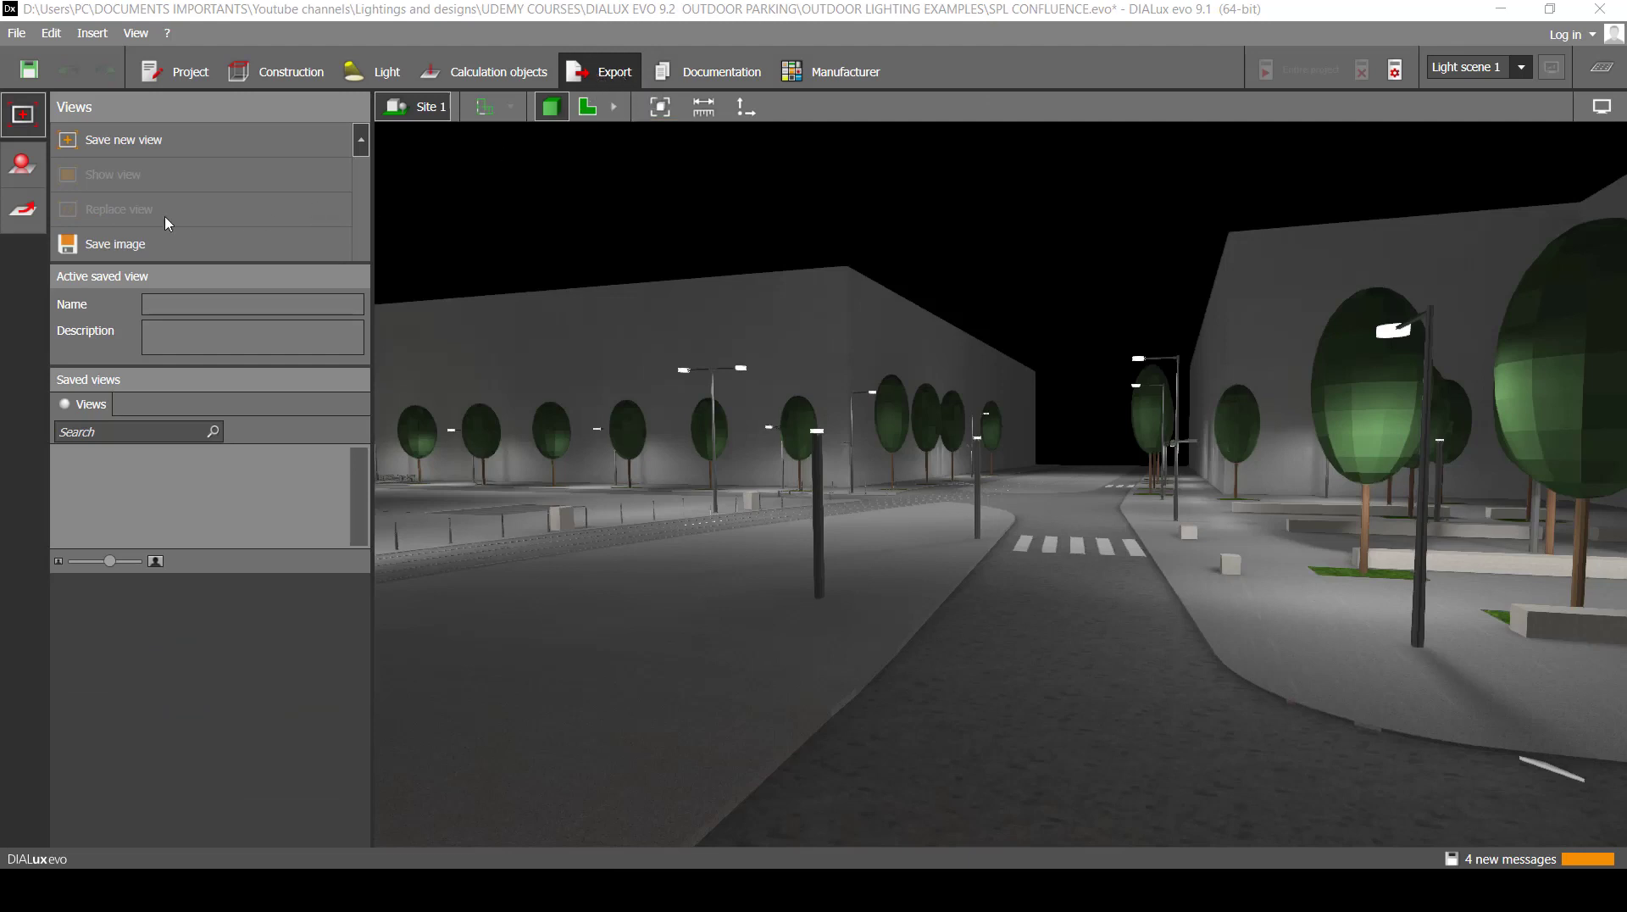
pyautogui.click(28, 212)
pyautogui.click(243, 781)
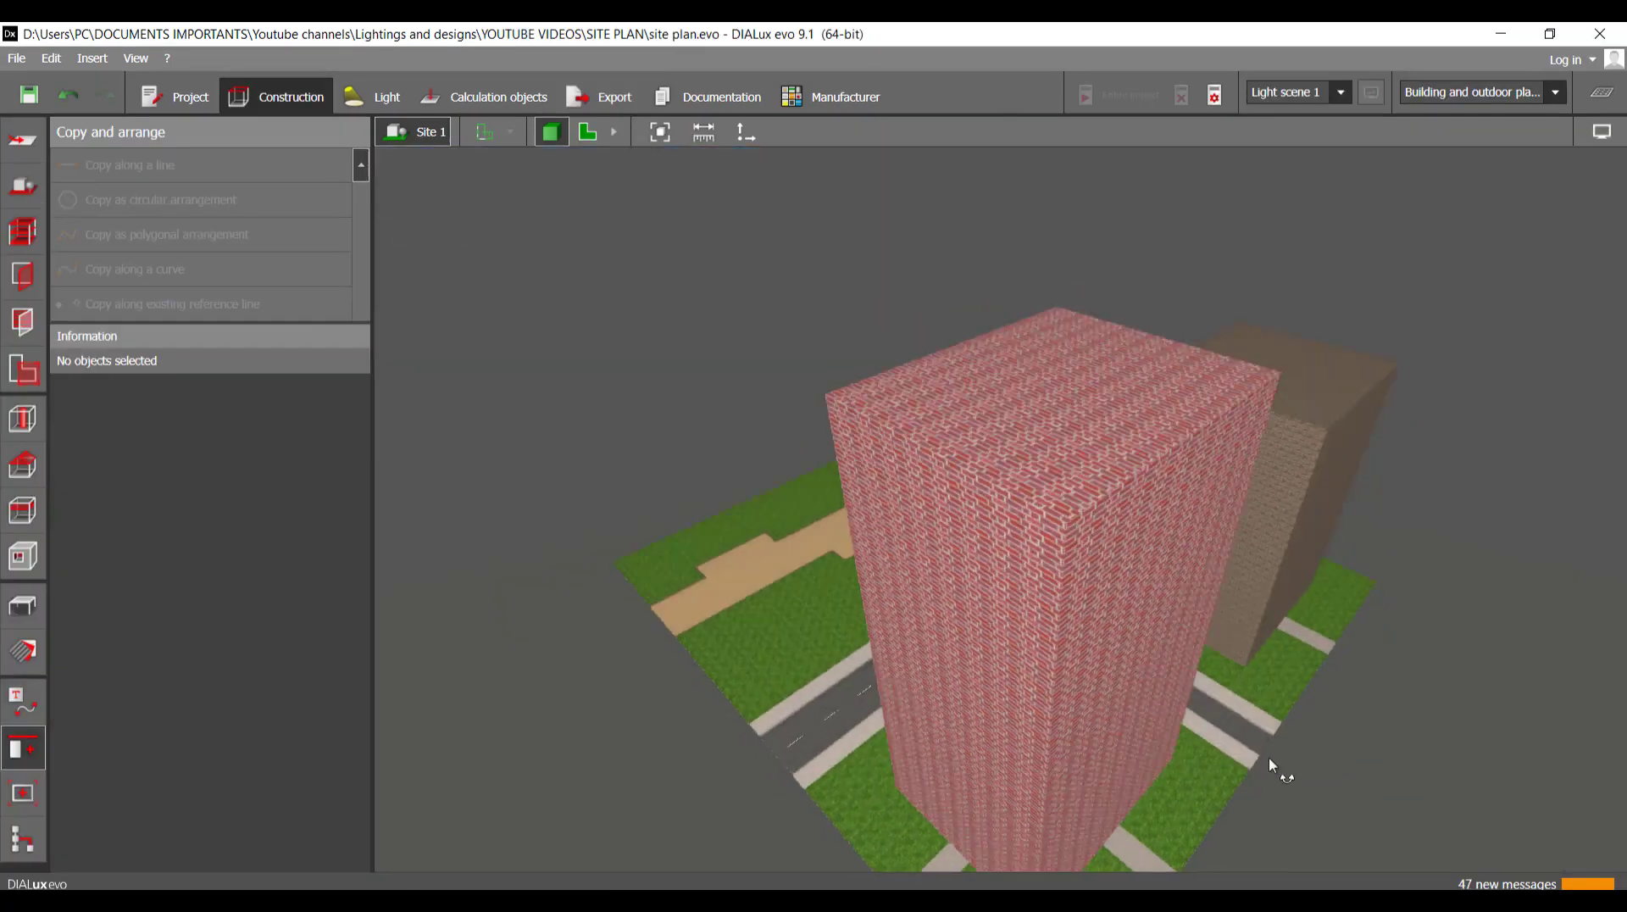
pyautogui.moveTo(1269, 756)
pyautogui.mouseDown()
pyautogui.moveTo(1387, 735)
pyautogui.moveTo(1501, 688)
pyautogui.moveTo(1258, 704)
pyautogui.mouseUp()
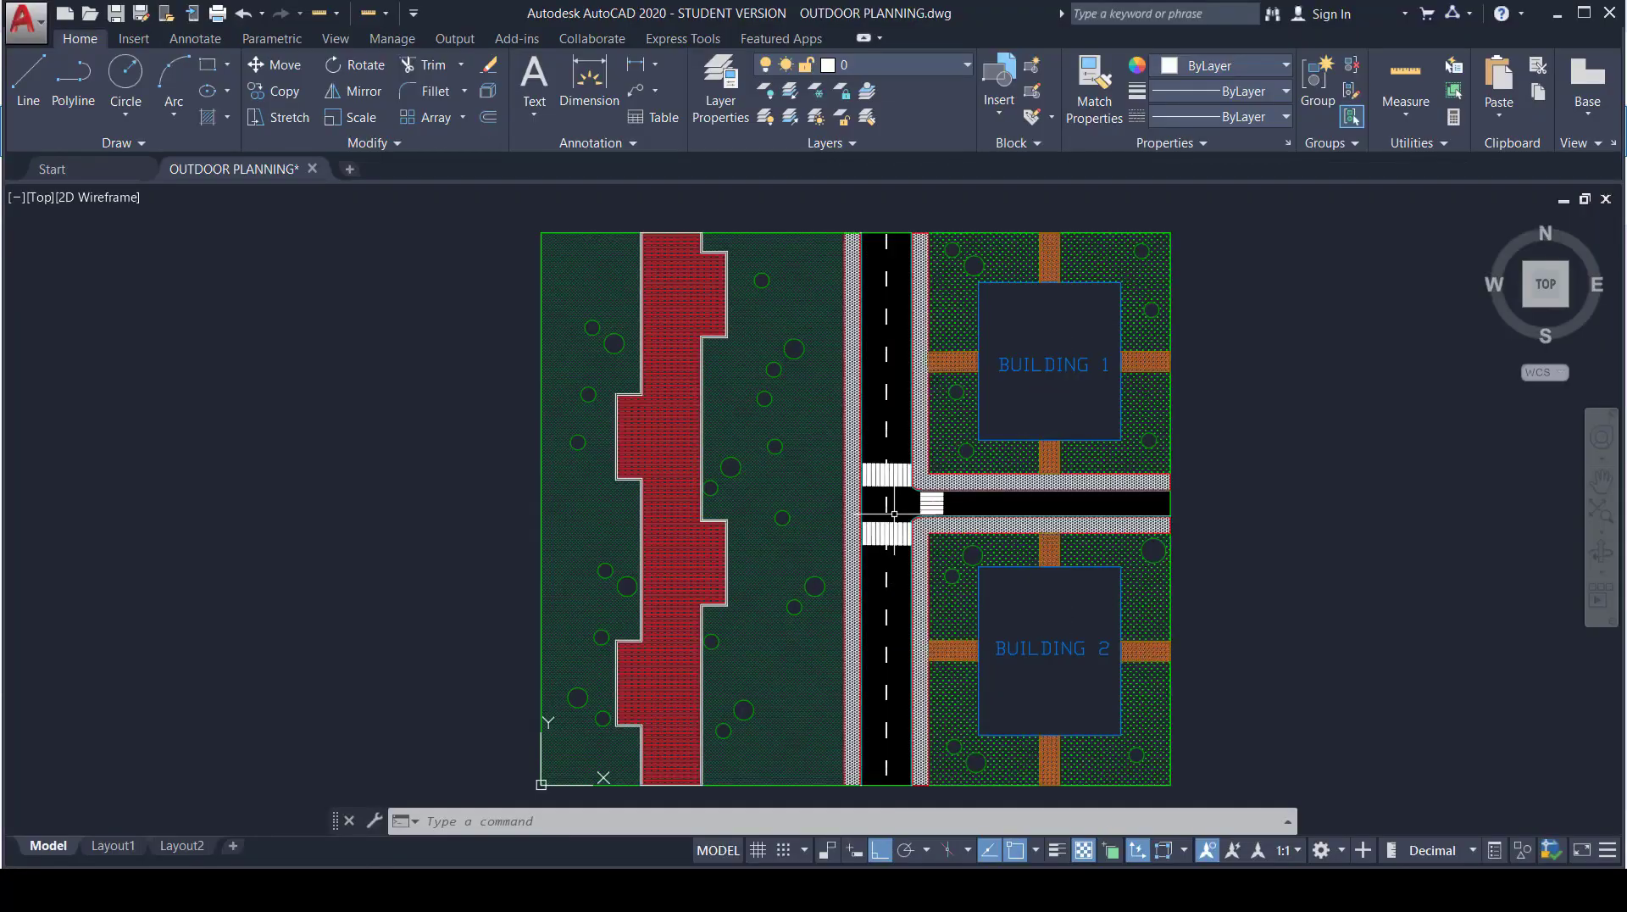
# - Examine the outdoor planning drawing in AutoCAD, covering the lawns, red walkway, road, crossings, pavements and the two buildings
pyautogui.scroll(2, 894, 514)
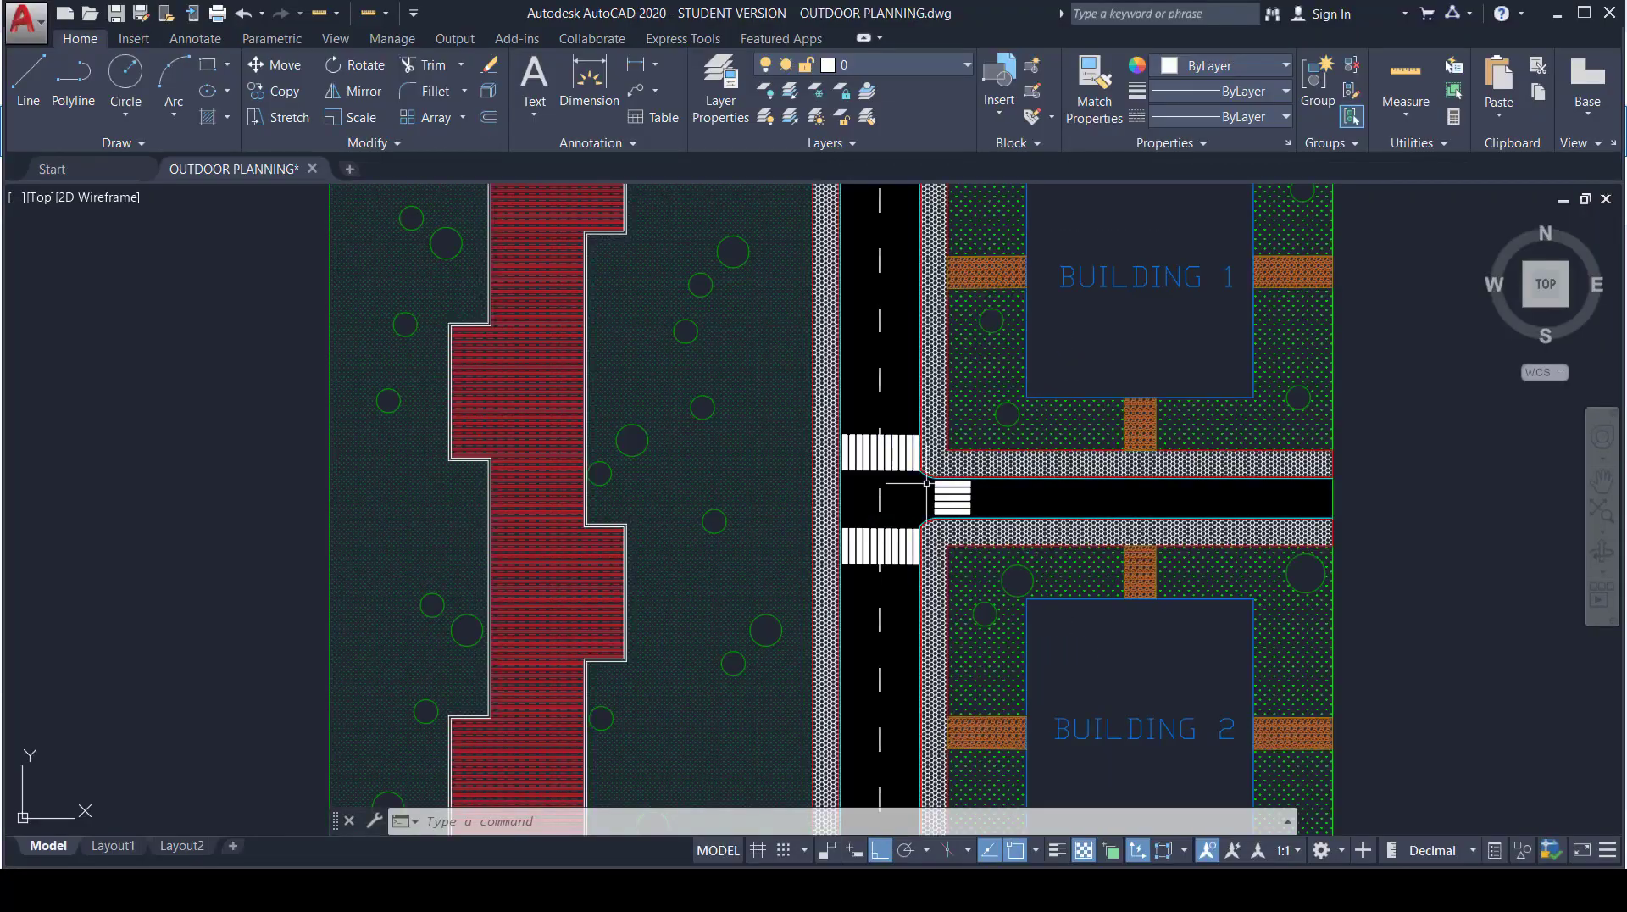
pyautogui.scroll(2, 818, 417)
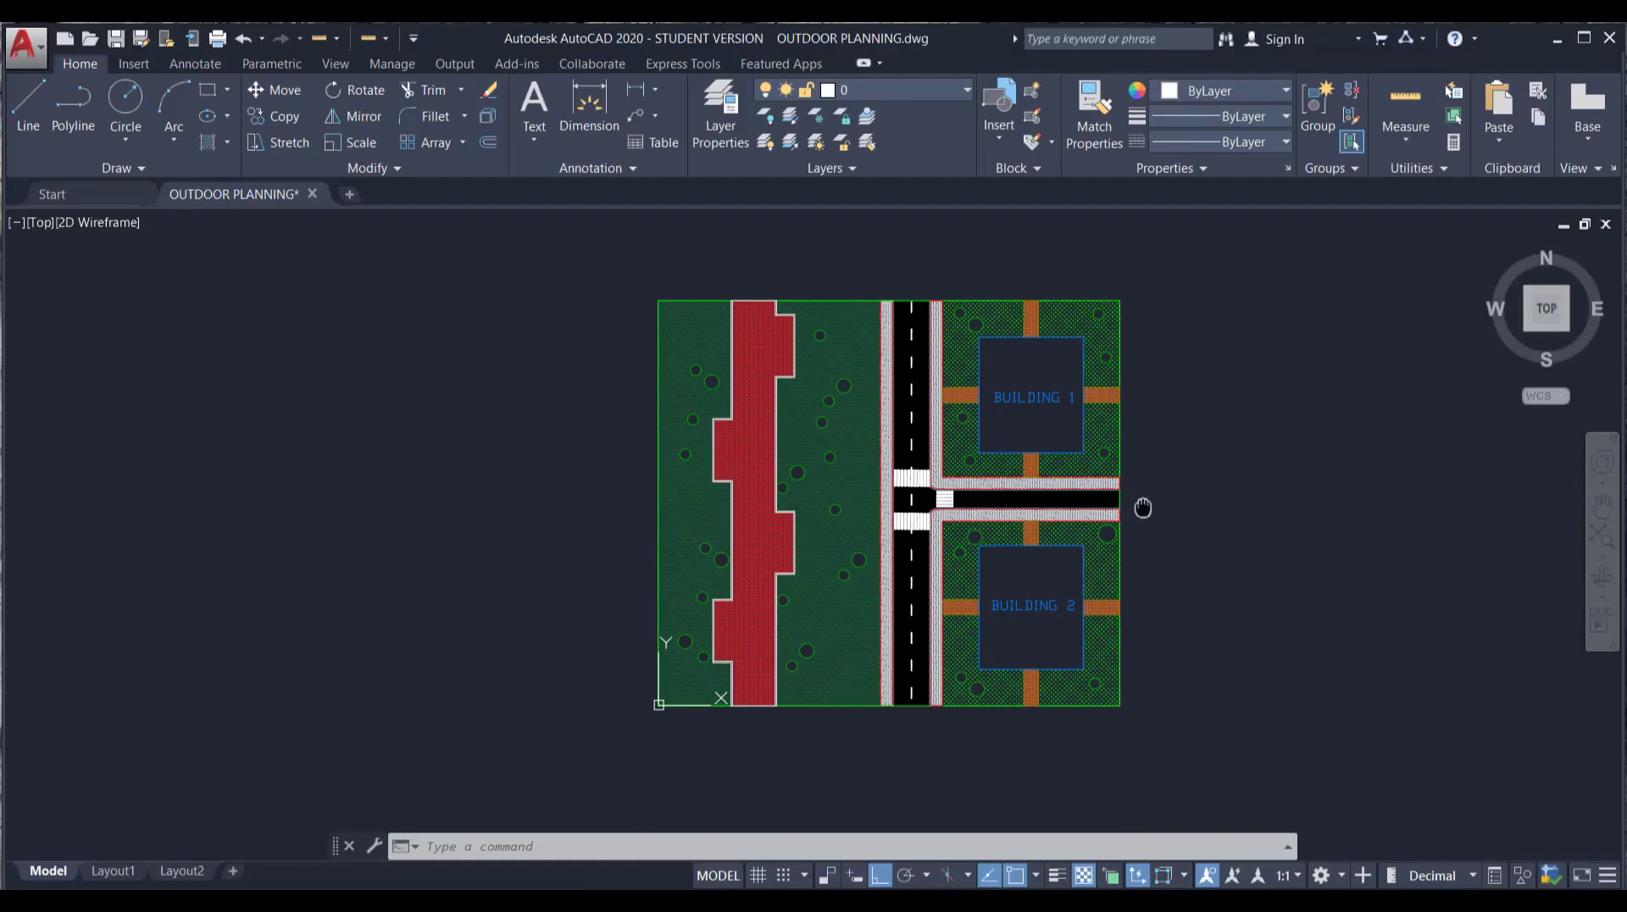
pyautogui.scroll(3, 792, 447)
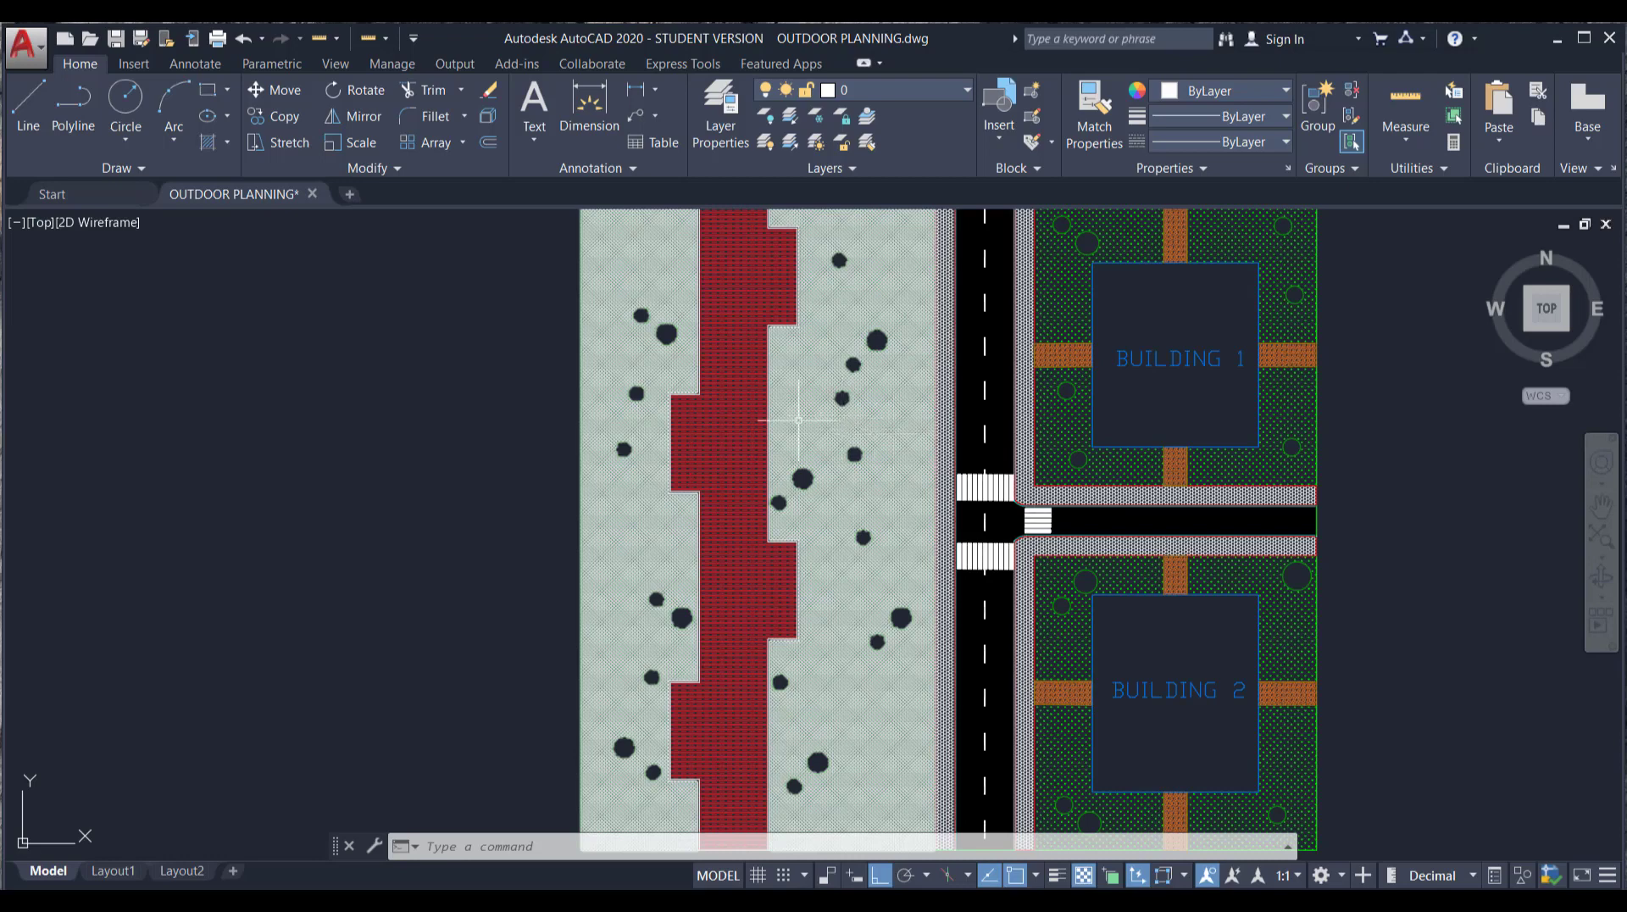
pyautogui.scroll(3, 747, 528)
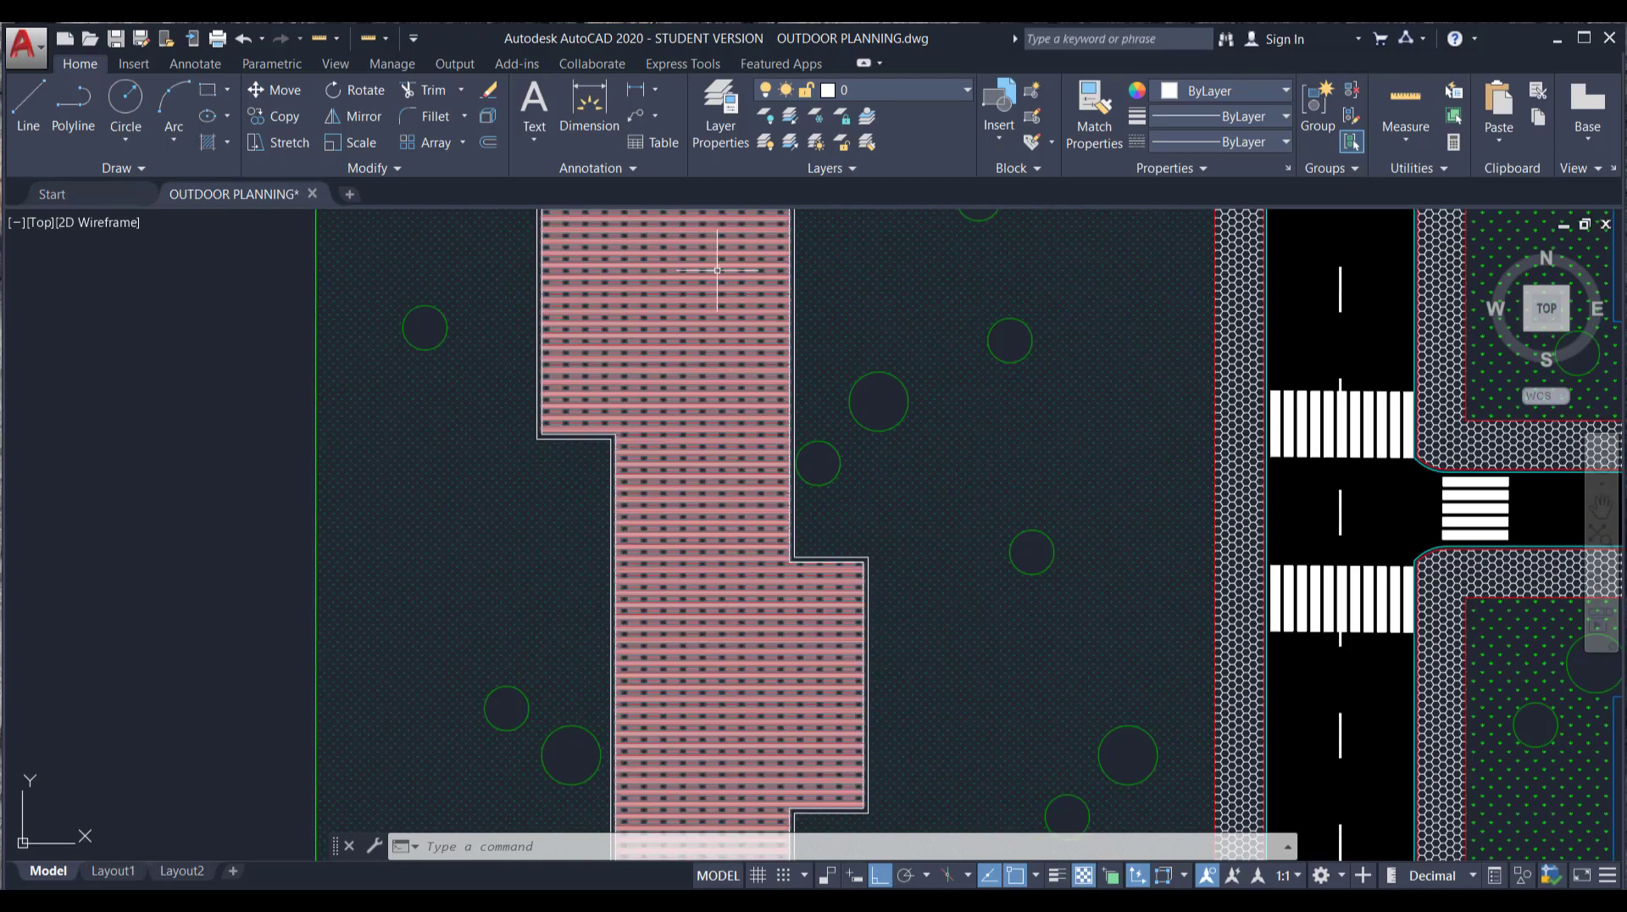
pyautogui.scroll(-7, 717, 271)
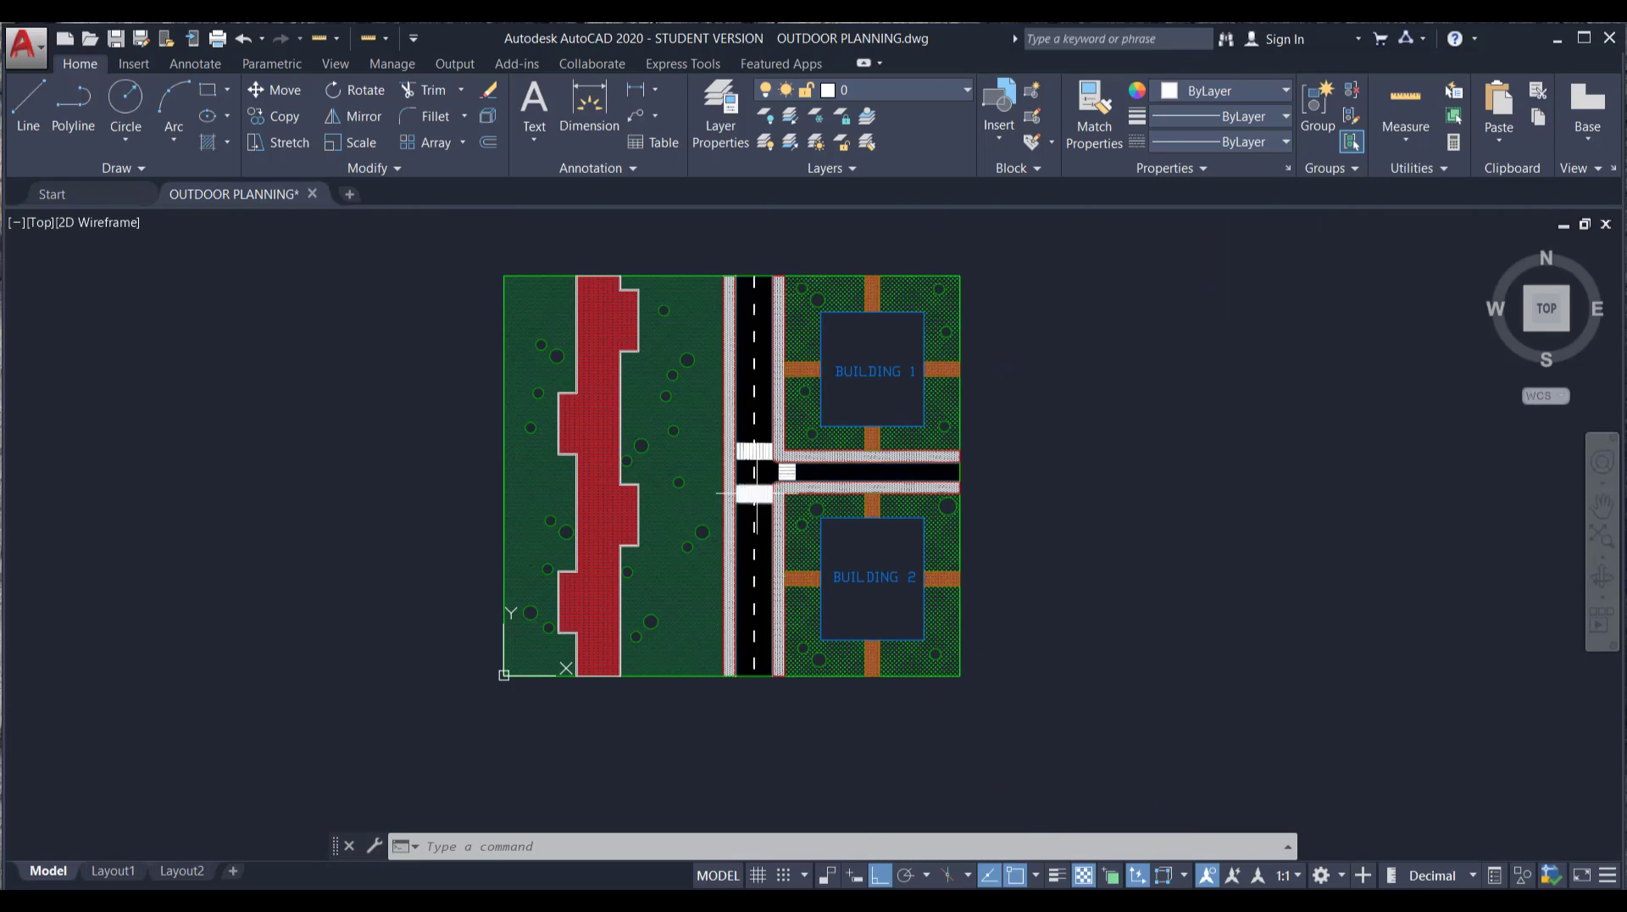
pyautogui.scroll(3, 756, 493)
pyautogui.scroll(-3, 746, 500)
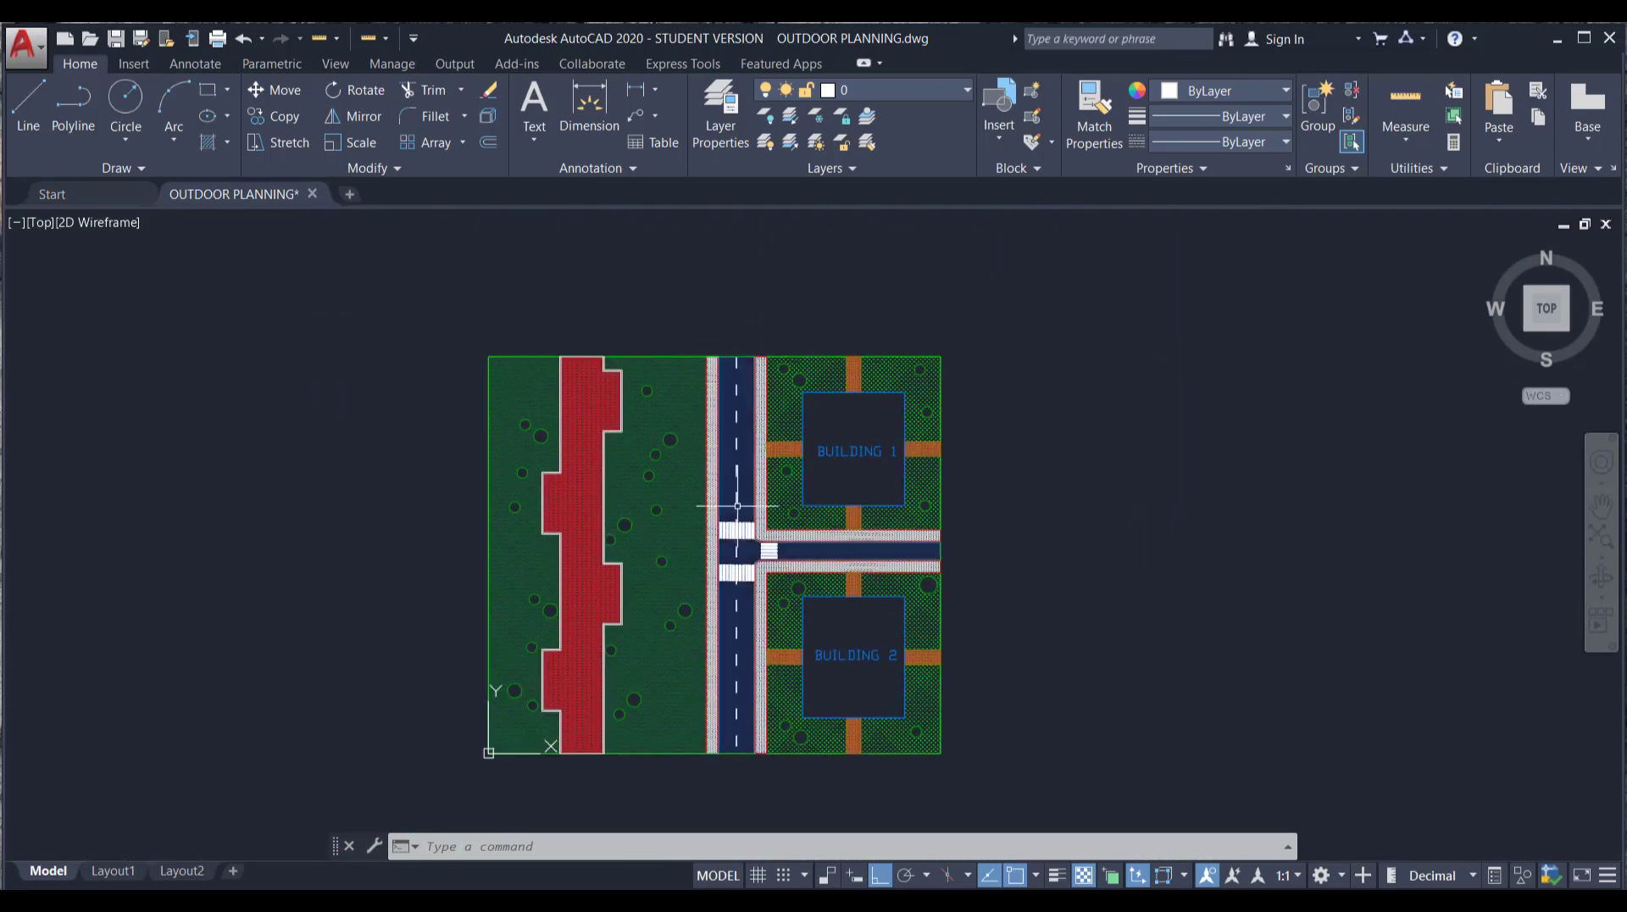
pyautogui.scroll(4, 737, 506)
pyautogui.scroll(-2, 1148, 639)
pyautogui.scroll(2, 948, 643)
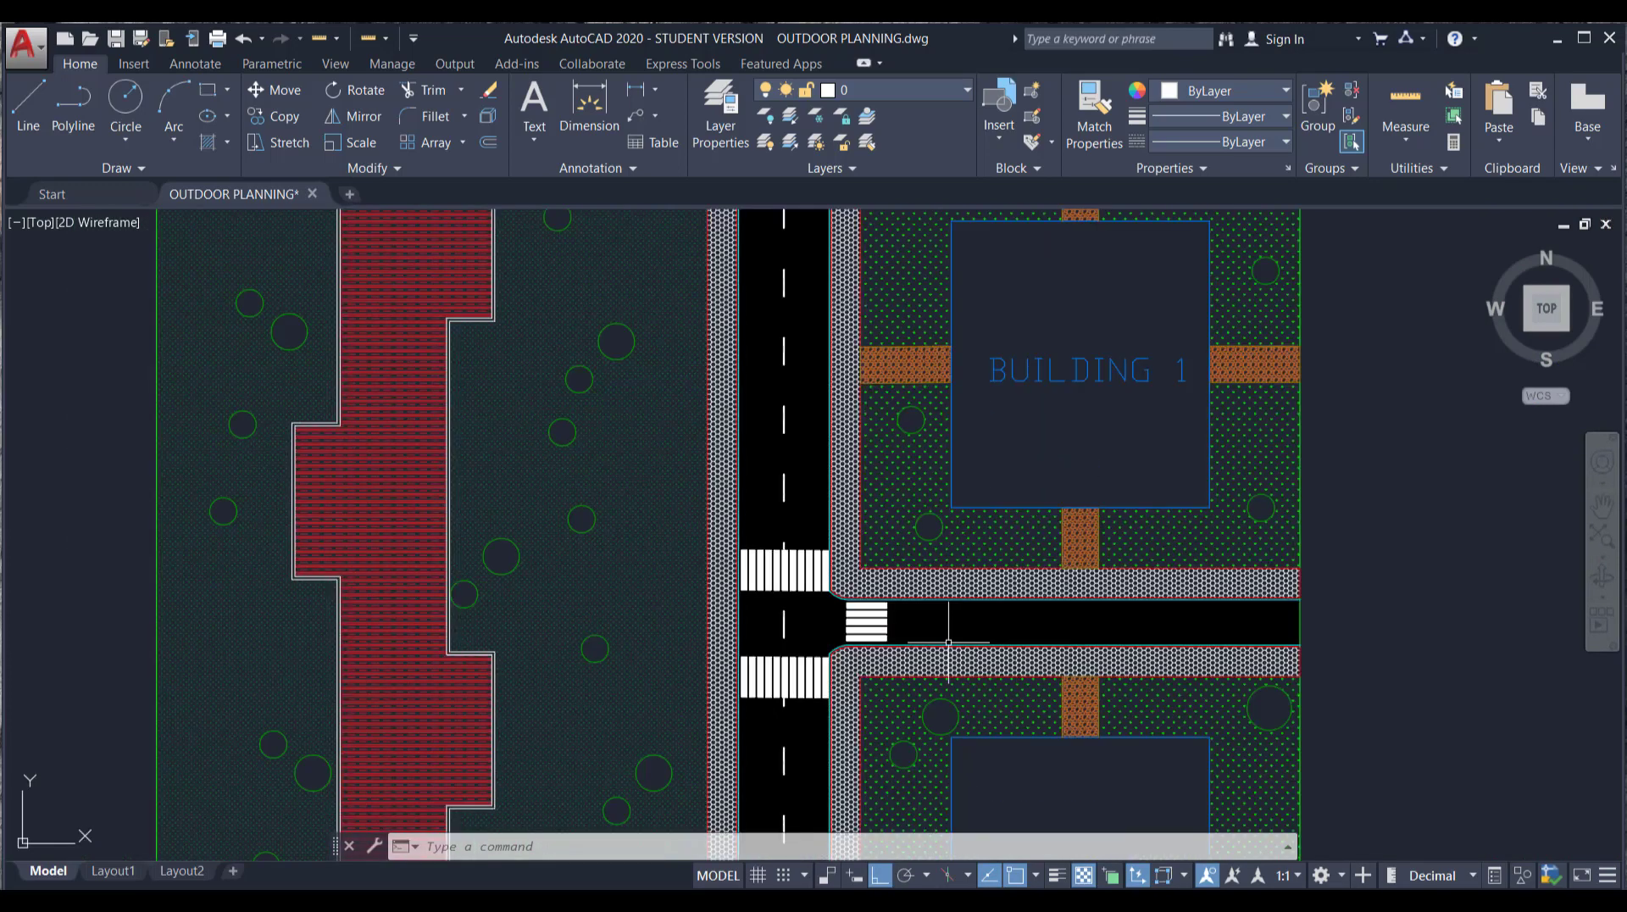
pyautogui.scroll(2, 850, 621)
pyautogui.scroll(2, 873, 622)
pyautogui.scroll(-4, 715, 400)
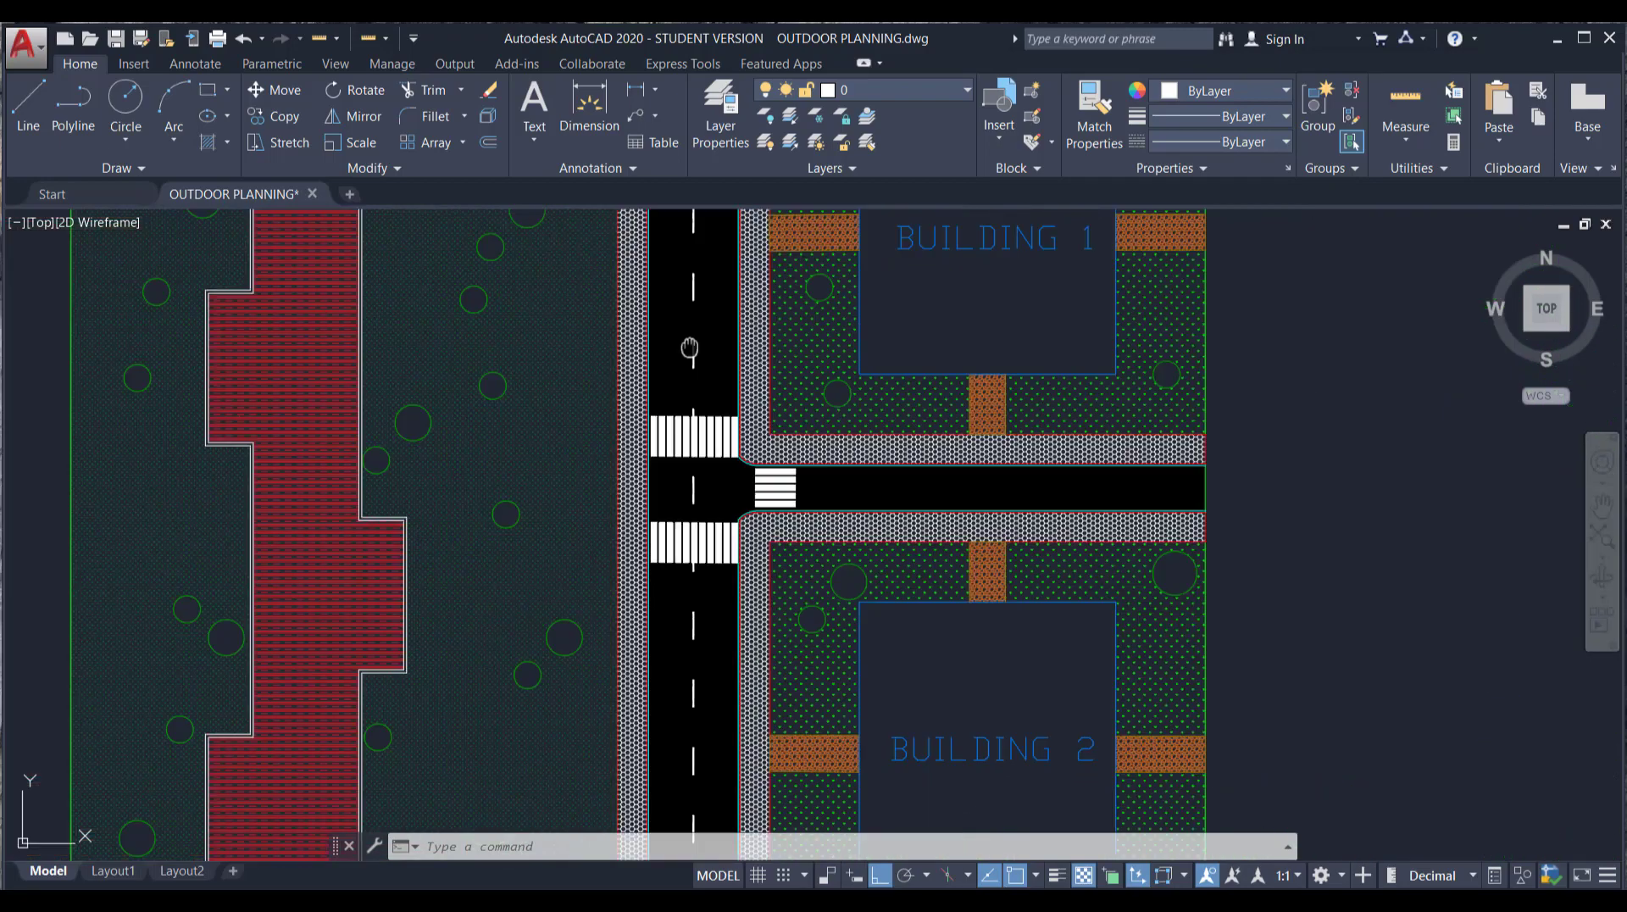
pyautogui.moveTo(690, 350); pyautogui.dragTo(740, 668, button='middle')
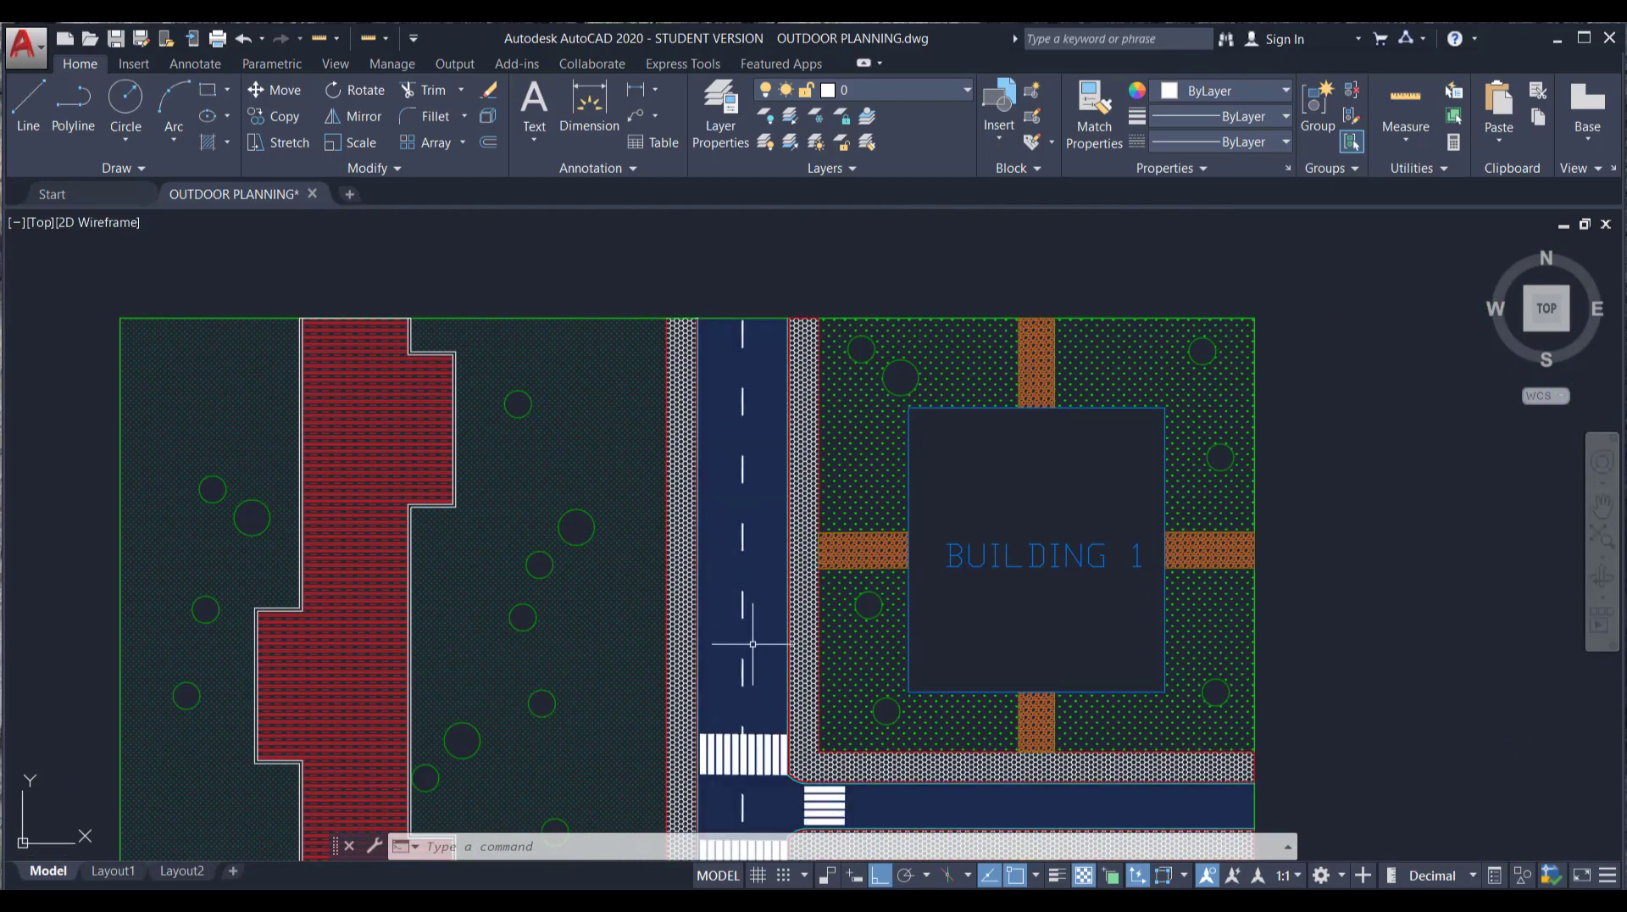
pyautogui.scroll(-2, 769, 425)
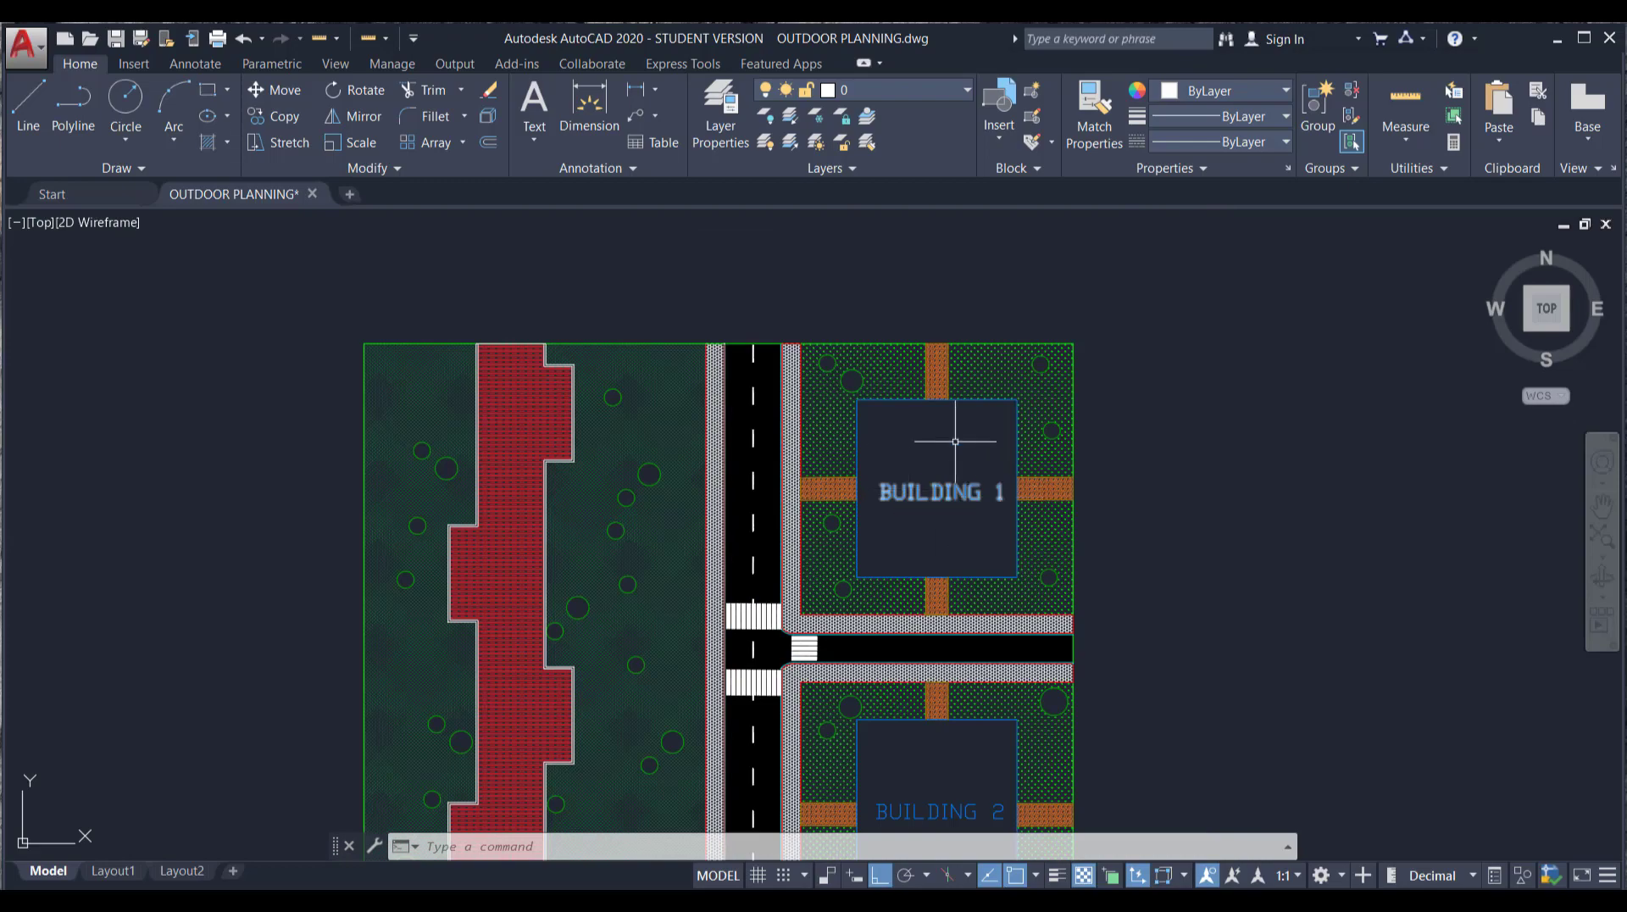
pyautogui.scroll(5, 845, 487)
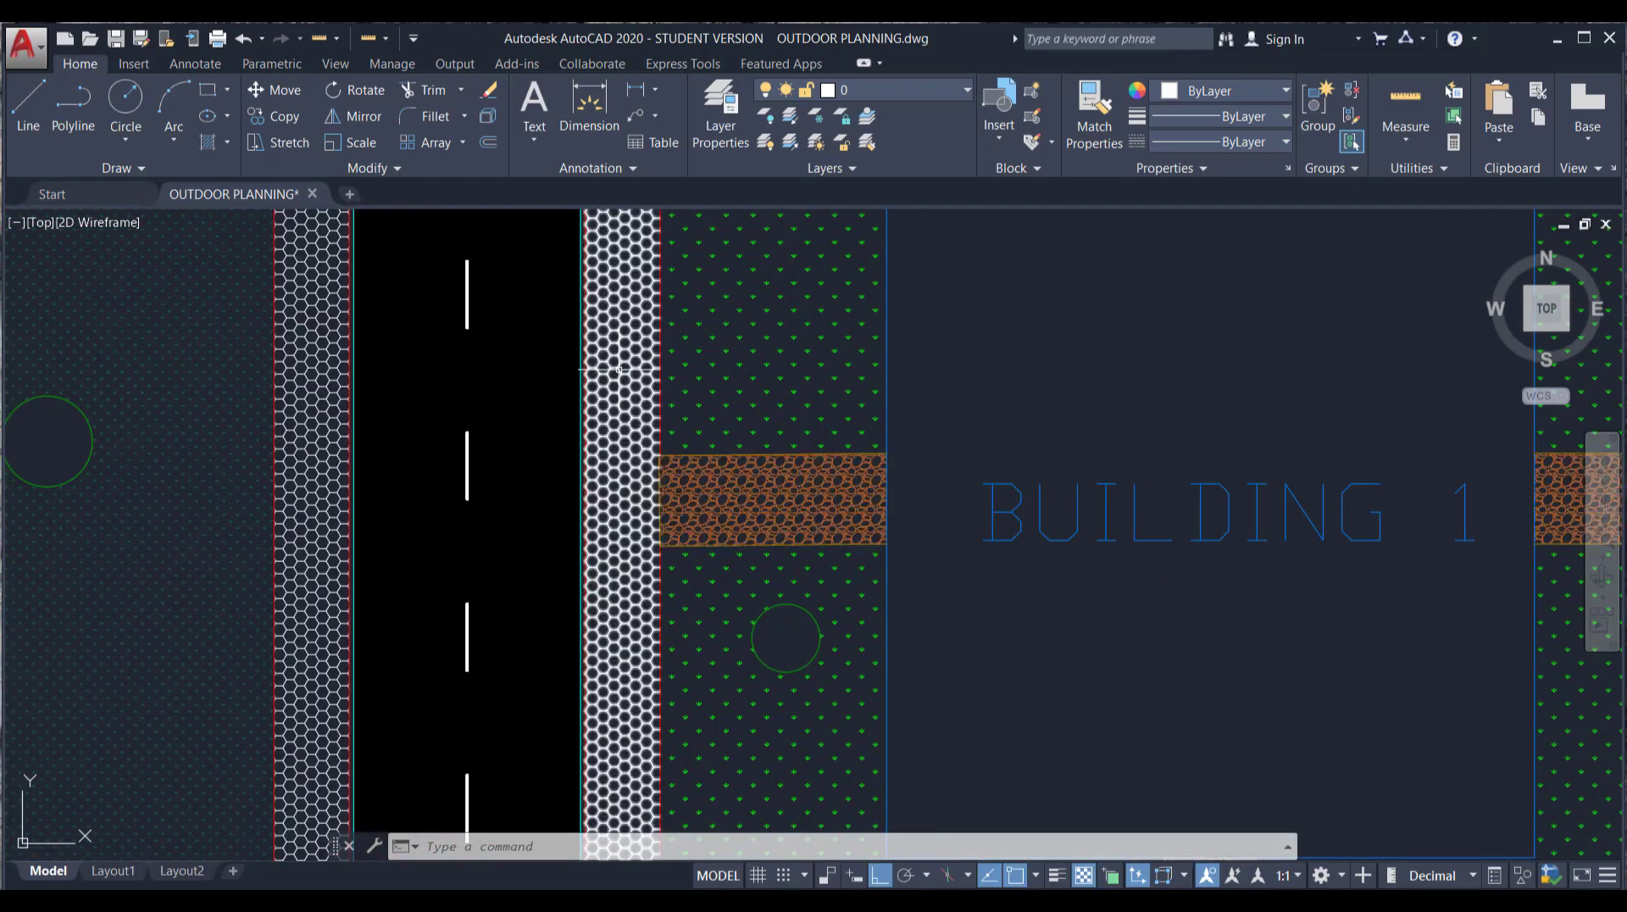
pyautogui.scroll(-7, 861, 487)
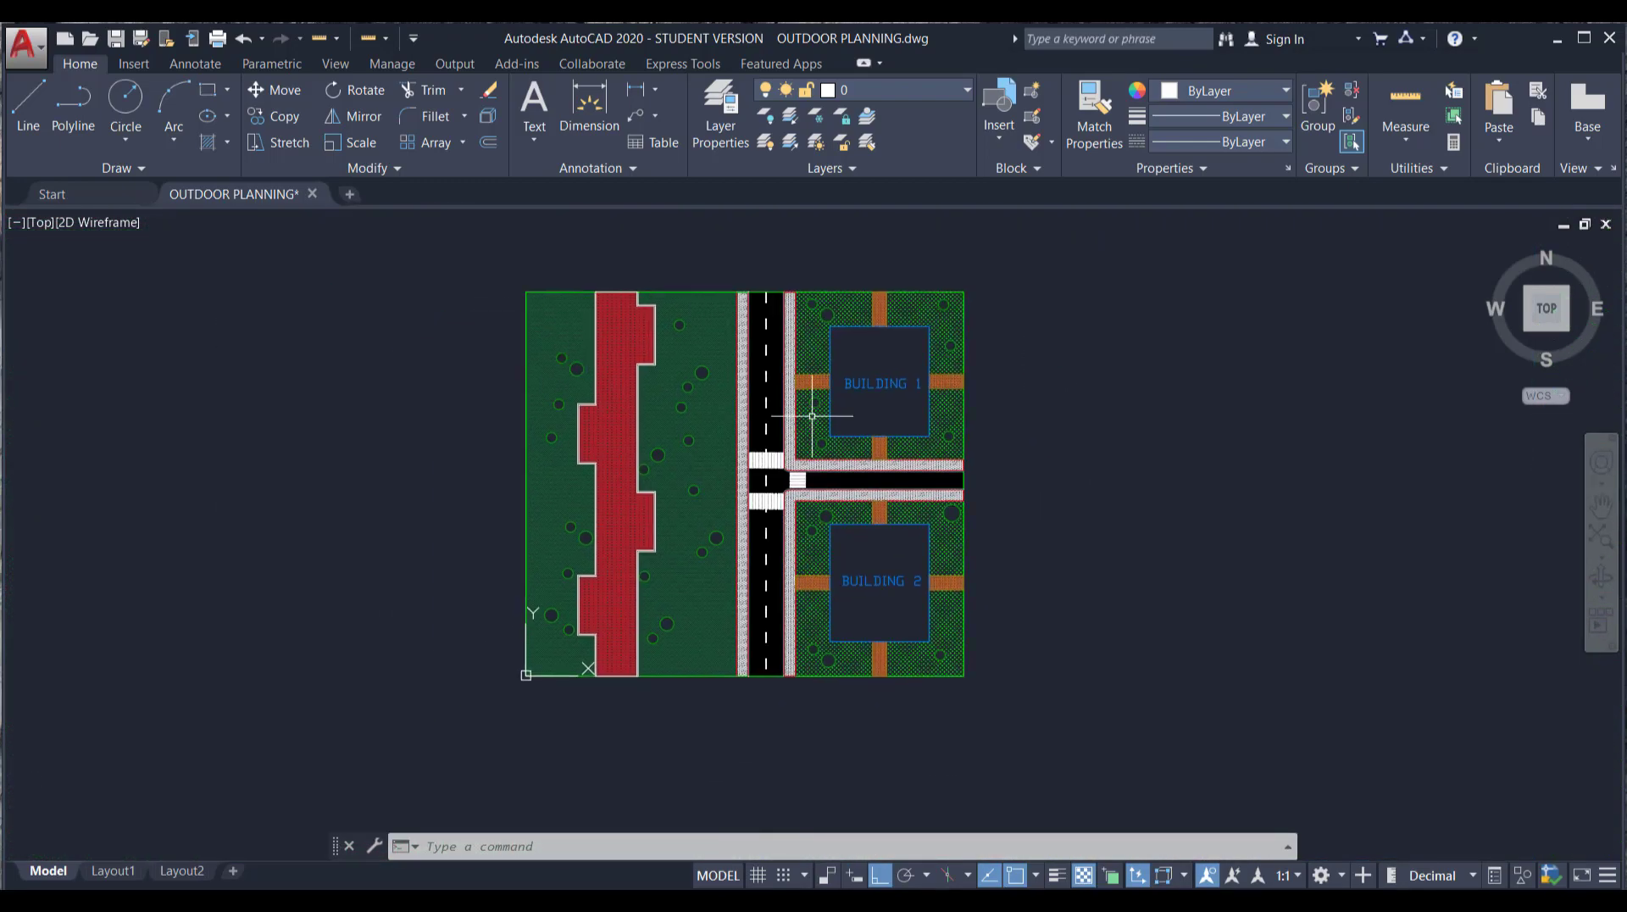
pyautogui.moveTo(769, 480)
pyautogui.mouseDown(button='middle')
pyautogui.moveTo(939, 484)
pyautogui.moveTo(861, 518)
pyautogui.mouseUp(button='middle')
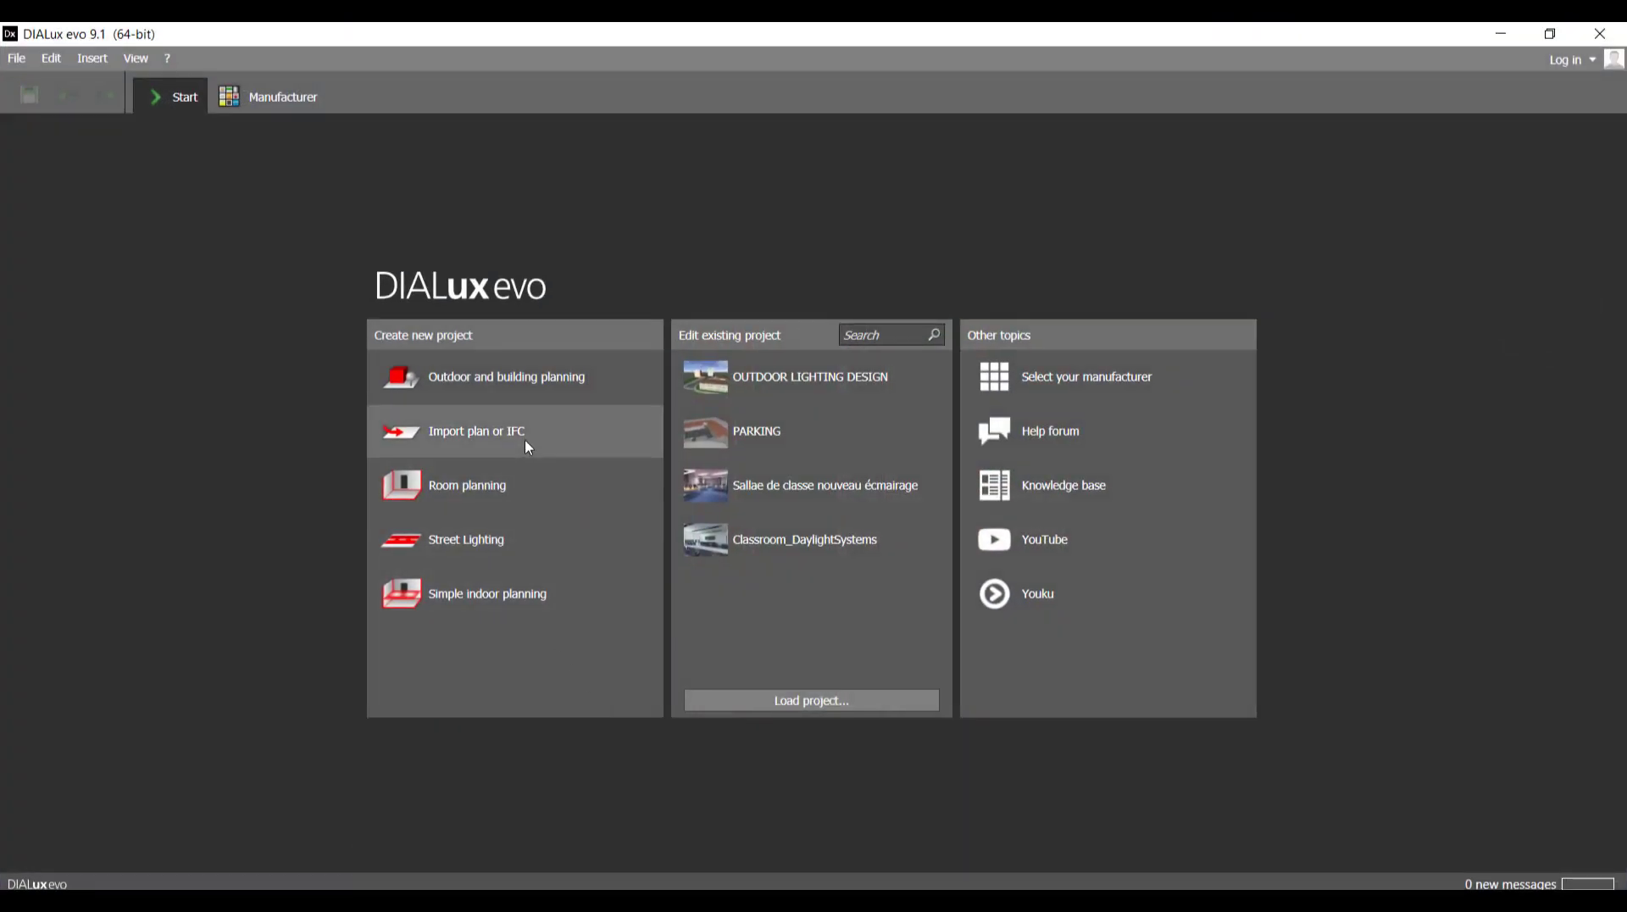
# - Switch to DIALux evo and import the plan file OUTDOOR PLANNING.dwg as a new project
pyautogui.click(527, 441)
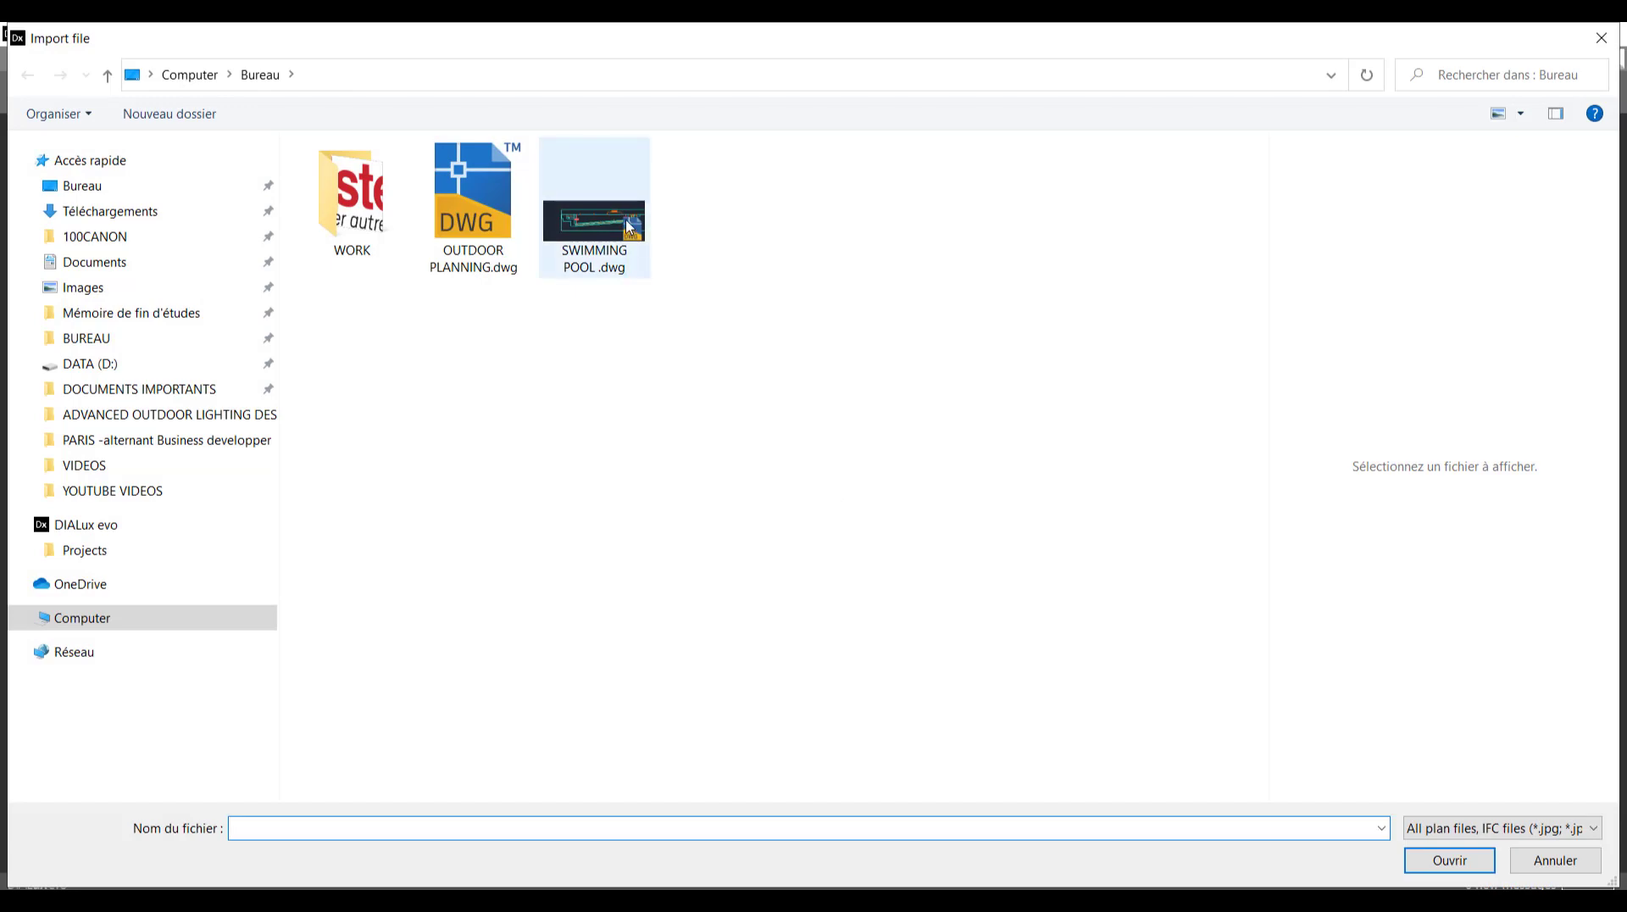
pyautogui.doubleClick(495, 211)
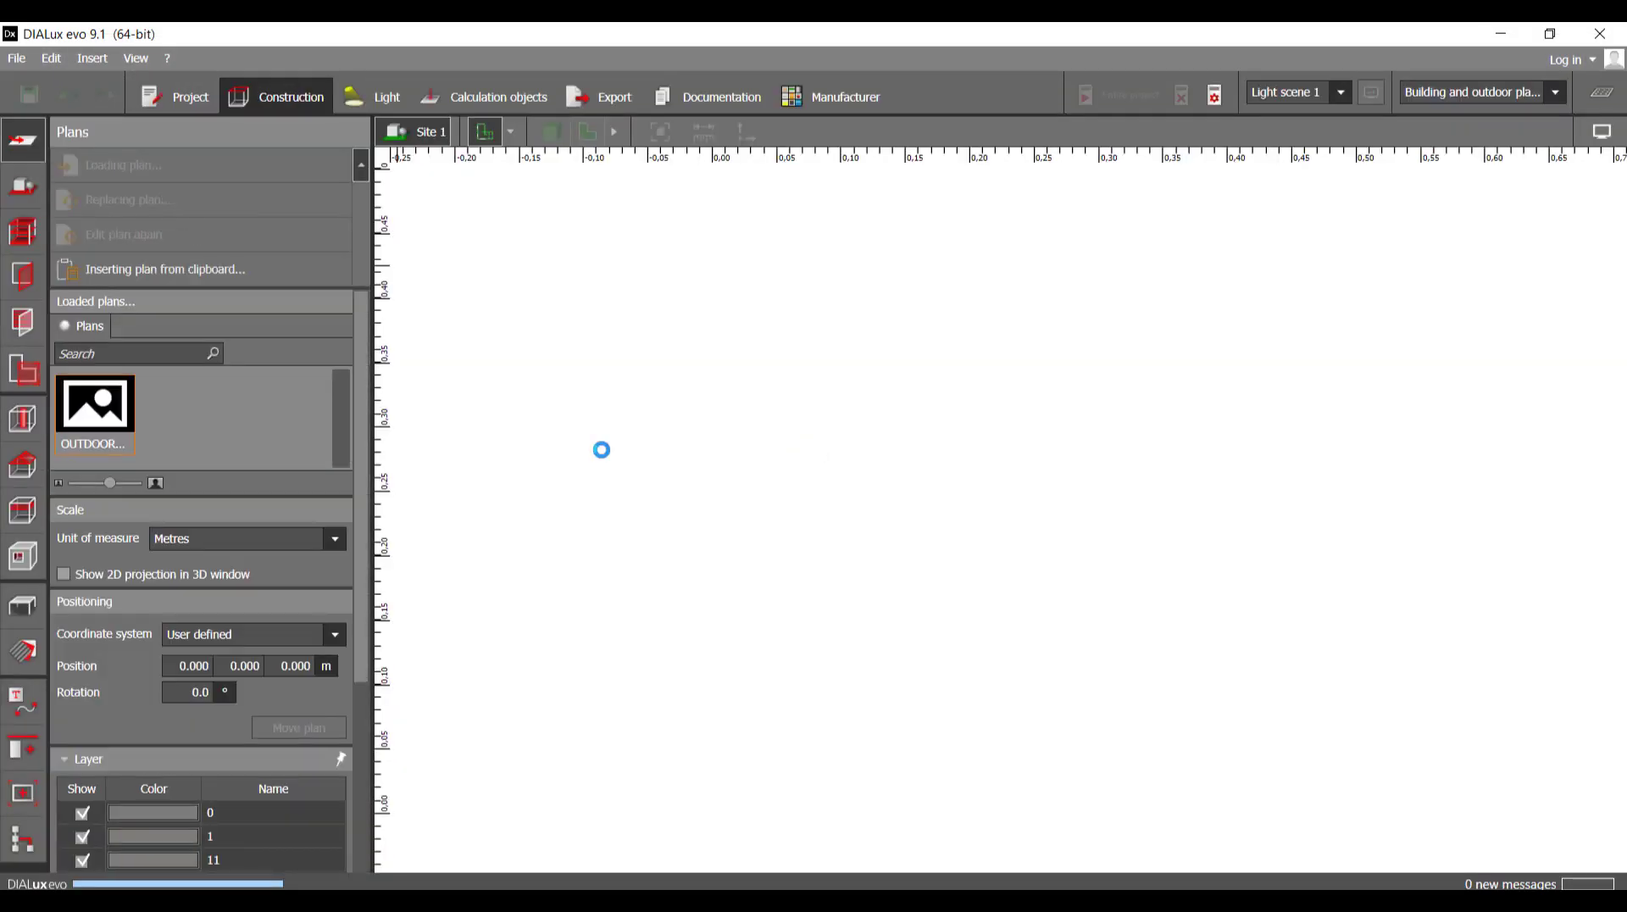
# - Accept the plan origin at the site's lower-left corner with a horizontal X-axis and set the plan units to metres
pyautogui.moveTo(666, 478); pyautogui.dragTo(661, 457, button='middle')
pyautogui.scroll(-4, 660, 481)
pyautogui.moveTo(705, 516); pyautogui.dragTo(771, 521, button='middle')
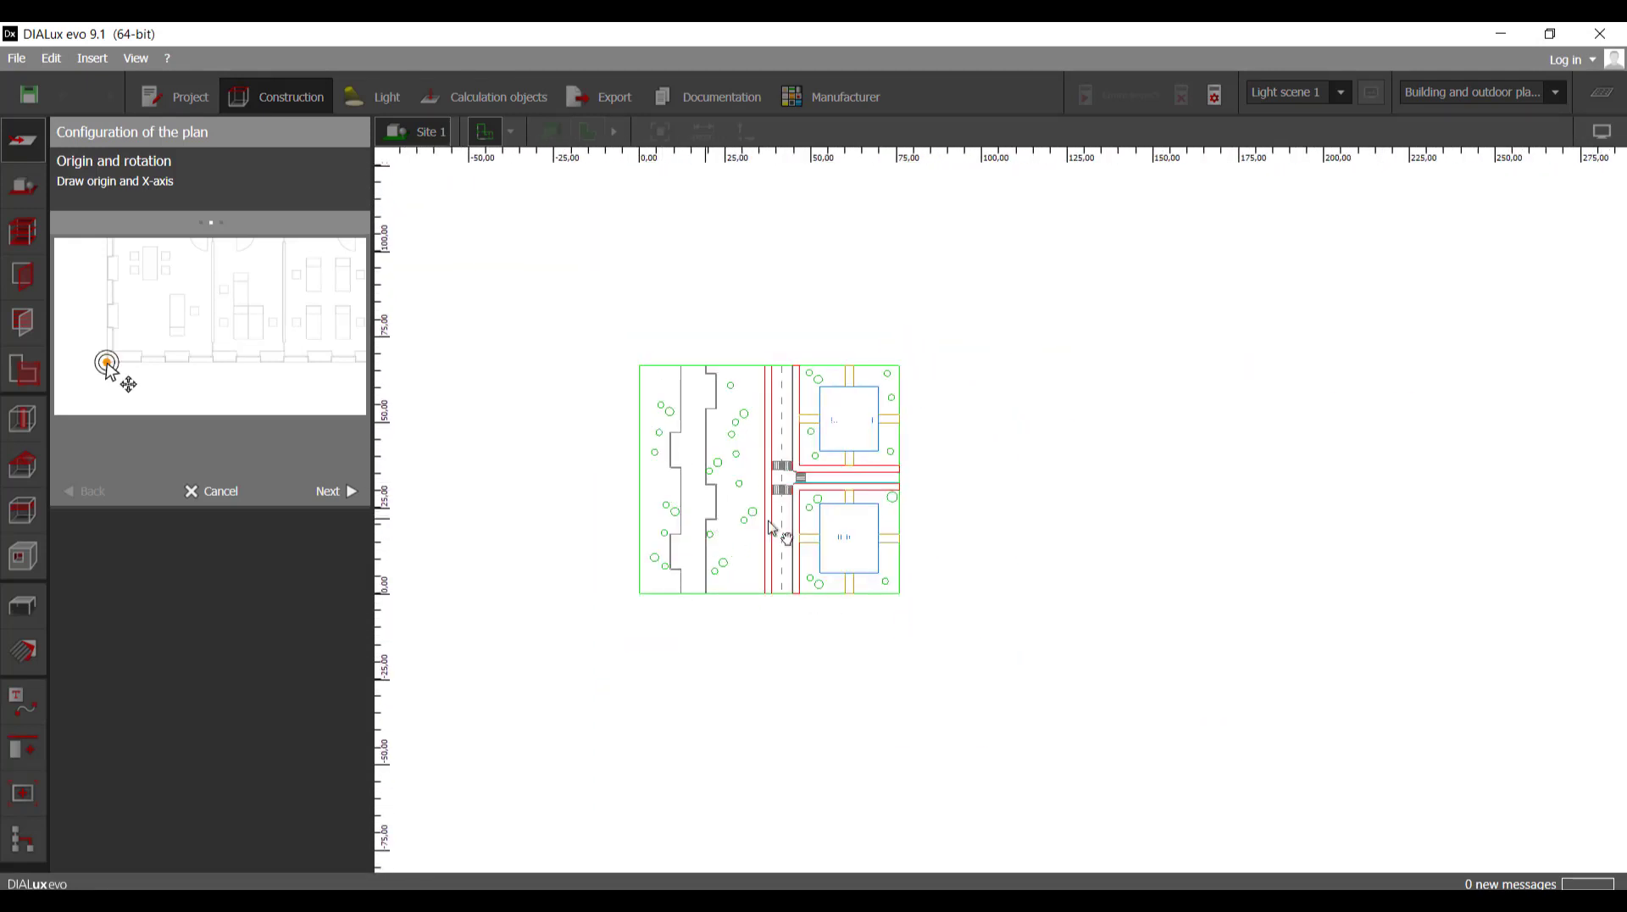
pyautogui.scroll(2, 731, 553)
pyautogui.scroll(1, 736, 559)
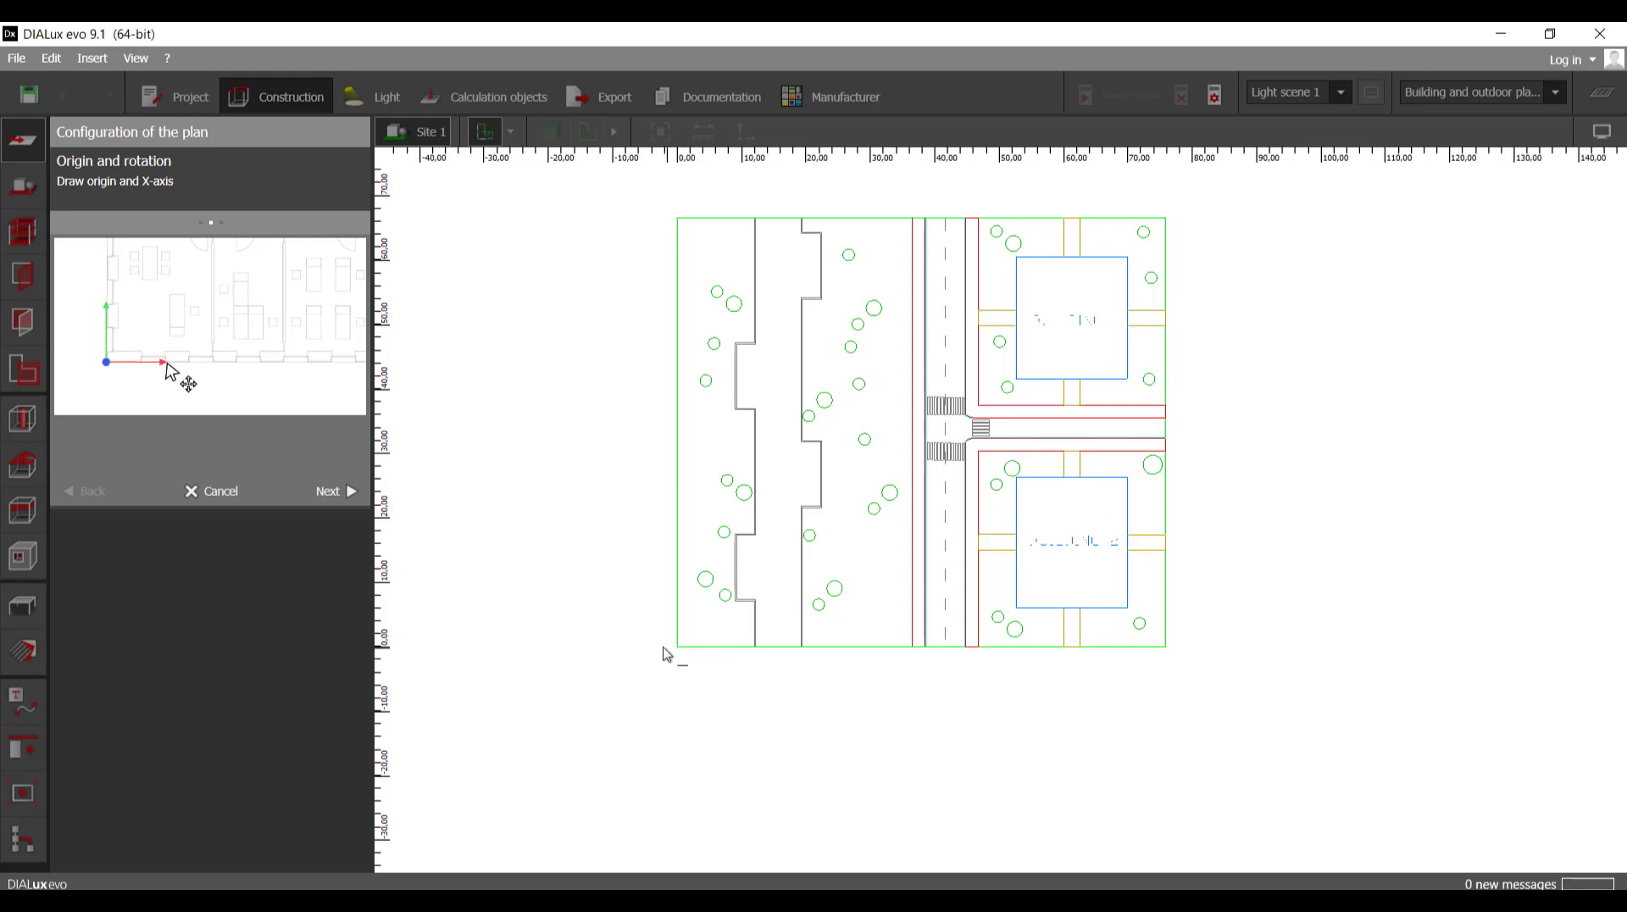
pyautogui.click(343, 492)
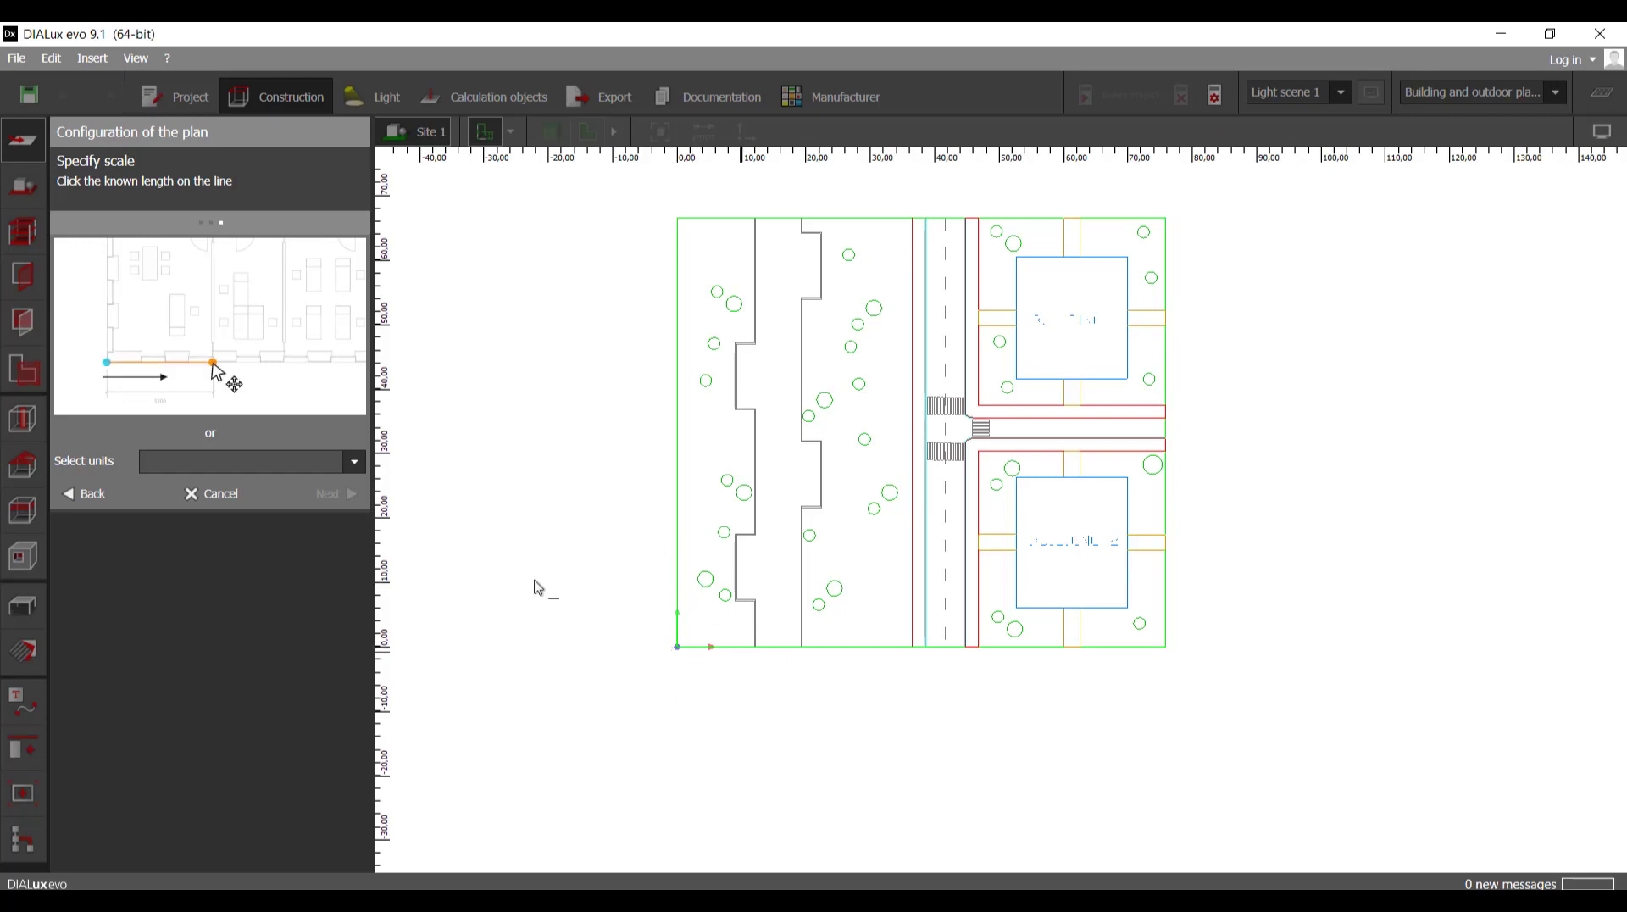
pyautogui.click(354, 462)
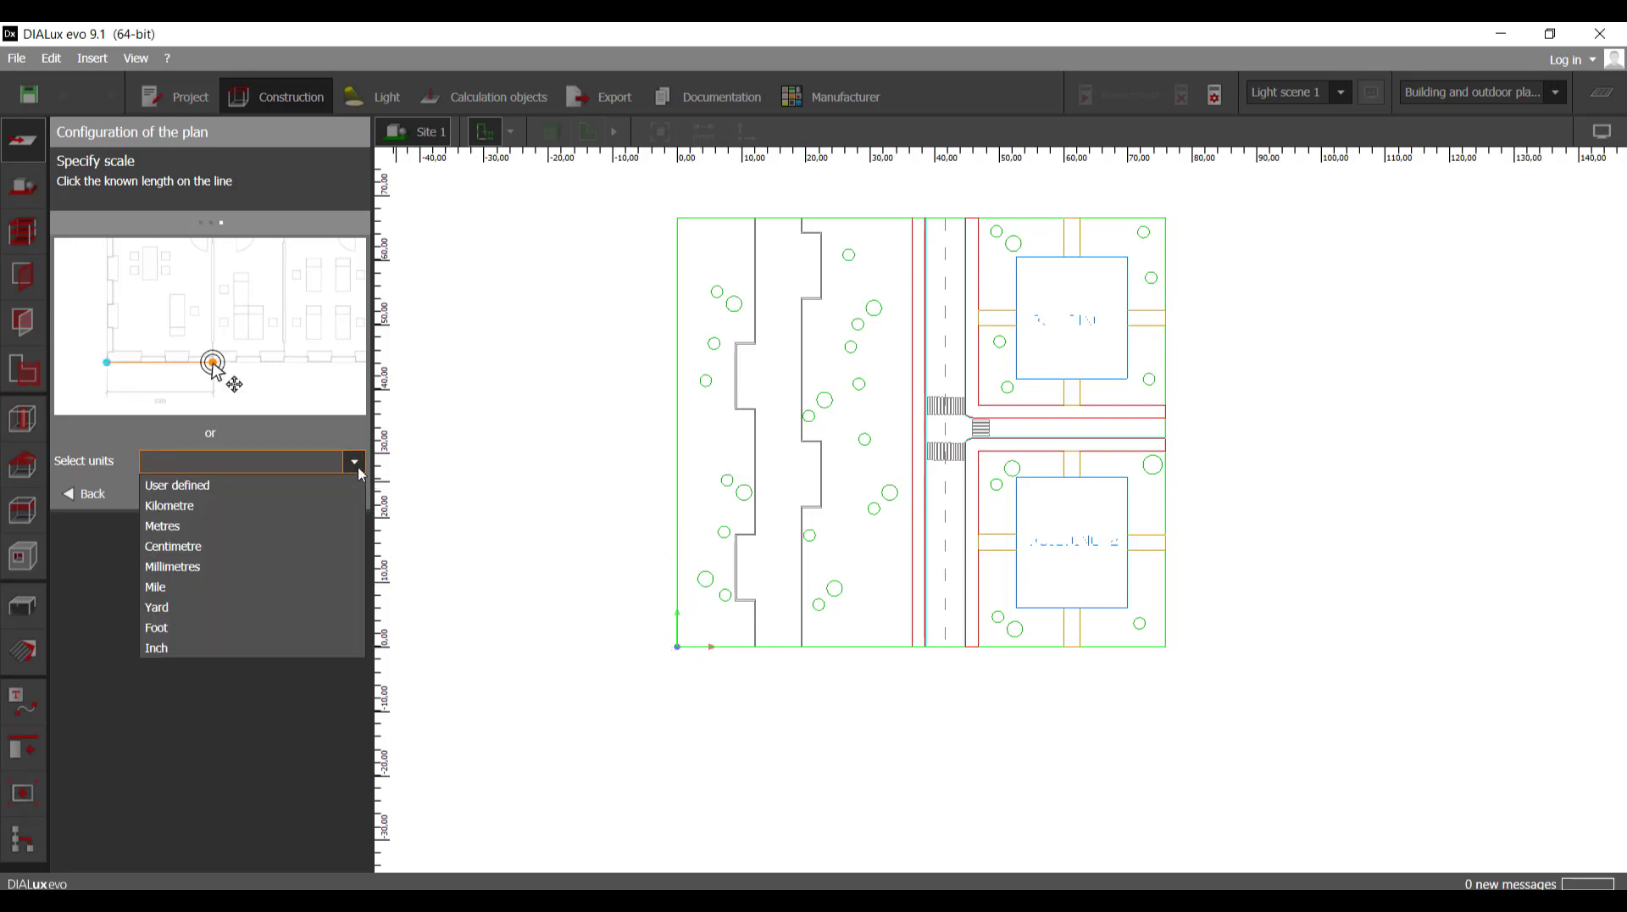
pyautogui.click(283, 528)
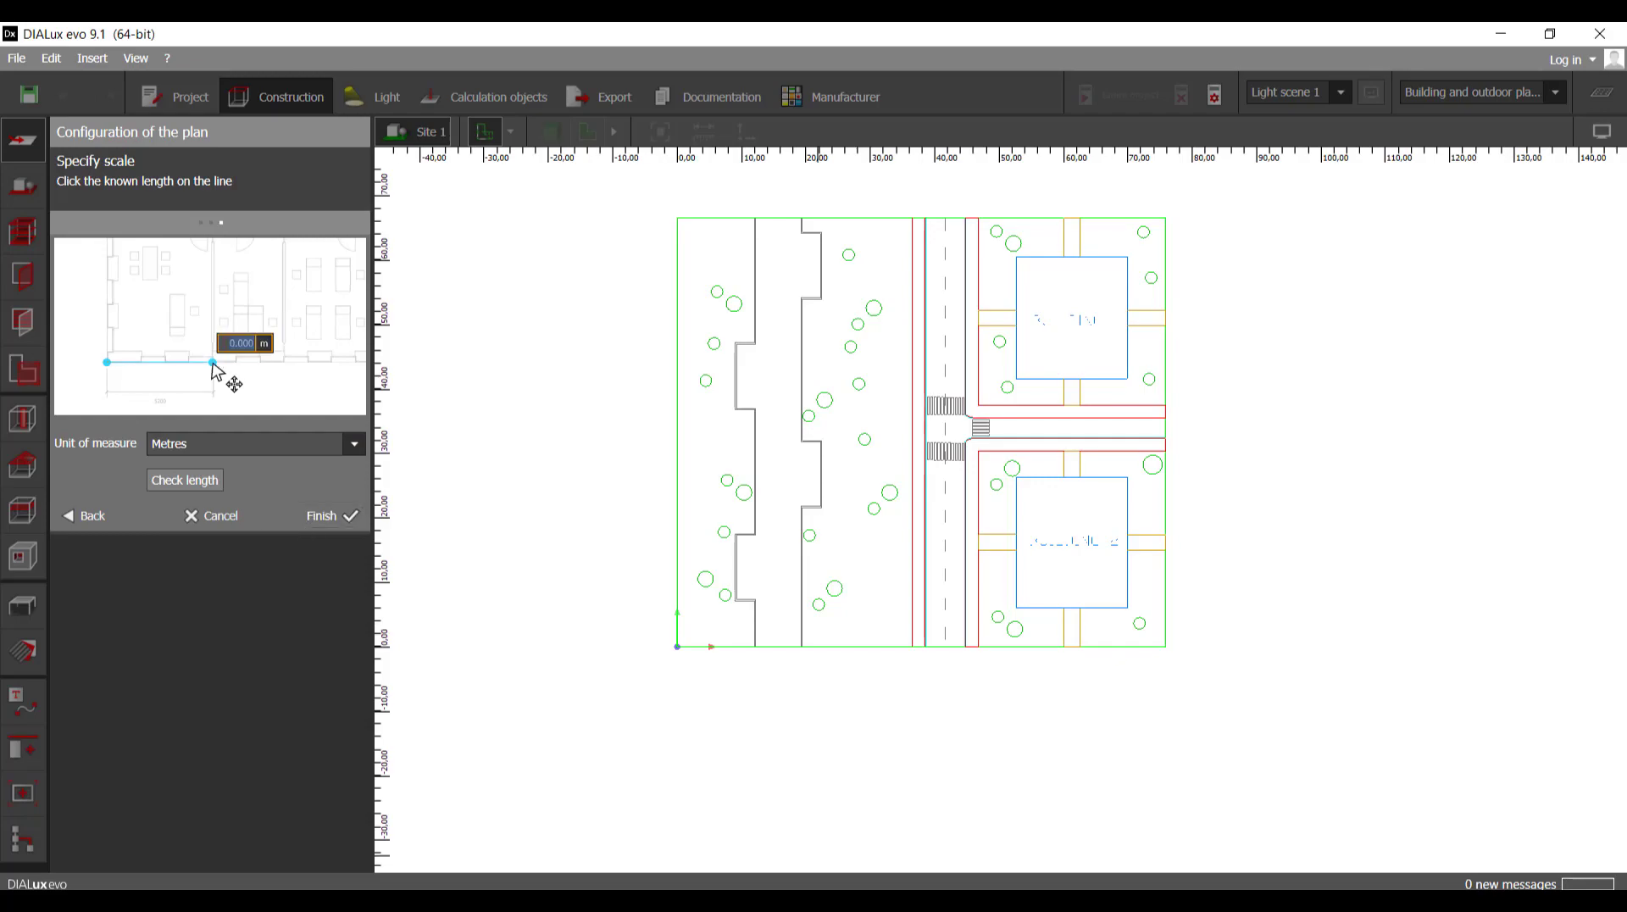
# - Switch to AutoCAD and check the insertion scale unit in the drawing units settings of the outdoor plan
pyautogui.hotkey('alt', 'Tab')
pyautogui.moveTo(795, 565); pyautogui.dragTo(807, 534, button='middle')
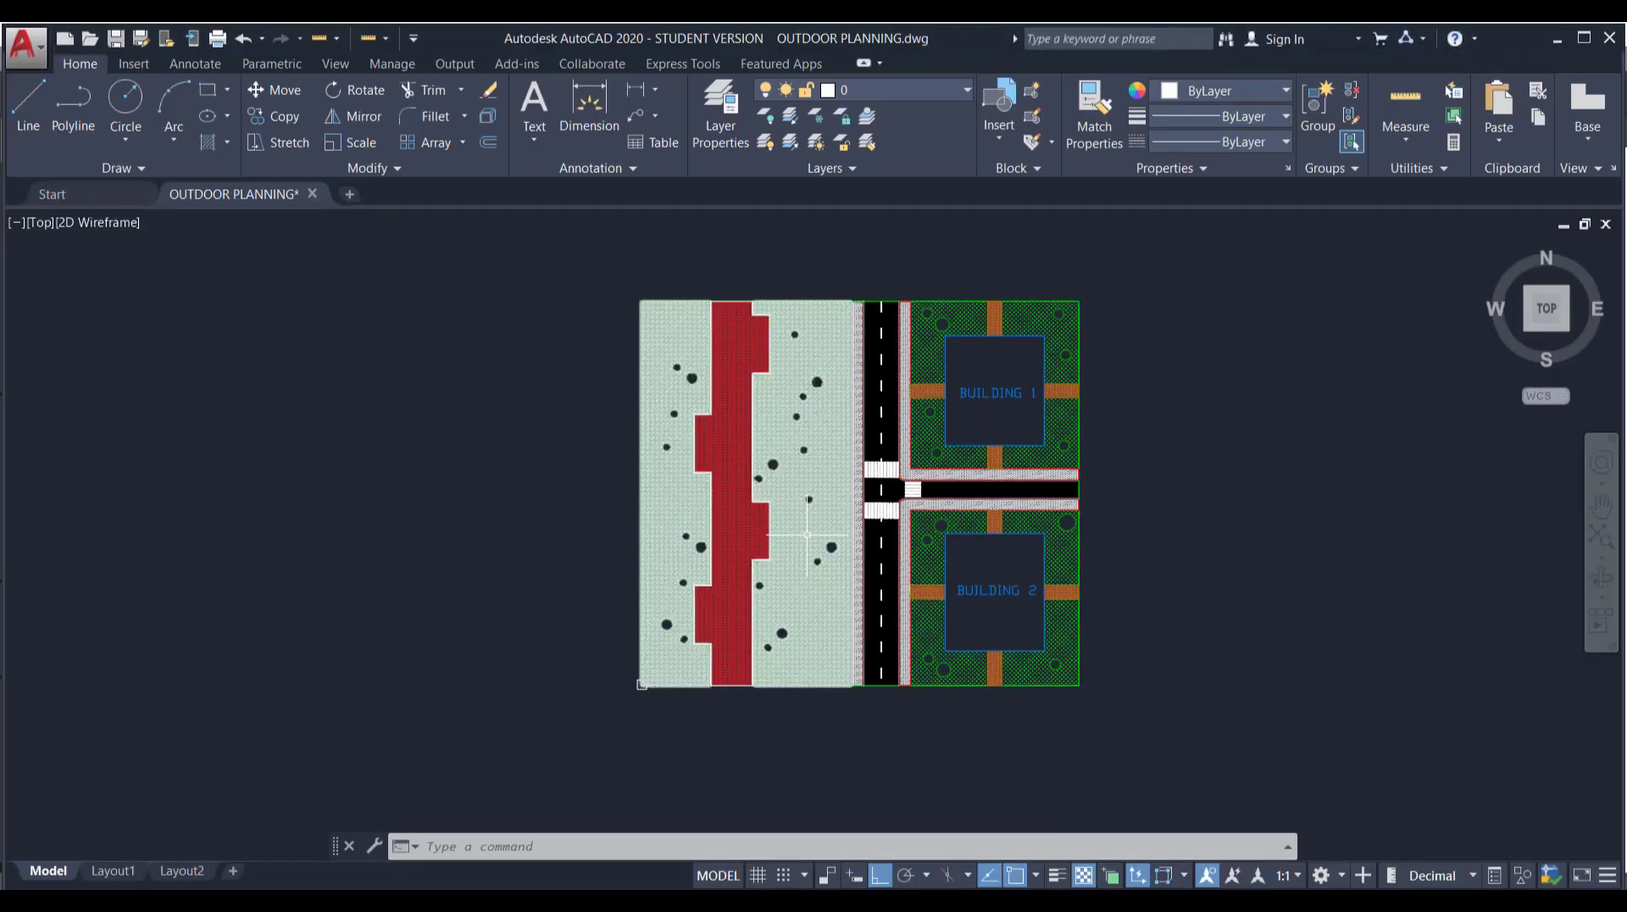
pyautogui.moveTo(1122, 592); pyautogui.dragTo(1120, 528, button='middle')
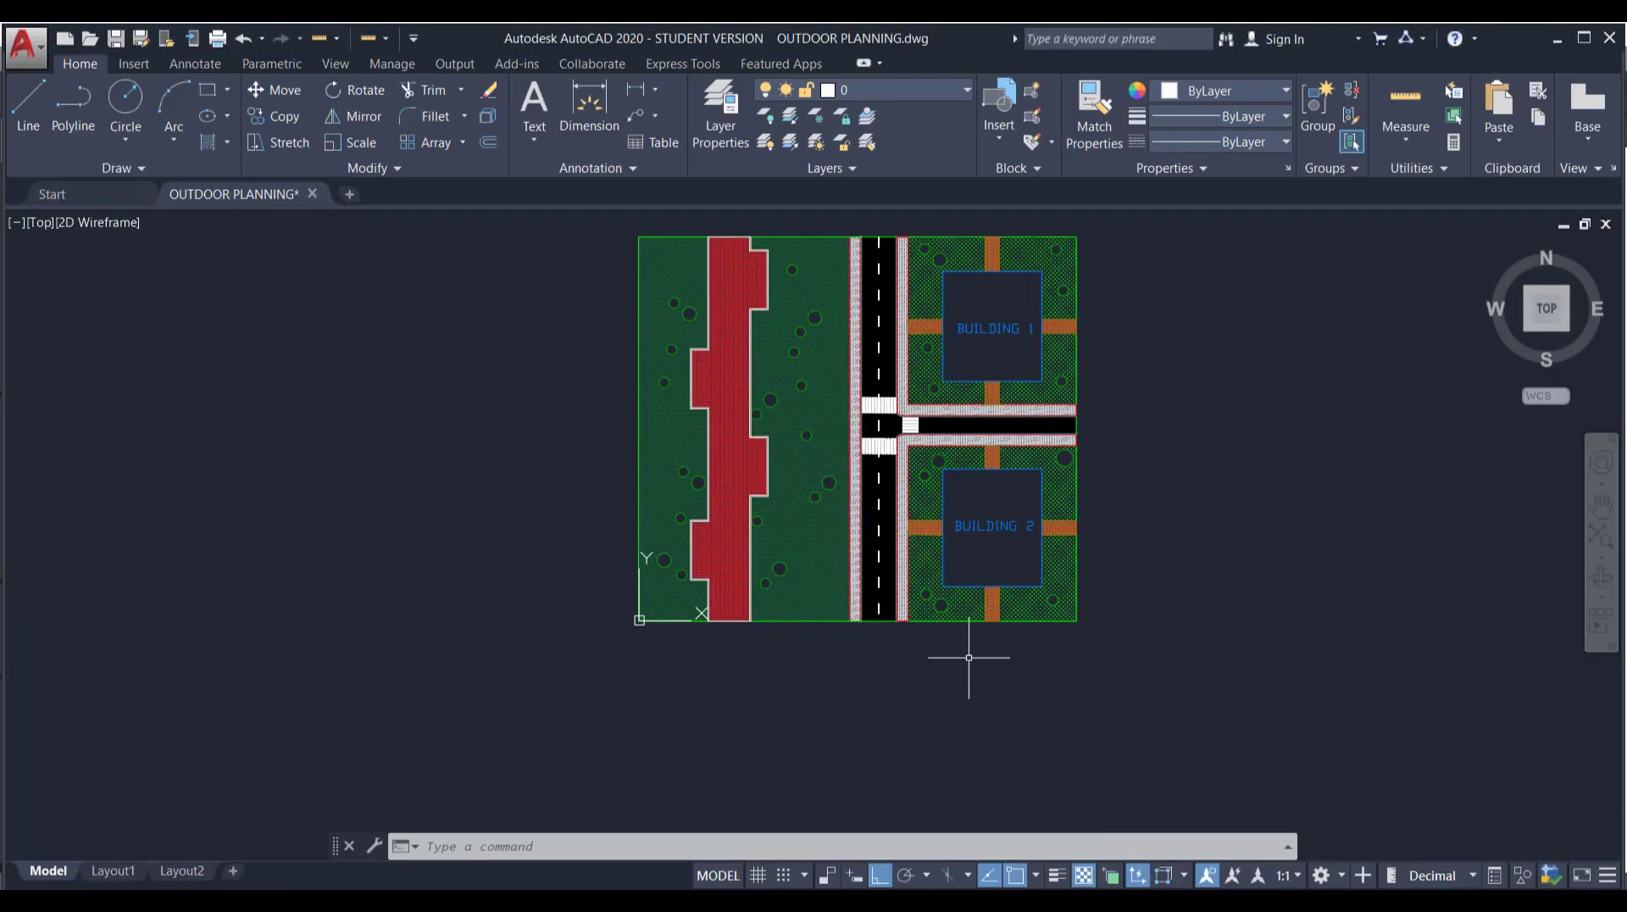
pyautogui.write('u')
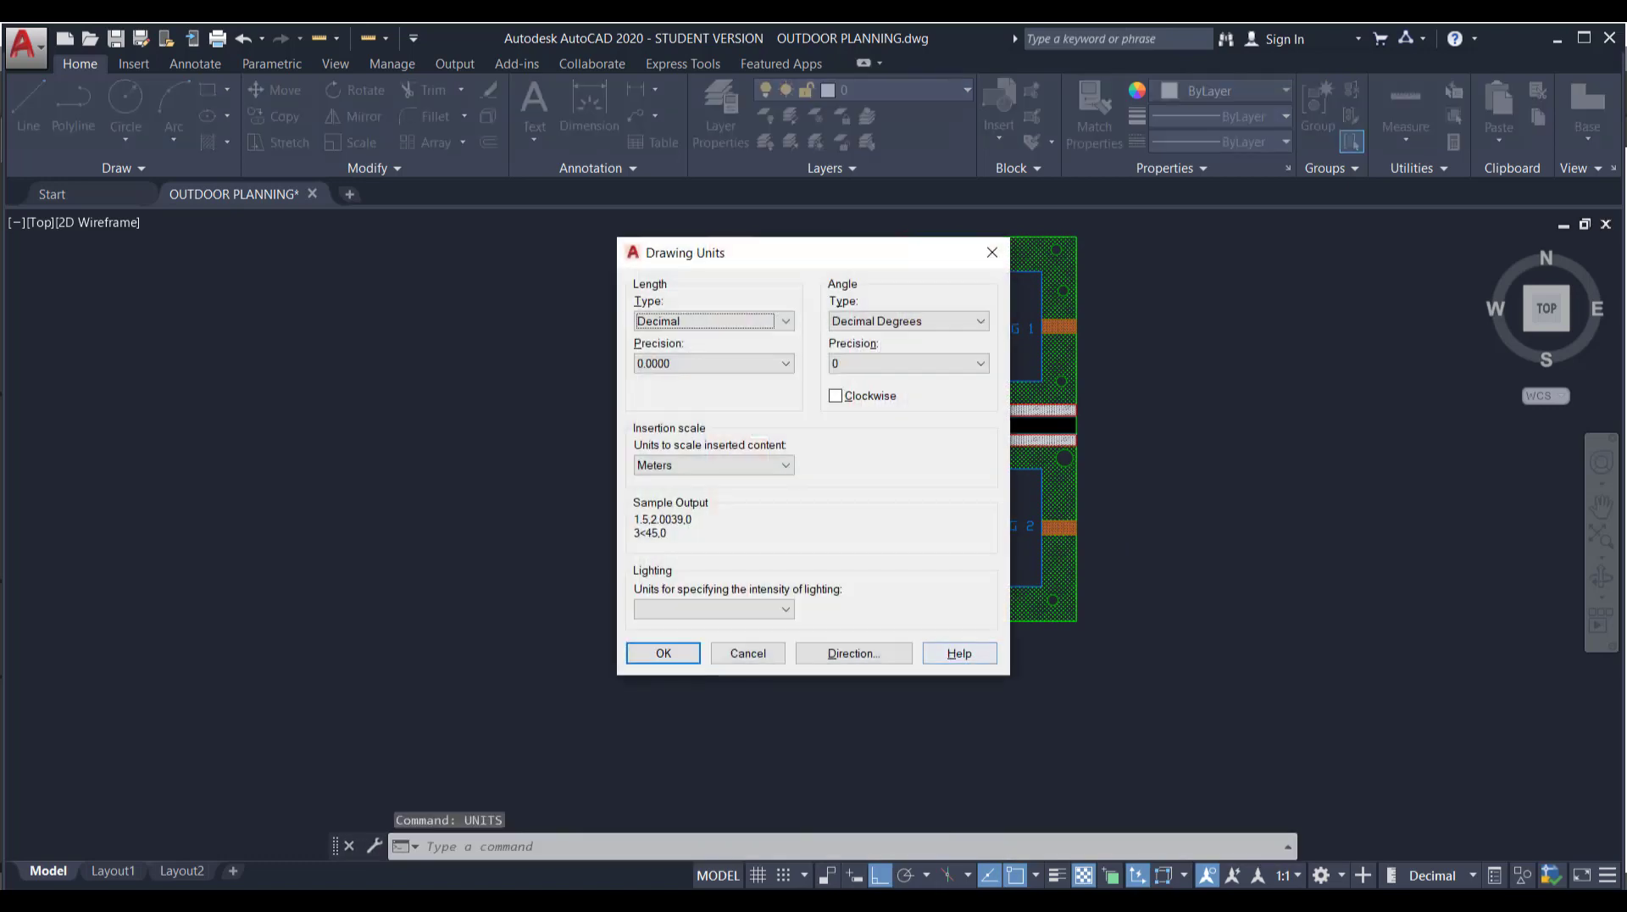
pyautogui.click(781, 465)
pyautogui.click(712, 531)
pyautogui.click(663, 654)
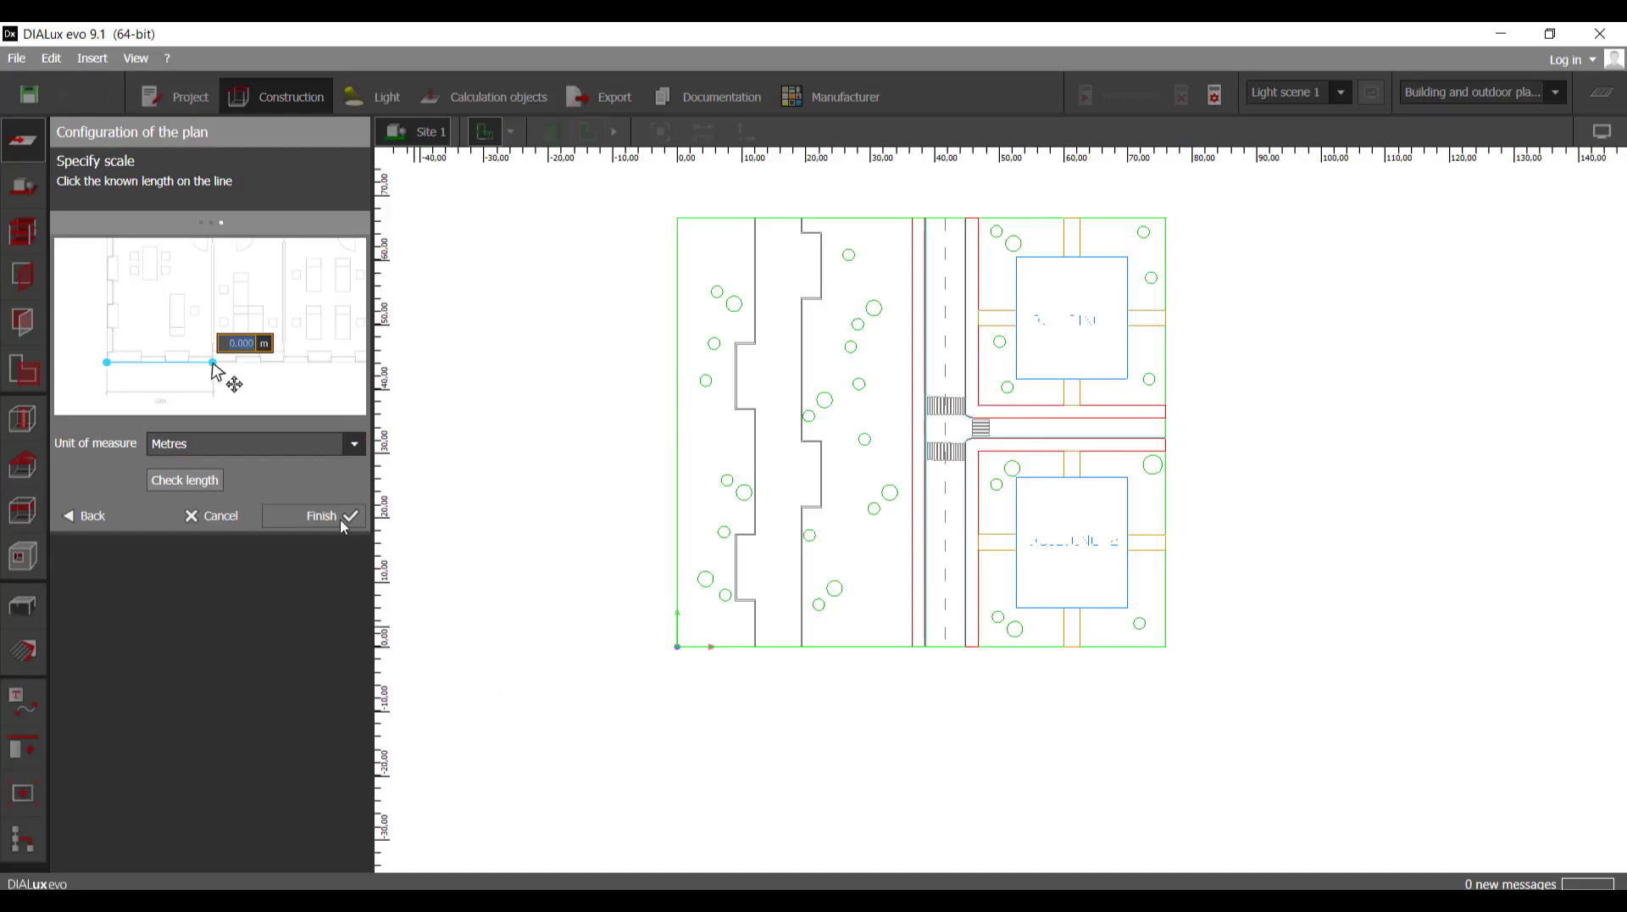
# - Finish the plan configuration in DIALux evo and review the plan's positioning and layer settings
pyautogui.click(339, 517)
pyautogui.scroll(-3, 796, 584)
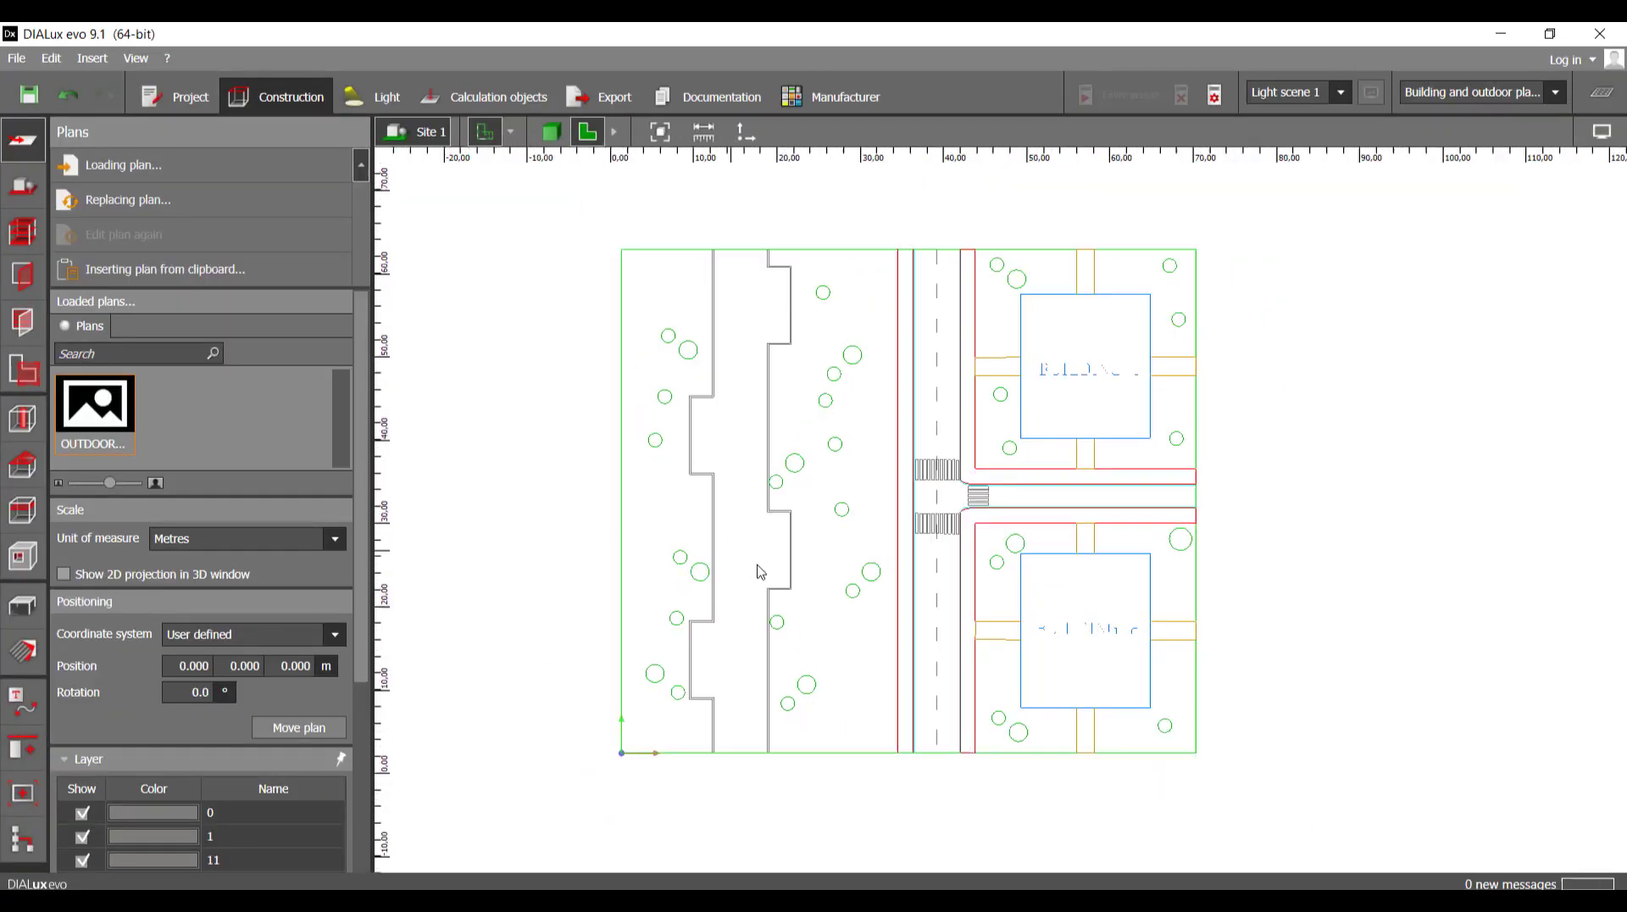
pyautogui.moveTo(837, 307); pyautogui.dragTo(835, 407, button='middle')
pyautogui.scroll(-6, 271, 546)
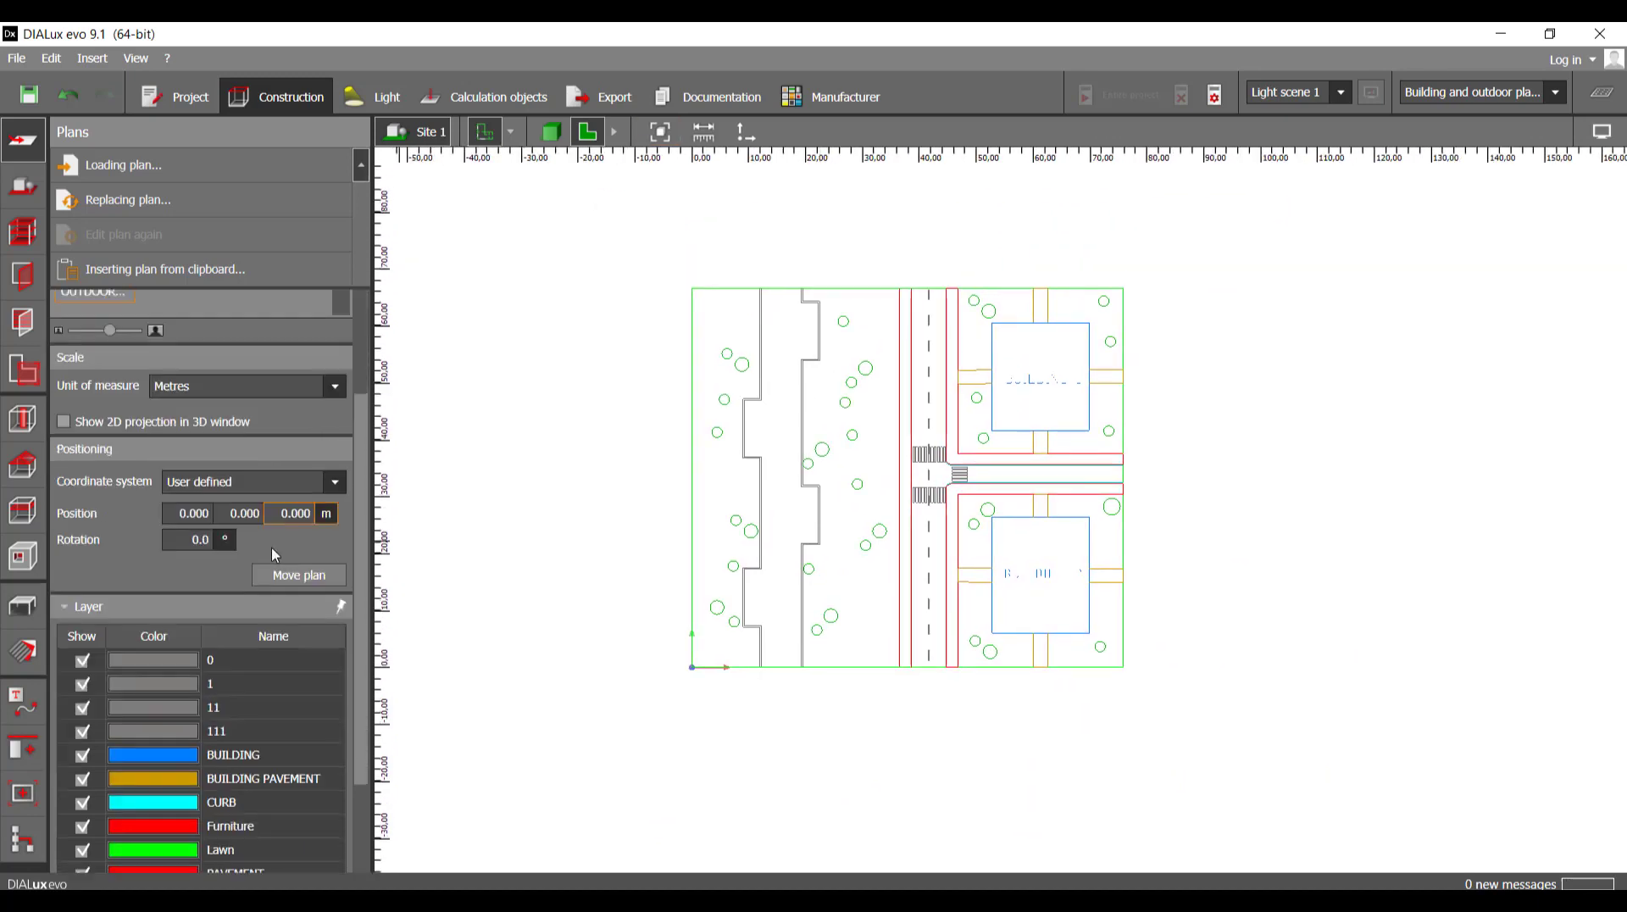
pyautogui.scroll(3, 113, 687)
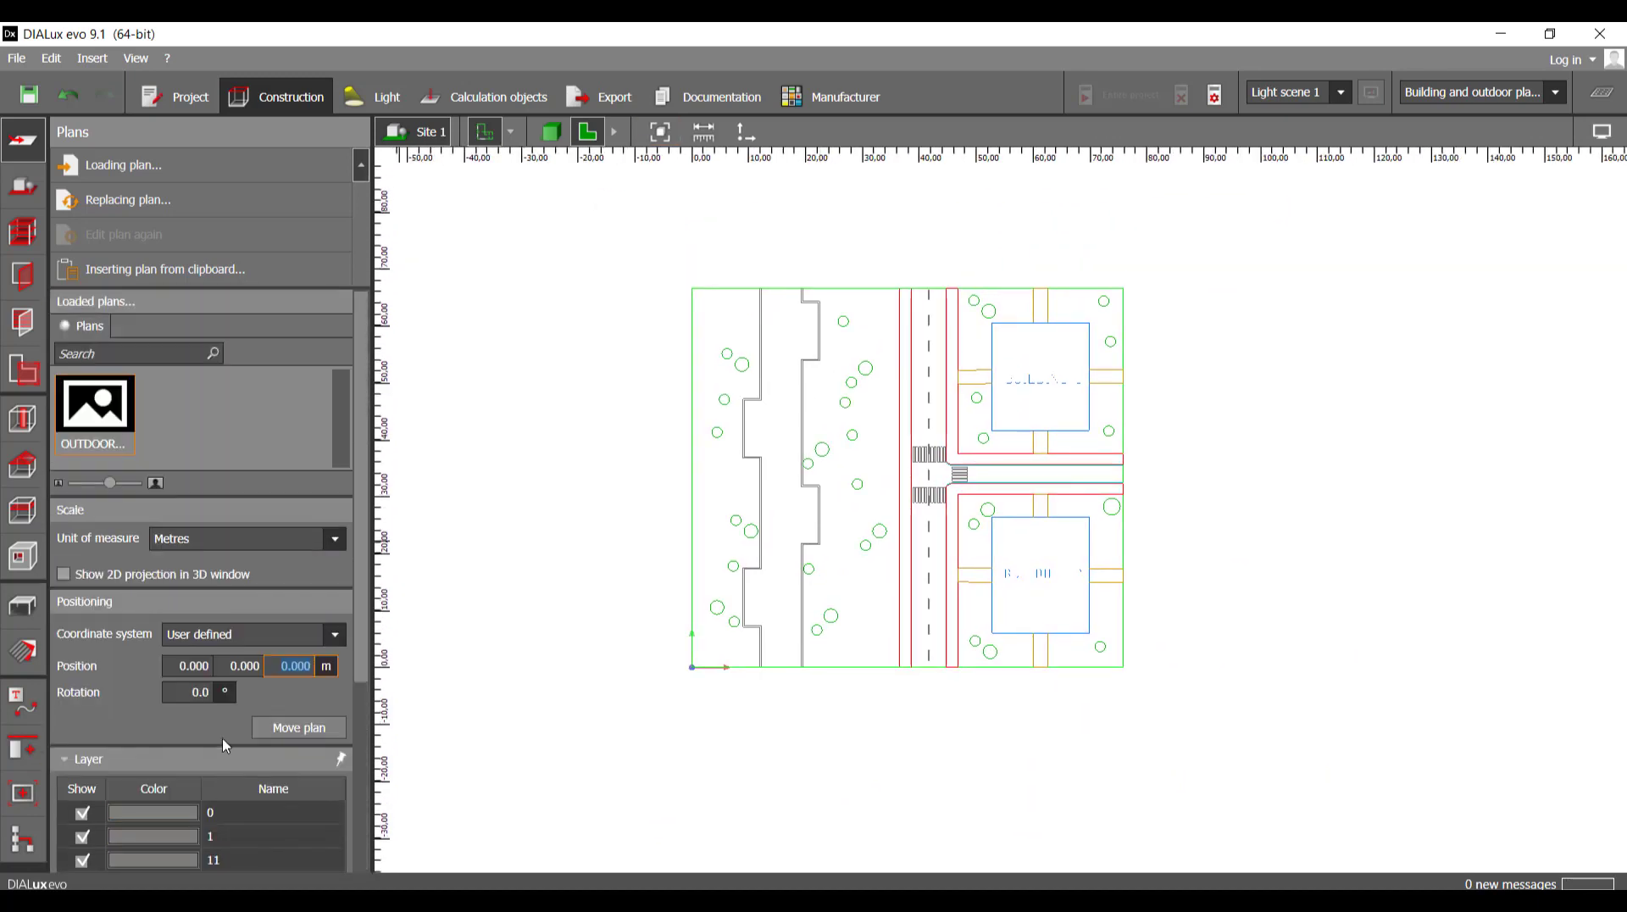
pyautogui.moveTo(755, 369); pyautogui.dragTo(762, 391, button='middle')
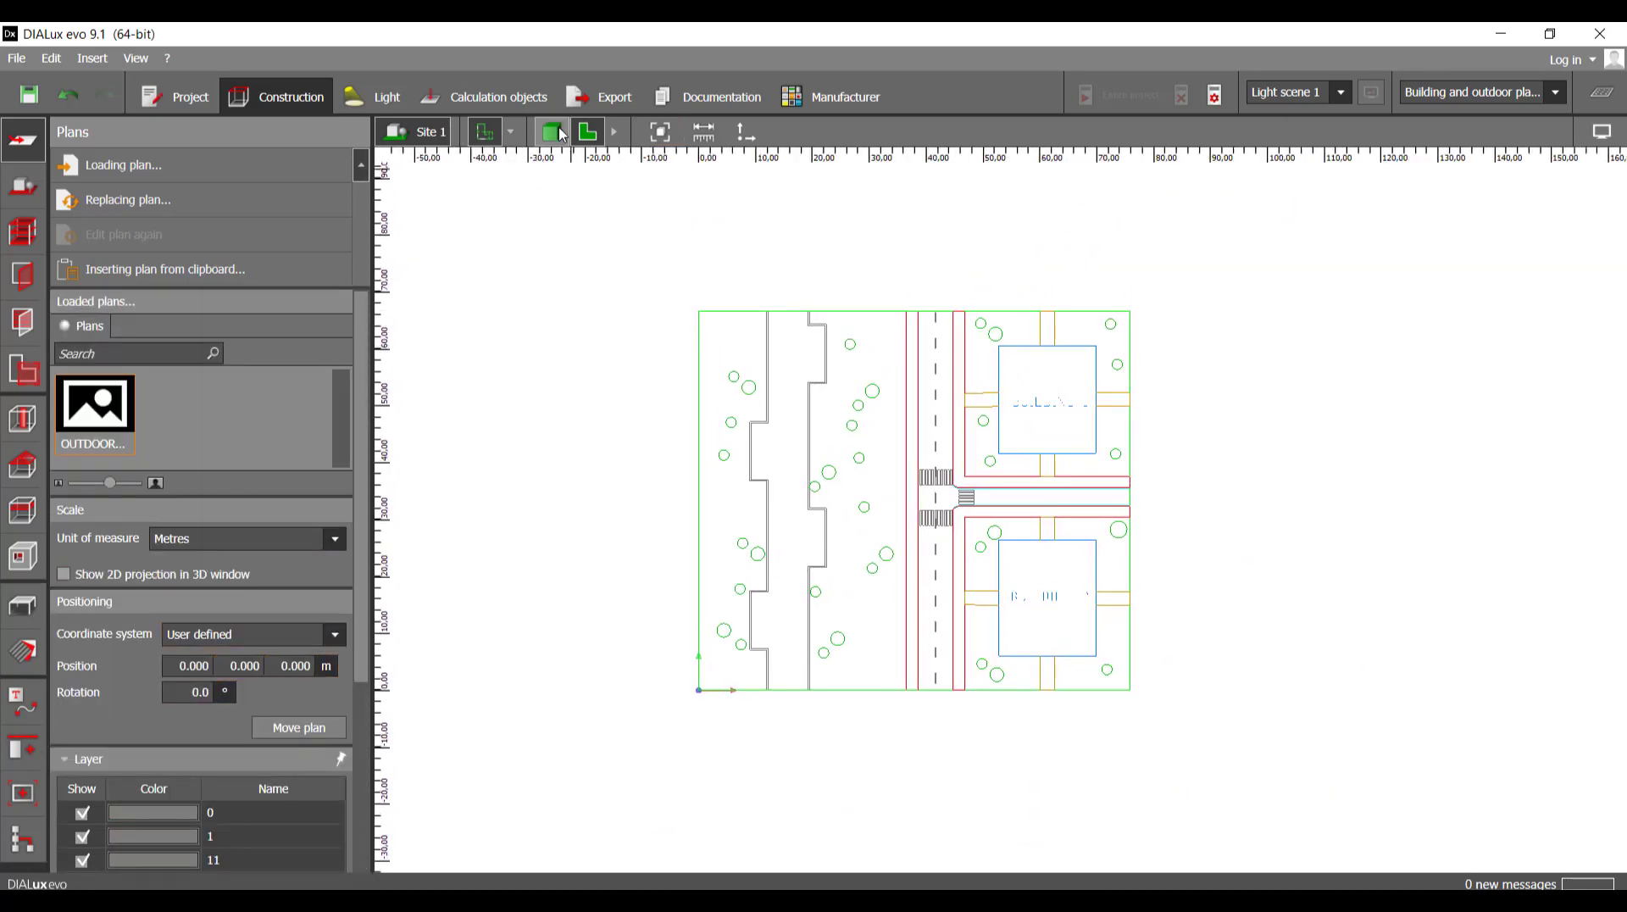
# - Inspect the imported plan in 3D from different angles and return to the 2D floor plan view
pyautogui.moveTo(785, 500); pyautogui.dragTo(880, 693, button='right')
pyautogui.moveTo(798, 656); pyautogui.dragTo(1038, 420, button='right')
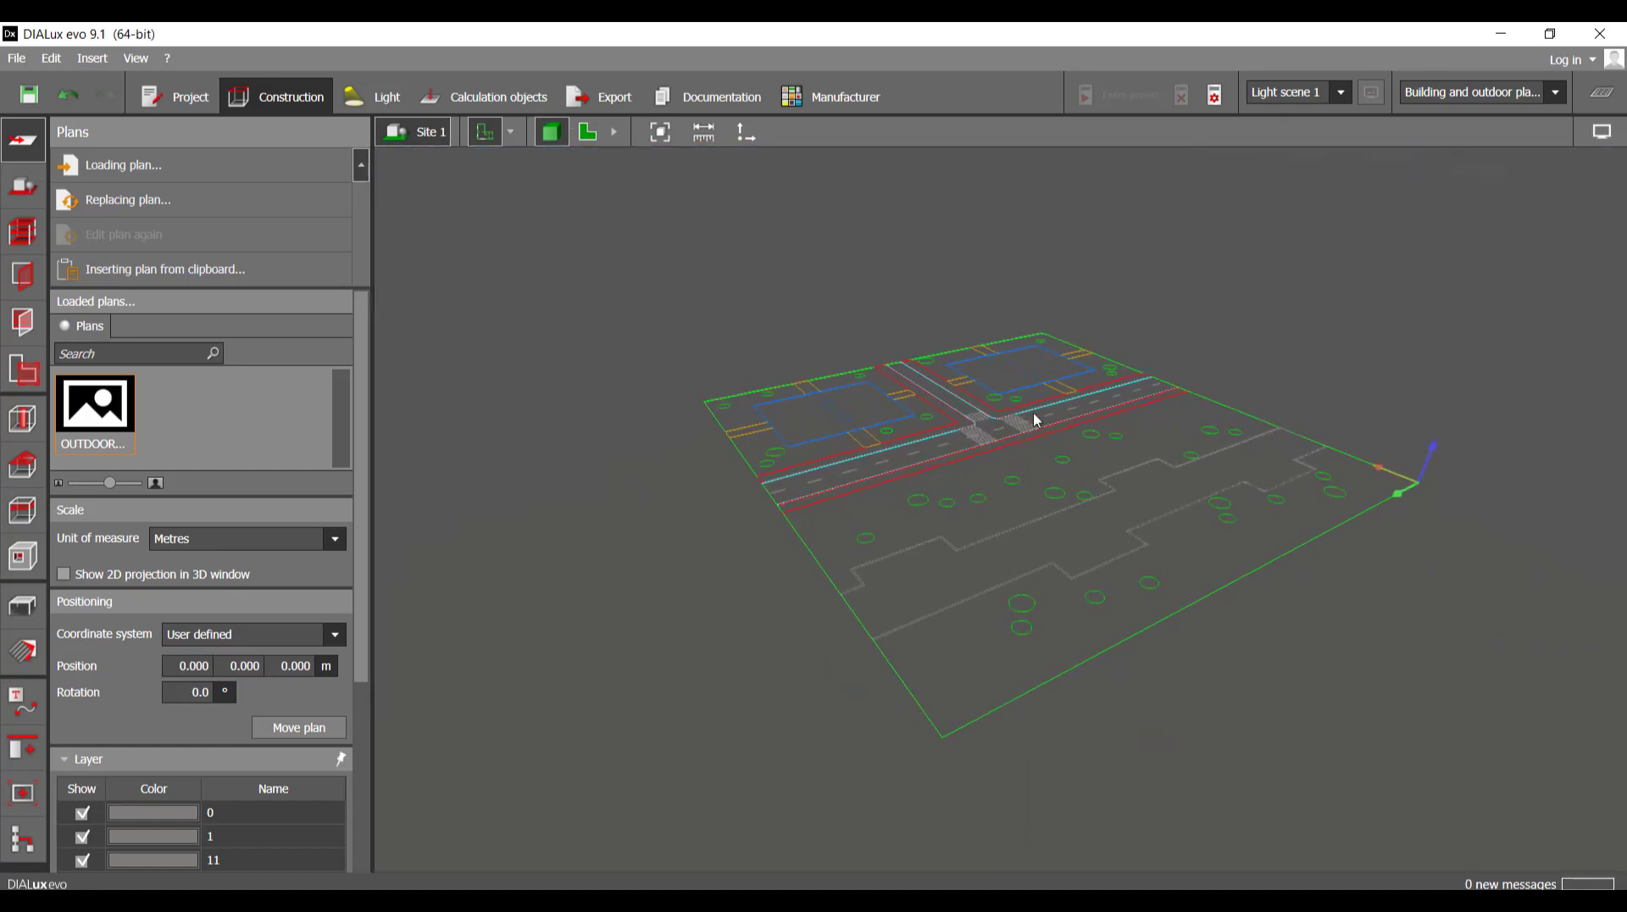
pyautogui.moveTo(1049, 492); pyautogui.dragTo(994, 568, button='right')
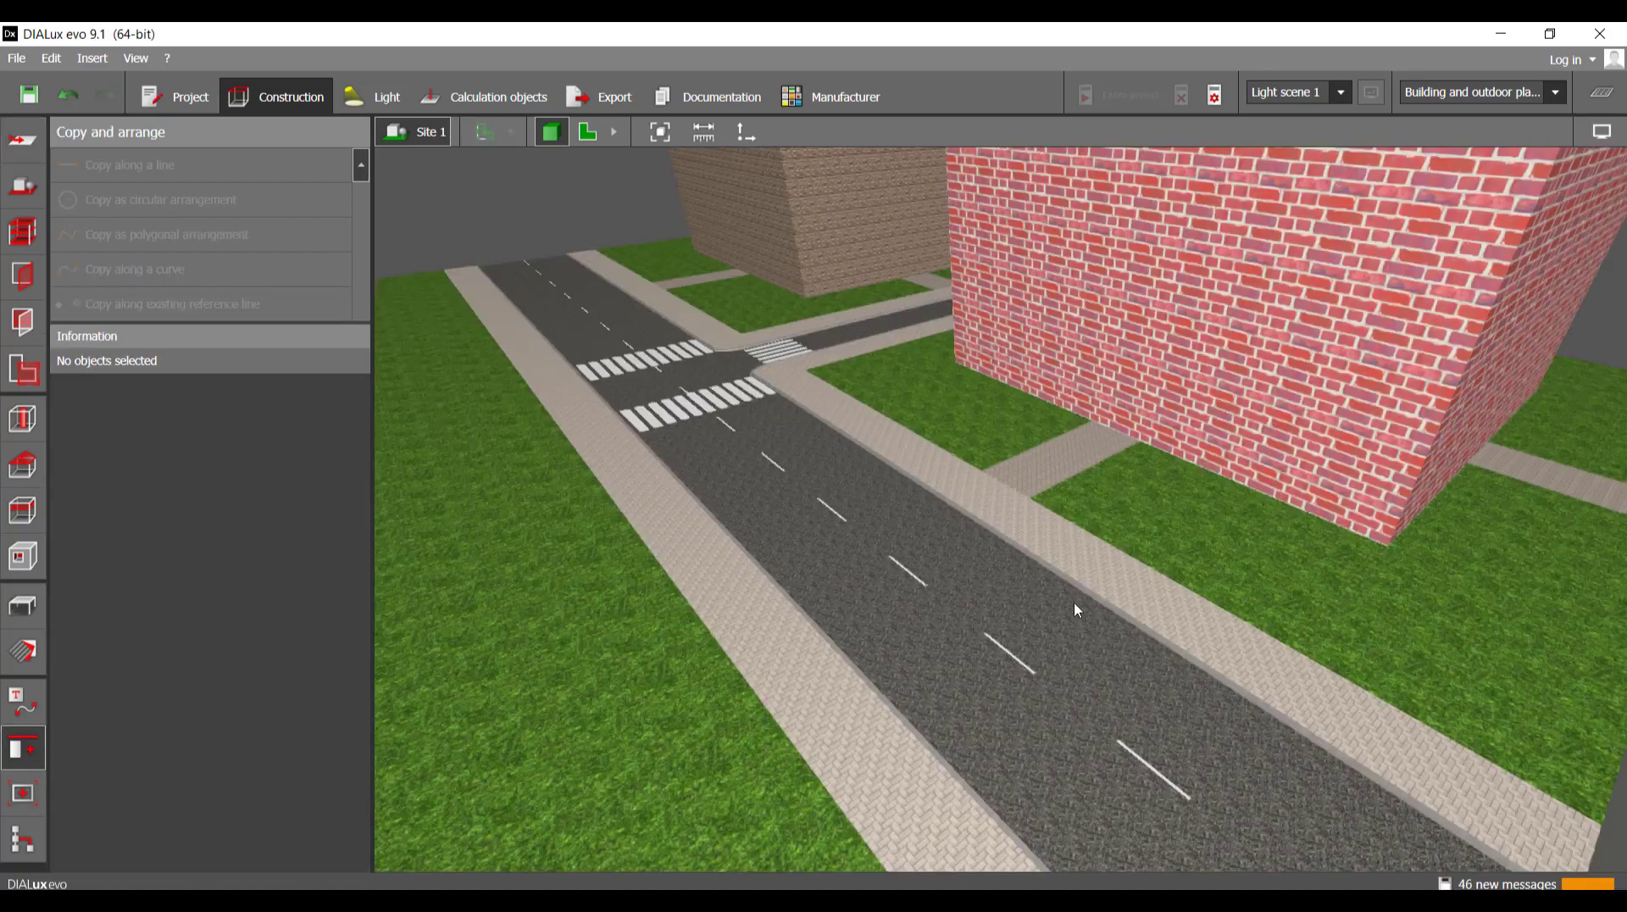
pyautogui.moveTo(1074, 602); pyautogui.dragTo(1124, 586, button='right')
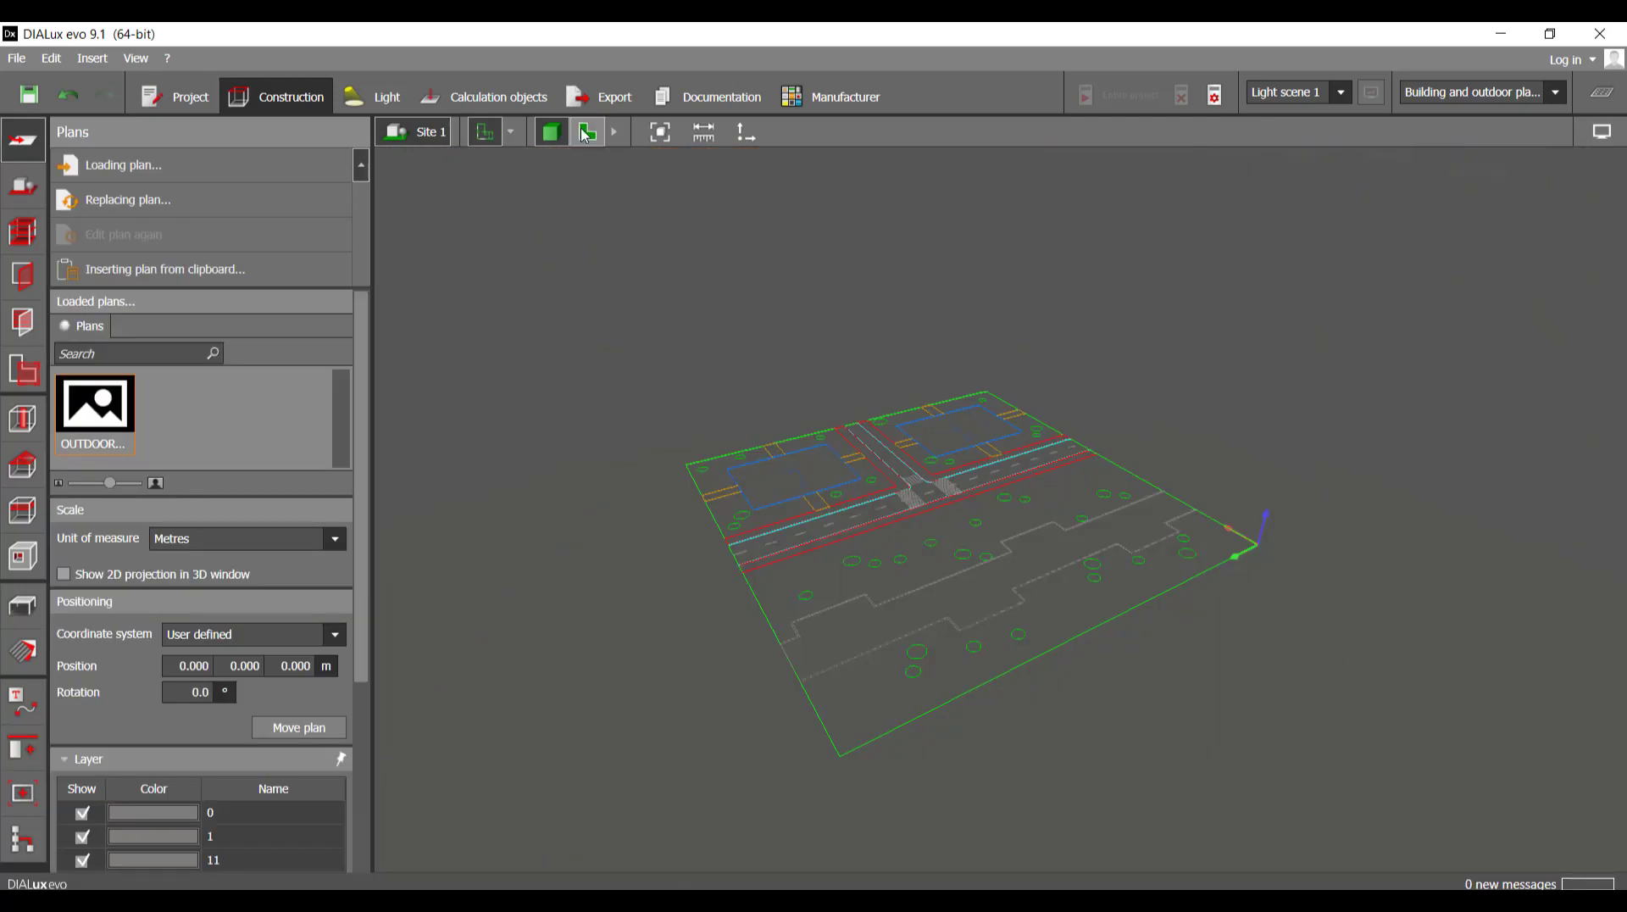
pyautogui.moveTo(885, 409); pyautogui.dragTo(845, 441, button='middle')
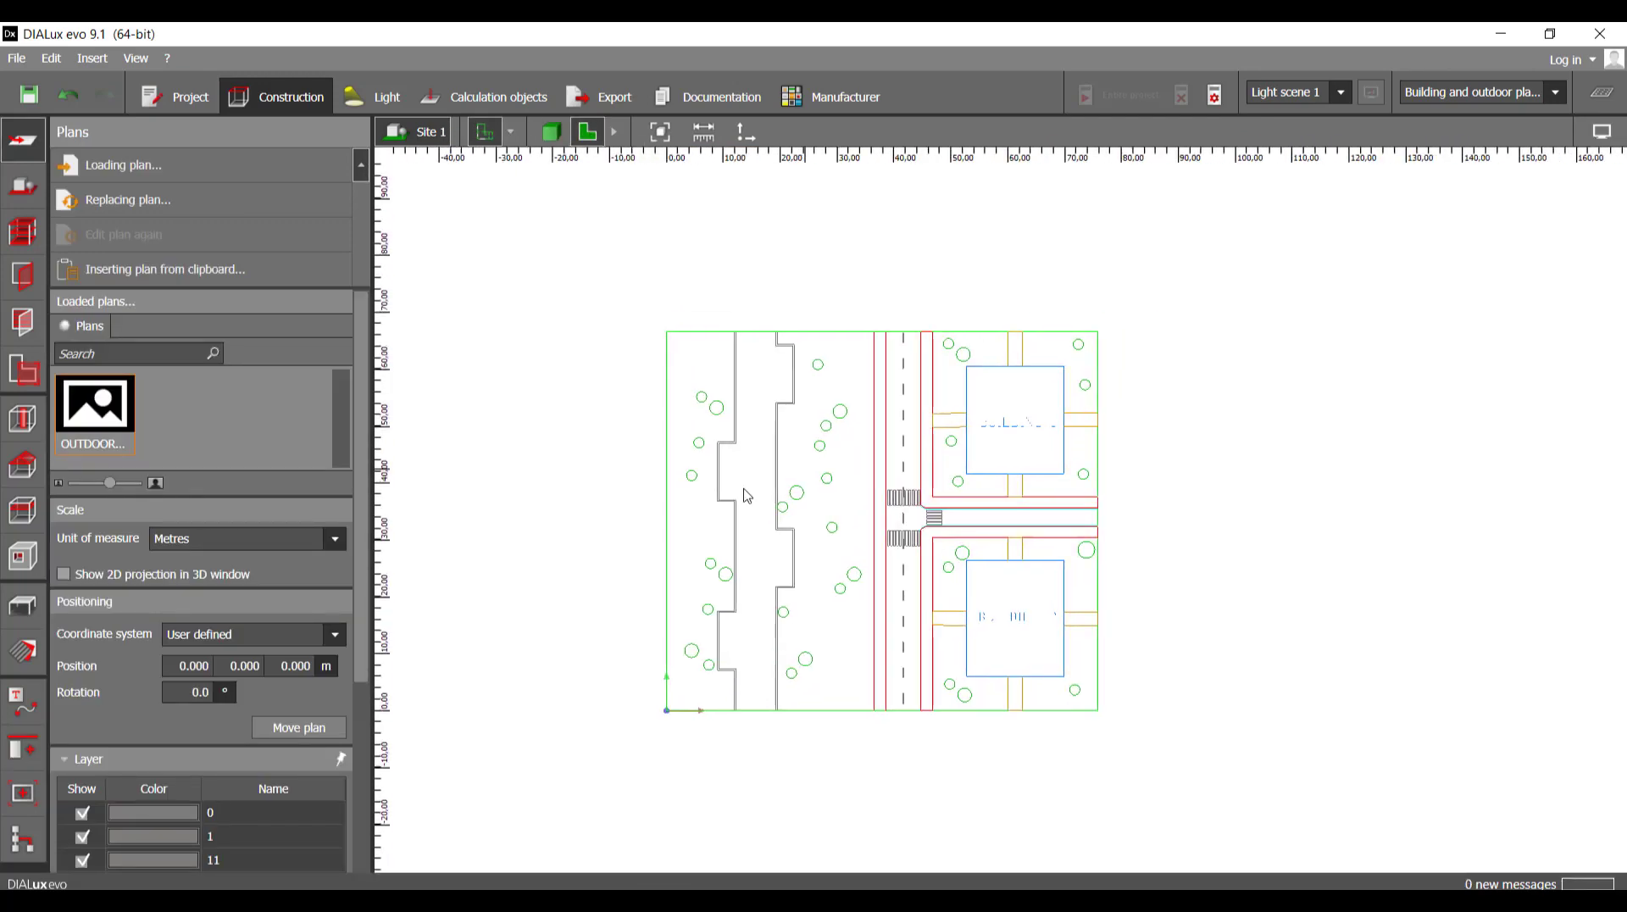
pyautogui.scroll(2, 743, 494)
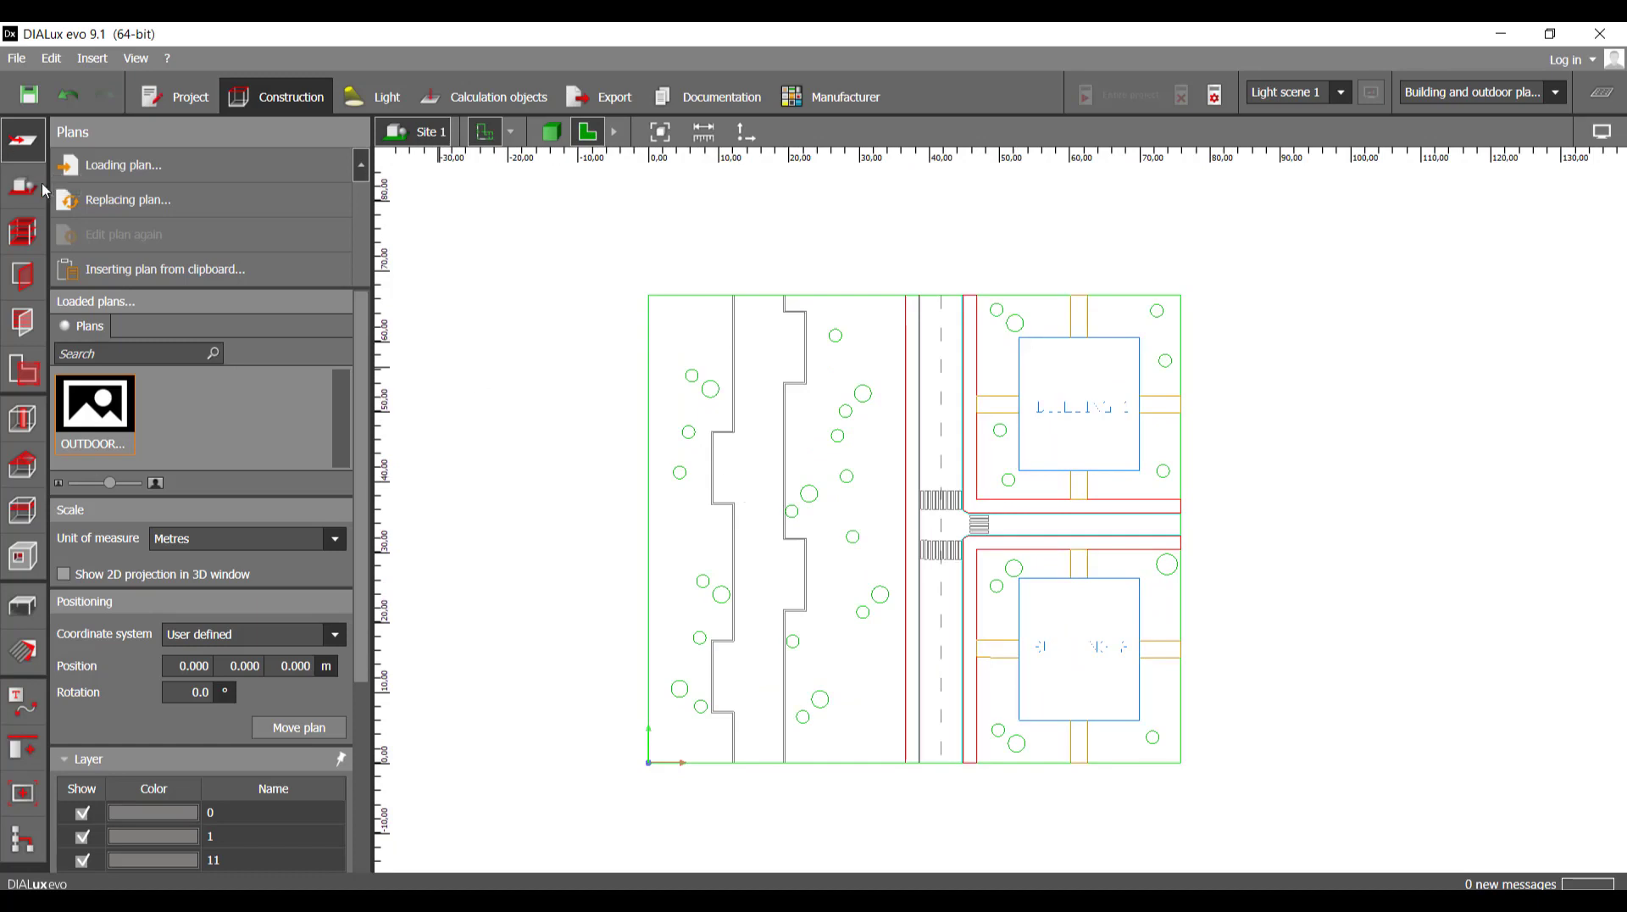
# - Draw a rectangular floor element over the whole site outline, about 75.886 m long and 66.603 m wide, from the upper-left corner
pyautogui.click(38, 192)
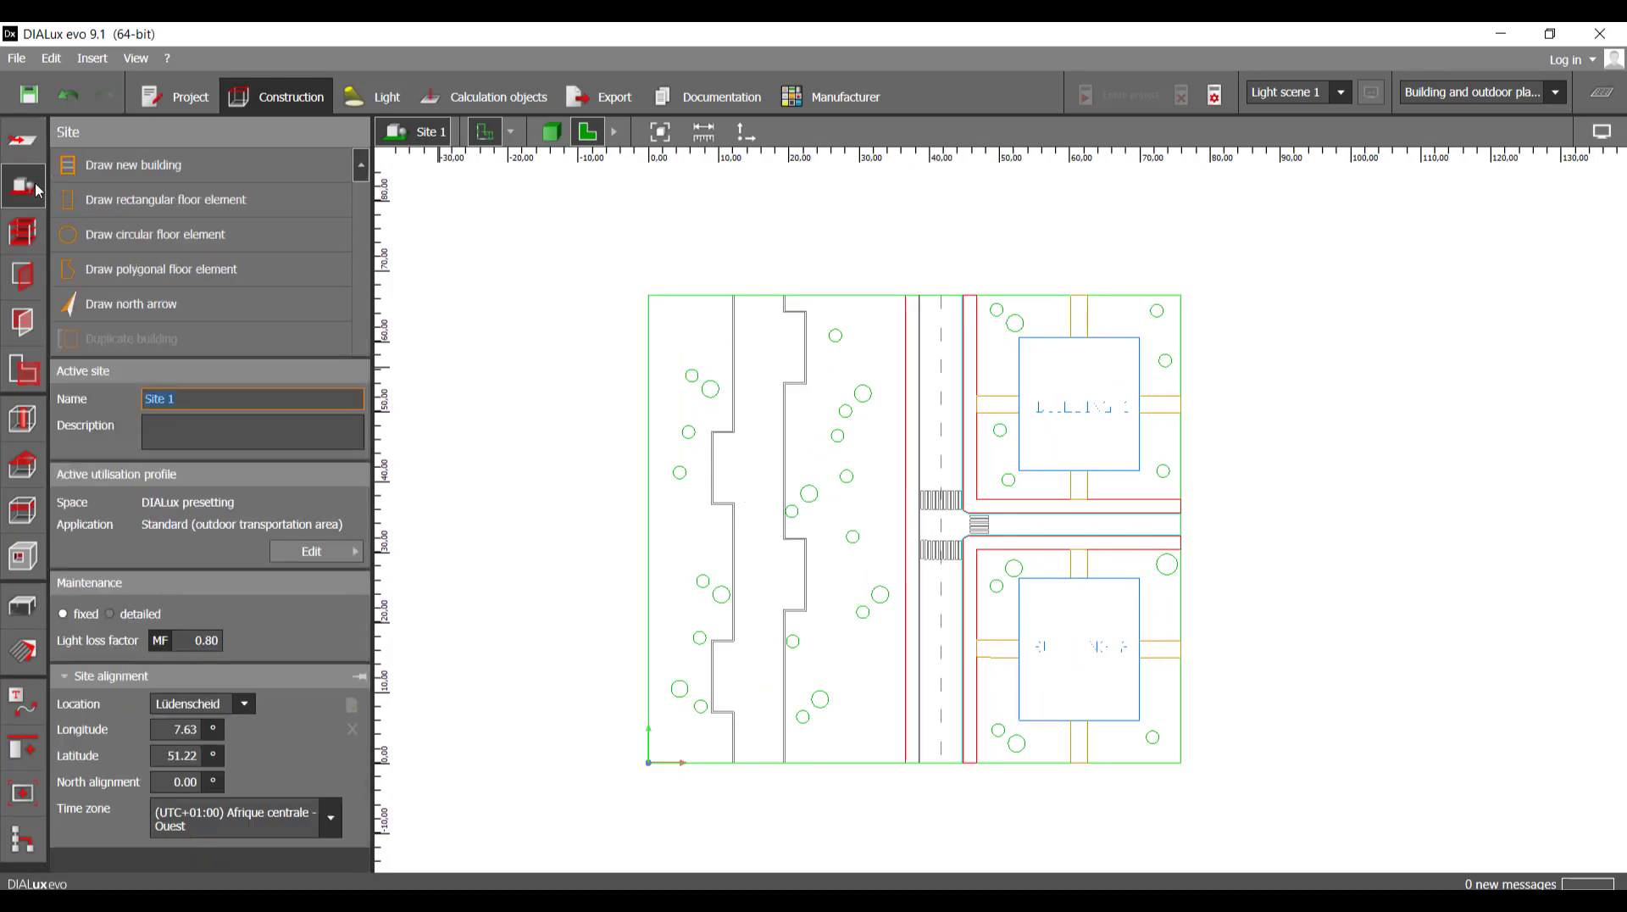
pyautogui.click(209, 212)
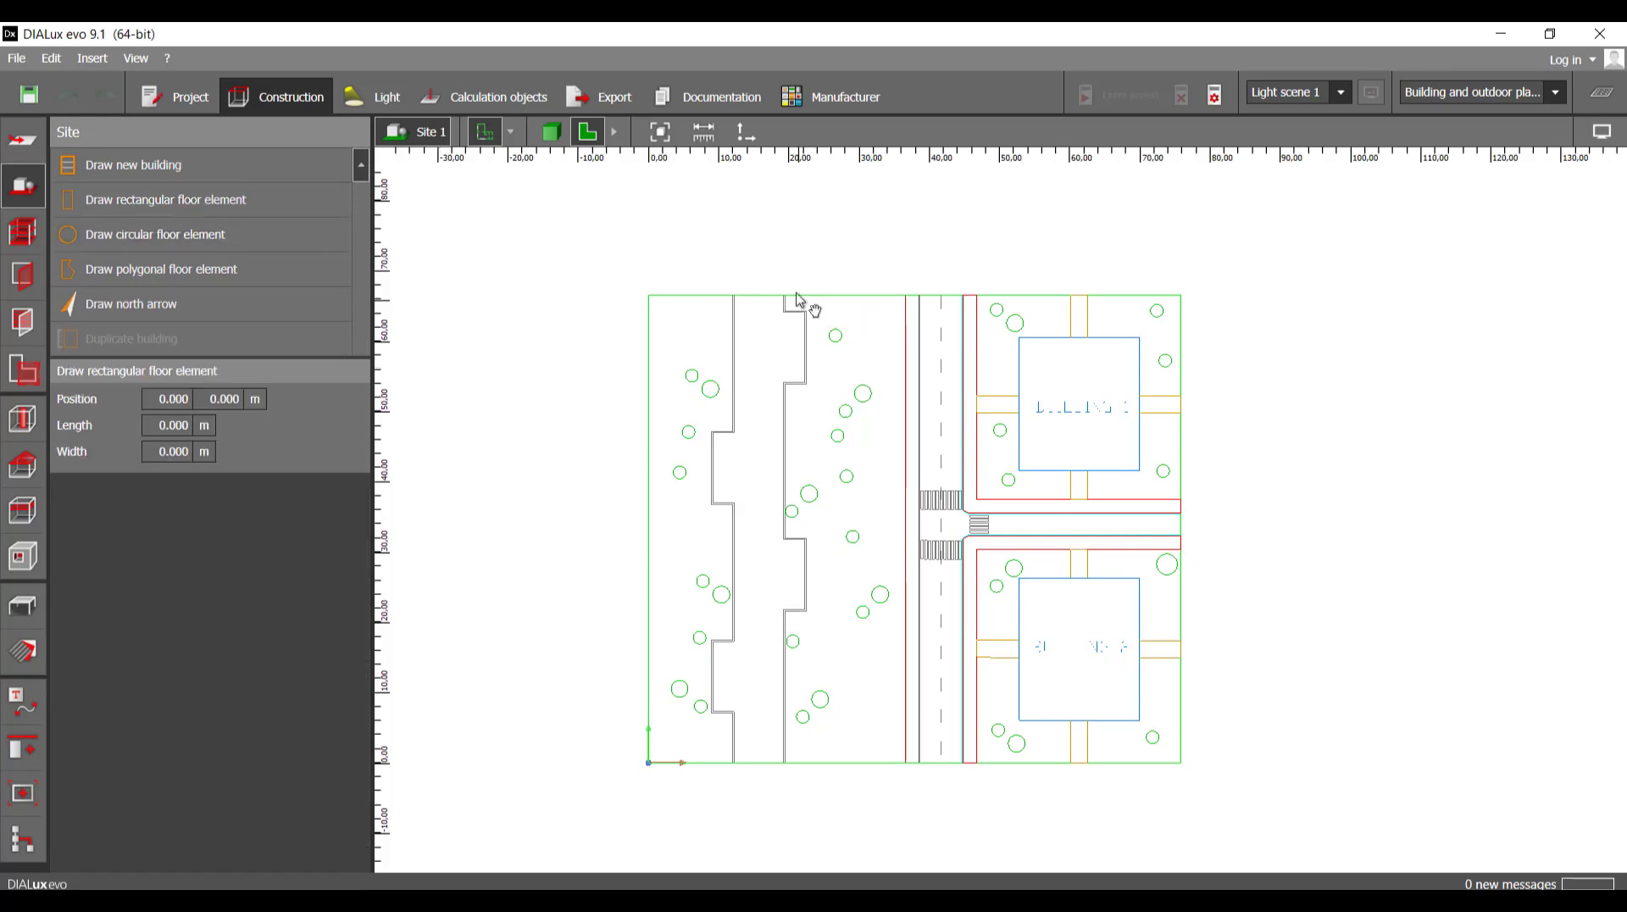
pyautogui.scroll(2, 711, 453)
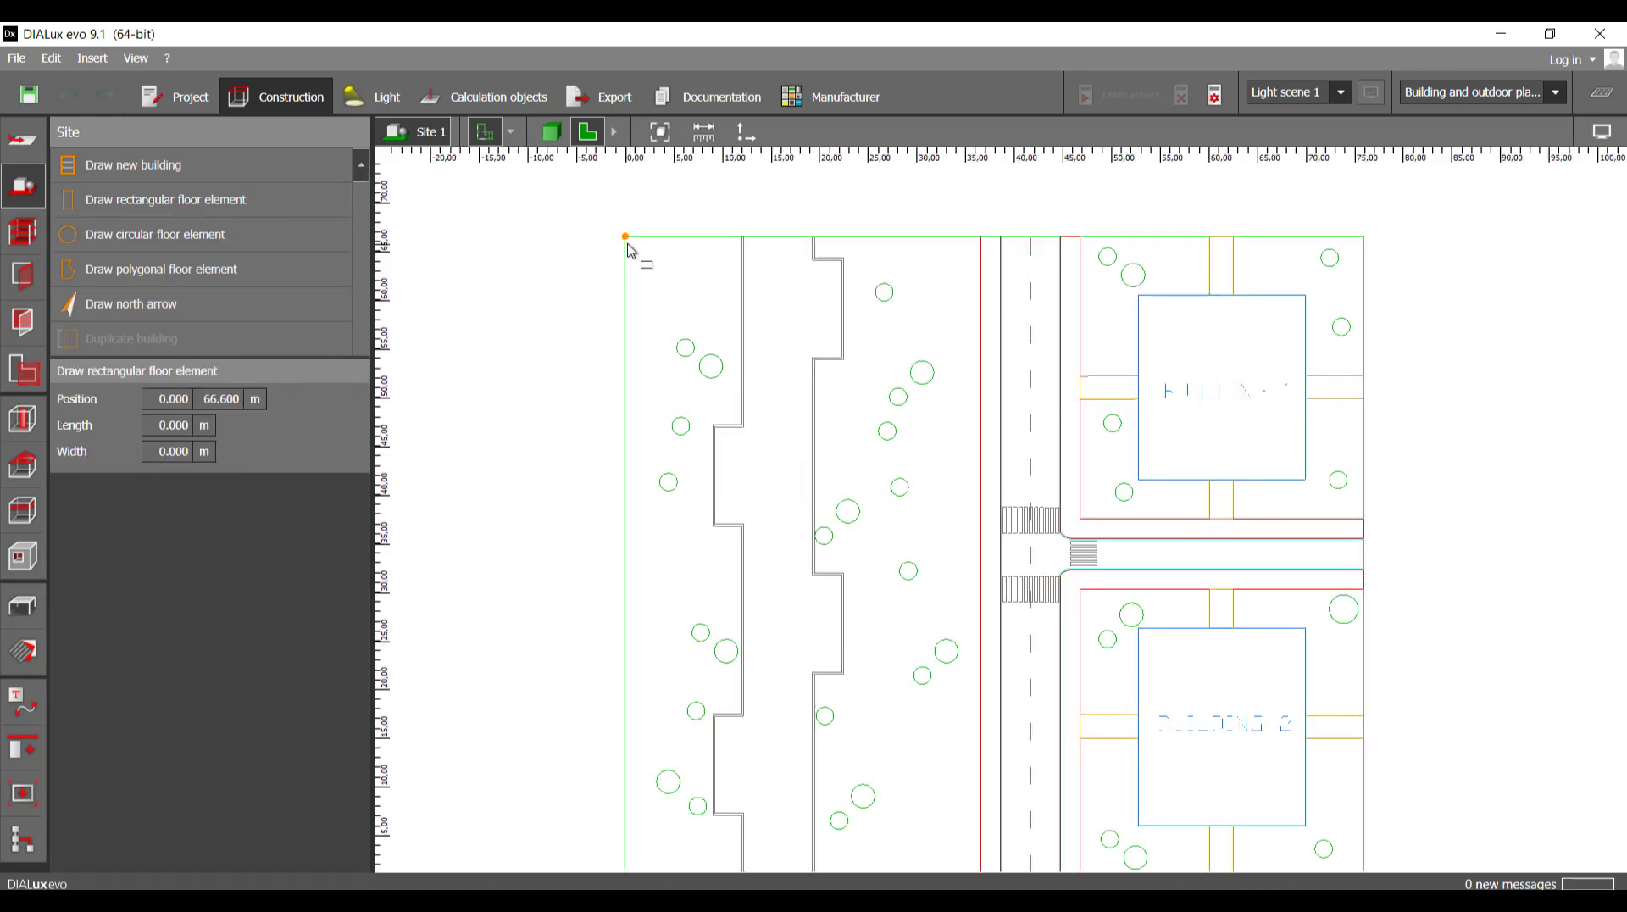
pyautogui.click(653, 250)
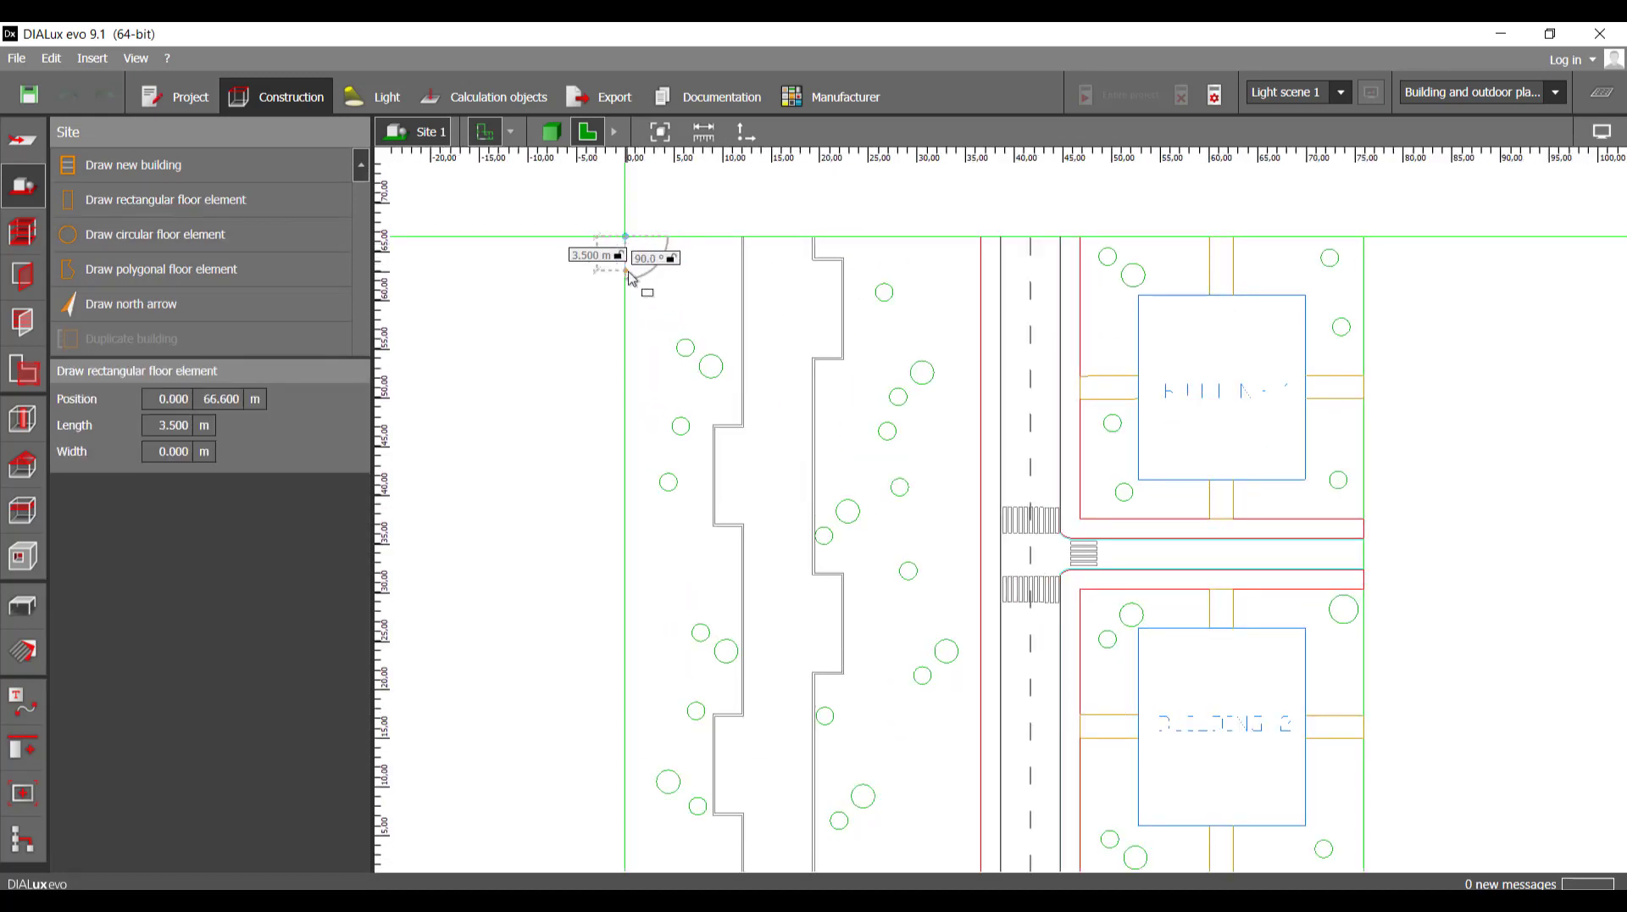
pyautogui.scroll(-2, 829, 283)
pyautogui.moveTo(1154, 262); pyautogui.dragTo(971, 257, button='middle')
pyautogui.scroll(3, 974, 256)
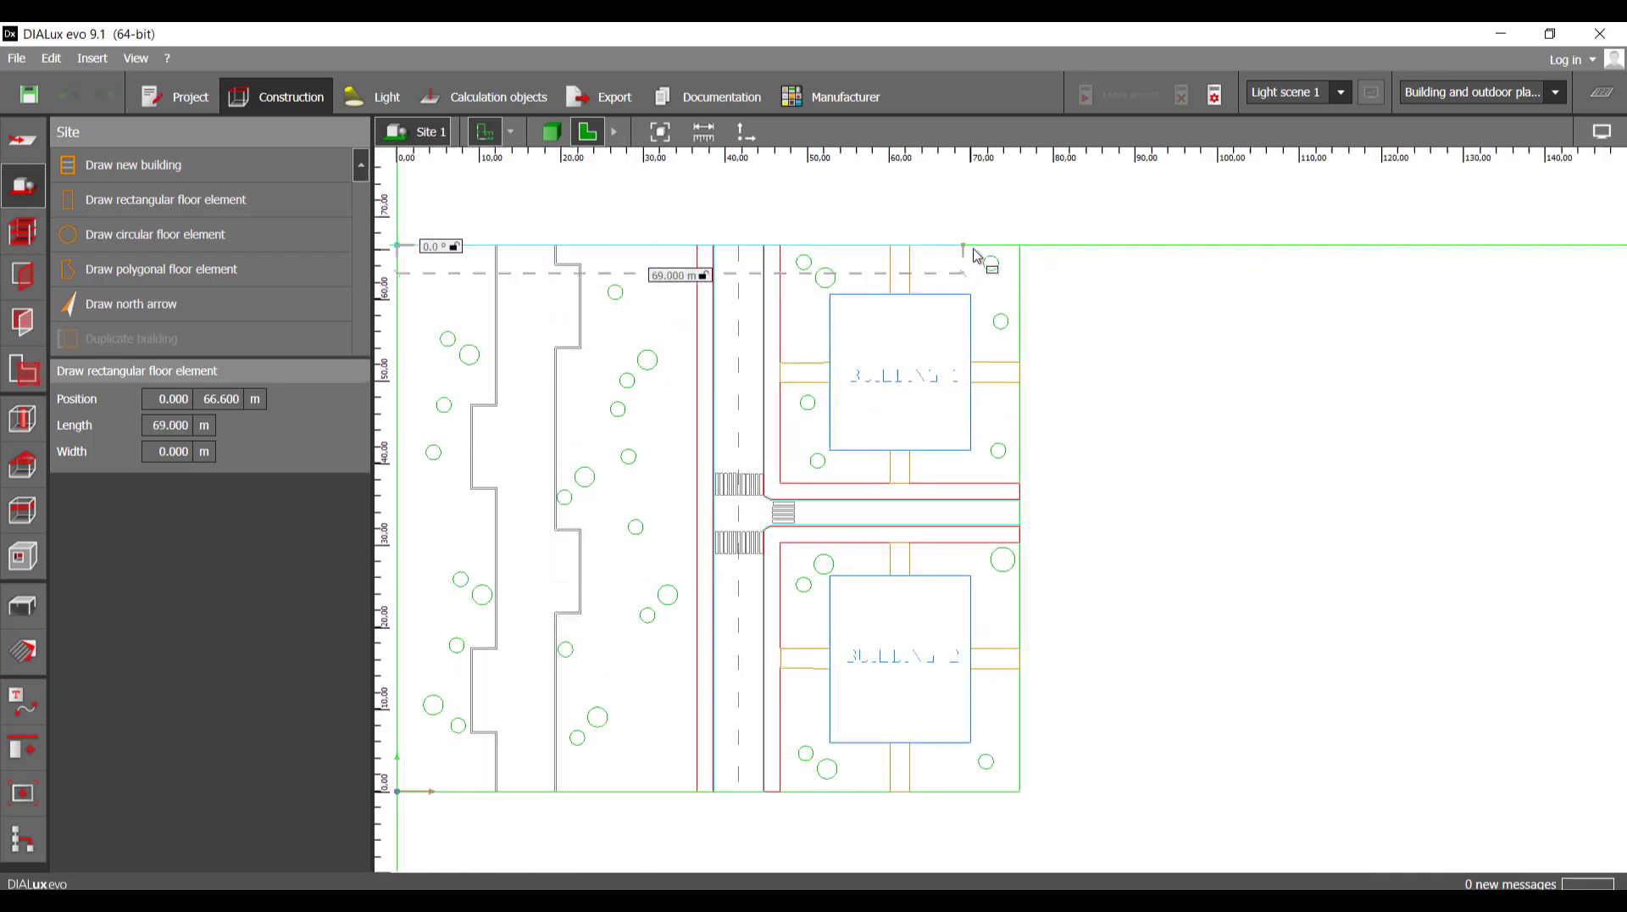
pyautogui.click(1039, 252)
pyautogui.scroll(-2, 951, 283)
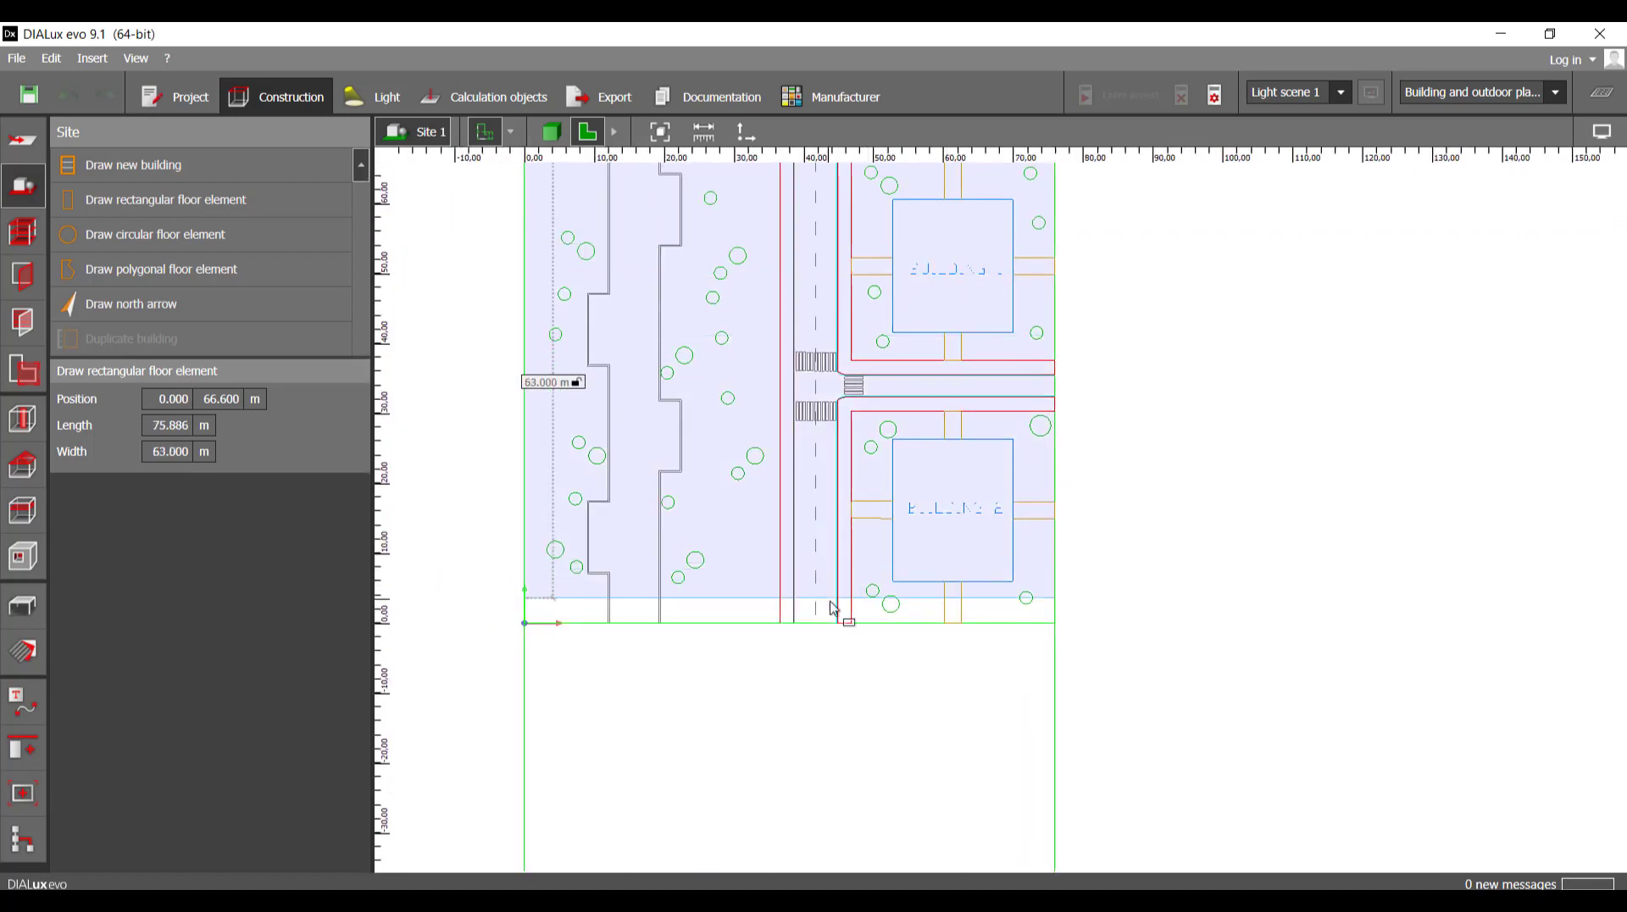
pyautogui.scroll(3, 829, 629)
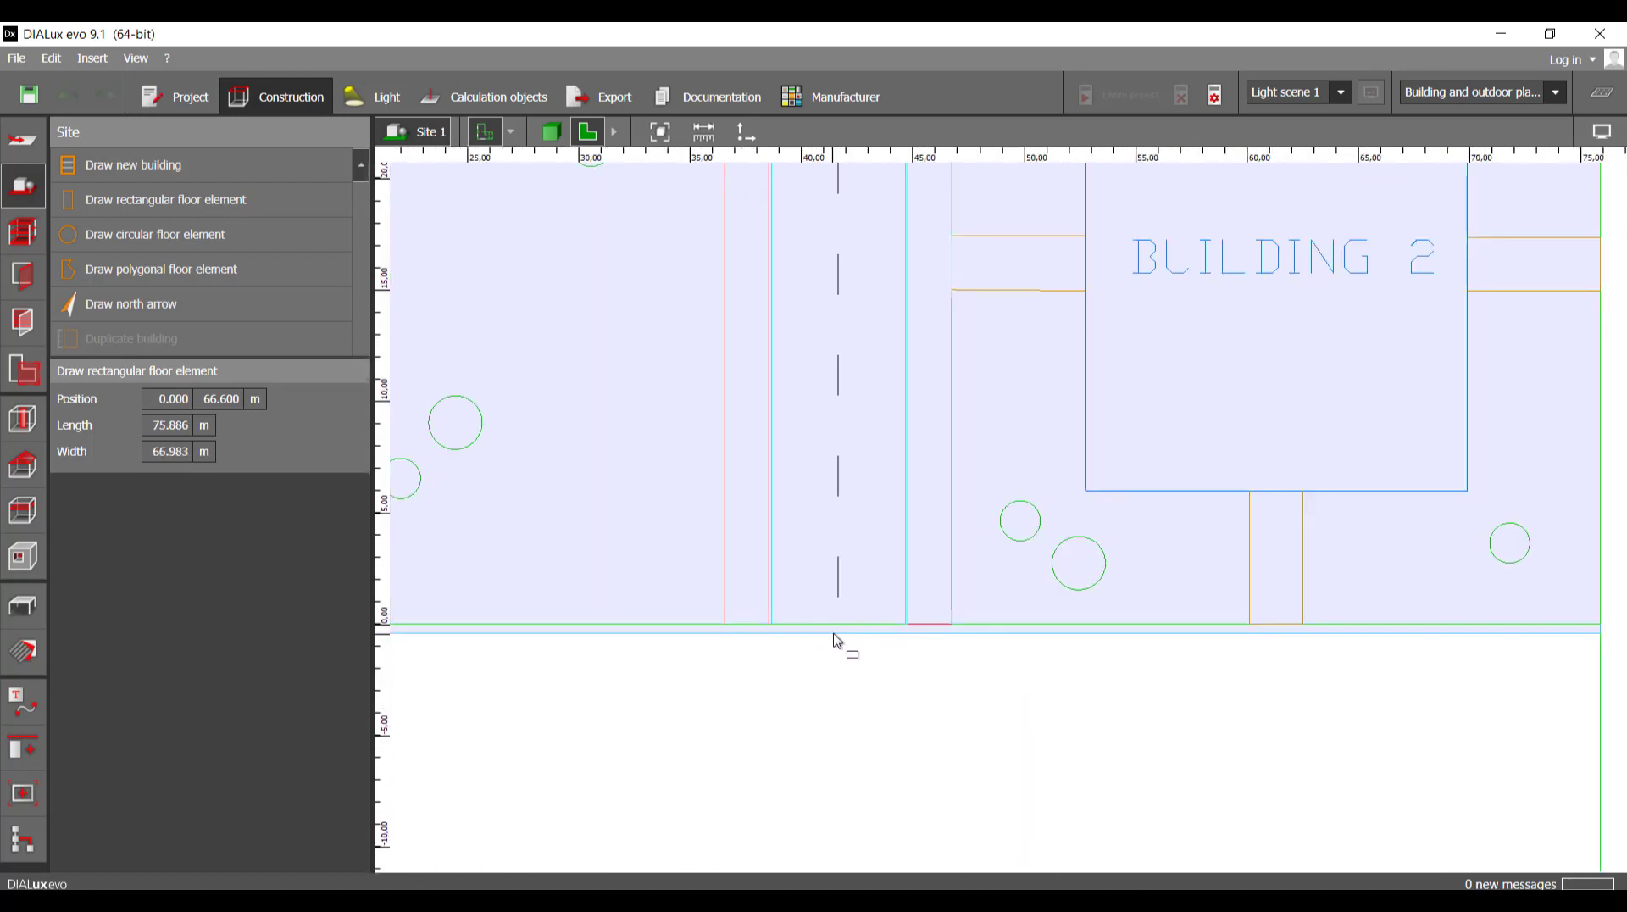
pyautogui.click(837, 632)
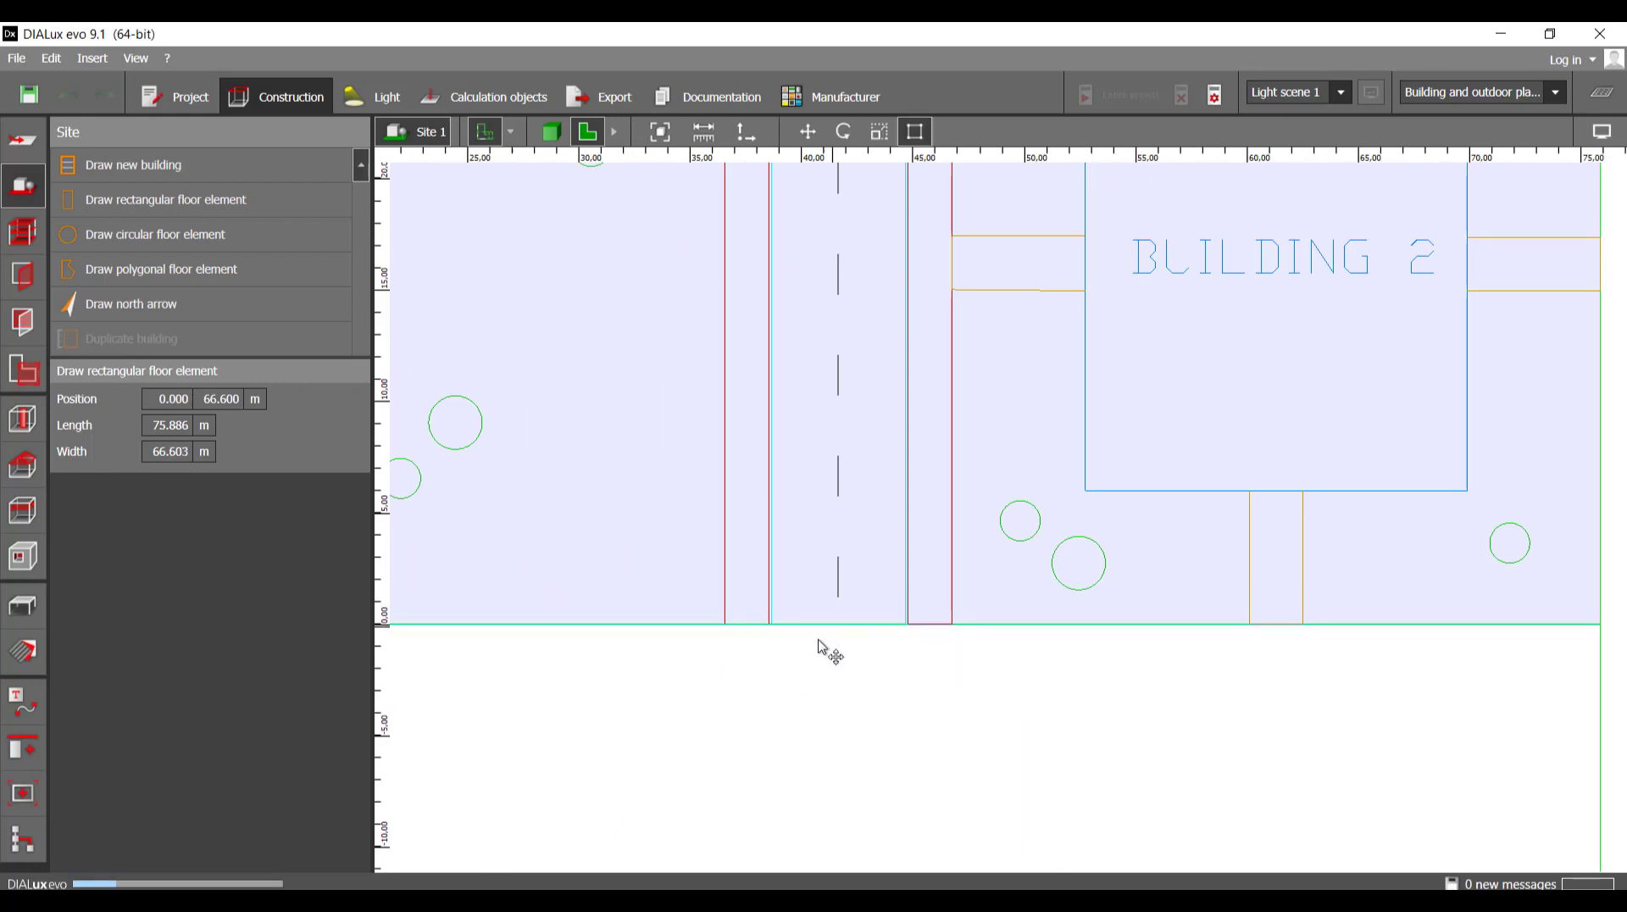
# - Check the floor element's lower edge against the plan, inspect it in 3D and return to the 2D floor plan
pyautogui.scroll(8, 826, 642)
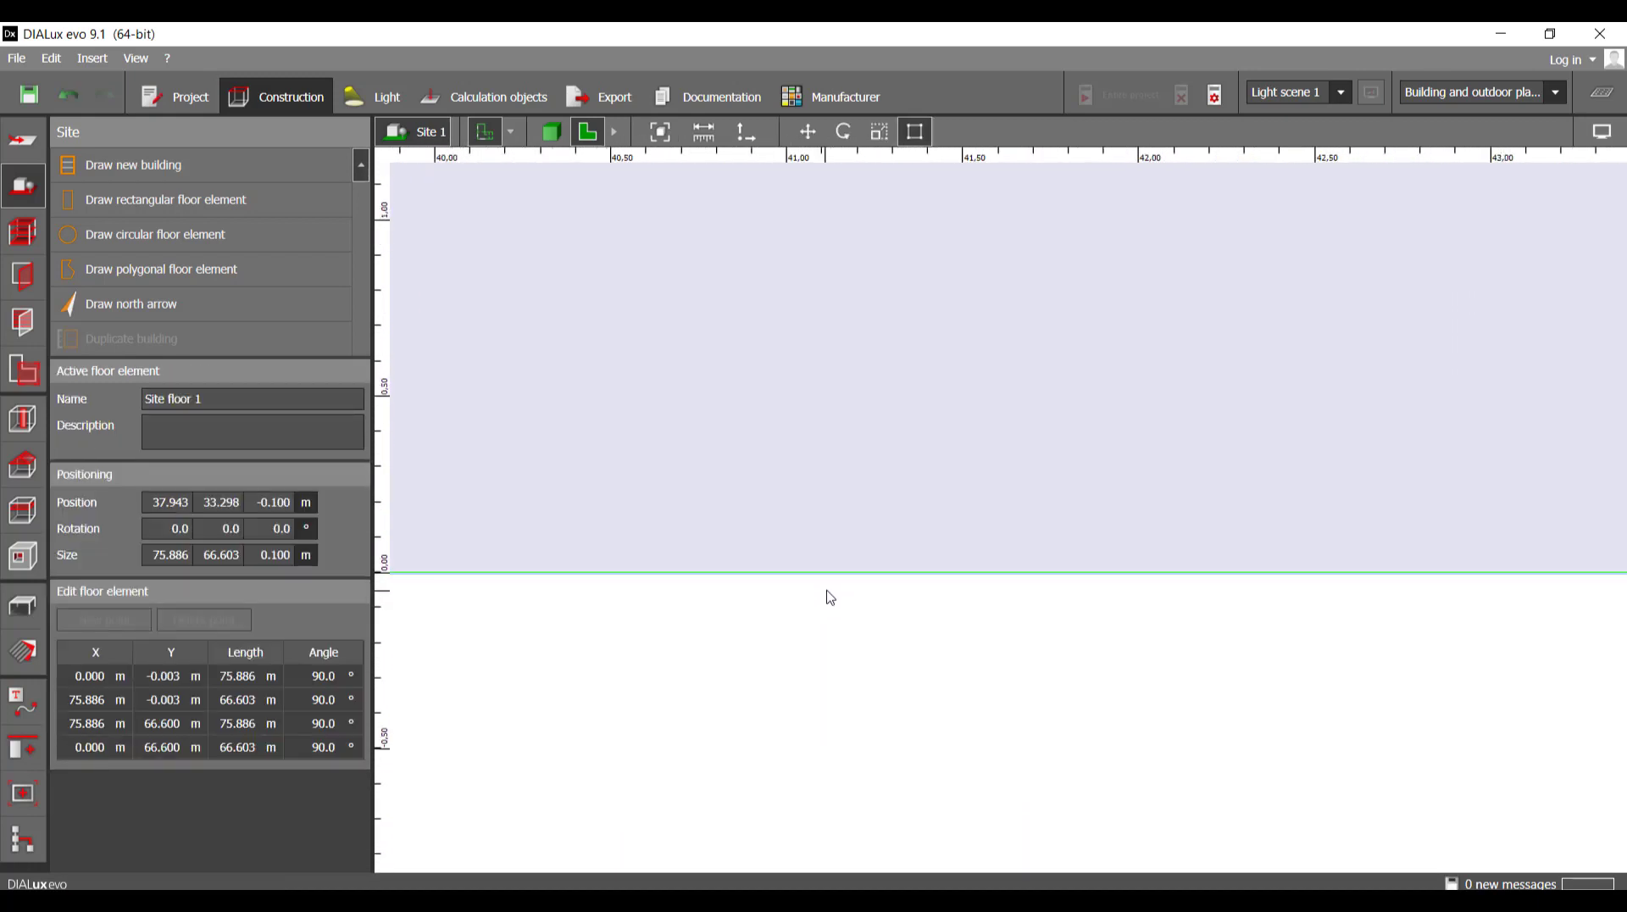
pyautogui.scroll(-12, 826, 603)
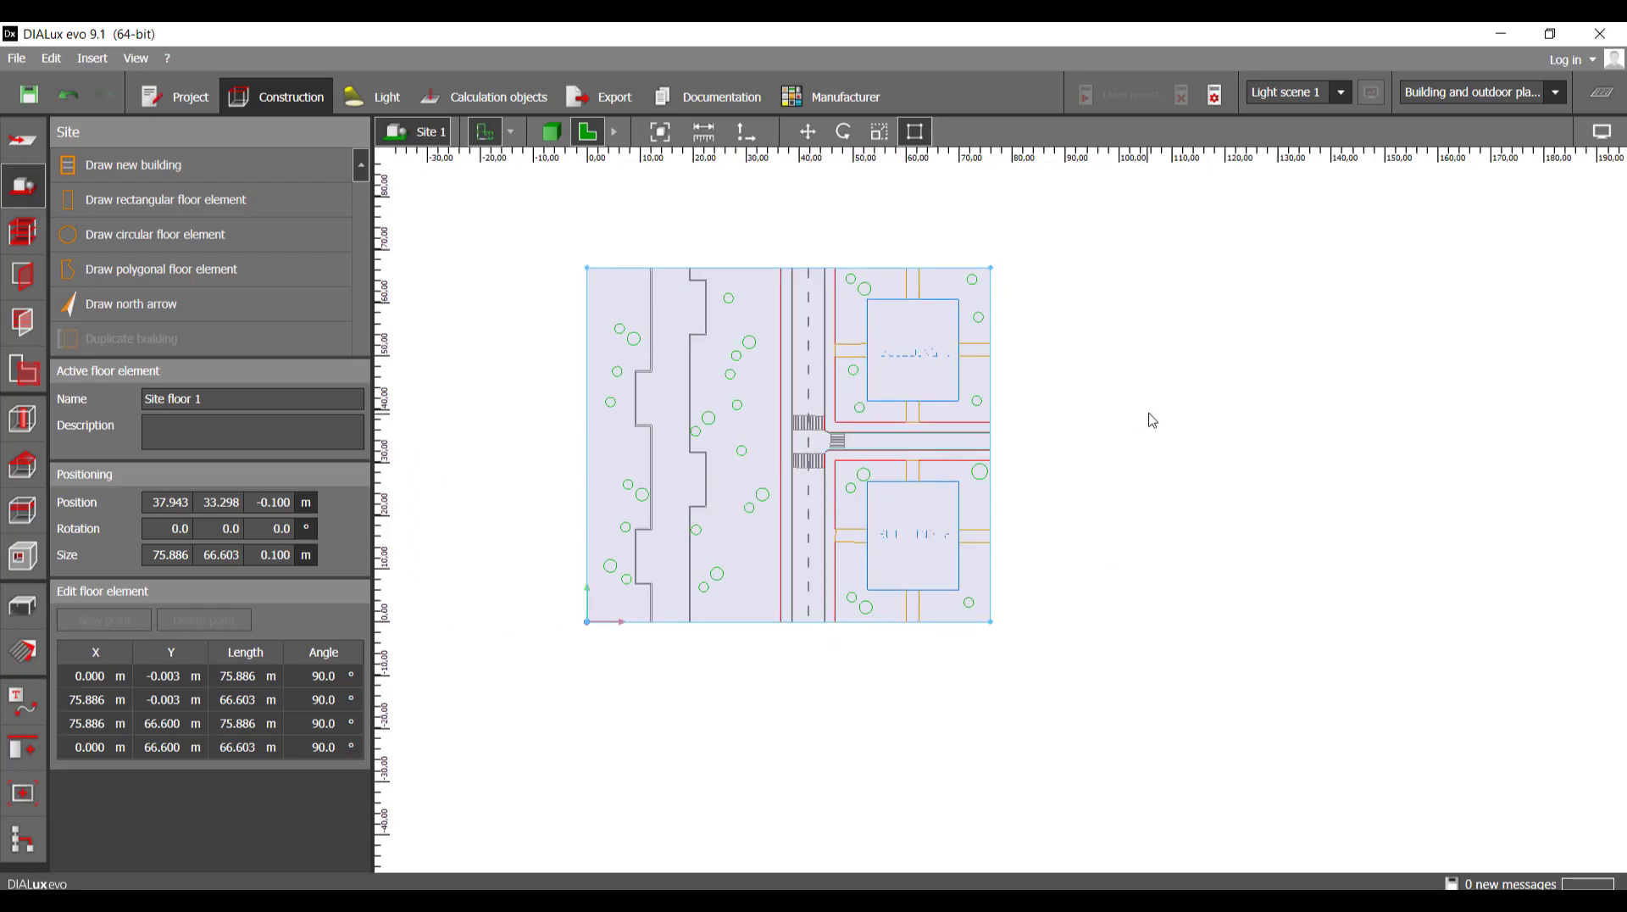
pyautogui.click(1148, 414)
pyautogui.click(551, 133)
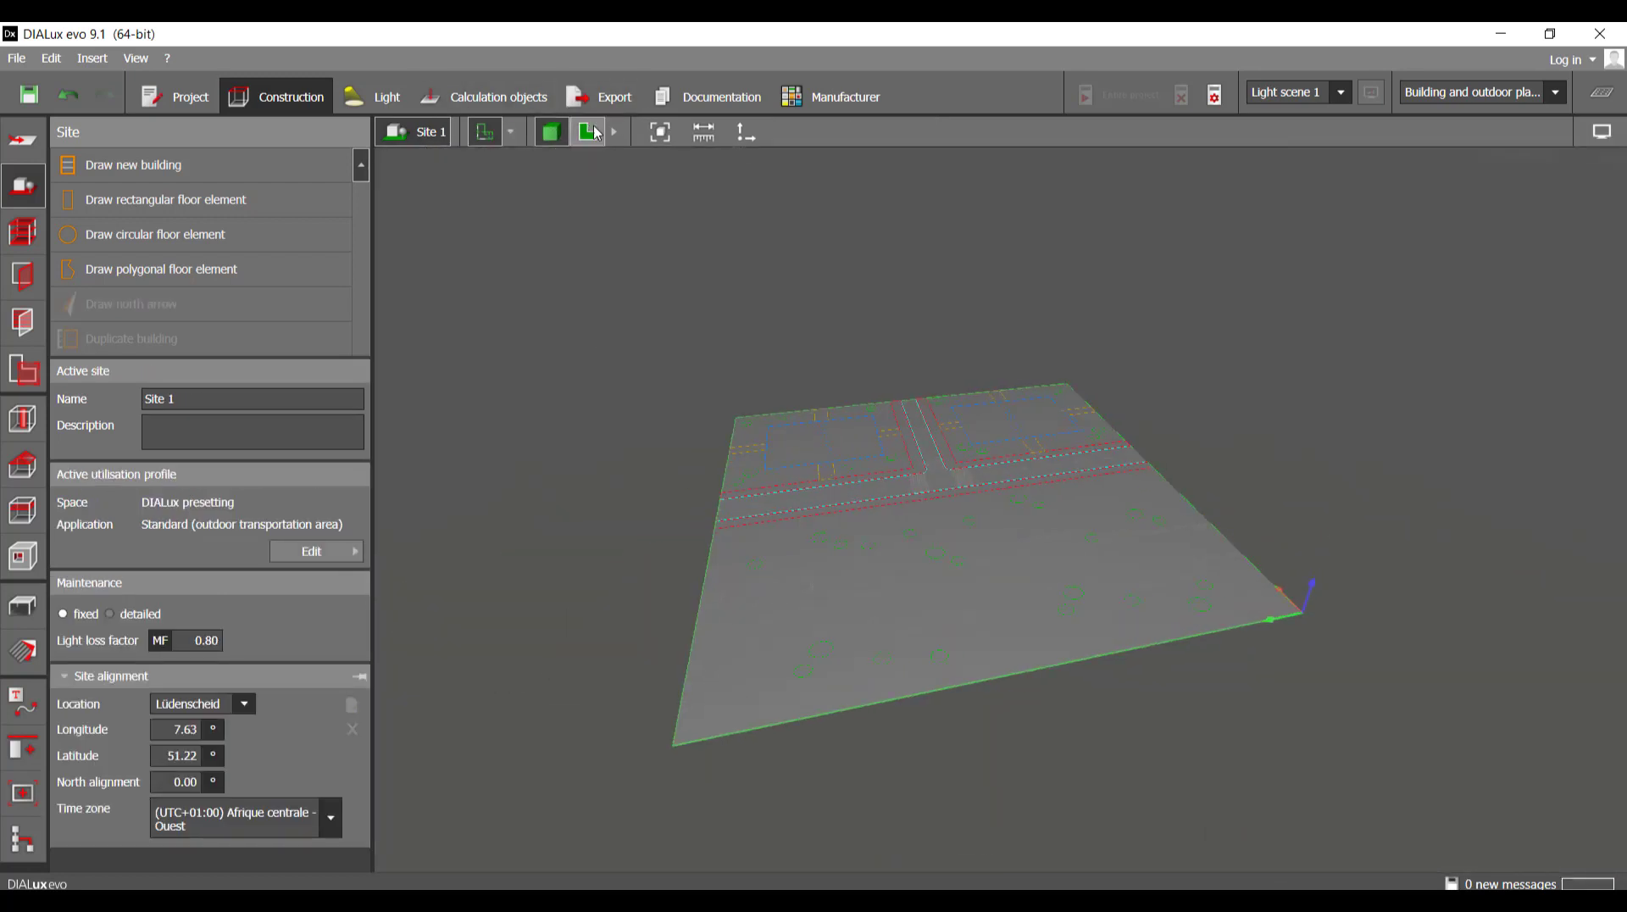
pyautogui.click(596, 133)
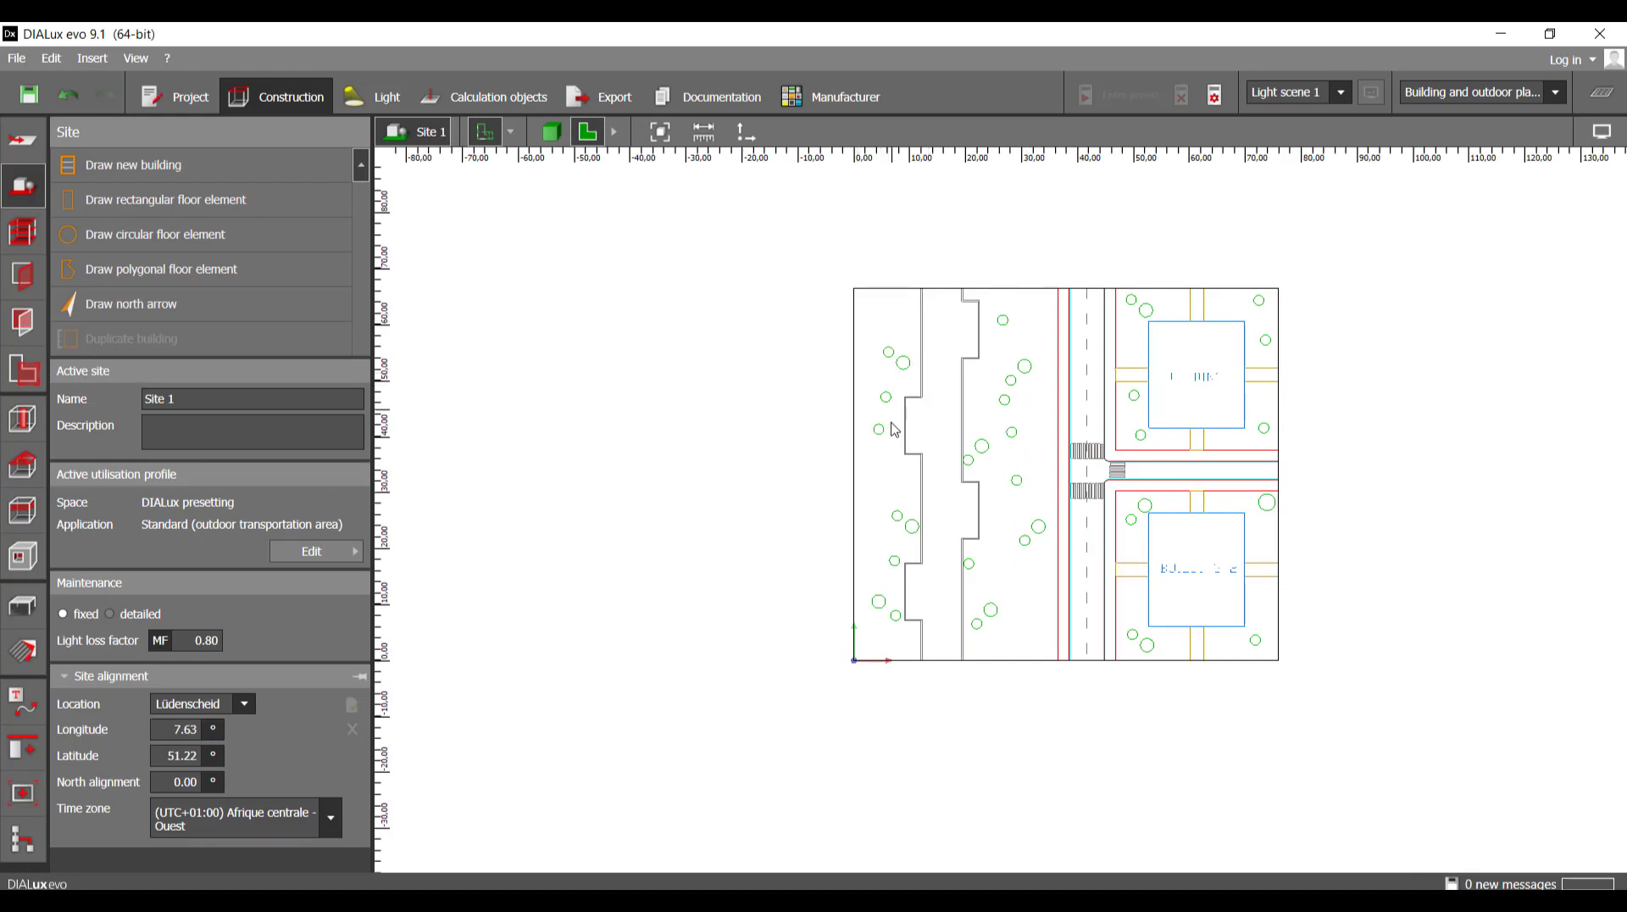
# - Start a polygonal floor element at the site's upper-left corner, tracing 11.991 m along the upper edge and 19.387 m down to the first notch
pyautogui.click(181, 269)
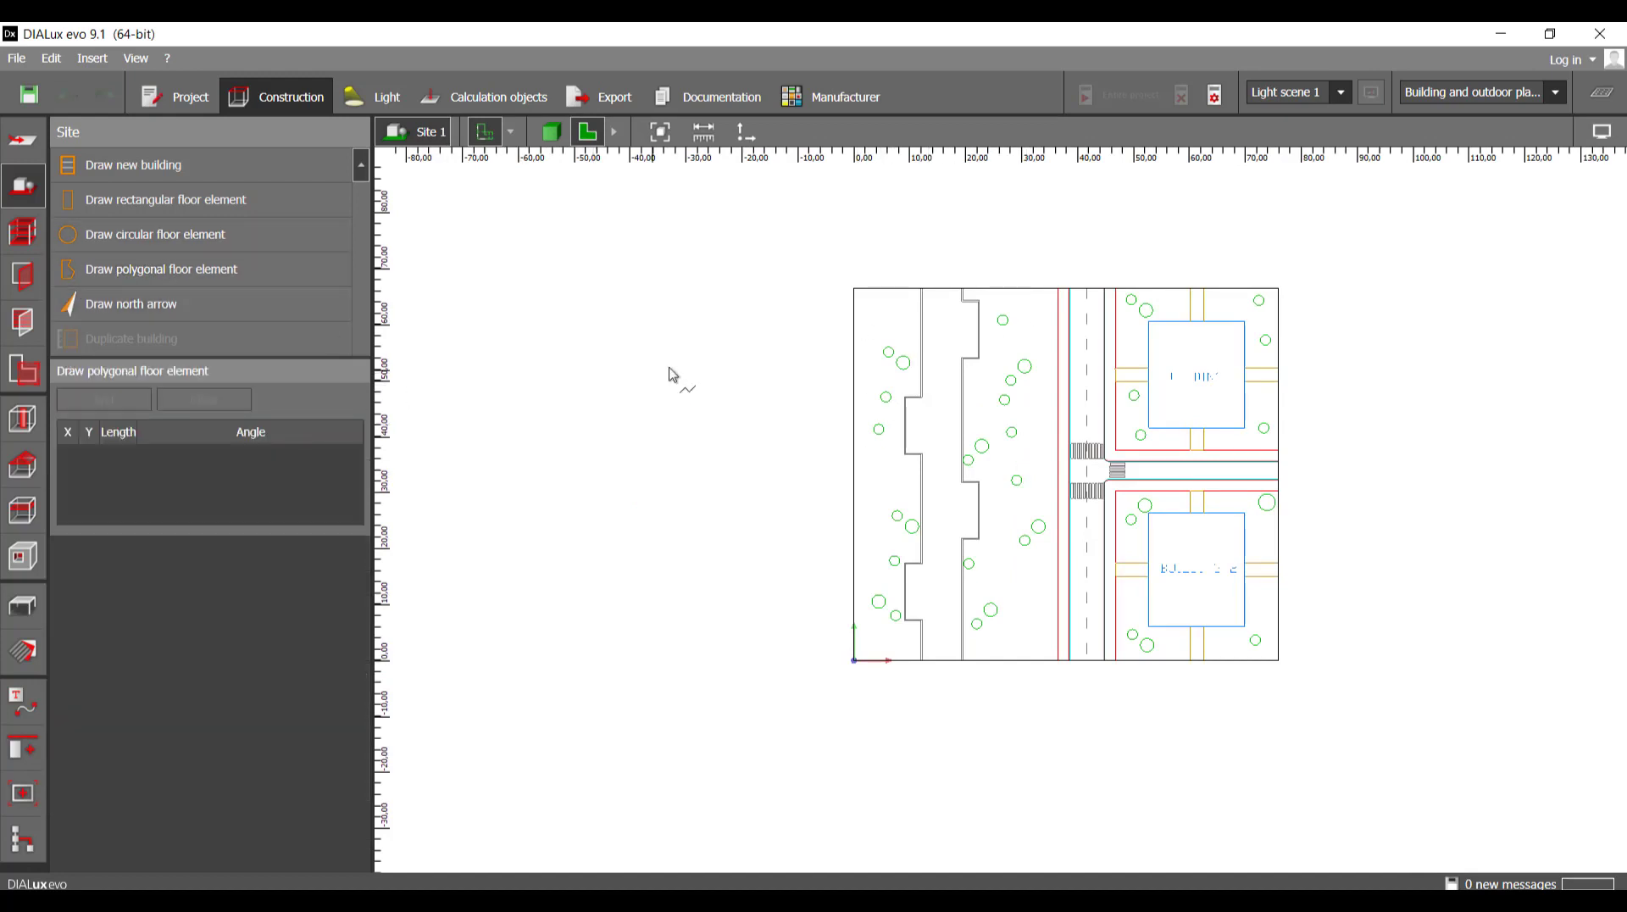
pyautogui.scroll(10, 792, 250)
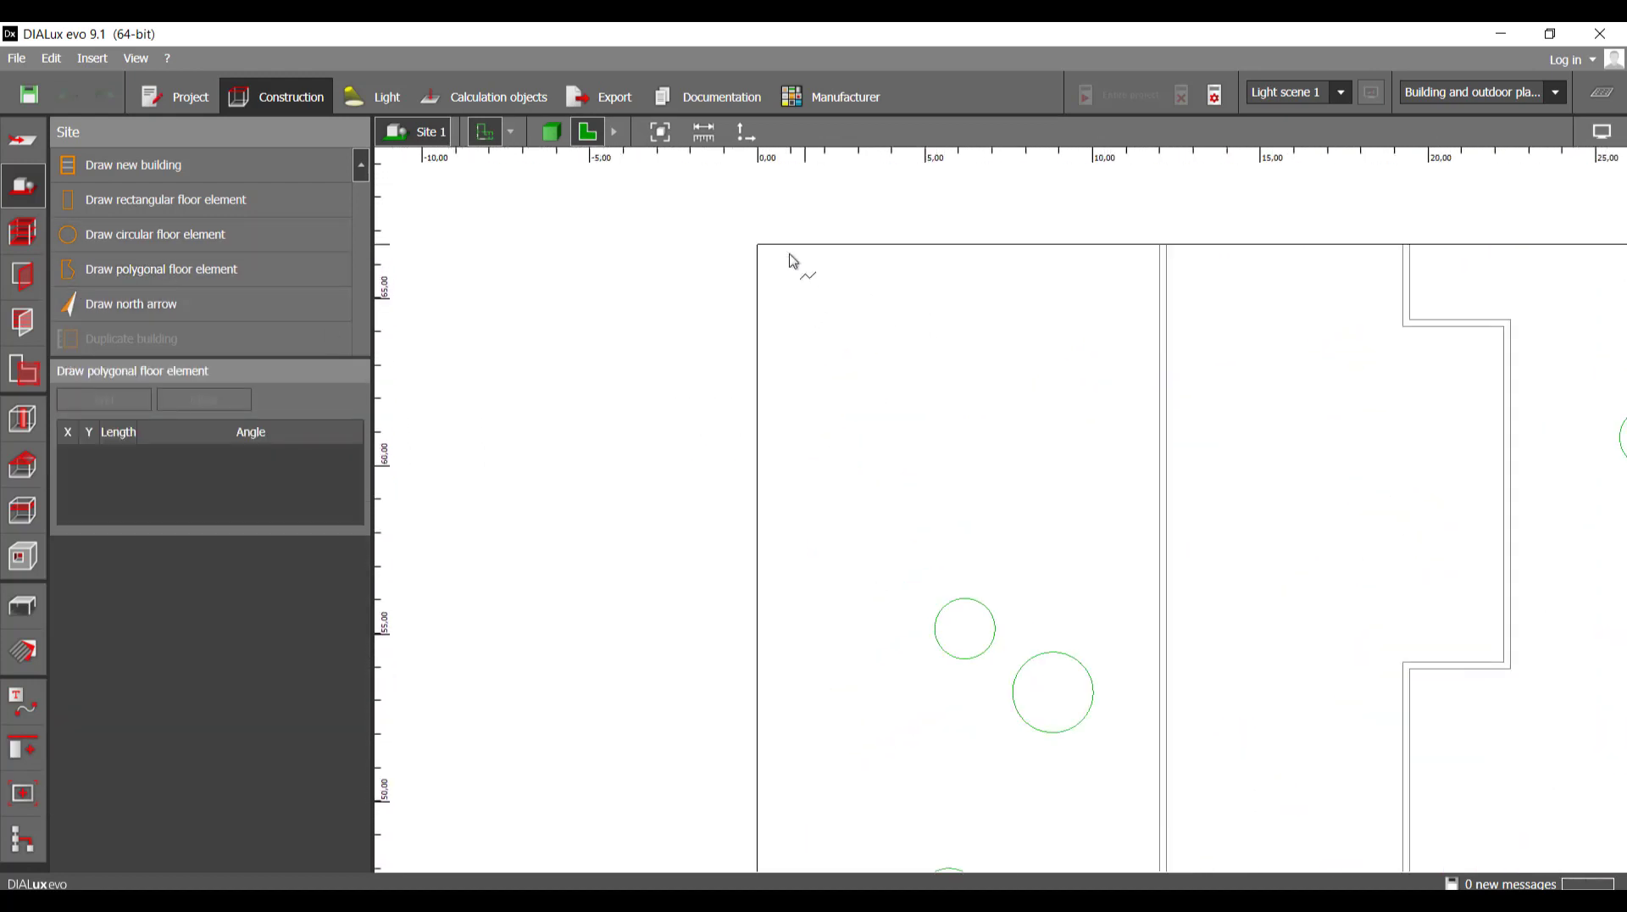
pyautogui.click(742, 241)
pyautogui.scroll(5, 1158, 338)
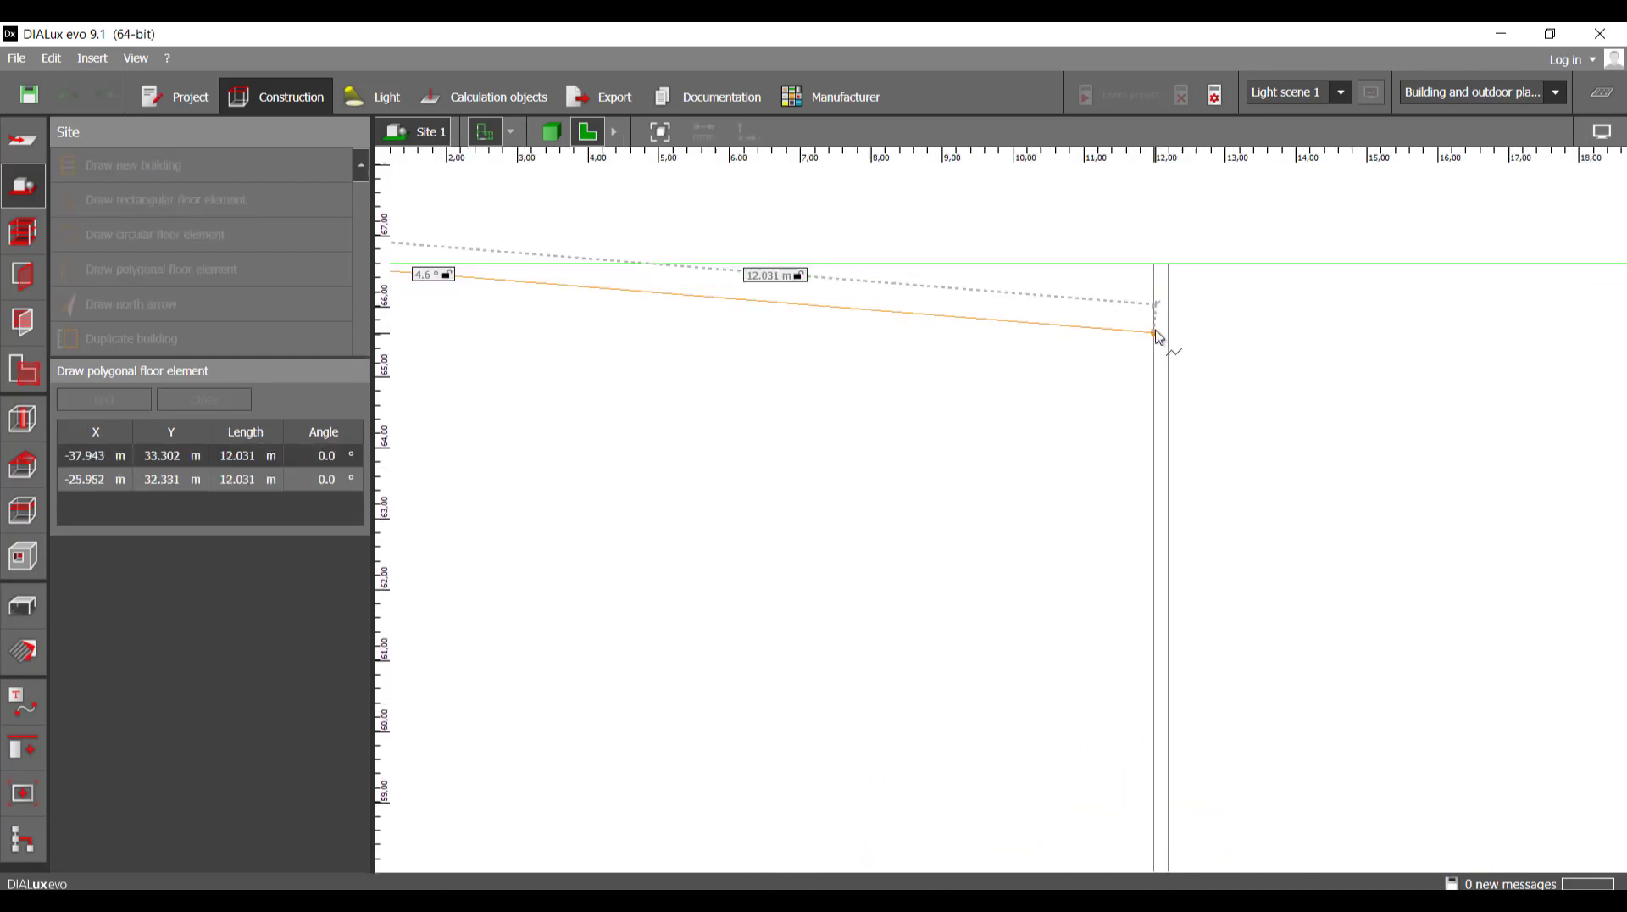
pyautogui.scroll(-5, 1151, 239)
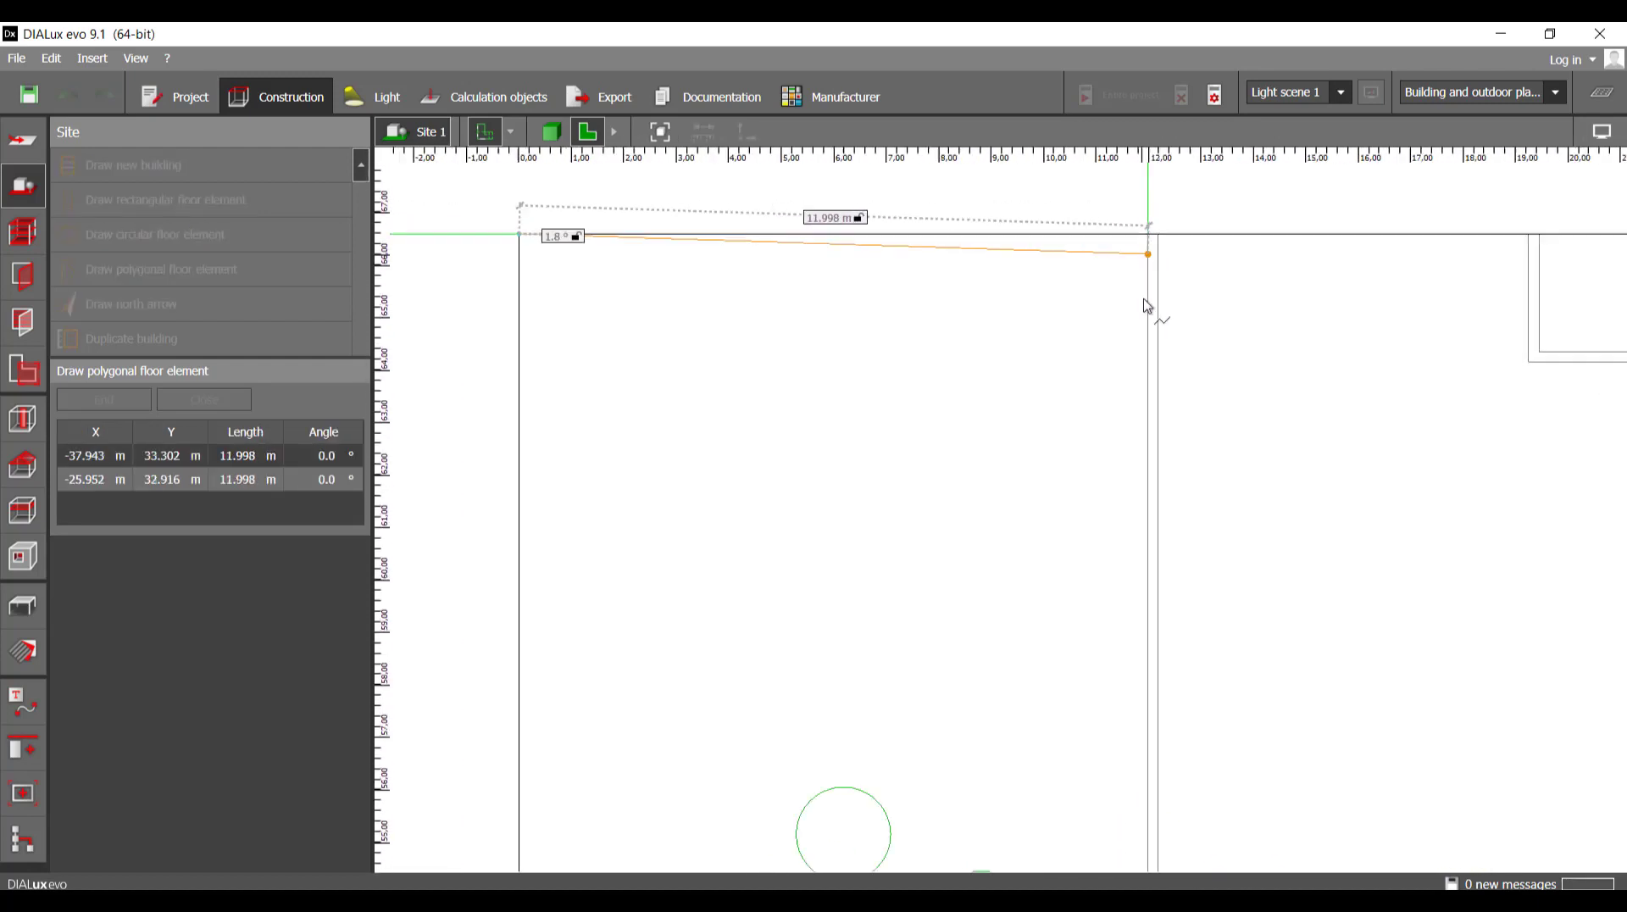
pyautogui.scroll(2, 1140, 254)
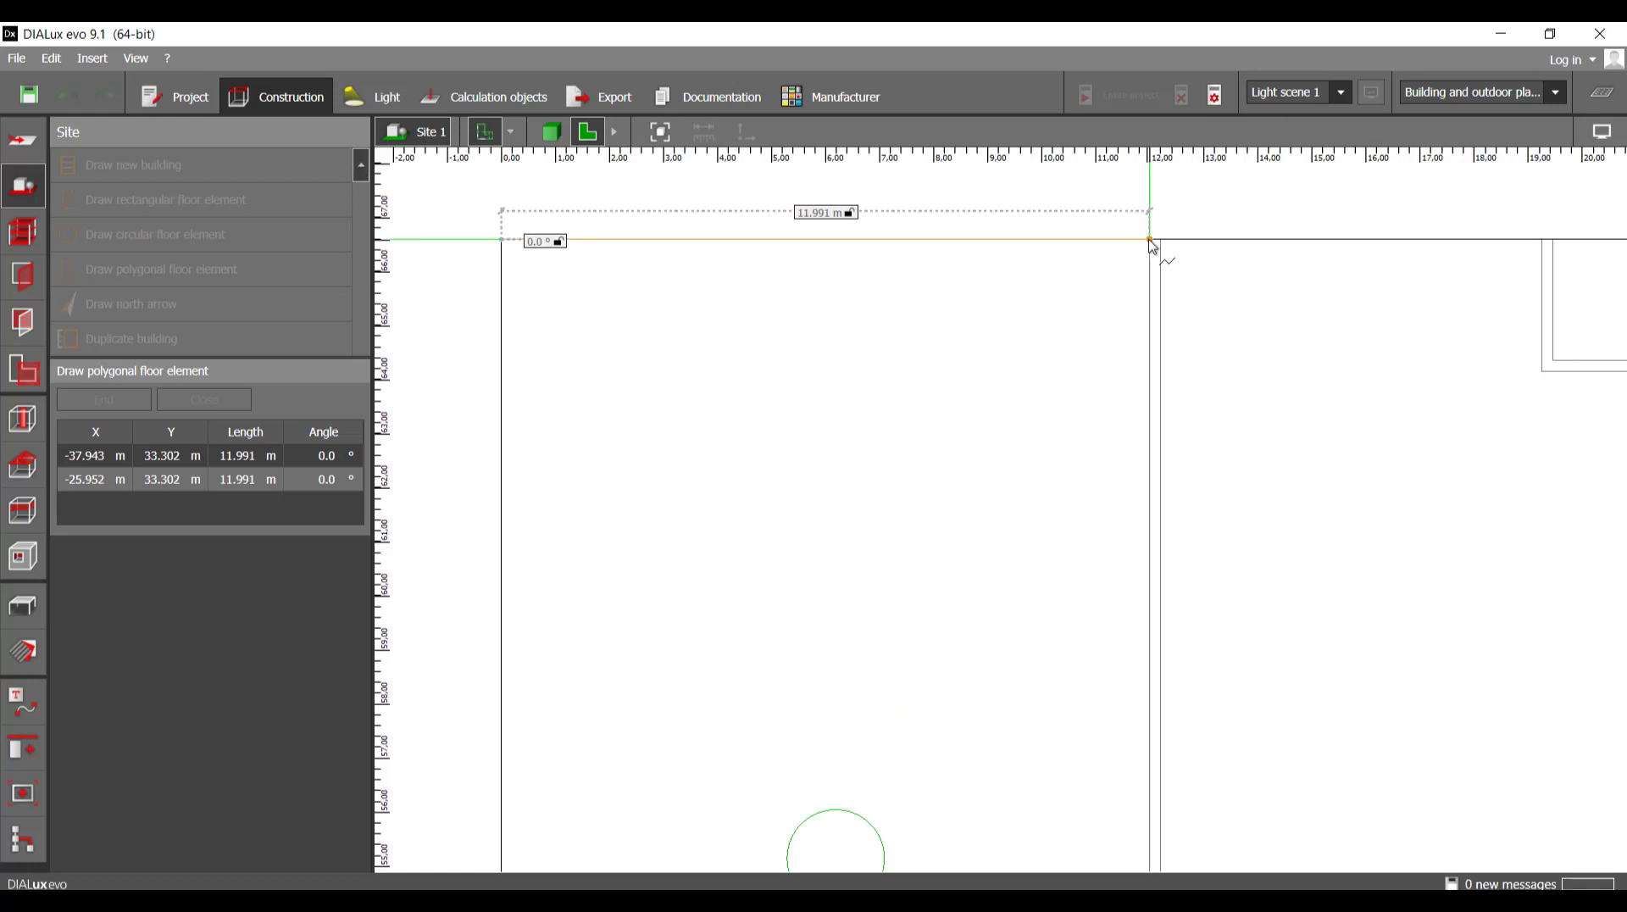
pyautogui.click(1151, 241)
pyautogui.scroll(-4, 1130, 607)
pyautogui.scroll(4, 1203, 475)
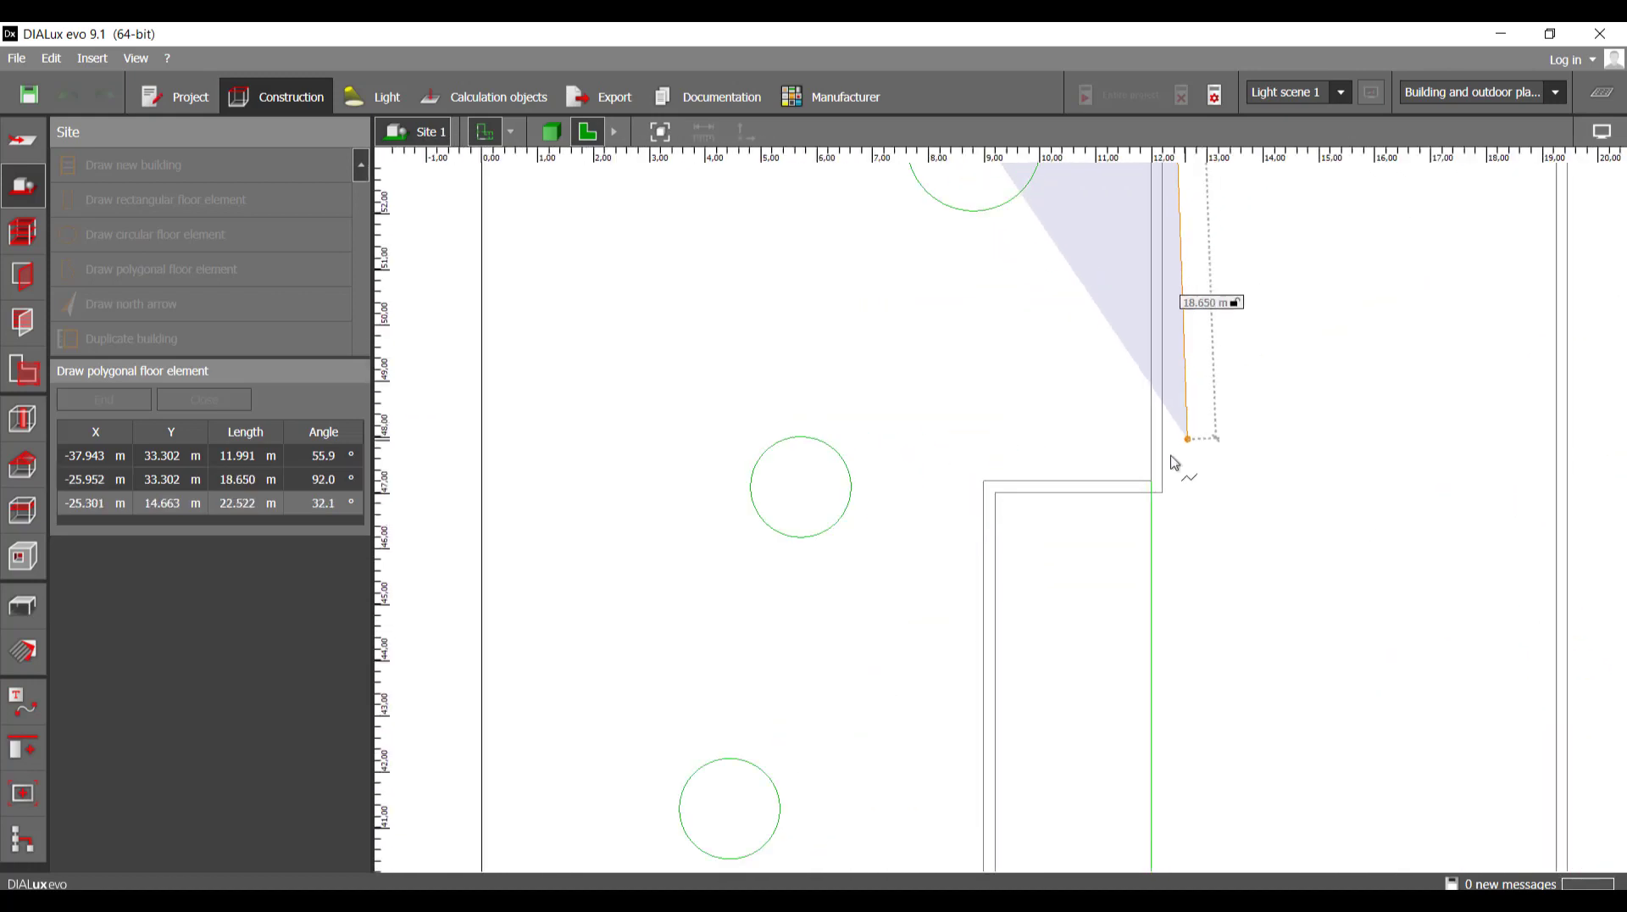
pyautogui.click(1154, 483)
# - Trace the polygon around the upper notch of the left lawn: 3 m inward, 10.4 m down and 3 m back out
pyautogui.scroll(2, 1154, 484)
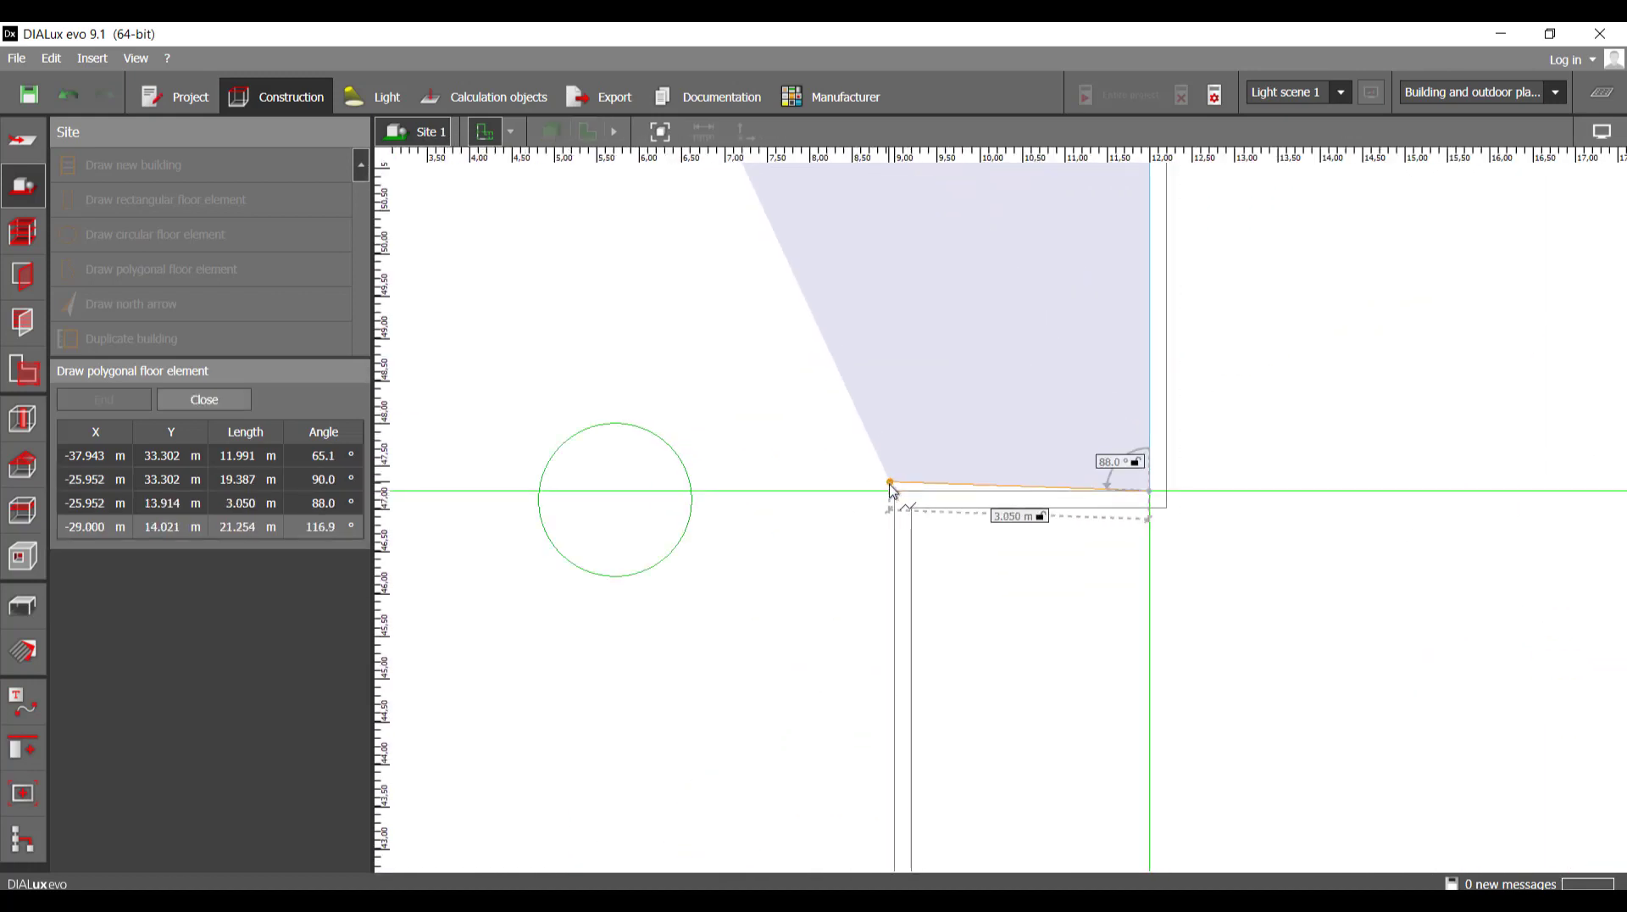
pyautogui.click(894, 494)
pyautogui.scroll(-3, 904, 551)
pyautogui.scroll(3, 909, 398)
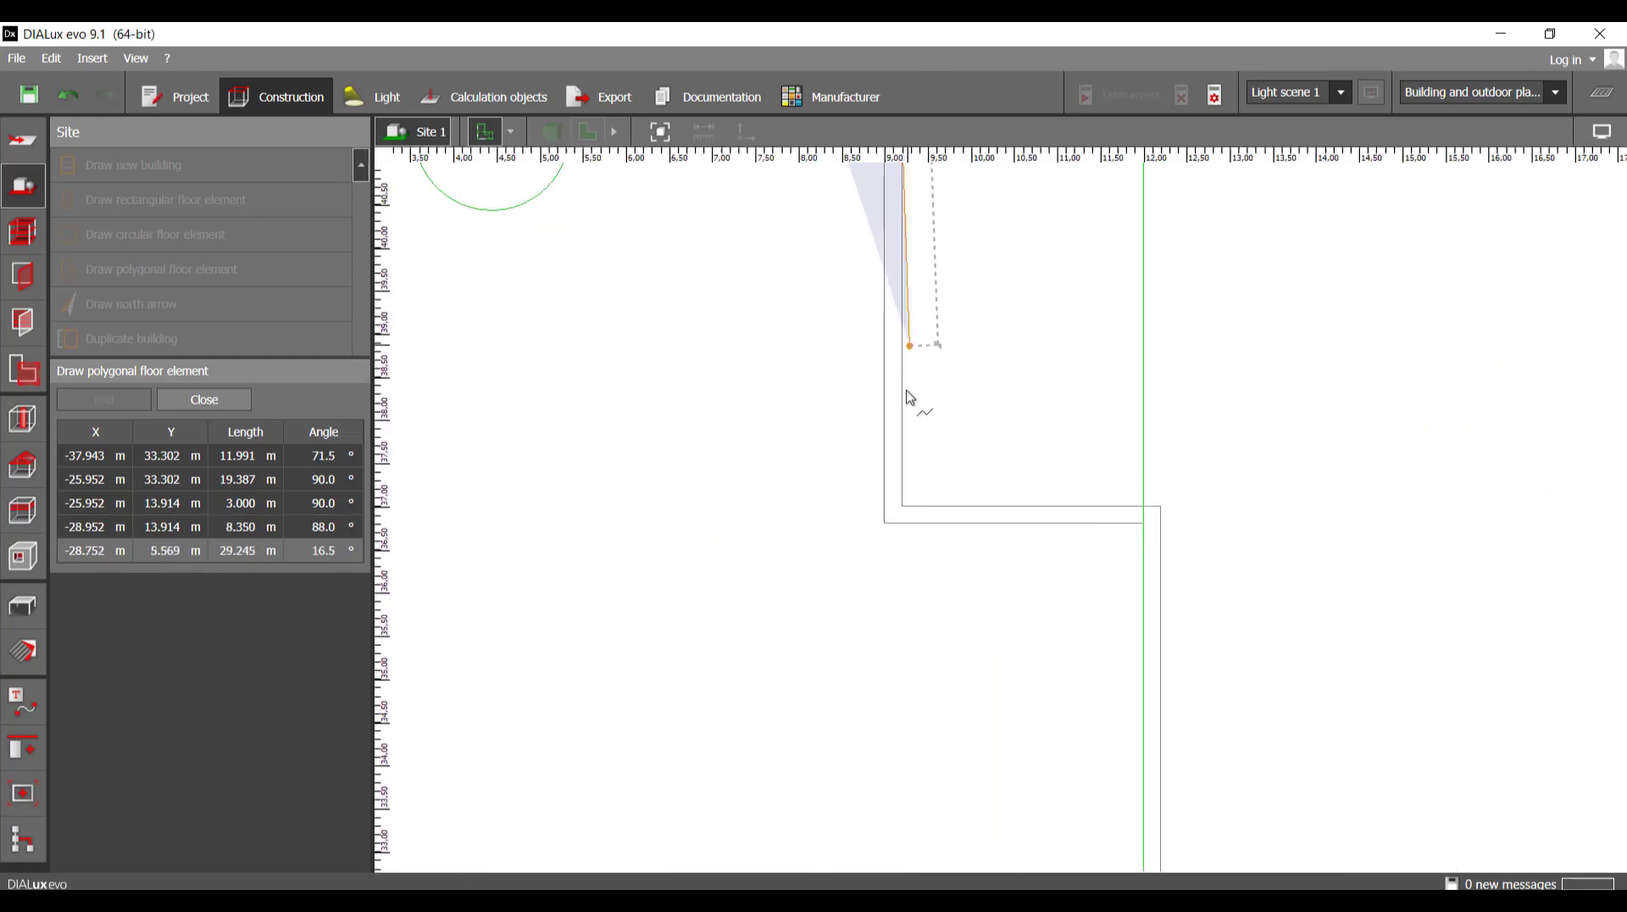
pyautogui.scroll(2, 903, 490)
pyautogui.click(881, 535)
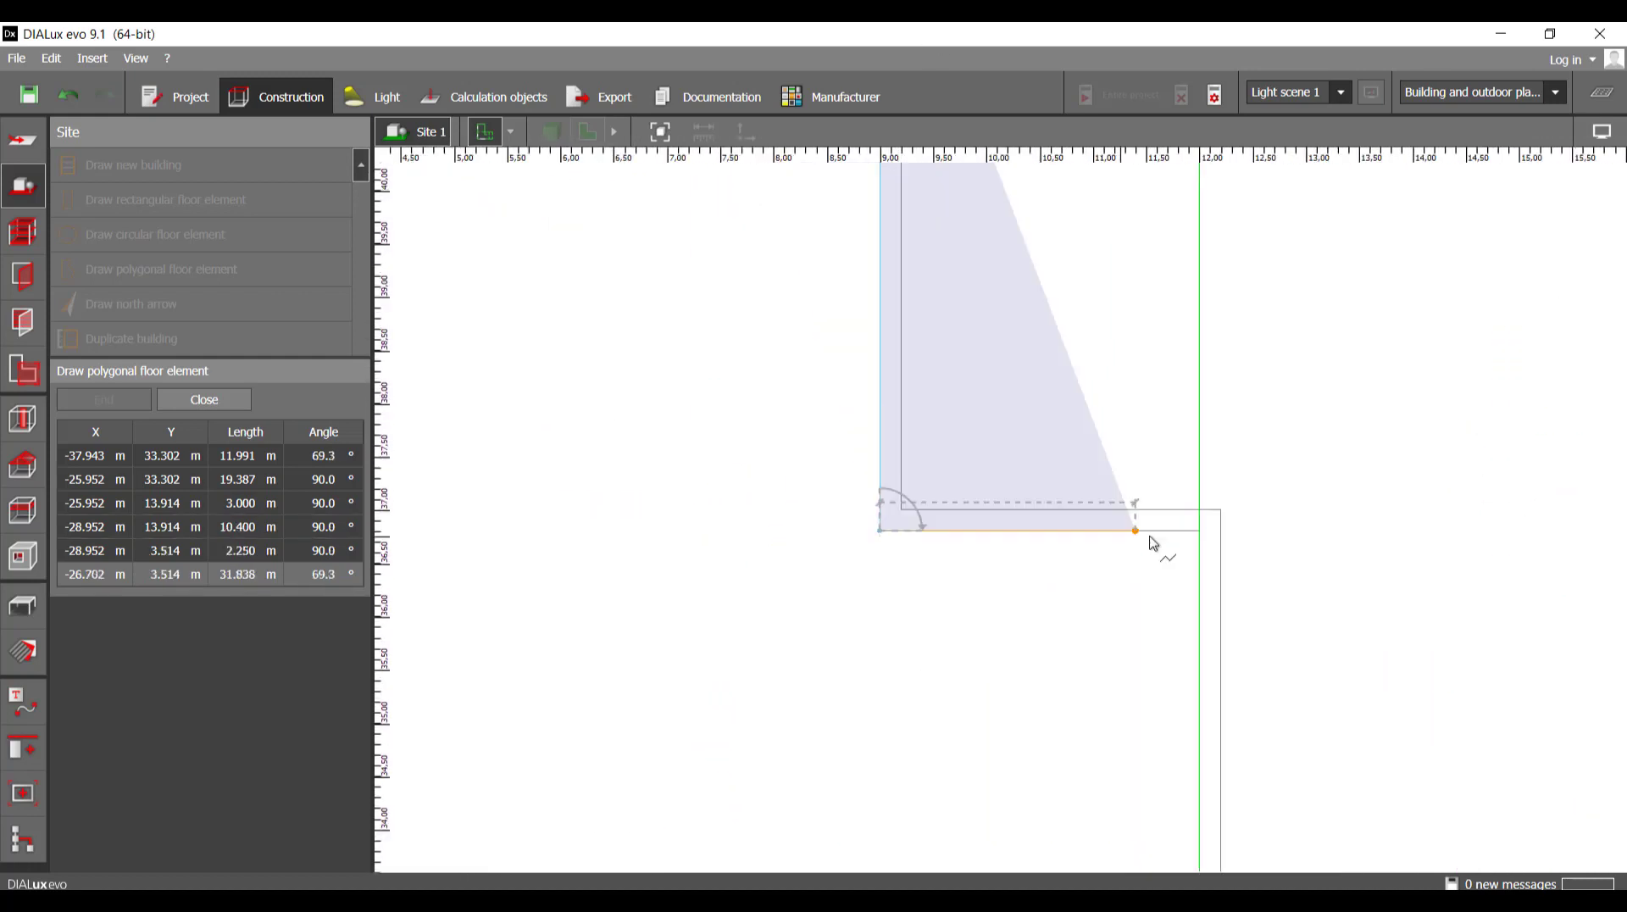
pyautogui.click(1199, 533)
# - Continue the lawn polygon 19.305 m down to the lower notch and 3 m inward along its upper edge
pyautogui.scroll(-5, 1163, 559)
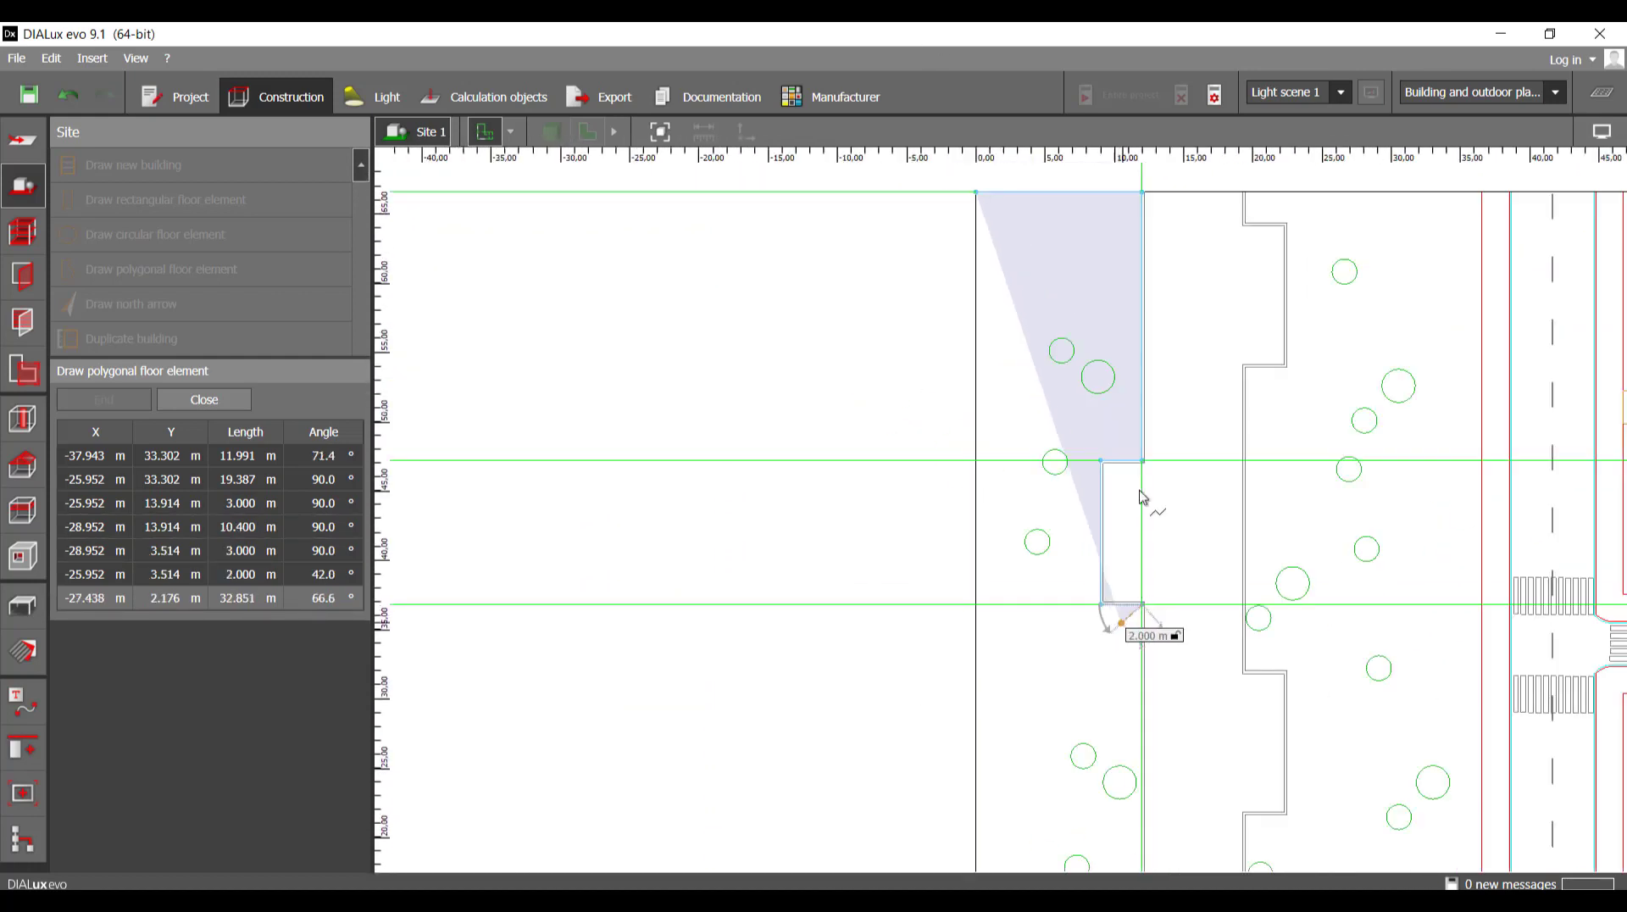
pyautogui.scroll(6, 1184, 610)
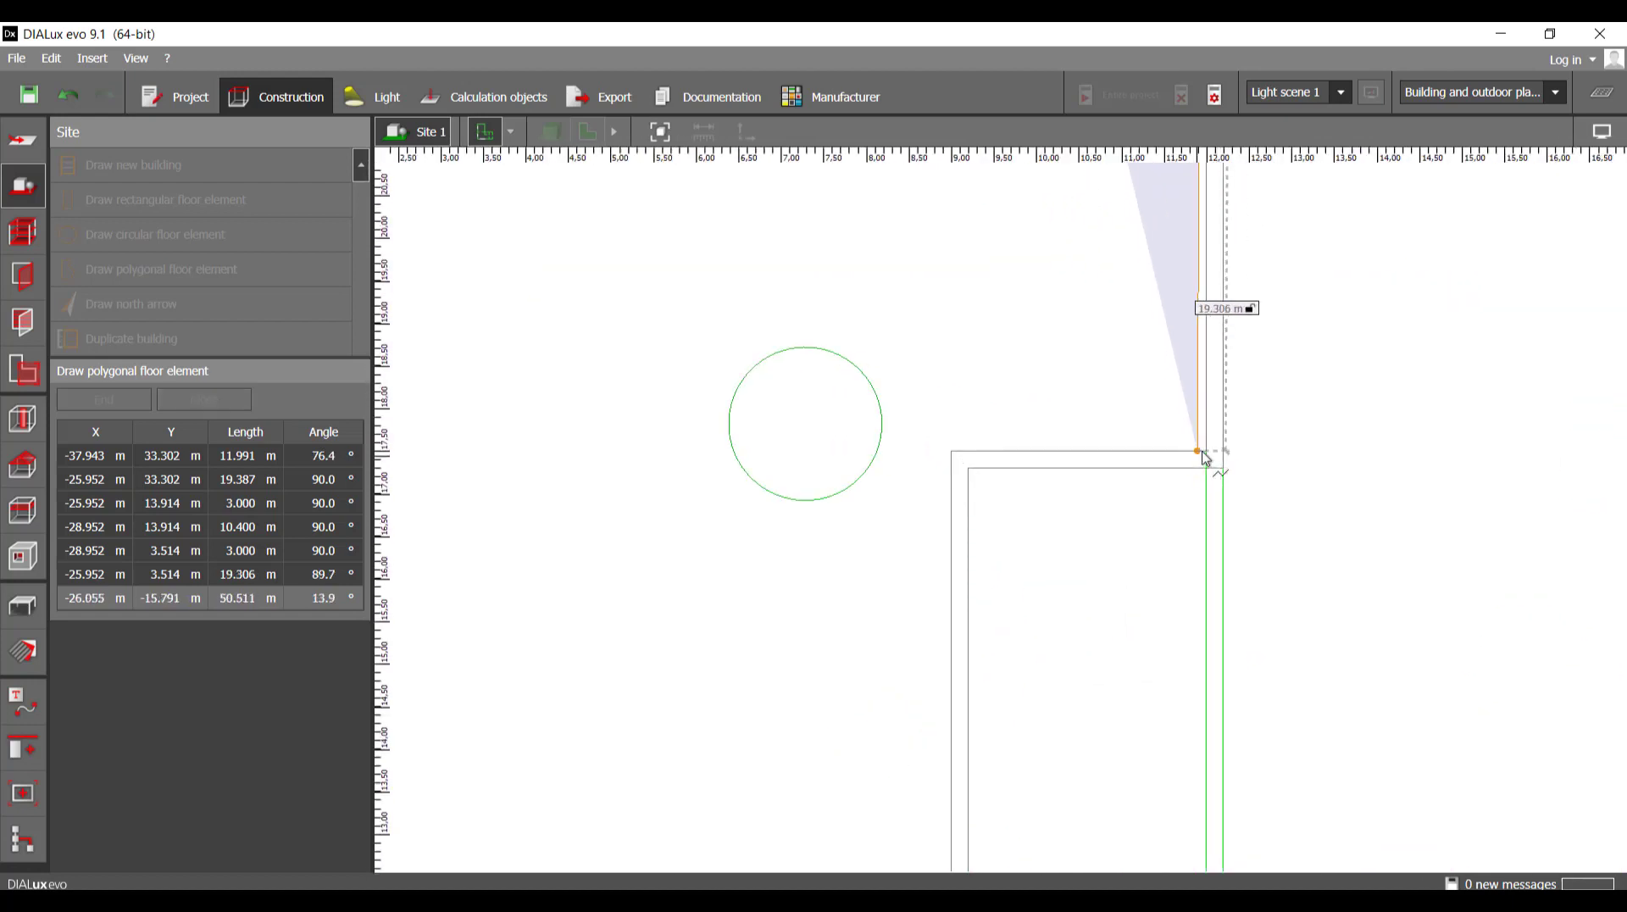
pyautogui.click(1205, 457)
pyautogui.click(952, 462)
# - Switch to AutoCAD, examine the hatched lawn, path, pavement and road areas of the outdoor plan, and clear the hatch selection
pyautogui.scroll(-1, 951, 462)
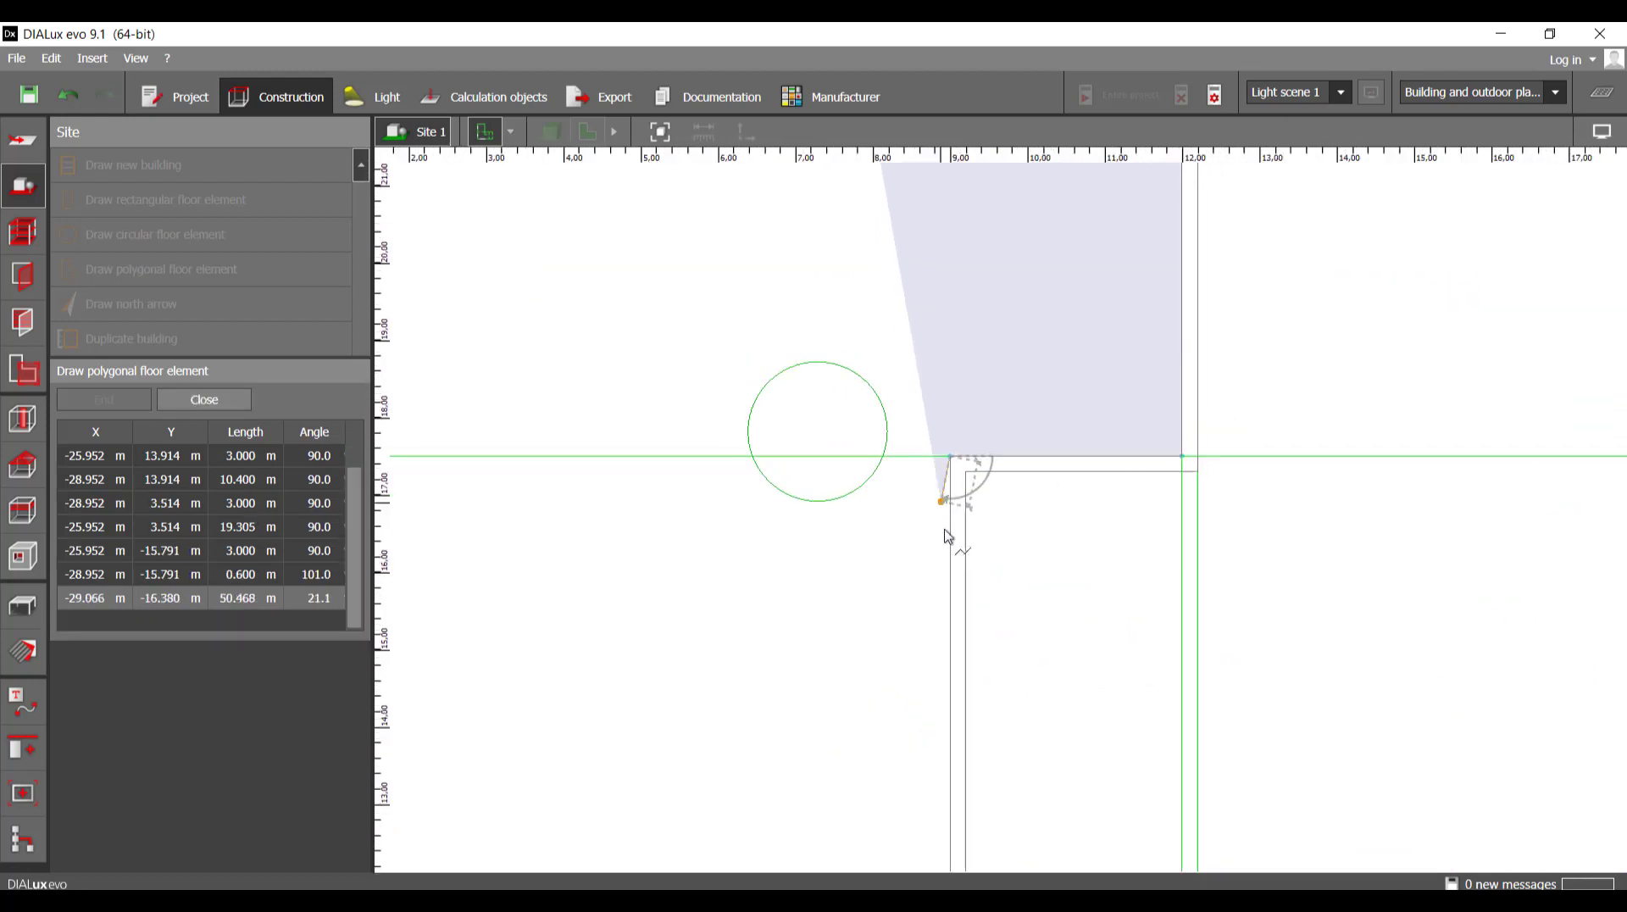
pyautogui.scroll(-5, 947, 536)
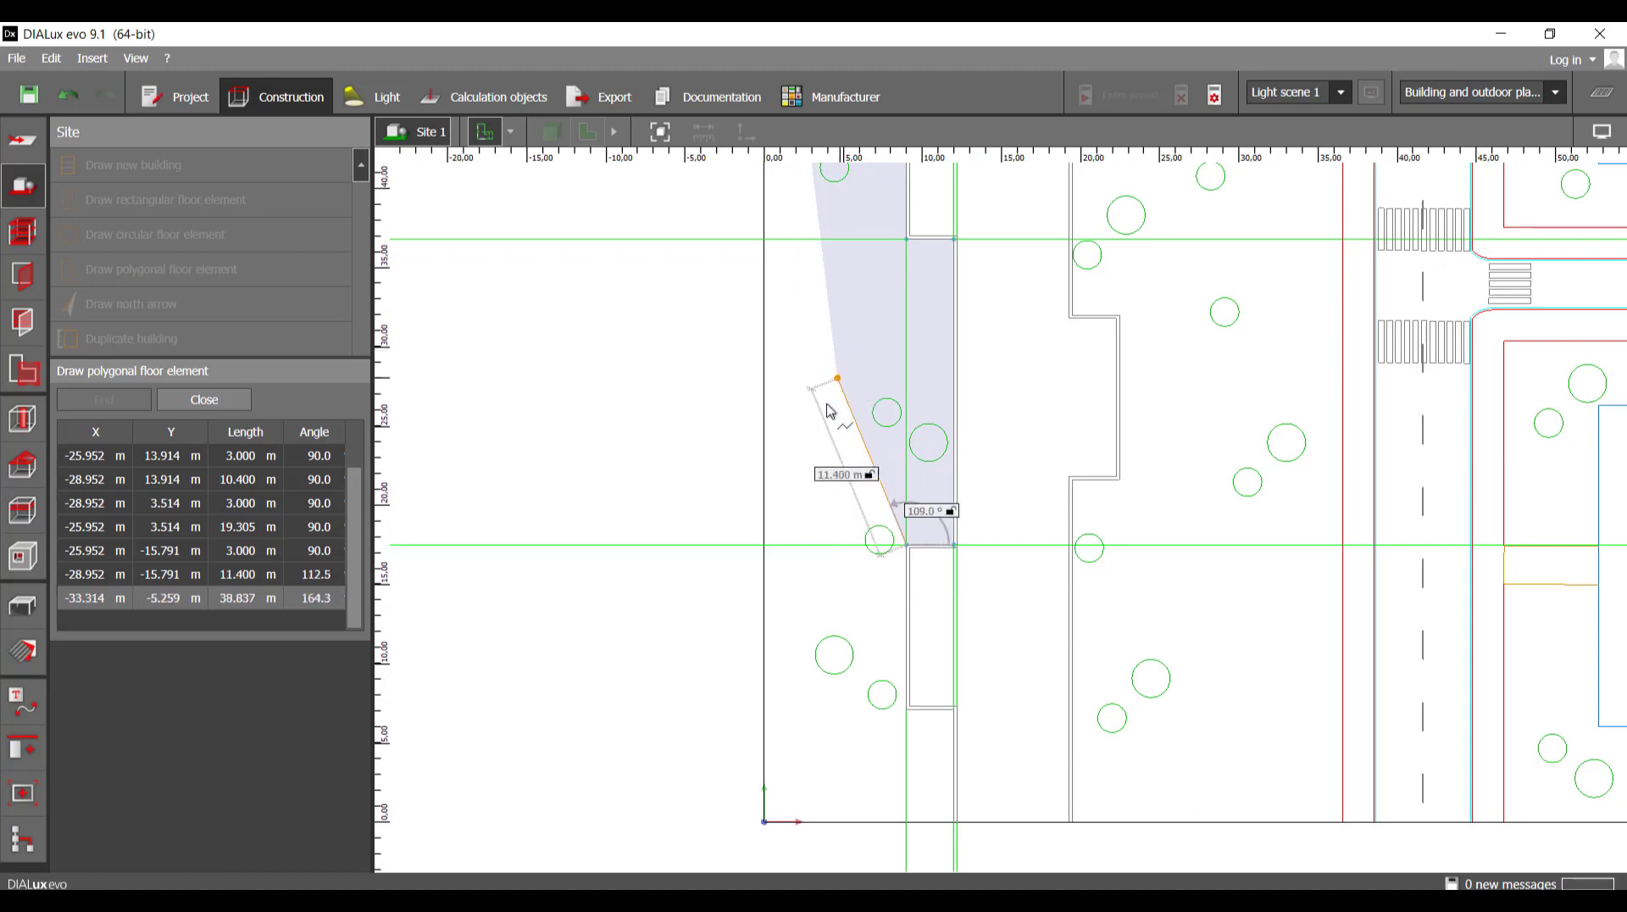
pyautogui.scroll(-2, 1205, 359)
pyautogui.moveTo(1207, 361); pyautogui.dragTo(921, 439, button='middle')
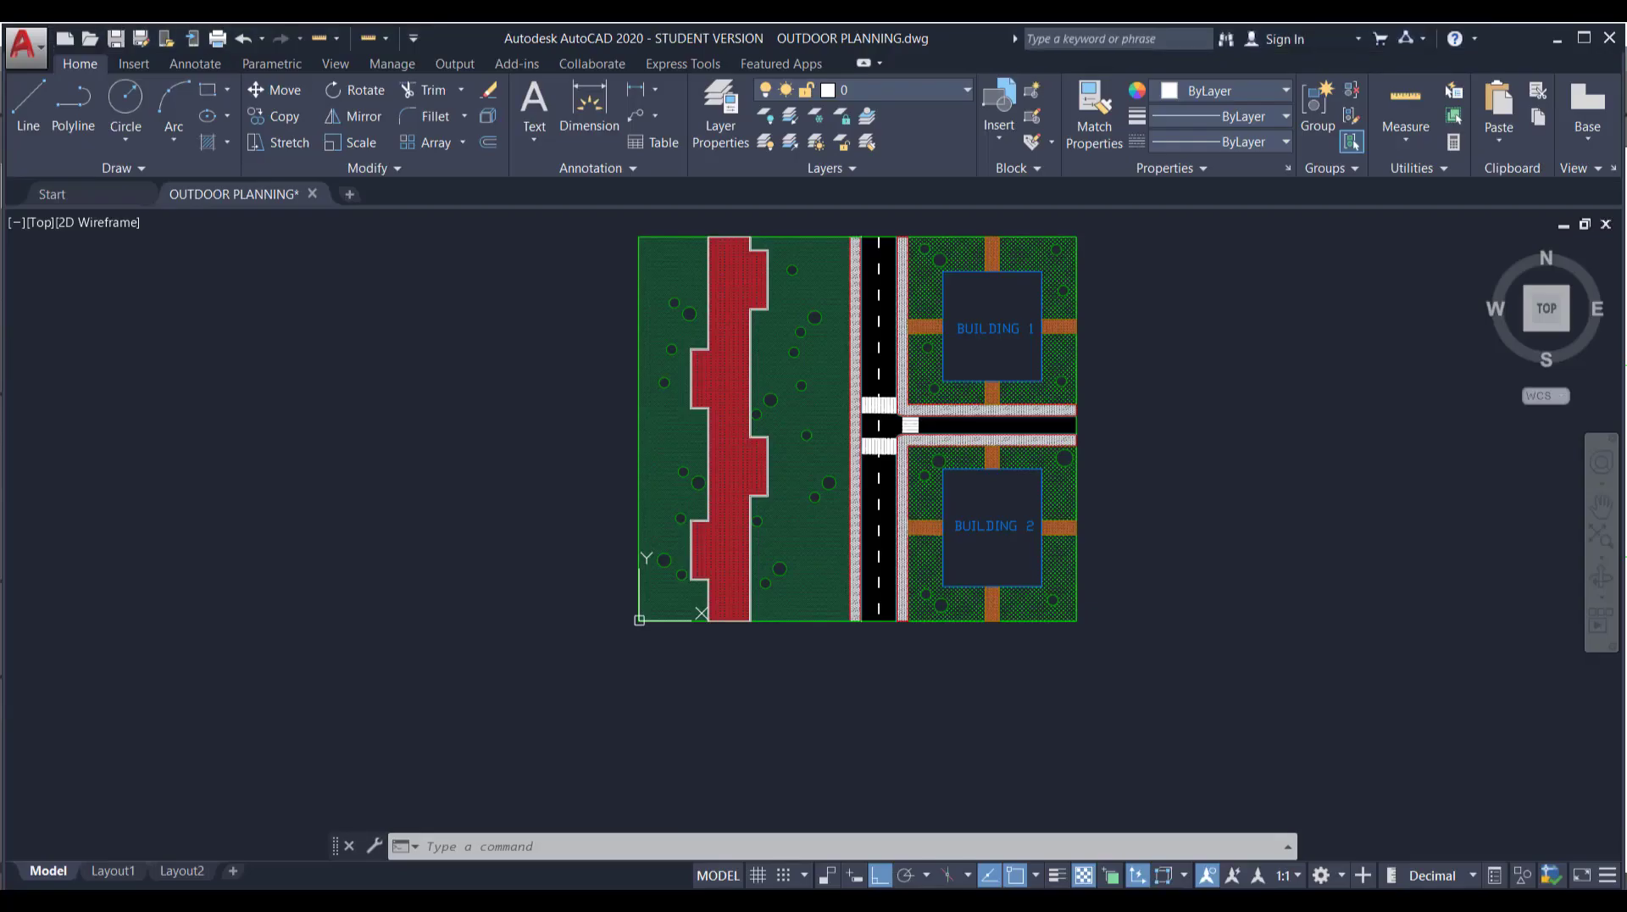
pyautogui.moveTo(825, 430); pyautogui.dragTo(846, 482, button='middle')
pyautogui.click(843, 436)
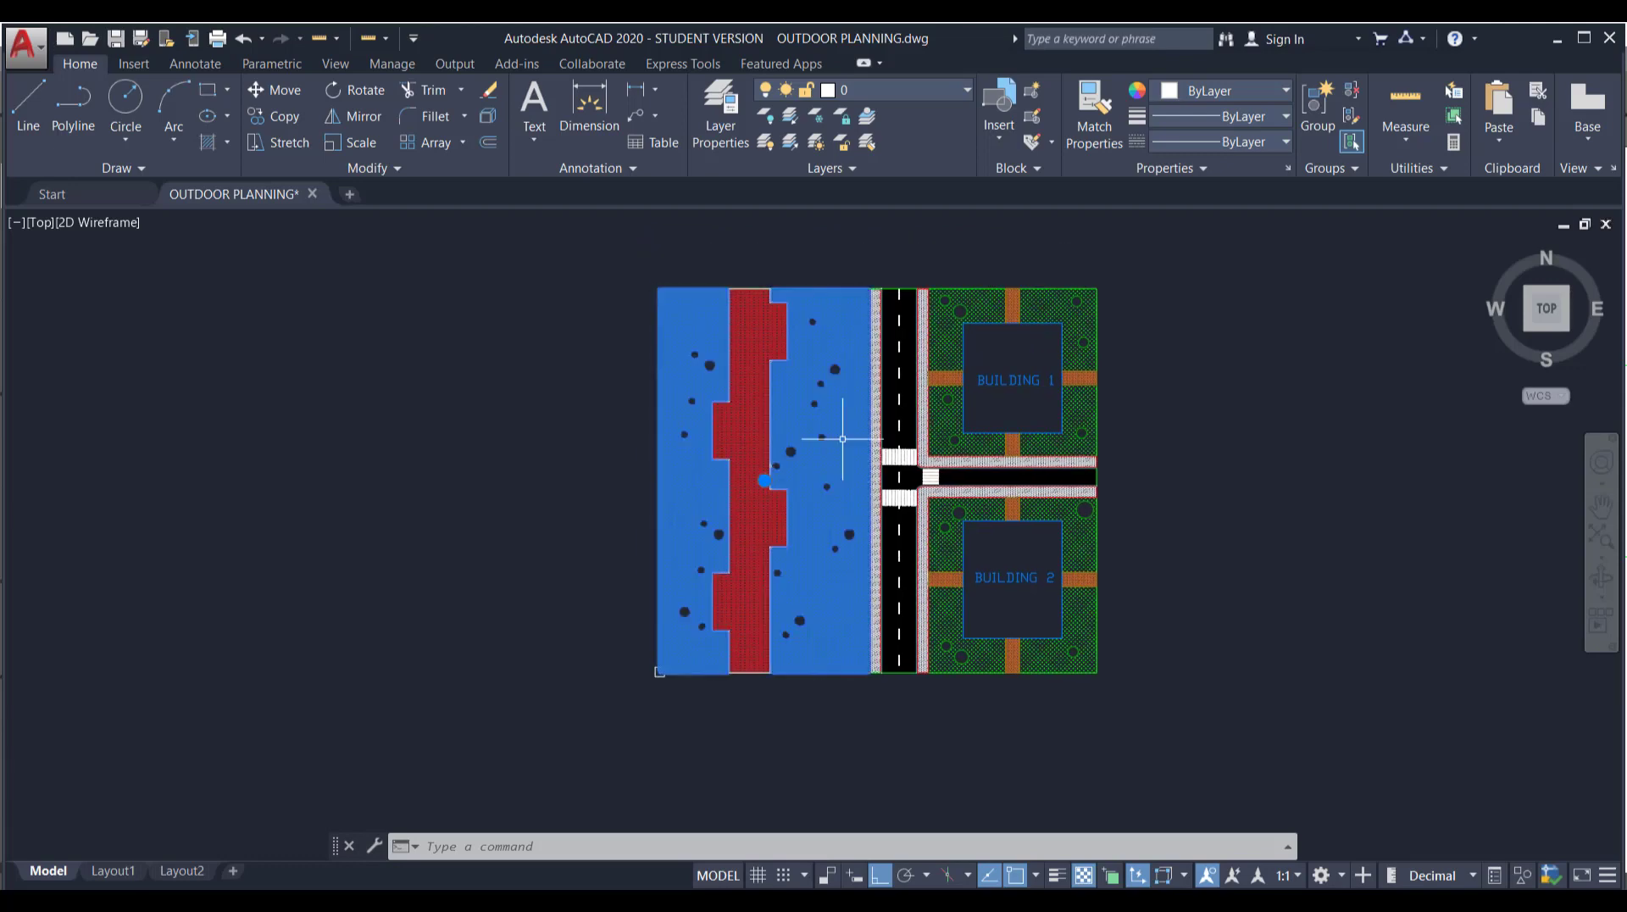
pyautogui.scroll(5, 969, 441)
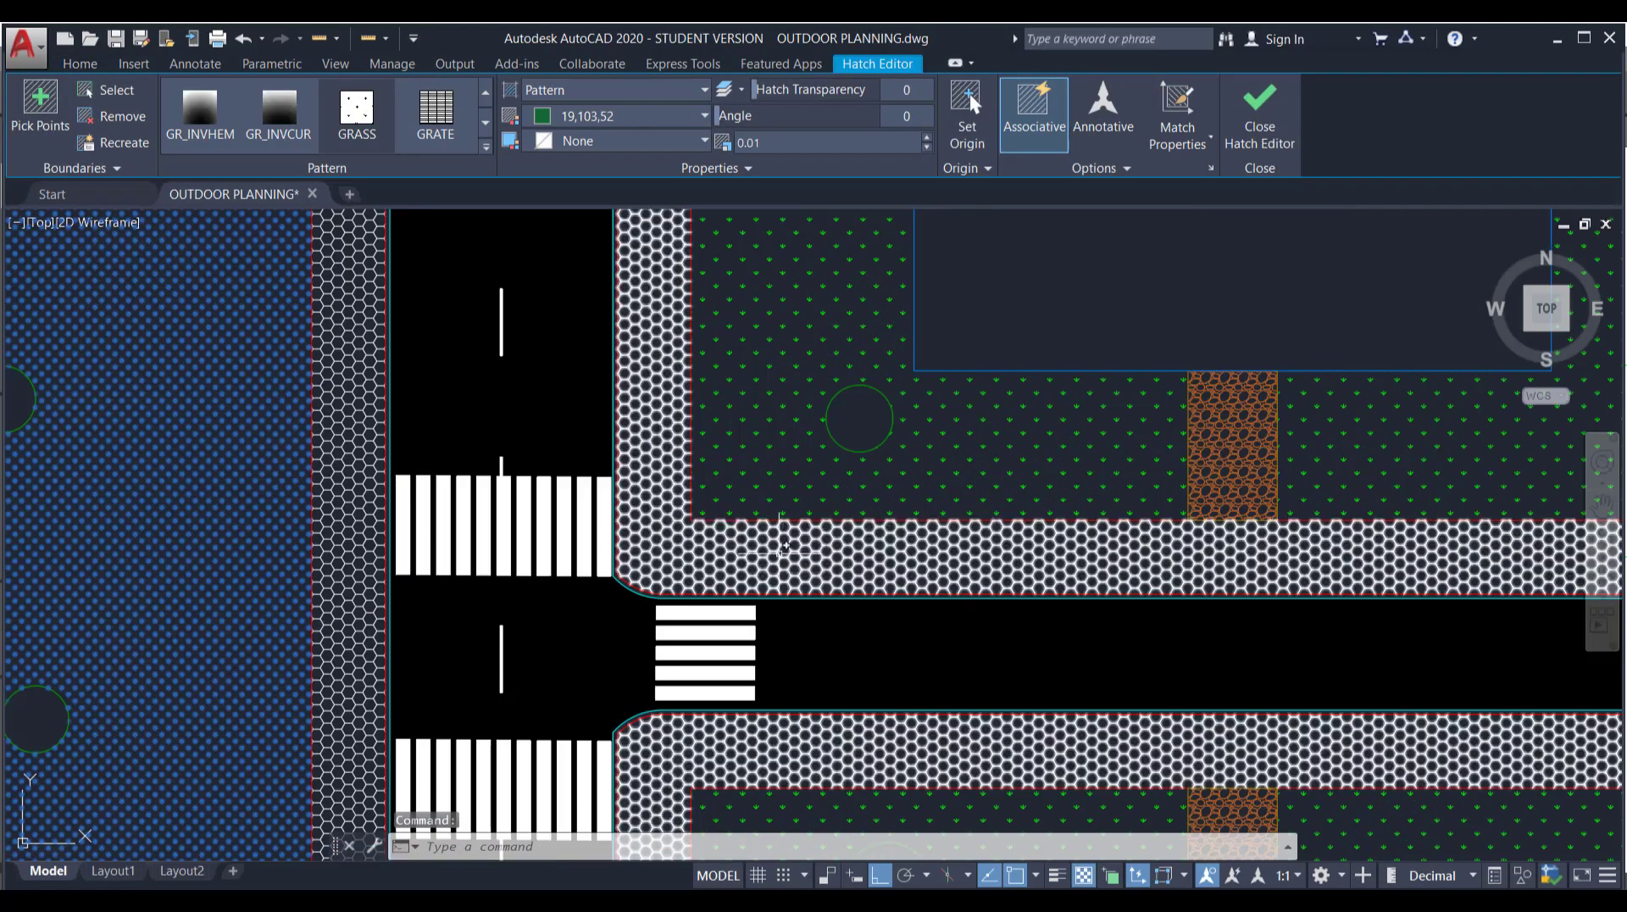
pyautogui.scroll(-7, 848, 522)
pyautogui.press('Escape')
pyautogui.moveTo(751, 562); pyautogui.dragTo(871, 494, button='middle')
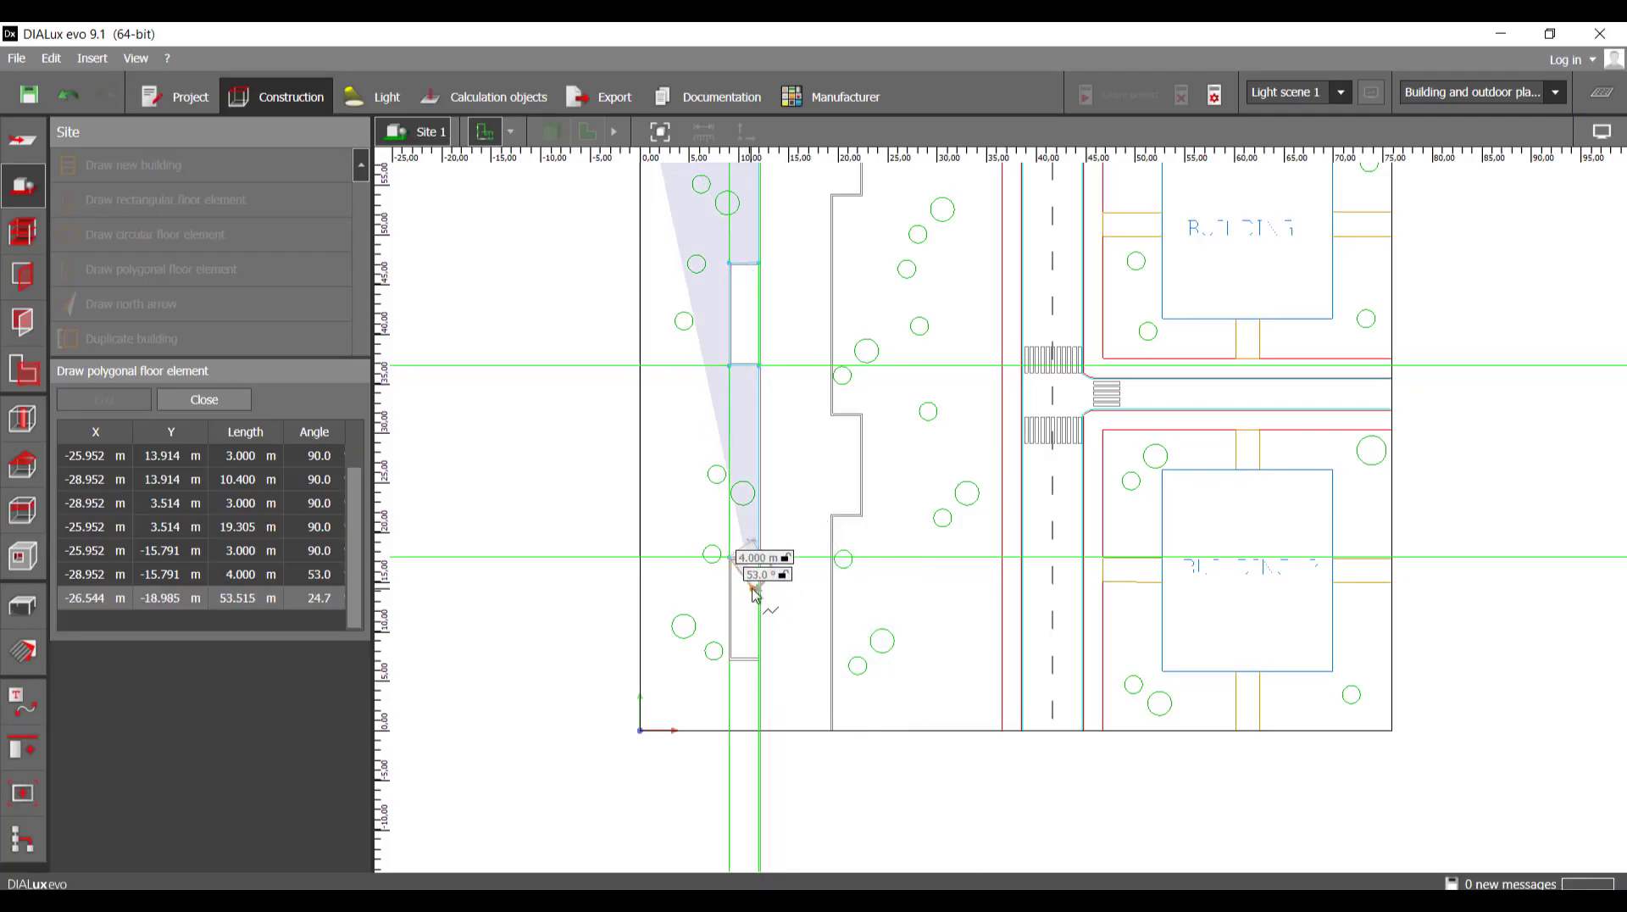
# - Back in DIALux evo, trace the polygon 10.4 m down the lower notch and 3 m back out along its lower edge
pyautogui.scroll(4, 745, 644)
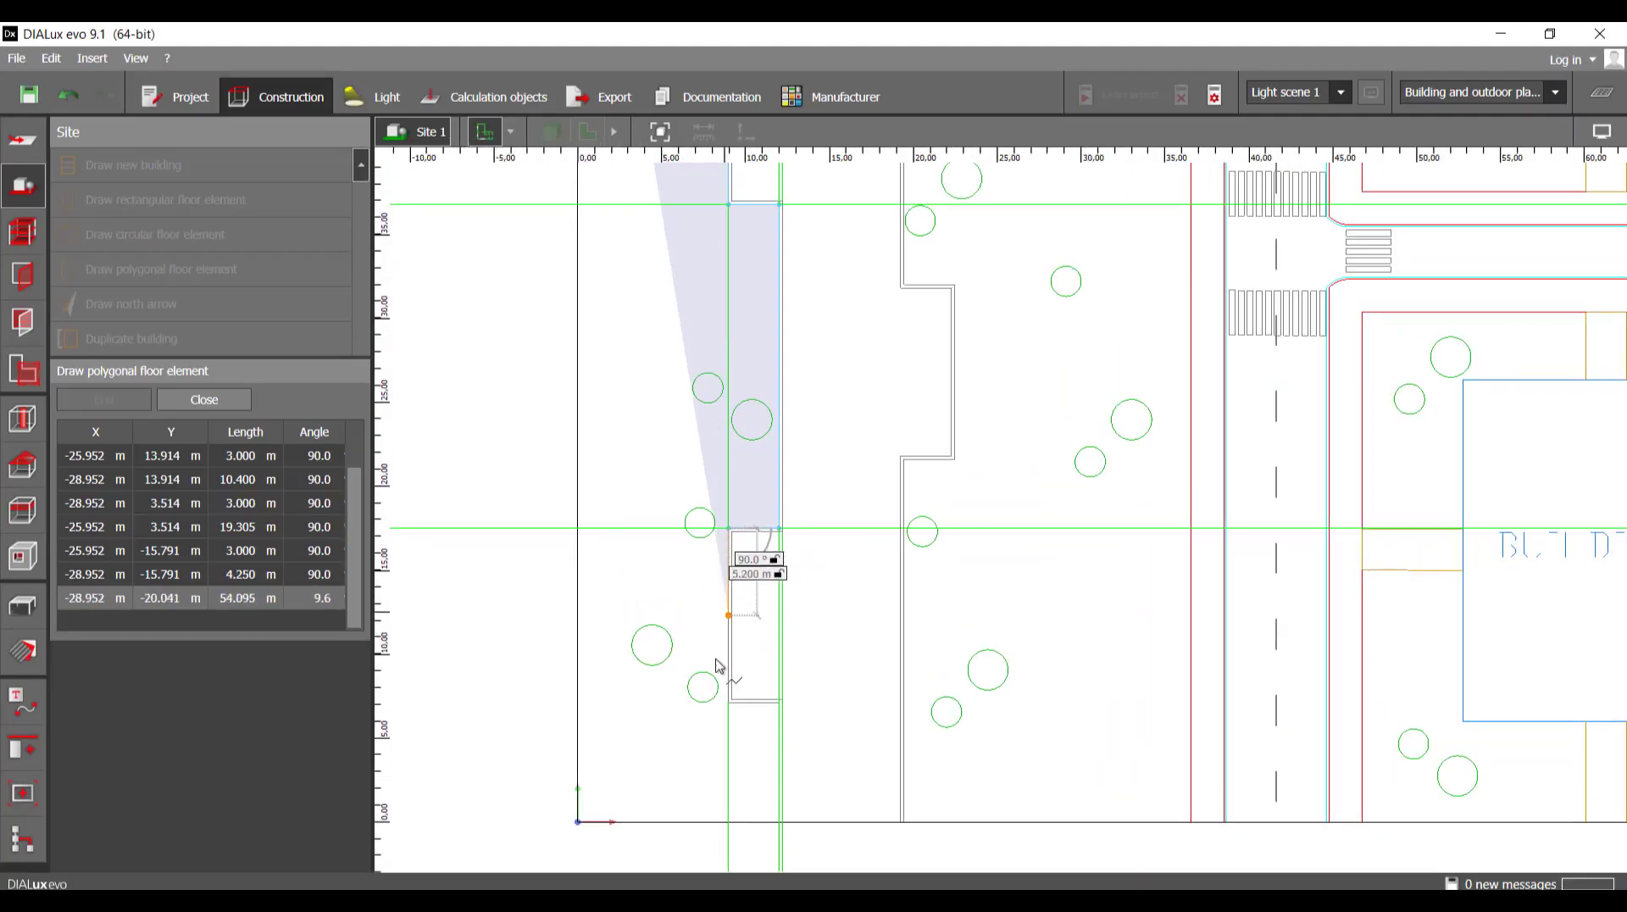
pyautogui.scroll(3, 734, 736)
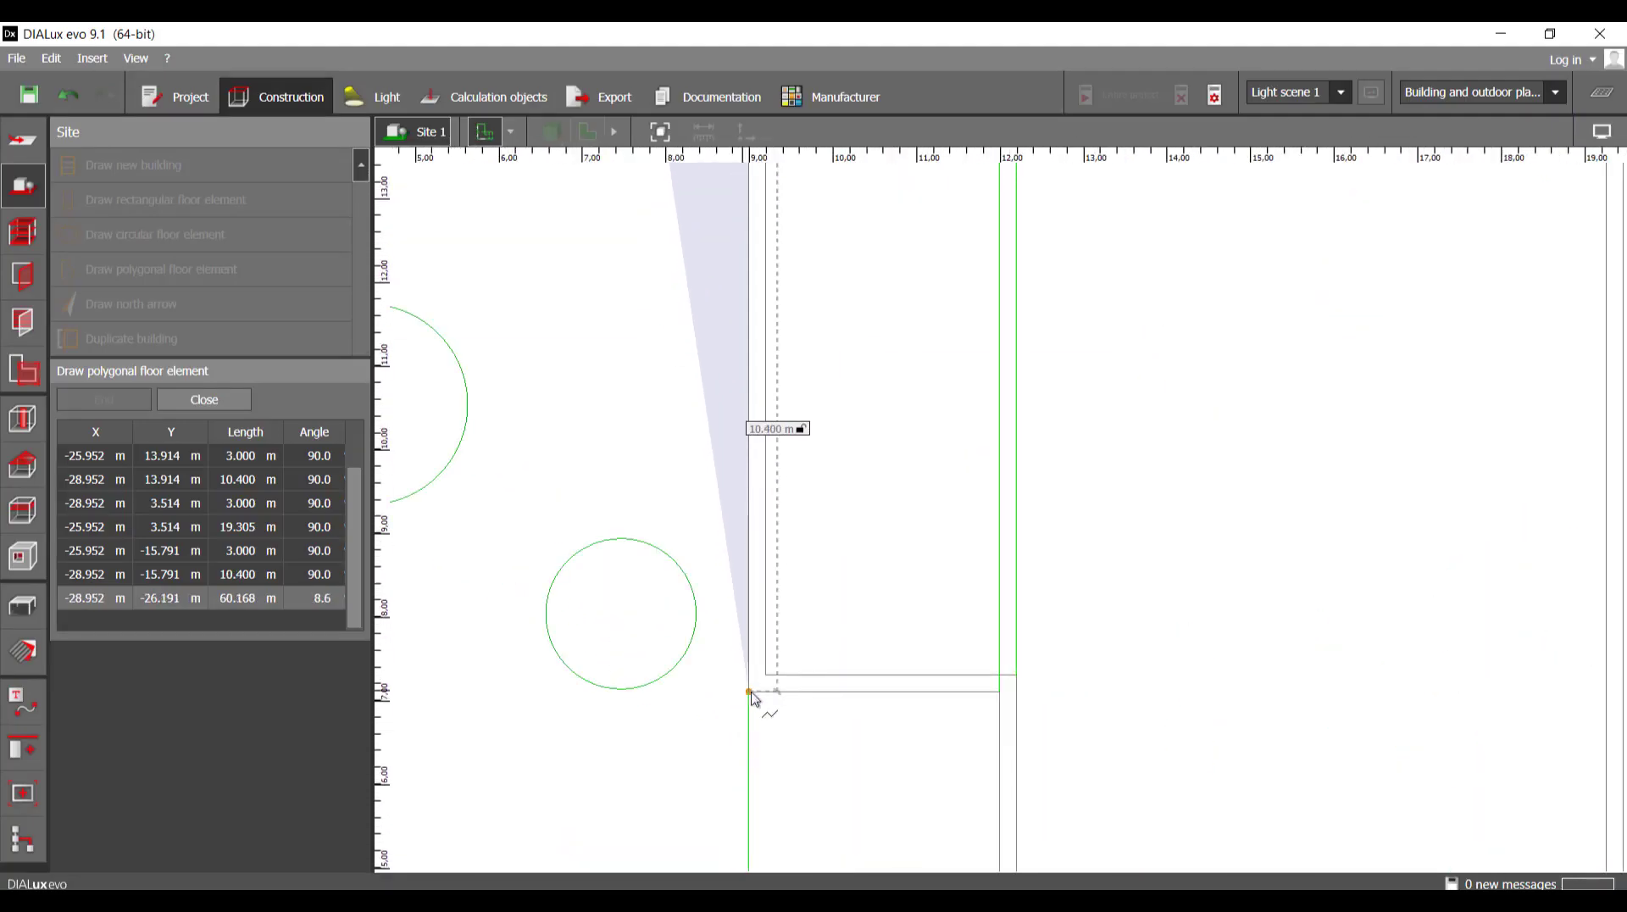
pyautogui.click(751, 693)
pyautogui.click(1001, 693)
pyautogui.scroll(-2, 992, 754)
pyautogui.moveTo(996, 759); pyautogui.dragTo(1184, 519, button='middle')
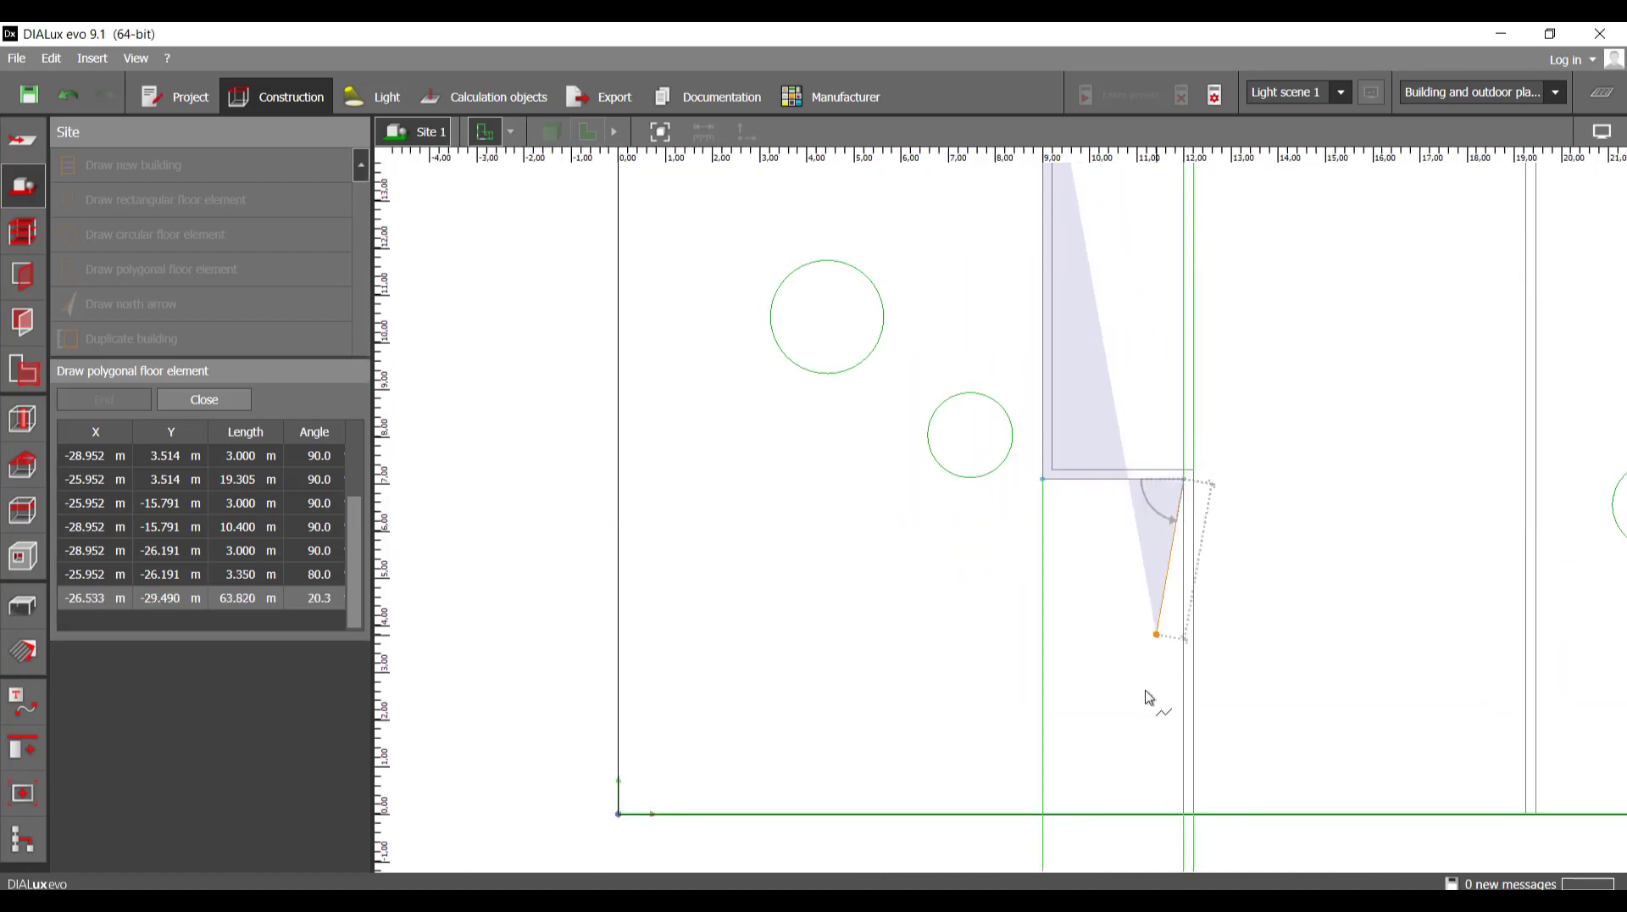
# - Extend the lawn polygon 7.107 m down to the site's lower edge and 11.991 m to the origin corner, and close the floor element
pyautogui.scroll(3, 1176, 714)
pyautogui.click(1188, 850)
pyautogui.scroll(-4, 1070, 847)
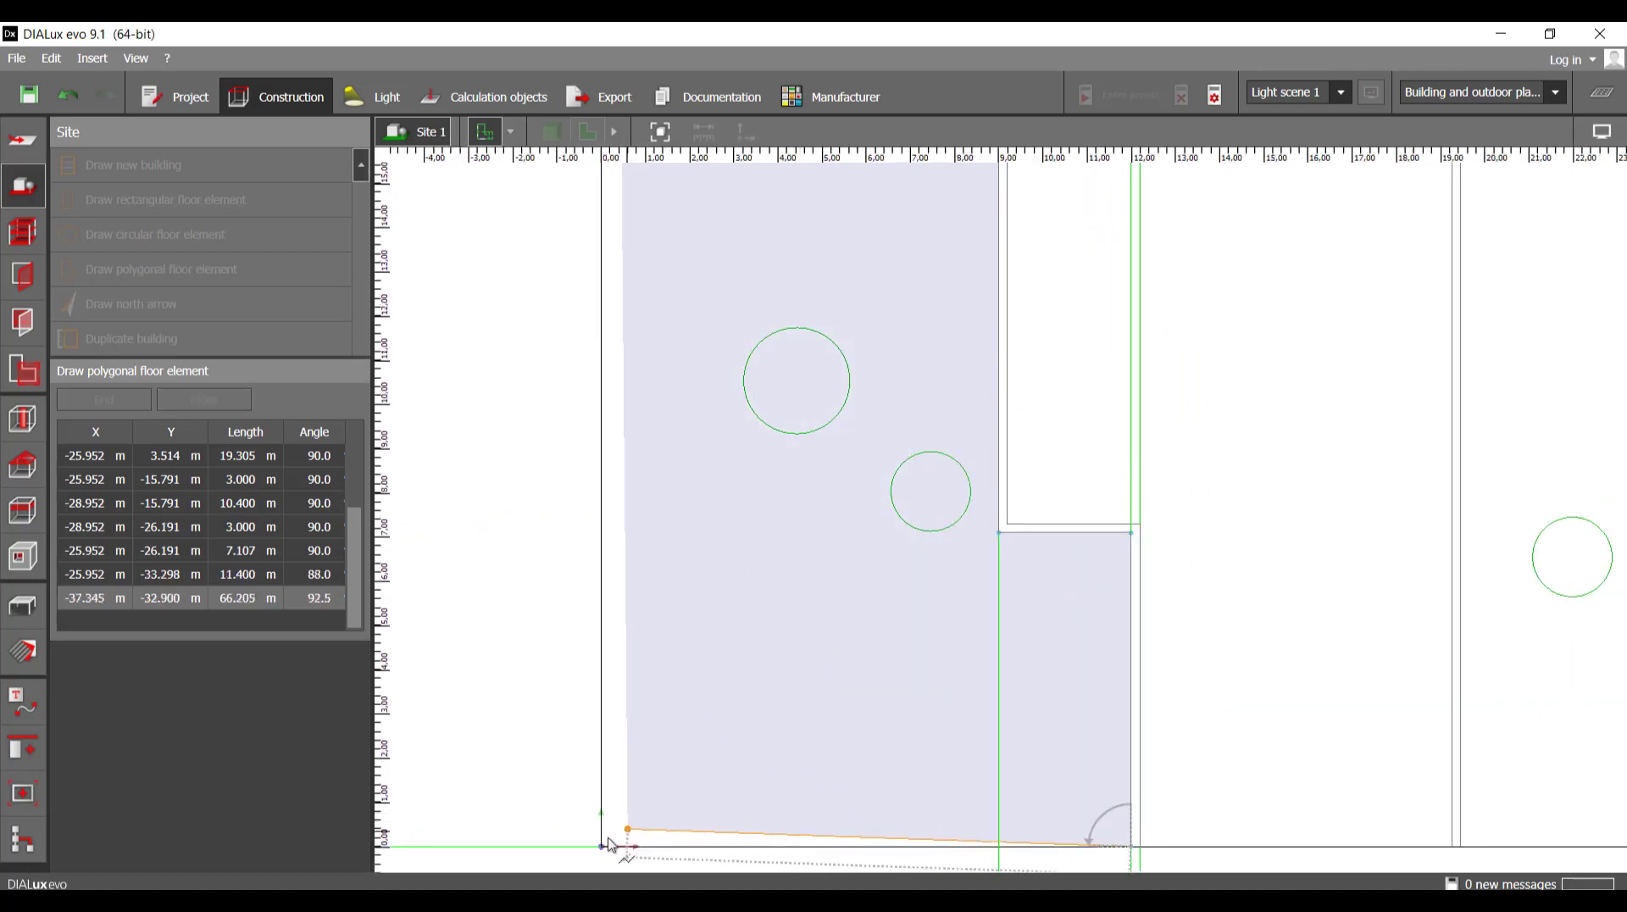
pyautogui.click(610, 847)
pyautogui.scroll(-2, 610, 847)
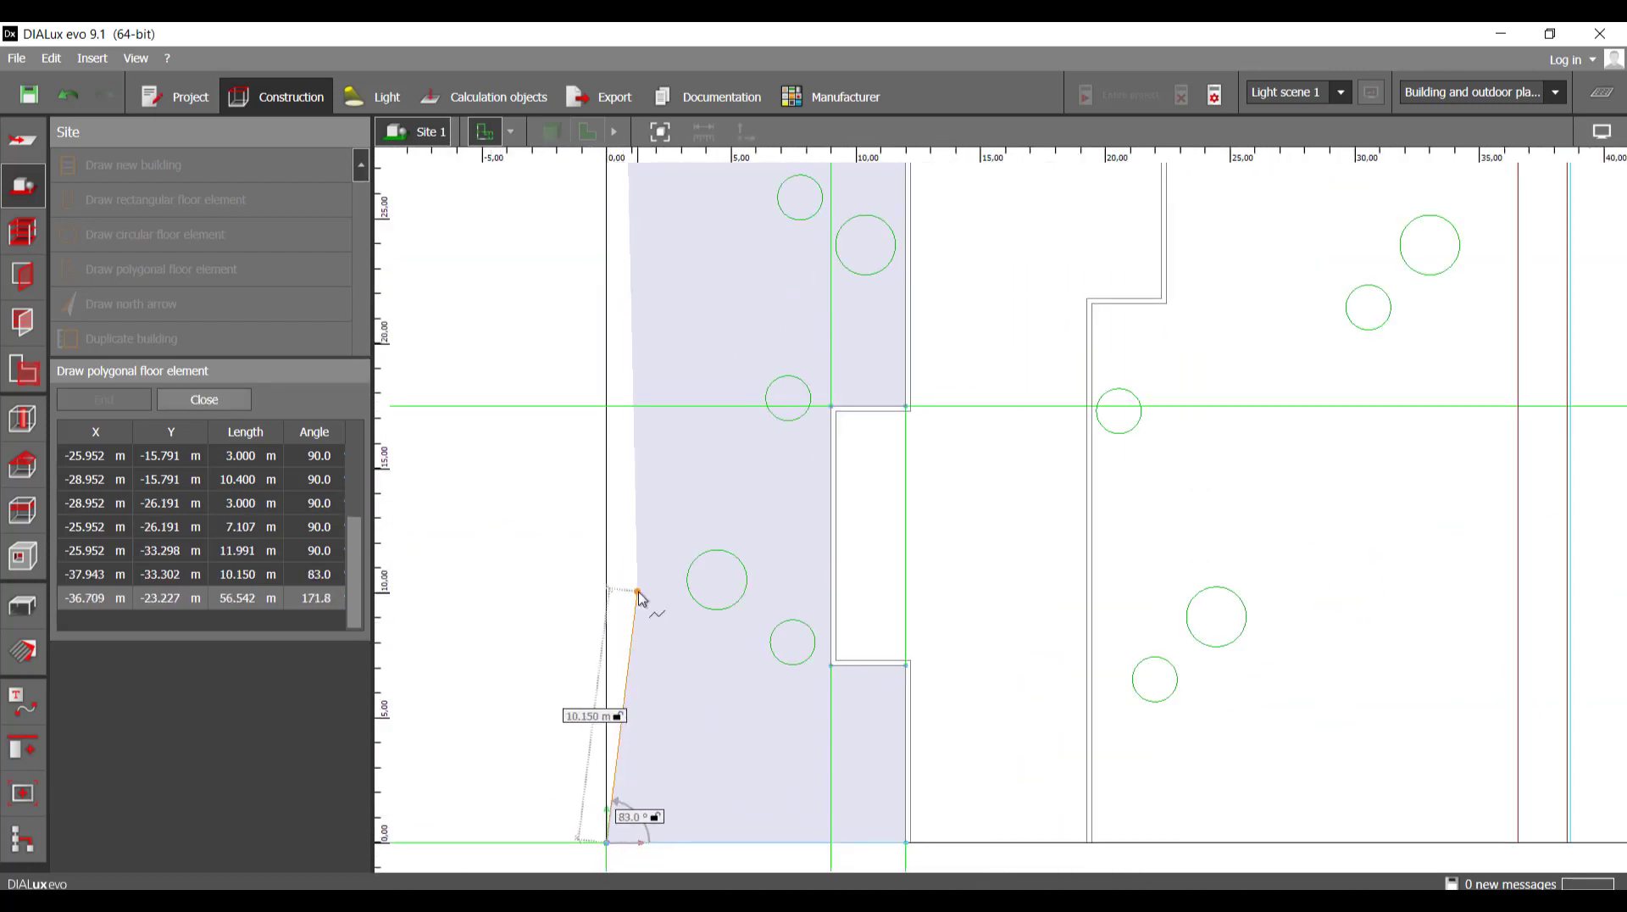
pyautogui.click(725, 616)
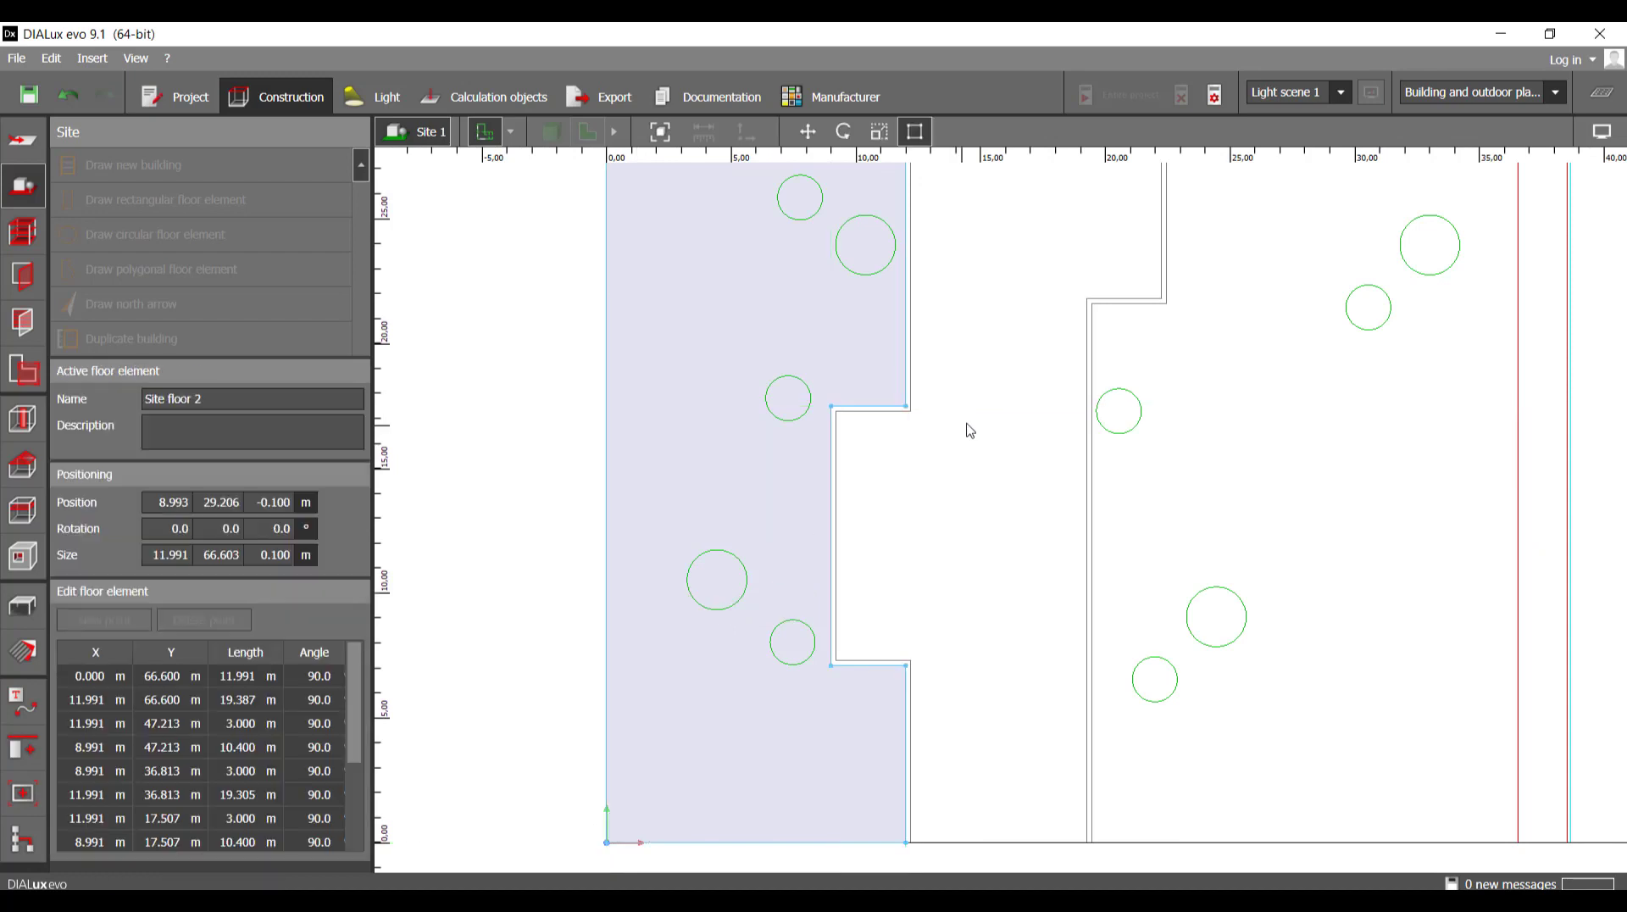
# - Examine the first lawn floor element and the site's front edge in the 3D view
pyautogui.moveTo(966, 429); pyautogui.dragTo(980, 537, button='right')
pyautogui.scroll(-2, 980, 537)
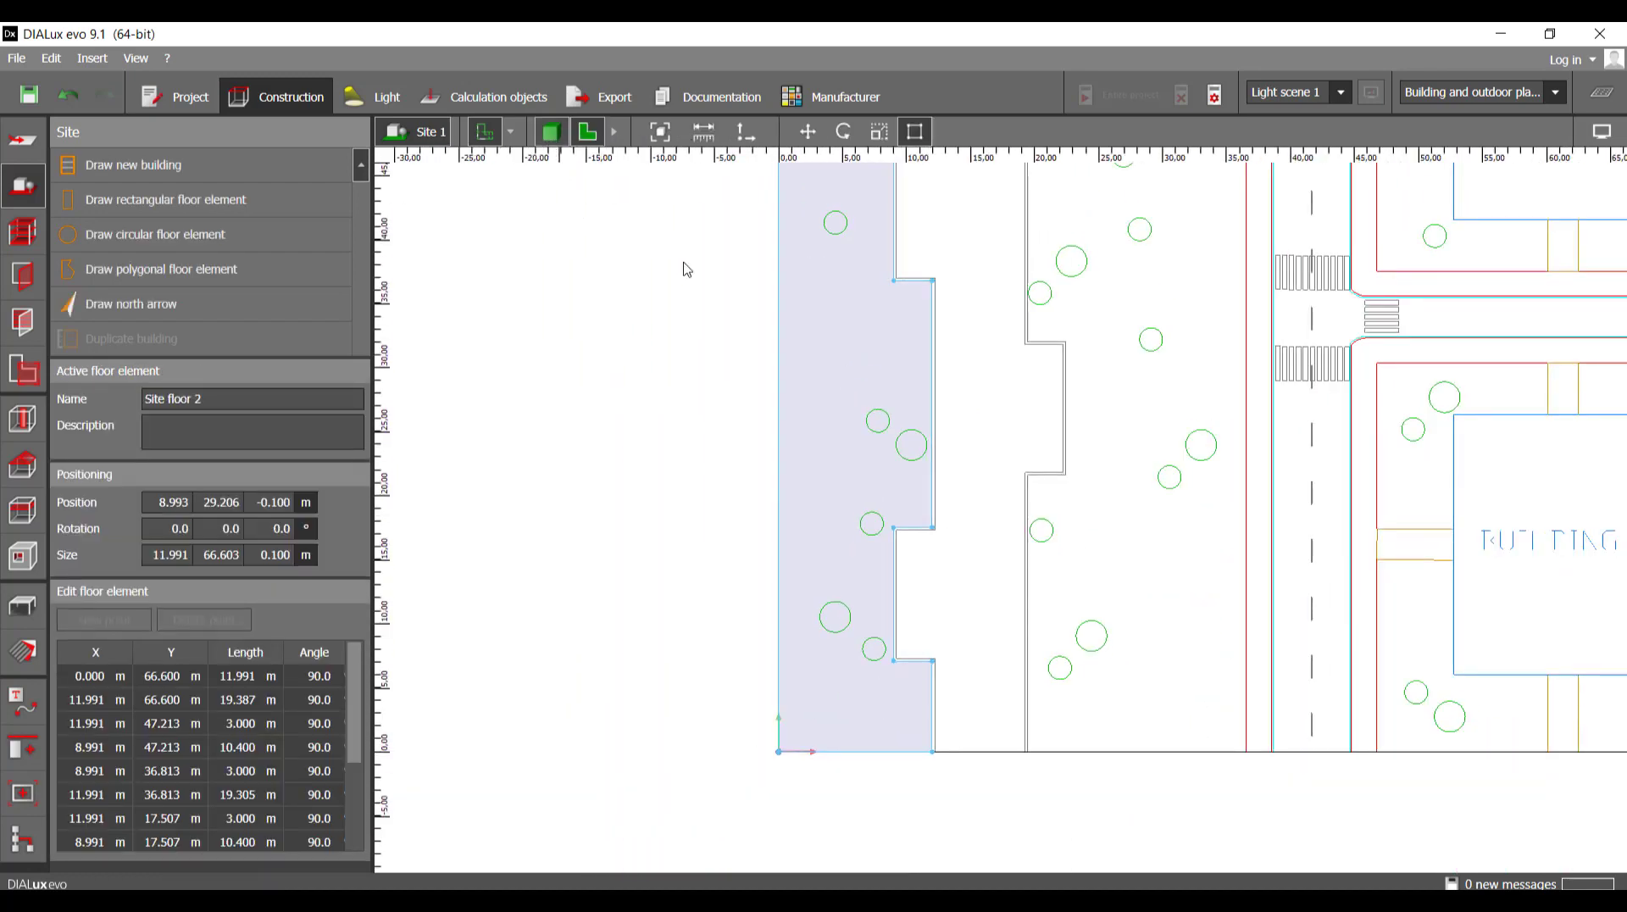
pyautogui.click(552, 131)
pyautogui.moveTo(1003, 472); pyautogui.dragTo(1123, 547, button='right')
pyautogui.scroll(2, 1215, 635)
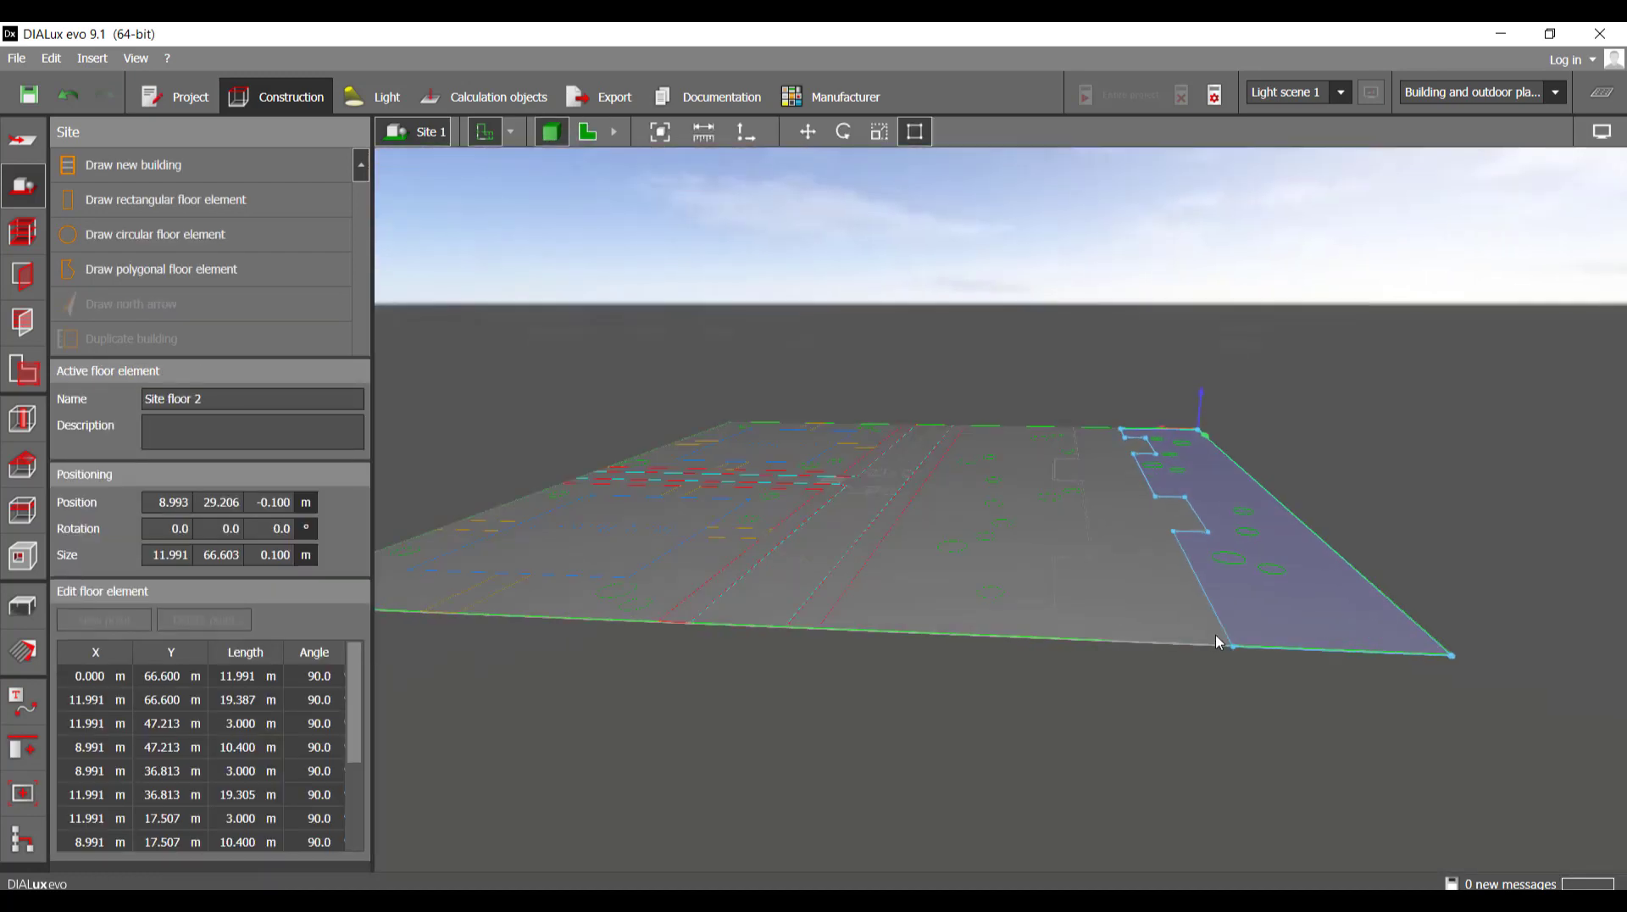
pyautogui.moveTo(1219, 643); pyautogui.dragTo(1172, 360)
pyautogui.click(1254, 254)
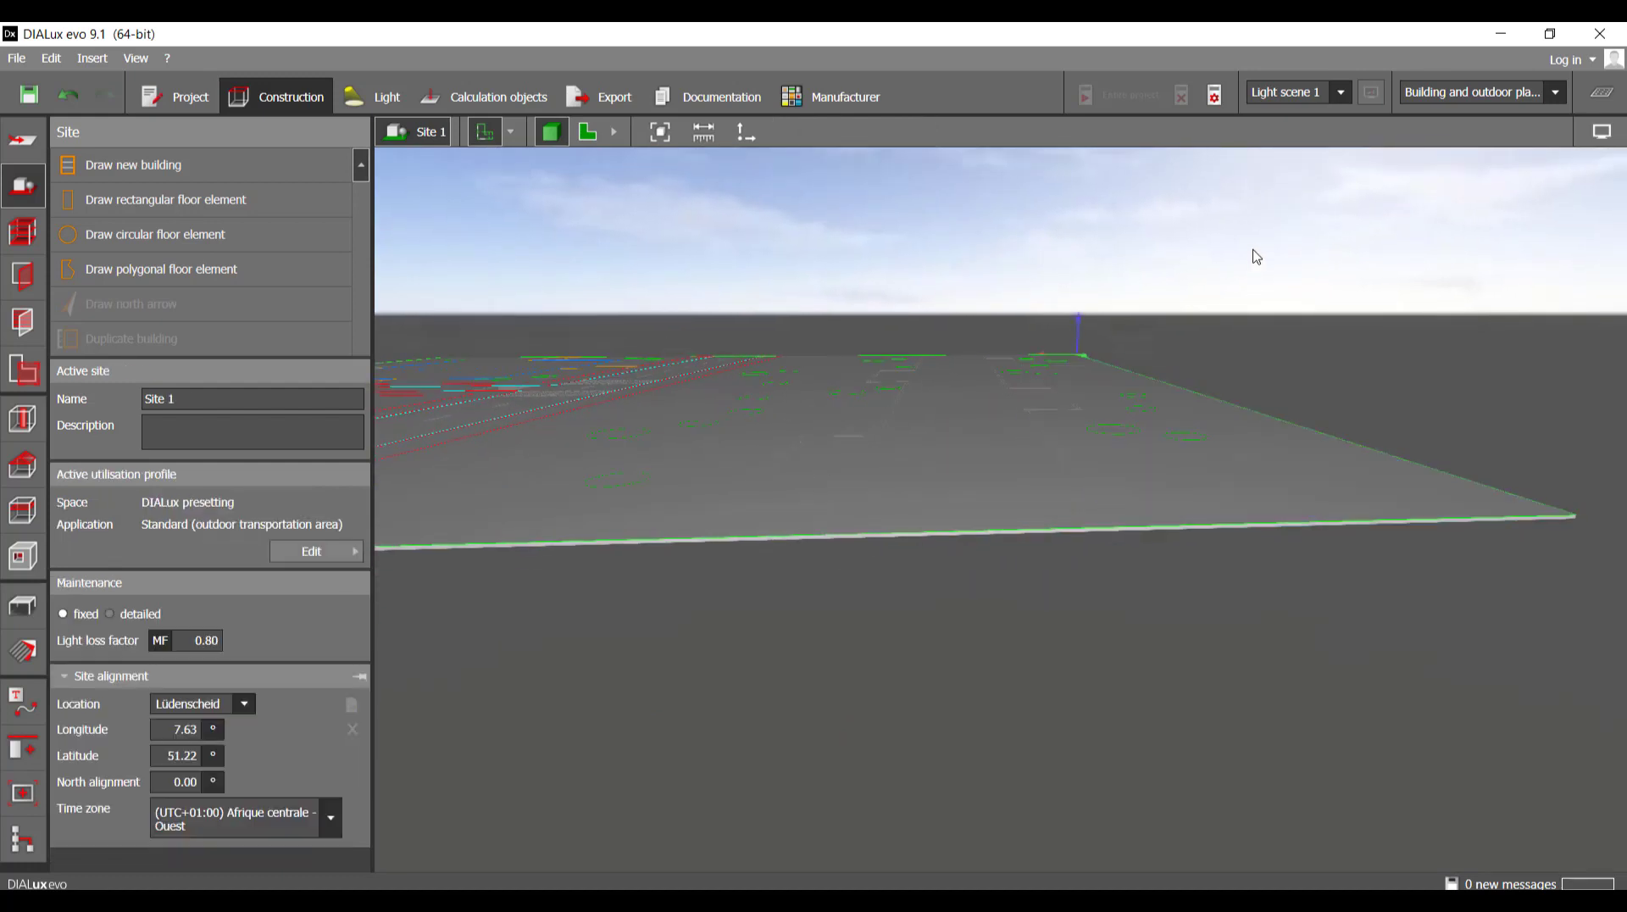
pyautogui.scroll(2, 1120, 495)
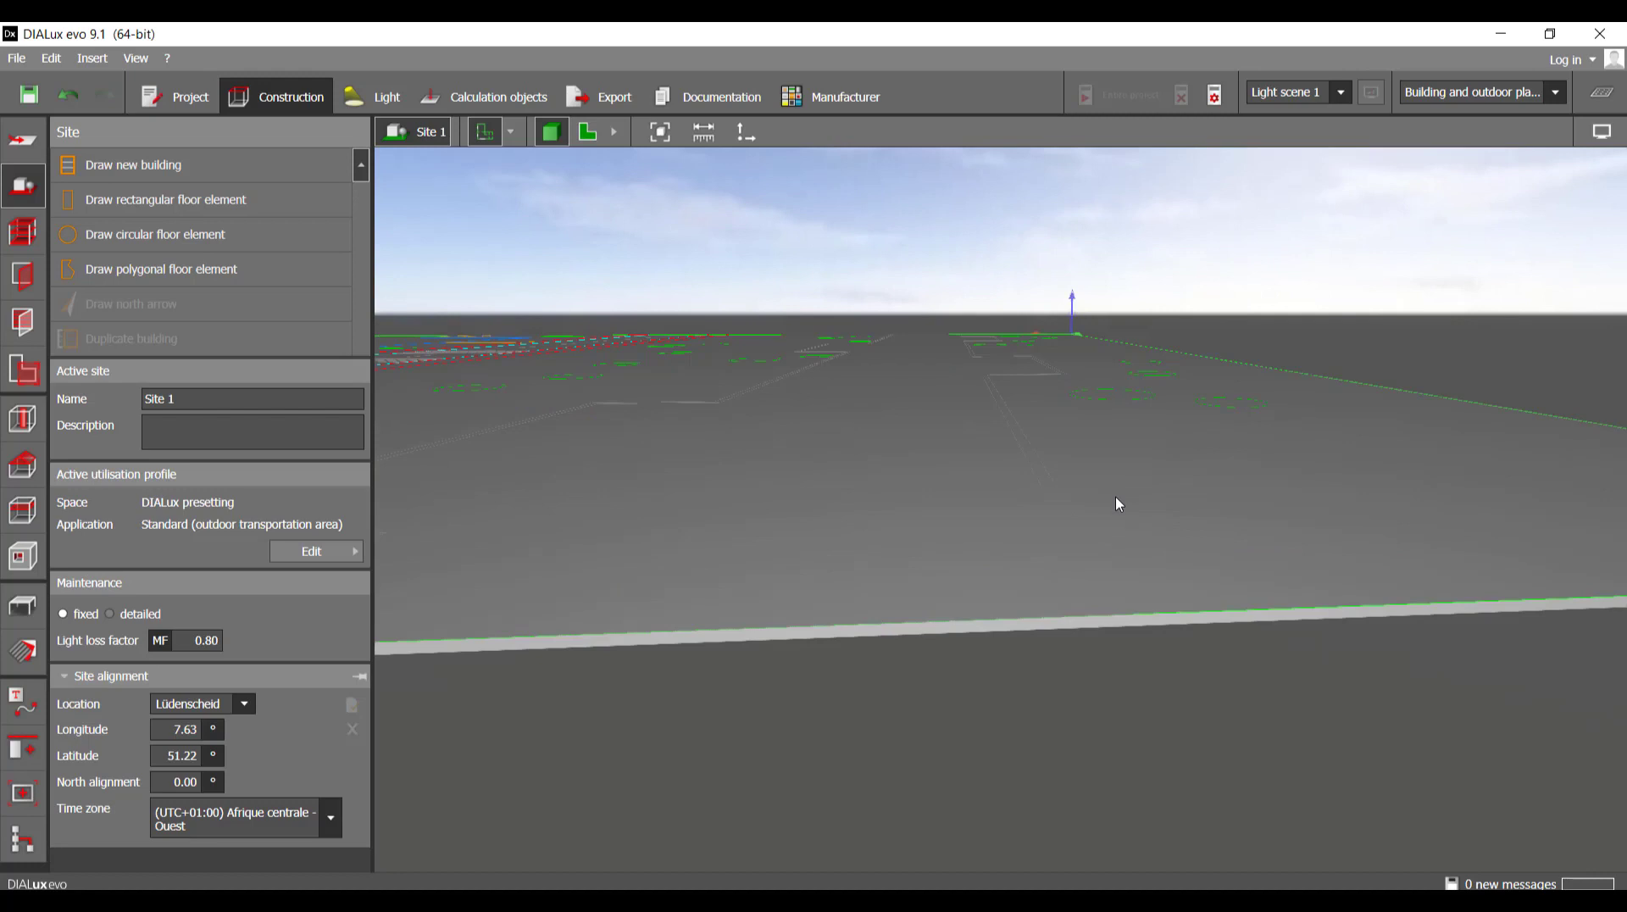
pyautogui.moveTo(1116, 497); pyautogui.dragTo(1053, 516, button='middle')
pyautogui.moveTo(1054, 498); pyautogui.dragTo(1041, 521)
pyautogui.moveTo(1041, 521); pyautogui.dragTo(1049, 445, button='middle')
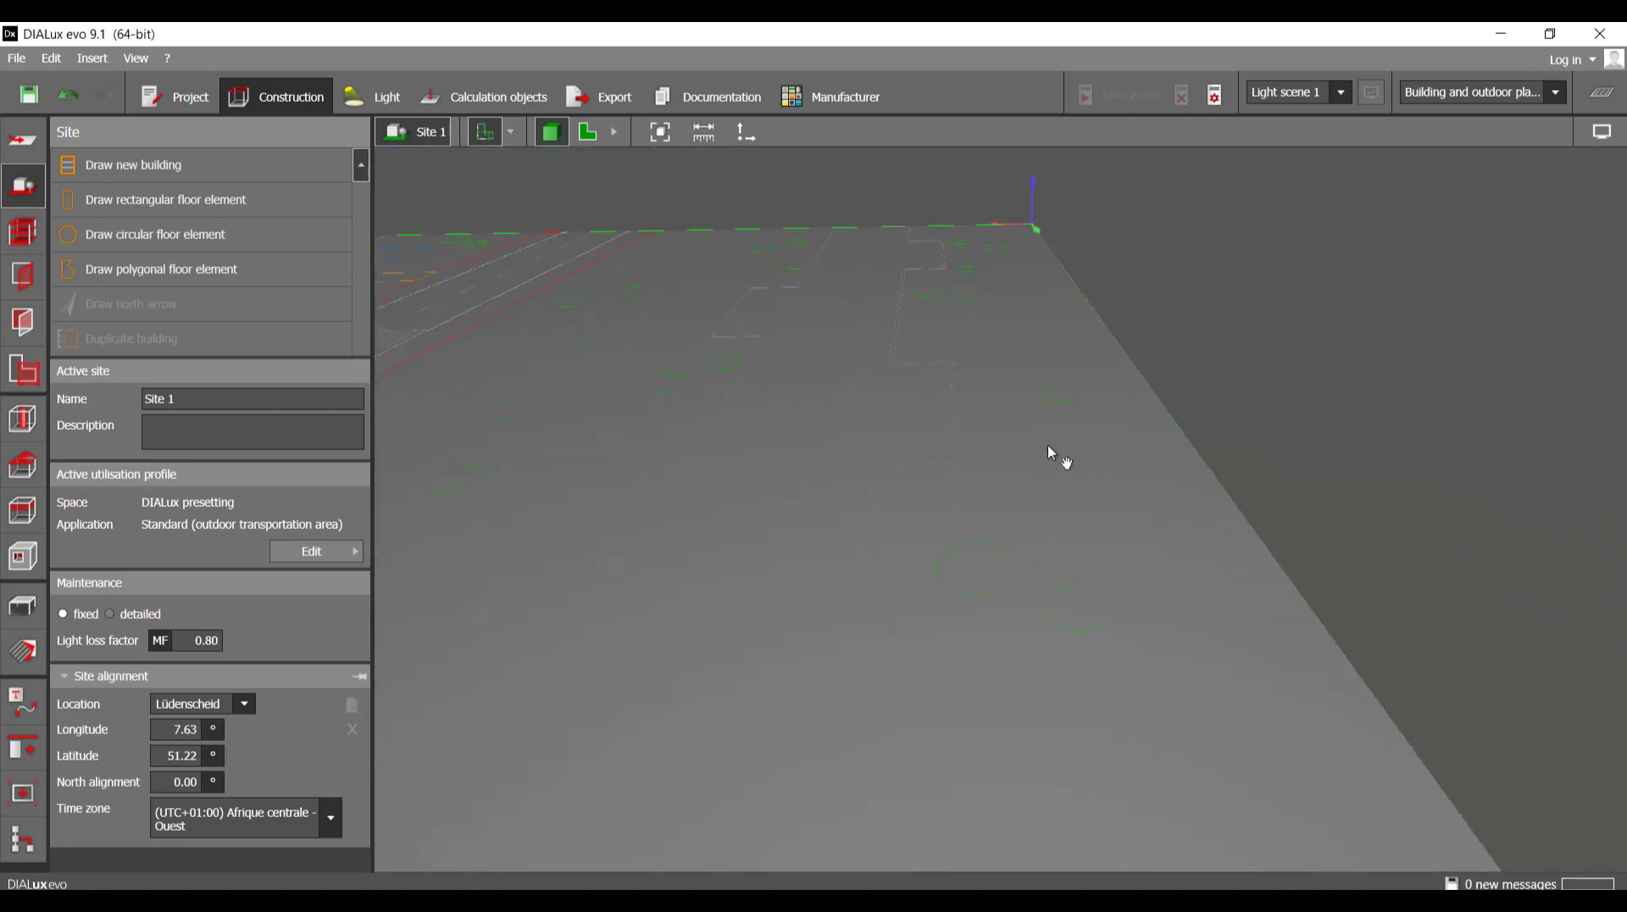
pyautogui.moveTo(998, 537); pyautogui.dragTo(1022, 447)
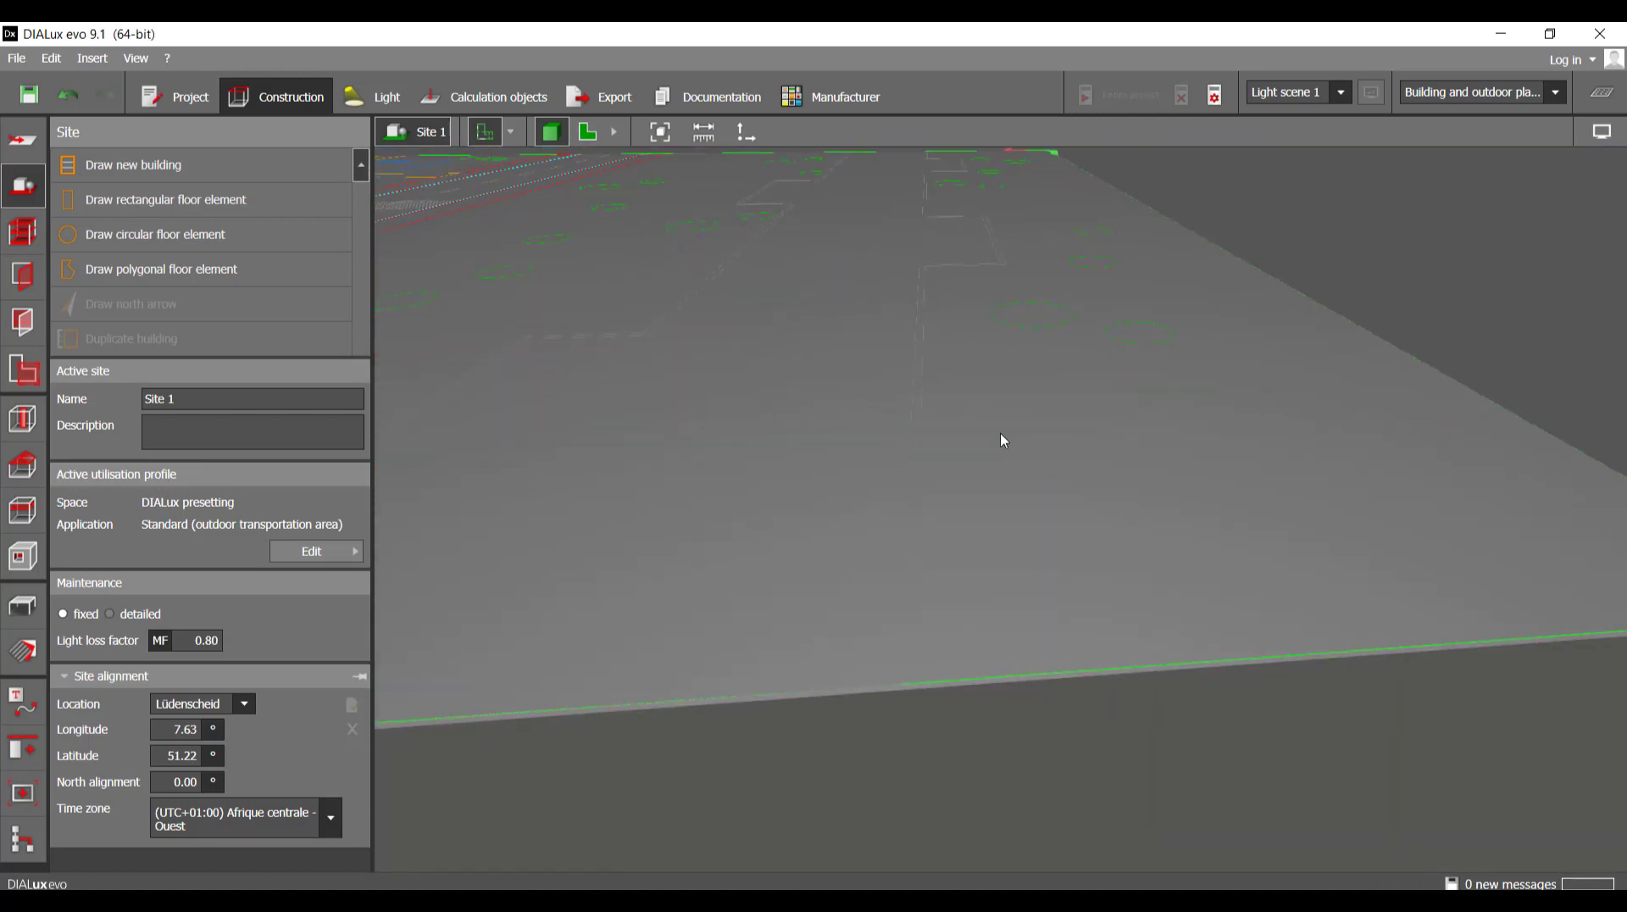
pyautogui.moveTo(1017, 546); pyautogui.dragTo(1024, 468)
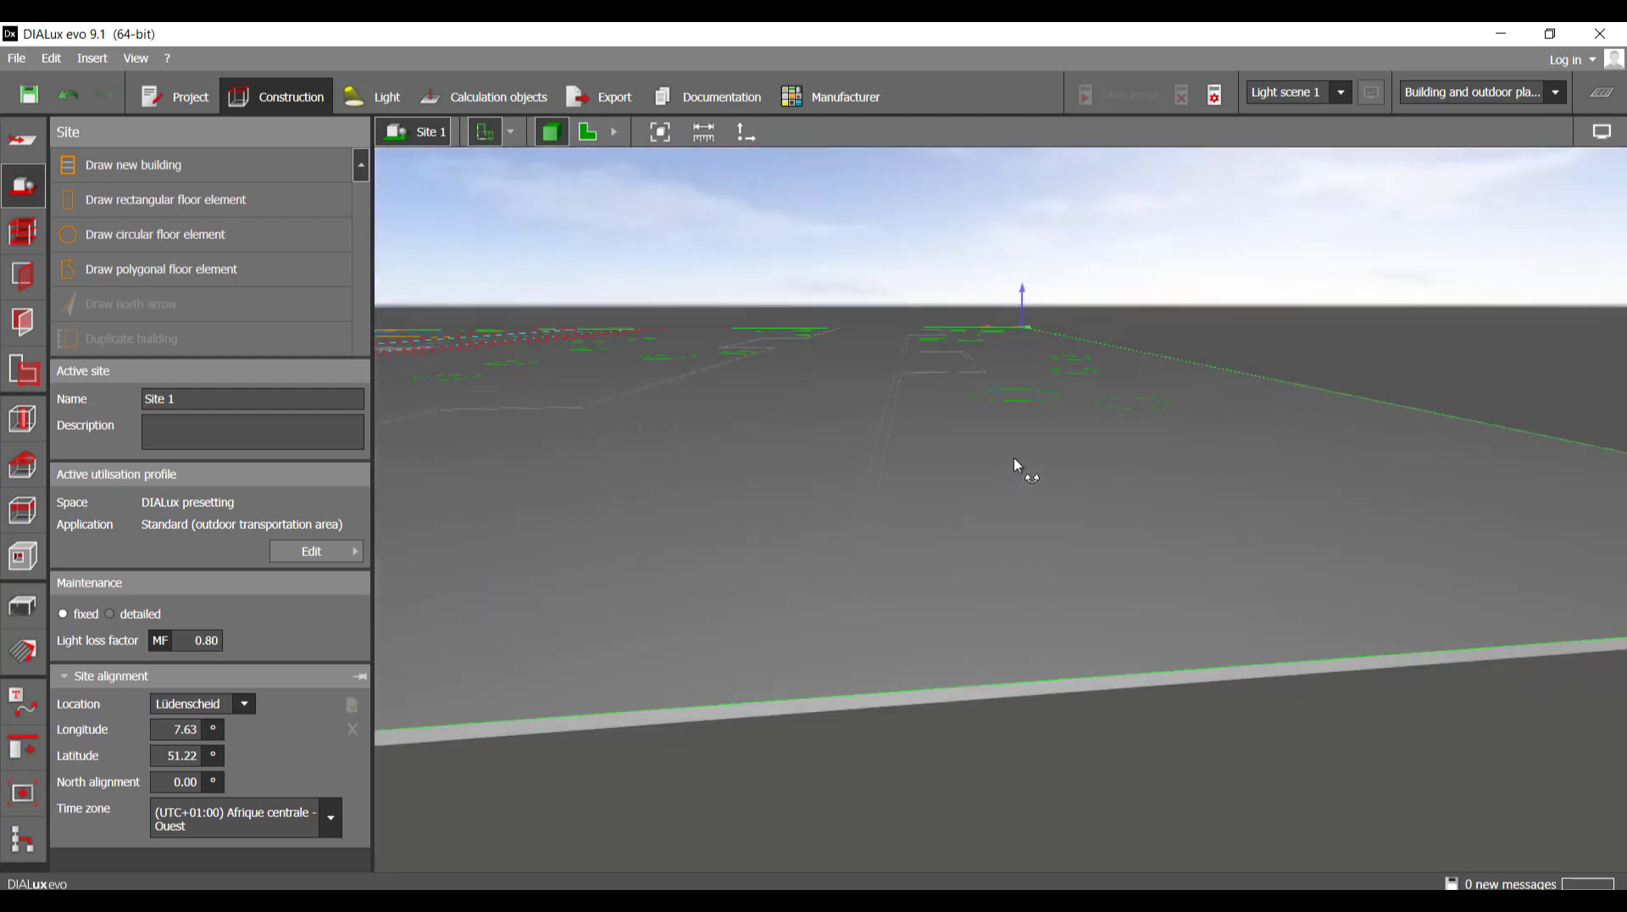
# - Set the first lawn element's vertical position to 0 m and inspect its step above the base floor in 3D
pyautogui.click(985, 507)
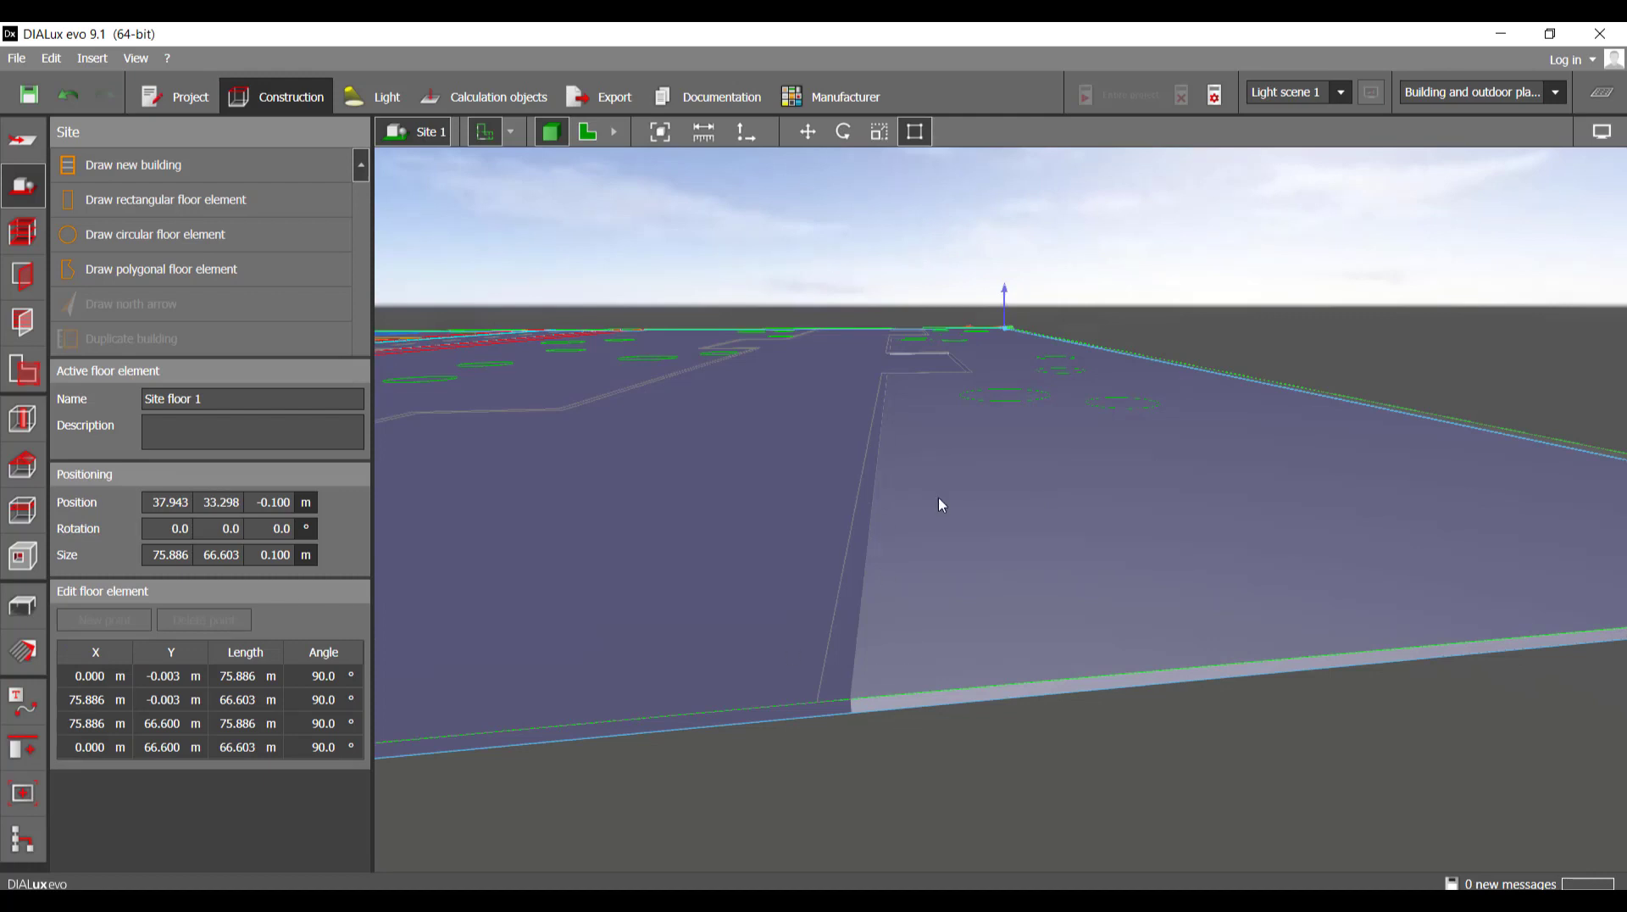
pyautogui.click(1023, 539)
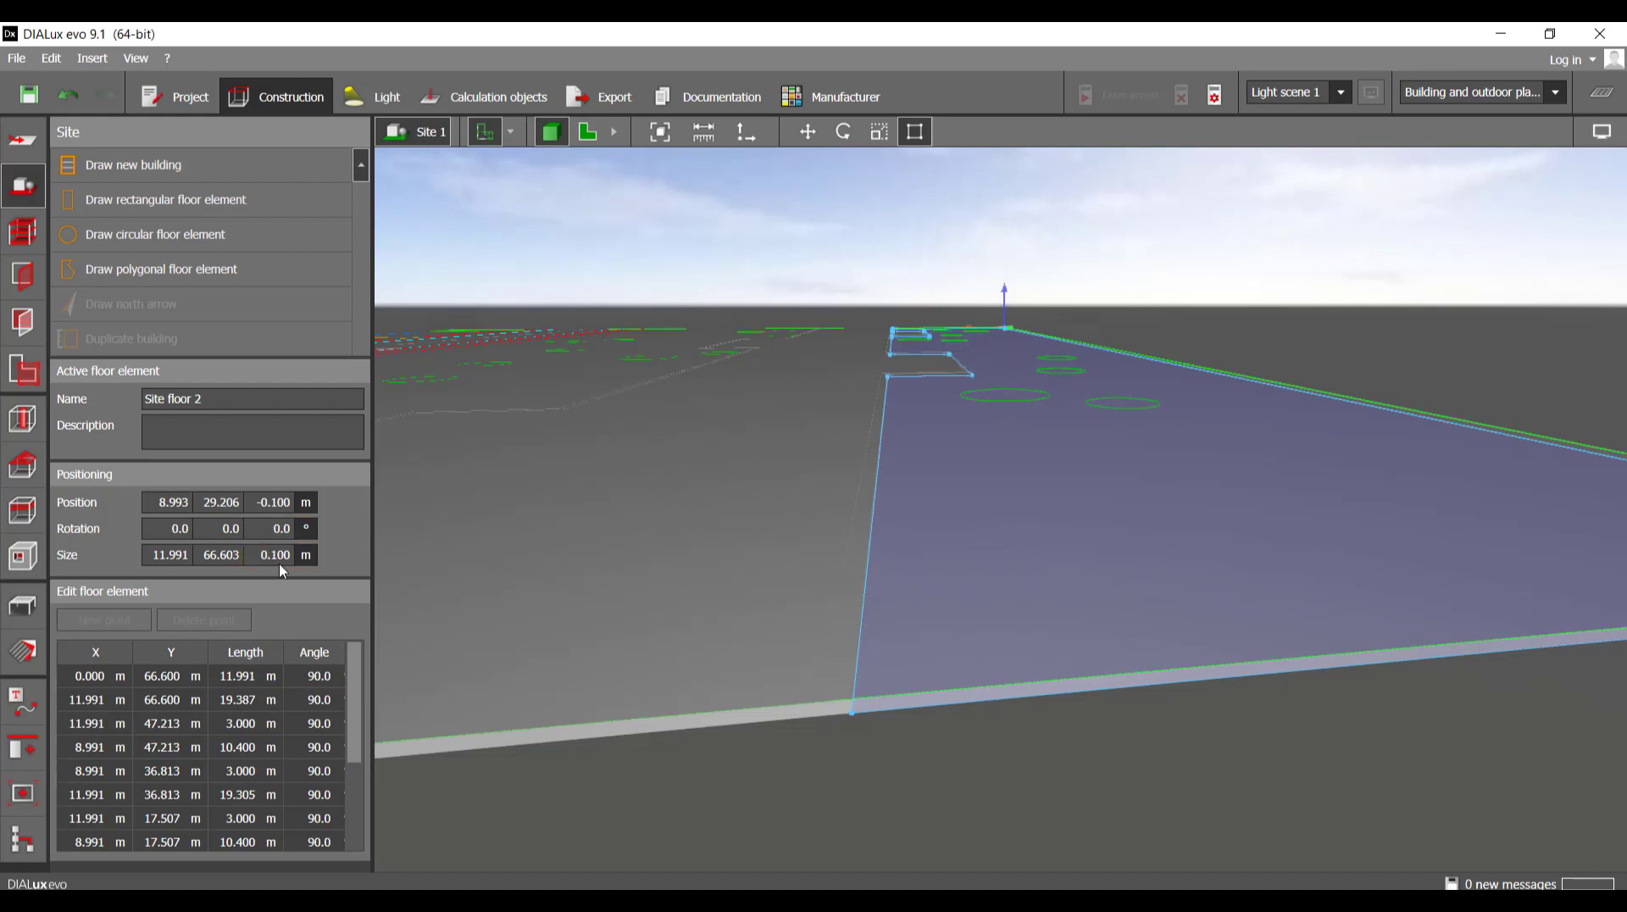
pyautogui.click(288, 509)
pyautogui.write('0')
pyautogui.press('Return')
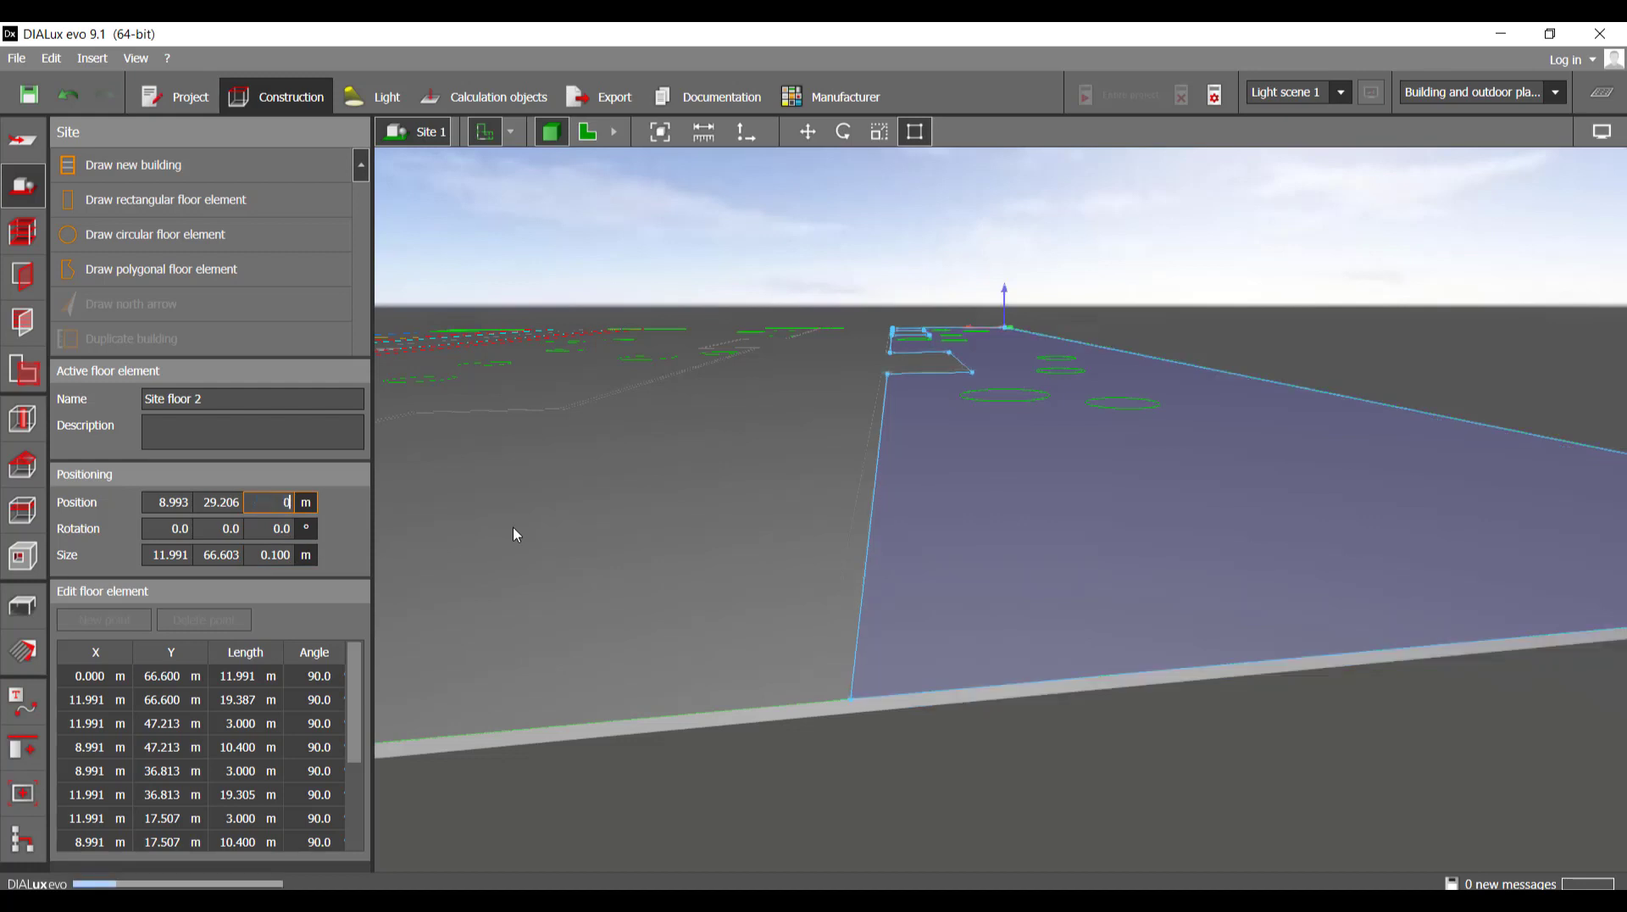
pyautogui.click(1152, 211)
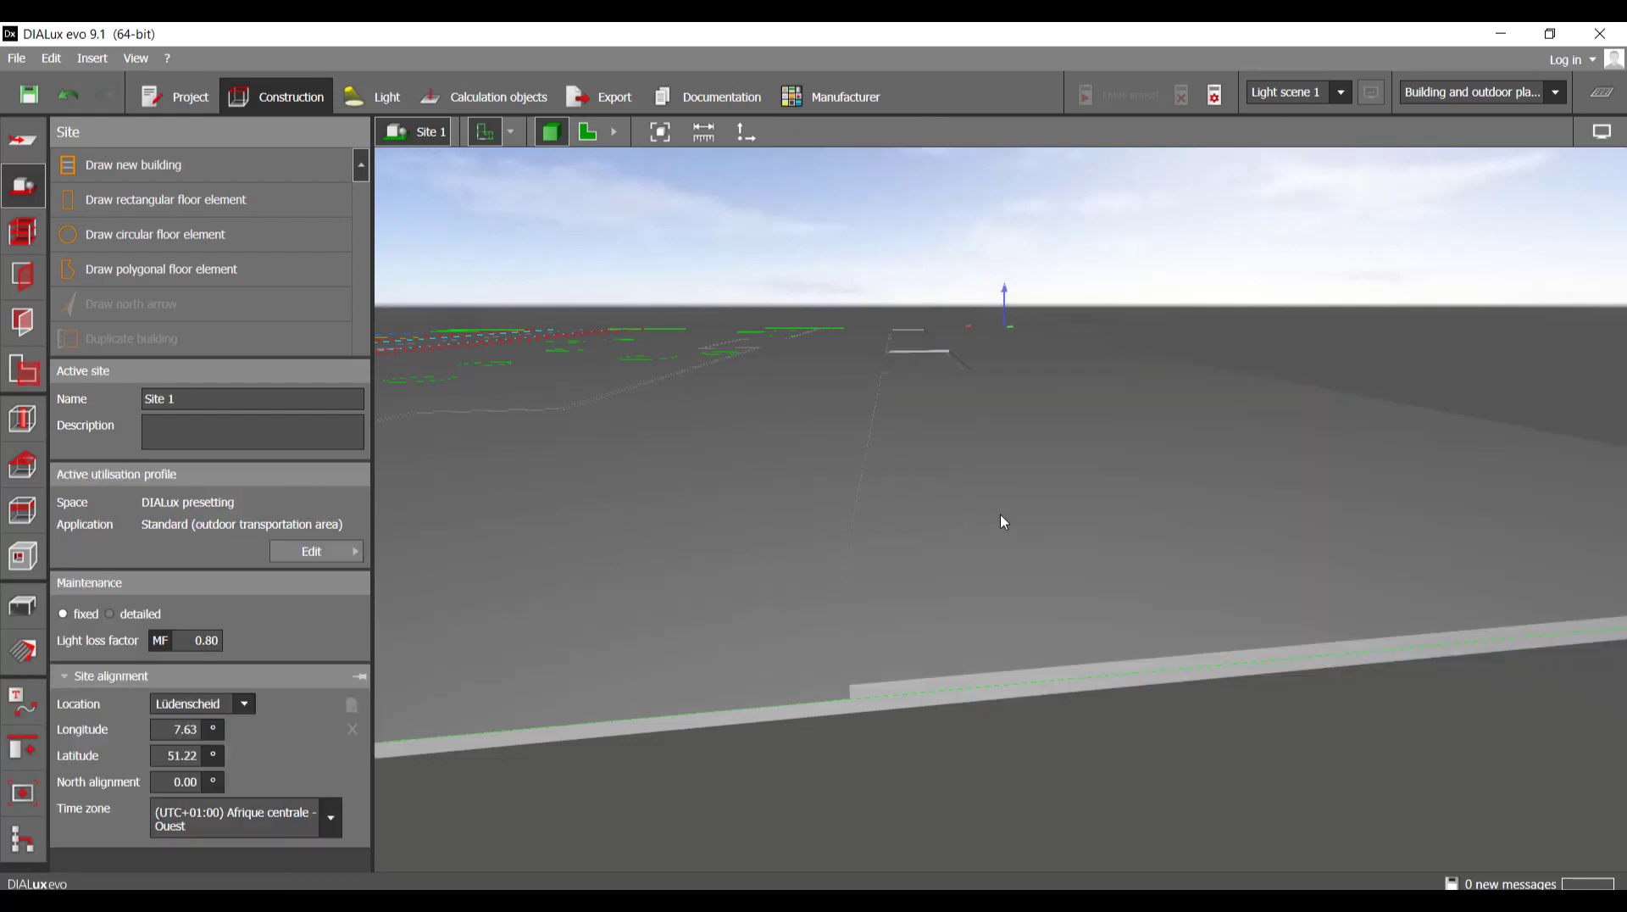
pyautogui.moveTo(999, 514); pyautogui.dragTo(1114, 388, button='middle')
pyautogui.scroll(5, 1065, 415)
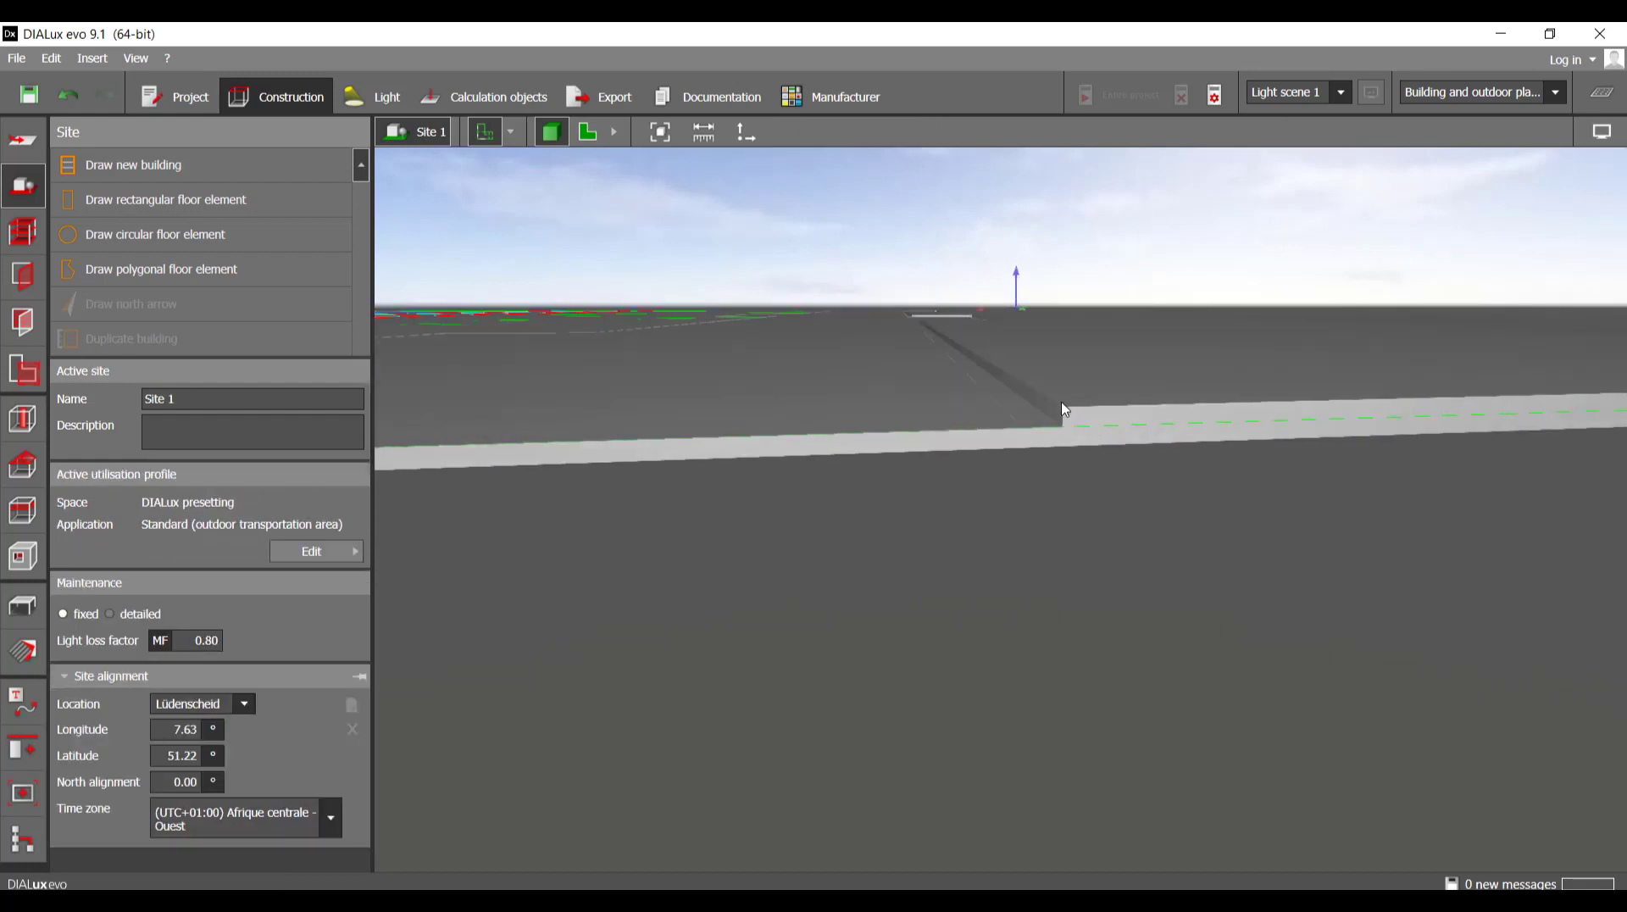
pyautogui.moveTo(1084, 447); pyautogui.dragTo(1088, 477, button='right')
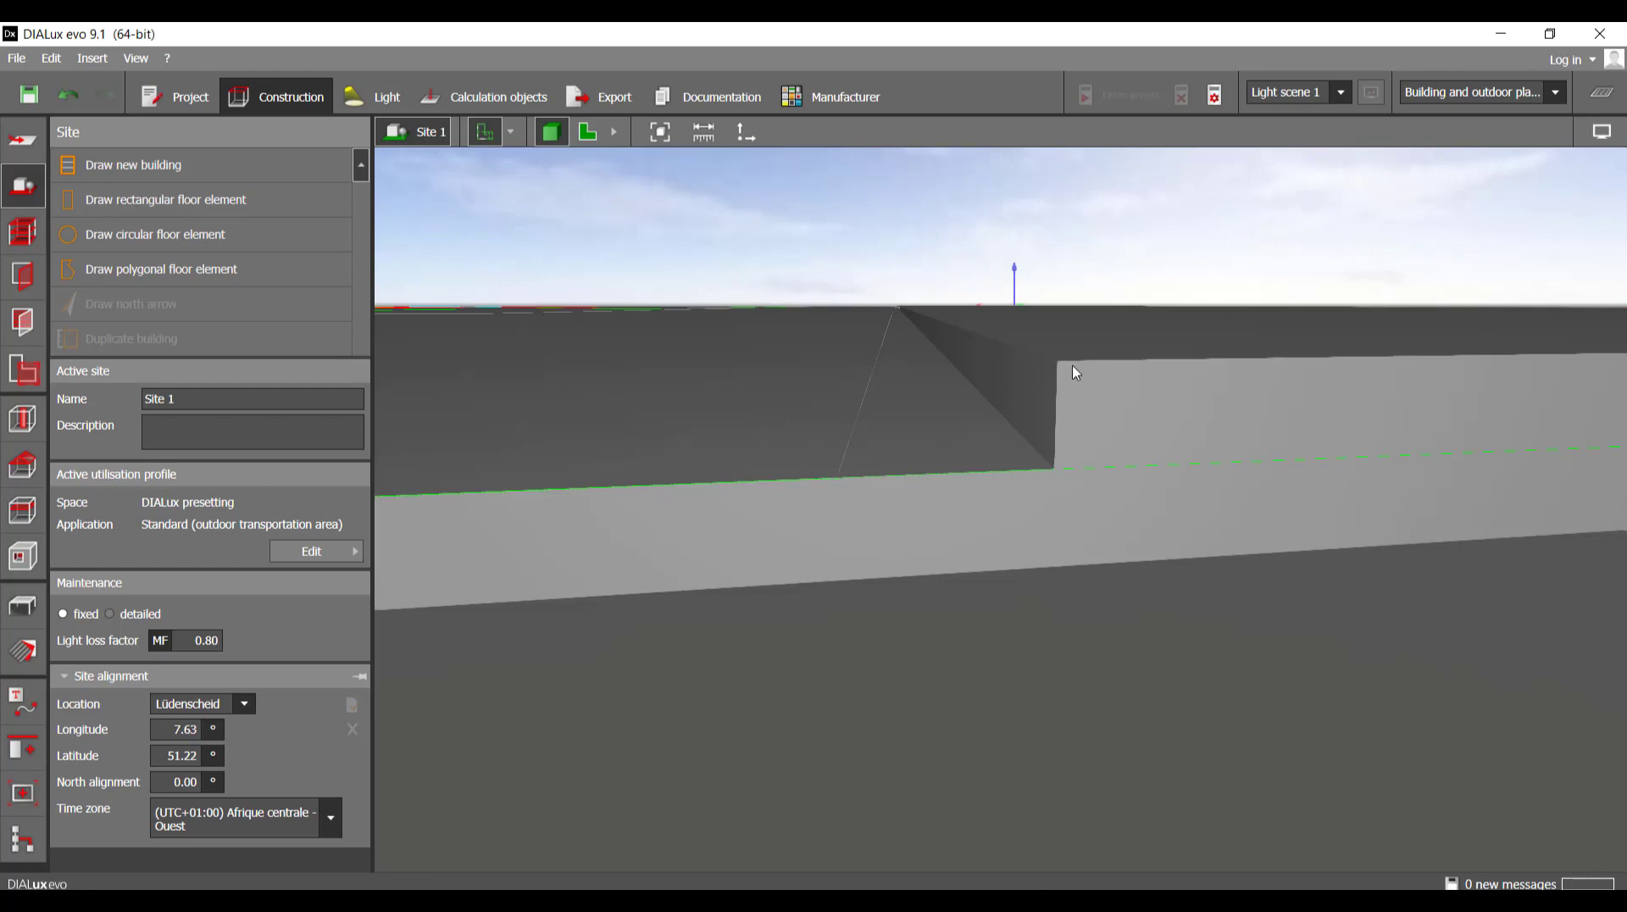
pyautogui.moveTo(1065, 373); pyautogui.dragTo(1065, 462, button='right')
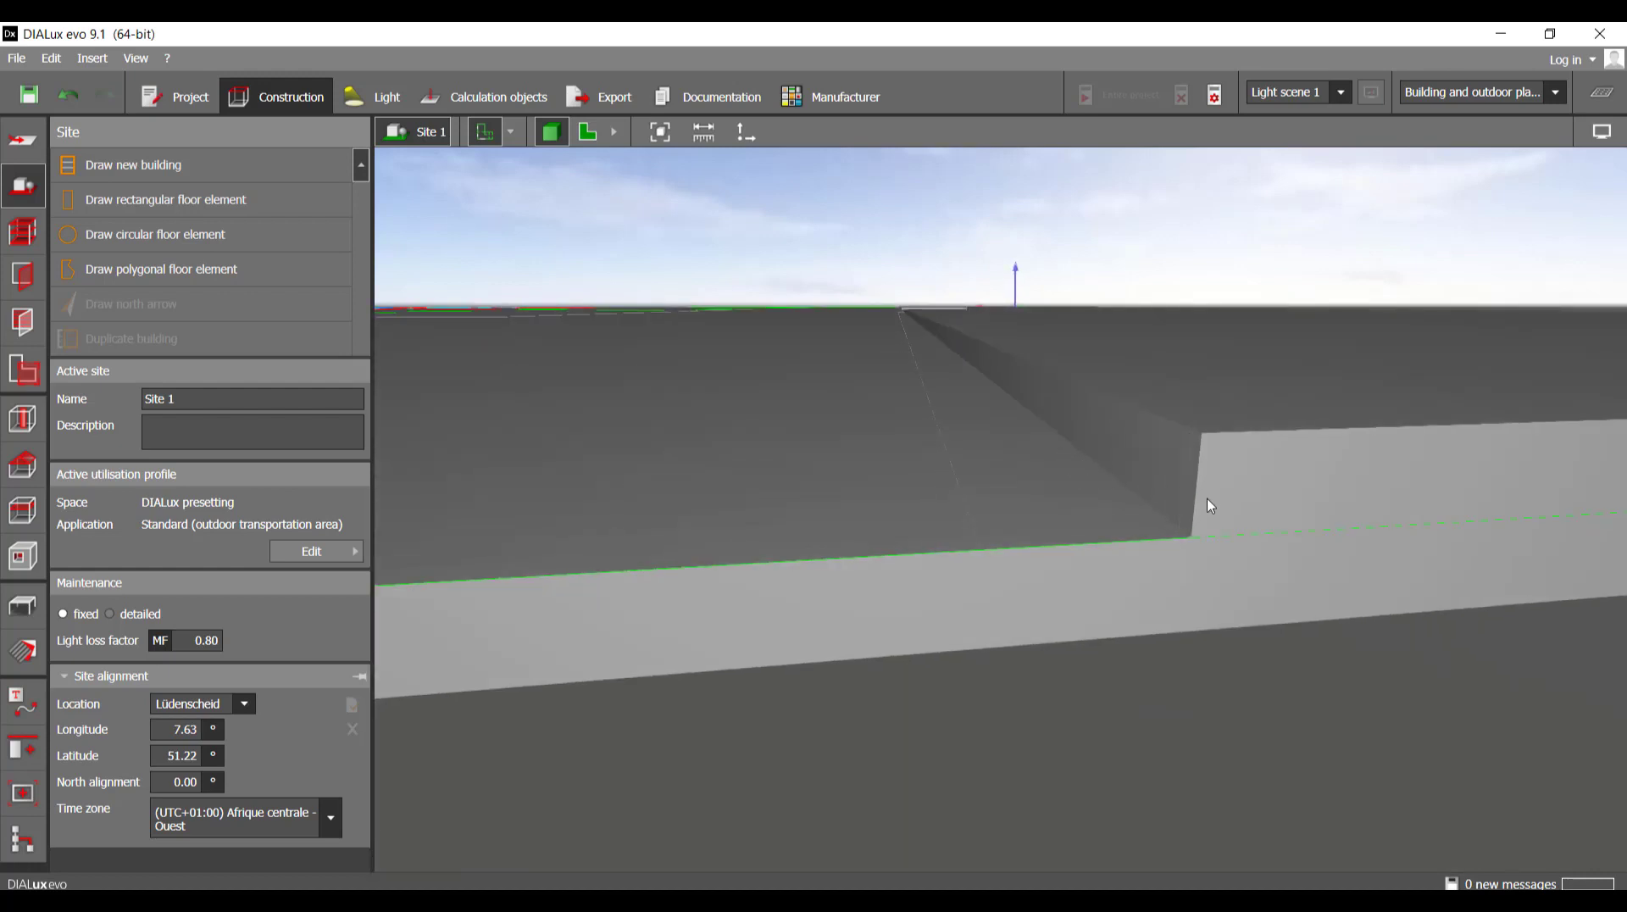
pyautogui.moveTo(1207, 426); pyautogui.dragTo(835, 123, button='right')
# - In the plan view, start a second lawn polygon at the site's upper edge, tracing 2.243 m down and 3 m right
pyautogui.click(587, 132)
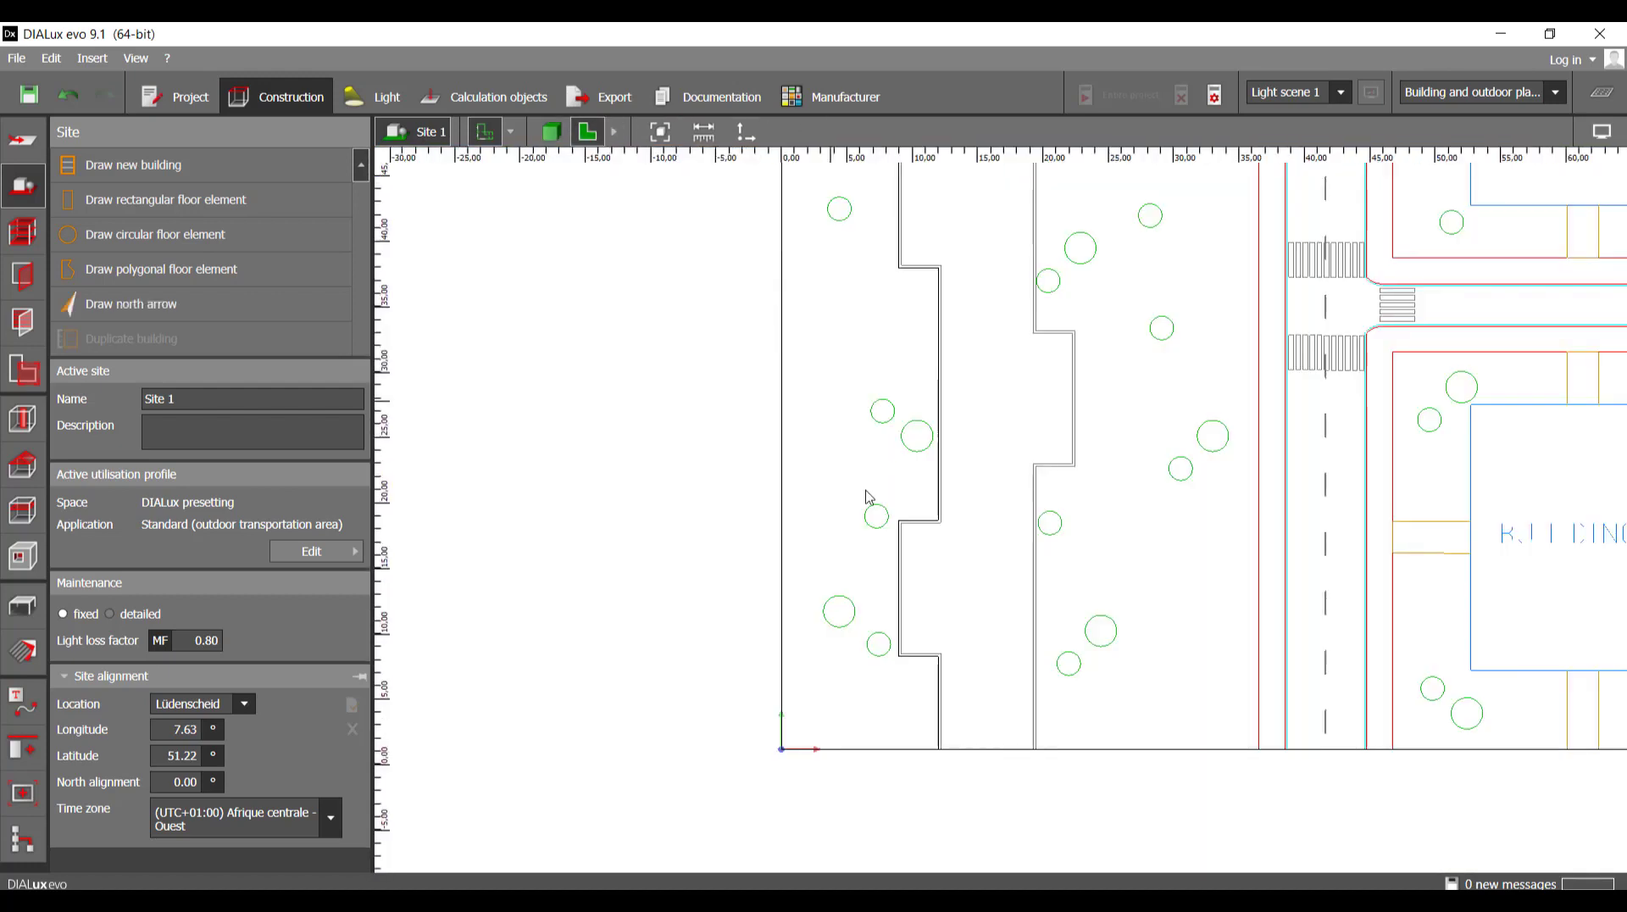
pyautogui.scroll(-3, 826, 475)
pyautogui.scroll(4, 831, 496)
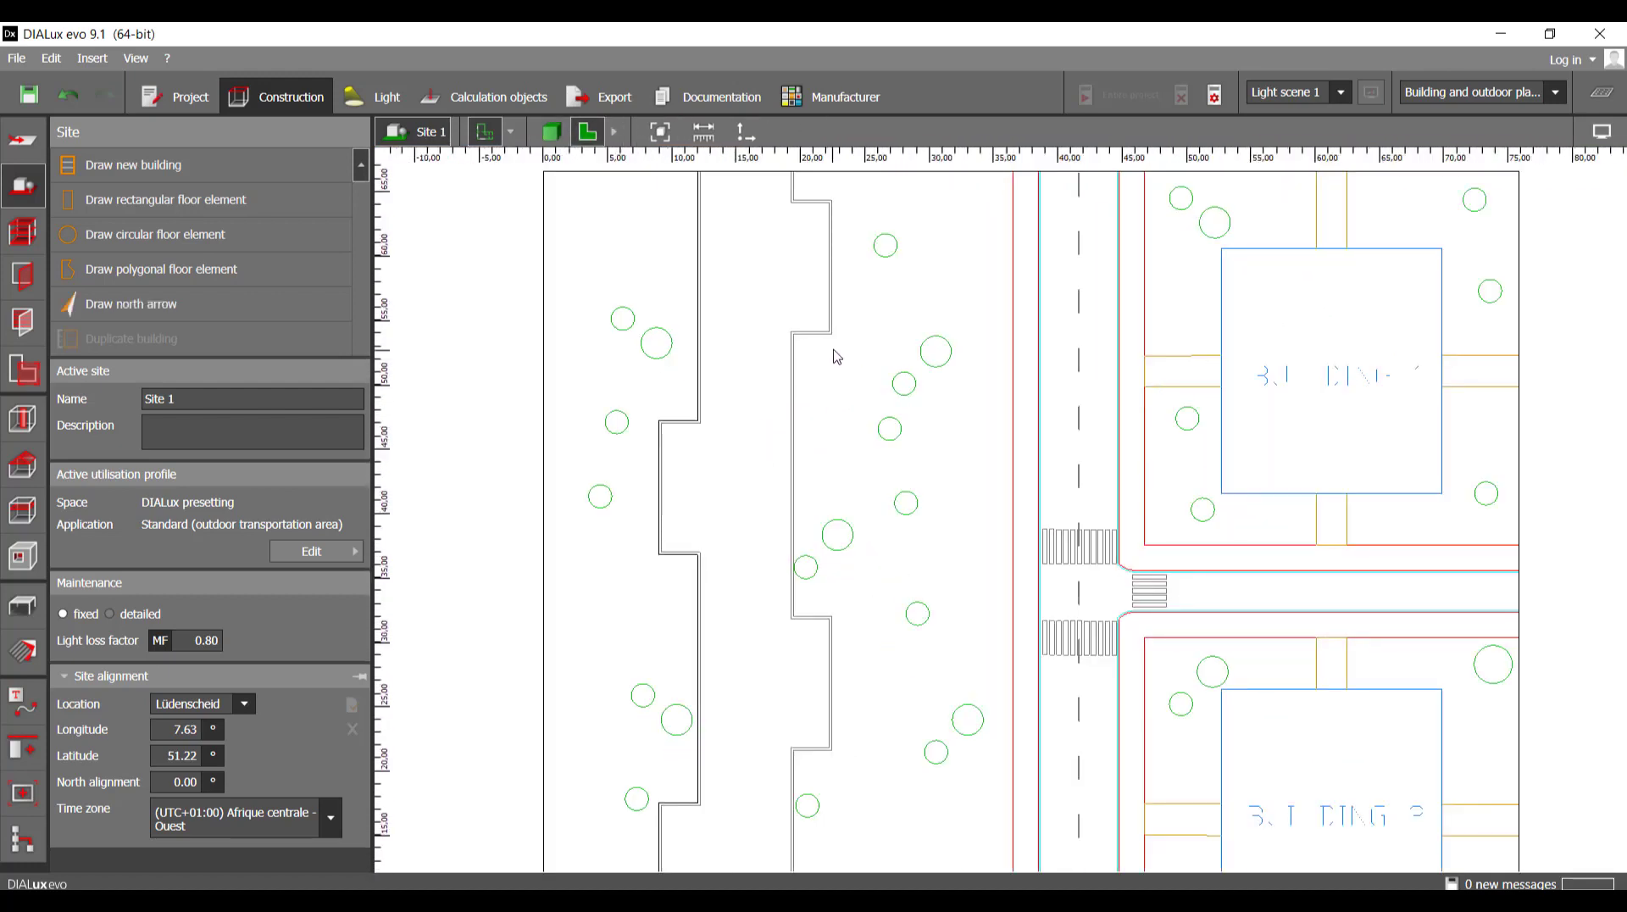
pyautogui.scroll(4, 836, 357)
pyautogui.click(127, 269)
pyautogui.scroll(5, 746, 266)
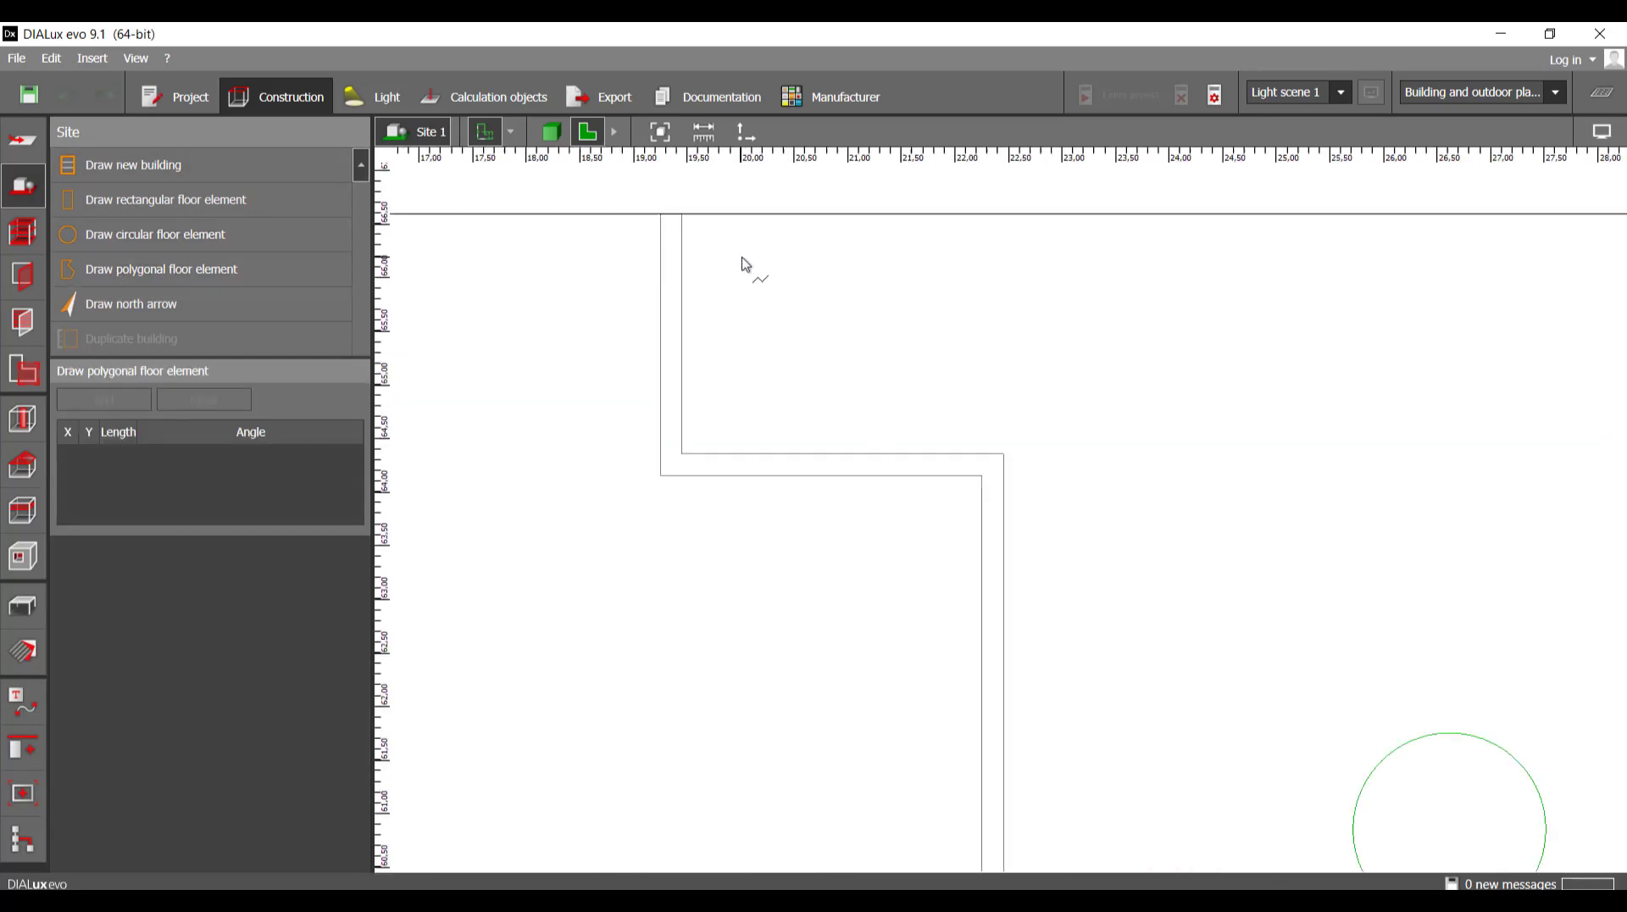
pyautogui.click(682, 215)
pyautogui.click(682, 454)
pyautogui.click(1004, 454)
# - Continue the second lawn polygon 10.4 m down along the upper notch and 3 m back along its lower edge
pyautogui.scroll(-5, 1009, 526)
pyautogui.moveTo(1014, 729); pyautogui.dragTo(1050, 288, button='middle')
pyautogui.scroll(1, 1050, 500)
pyautogui.click(1039, 510)
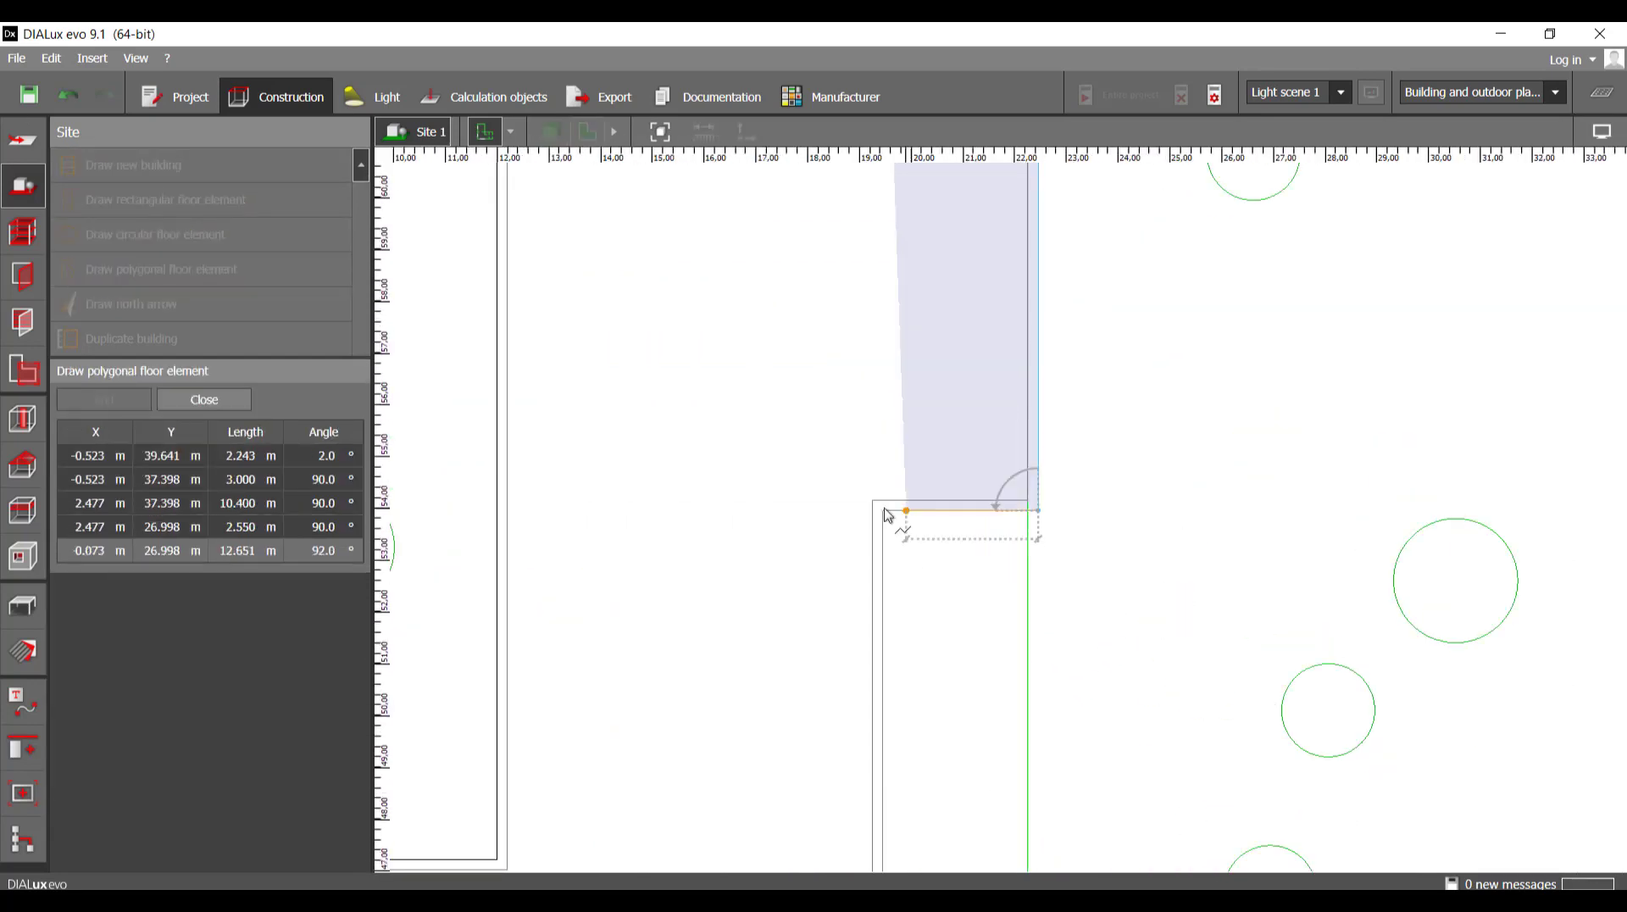
pyautogui.click(883, 510)
# - Extend the second lawn polygon 21.942 m down to the lower notch and 3 m right along the notch's upper edge
pyautogui.scroll(-3, 884, 514)
pyautogui.moveTo(890, 805); pyautogui.dragTo(896, 581, button='middle')
pyautogui.scroll(4, 878, 430)
pyautogui.click(873, 434)
pyautogui.click(1129, 435)
# - Trace the second lawn polygon 10.4 m down the lower notch and 3 m back left, correcting the misplaced corner
pyautogui.scroll(-3, 1122, 556)
pyautogui.moveTo(1124, 763); pyautogui.dragTo(1094, 339, button='middle')
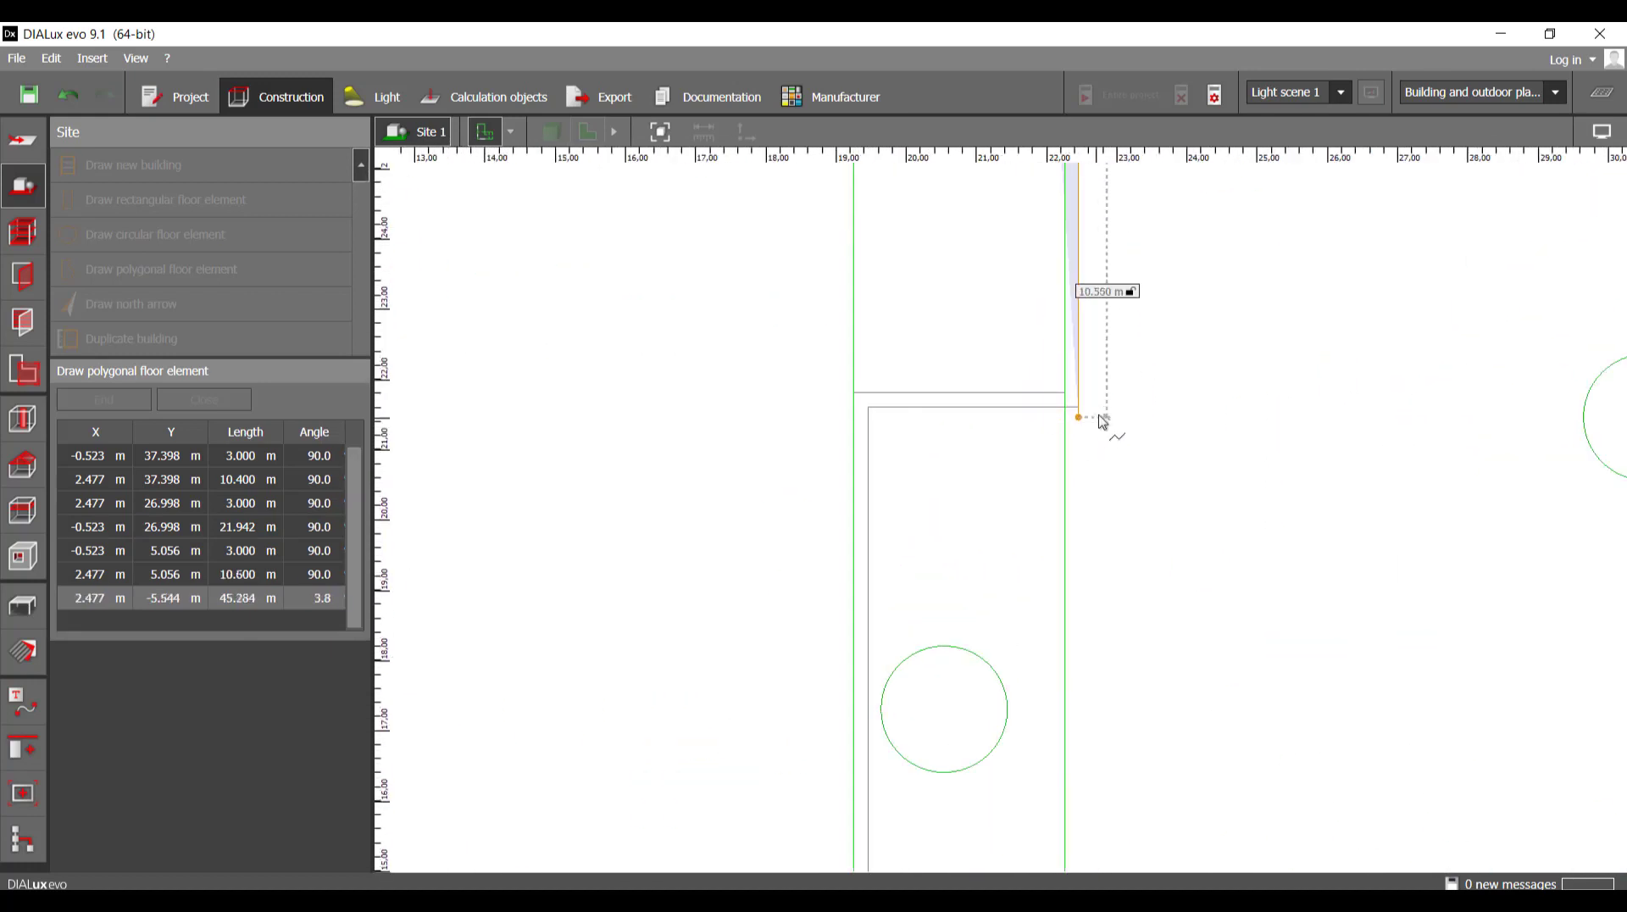
pyautogui.click(1079, 411)
pyautogui.scroll(3, 974, 440)
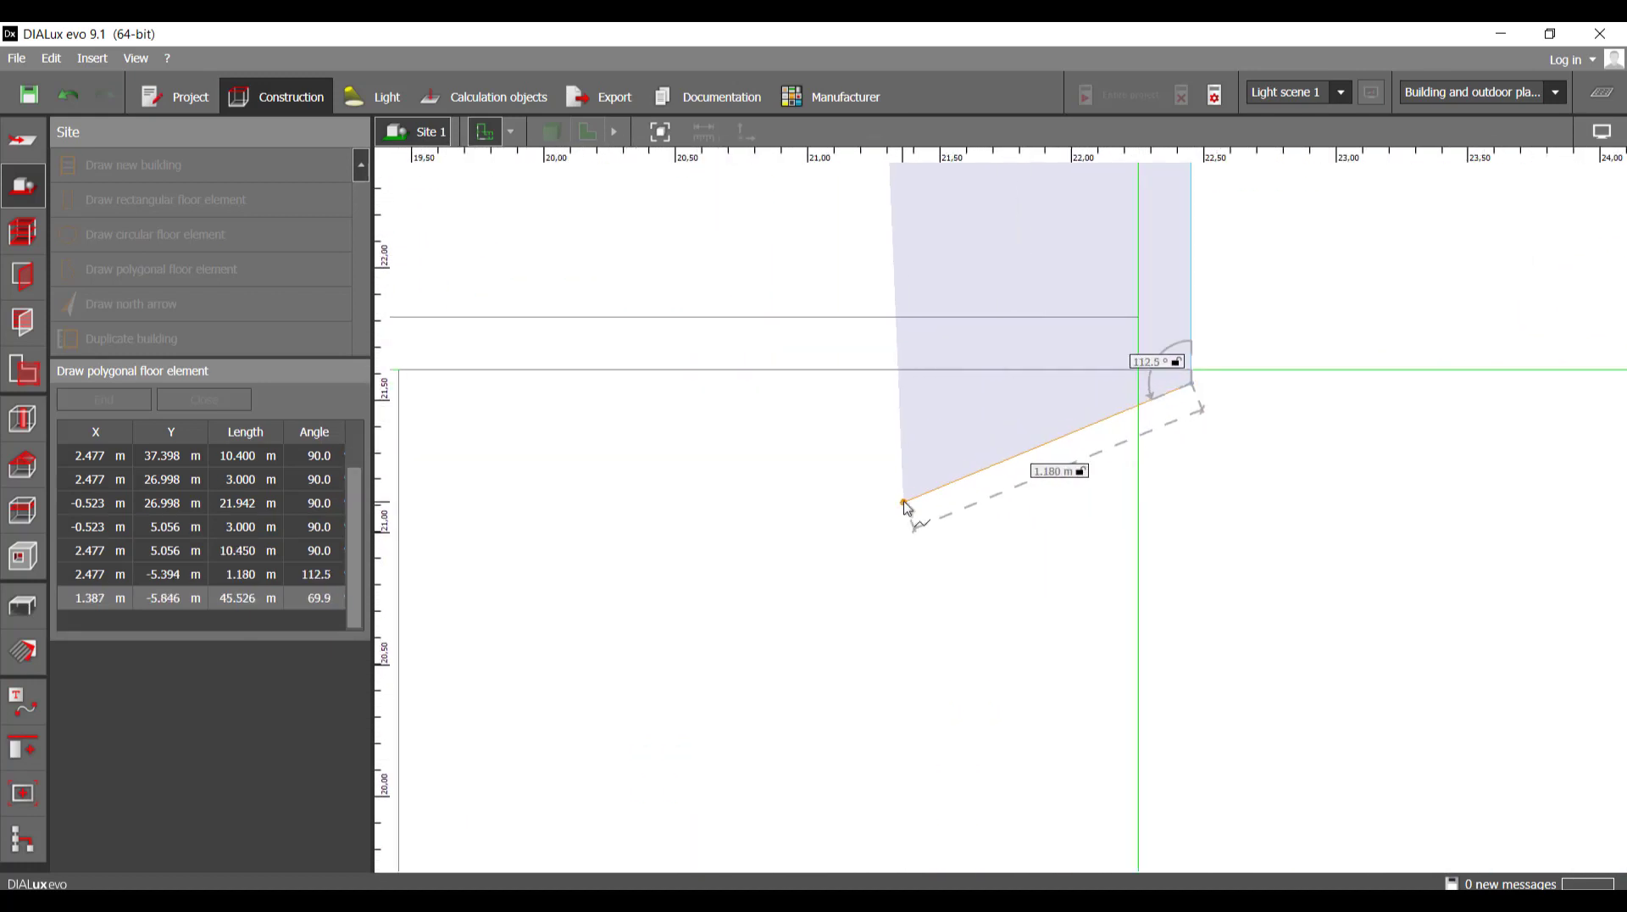
pyautogui.press('BackSpace')
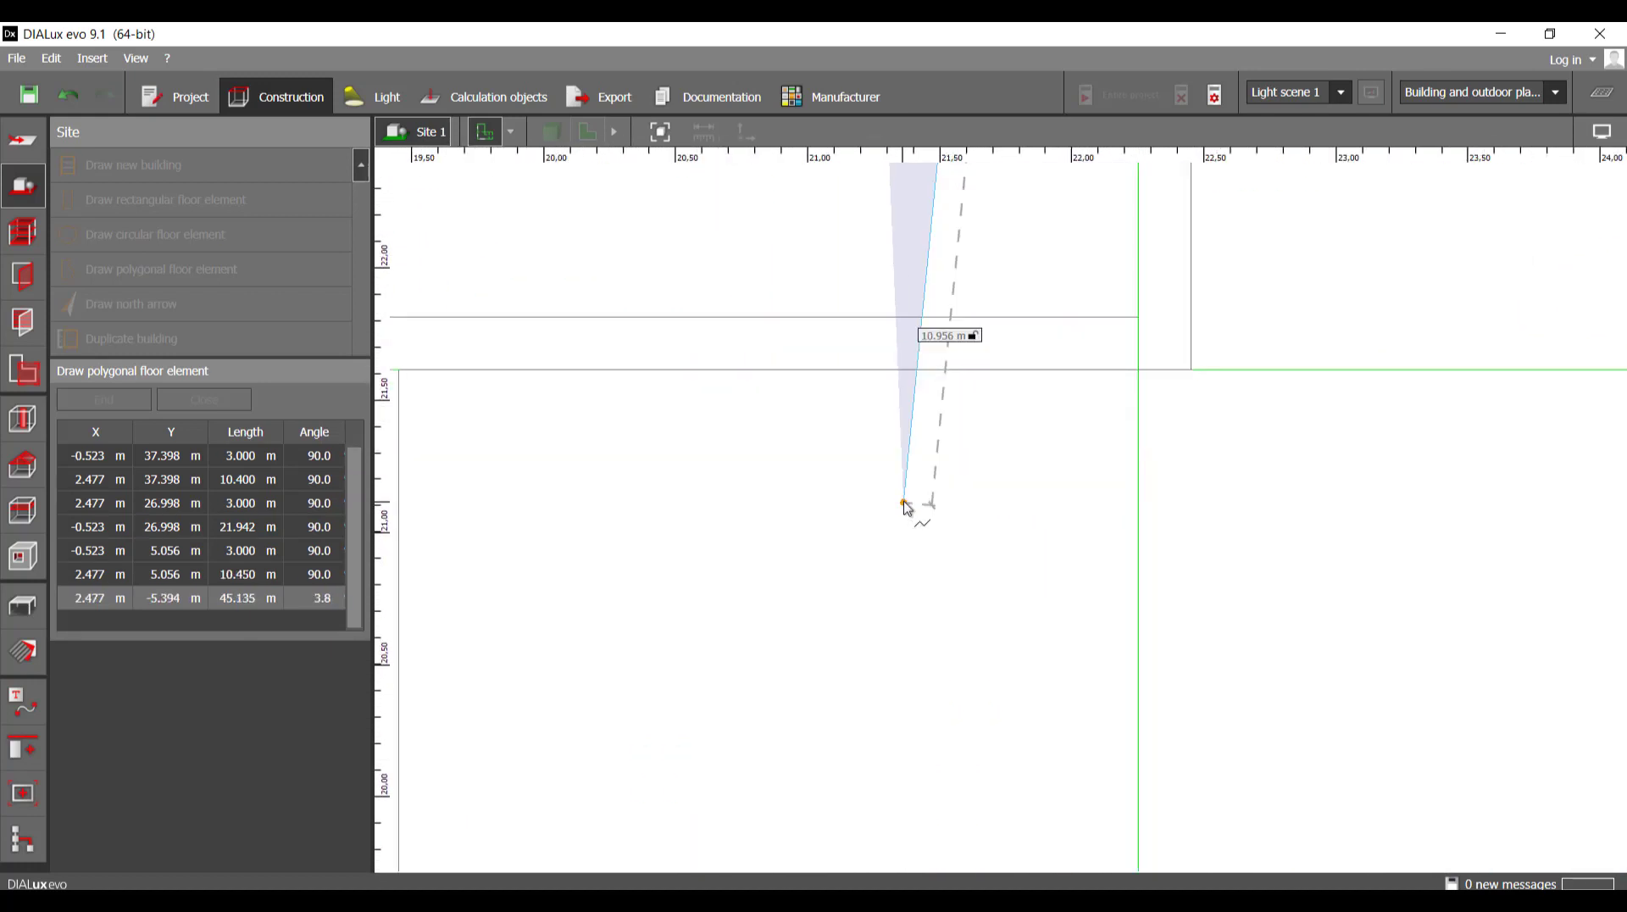
pyautogui.click(1188, 374)
pyautogui.scroll(-4, 1112, 452)
pyautogui.moveTo(778, 456); pyautogui.dragTo(1104, 394, button='middle')
pyautogui.scroll(3, 1080, 377)
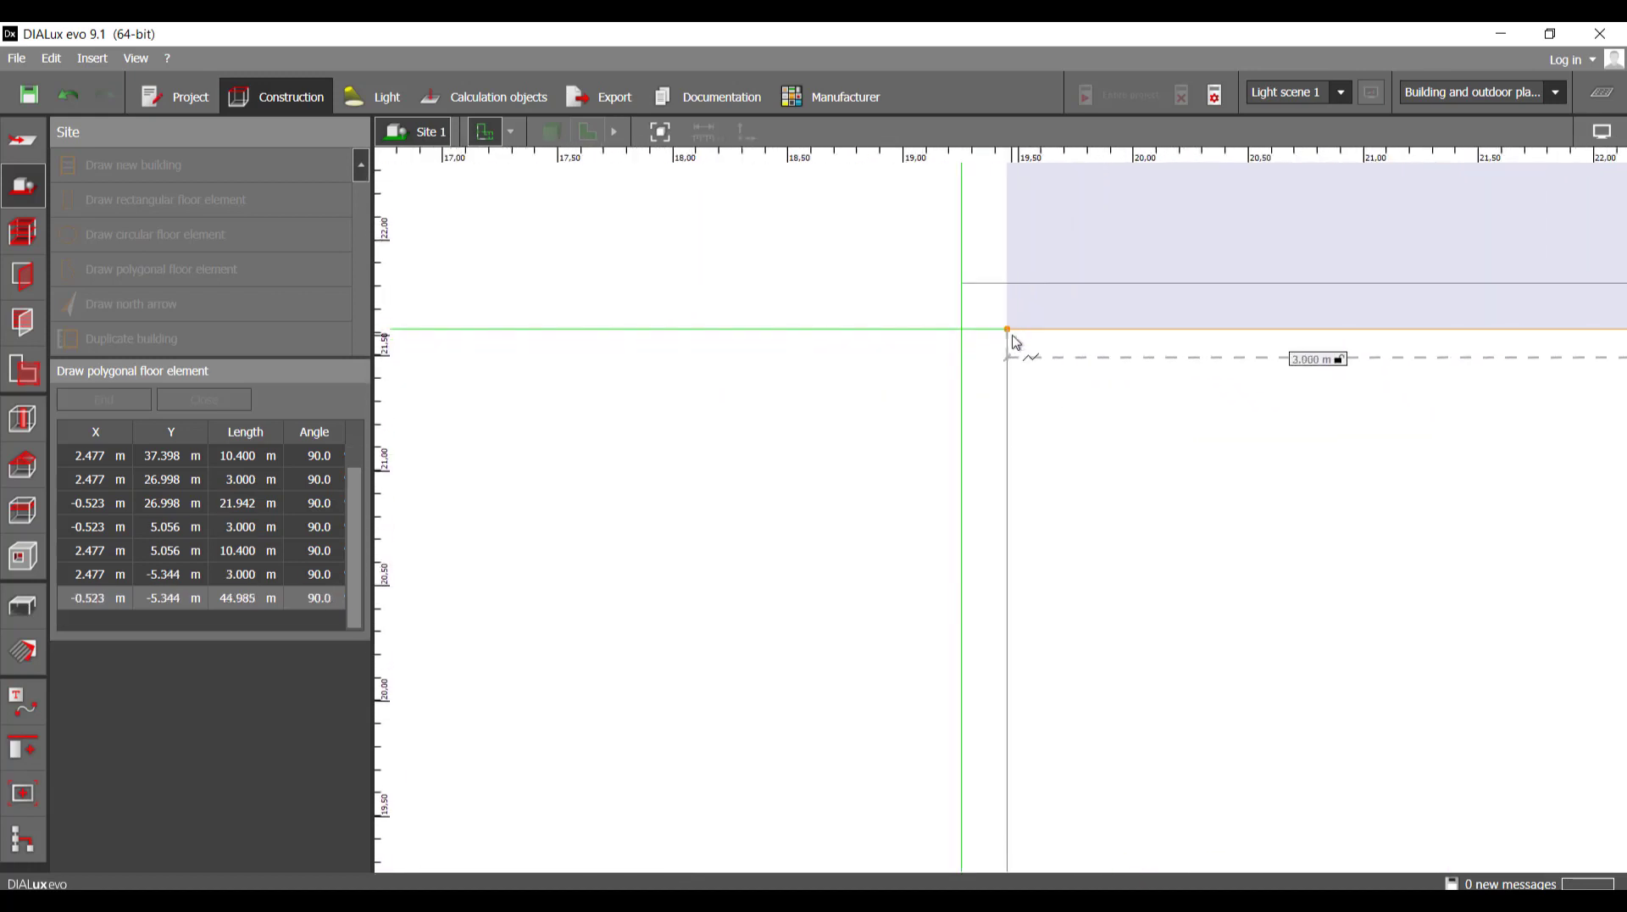
pyautogui.click(1016, 342)
# - Continue the second lawn polygon 21.619 m down to the site's lower edge and 17.088 m along it to the pavement line
pyautogui.scroll(-10, 950, 348)
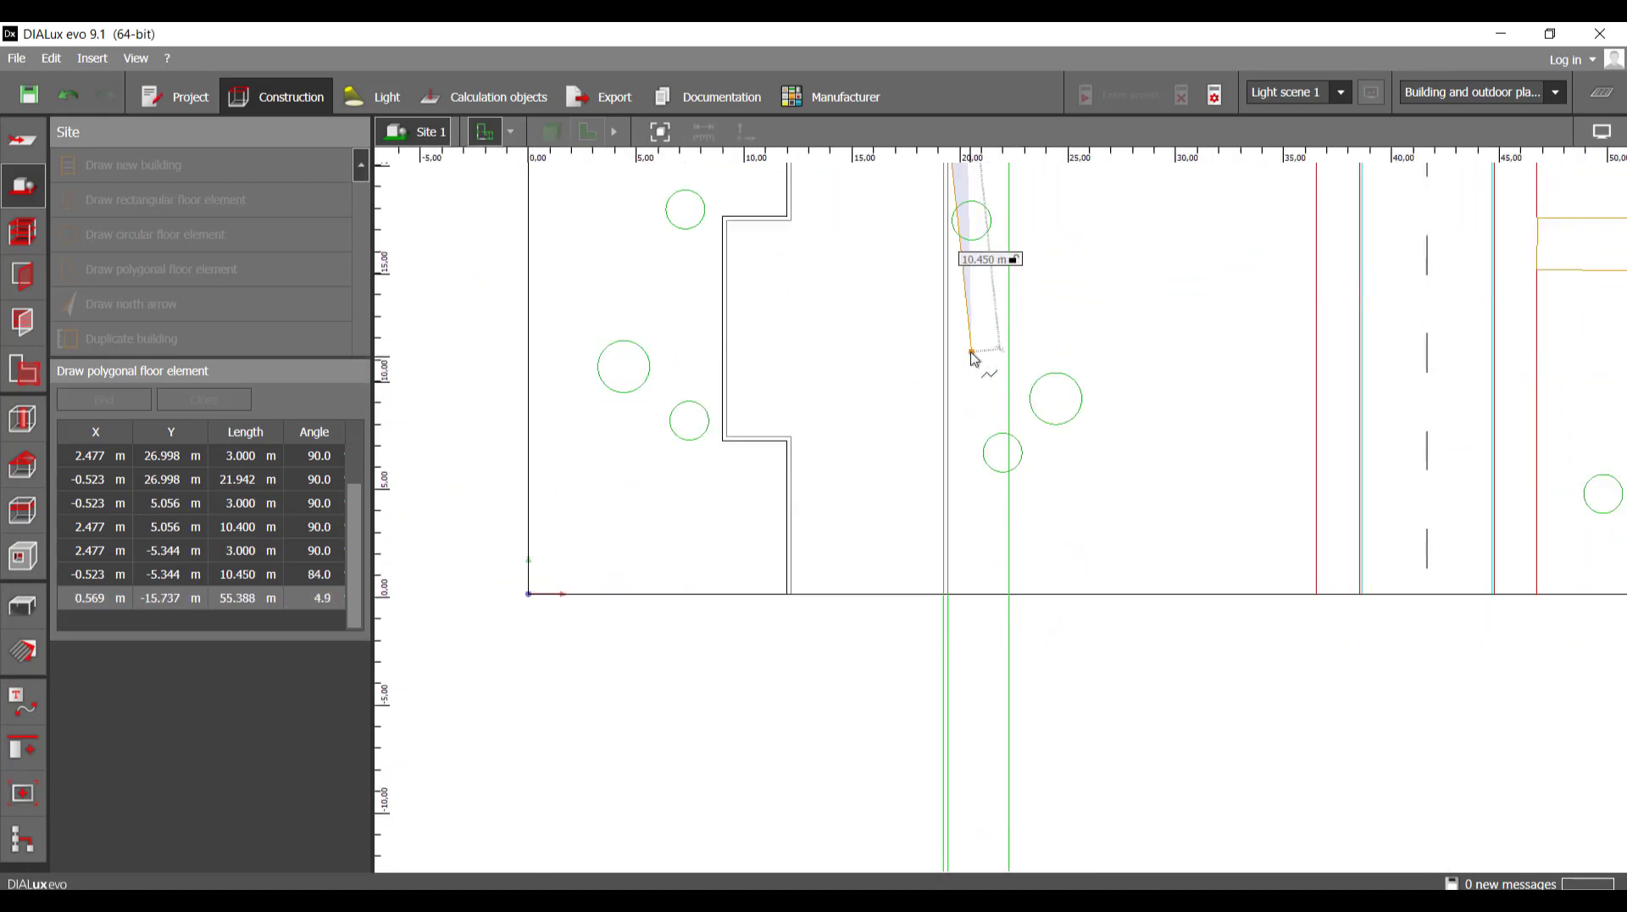
pyautogui.scroll(1, 958, 474)
pyautogui.scroll(3, 933, 600)
pyautogui.click(933, 591)
pyautogui.scroll(-2, 1102, 604)
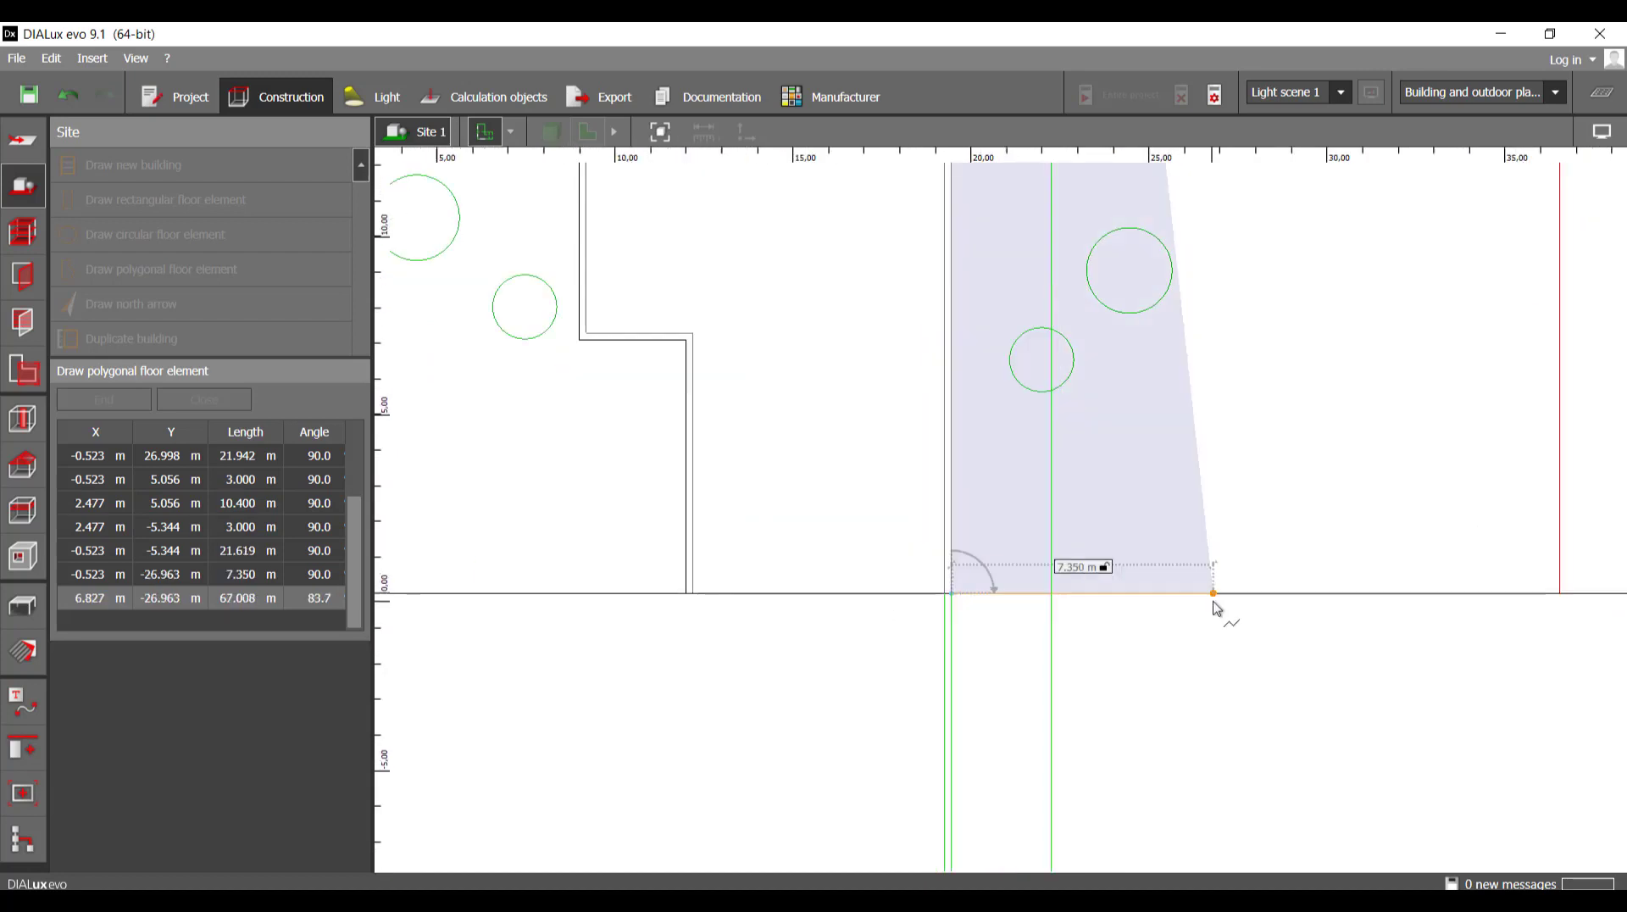
pyautogui.click(1211, 616)
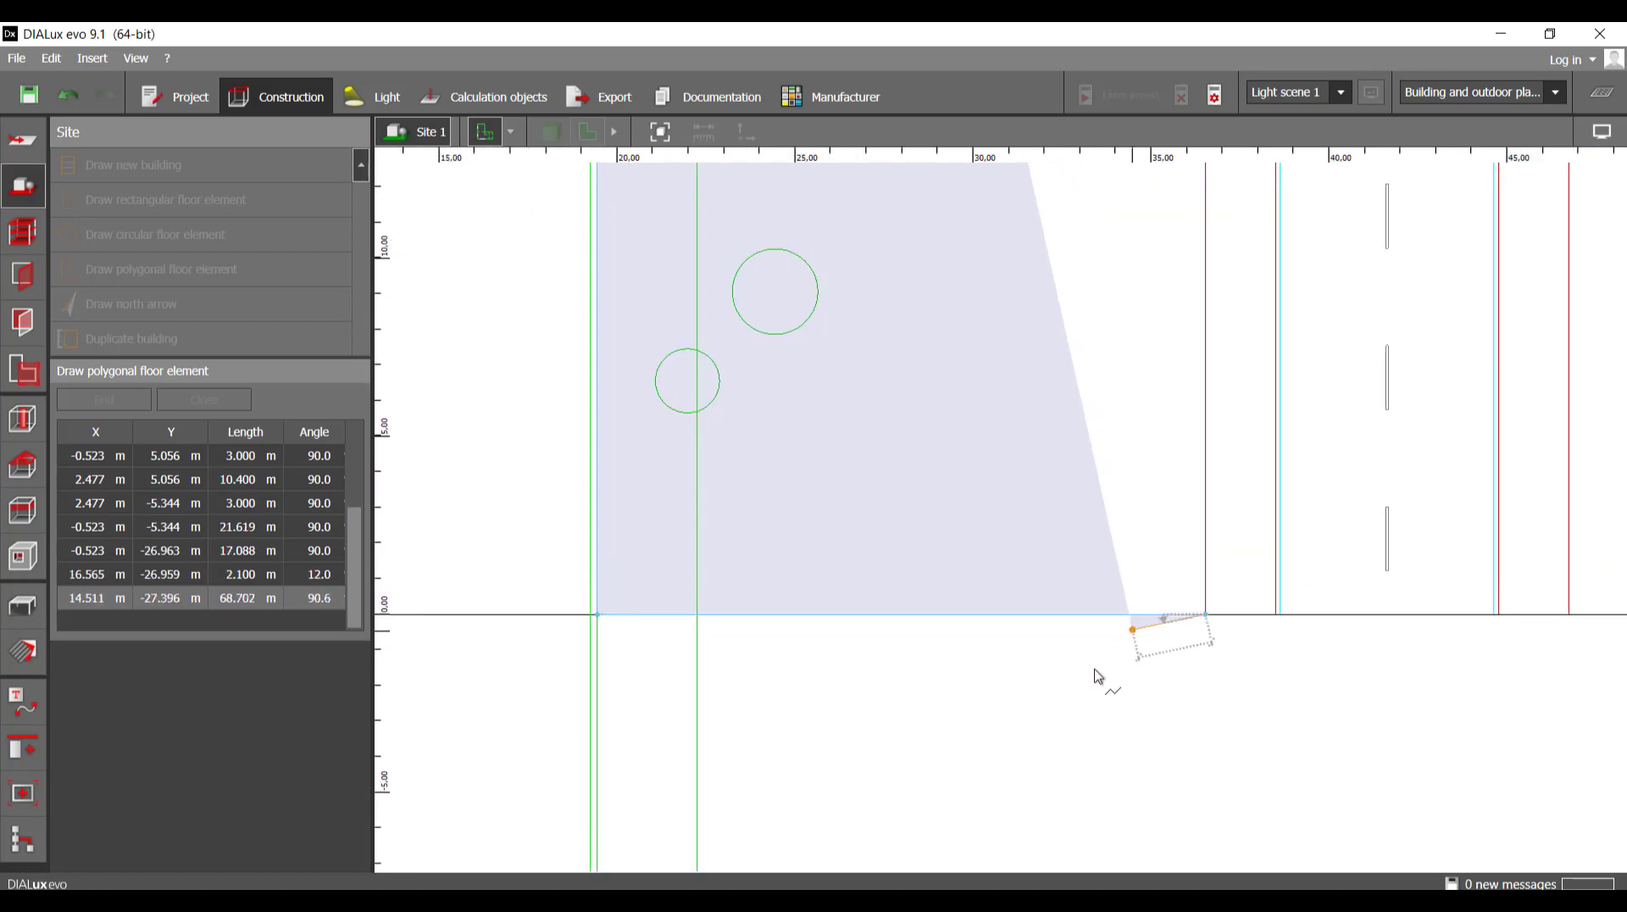
# - Run the second lawn polygon 66.6 m up to the site's upper edge, close it, and set its vertical position to 0 m
pyautogui.scroll(-8, 1096, 676)
pyautogui.scroll(2, 1060, 543)
pyautogui.scroll(3, 1079, 373)
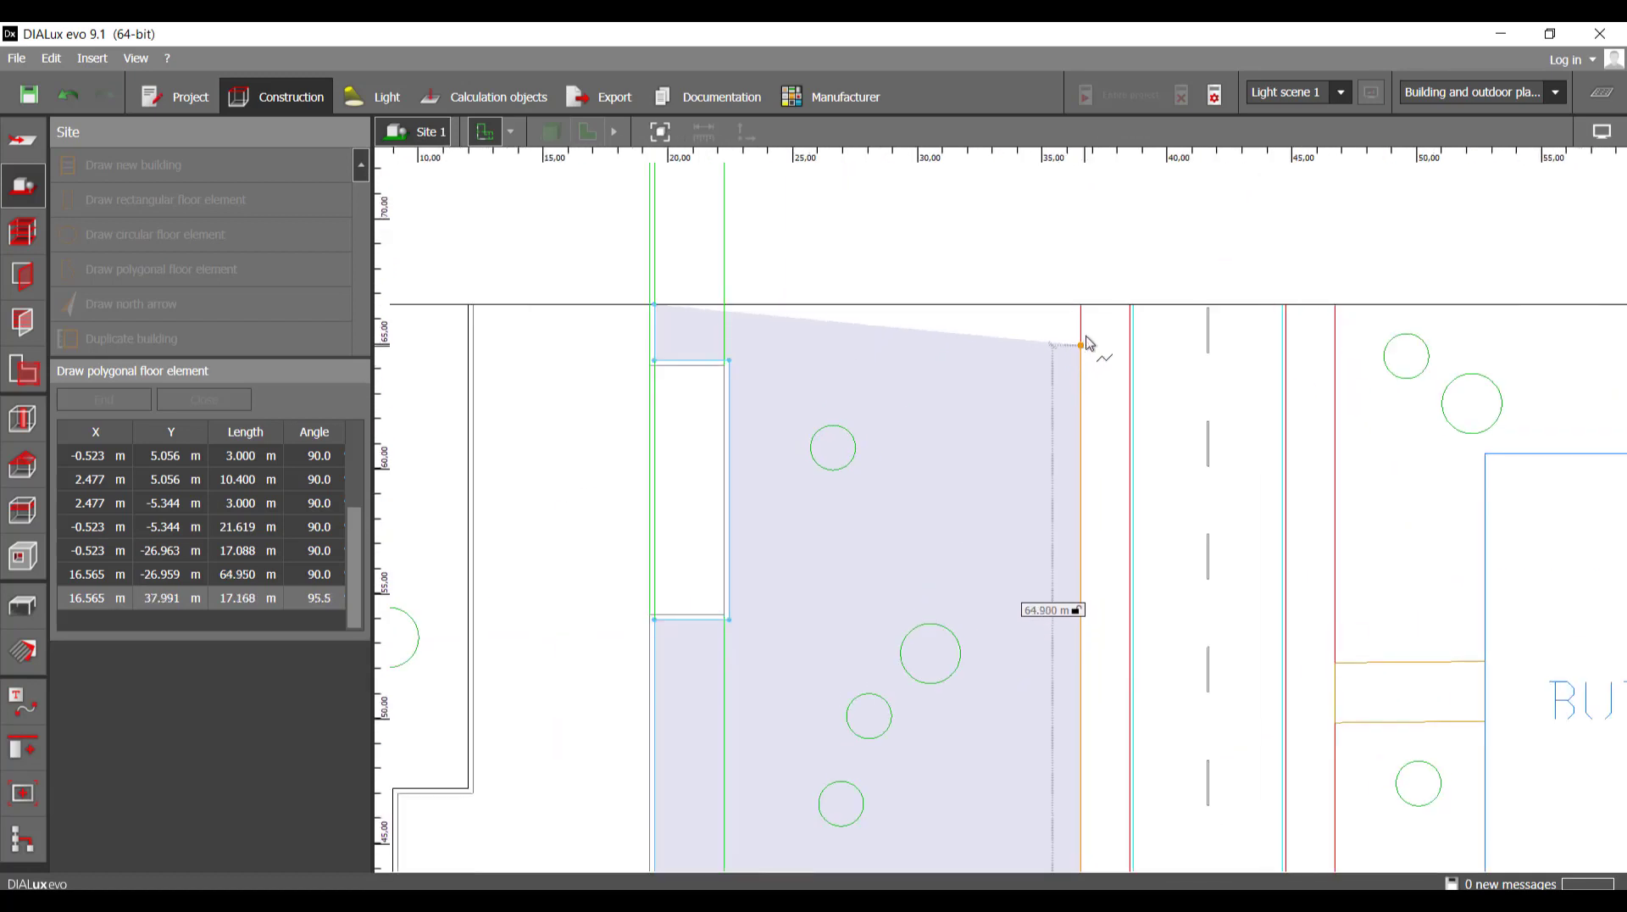
pyautogui.scroll(-2, 1034, 333)
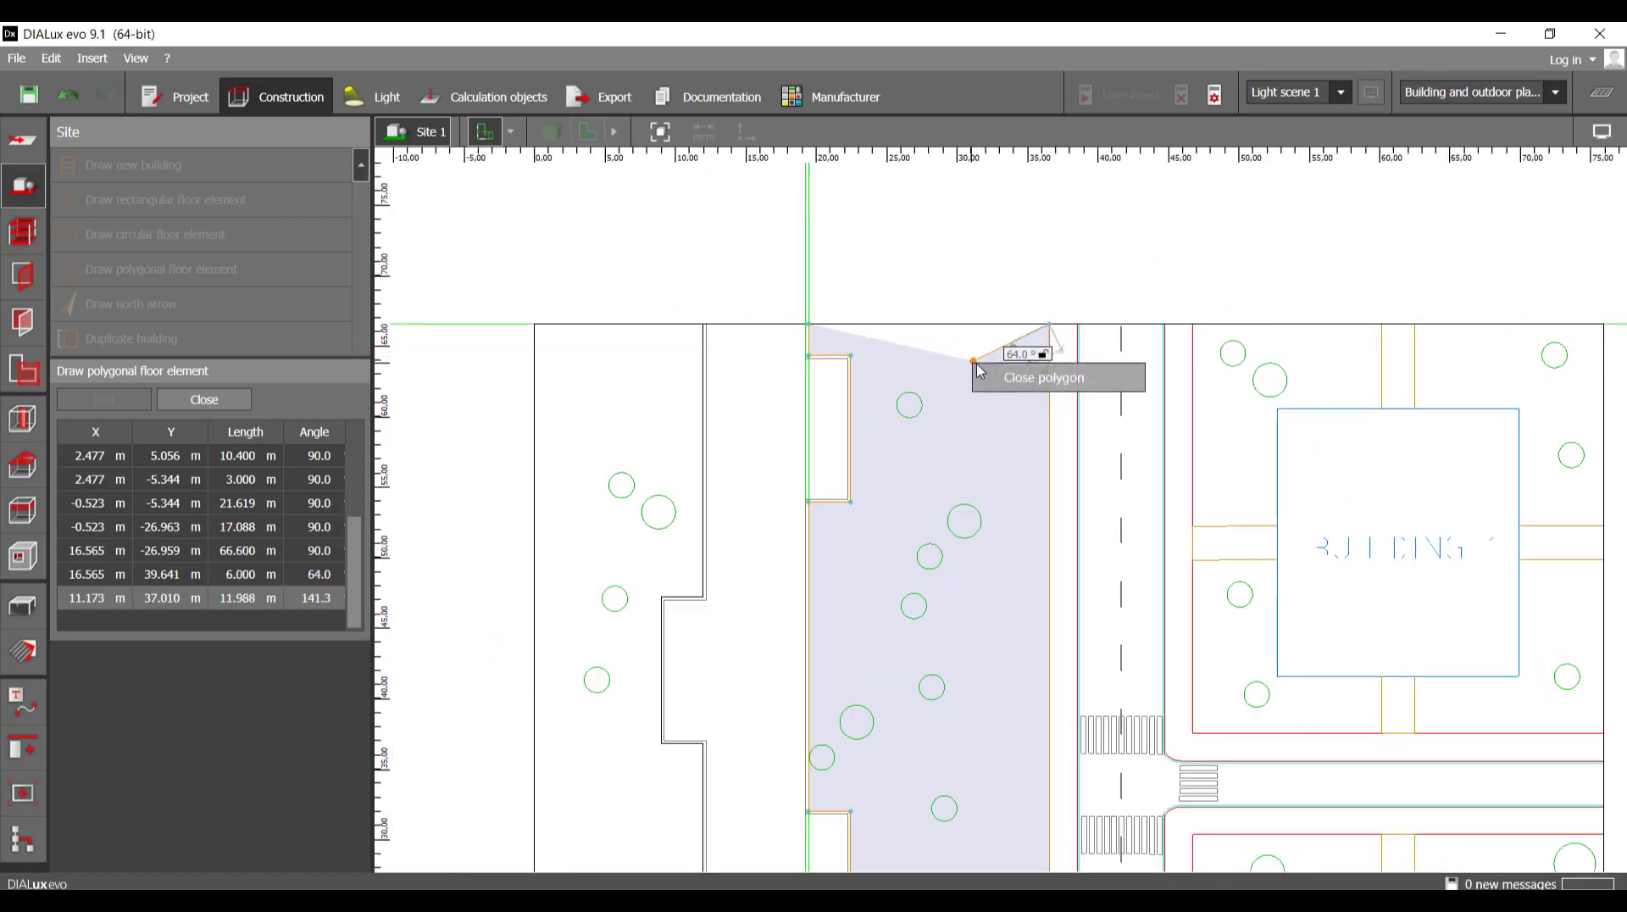
pyautogui.click(1102, 381)
pyautogui.scroll(-3, 781, 472)
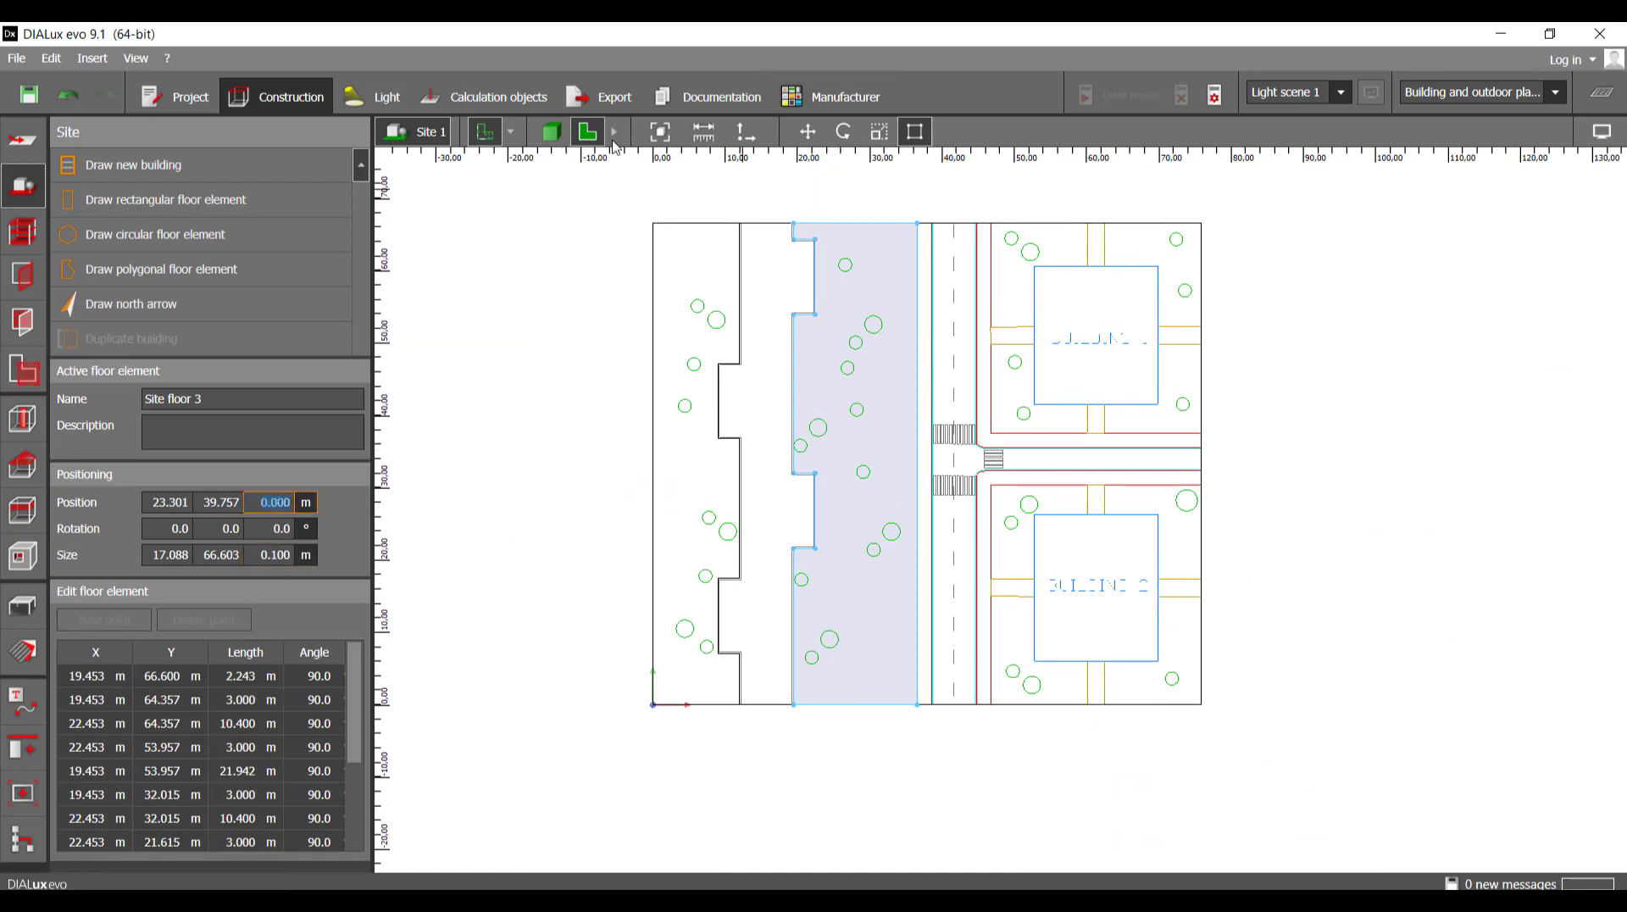
# - Examine both raised lawns and the recessed path between them in the 3D view
pyautogui.click(550, 132)
pyautogui.moveTo(774, 497); pyautogui.dragTo(1067, 297)
pyautogui.click(1075, 296)
pyautogui.scroll(-5, 1058, 339)
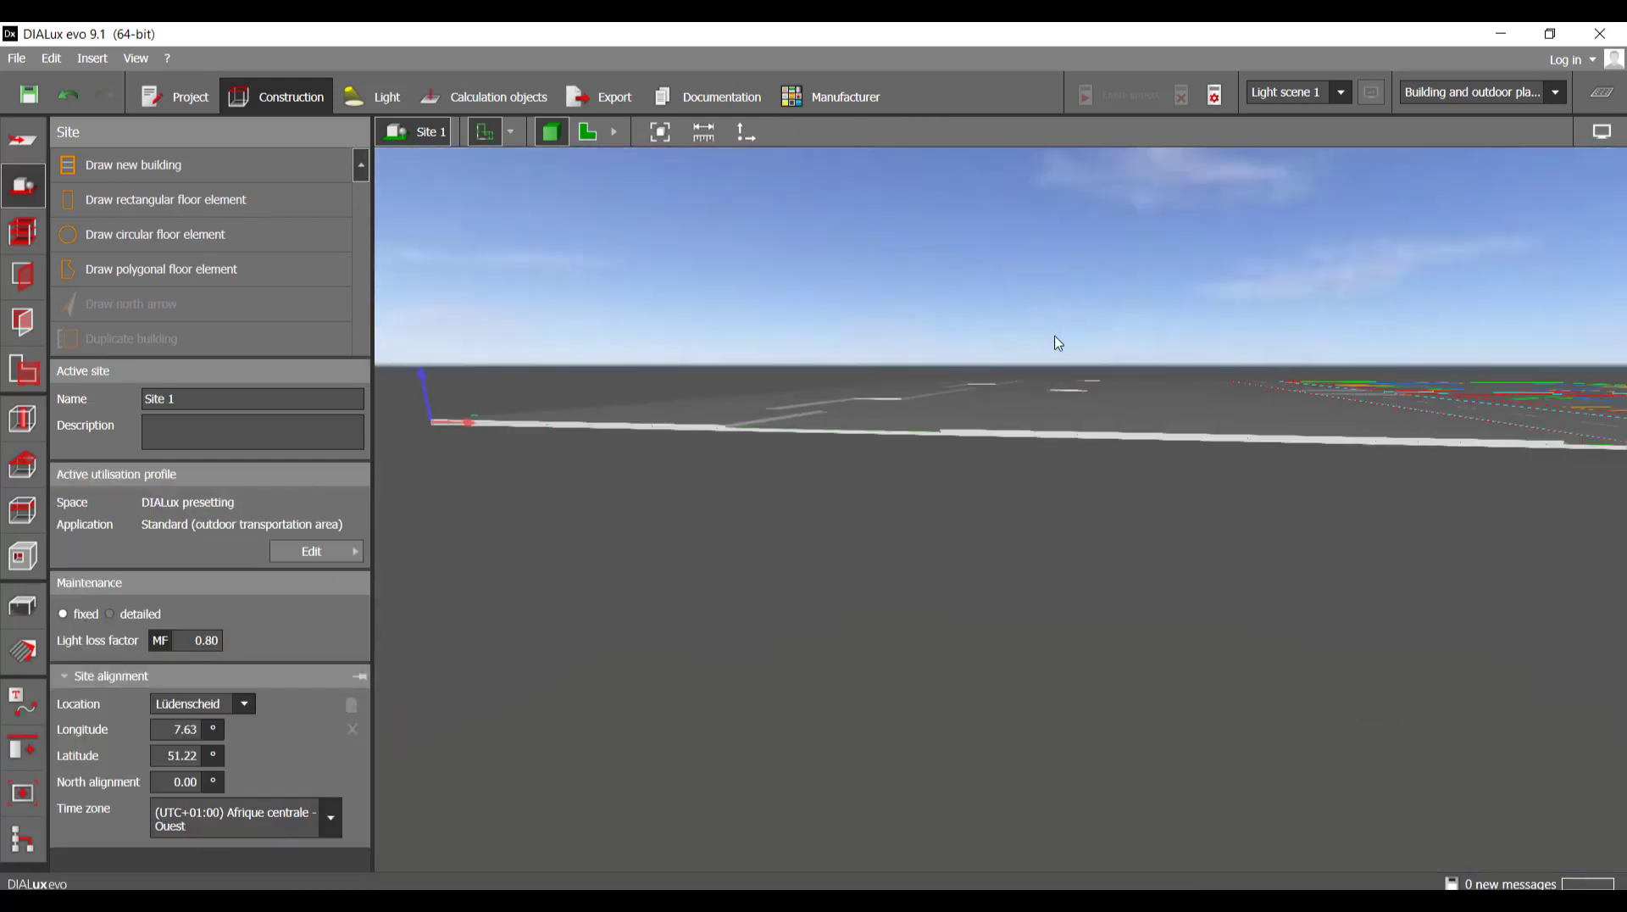
pyautogui.scroll(5, 1105, 416)
pyautogui.moveTo(988, 517); pyautogui.dragTo(866, 428, button='middle')
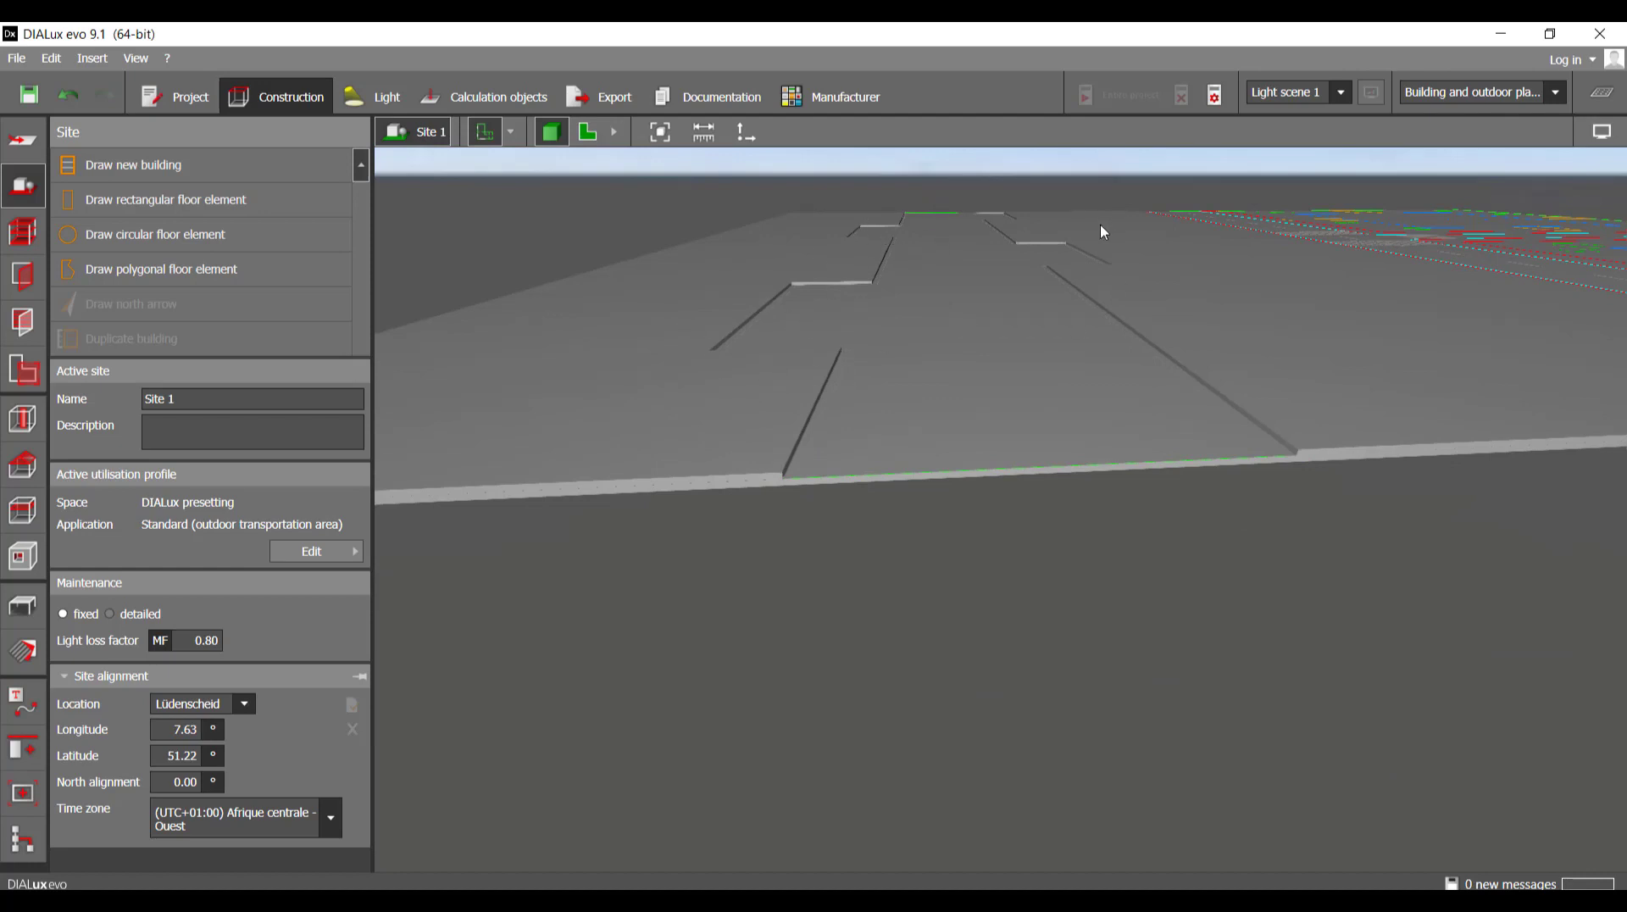
pyautogui.moveTo(1100, 226); pyautogui.dragTo(1116, 317, button='middle')
# - In the plan view, start a polygonal floor element at the path's lower-left corner and trace 7.31 m up to the first notch
pyautogui.click(587, 131)
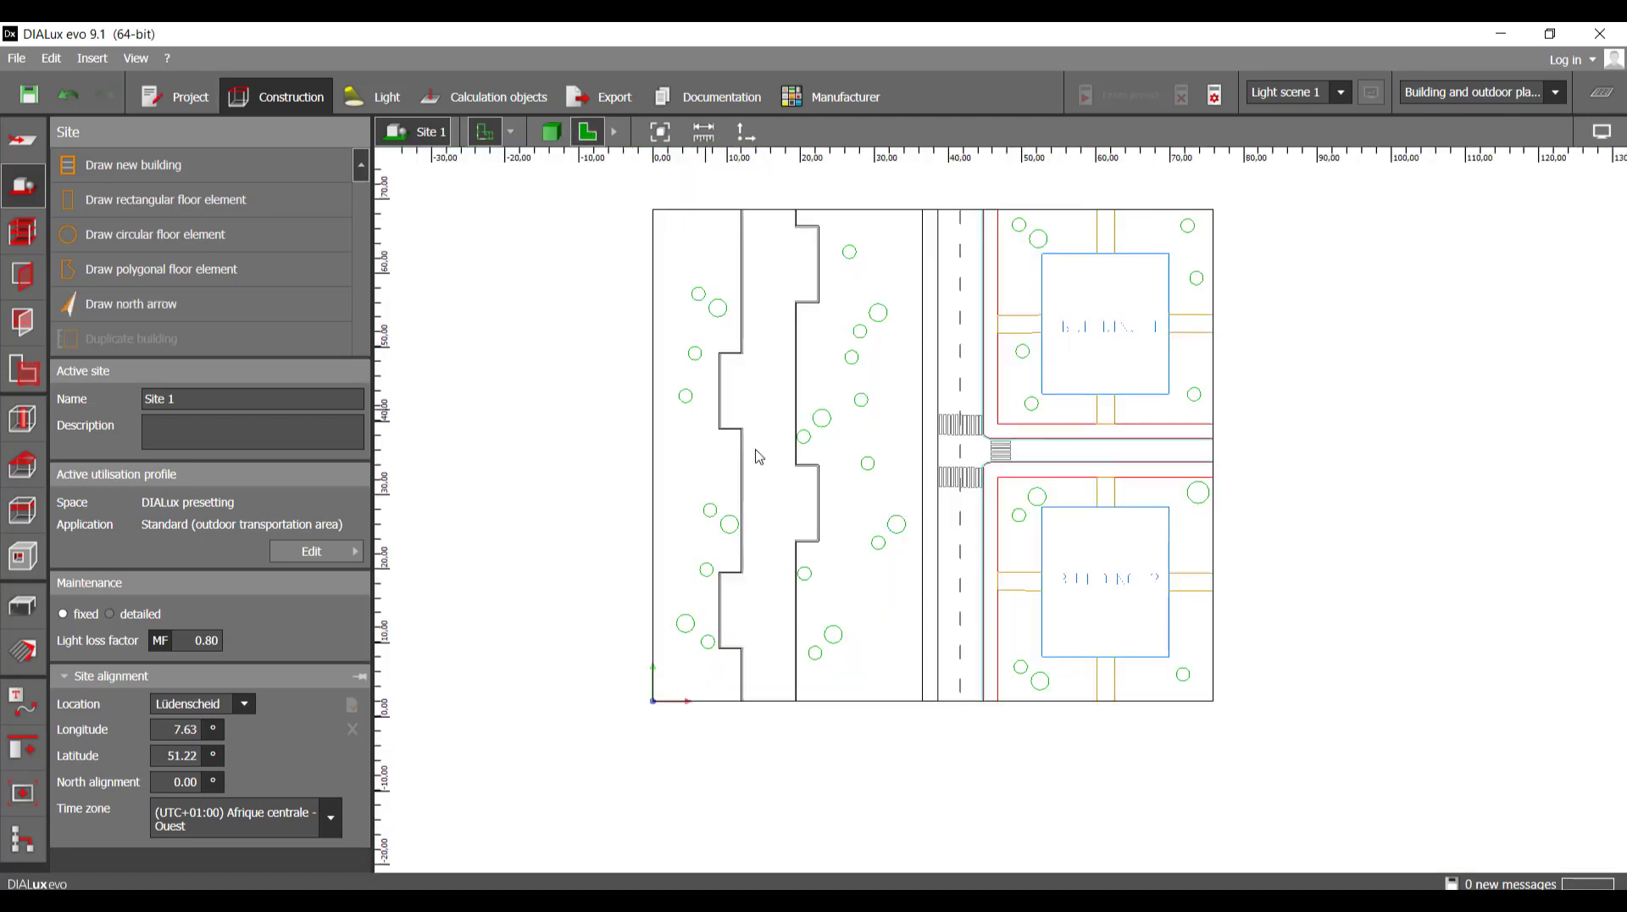
pyautogui.scroll(-2, 755, 453)
pyautogui.click(236, 270)
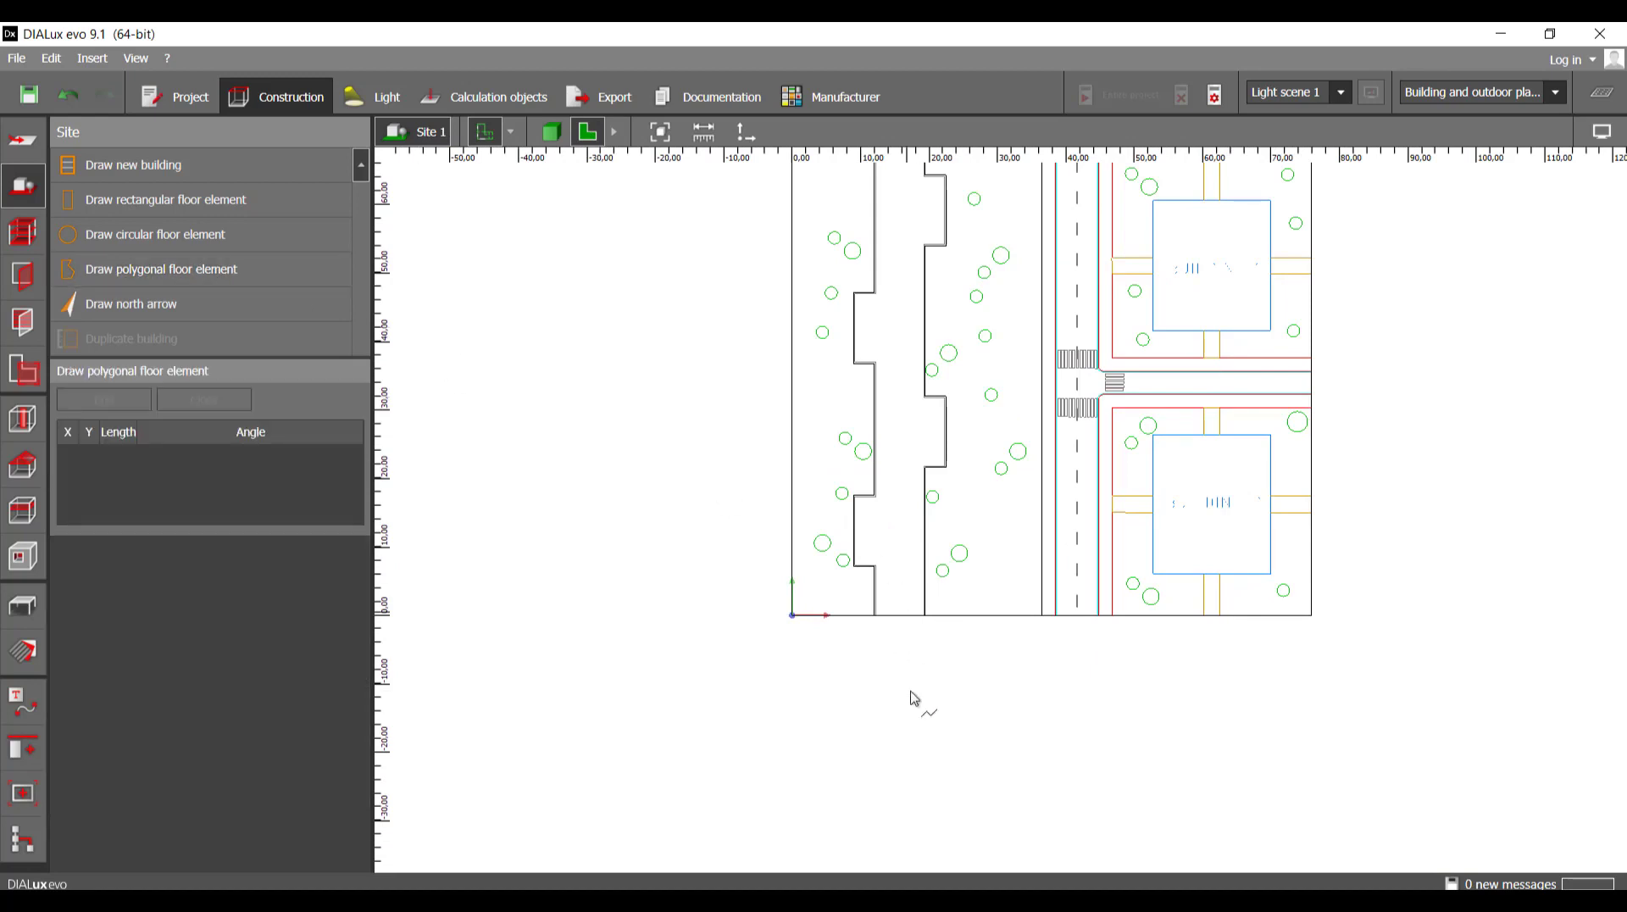
pyautogui.scroll(8, 828, 588)
pyautogui.scroll(2, 895, 687)
pyautogui.click(892, 687)
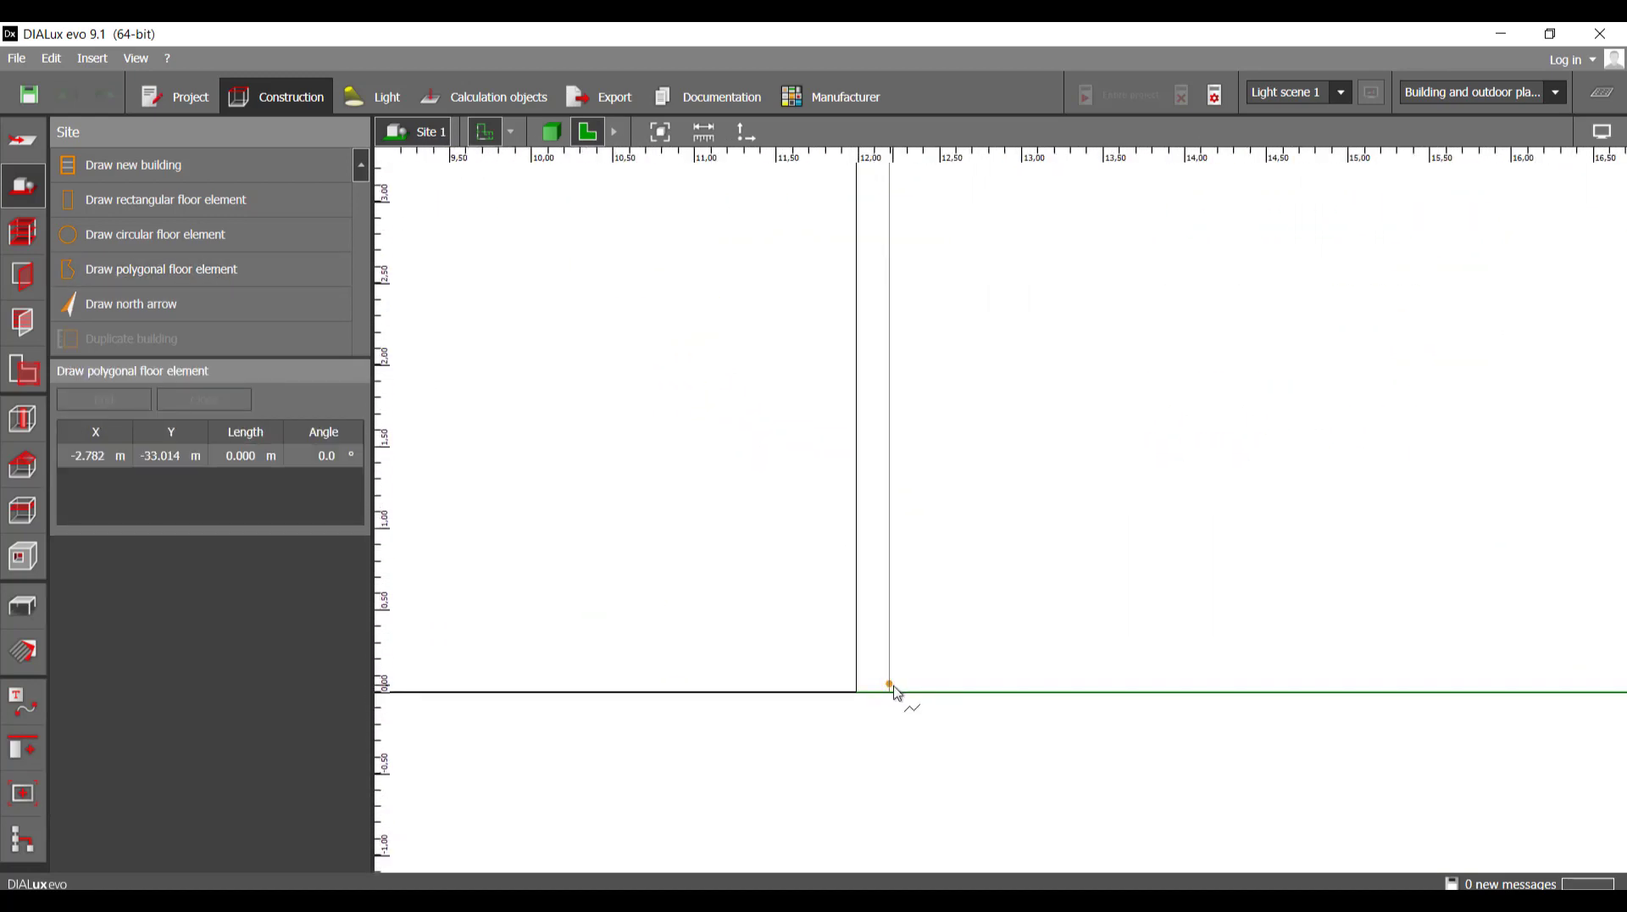
pyautogui.click(893, 688)
pyautogui.scroll(-6, 892, 665)
pyautogui.moveTo(899, 298); pyautogui.dragTo(947, 514, button='middle')
pyautogui.scroll(5, 945, 511)
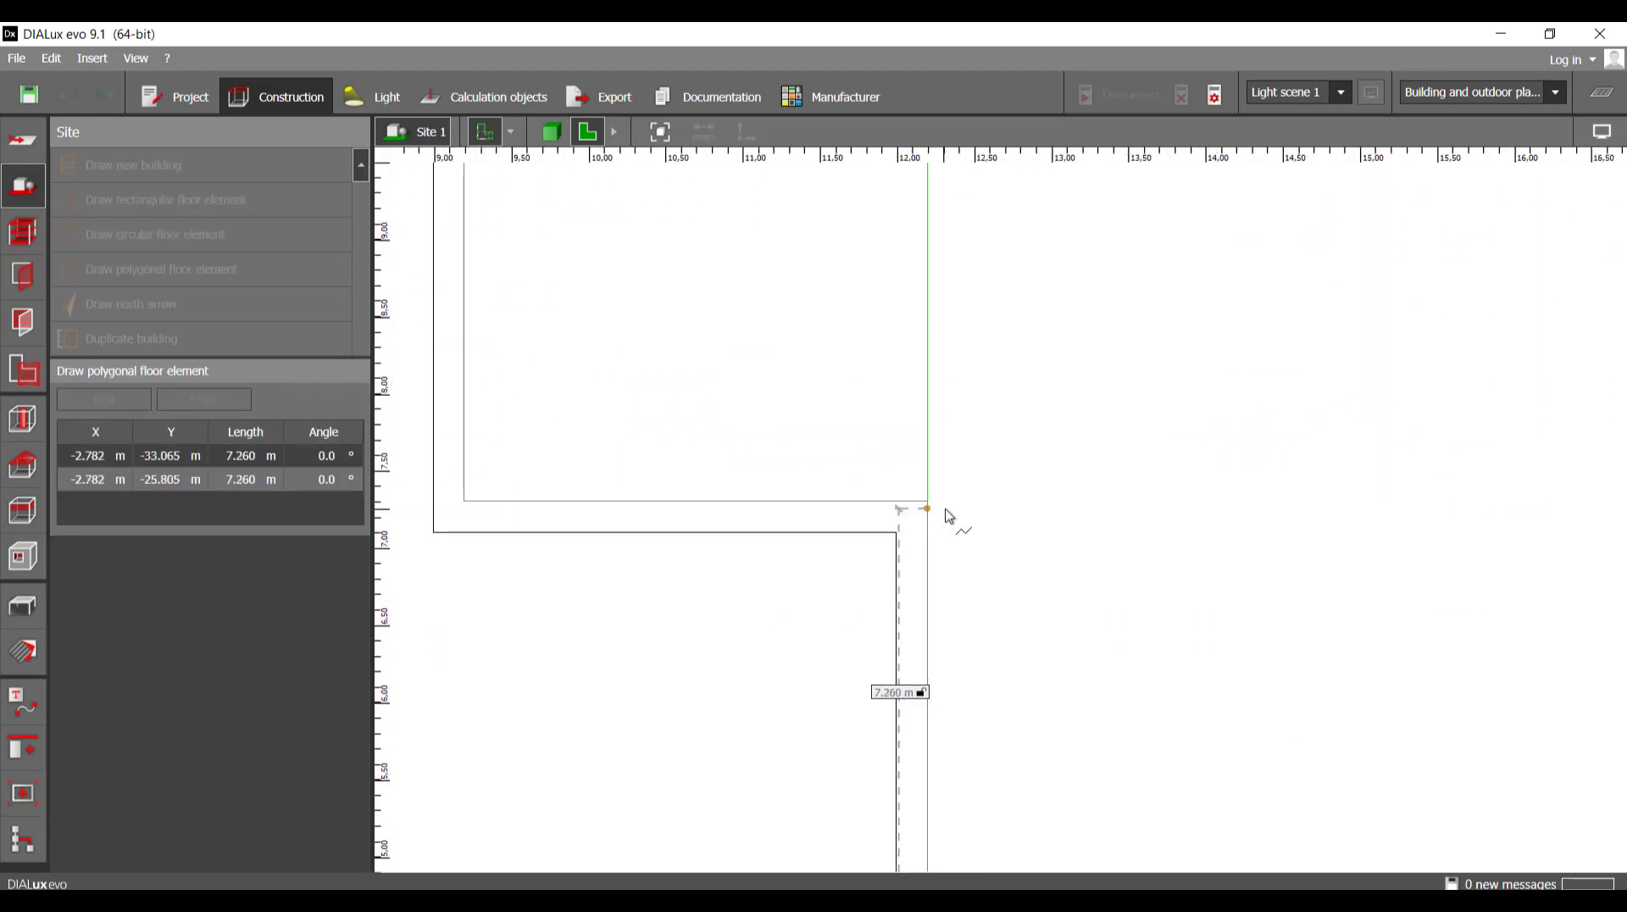
pyautogui.click(939, 507)
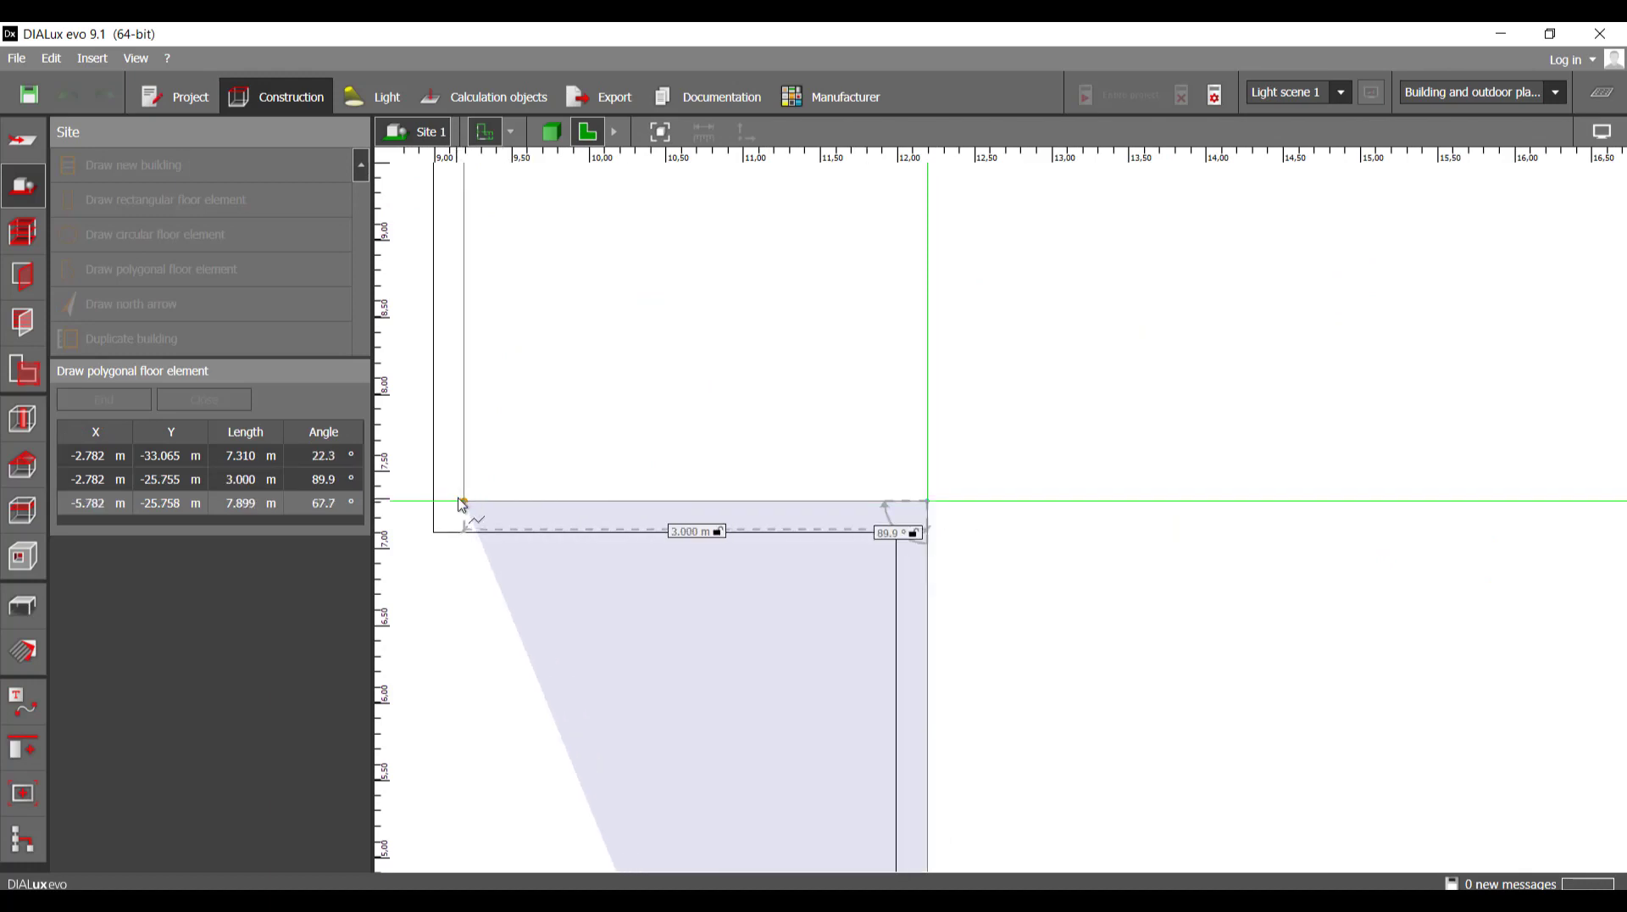
# - Trace the strip's outline around the lower notch: 3 m left, 10 m up and 3 m back right
pyautogui.click(463, 501)
pyautogui.scroll(-3, 508, 551)
pyautogui.scroll(-3, 672, 399)
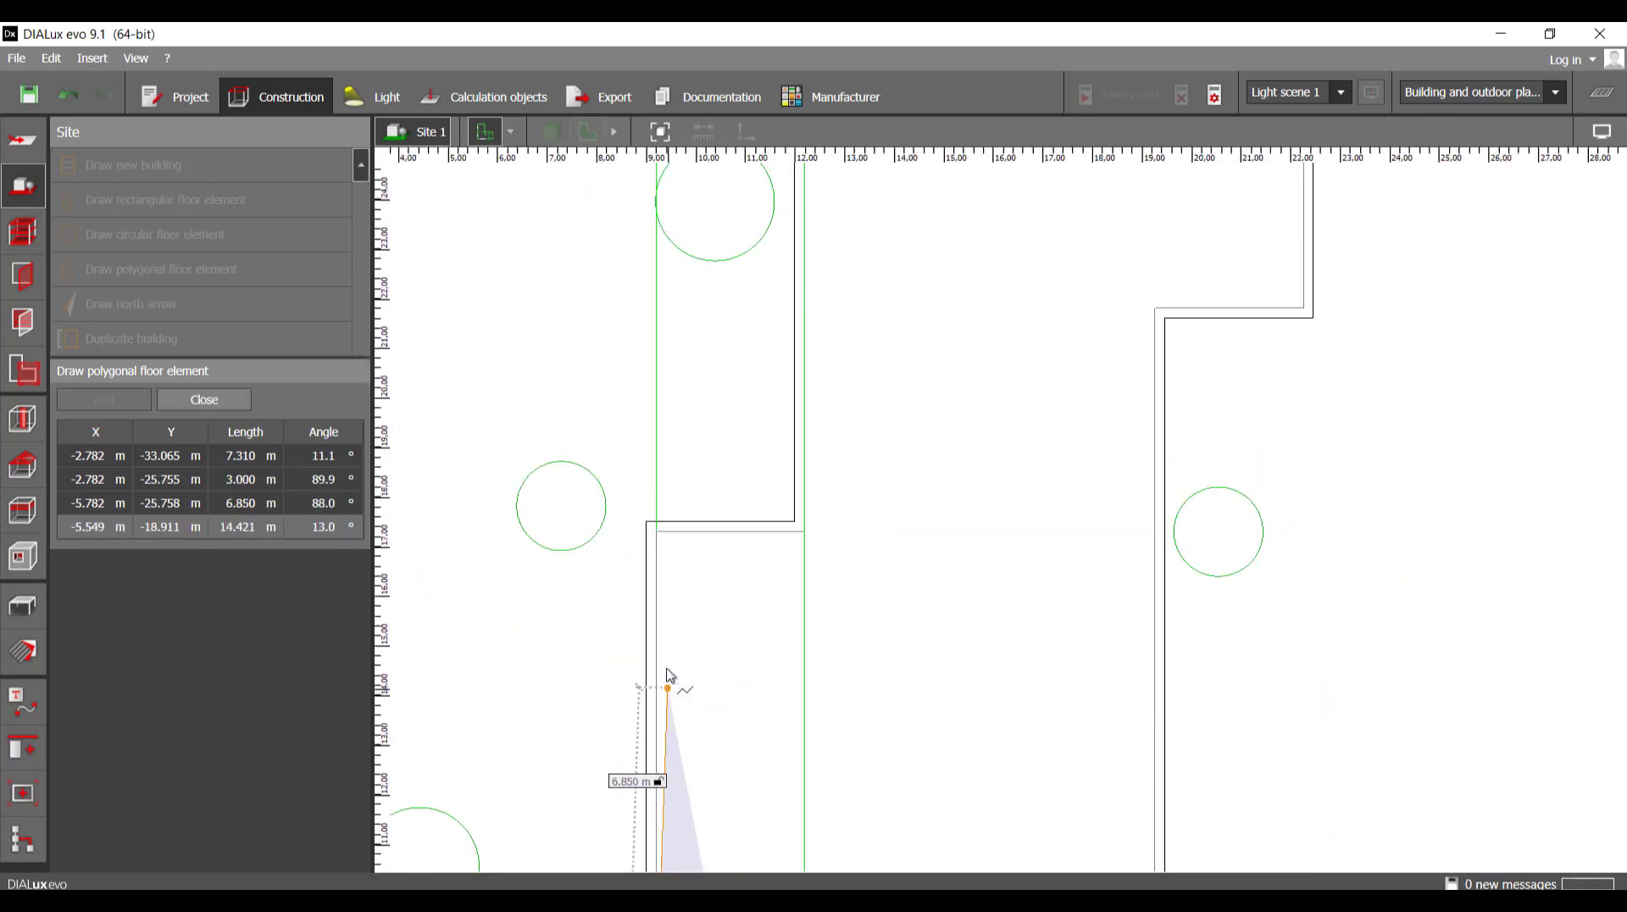
pyautogui.scroll(5, 658, 509)
pyautogui.click(657, 478)
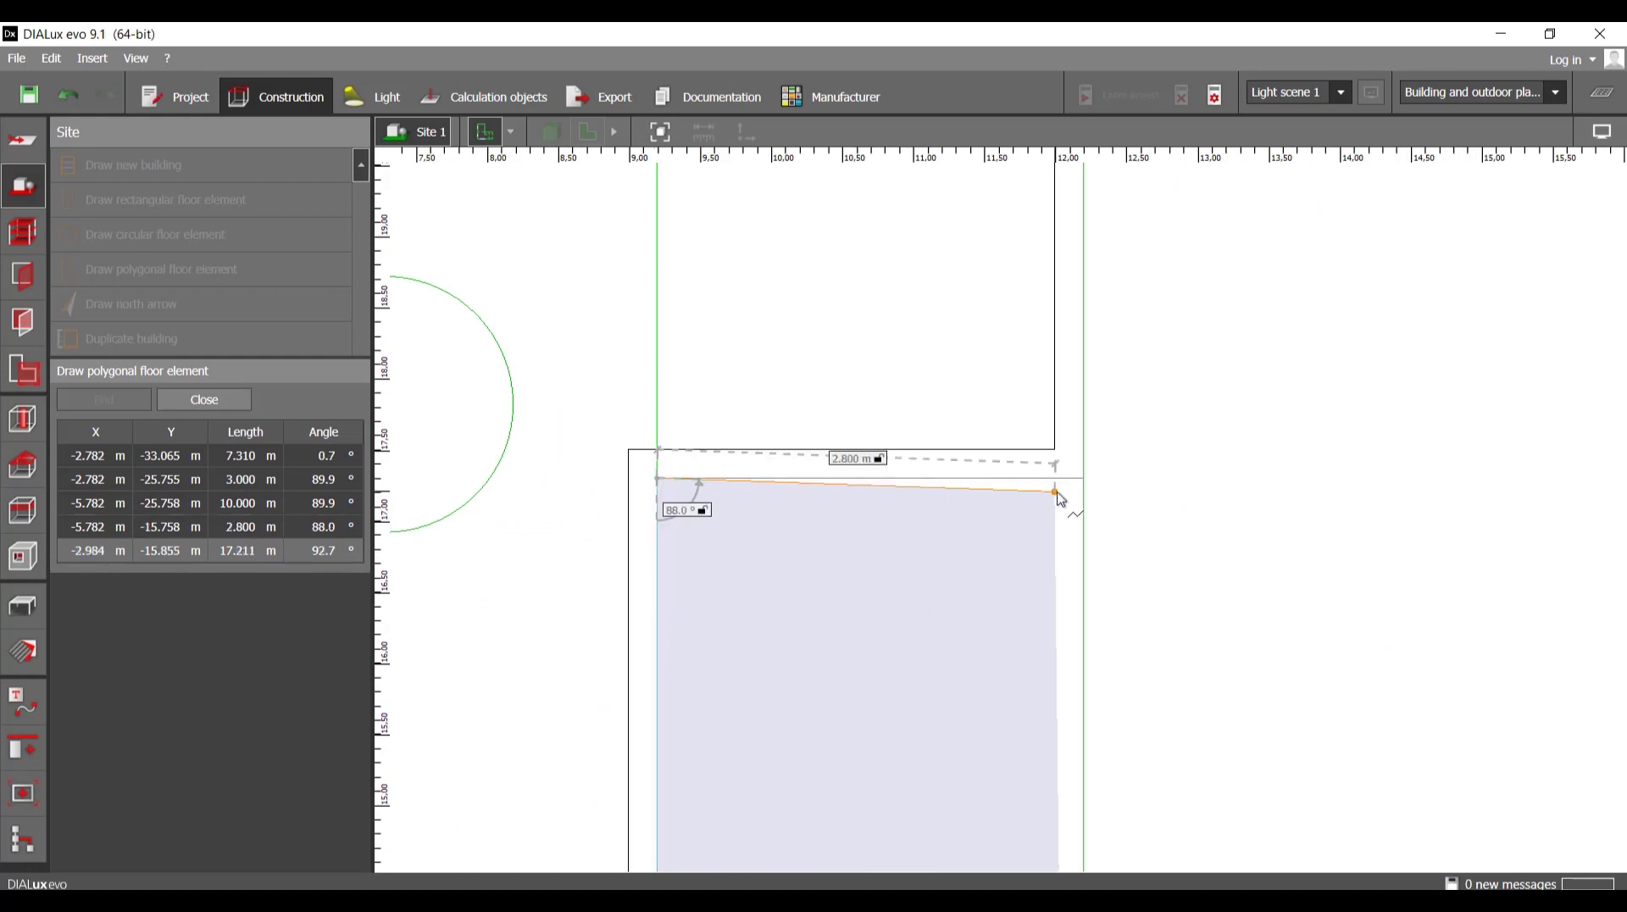
pyautogui.click(1082, 480)
# - Continue the outline 19.705 m straight up along the path edge to the lower corner of the upper notch
pyautogui.scroll(-4, 1077, 492)
pyautogui.scroll(-2, 974, 541)
pyautogui.moveTo(1000, 295); pyautogui.dragTo(1042, 659, button='middle')
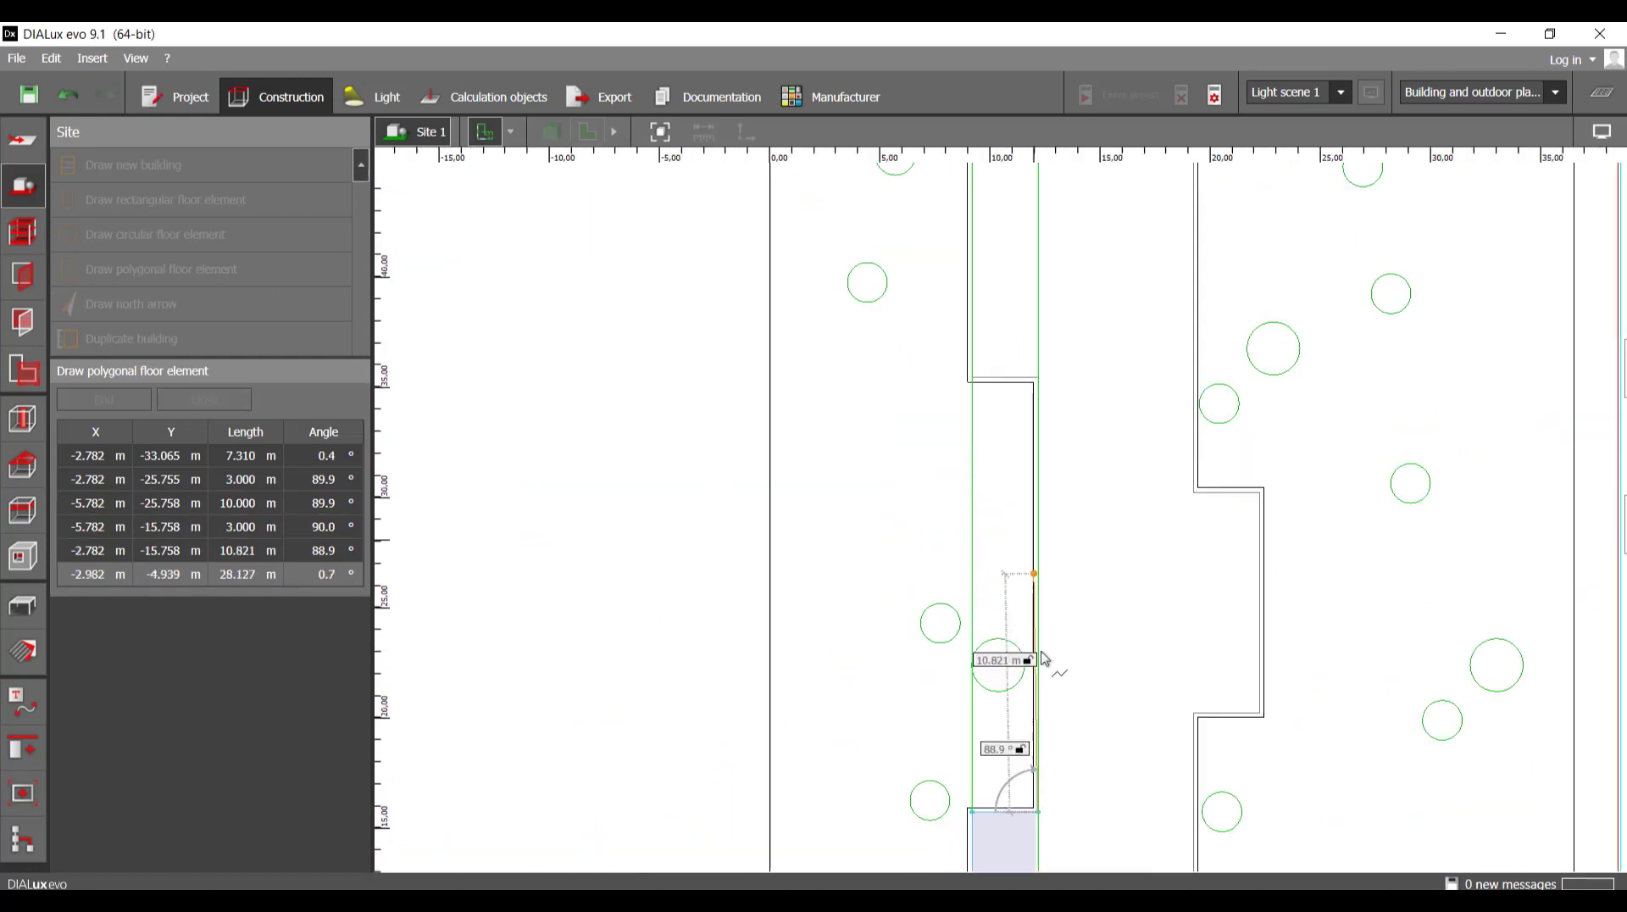
pyautogui.scroll(5, 1037, 457)
pyautogui.click(1065, 457)
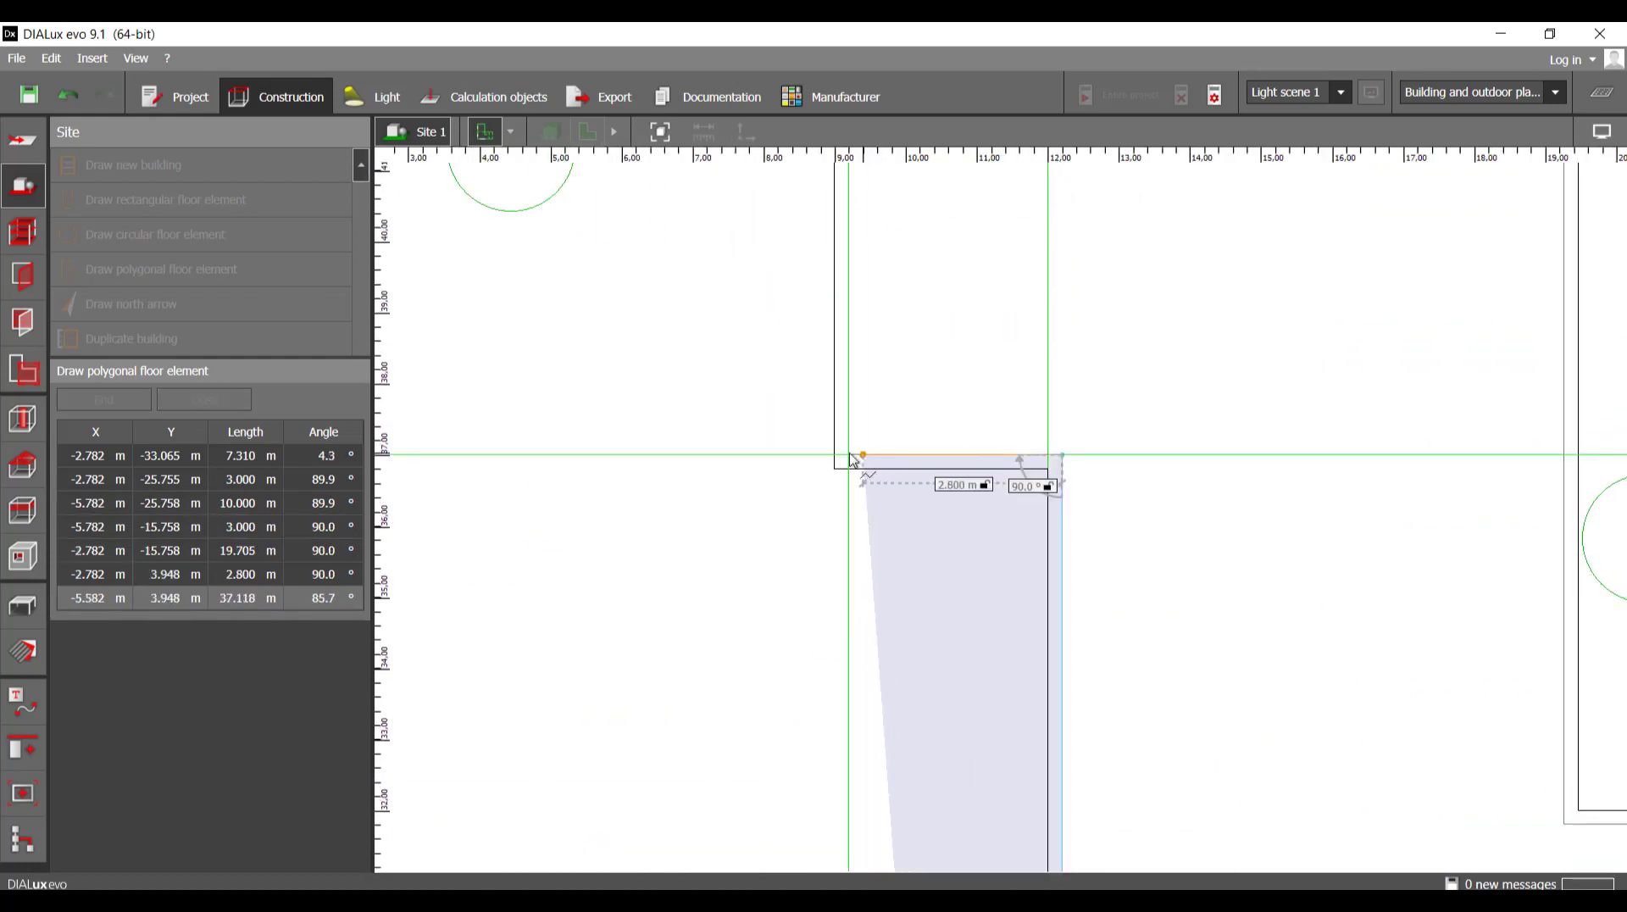
# - Trace 3 m left into the upper notch and 10 m up along its side
pyautogui.click(851, 457)
pyautogui.scroll(-2, 879, 520)
pyautogui.scroll(5, 861, 381)
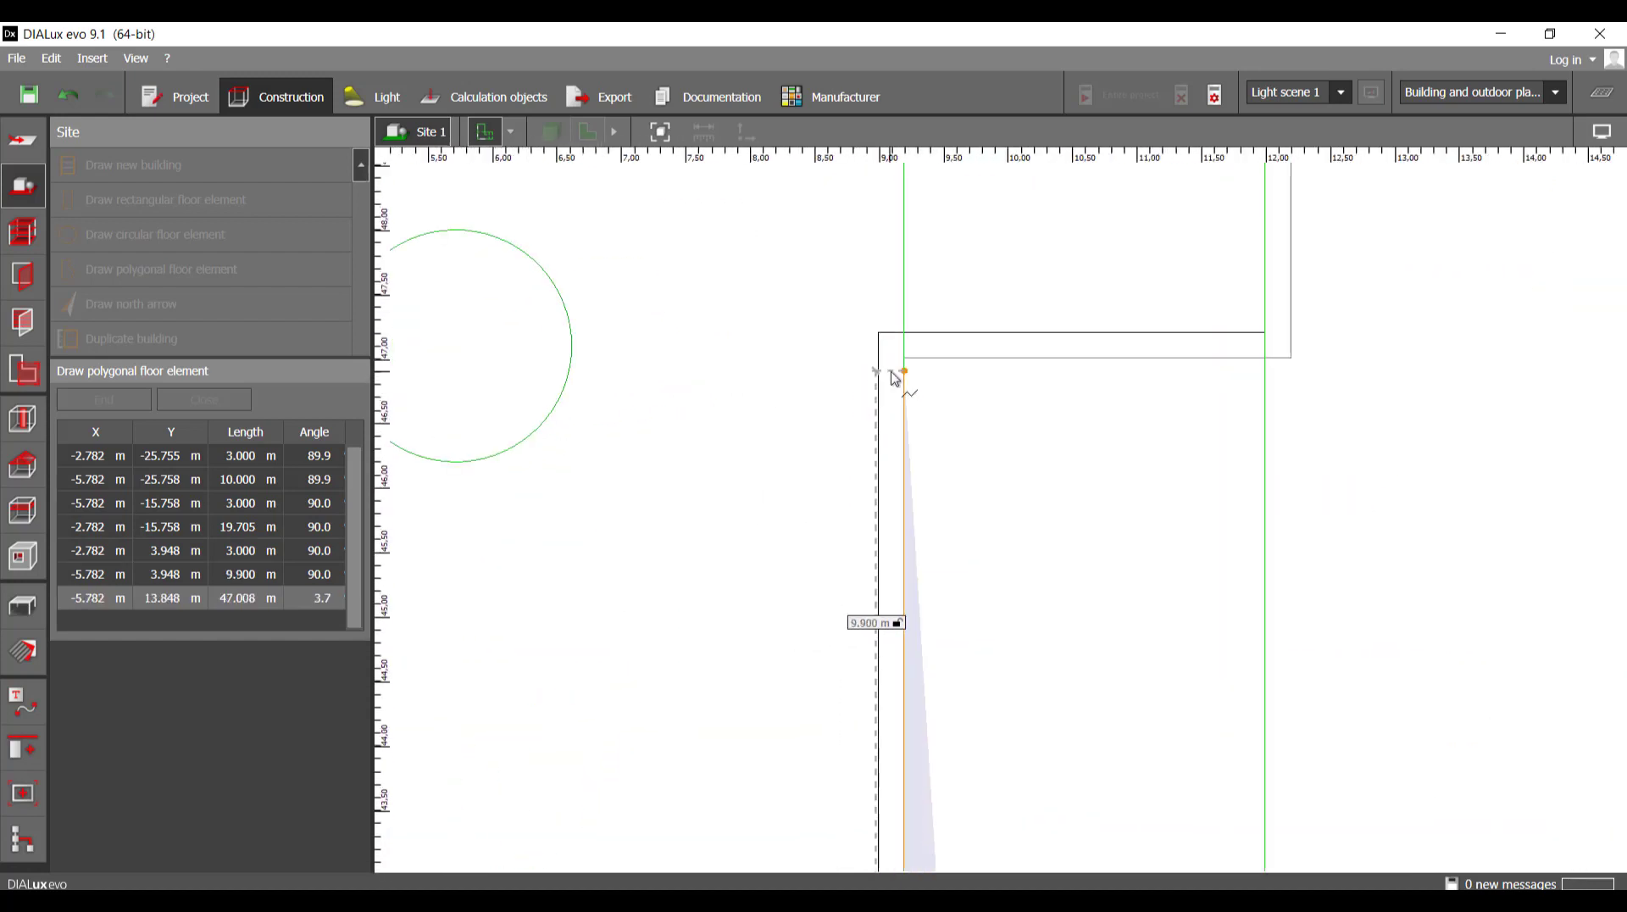
pyautogui.click(905, 360)
pyautogui.click(1283, 373)
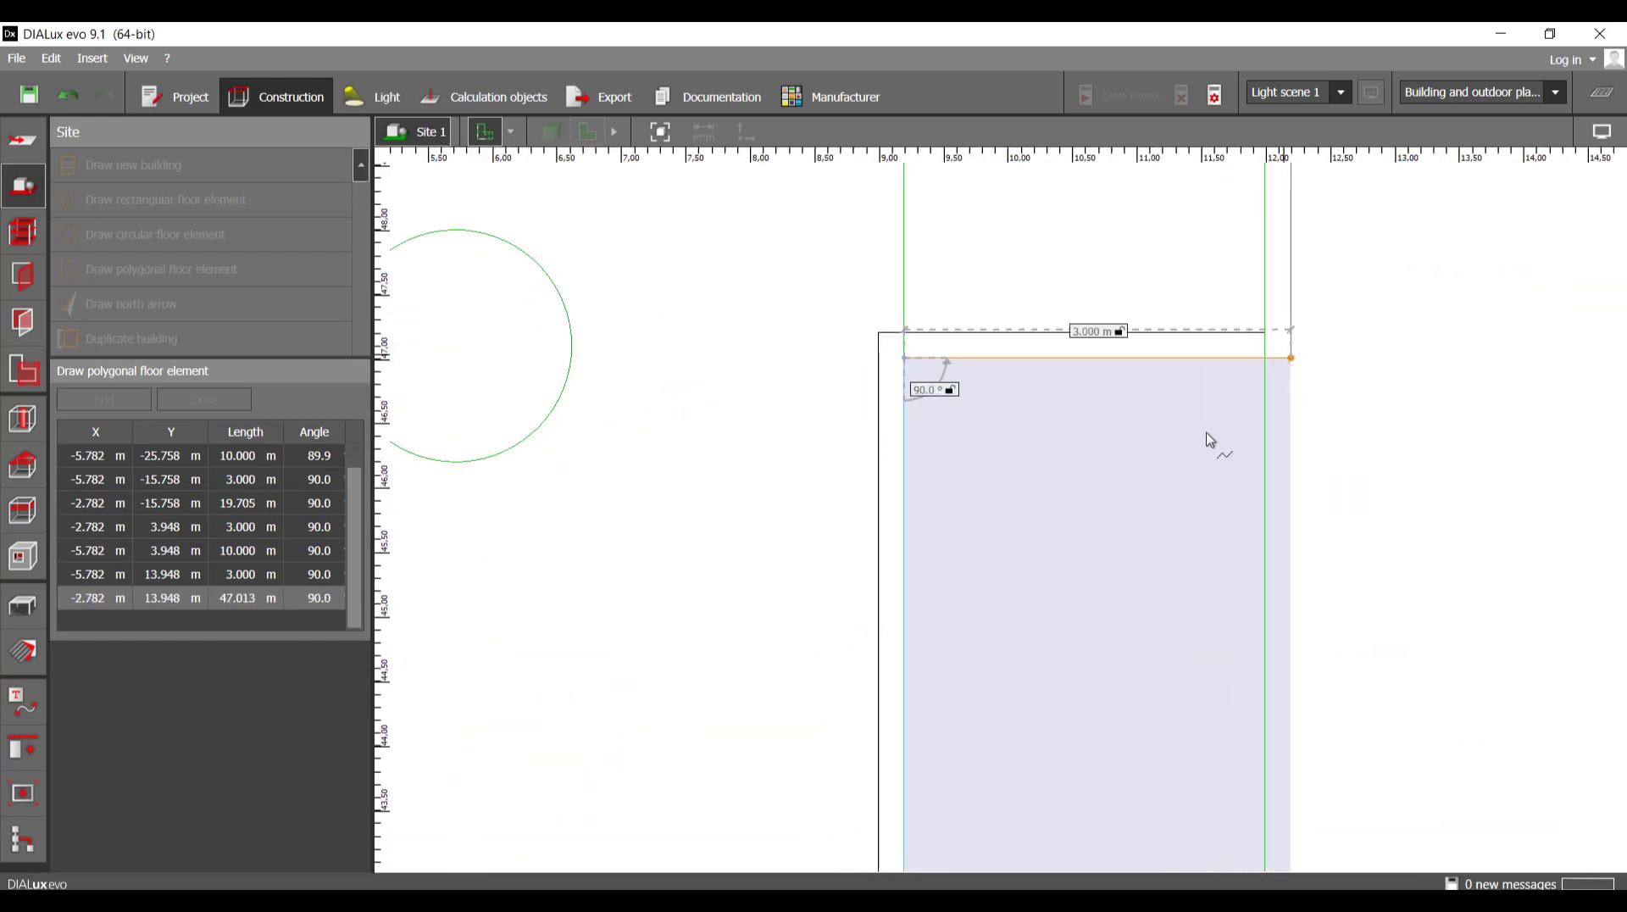
pyautogui.scroll(-2, 992, 542)
pyautogui.scroll(-4, 1051, 376)
pyautogui.moveTo(1108, 246); pyautogui.dragTo(1089, 593, button='middle')
pyautogui.scroll(5, 1029, 360)
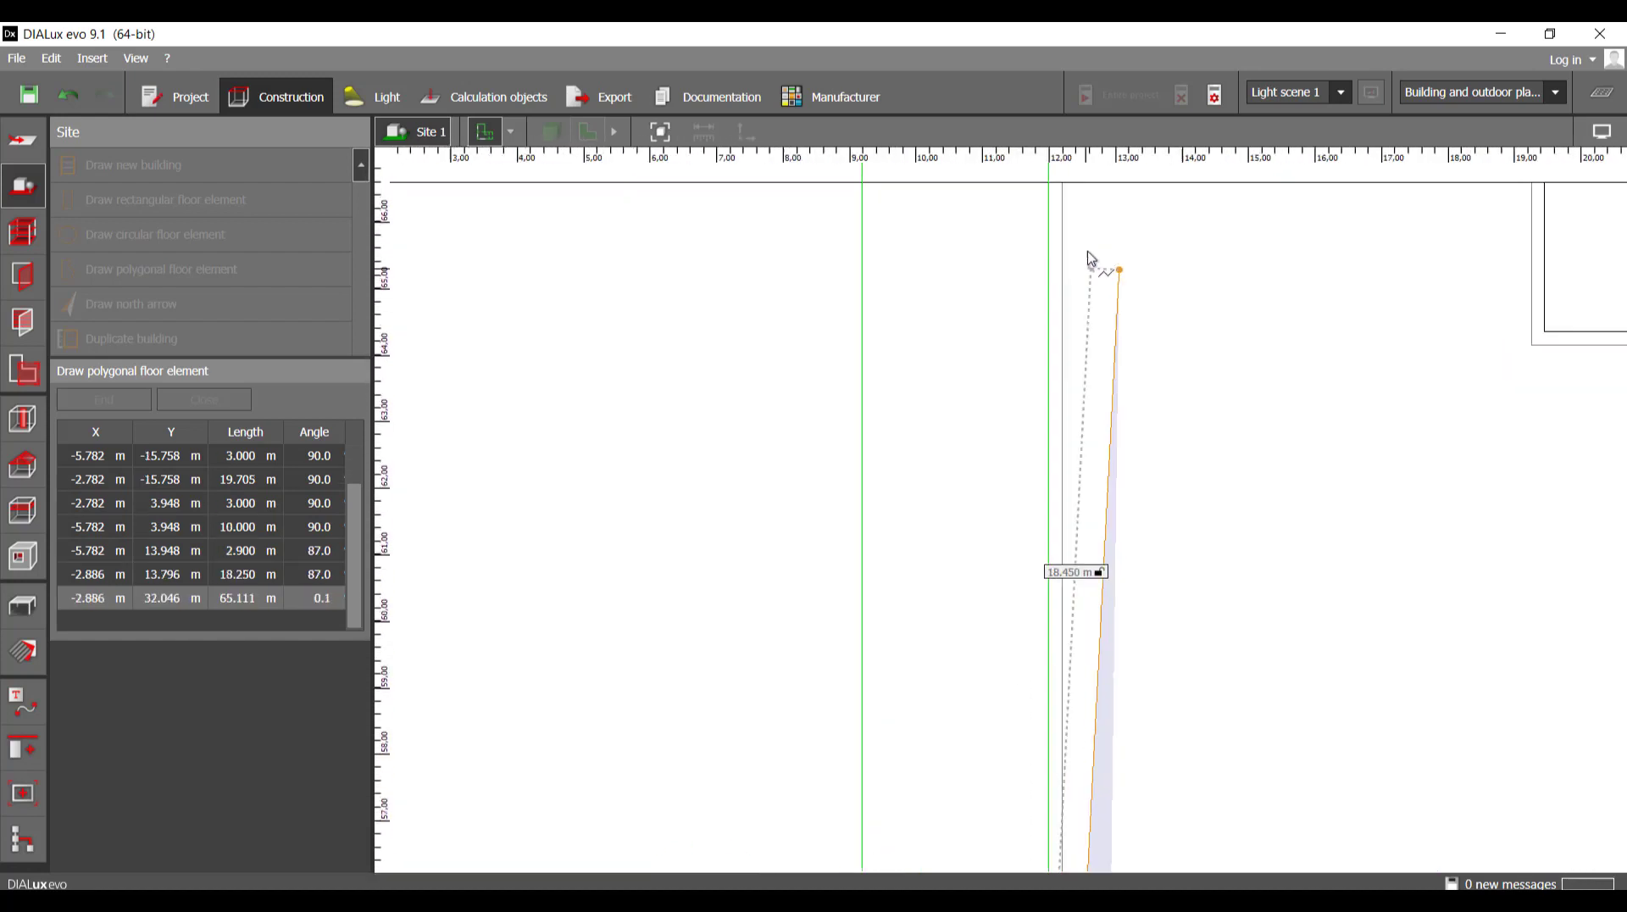
pyautogui.moveTo(1075, 190); pyautogui.dragTo(1091, 460, button='middle')
pyautogui.click(1078, 451)
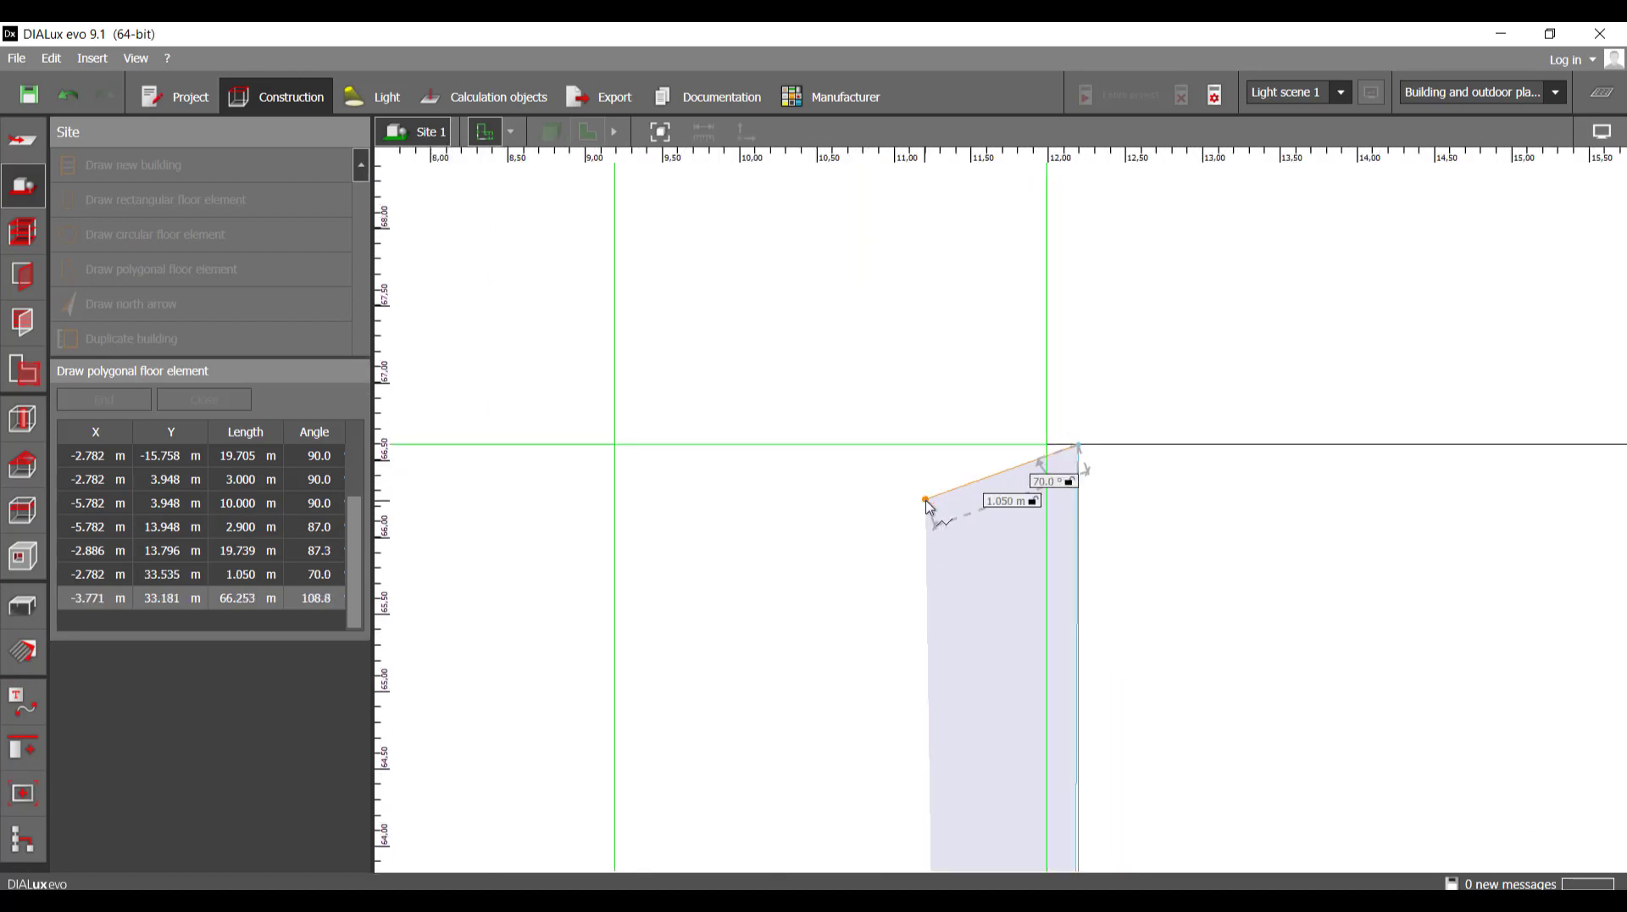
pyautogui.scroll(2, 1254, 386)
pyautogui.scroll(-2, 1045, 543)
pyautogui.moveTo(1045, 542); pyautogui.dragTo(1052, 250, button='middle')
pyautogui.scroll(-2, 1046, 745)
pyautogui.moveTo(1044, 754); pyautogui.dragTo(946, 297, button='middle')
pyautogui.scroll(-3, 733, 661)
pyautogui.moveTo(739, 673); pyautogui.dragTo(877, 358, button='middle')
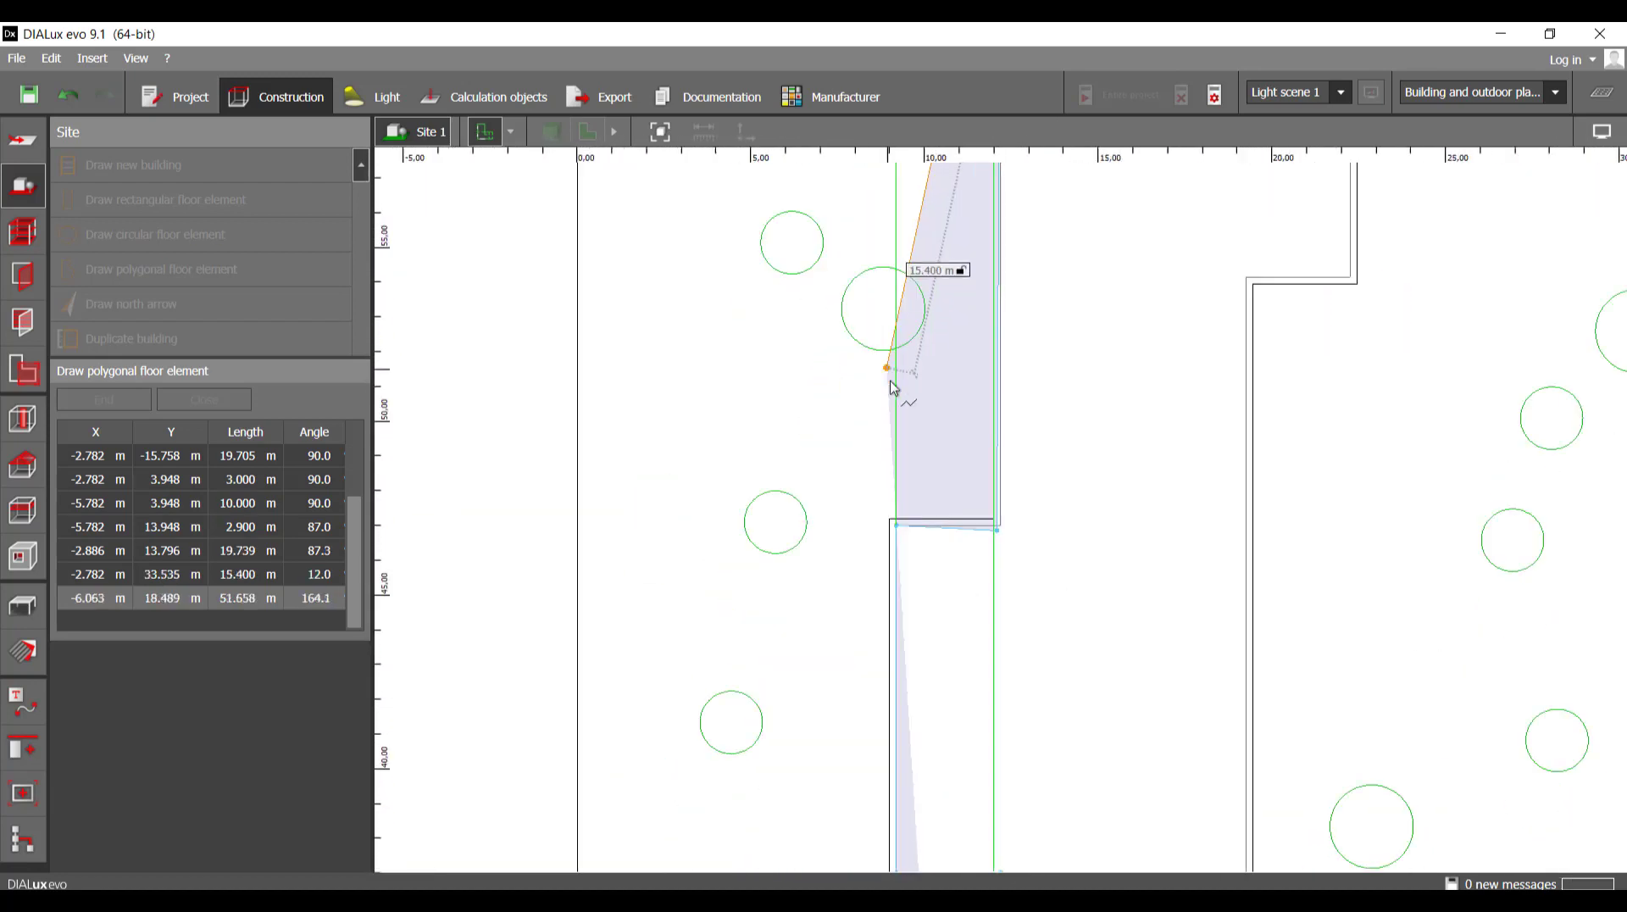
# - Trace 3 m right out of the upper notch and run the outline 19.587 m up to the site's upper edge
pyautogui.scroll(3, 975, 509)
pyautogui.scroll(4, 1026, 560)
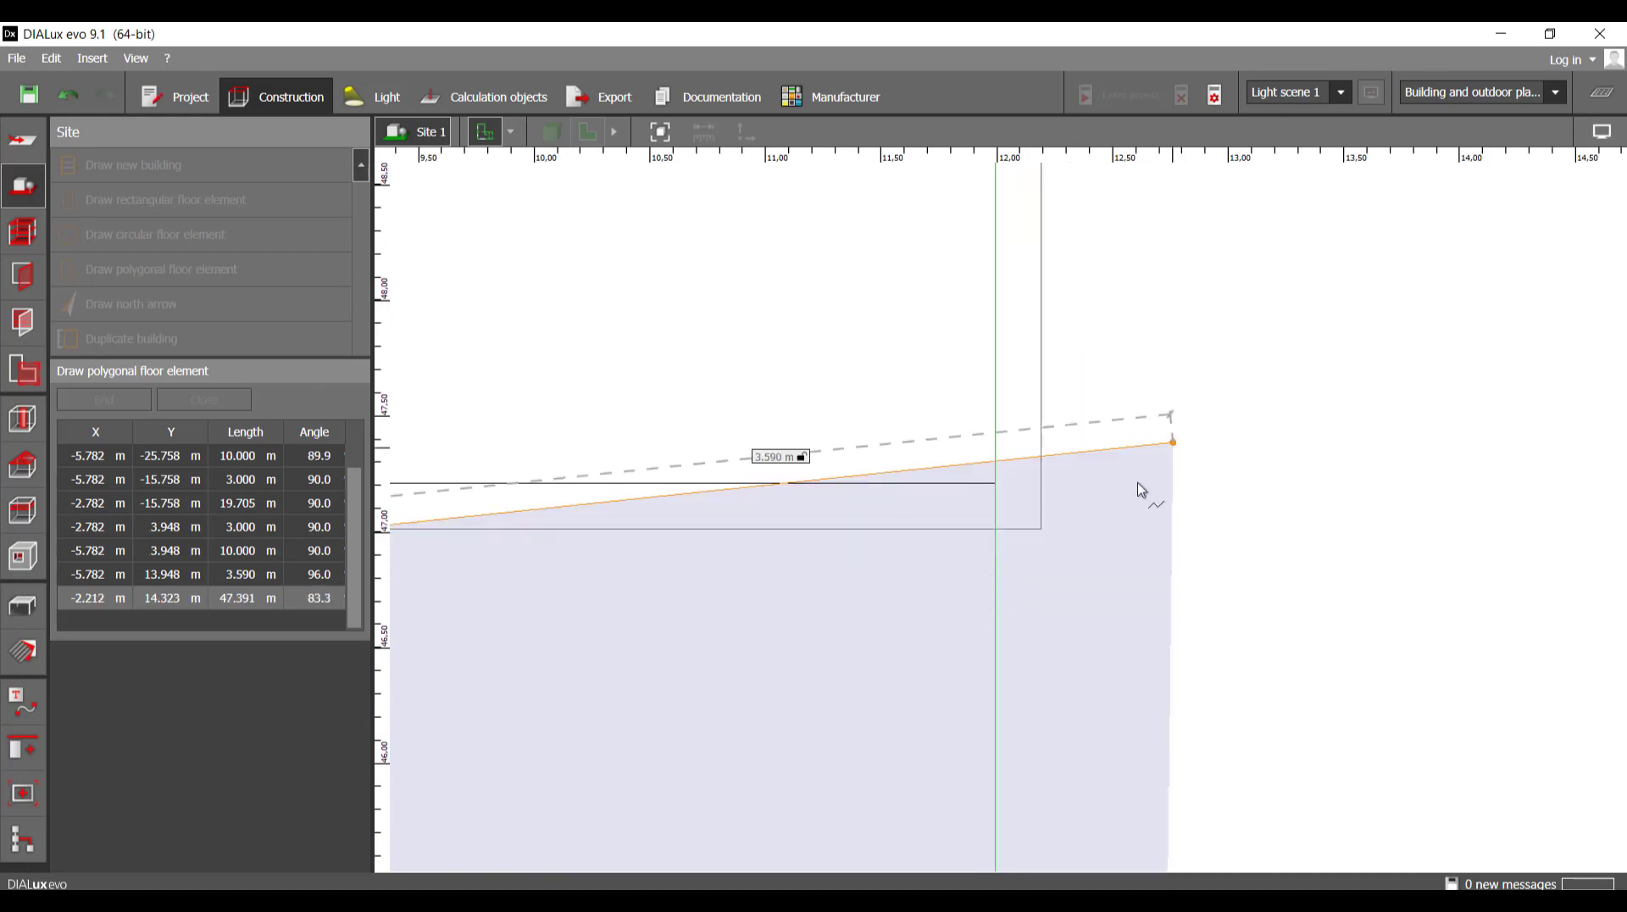
pyautogui.click(1014, 580)
pyautogui.scroll(-5, 1020, 594)
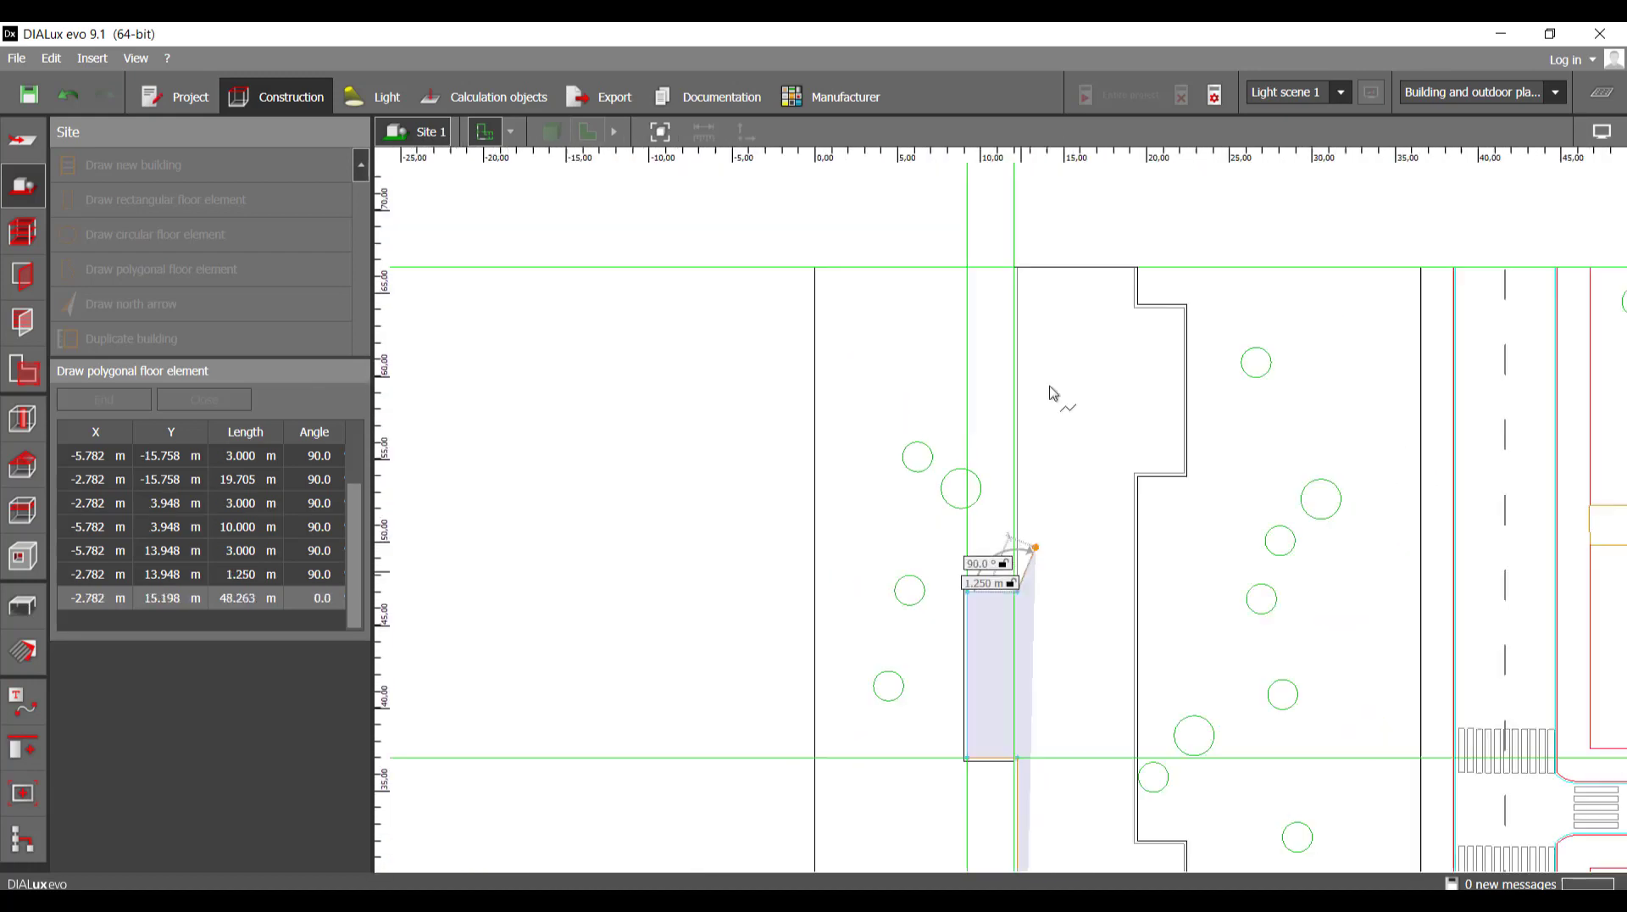
pyautogui.scroll(3, 1056, 356)
pyautogui.scroll(3, 1032, 386)
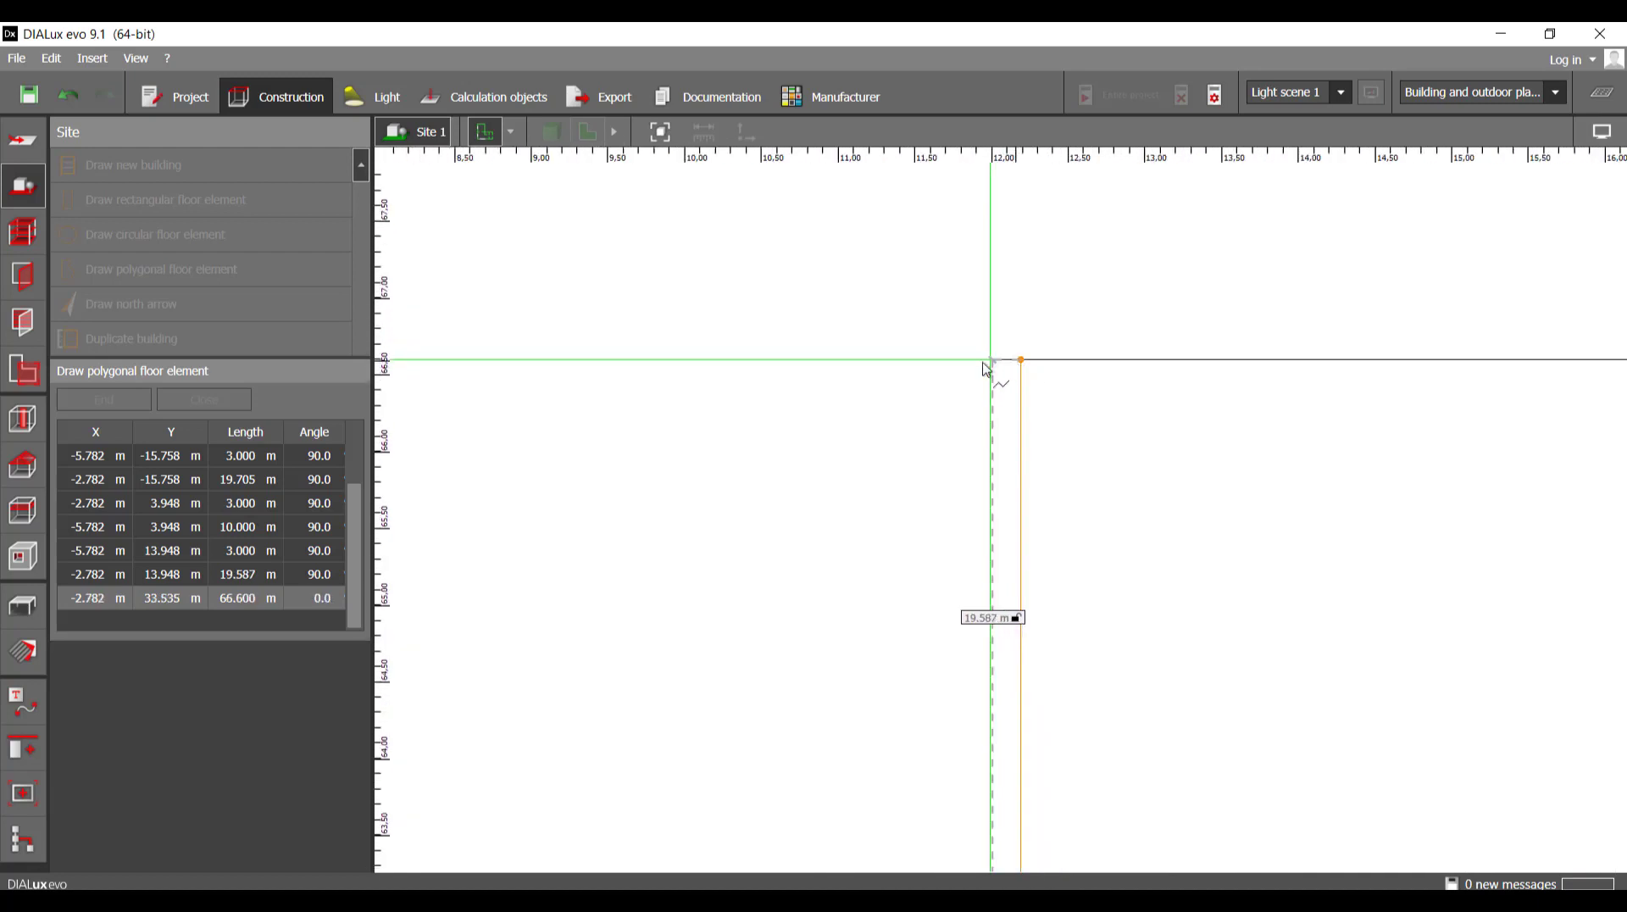
pyautogui.click(986, 364)
# - Step the outline 0.2 m left along the site's upper edge and trace 19.387 m back down to the upper notch
pyautogui.click(960, 362)
pyautogui.scroll(-3, 957, 424)
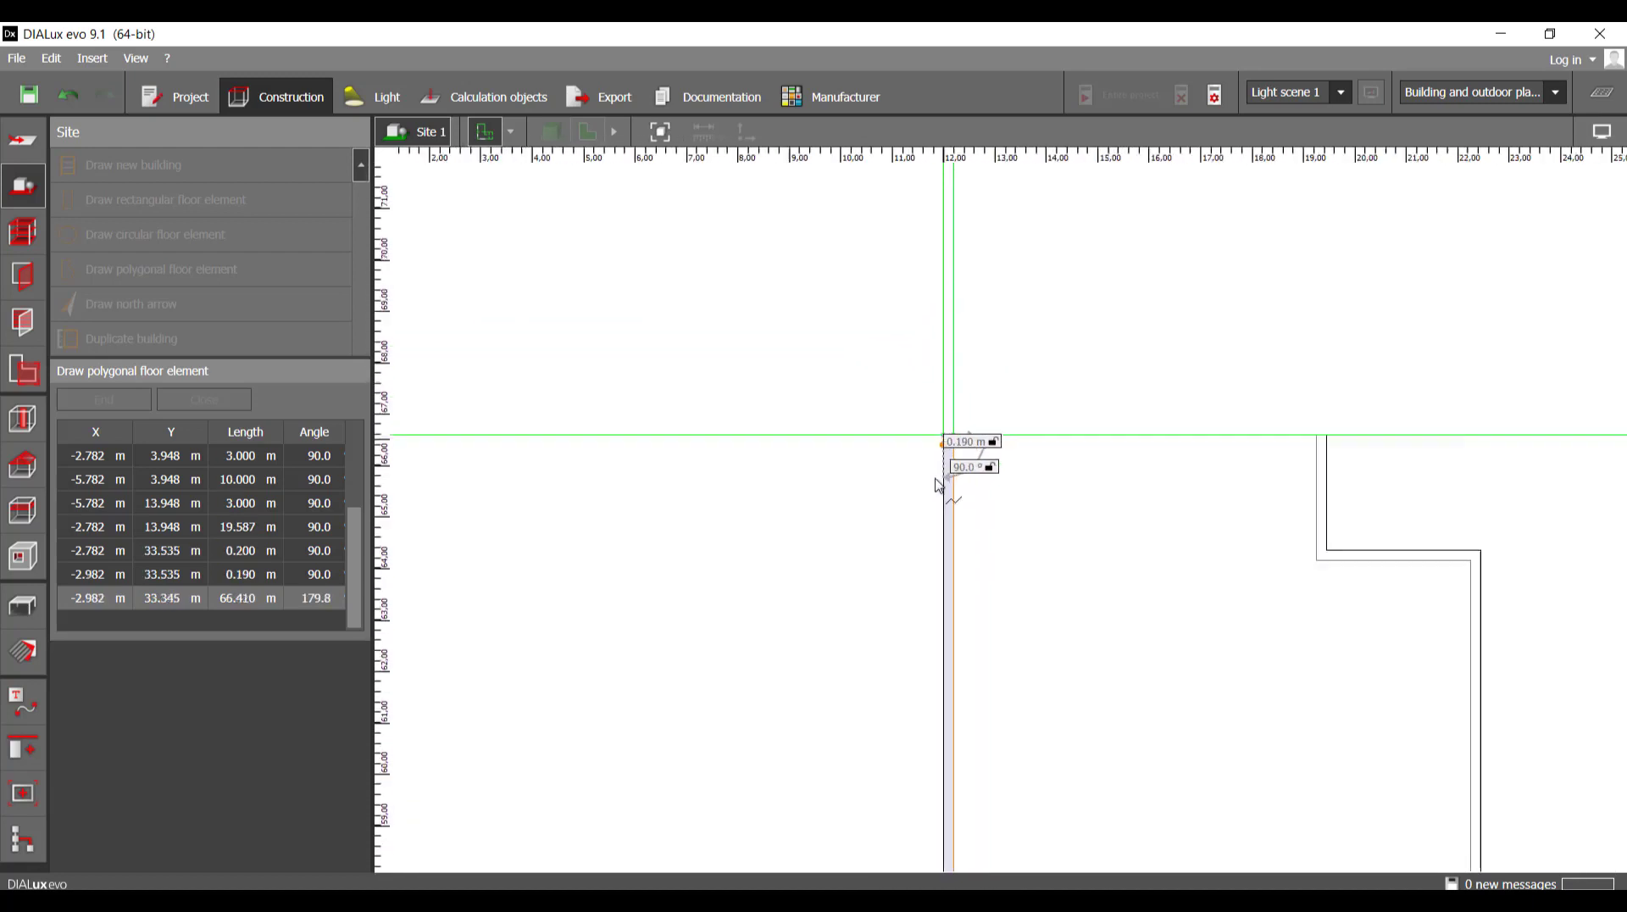
pyautogui.scroll(-5, 936, 509)
pyautogui.moveTo(942, 678); pyautogui.dragTo(1002, 473, button='middle')
pyautogui.scroll(7, 1002, 485)
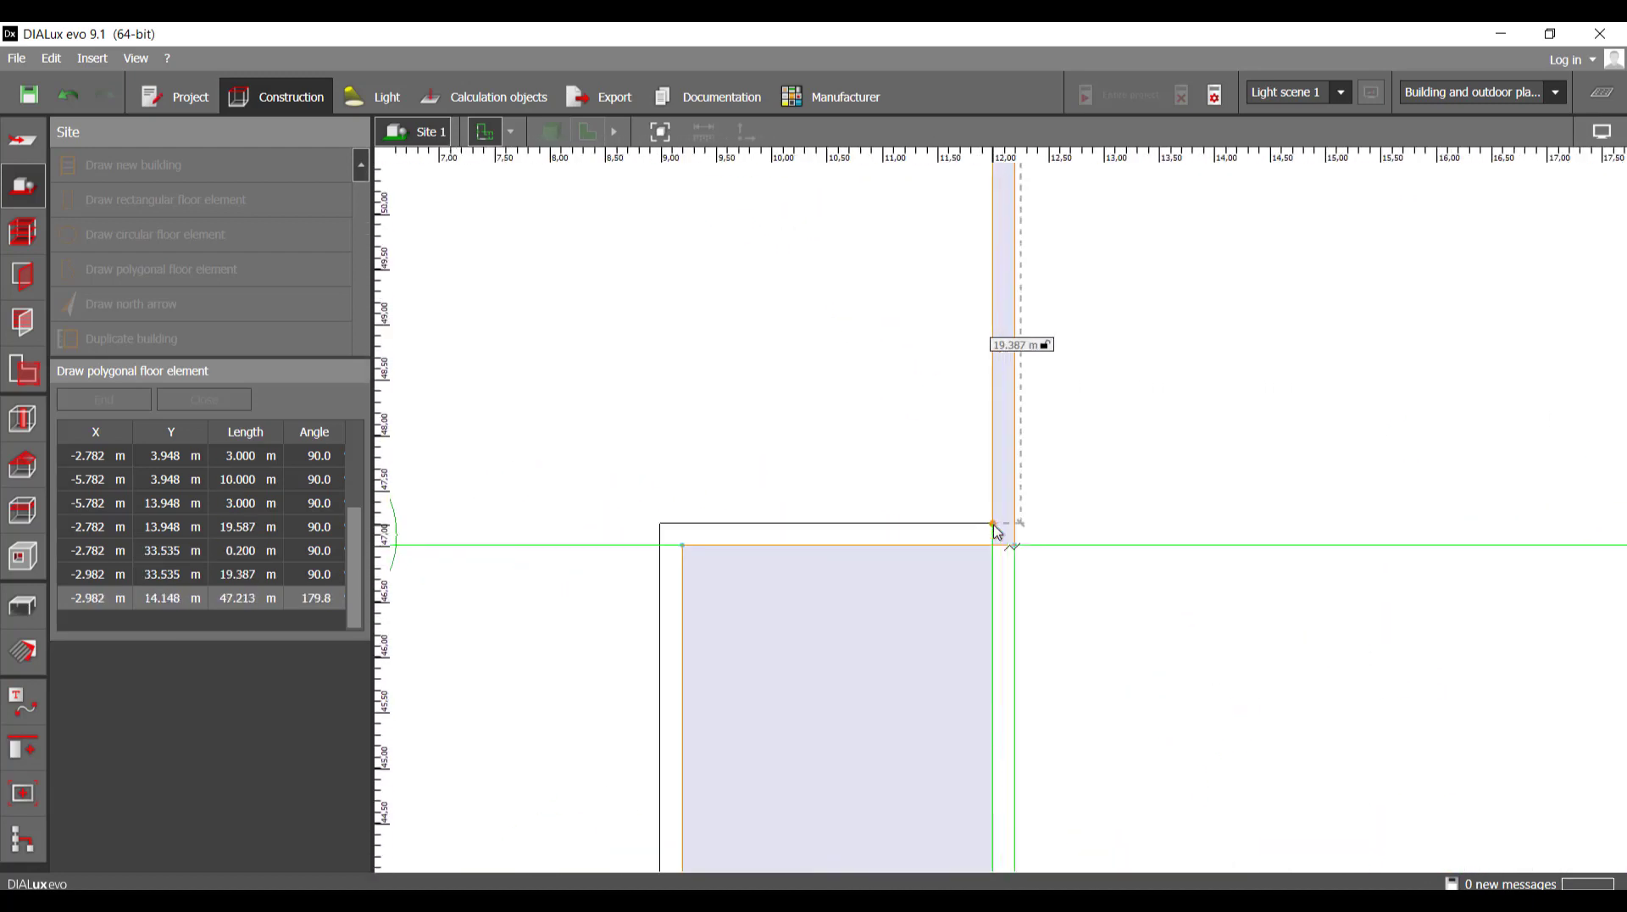
pyautogui.click(996, 529)
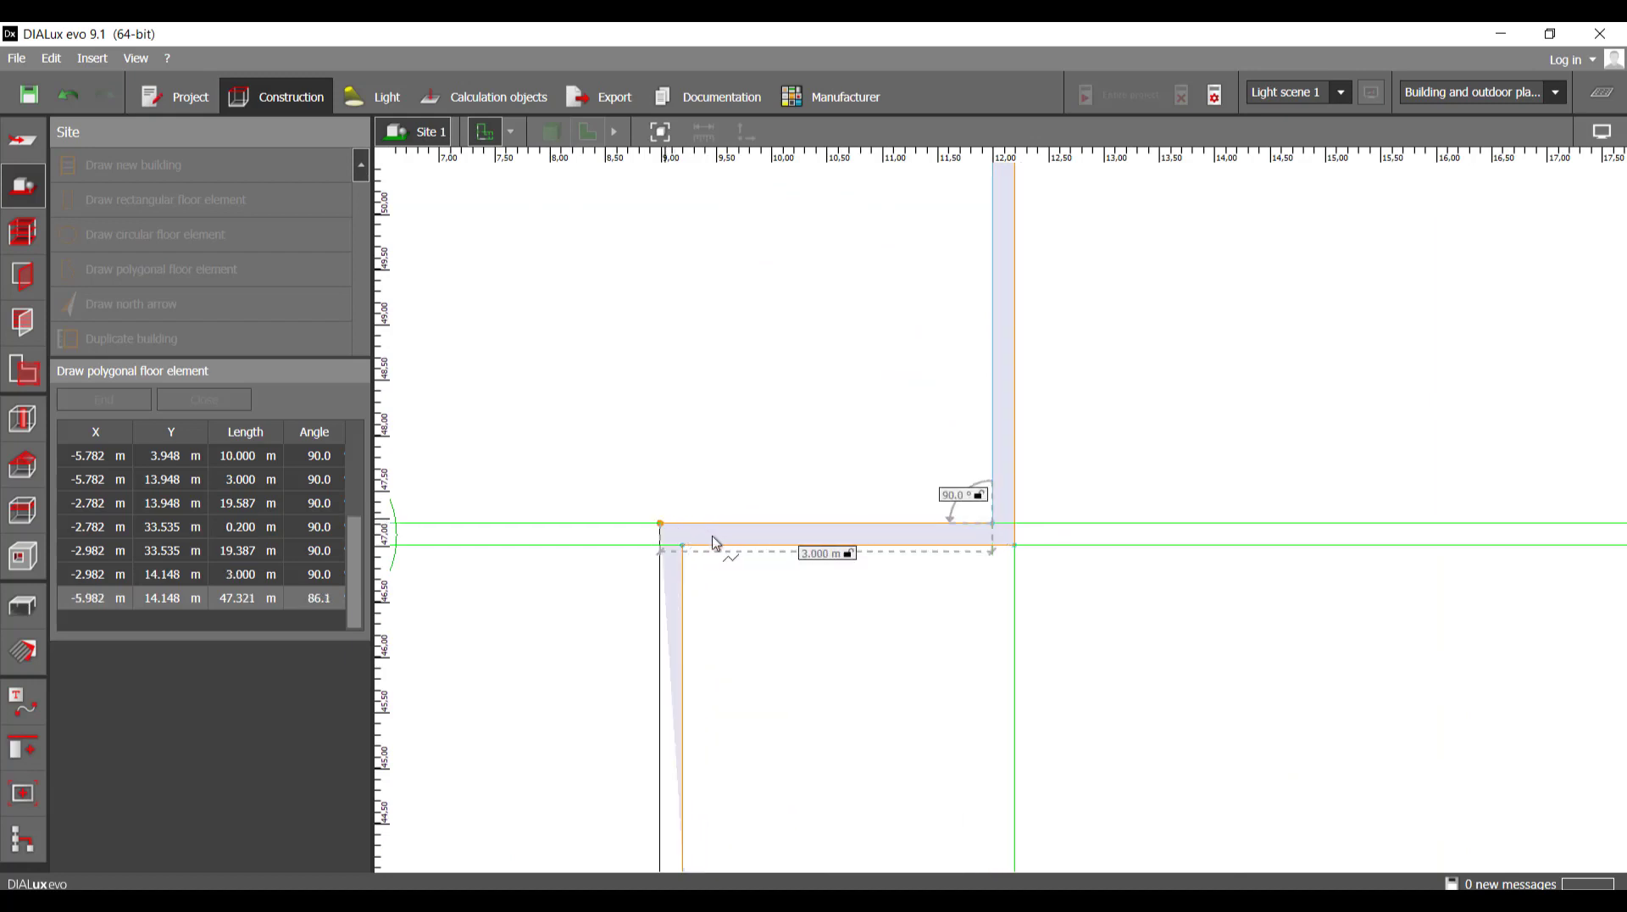
# - Trace the strip's inner side around the upper notch: 3 m left, 10.4 m down and 3 m right
pyautogui.click(714, 543)
pyautogui.scroll(-3, 792, 465)
pyautogui.scroll(5, 887, 443)
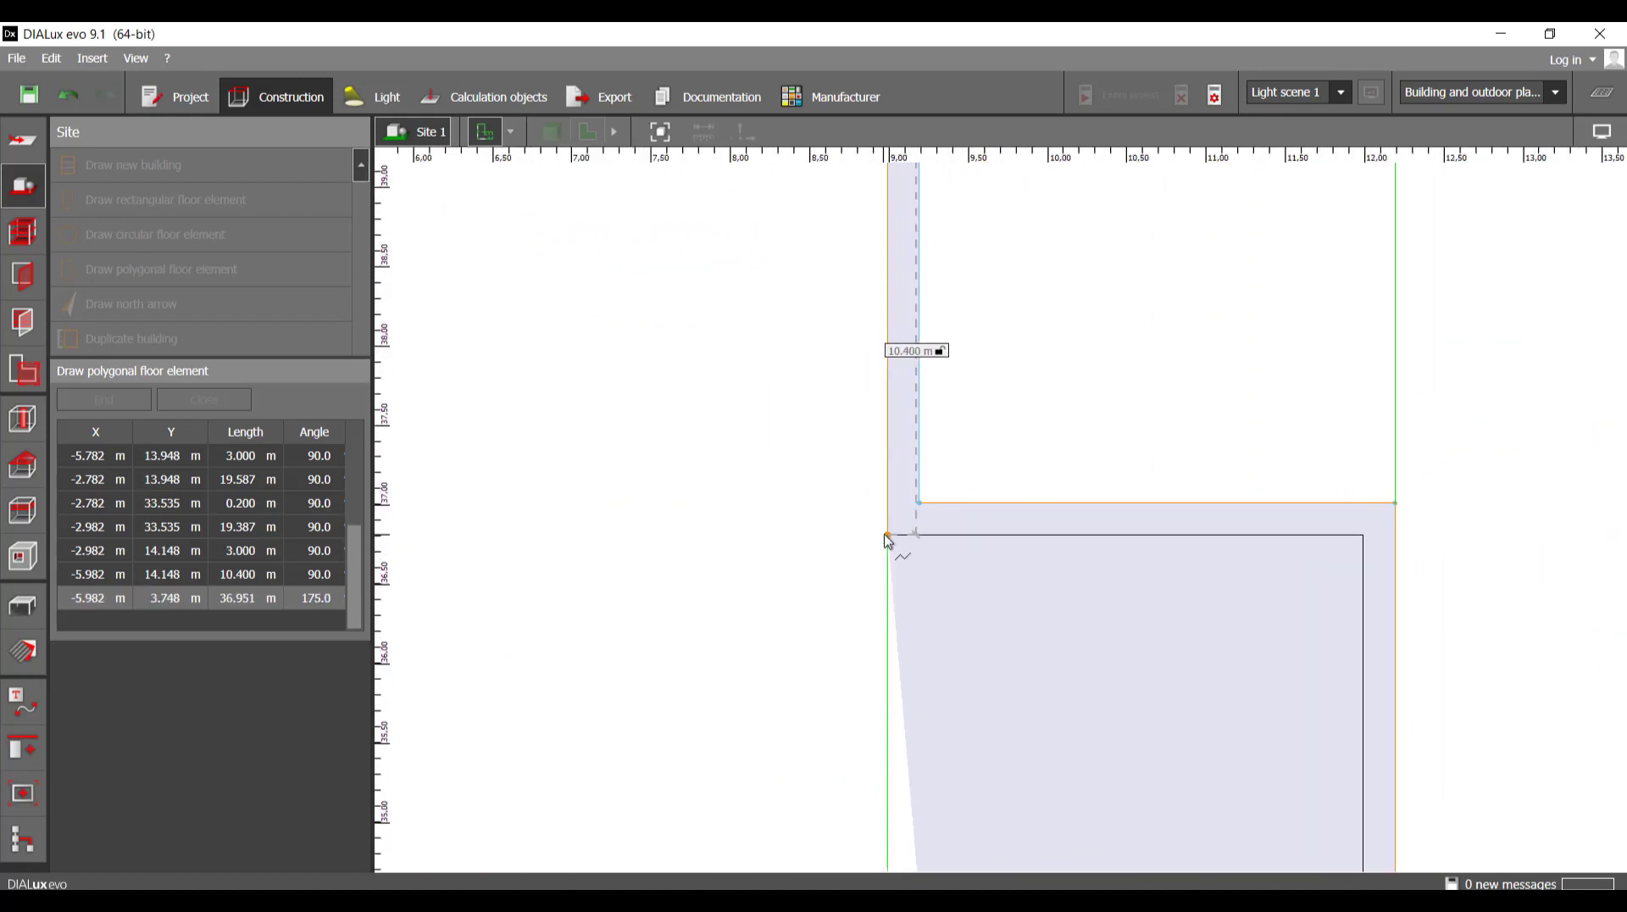
pyautogui.click(892, 537)
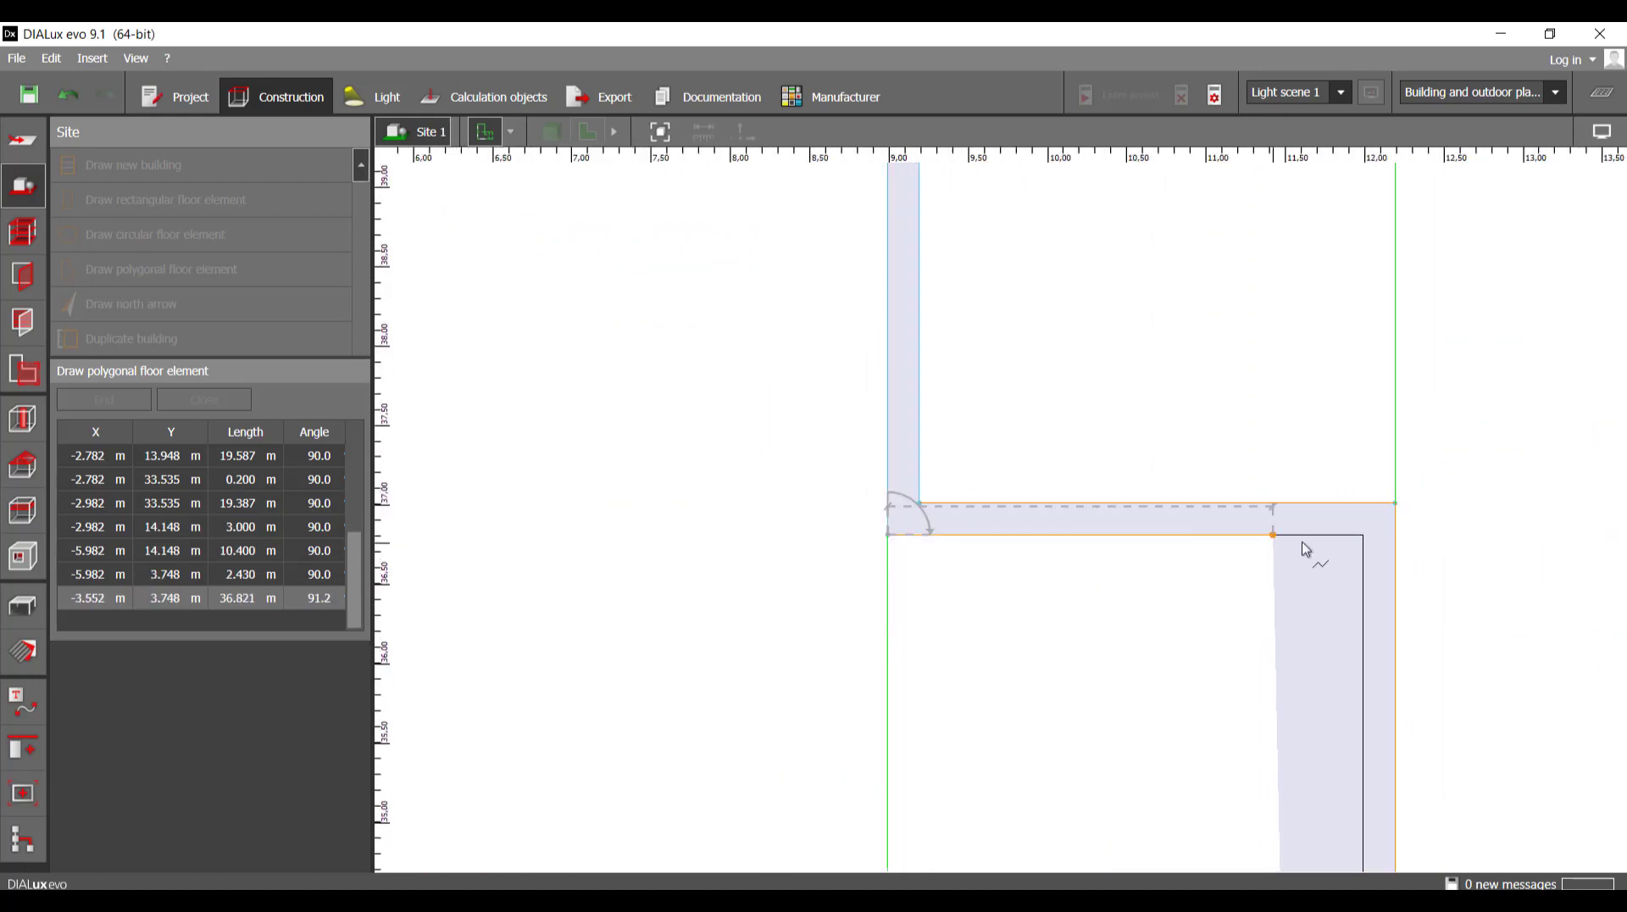
pyautogui.click(1370, 538)
# - Continue the strip's inner side 19.305 m down to the upper corner of the lower notch
pyautogui.scroll(-4, 1118, 571)
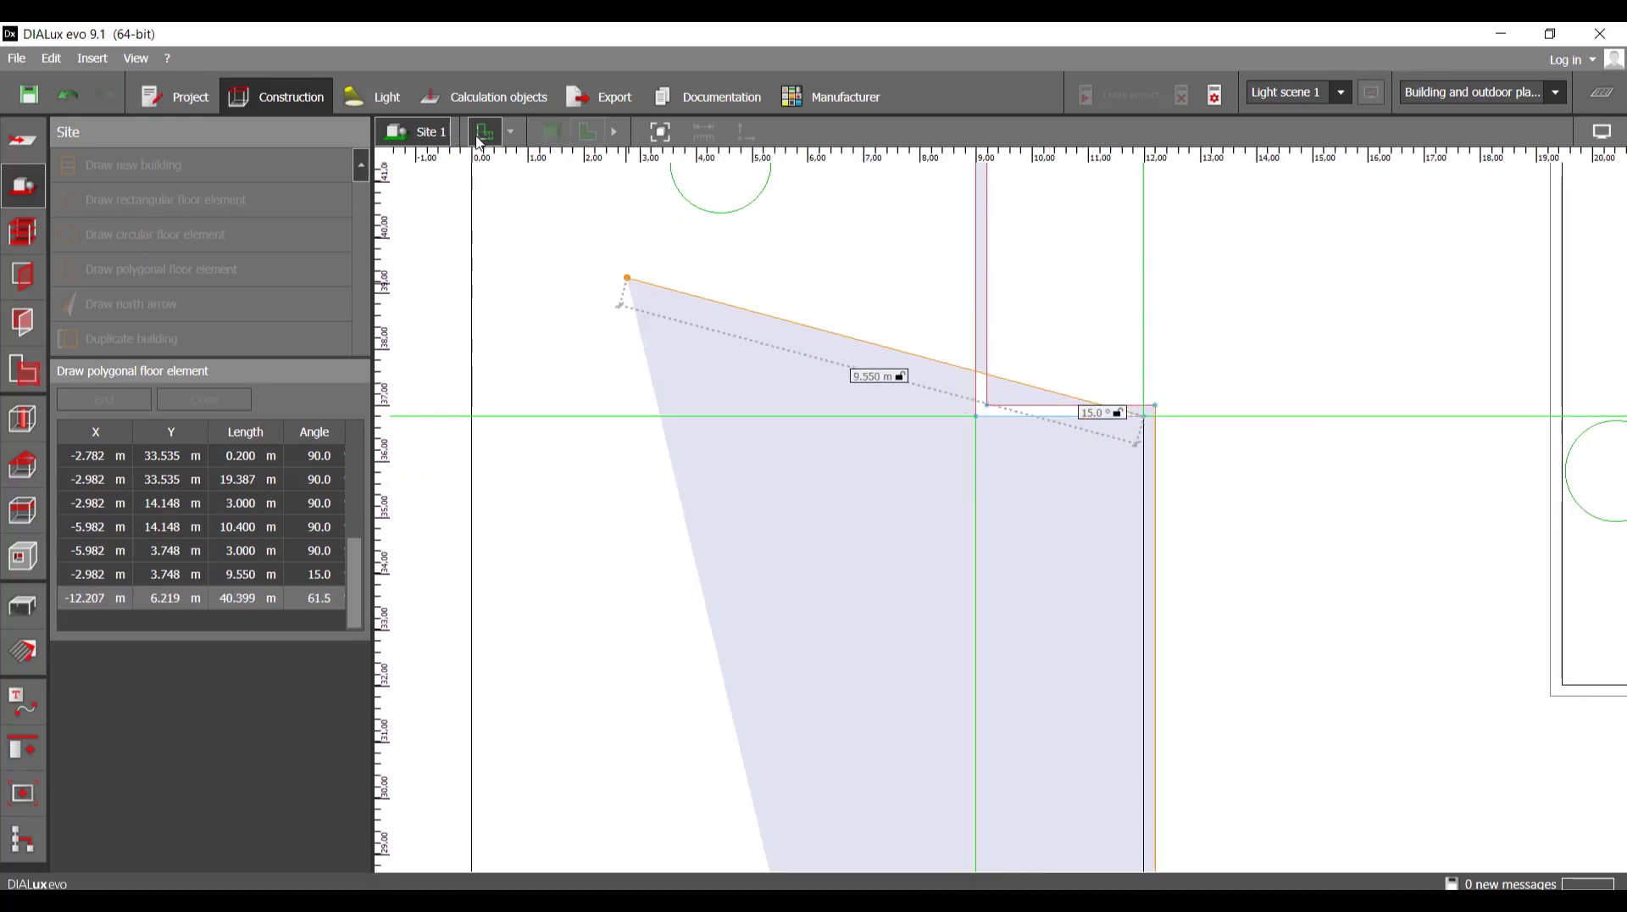
pyautogui.scroll(-5, 1055, 490)
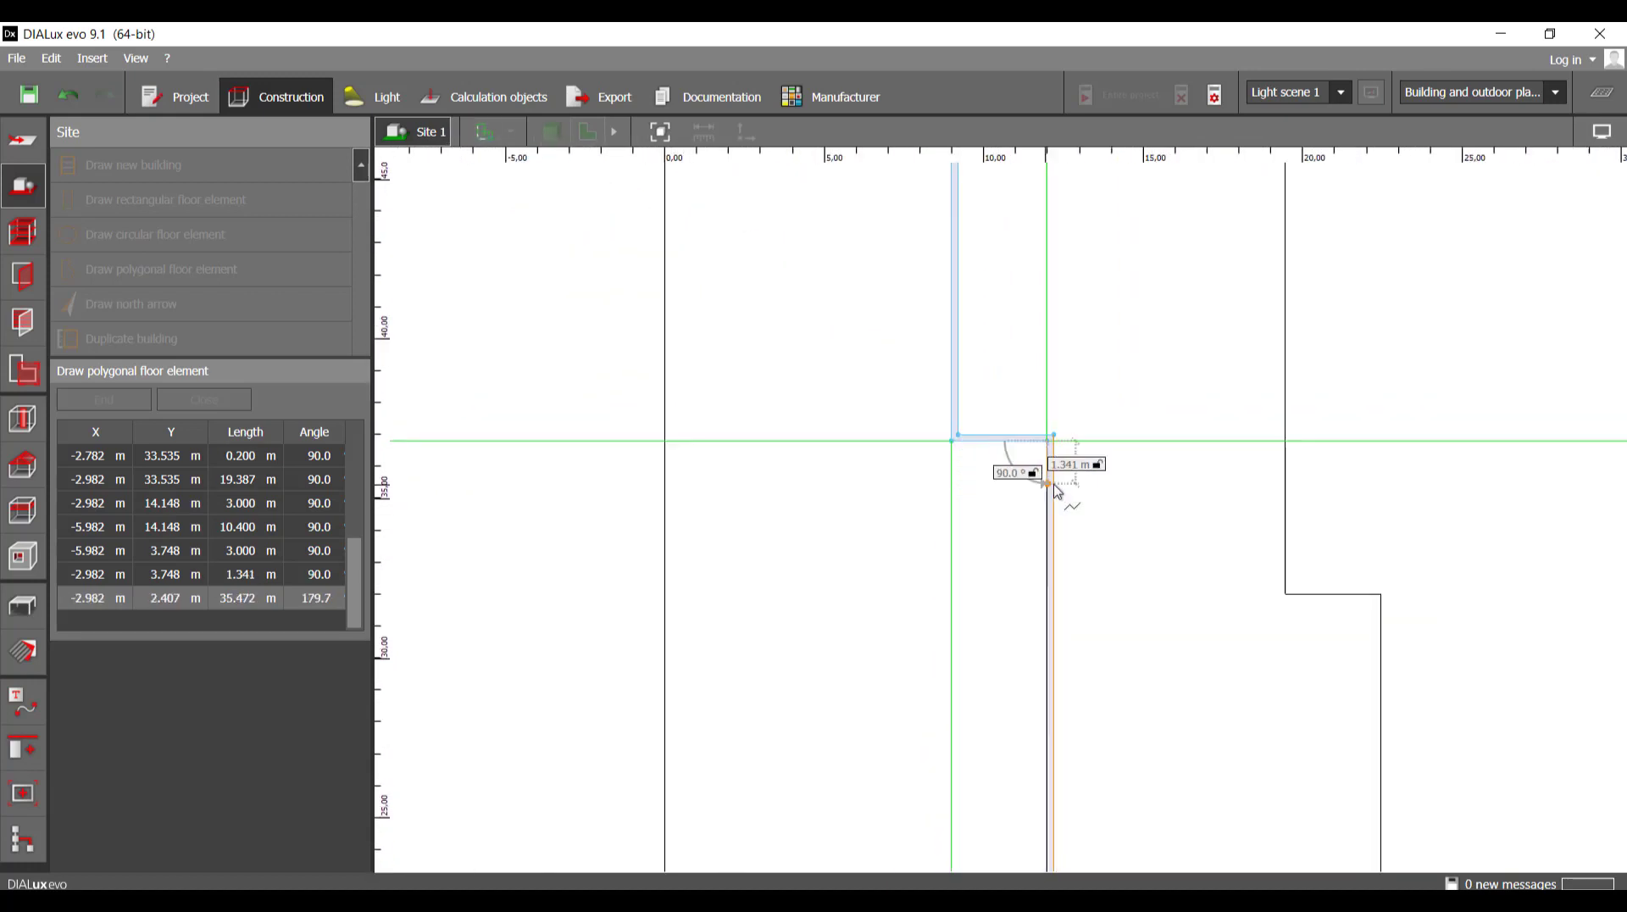
pyautogui.scroll(8, 1093, 543)
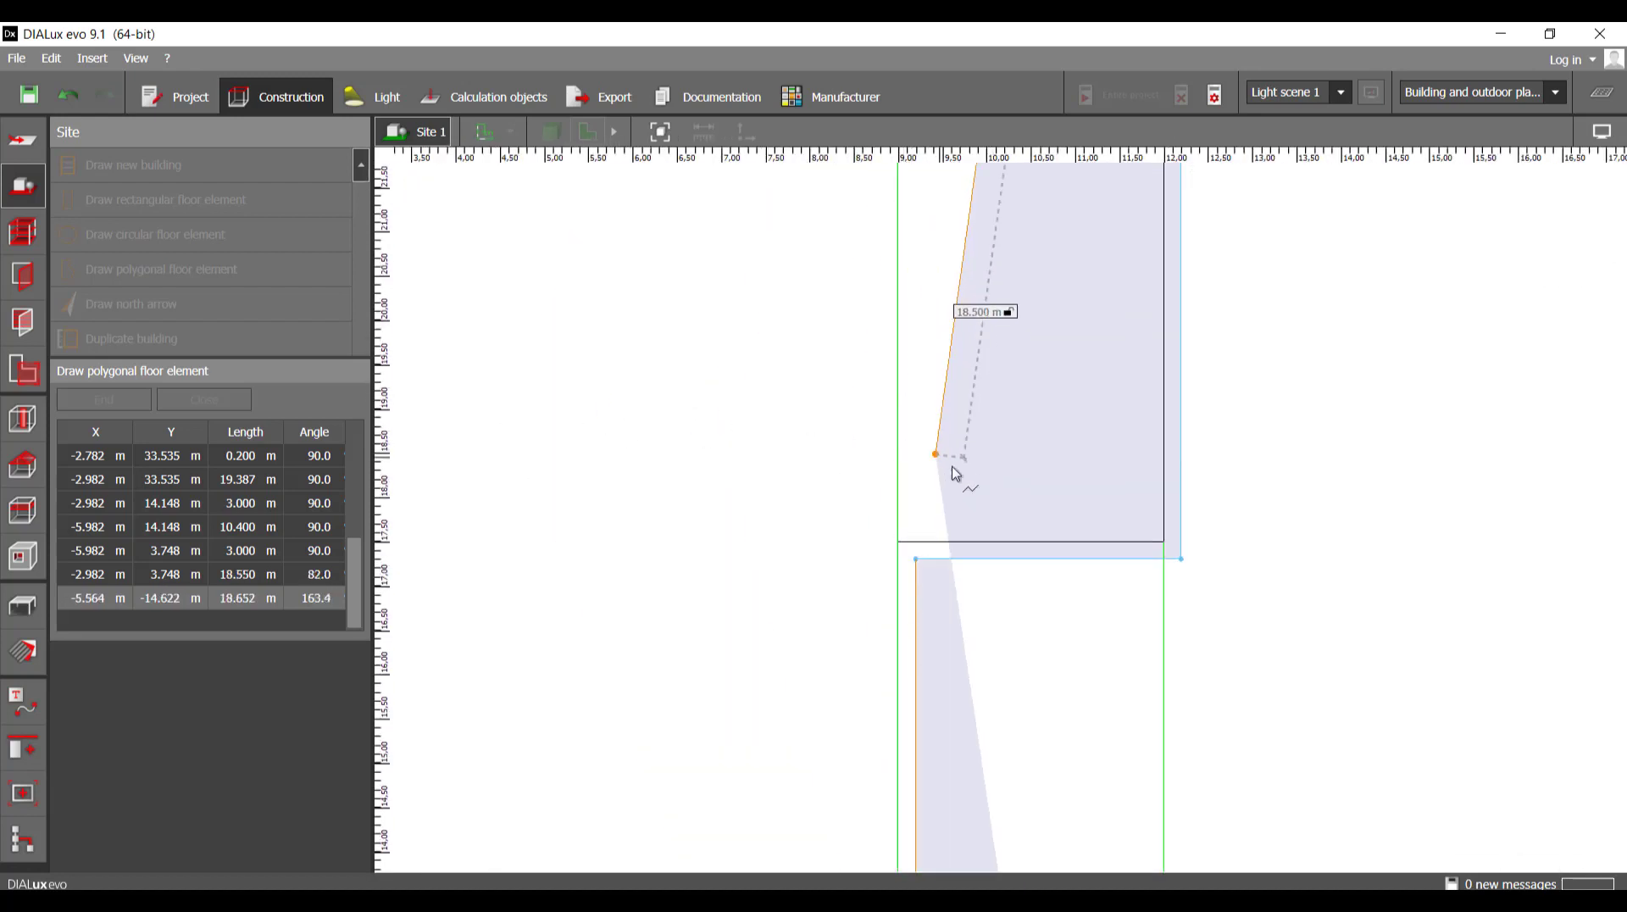
pyautogui.scroll(1, 1178, 543)
pyautogui.click(1183, 555)
# - Trace the strip's inner side around the lower notch: 3 m left, 10.4 m down and 3 m right
pyautogui.click(776, 554)
pyautogui.scroll(-4, 770, 546)
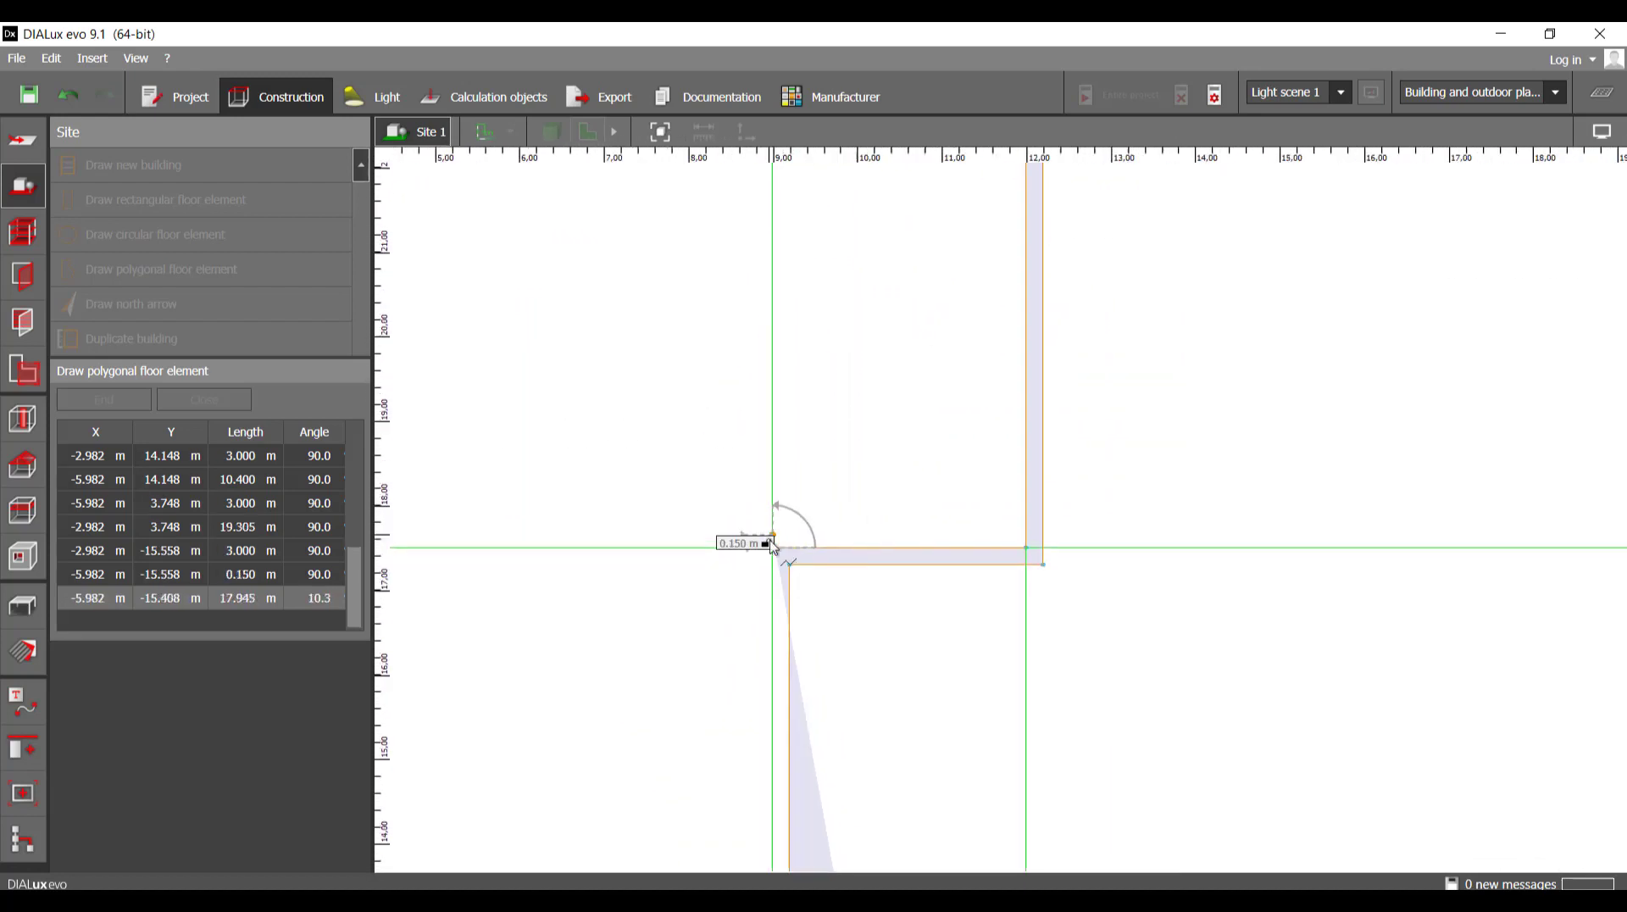
pyautogui.moveTo(872, 617); pyautogui.dragTo(916, 328, button='middle')
pyautogui.moveTo(826, 788); pyautogui.dragTo(939, 308, button='middle')
pyautogui.scroll(4, 939, 308)
pyautogui.scroll(3, 936, 316)
pyautogui.click(915, 373)
pyautogui.scroll(-3, 856, 394)
pyautogui.scroll(3, 1288, 405)
pyautogui.click(1226, 364)
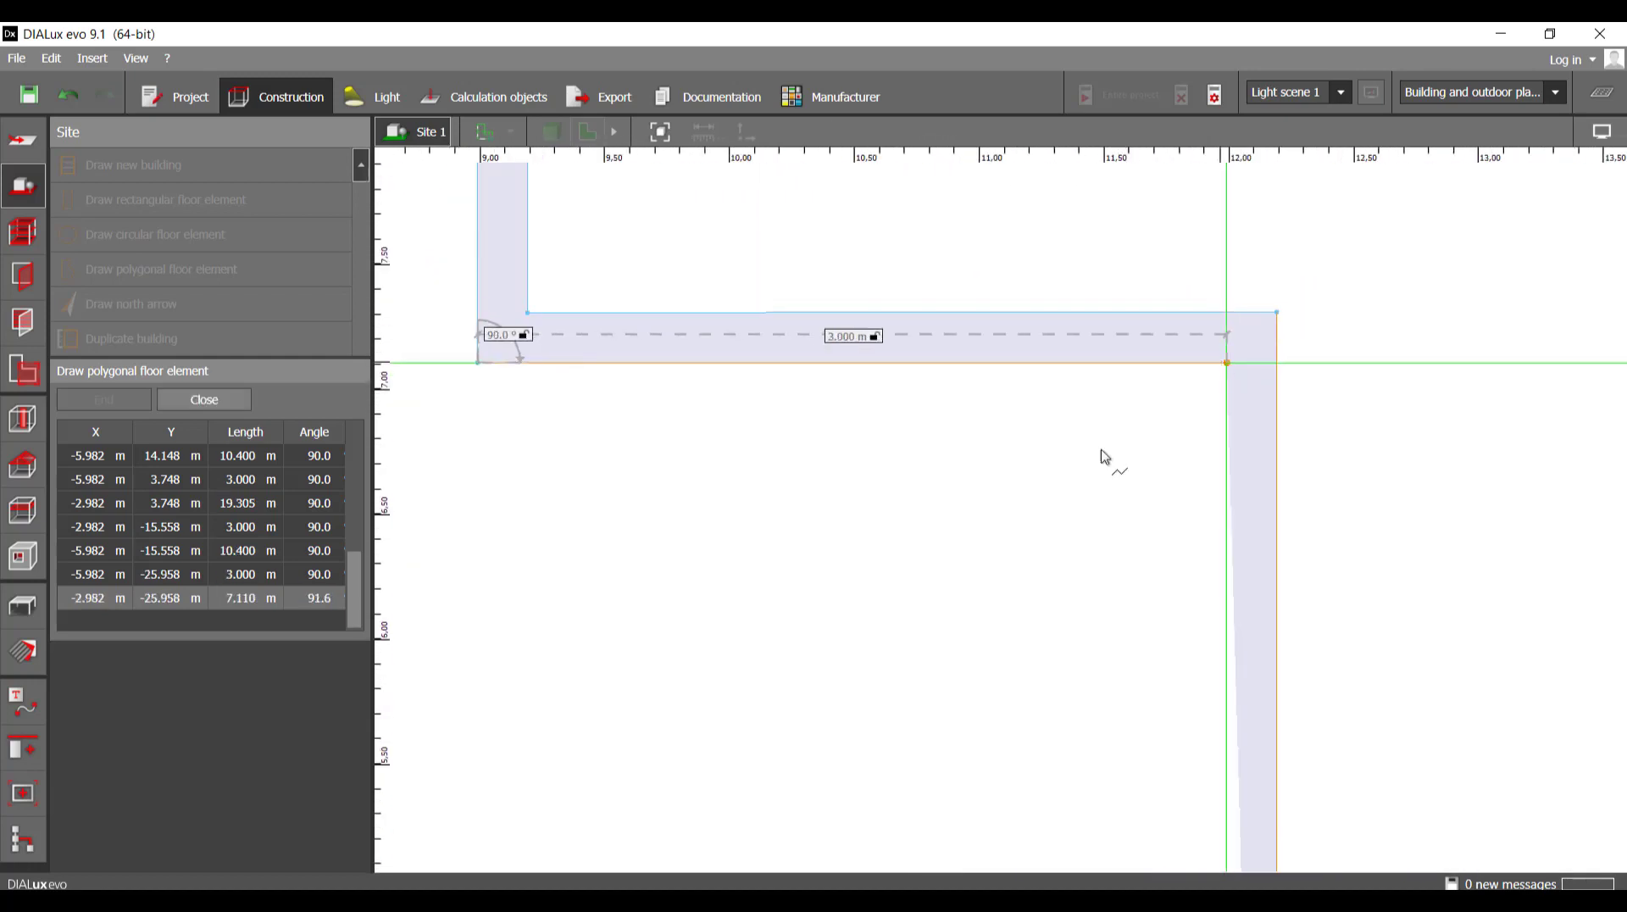
# - Run the inner side 7.107 m down to the site's lower edge and close the polygon
pyautogui.scroll(-4, 1104, 457)
pyautogui.moveTo(1123, 712); pyautogui.dragTo(1012, 475, button='middle')
pyautogui.scroll(3, 1003, 657)
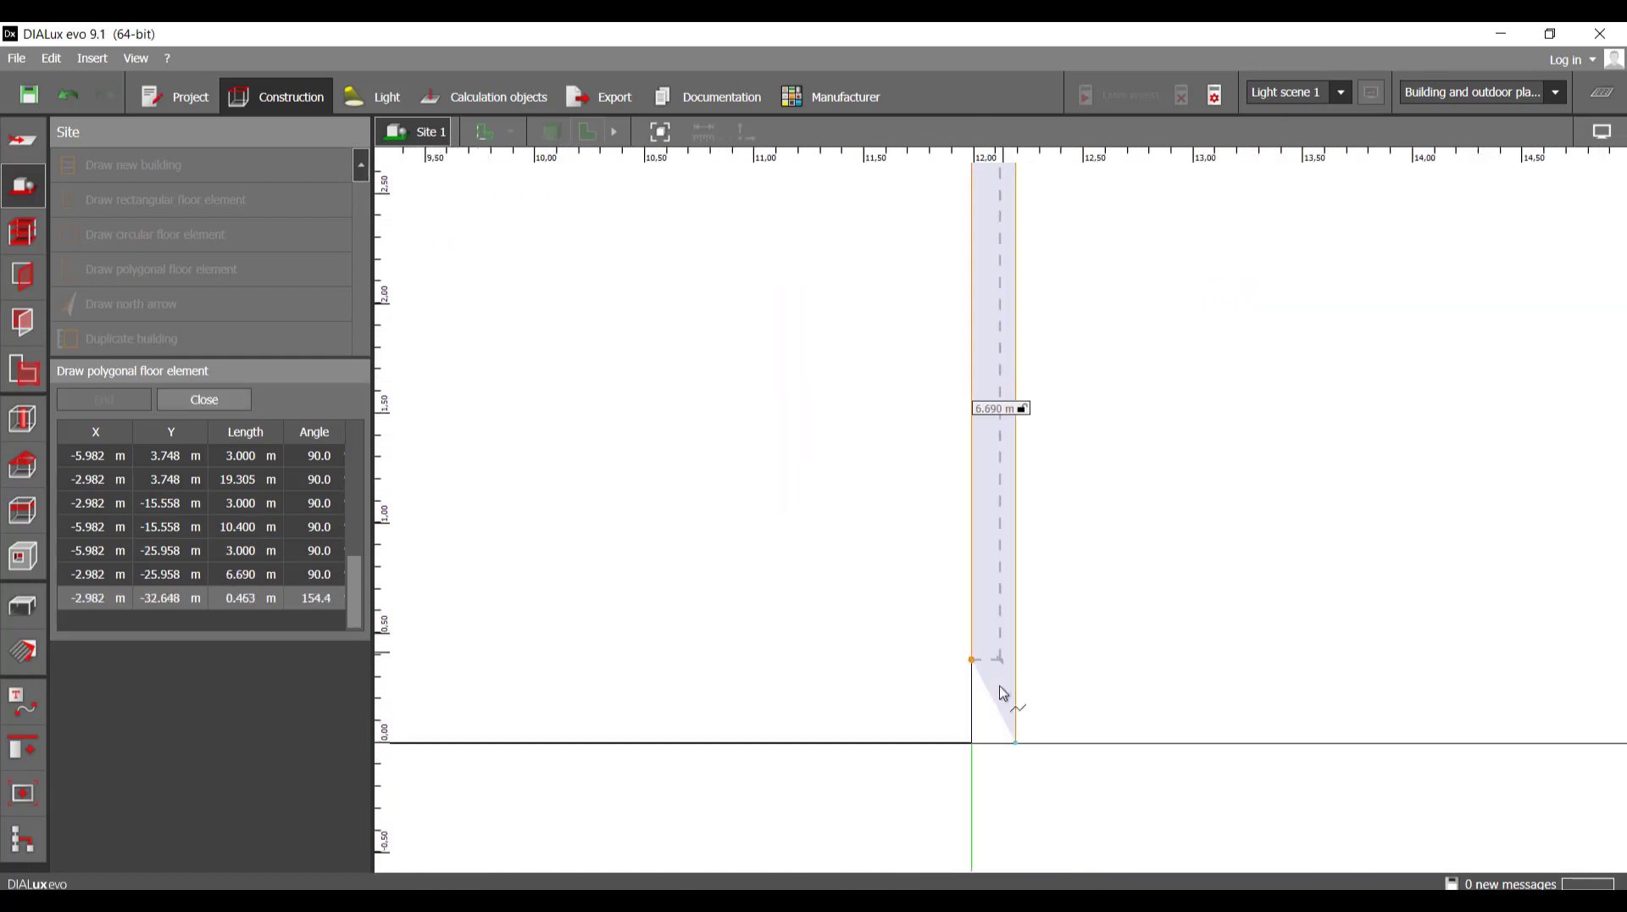
pyautogui.click(973, 744)
pyautogui.scroll(-2, 973, 744)
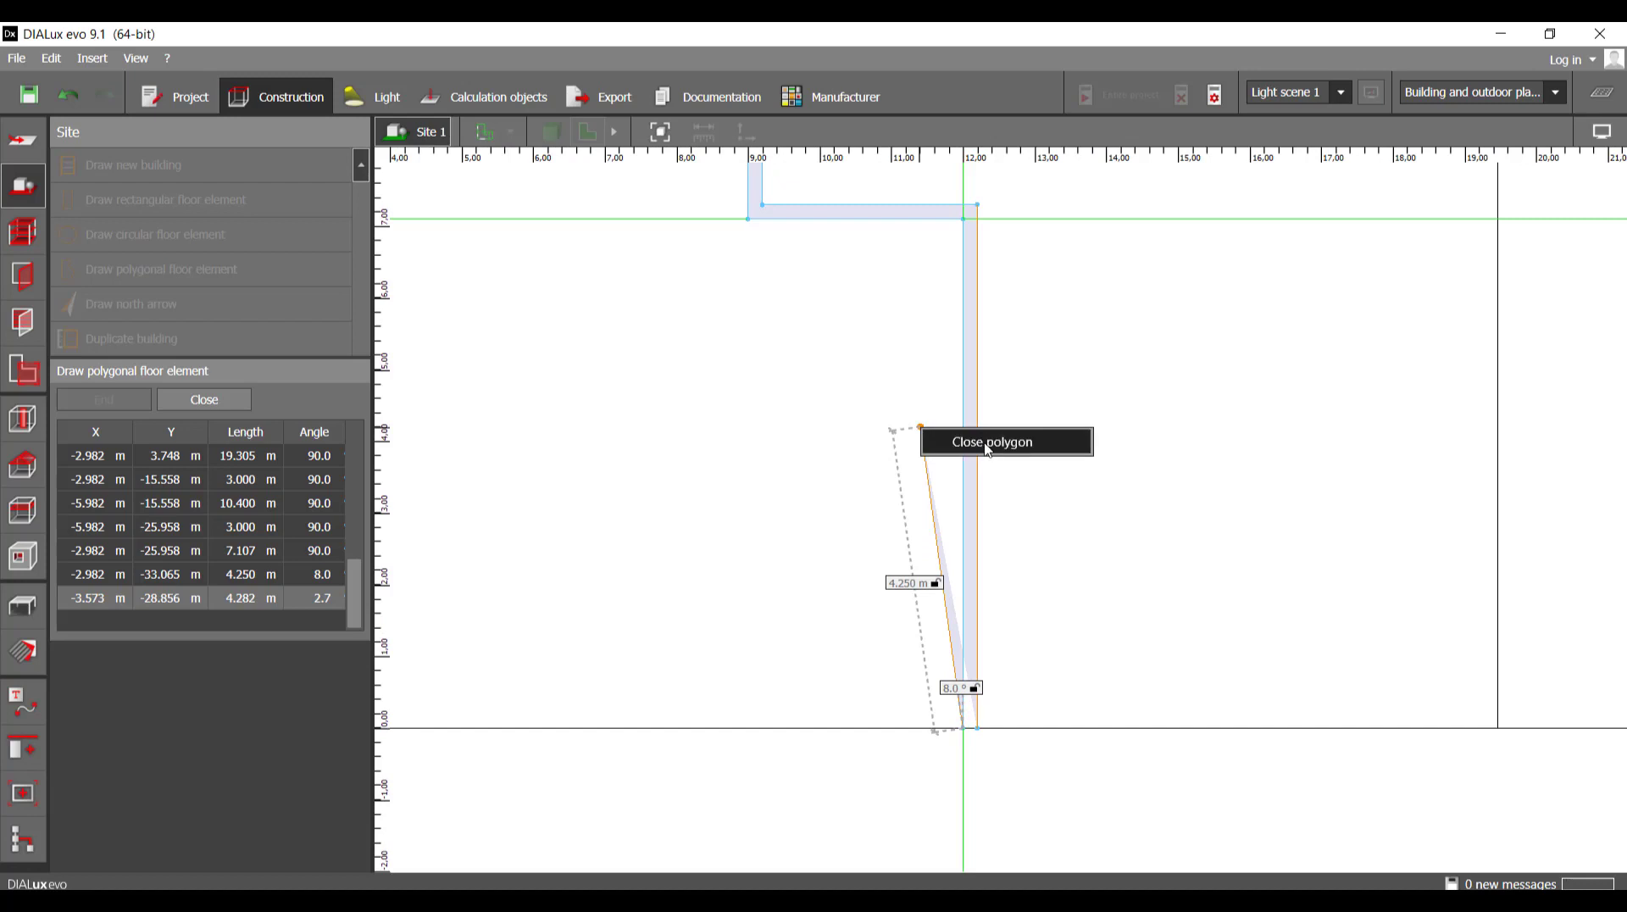
pyautogui.click(988, 444)
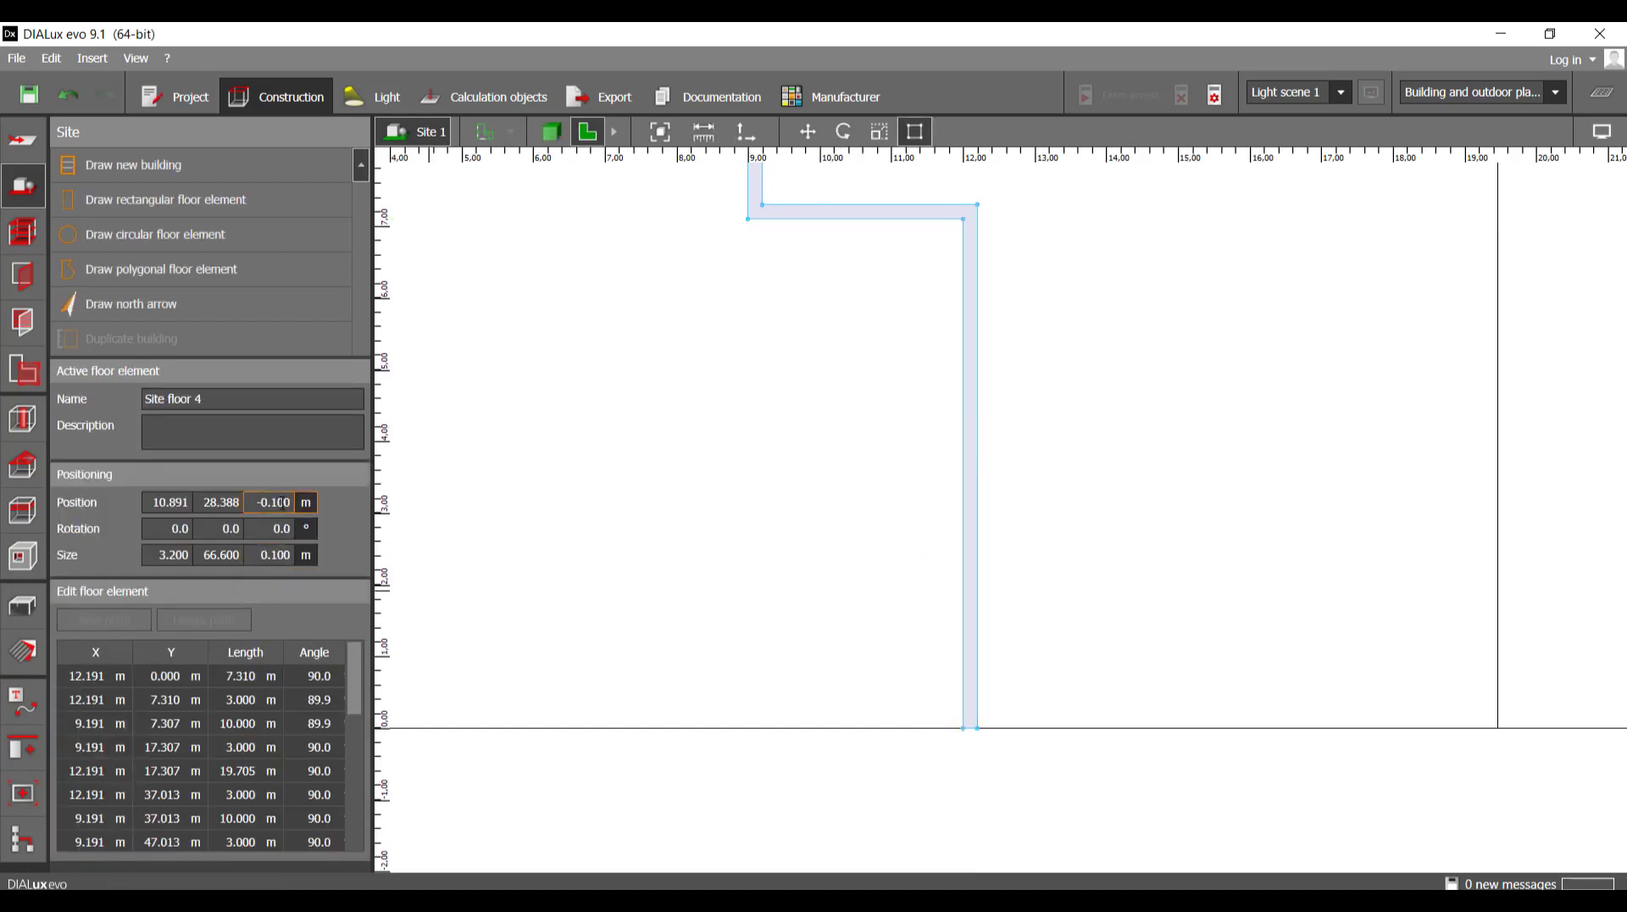
# - Set the new strip's vertical position to 0 m
pyautogui.scroll(-2, 605, 574)
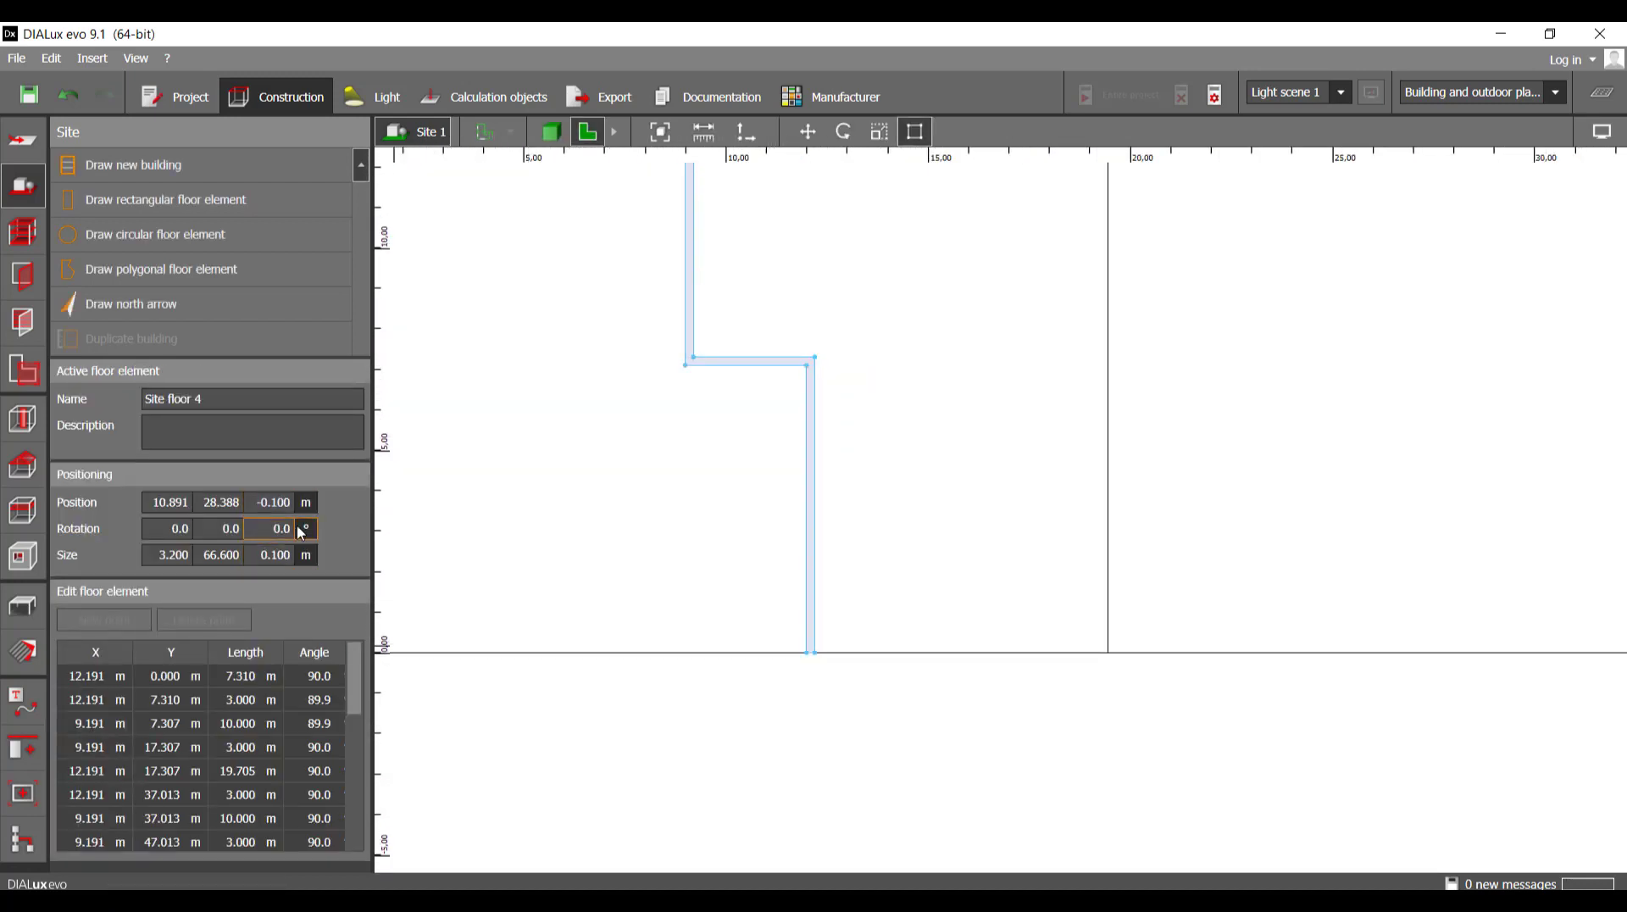
pyautogui.write('0')
pyautogui.press('Return')
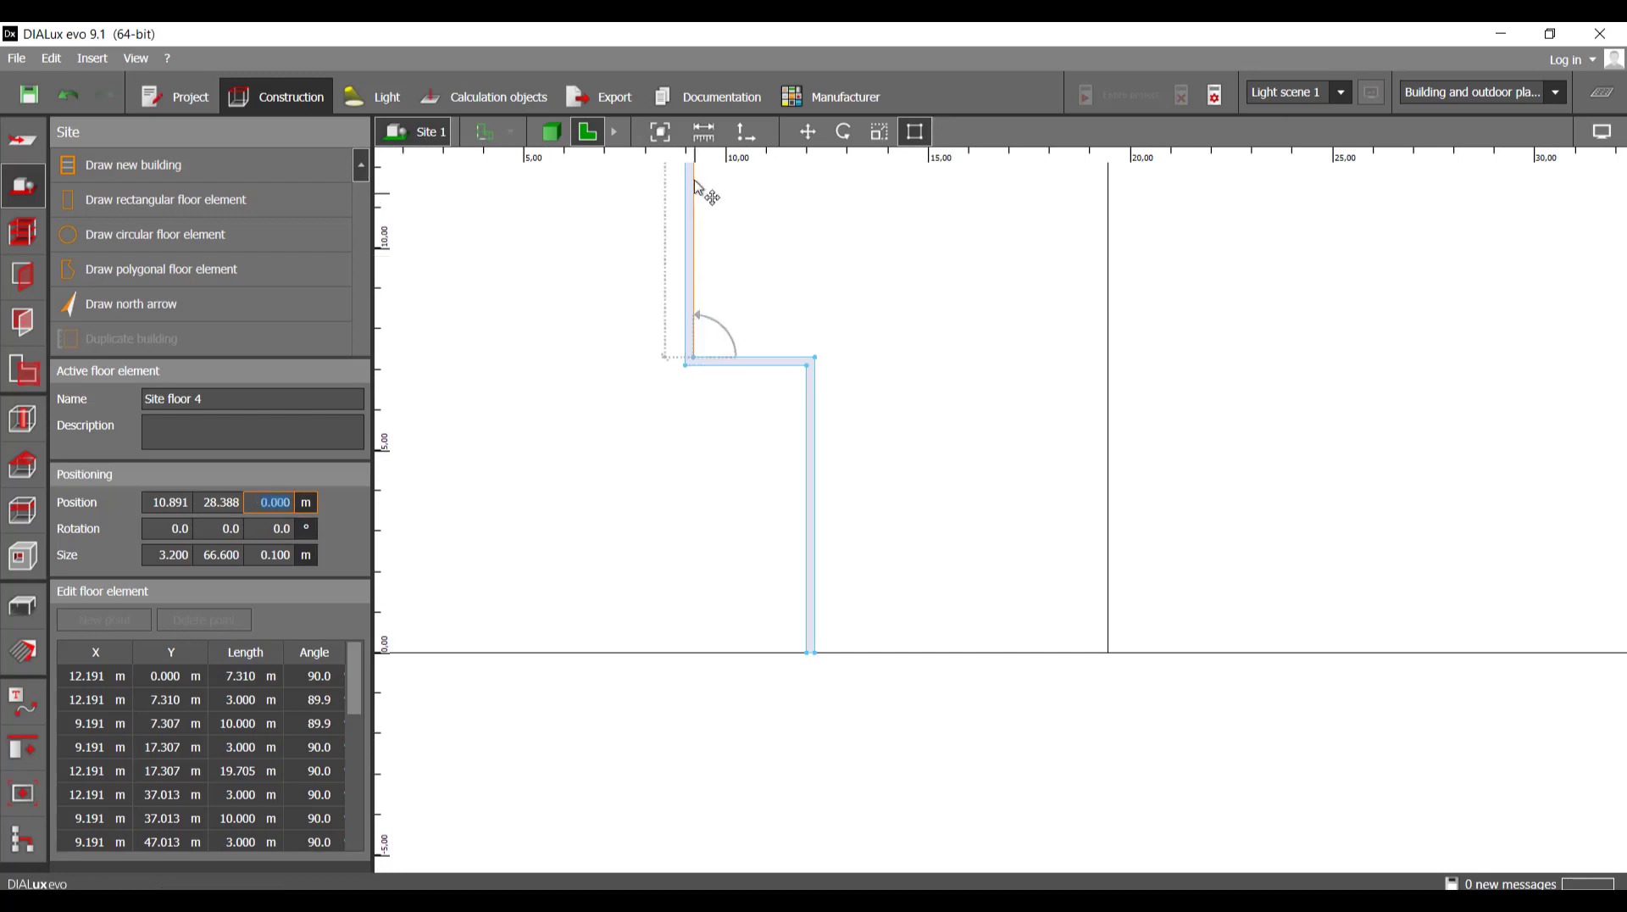
# - Examine the new border strip between the lawn and the path in the 3D view, and return to the plan view
pyautogui.click(546, 133)
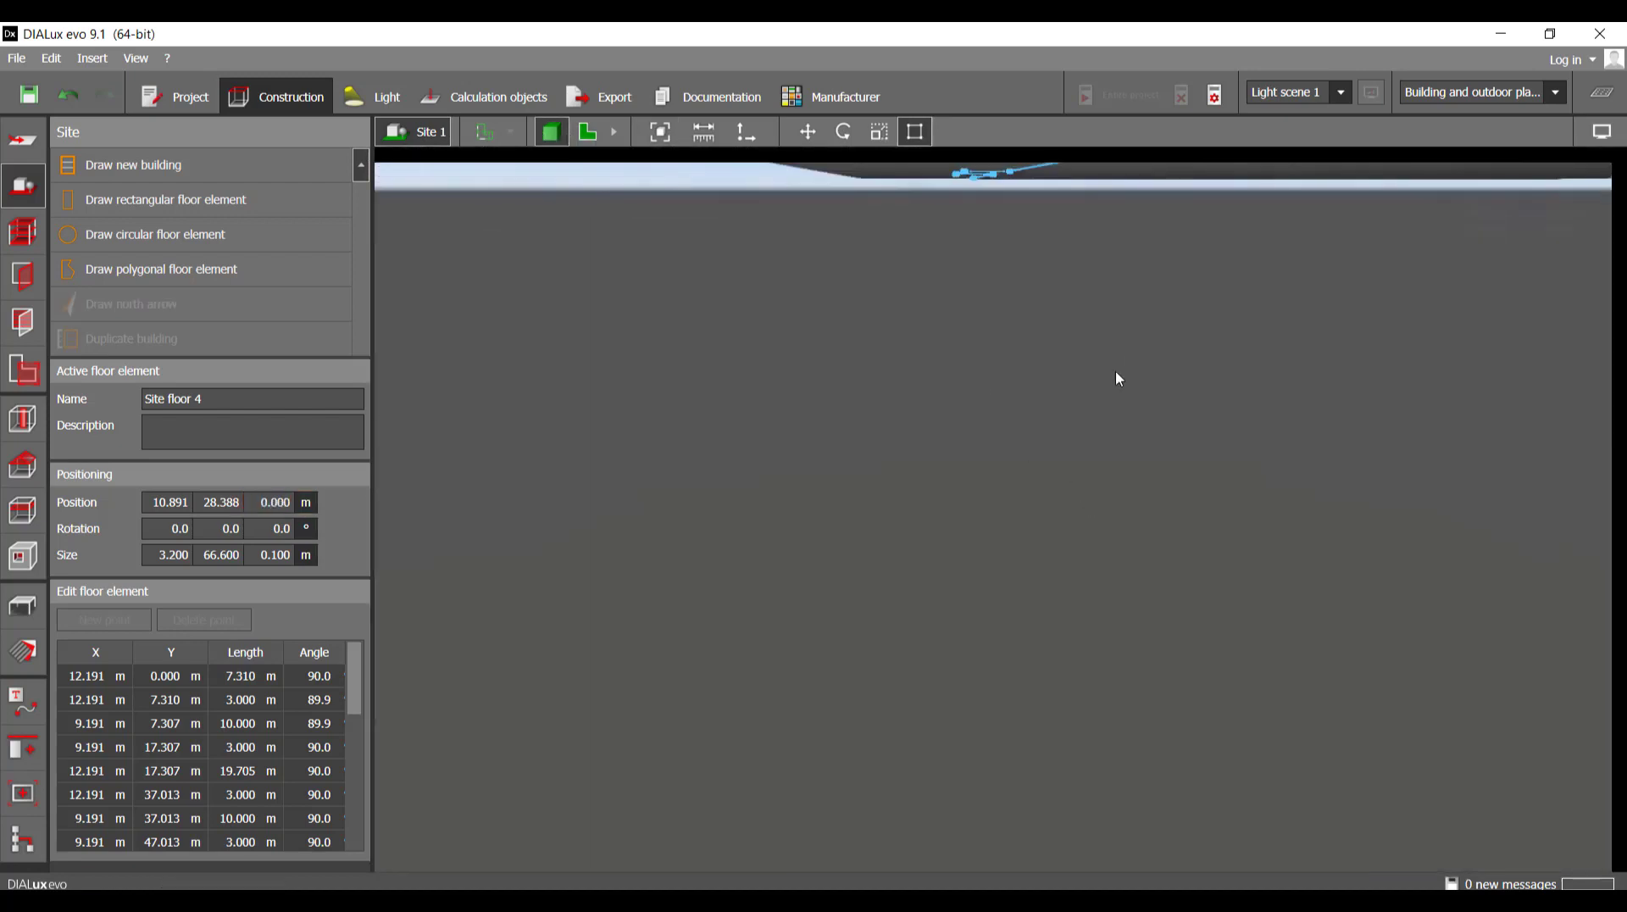
pyautogui.moveTo(1067, 426); pyautogui.dragTo(1059, 431, button='middle')
pyautogui.click(916, 454)
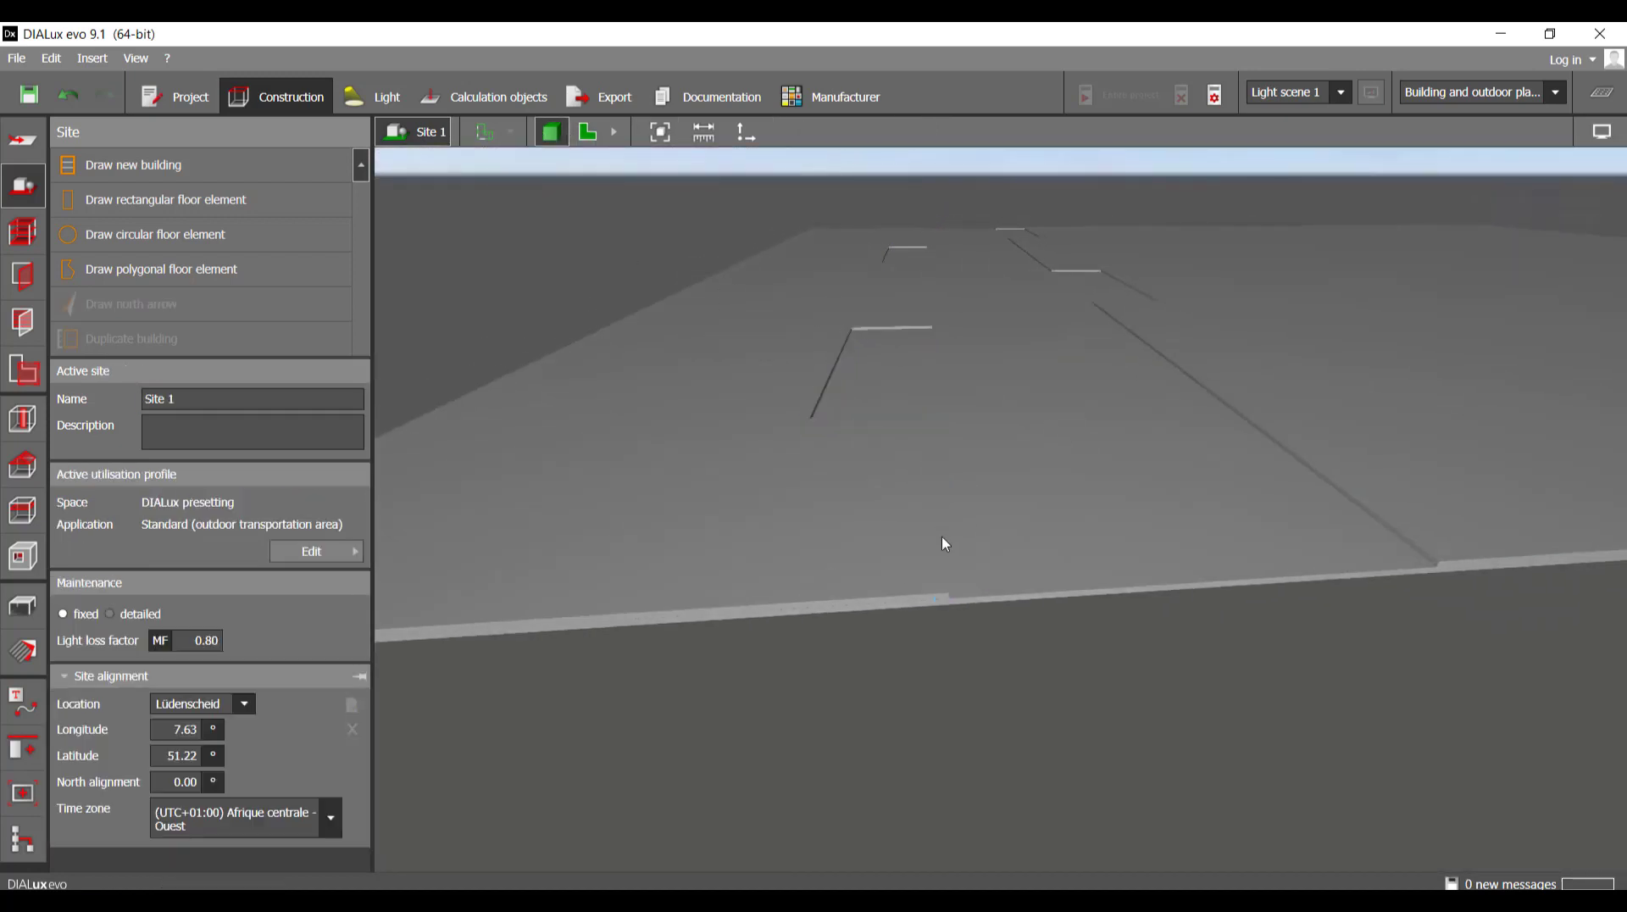
pyautogui.scroll(3, 942, 563)
pyautogui.scroll(-2, 941, 600)
pyautogui.moveTo(892, 576); pyautogui.dragTo(916, 569, button='right')
pyautogui.moveTo(955, 584); pyautogui.dragTo(1033, 432, button='middle')
pyautogui.moveTo(1094, 665); pyautogui.dragTo(1146, 524)
pyautogui.click(1137, 524)
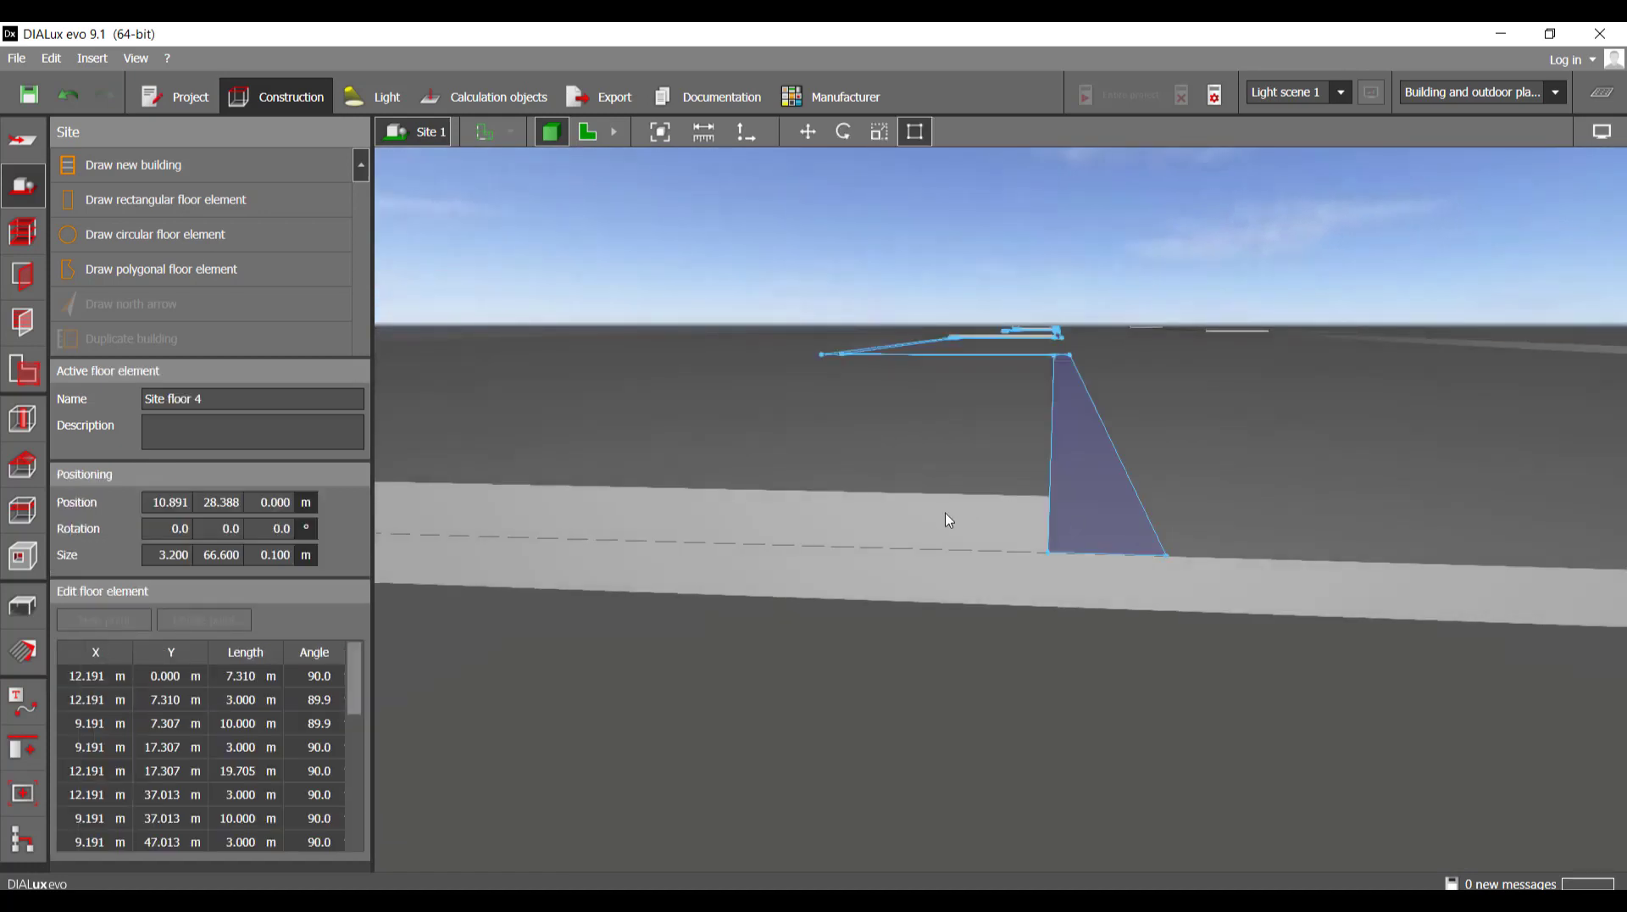
pyautogui.click(916, 516)
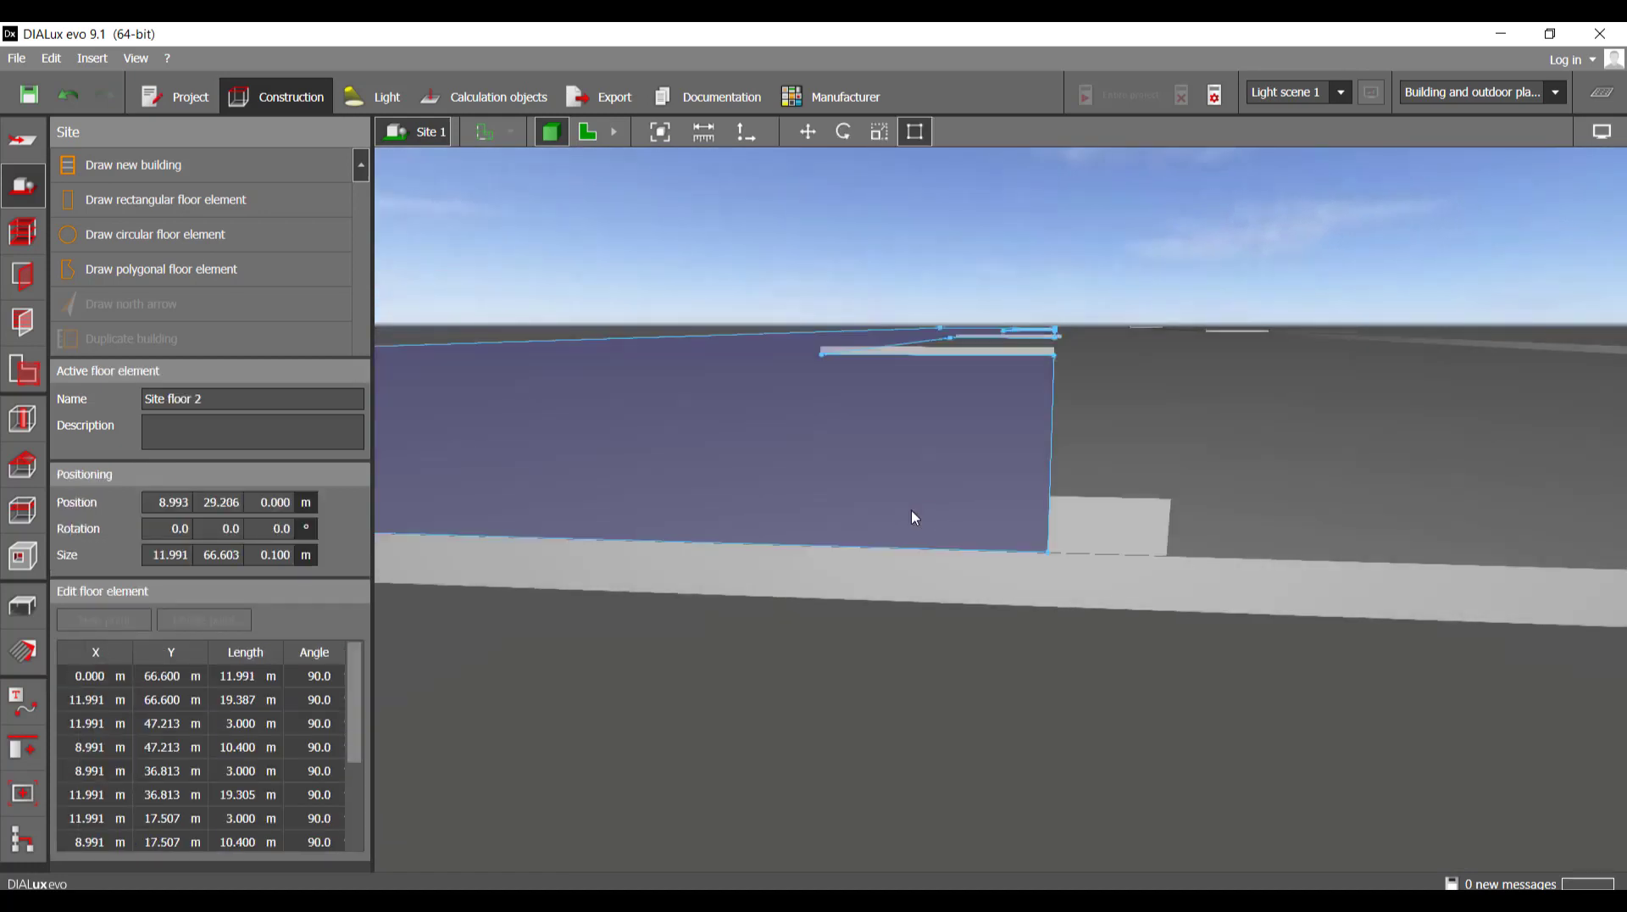
pyautogui.click(975, 730)
pyautogui.moveTo(1025, 501); pyautogui.dragTo(1019, 537, button='right')
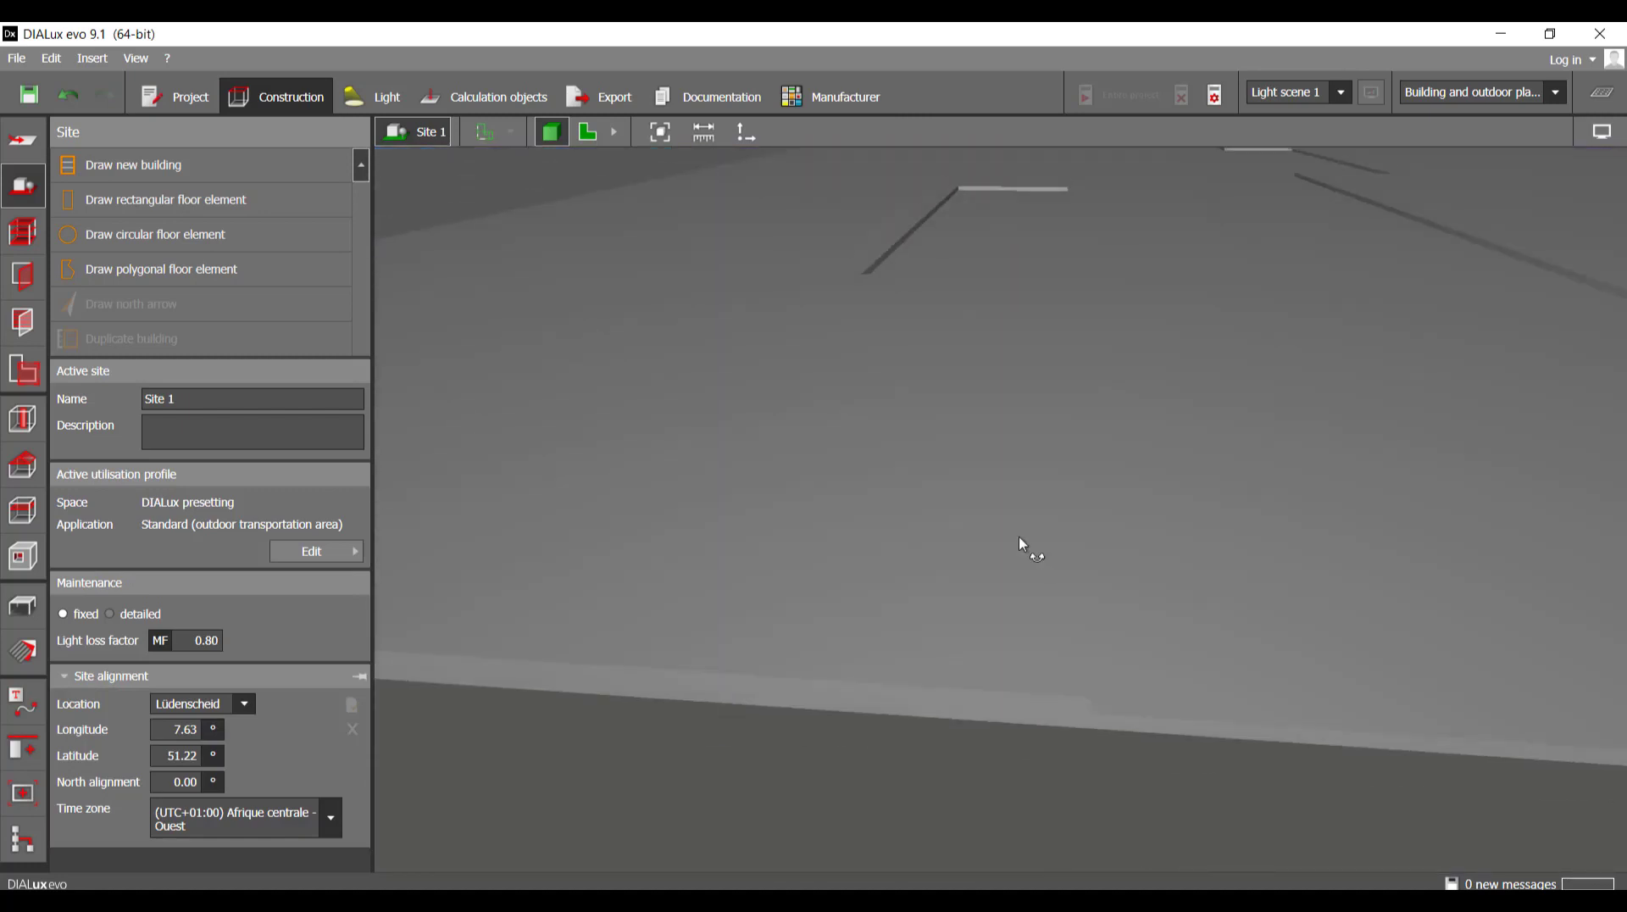
pyautogui.moveTo(1019, 539)
pyautogui.mouseDown()
pyautogui.moveTo(1034, 545)
pyautogui.moveTo(1014, 552)
pyautogui.mouseUp()
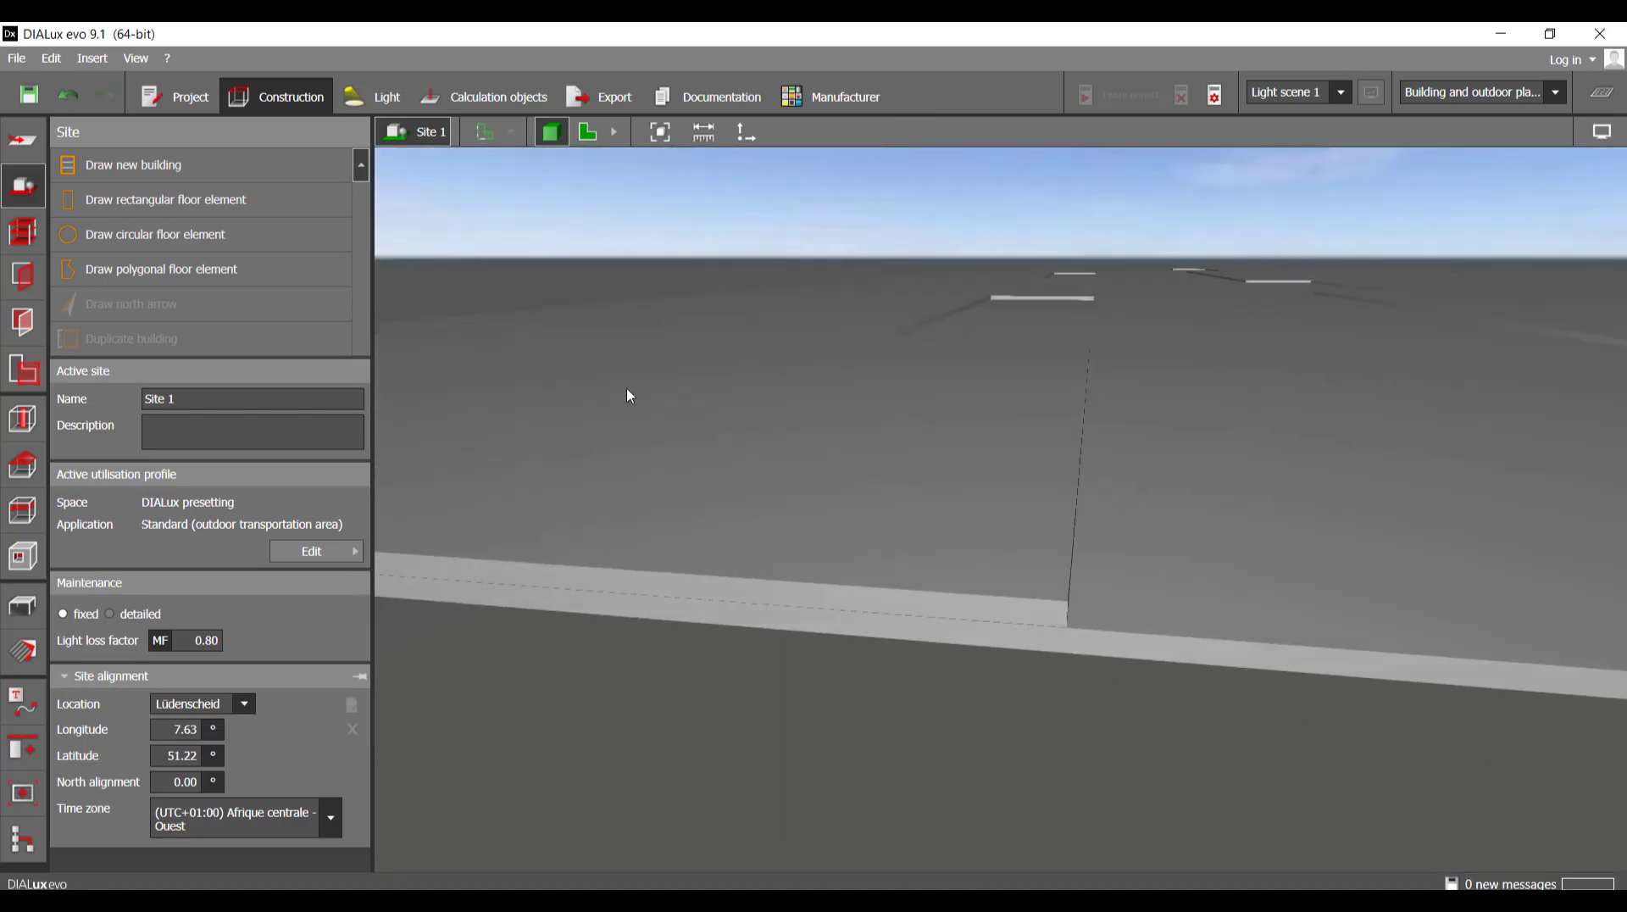
pyautogui.moveTo(1141, 465); pyautogui.dragTo(806, 569)
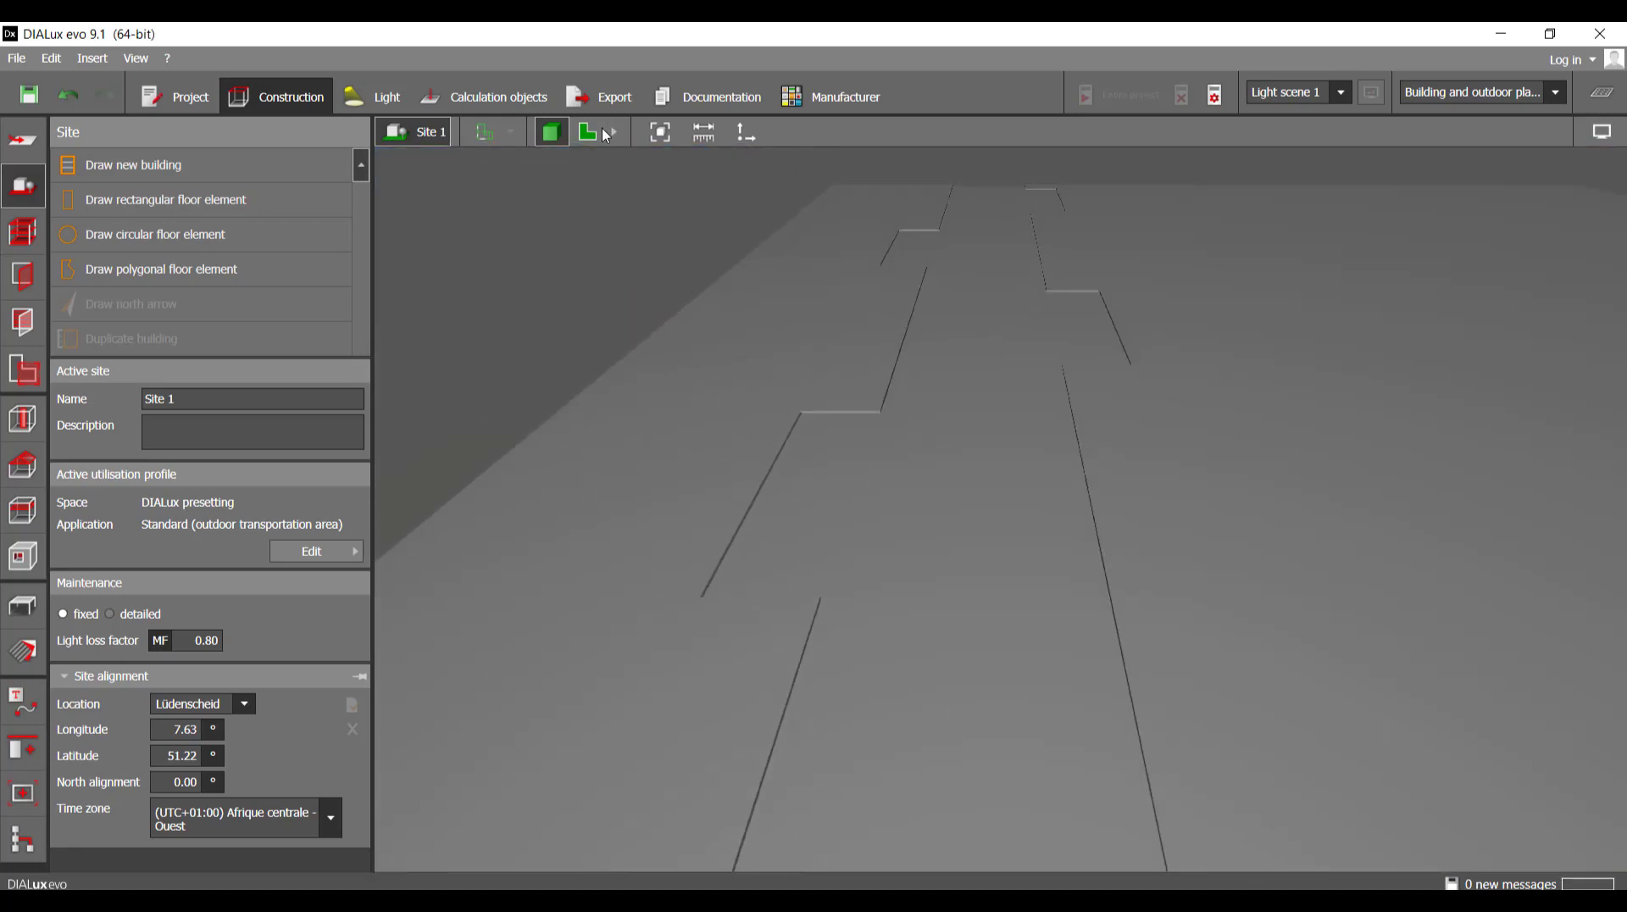
pyautogui.click(587, 132)
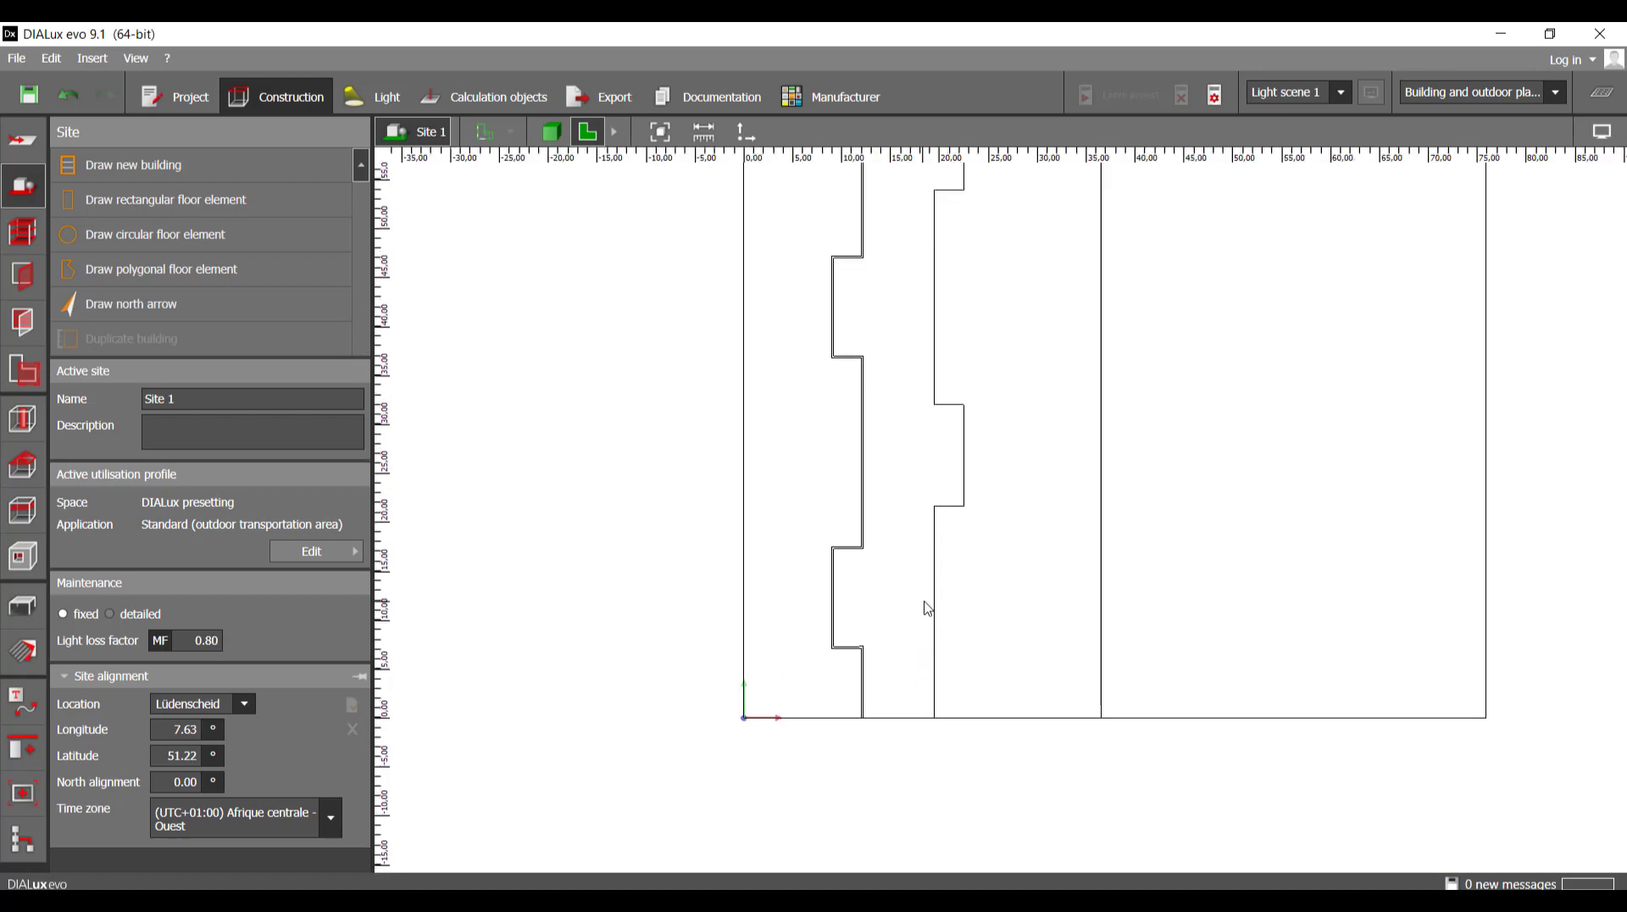
# - Show the imported plan and start a polygonal floor element for the path's right-hand border strip, running its path side 21.815 m up from the site's lower edge
pyautogui.scroll(4, 944, 643)
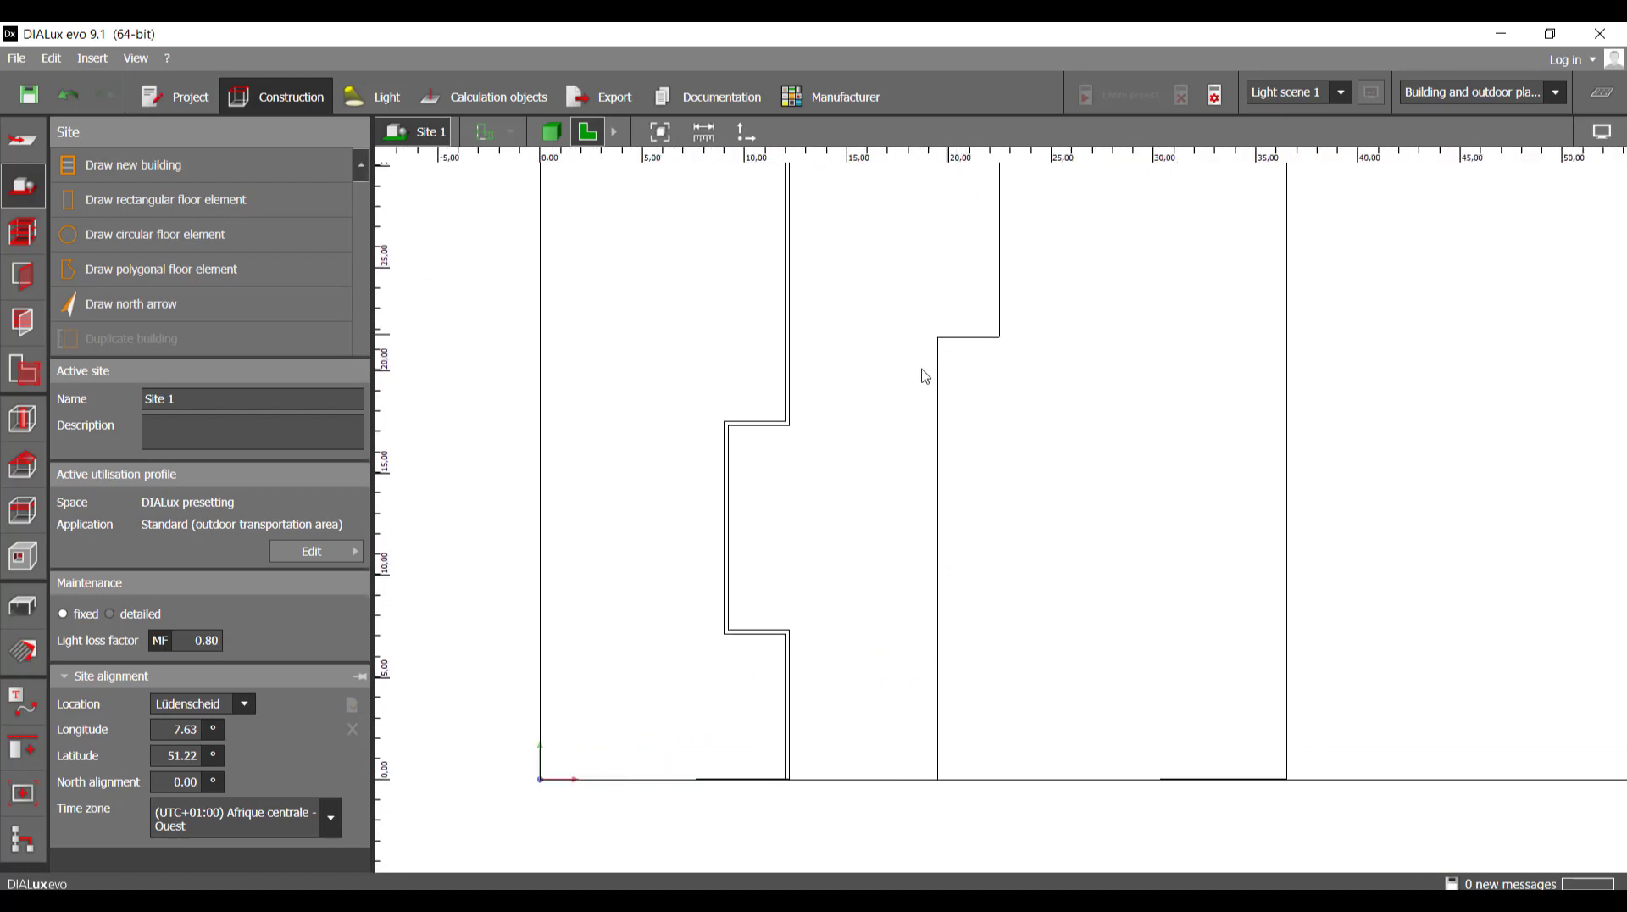
pyautogui.click(487, 145)
pyautogui.scroll(3, 766, 458)
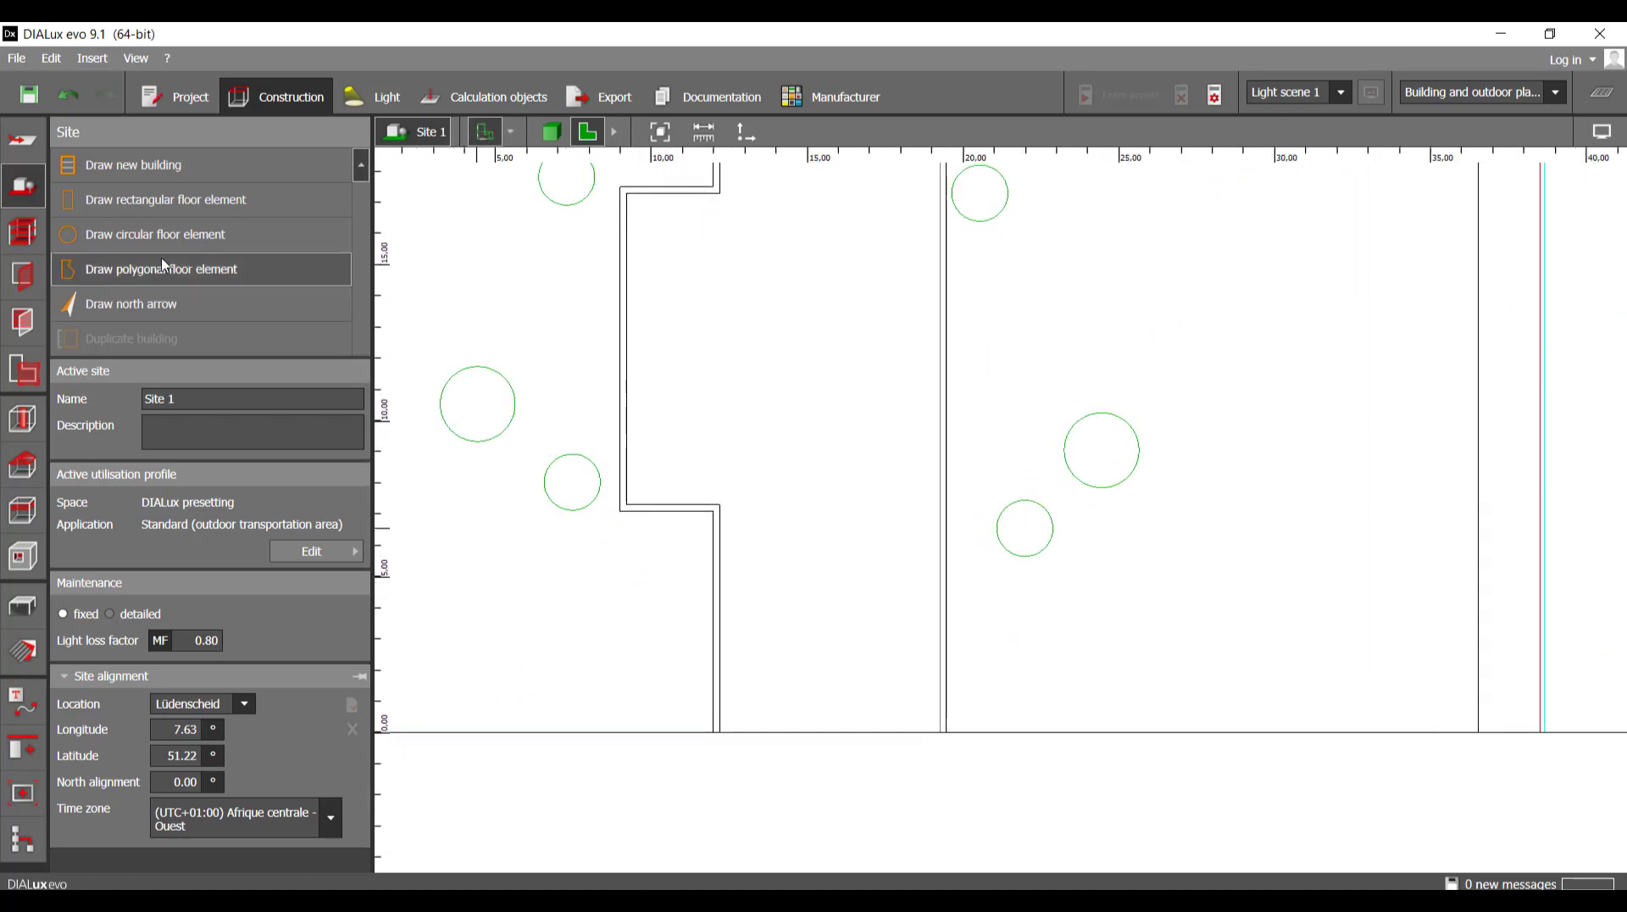
pyautogui.click(167, 279)
pyautogui.scroll(8, 950, 746)
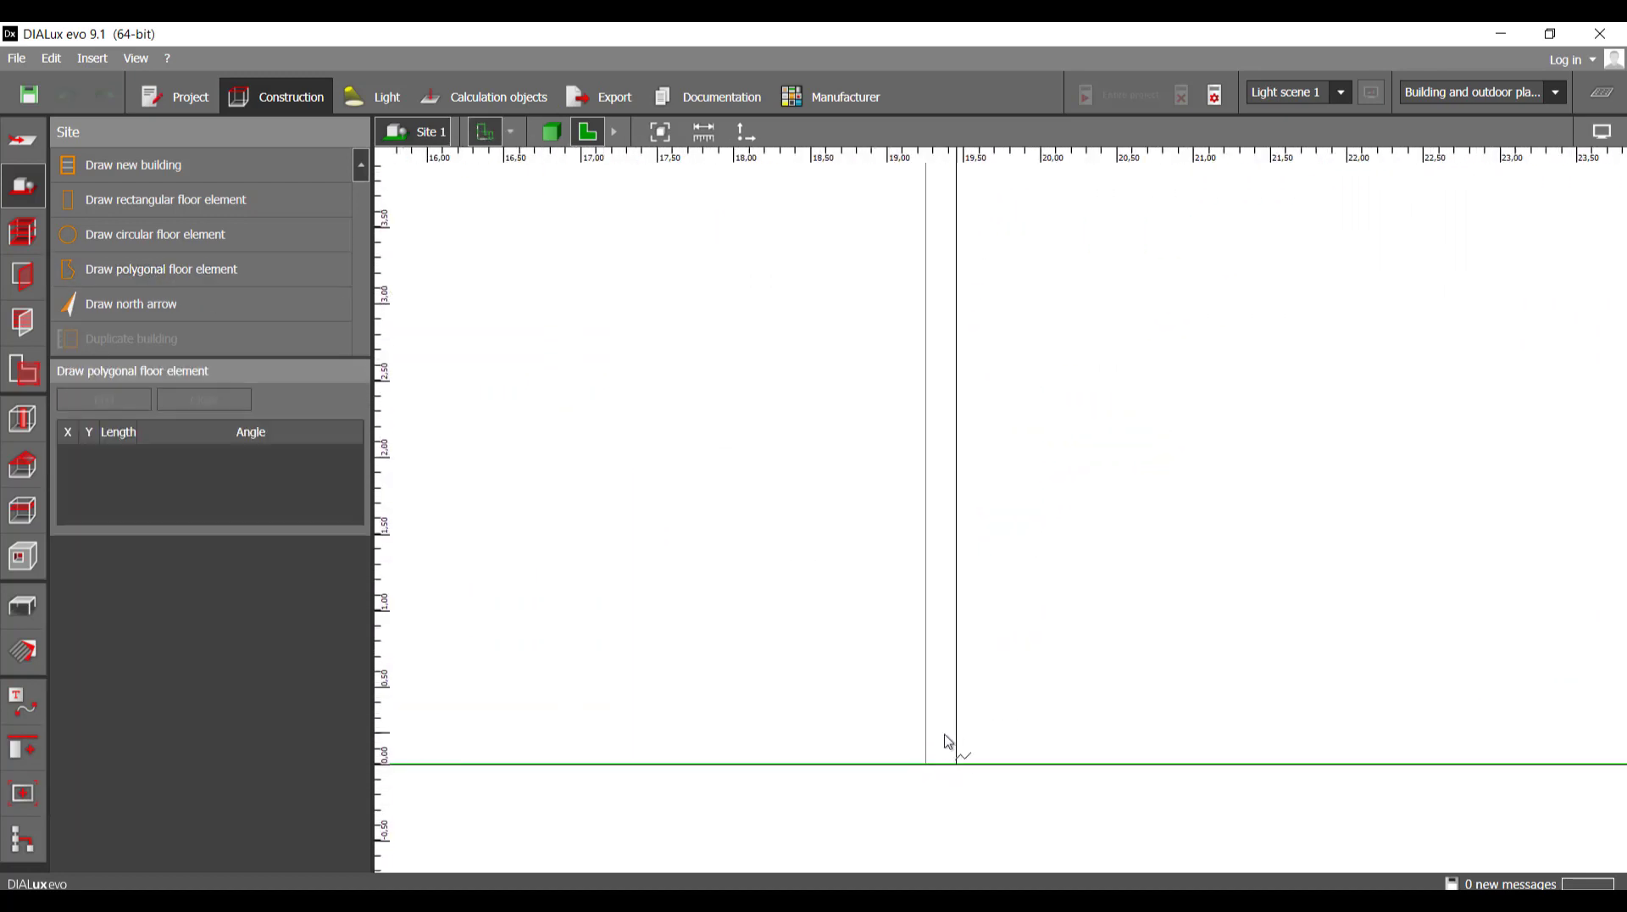
pyautogui.click(926, 765)
pyautogui.scroll(-5, 932, 766)
pyautogui.scroll(4, 923, 475)
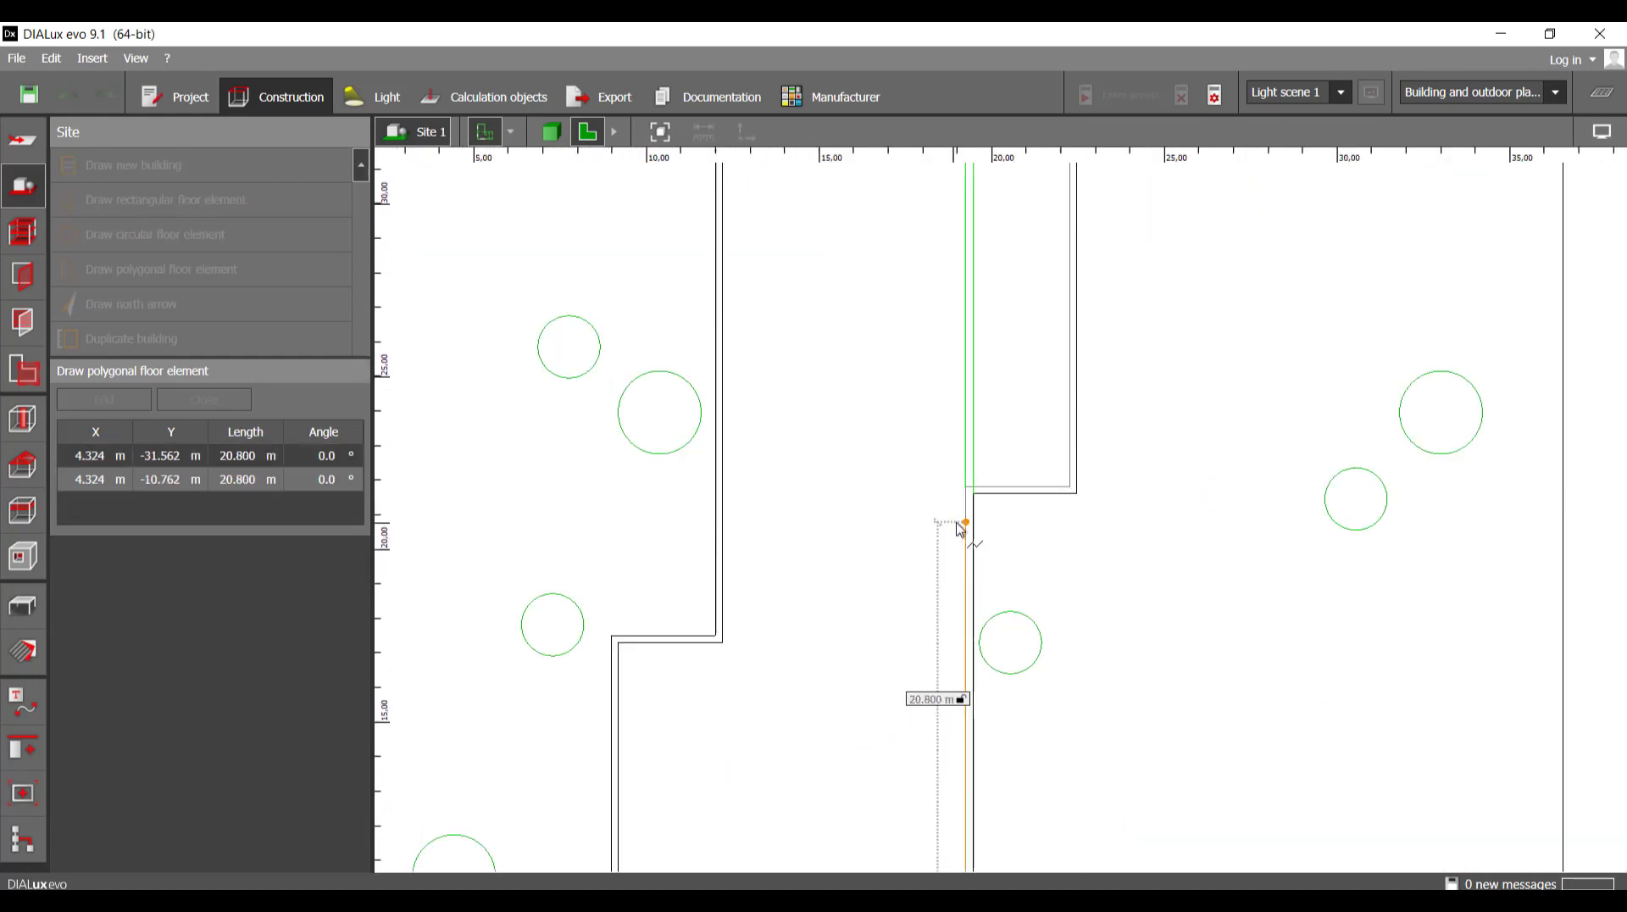
pyautogui.scroll(3, 972, 479)
pyautogui.click(973, 454)
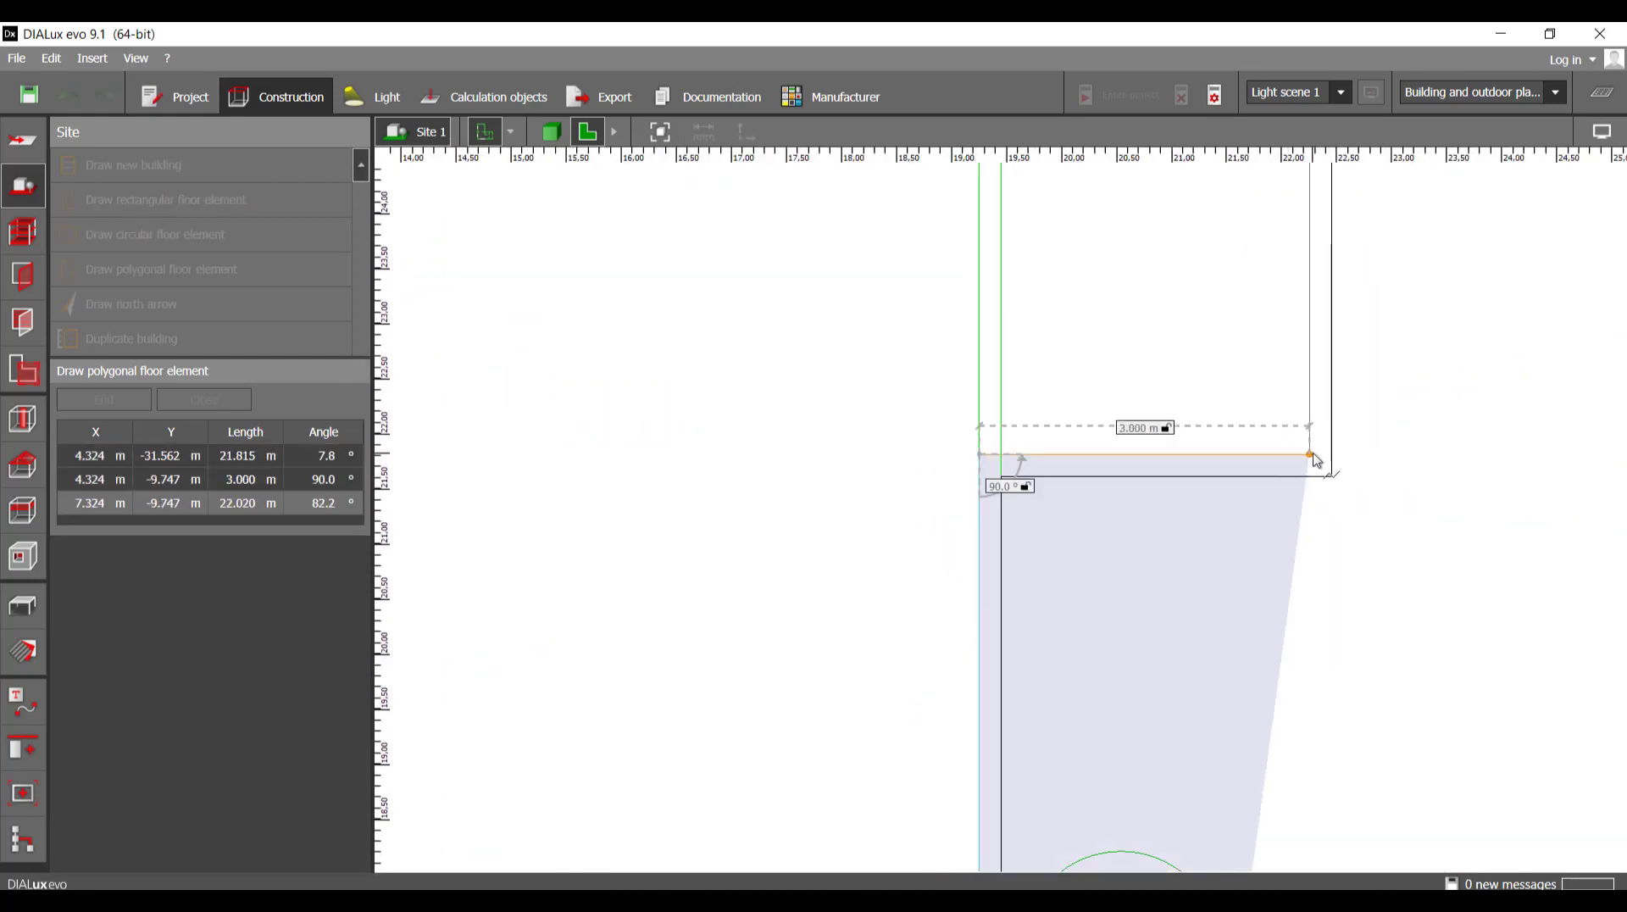
# - Trace the strip's path side around the lower notch: 3 m right, 10 m up and 3 m left
pyautogui.click(1310, 458)
pyautogui.scroll(-3, 1077, 610)
pyautogui.scroll(-4, 1072, 612)
pyautogui.scroll(2, 1123, 519)
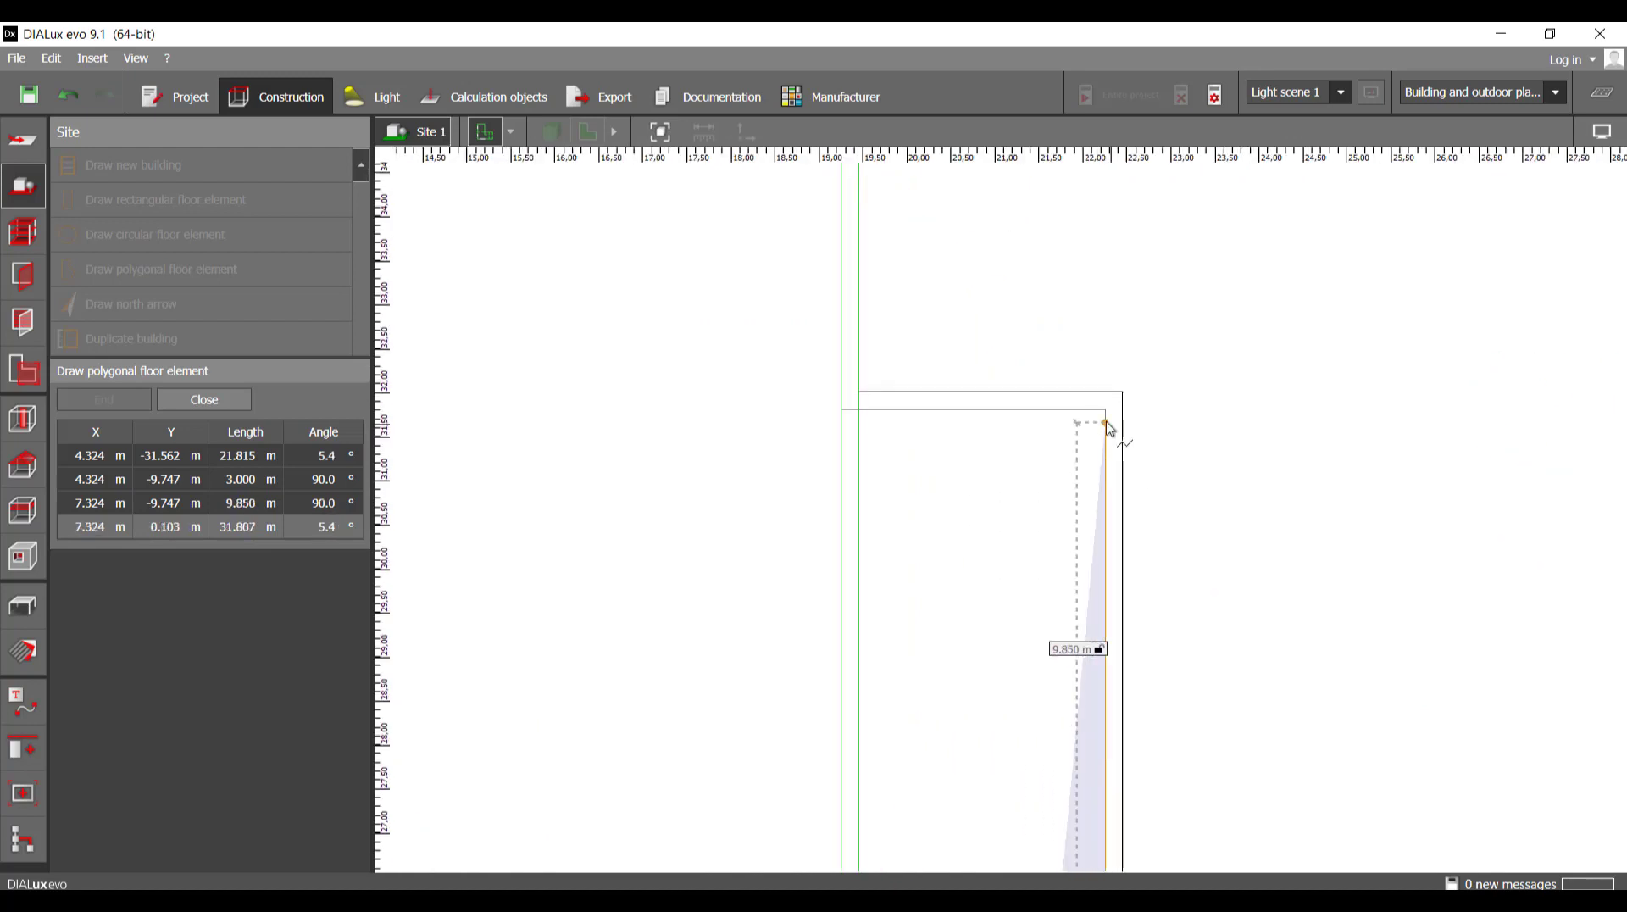
pyautogui.click(1103, 411)
pyautogui.click(841, 411)
# - Run the strip's path side 22.342 m up to the start of the upper notch
pyautogui.scroll(-5, 843, 440)
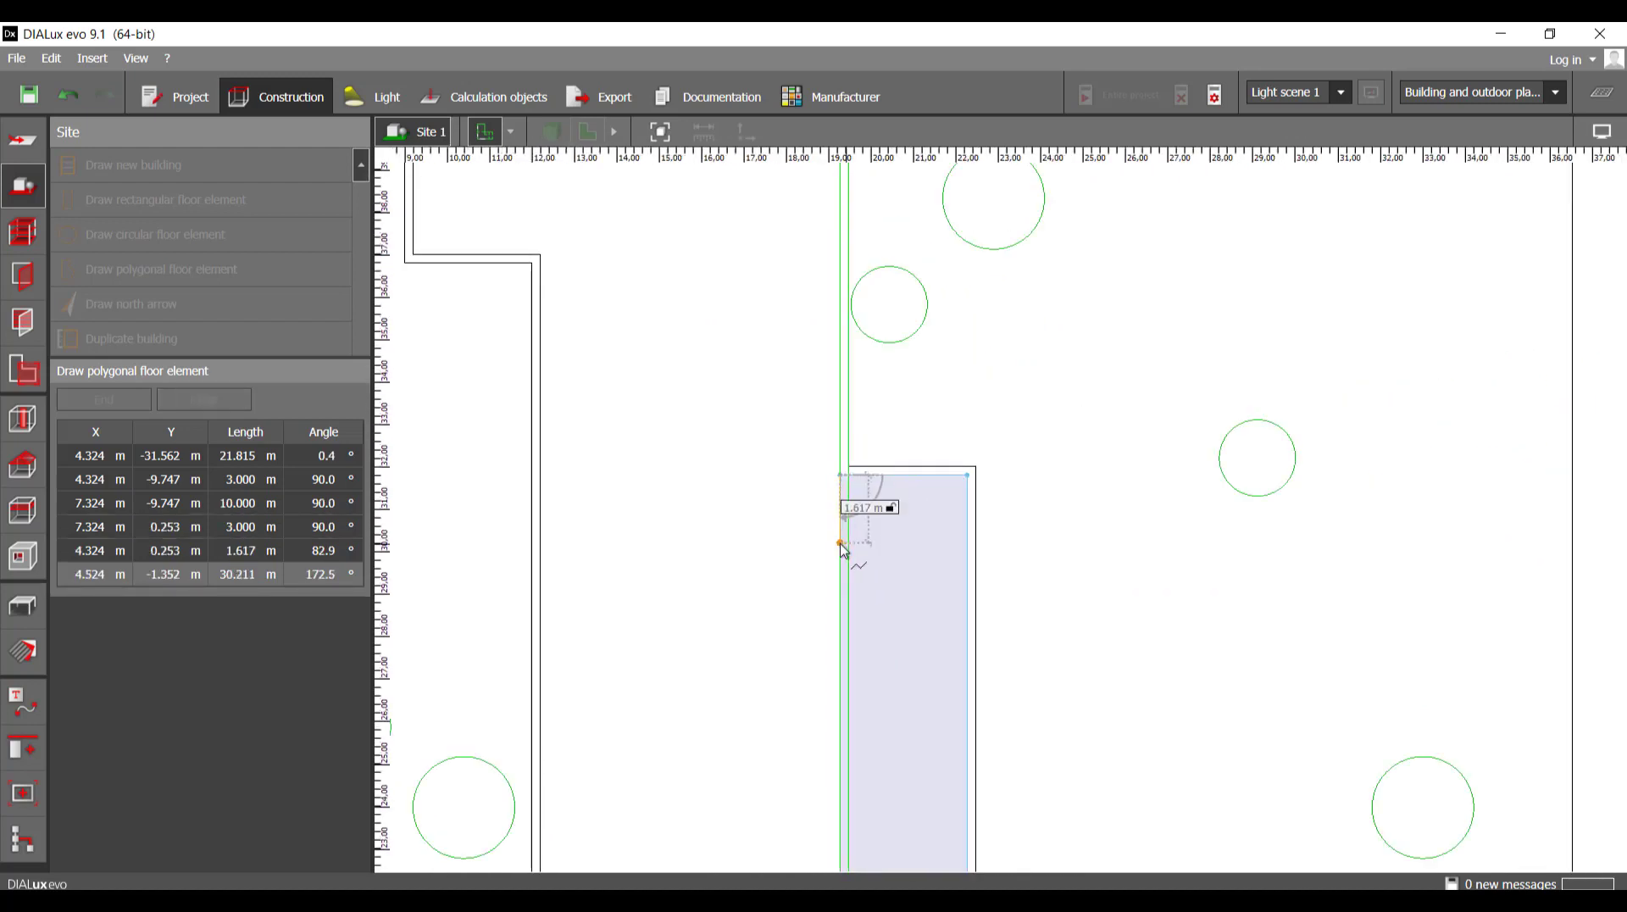
pyautogui.scroll(3, 881, 474)
pyautogui.scroll(3, 835, 570)
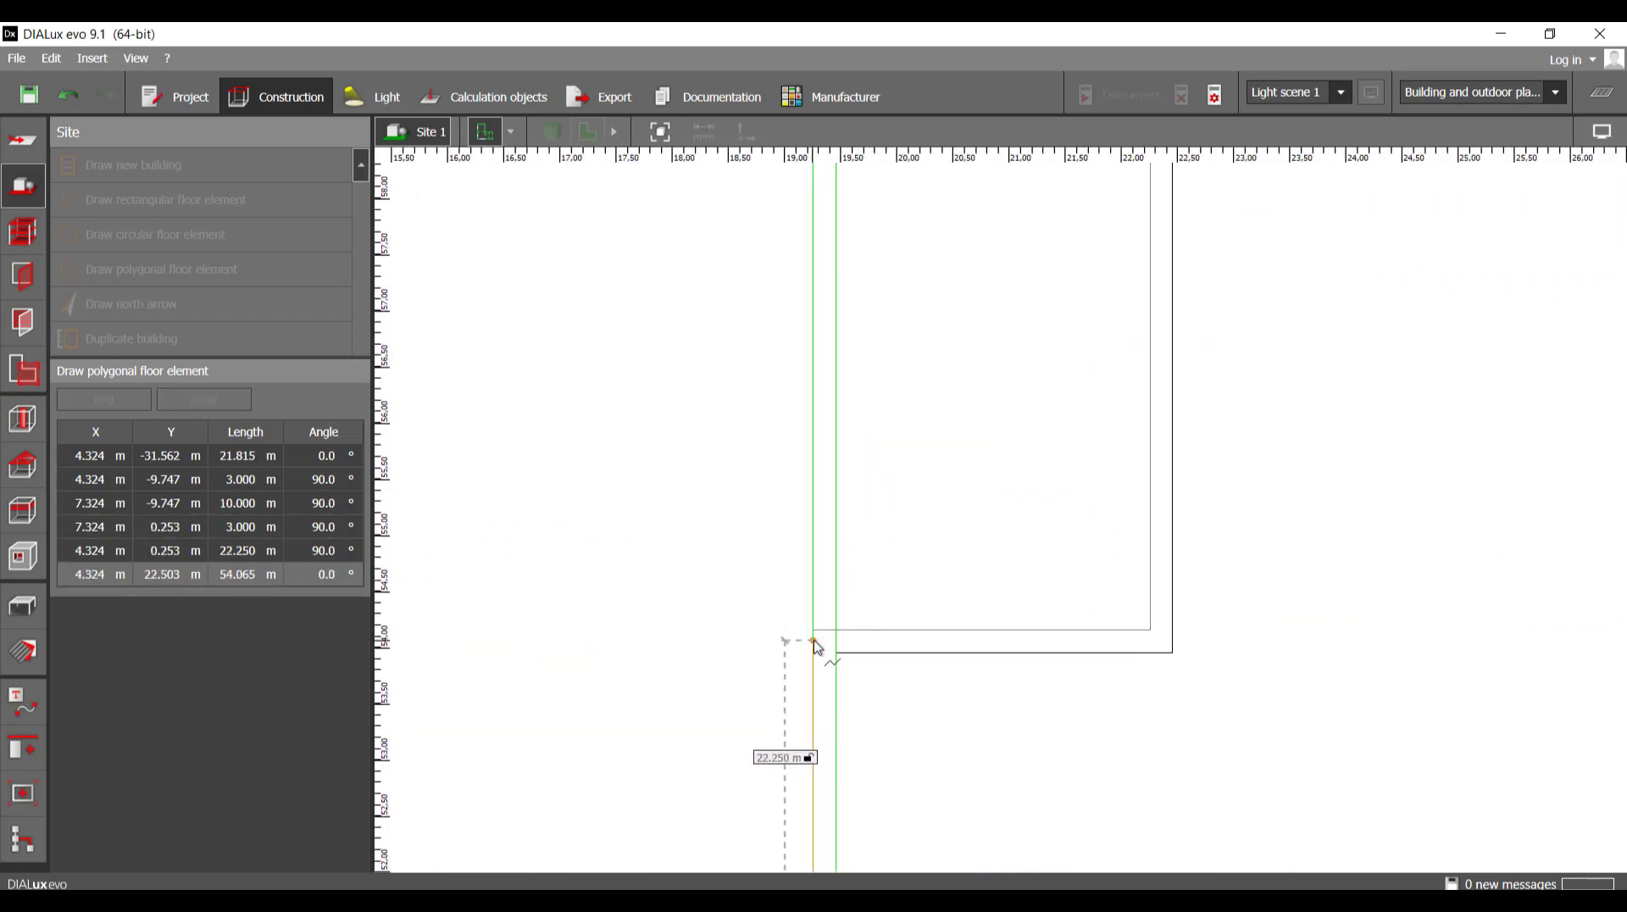
pyautogui.click(820, 634)
# - Trace the strip's path side around the upper notch: 3 m right, 10 m up and 3 m left
pyautogui.click(1151, 632)
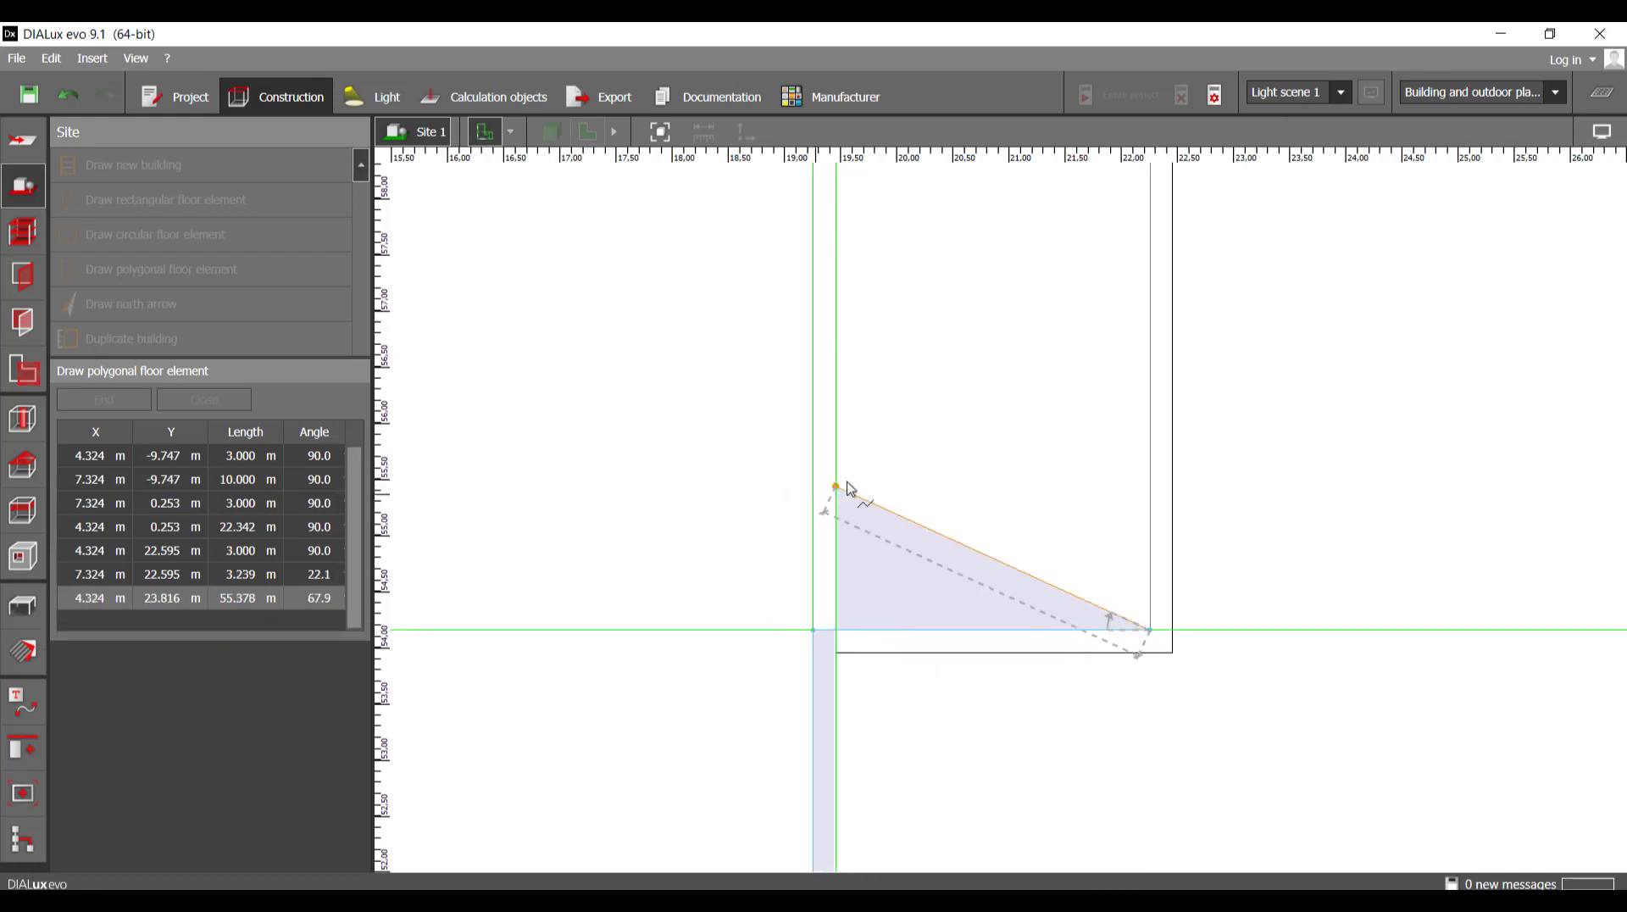
pyautogui.scroll(-2, 839, 500)
pyautogui.scroll(5, 1100, 353)
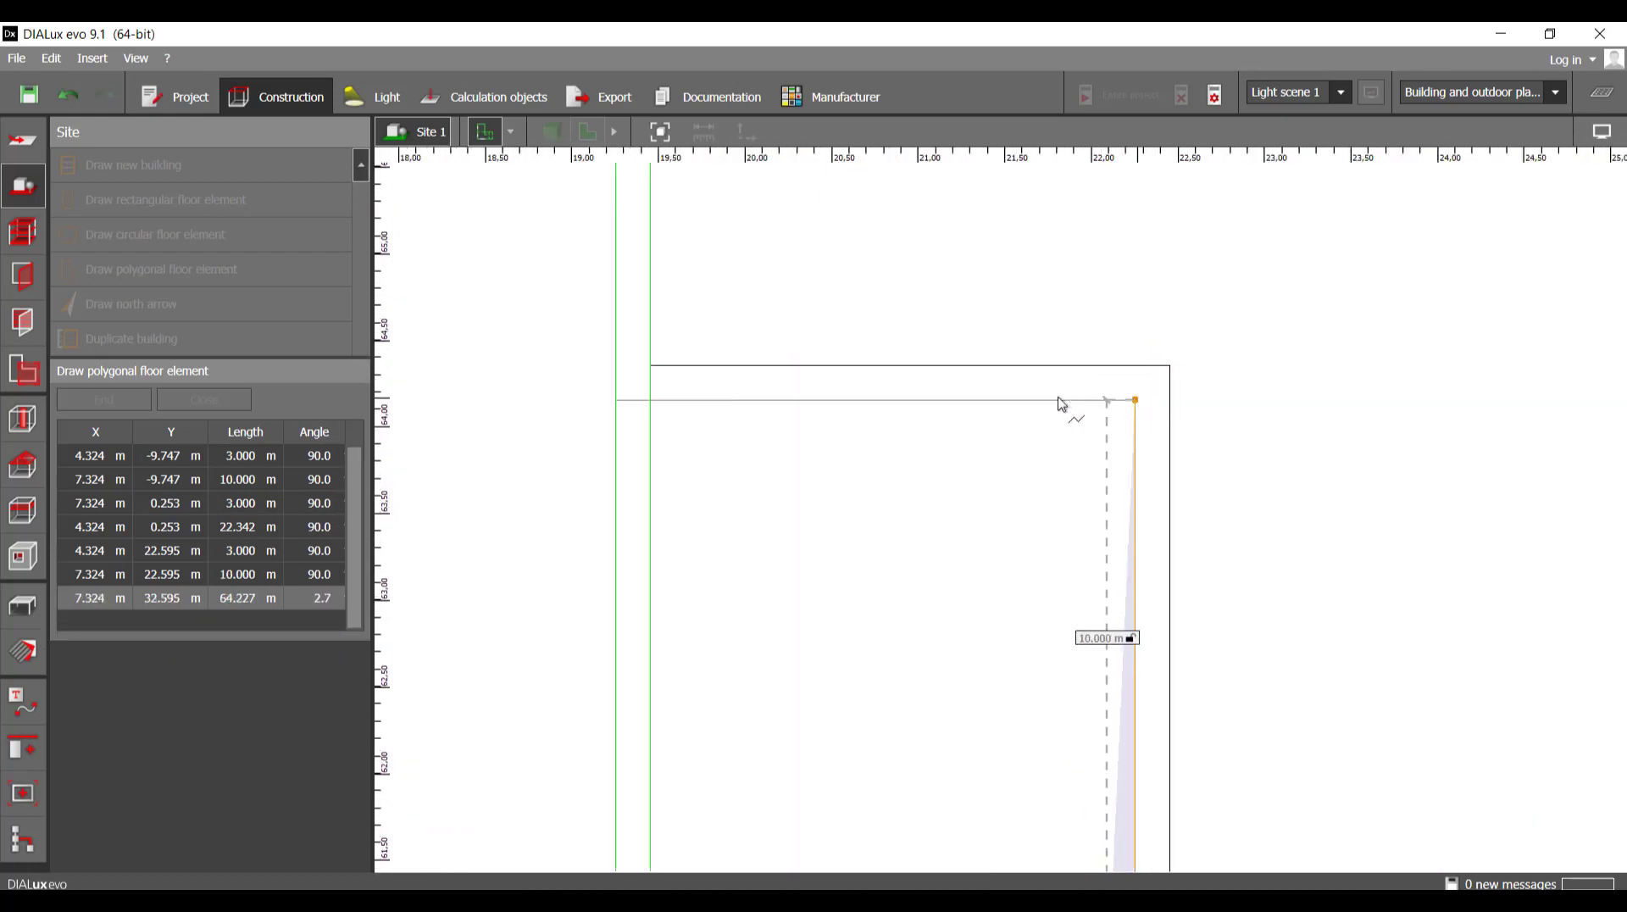
pyautogui.click(1062, 405)
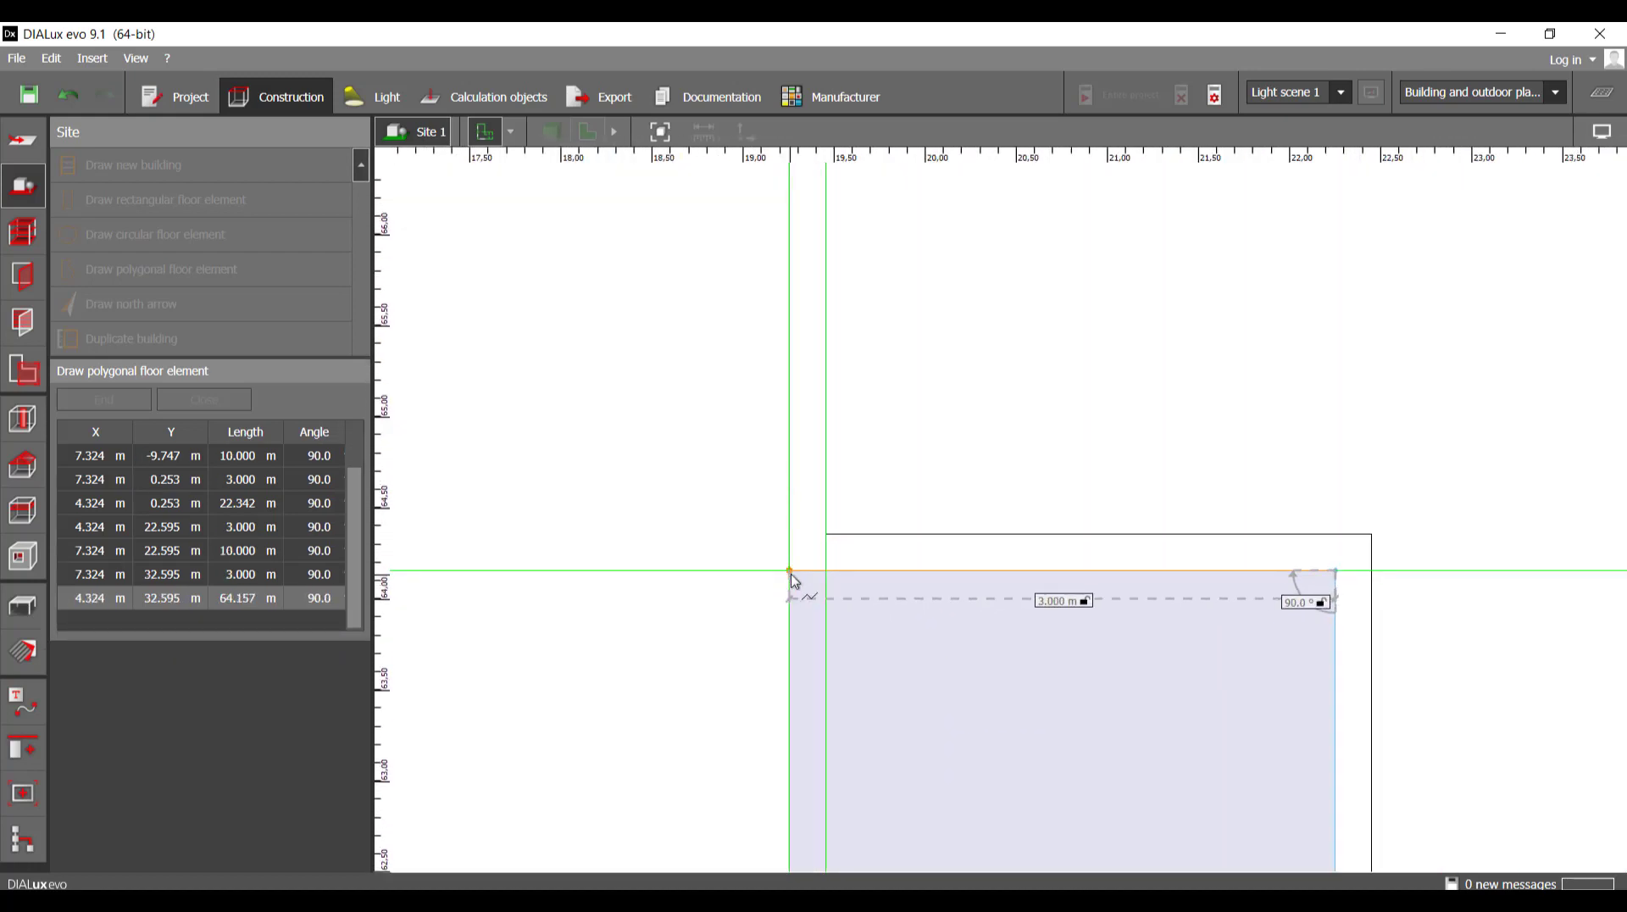
pyautogui.click(791, 574)
# - Run the path side 2.443 m up to the site's upper edge and add the strip's 0.2 m wide end
pyautogui.scroll(-2, 788, 574)
pyautogui.moveTo(786, 284); pyautogui.dragTo(846, 466, button='middle')
pyautogui.scroll(3, 846, 483)
pyautogui.click(846, 482)
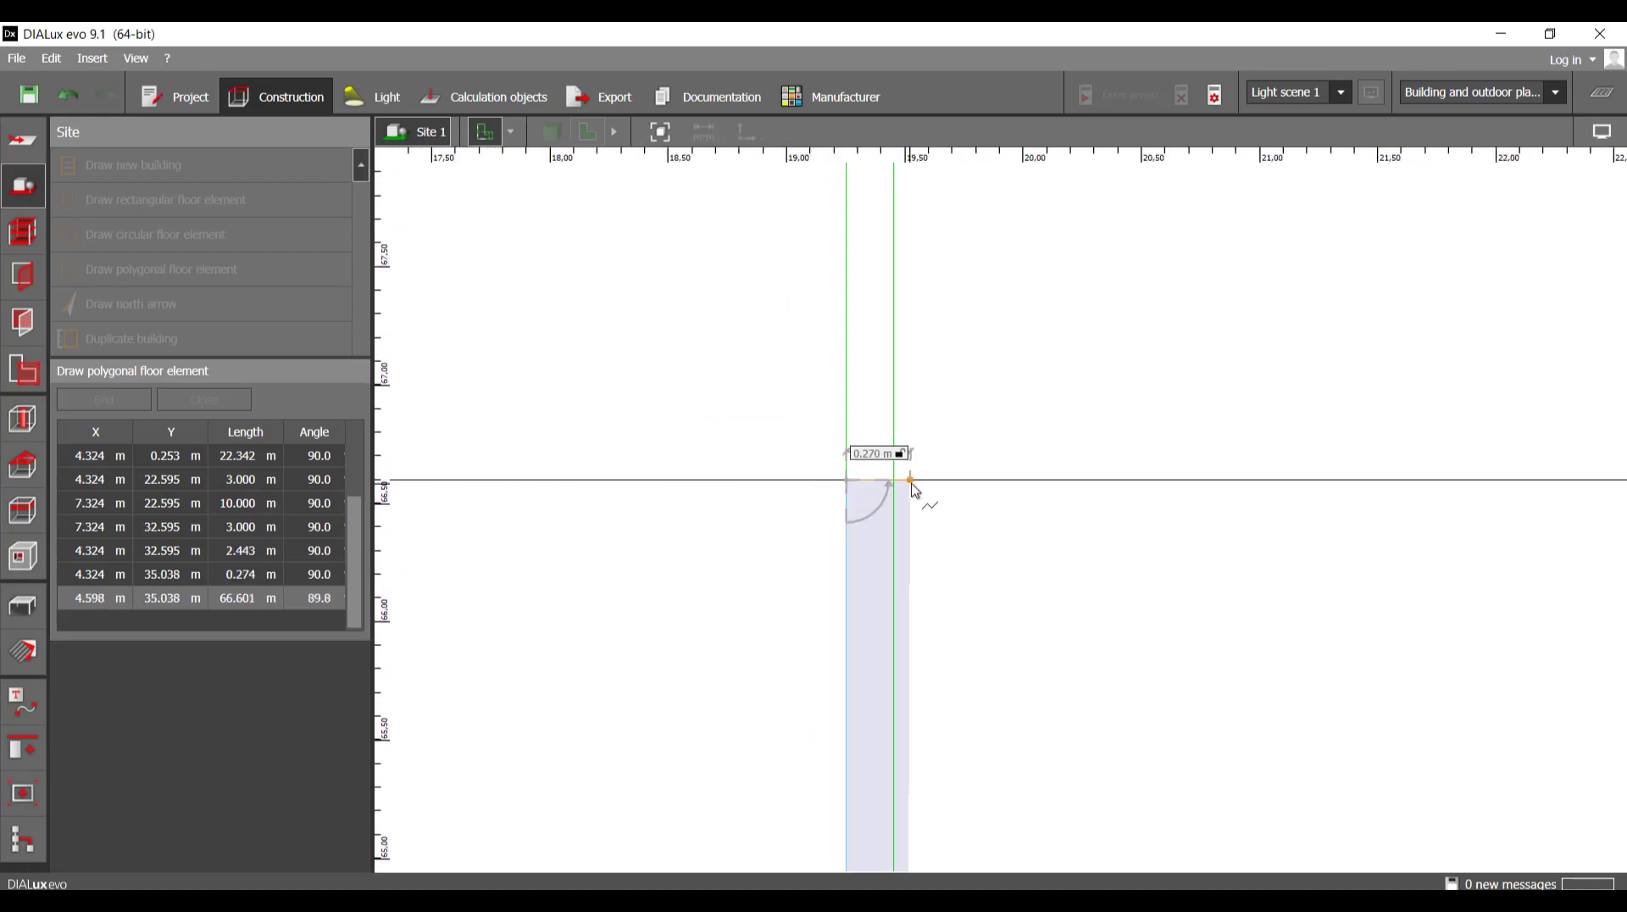
pyautogui.click(893, 480)
# - Run the strip's lawn side 2.243 m down and around the upper notch: 3 m right, 10.4 m down and 3 m left
pyautogui.scroll(-2, 936, 559)
pyautogui.scroll(3, 871, 549)
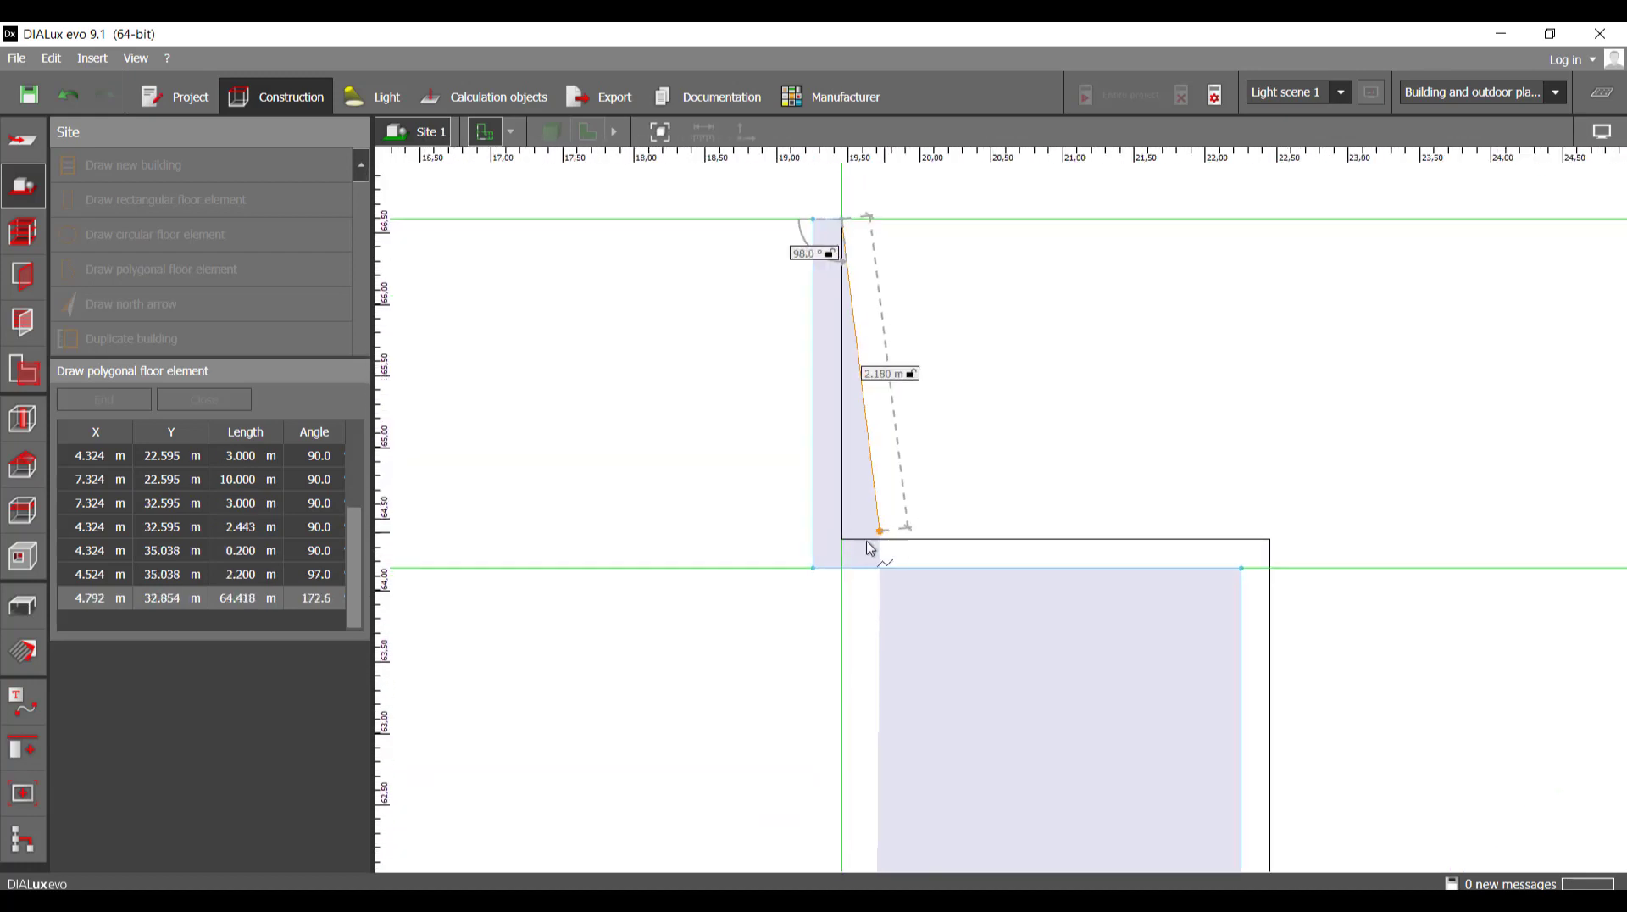
pyautogui.scroll(2, 876, 542)
pyautogui.click(1275, 555)
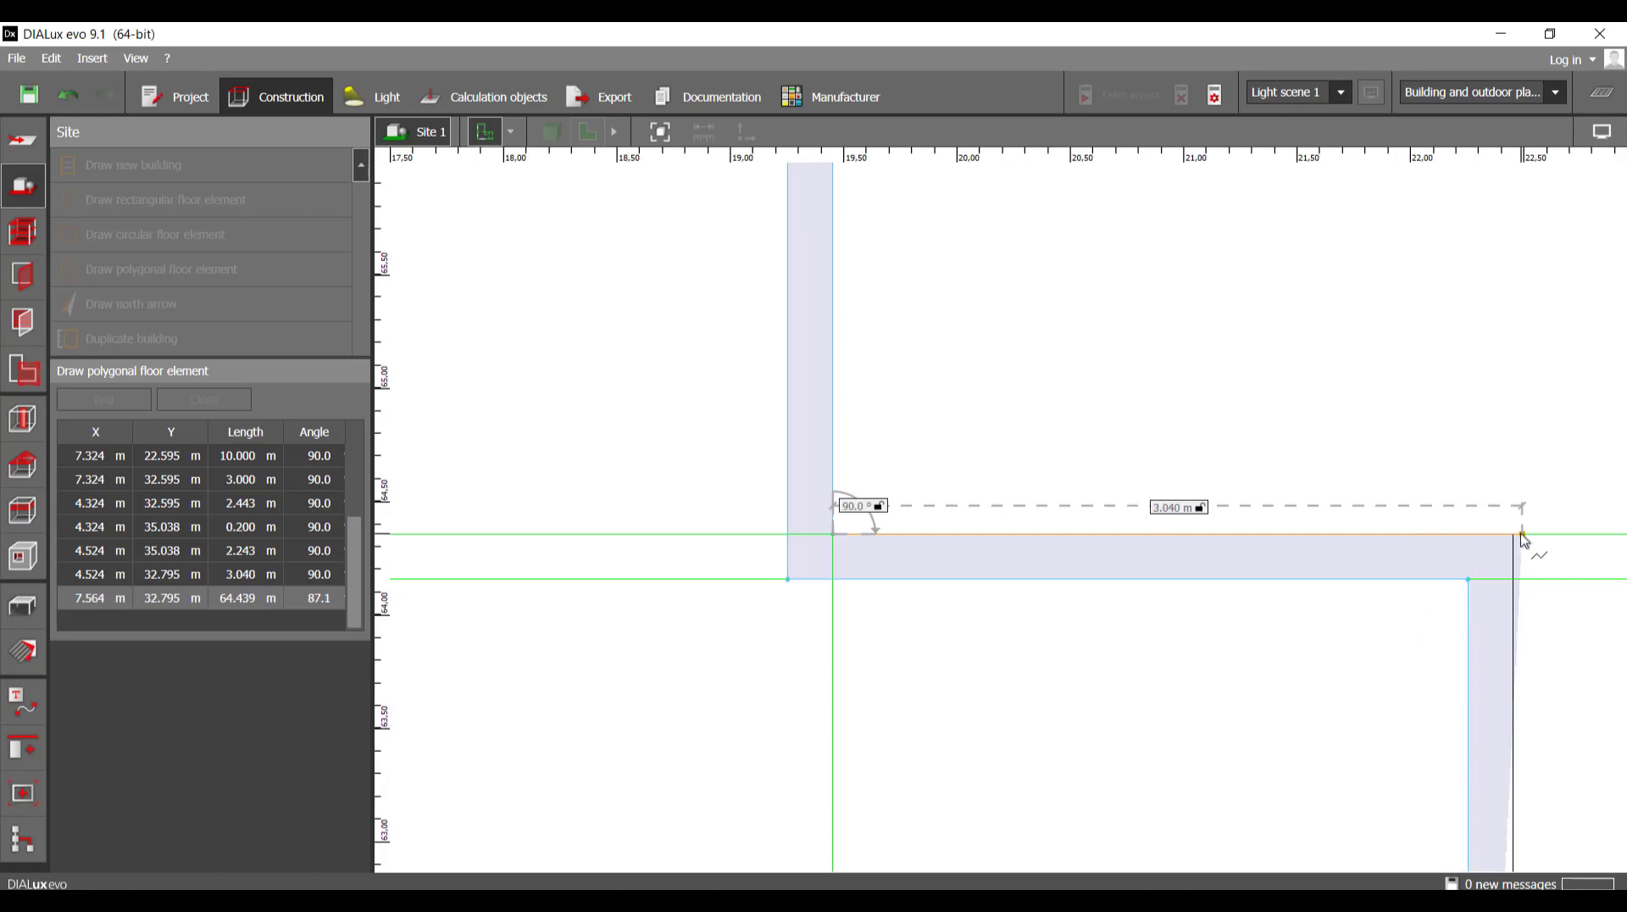
pyautogui.click(1521, 539)
pyautogui.scroll(-4, 1101, 559)
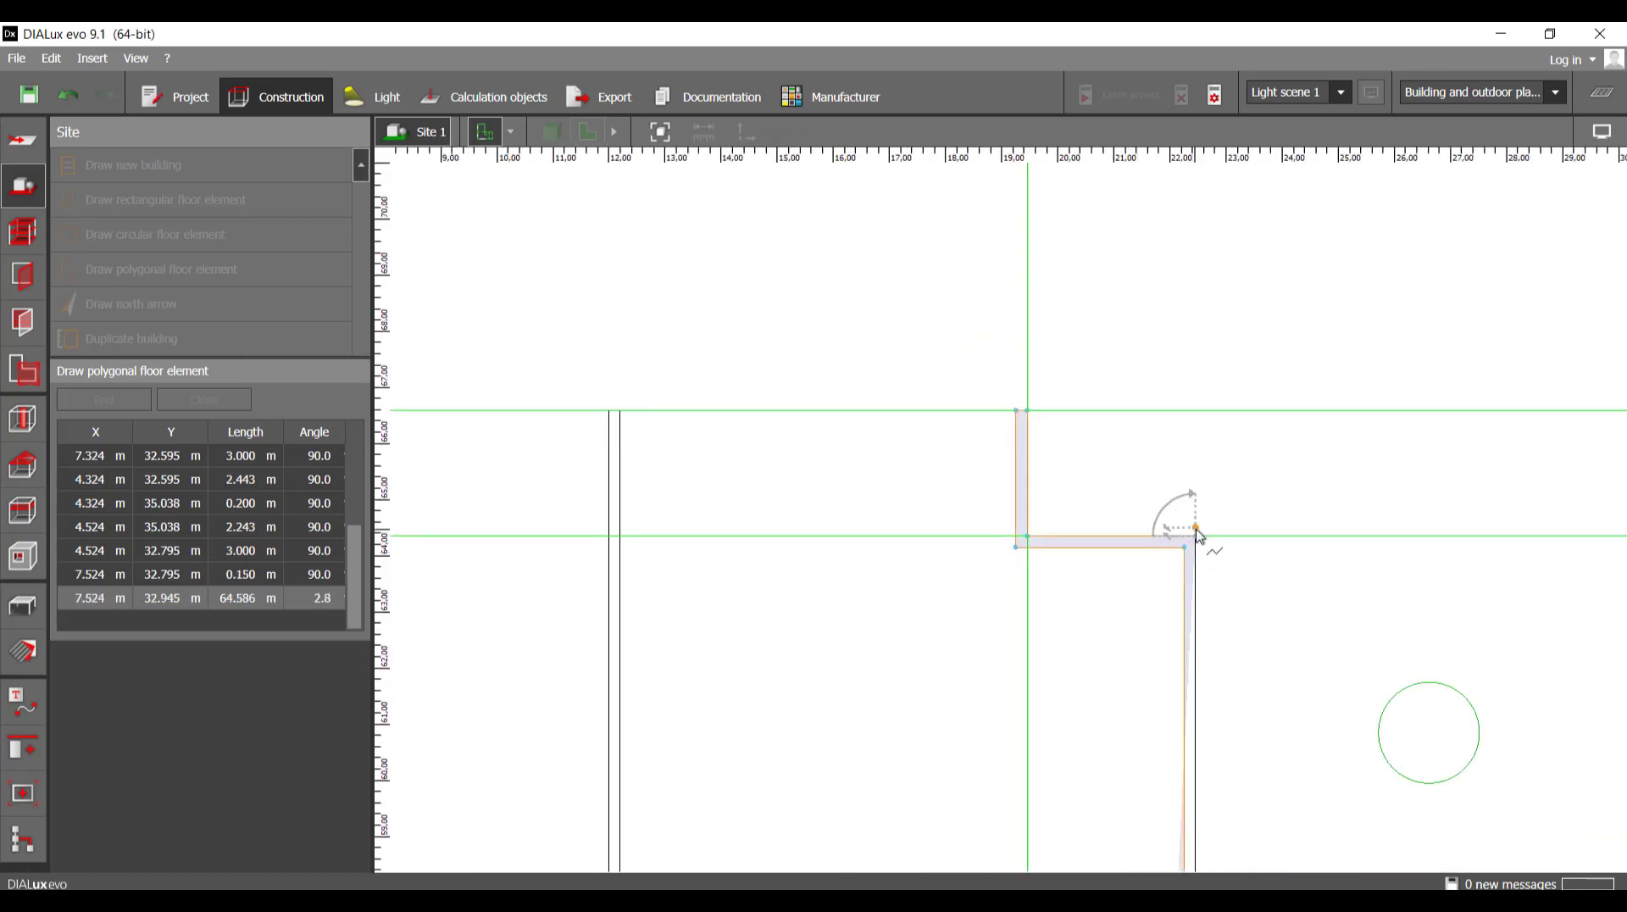
pyautogui.scroll(5, 1176, 653)
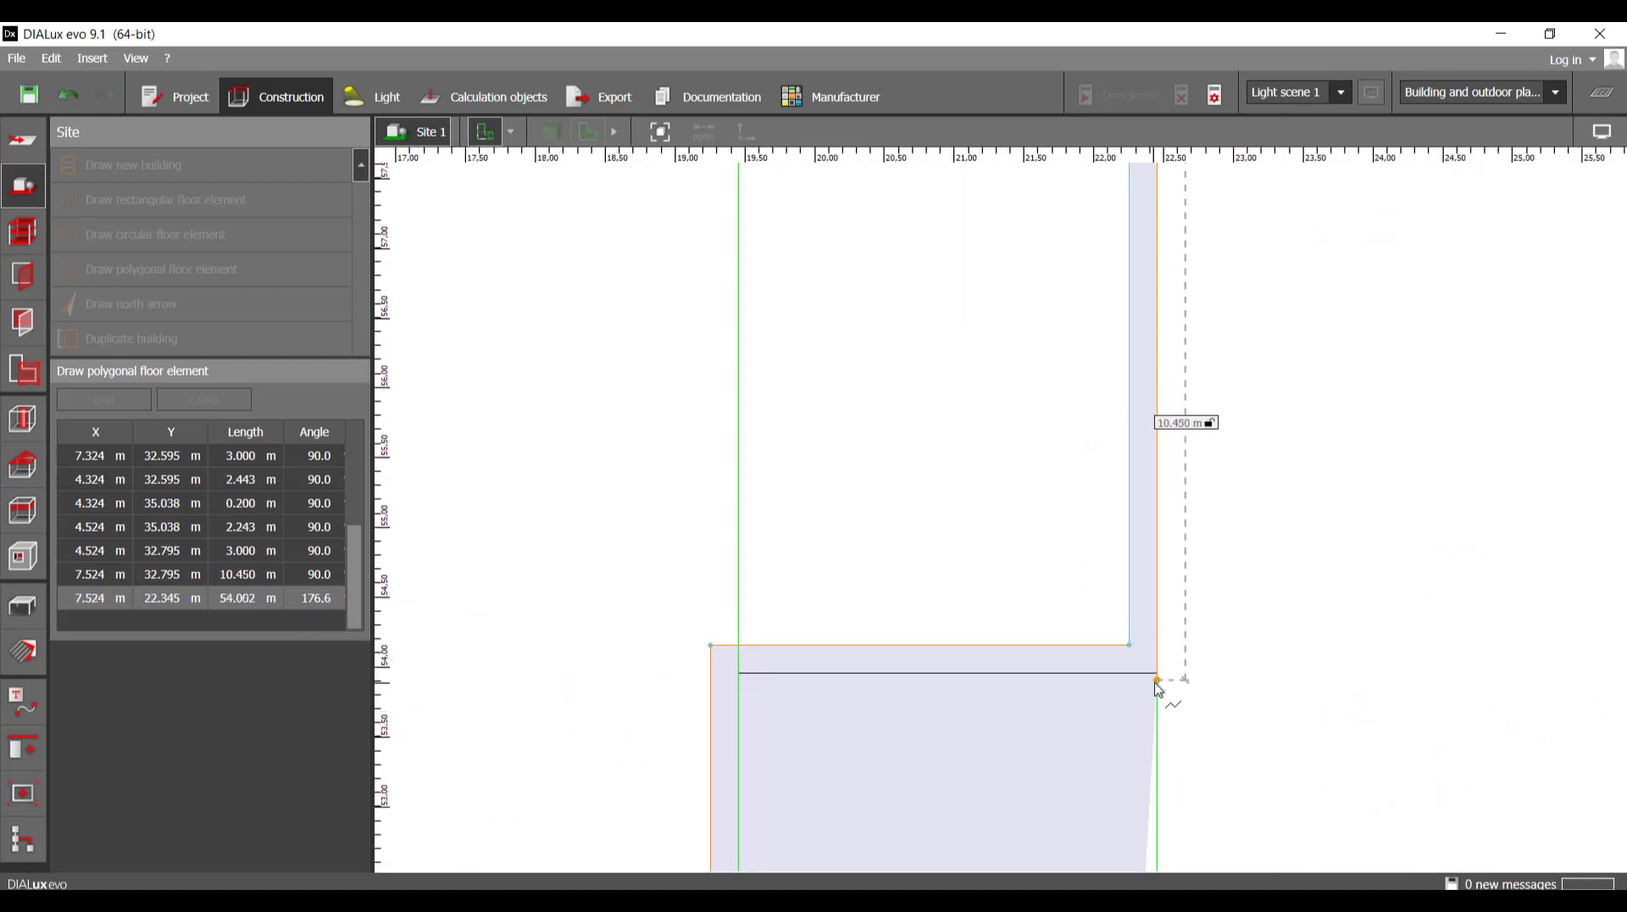
pyautogui.click(1155, 676)
pyautogui.click(751, 686)
# - Run the lawn side 21.942 m down and around the lower notch: 3 m right, 10.4 m down and 3 m left
pyautogui.scroll(-5, 751, 687)
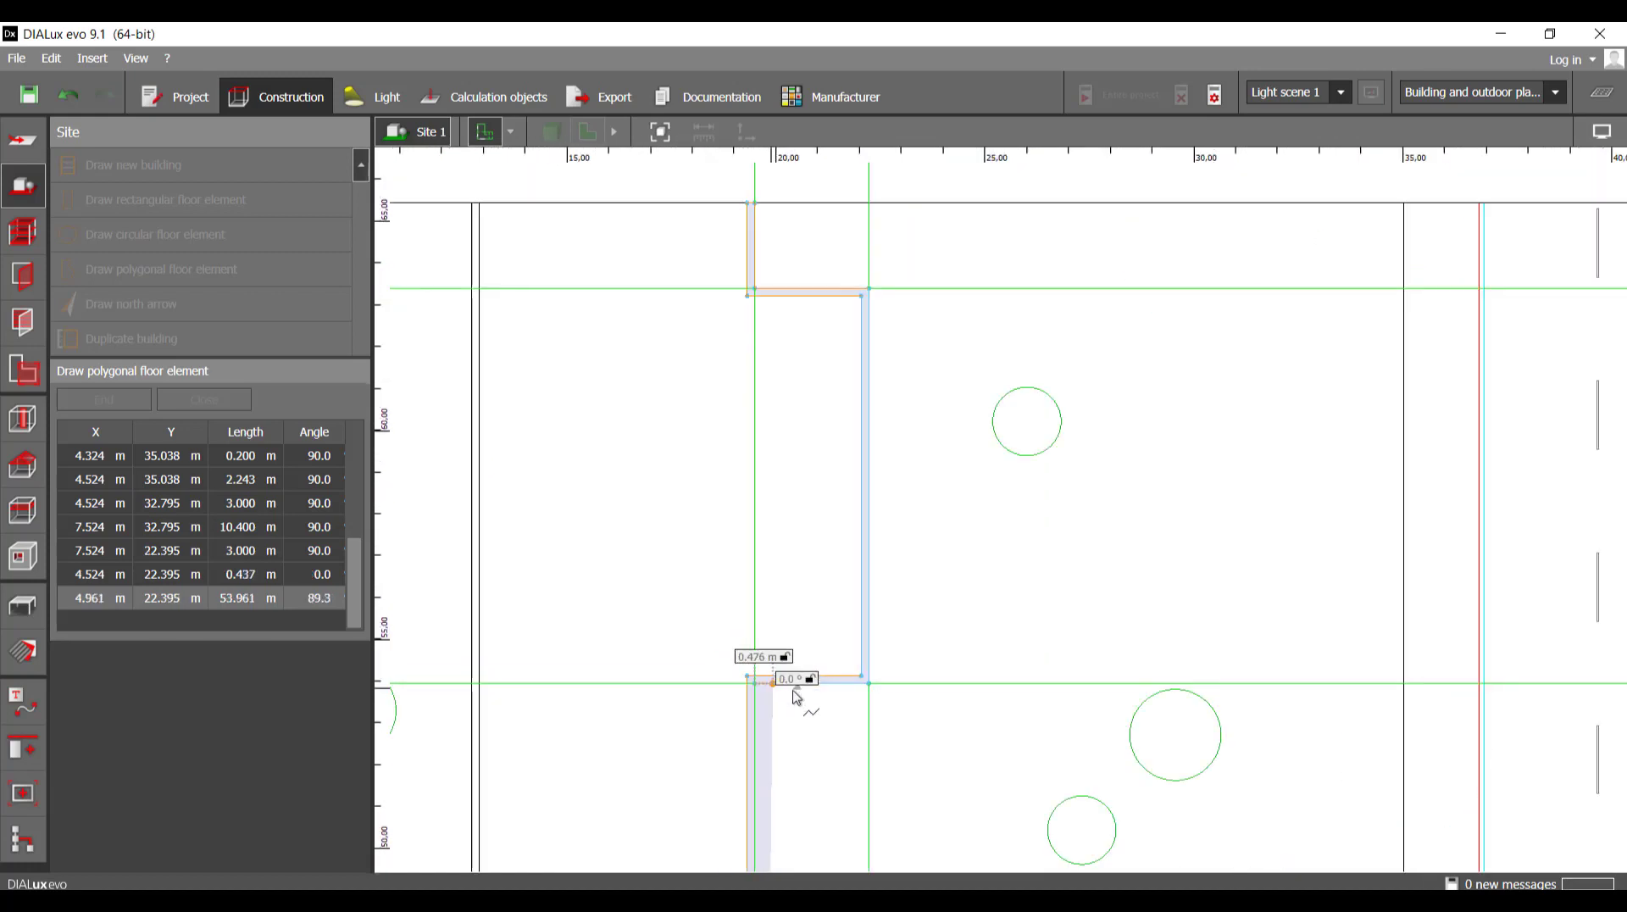
pyautogui.scroll(6, 784, 627)
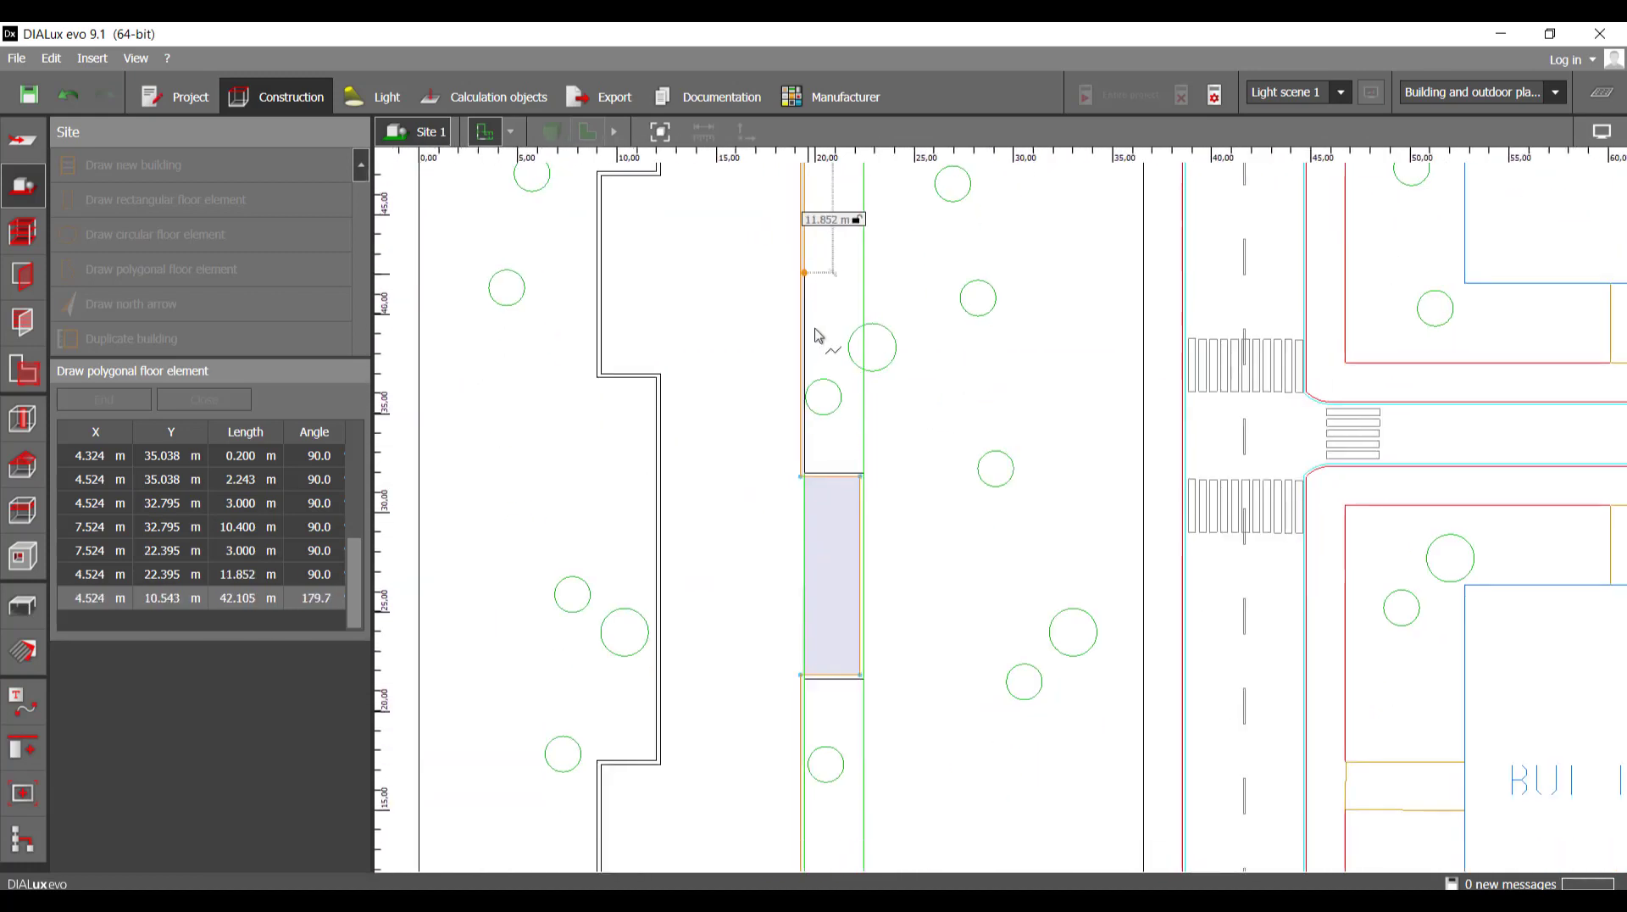
pyautogui.click(877, 451)
pyautogui.click(1074, 505)
pyautogui.scroll(-4, 1060, 708)
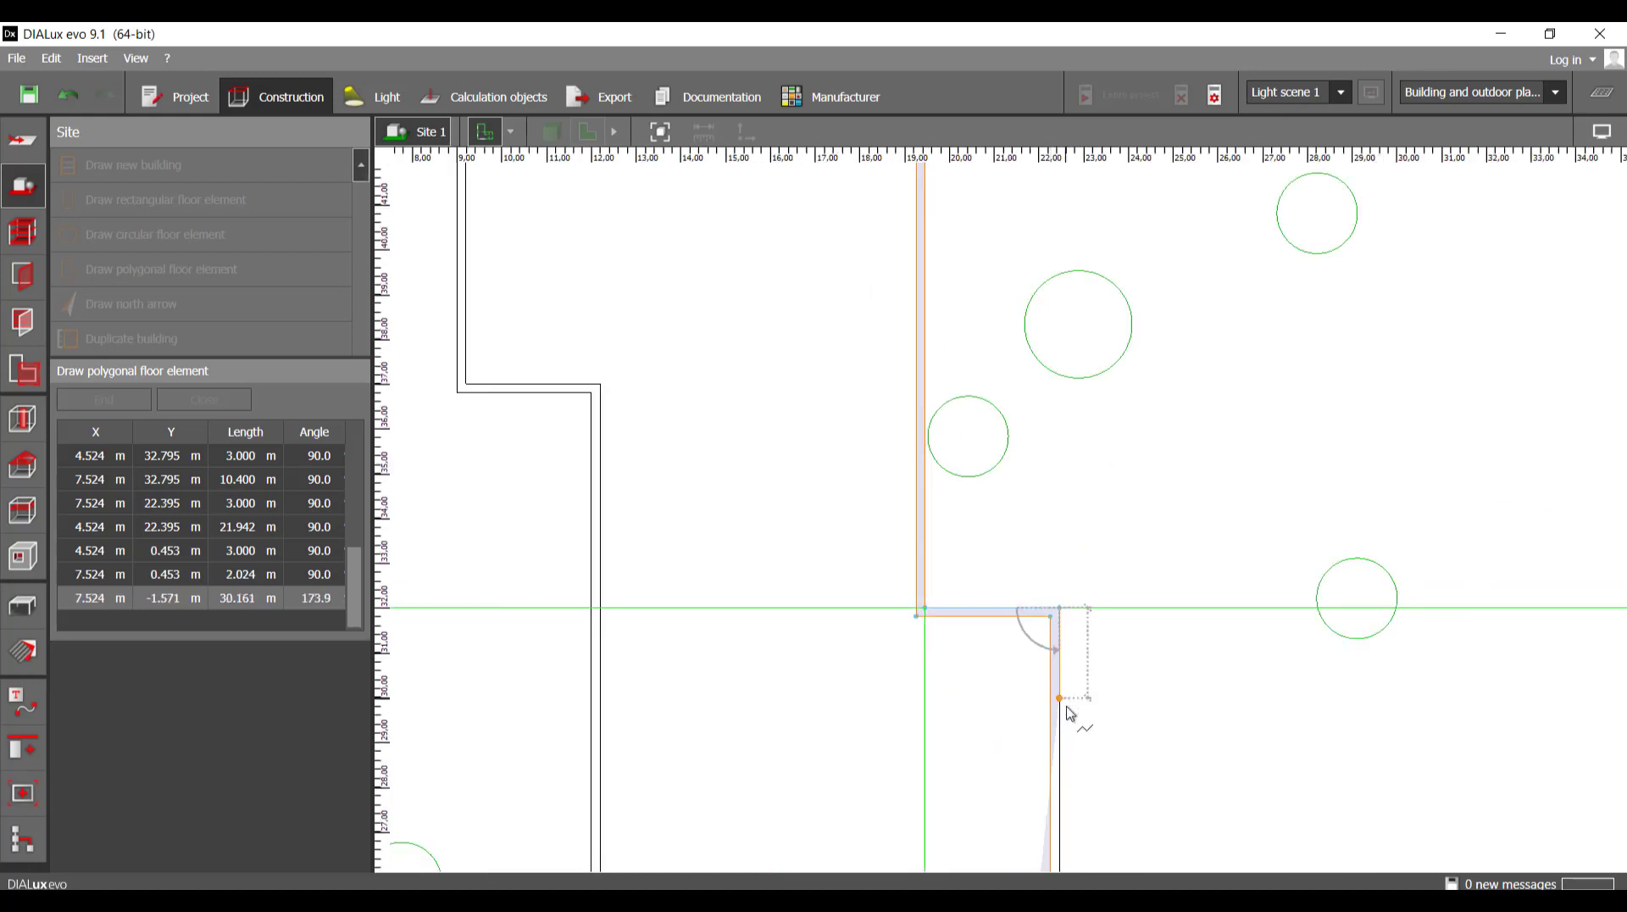
pyautogui.scroll(4, 1105, 483)
pyautogui.click(1099, 479)
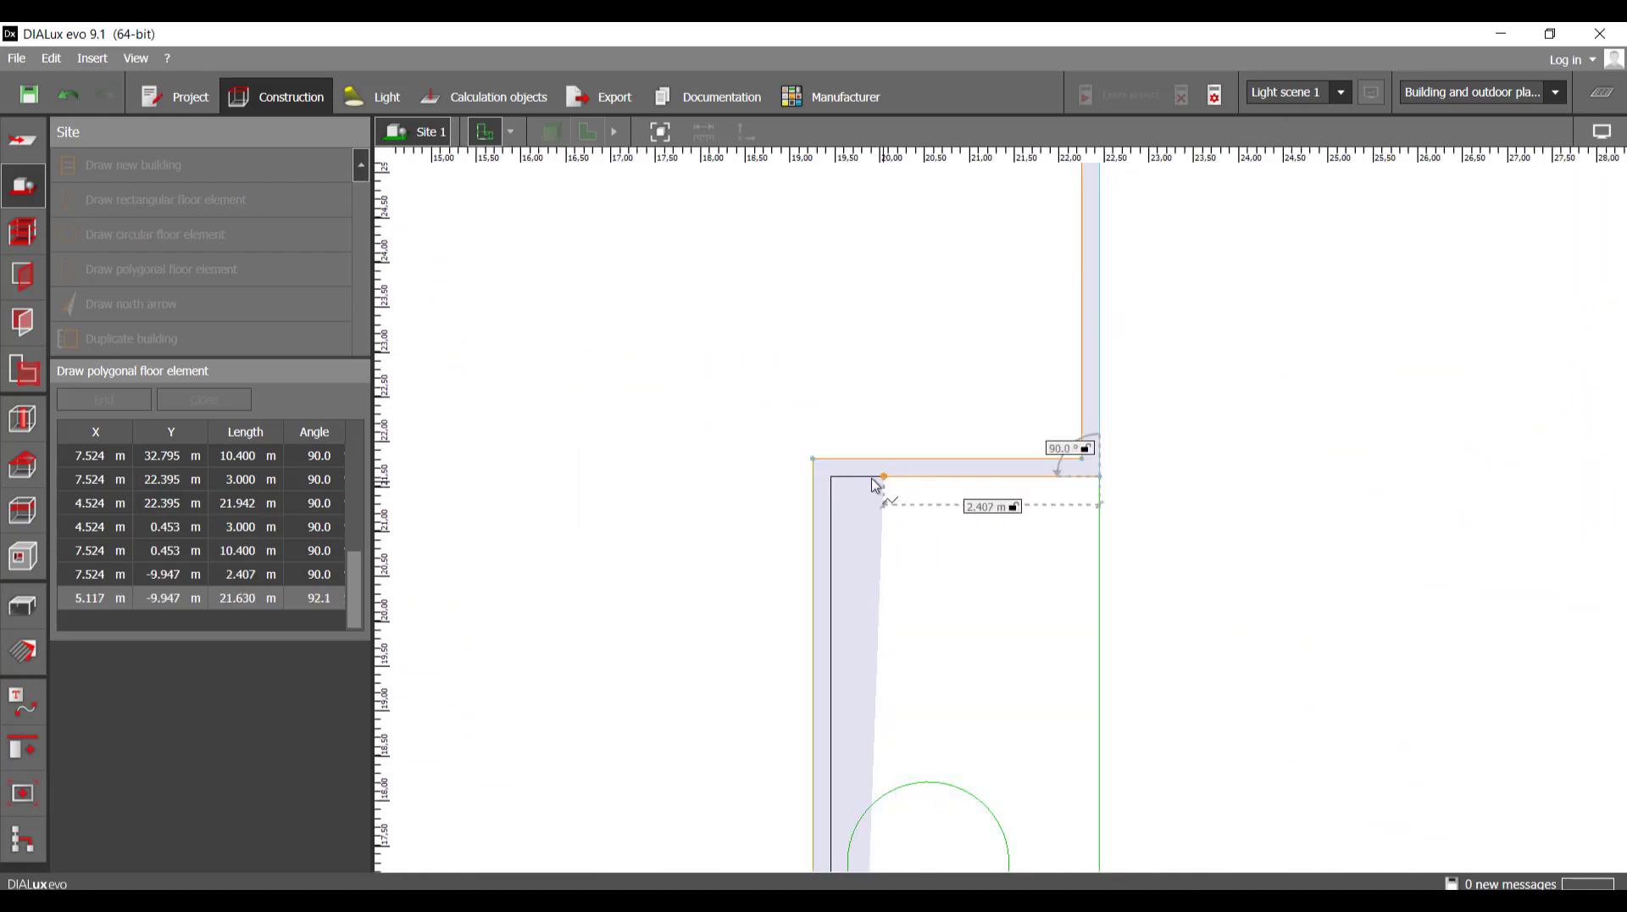
pyautogui.click(832, 475)
# - Run the lawn side 21.615 m down to the site's lower edge and close the polygon
pyautogui.scroll(-5, 873, 508)
pyautogui.scroll(6, 890, 726)
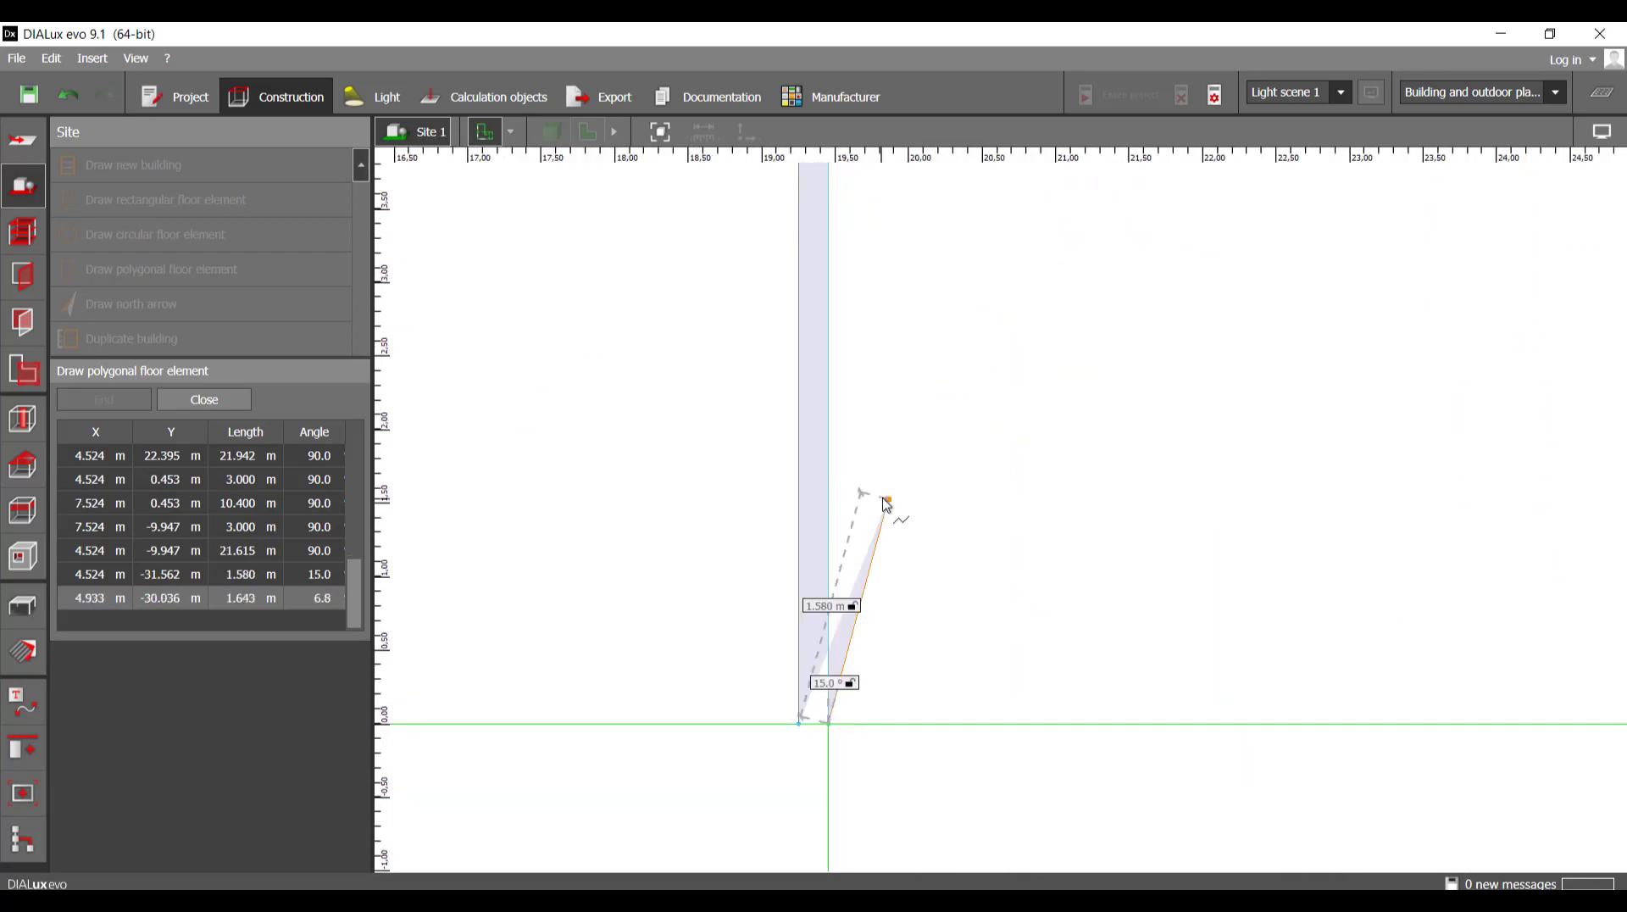
pyautogui.click(927, 510)
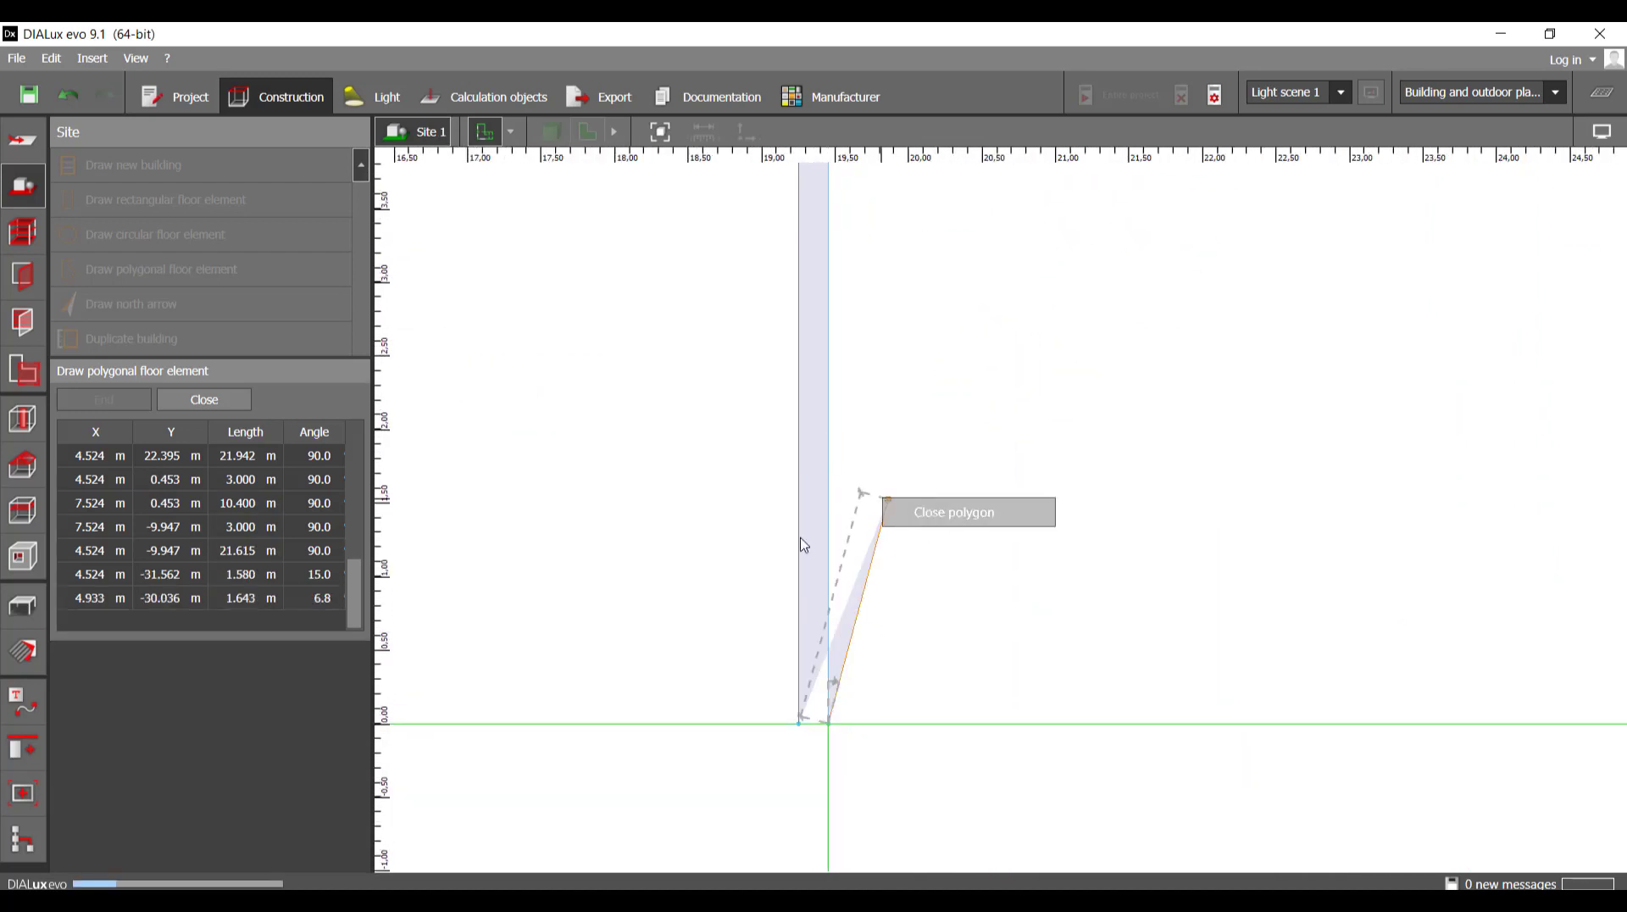
pyautogui.scroll(-8, 825, 675)
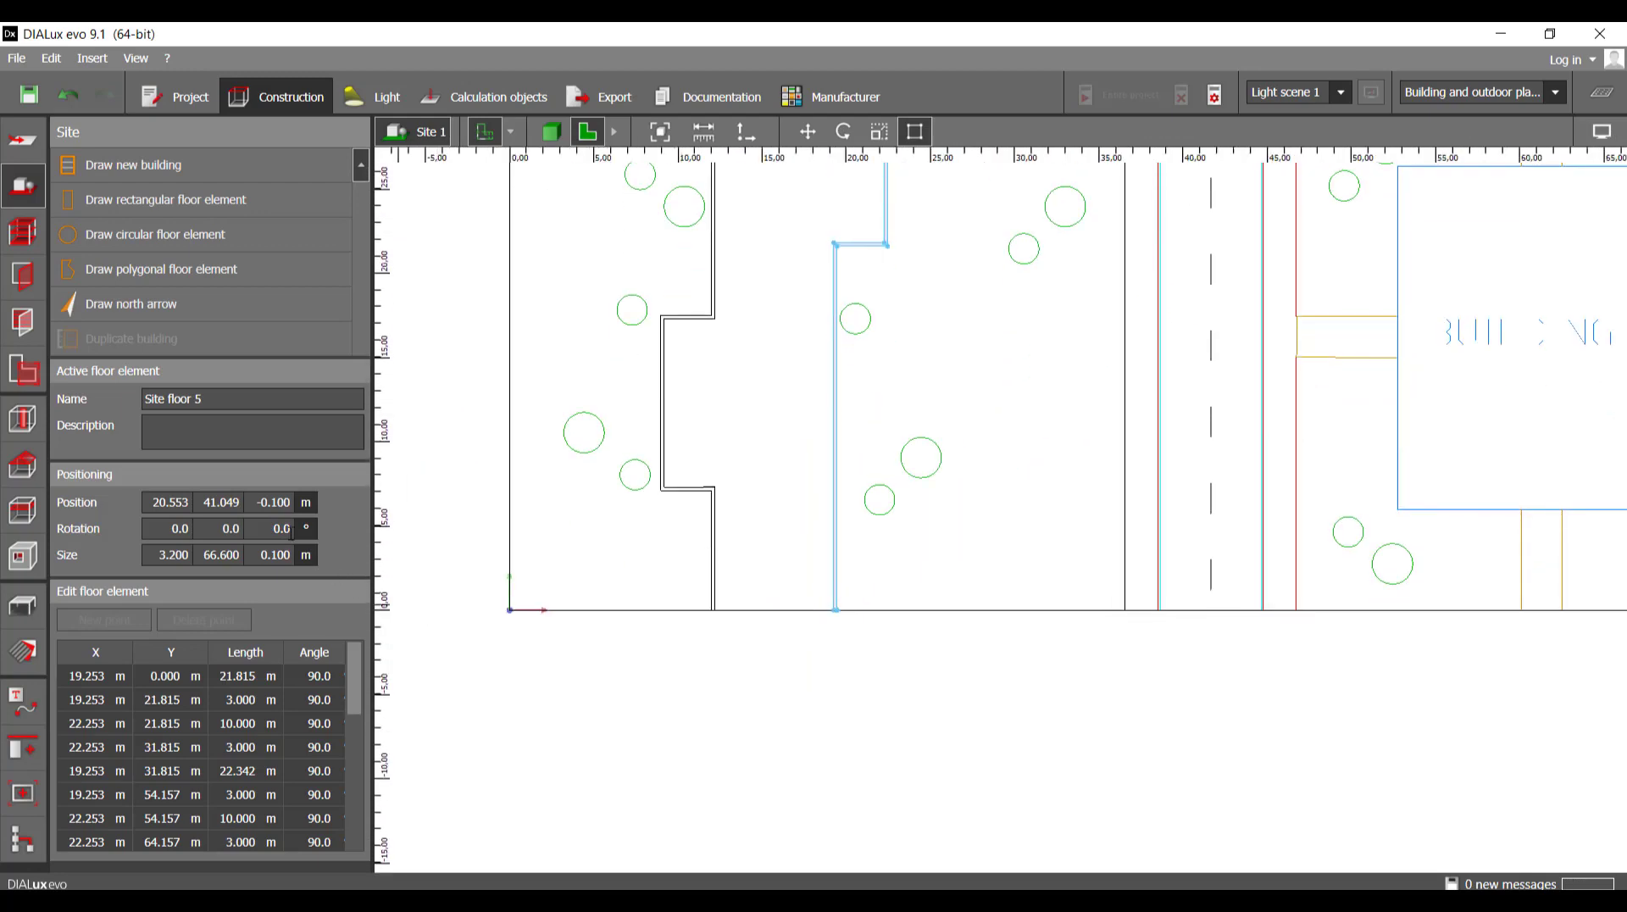
pyautogui.click(479, 645)
pyautogui.press('Return')
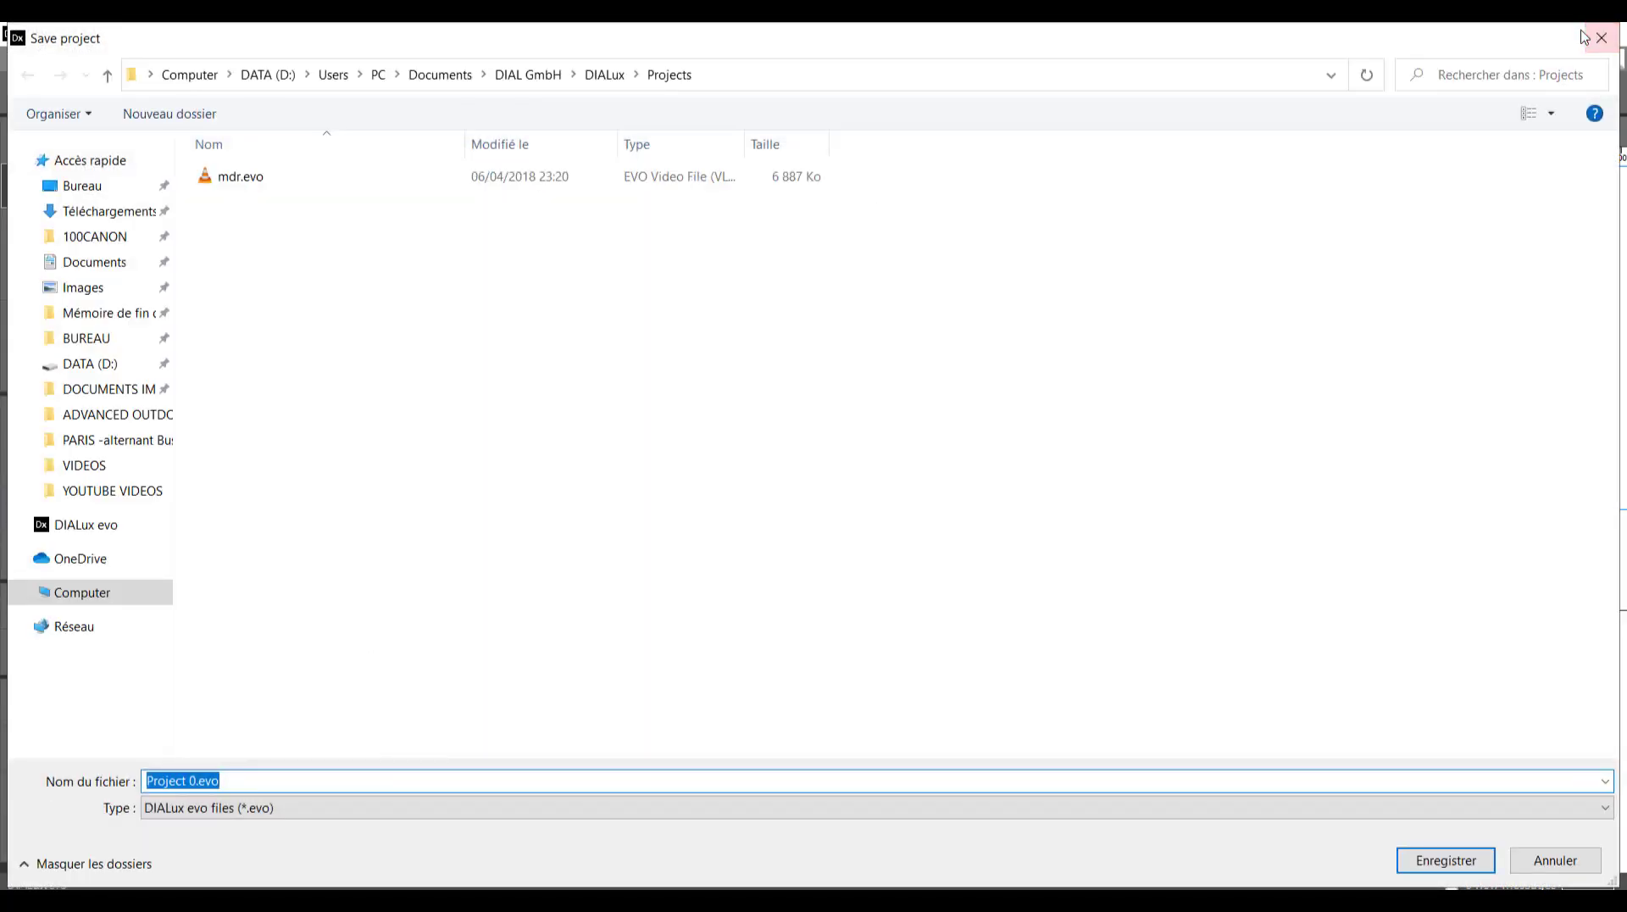
pyautogui.click(1583, 38)
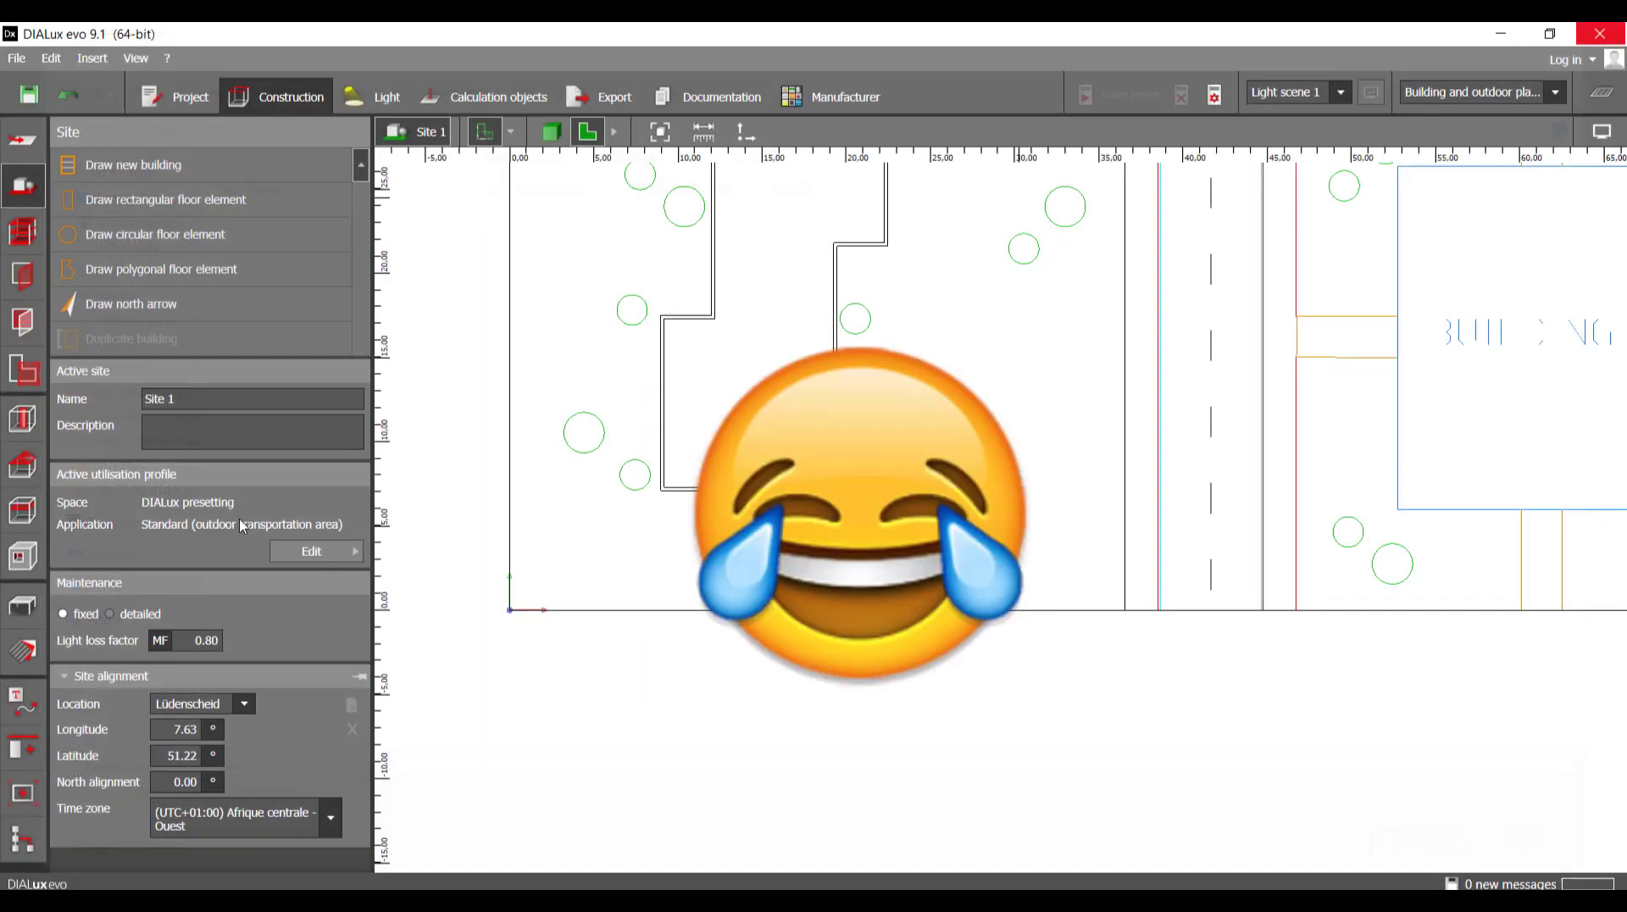
# - Set the vertical position of the new right-hand border strip to 0 m and deselect it
pyautogui.scroll(10, 837, 611)
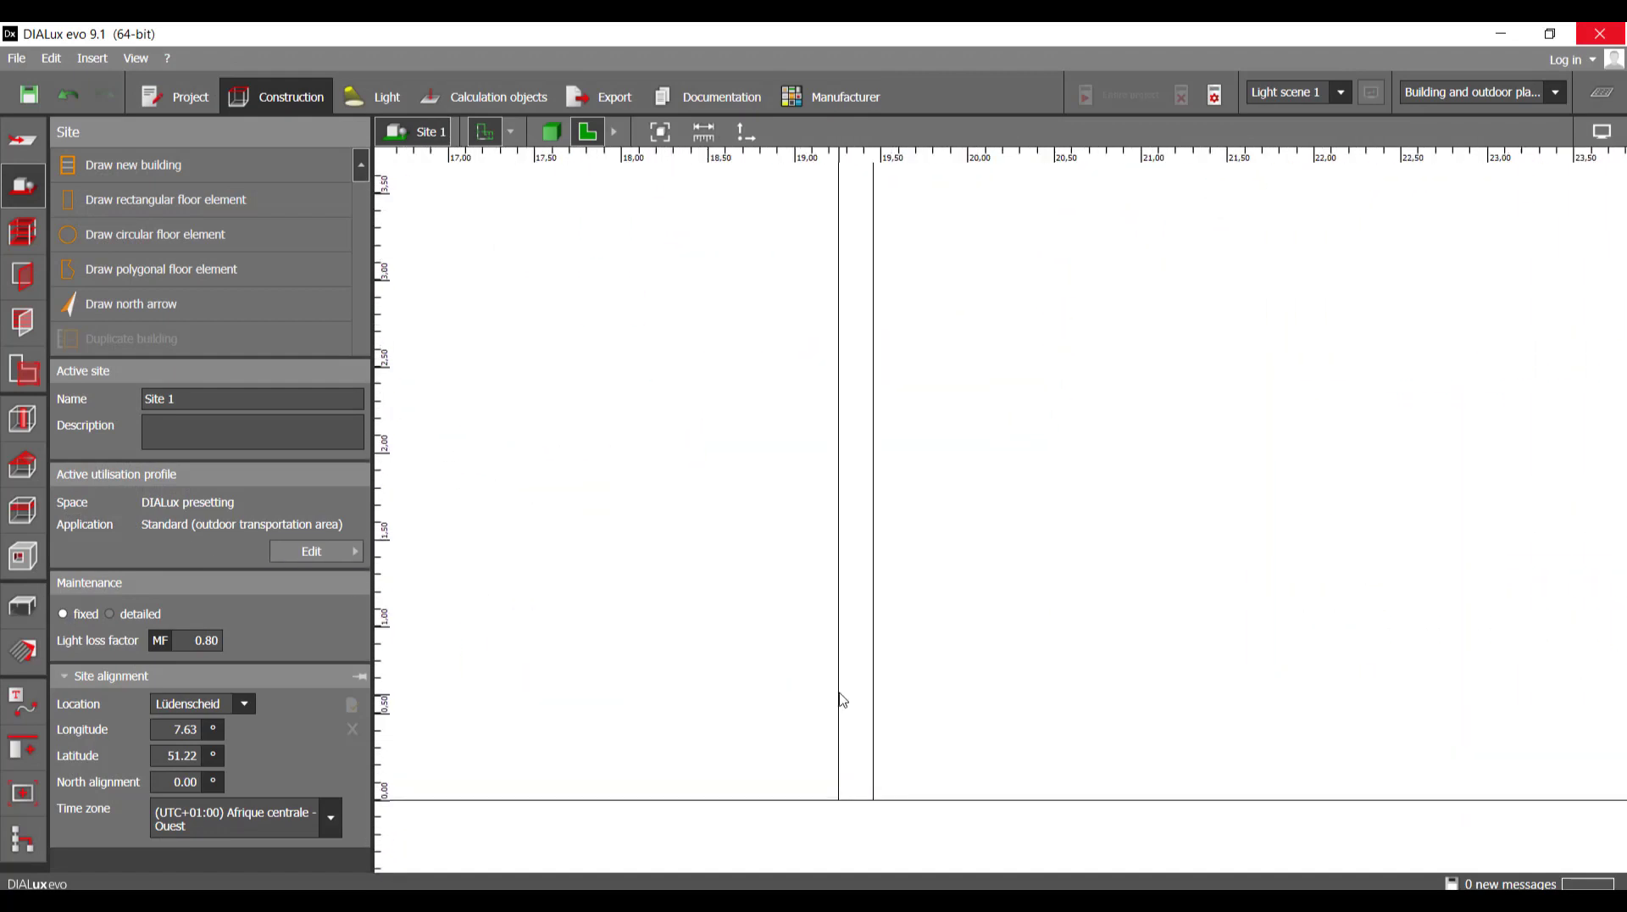
pyautogui.click(842, 702)
pyautogui.click(844, 710)
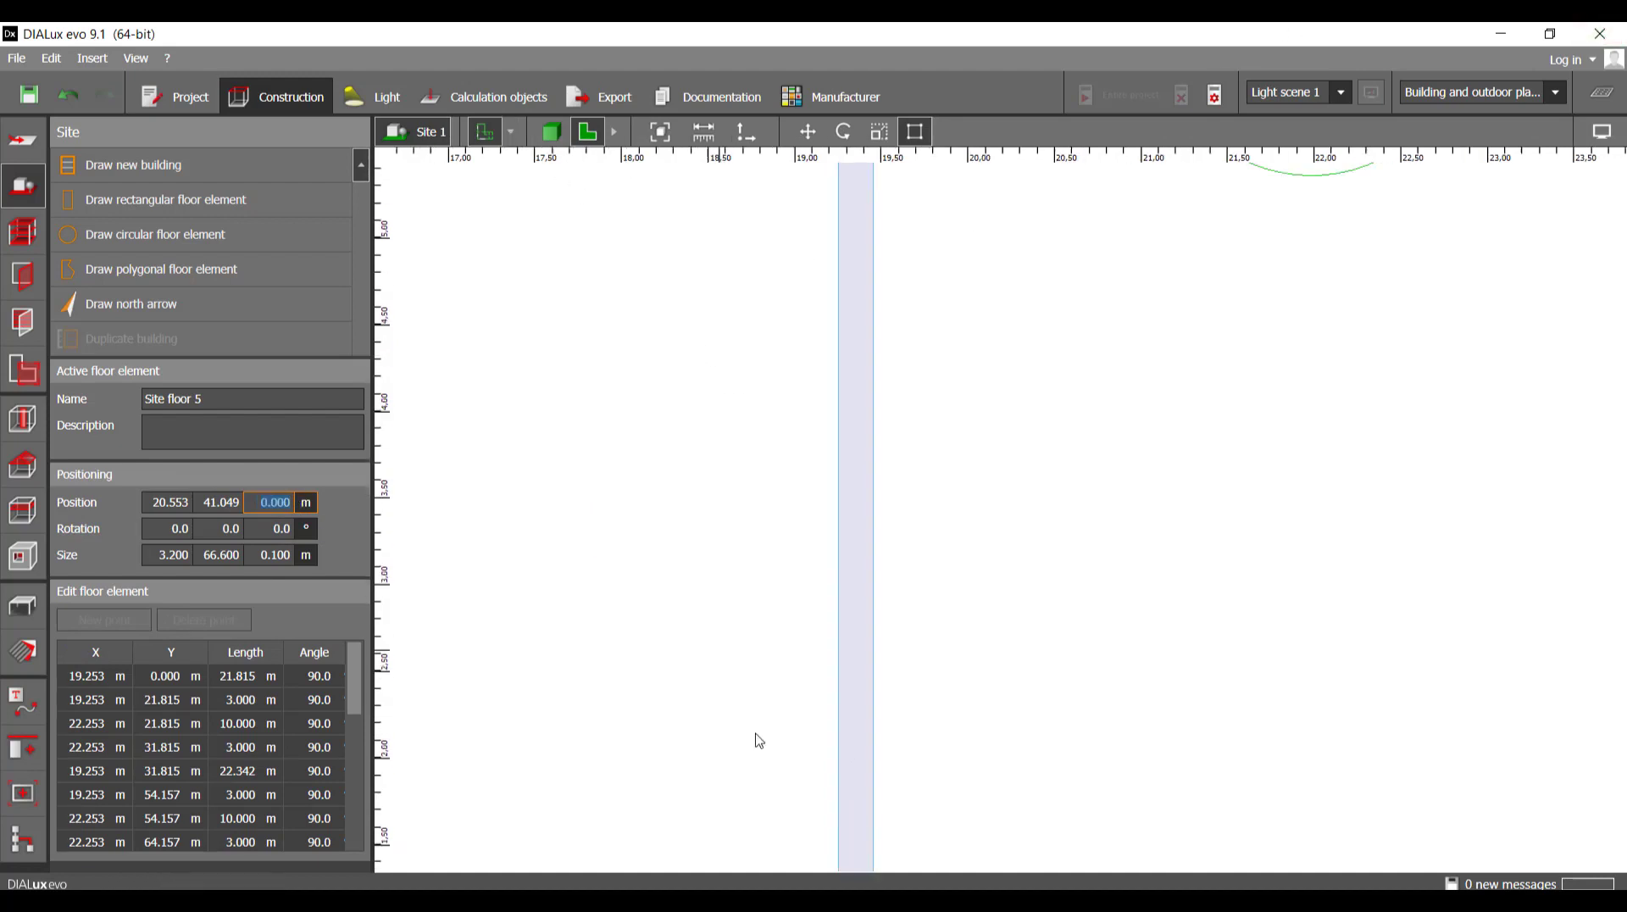
pyautogui.scroll(-10, 791, 658)
pyautogui.scroll(-2, 777, 646)
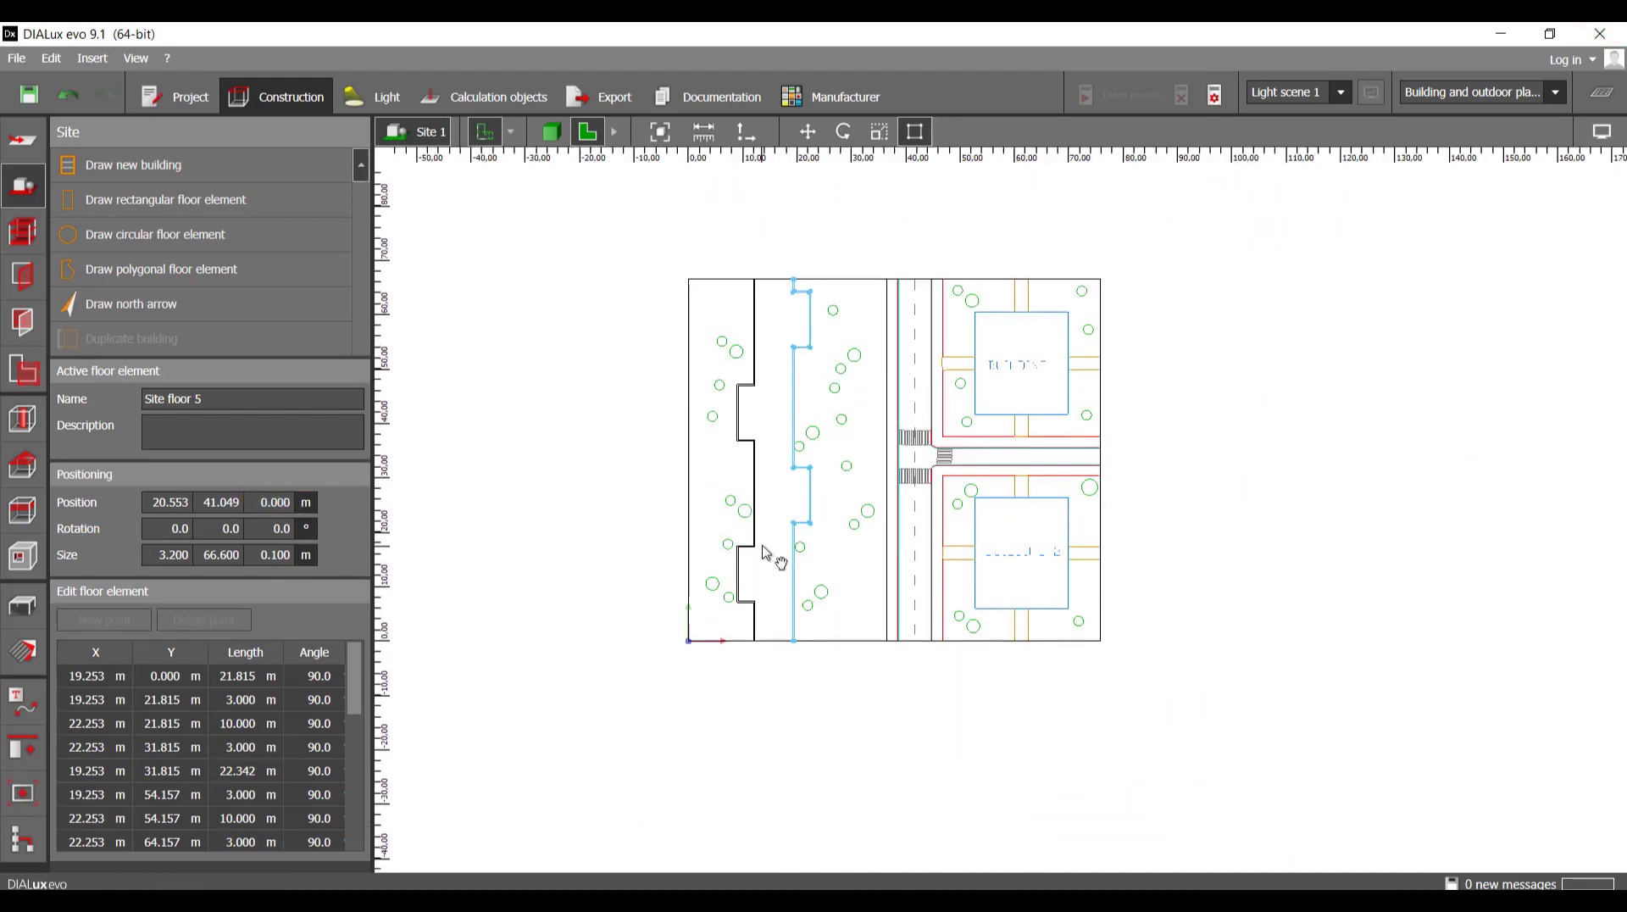
pyautogui.click(547, 628)
# - Start a polygonal floor element between the two border strips and draw its 7.061 m edge along the site's lower boundary
pyautogui.scroll(3, 763, 686)
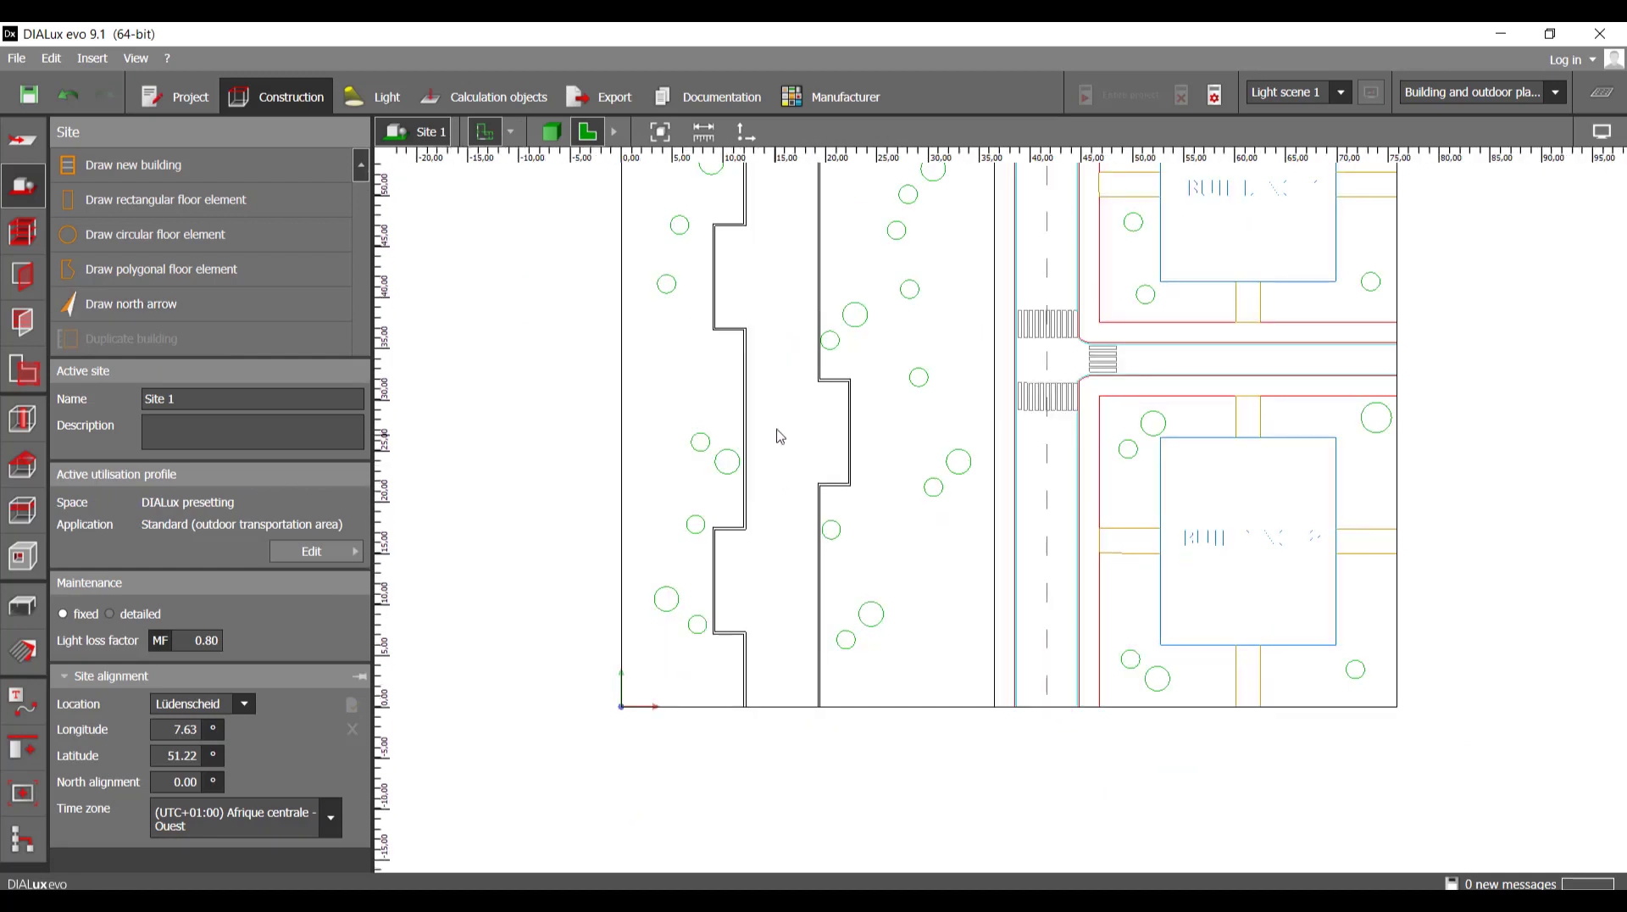
pyautogui.moveTo(763, 243); pyautogui.dragTo(770, 415, button='middle')
pyautogui.moveTo(800, 647); pyautogui.dragTo(819, 513, button='middle')
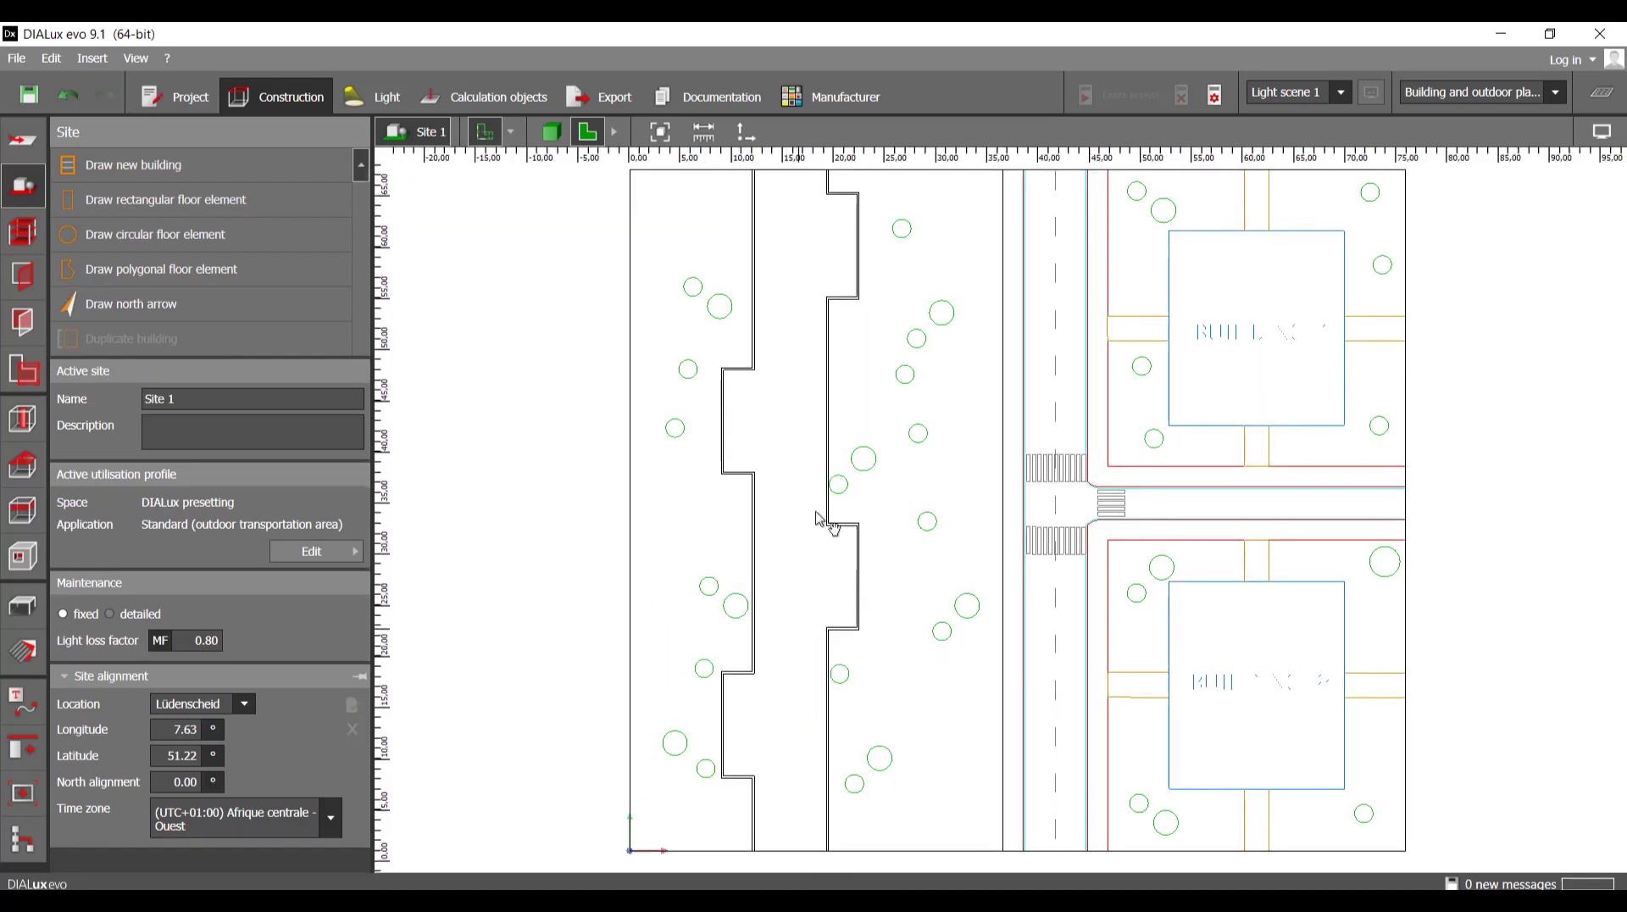
pyautogui.scroll(-1, 821, 559)
pyautogui.click(240, 269)
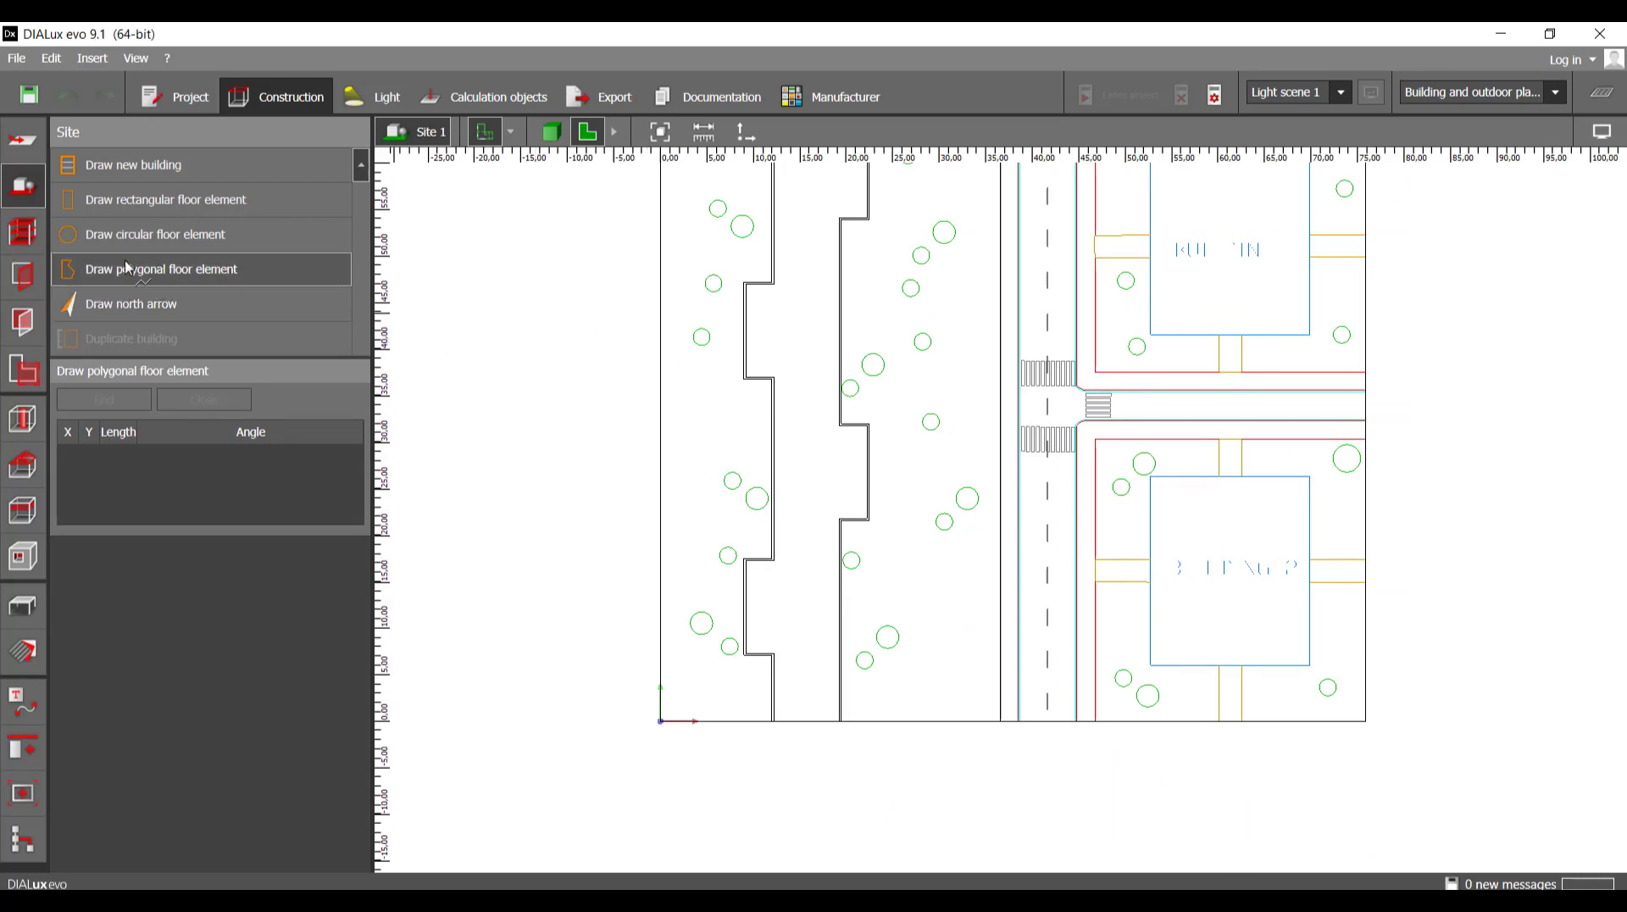
pyautogui.click(23, 184)
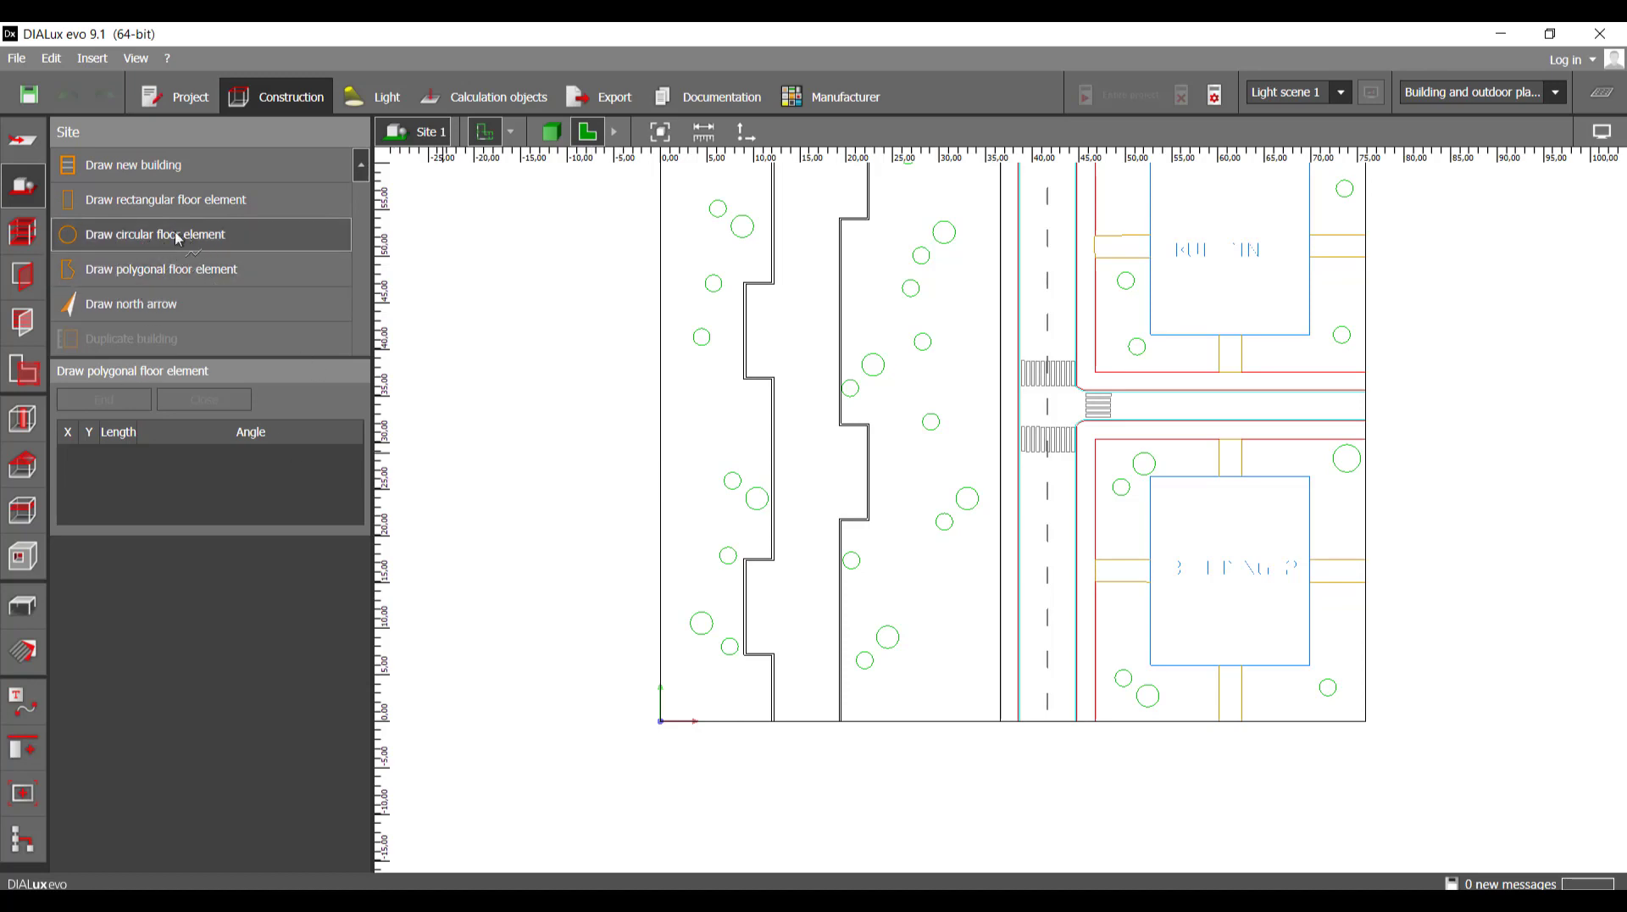
pyautogui.scroll(10, 788, 683)
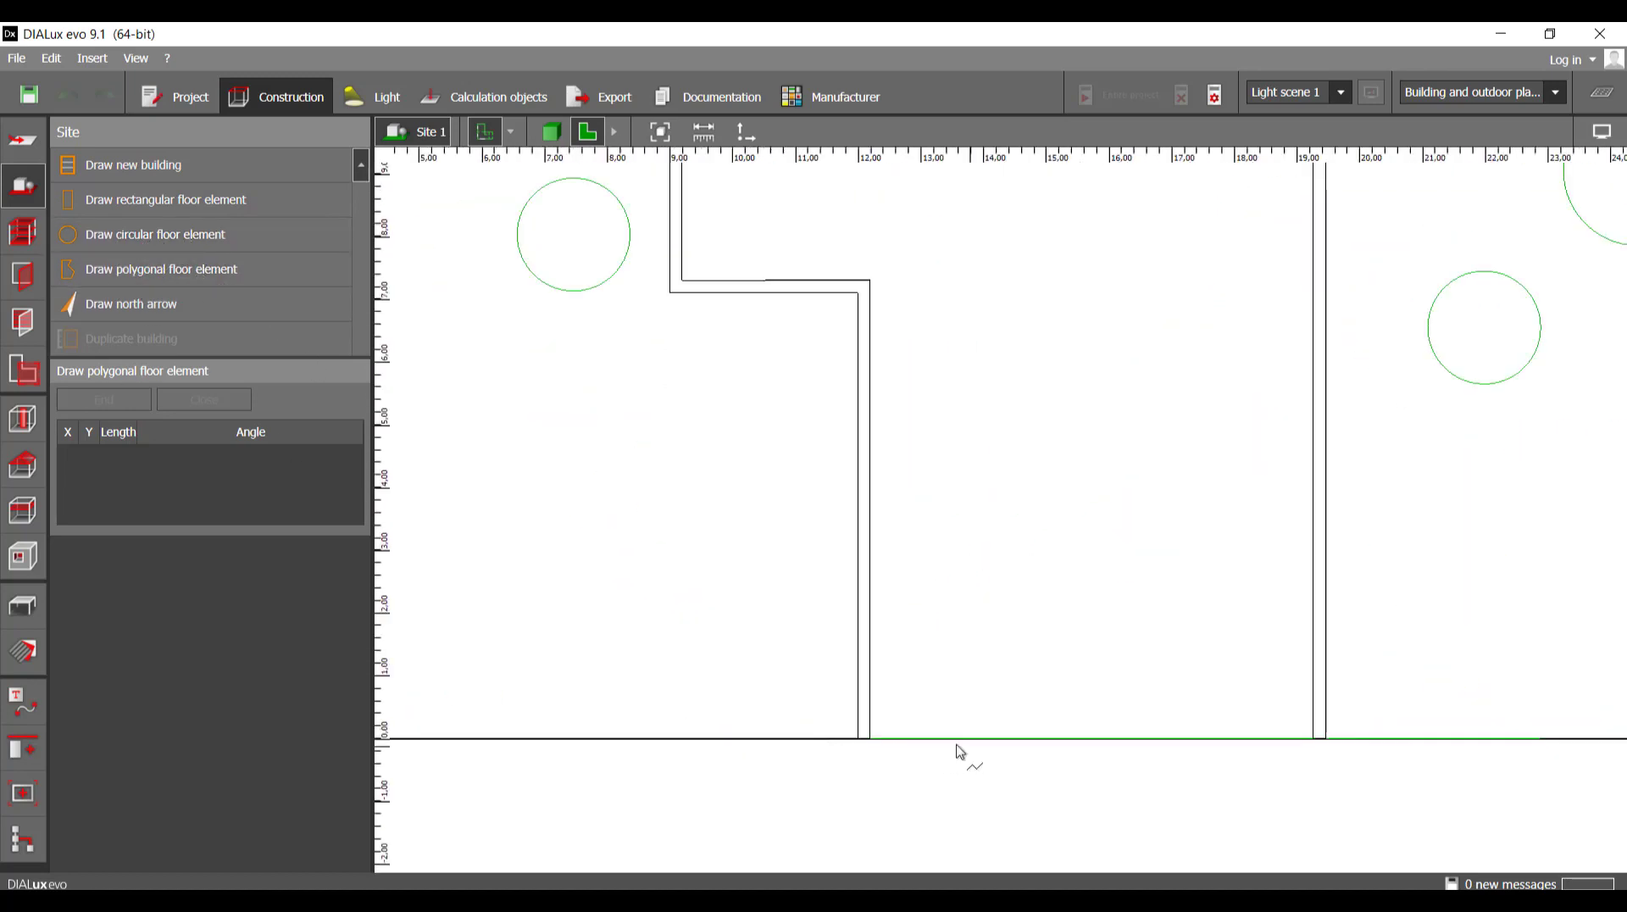
pyautogui.click(775, 736)
pyautogui.click(757, 736)
pyautogui.scroll(-6, 797, 742)
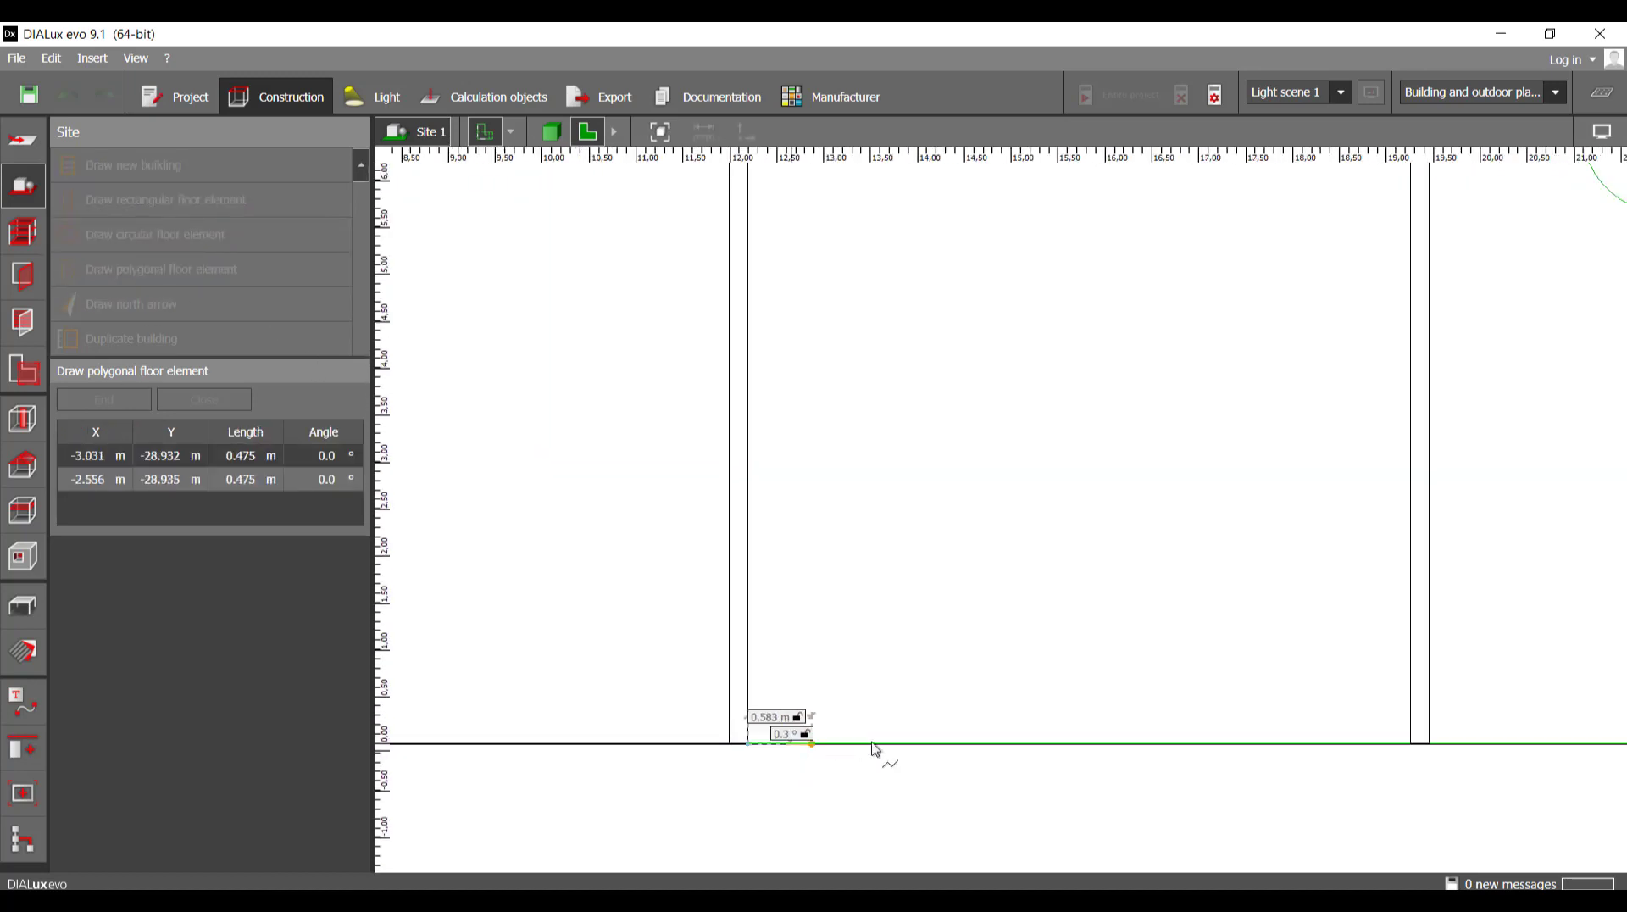
pyautogui.scroll(5, 1020, 736)
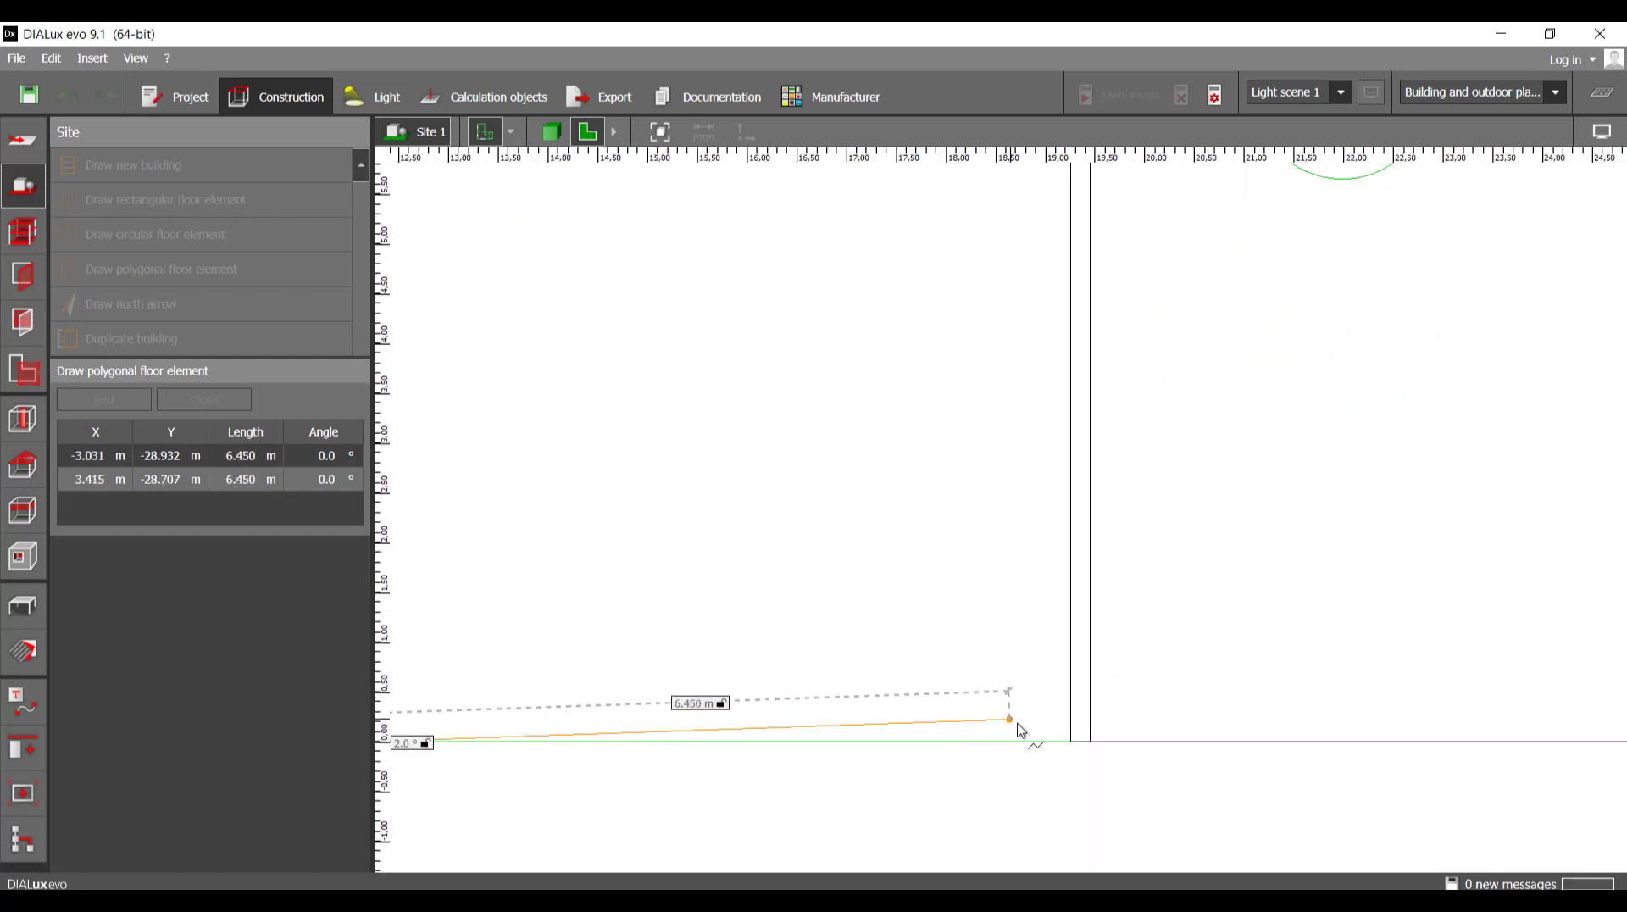
pyautogui.click(1088, 746)
# - Run the new polygon's right side 21.815 m up along the border strip to the lower notch
pyautogui.scroll(-8, 1042, 750)
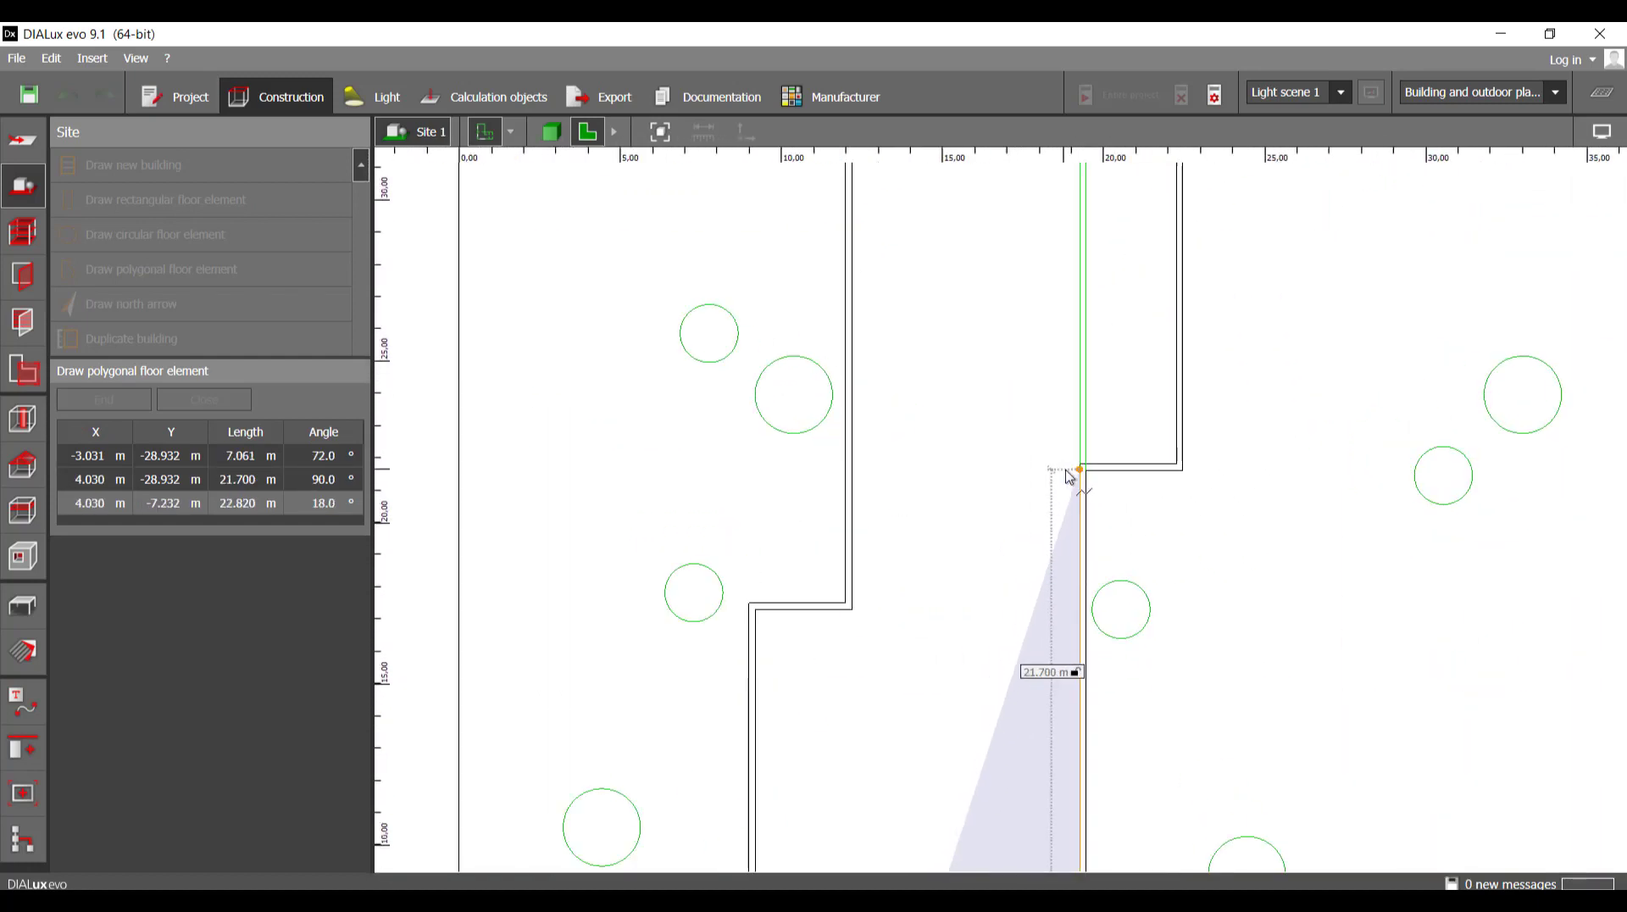
pyautogui.scroll(8, 1069, 477)
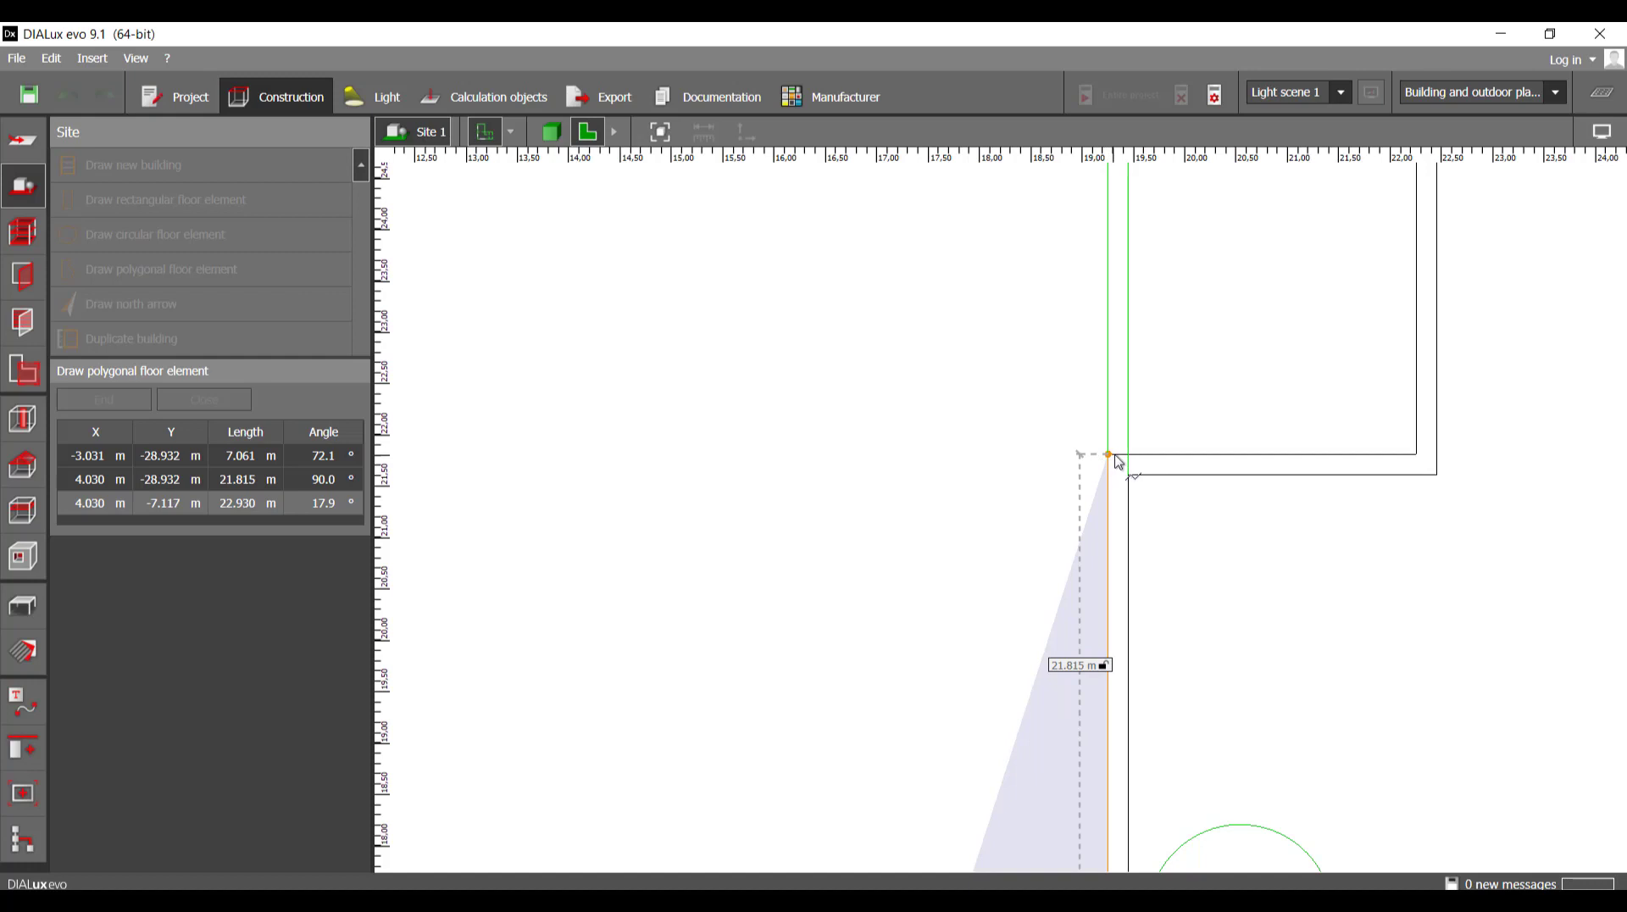
pyautogui.click(1115, 455)
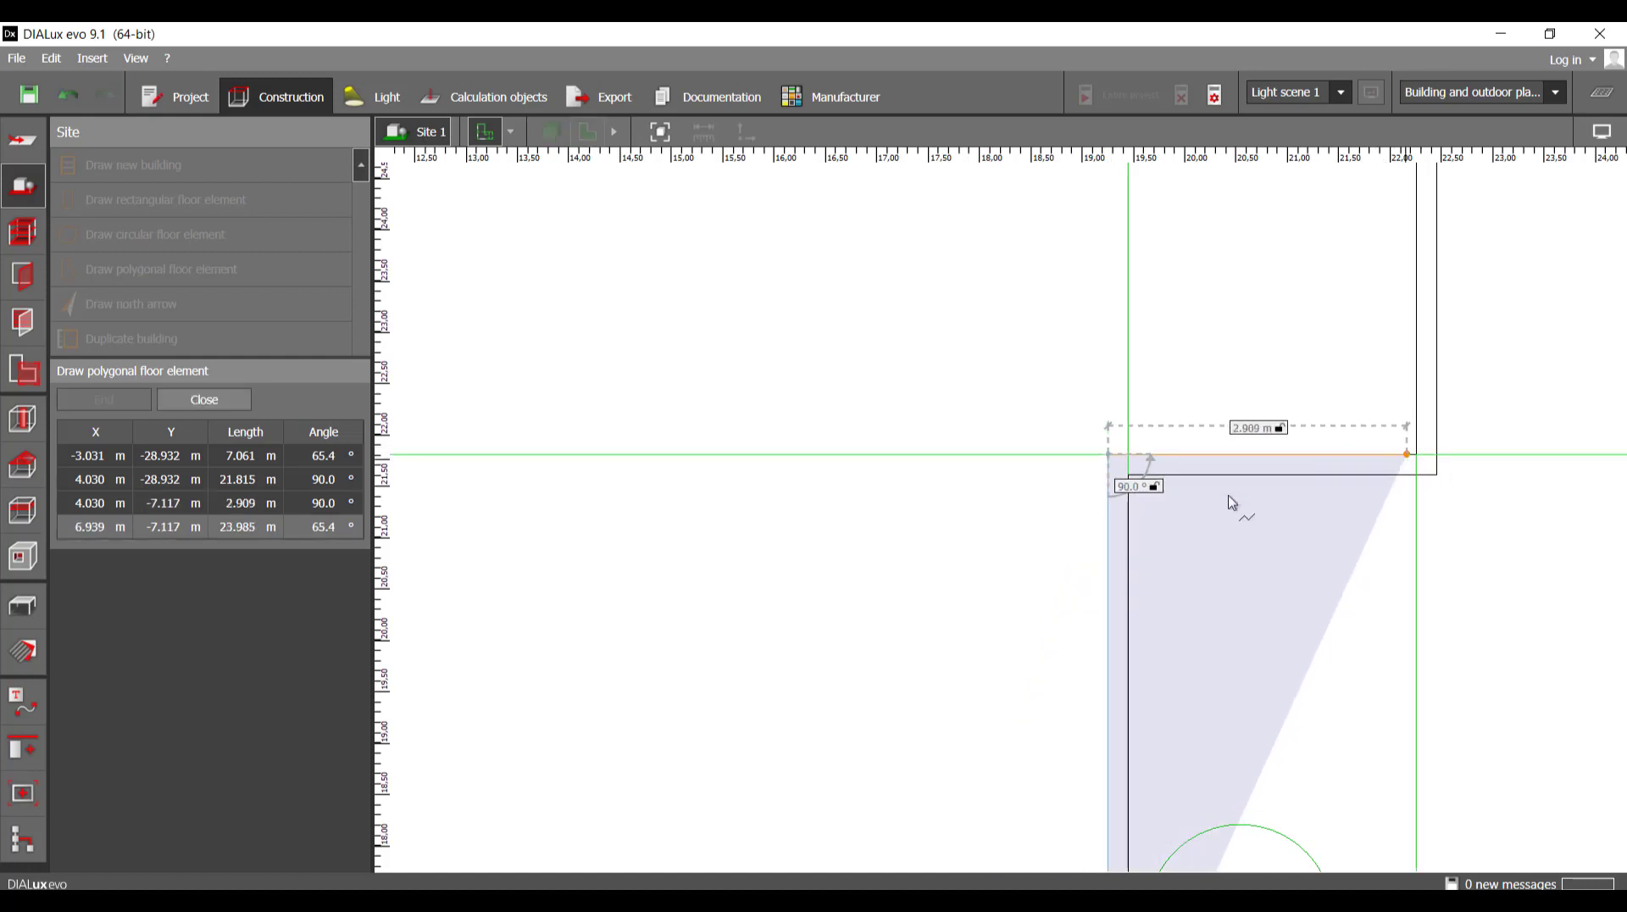
pyautogui.click(1406, 455)
pyautogui.scroll(-8, 1229, 498)
pyautogui.scroll(9, 1228, 471)
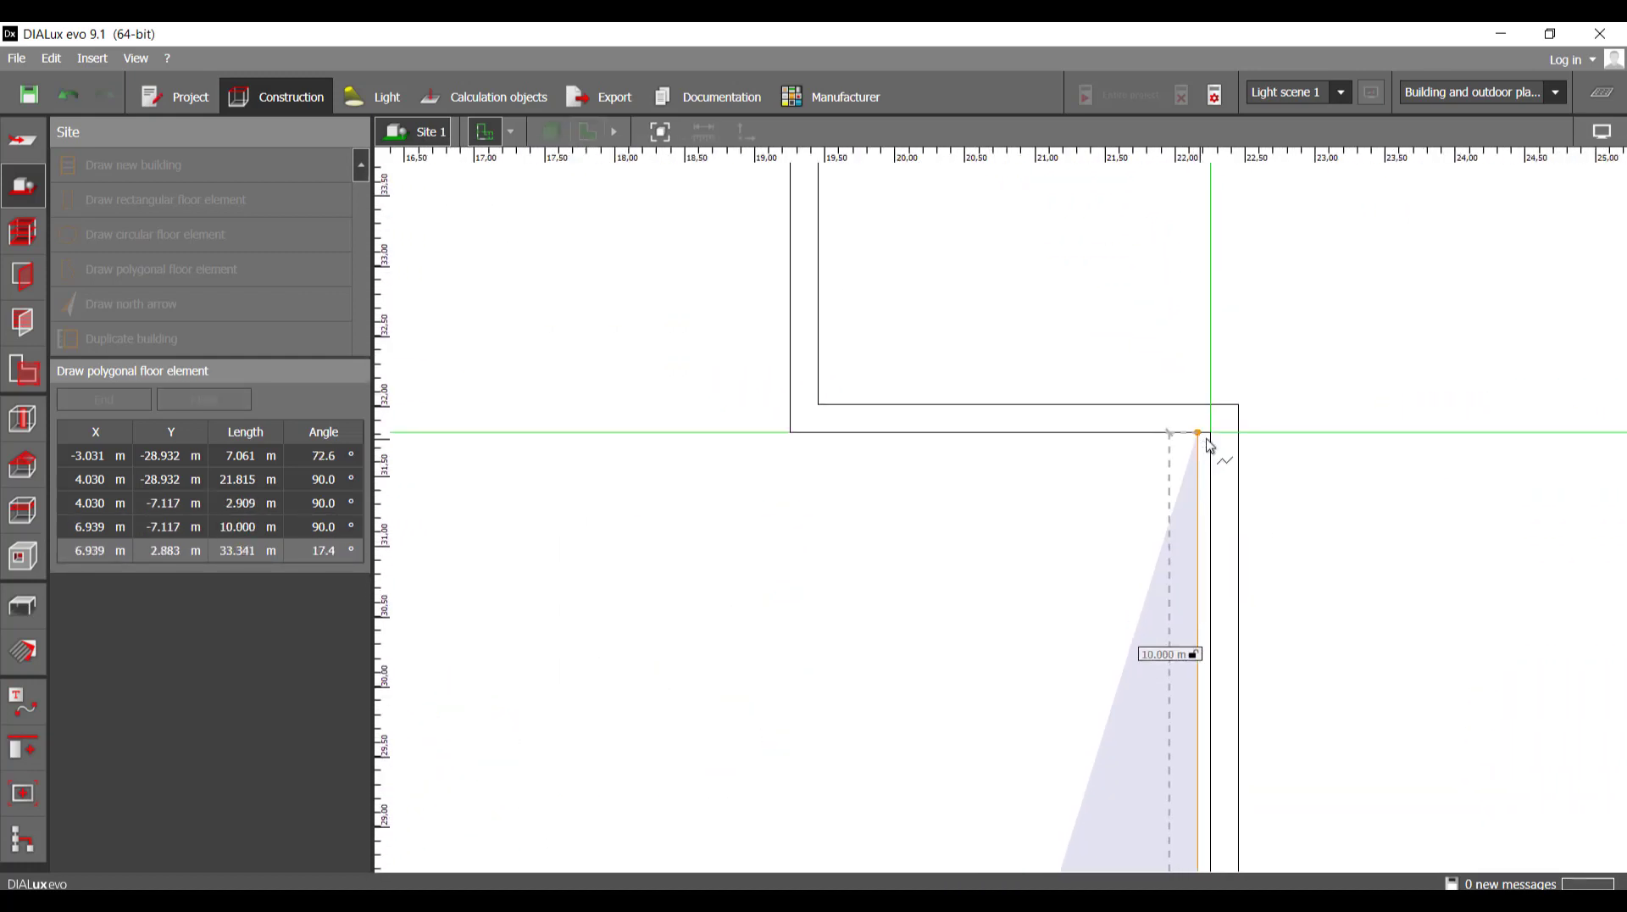
pyautogui.click(1210, 433)
pyautogui.click(792, 435)
pyautogui.scroll(-2, 800, 475)
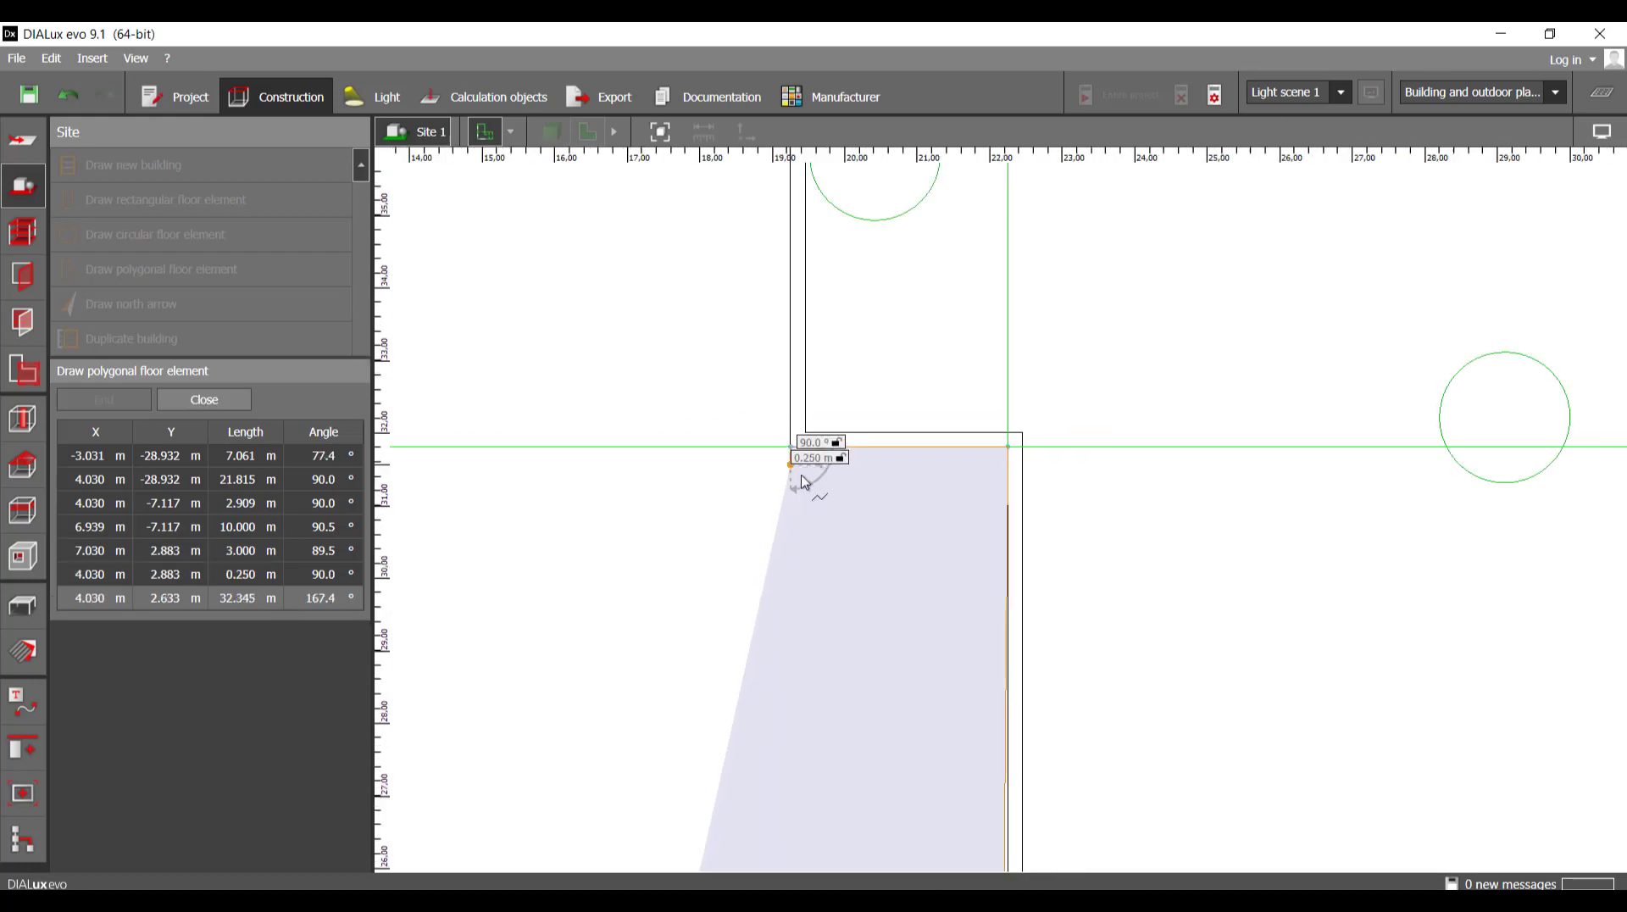
pyautogui.scroll(-2, 926, 440)
pyautogui.scroll(6, 1093, 556)
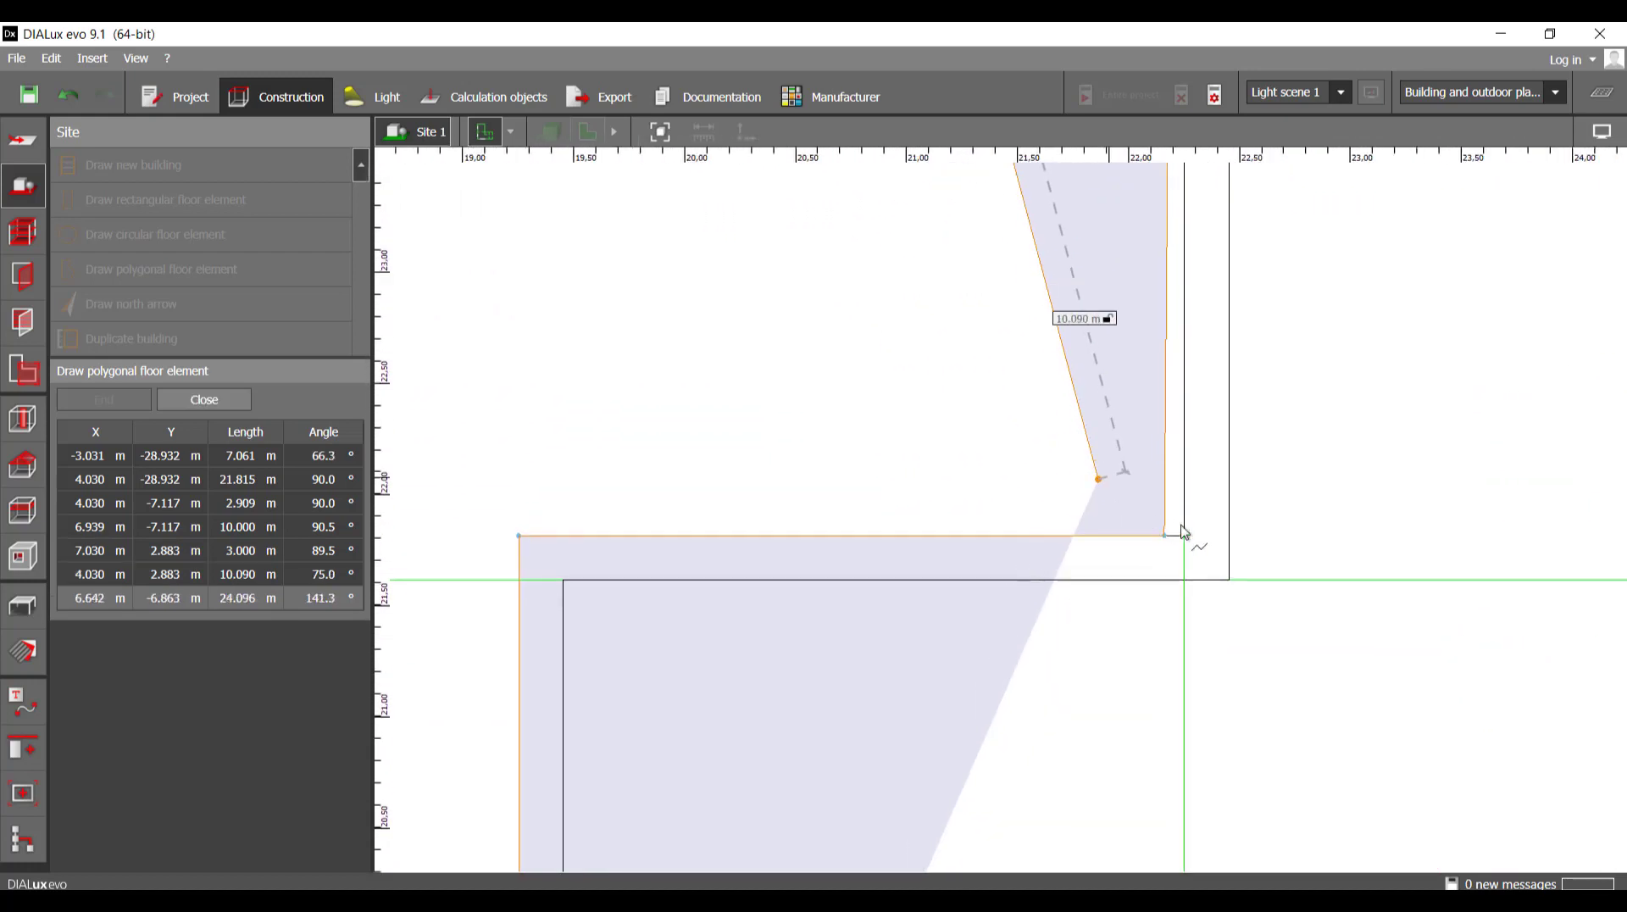
pyautogui.hotkey('ctrl', 'z')
pyautogui.hotkey('ctrl', 'z')
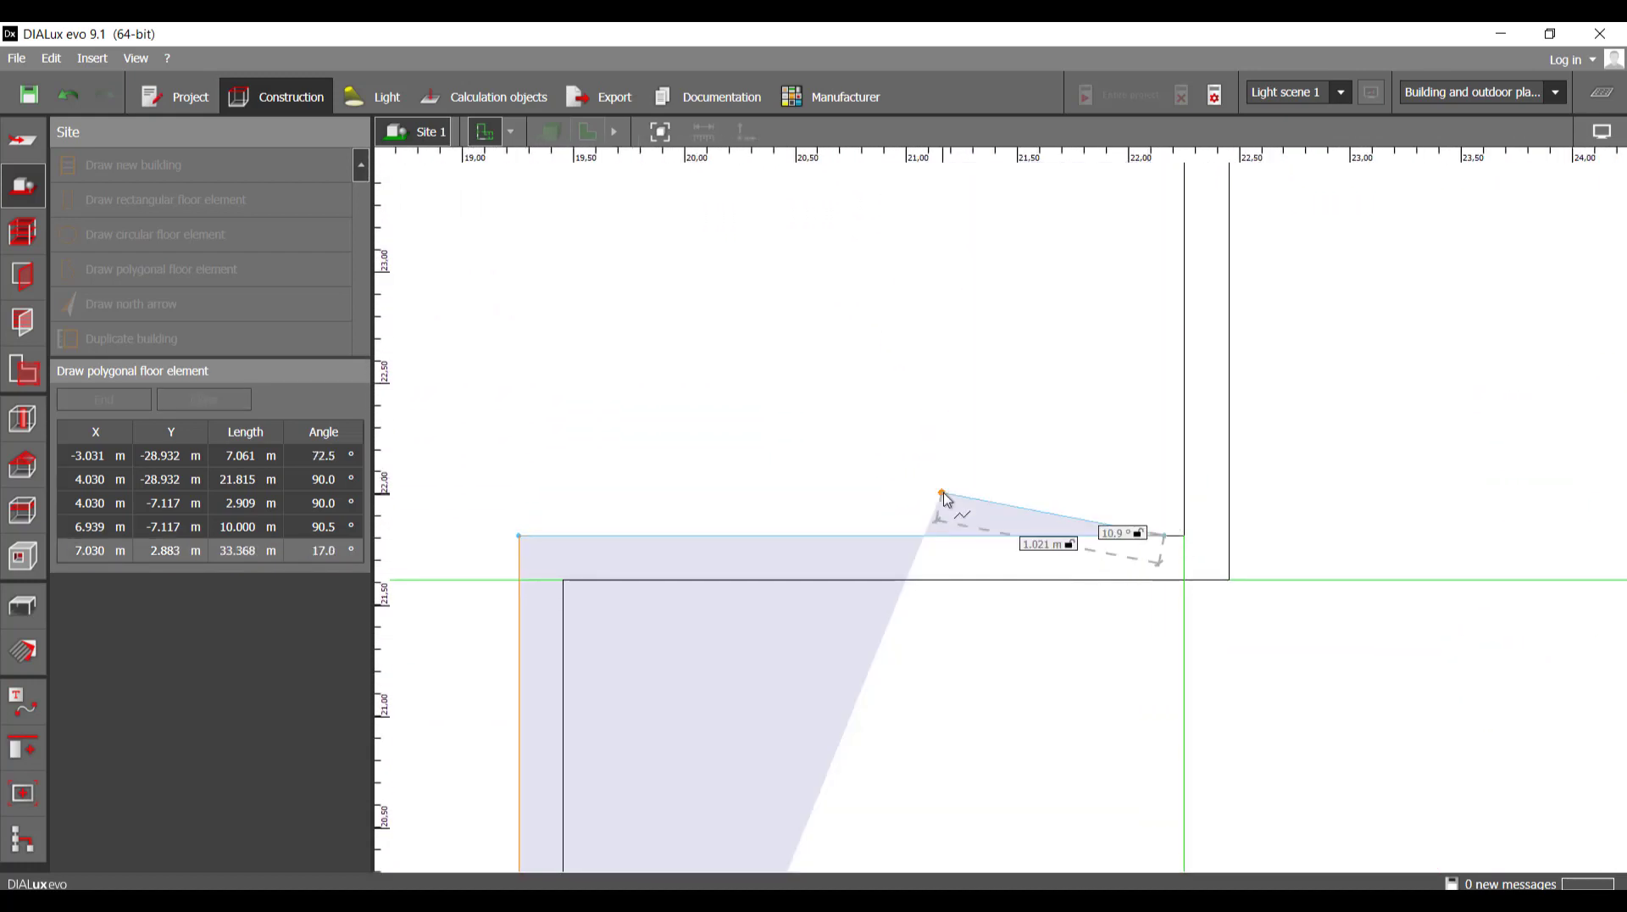
pyautogui.click(988, 557)
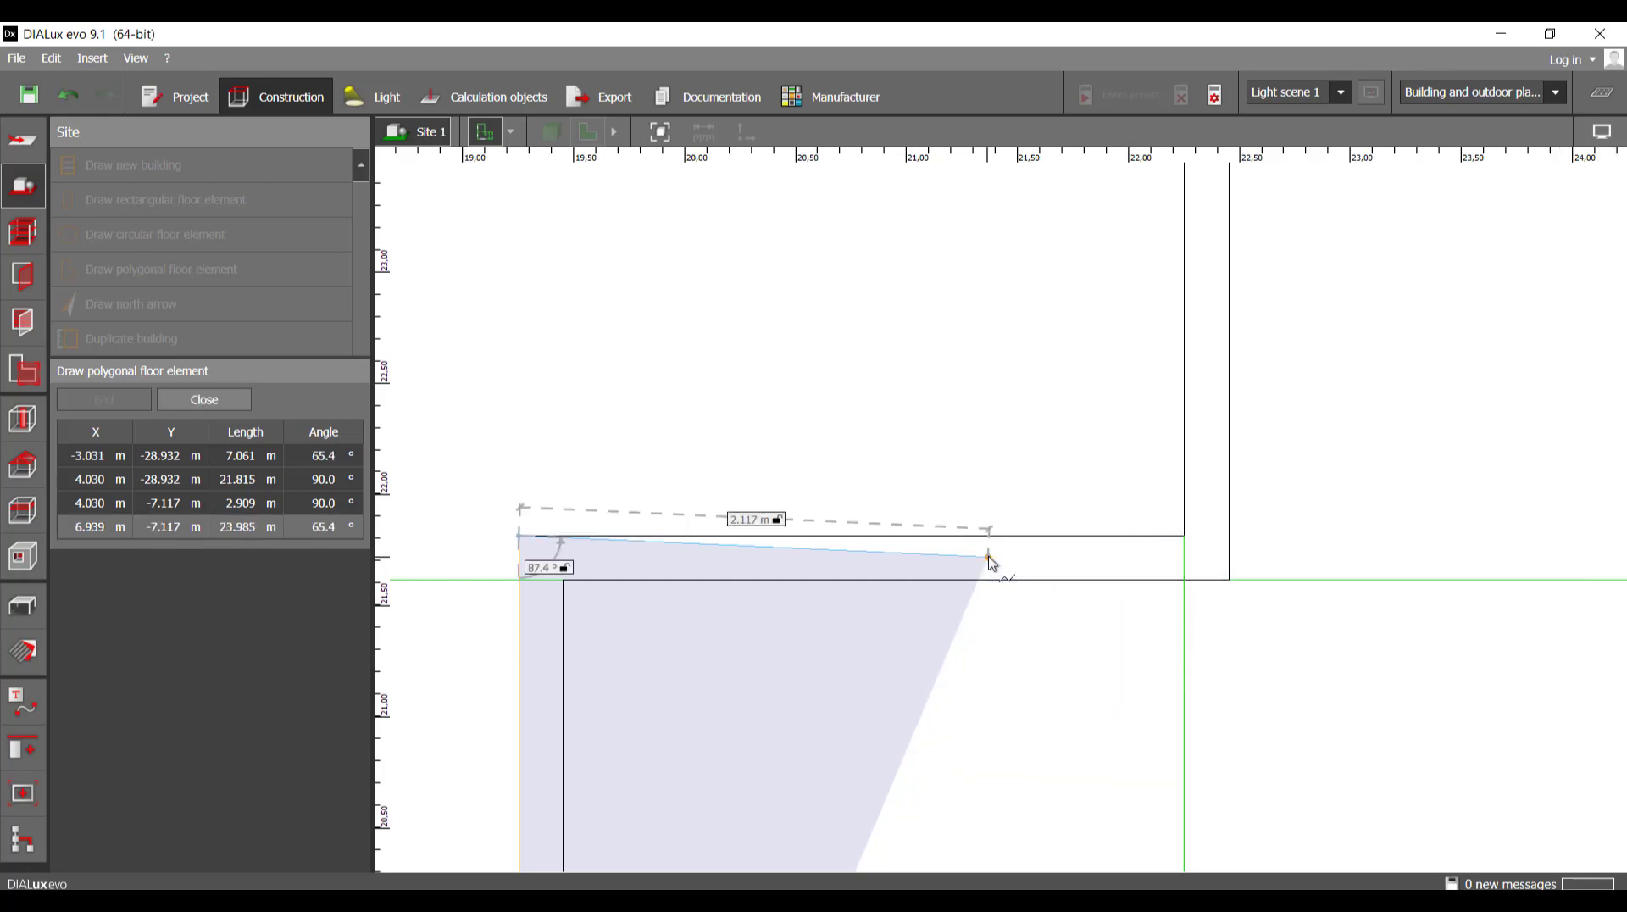
# - Trace the right side around the lower notch: 3 m right, 10 m up and 3 m left
pyautogui.click(1177, 555)
pyautogui.scroll(-8, 1065, 725)
pyautogui.moveTo(1100, 310); pyautogui.dragTo(1158, 421, button='middle')
pyautogui.scroll(5, 1131, 466)
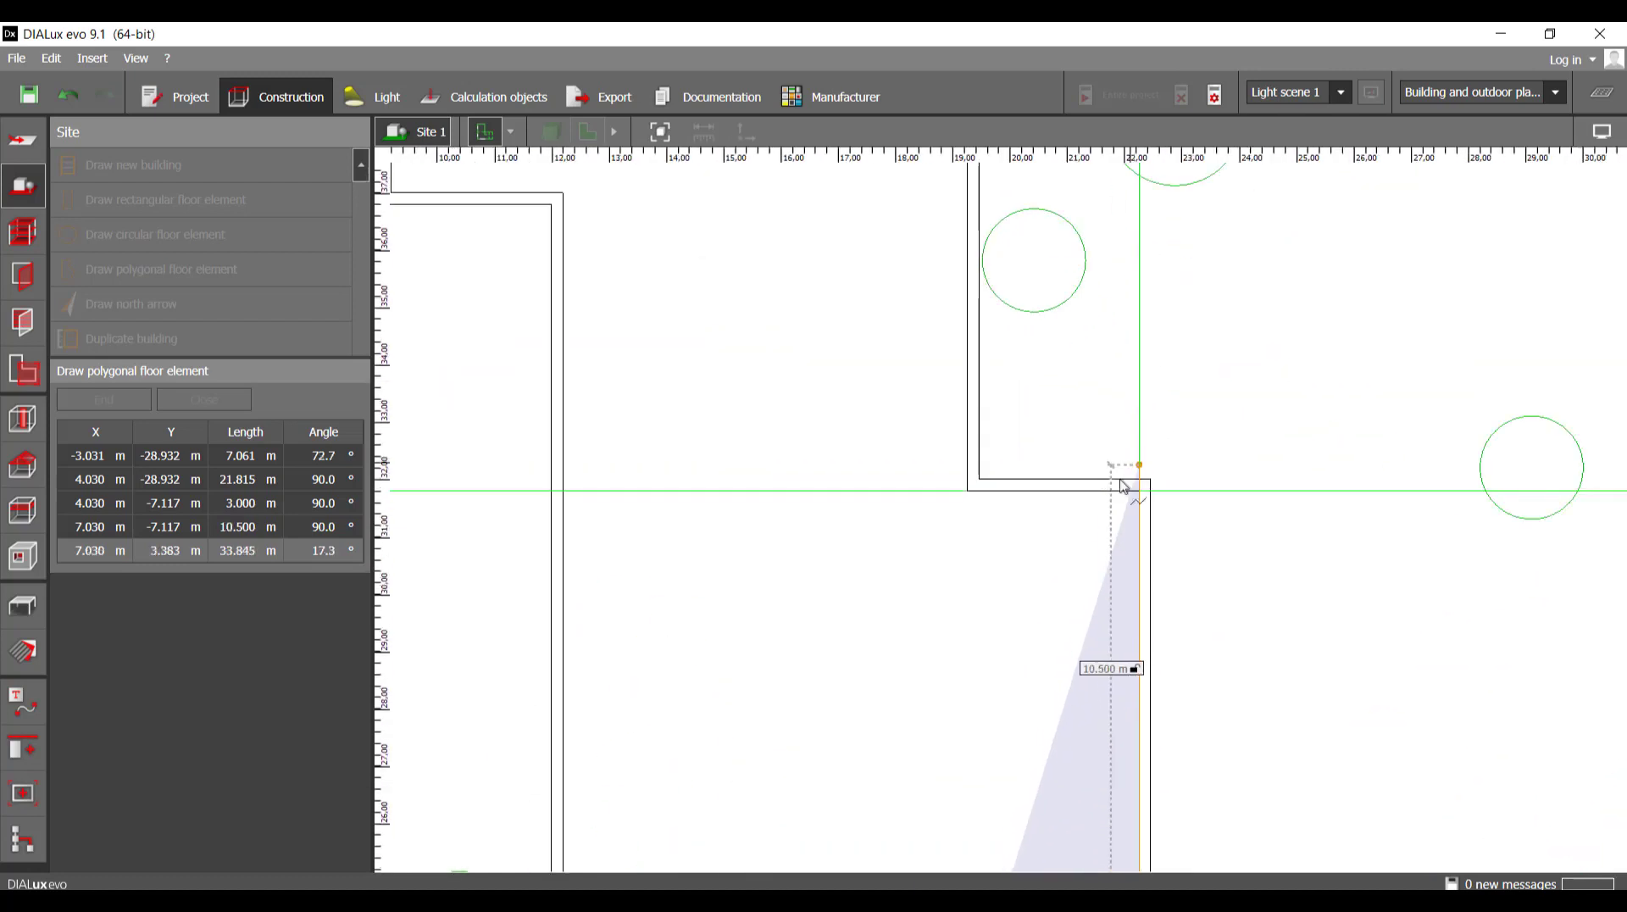
pyautogui.click(965, 479)
pyautogui.click(833, 478)
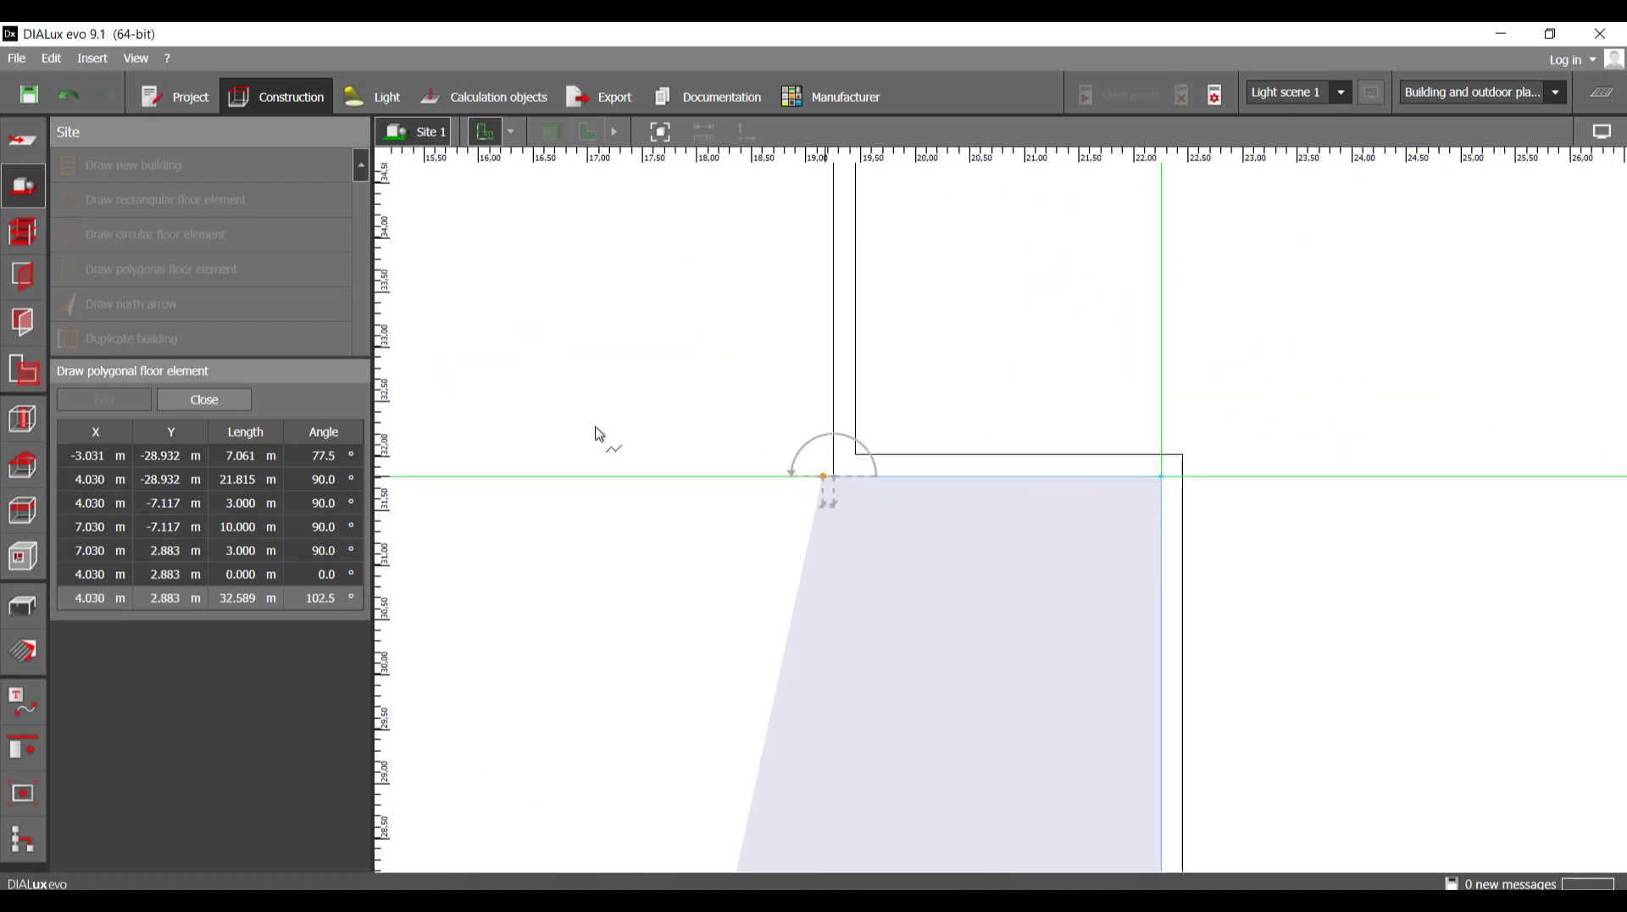
# - Run the right side 22.342 m up to the exact corner of the upper notch
pyautogui.scroll(-4, 847, 491)
pyautogui.moveTo(854, 366); pyautogui.dragTo(886, 571, button='middle')
pyautogui.scroll(-4, 895, 471)
pyautogui.moveTo(912, 348); pyautogui.dragTo(925, 631, button='middle')
pyautogui.scroll(6, 894, 449)
pyautogui.scroll(2, 914, 473)
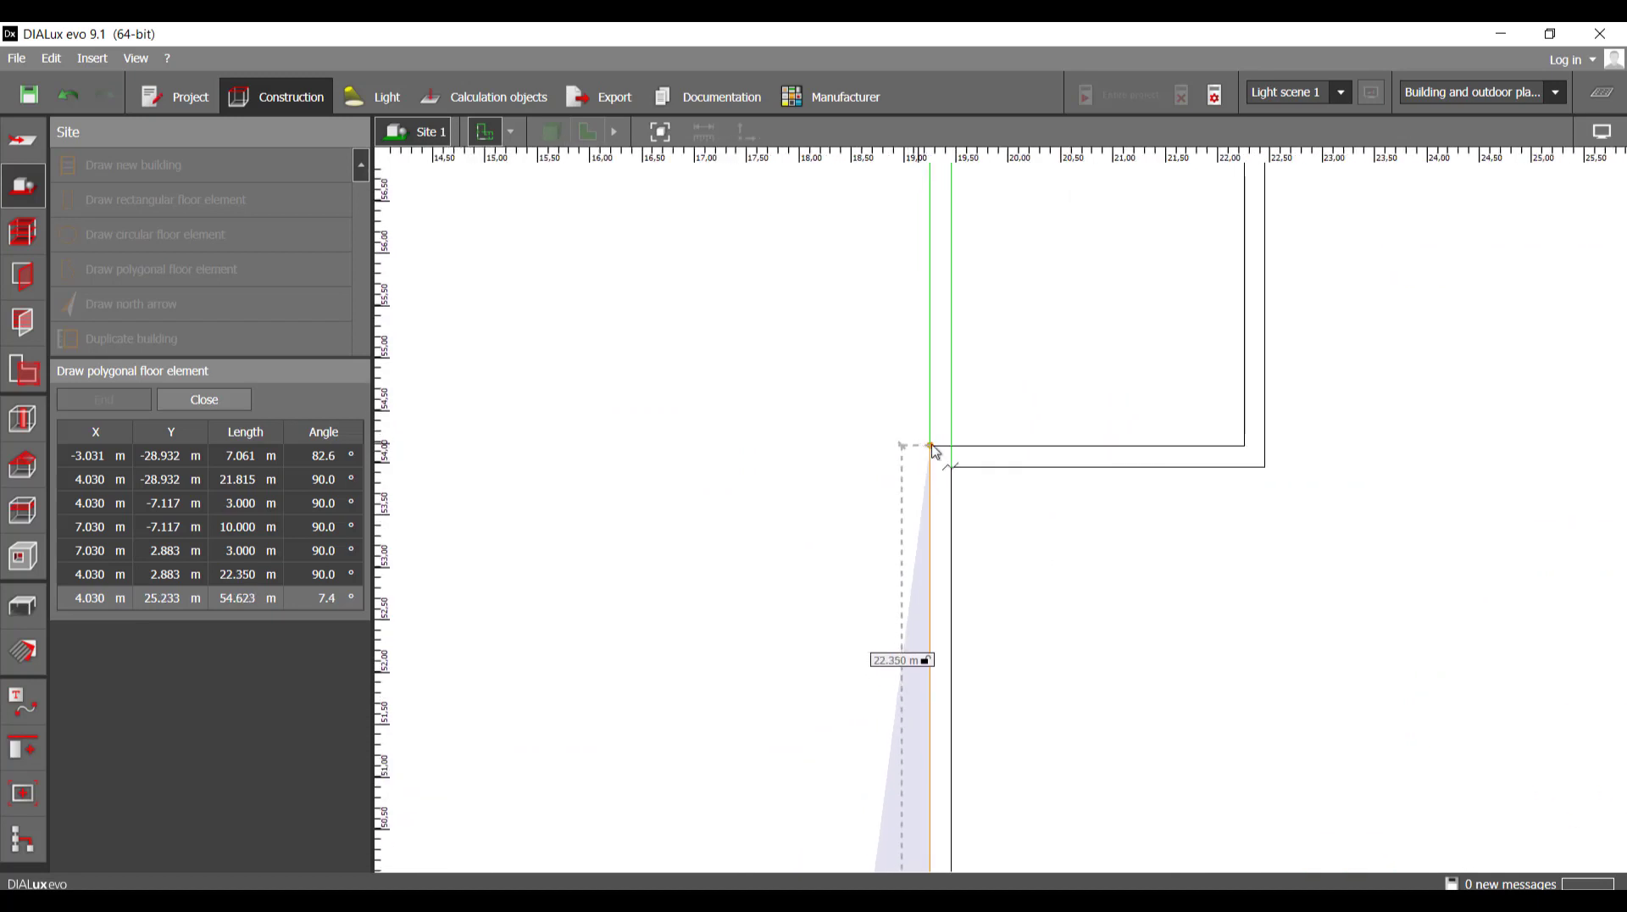
pyautogui.click(932, 446)
pyautogui.scroll(7, 942, 450)
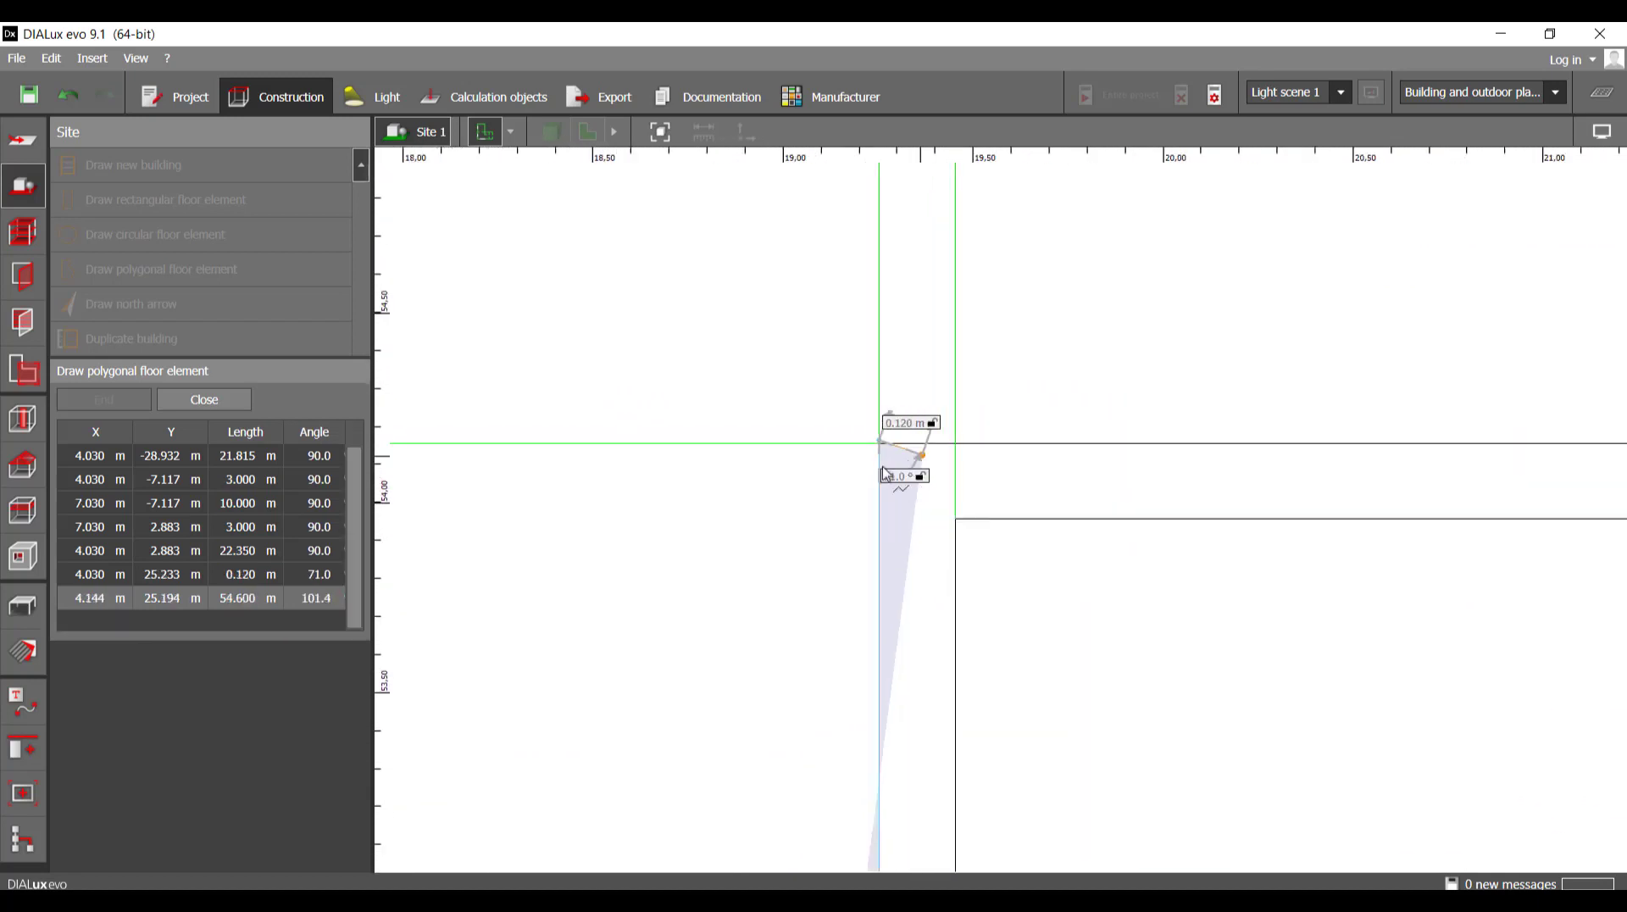
pyautogui.press('BackSpace')
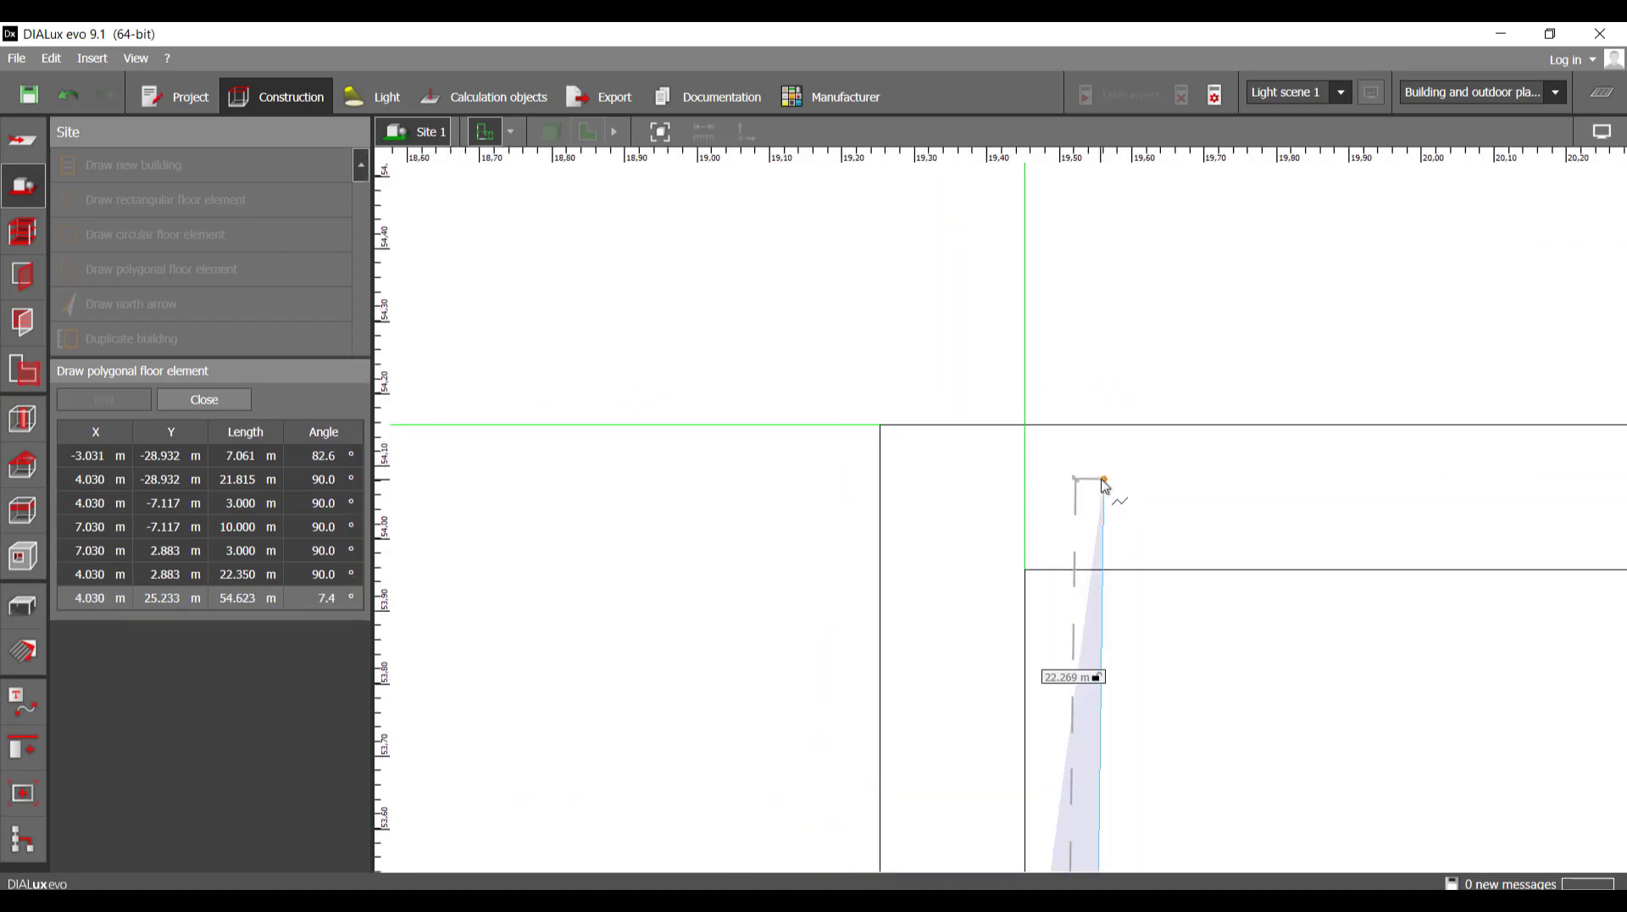
pyautogui.click(881, 425)
# - Trace the right side around the upper notch: 3 m right, 10 m up and 3 m left
pyautogui.scroll(-5, 861, 491)
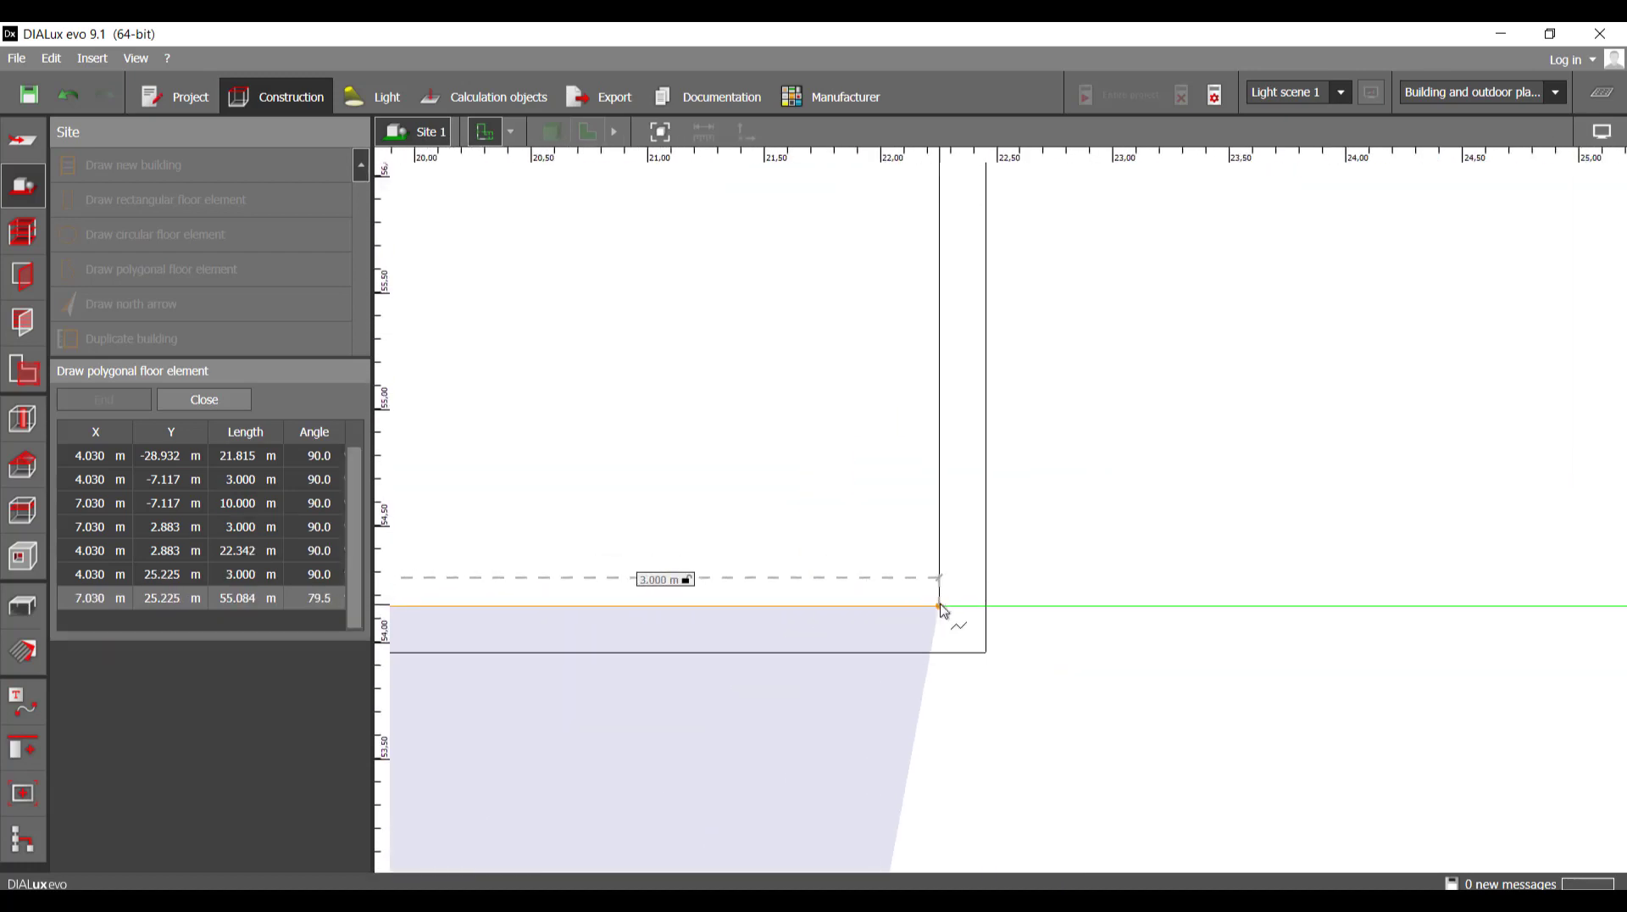
pyautogui.click(941, 607)
pyautogui.scroll(-6, 937, 508)
pyautogui.scroll(2, 1096, 458)
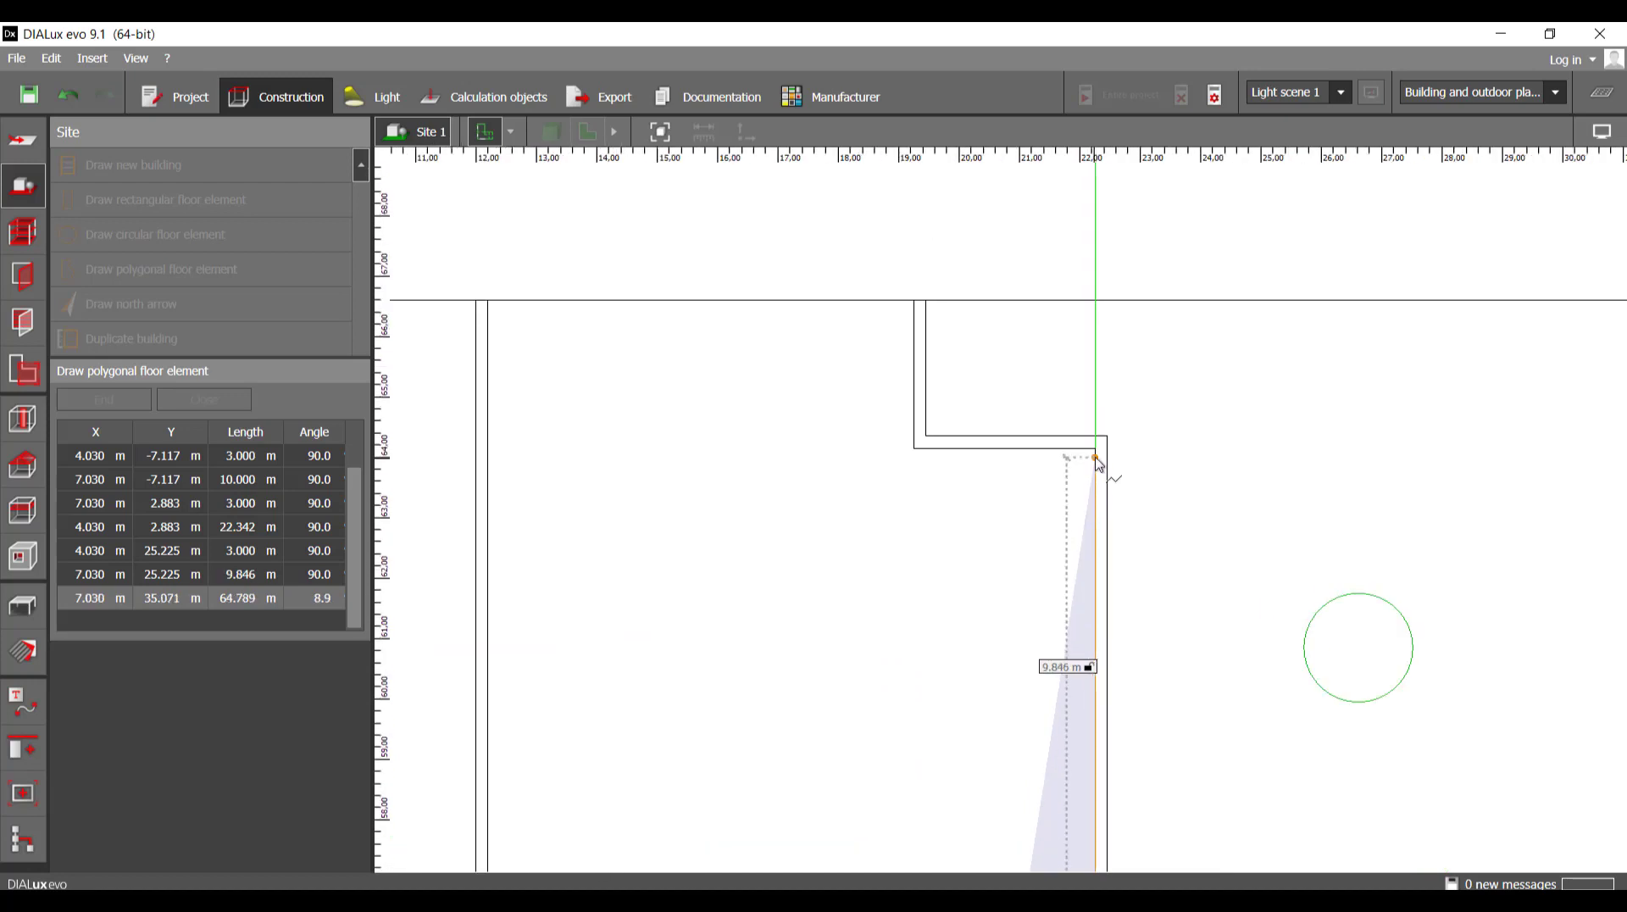
pyautogui.click(1096, 450)
pyautogui.click(914, 449)
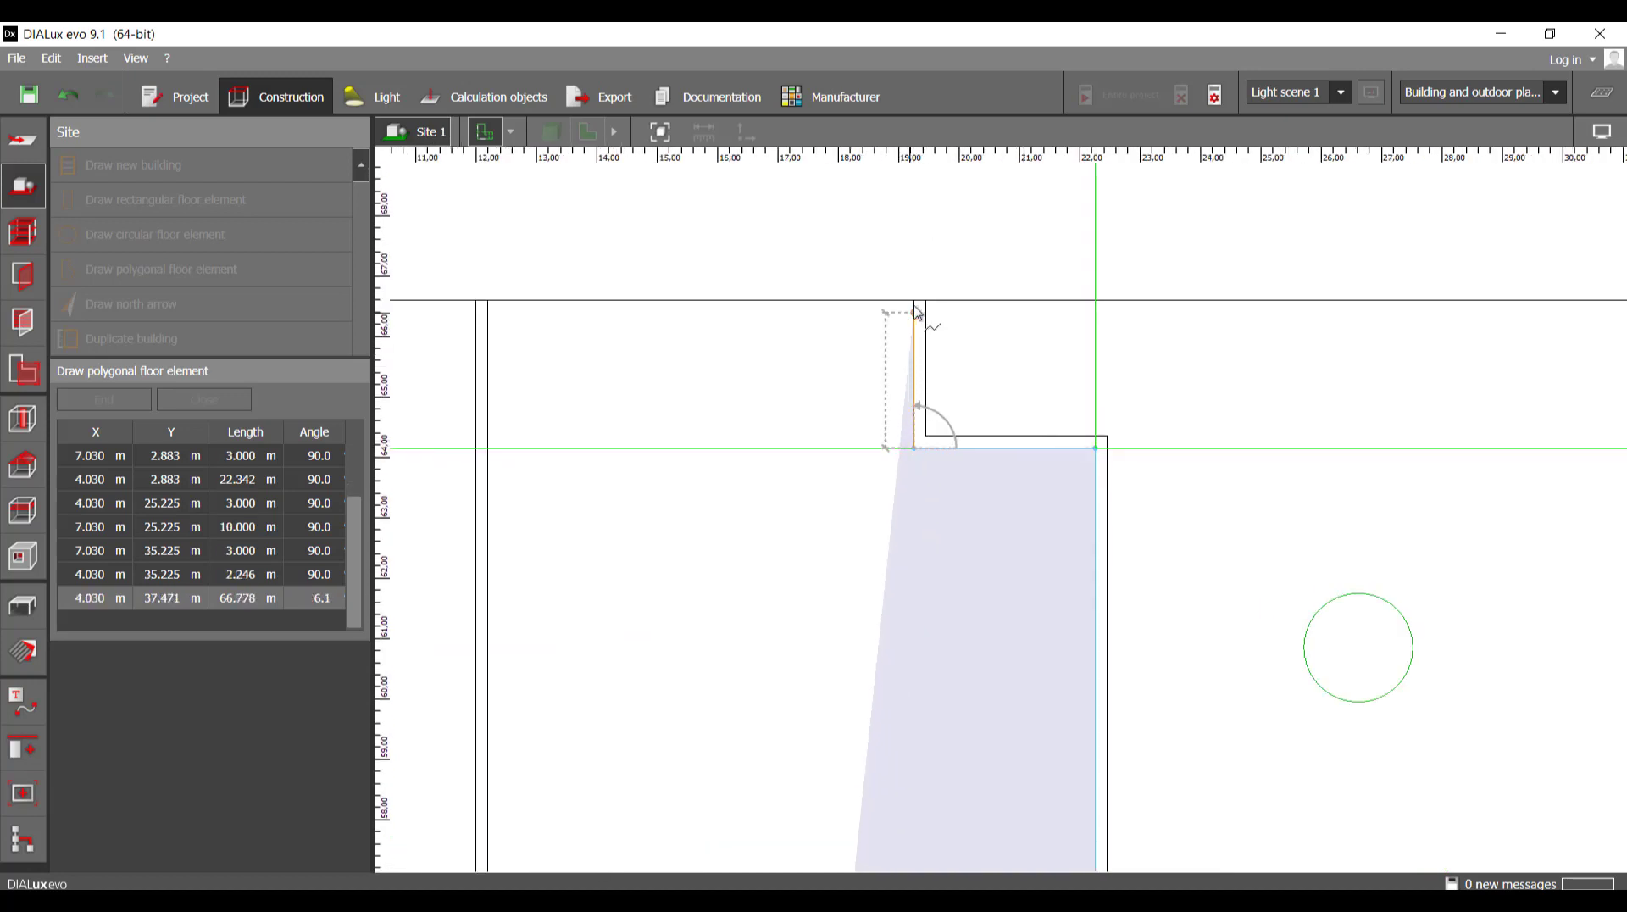
# - Run the outline 2.443 m up to the site's upper edge and 7.061 m left to the inner line of the left border strip
pyautogui.click(874, 307)
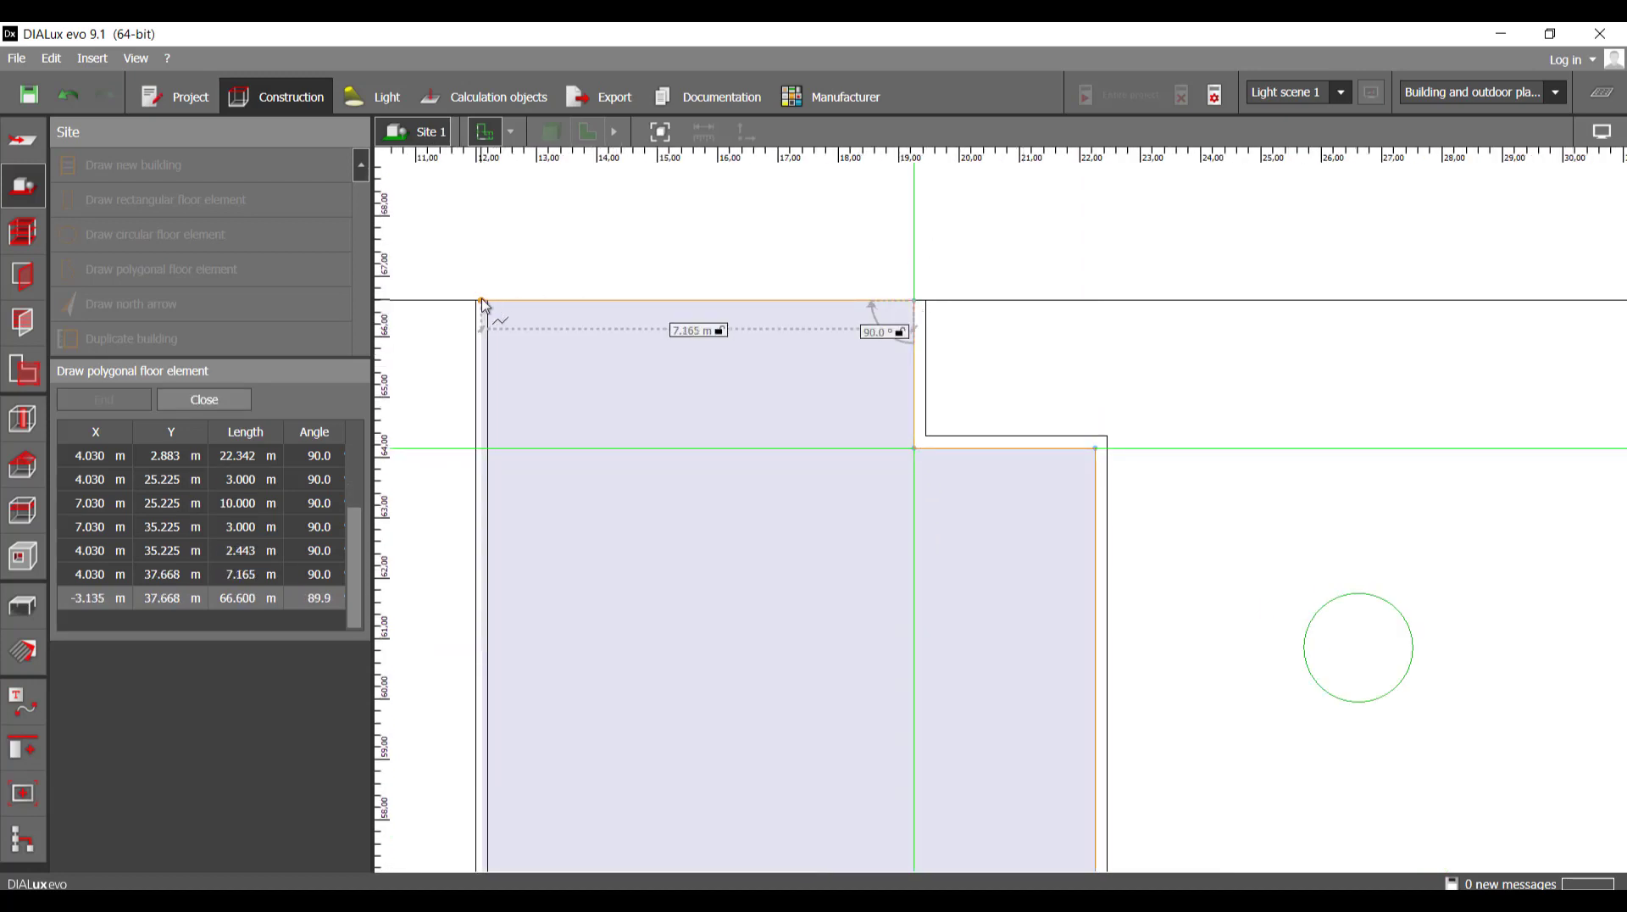
pyautogui.scroll(5, 500, 320)
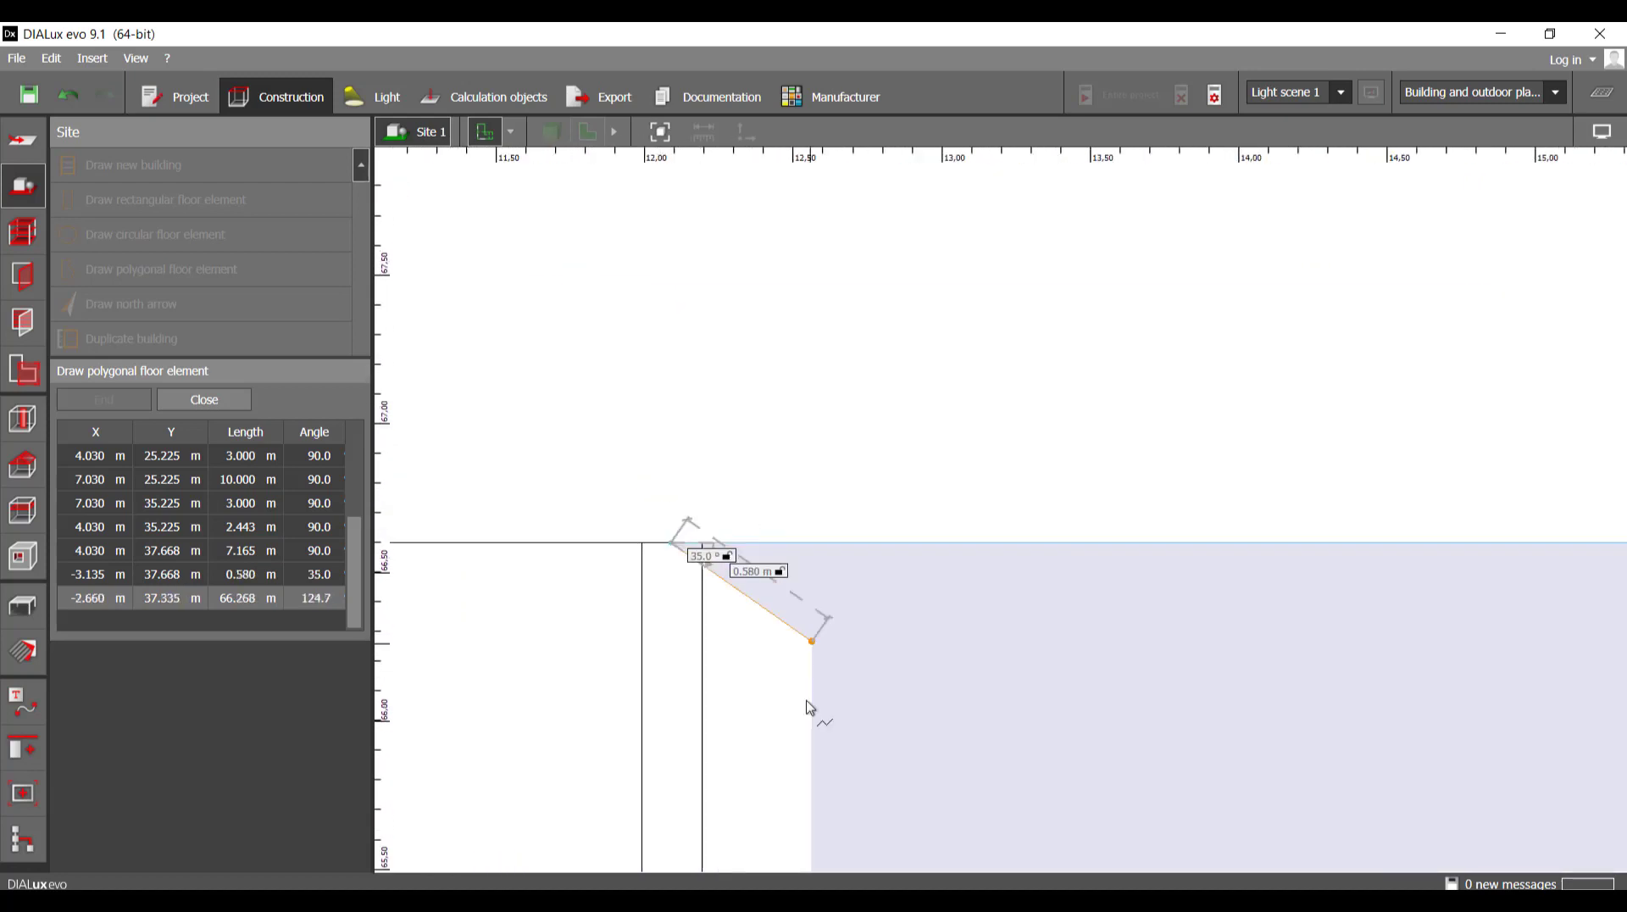
pyautogui.hotkey('ctrl', 'z')
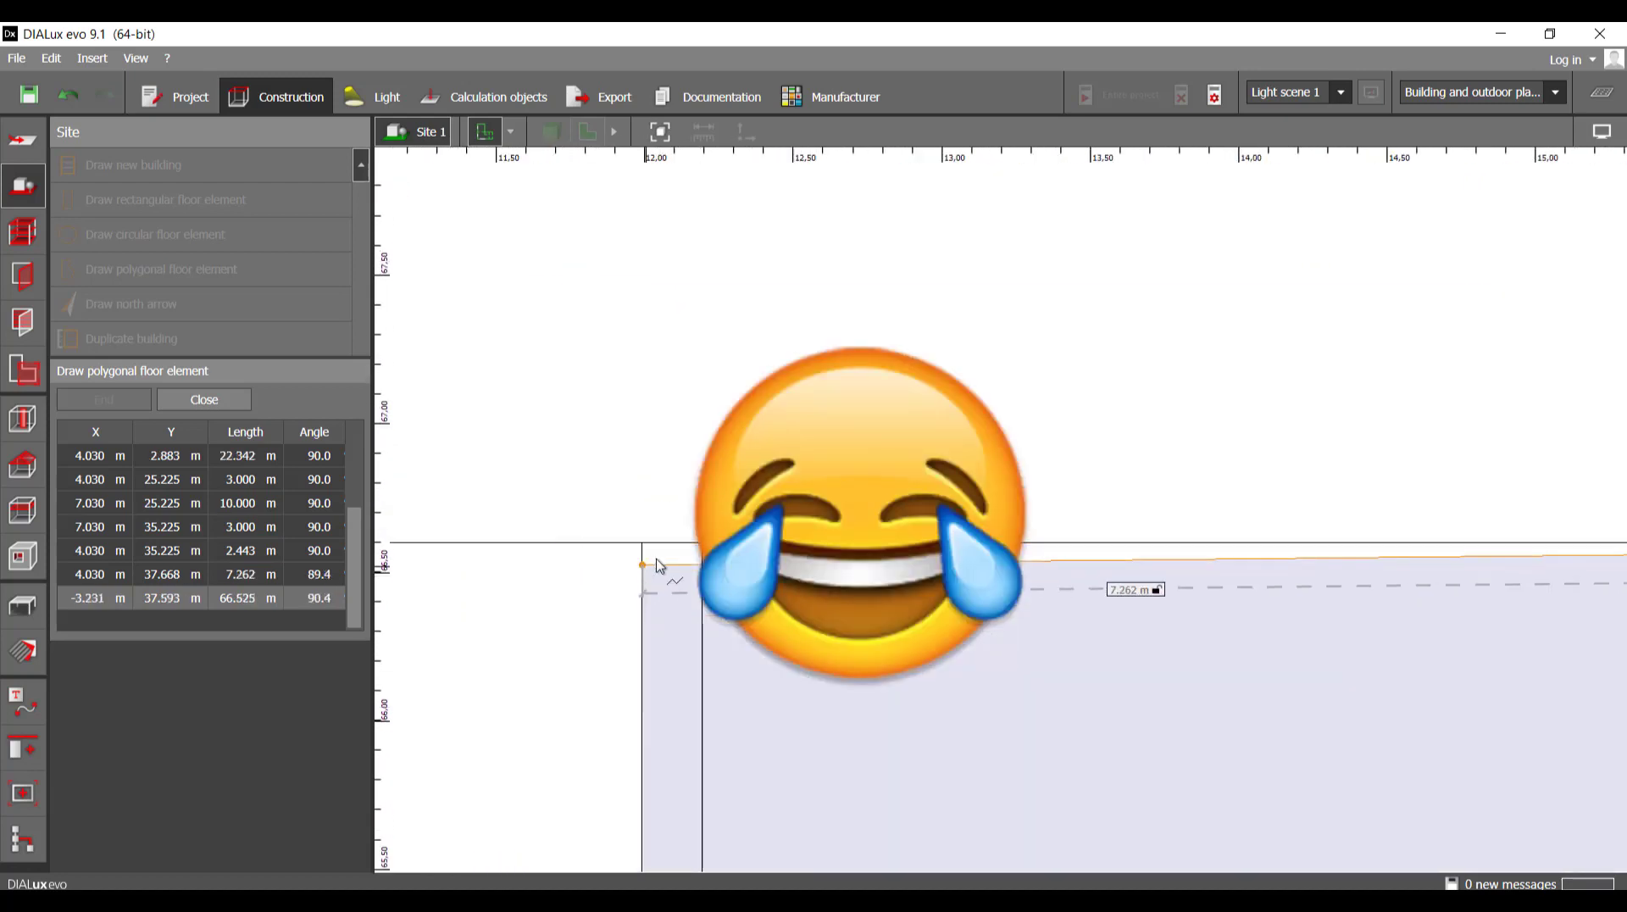
pyautogui.click(708, 548)
# - Run the left side 19.587 m down and around the upper notch: 3 m left, 10 m down and 3 m right
pyautogui.scroll(-10, 741, 678)
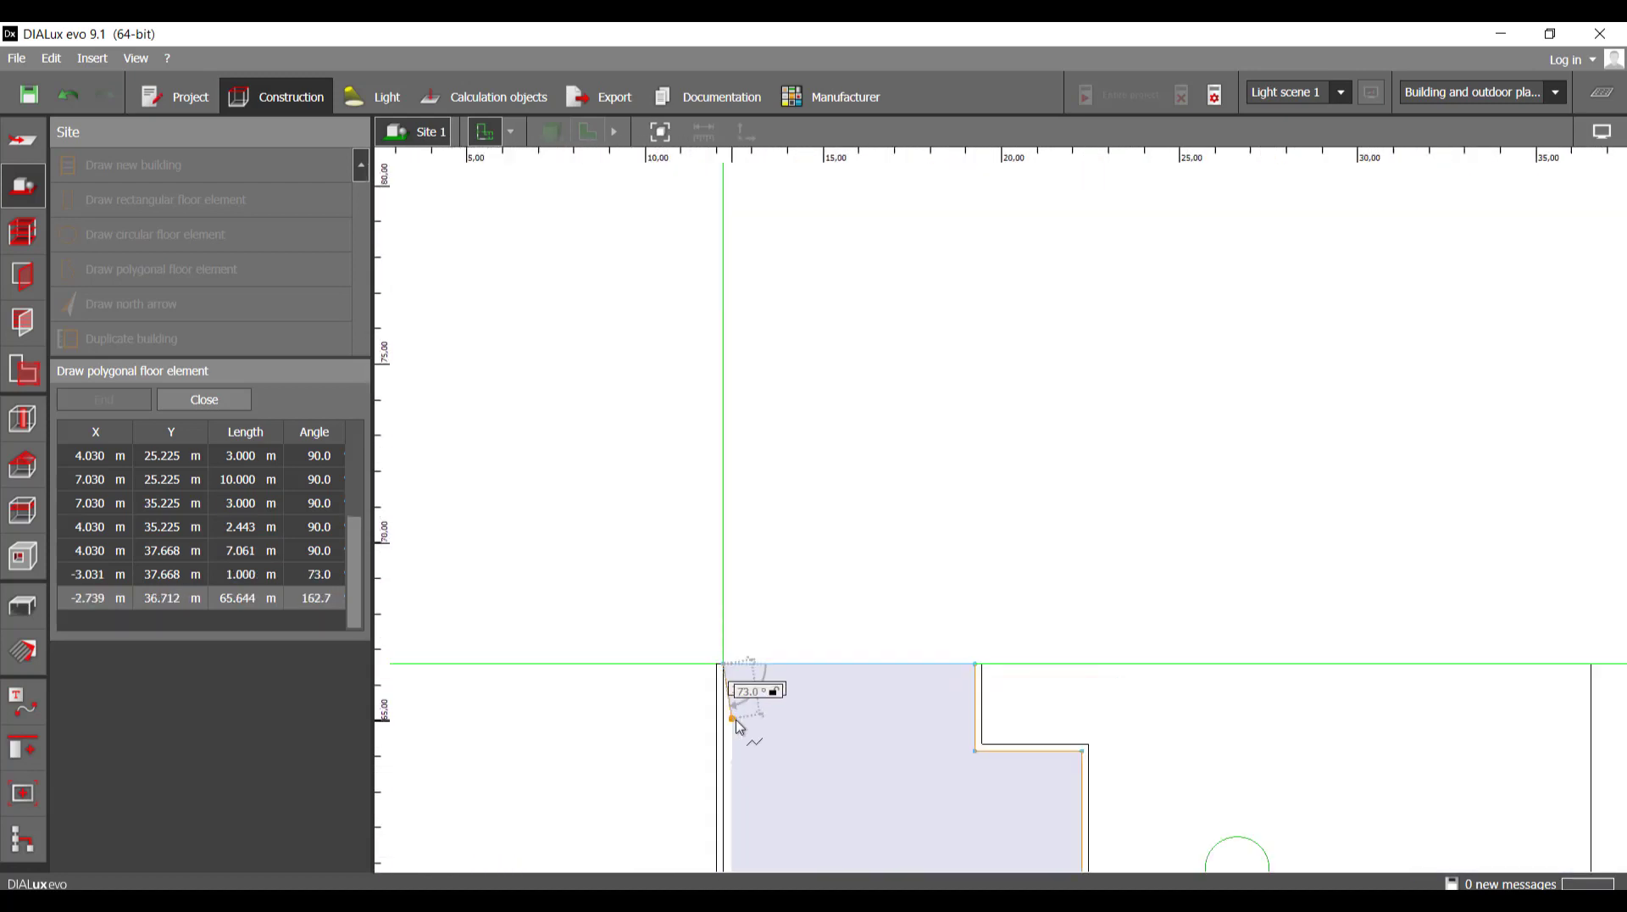
pyautogui.scroll(5, 797, 549)
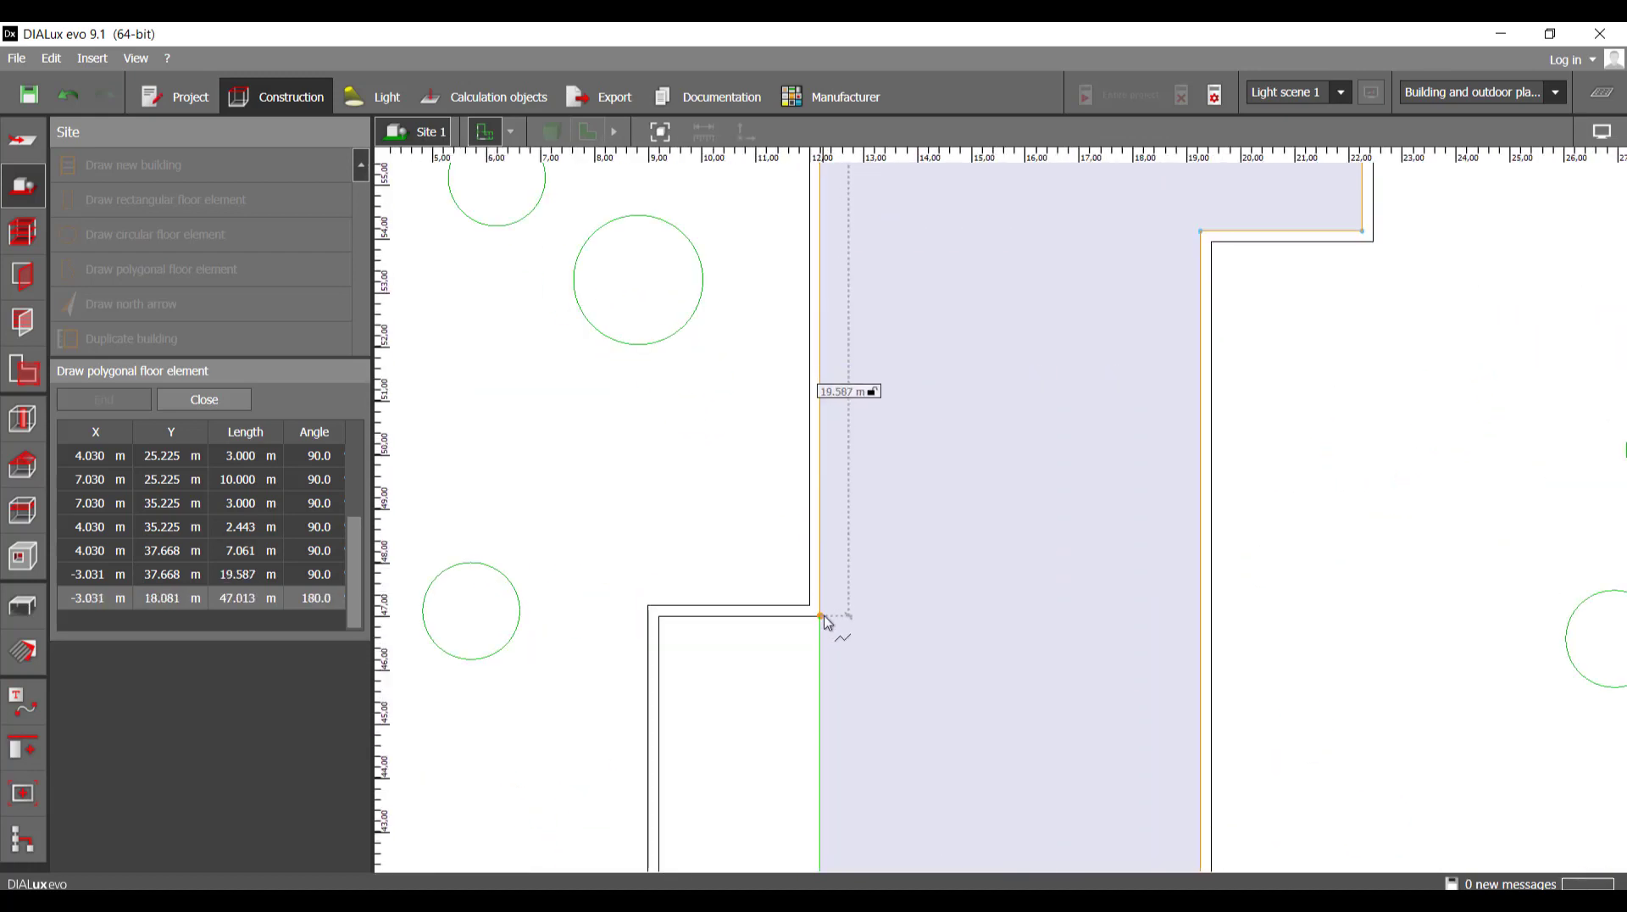
pyautogui.click(822, 616)
pyautogui.click(659, 618)
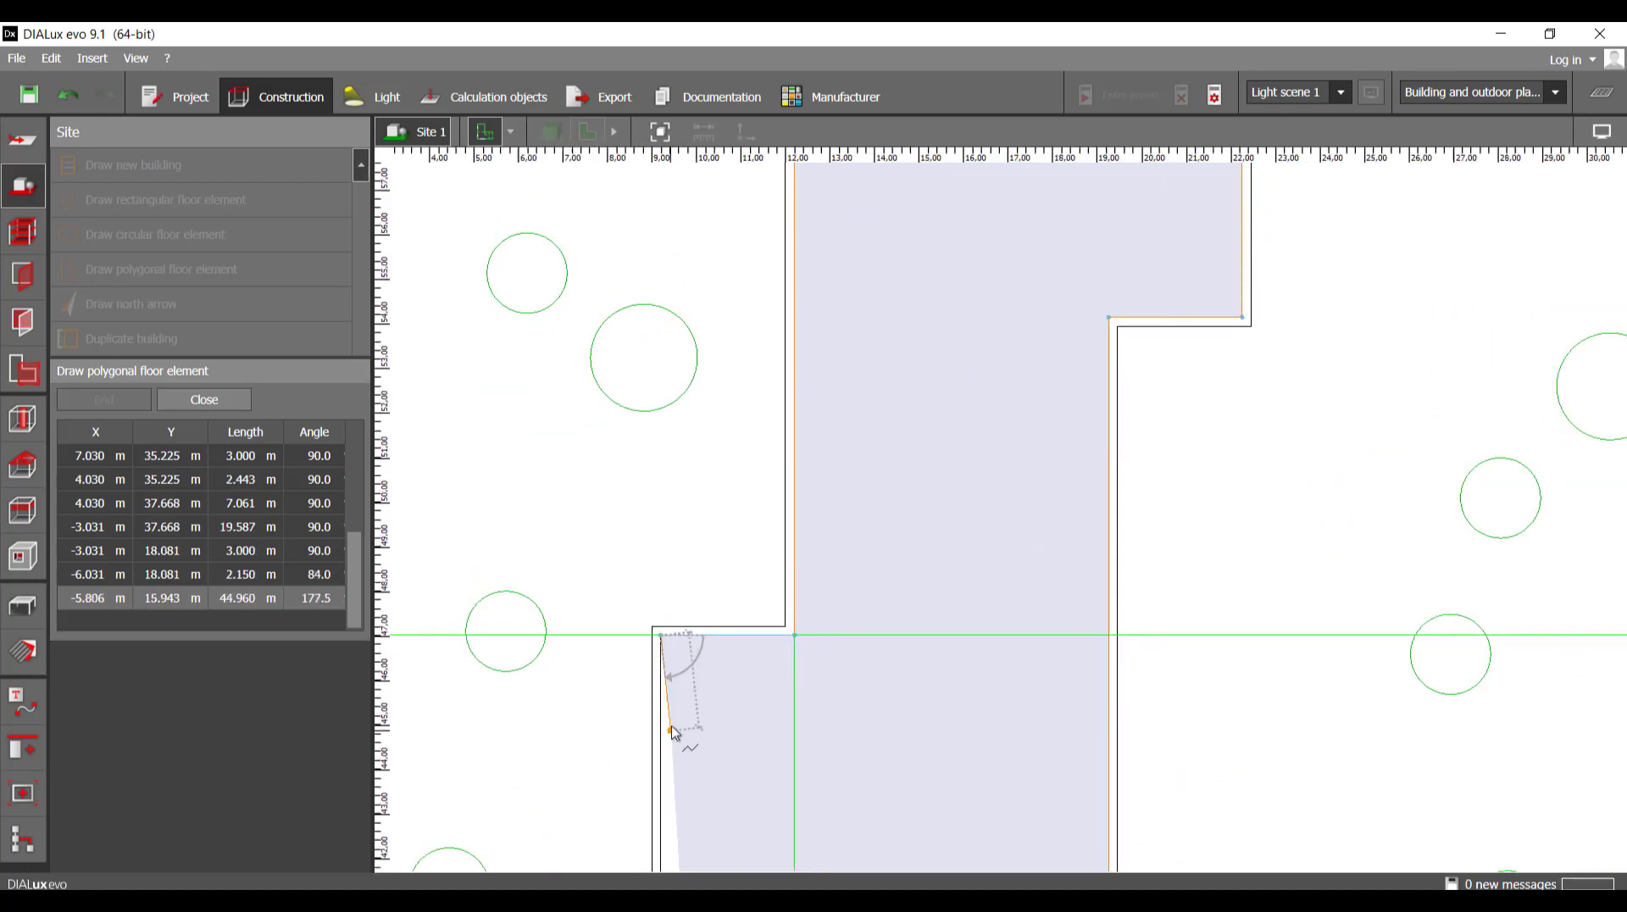
pyautogui.click(728, 678)
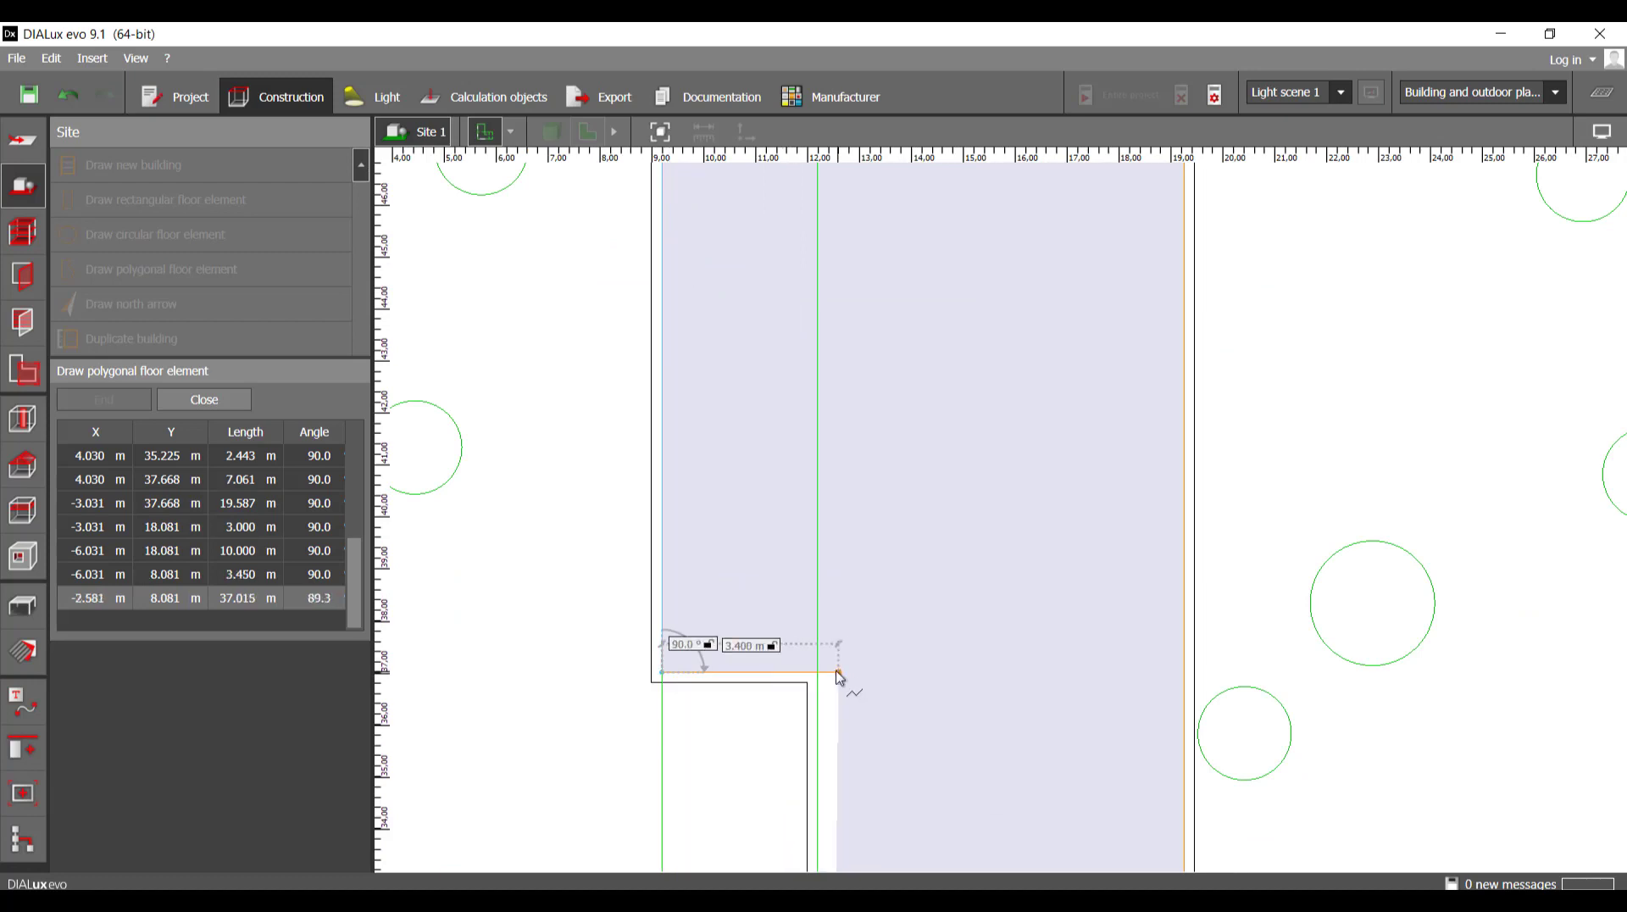
pyautogui.click(819, 672)
# - Run the left side 19.705 m down and around the lower notch: 3 m left, 10 m down and 3 m right
pyautogui.scroll(-6, 847, 699)
pyautogui.moveTo(861, 698); pyautogui.dragTo(864, 287, button='middle')
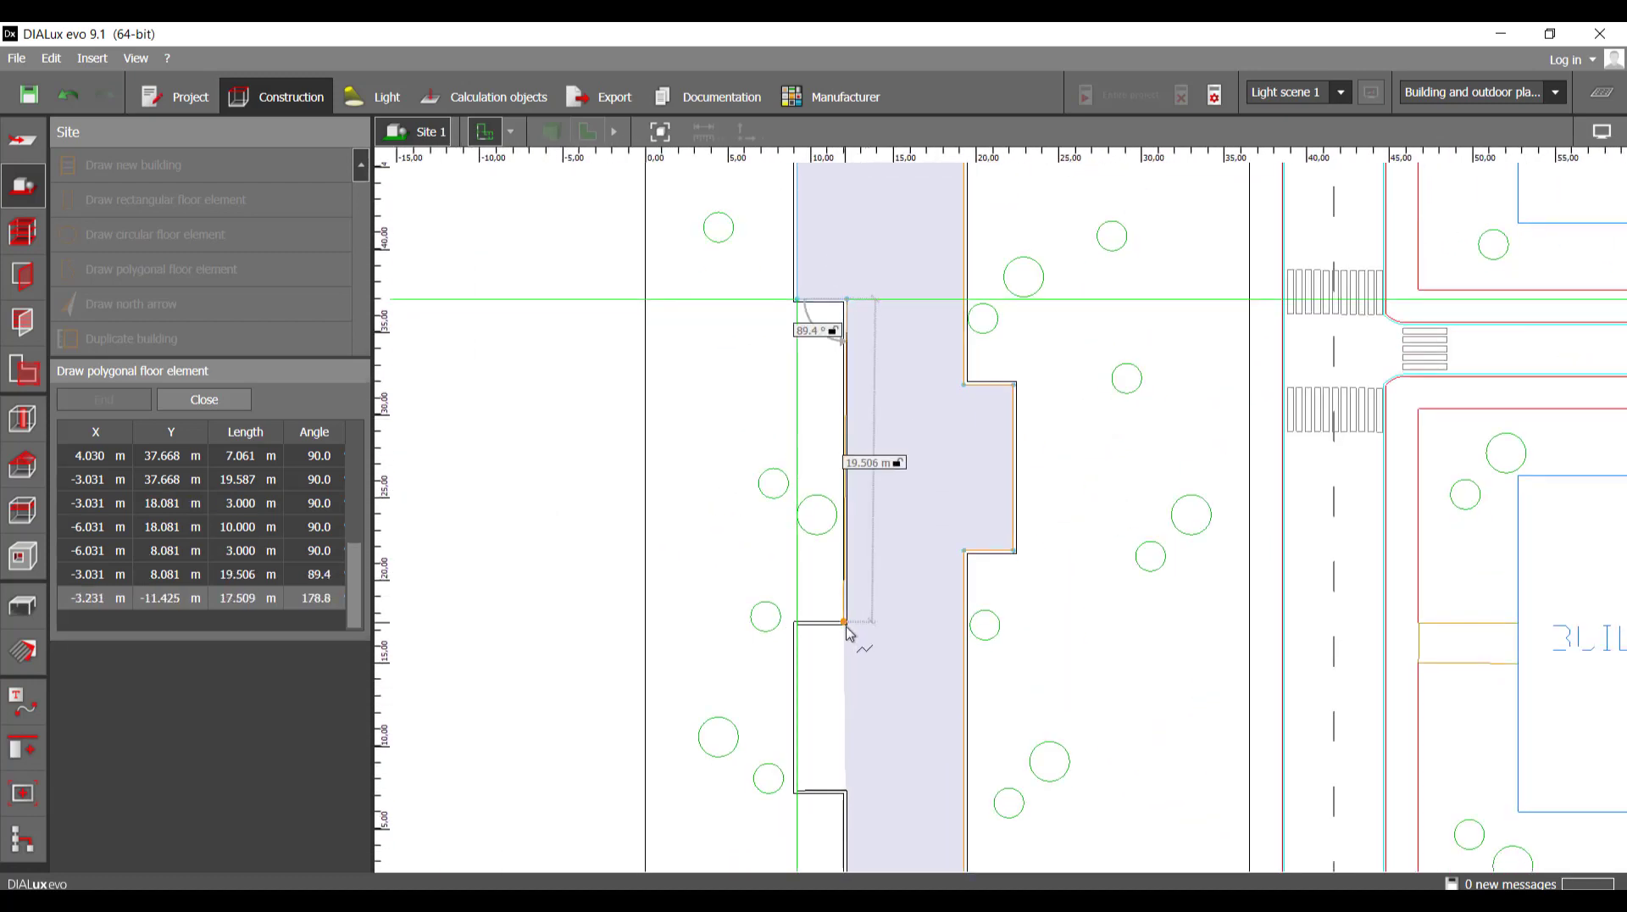
pyautogui.scroll(6, 850, 630)
pyautogui.click(708, 624)
pyautogui.scroll(-2, 727, 691)
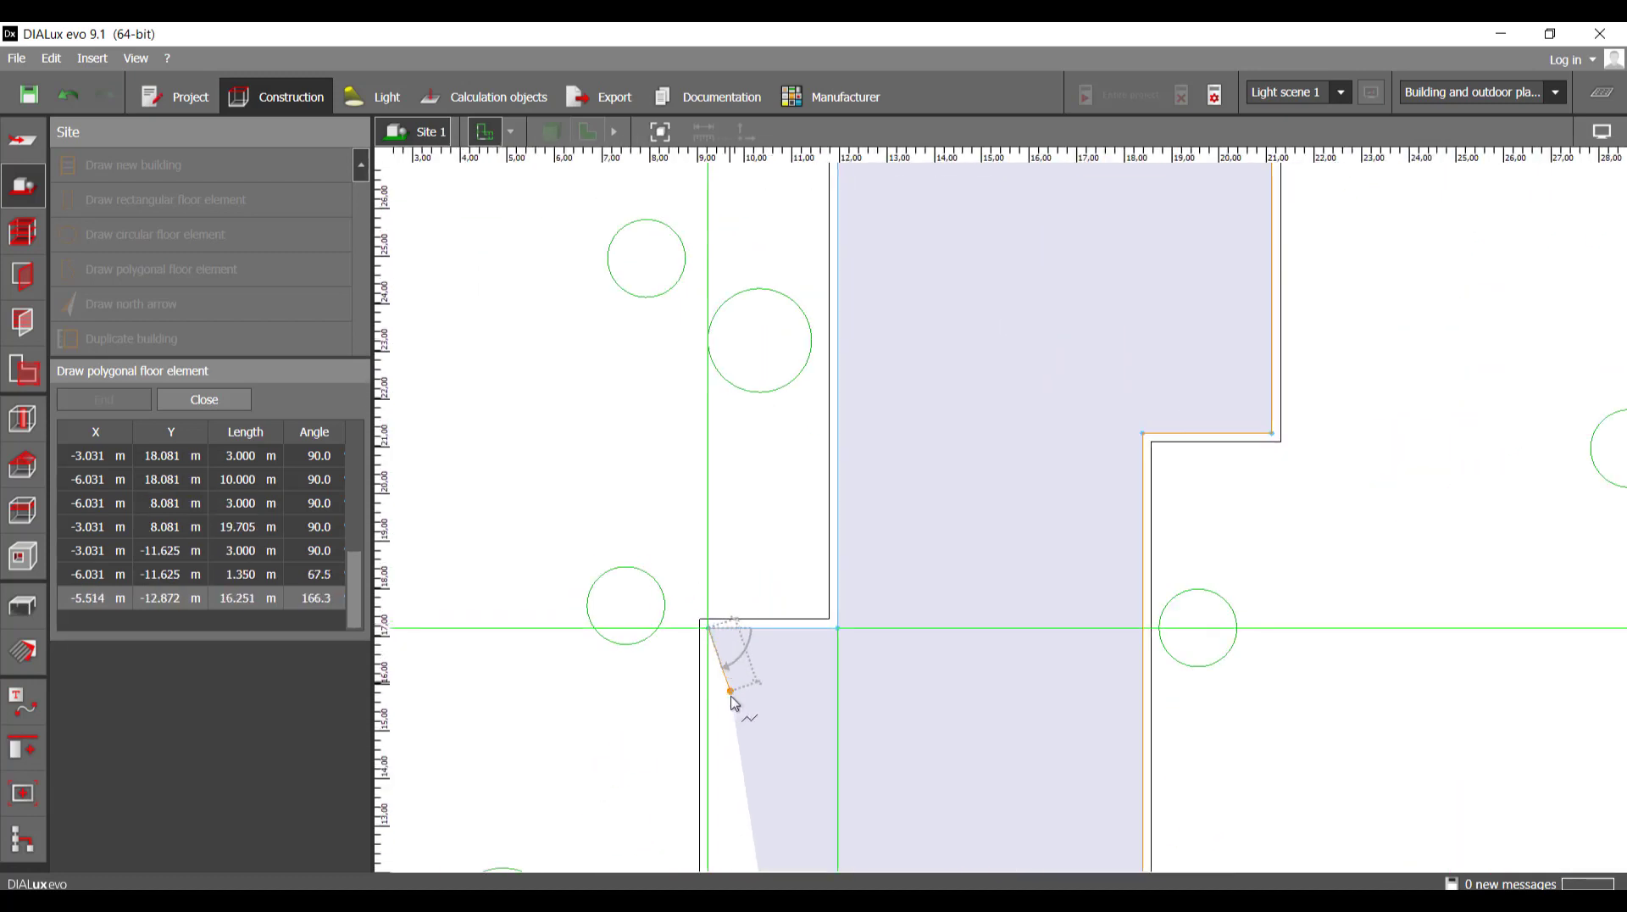
pyautogui.moveTo(733, 729); pyautogui.dragTo(739, 386, button='middle')
pyautogui.scroll(4, 744, 539)
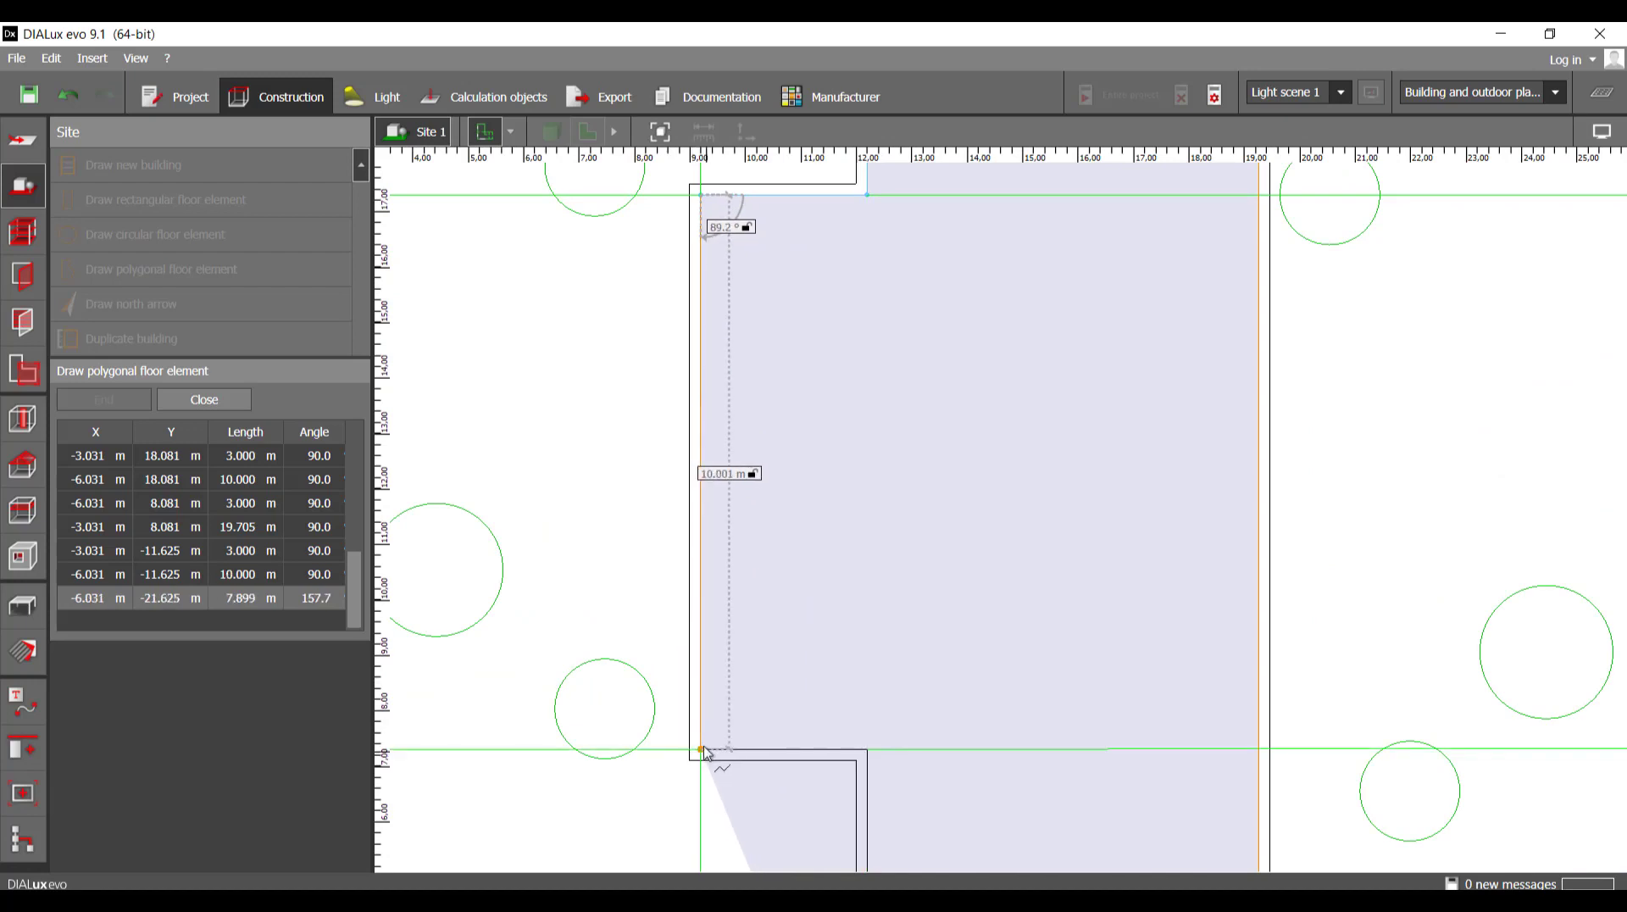
pyautogui.click(712, 751)
pyautogui.click(873, 759)
# - Close the path's polygonal floor element from the lower left notch back to its starting point on the site's lower edge
pyautogui.scroll(-3, 877, 754)
pyautogui.moveTo(889, 739); pyautogui.dragTo(883, 261, button='middle')
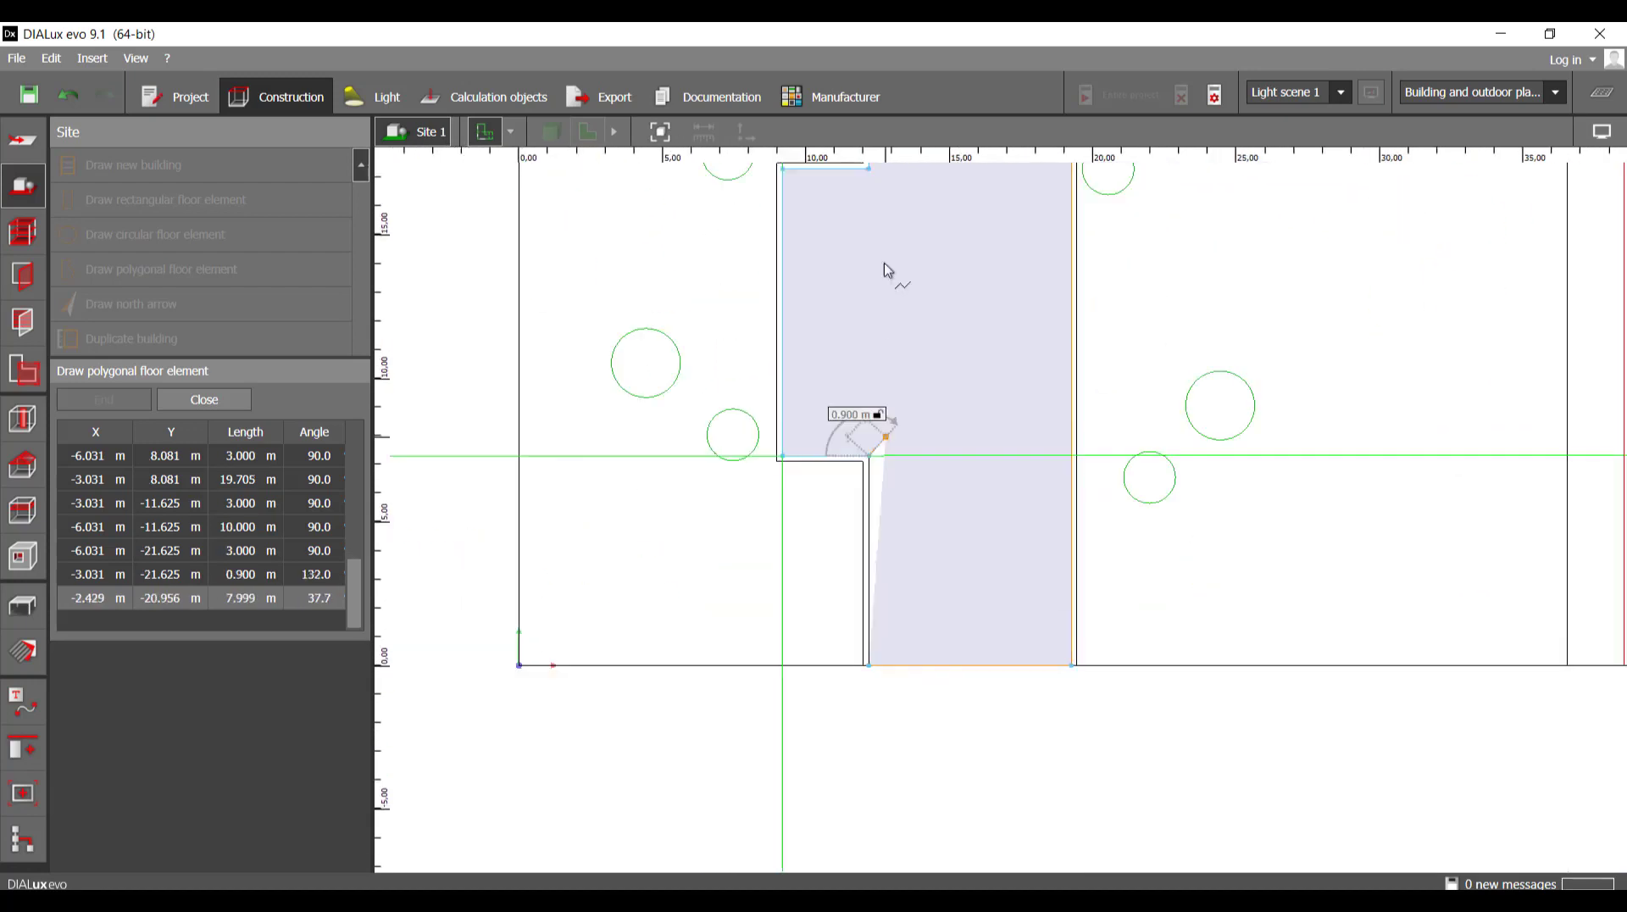
pyautogui.rightClick(1041, 404)
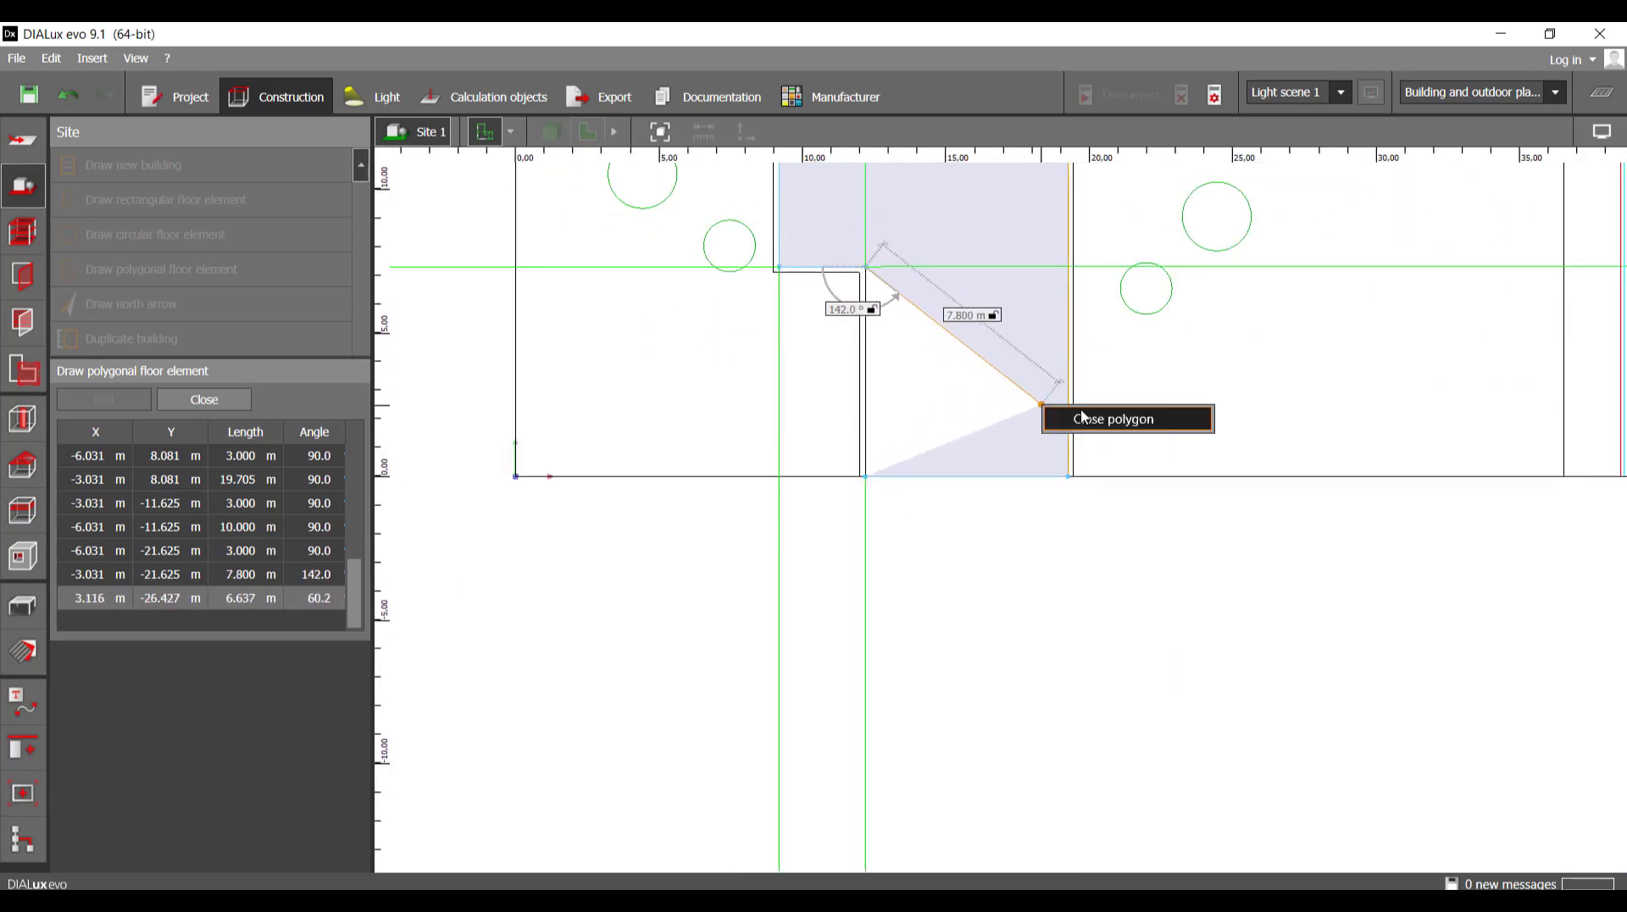
pyautogui.click(1094, 418)
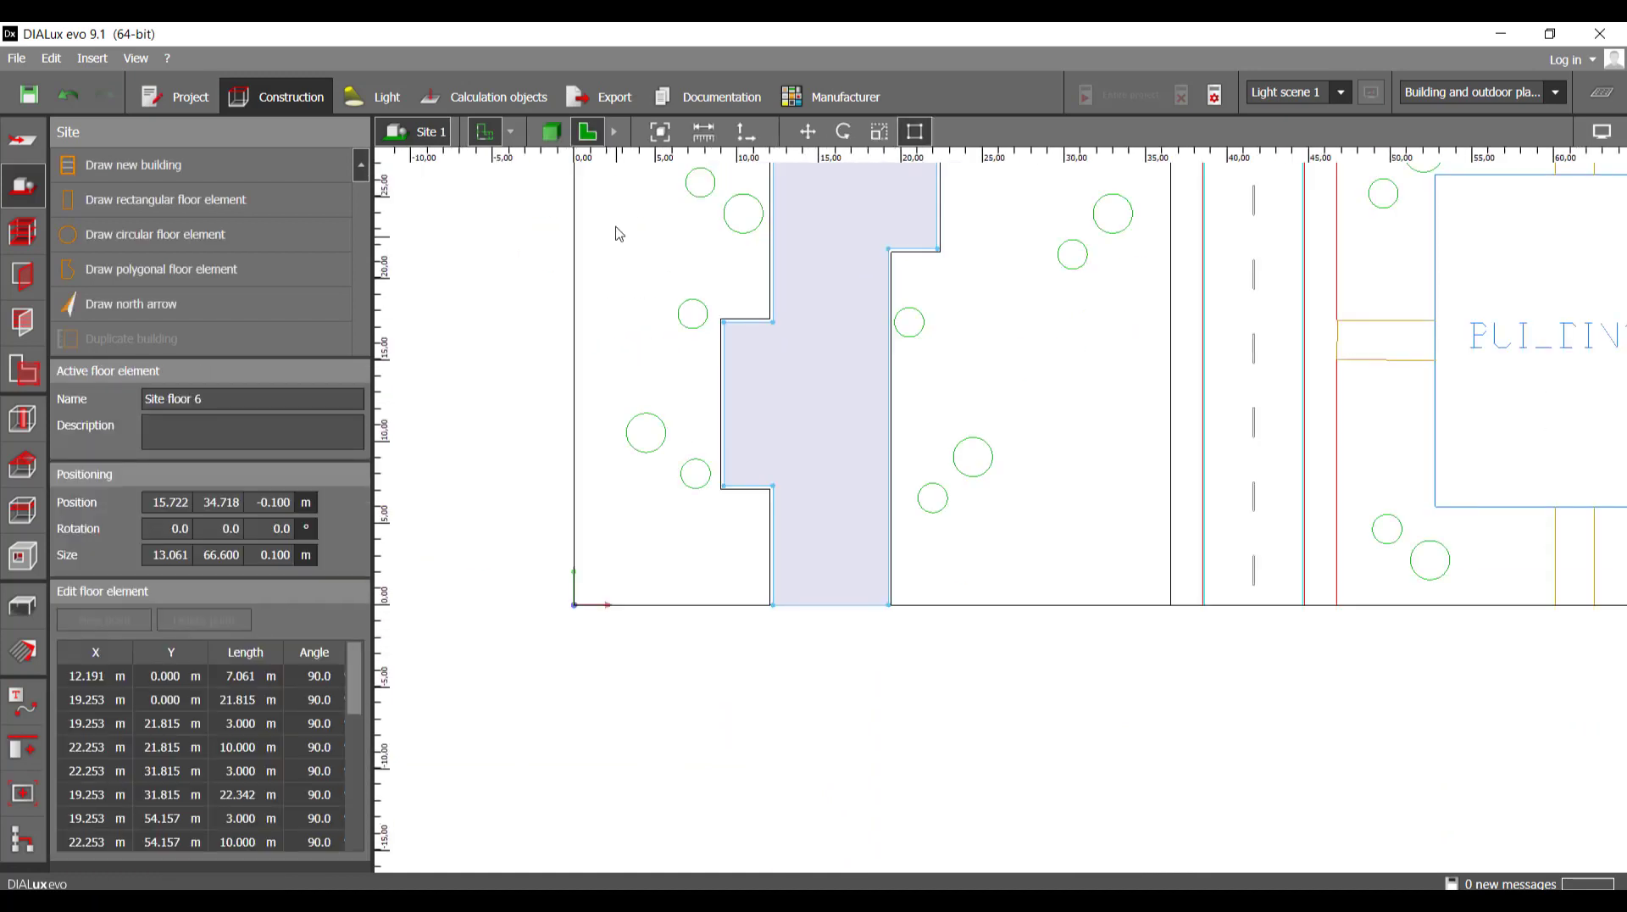
# - Inspect the path floor element, its border strips and the adjoining lawns in 3D from several viewpoints
pyautogui.click(553, 134)
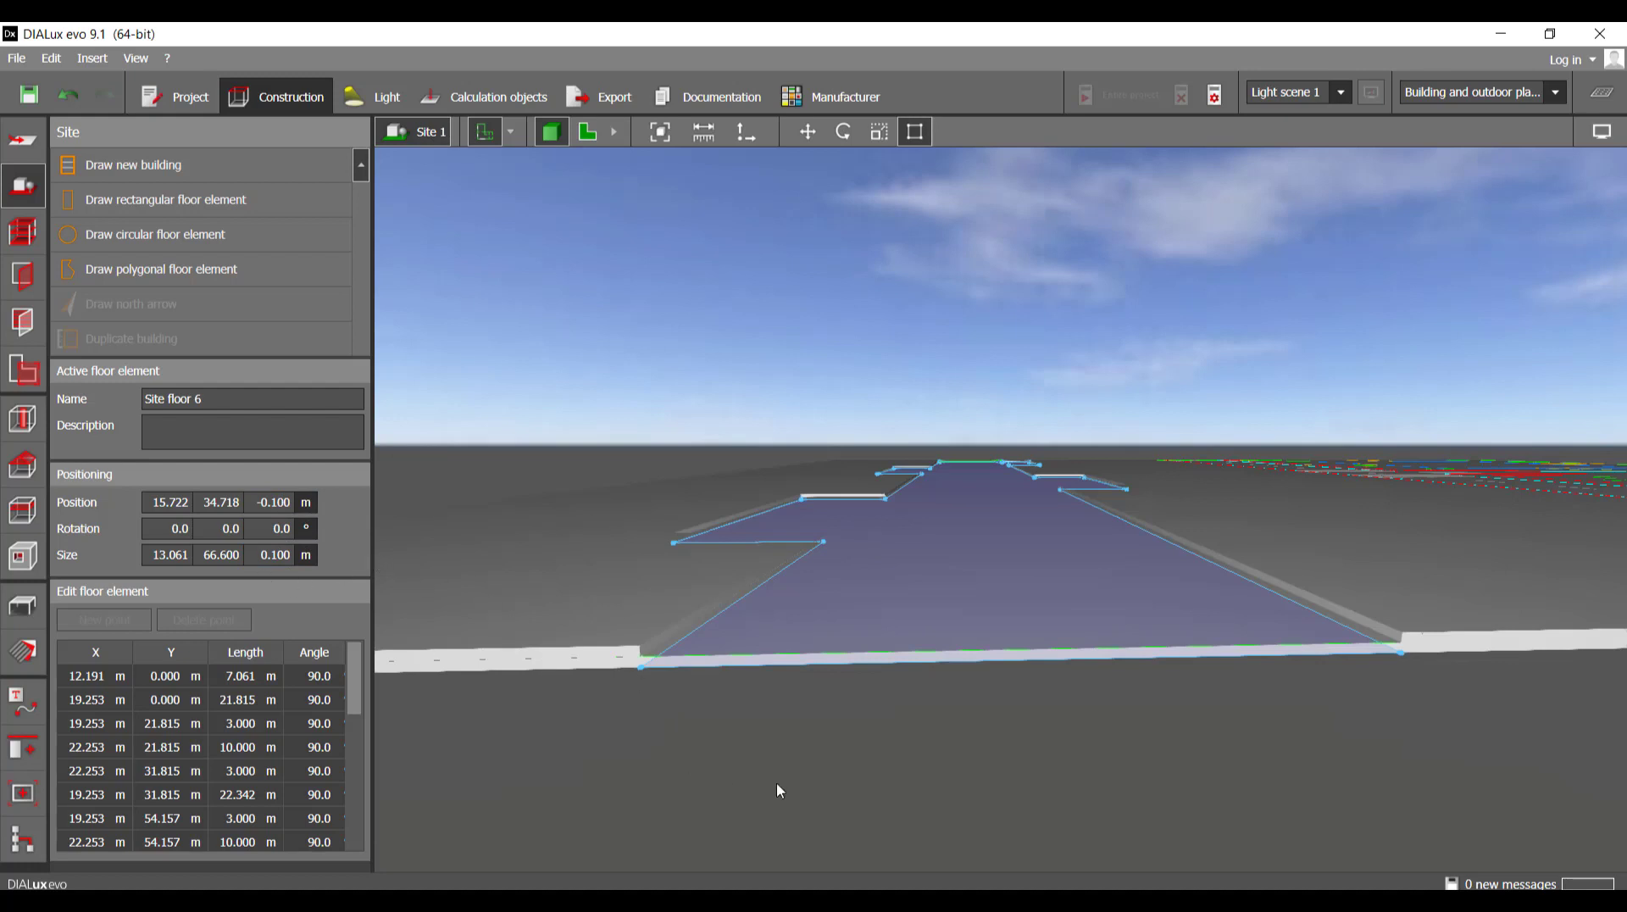
pyautogui.click(842, 753)
pyautogui.scroll(2, 857, 612)
pyautogui.moveTo(731, 660); pyautogui.dragTo(839, 661, button='right')
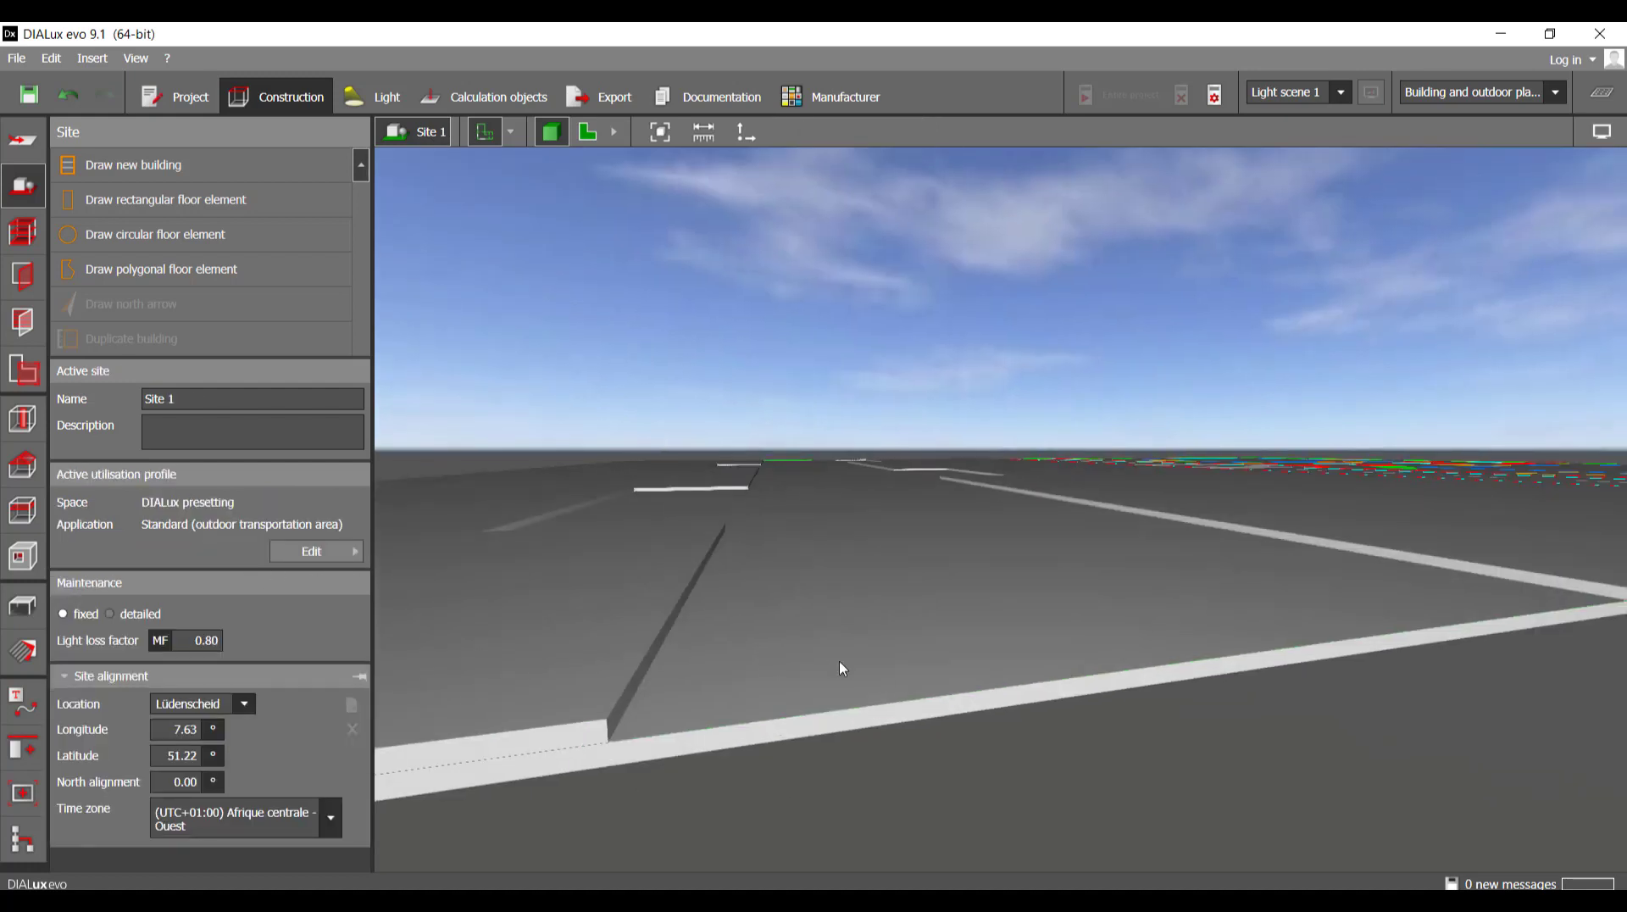
pyautogui.moveTo(831, 703); pyautogui.dragTo(899, 684, button='middle')
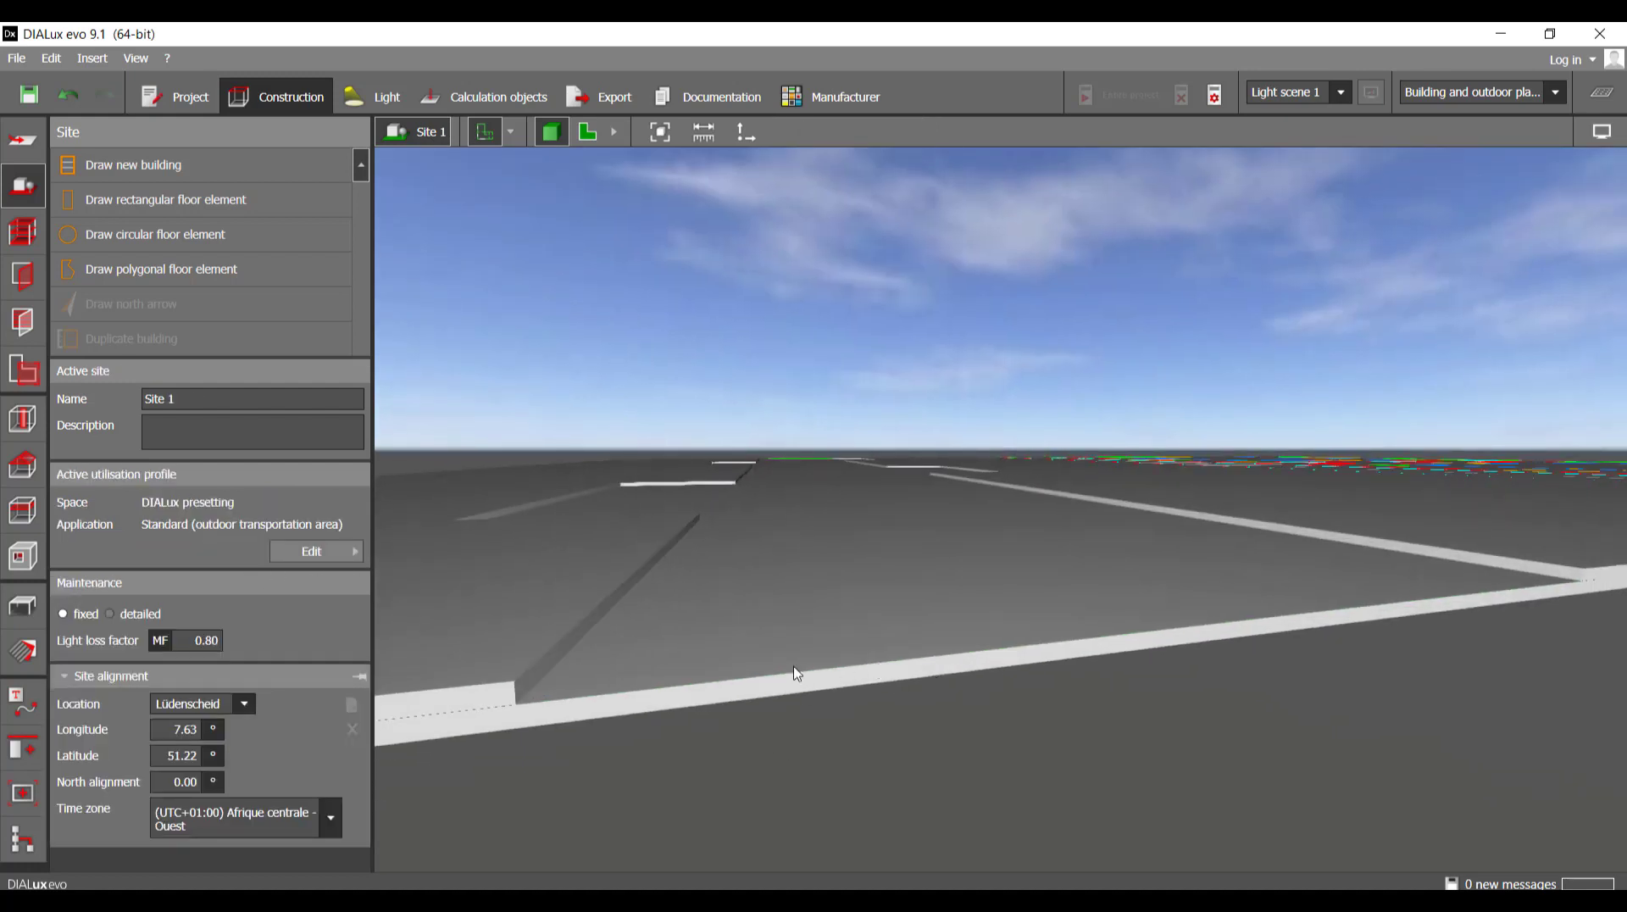
pyautogui.scroll(-5, 935, 642)
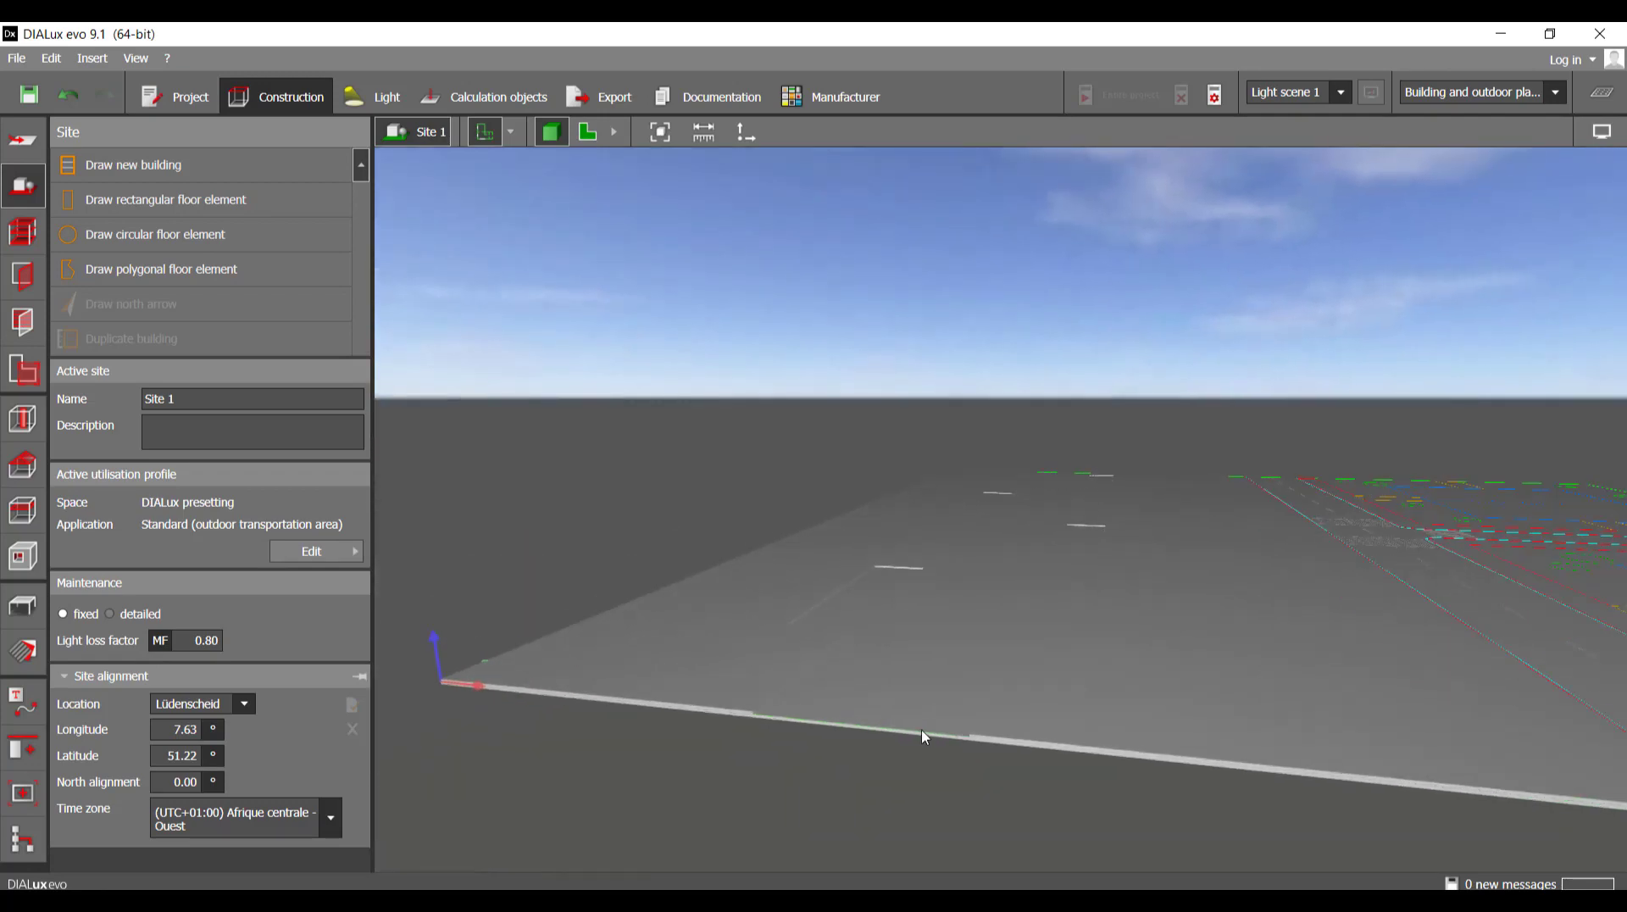
pyautogui.moveTo(924, 737); pyautogui.dragTo(1012, 658, button='middle')
pyautogui.scroll(4, 933, 644)
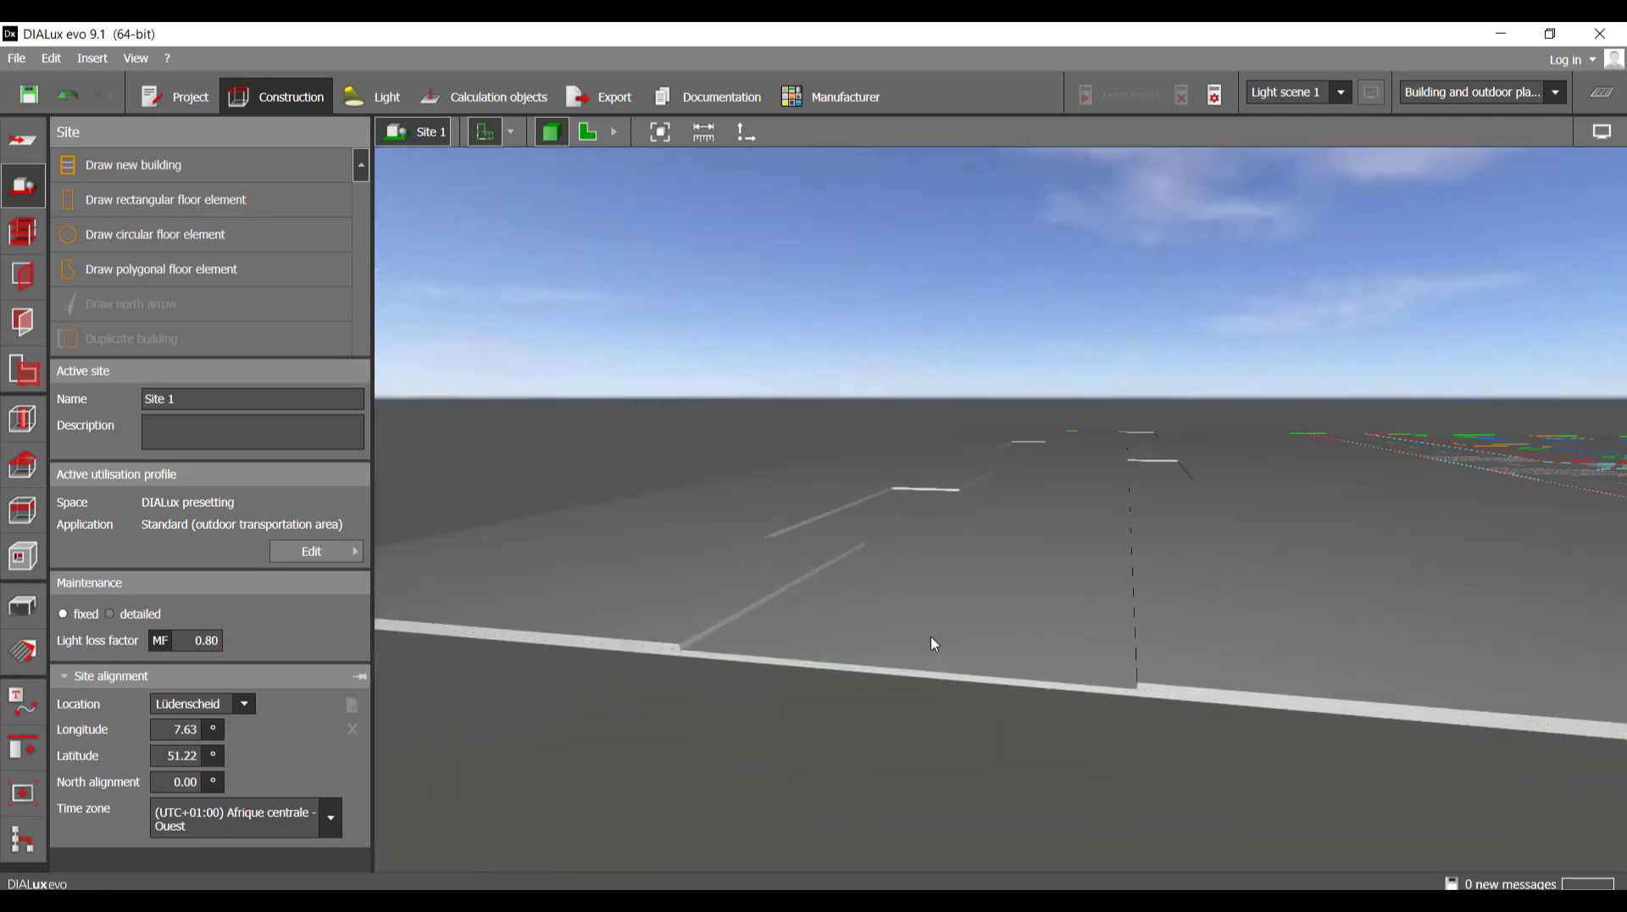
pyautogui.moveTo(933, 644); pyautogui.dragTo(794, 635, button='right')
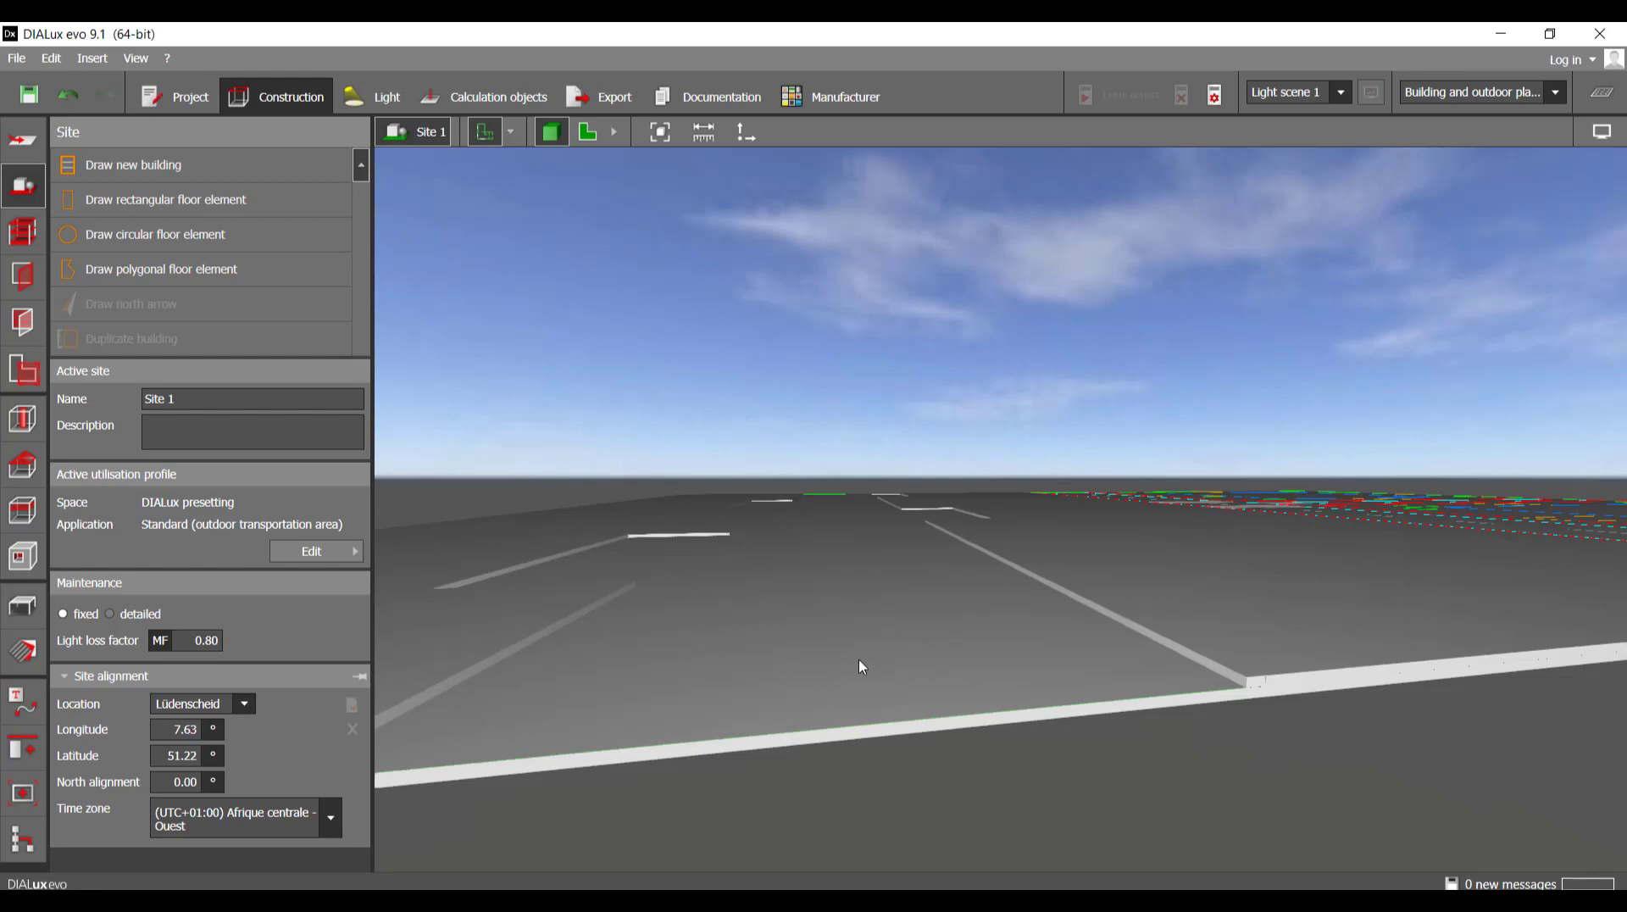
pyautogui.moveTo(859, 659); pyautogui.dragTo(1153, 623, button='middle')
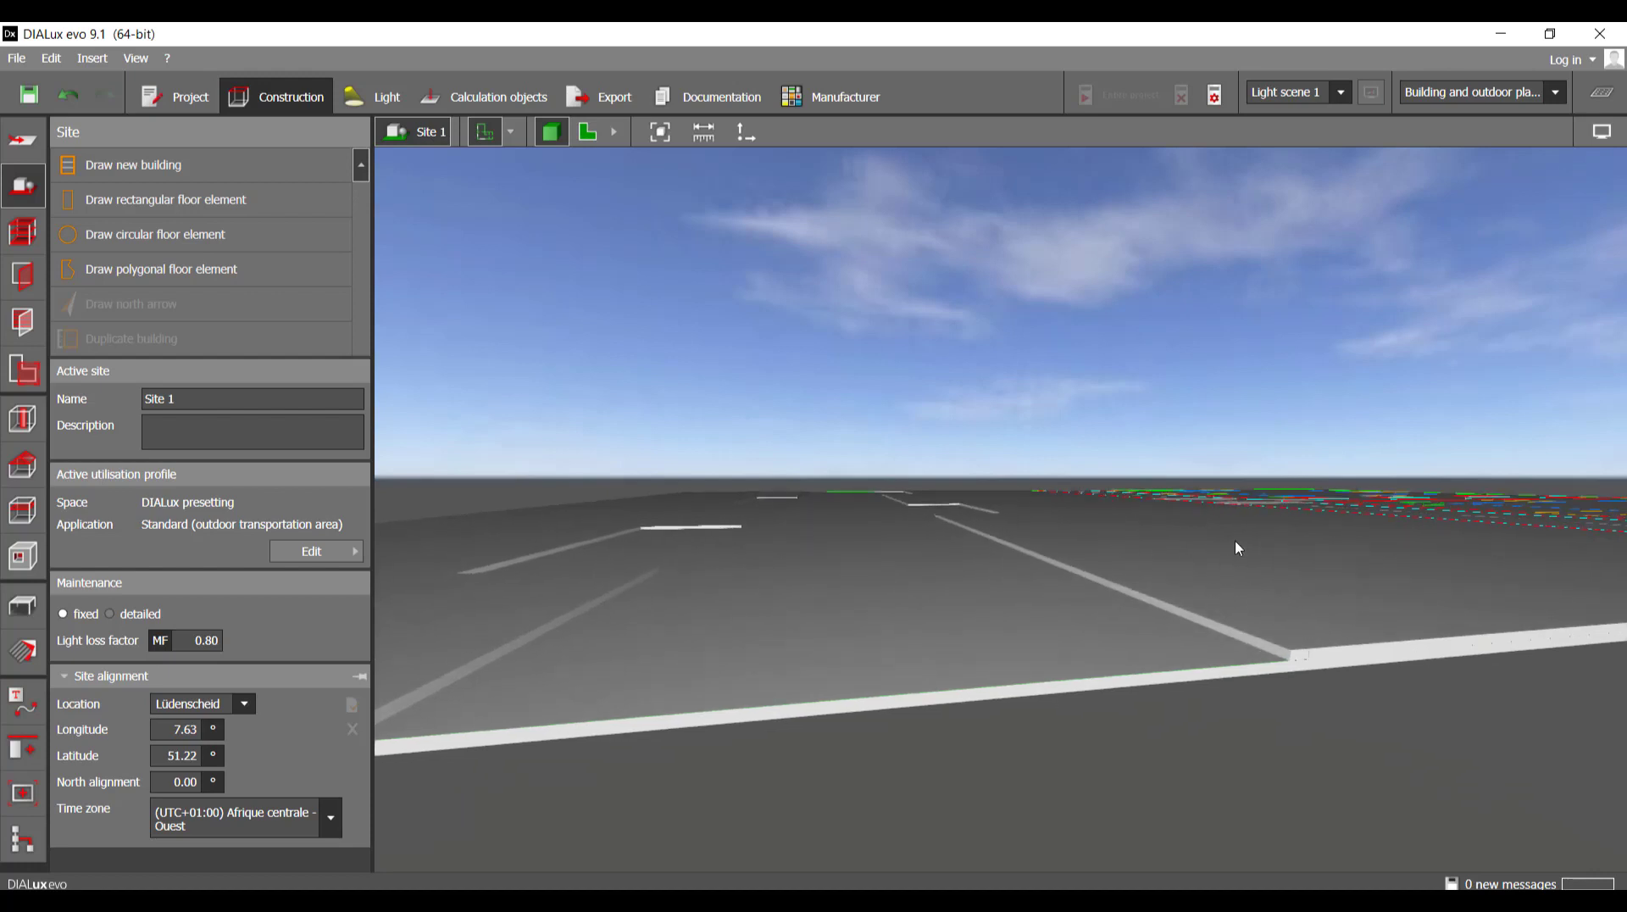
pyautogui.moveTo(836, 605); pyautogui.dragTo(827, 603, button='middle')
pyautogui.scroll(3, 621, 690)
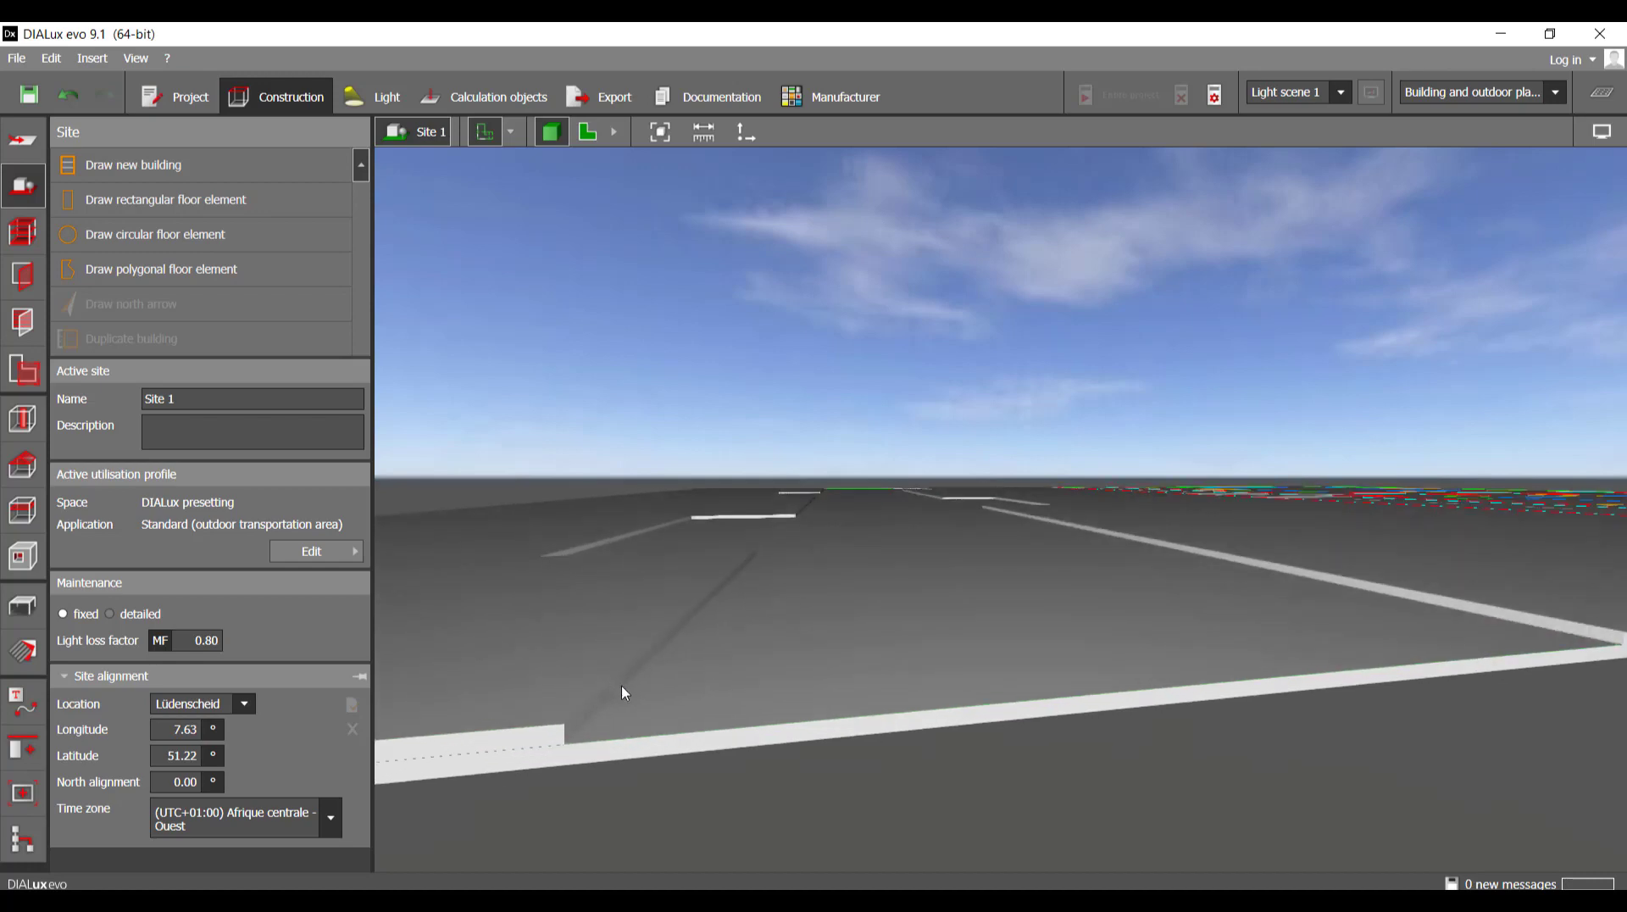
pyautogui.scroll(-5, 908, 589)
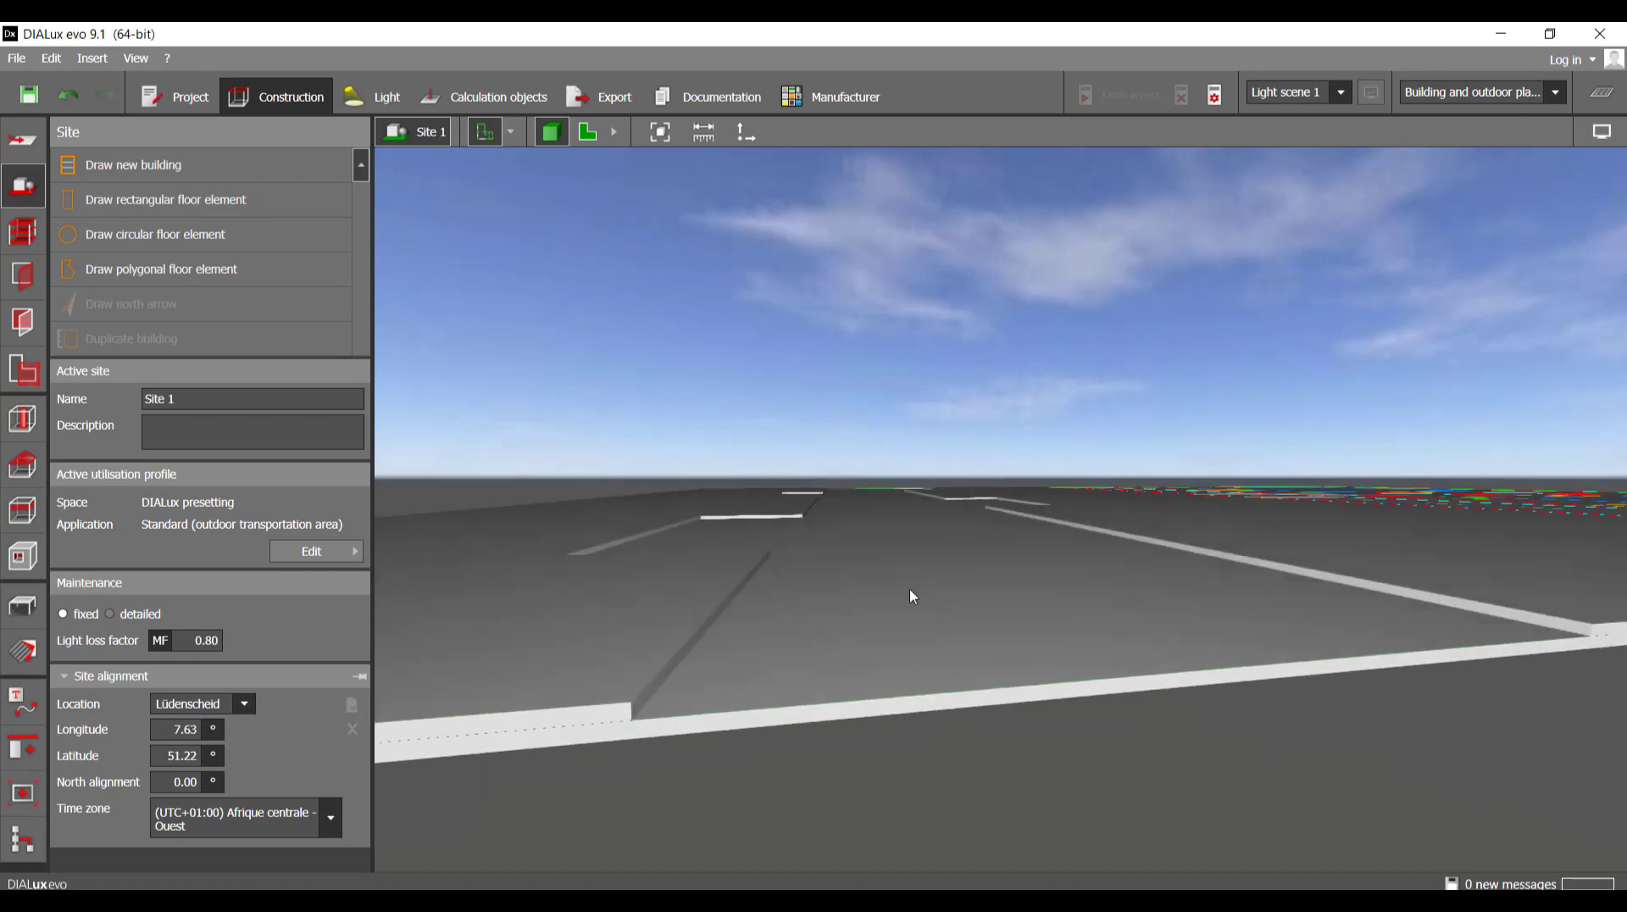
pyautogui.moveTo(1014, 511); pyautogui.dragTo(842, 708, button='middle')
pyautogui.scroll(-3, 847, 705)
pyautogui.moveTo(925, 615); pyautogui.dragTo(939, 669, button='right')
pyautogui.moveTo(942, 669); pyautogui.dragTo(918, 736)
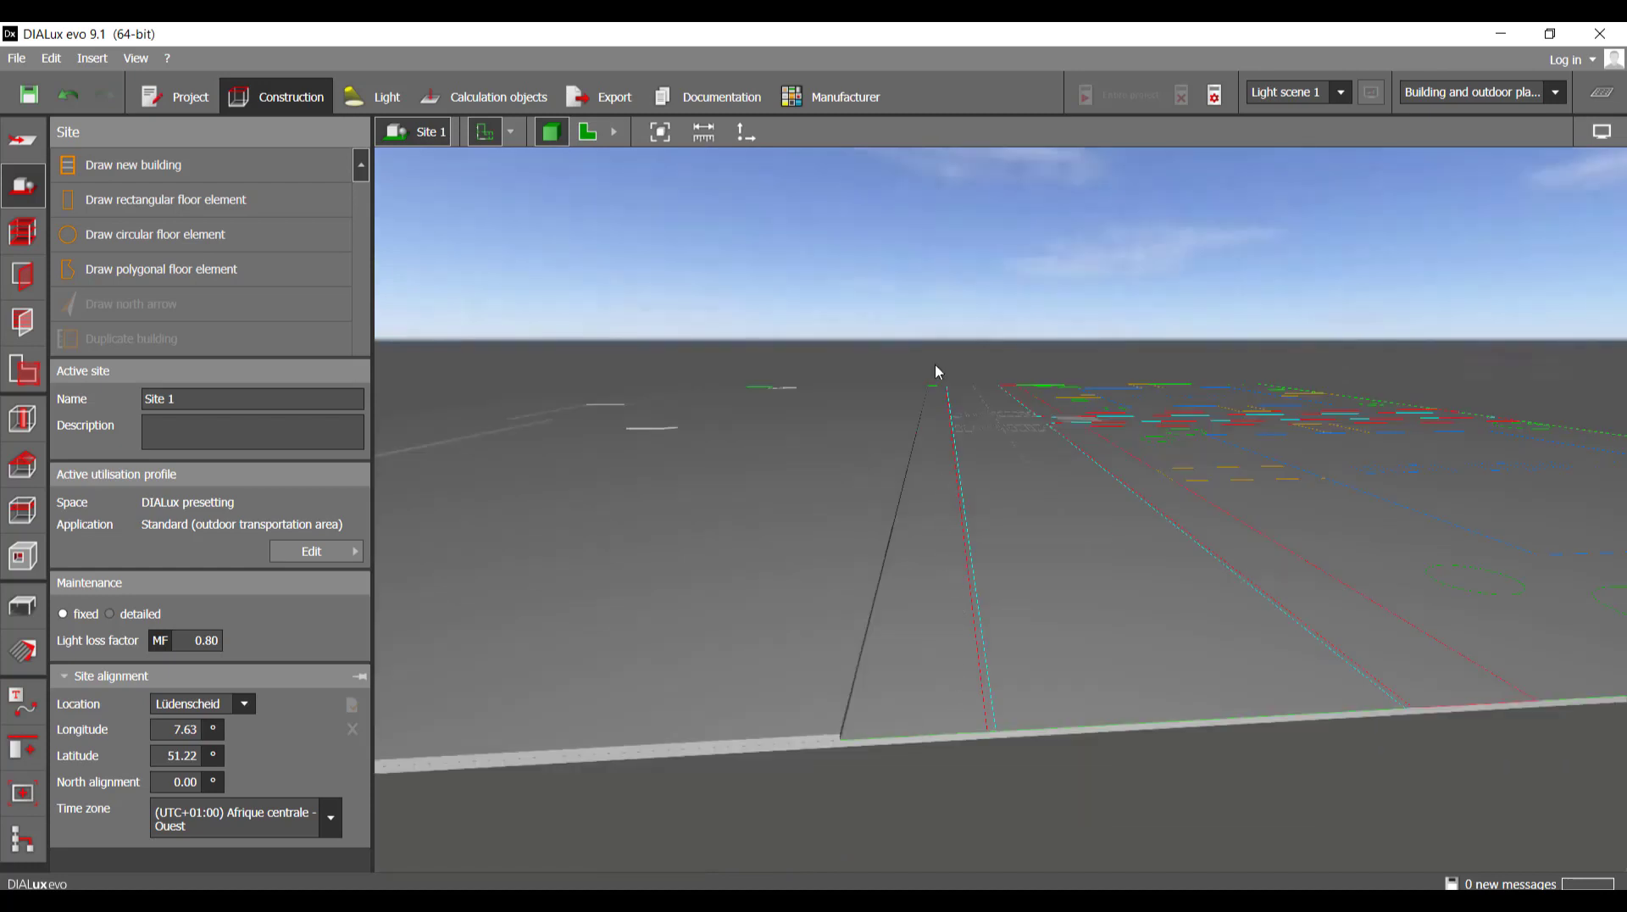
# - In the plan view, draw a 1.98 × 66.6 m rectangular floor element over the pavement strip left of the main road, with Z position 0 m
pyautogui.click(596, 134)
pyautogui.scroll(-5, 856, 457)
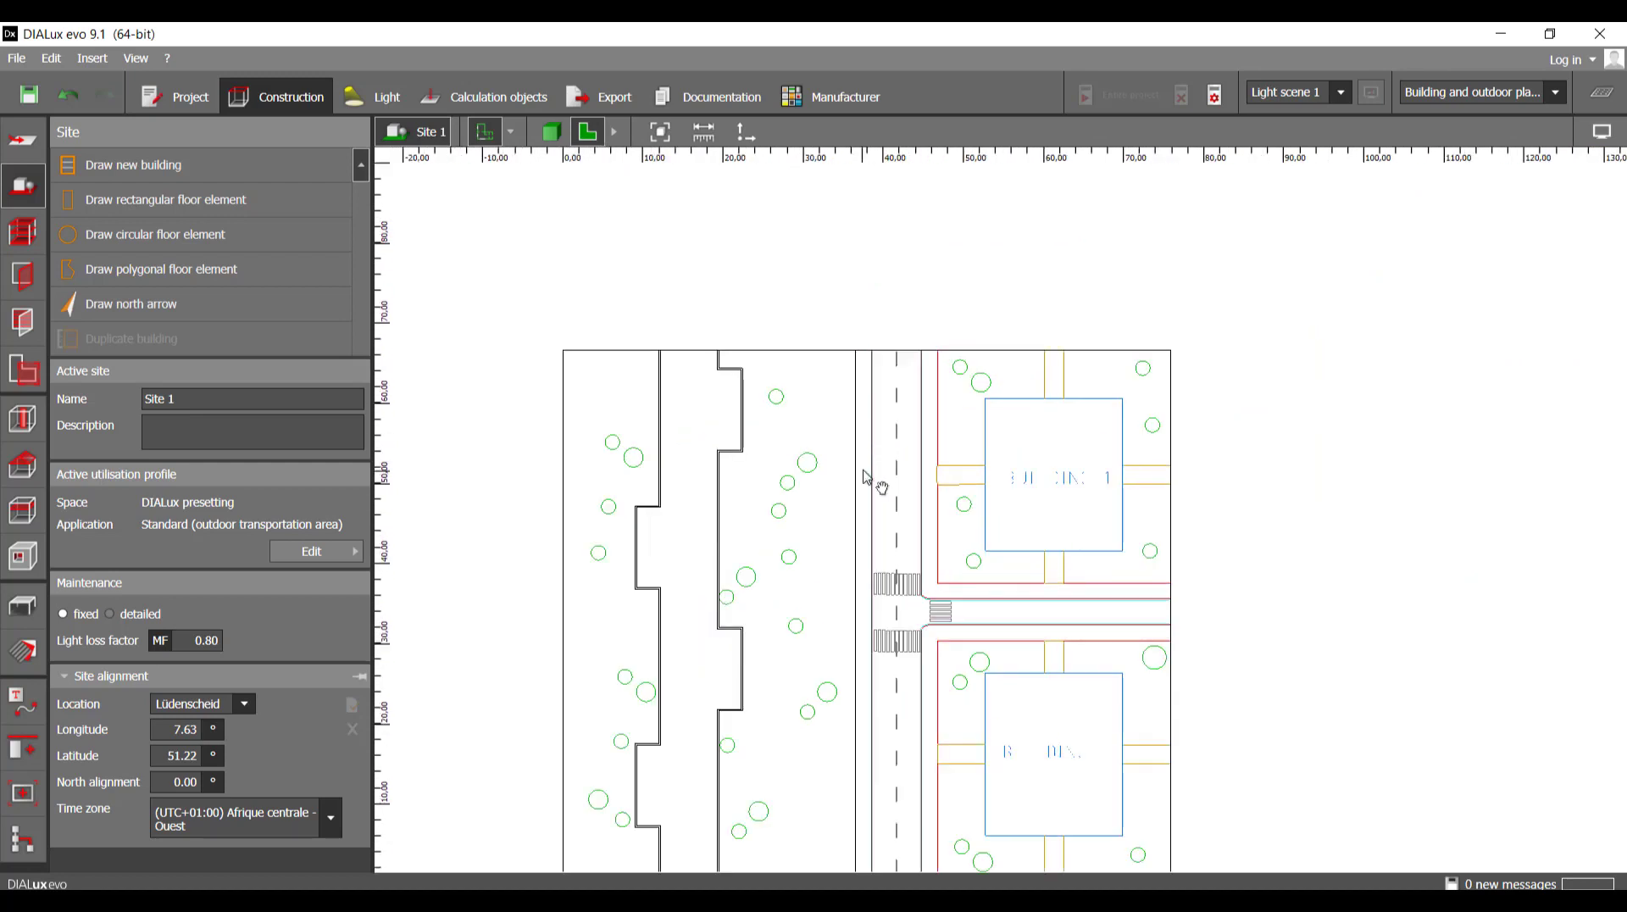
pyautogui.scroll(-2, 866, 479)
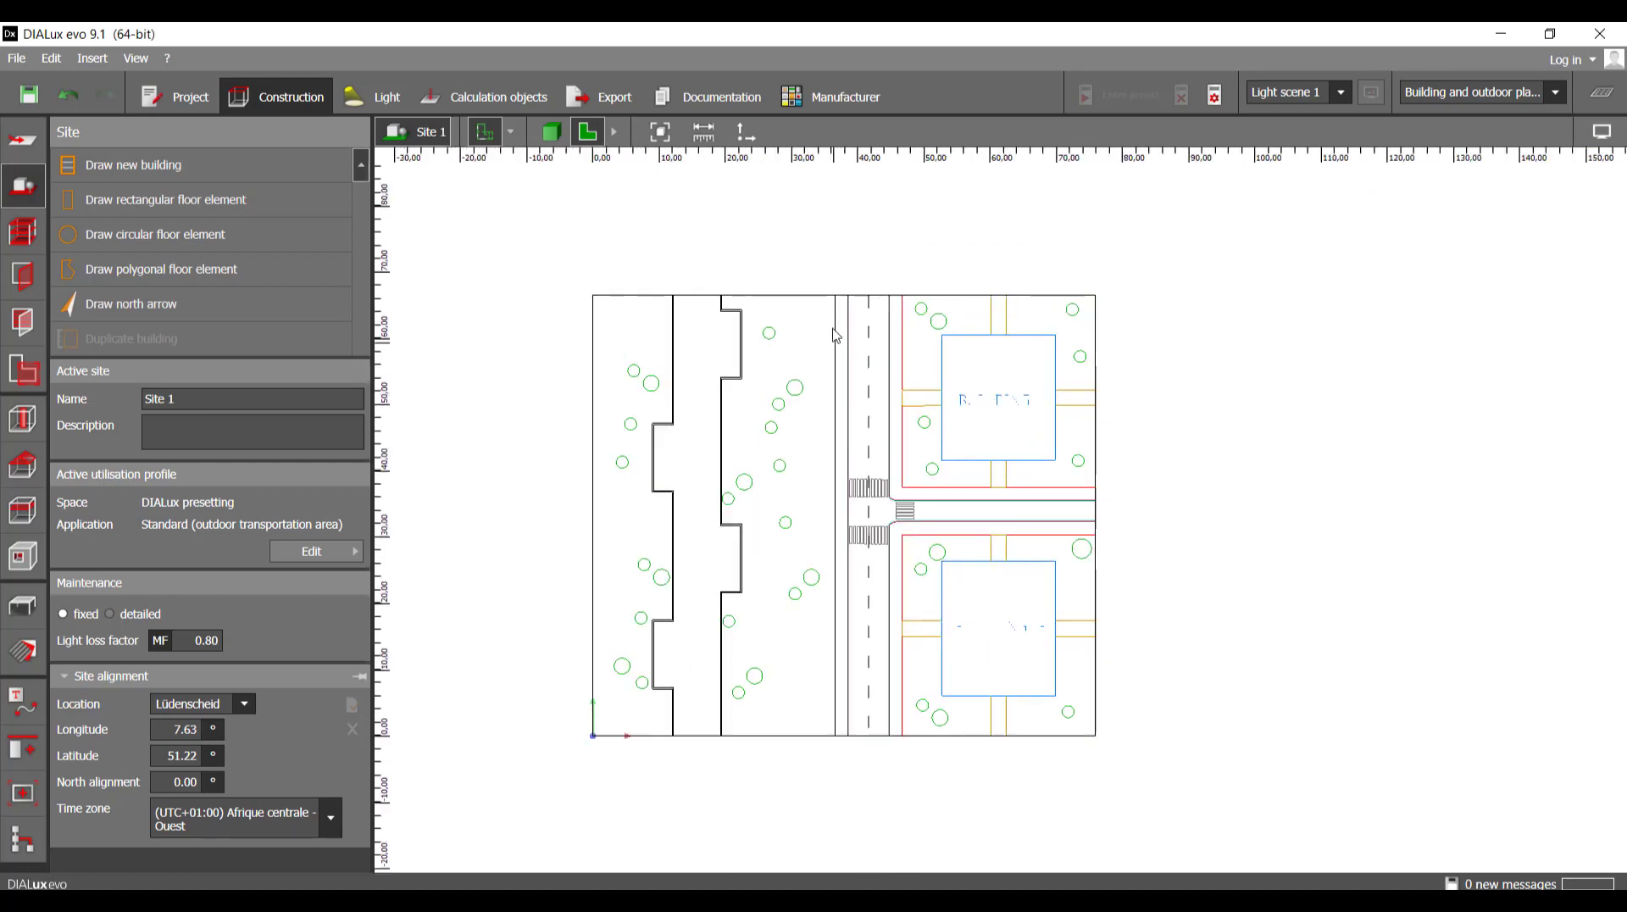
pyautogui.click(210, 218)
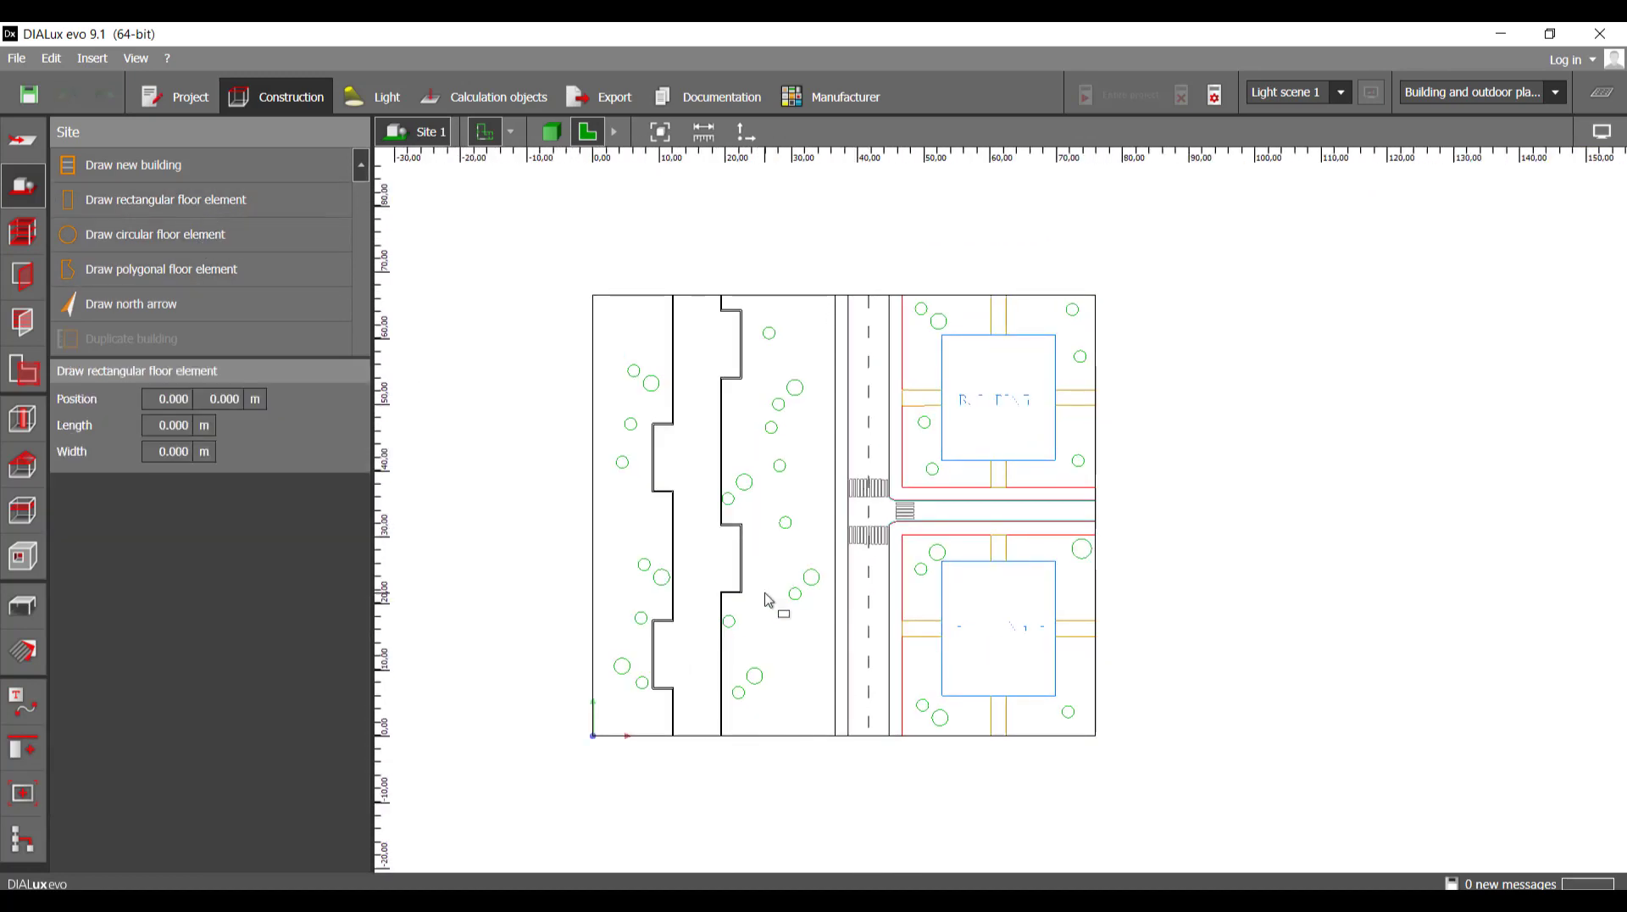
pyautogui.scroll(6, 837, 628)
pyautogui.scroll(5, 838, 628)
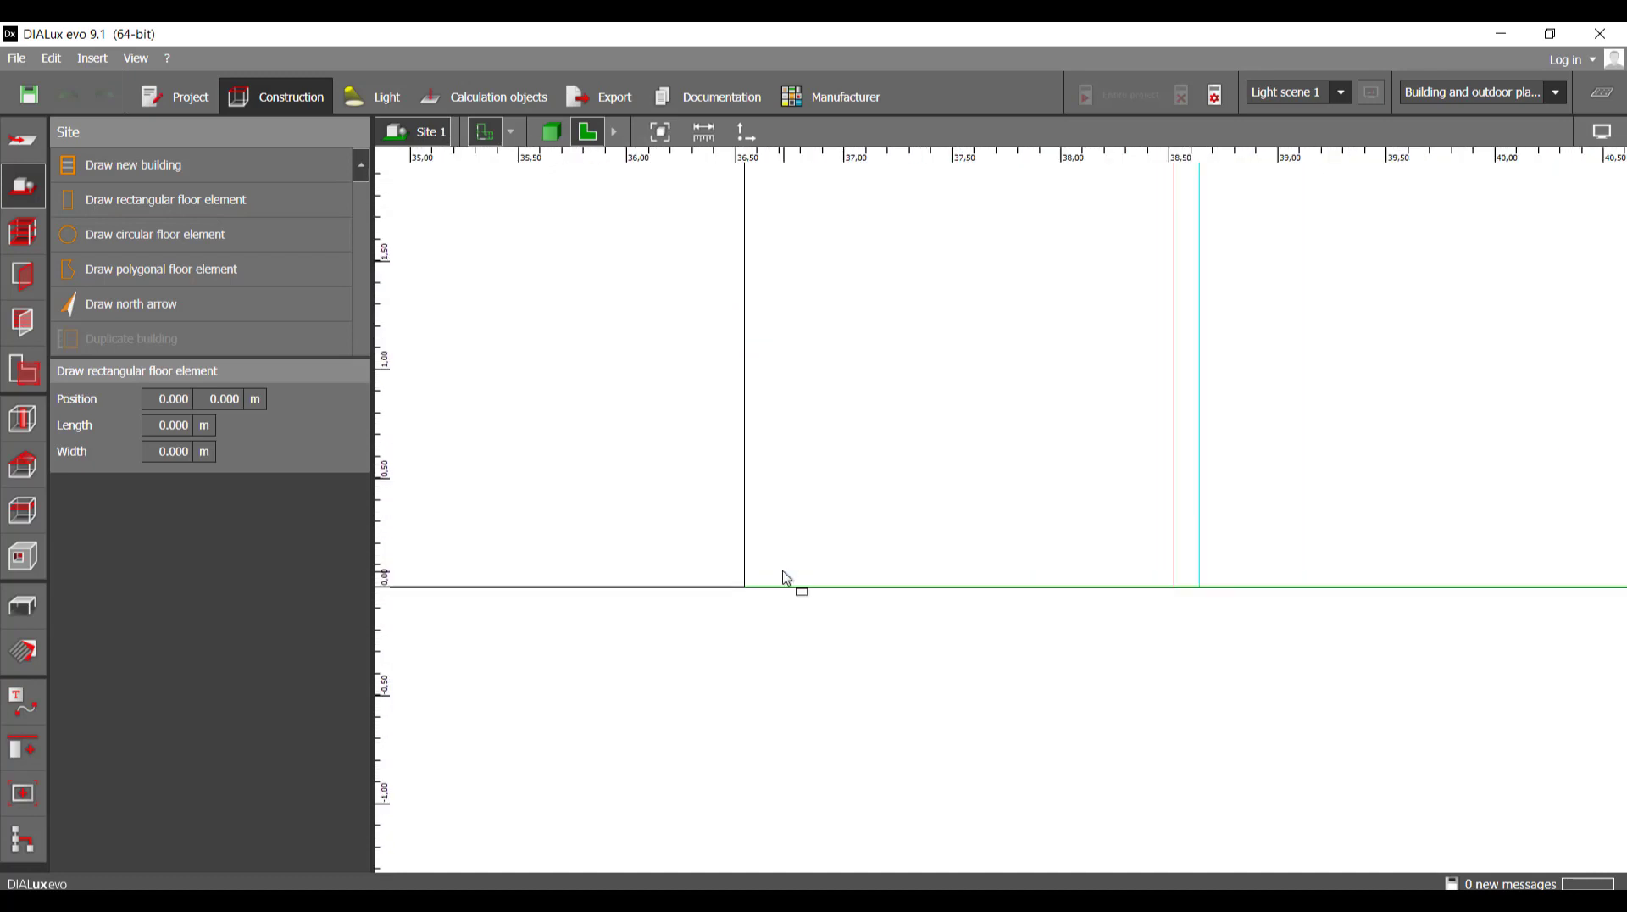
pyautogui.click(1179, 591)
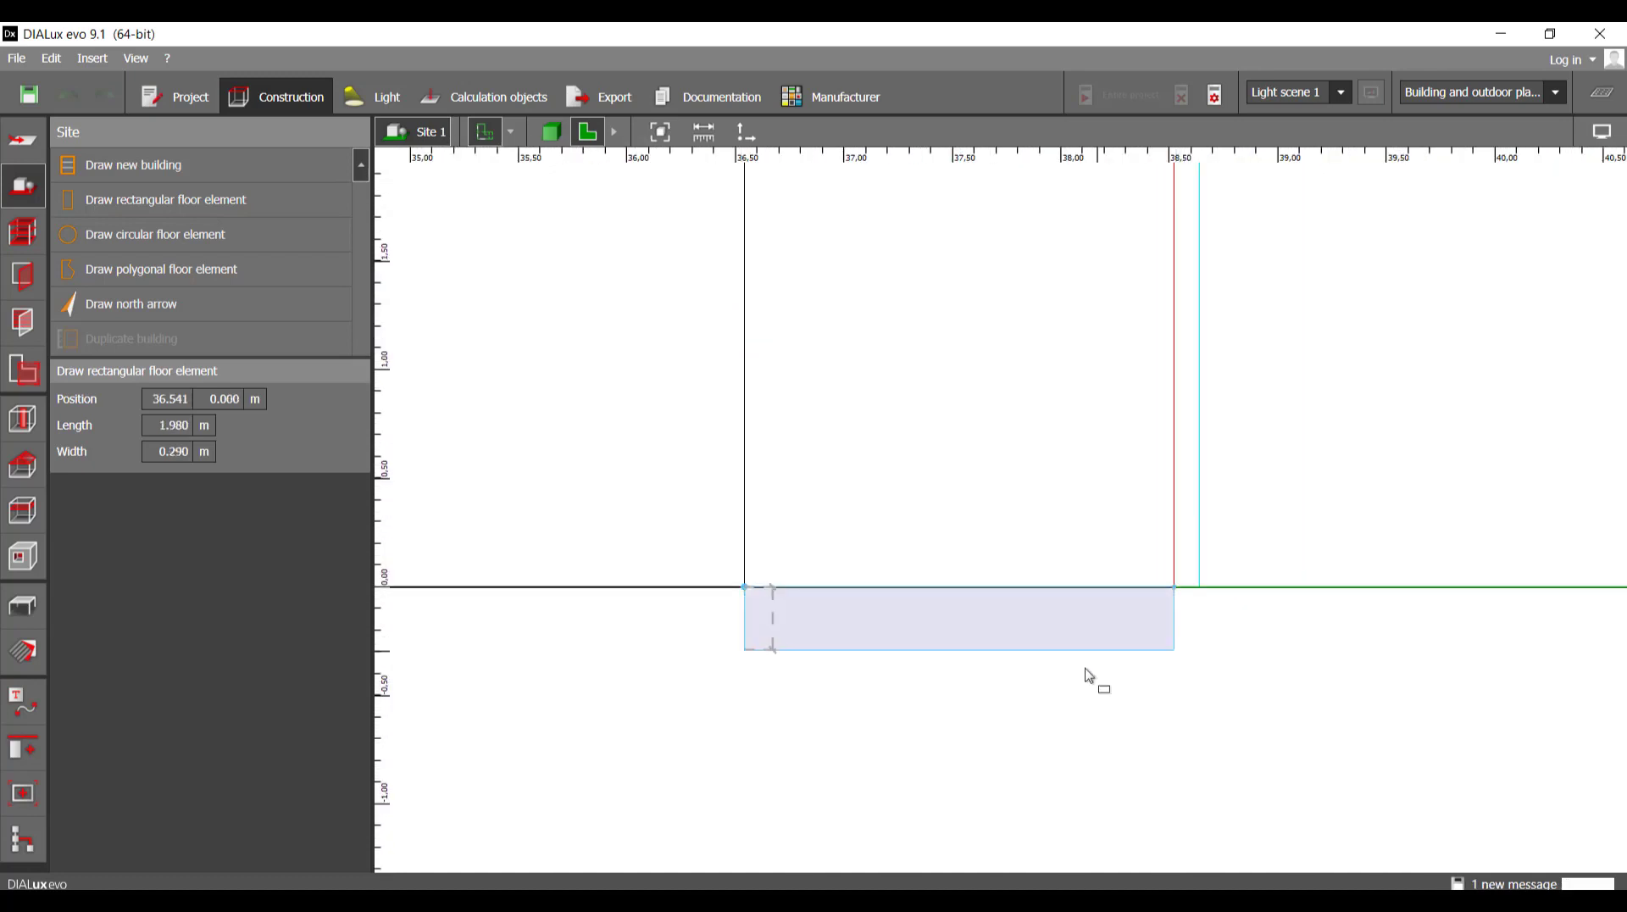
pyautogui.scroll(-15, 1089, 675)
pyautogui.scroll(10, 1043, 358)
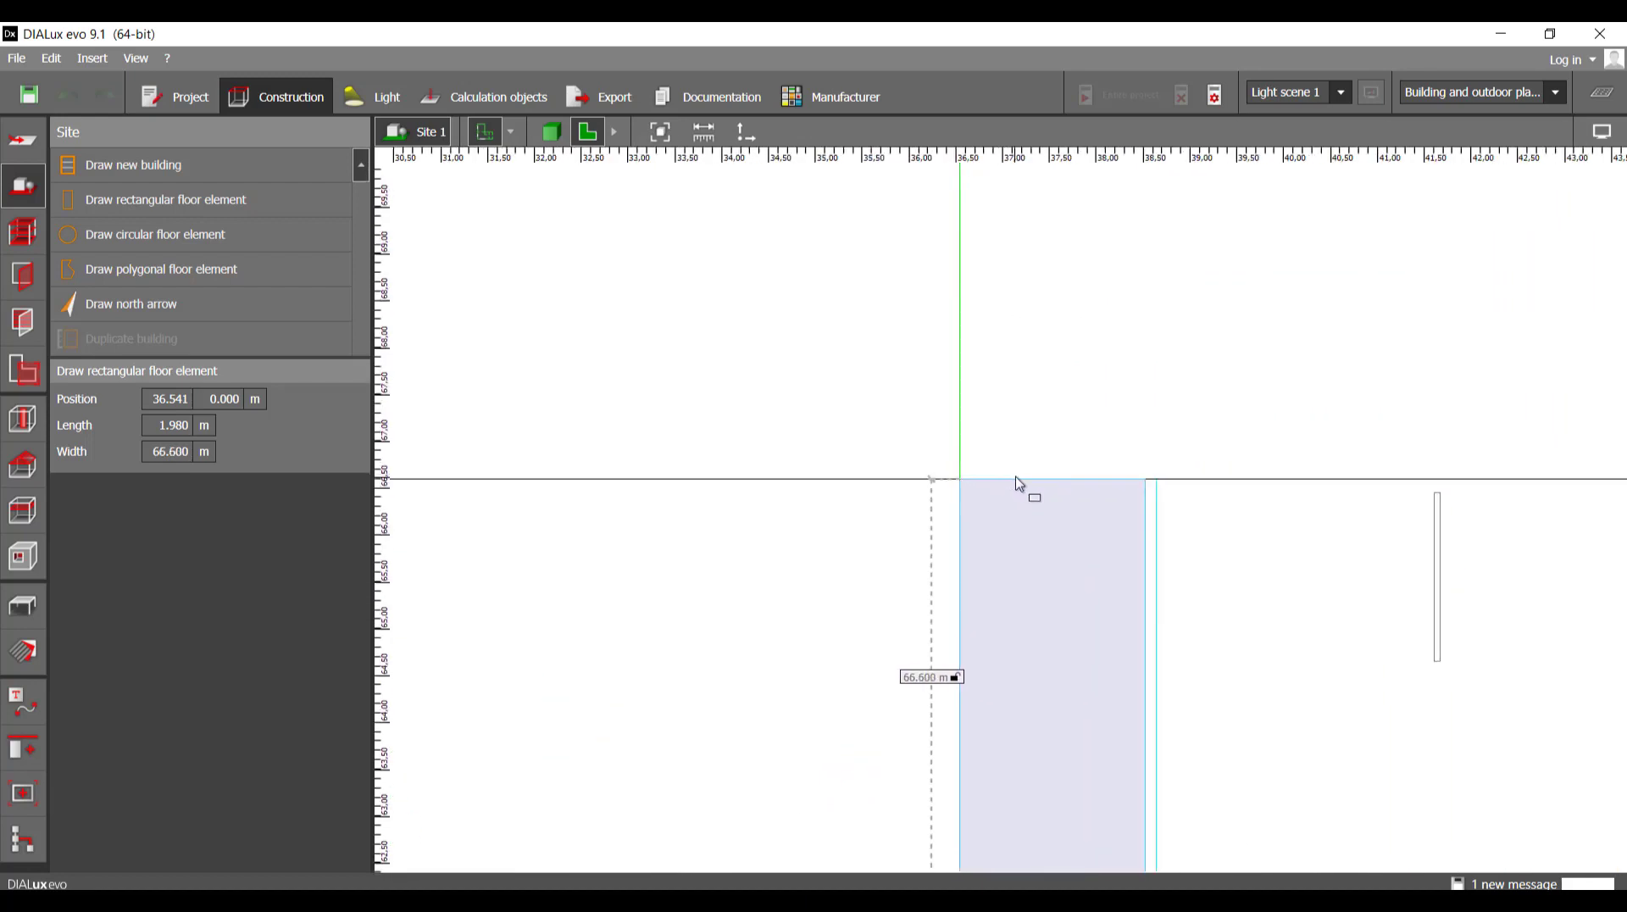
pyautogui.click(1019, 483)
pyautogui.scroll(-5, 1017, 483)
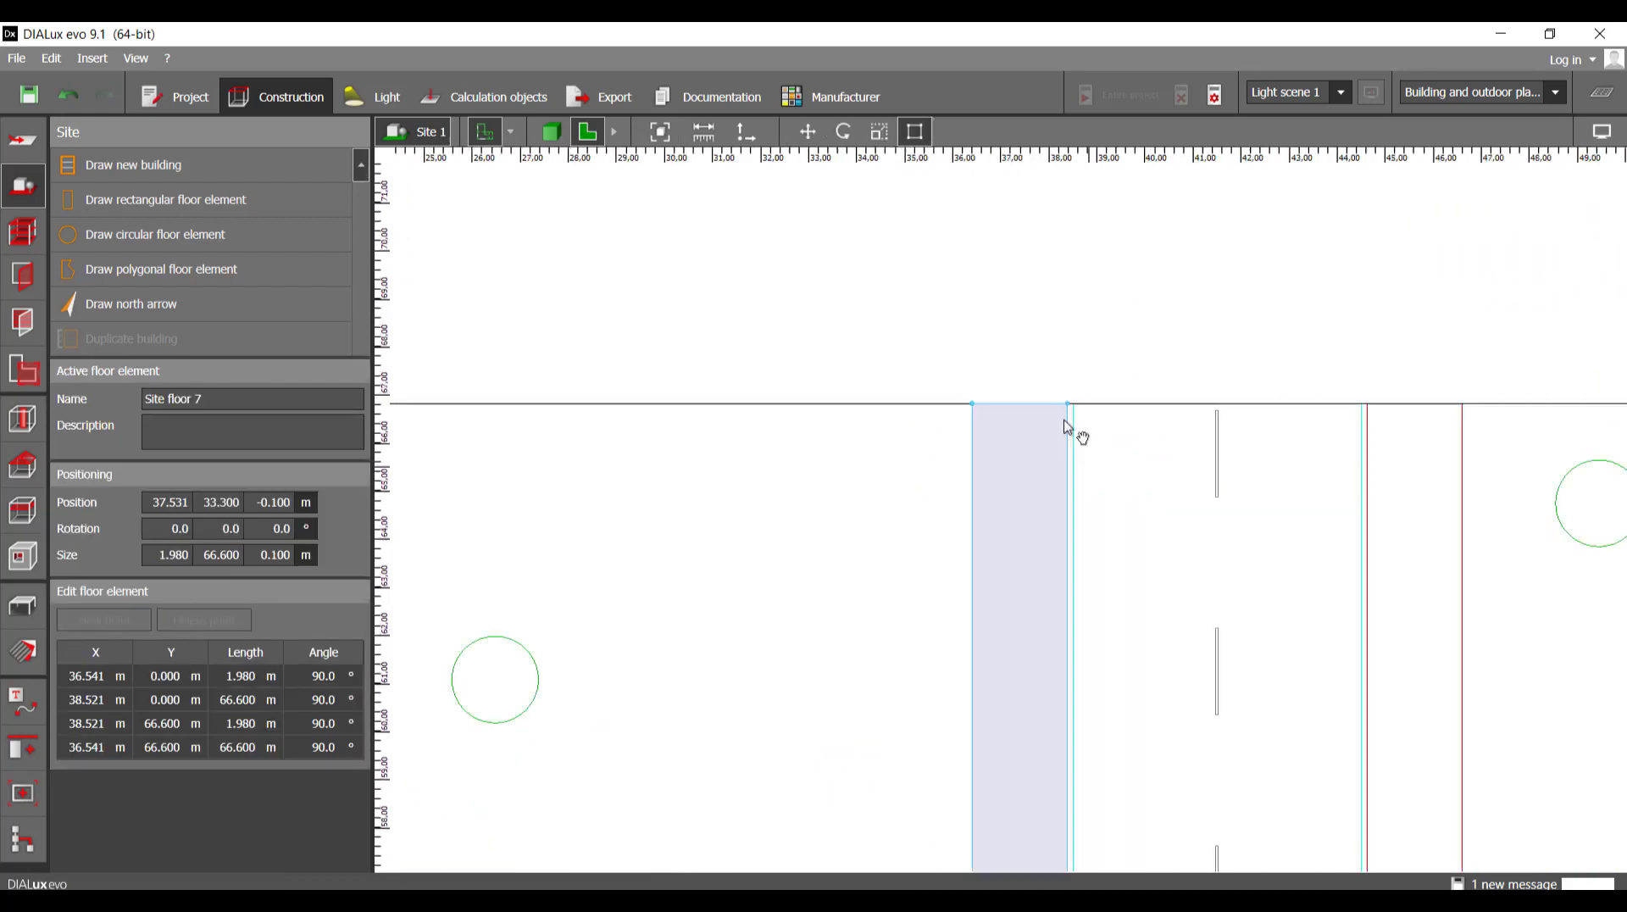
pyautogui.scroll(-2, 708, 673)
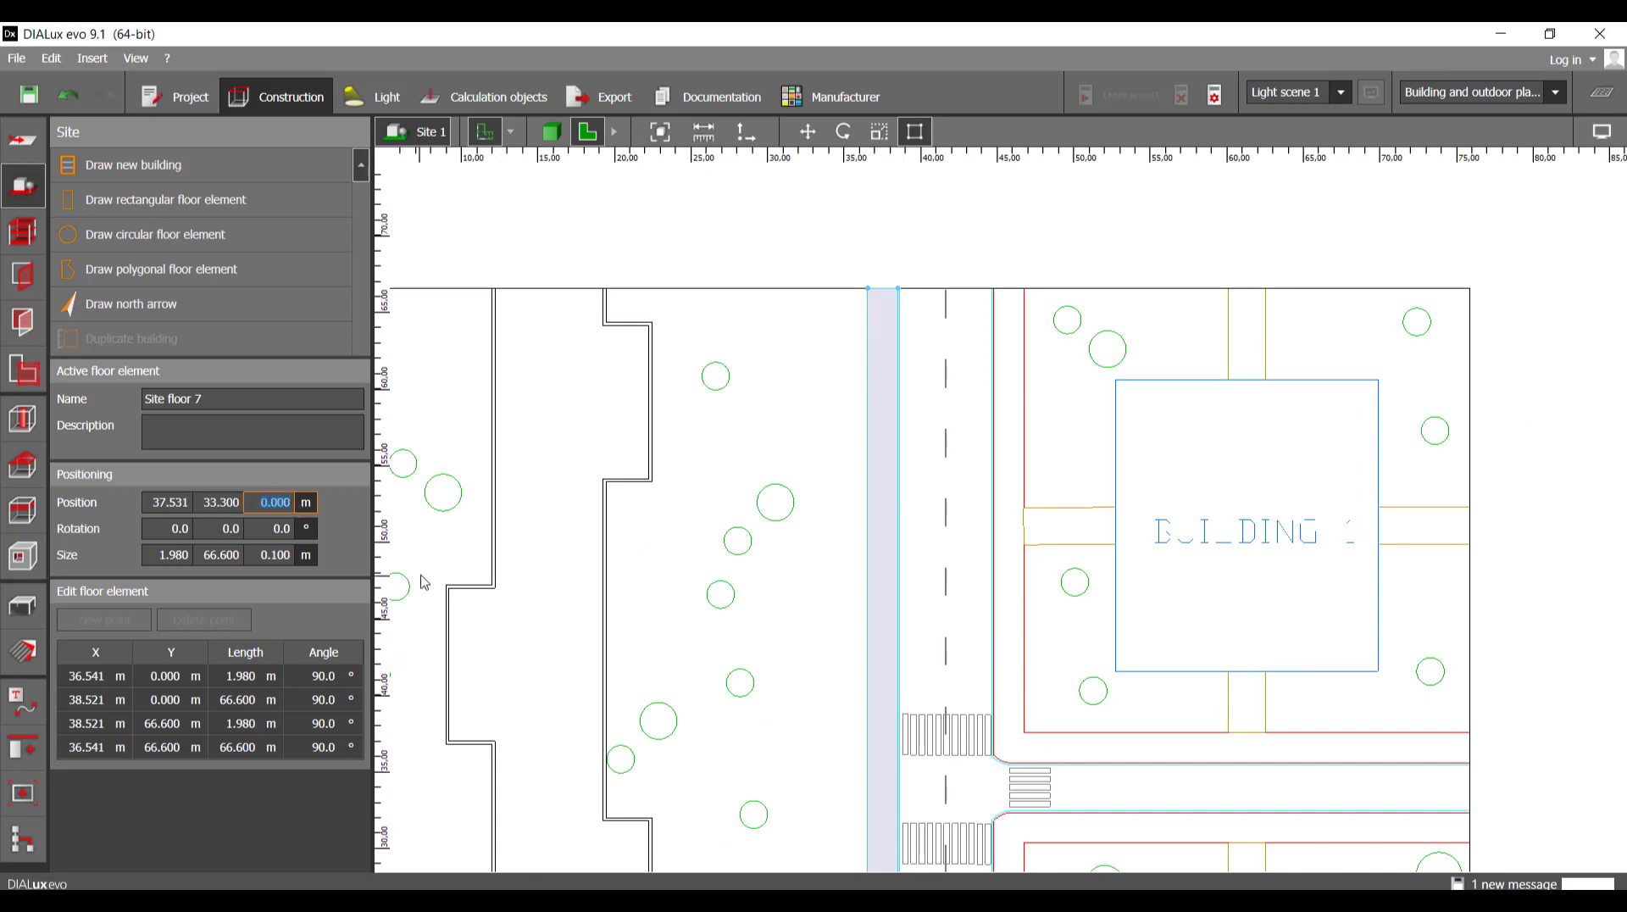
# - Draw a 0.12 × 66.6 m rectangular floor element over the kerb strip between that pavement and the road, with Z position 0 m
pyautogui.scroll(15, 959, 363)
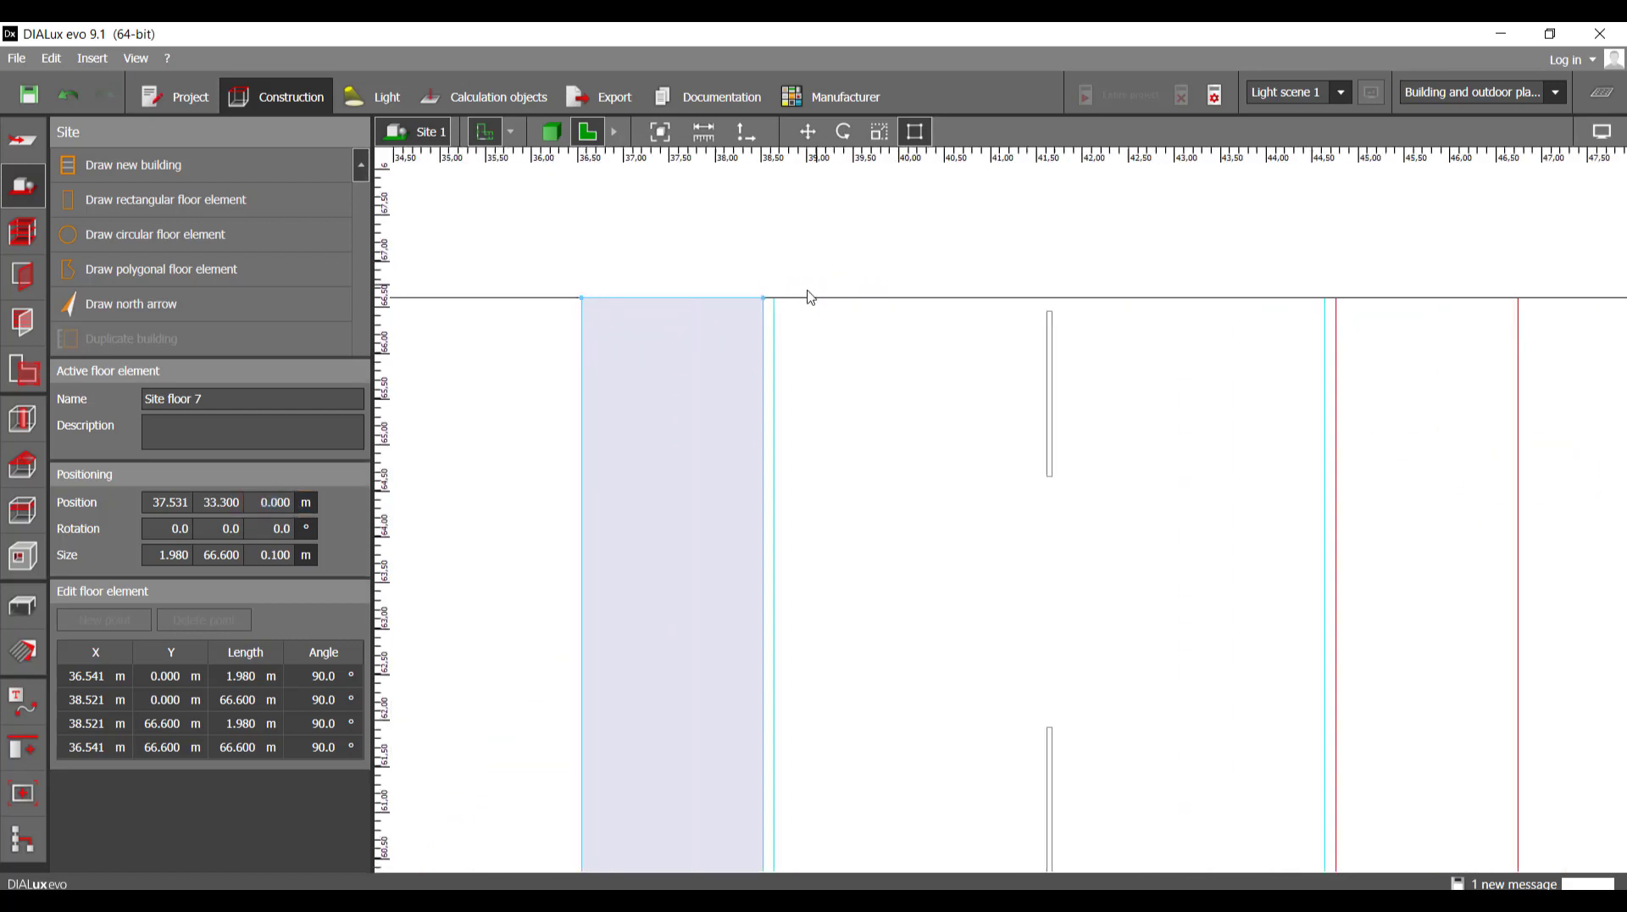
pyautogui.scroll(10, 770, 313)
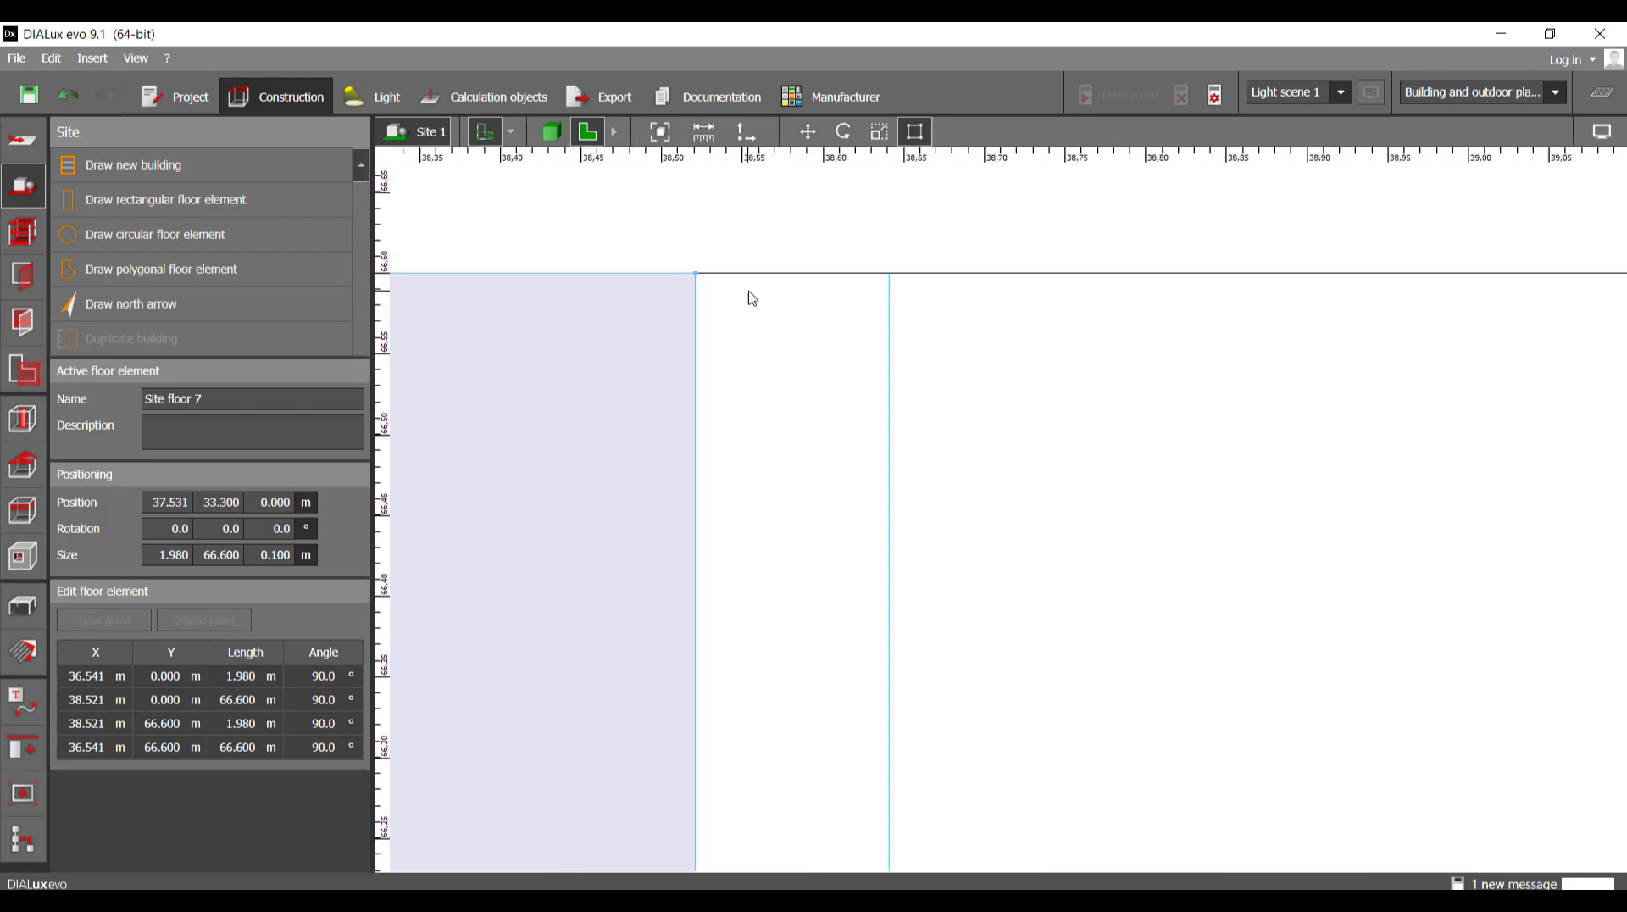
pyautogui.click(212, 198)
pyautogui.scroll(2, 665, 274)
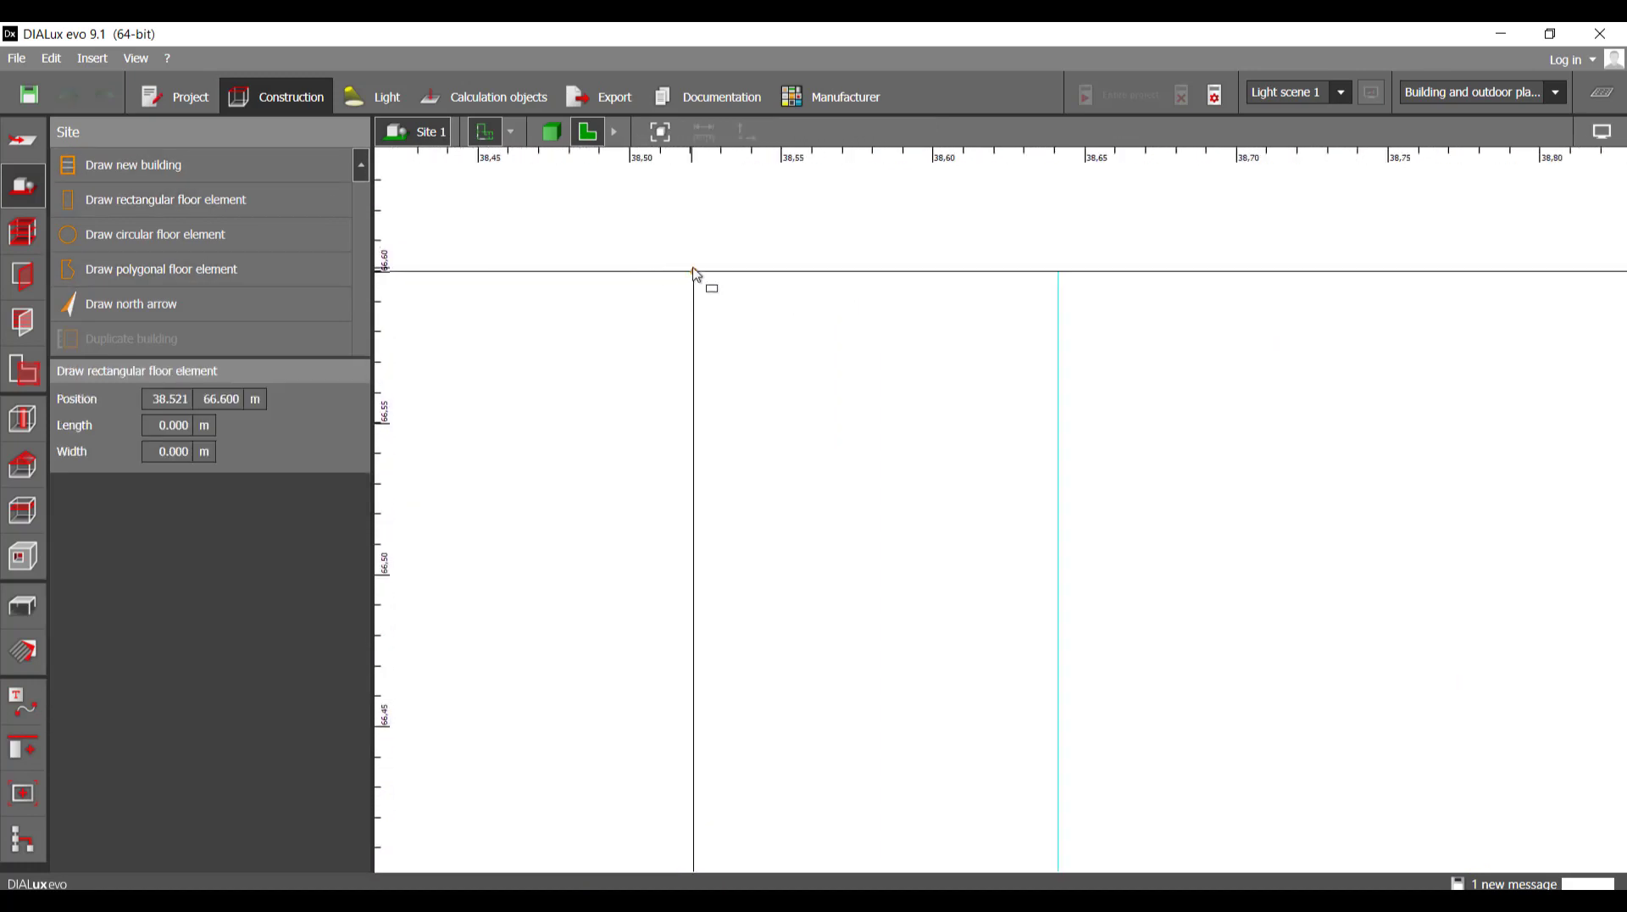
pyautogui.click(1059, 280)
pyautogui.scroll(-10, 890, 392)
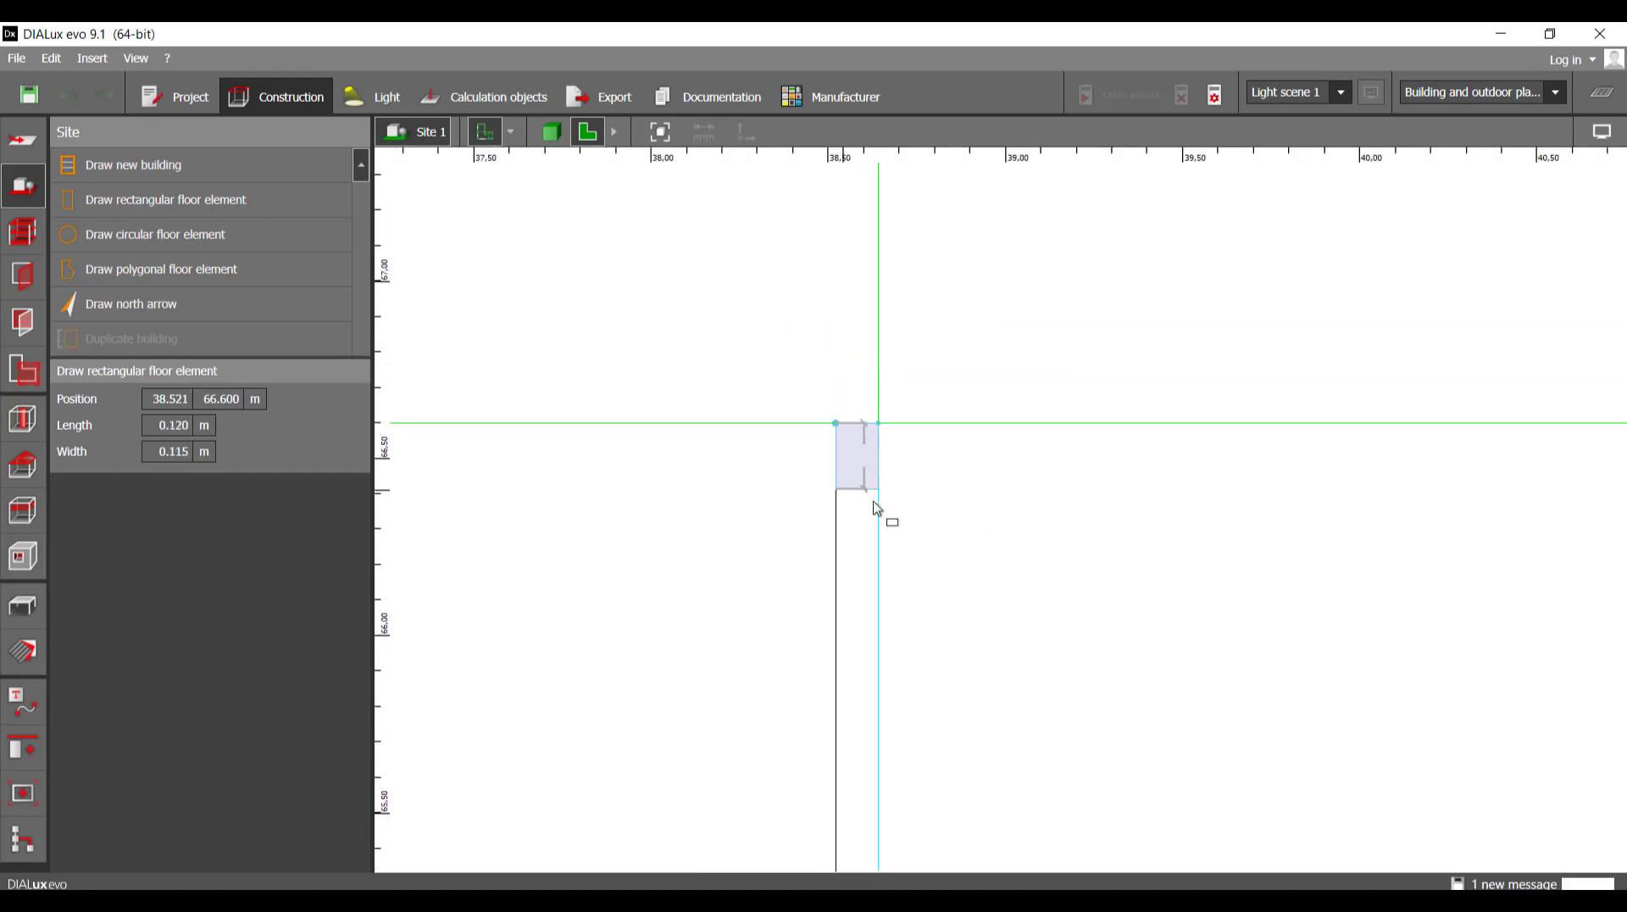
pyautogui.moveTo(916, 748); pyautogui.dragTo(903, 326, button='middle')
pyautogui.scroll(-1, 903, 330)
pyautogui.moveTo(933, 720); pyautogui.dragTo(934, 346, button='middle')
pyautogui.scroll(-2, 936, 349)
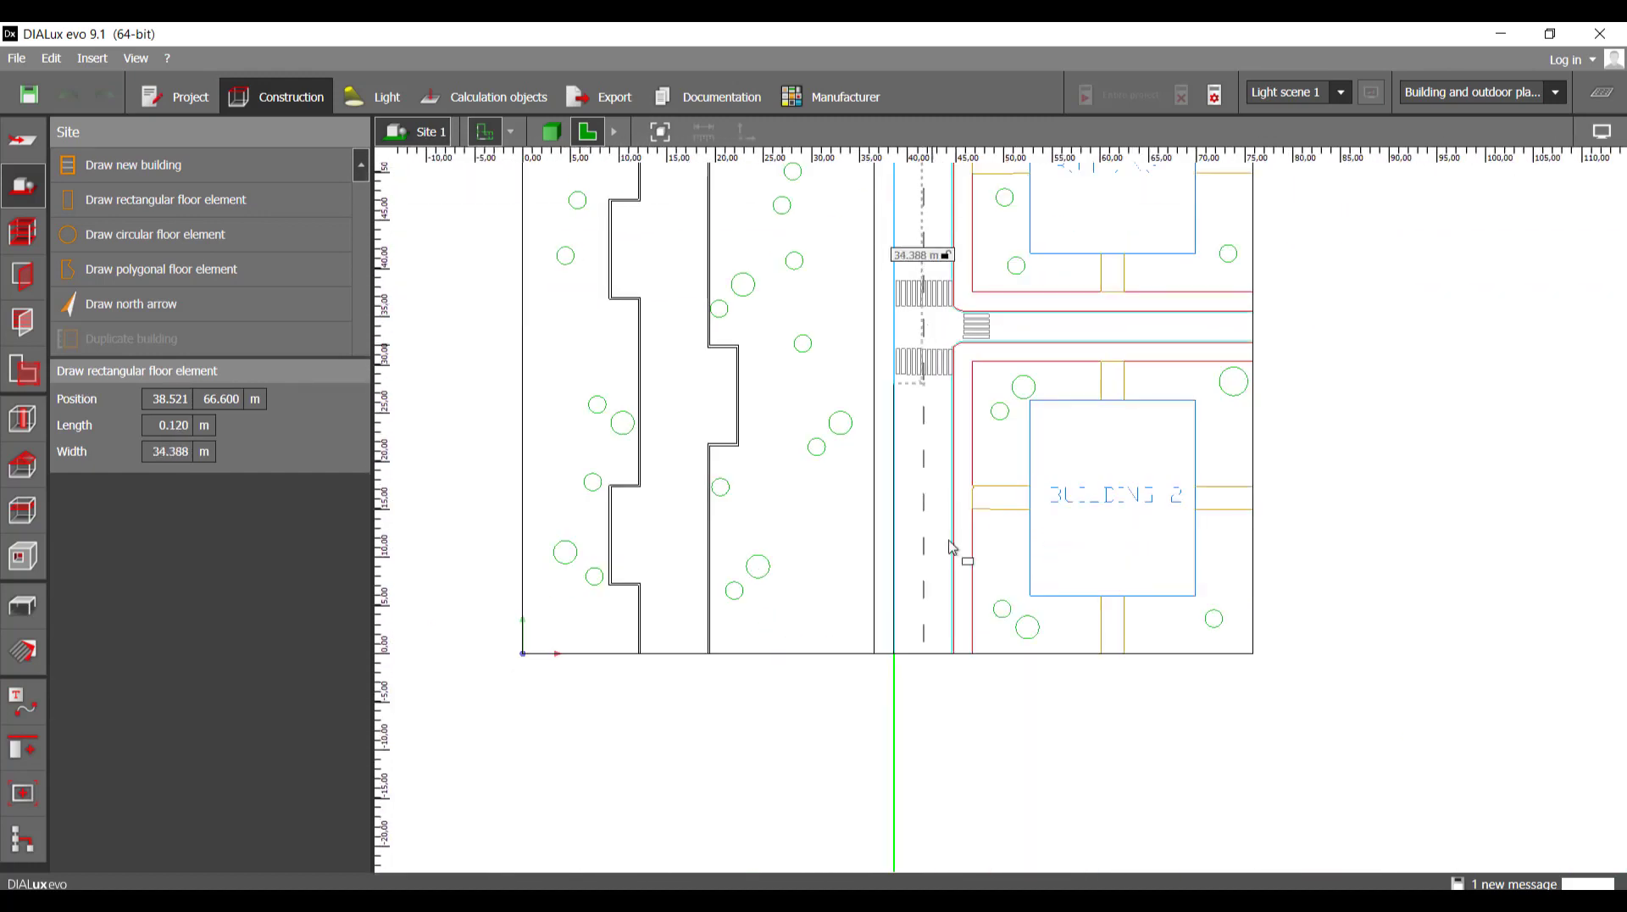
pyautogui.moveTo(951, 584); pyautogui.dragTo(949, 466, button='middle')
pyautogui.scroll(5, 903, 522)
pyautogui.scroll(10, 856, 580)
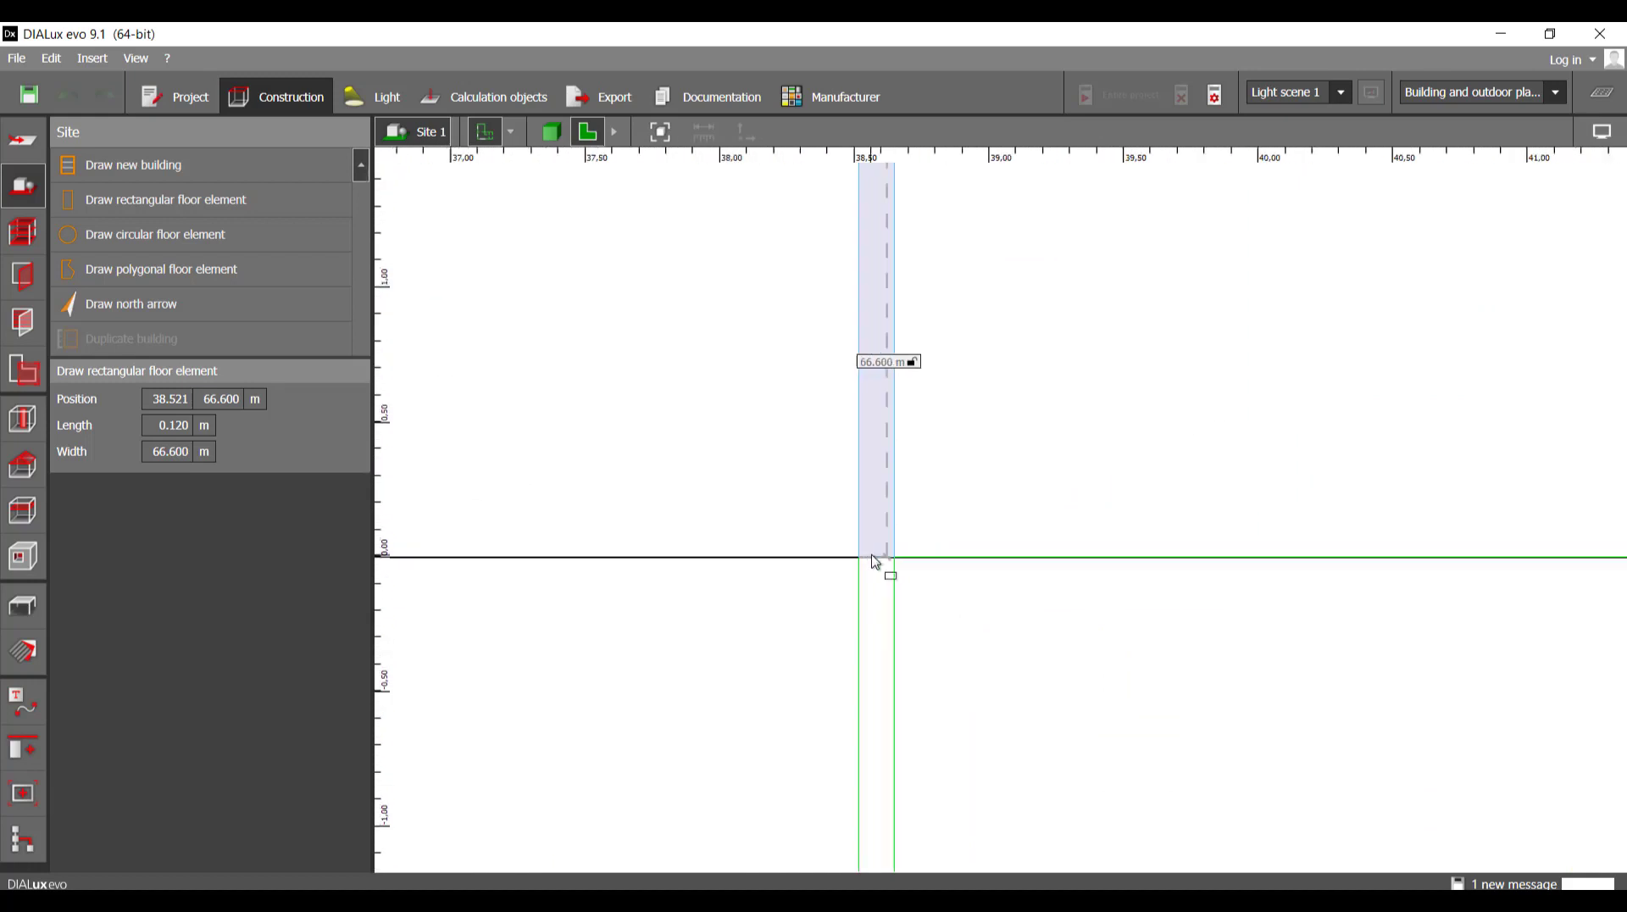
pyautogui.click(780, 620)
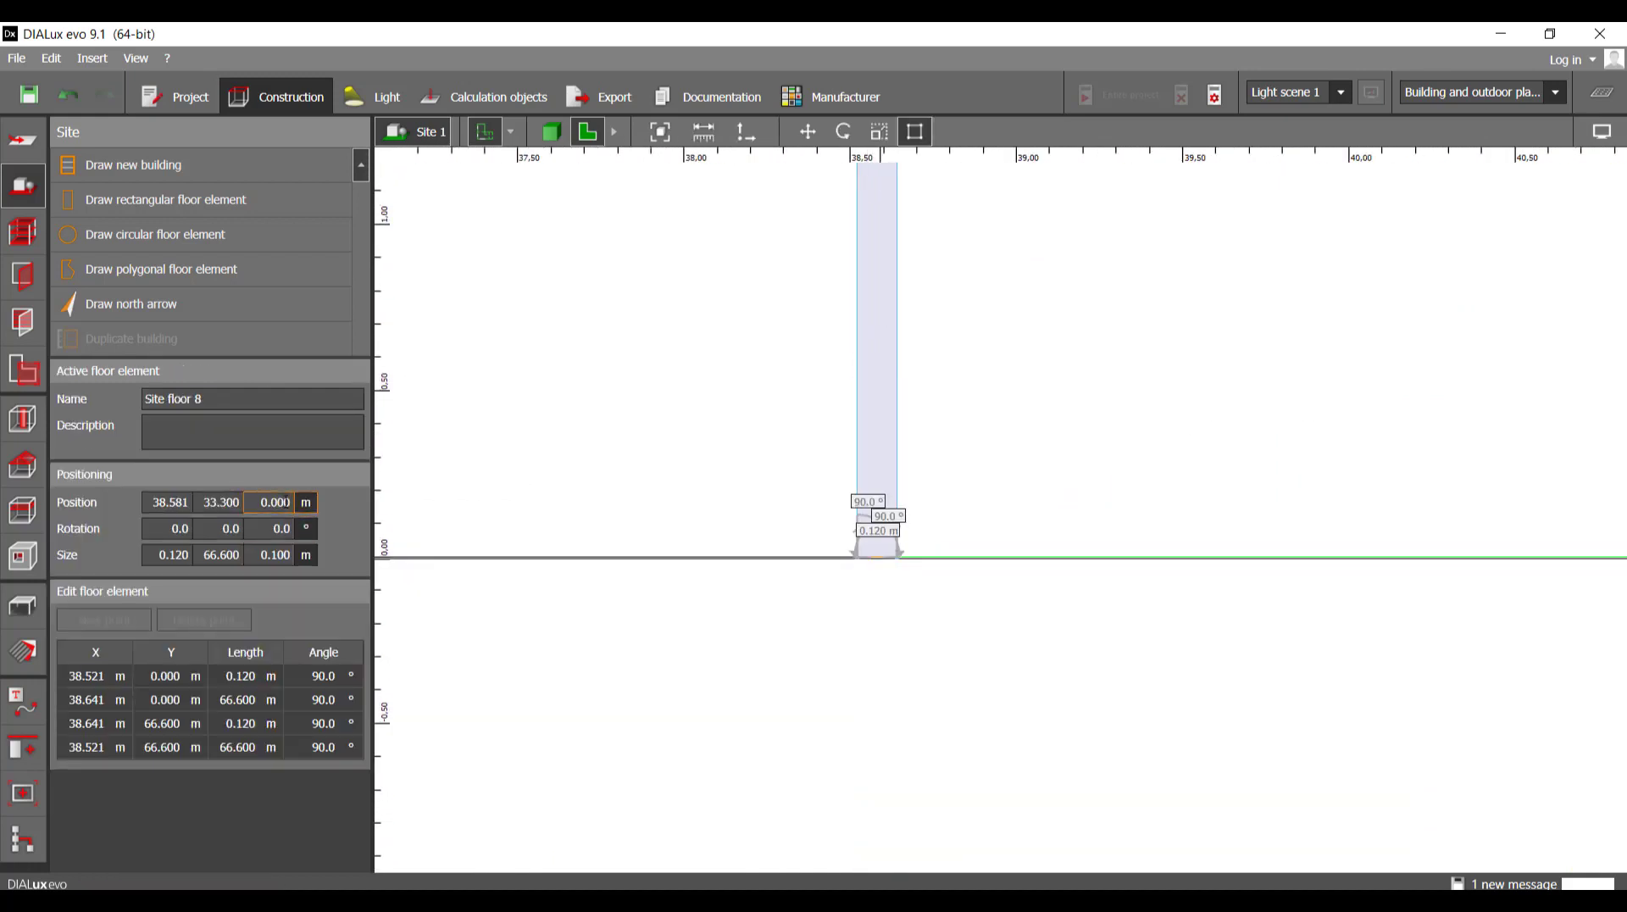
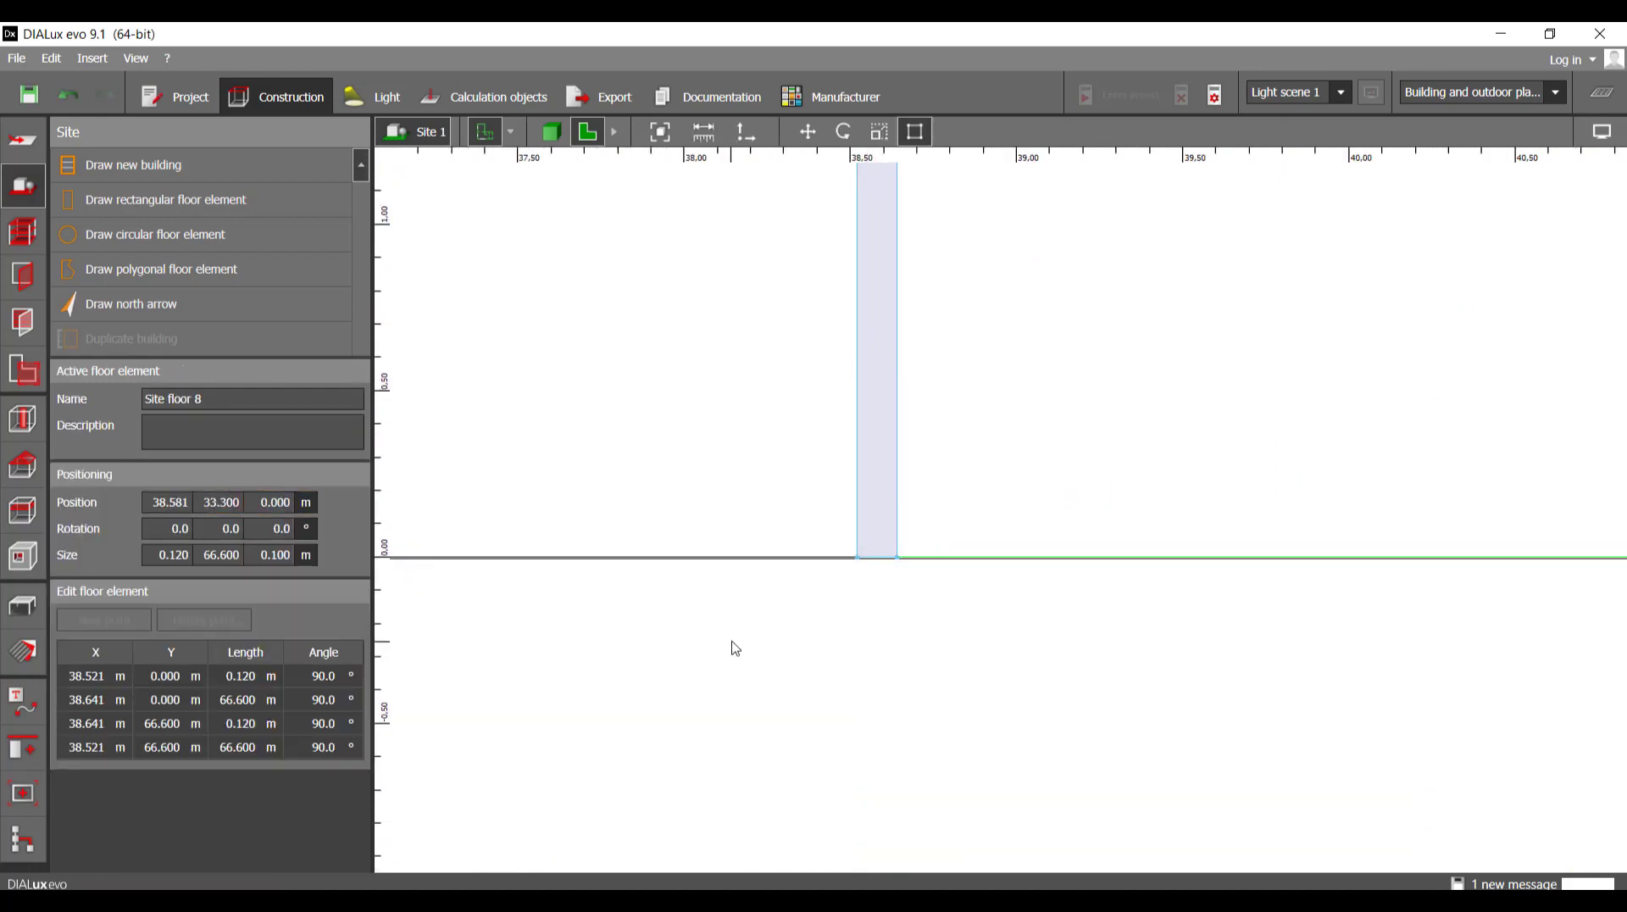
# - Examine the plan of the main road, its right-hand kerb and the side road between the two buildings
pyautogui.scroll(-15, 725, 673)
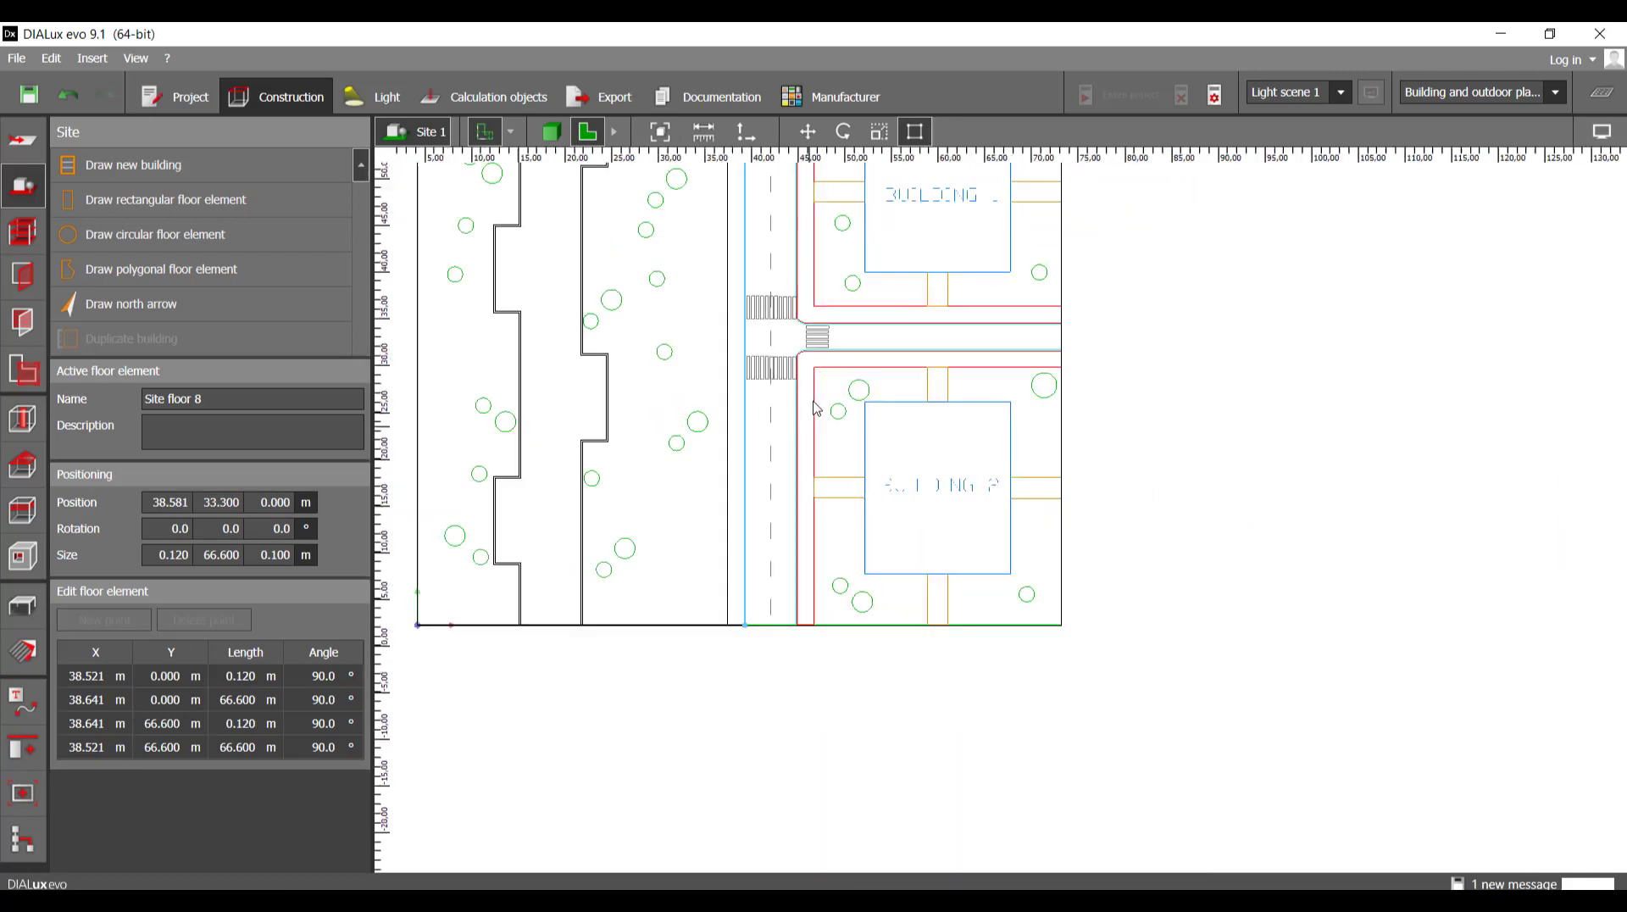
pyautogui.scroll(-2, 816, 408)
pyautogui.scroll(6, 865, 373)
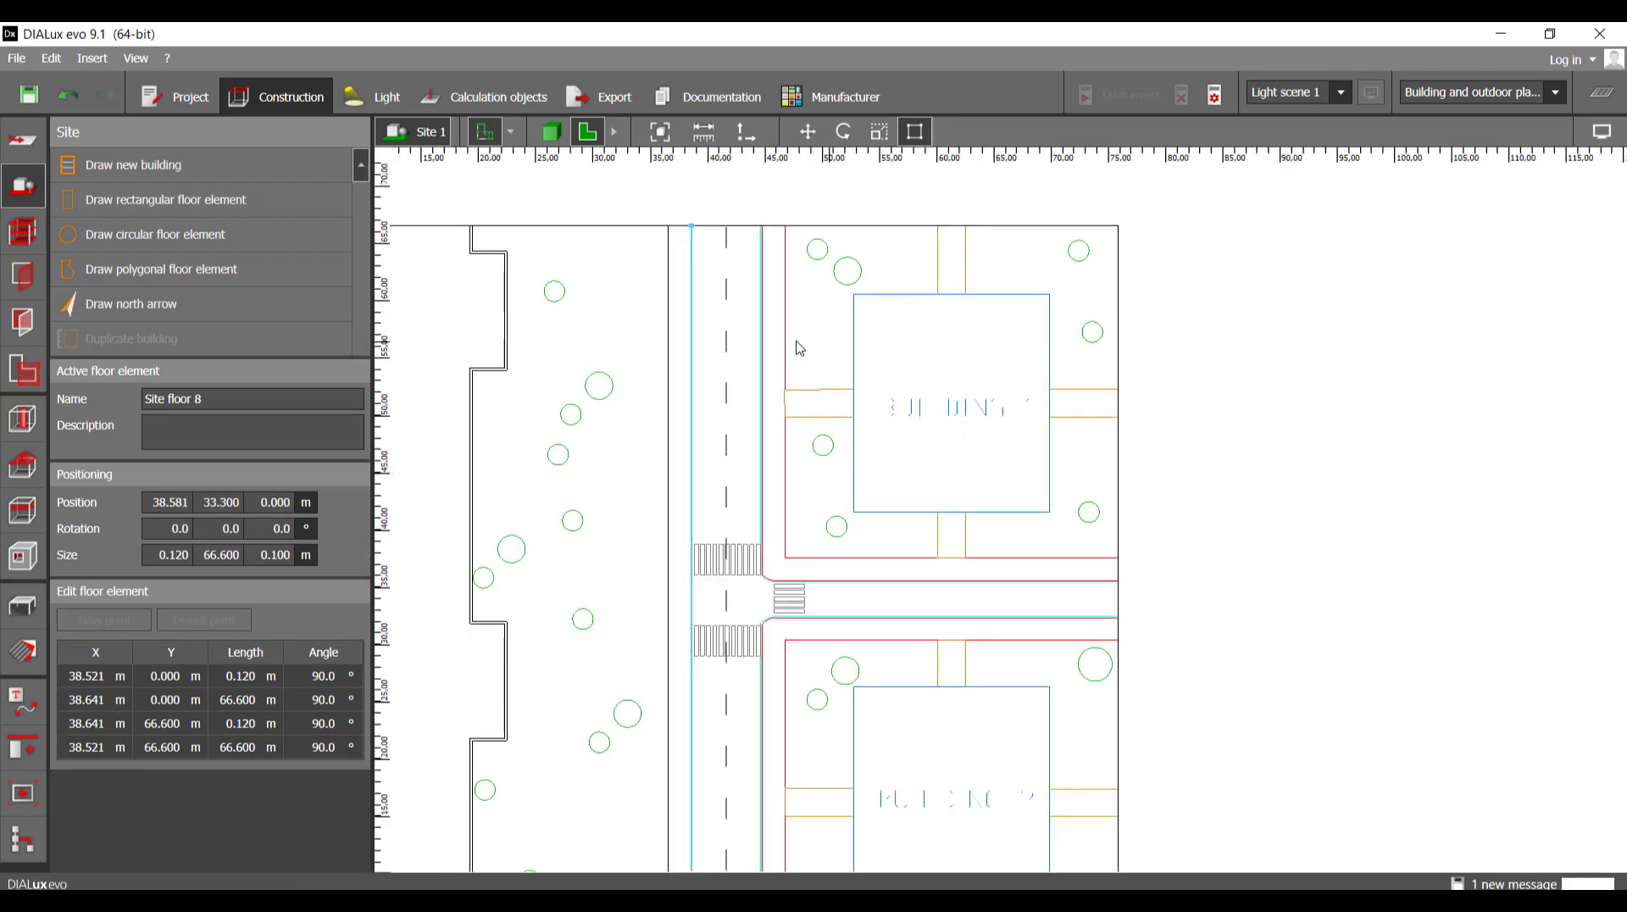
pyautogui.scroll(4, 799, 349)
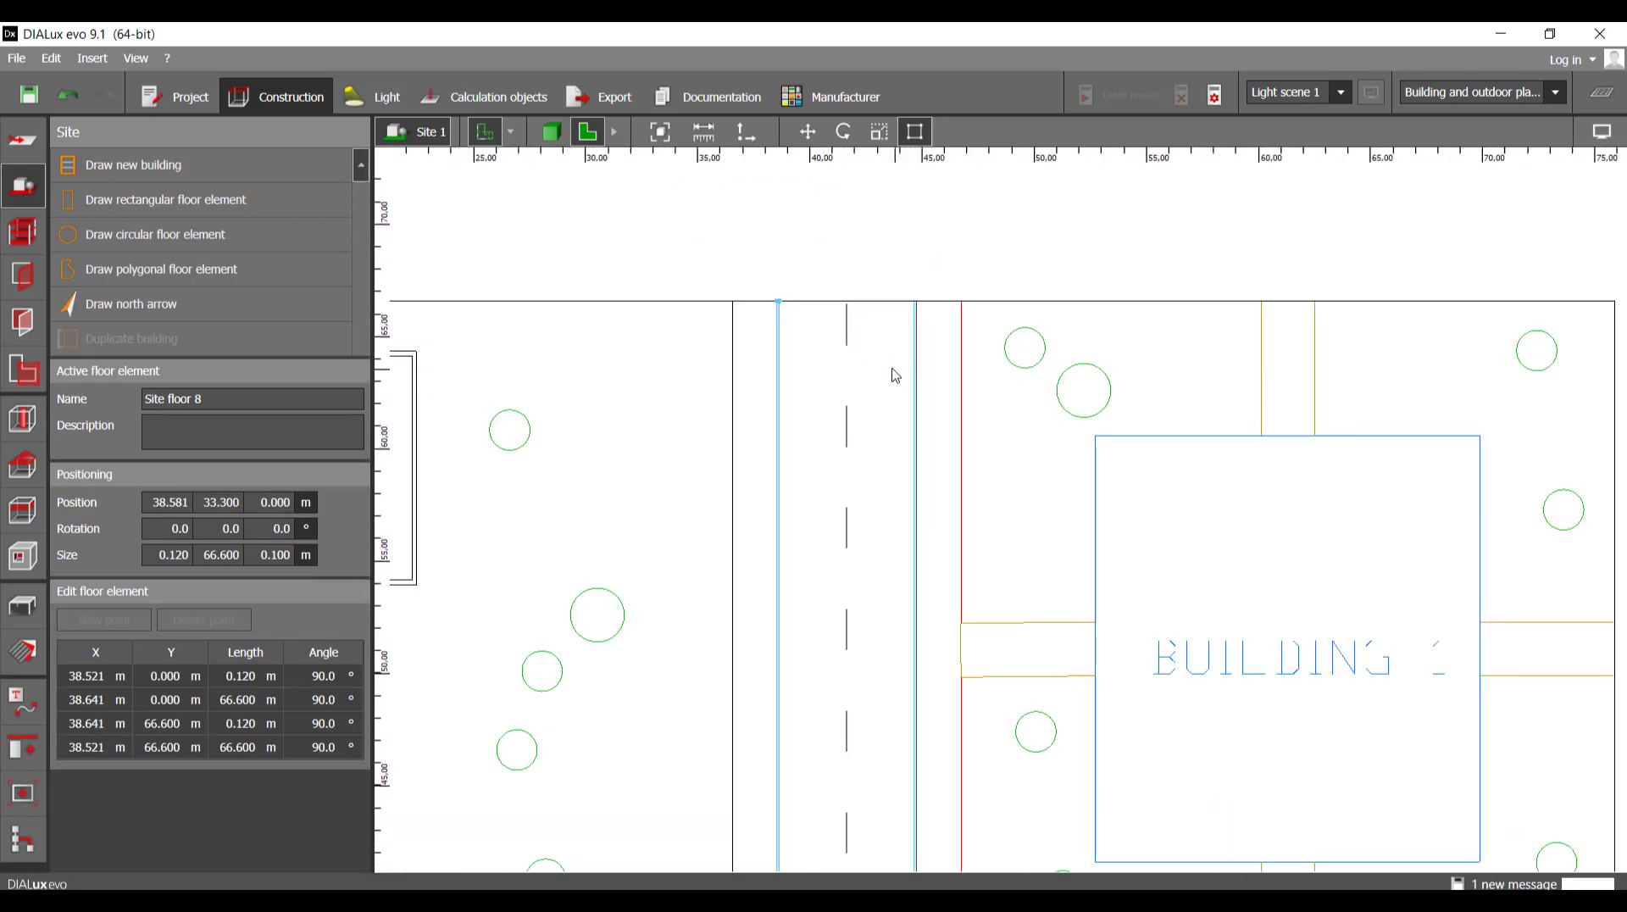
pyautogui.scroll(3, 894, 375)
pyautogui.scroll(-2, 856, 371)
pyautogui.scroll(3, 788, 348)
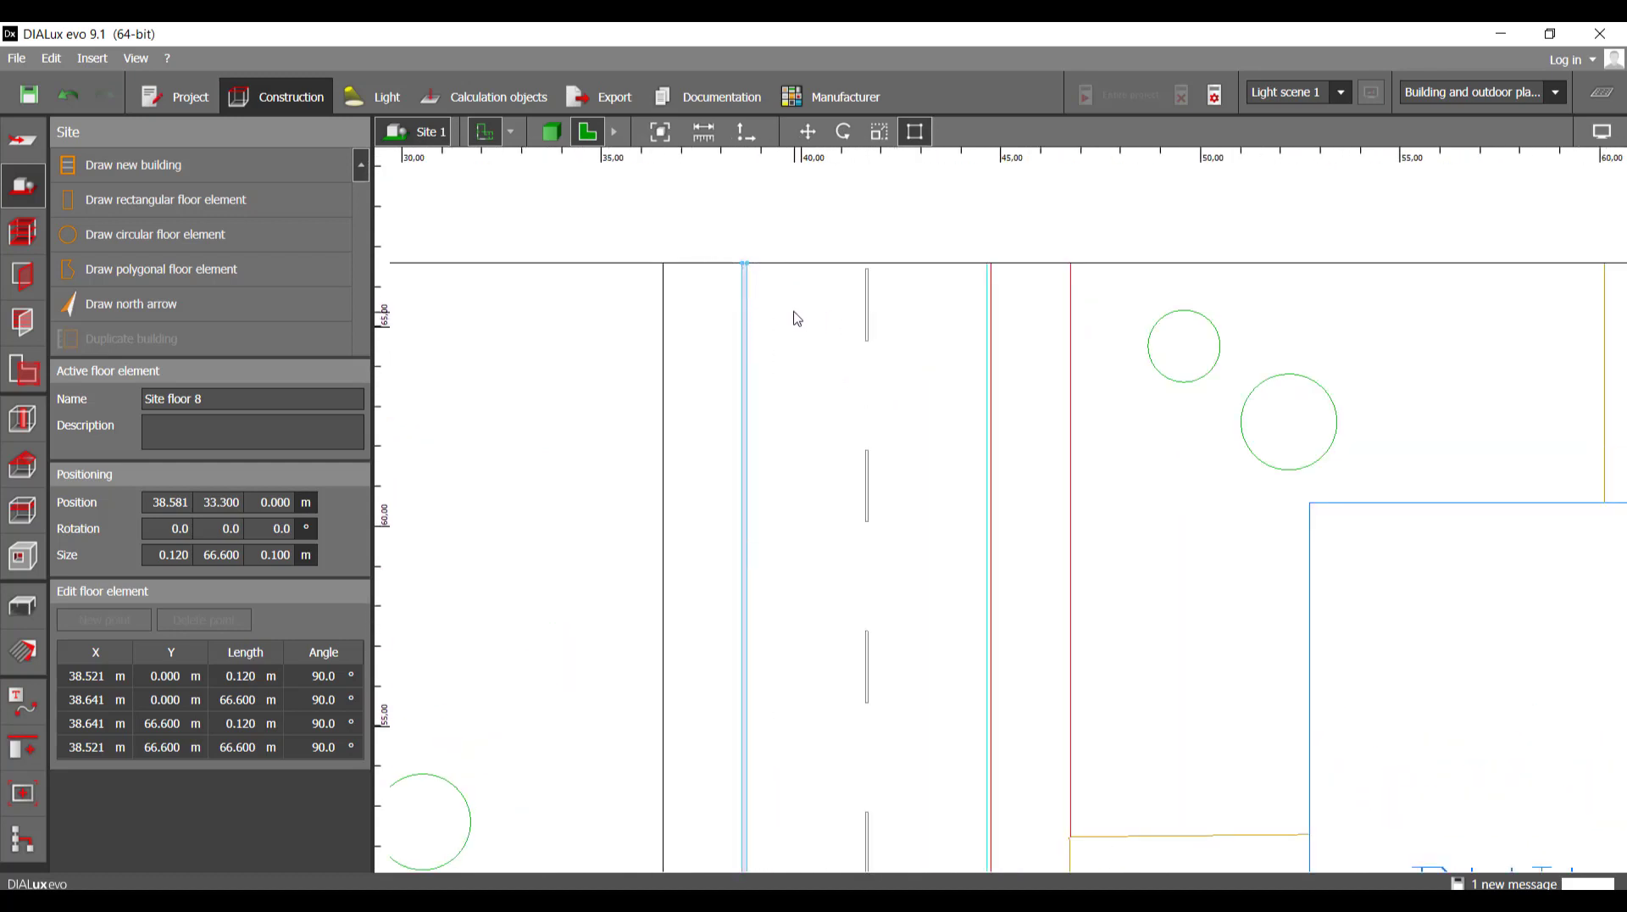
pyautogui.scroll(-5, 797, 318)
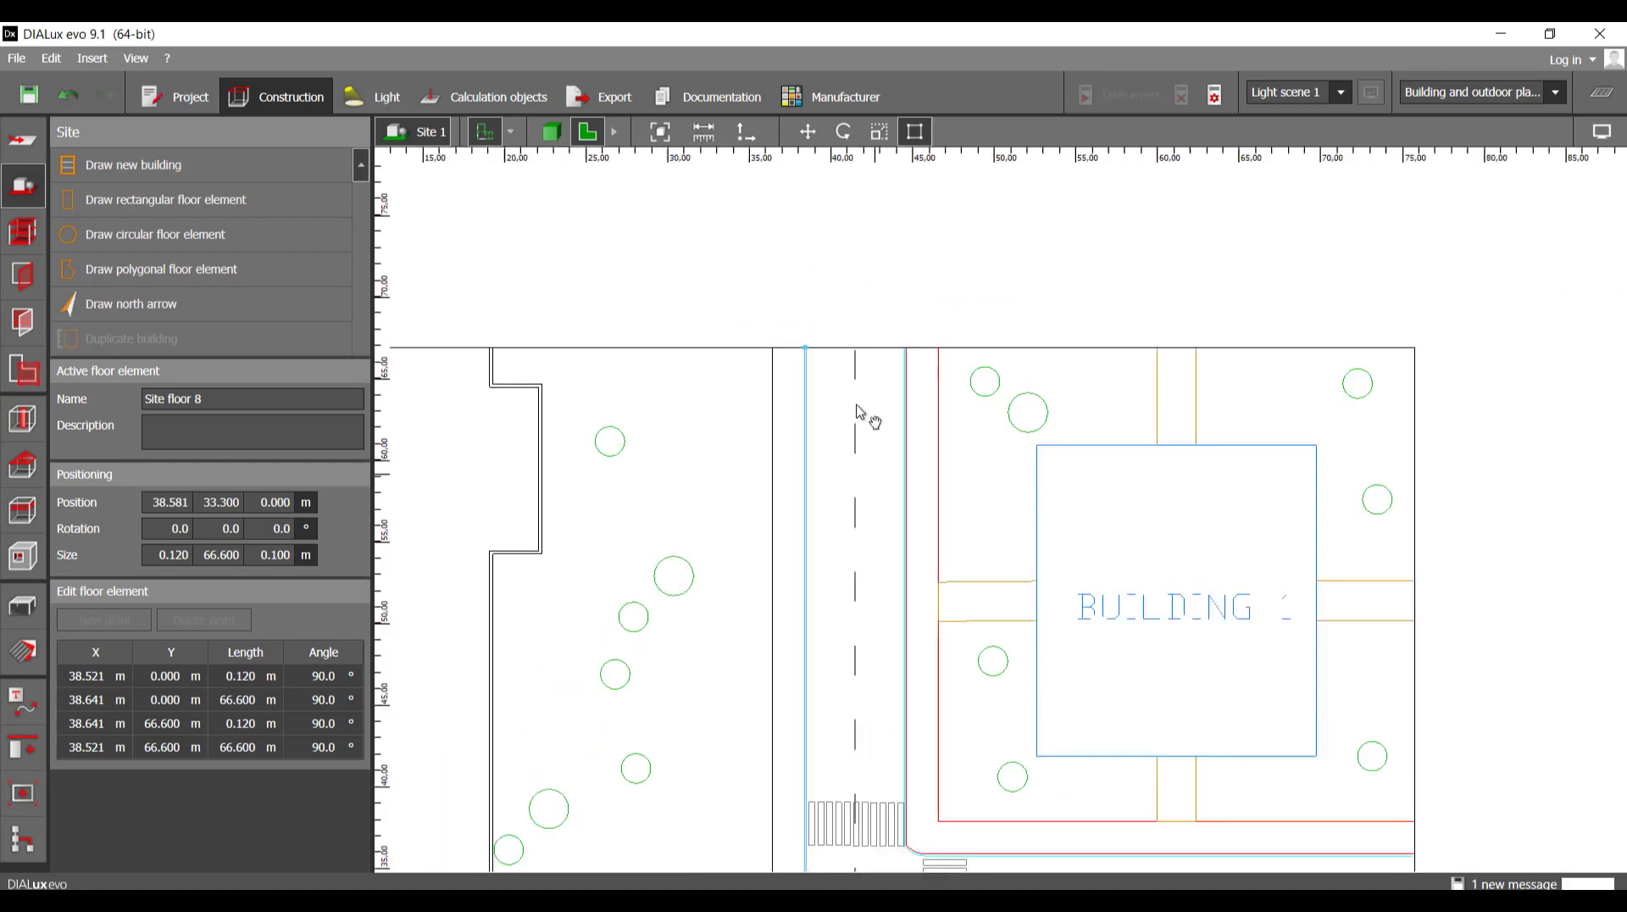
pyautogui.scroll(4, 882, 647)
pyautogui.scroll(-9, 877, 640)
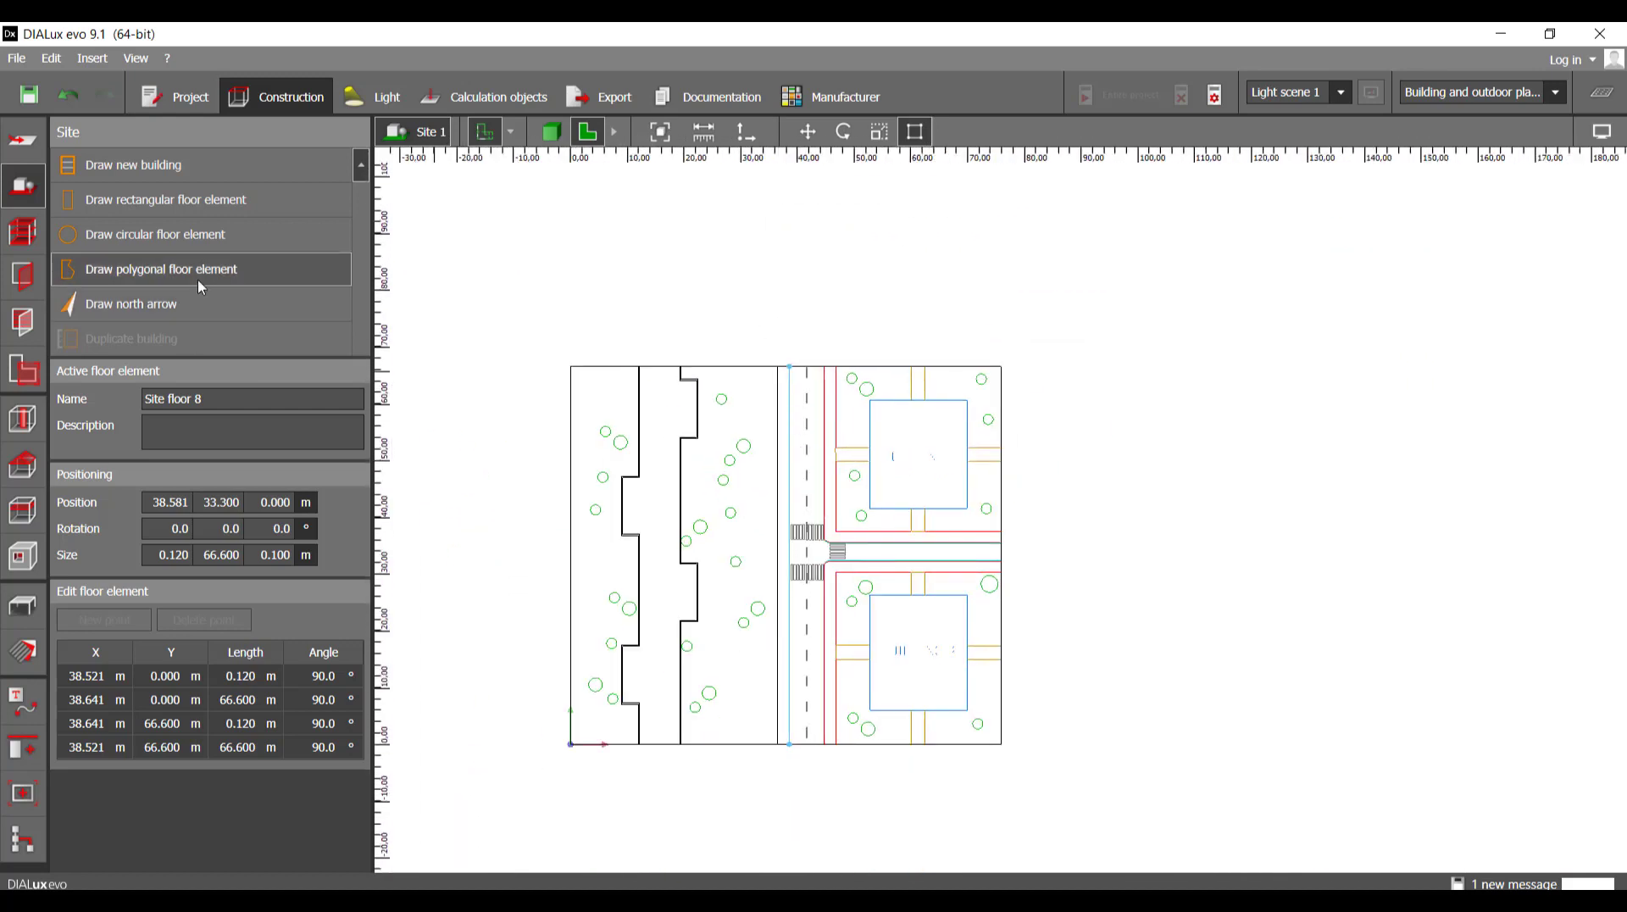
# - Start a polygonal floor element at the main road's upper-left corner and draw its 6 m upper edge to the right-hand kerb
pyautogui.click(226, 269)
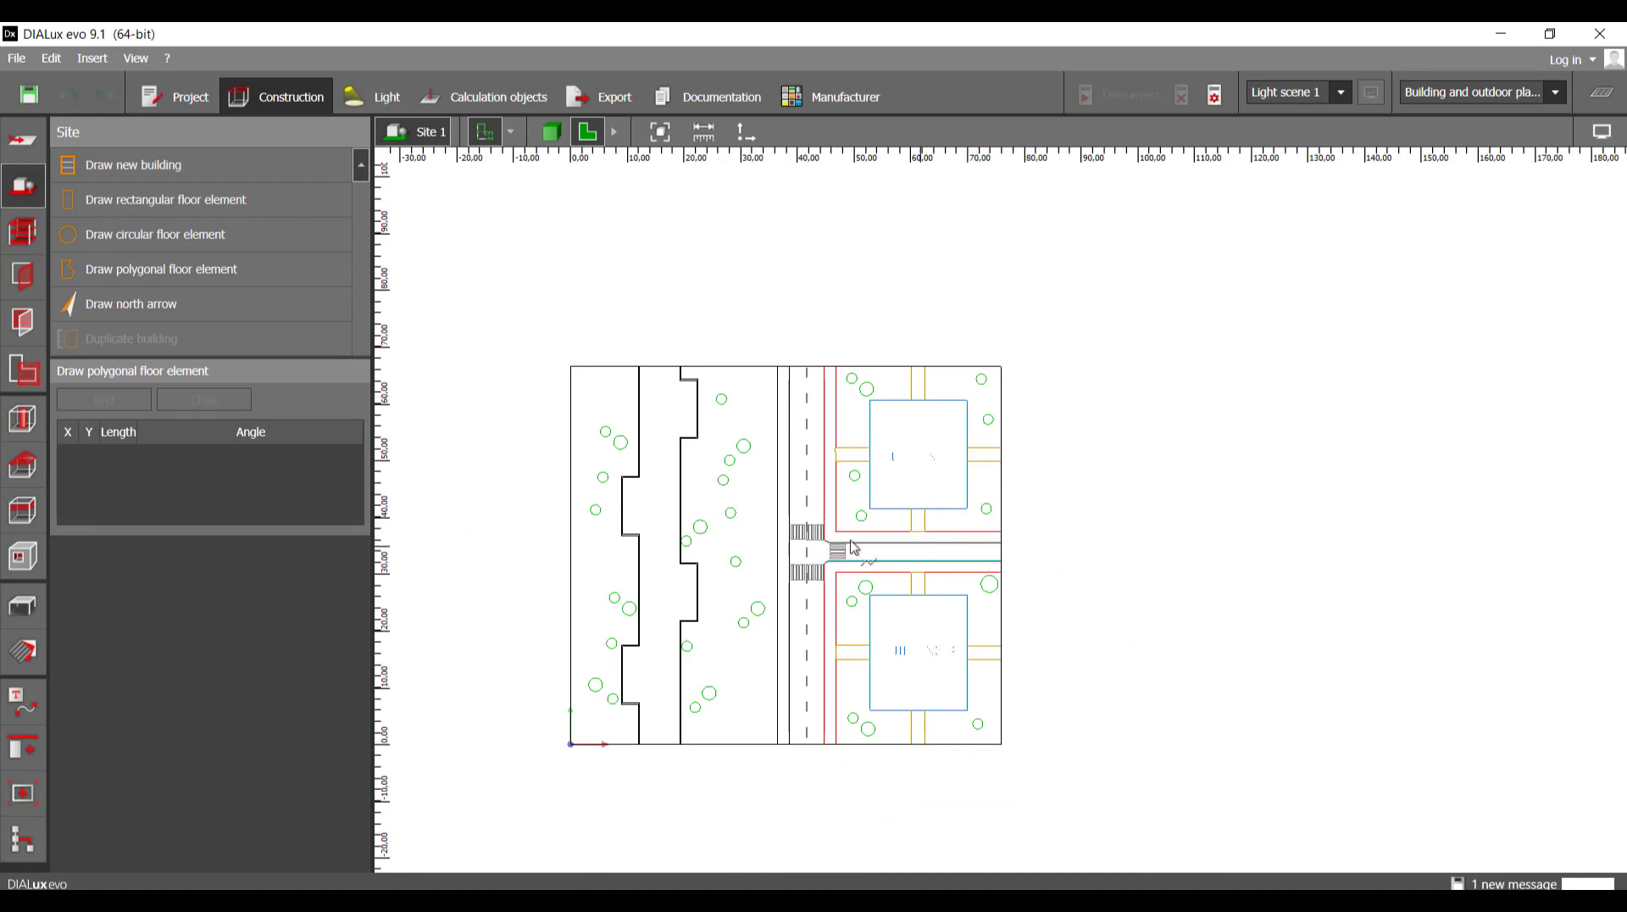
pyautogui.scroll(20, 807, 385)
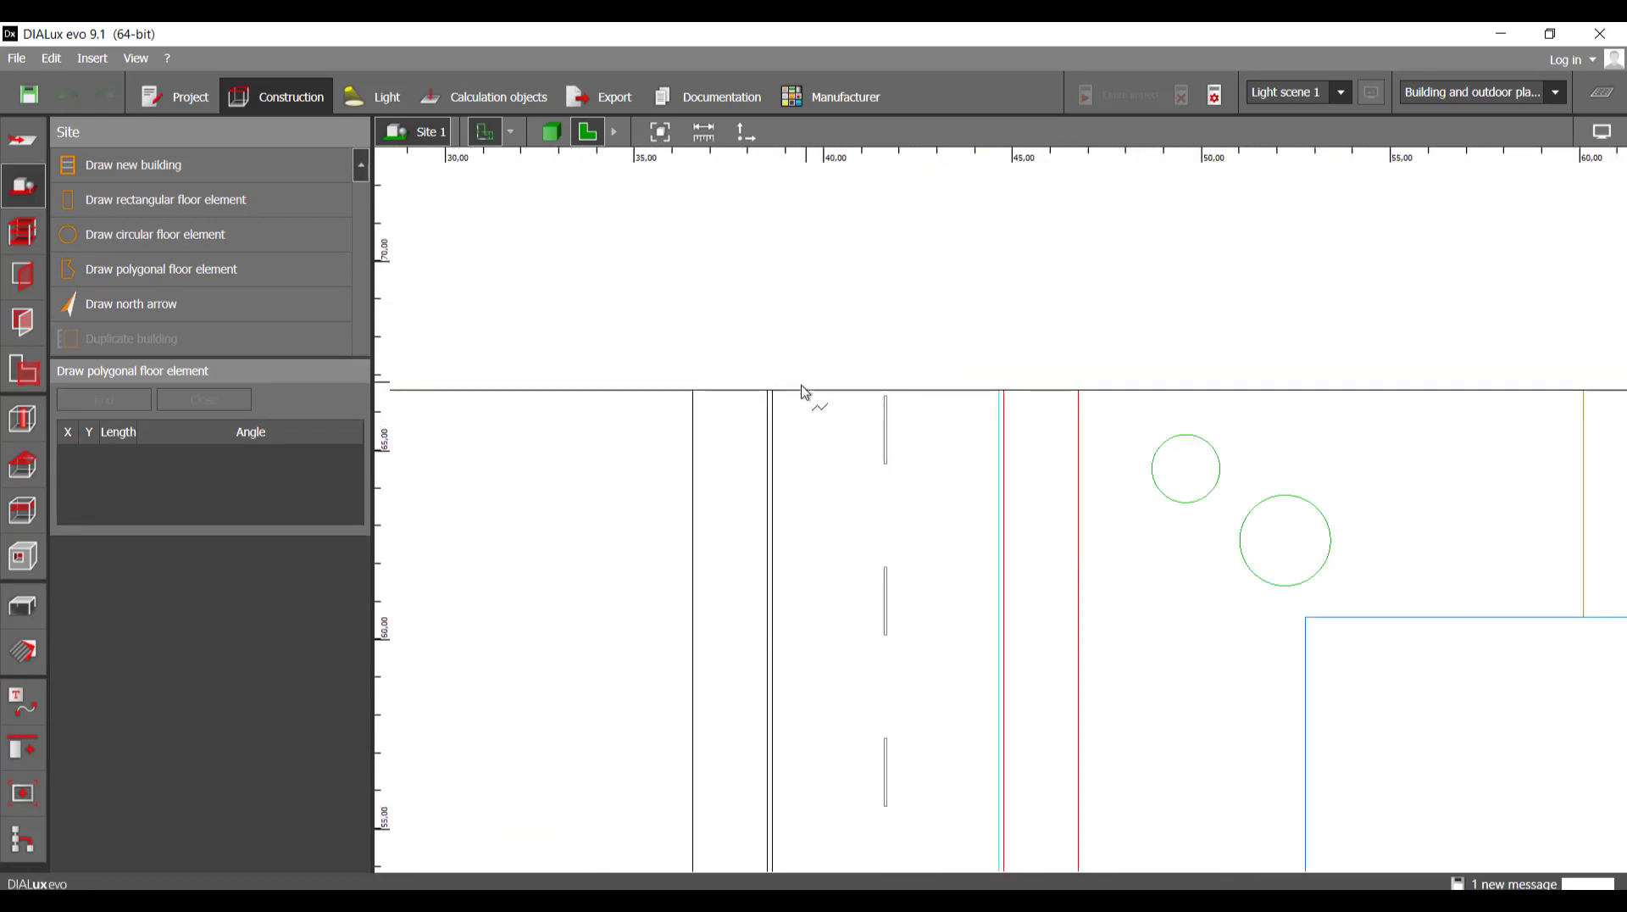
pyautogui.click(742, 393)
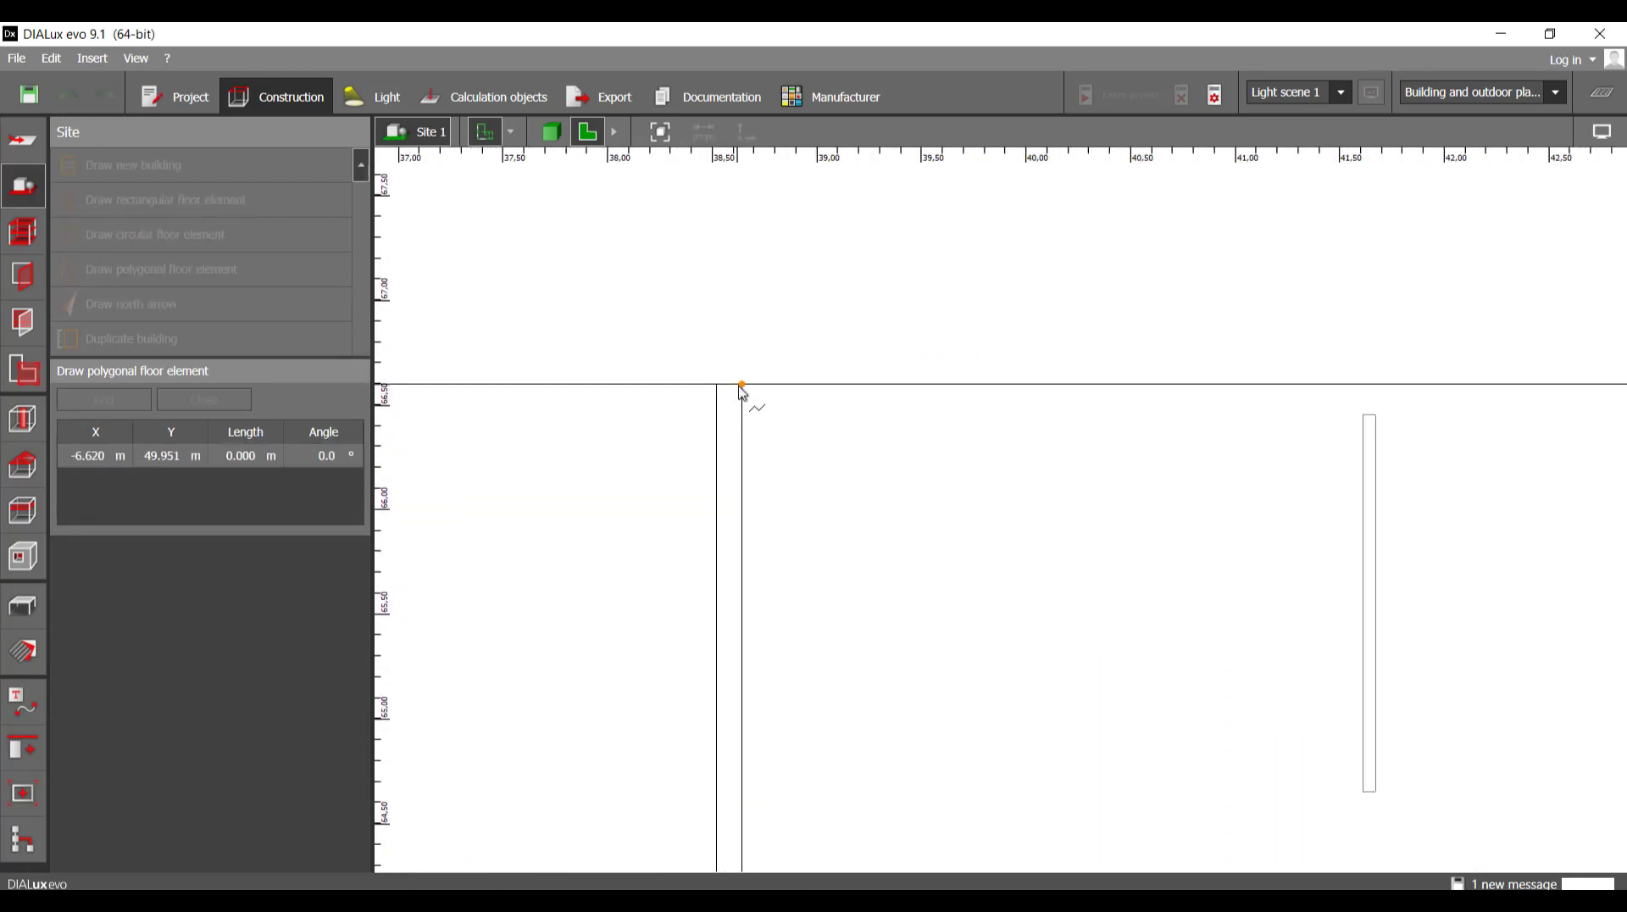
pyautogui.scroll(-7, 787, 413)
pyautogui.scroll(9, 1105, 409)
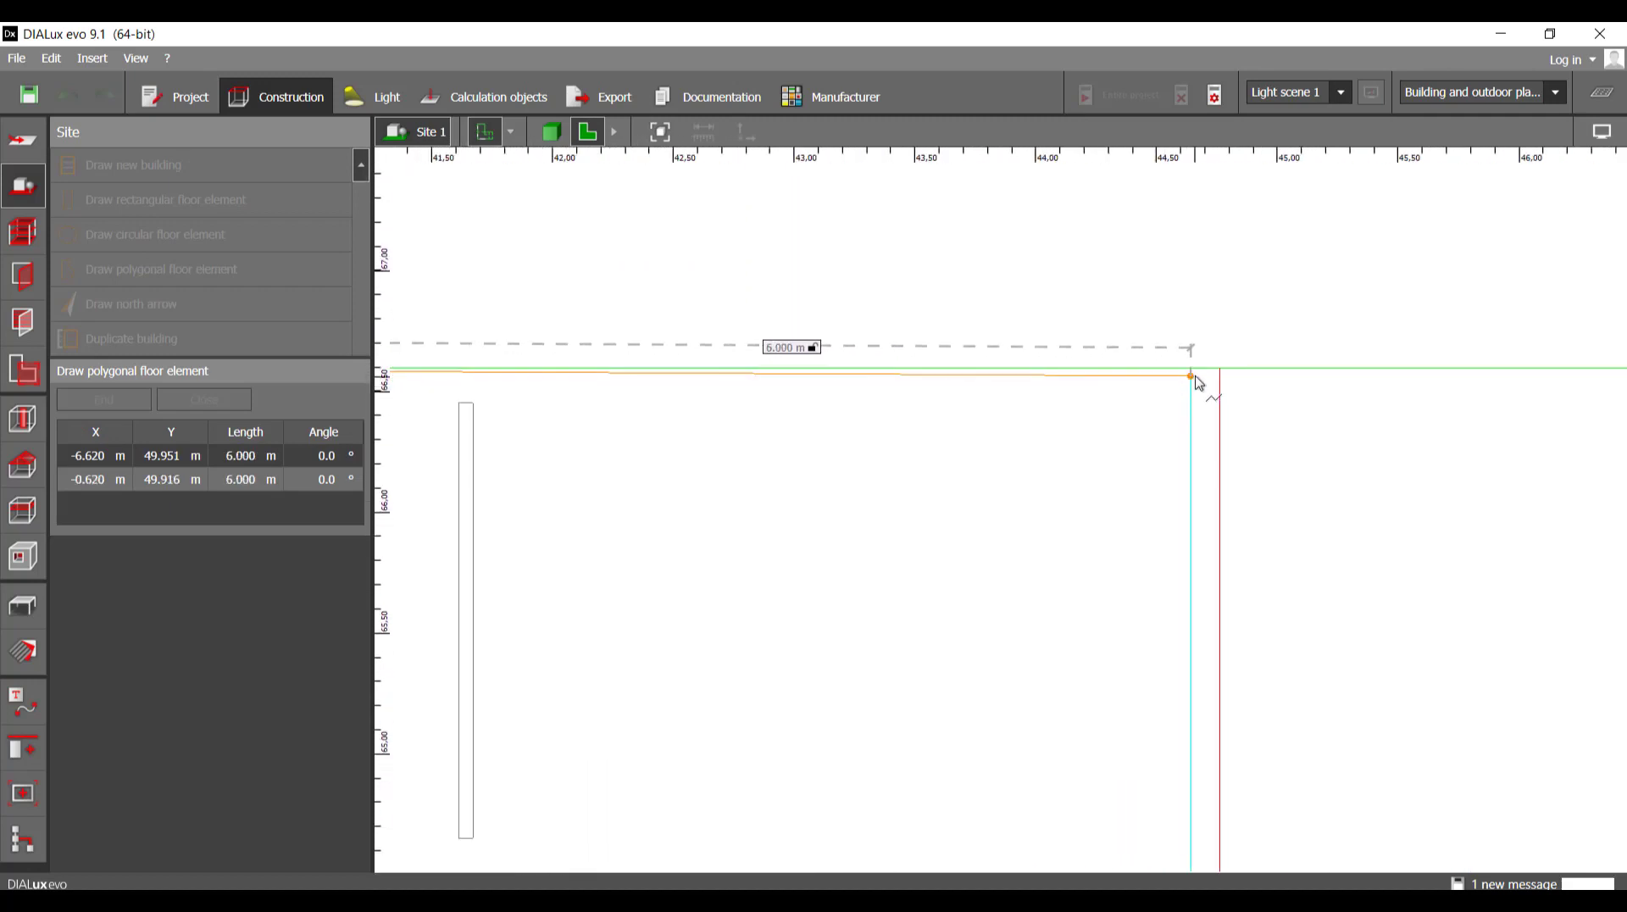
pyautogui.click(1194, 371)
# - Extend the road polygon 30.531 m down along the right-hand kerb to the start of the upper rounded corner at the side road
pyautogui.scroll(-10, 944, 526)
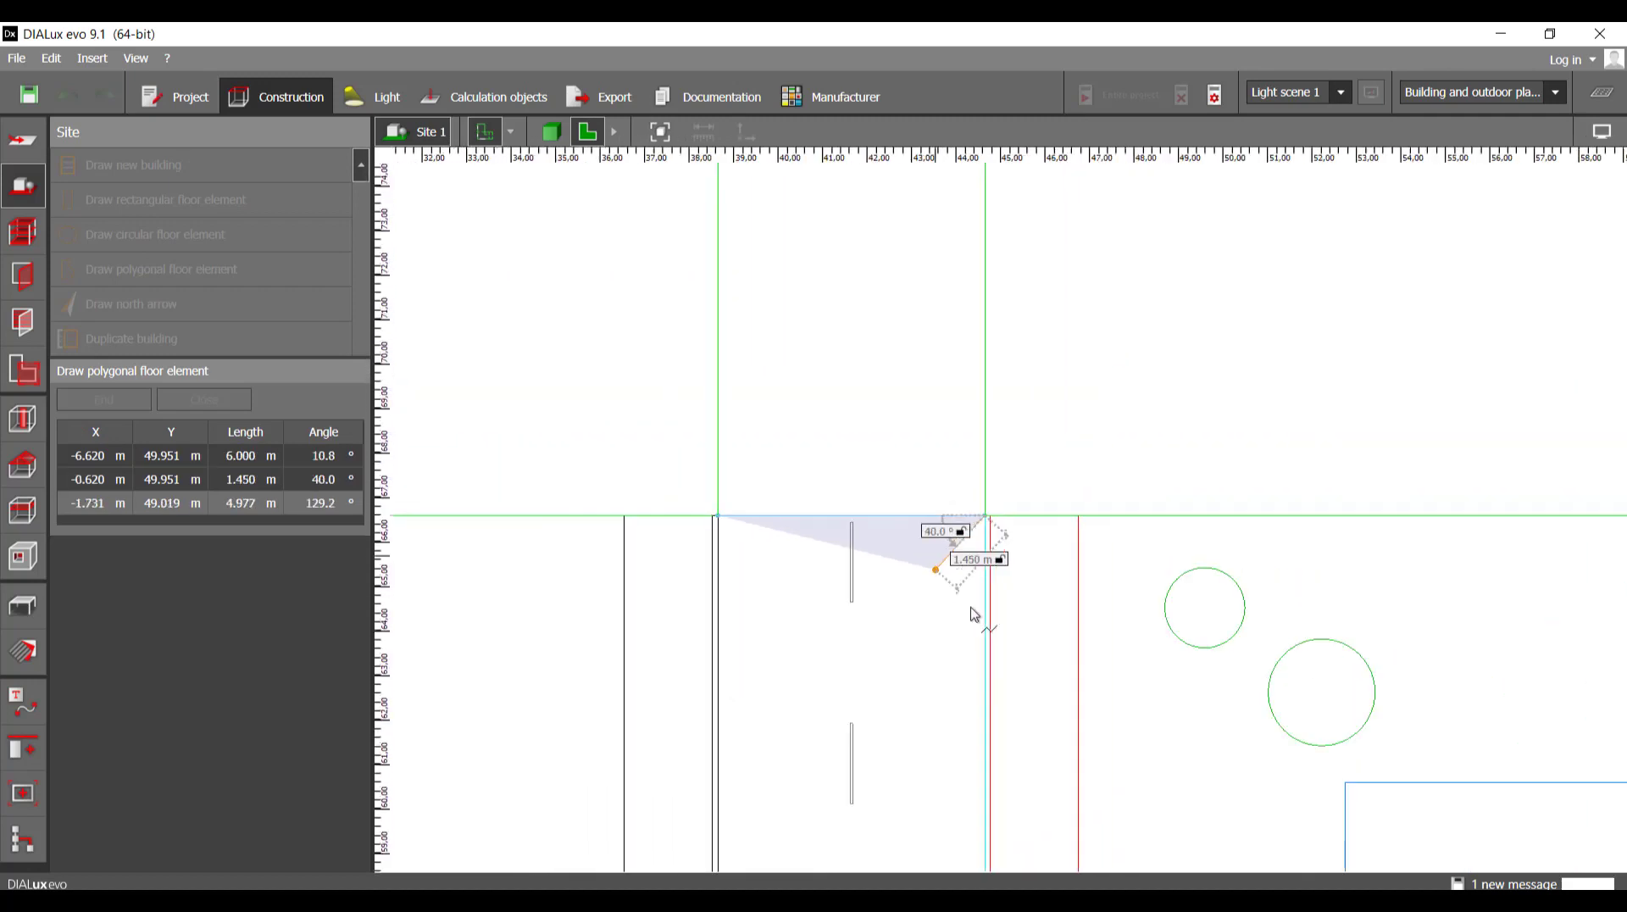
pyautogui.scroll(10, 970, 560)
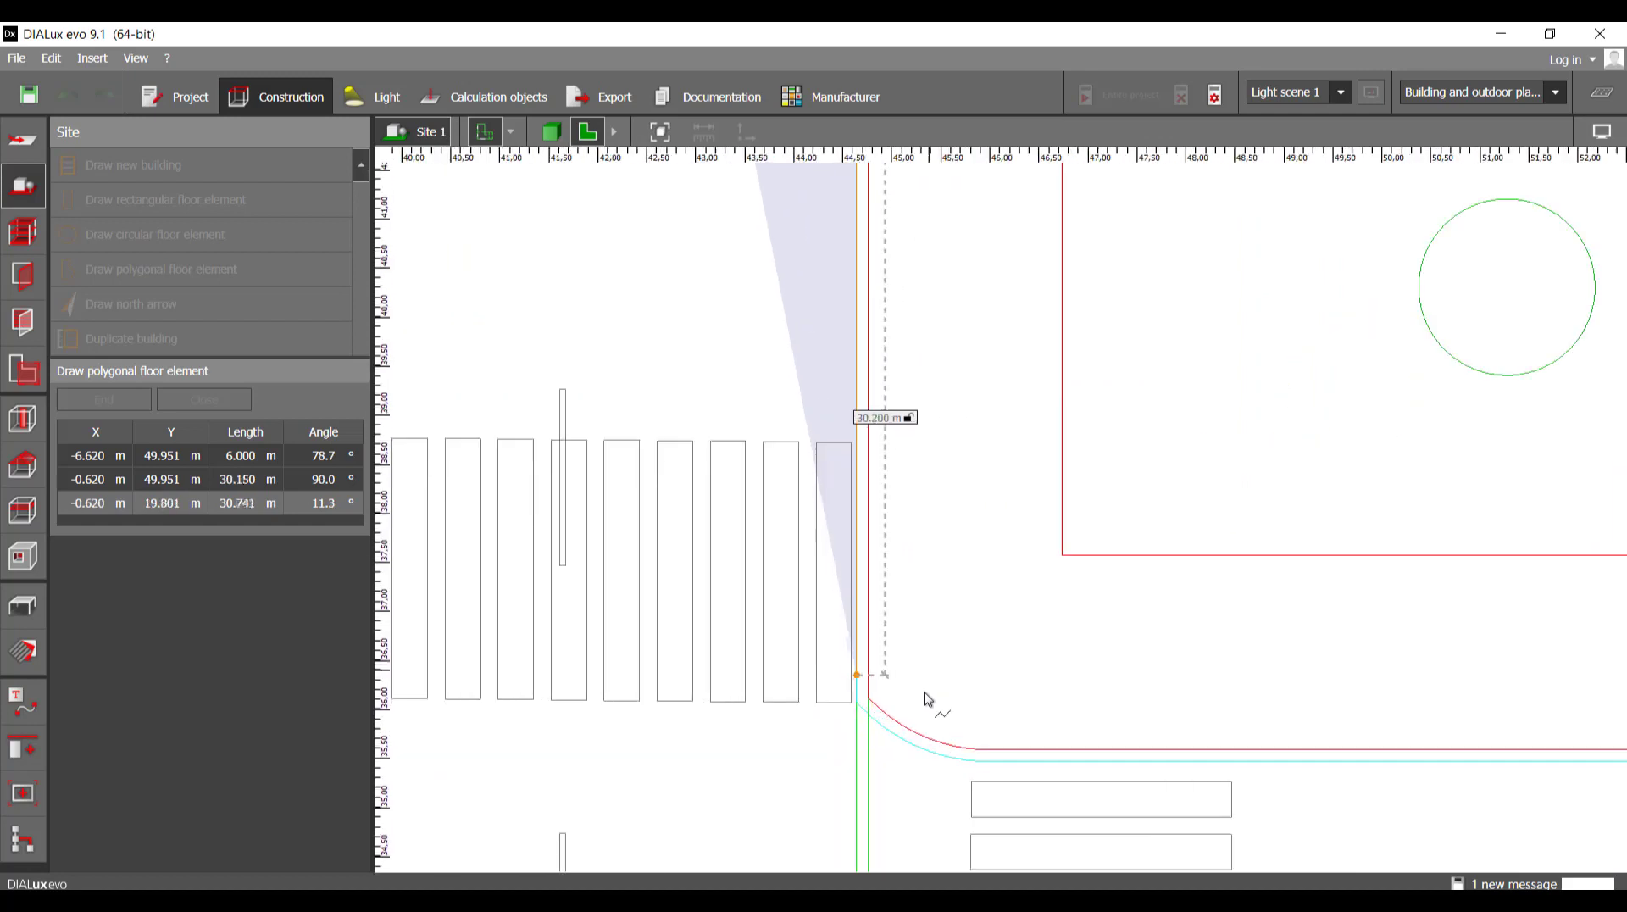
pyautogui.scroll(3, 852, 538)
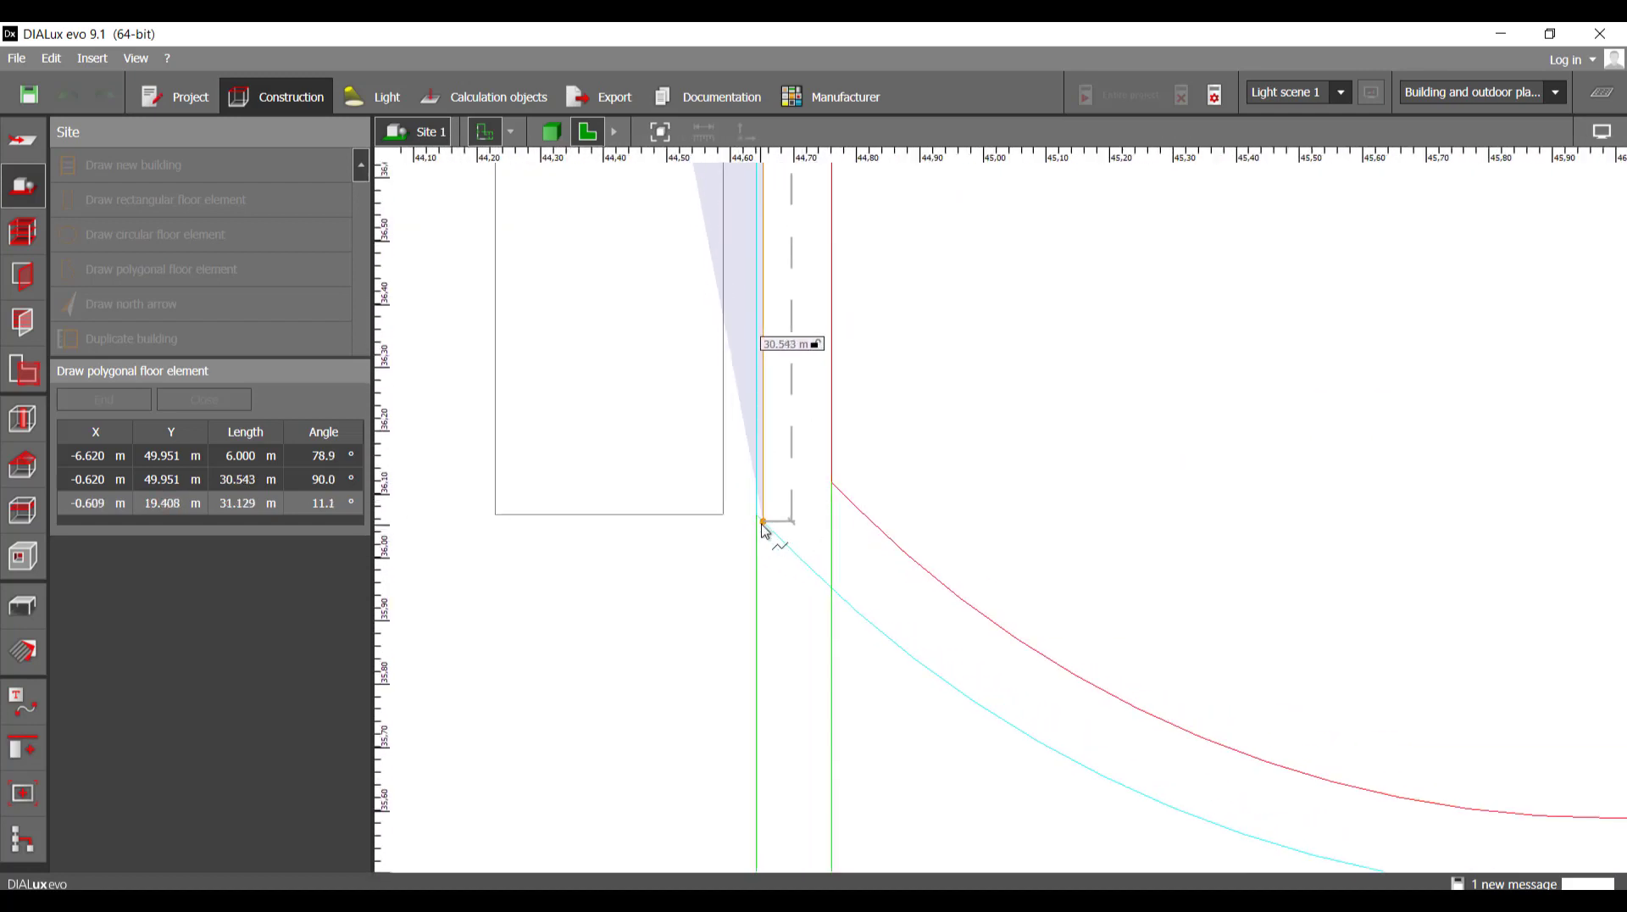
pyautogui.click(780, 554)
# - Trace the steeper part of the upper rounded kerb corner with short polygon segments of about 0.05 to 0.16 m
pyautogui.click(803, 559)
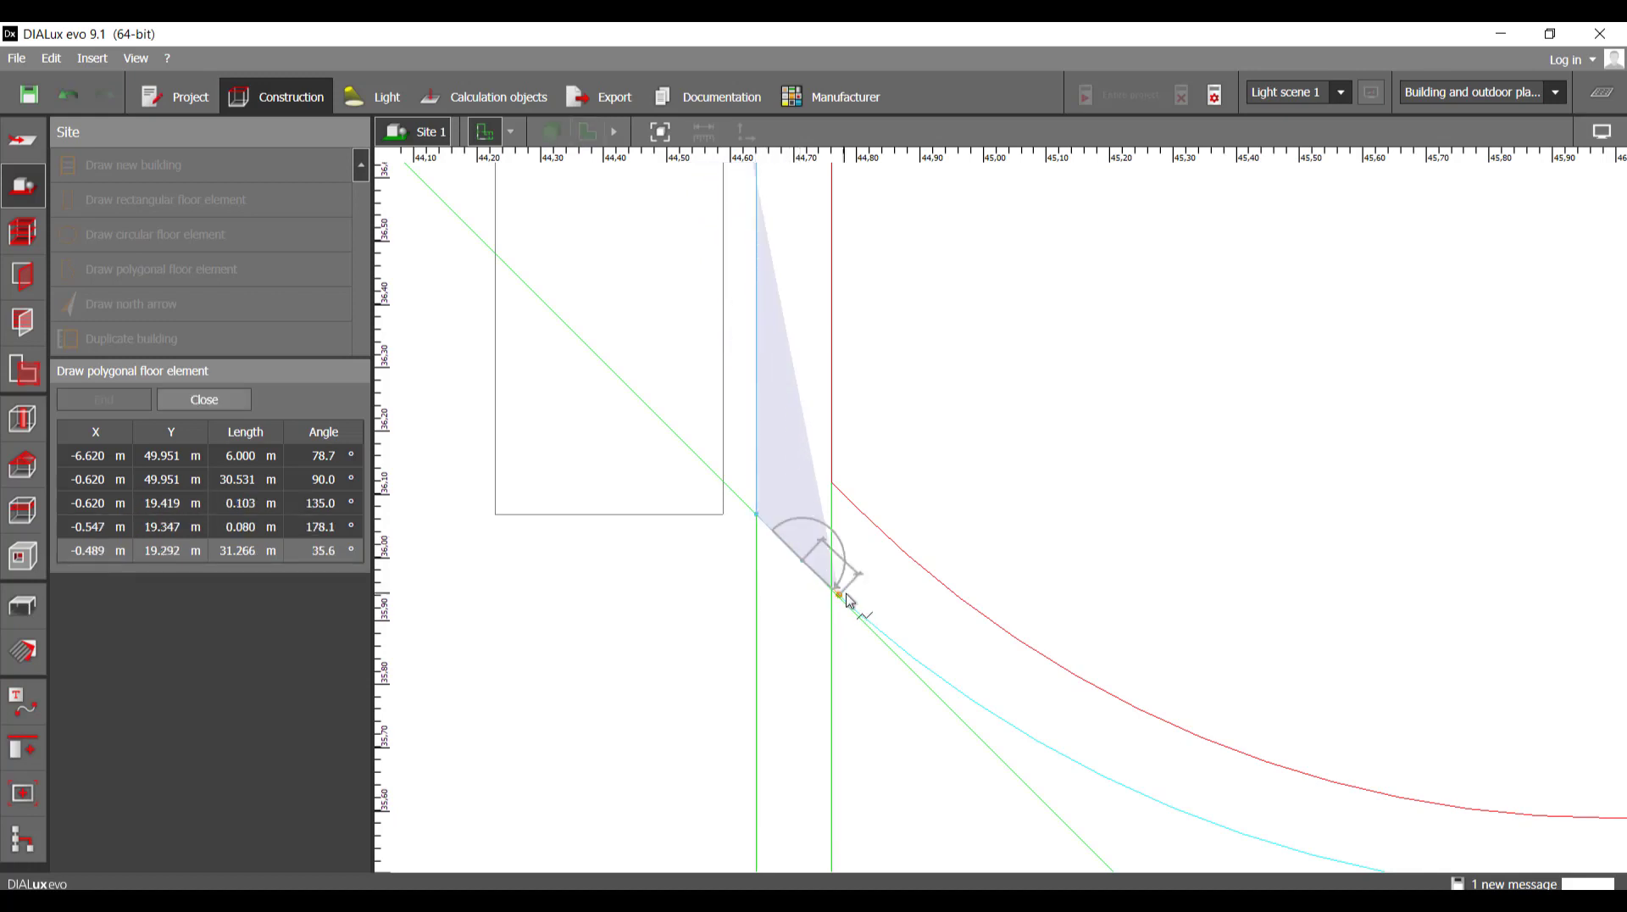
pyautogui.click(844, 599)
pyautogui.click(893, 640)
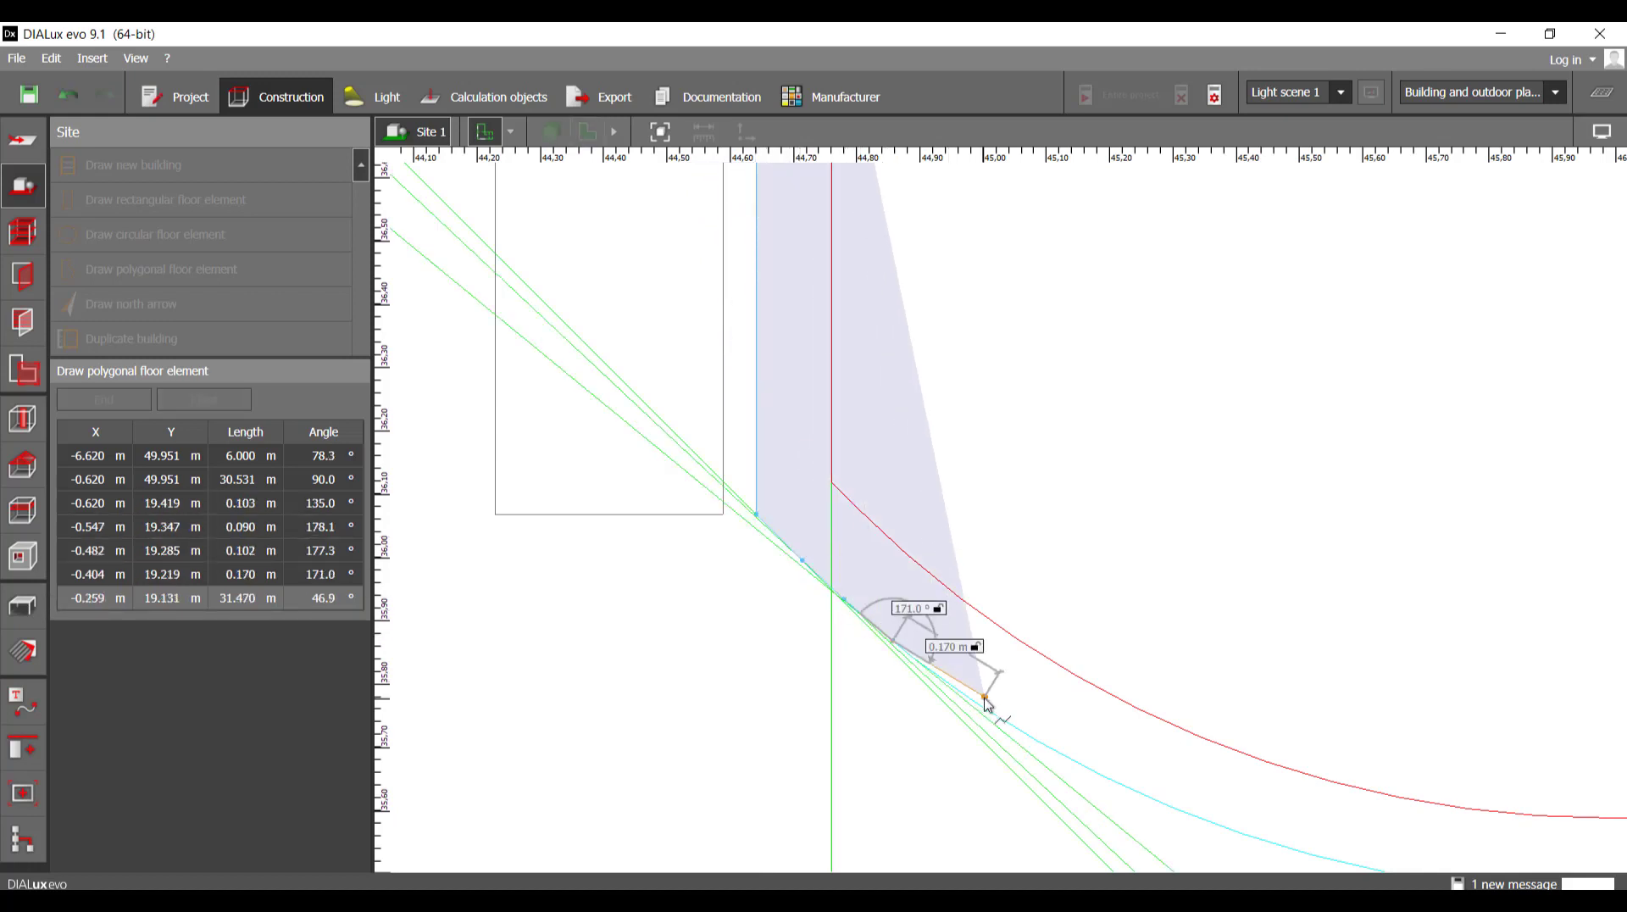
pyautogui.click(973, 701)
pyautogui.click(1051, 746)
pyautogui.click(1113, 777)
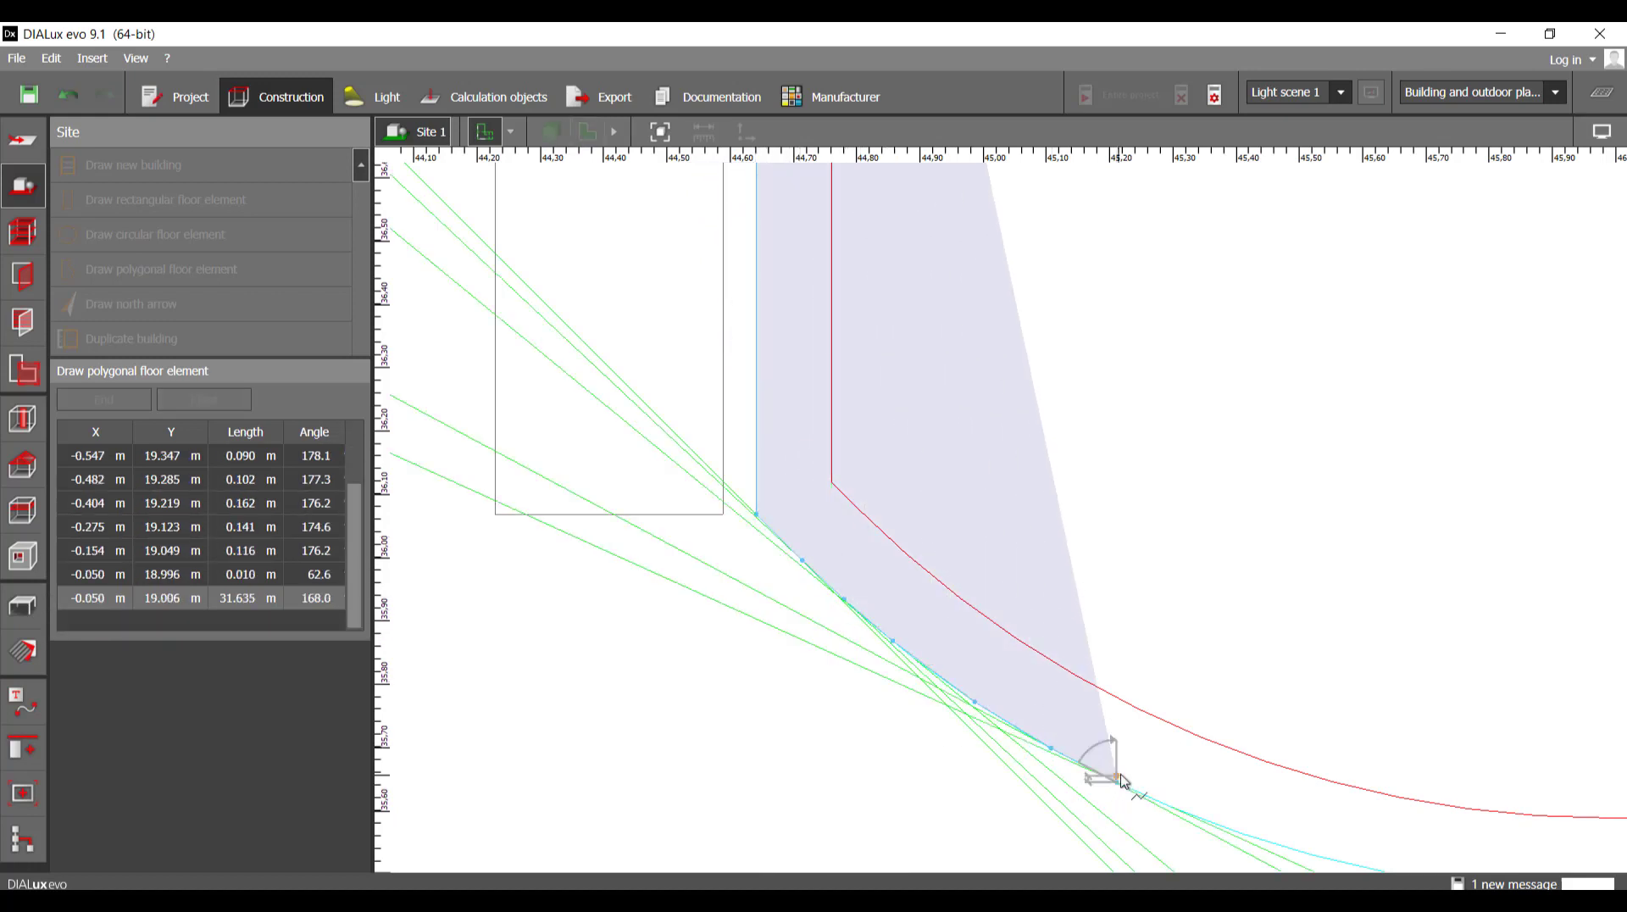
pyautogui.moveTo(1062, 633); pyautogui.dragTo(662, 359, button='middle')
pyautogui.scroll(1, 669, 373)
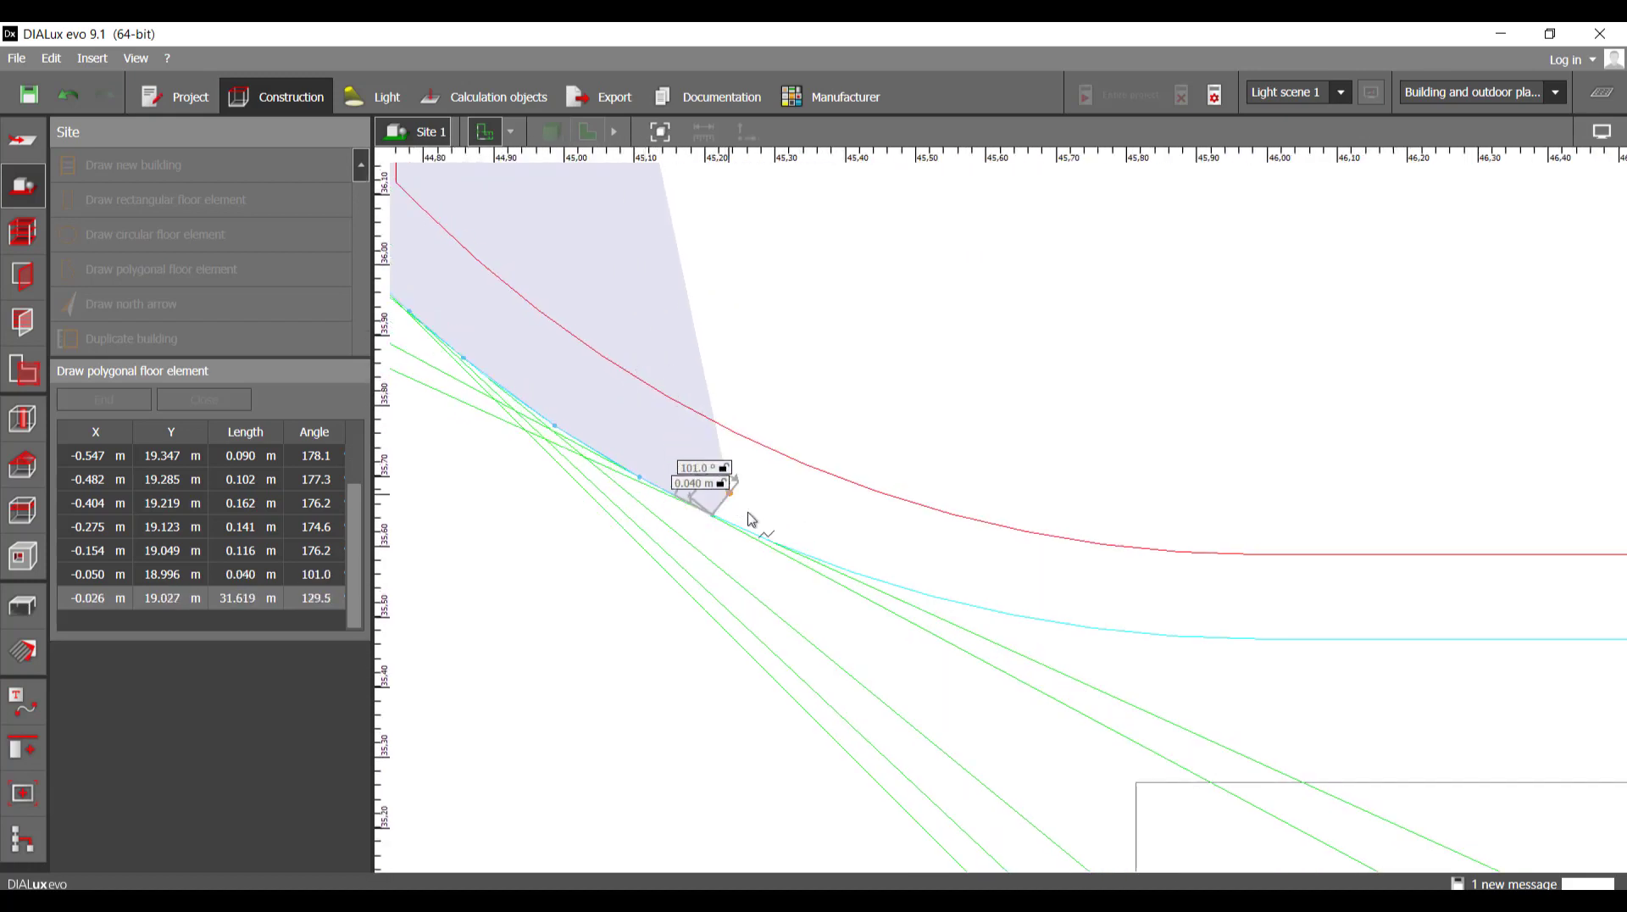
pyautogui.click(782, 545)
pyautogui.click(804, 552)
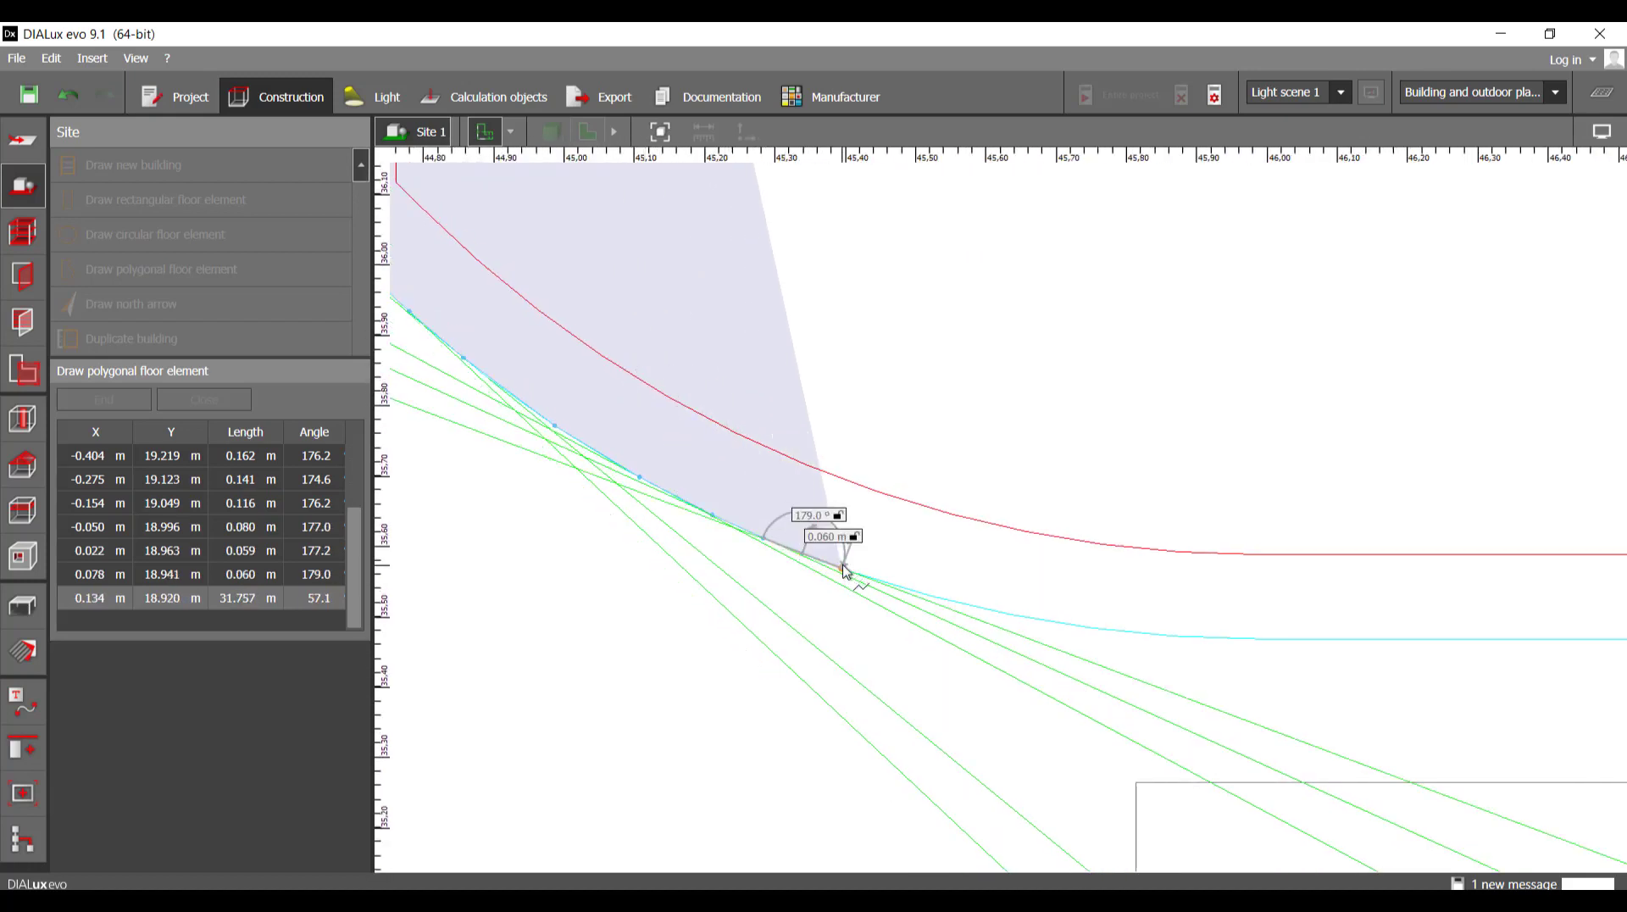
pyautogui.click(844, 568)
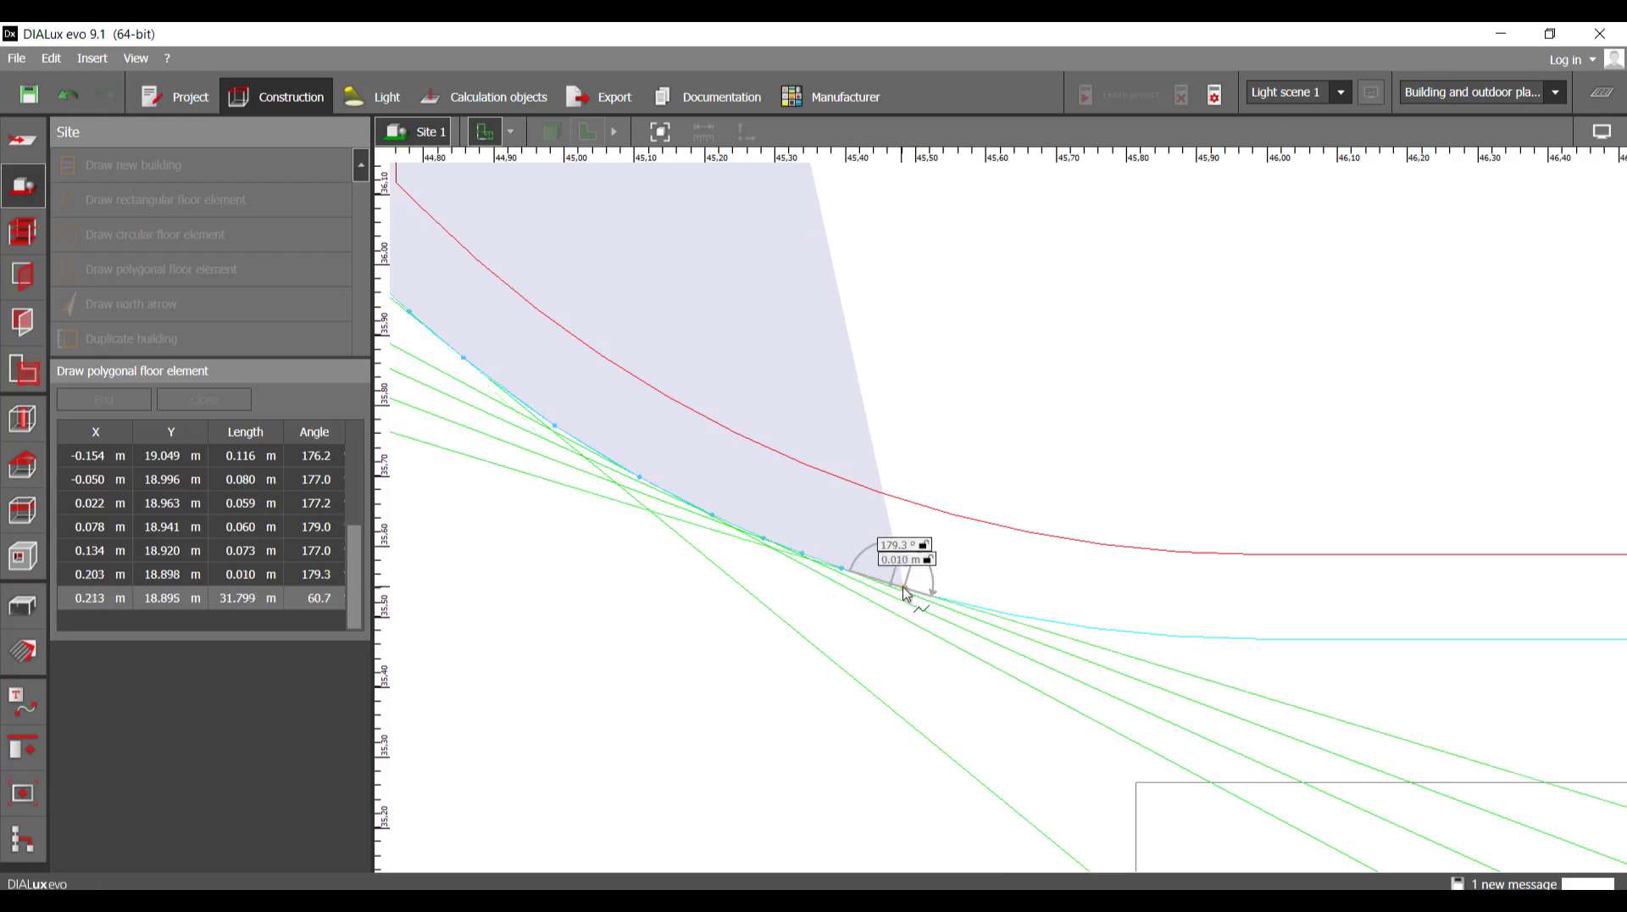
pyautogui.click(892, 587)
# - Continue the polygon around the flatter end of the upper kerb curve with finer segments of about 0.02 to 0.09 m
pyautogui.scroll(6, 898, 592)
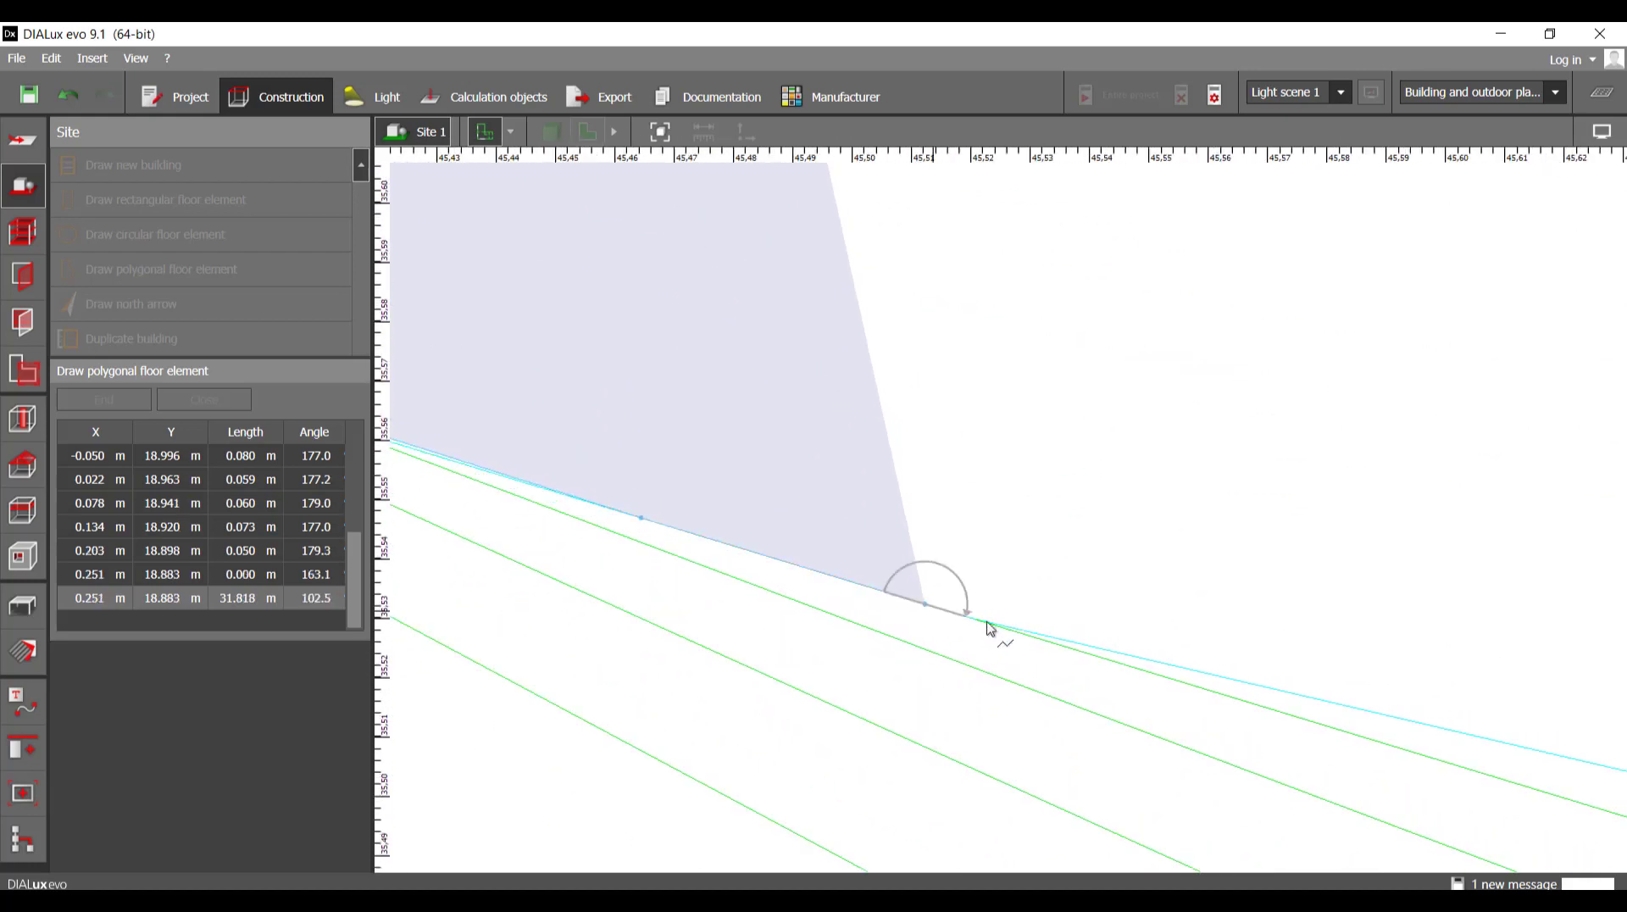
pyautogui.click(1098, 647)
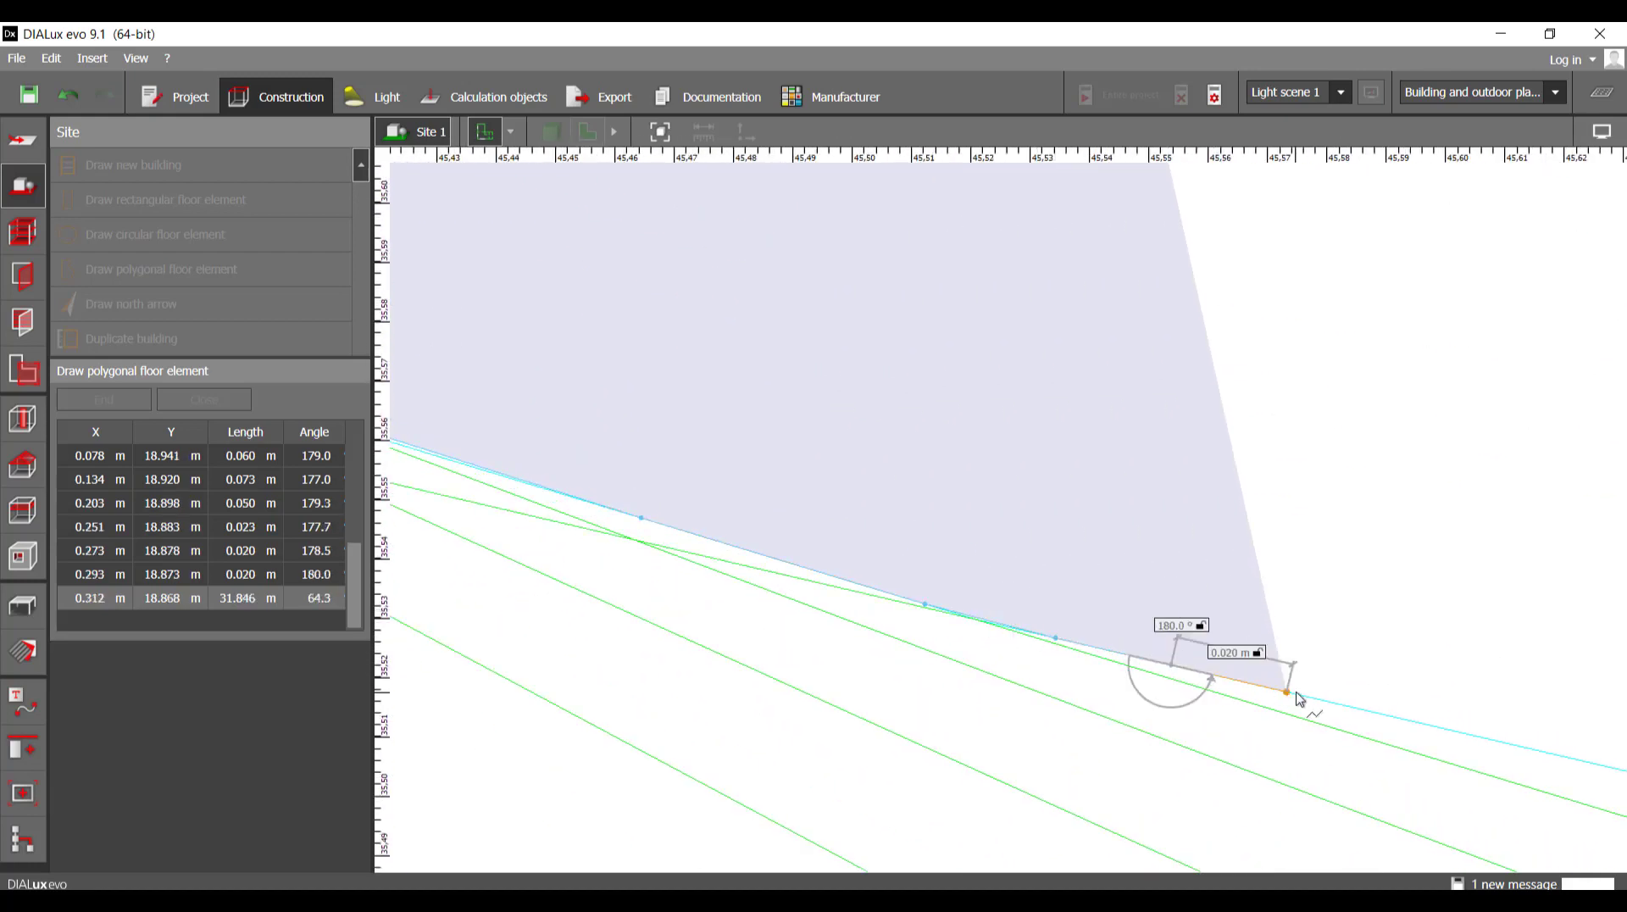
pyautogui.click(1398, 700)
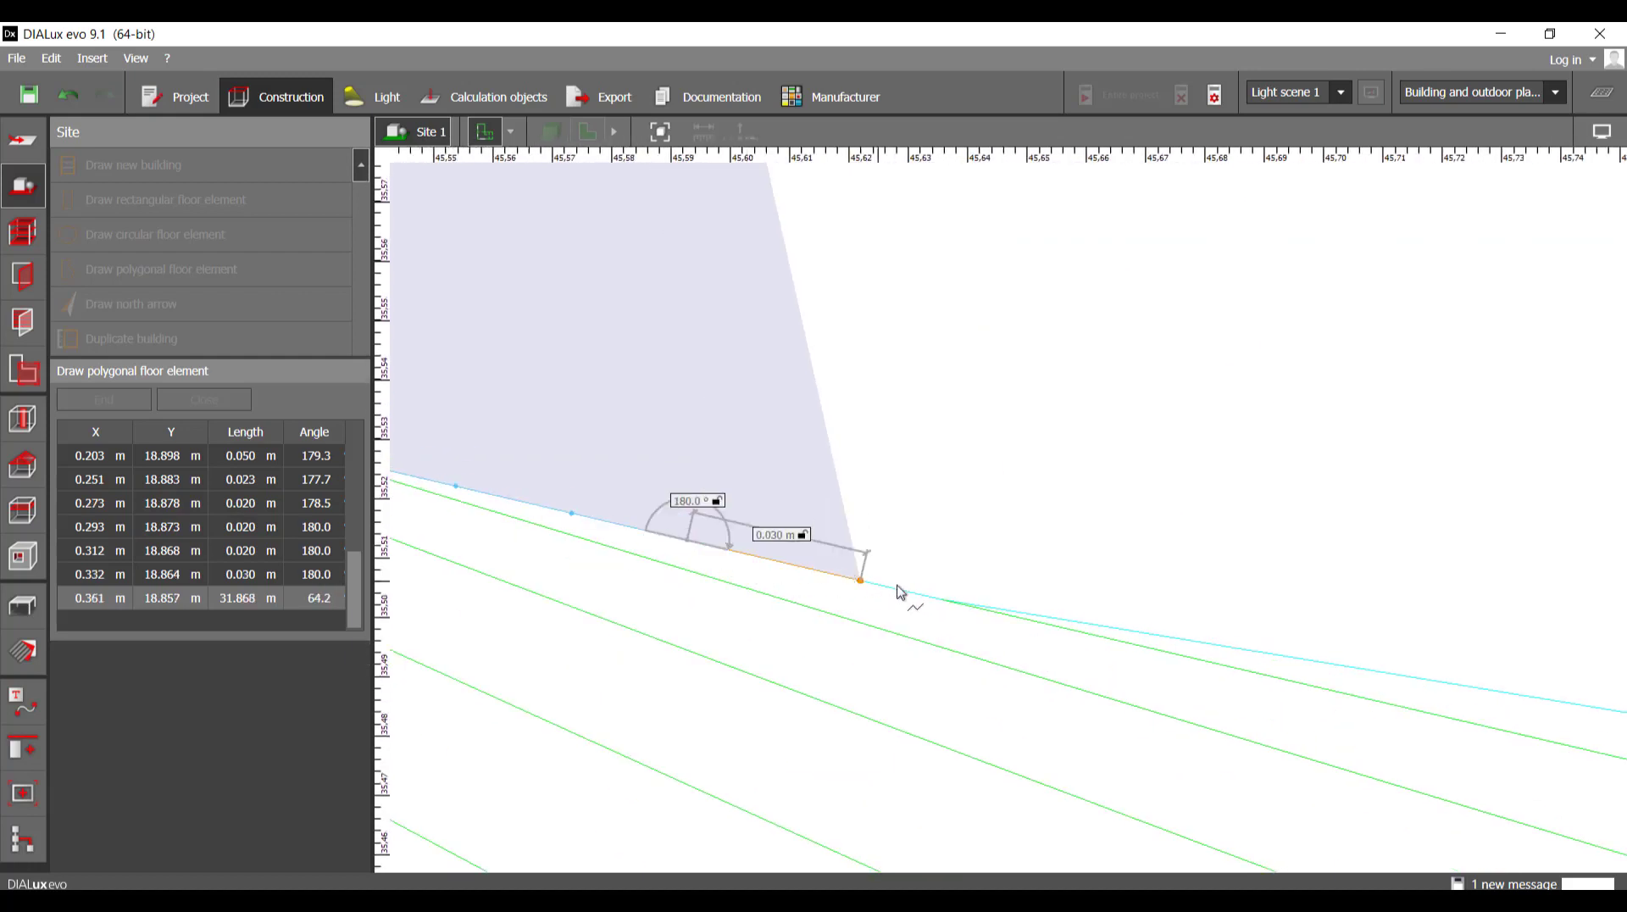
pyautogui.click(908, 593)
pyautogui.click(1048, 616)
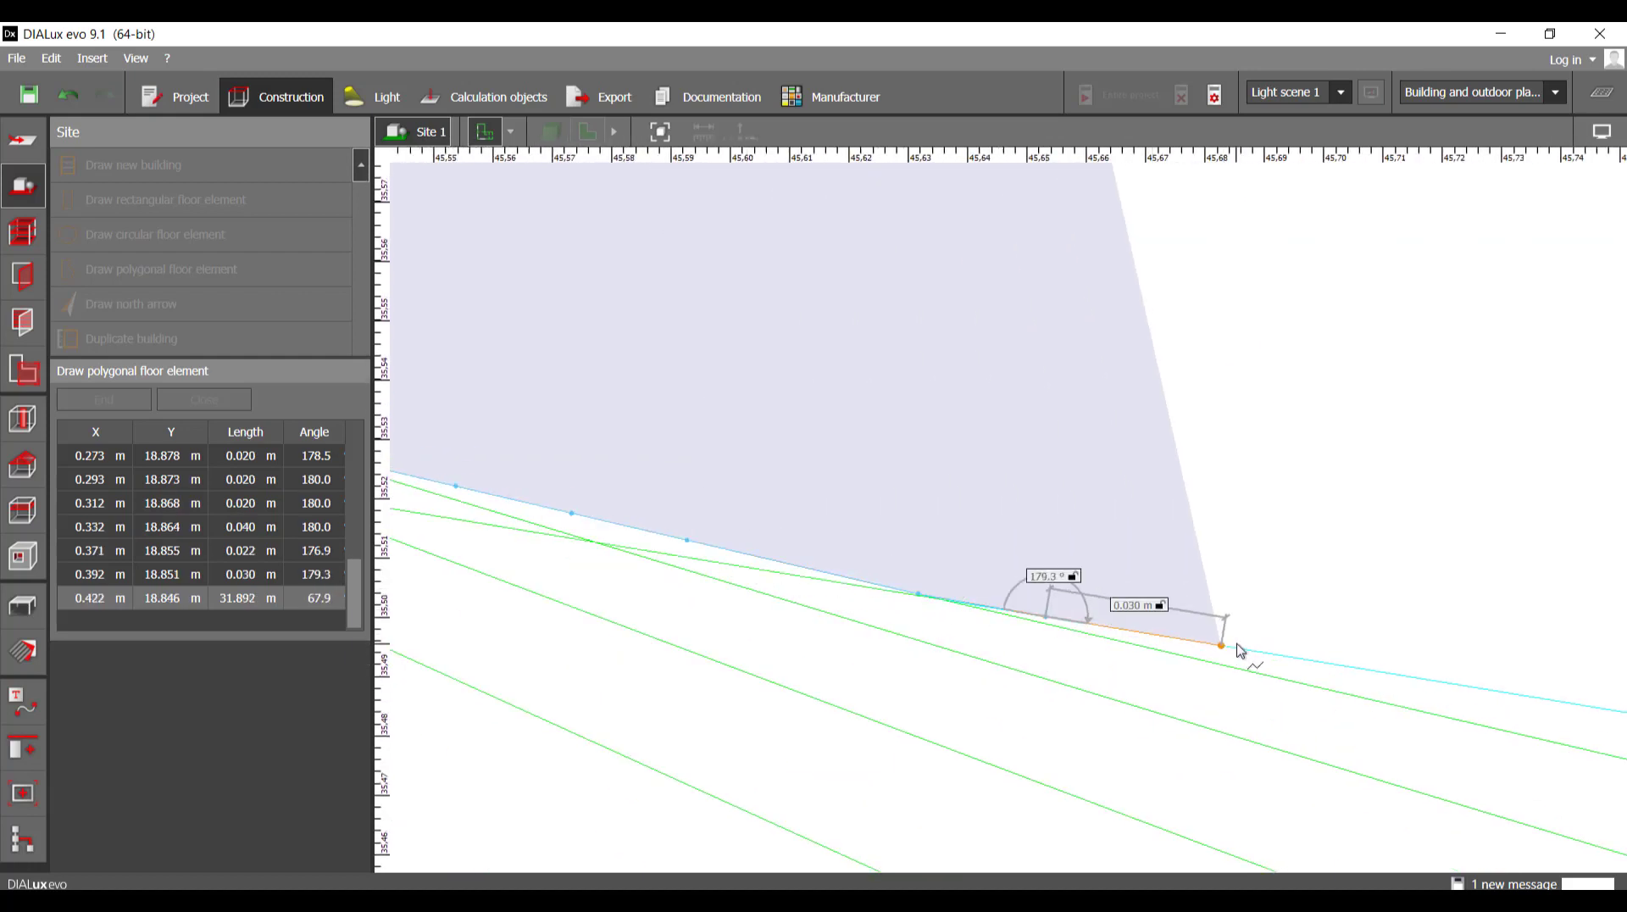
pyautogui.click(1224, 646)
pyautogui.click(1334, 670)
pyautogui.moveTo(1478, 708); pyautogui.dragTo(746, 551, button='middle')
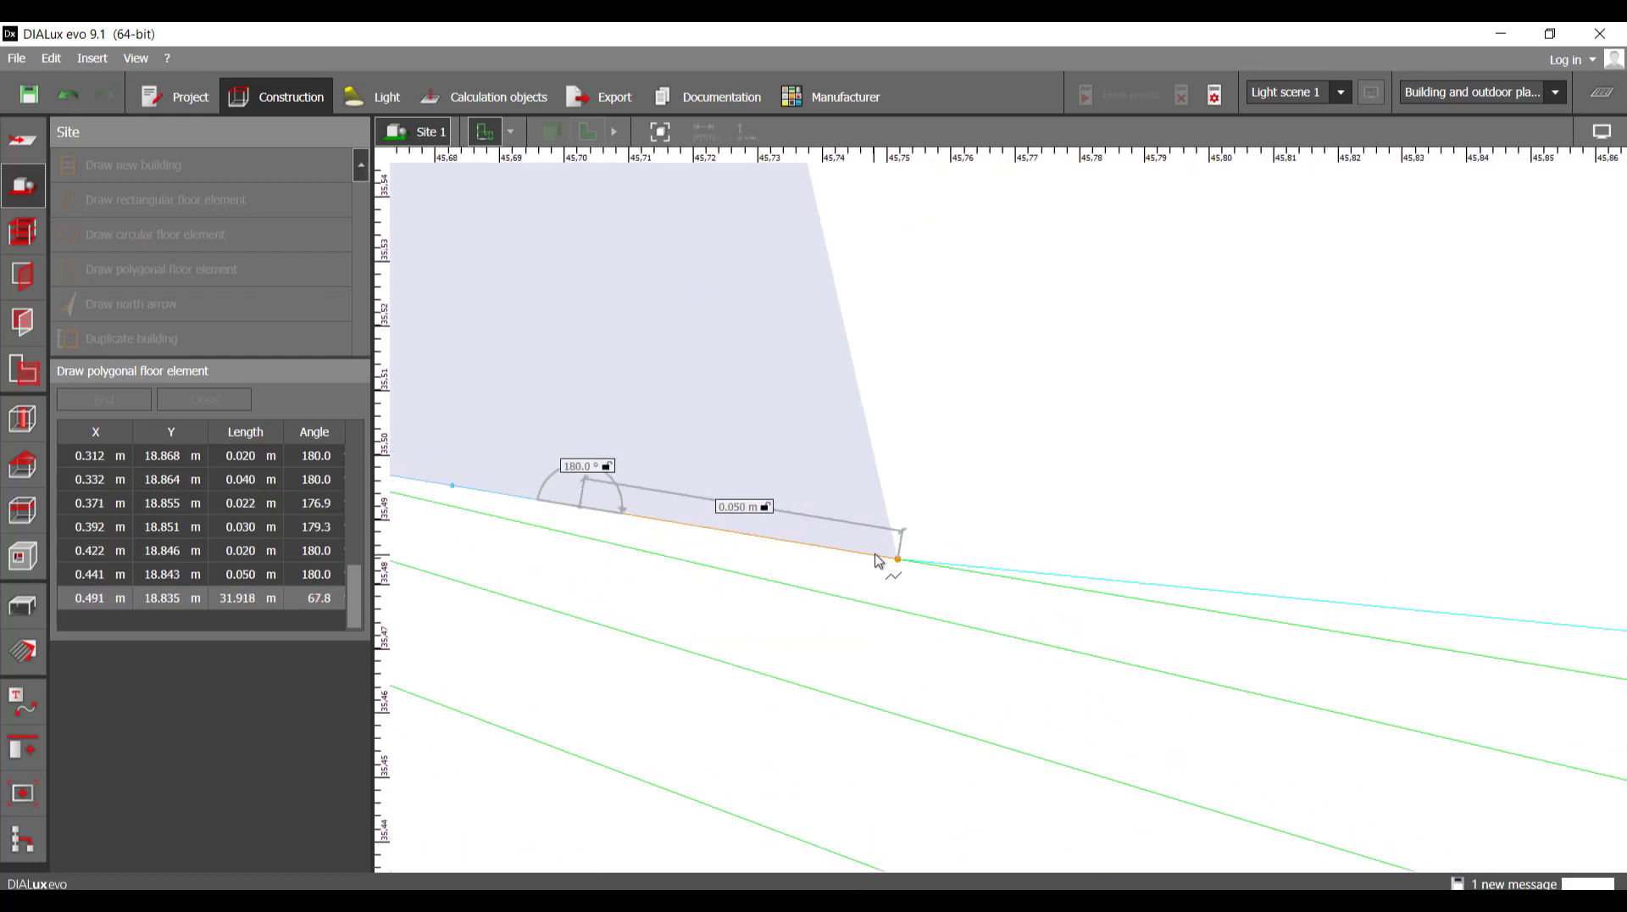
pyautogui.click(1048, 572)
pyautogui.moveTo(1297, 600); pyautogui.dragTo(628, 558, button='middle')
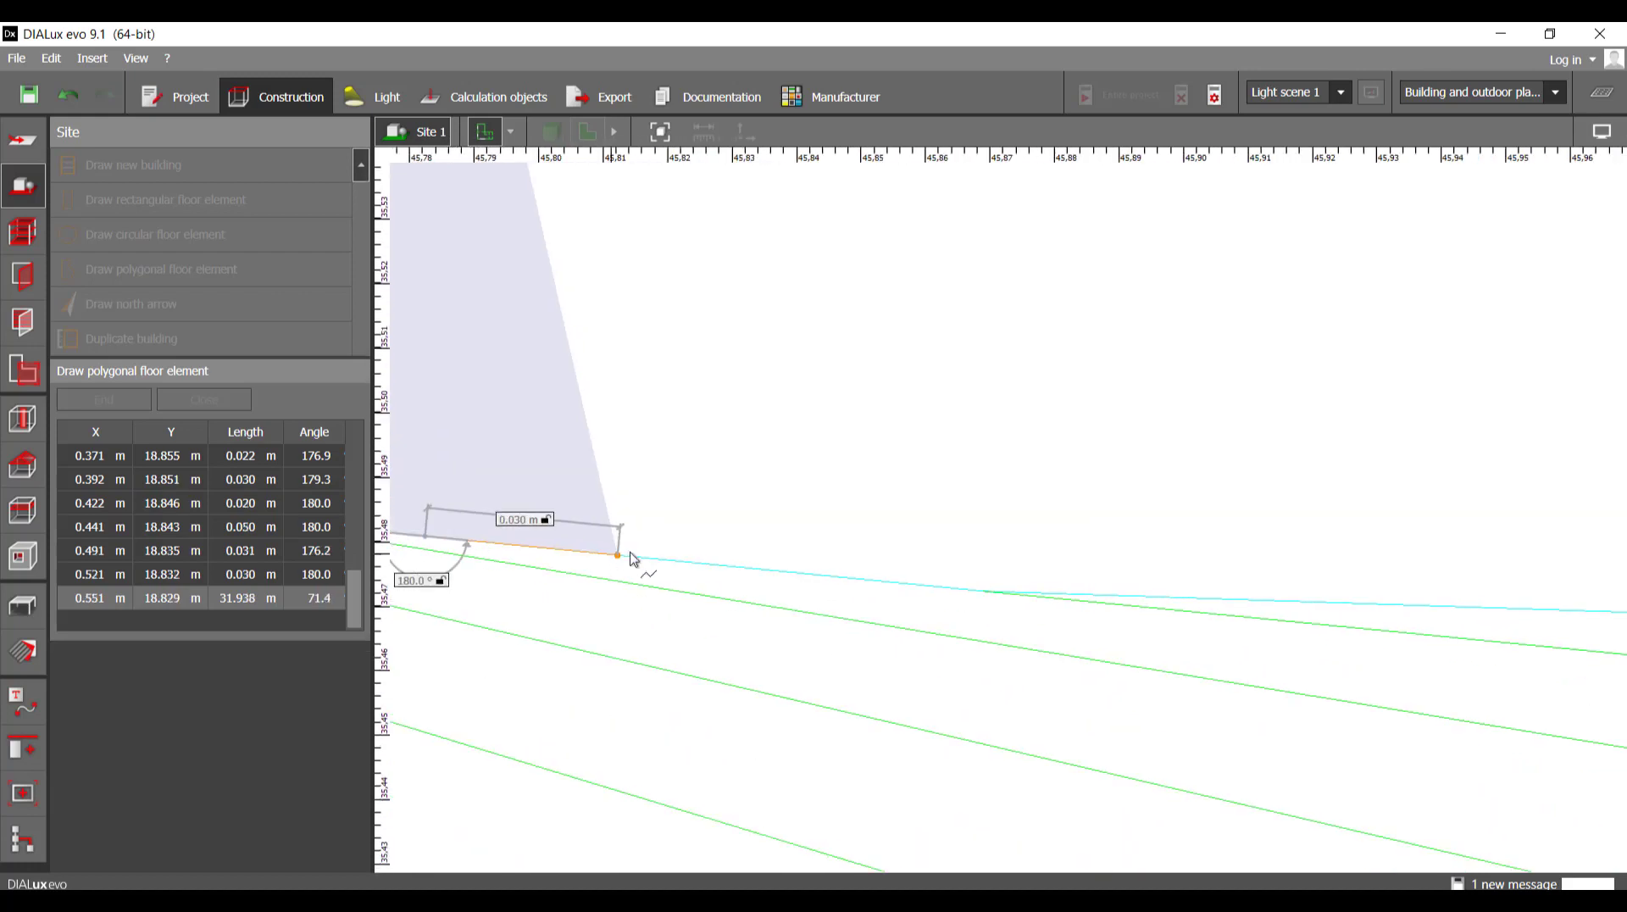
pyautogui.click(974, 585)
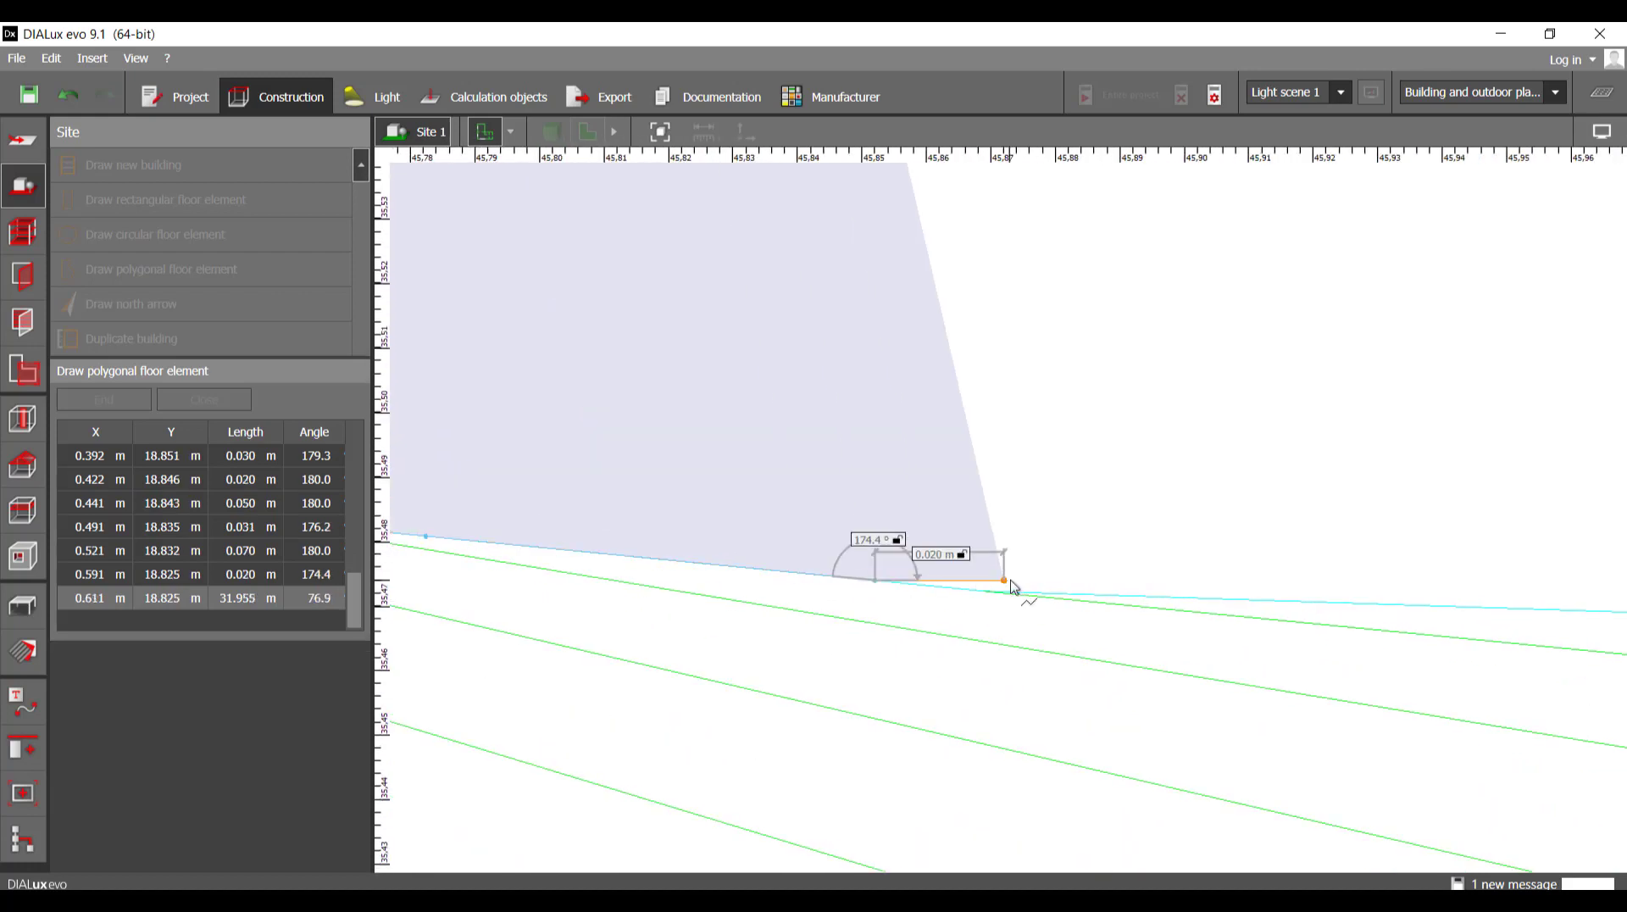
pyautogui.click(1036, 598)
pyautogui.click(1270, 603)
pyautogui.scroll(-5, 1102, 603)
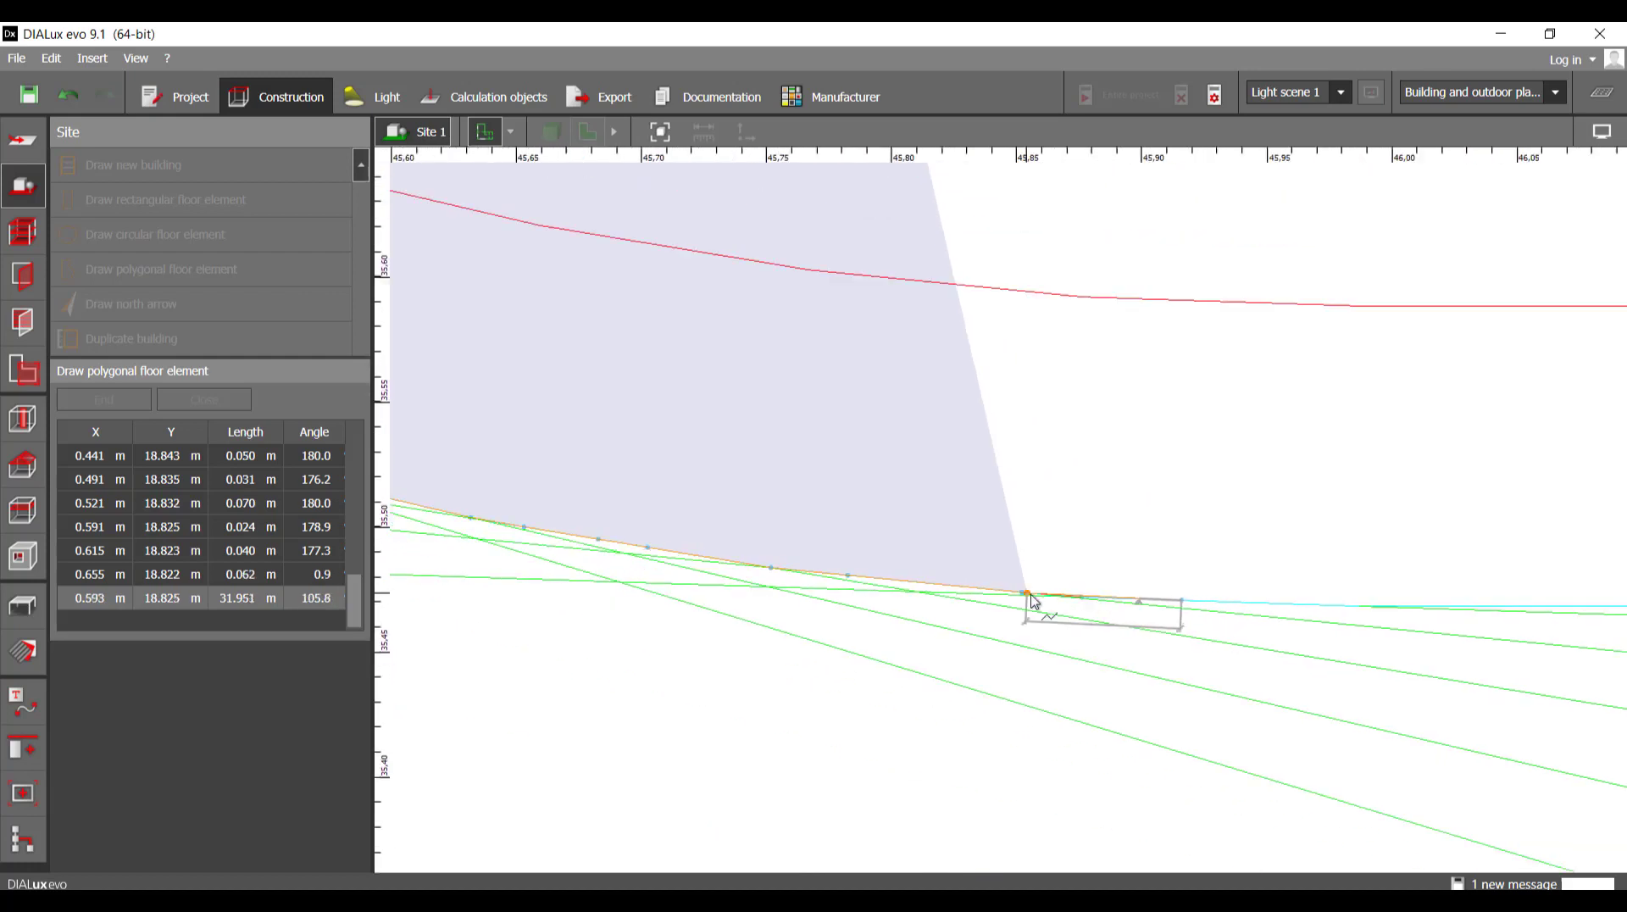
pyautogui.scroll(1, 1222, 602)
pyautogui.click(1223, 601)
pyautogui.click(1384, 602)
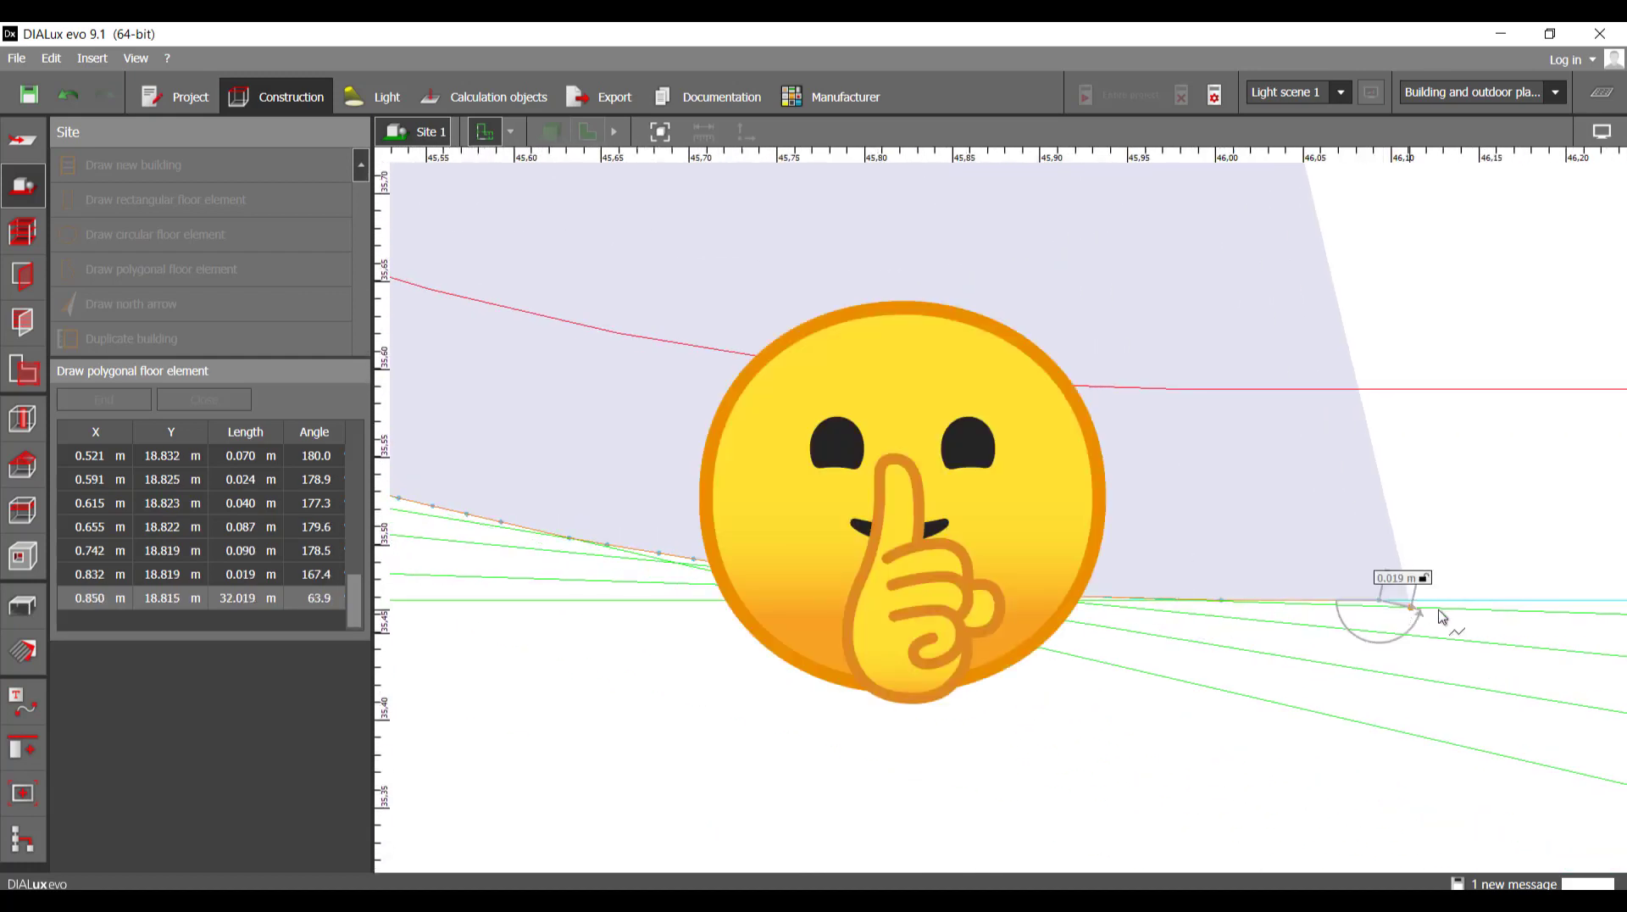
# - Extend the polygon along the side road's upper kerb with straight segments of 0.34 m and 29.453 m to the site boundary
pyautogui.moveTo(1439, 610); pyautogui.dragTo(747, 602, button='middle')
pyautogui.scroll(-3, 747, 603)
pyautogui.click(1028, 596)
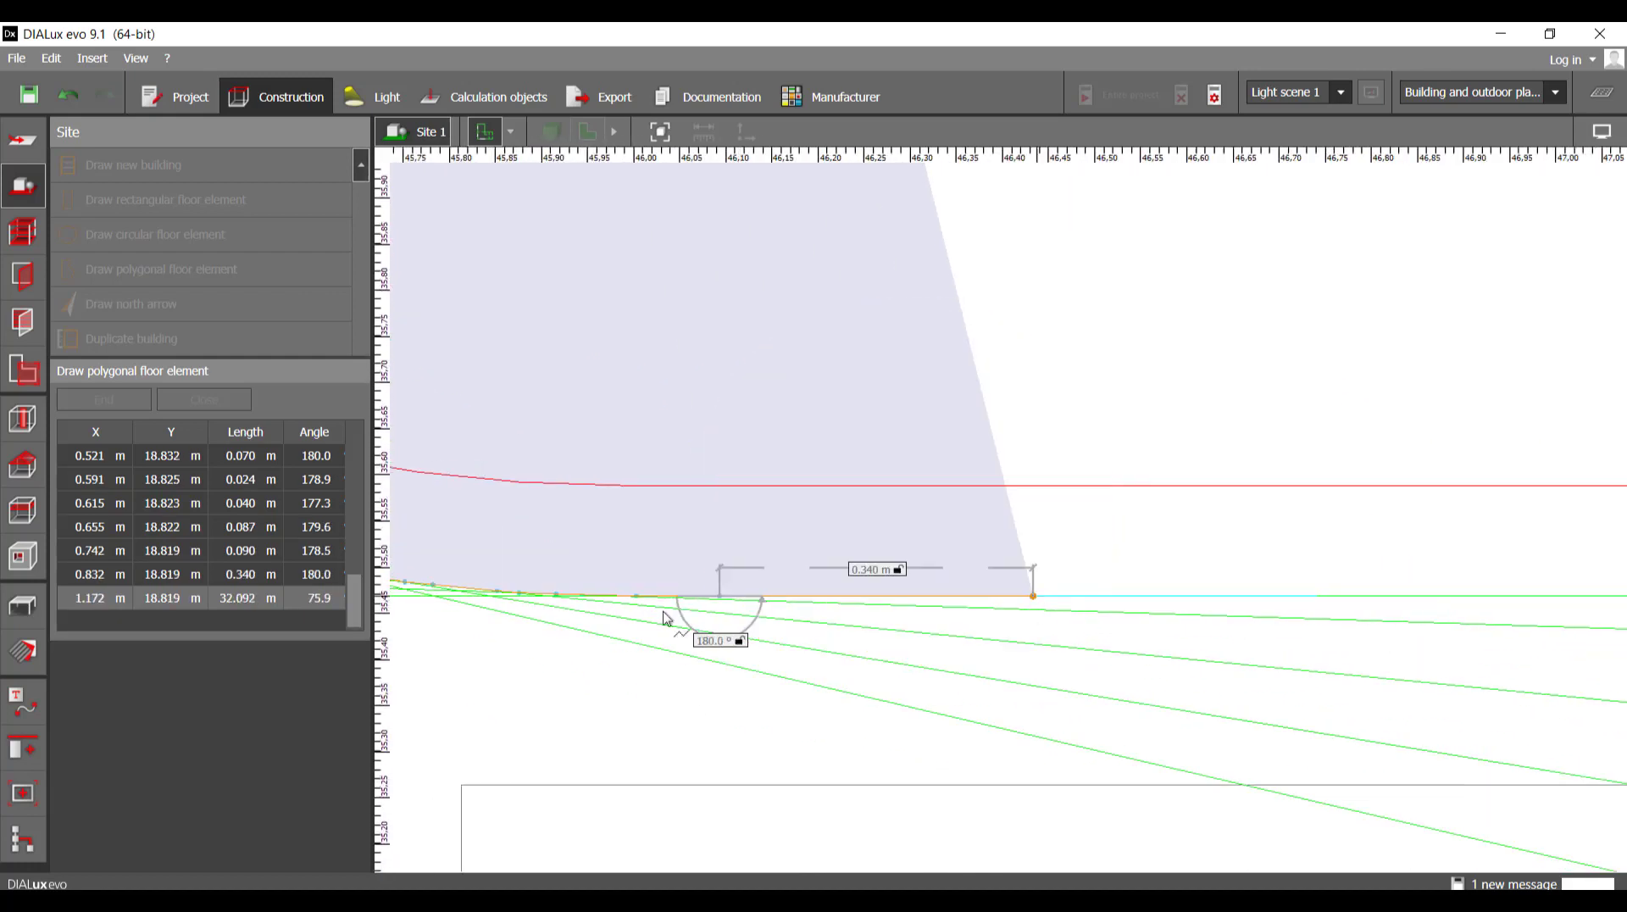
pyautogui.scroll(-5, 1028, 596)
pyautogui.scroll(6, 1210, 593)
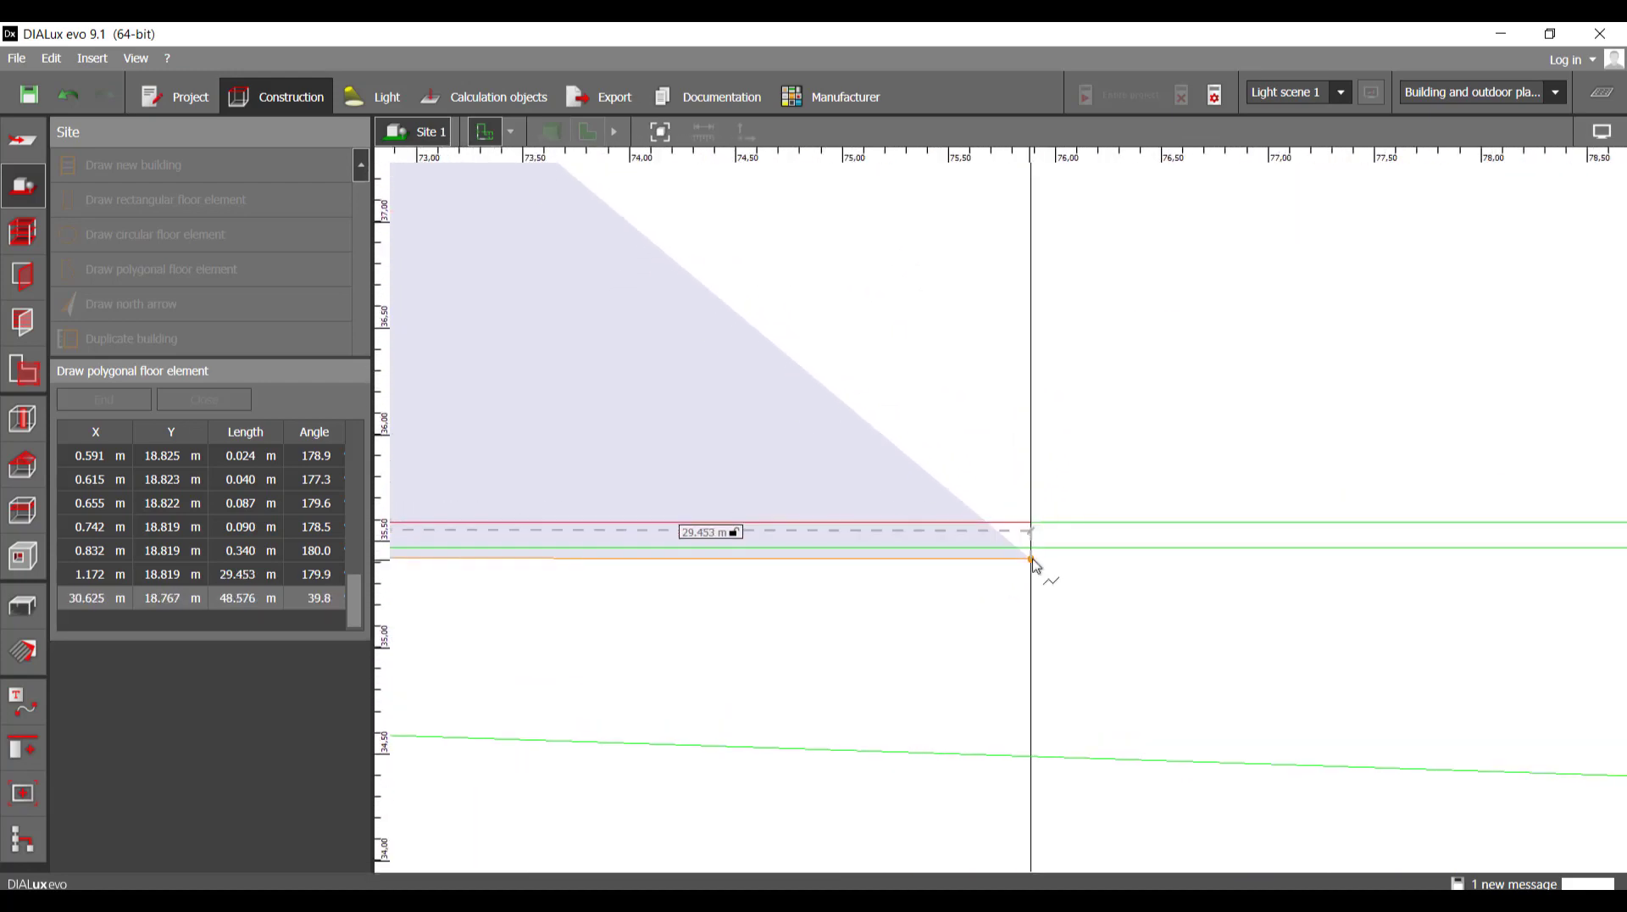
pyautogui.click(1031, 548)
# - Draw a 3.001 m edge across the side road's end and a 29.958 m edge back along its lower kerb to the rounded corner
pyautogui.scroll(3, 1237, 551)
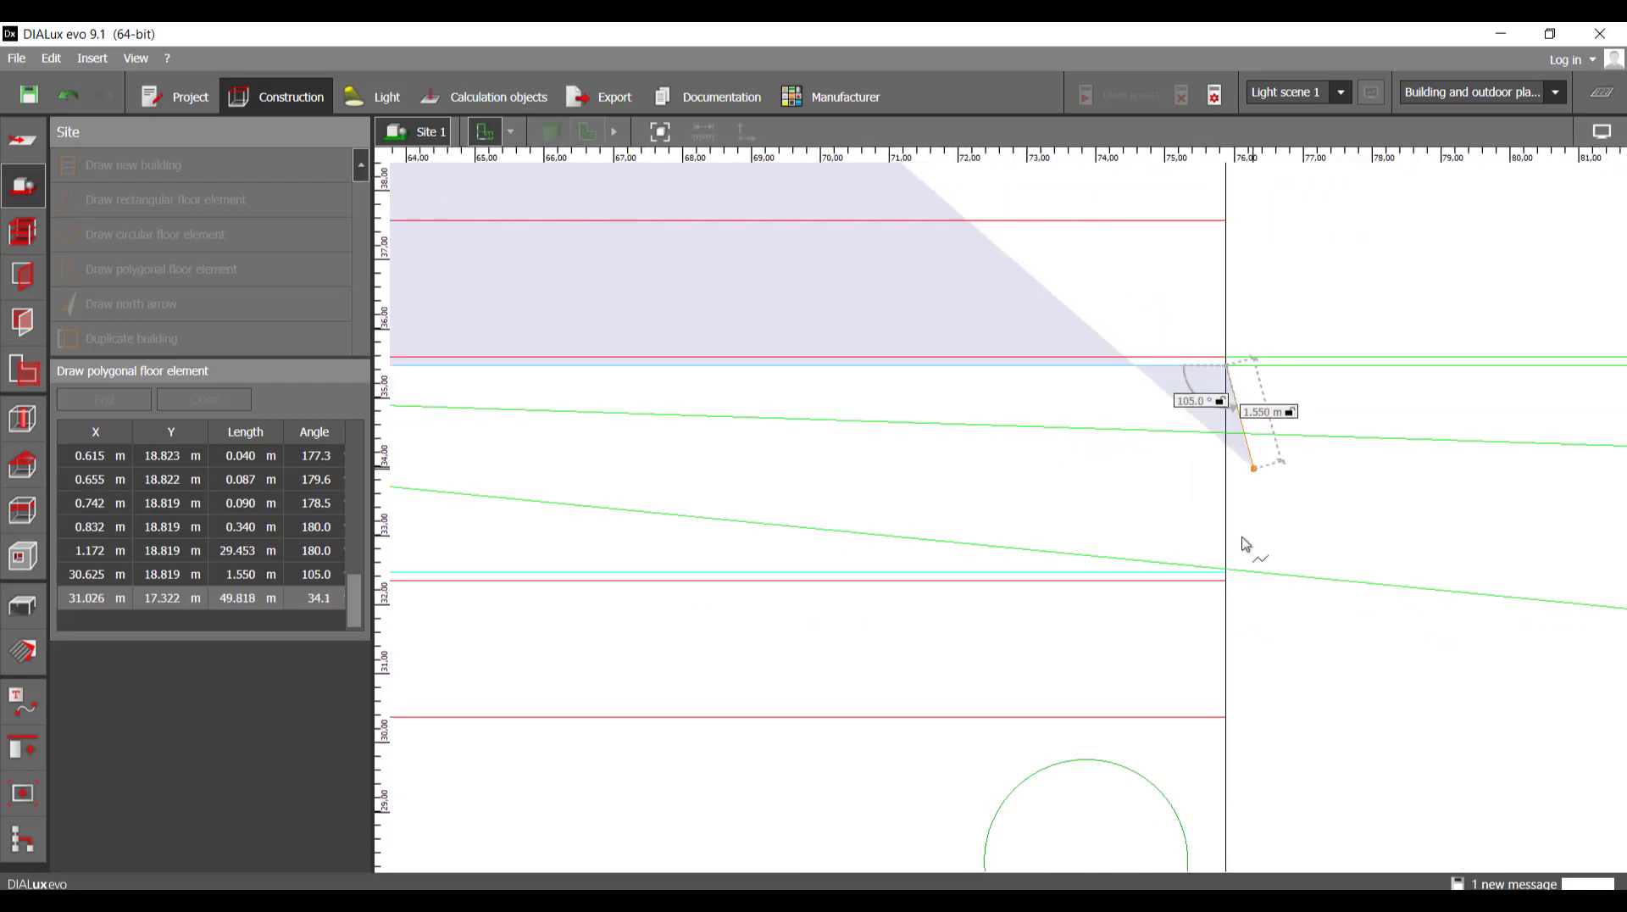
pyautogui.scroll(1, 1203, 623)
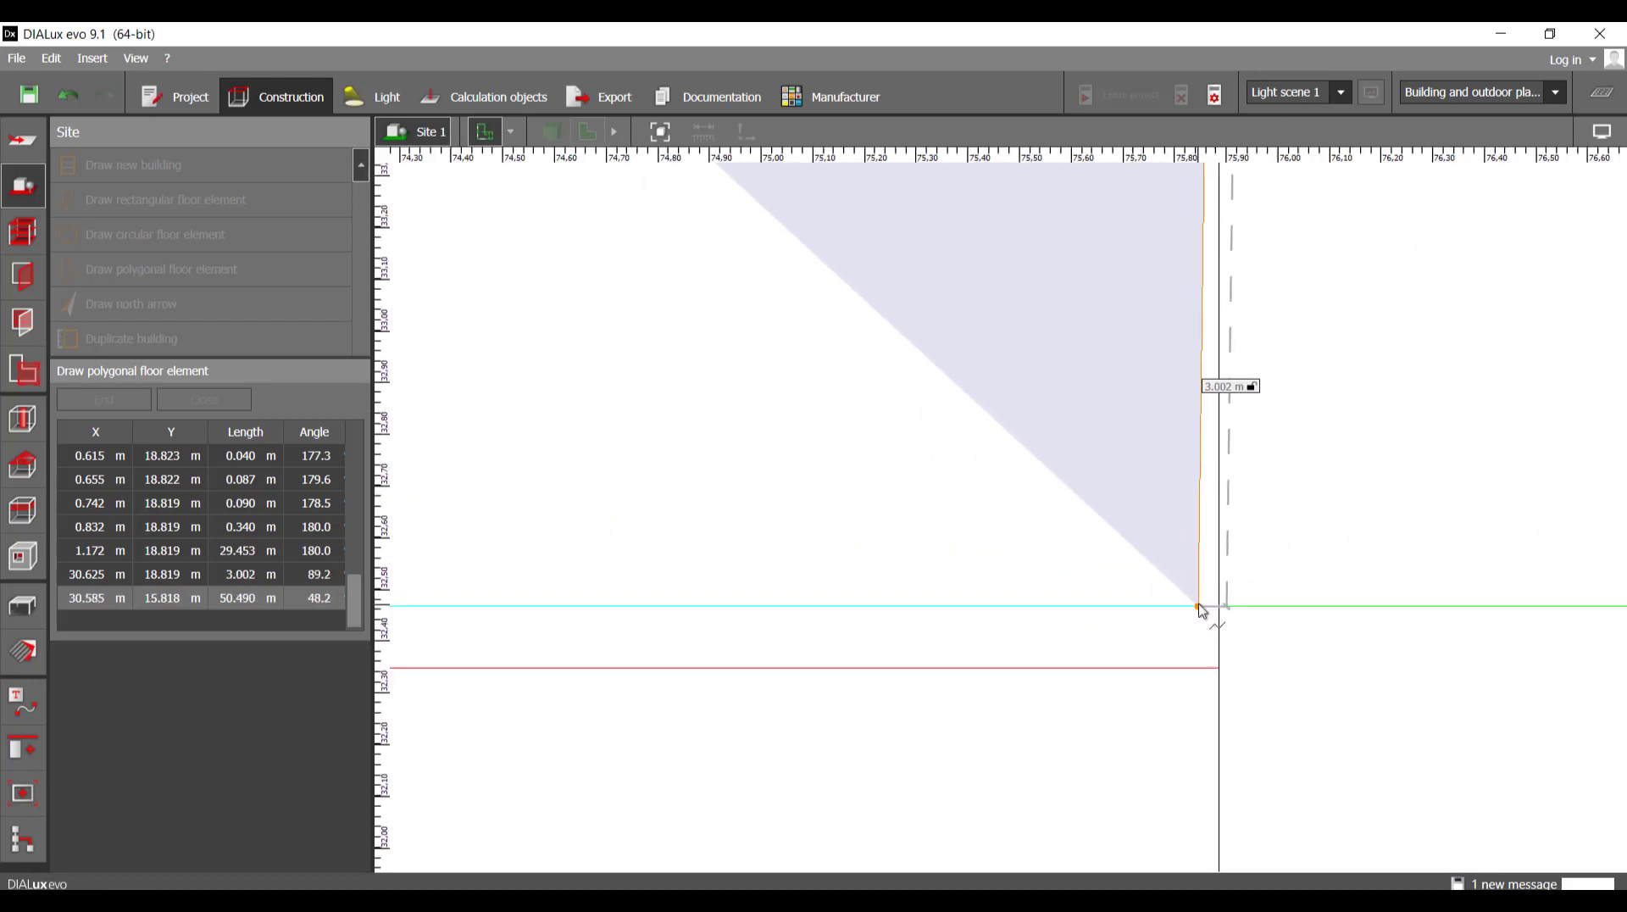
pyautogui.click(1225, 612)
pyautogui.scroll(-14, 988, 639)
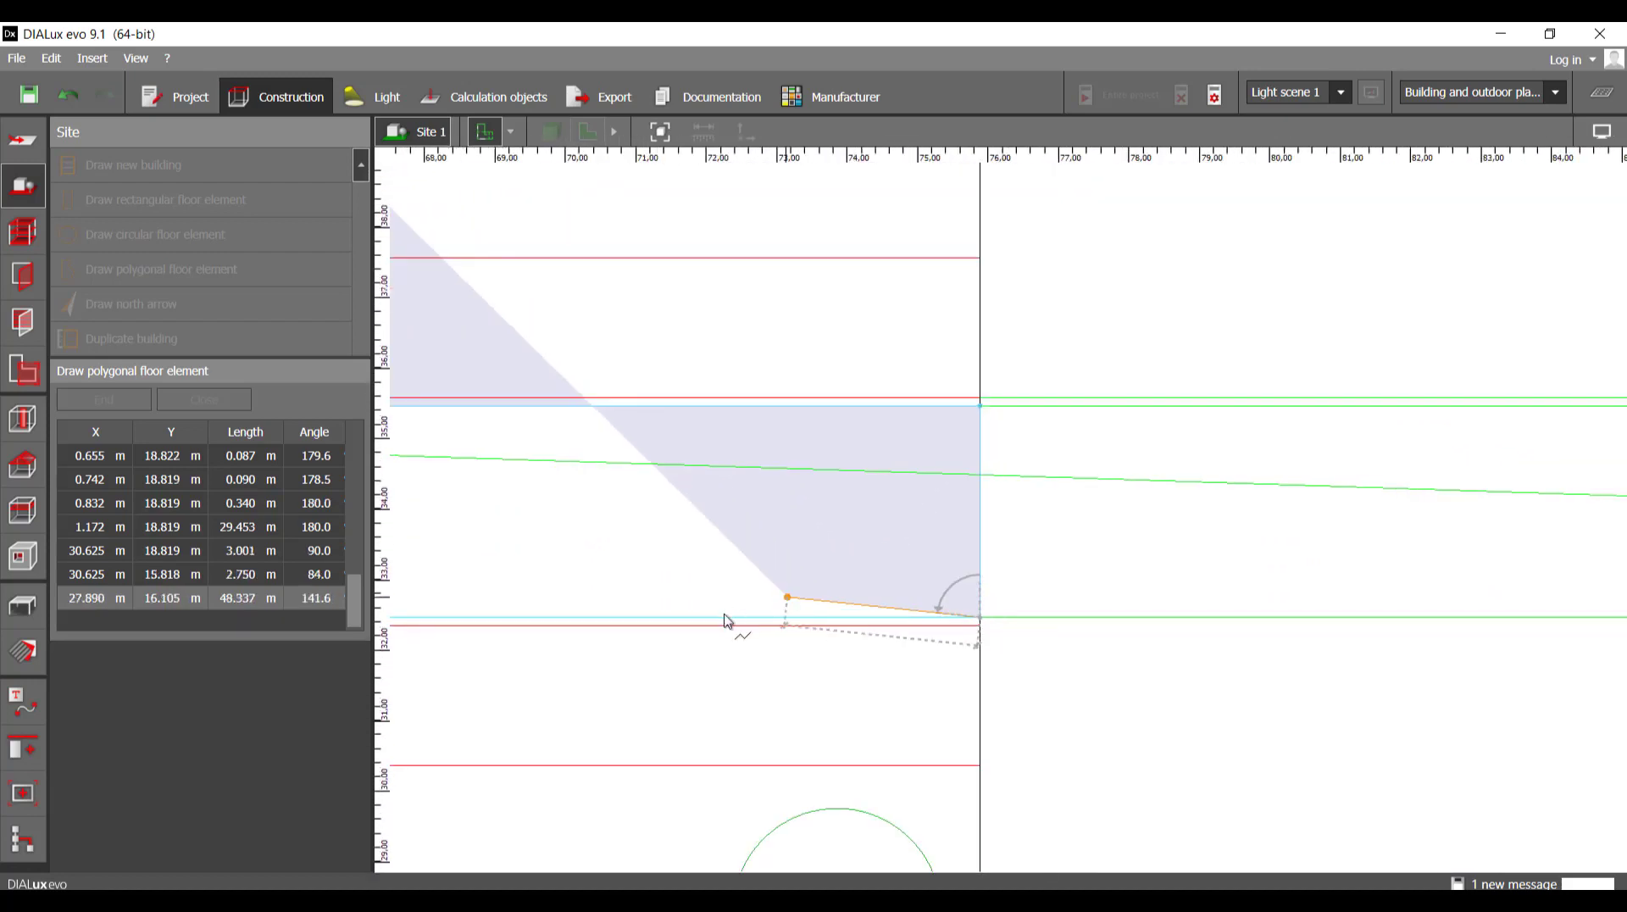
pyautogui.scroll(14, 1000, 573)
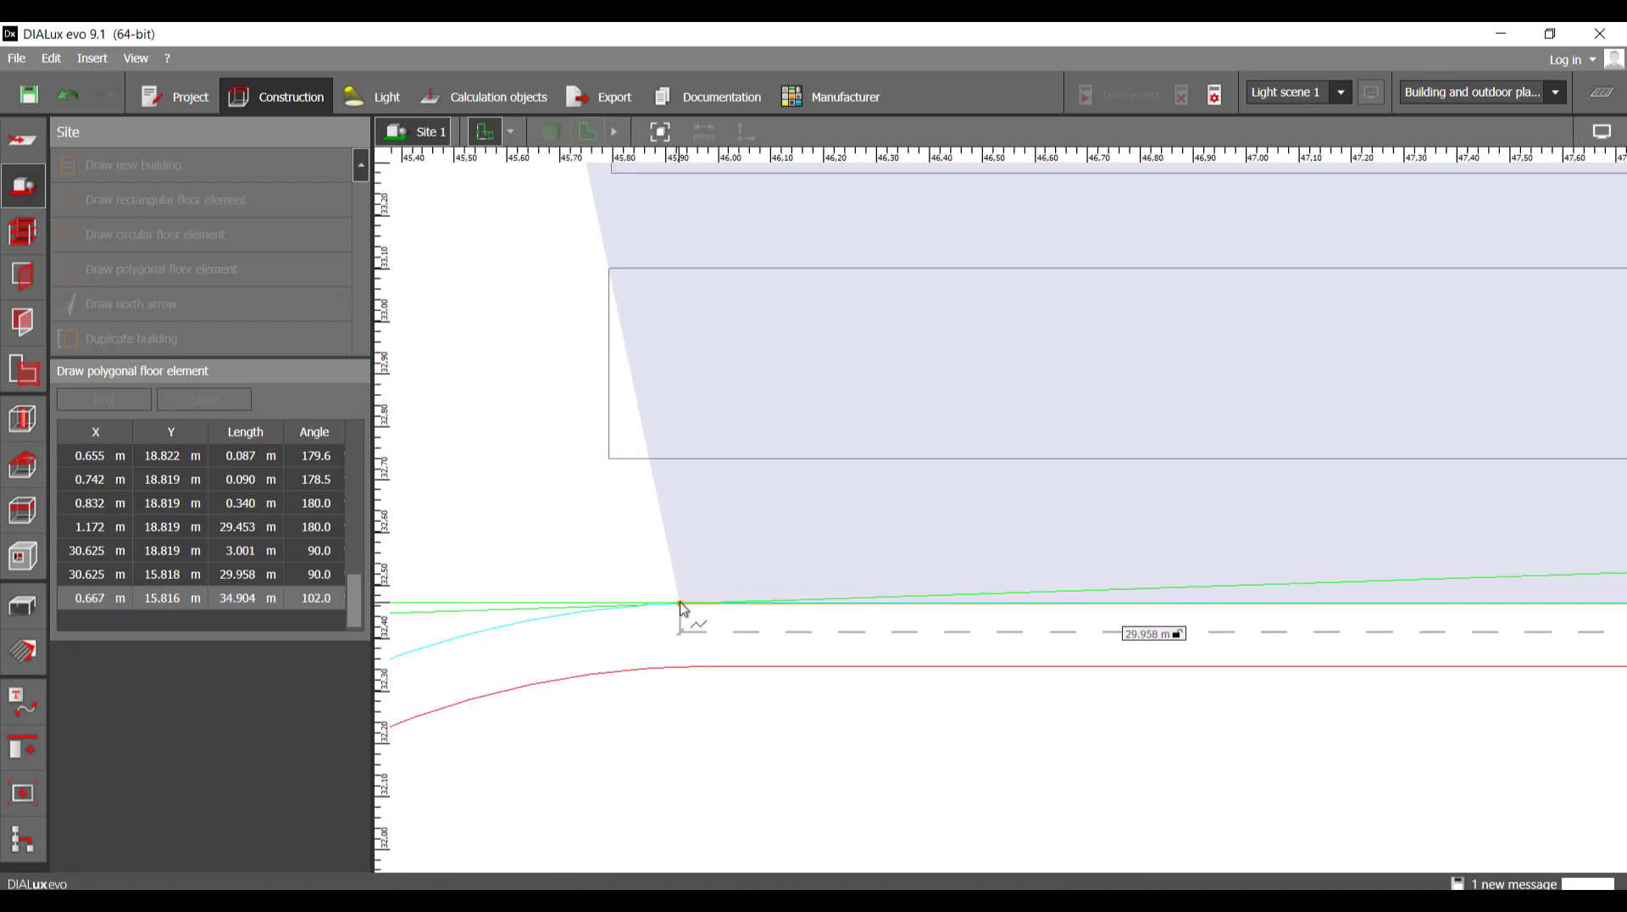
pyautogui.click(681, 604)
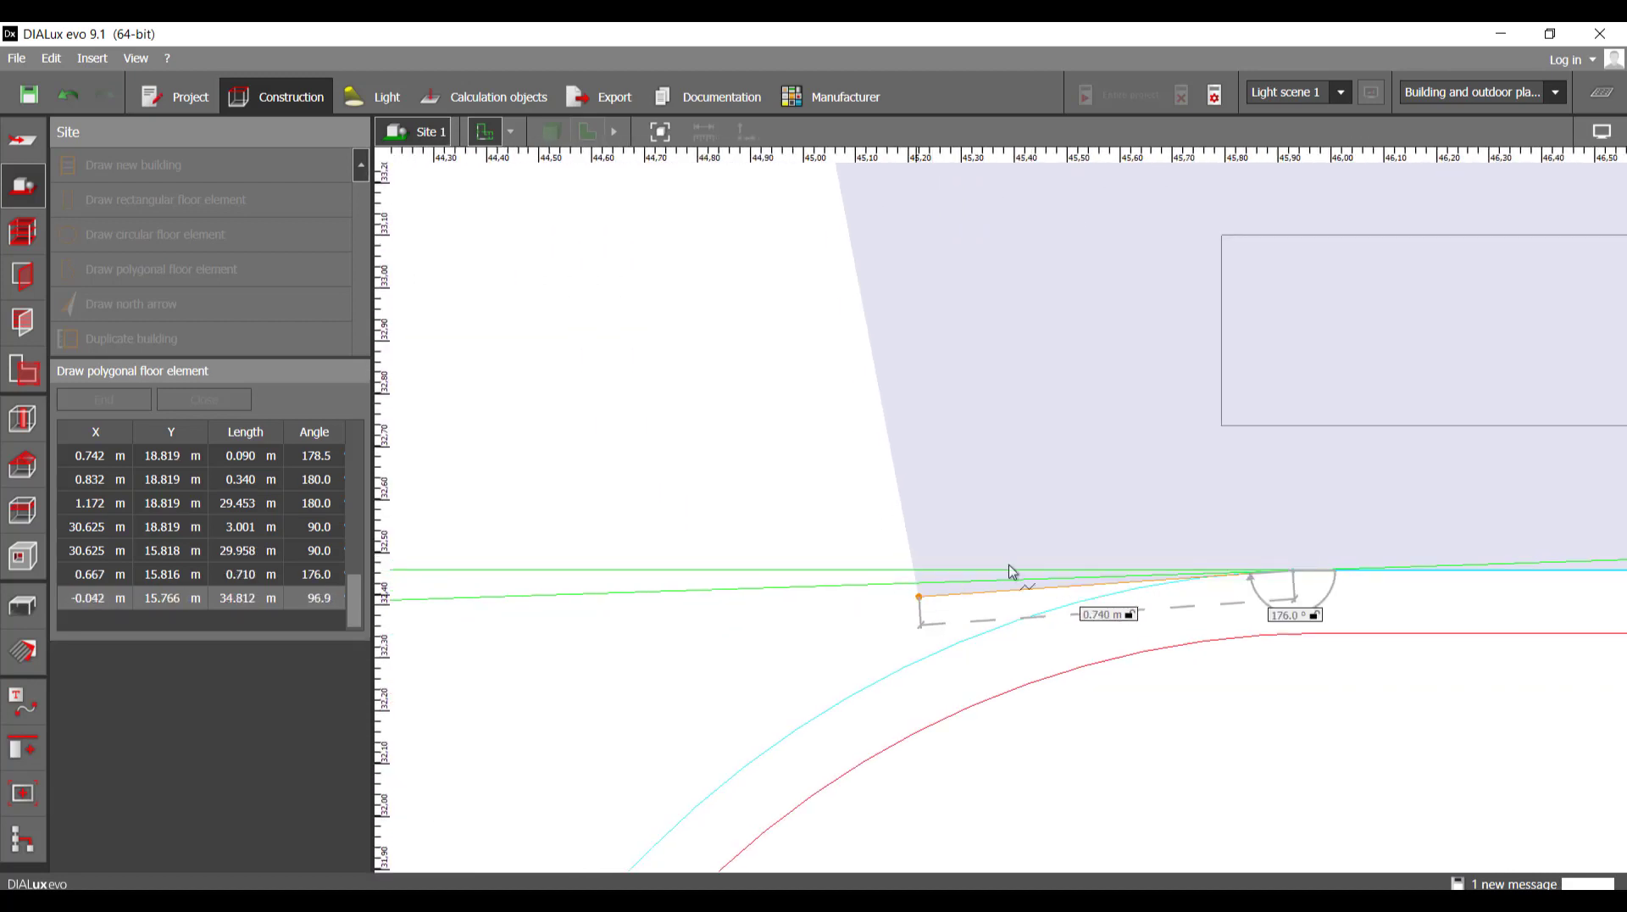
# - Trace the flatter part of the side road's lower rounded kerb corner with polygon segments of about 0.05 to 0.14 m
pyautogui.scroll(4, 1246, 576)
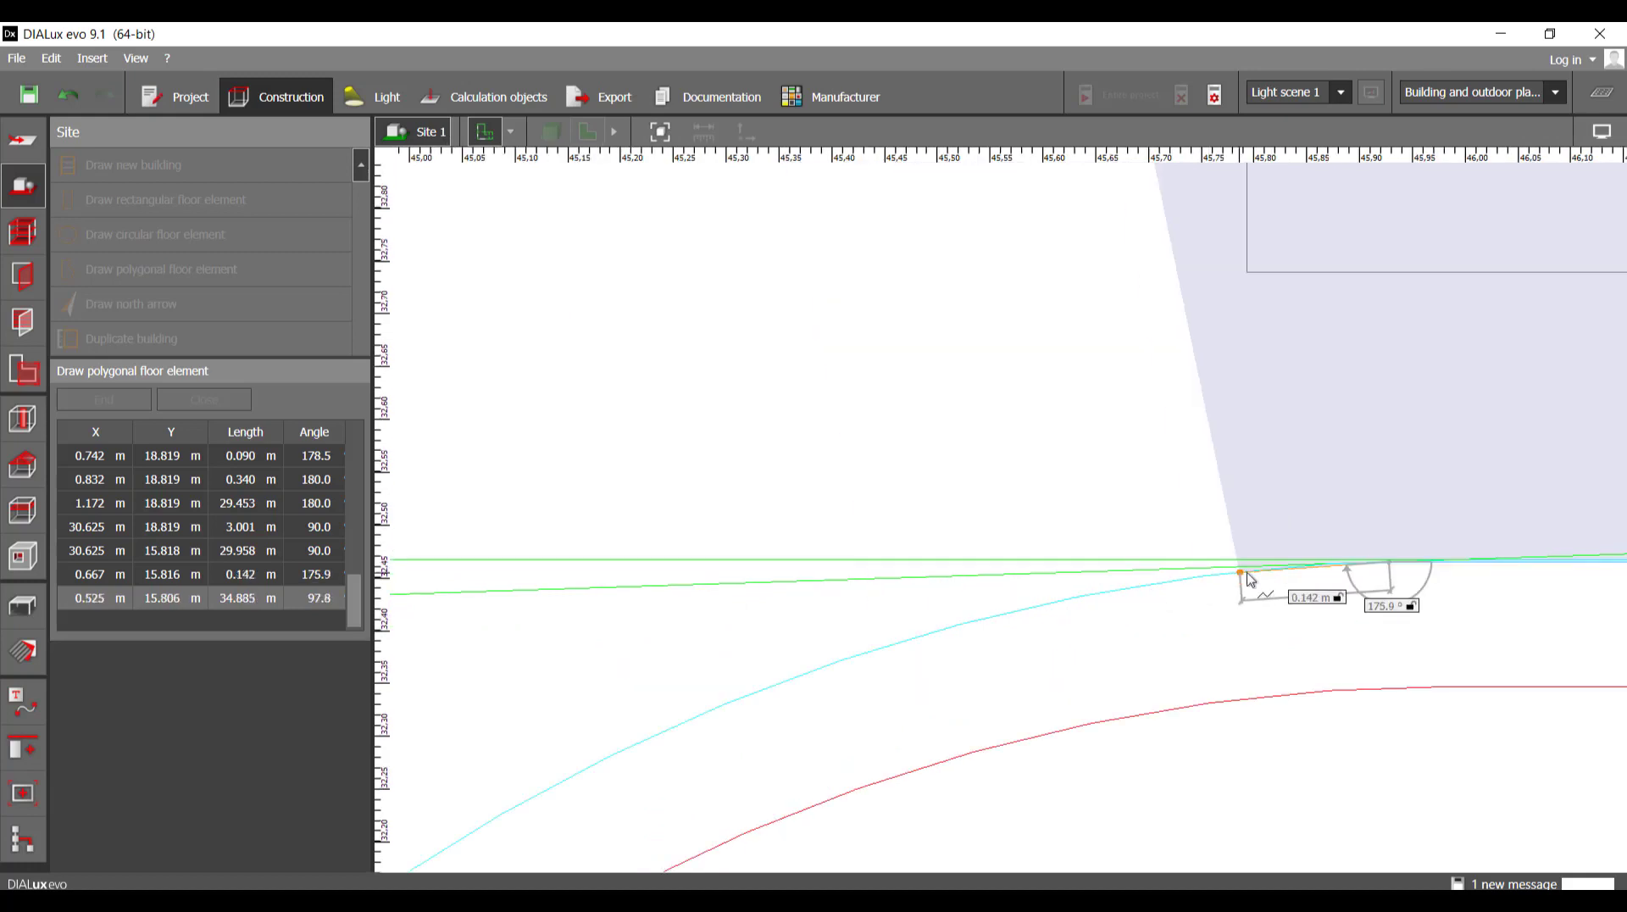
pyautogui.click(1225, 577)
pyautogui.click(1114, 586)
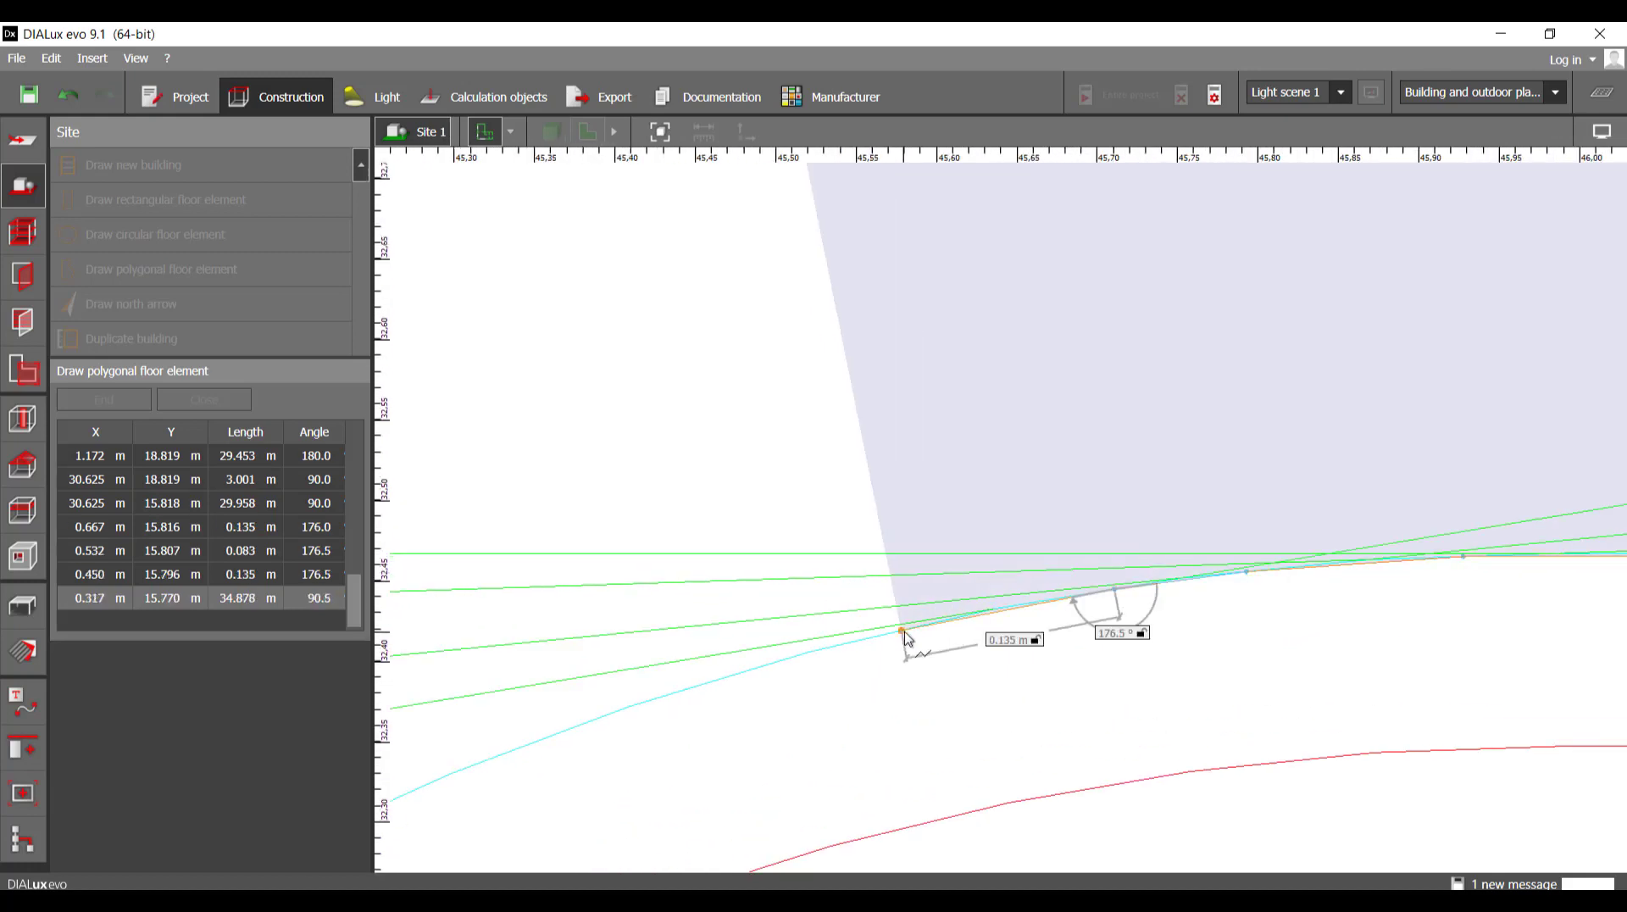
pyautogui.click(903, 633)
pyautogui.click(826, 650)
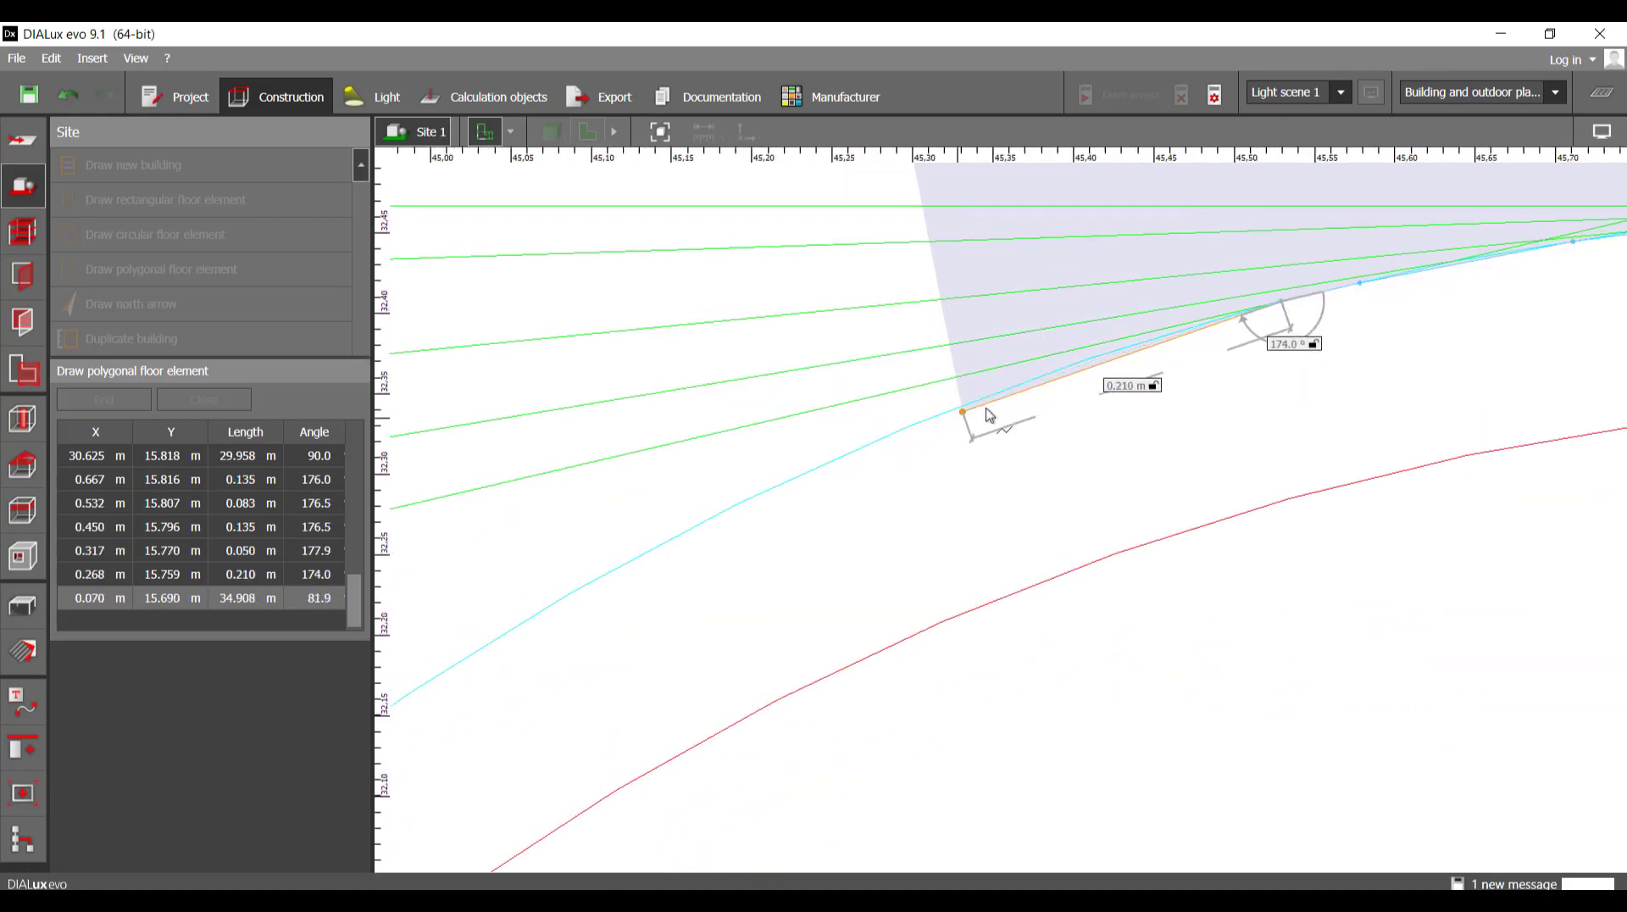
pyautogui.click(1100, 363)
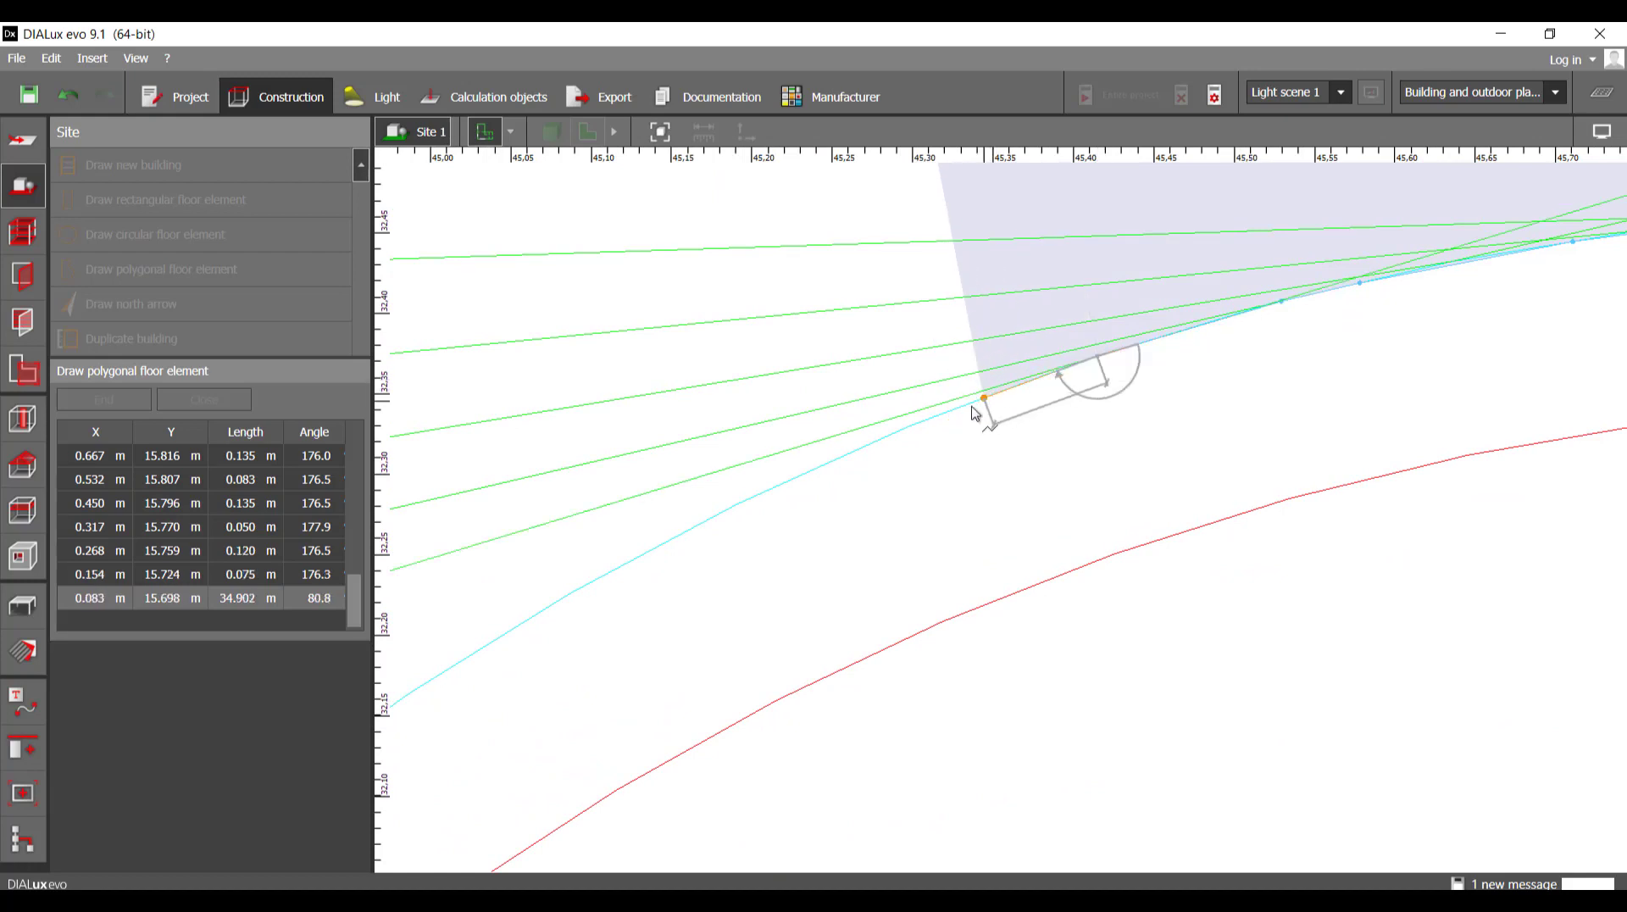
pyautogui.click(960, 415)
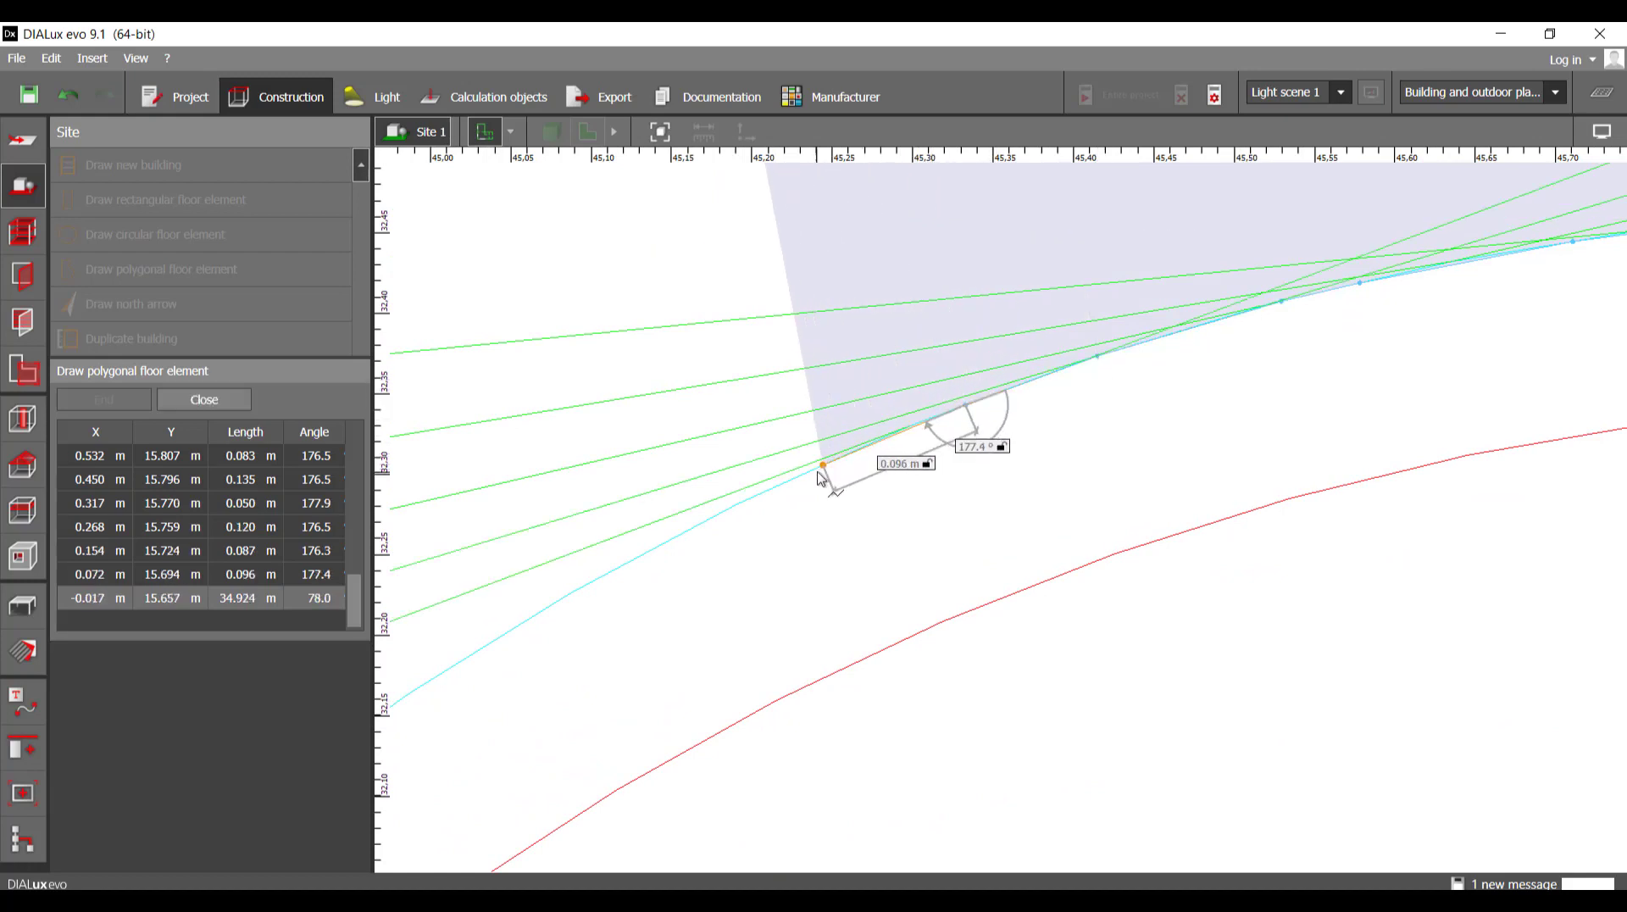
# - Continue the polygon around the steeper part of the lower kerb curve to the main road's edge with segments of about 0.09 to 0.20 m
pyautogui.click(815, 468)
pyautogui.click(684, 541)
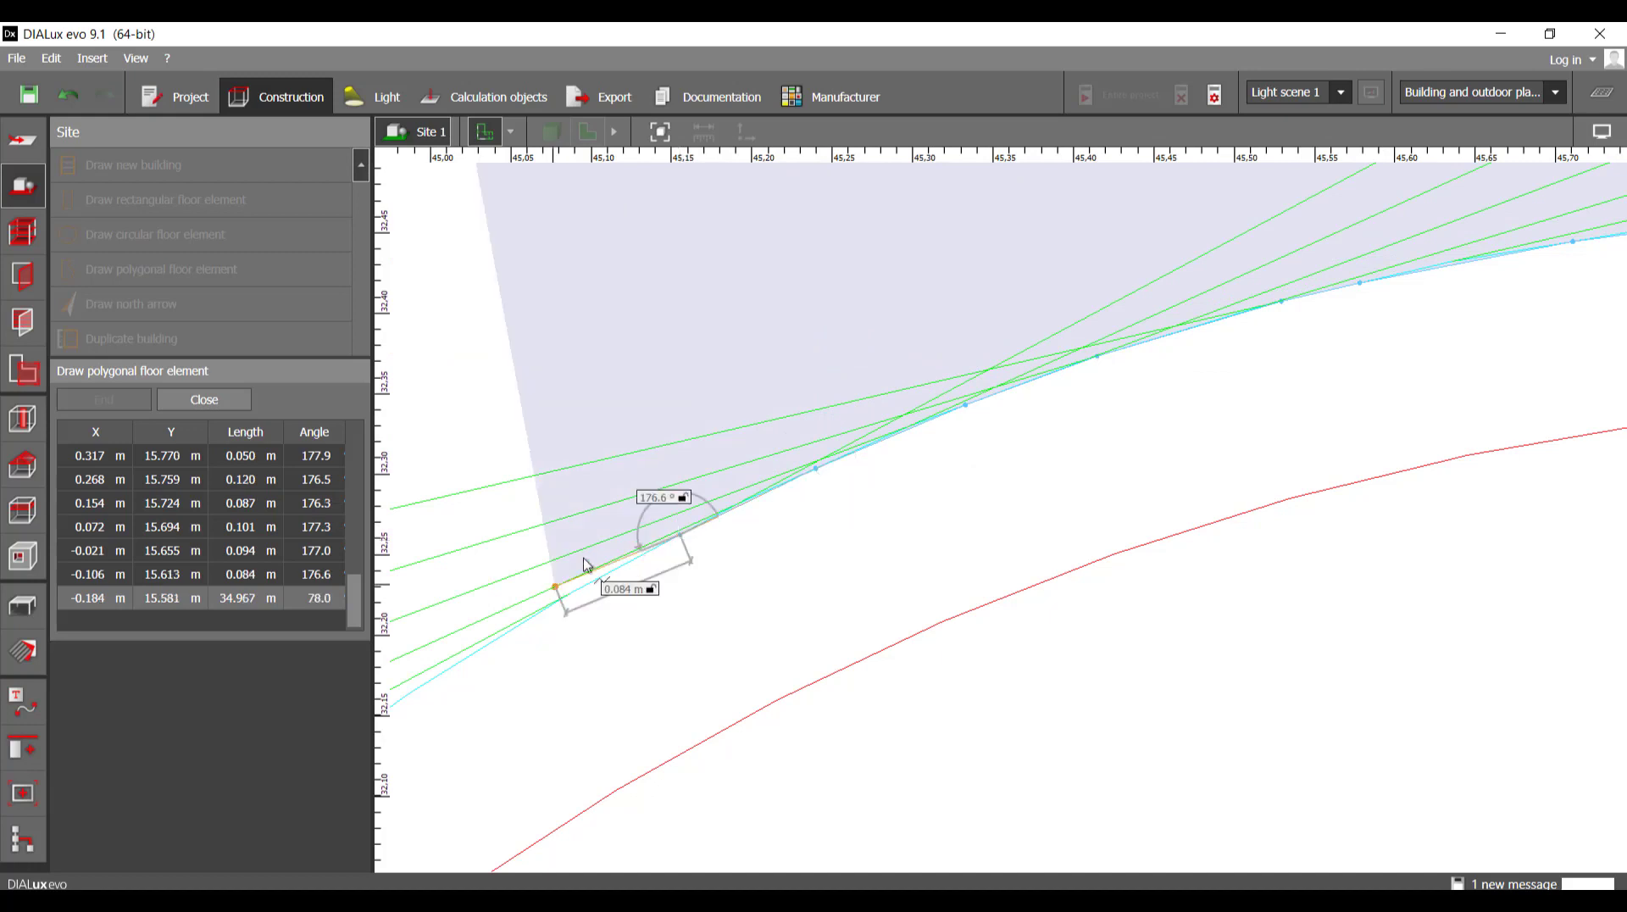
pyautogui.click(794, 463)
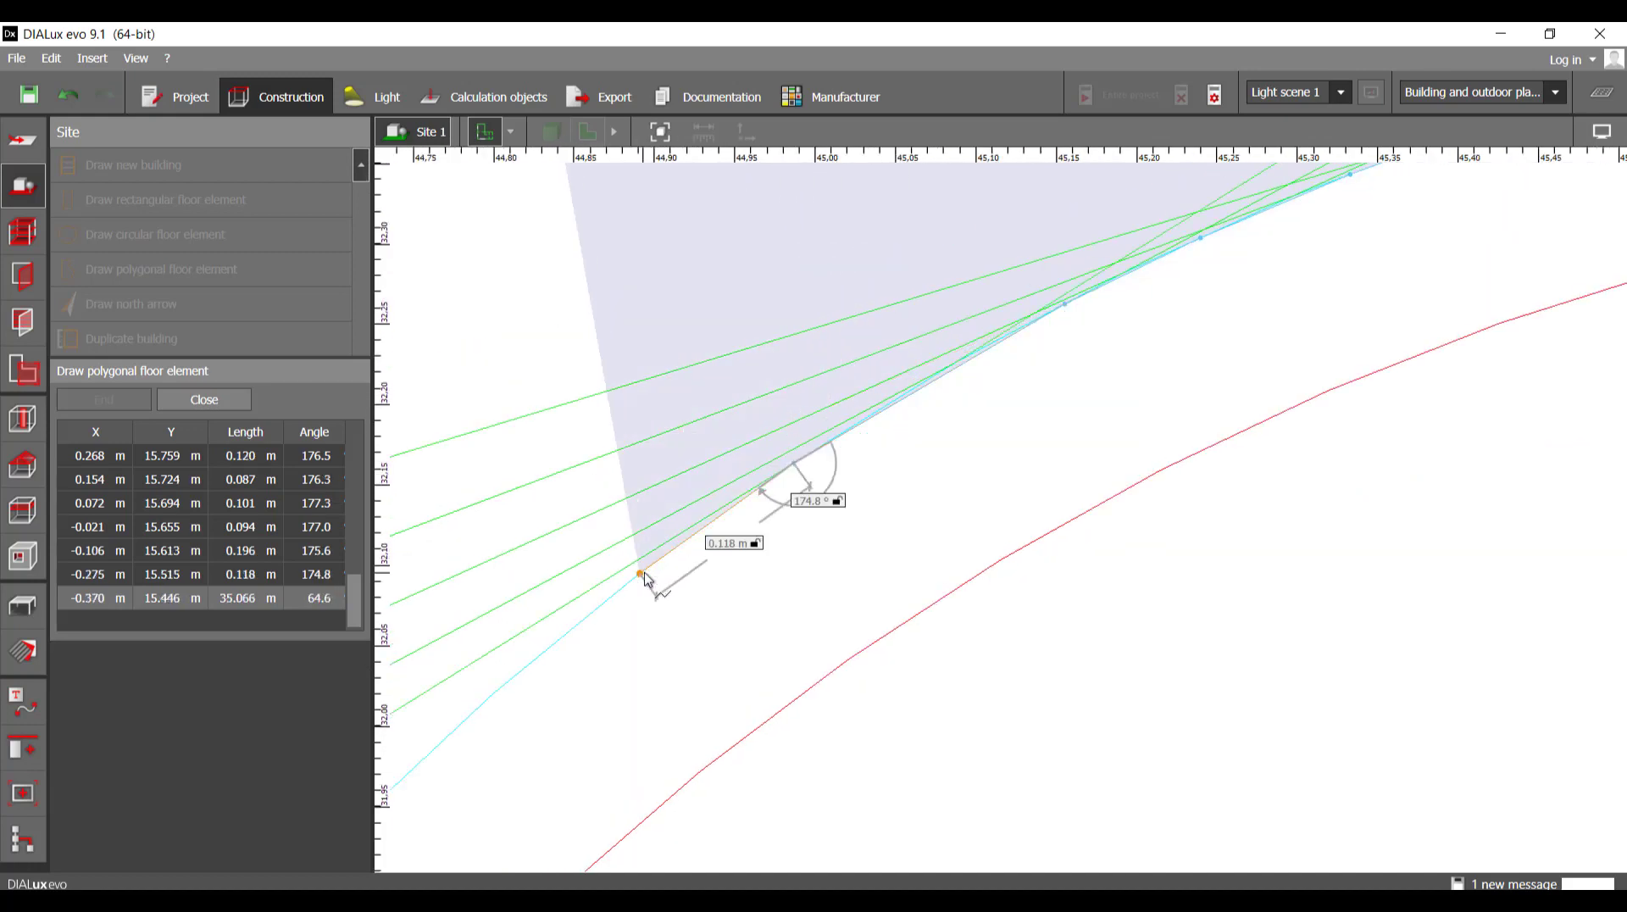
pyautogui.click(642, 573)
pyautogui.moveTo(657, 563); pyautogui.dragTo(940, 331, button='middle')
pyautogui.click(815, 433)
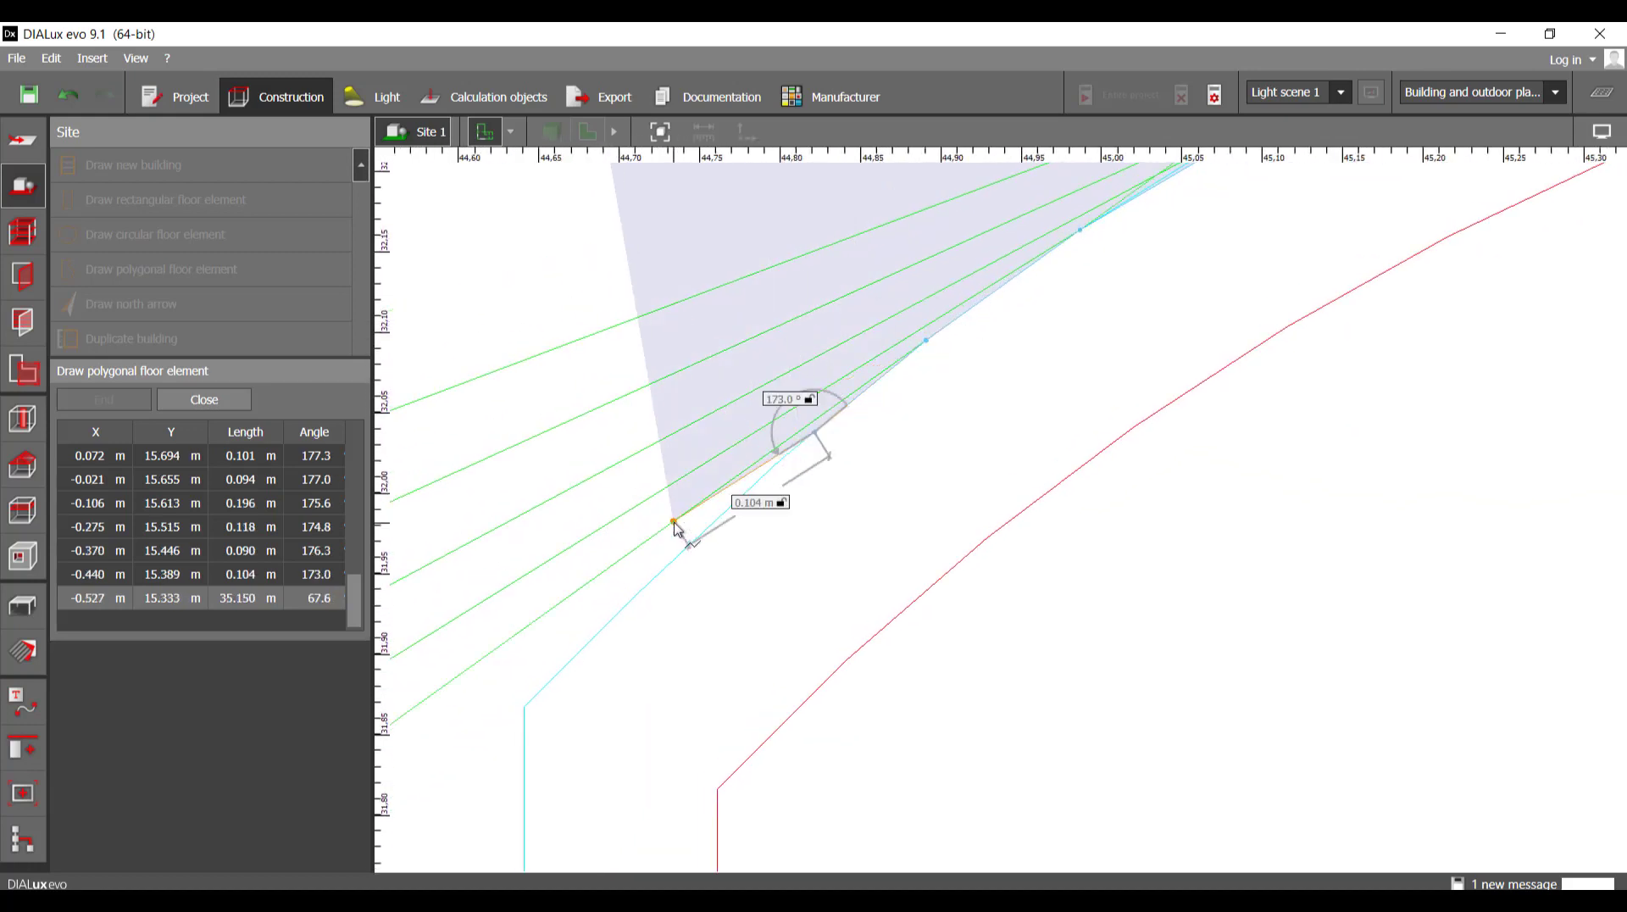
pyautogui.click(680, 556)
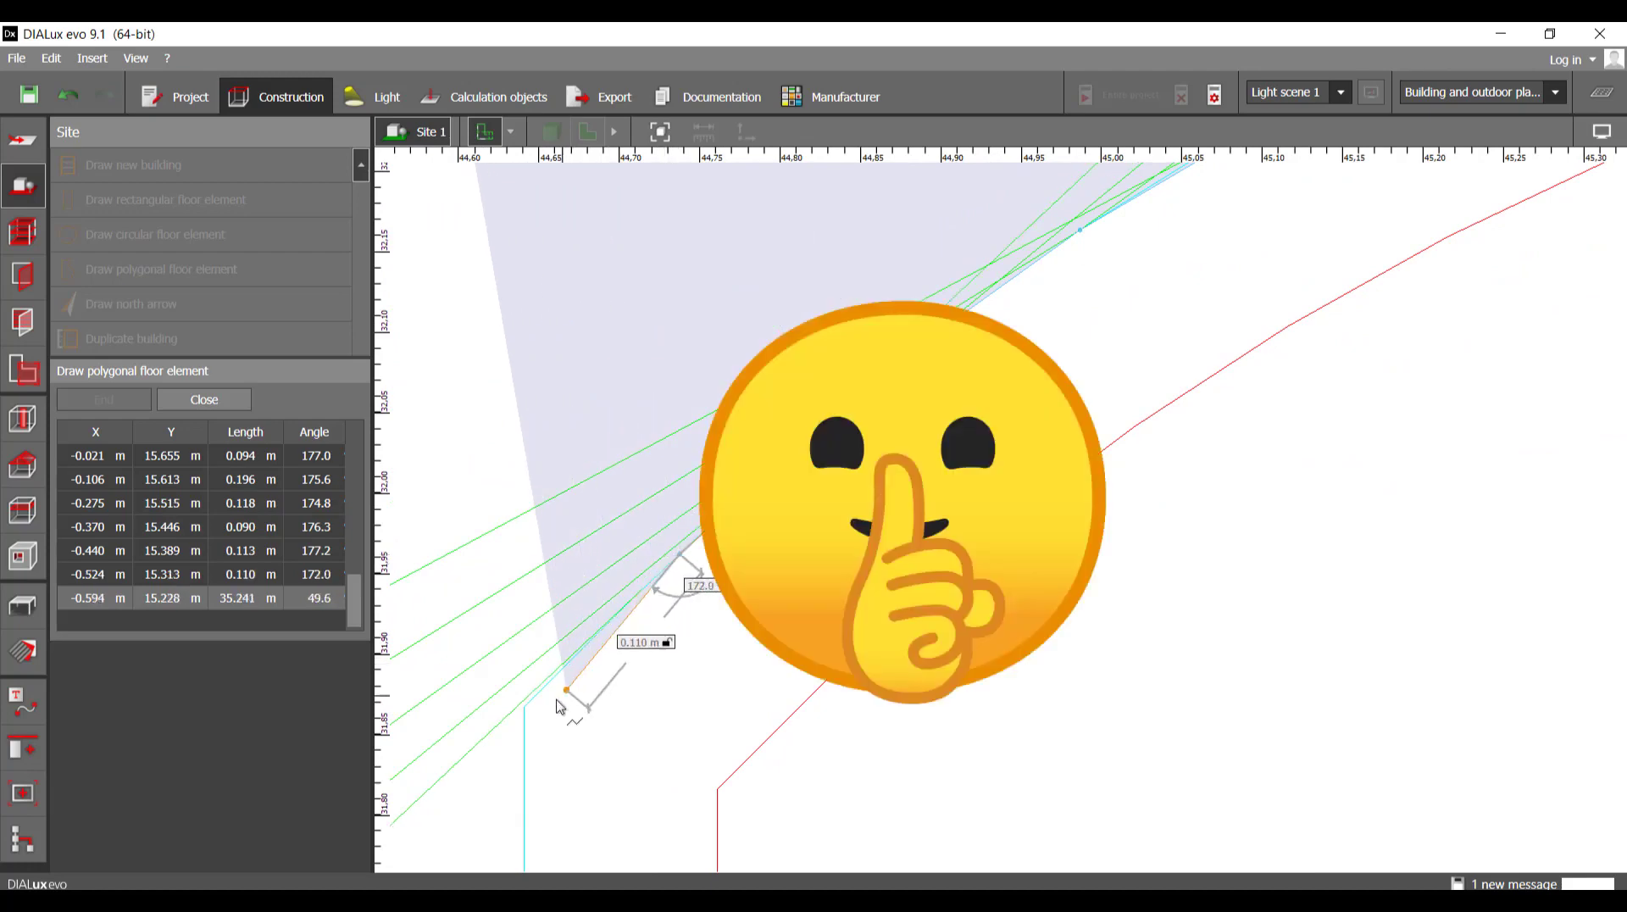
pyautogui.click(526, 705)
# - Extend the road polygon 31.871 m down the main road's kerb and 6.000 m across its lower end, and close the outline
pyautogui.scroll(-10, 563, 721)
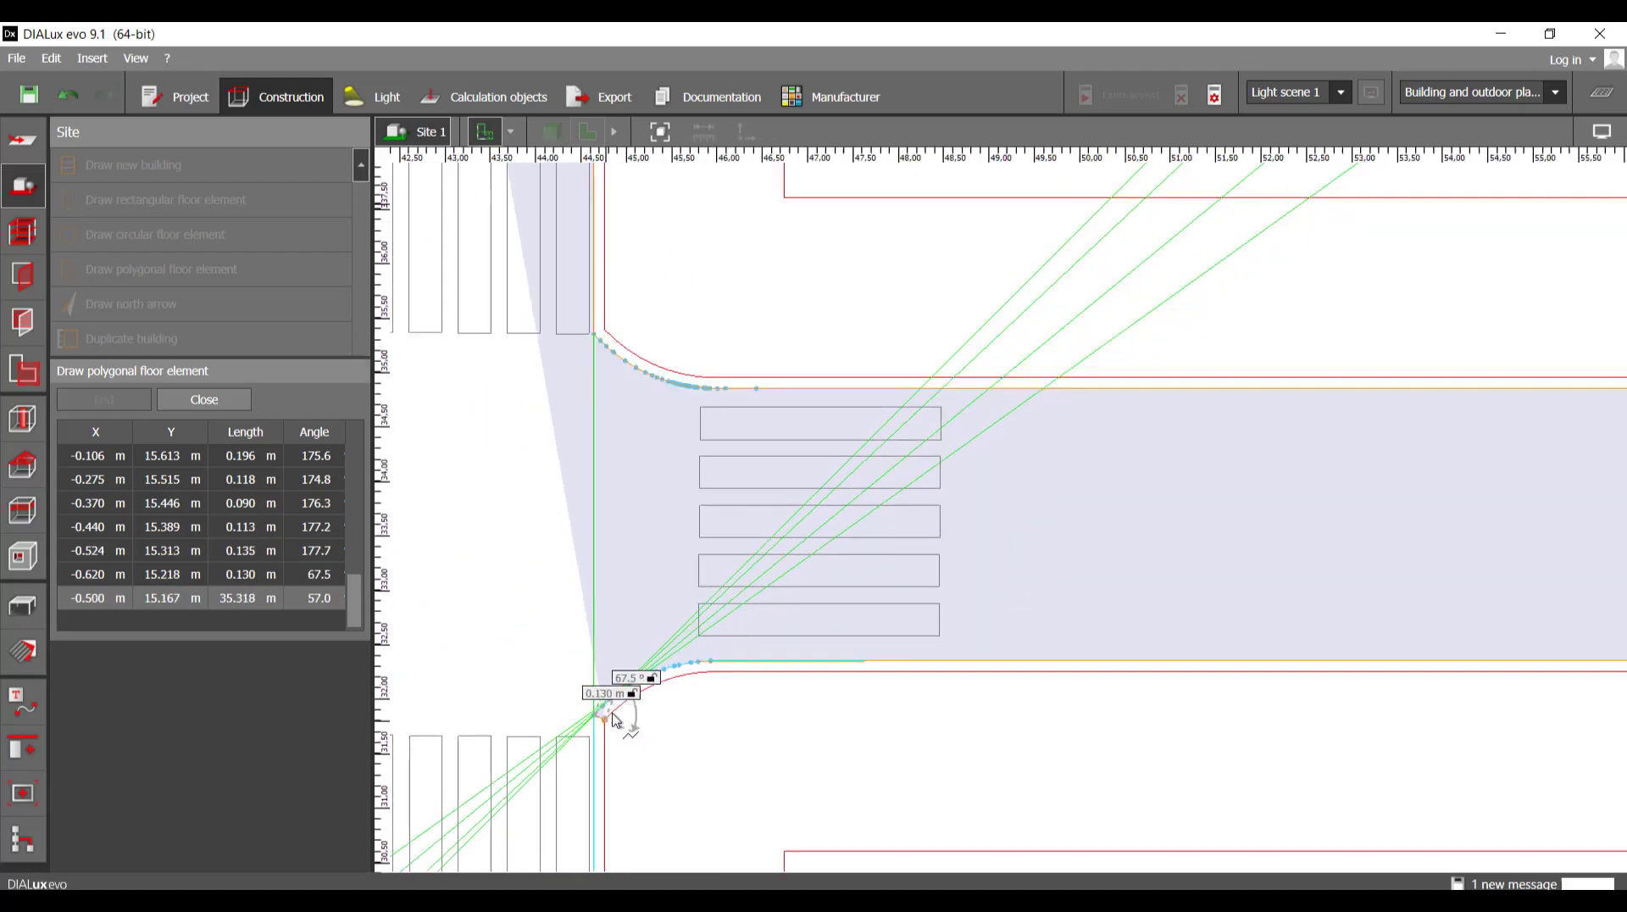
pyautogui.scroll(8, 851, 543)
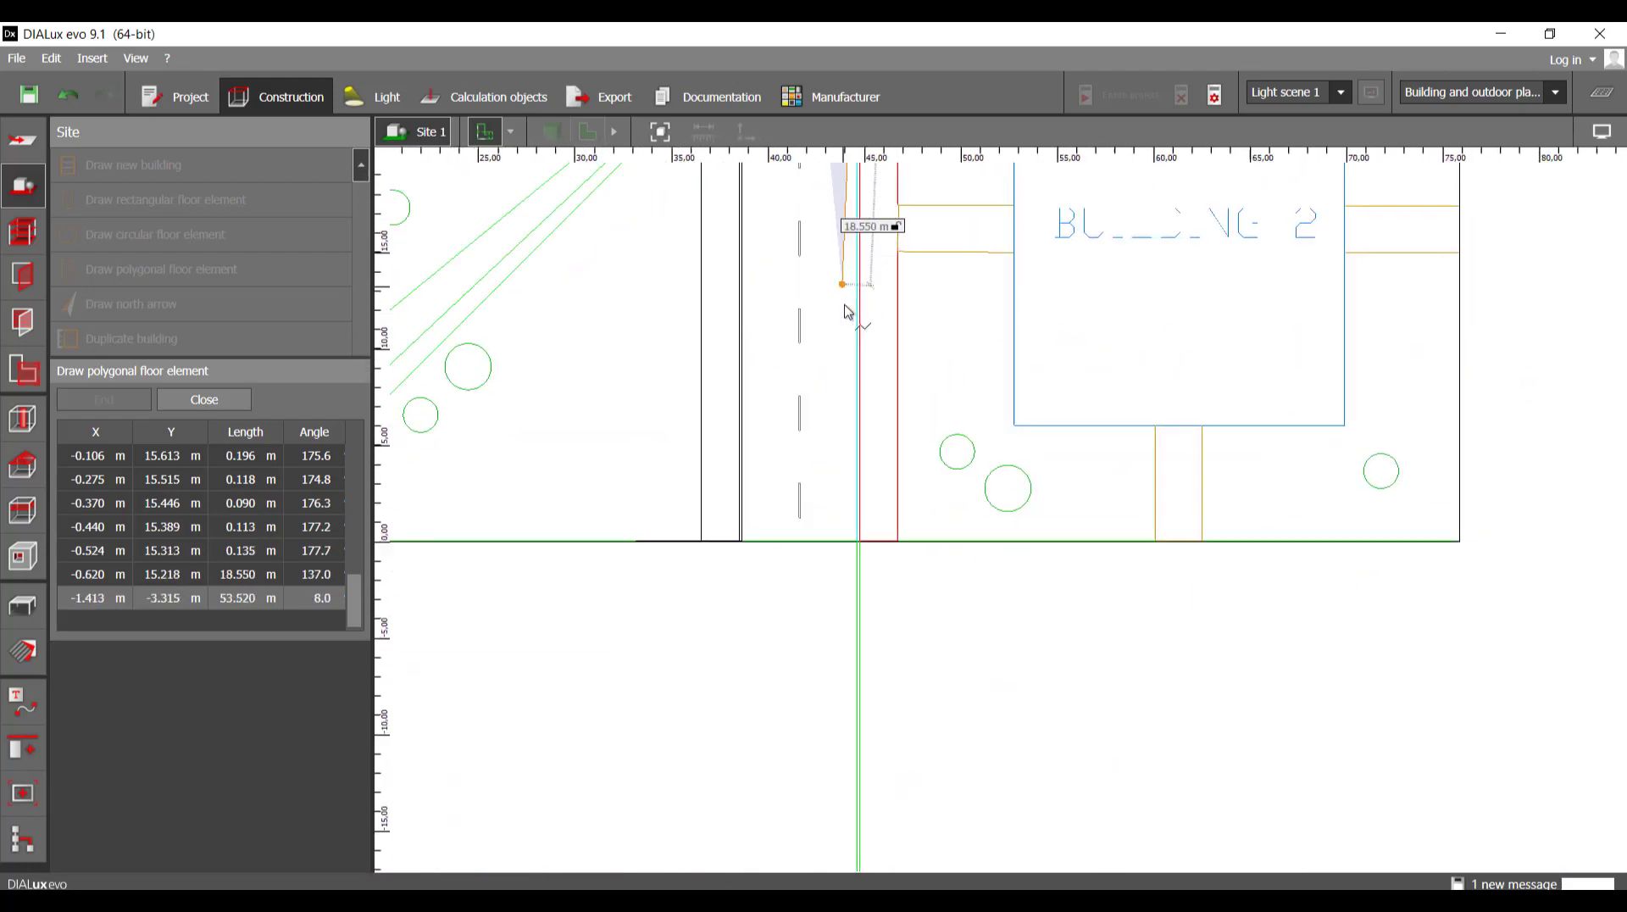
pyautogui.click(845, 558)
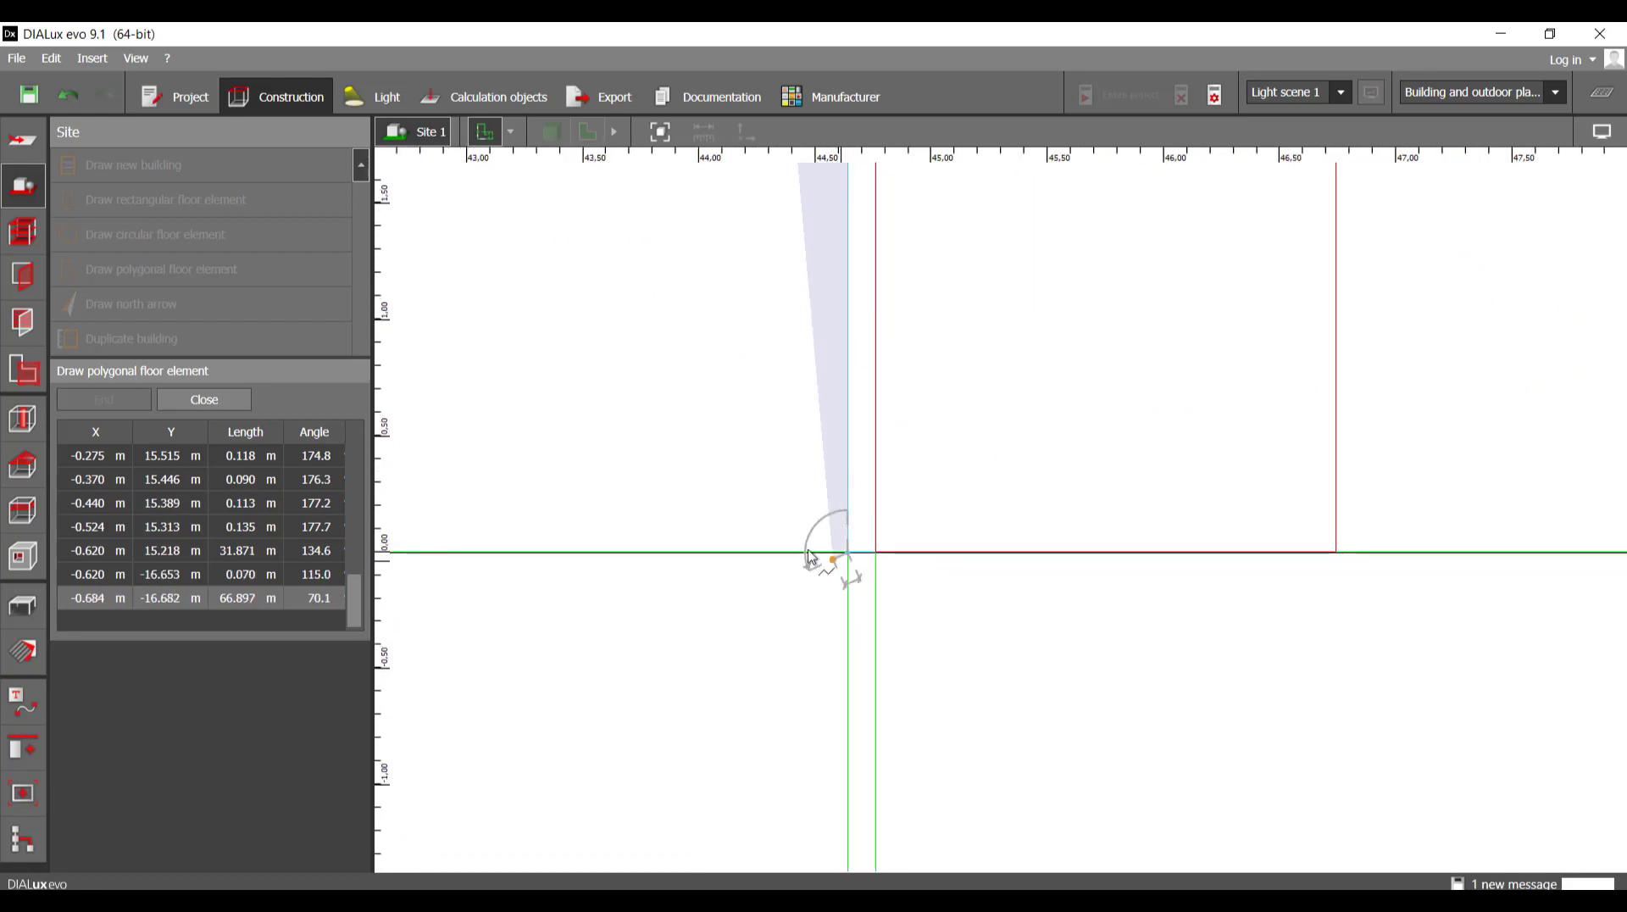
pyautogui.scroll(-5, 757, 508)
pyautogui.scroll(4, 792, 539)
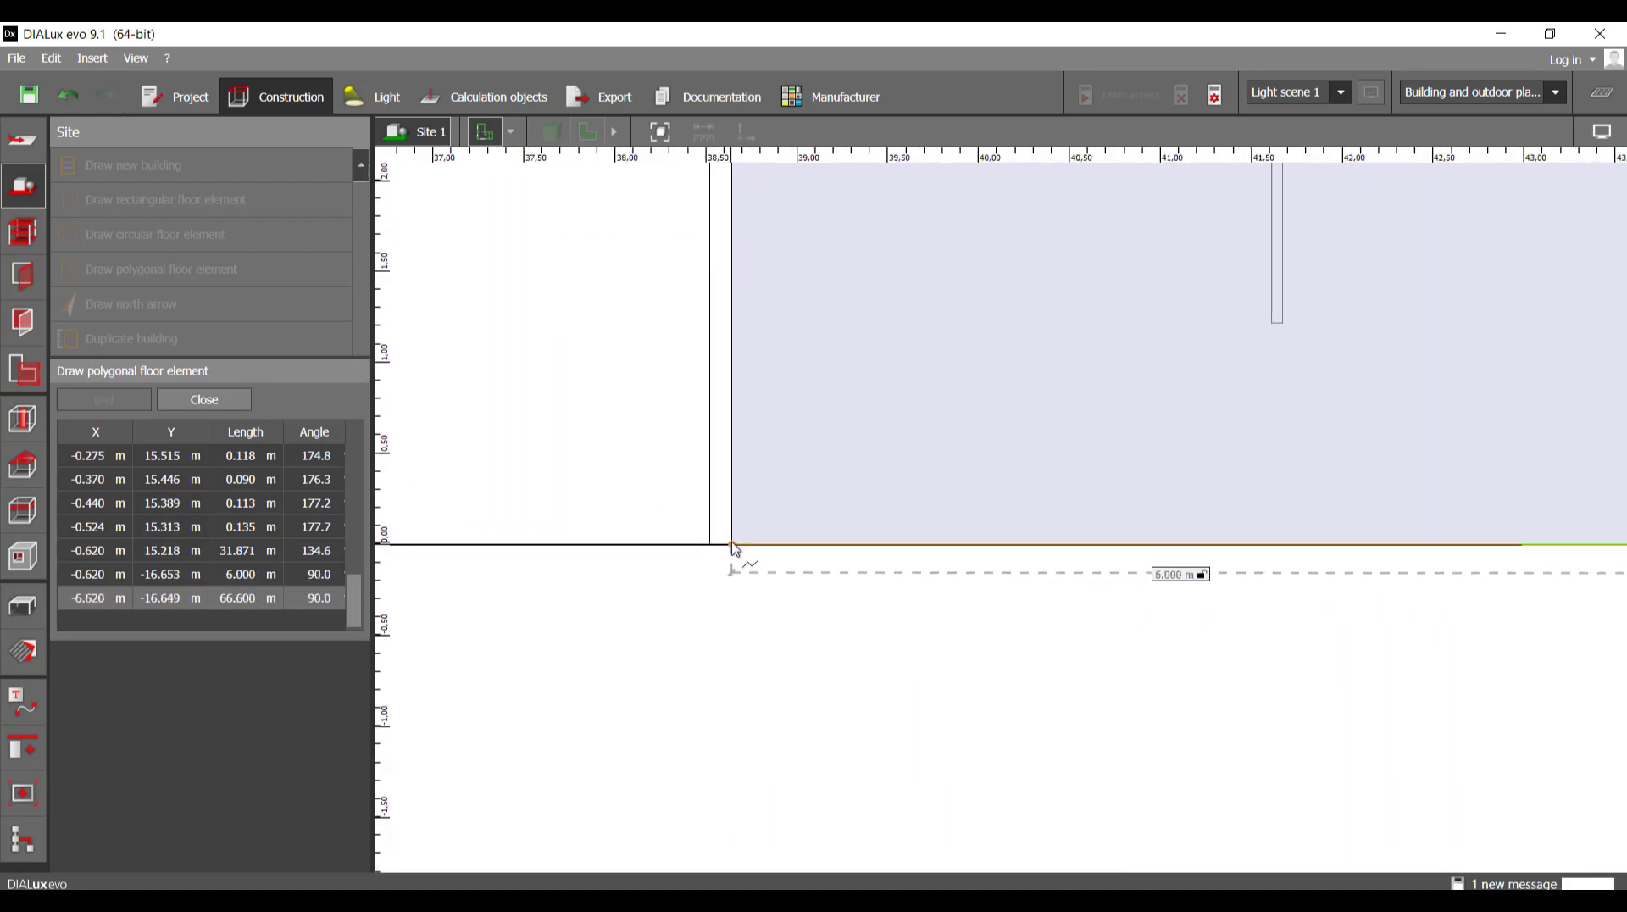
pyautogui.click(734, 551)
pyautogui.scroll(-10, 734, 551)
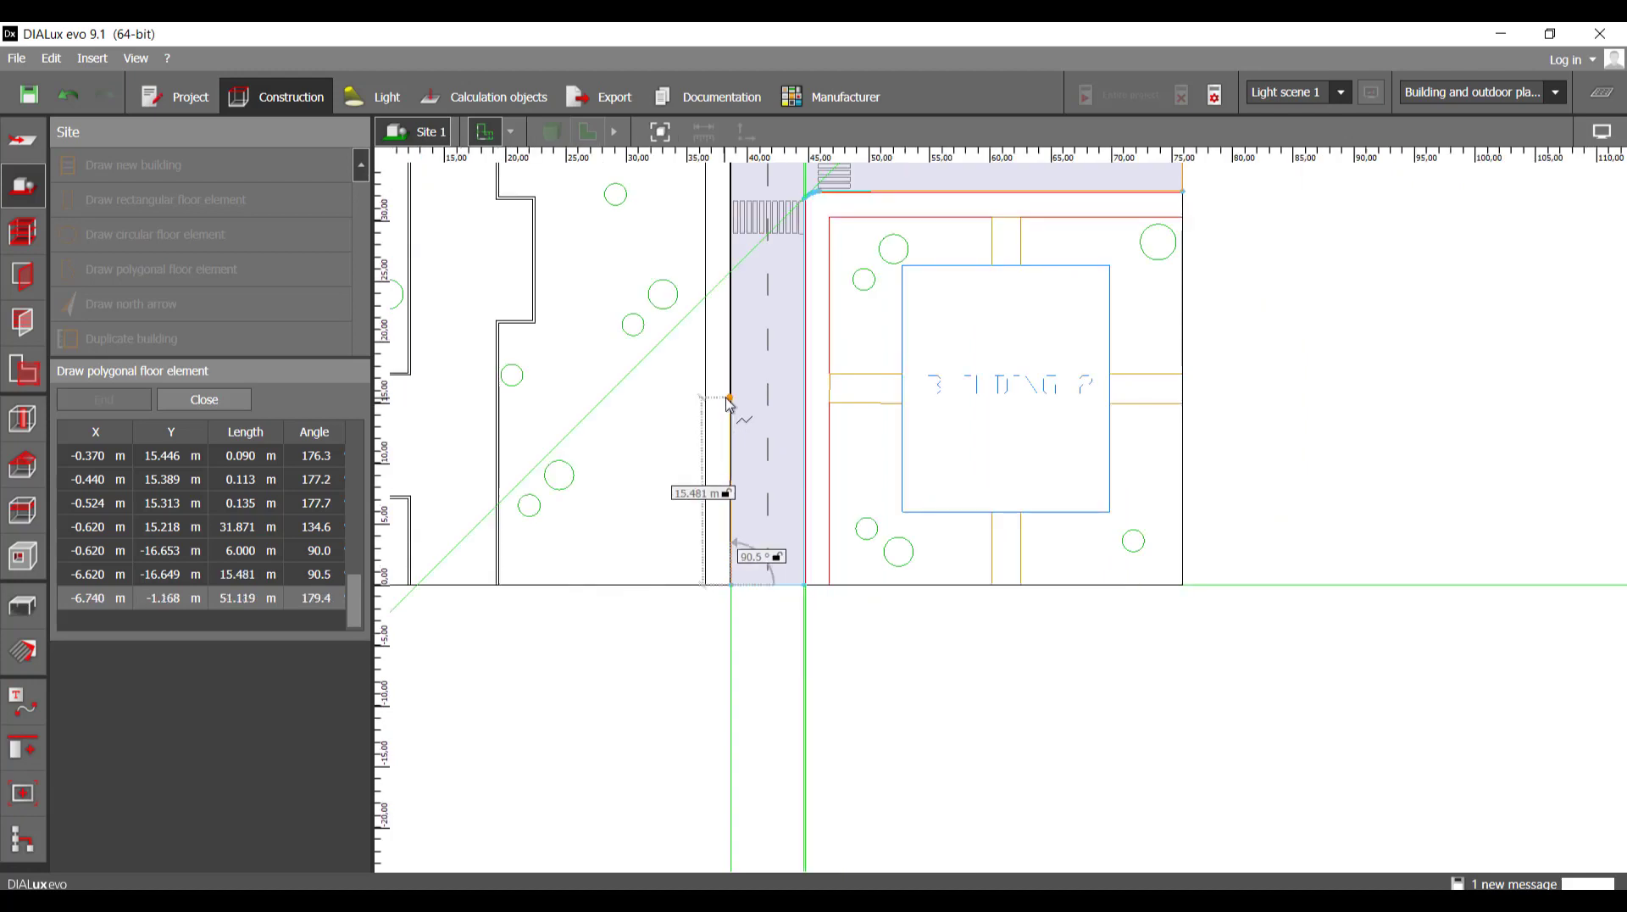
pyautogui.click(793, 420)
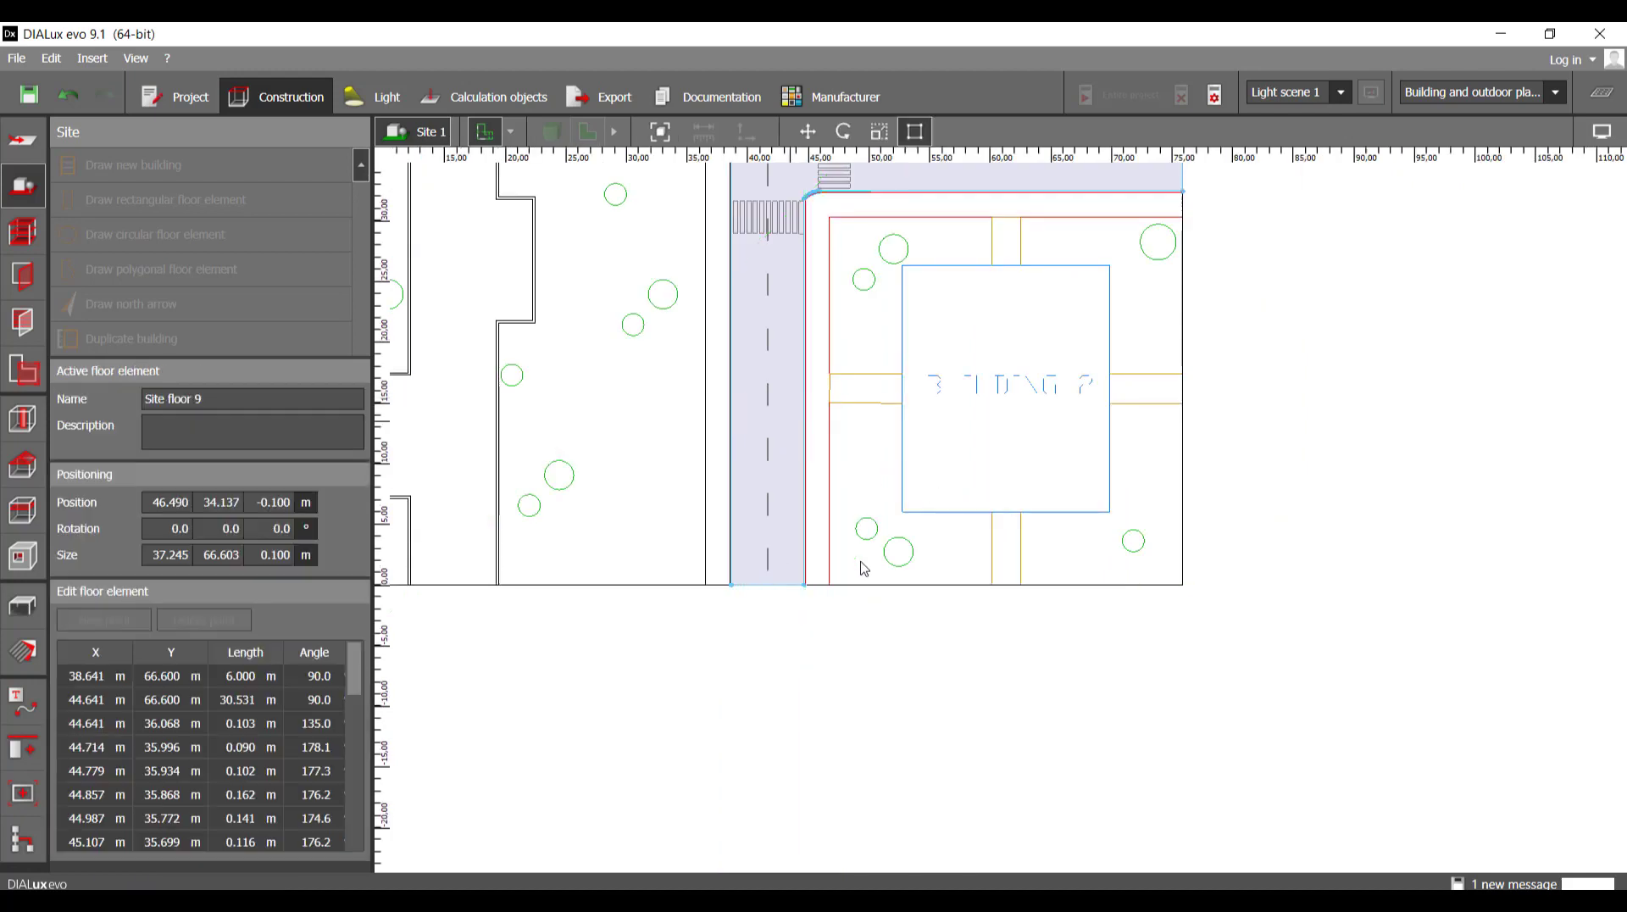
# - Examine the finished road element, deselect it, and inspect the plan around Building 1, Building 2 and the side road
pyautogui.scroll(-3, 747, 615)
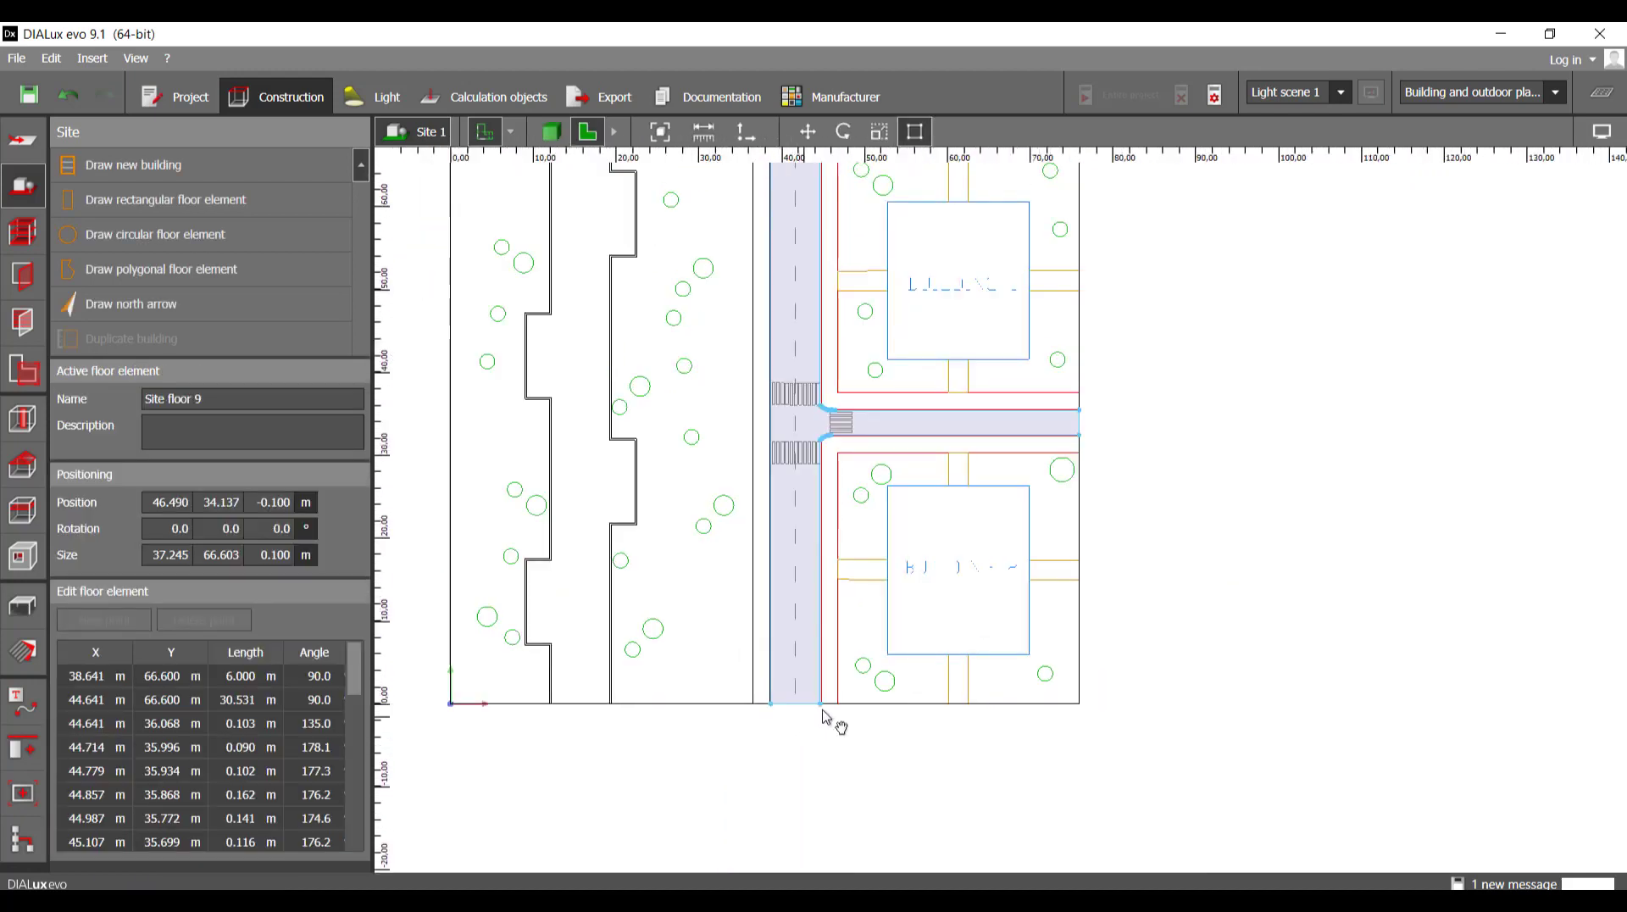
pyautogui.scroll(1, 804, 552)
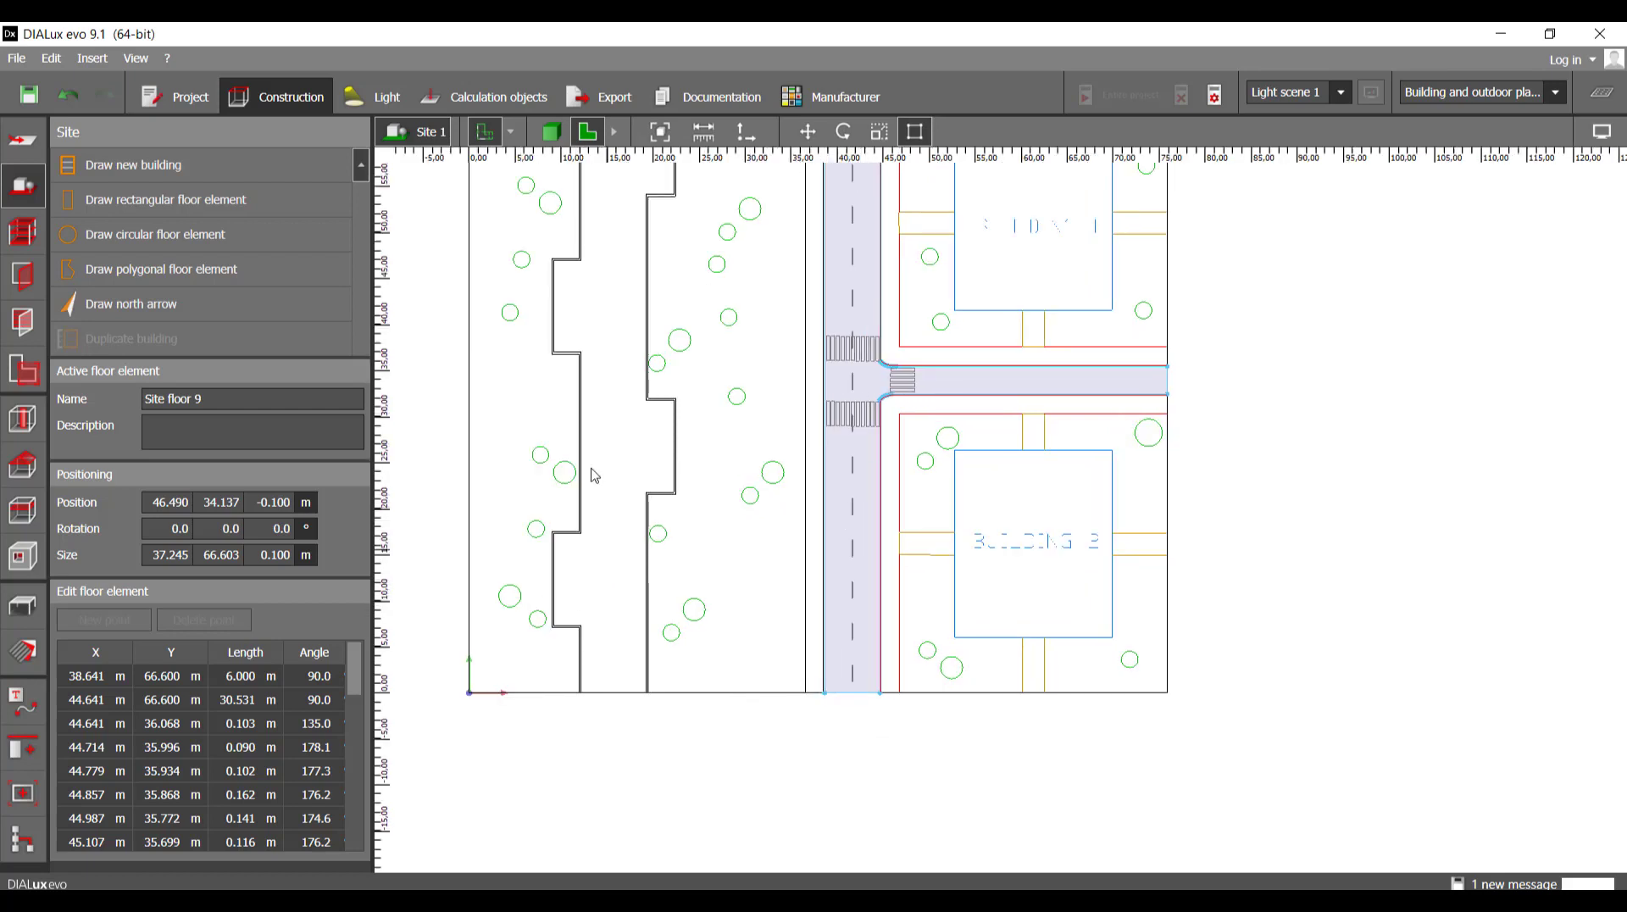
pyautogui.scroll(-2, 627, 474)
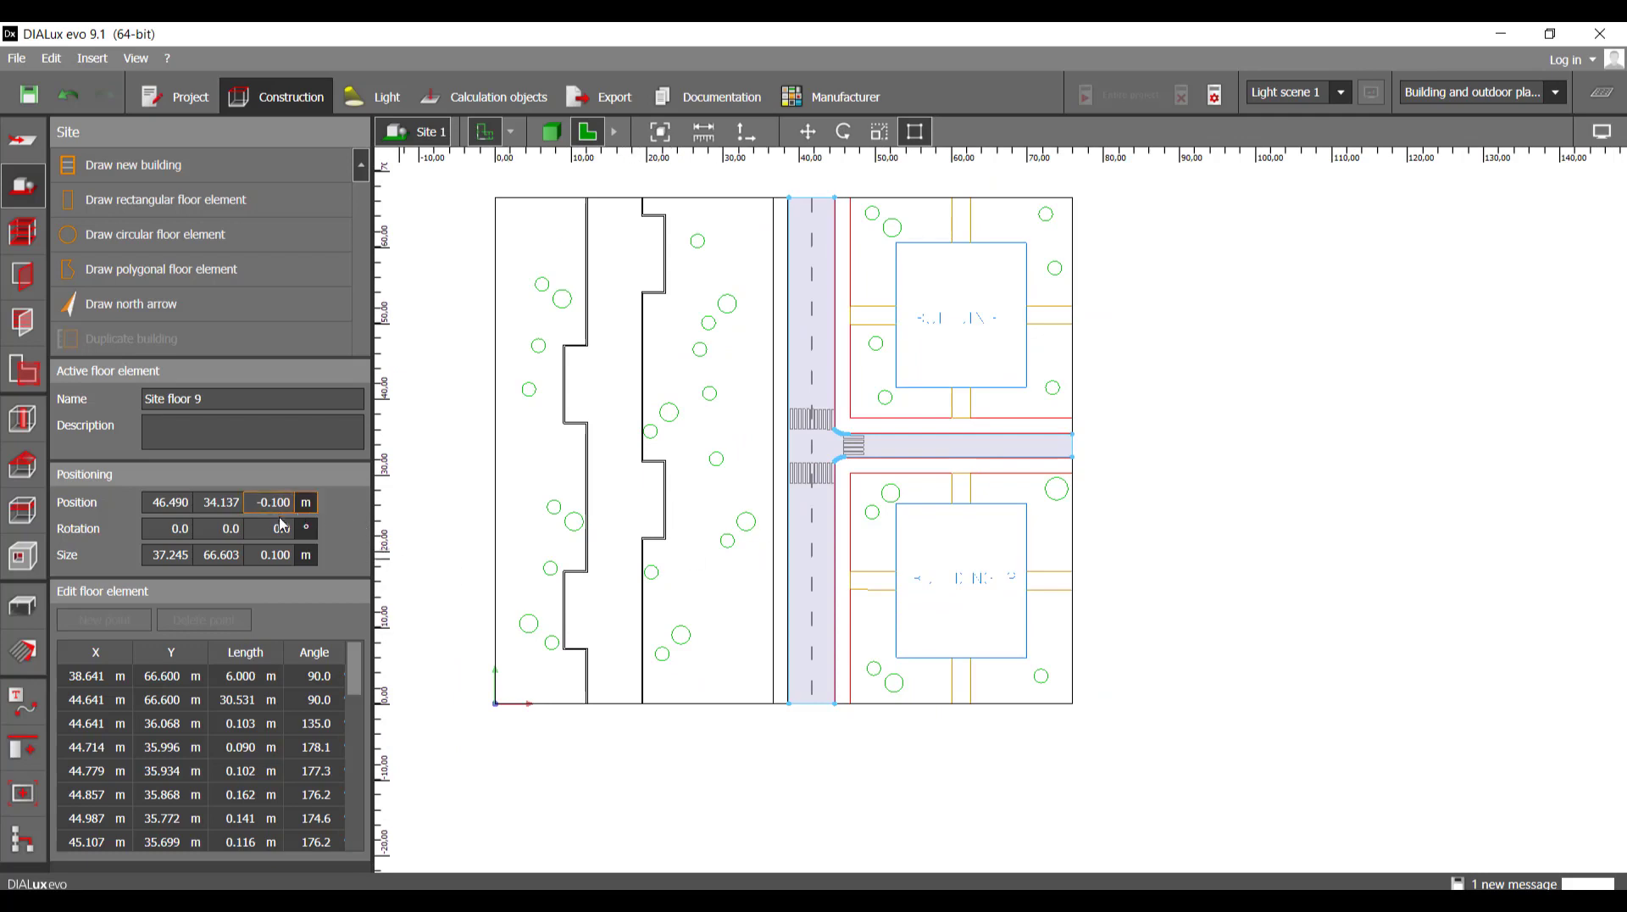
pyautogui.click(981, 485)
pyautogui.scroll(4, 847, 517)
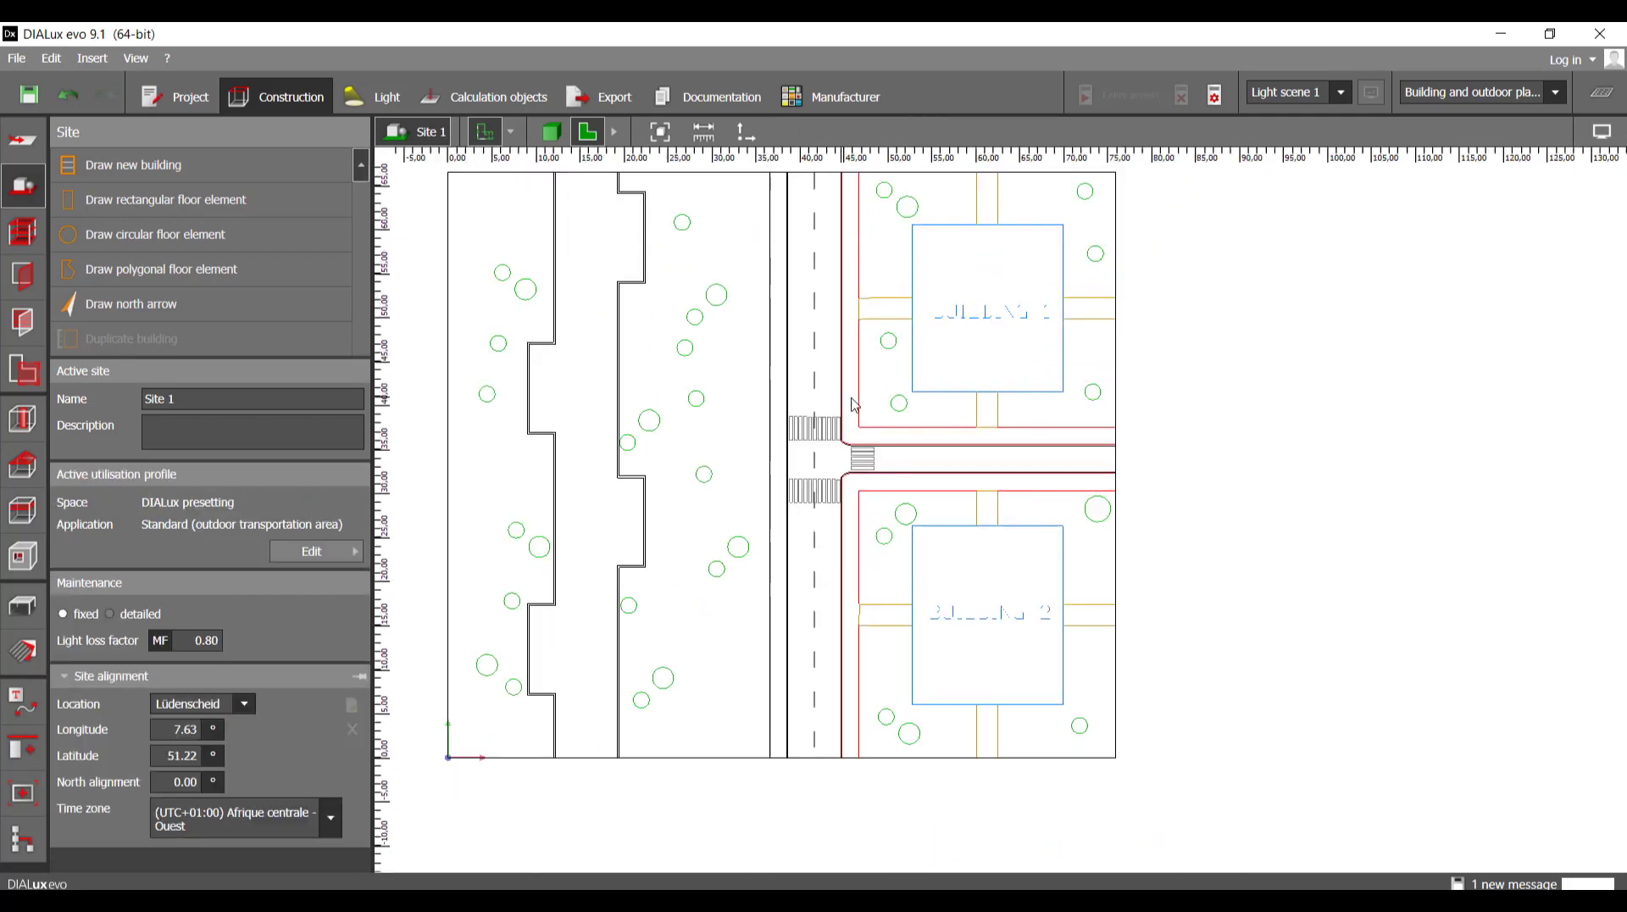
pyautogui.click(866, 508)
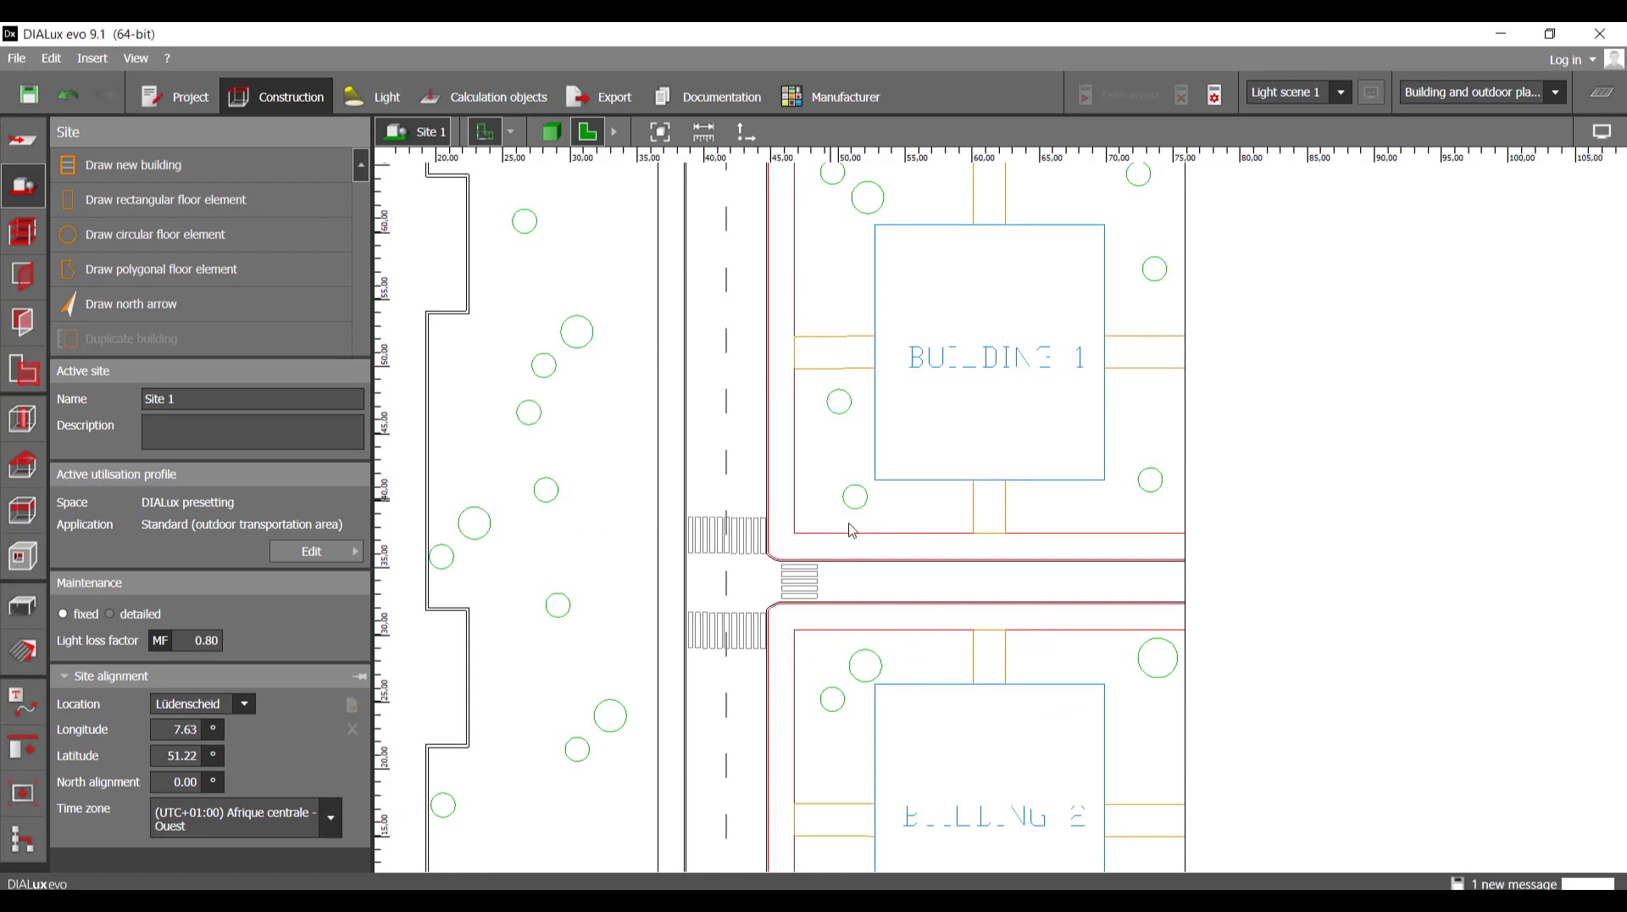
pyautogui.moveTo(784, 308); pyautogui.dragTo(773, 411, button='middle')
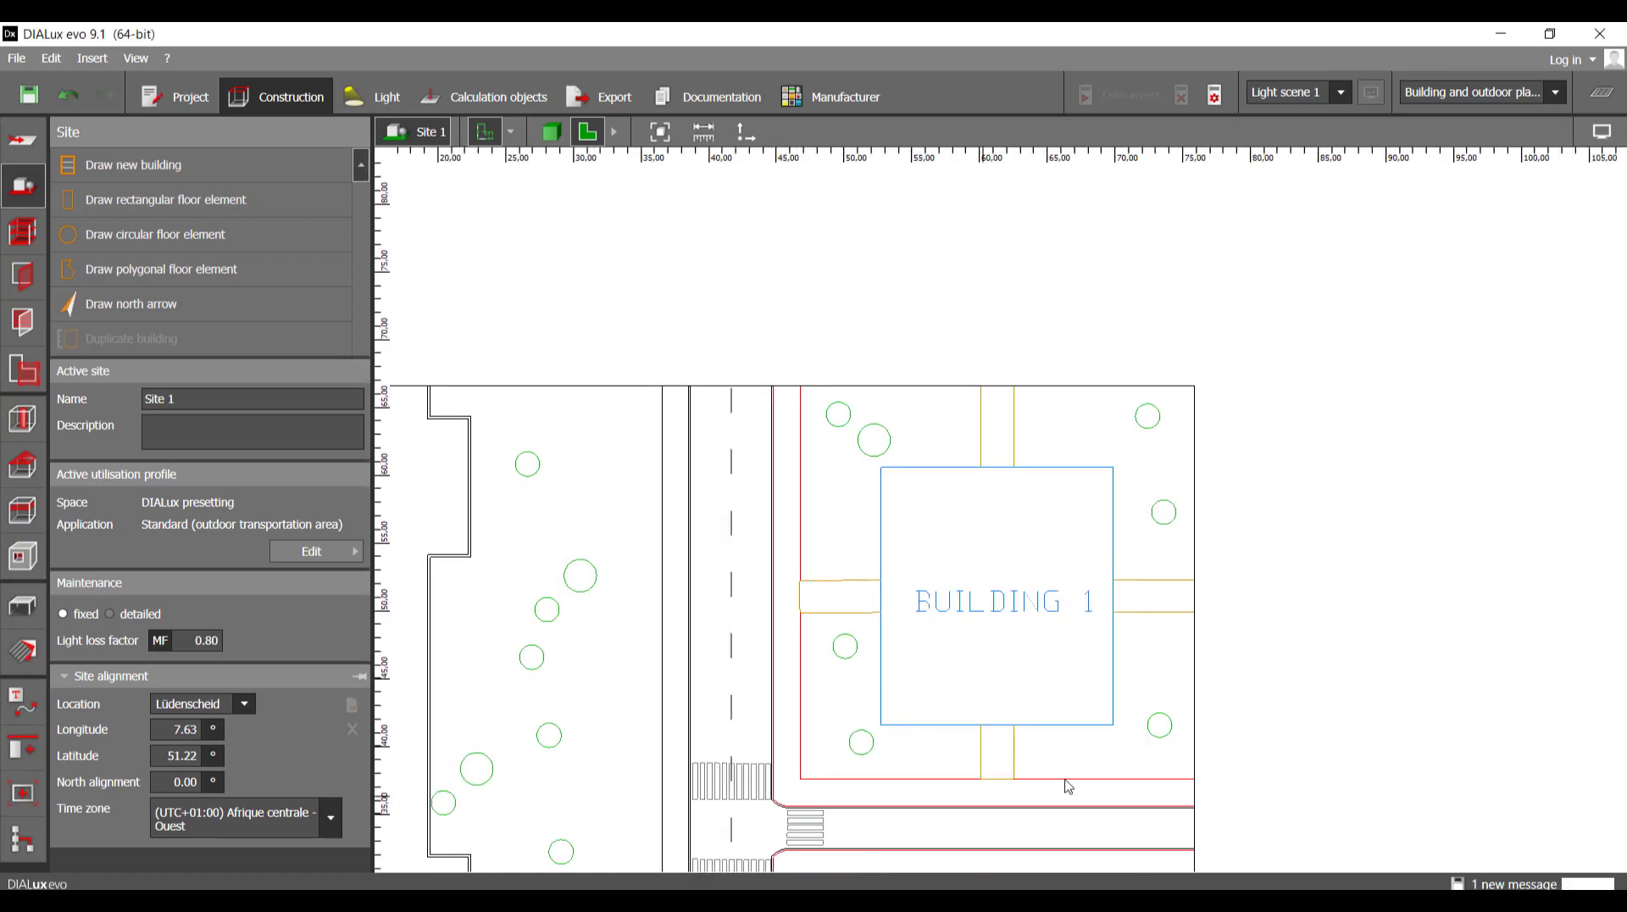
pyautogui.moveTo(1068, 786); pyautogui.dragTo(1102, 581, button='middle')
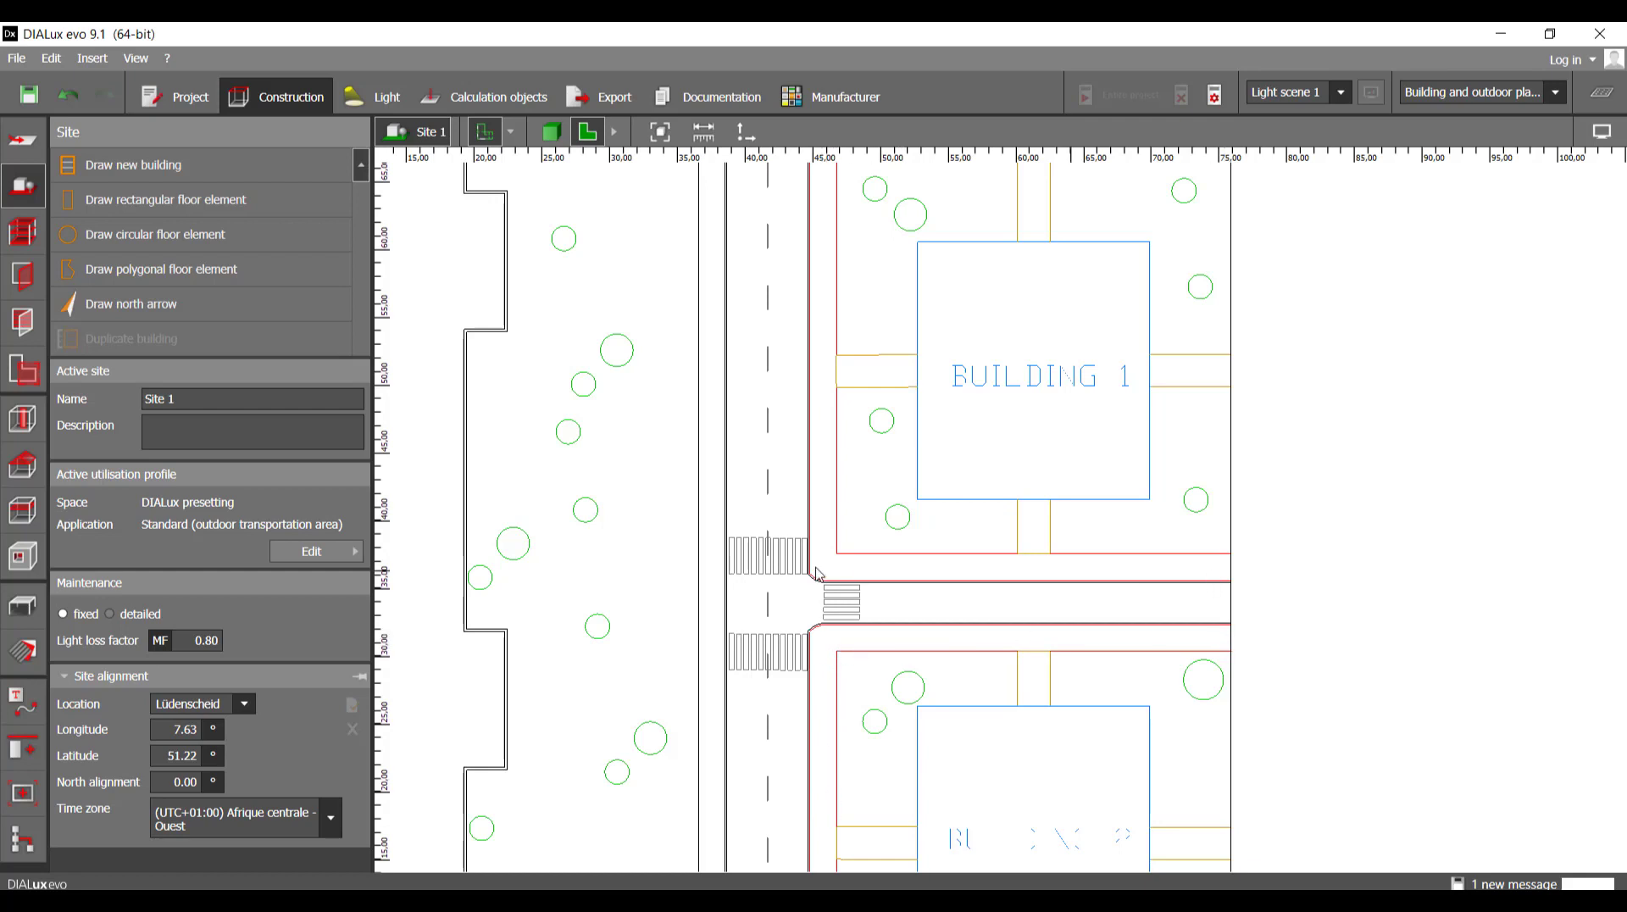
pyautogui.scroll(-3, 816, 574)
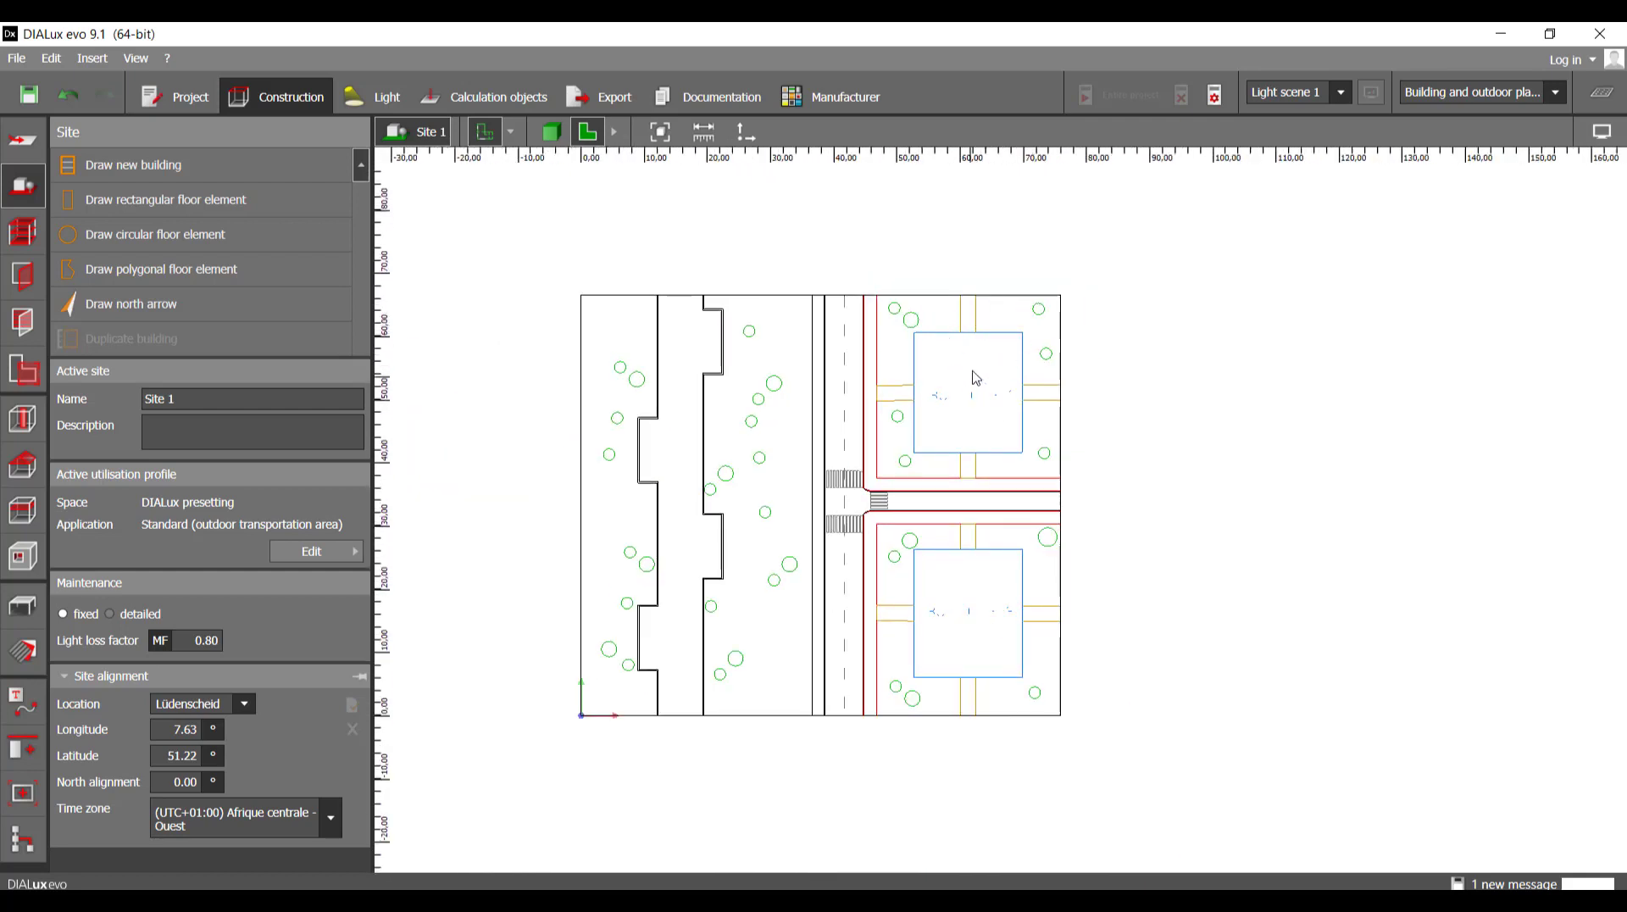
pyautogui.scroll(7, 979, 651)
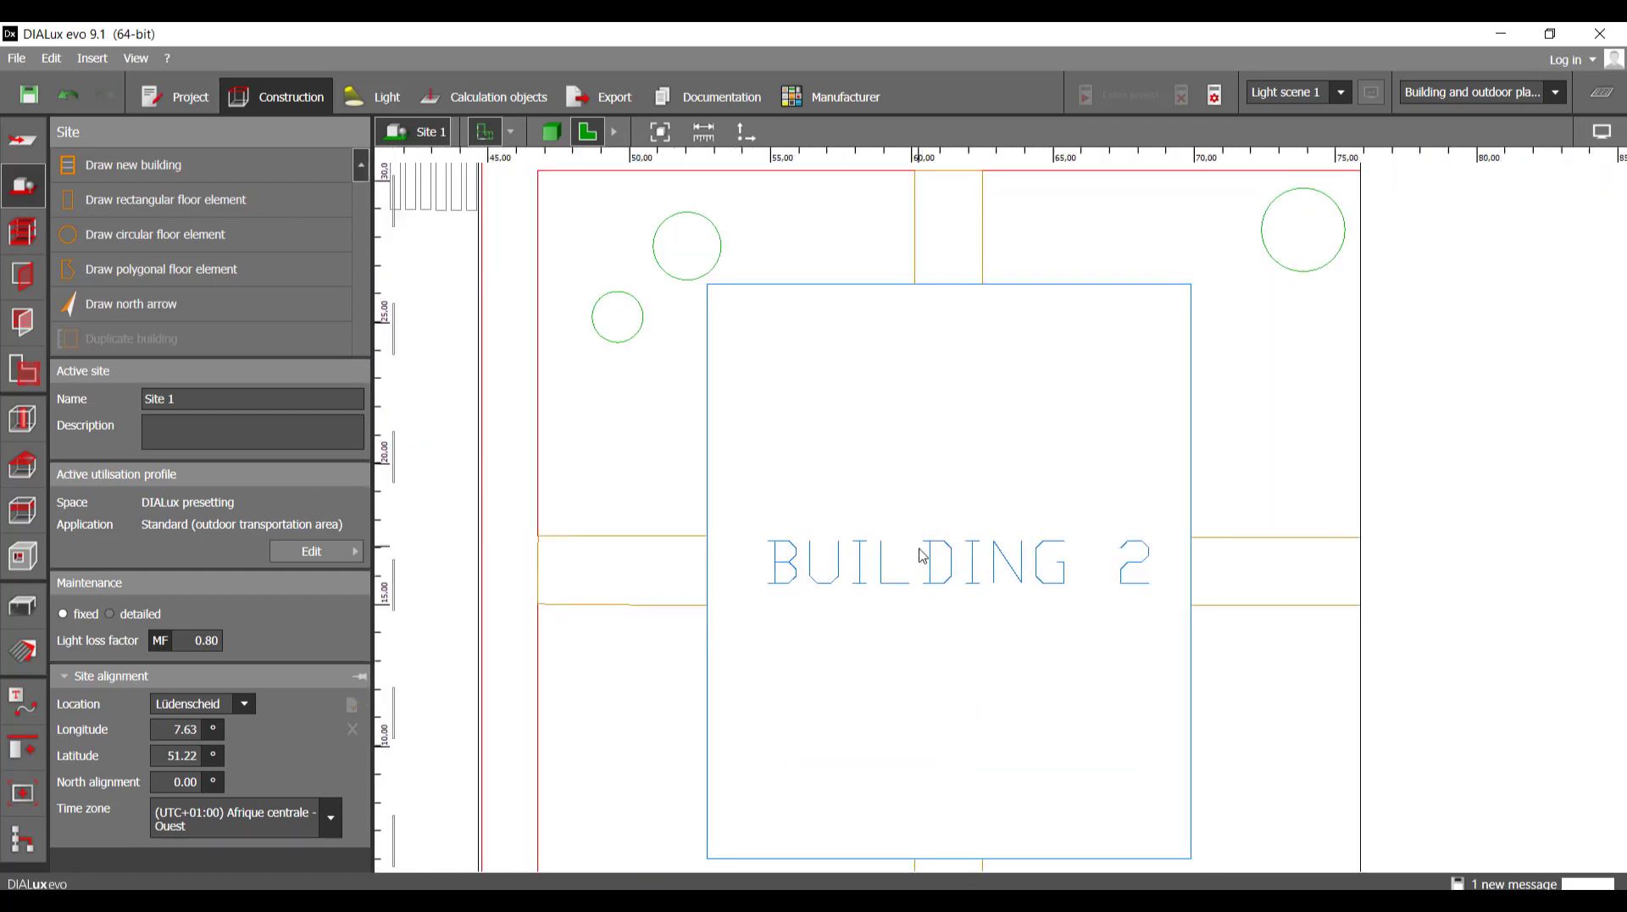
pyautogui.scroll(-5, 1102, 619)
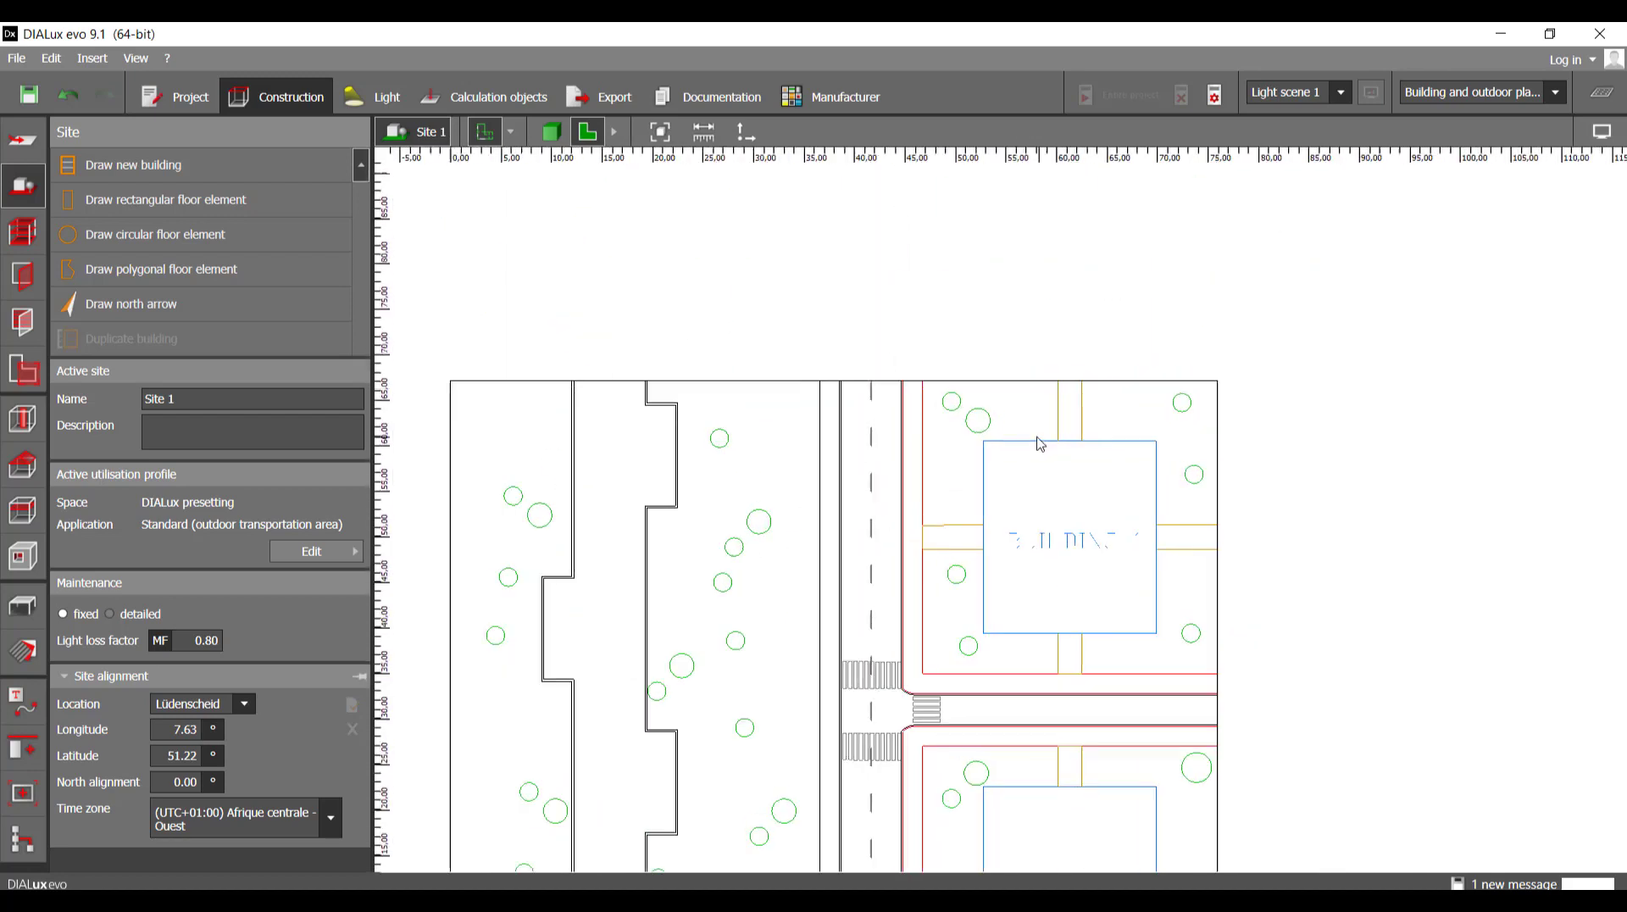
# - Start a polygonal floor element at the upper end of the pavement's inner line beside Building 1 and draw a 29.032 m edge down it
pyautogui.click(151, 283)
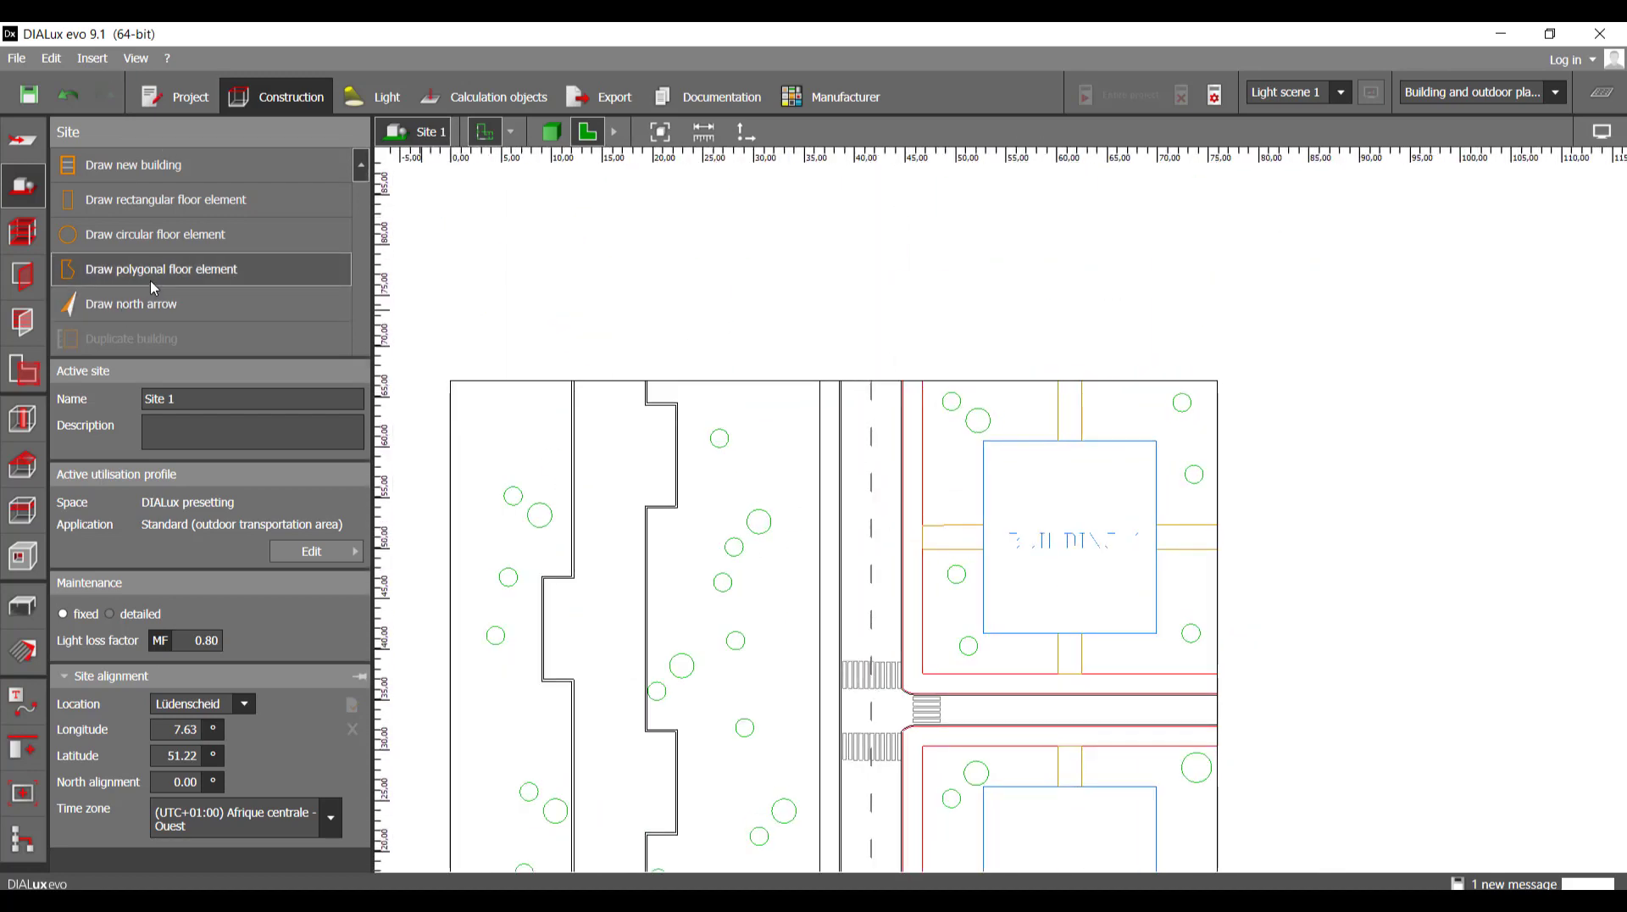
pyautogui.click(150, 278)
pyautogui.scroll(10, 958, 418)
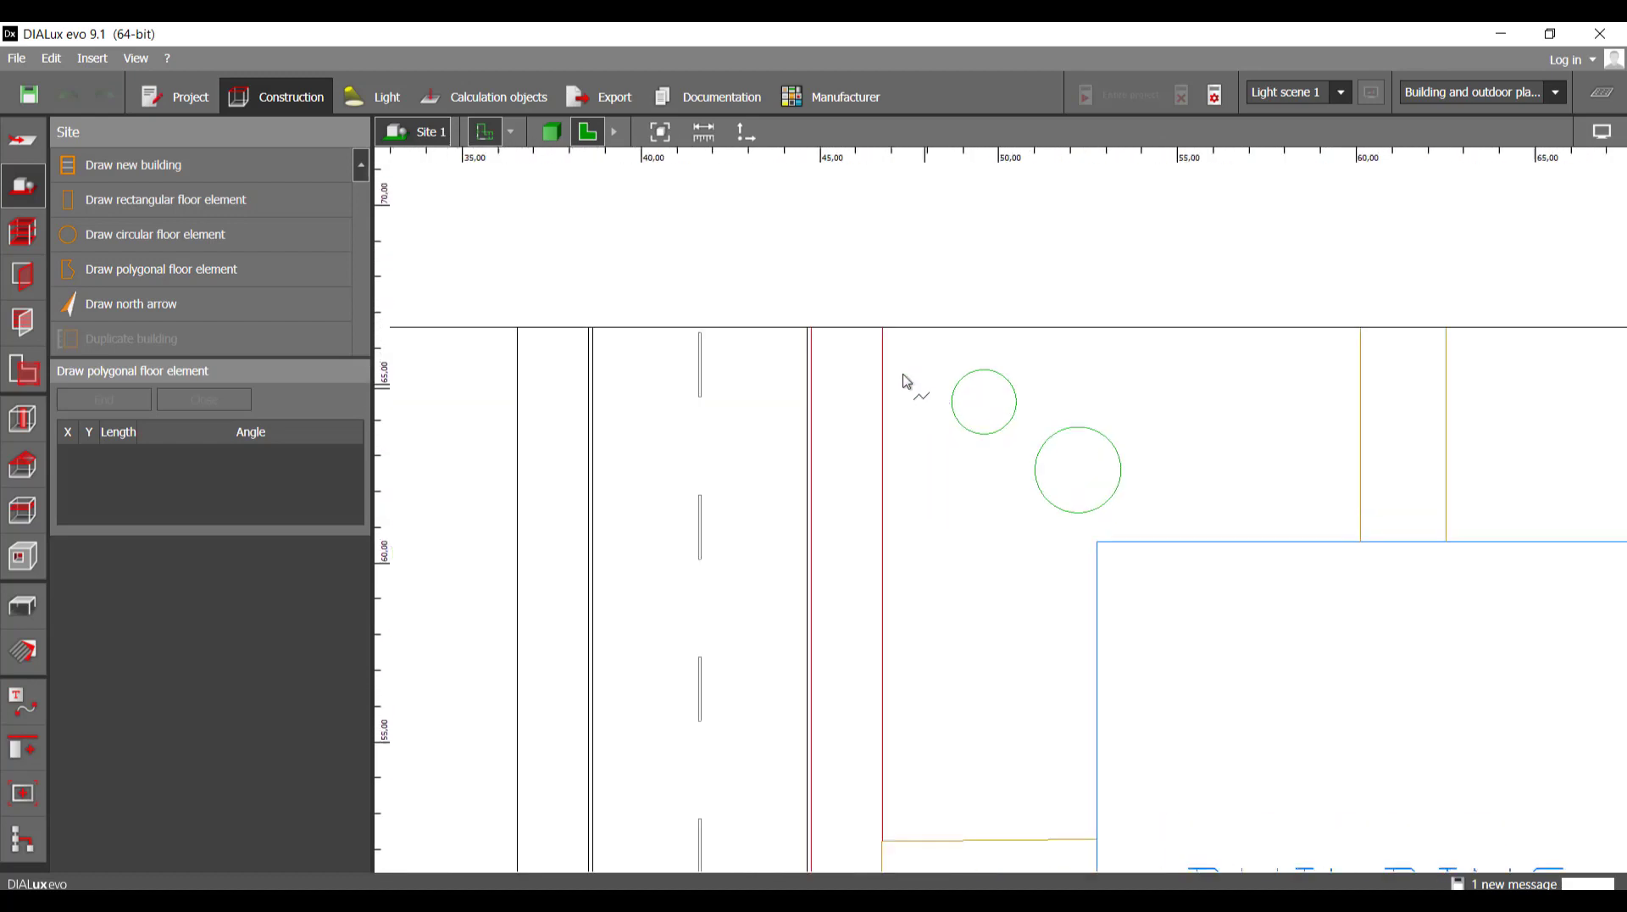
pyautogui.click(879, 319)
pyautogui.click(886, 302)
pyautogui.scroll(-5, 839, 466)
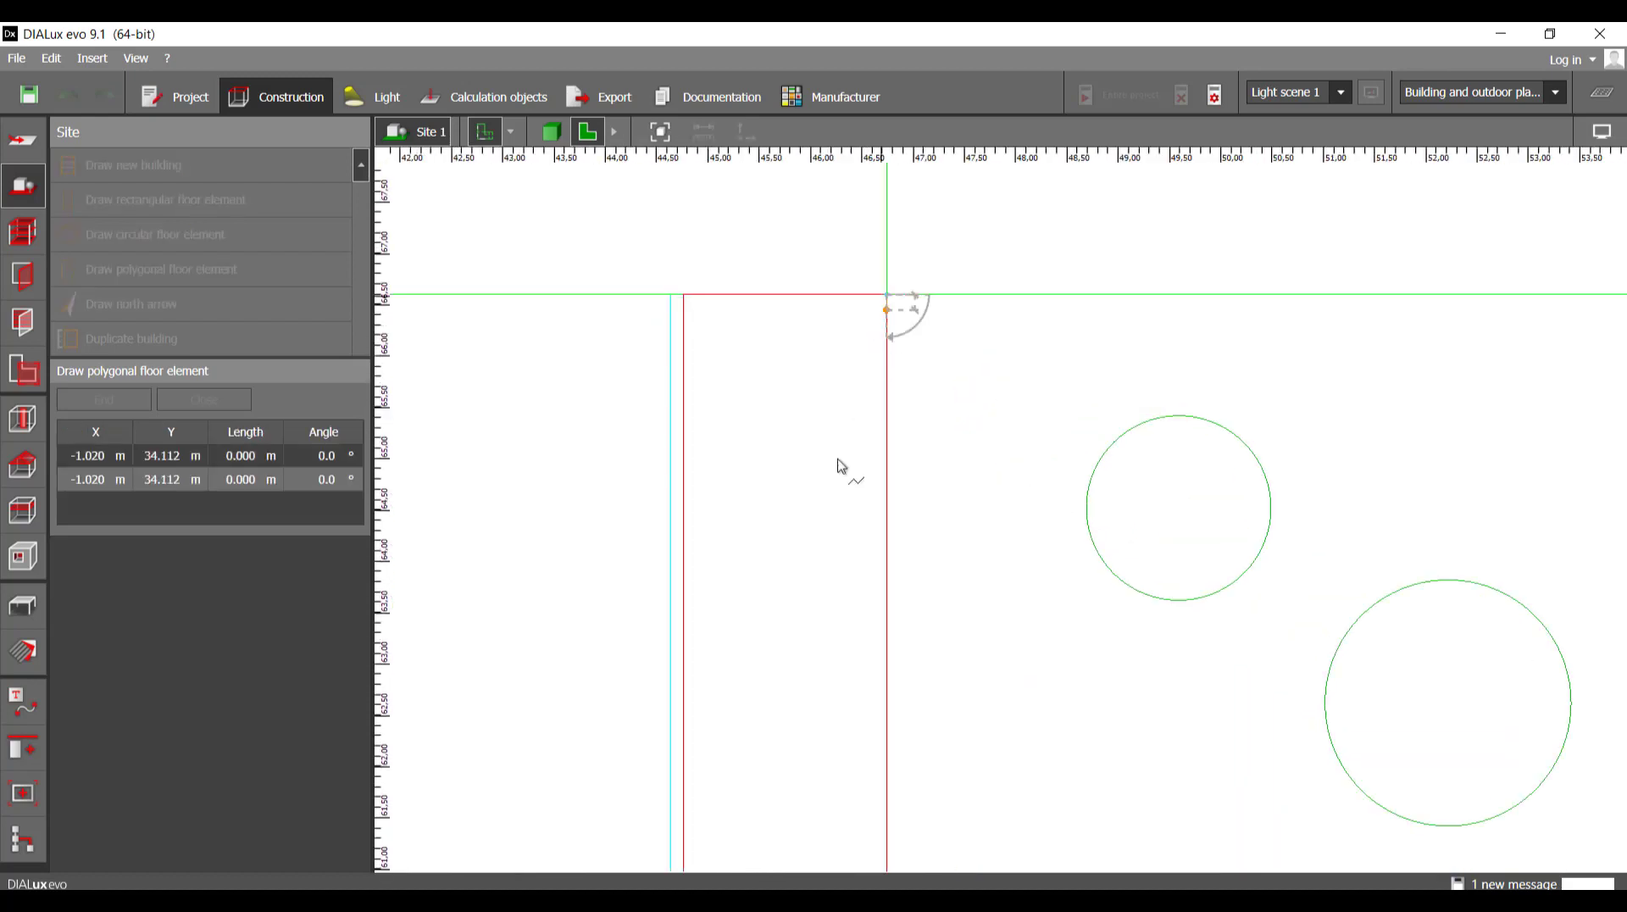
pyautogui.scroll(3, 854, 696)
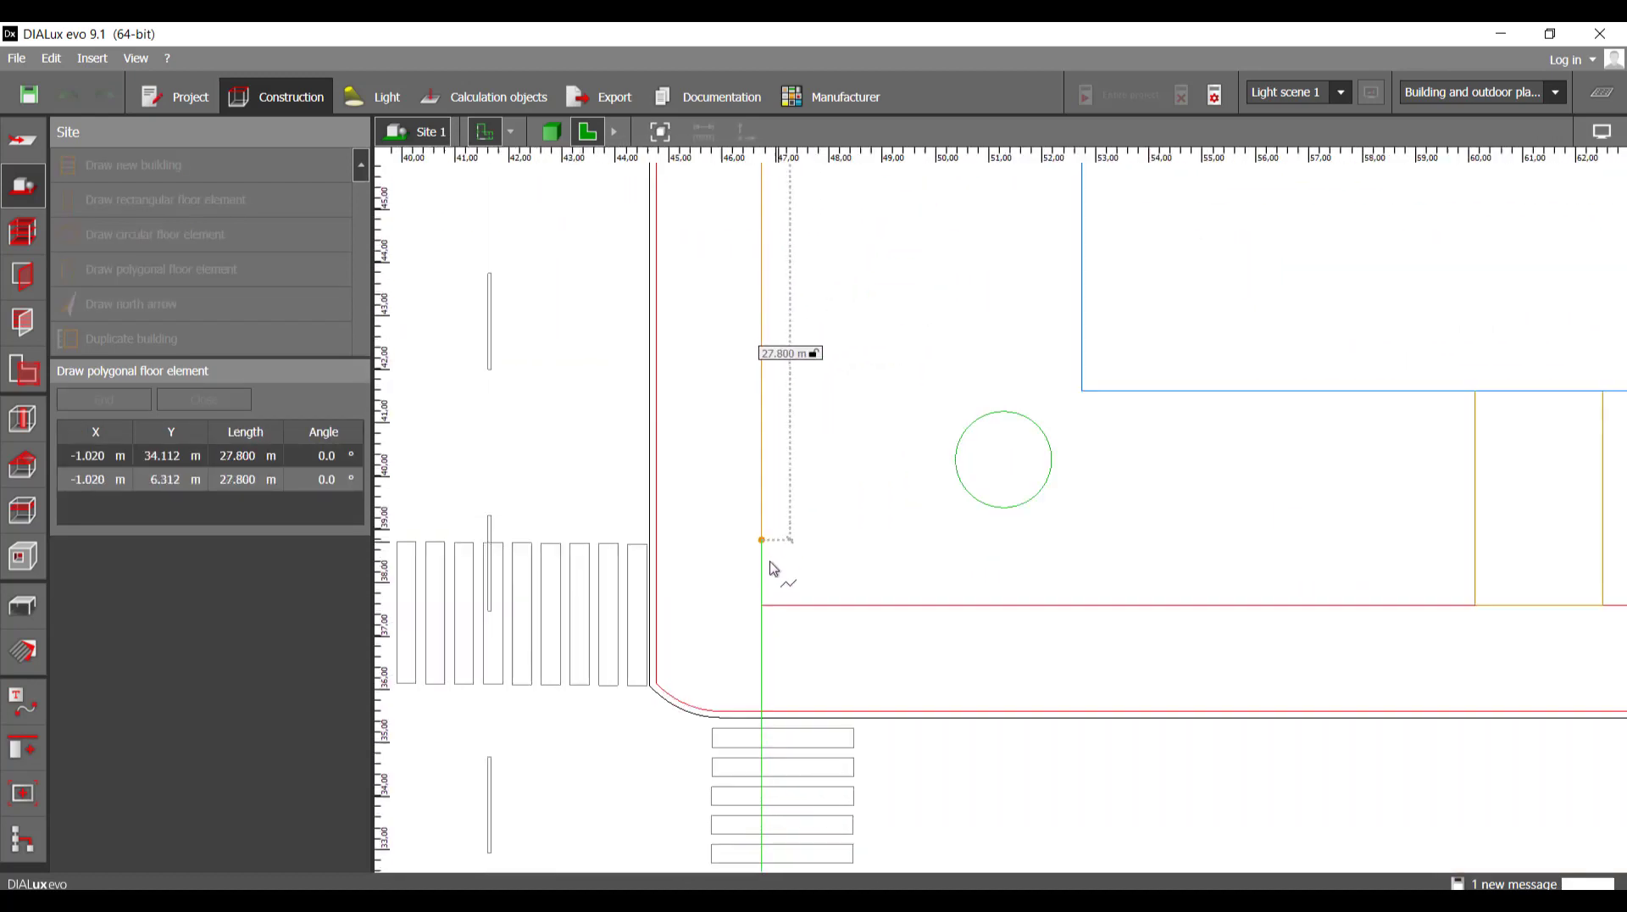
pyautogui.click(760, 629)
# - Draw a 29.145 m edge below Building 1 to the site boundary and a 1.980 m edge across the pavement's end to the kerb
pyautogui.scroll(-5, 973, 617)
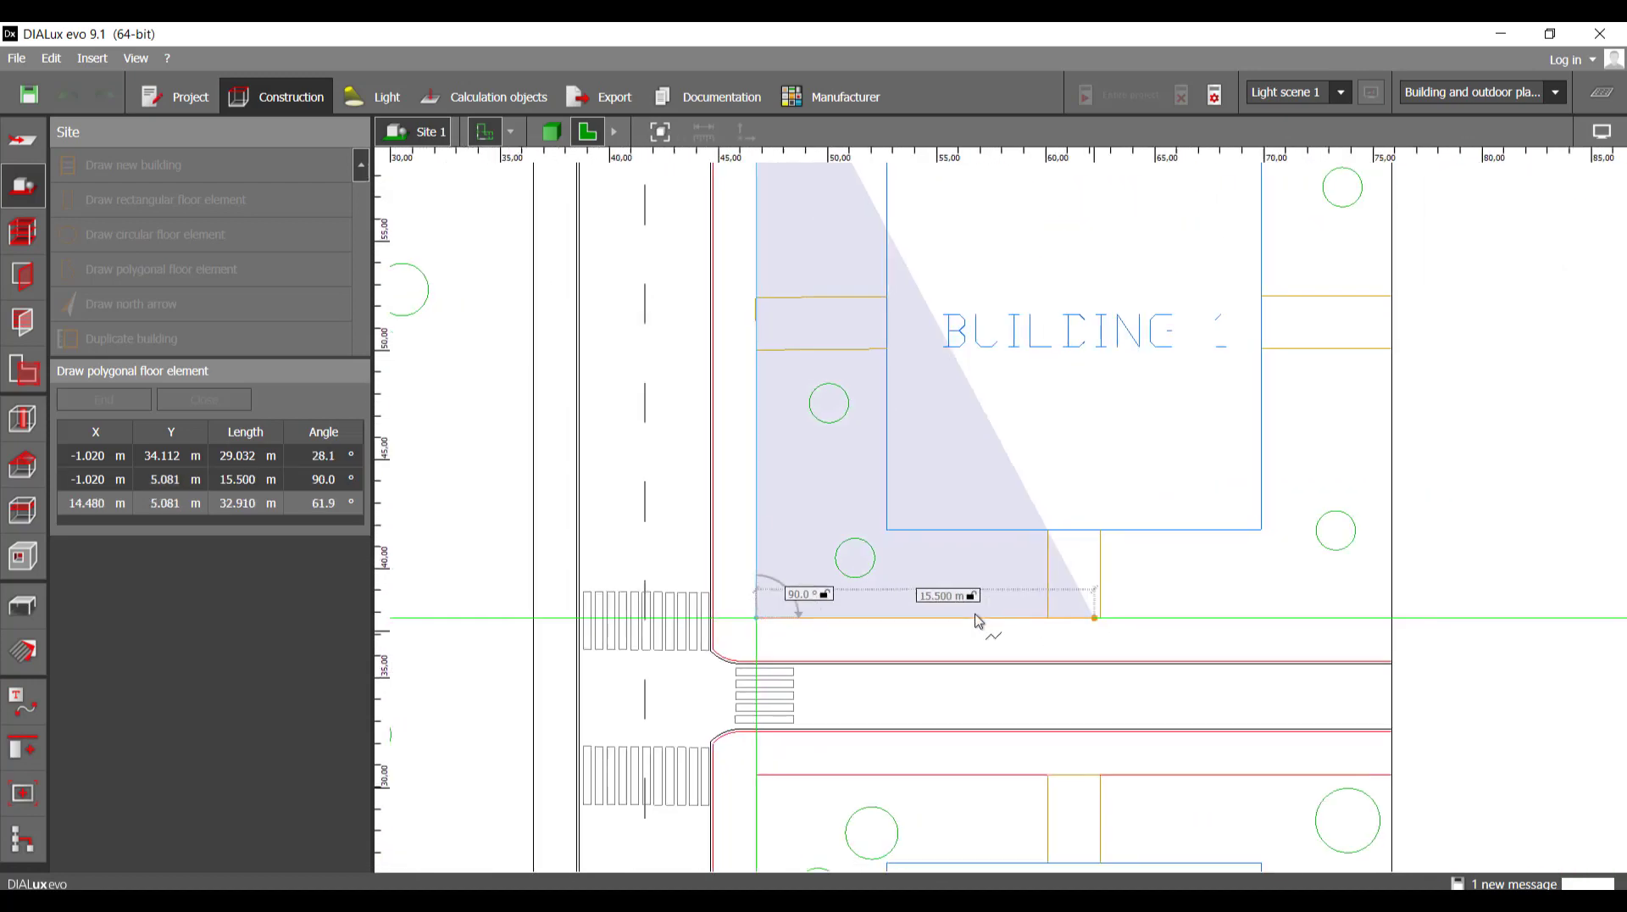
pyautogui.scroll(5, 1065, 602)
pyautogui.scroll(2, 1151, 594)
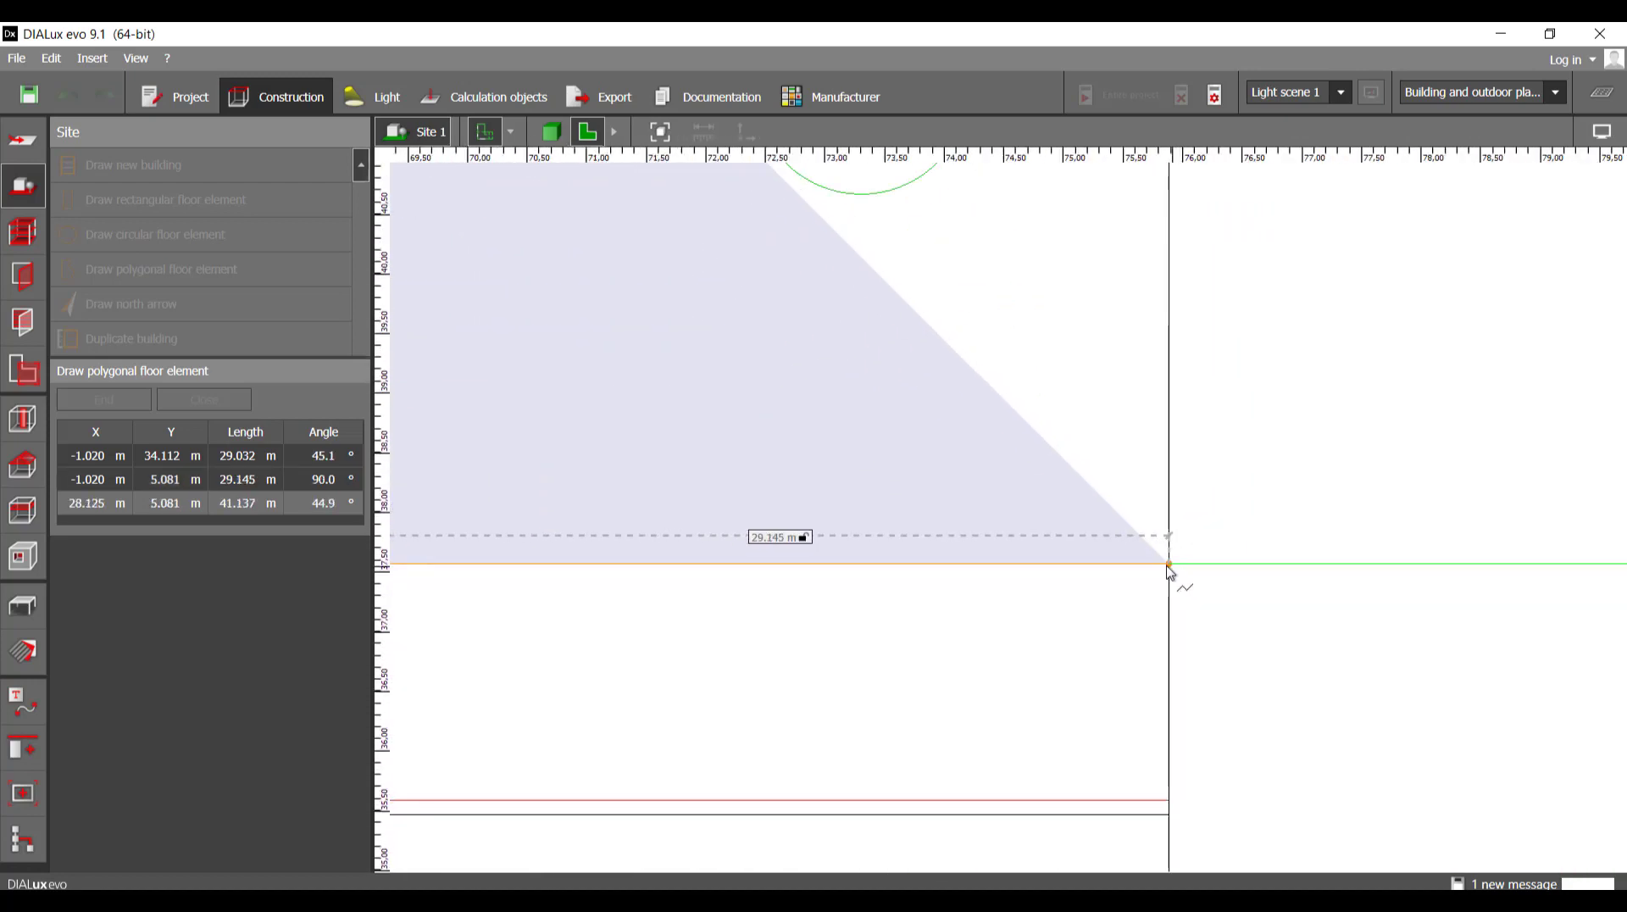
pyautogui.click(1169, 565)
pyautogui.scroll(2, 1169, 636)
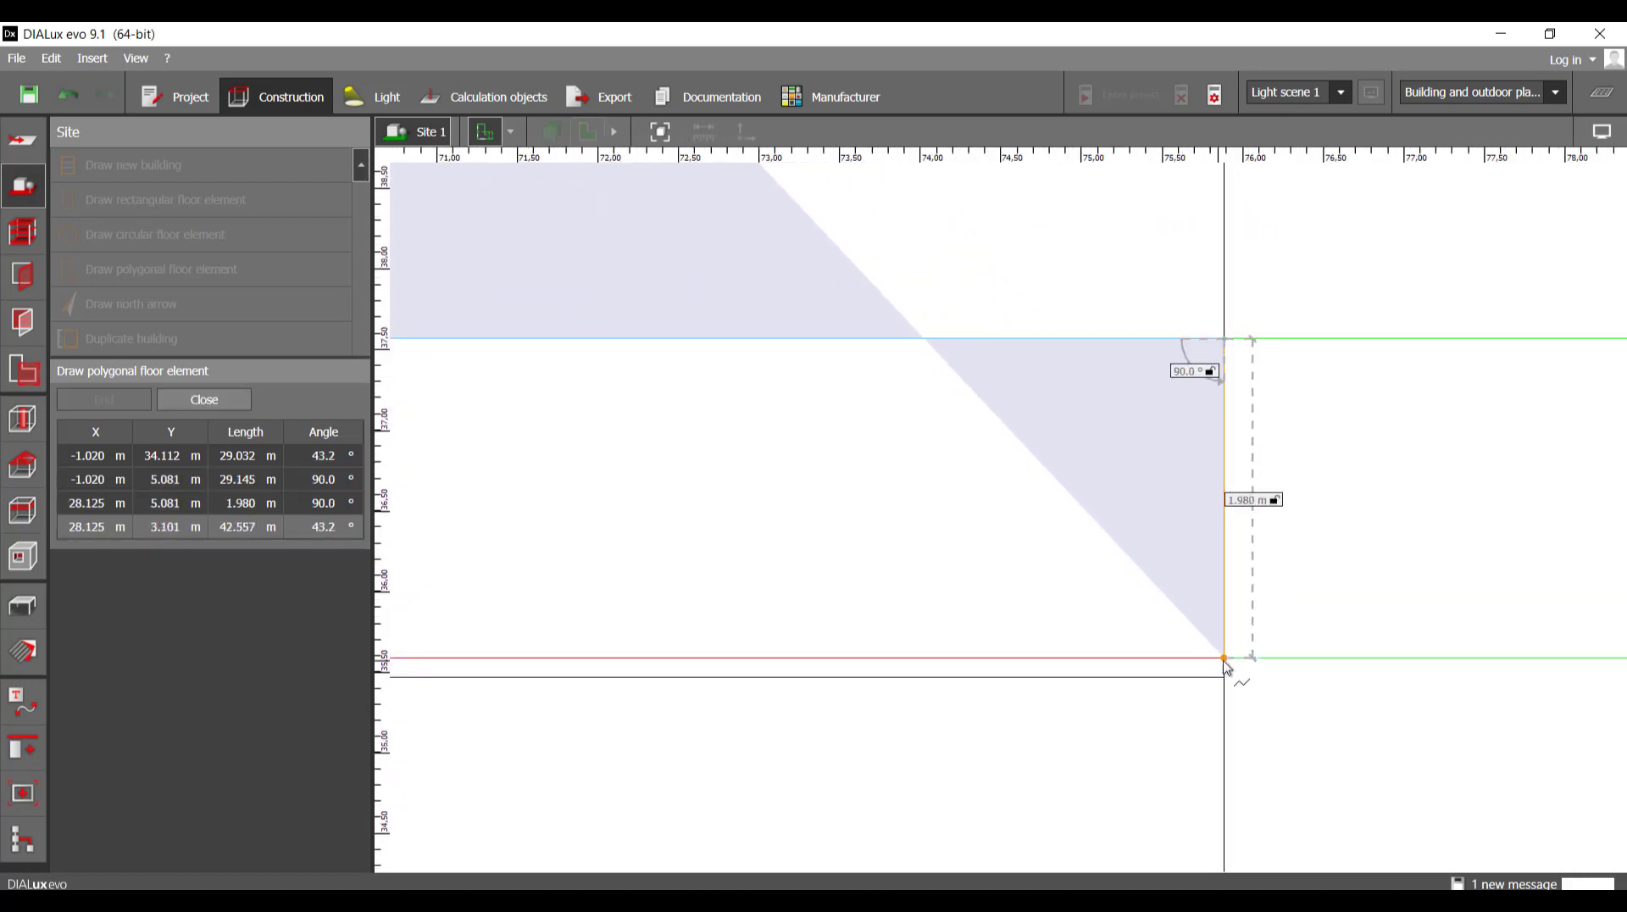
pyautogui.click(1225, 659)
# - Draw a 29.954 m edge back along the kerb's inner line to the start of the rounded corner
pyautogui.scroll(-3, 788, 607)
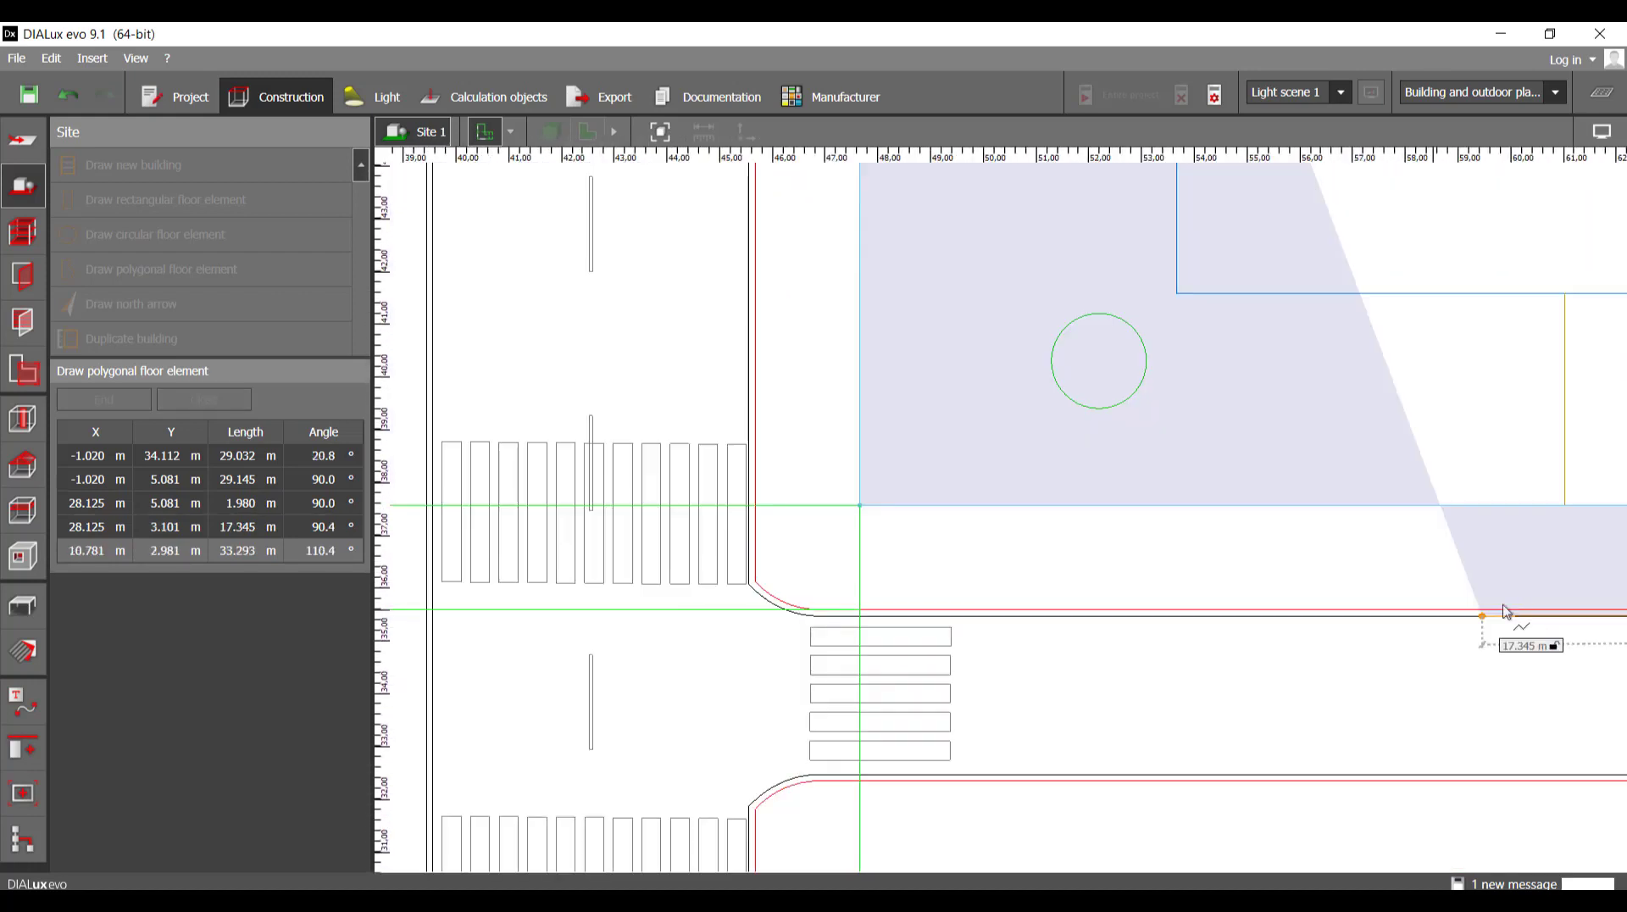
pyautogui.scroll(4, 912, 610)
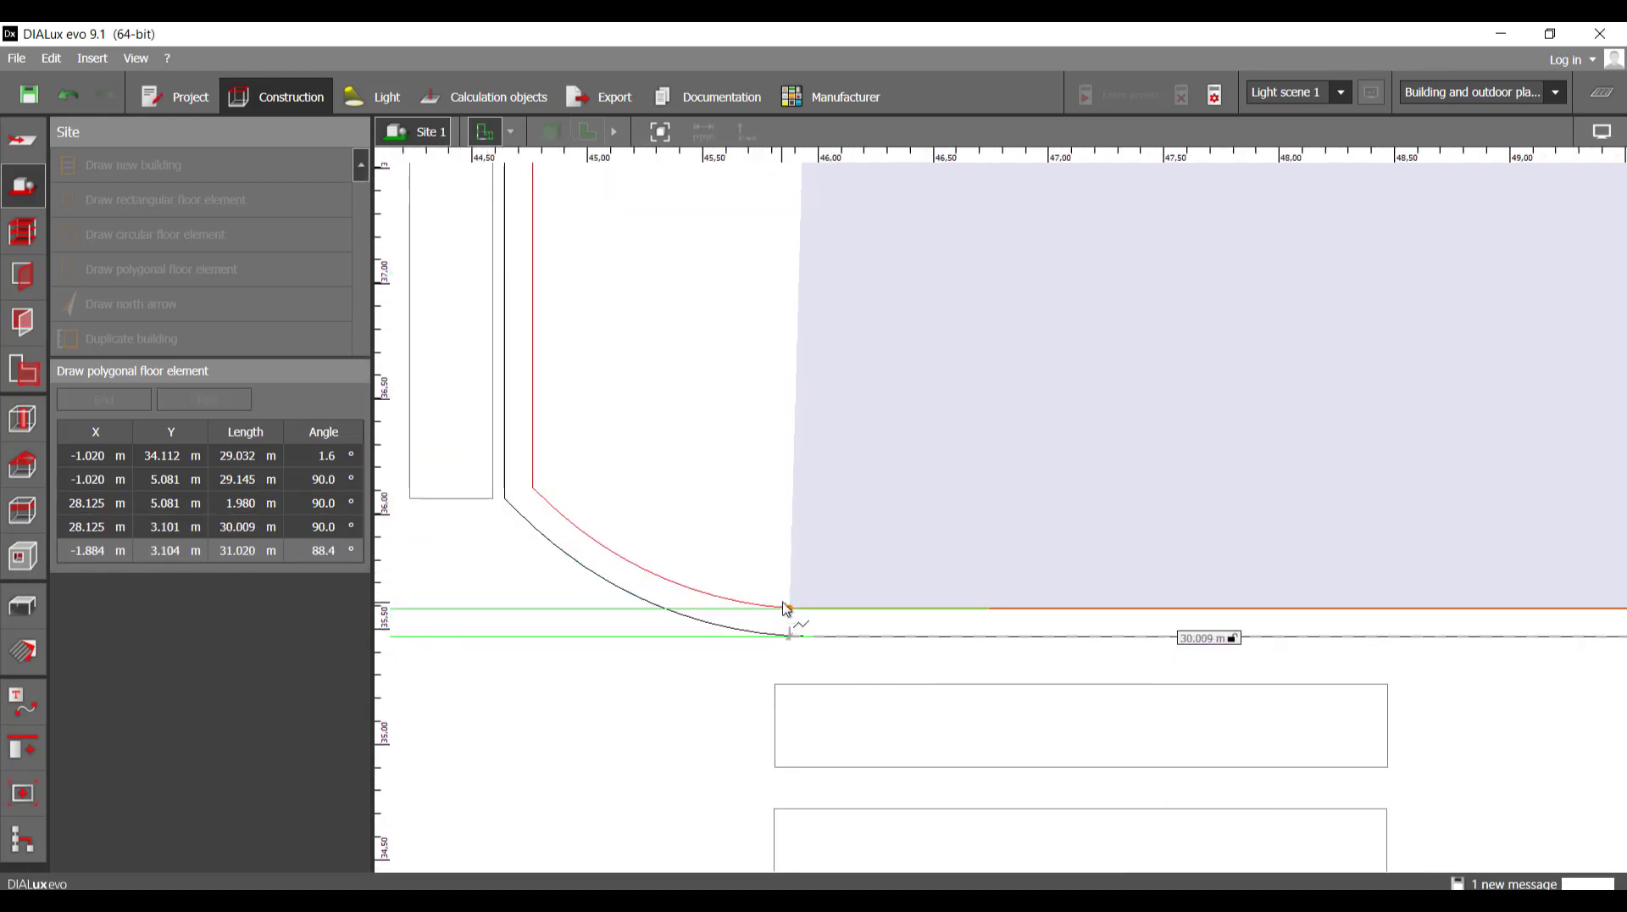
pyautogui.click(805, 609)
pyautogui.scroll(3, 780, 609)
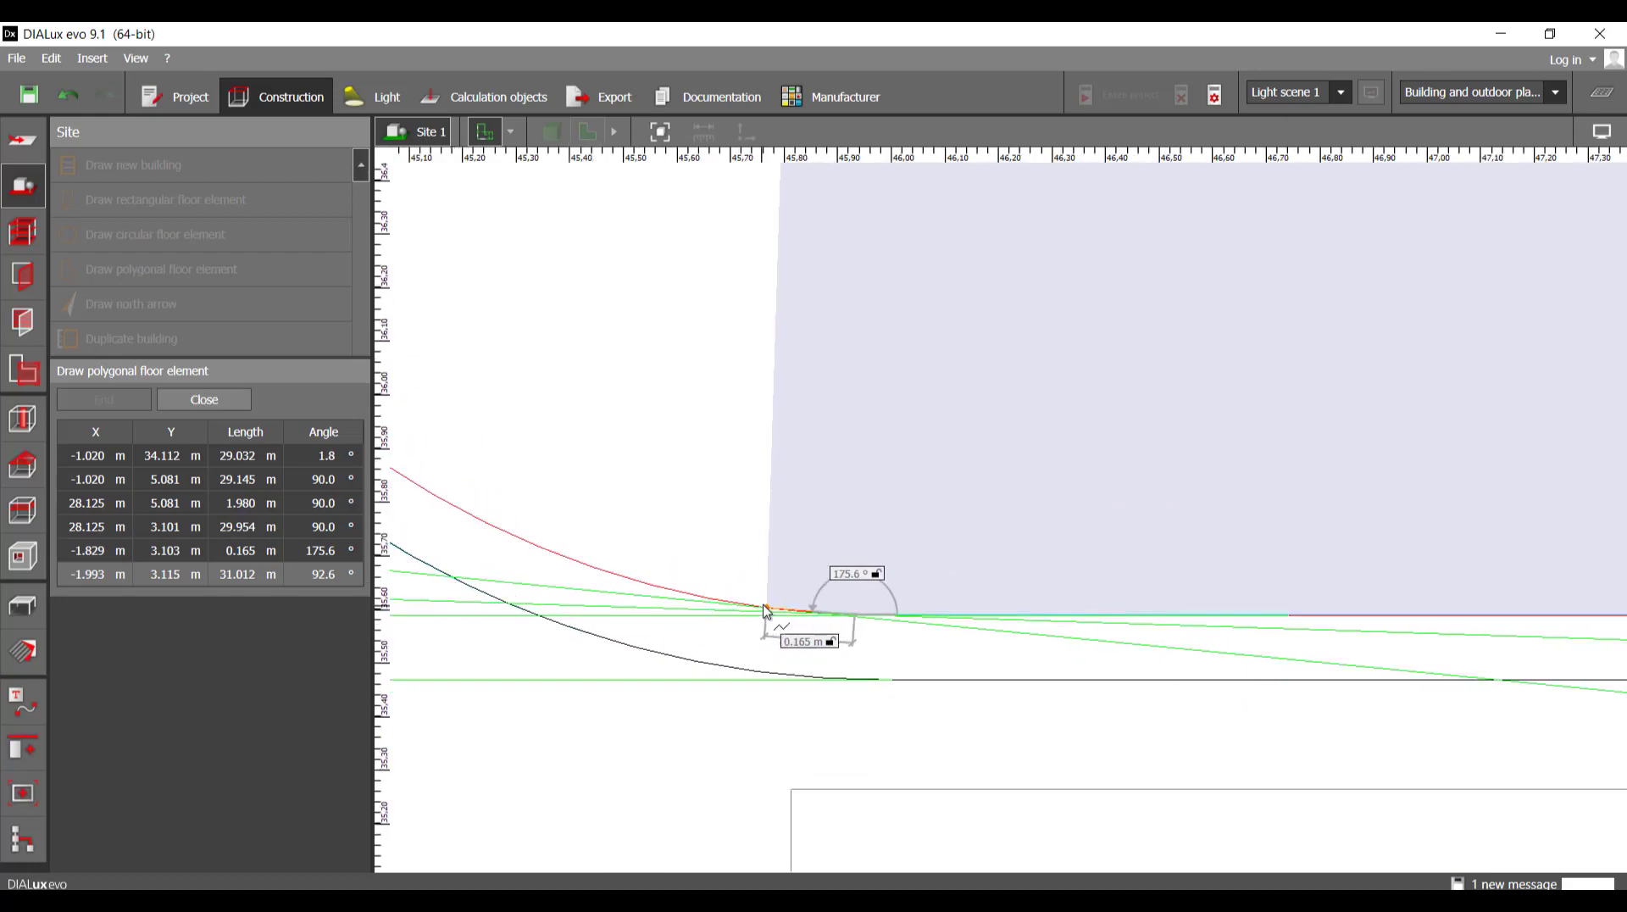
# - Trace the lower part of the pavement's rounded corner with short edges along the kerb's inner line
pyautogui.click(767, 607)
pyautogui.click(714, 600)
pyautogui.click(634, 579)
pyautogui.click(603, 572)
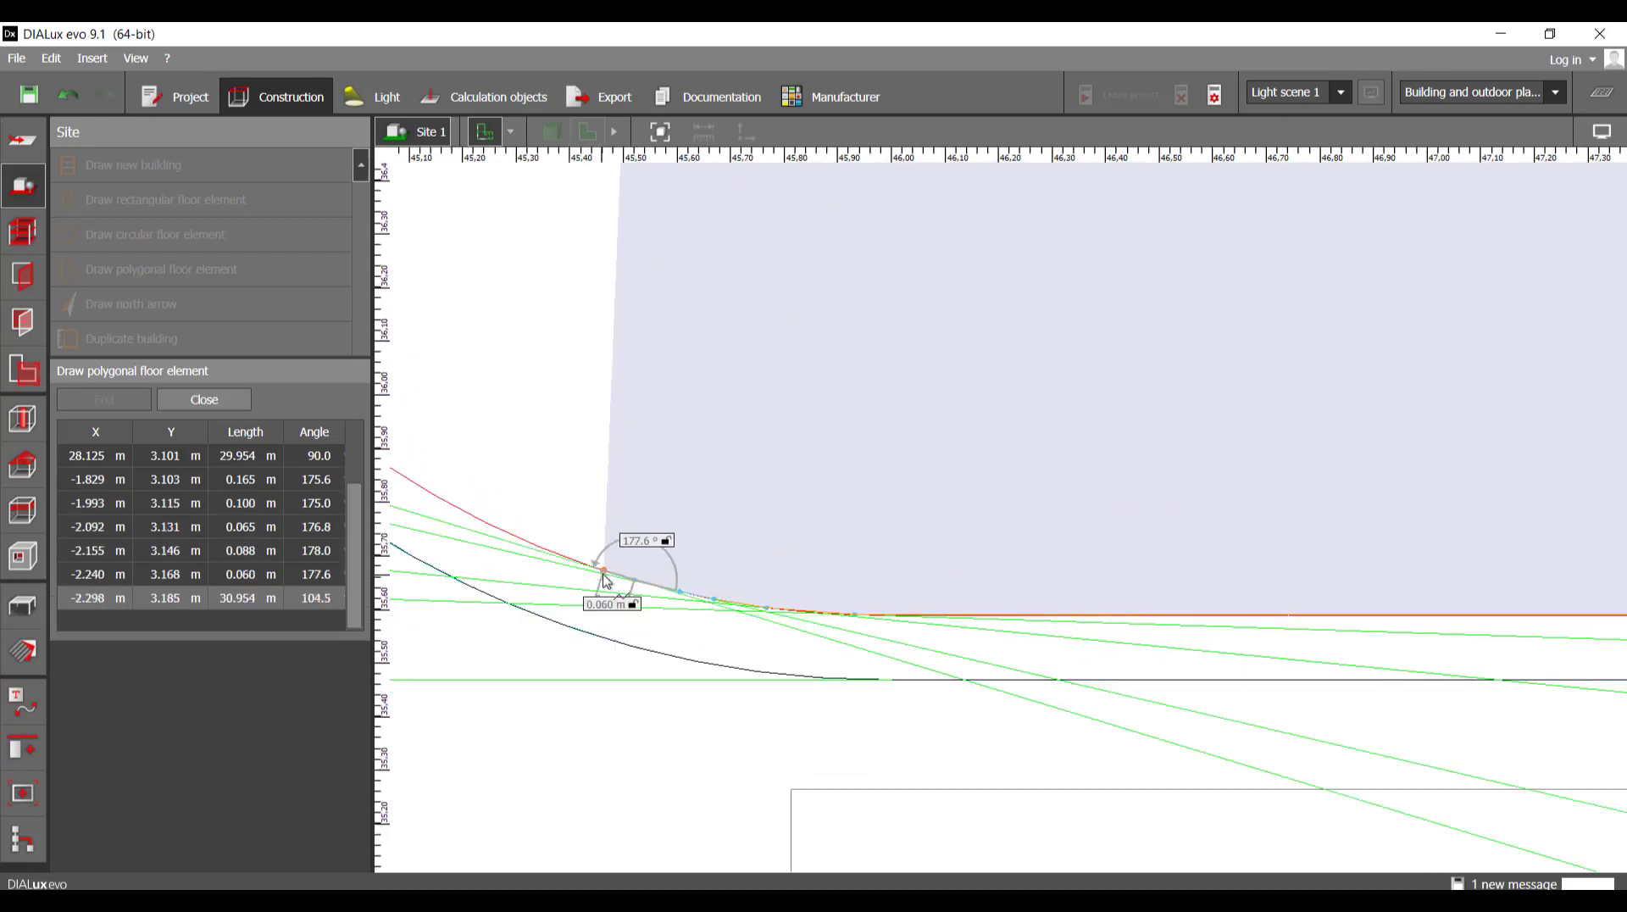
pyautogui.click(575, 560)
pyautogui.click(537, 546)
pyautogui.click(530, 547)
pyautogui.moveTo(503, 535); pyautogui.dragTo(931, 602, button='middle')
pyautogui.scroll(1, 931, 602)
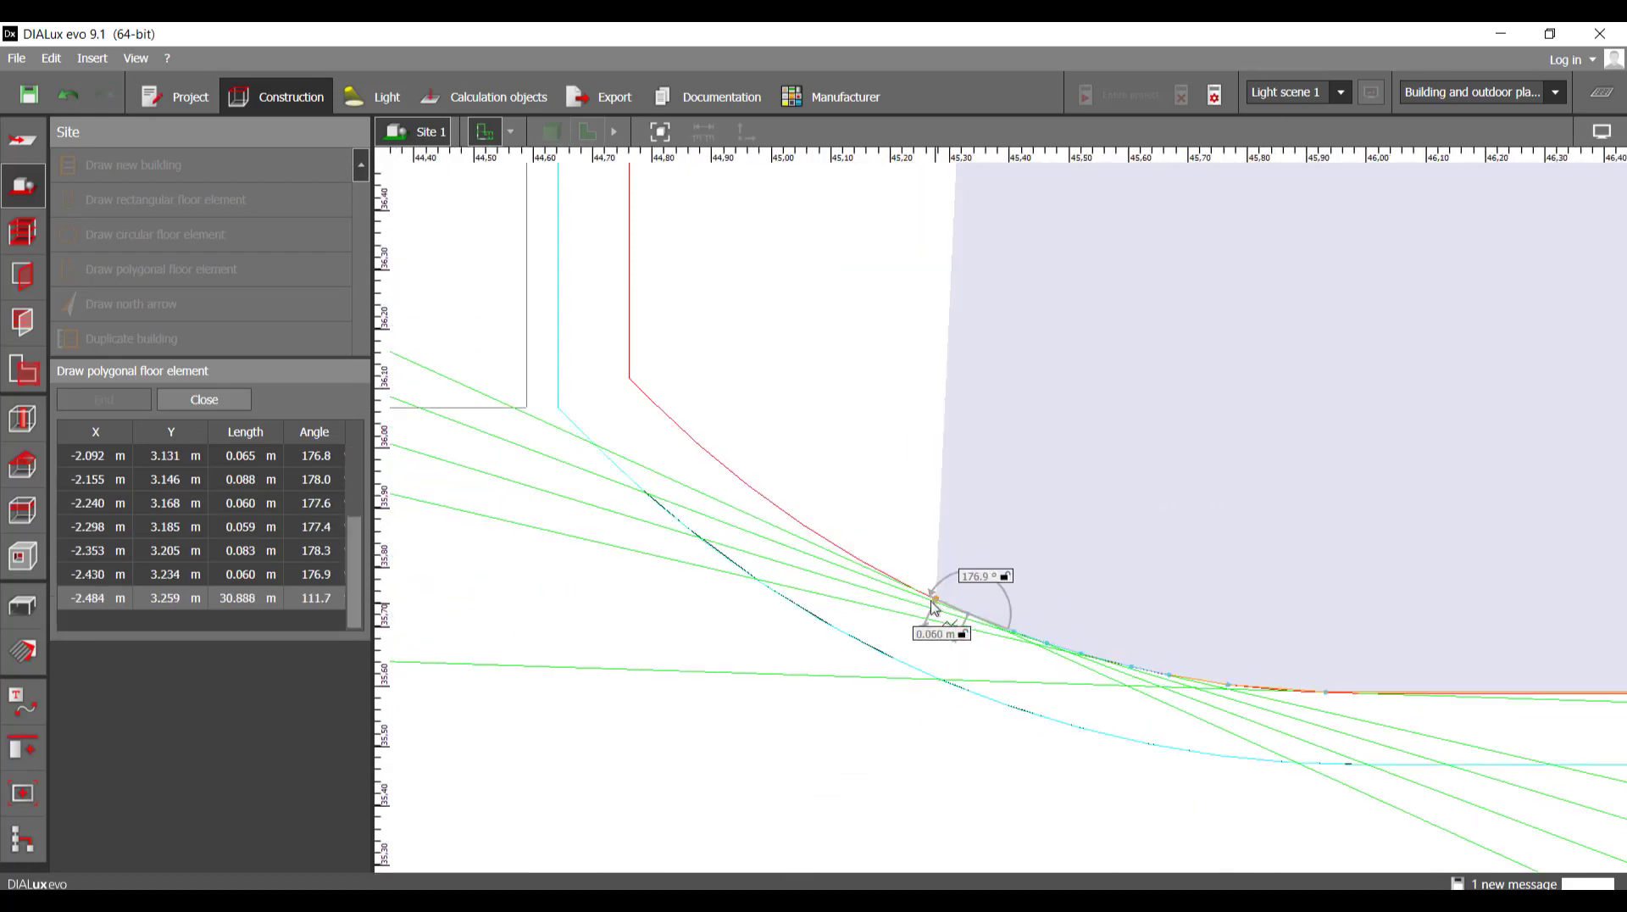
# - Trace the remaining part of the pavement's rounded corner up to the start of its straight side along the main road
pyautogui.click(909, 587)
pyautogui.click(866, 562)
pyautogui.click(829, 540)
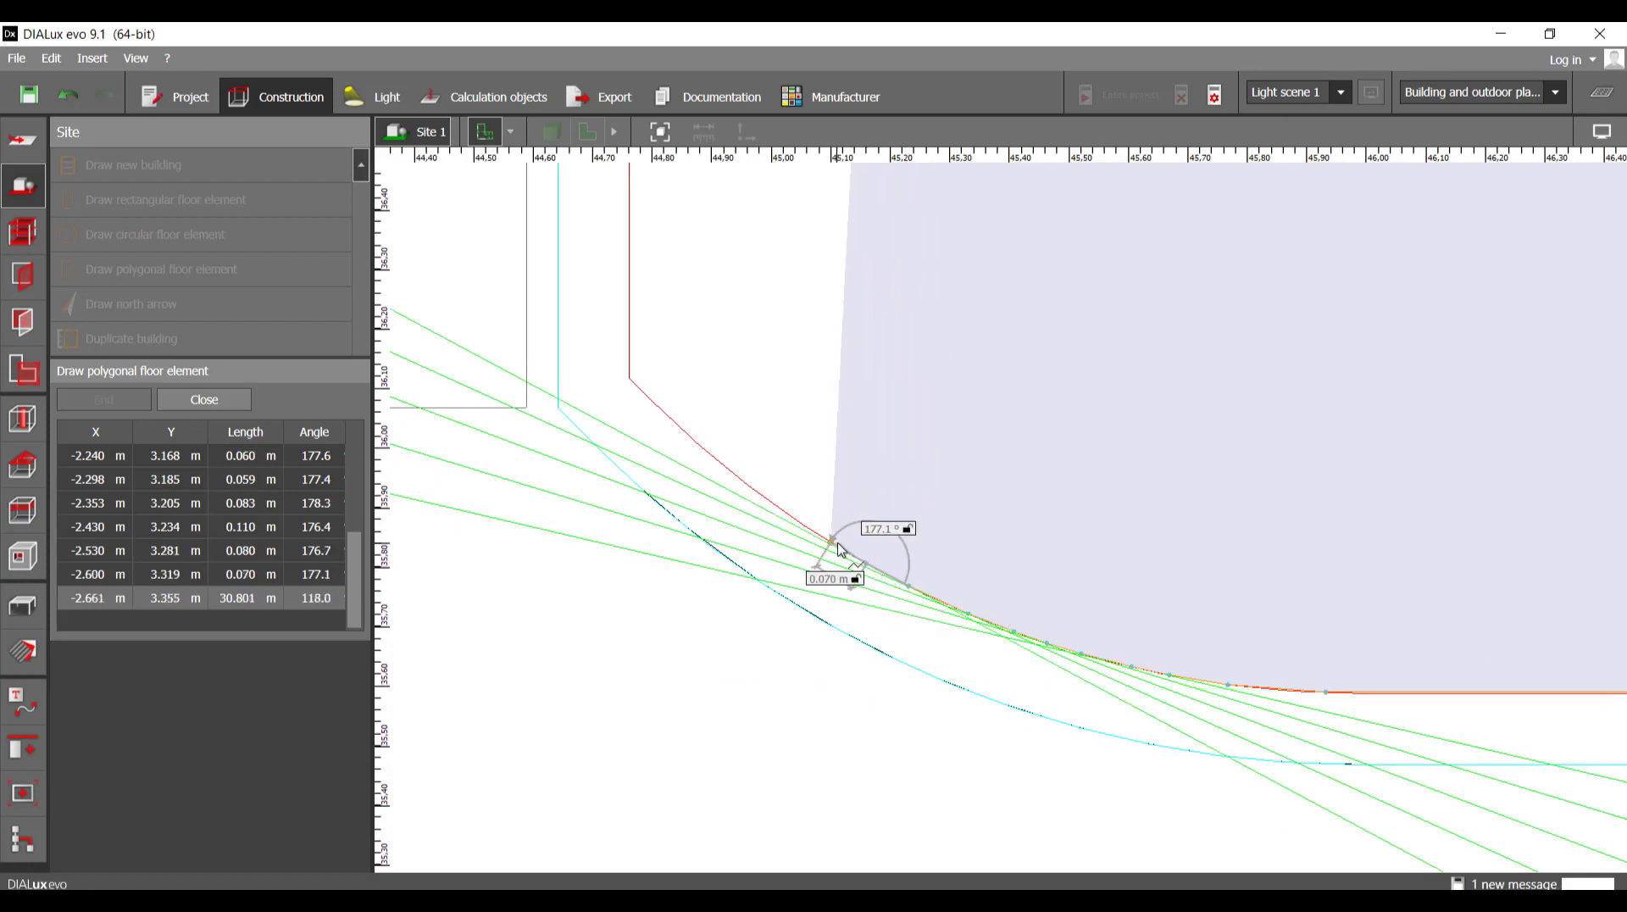
pyautogui.click(790, 515)
pyautogui.click(736, 475)
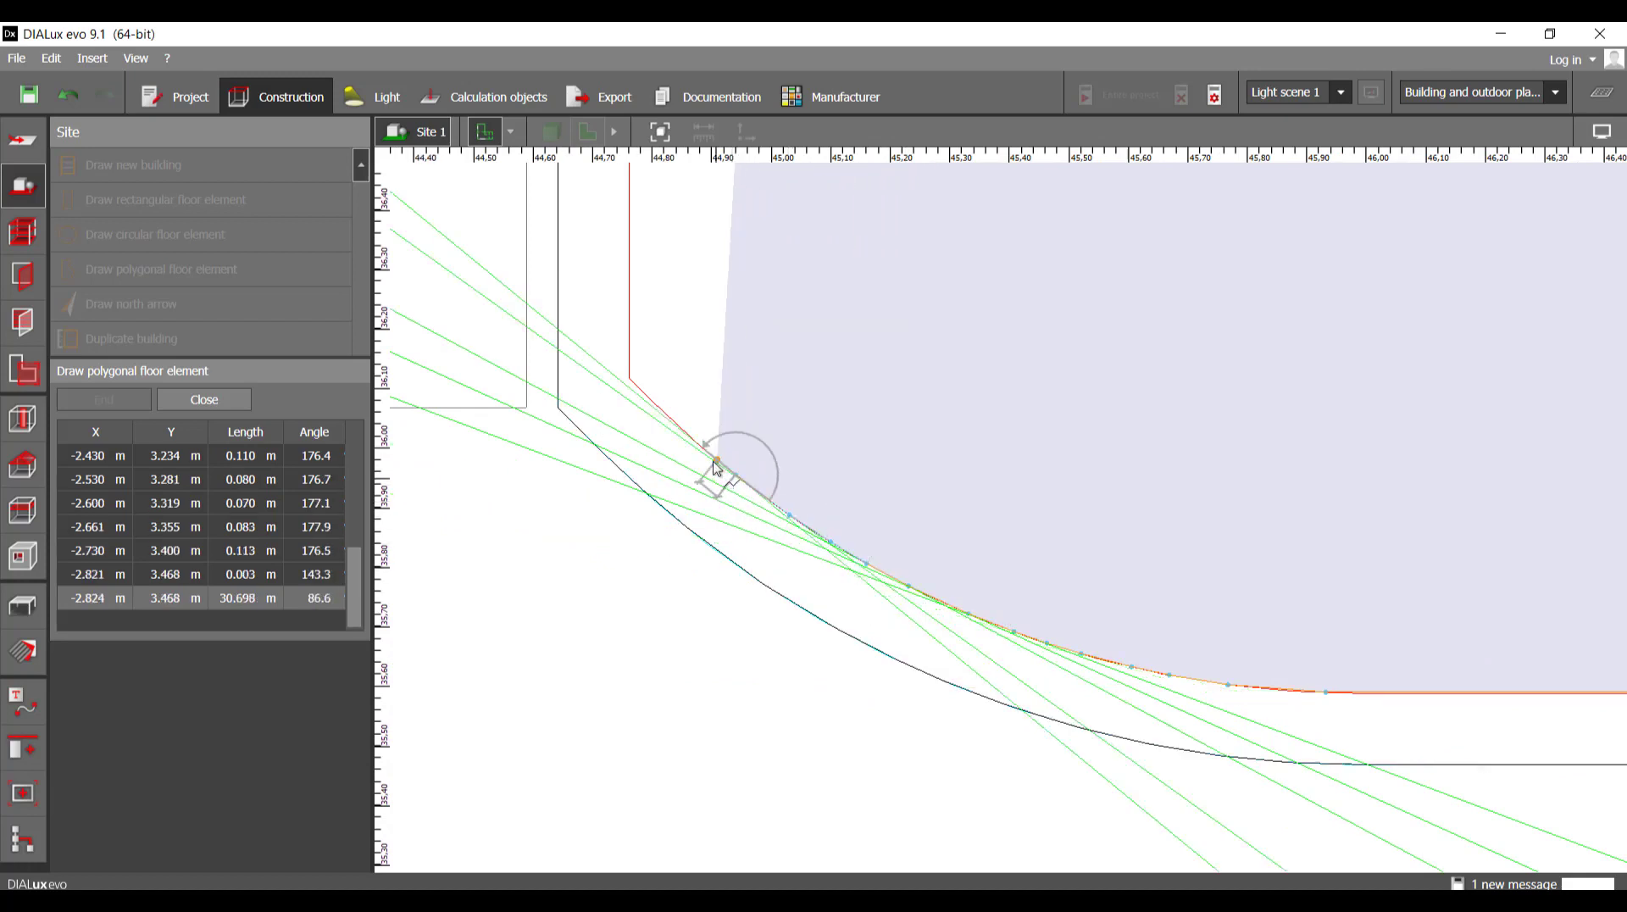
pyautogui.click(676, 426)
pyautogui.click(639, 386)
pyautogui.click(627, 370)
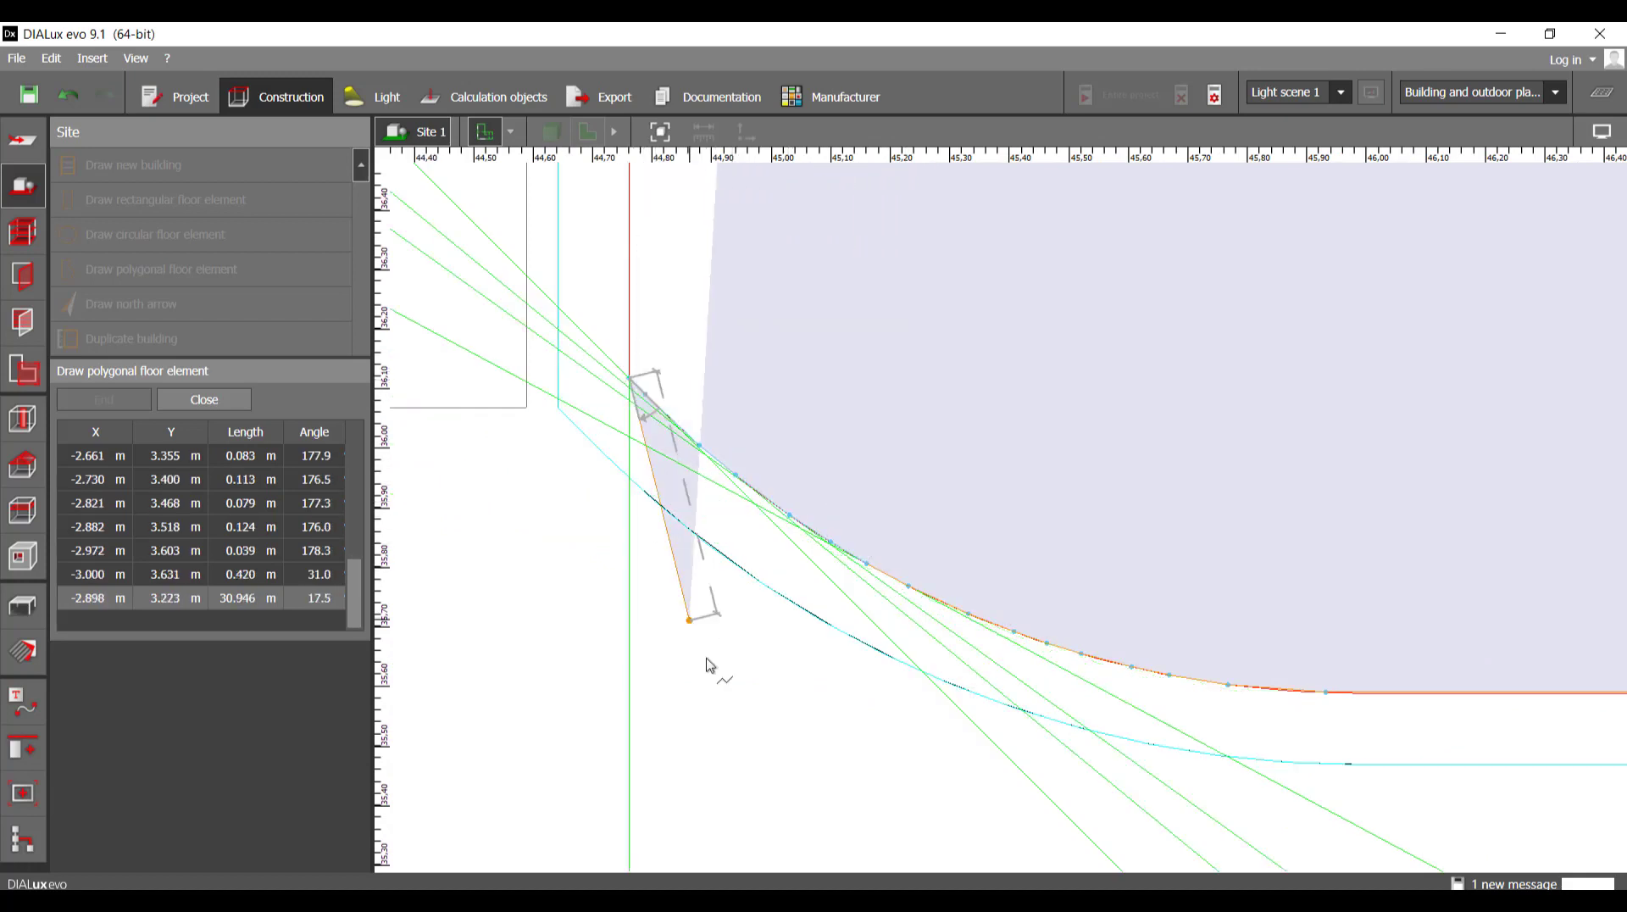
# - Draw a 30.482 m edge up the pavement's kerb side to the site boundary and close the polygon
pyautogui.scroll(-8, 710, 665)
pyautogui.scroll(2, 730, 383)
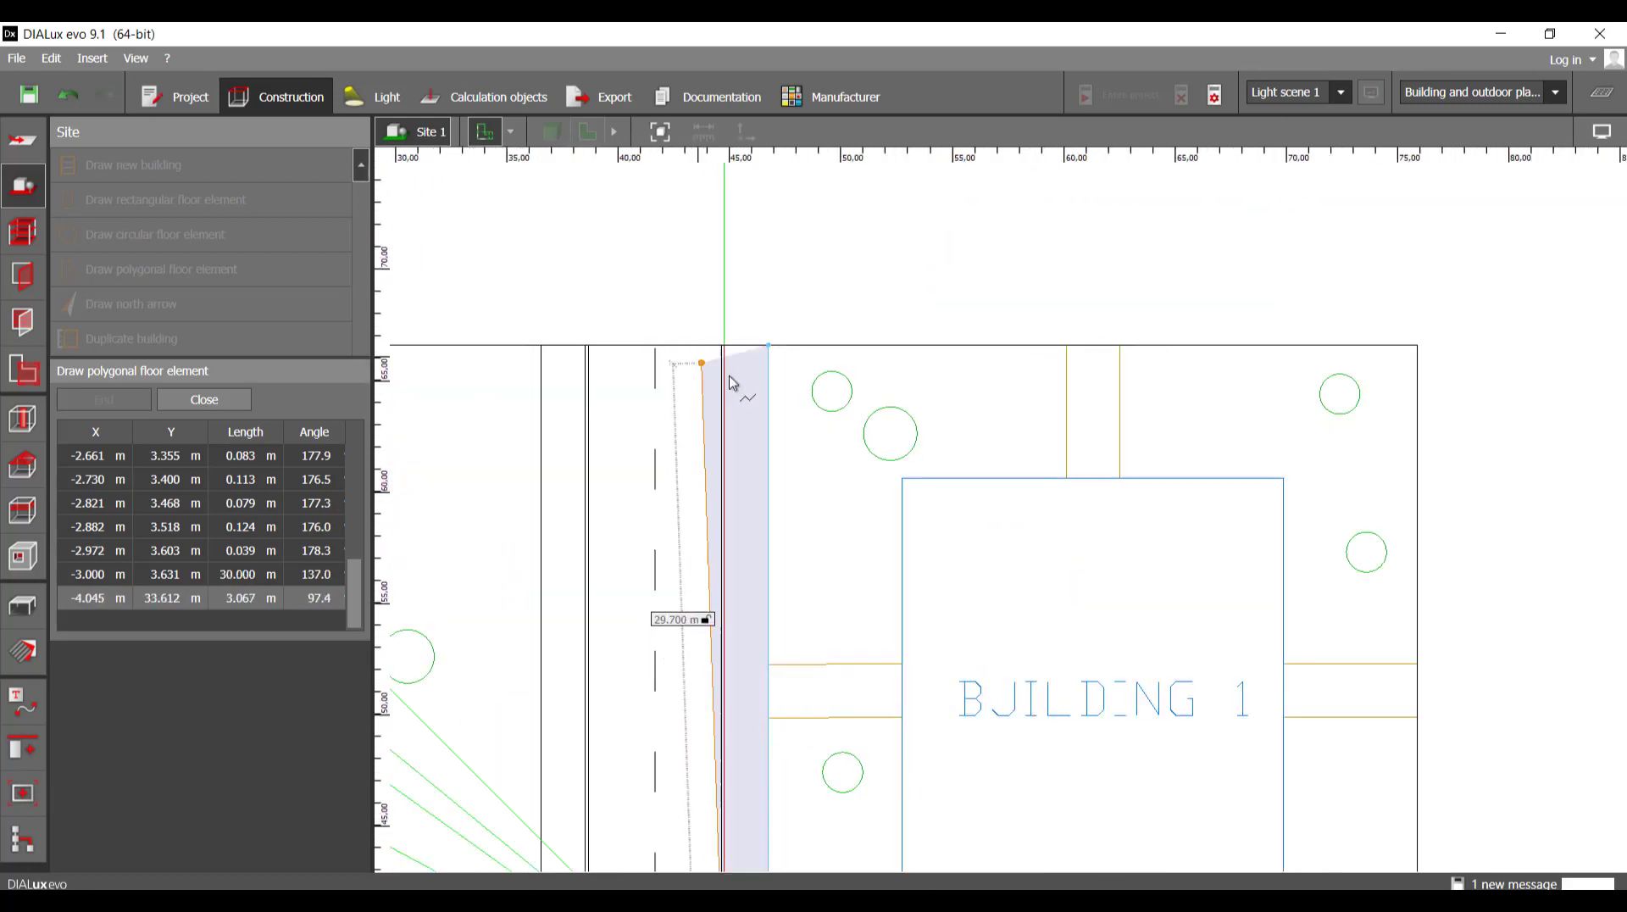
pyautogui.scroll(5, 731, 383)
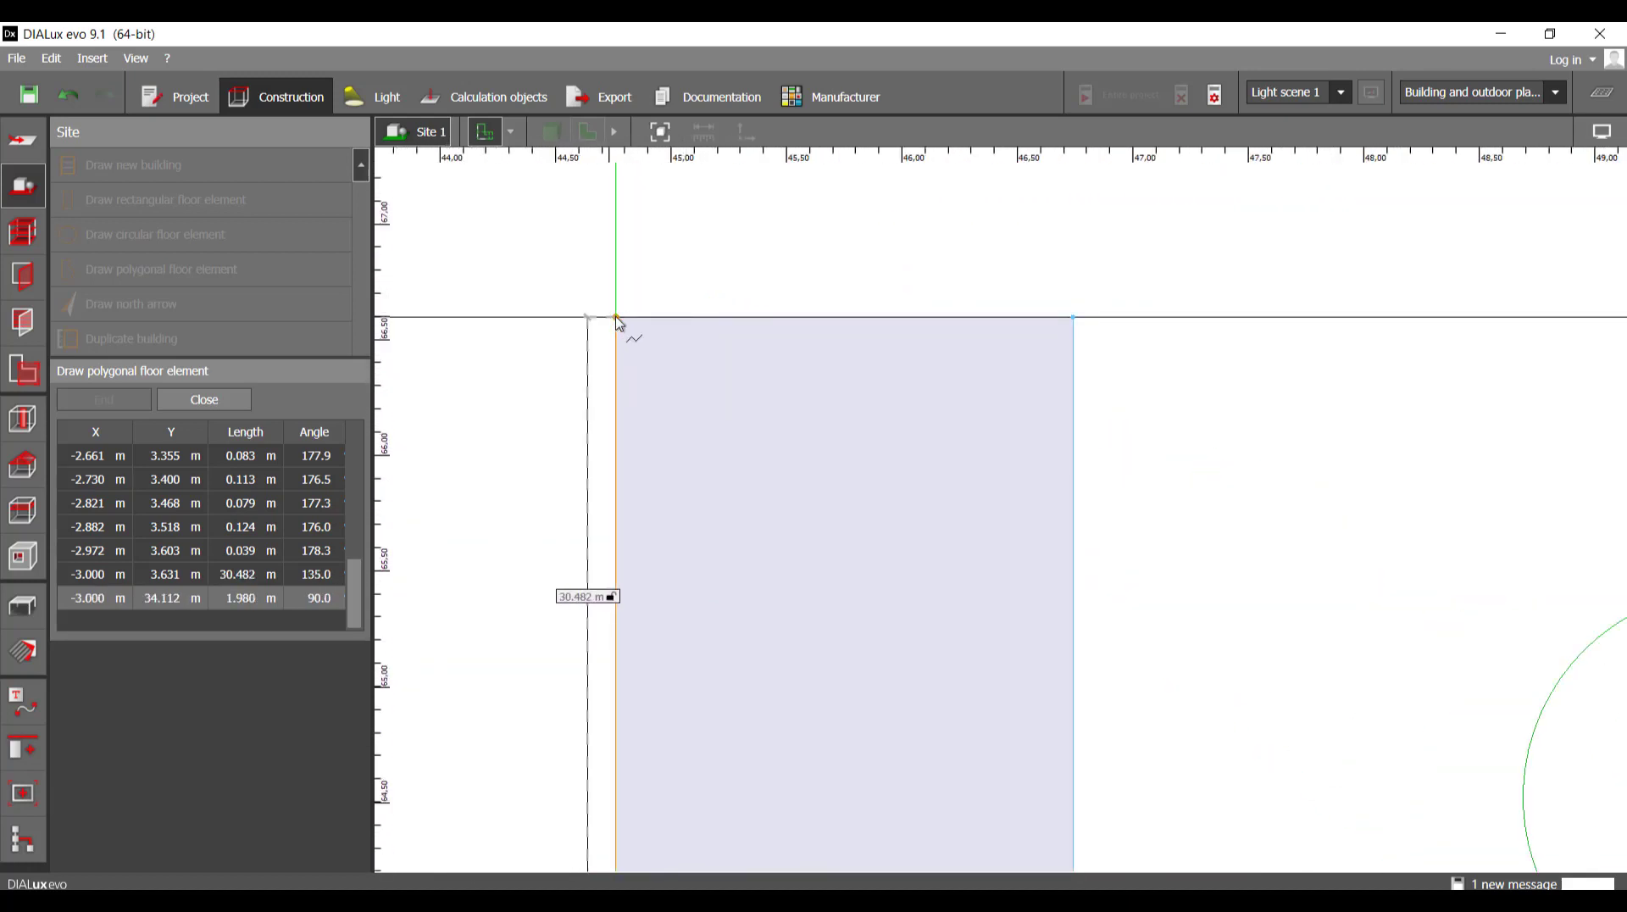
pyautogui.click(758, 340)
pyautogui.click(825, 358)
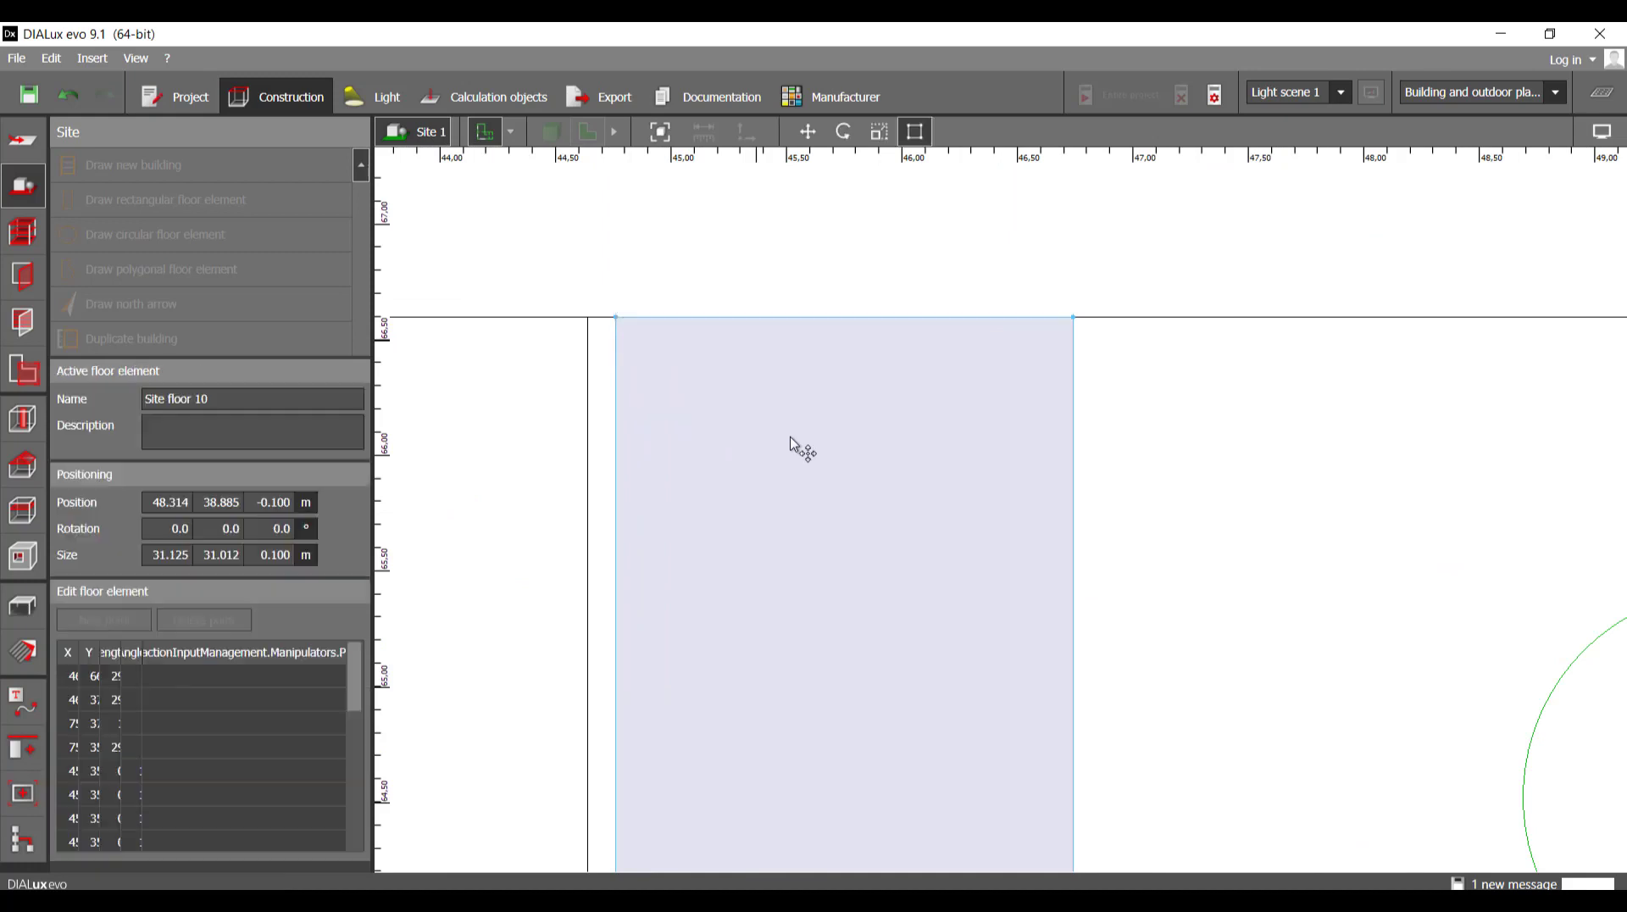
# - Start a new polygonal floor element at the kerb's upper end with a 0.120 m edge across its width
pyautogui.click(270, 268)
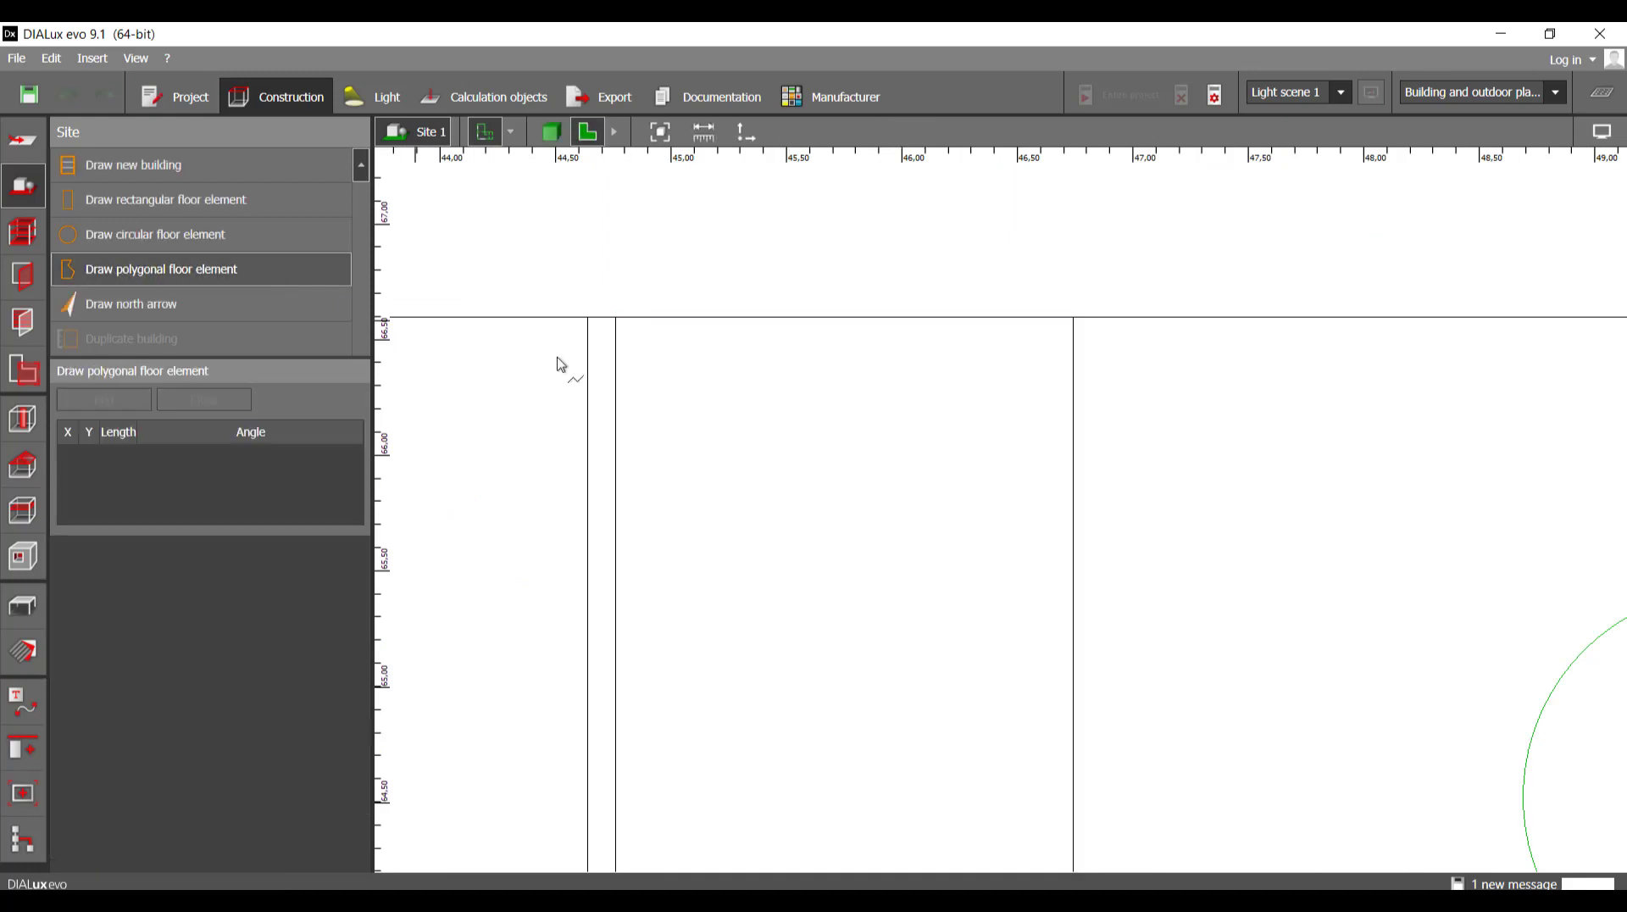
pyautogui.scroll(2, 741, 349)
pyautogui.scroll(2, 745, 348)
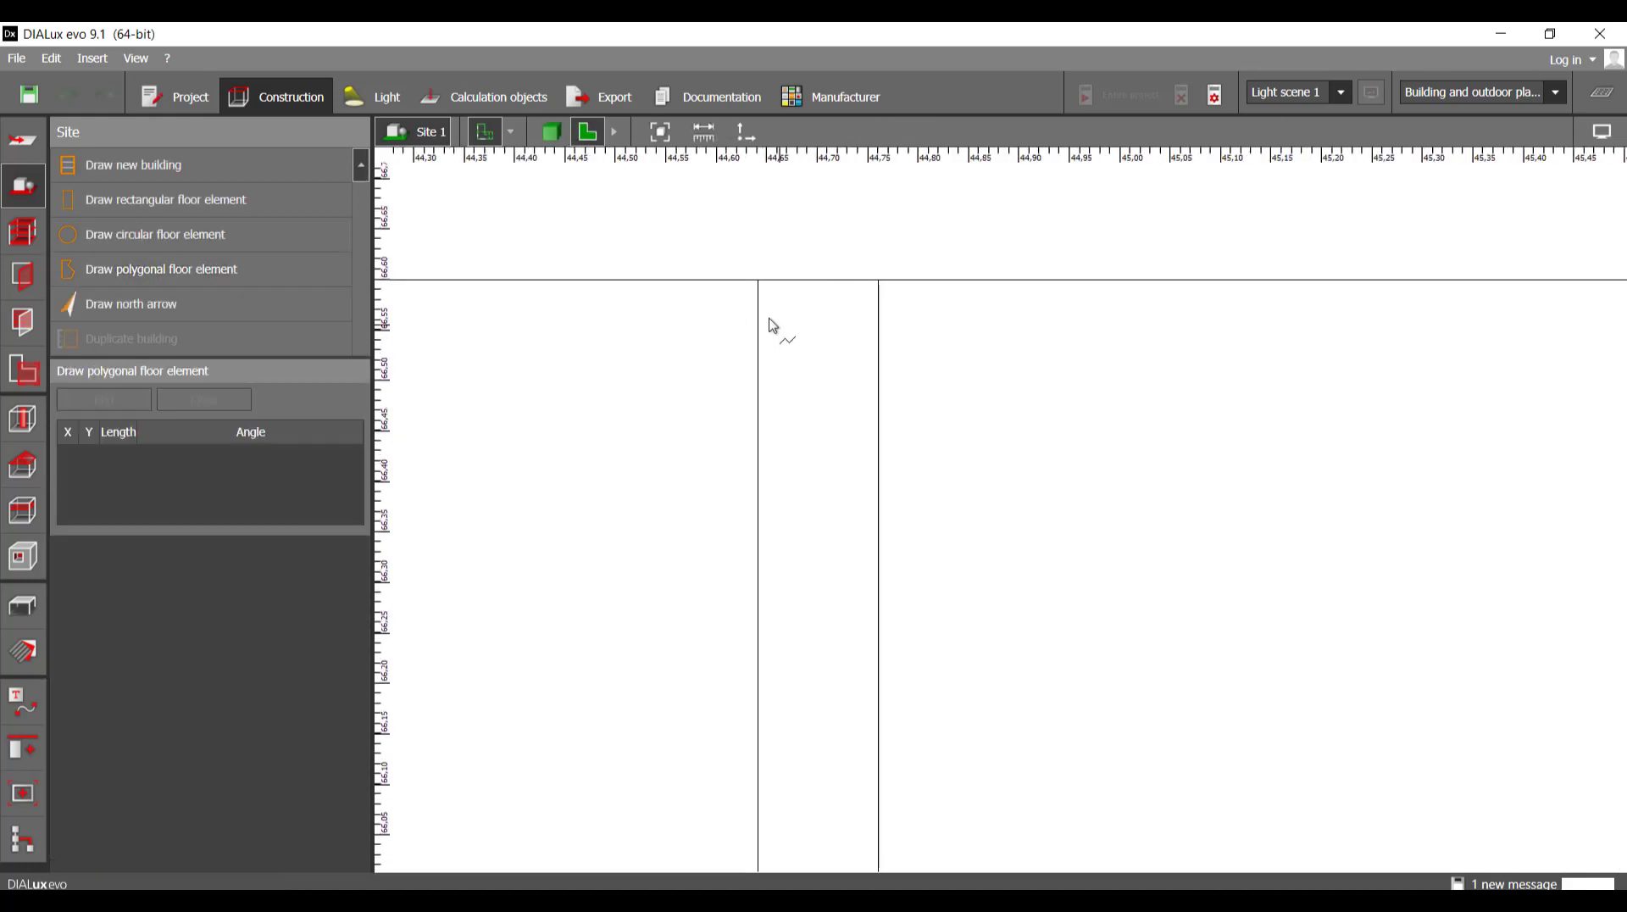
pyautogui.click(761, 282)
pyautogui.click(871, 294)
pyautogui.scroll(-8, 834, 458)
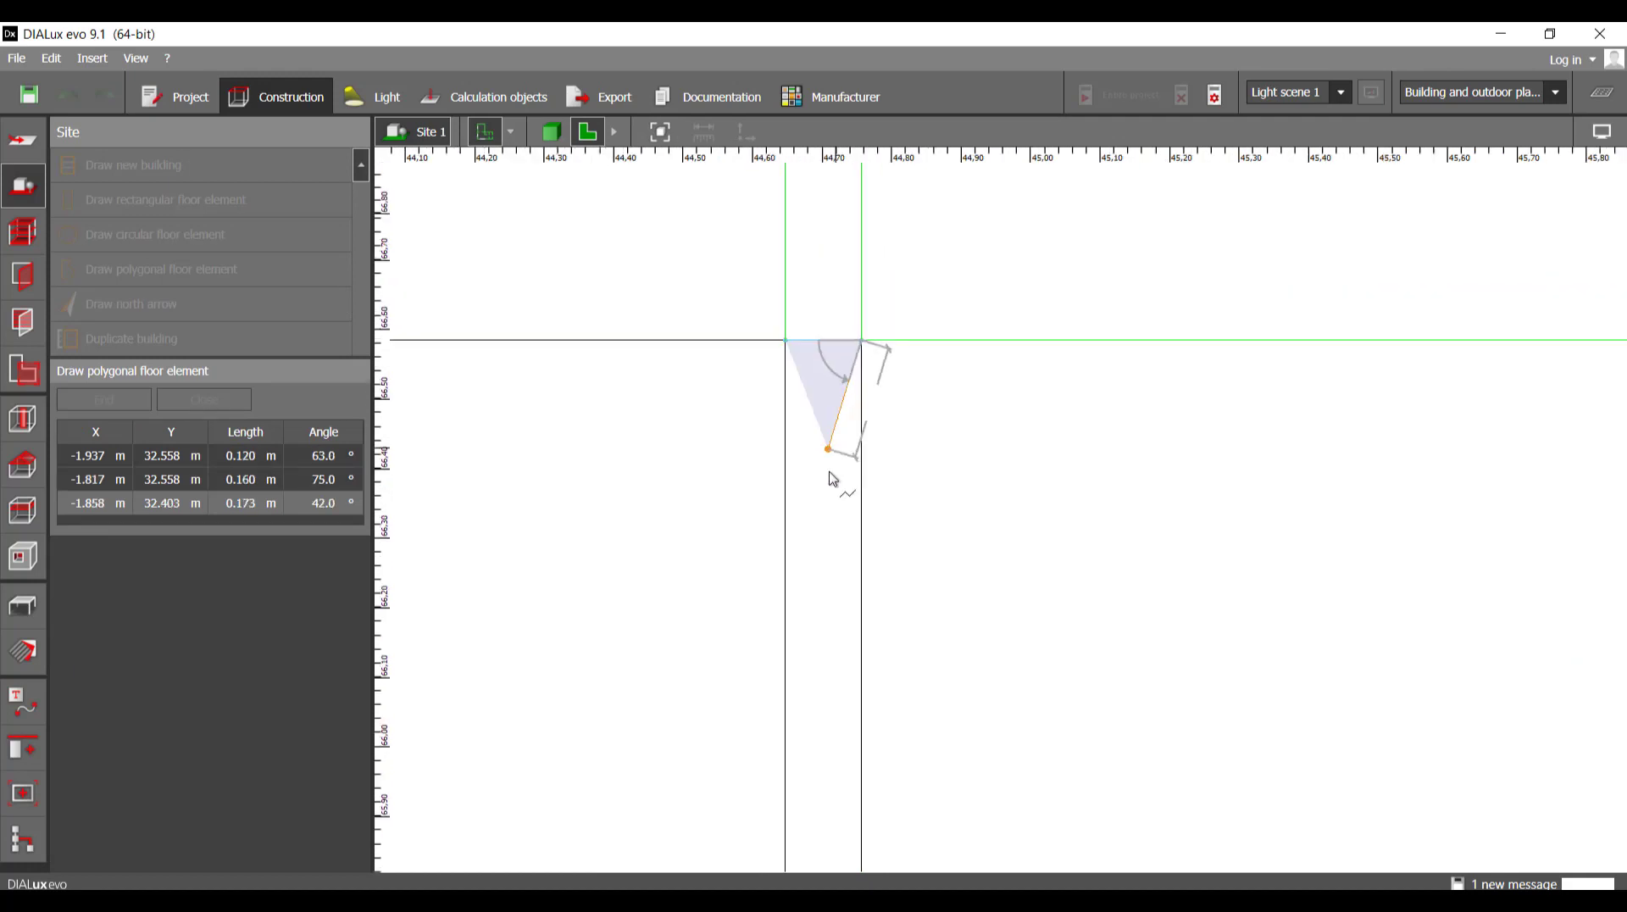
# - Hide the imported plan and draw a 30.482 m edge down the kerb's inner line to the rounded corner
pyautogui.moveTo(842, 797); pyautogui.dragTo(847, 229, button='middle')
pyautogui.scroll(-5, 919, 449)
pyautogui.moveTo(1153, 519); pyautogui.dragTo(1065, 547, button='middle')
pyautogui.scroll(2, 1065, 547)
pyautogui.scroll(1, 1066, 550)
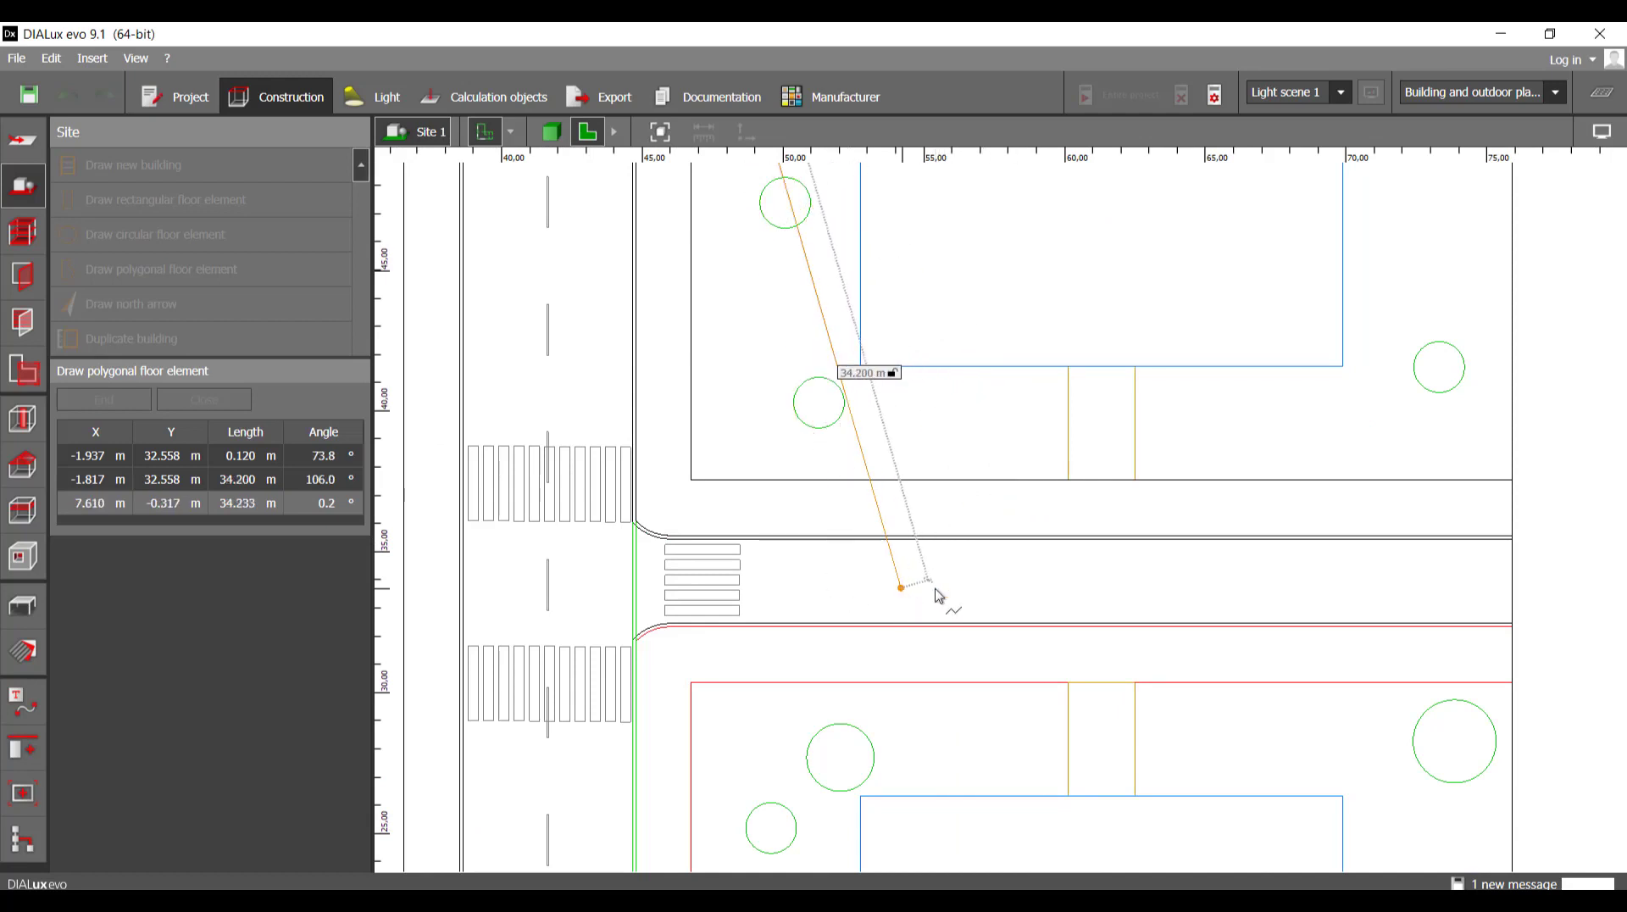
pyautogui.click(487, 141)
pyautogui.scroll(5, 639, 505)
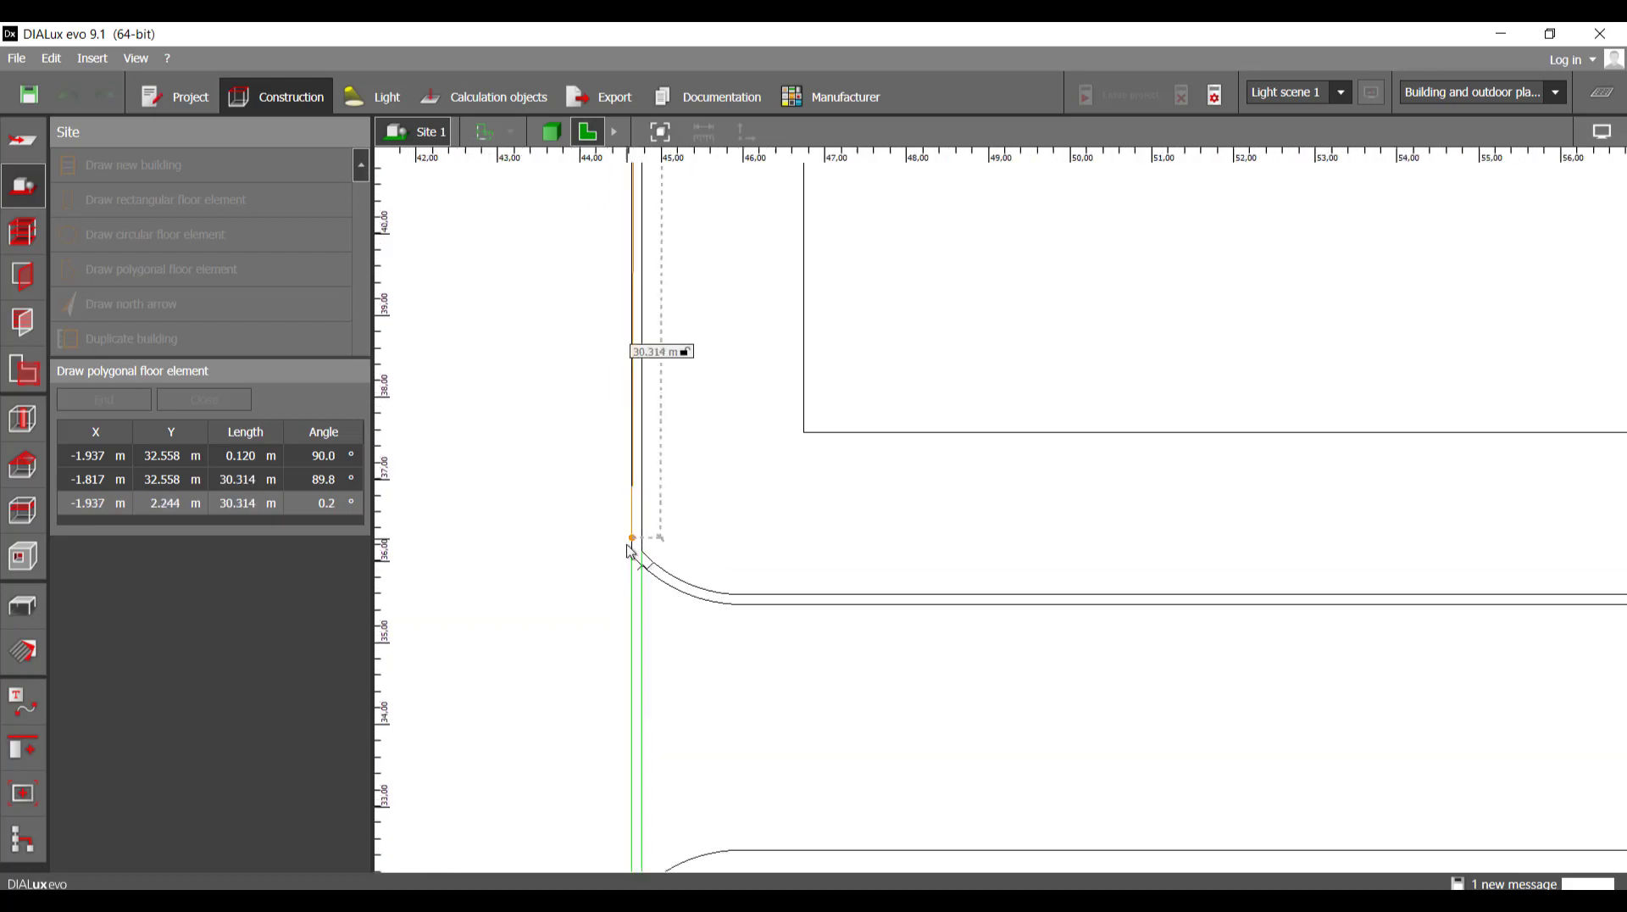
pyautogui.click(655, 562)
pyautogui.scroll(5, 656, 563)
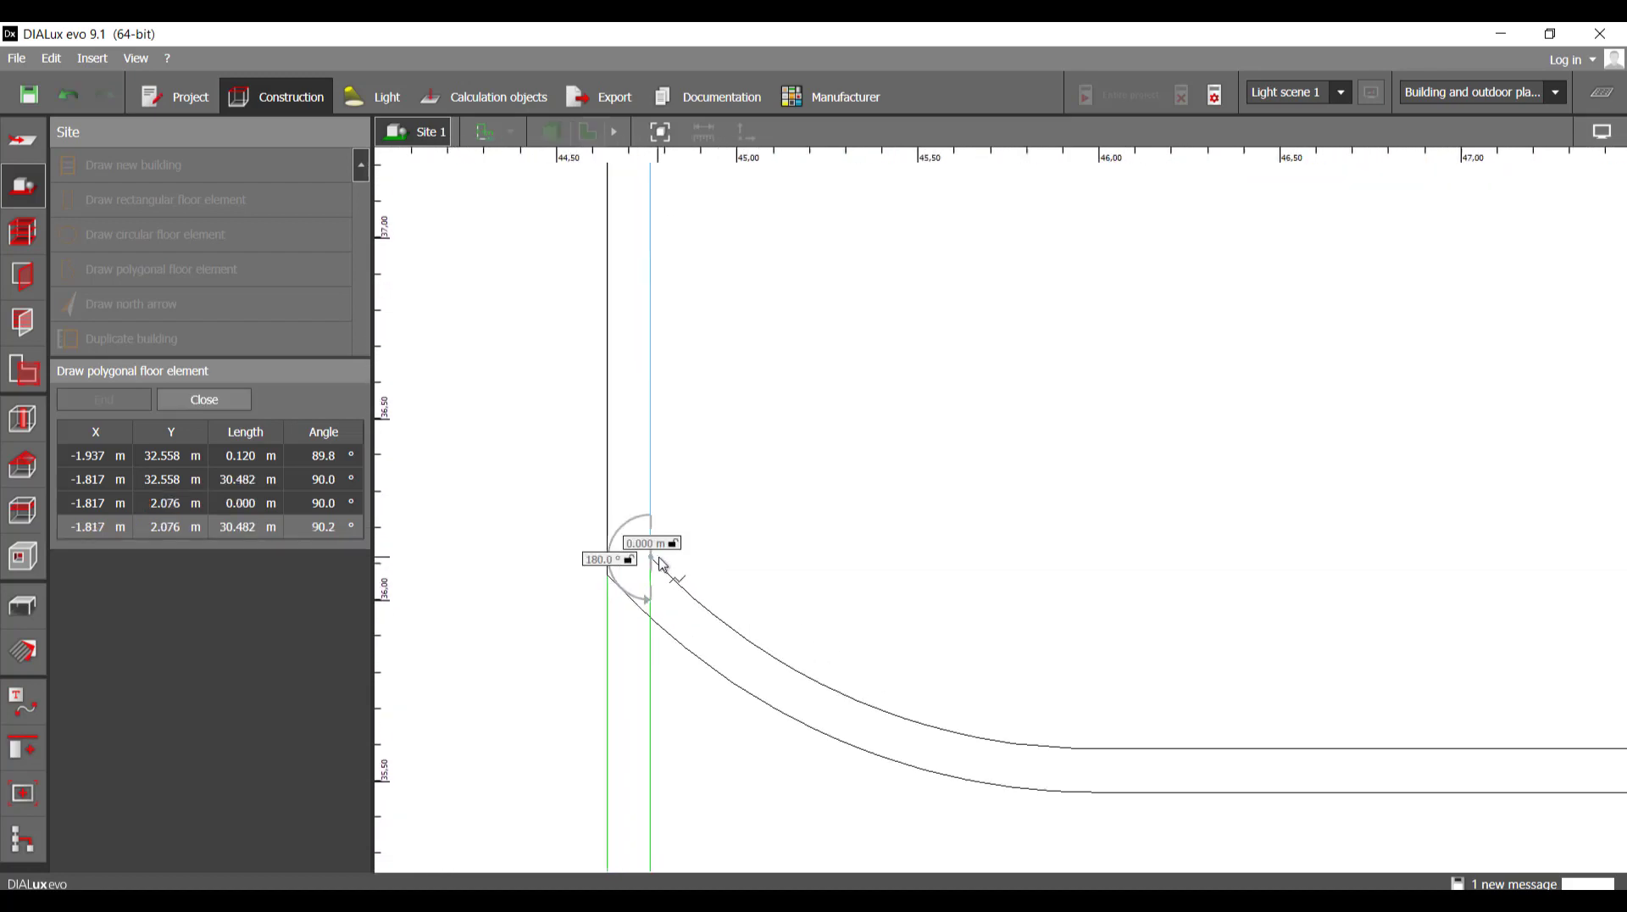
# - Trace the upper part of the kerb's rounded inner line with short edges, starting with 0.128 m and 0.170 m
pyautogui.click(678, 581)
pyautogui.click(897, 748)
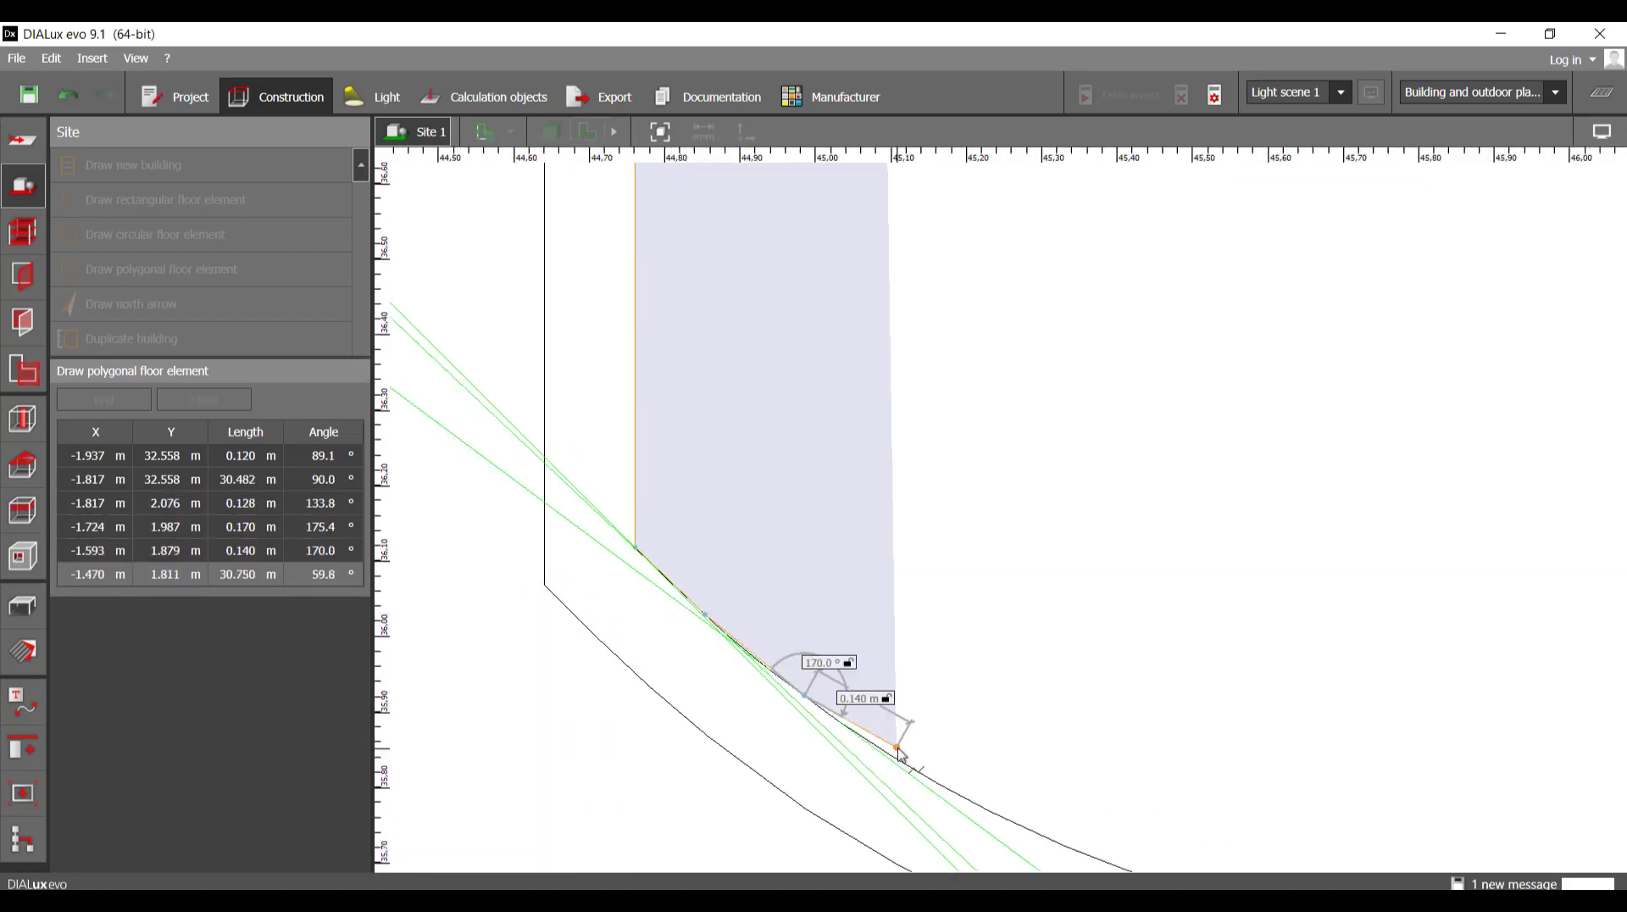
pyautogui.click(894, 756)
pyautogui.moveTo(980, 753); pyautogui.dragTo(585, 400, button='middle')
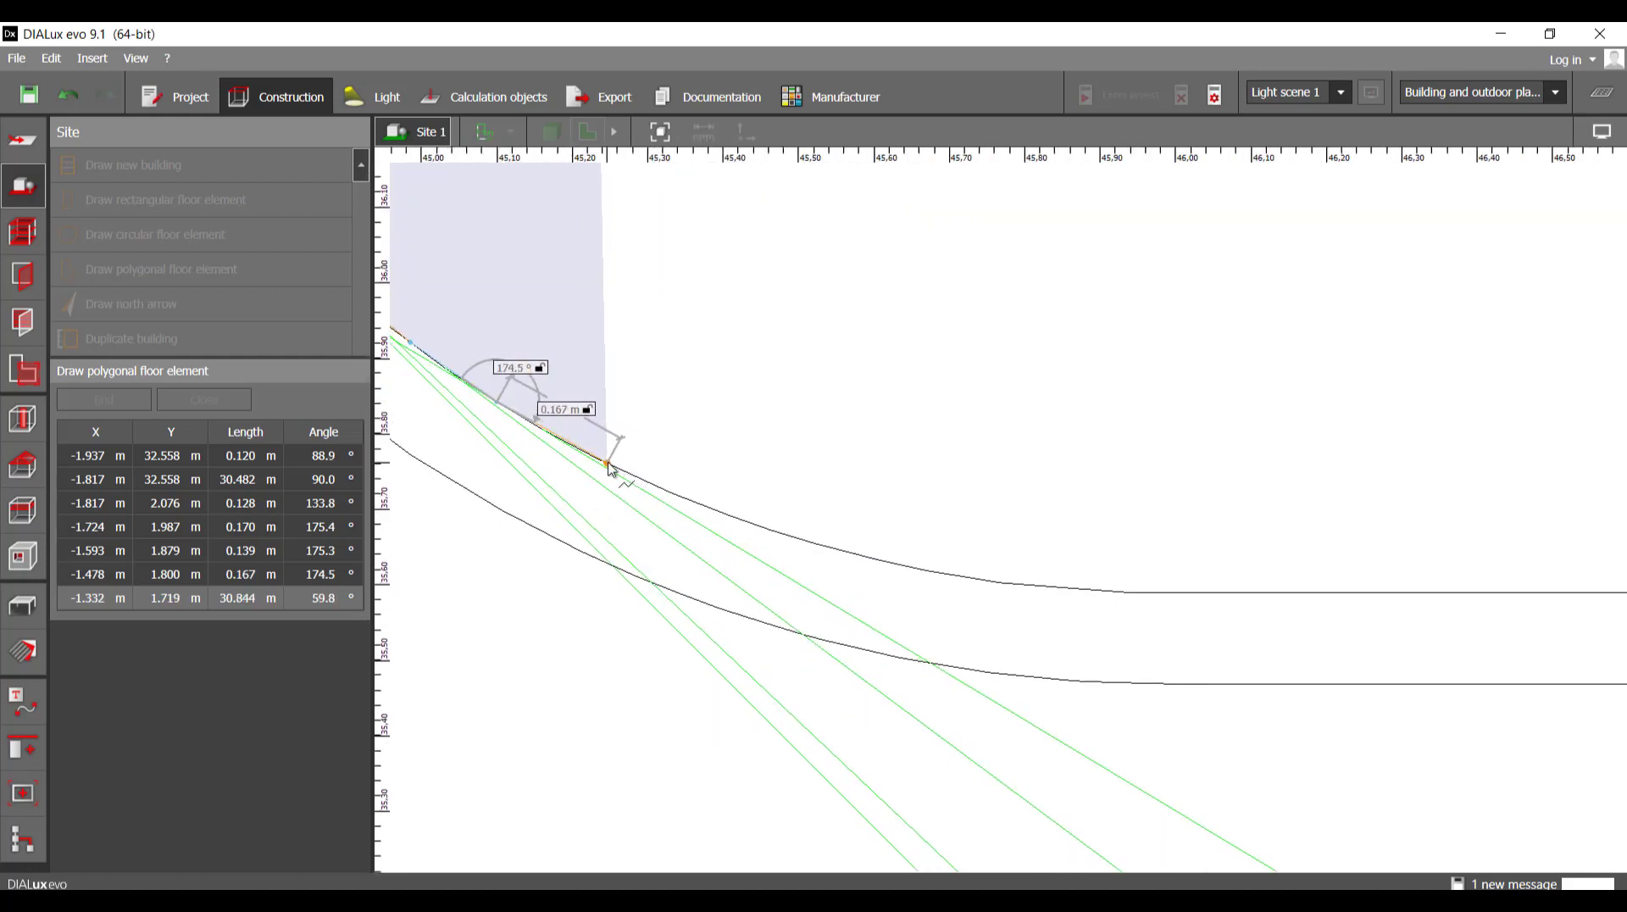
pyautogui.click(607, 462)
pyautogui.click(662, 488)
pyautogui.click(739, 520)
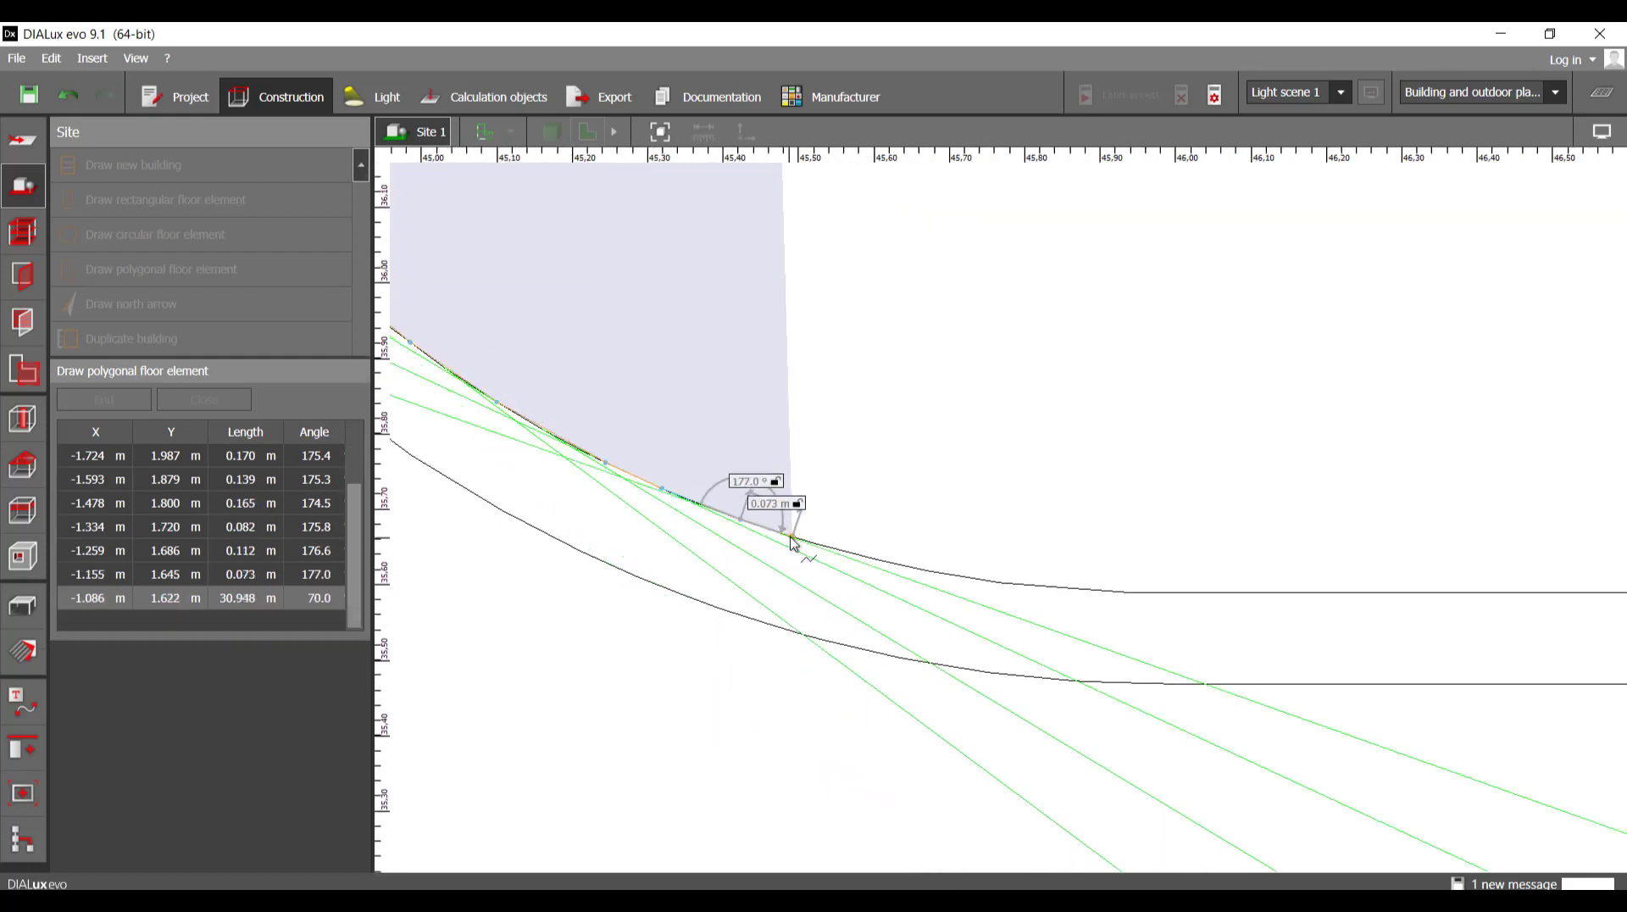
# - Continue the short edges along the kerb's inner curve until it nearly meets the straight line beside the side road
pyautogui.click(792, 540)
pyautogui.click(823, 547)
pyautogui.click(868, 547)
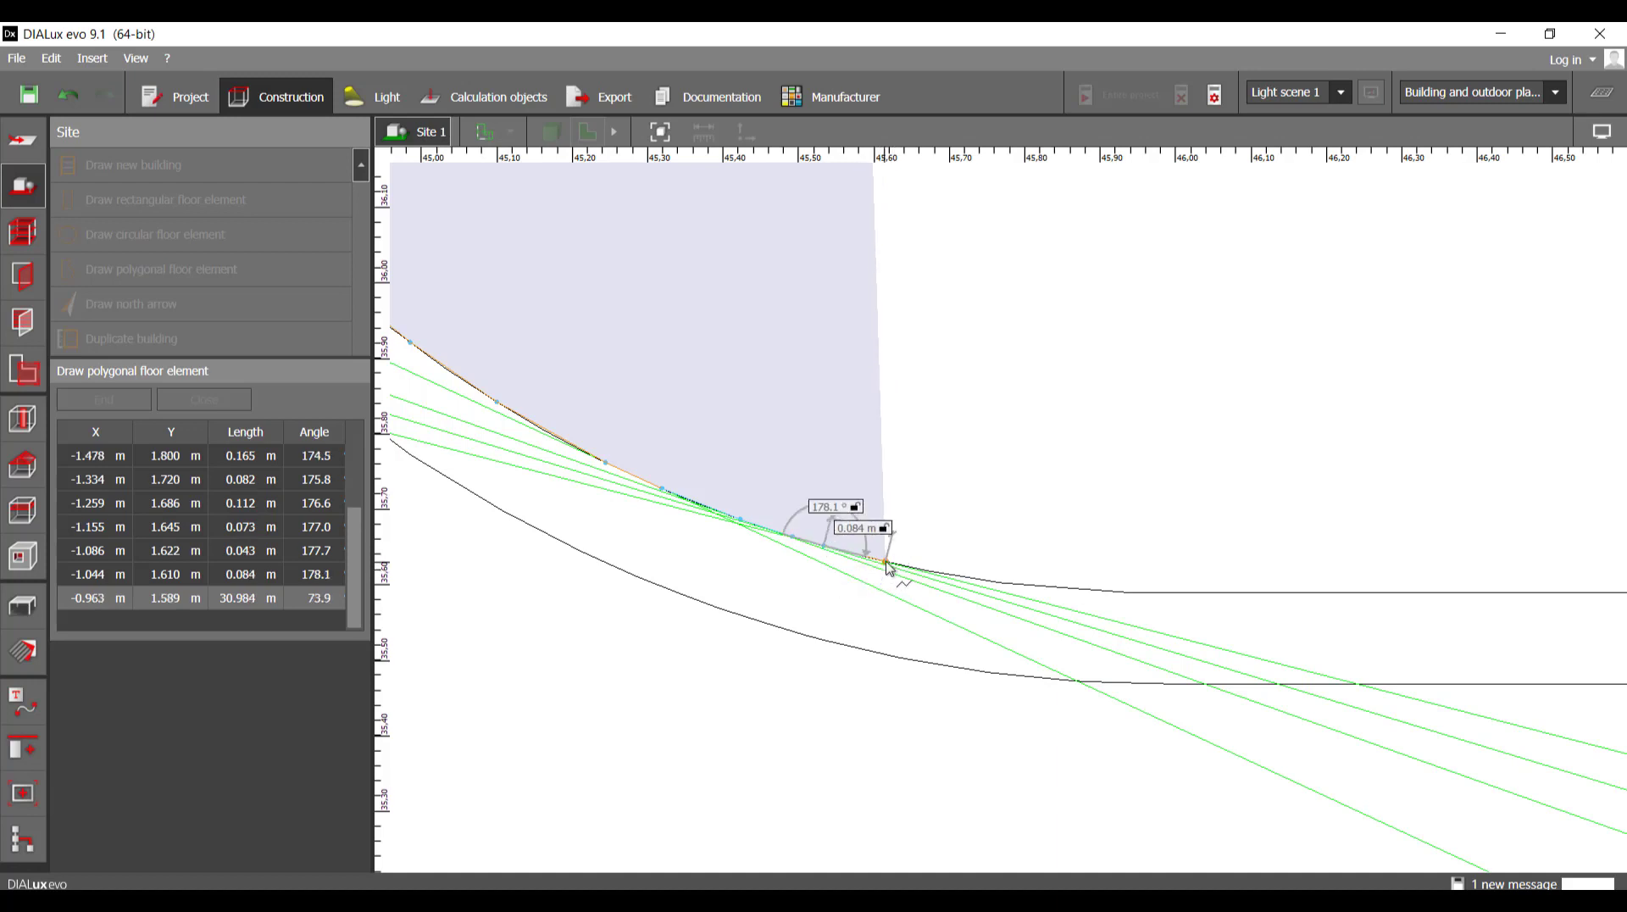
pyautogui.click(887, 563)
pyautogui.click(980, 580)
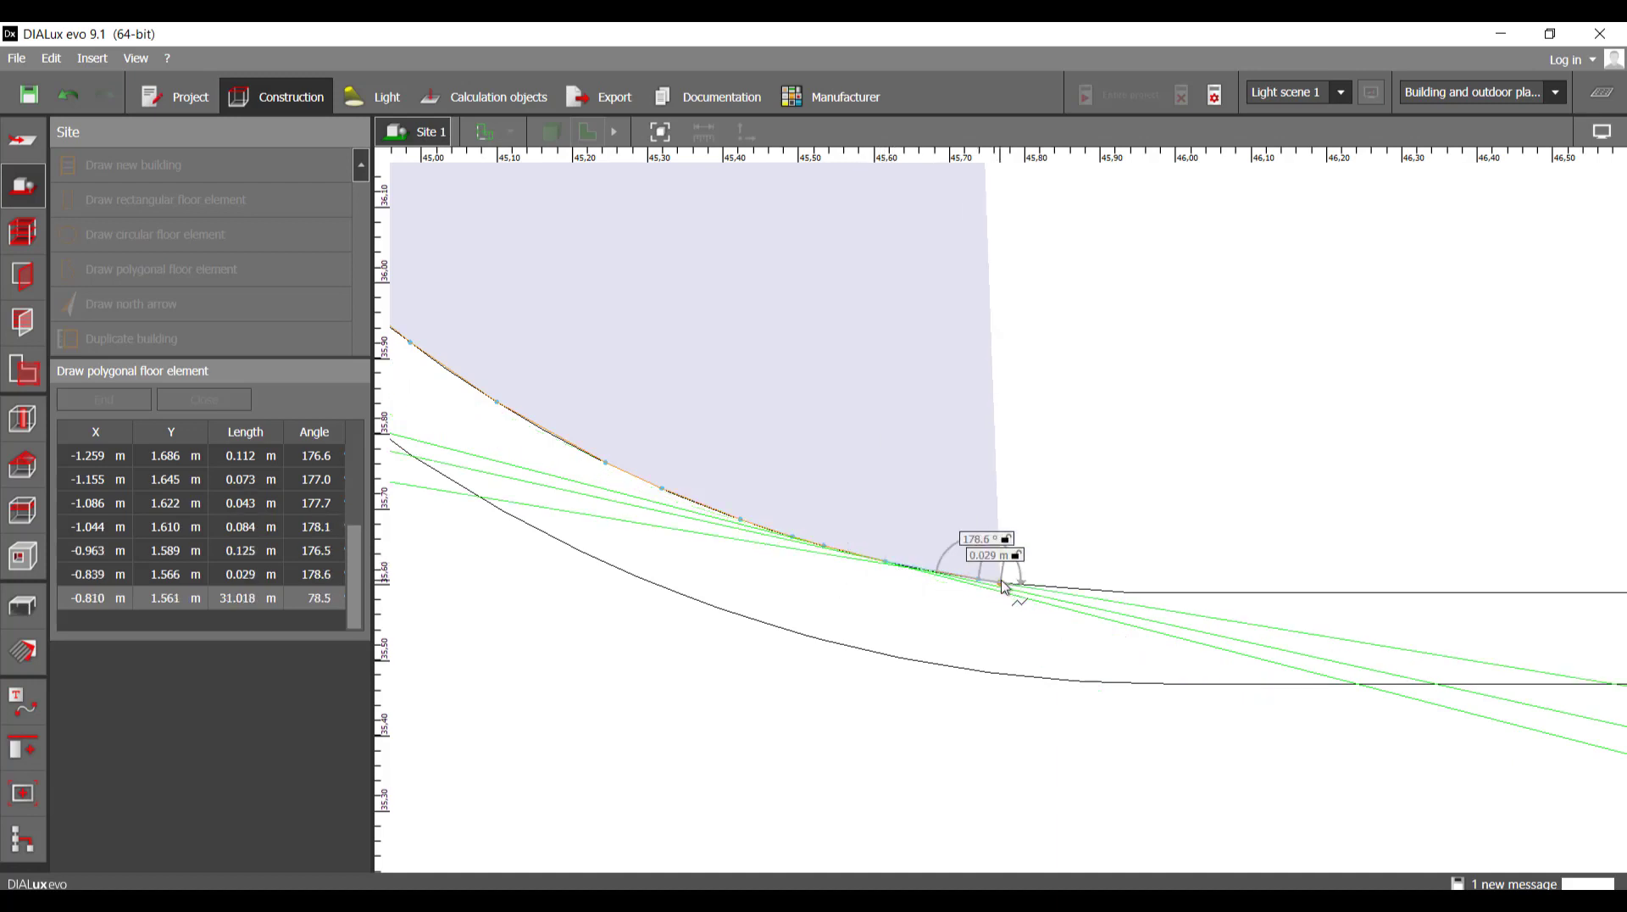
pyautogui.click(1002, 583)
pyautogui.click(1055, 589)
pyautogui.click(1117, 592)
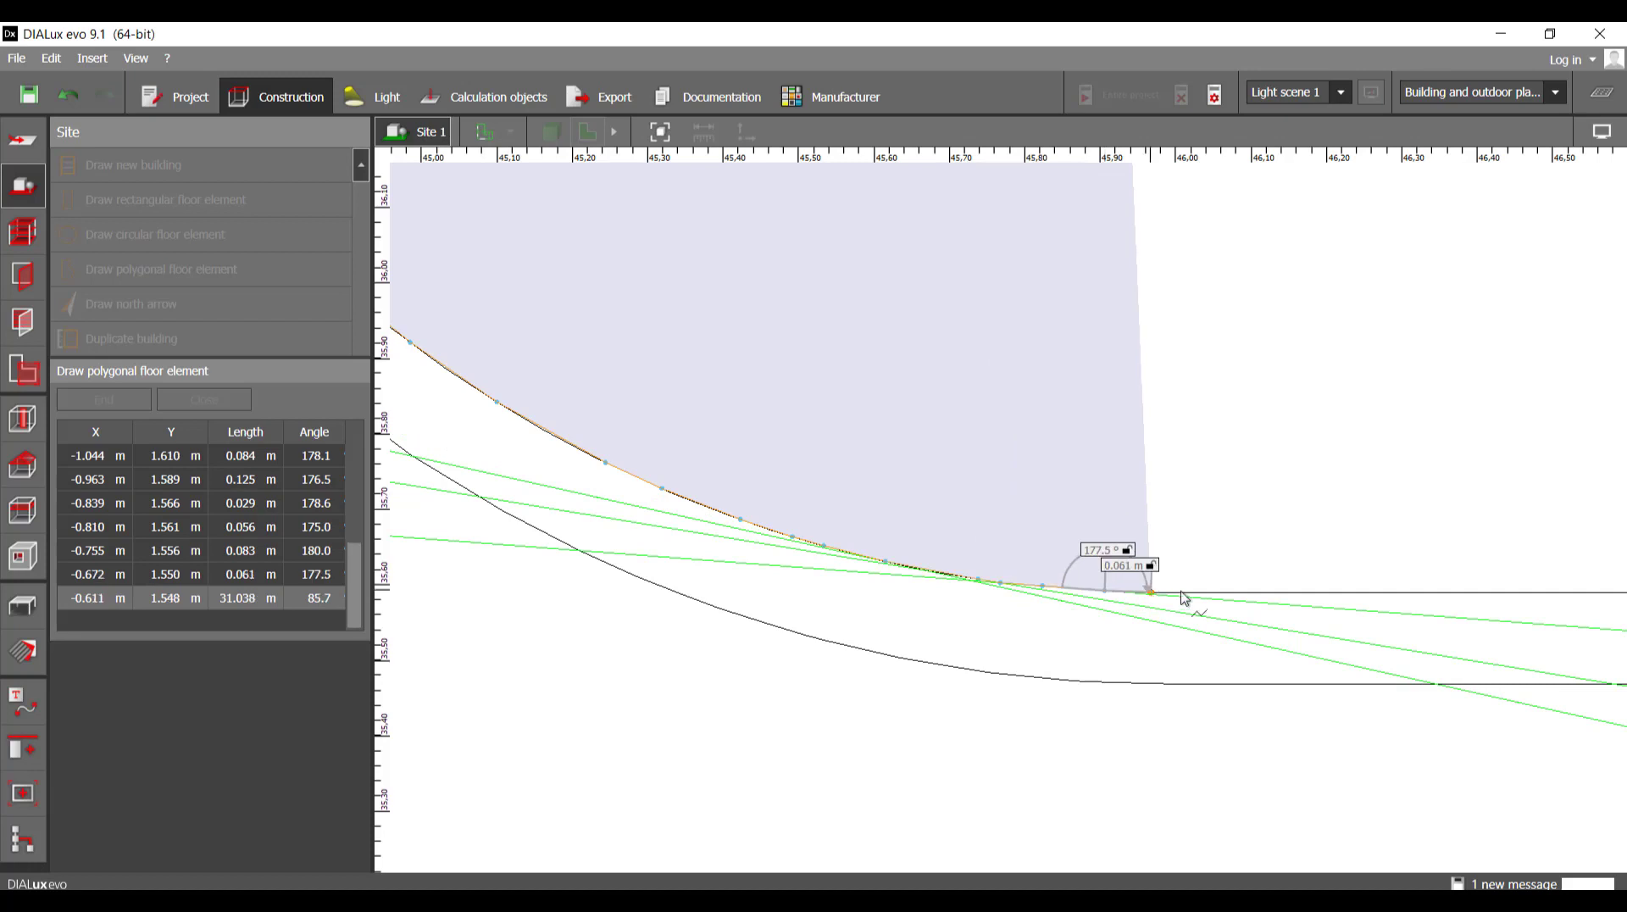
# - Finish the inner curve and draw 0.139 m and 29.779 m edges along the side road to the site boundary
pyautogui.click(1165, 593)
pyautogui.click(1256, 593)
pyautogui.scroll(-2, 1256, 593)
pyautogui.scroll(-7, 975, 614)
pyautogui.scroll(-3, 1000, 610)
pyautogui.moveTo(1373, 575); pyautogui.dragTo(715, 534, button='middle')
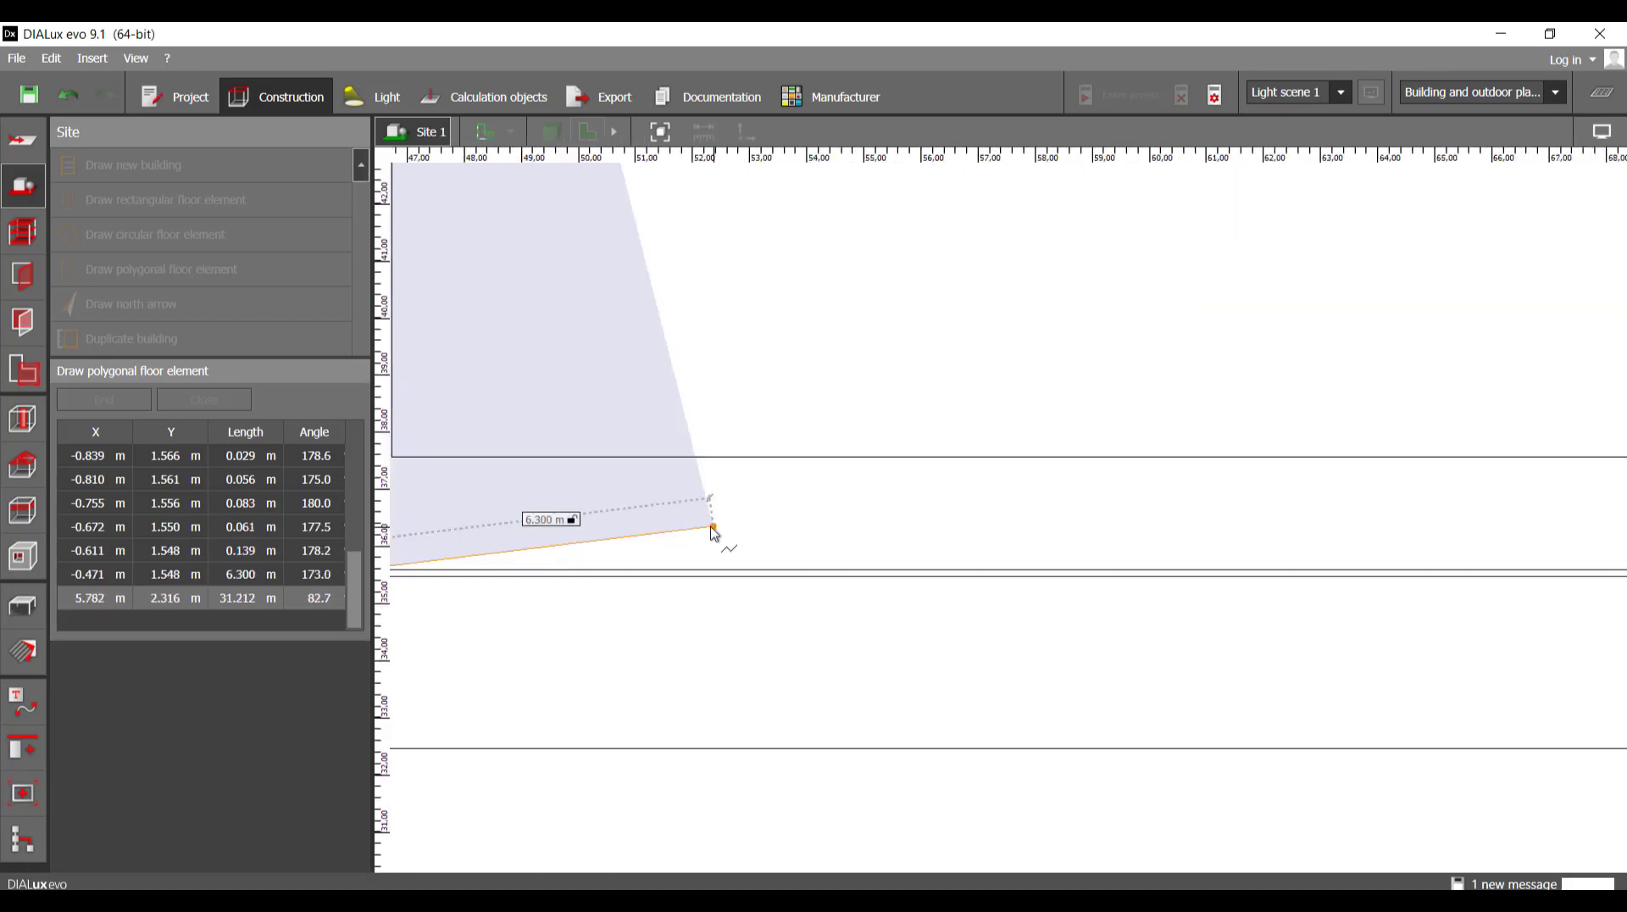
pyautogui.scroll(1, 1438, 577)
pyautogui.scroll(-1, 932, 585)
pyautogui.scroll(-2, 1229, 605)
pyautogui.moveTo(1171, 608); pyautogui.dragTo(418, 603, button='middle')
pyautogui.scroll(3, 975, 579)
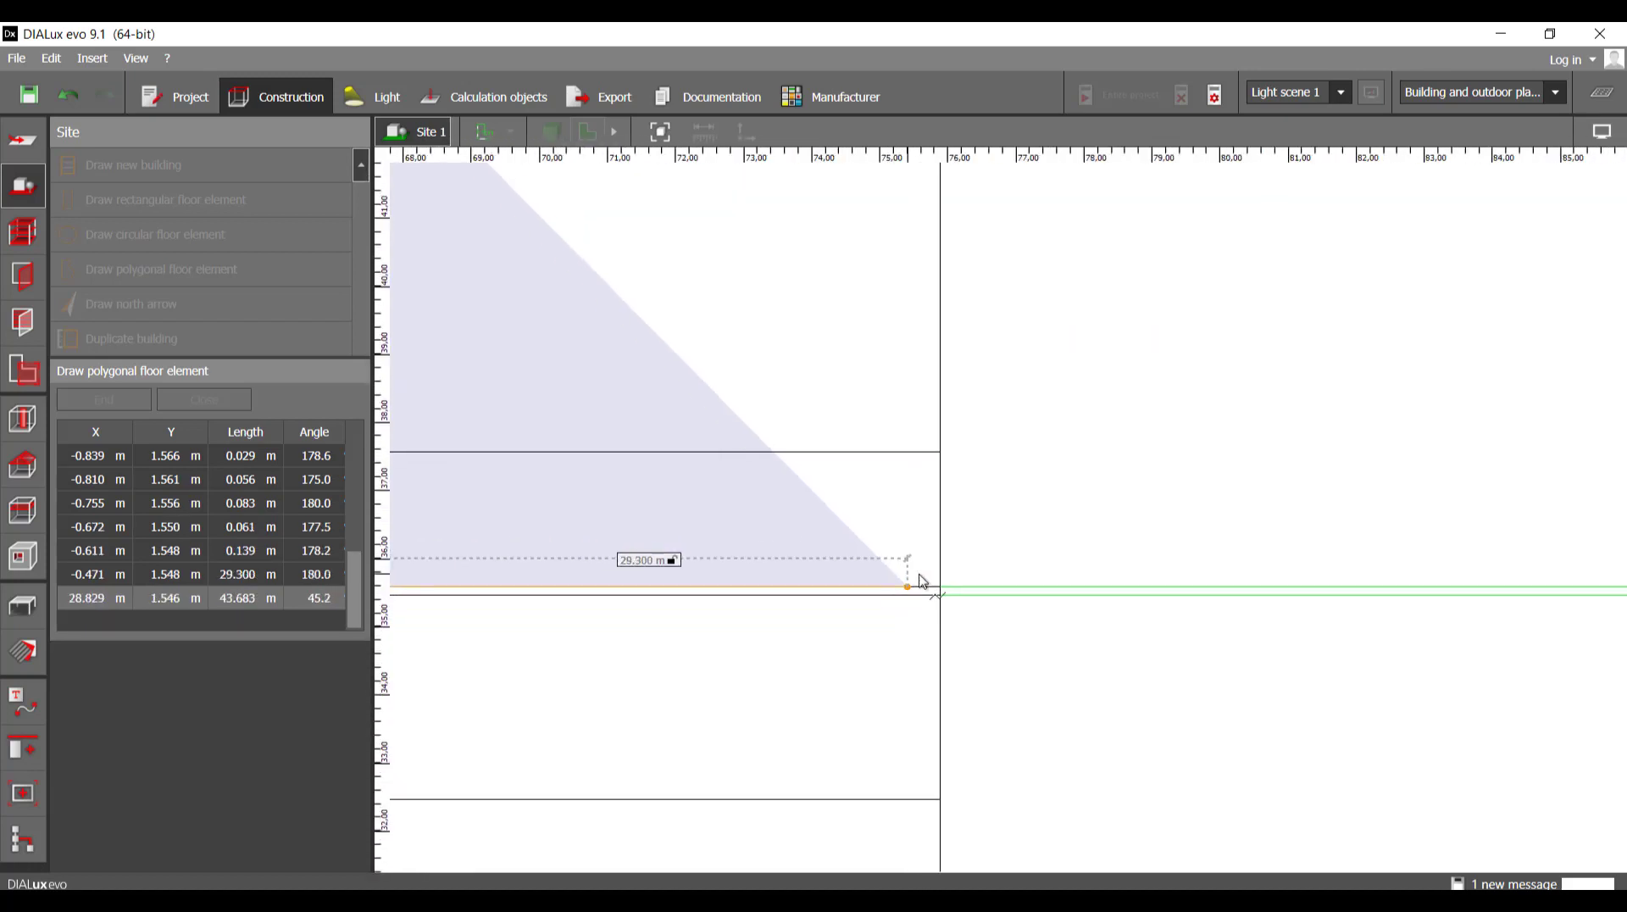
pyautogui.scroll(6, 922, 582)
pyautogui.click(965, 608)
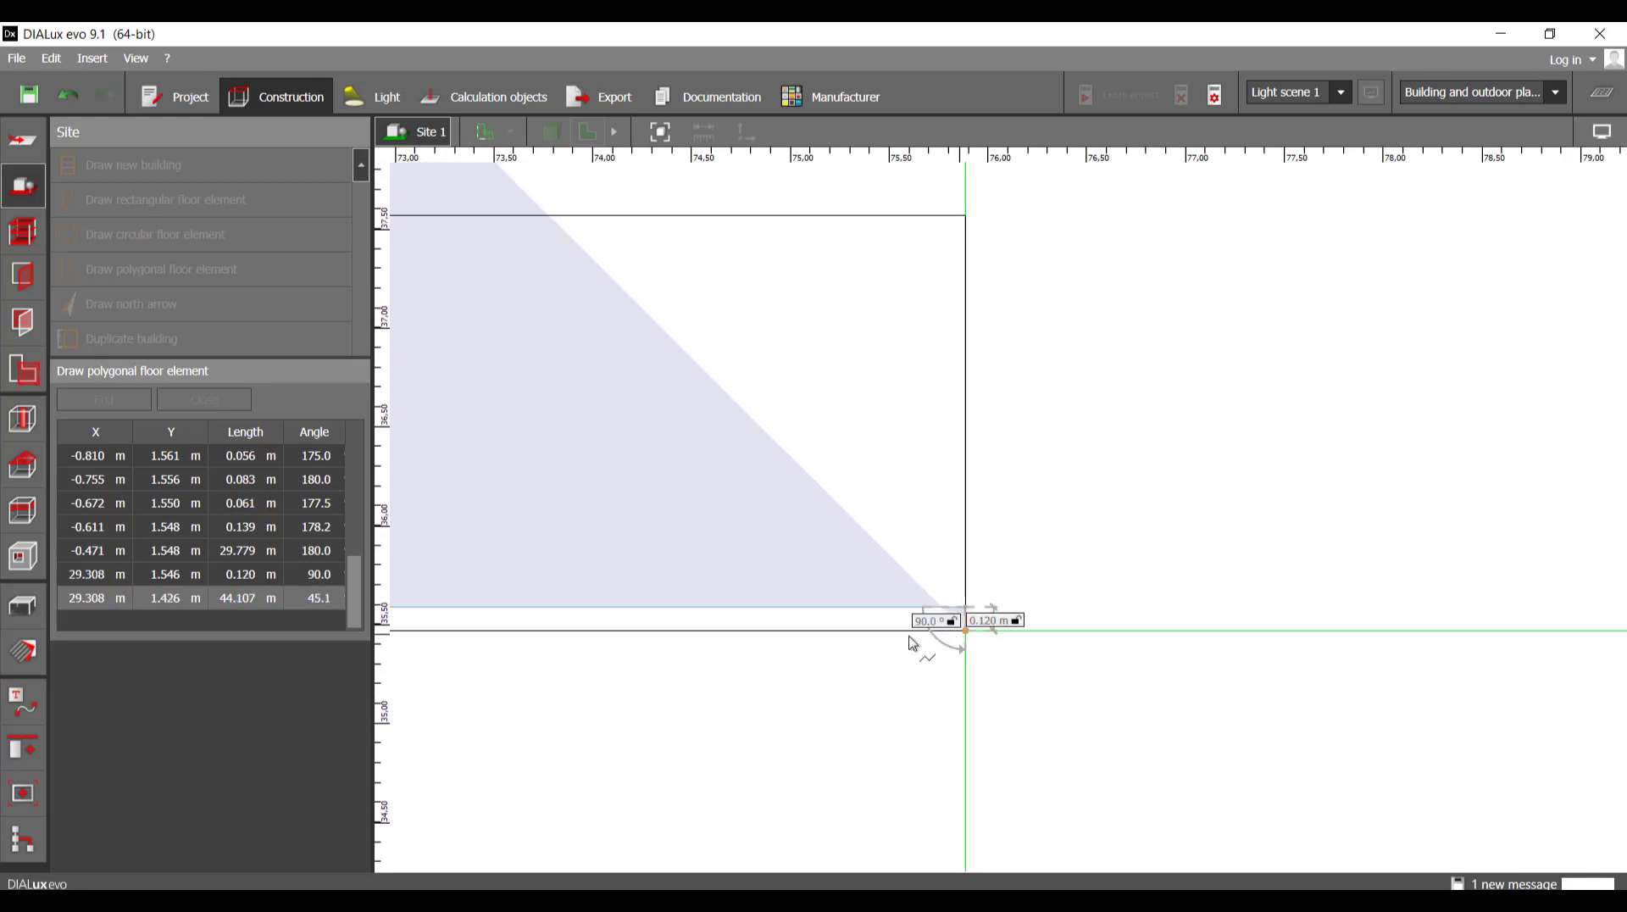
# - Draw a 0.120 m edge across the kerb's end and a 29.916 m edge back along its outer line
pyautogui.click(964, 632)
pyautogui.scroll(-10, 678, 634)
pyautogui.moveTo(595, 640); pyautogui.dragTo(1239, 625, button='middle')
pyautogui.moveTo(767, 627); pyautogui.dragTo(1308, 643, button='middle')
pyautogui.scroll(4, 1120, 647)
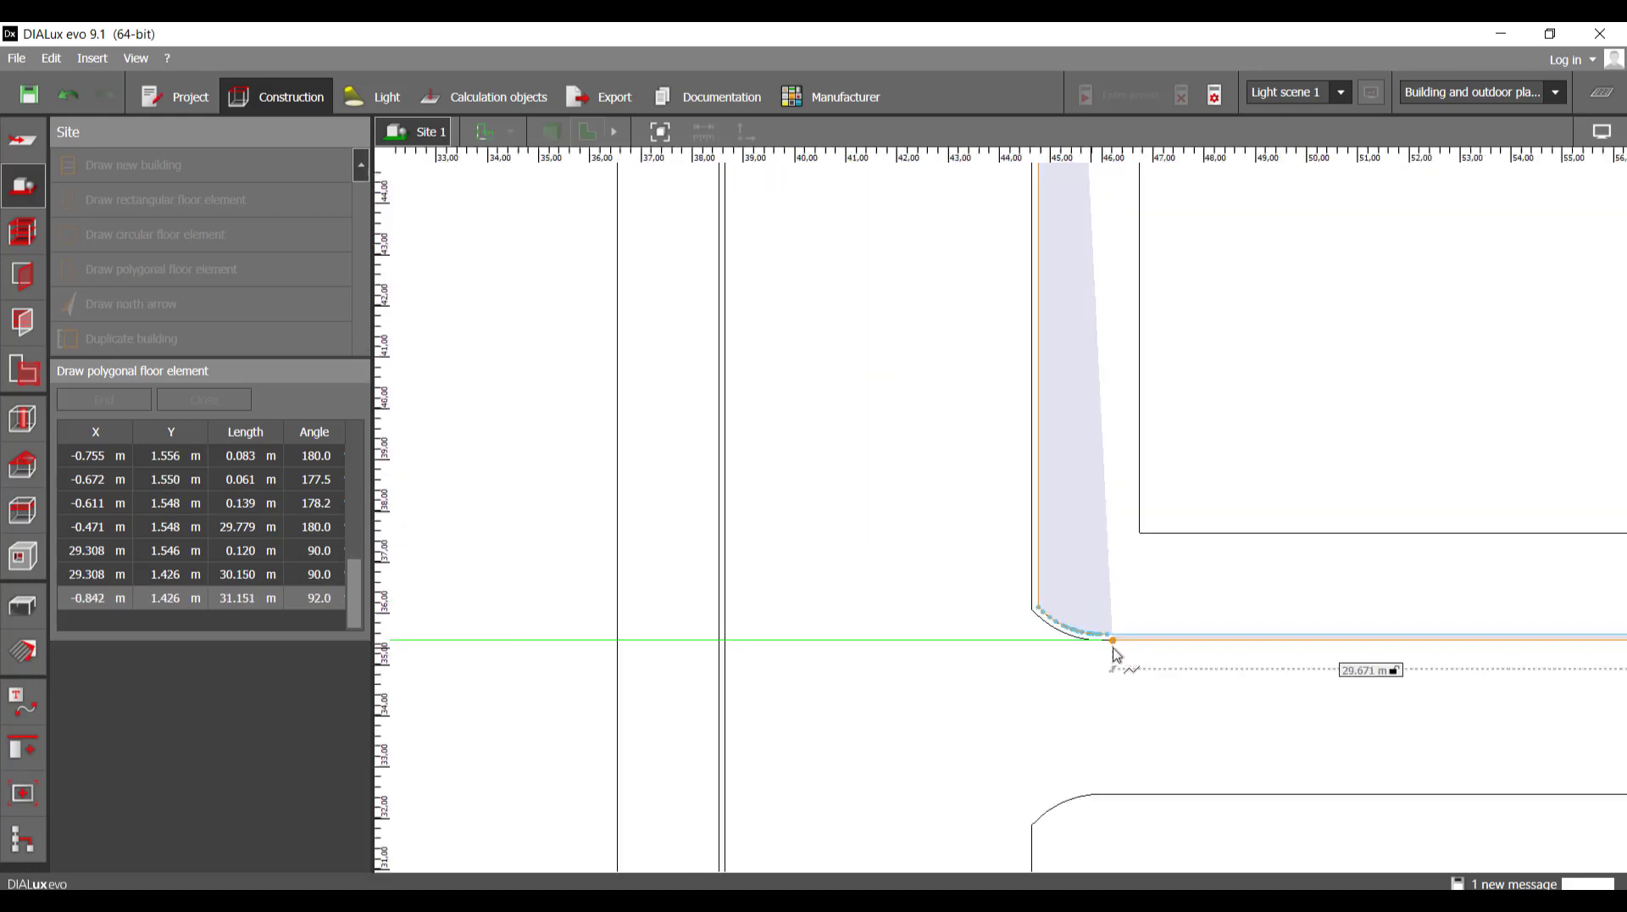
pyautogui.scroll(6, 1113, 649)
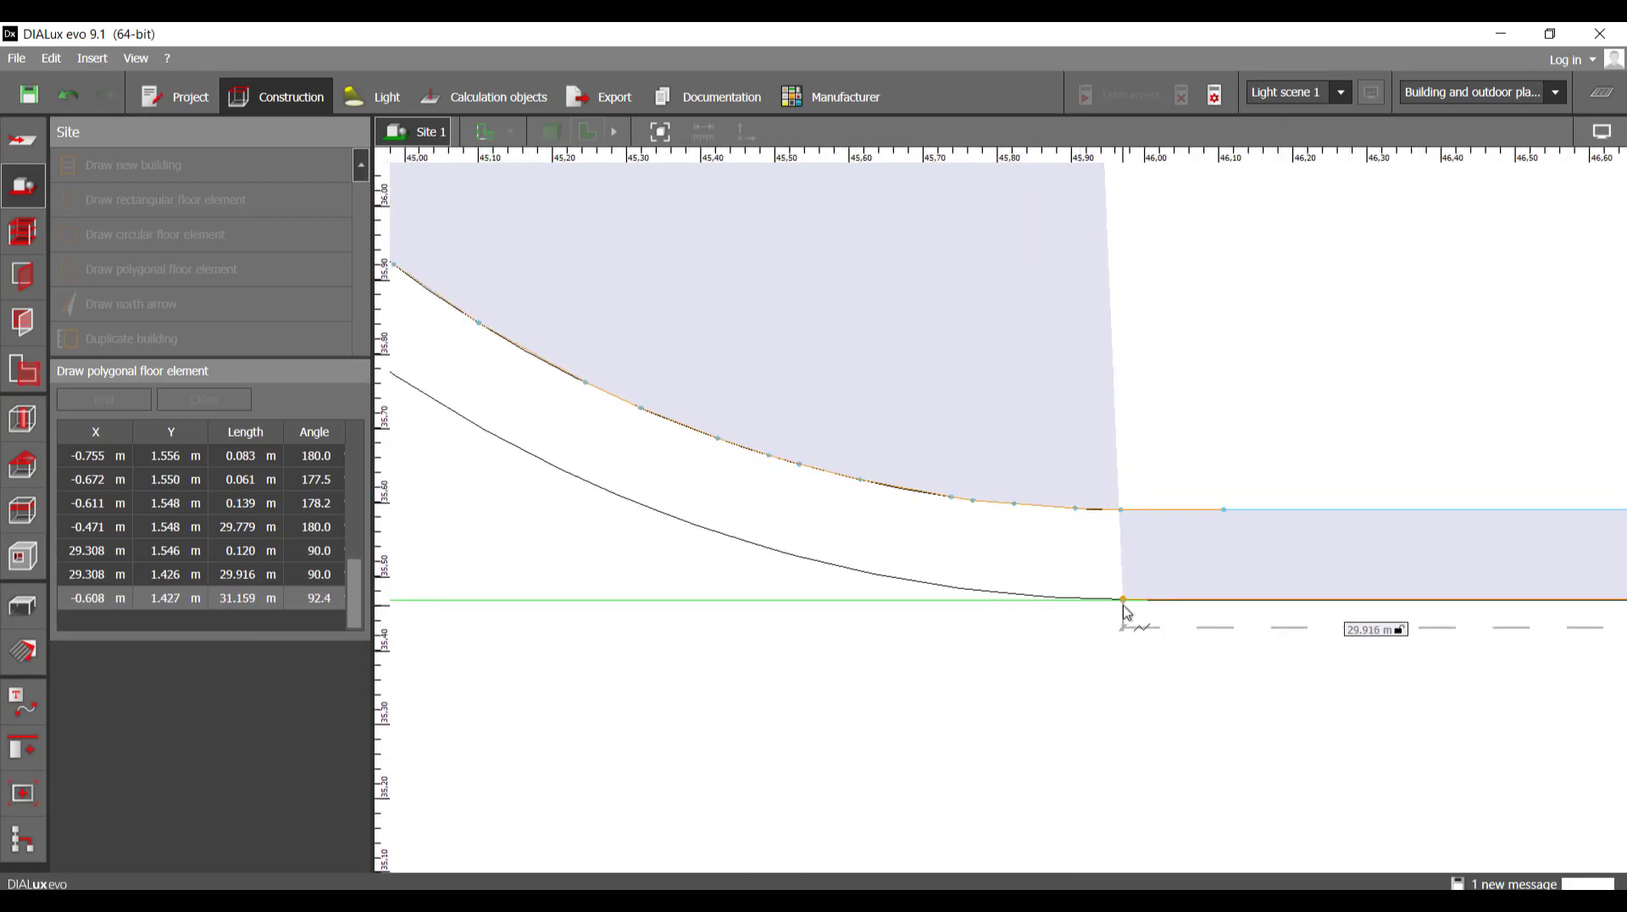
pyautogui.click(1124, 602)
# - Trace the lower part of the kerb's rounded outer line with short edges from the side road
pyautogui.click(820, 566)
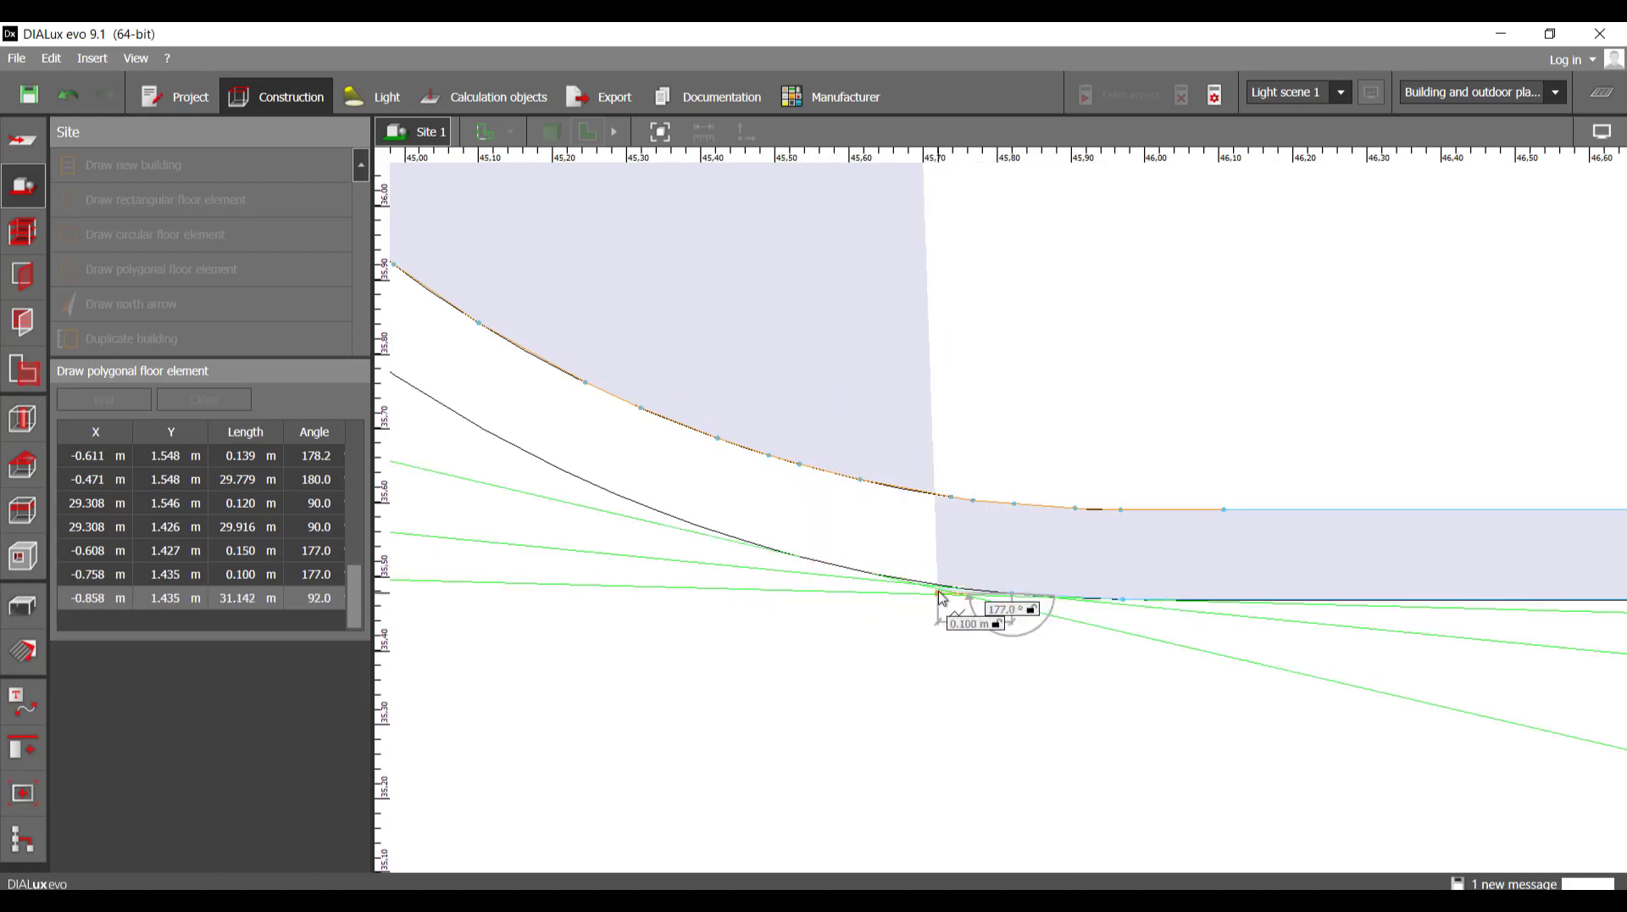
pyautogui.click(873, 576)
pyautogui.click(784, 551)
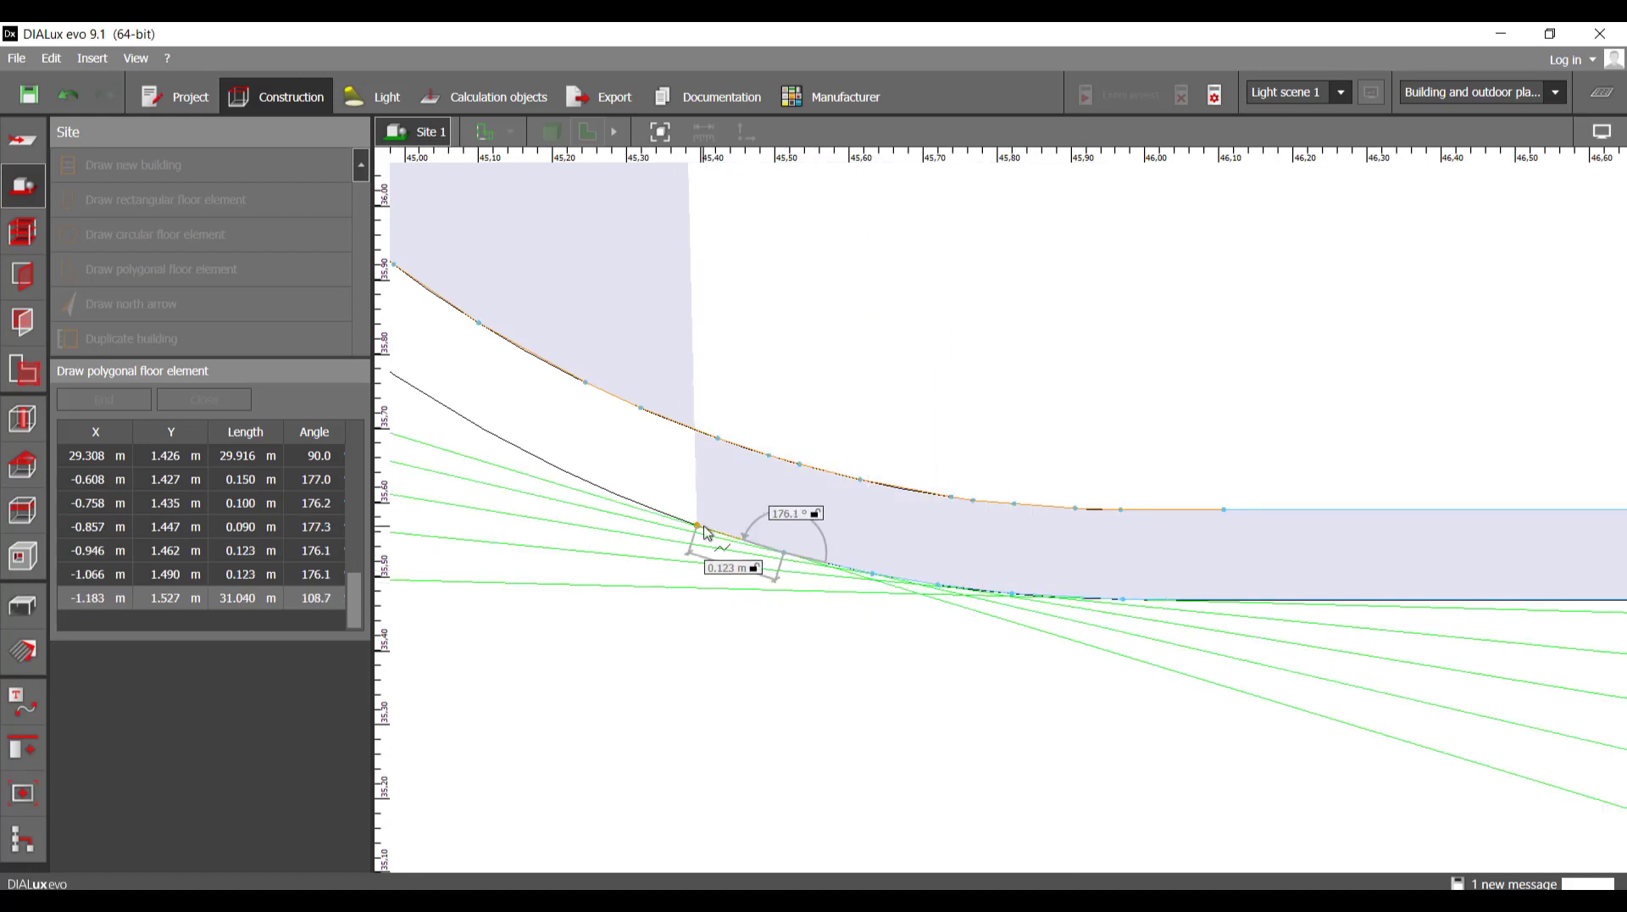
pyautogui.click(698, 525)
pyautogui.click(615, 494)
pyautogui.click(523, 449)
pyautogui.moveTo(559, 462); pyautogui.dragTo(962, 652, button='middle')
pyautogui.scroll(1, 963, 652)
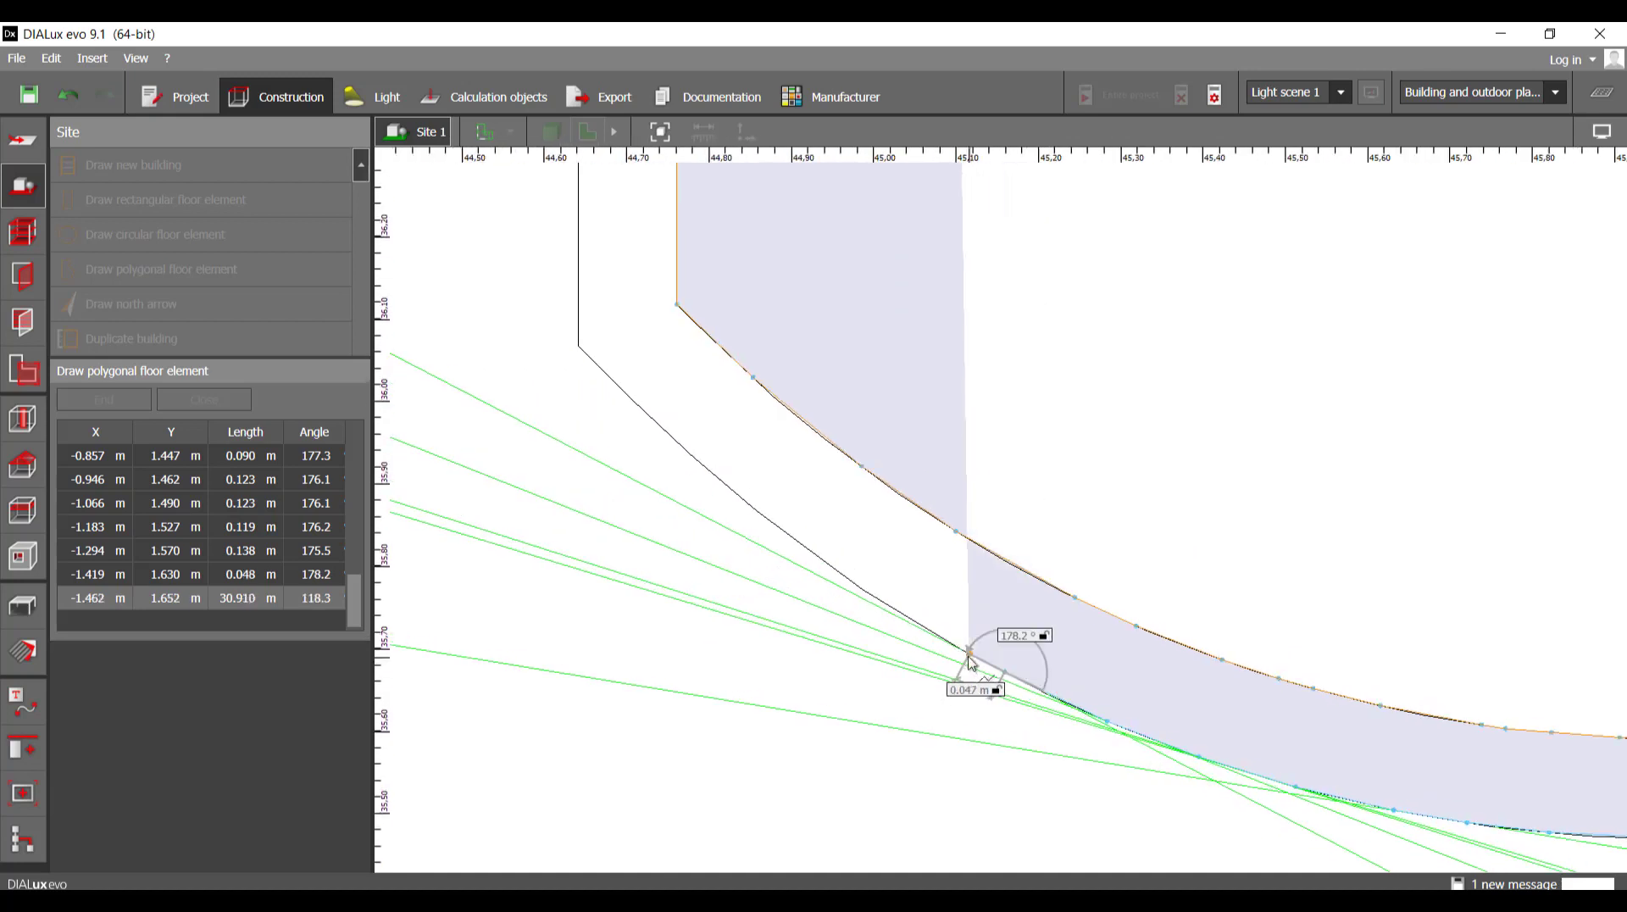
# - Trace the rest of the kerb's outer curve up to its straight line along the main road, undoing one misplaced point
pyautogui.click(962, 651)
pyautogui.click(879, 600)
pyautogui.click(827, 563)
pyautogui.click(766, 511)
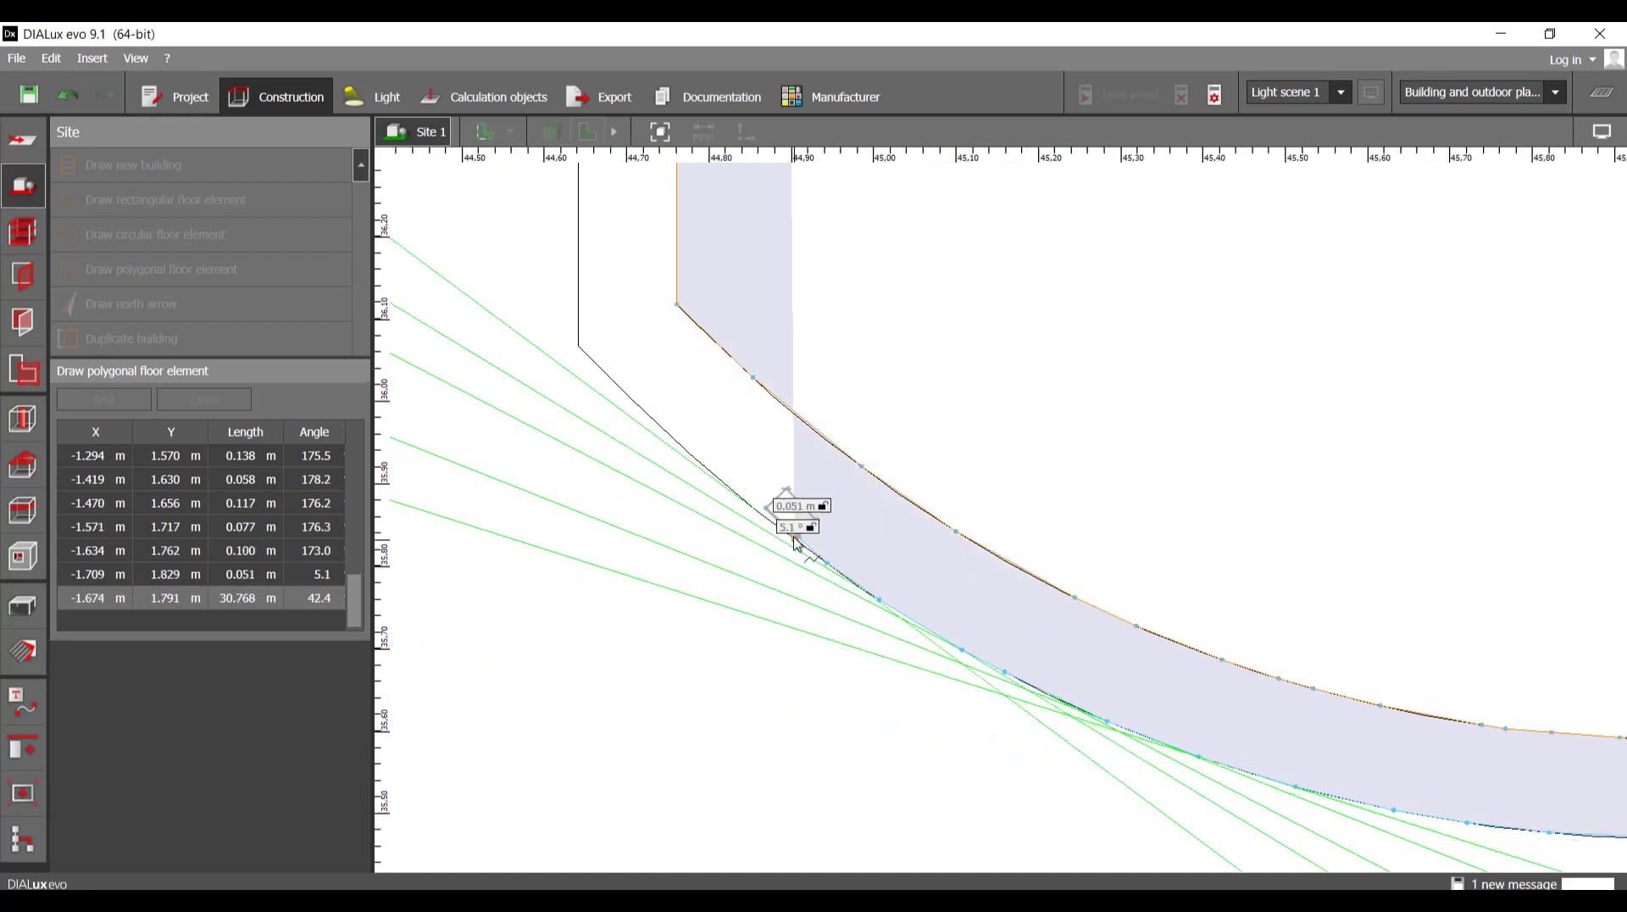
pyautogui.hotkey('ctrl', 'z')
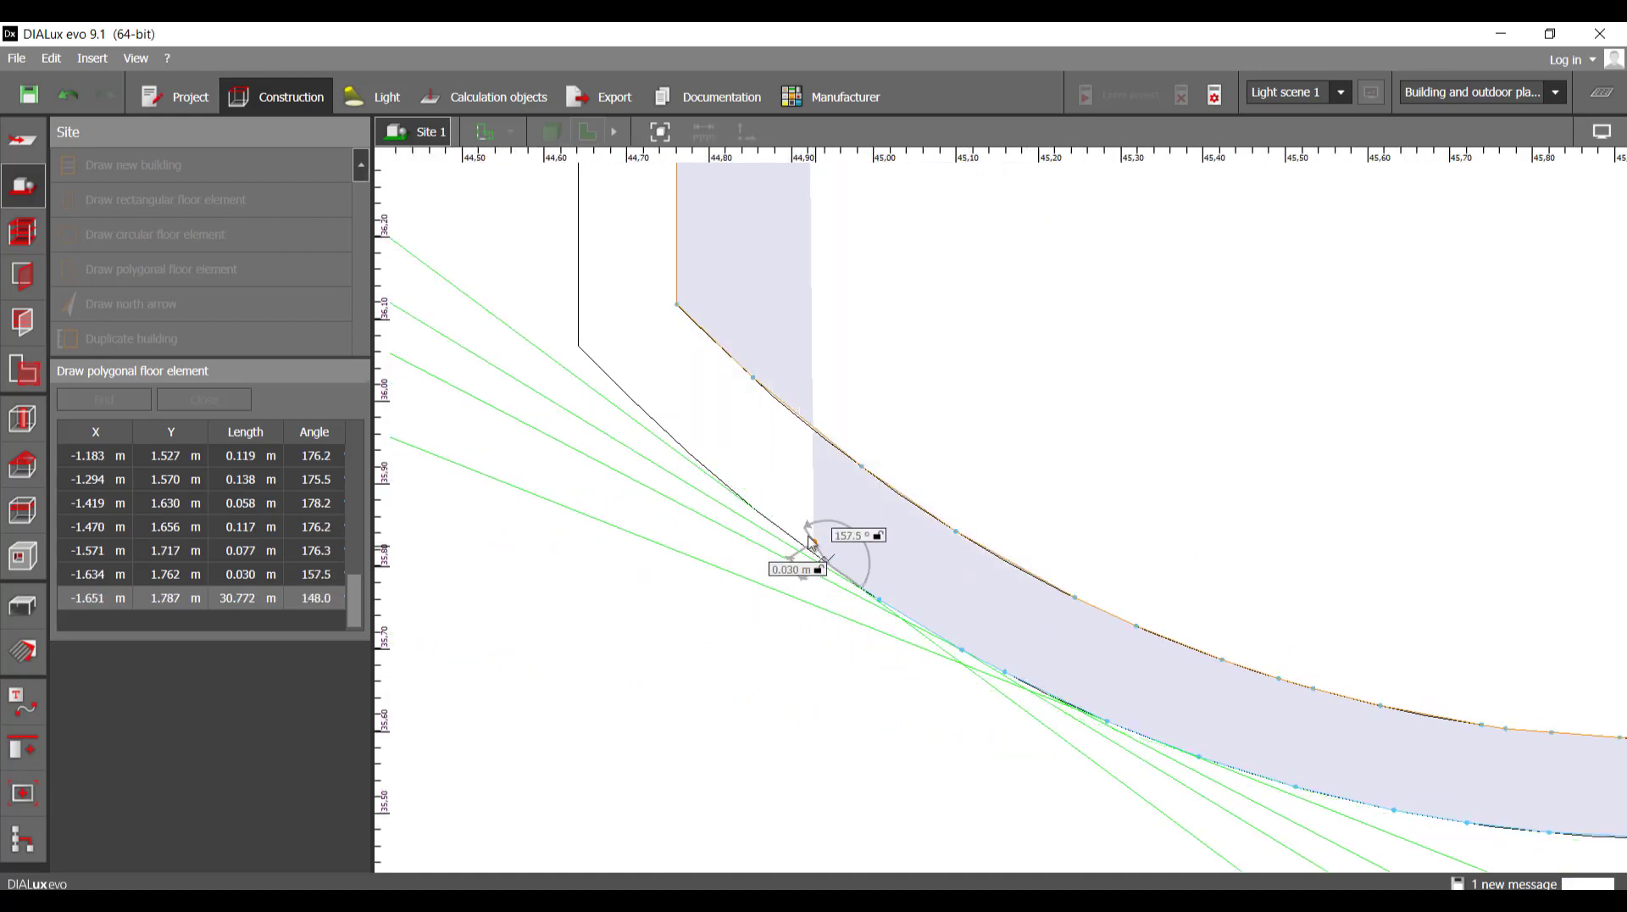
pyautogui.click(801, 543)
pyautogui.click(749, 507)
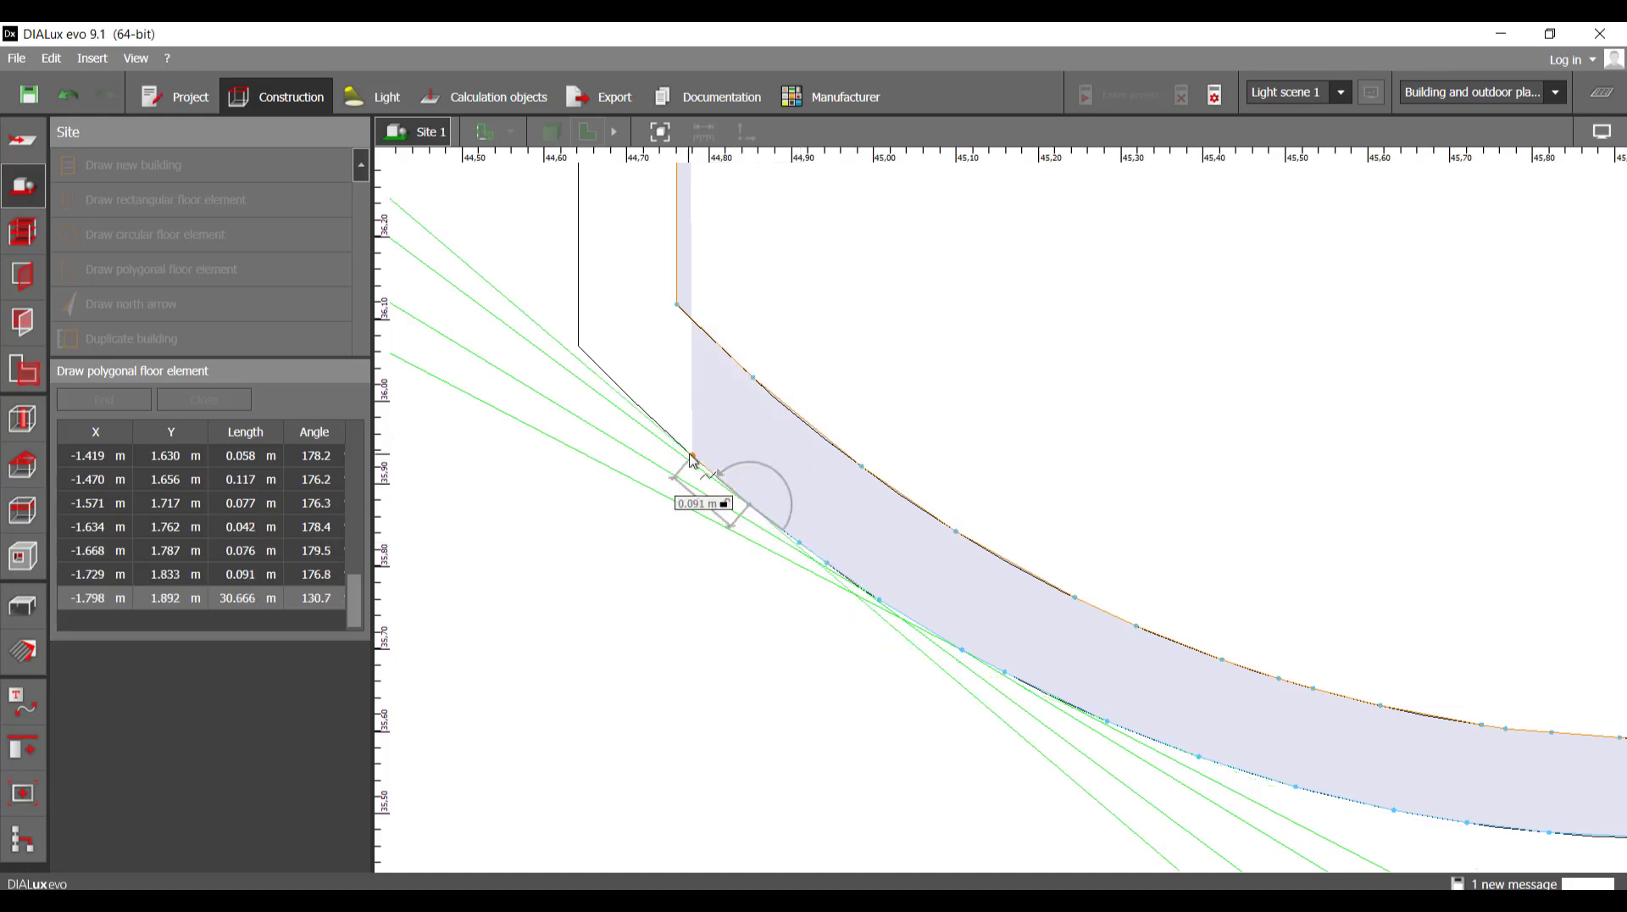
pyautogui.click(686, 452)
pyautogui.click(611, 377)
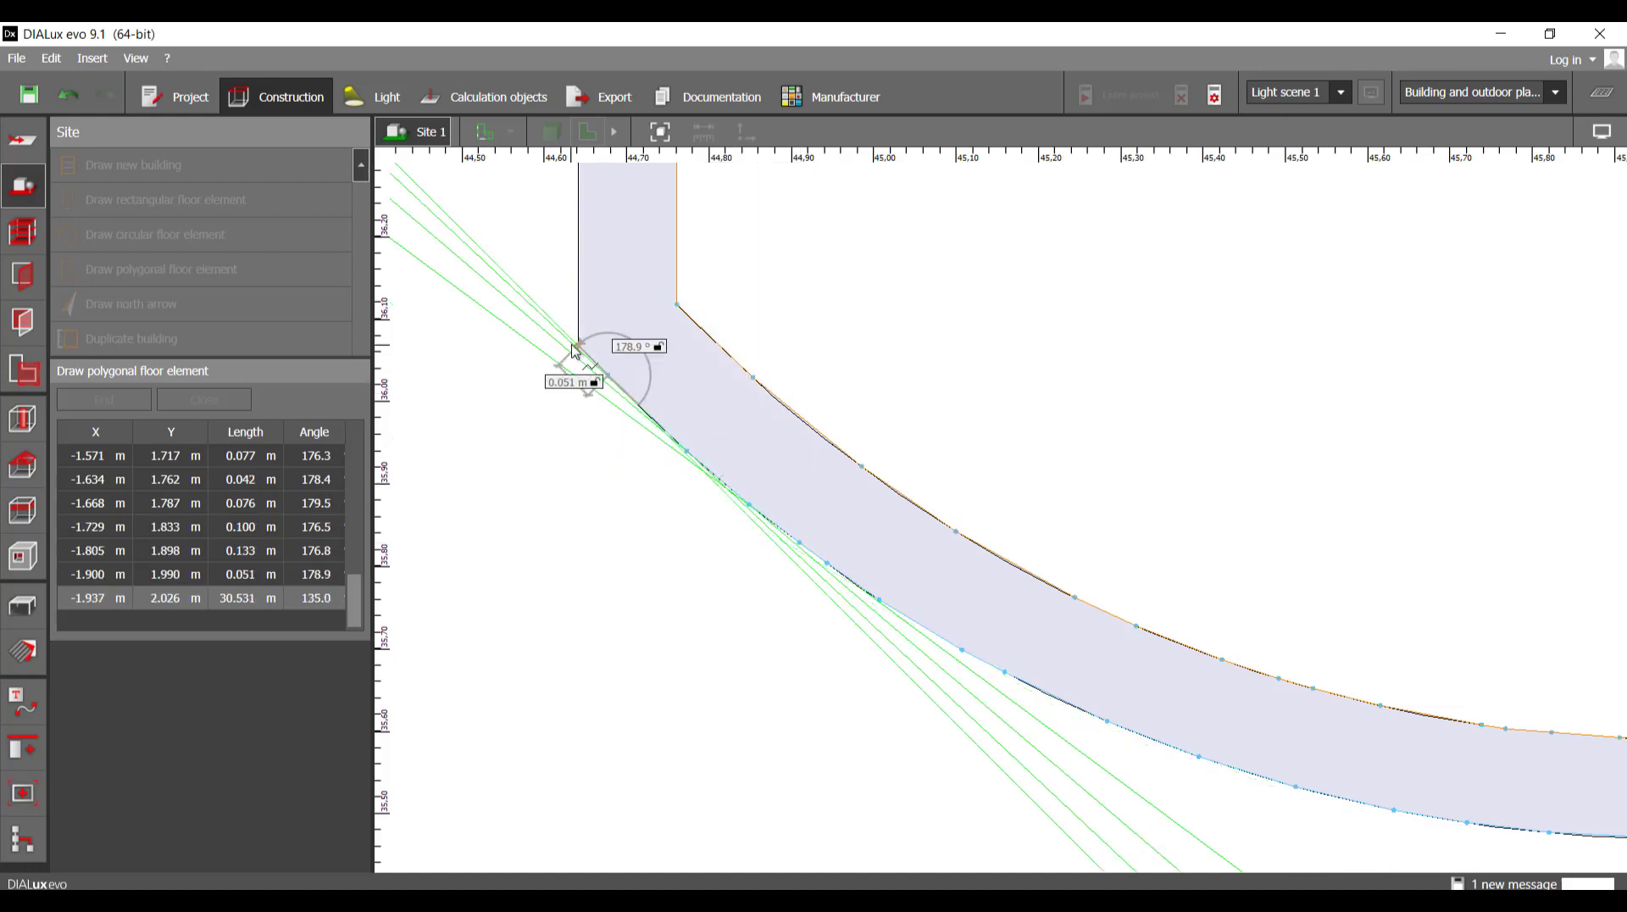
pyautogui.click(579, 349)
# - Close the polygon along the kerb's long outer side to complete the kerb floor element
pyautogui.scroll(-5, 584, 382)
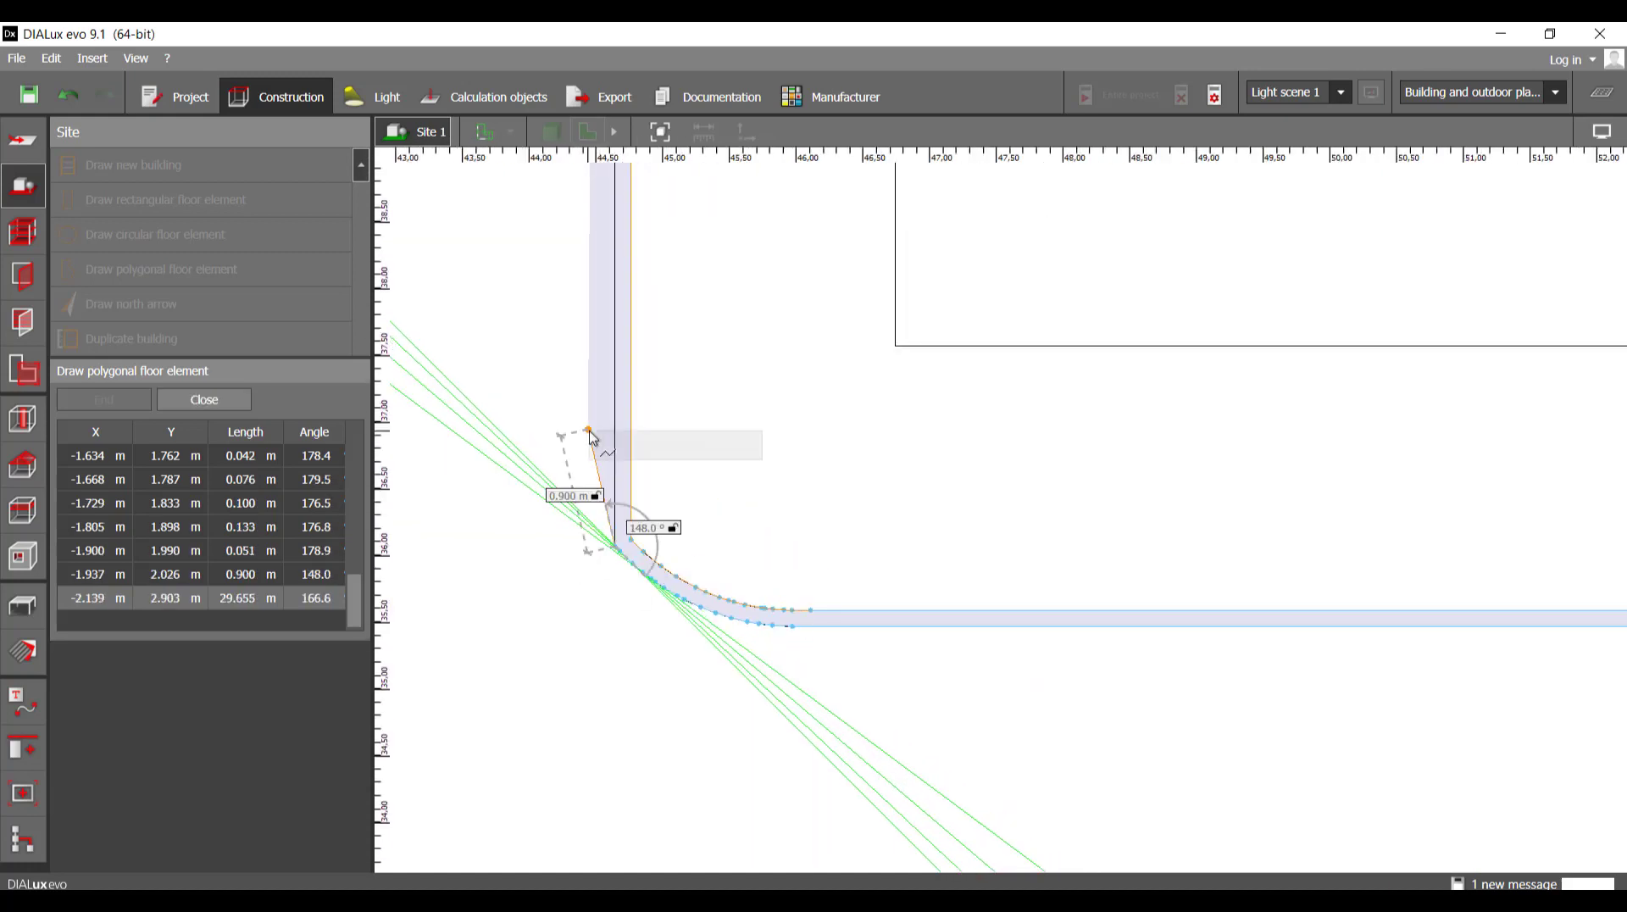
pyautogui.click(664, 447)
pyautogui.scroll(-5, 771, 725)
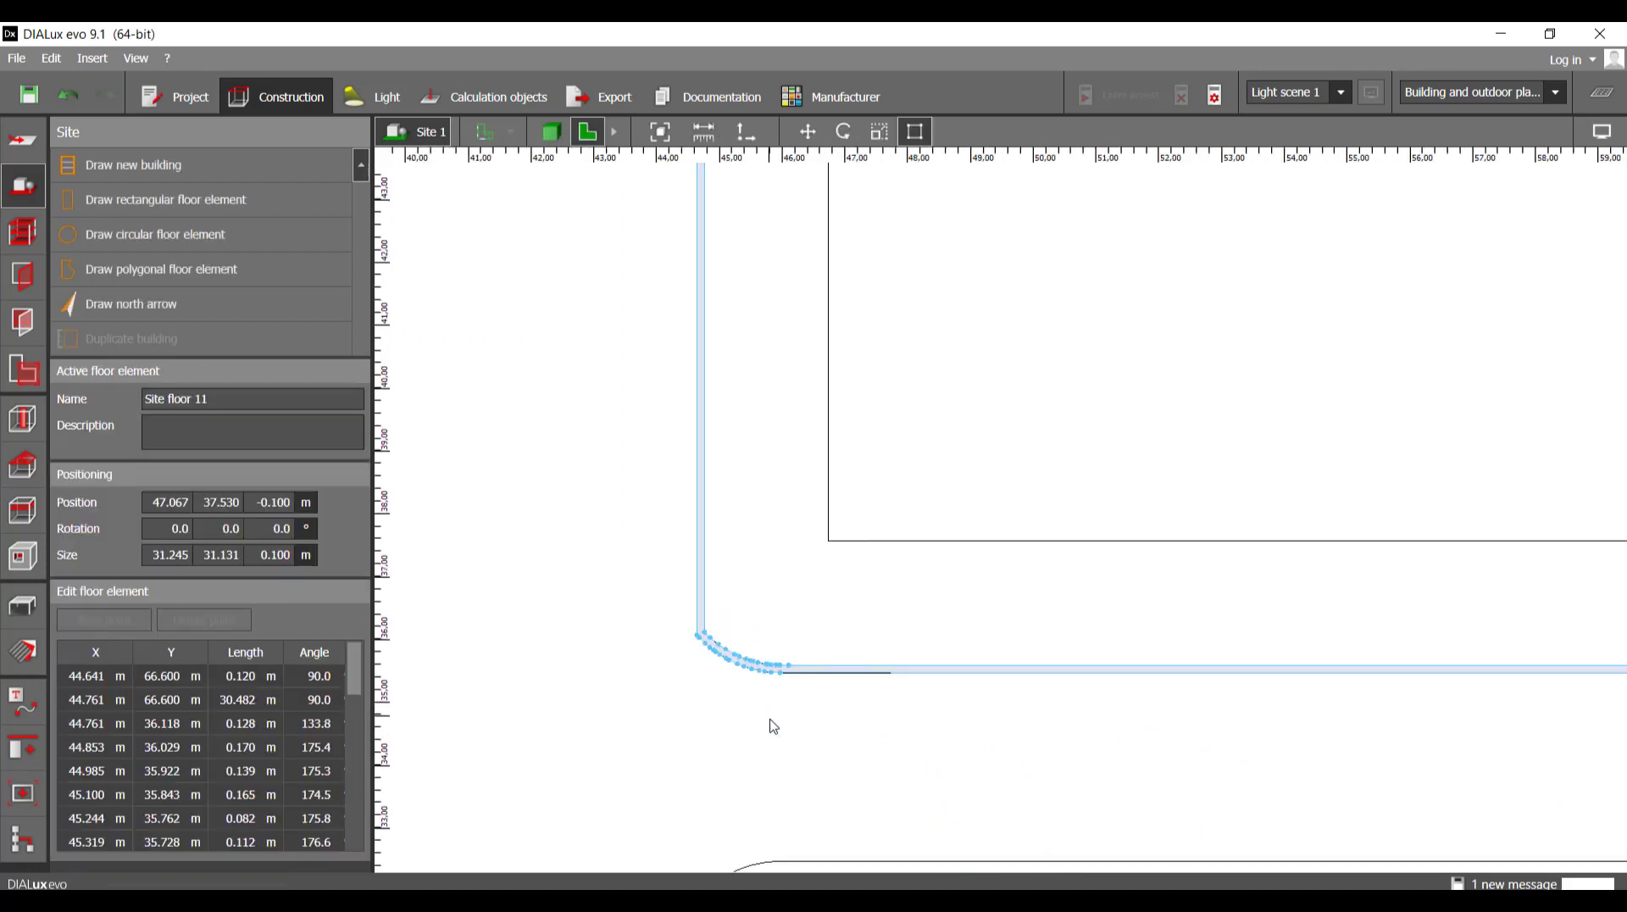
pyautogui.scroll(-2, 661, 695)
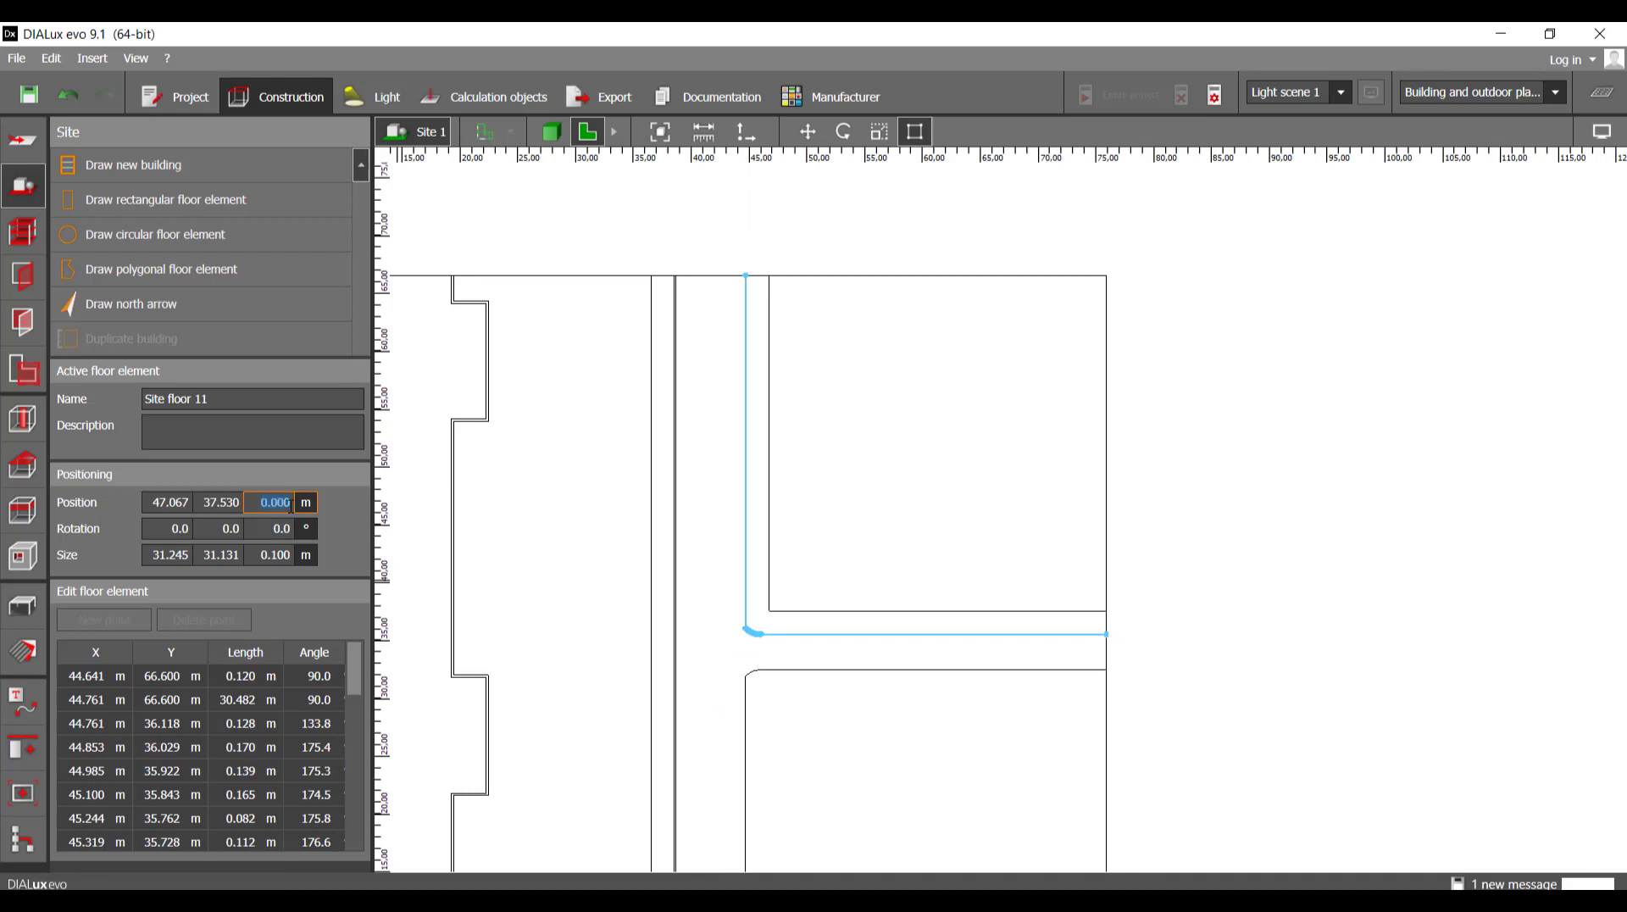
# - Show the imported plan and start a polygonal floor element for Building 2's pavement with a 1.980 m edge at its side-road end
pyautogui.moveTo(1139, 433); pyautogui.dragTo(1141, 381, button='middle')
pyautogui.scroll(-3, 1170, 366)
pyautogui.click(1243, 448)
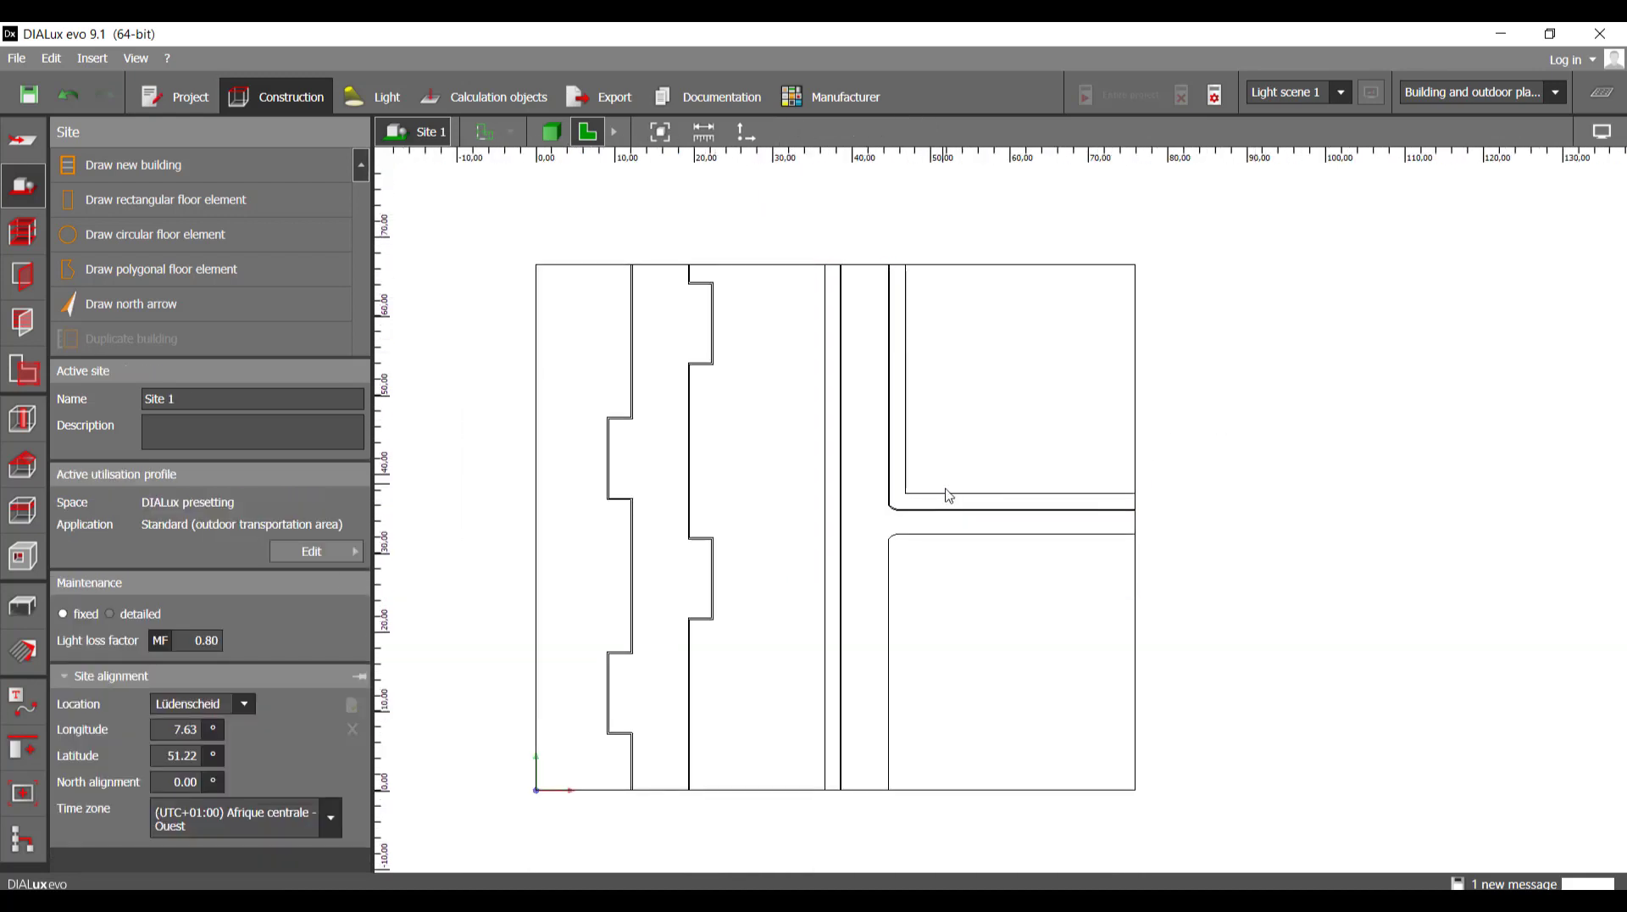
pyautogui.scroll(5, 930, 527)
pyautogui.scroll(2, 872, 604)
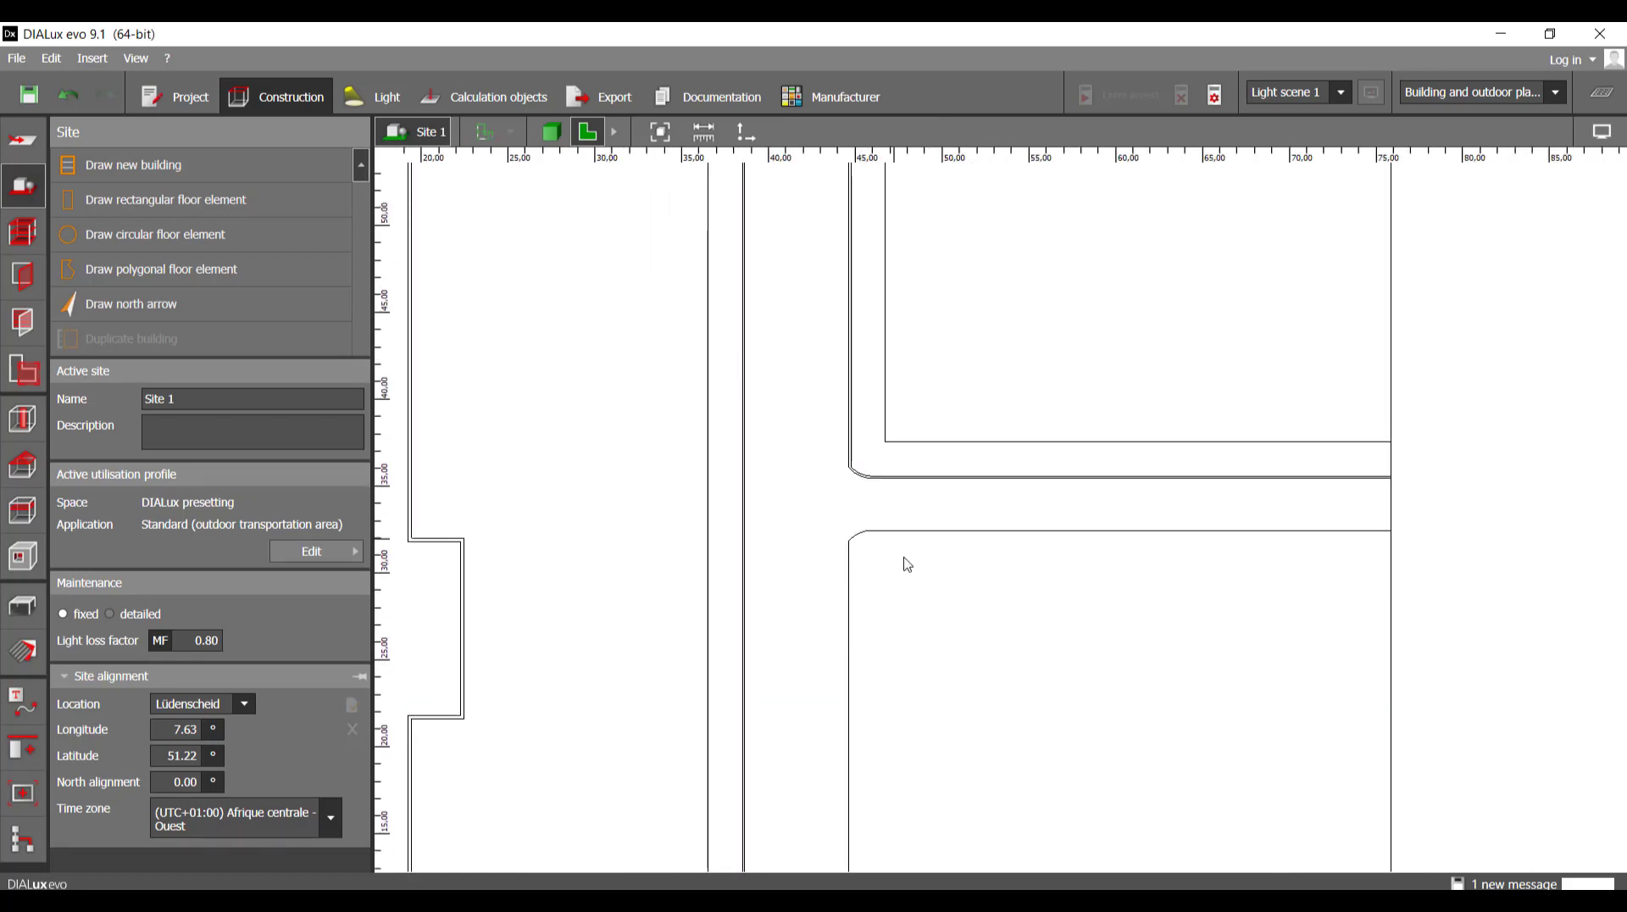
pyautogui.scroll(-3, 856, 415)
pyautogui.scroll(3, 864, 409)
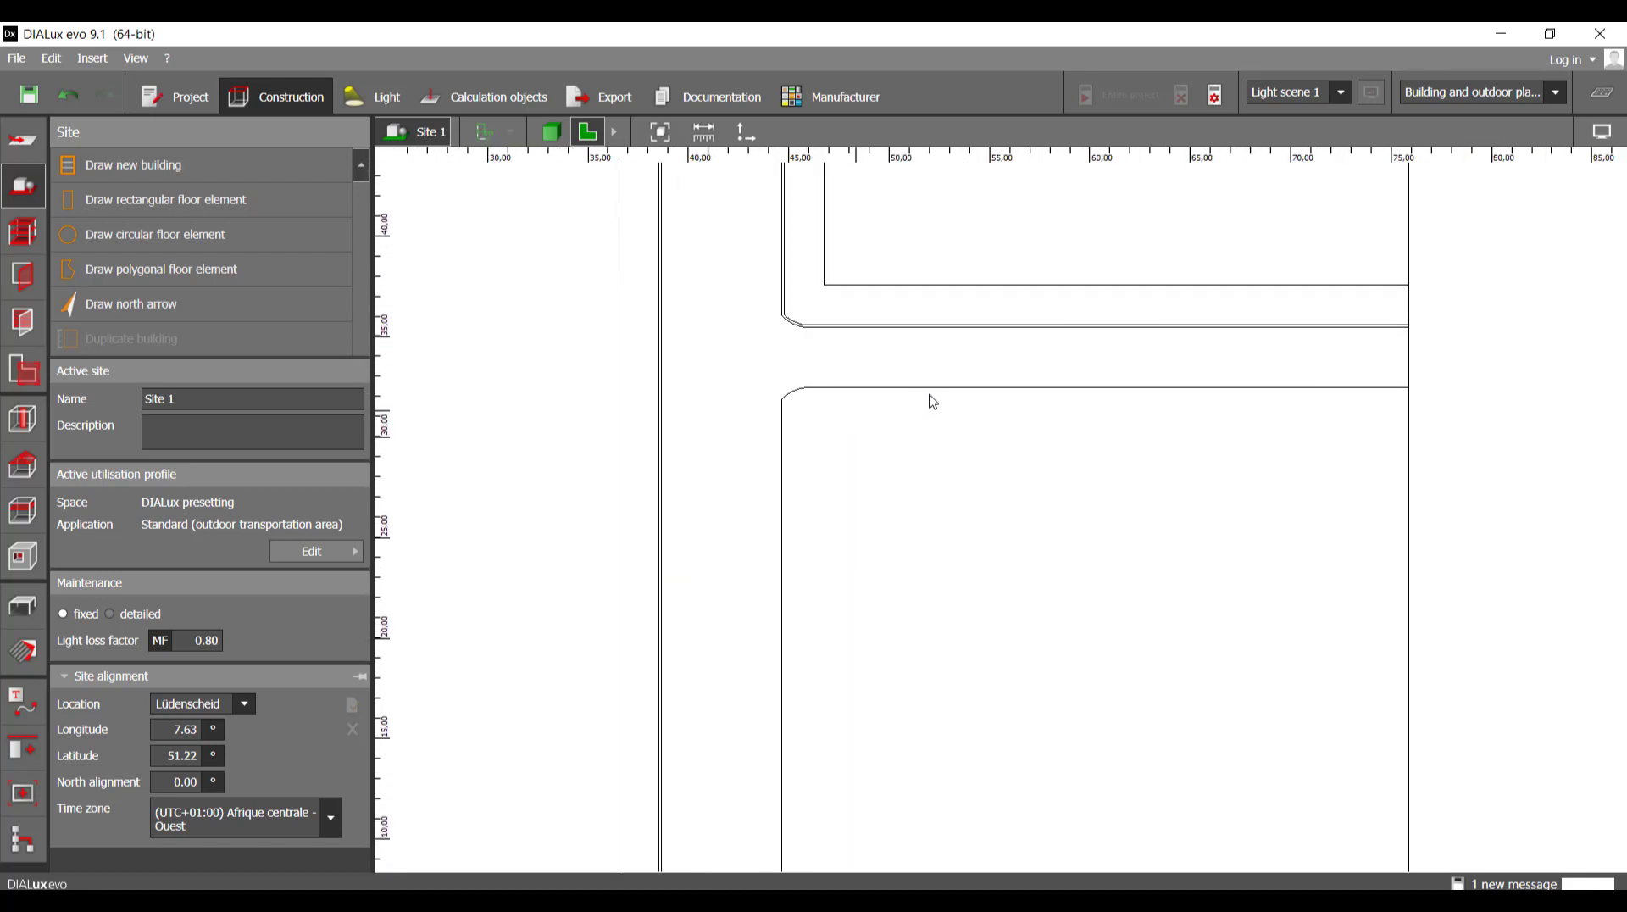
pyautogui.click(482, 136)
pyautogui.scroll(2, 846, 450)
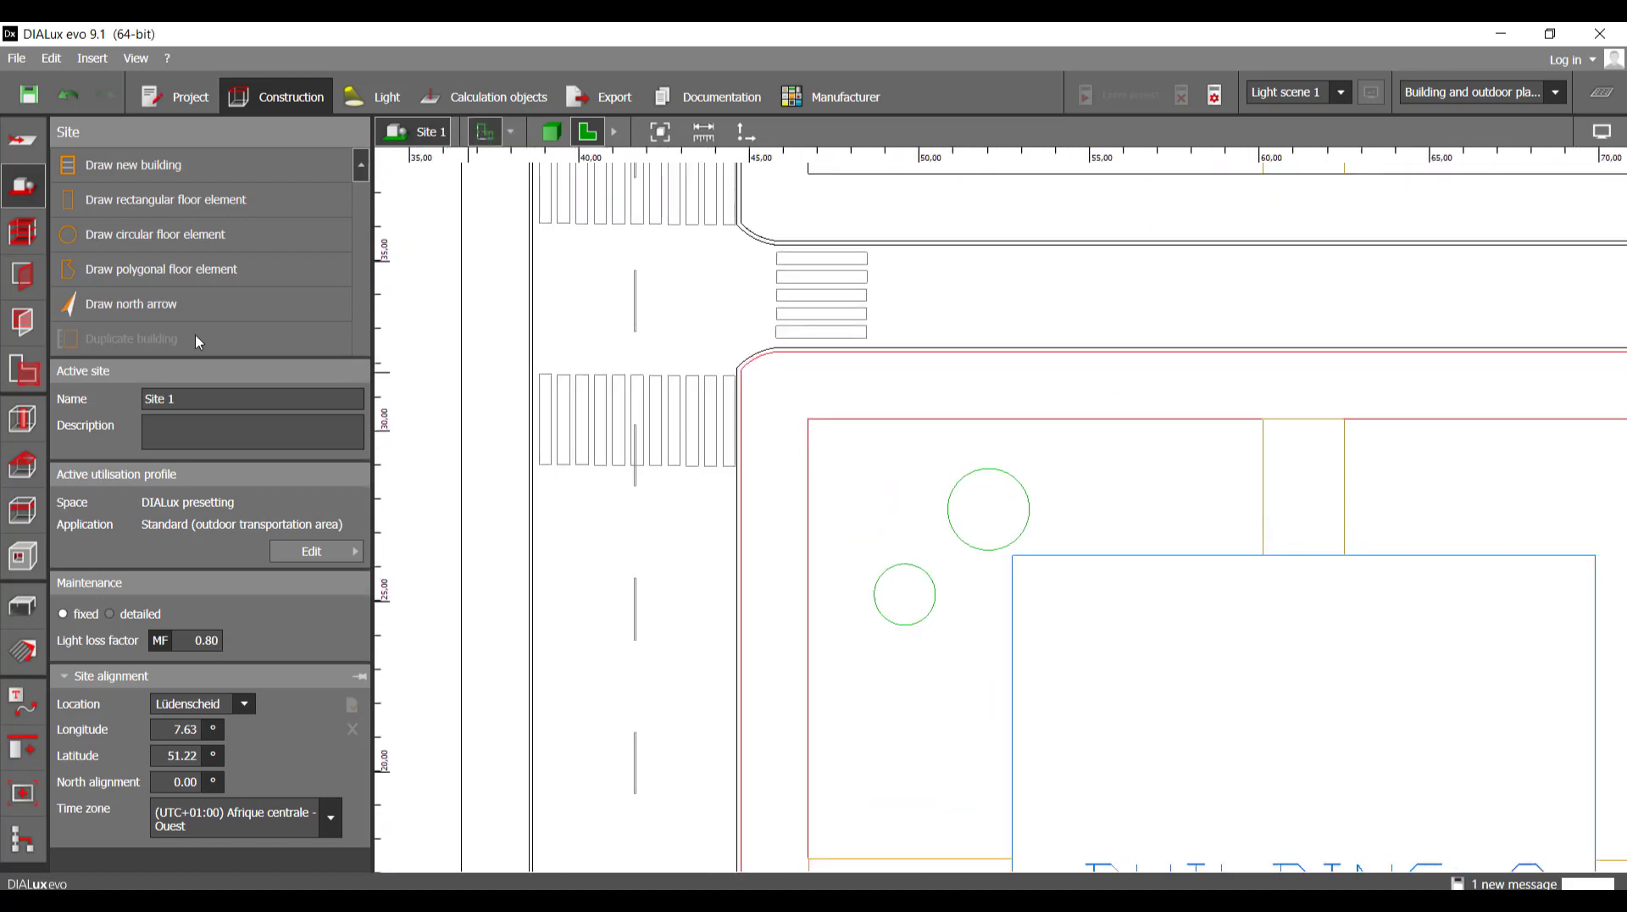
pyautogui.click(161, 269)
pyautogui.scroll(4, 873, 369)
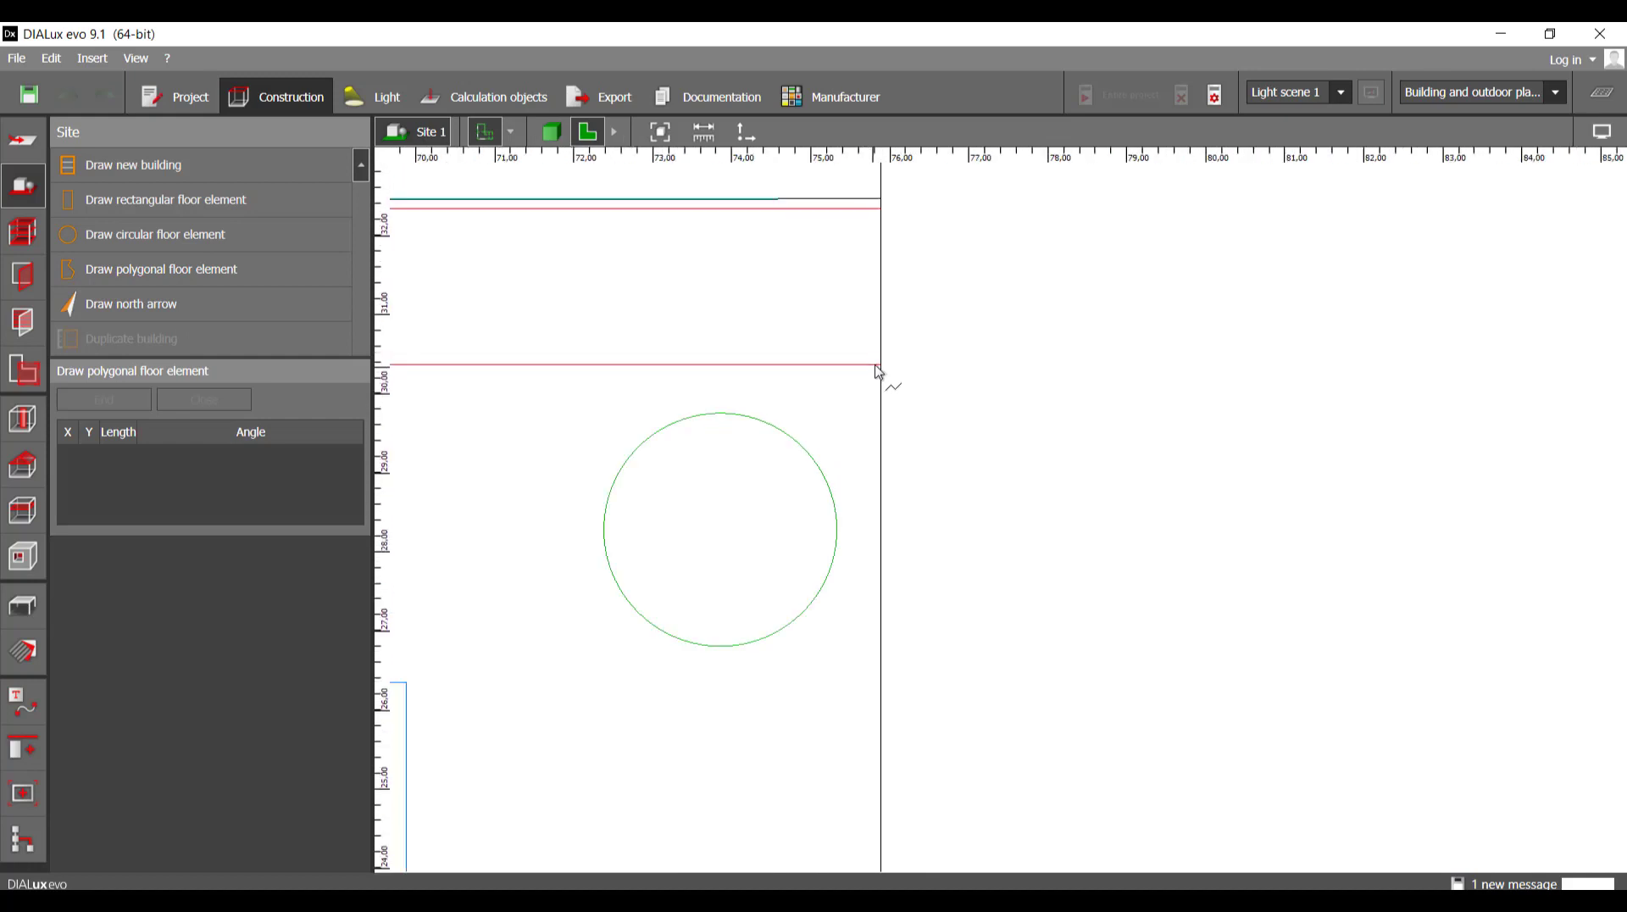
pyautogui.click(882, 365)
pyautogui.click(882, 211)
pyautogui.scroll(-8, 773, 309)
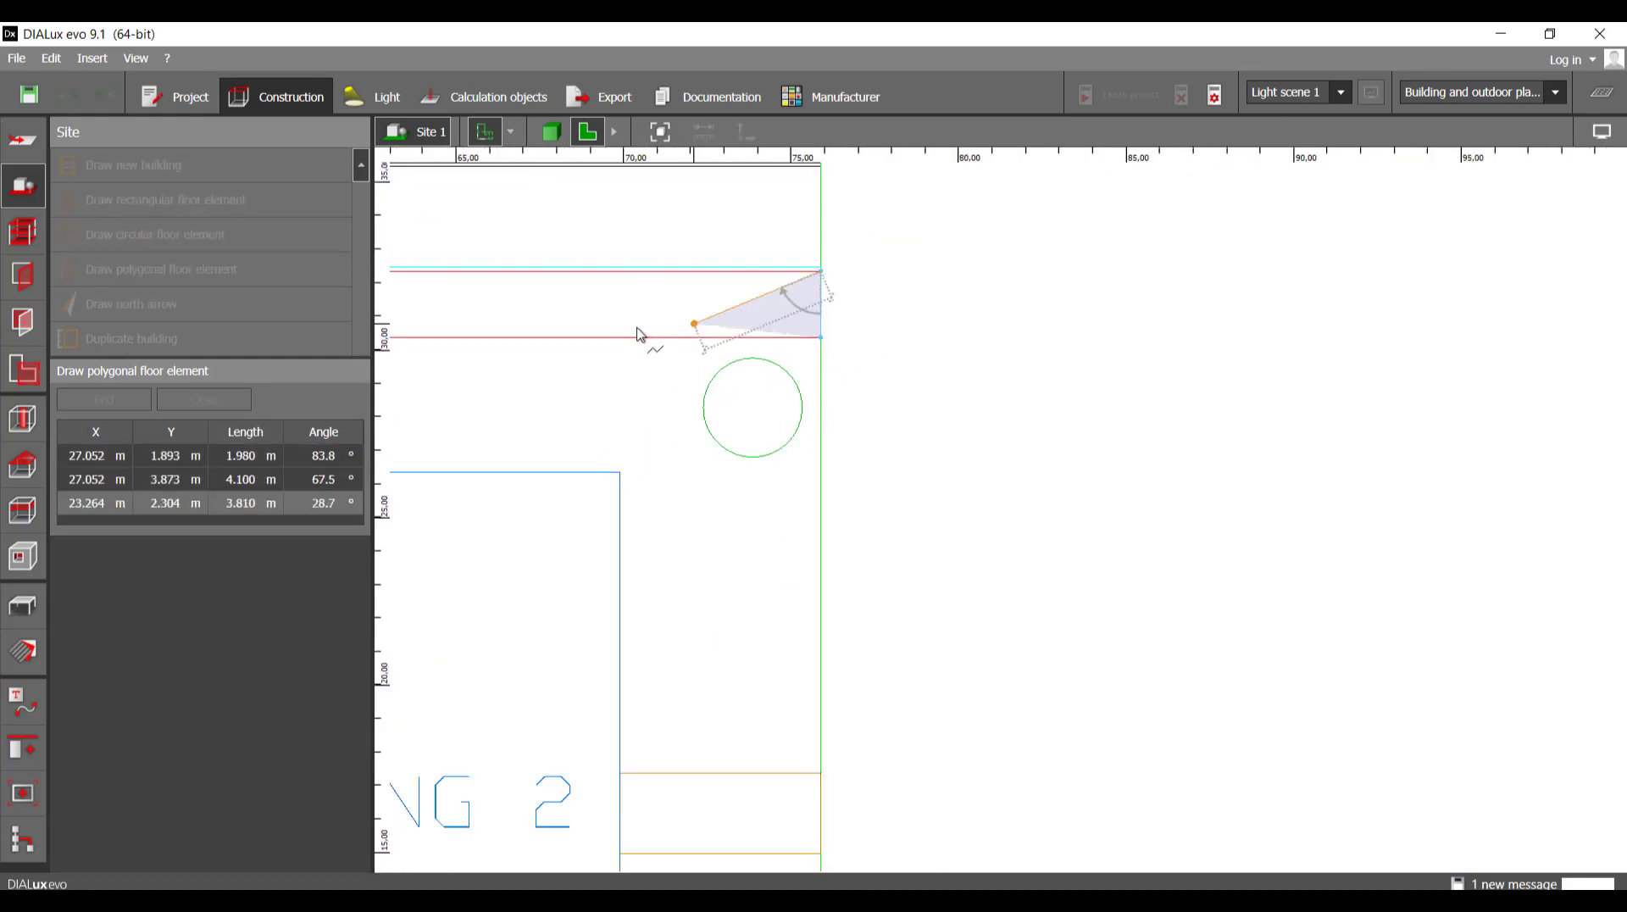
# - Draw a 29.820 m edge along the side road and trace the first part of the pavement's rounded corner with short edges
pyautogui.scroll(4, 509, 328)
pyautogui.scroll(7, 829, 294)
pyautogui.click(850, 247)
pyautogui.click(826, 248)
pyautogui.click(794, 248)
pyautogui.click(775, 250)
pyautogui.click(729, 257)
pyautogui.click(711, 261)
pyautogui.click(679, 270)
pyautogui.click(647, 282)
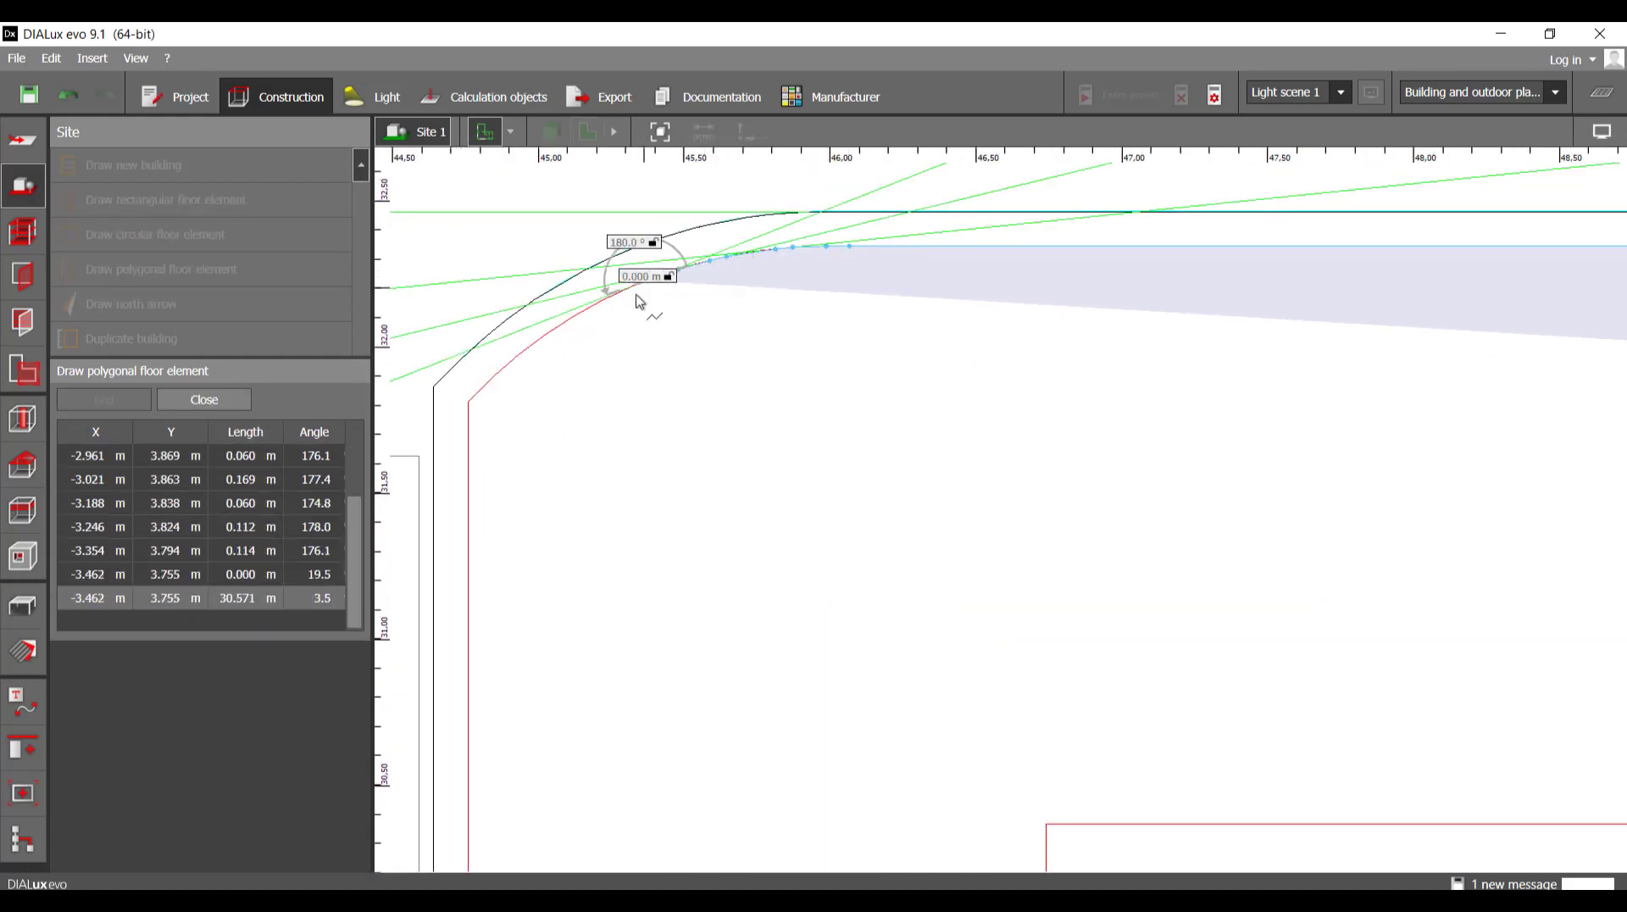
# - Trace the rest of the pavement's rounded corner down to its straight line along the main road
pyautogui.click(617, 295)
pyautogui.click(602, 302)
pyautogui.click(573, 319)
pyautogui.click(533, 347)
pyautogui.scroll(-9, 558, 479)
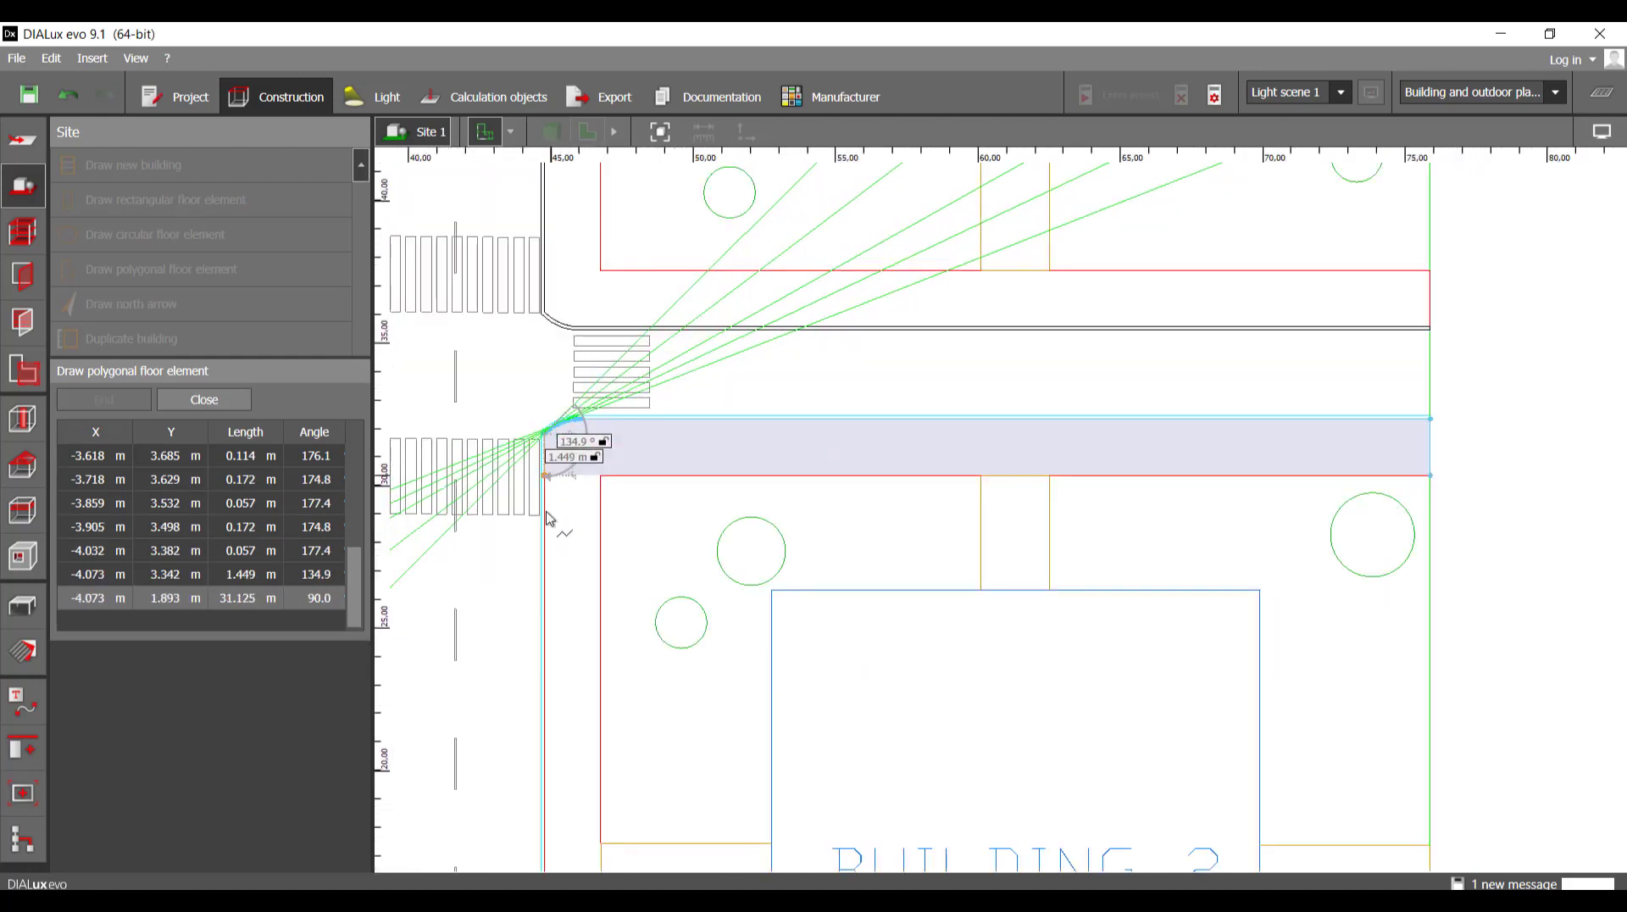
# - Draw a 31.816 m edge along the main road to the site boundary and a 1.980 m edge across the pavement's end
pyautogui.moveTo(539, 636); pyautogui.dragTo(621, 334, button='middle')
pyautogui.scroll(3, 630, 560)
pyautogui.scroll(5, 600, 679)
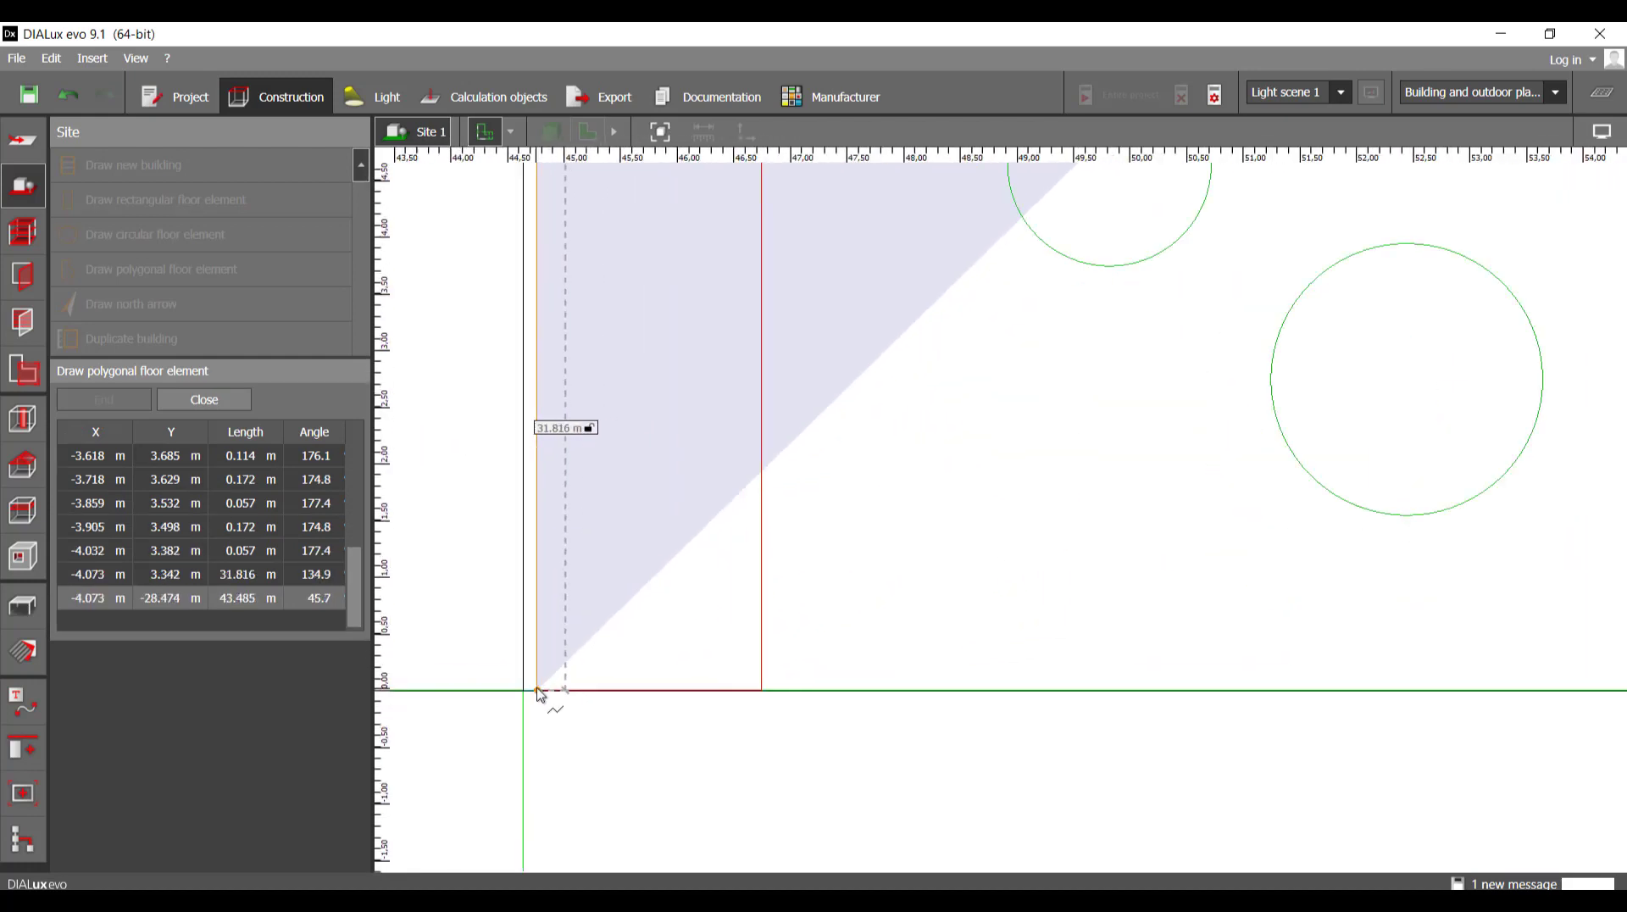
pyautogui.click(537, 690)
pyautogui.scroll(1, 542, 689)
pyautogui.click(762, 691)
# - Draw the 30.367 m inner edge up to the pavement's inside corner and close the polygon
pyautogui.scroll(-4, 762, 699)
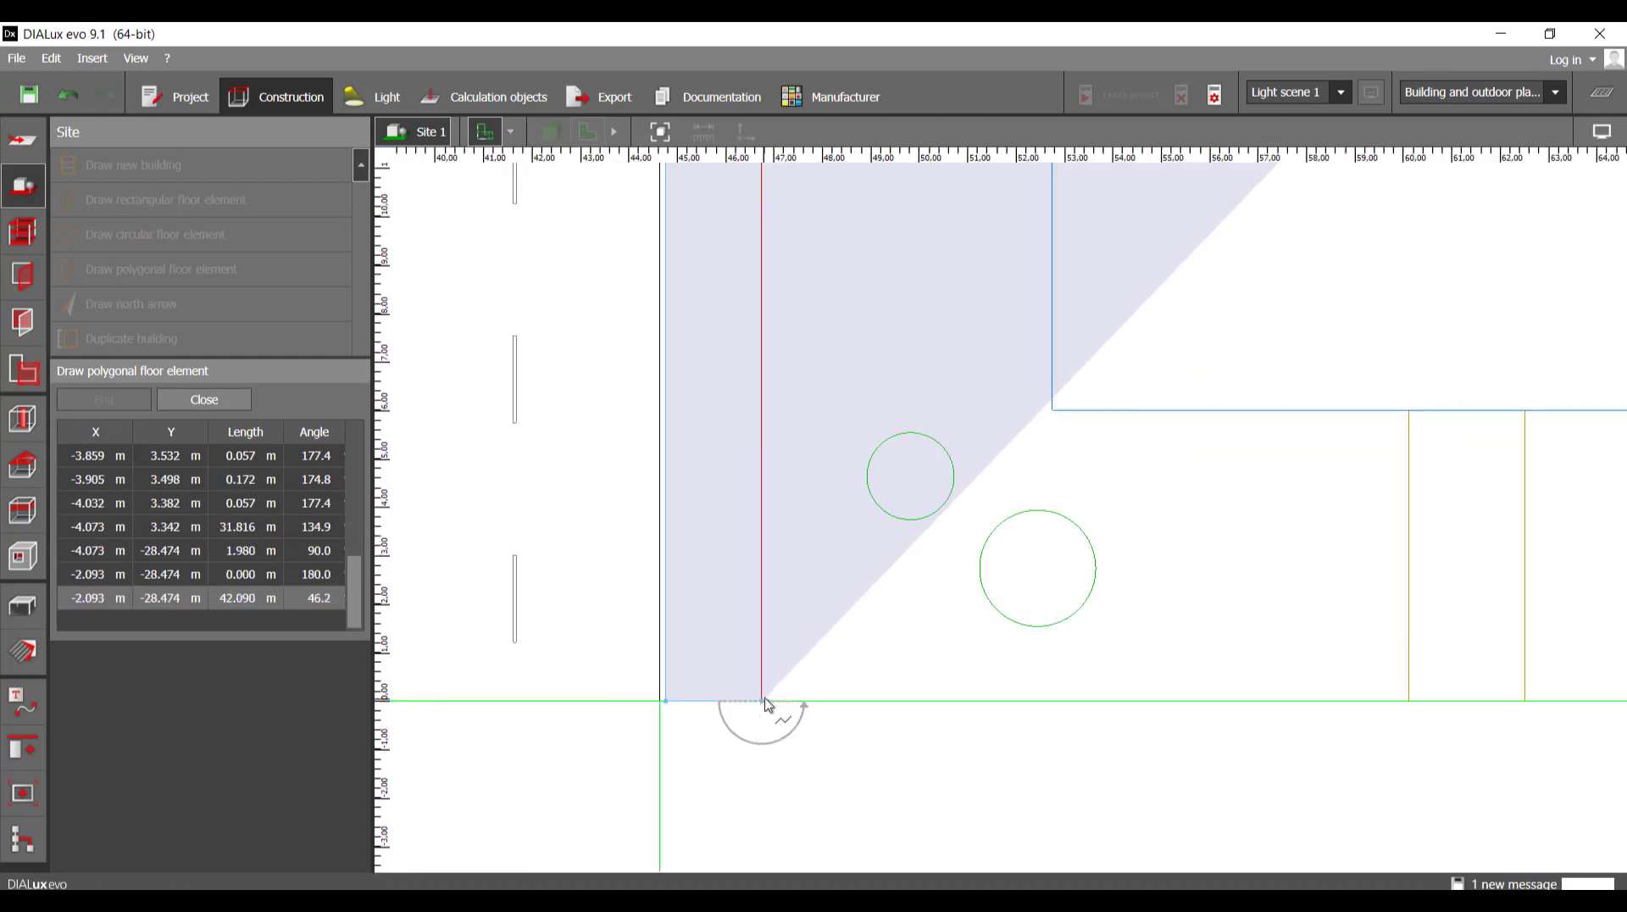
pyautogui.scroll(2, 827, 603)
pyautogui.scroll(1, 763, 367)
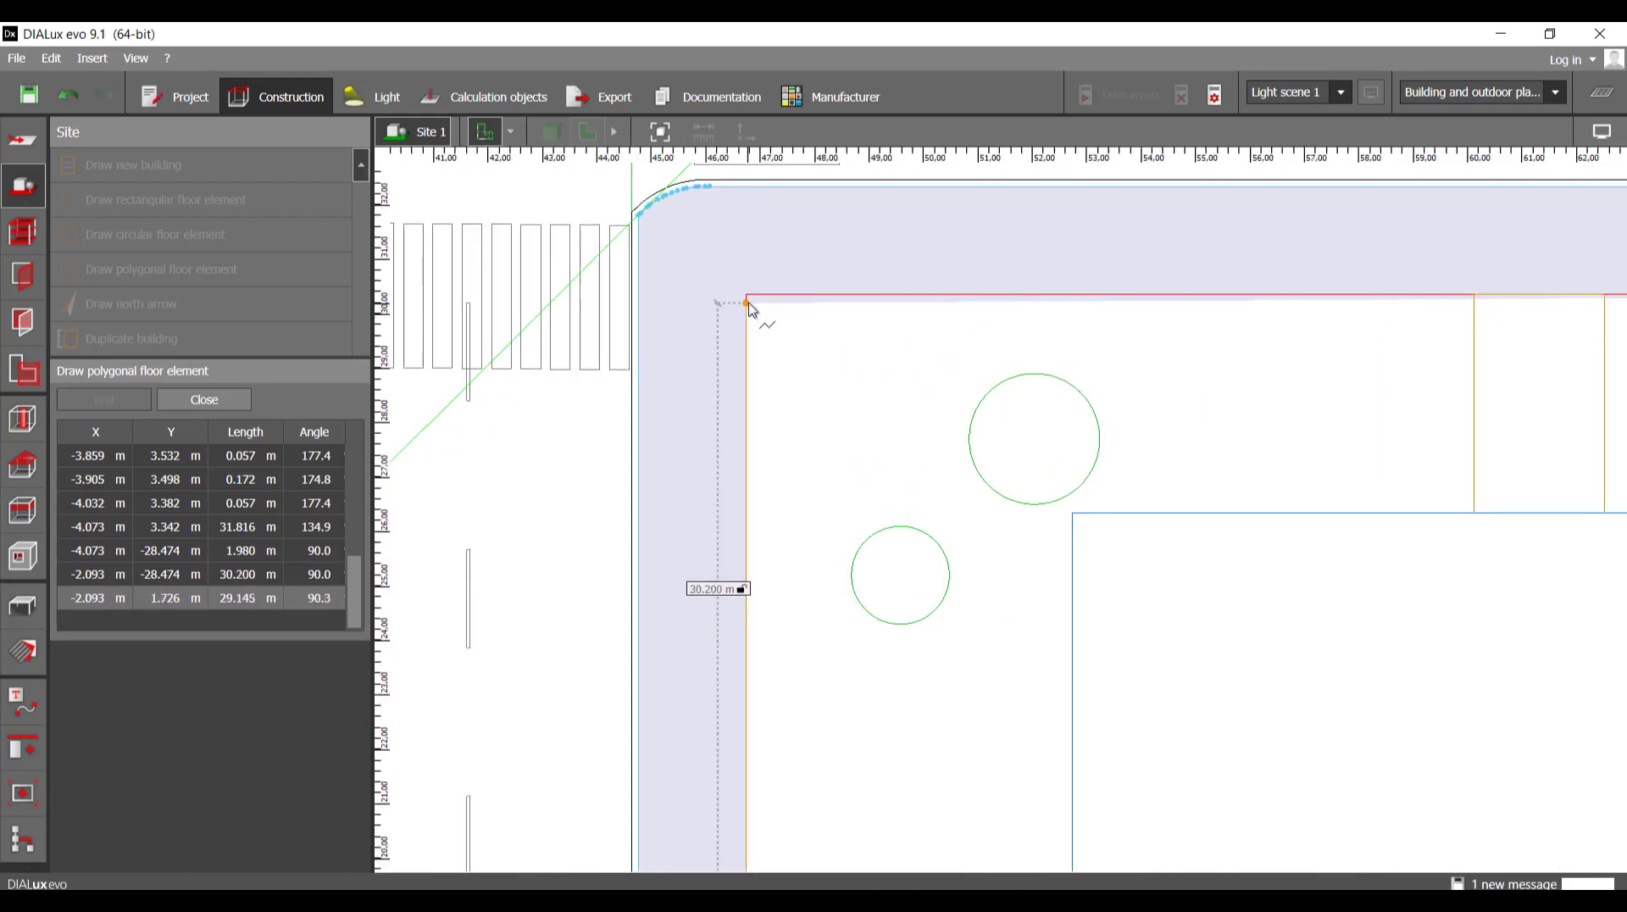
pyautogui.click(746, 294)
pyautogui.click(890, 370)
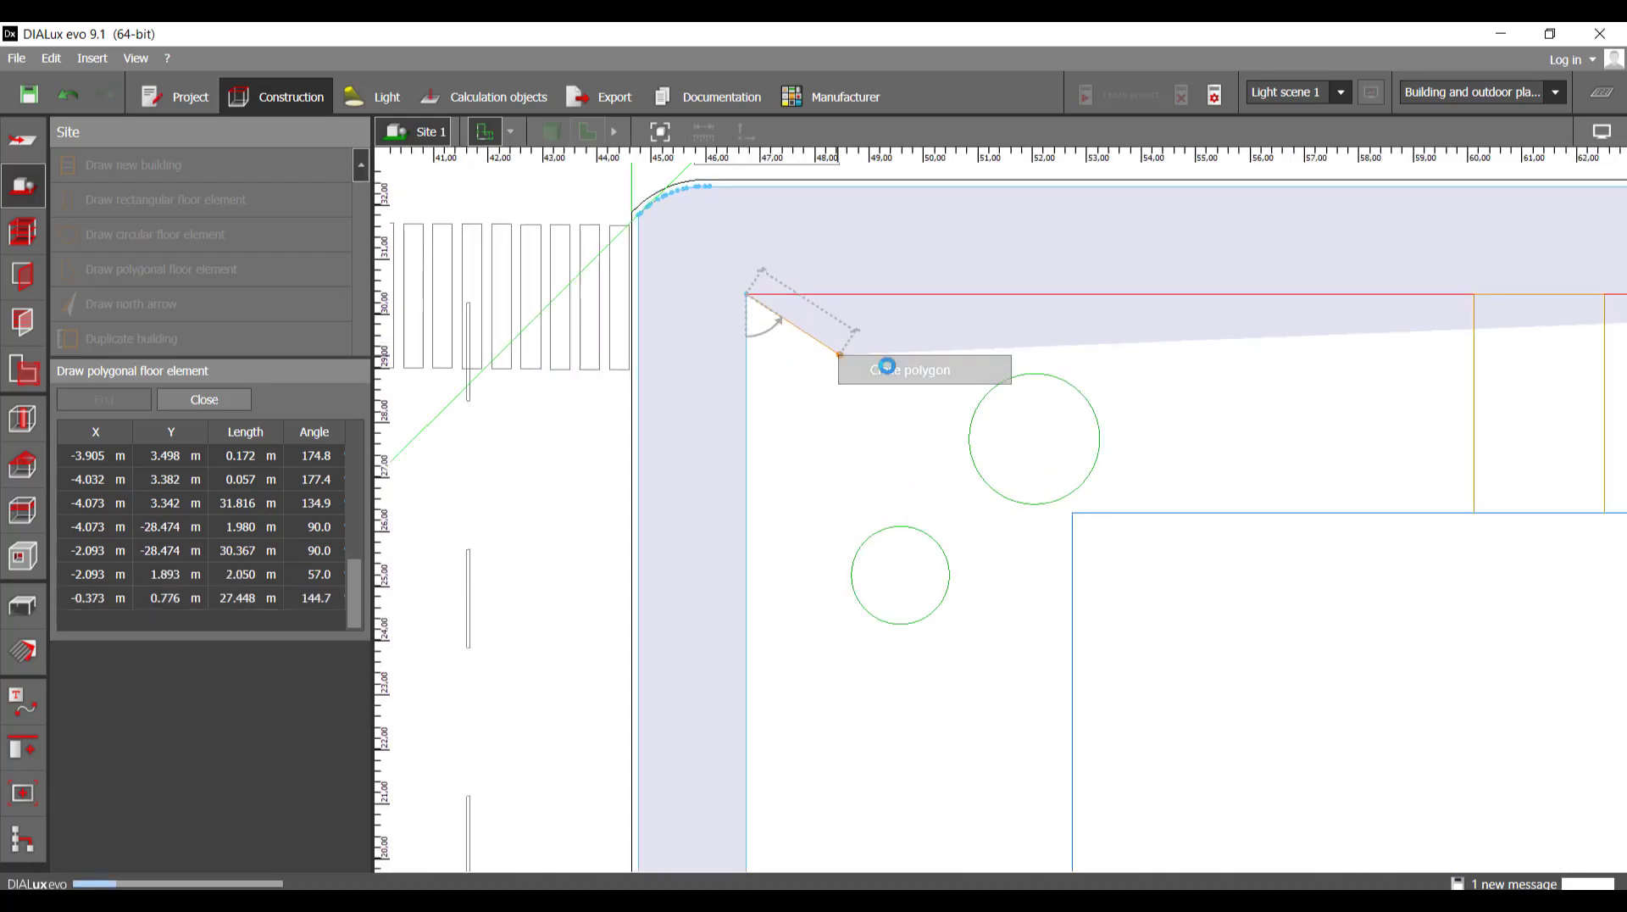
# - Set the Z position of Building 2's pavement floor element to 0 m
pyautogui.scroll(-3, 582, 475)
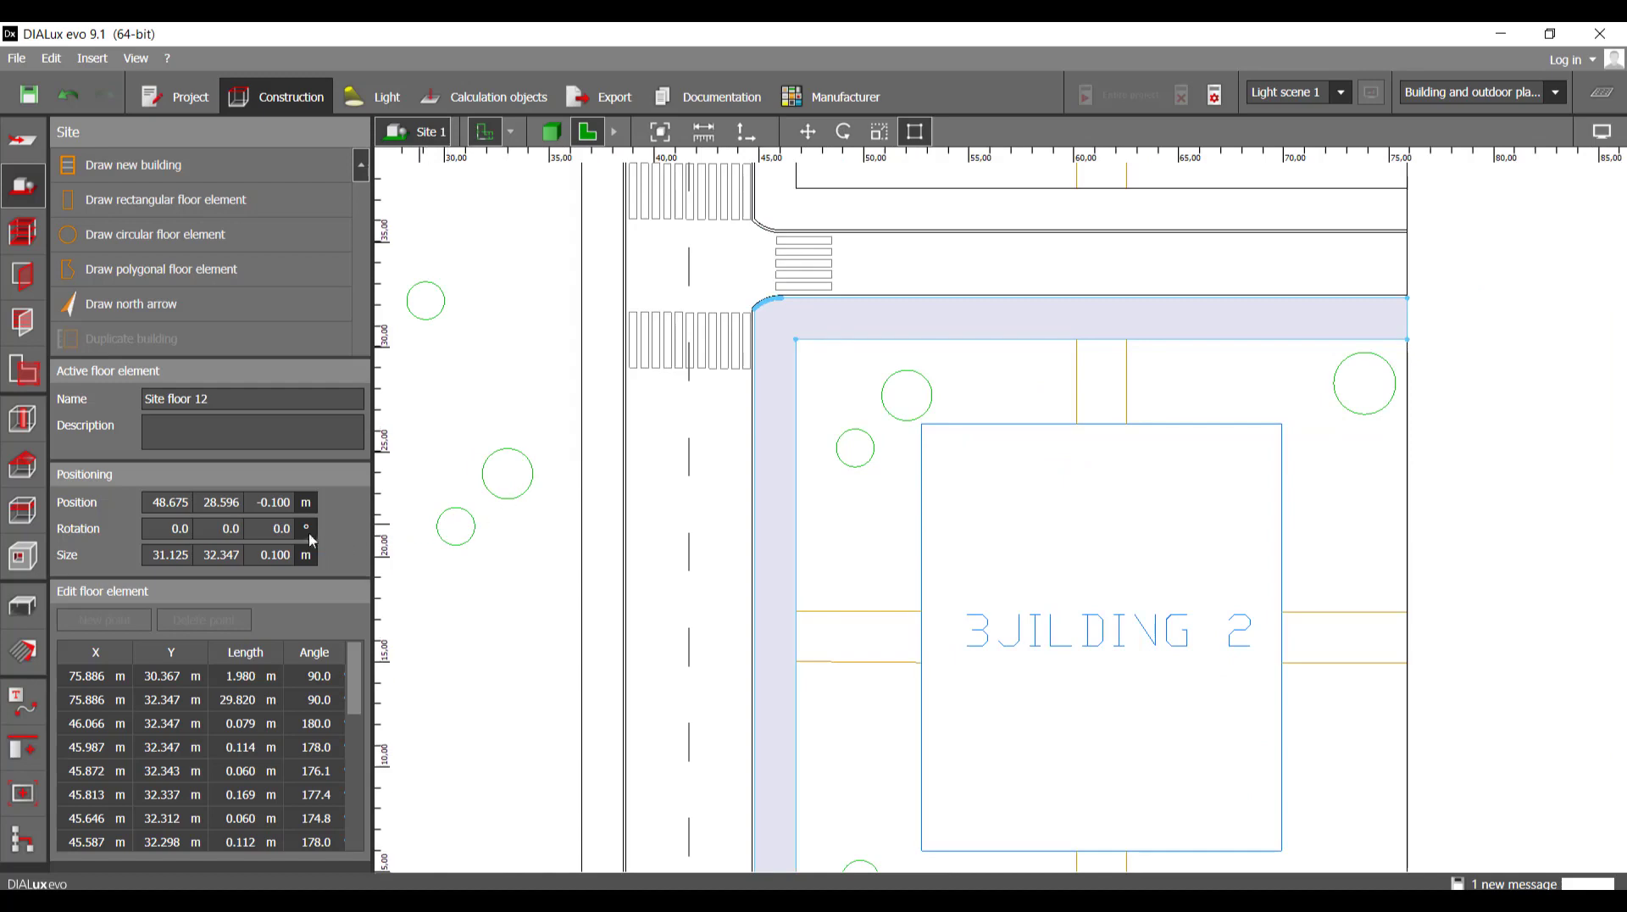
pyautogui.write('0')
pyautogui.press('Return')
pyautogui.moveTo(1011, 255); pyautogui.dragTo(899, 267, button='middle')
pyautogui.scroll(-5, 911, 322)
pyautogui.moveTo(786, 307); pyautogui.dragTo(871, 461, button='middle')
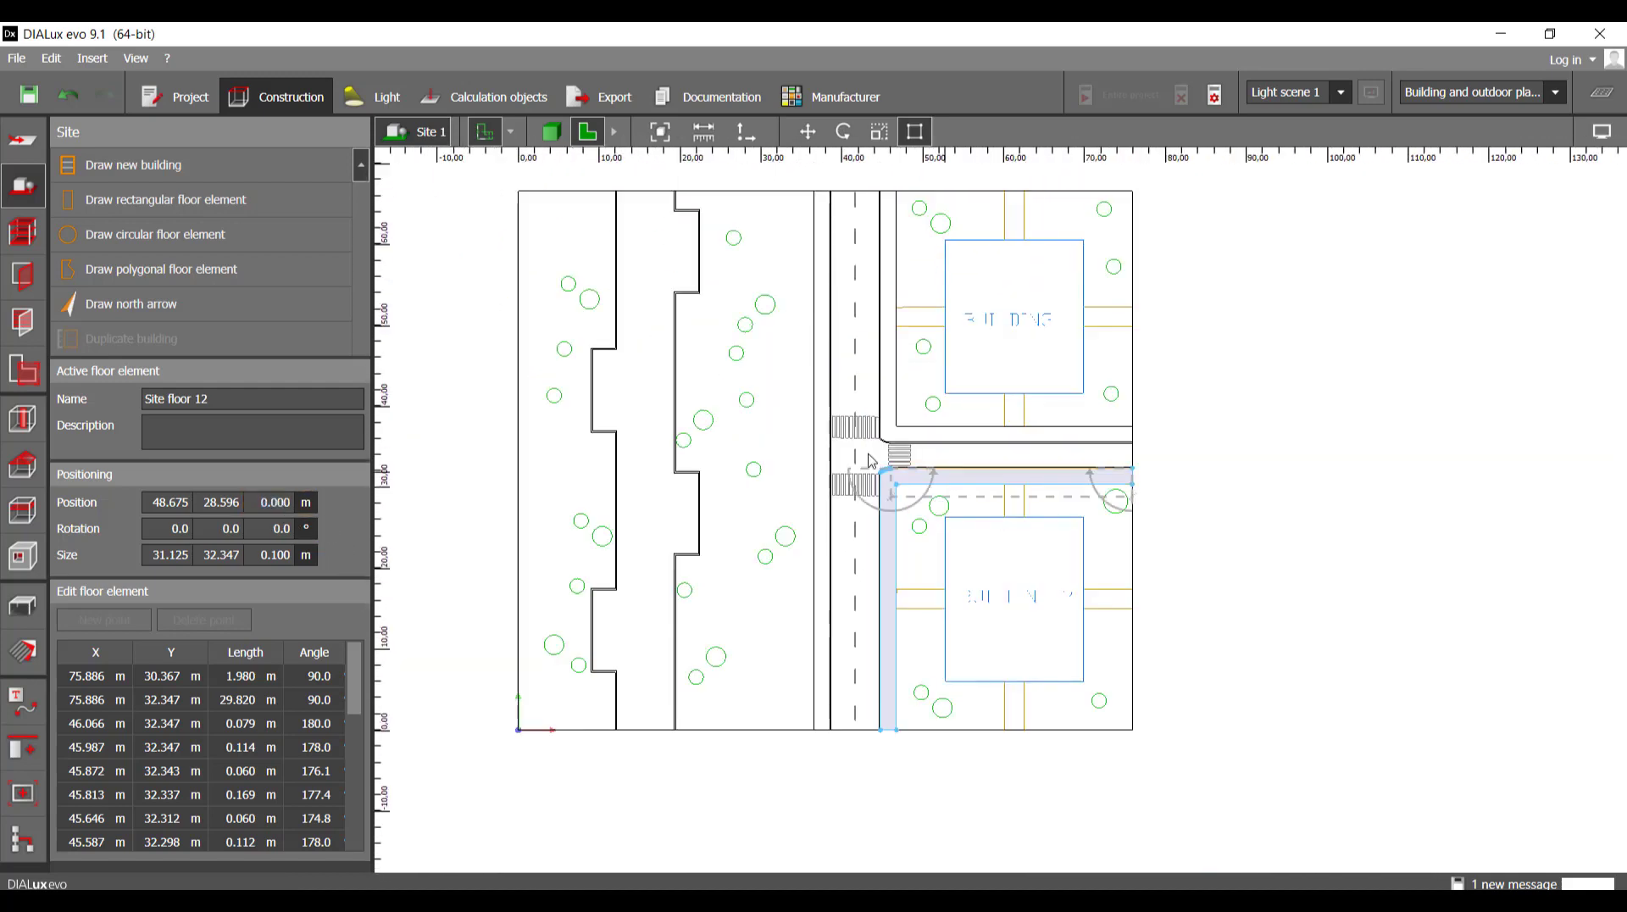
pyautogui.scroll(6, 916, 470)
pyautogui.scroll(-3, 742, 520)
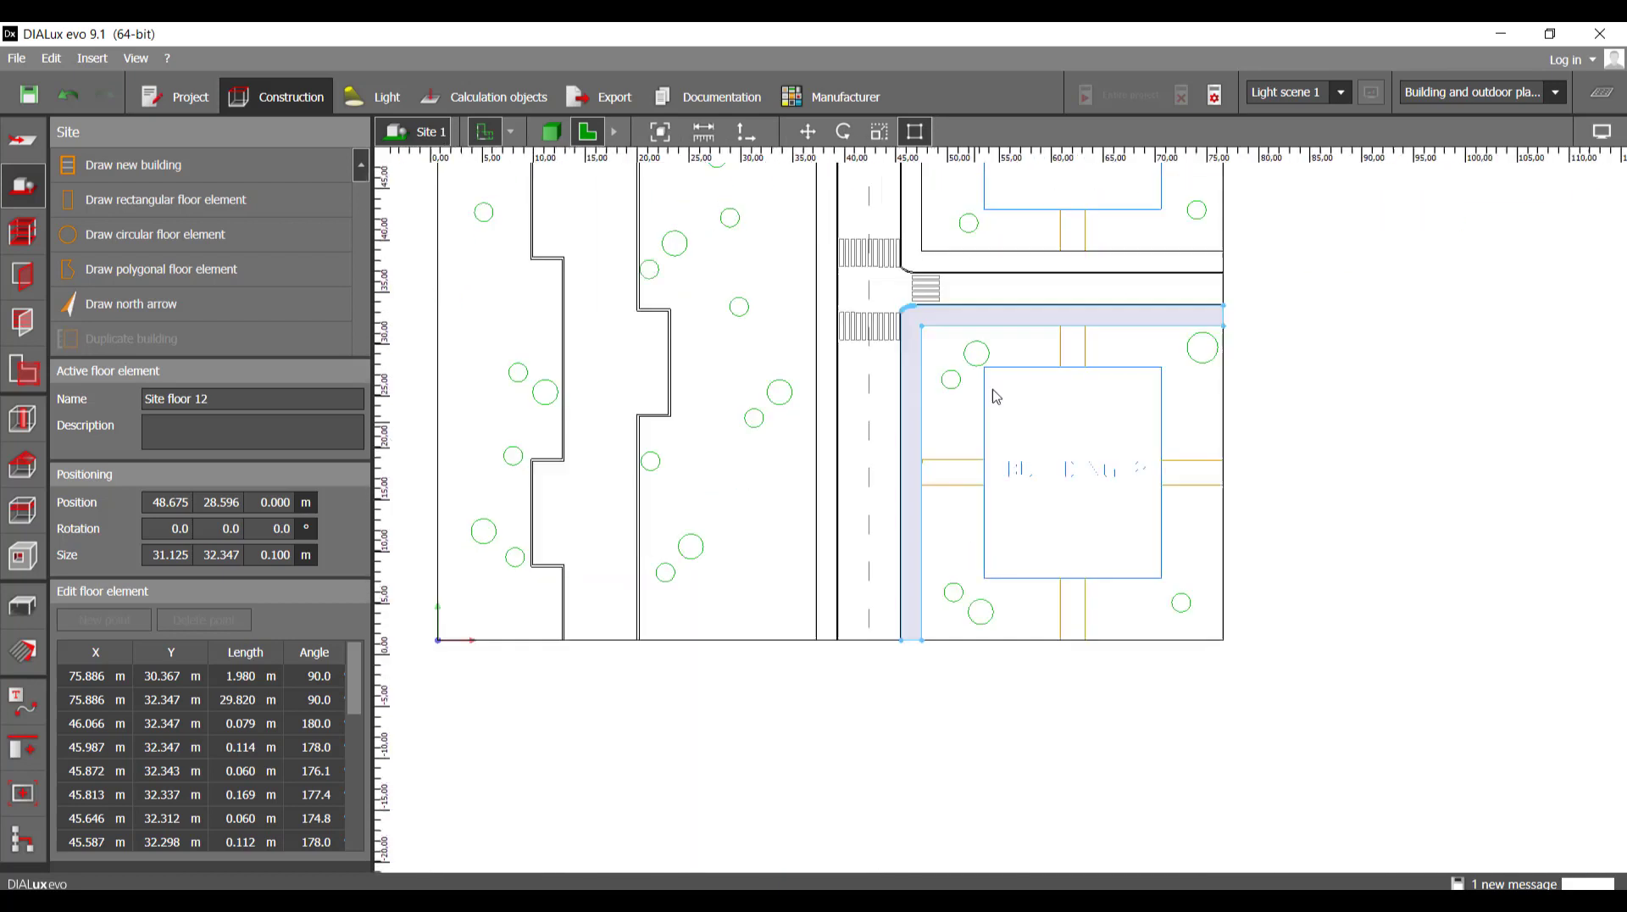
pyautogui.scroll(4, 944, 545)
pyautogui.scroll(-2, 804, 580)
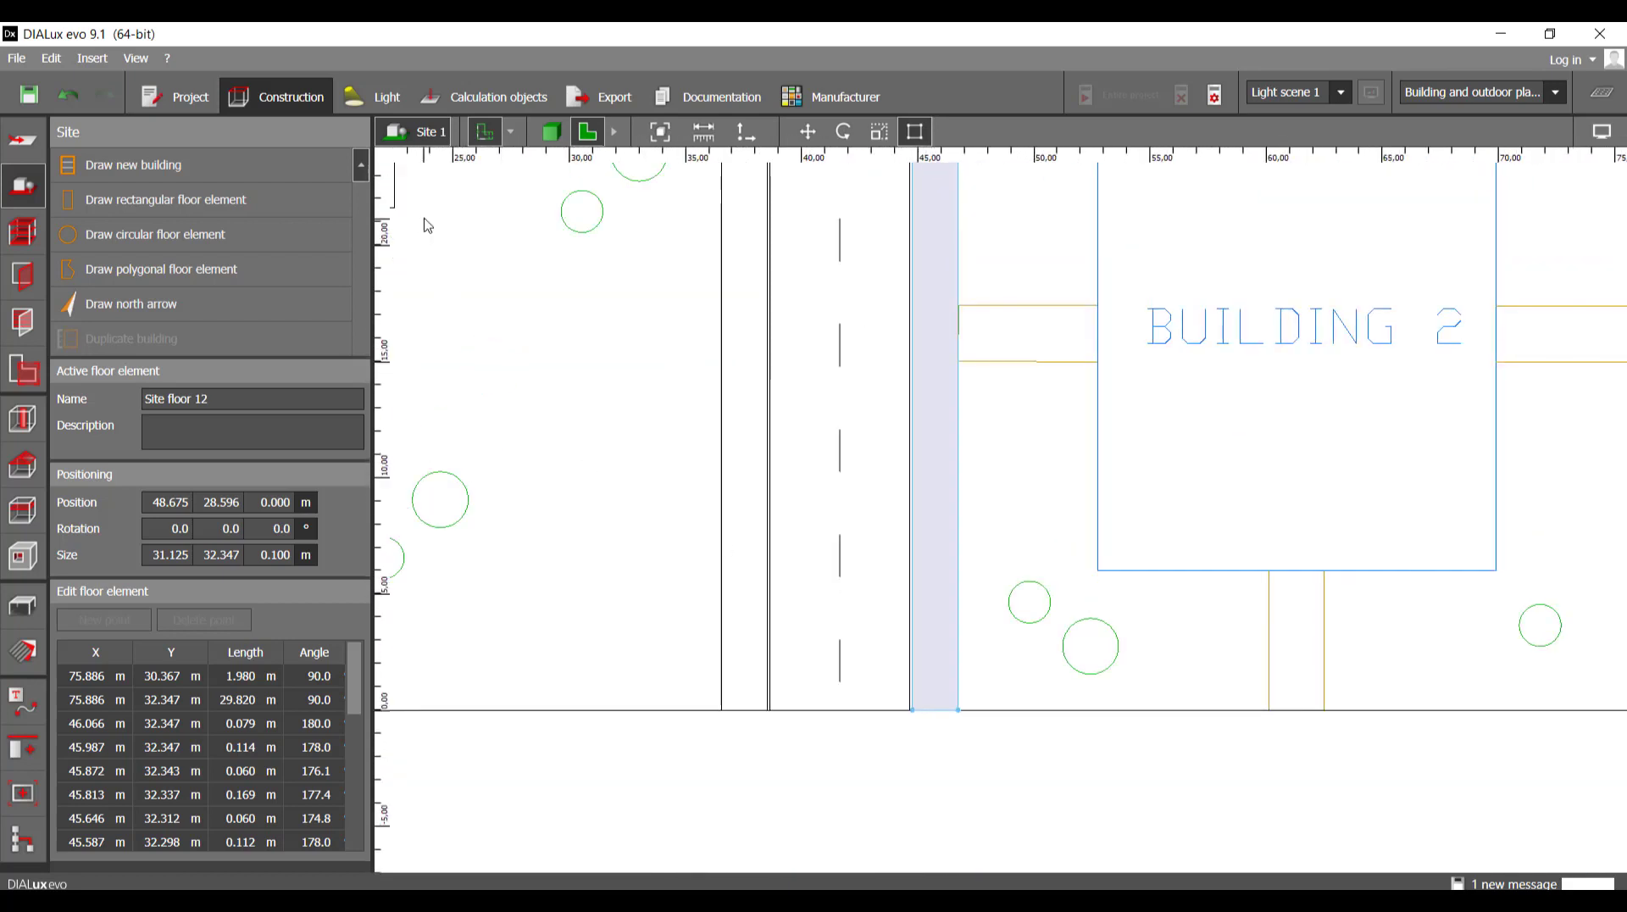
# - Hide the imported plan and start a polygonal floor element for the kerb beside Building 2's pavement with a 0.120 m end edge
pyautogui.click(484, 134)
pyautogui.scroll(-1, 858, 453)
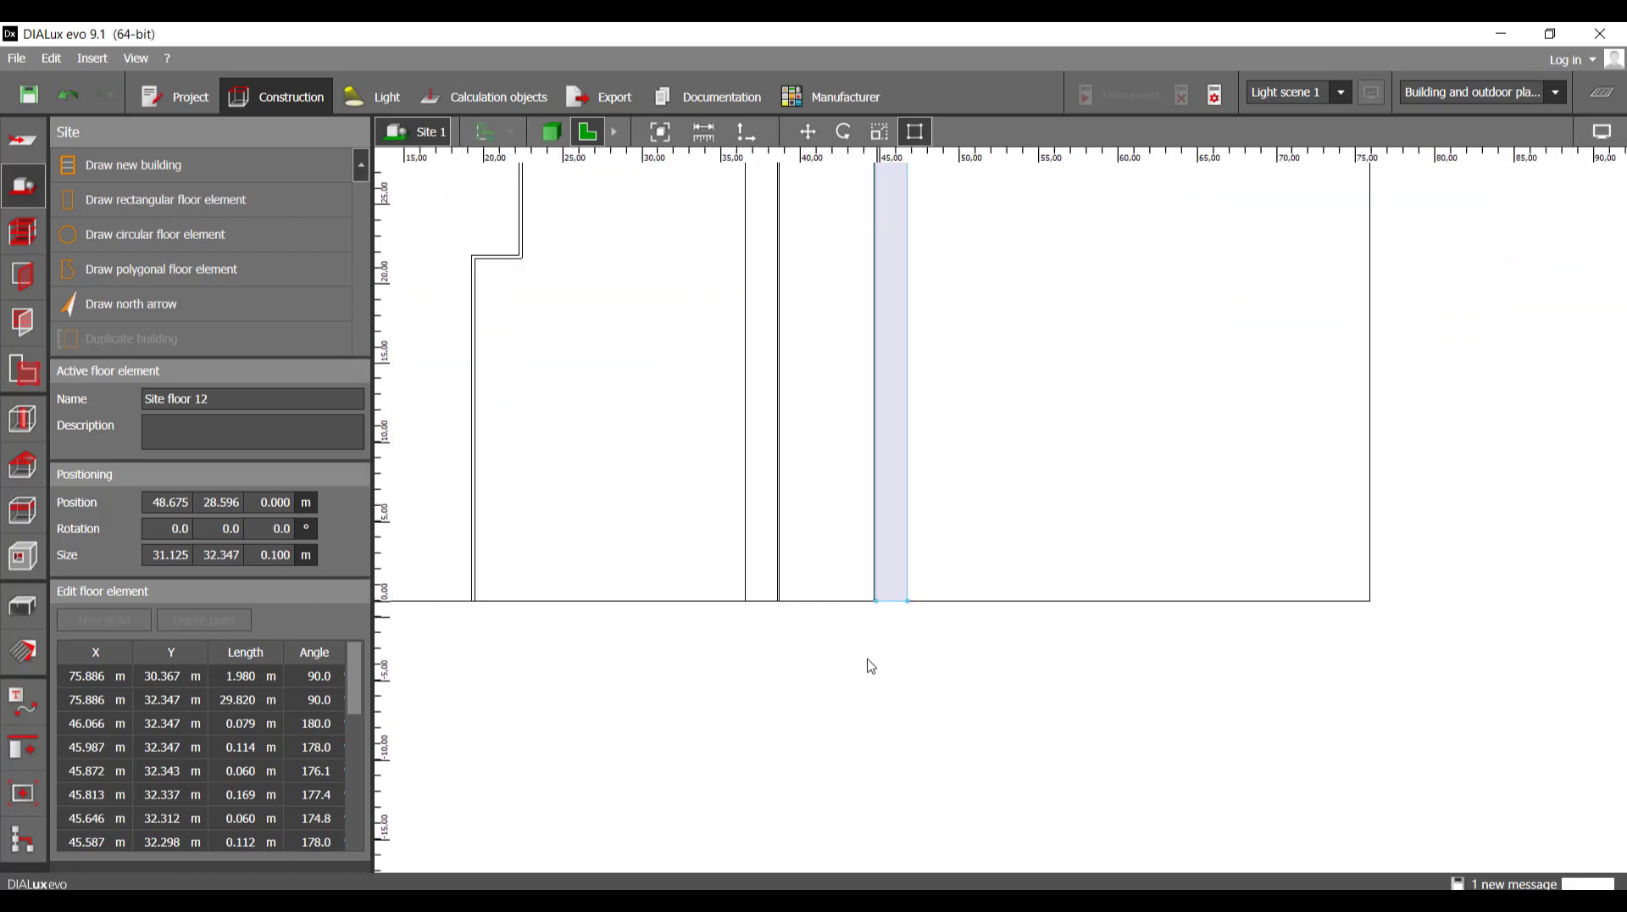
pyautogui.click(900, 601)
pyautogui.scroll(5, 879, 606)
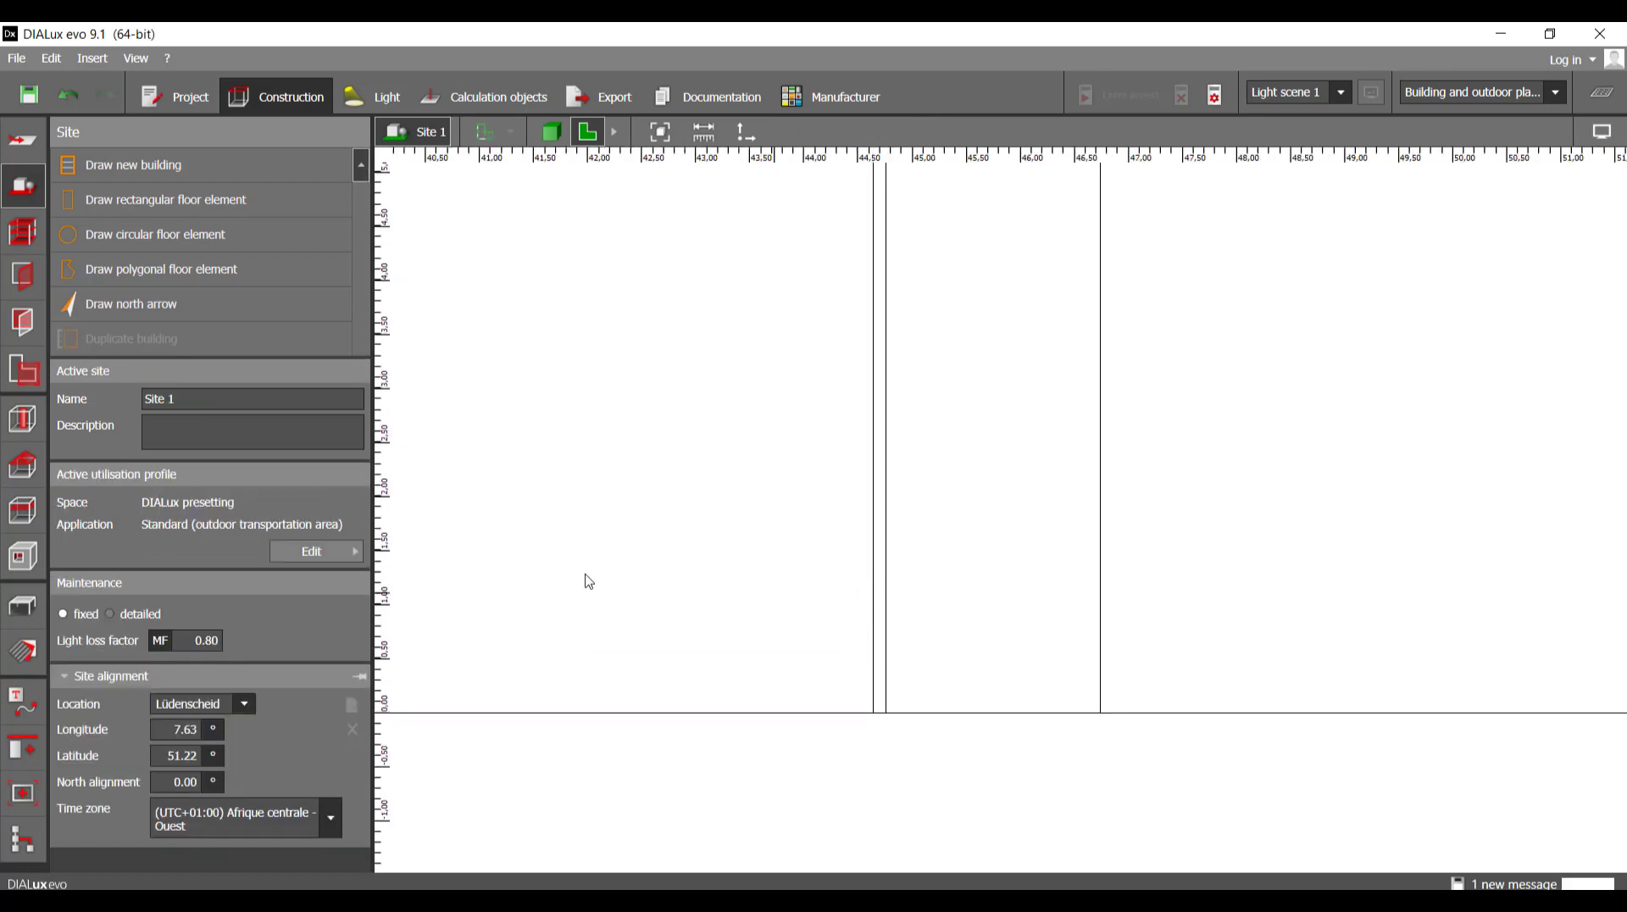
pyautogui.click(241, 266)
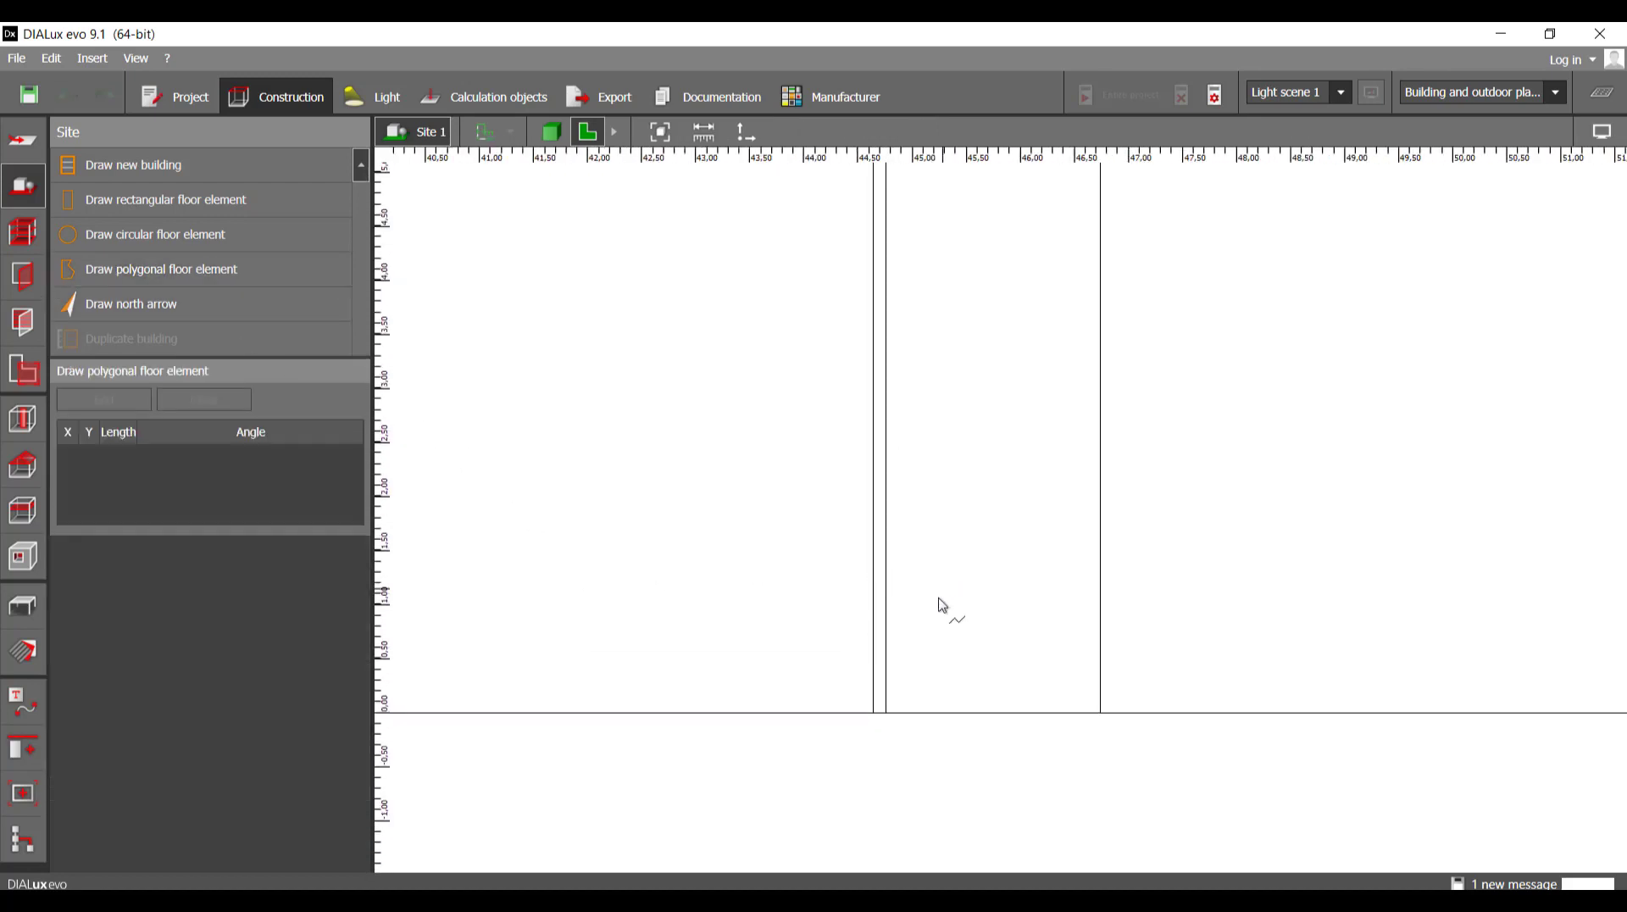
pyautogui.scroll(4, 908, 712)
pyautogui.click(831, 756)
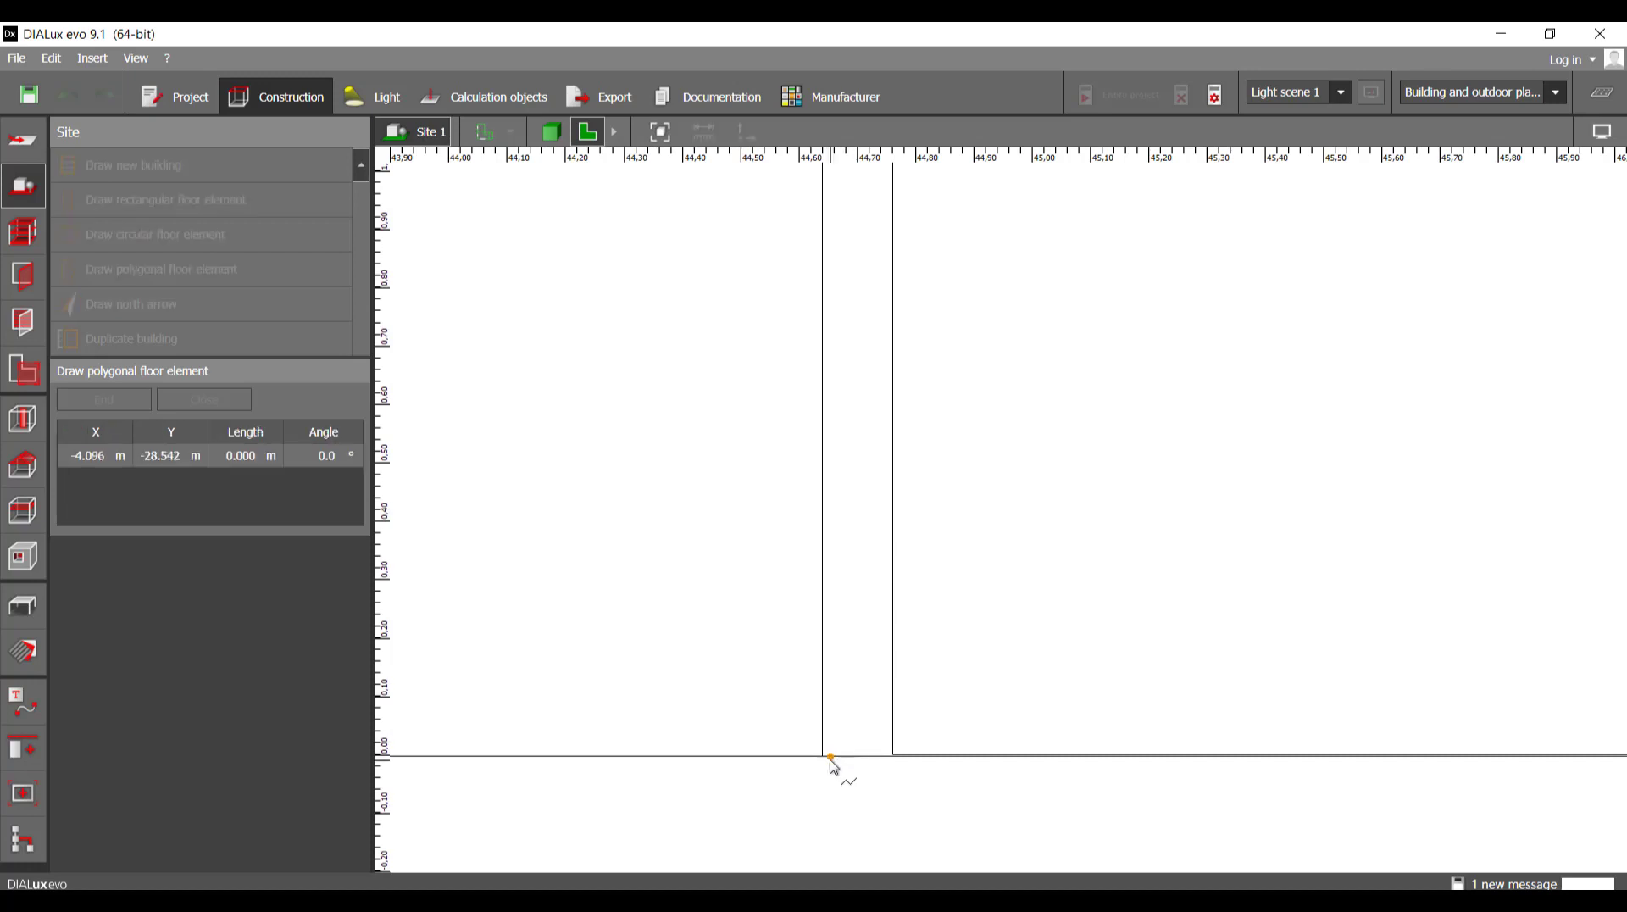
pyautogui.click(901, 766)
pyautogui.scroll(-10, 898, 763)
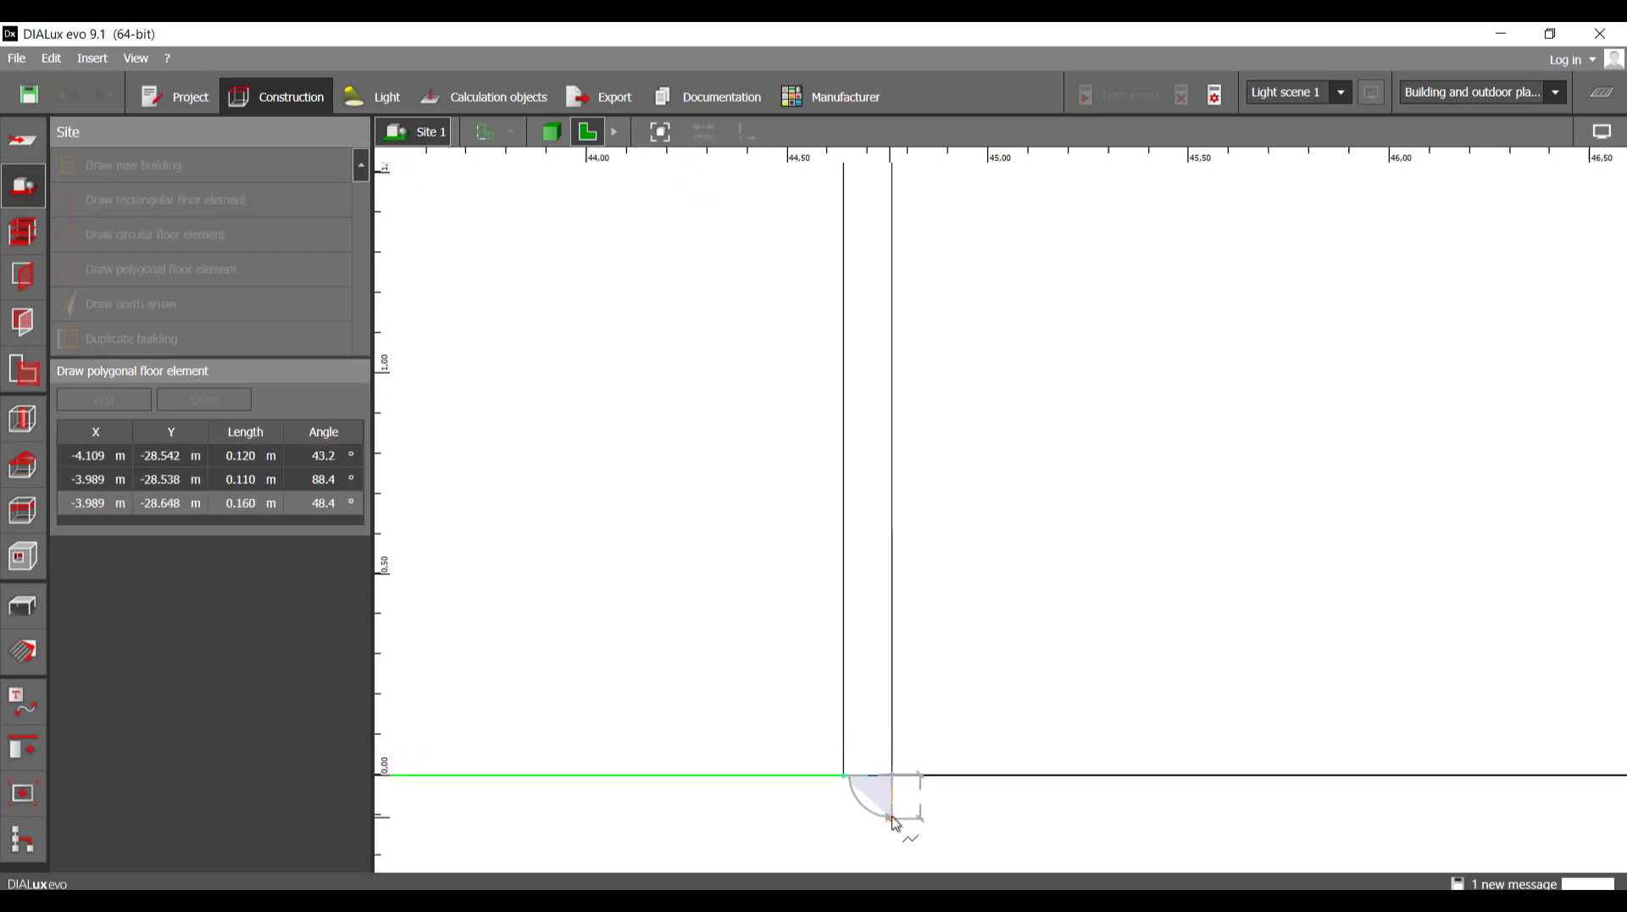
# - Draw a 31.816 m edge along the kerb's inner line and trace the lower part of its rounded corner with short edges
pyautogui.scroll(8, 936, 306)
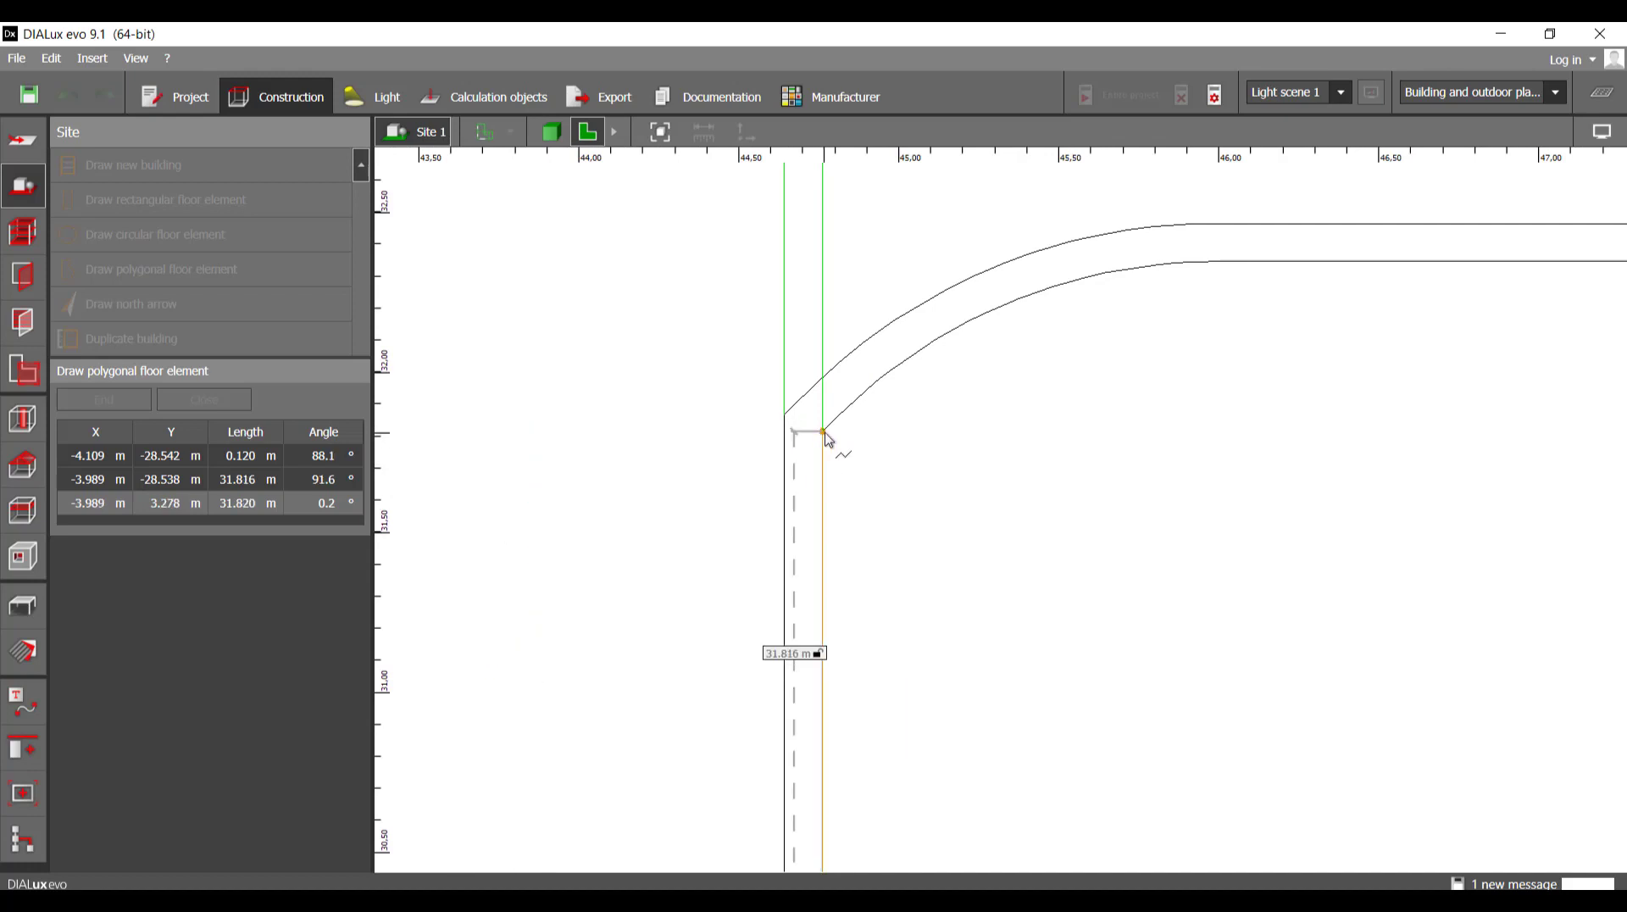
pyautogui.click(839, 395)
pyautogui.scroll(3, 845, 407)
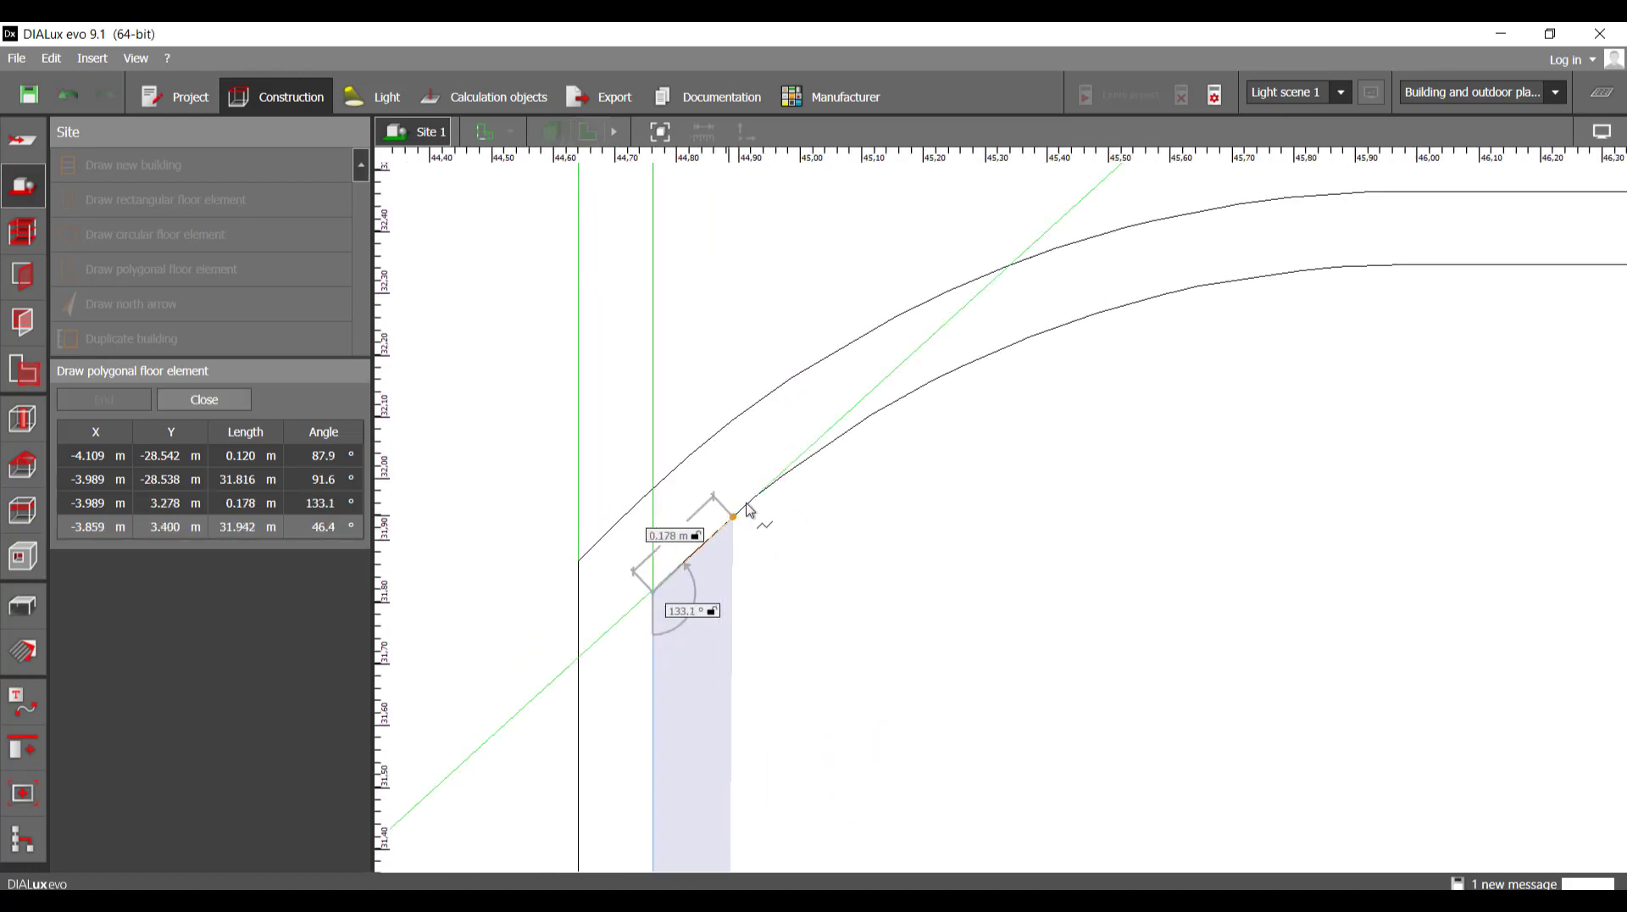
pyautogui.click(747, 507)
pyautogui.click(785, 478)
pyautogui.click(804, 464)
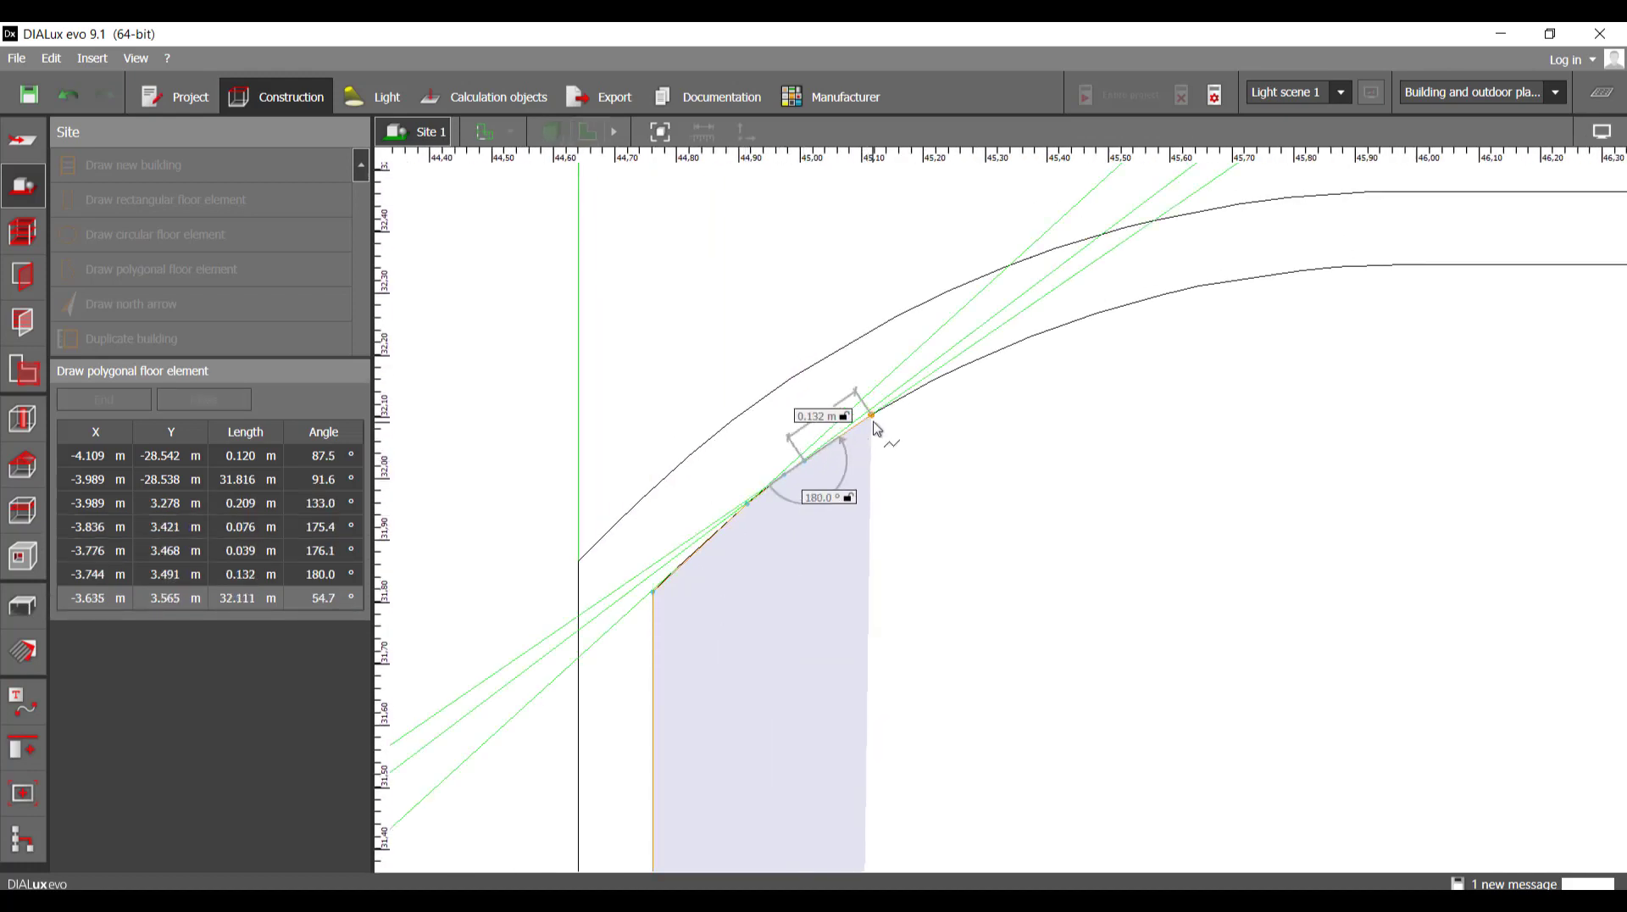
pyautogui.click(871, 415)
pyautogui.click(914, 388)
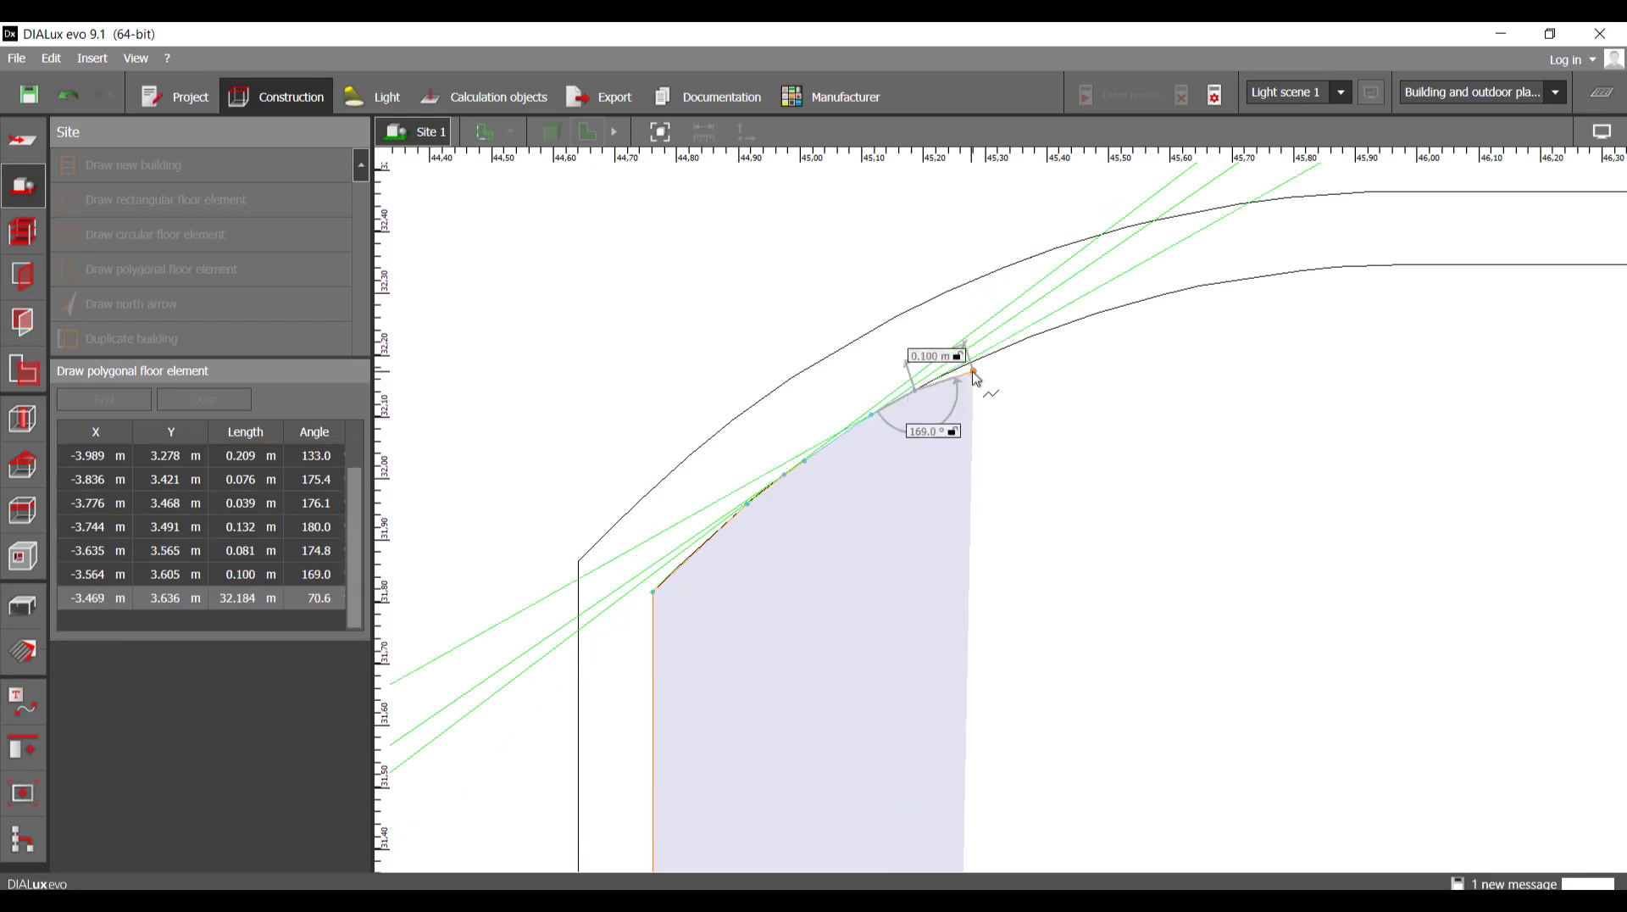
# - Trace the rest of the kerb's inner curve up to its straight line along the side road
pyautogui.click(965, 366)
pyautogui.click(1011, 345)
pyautogui.click(1049, 331)
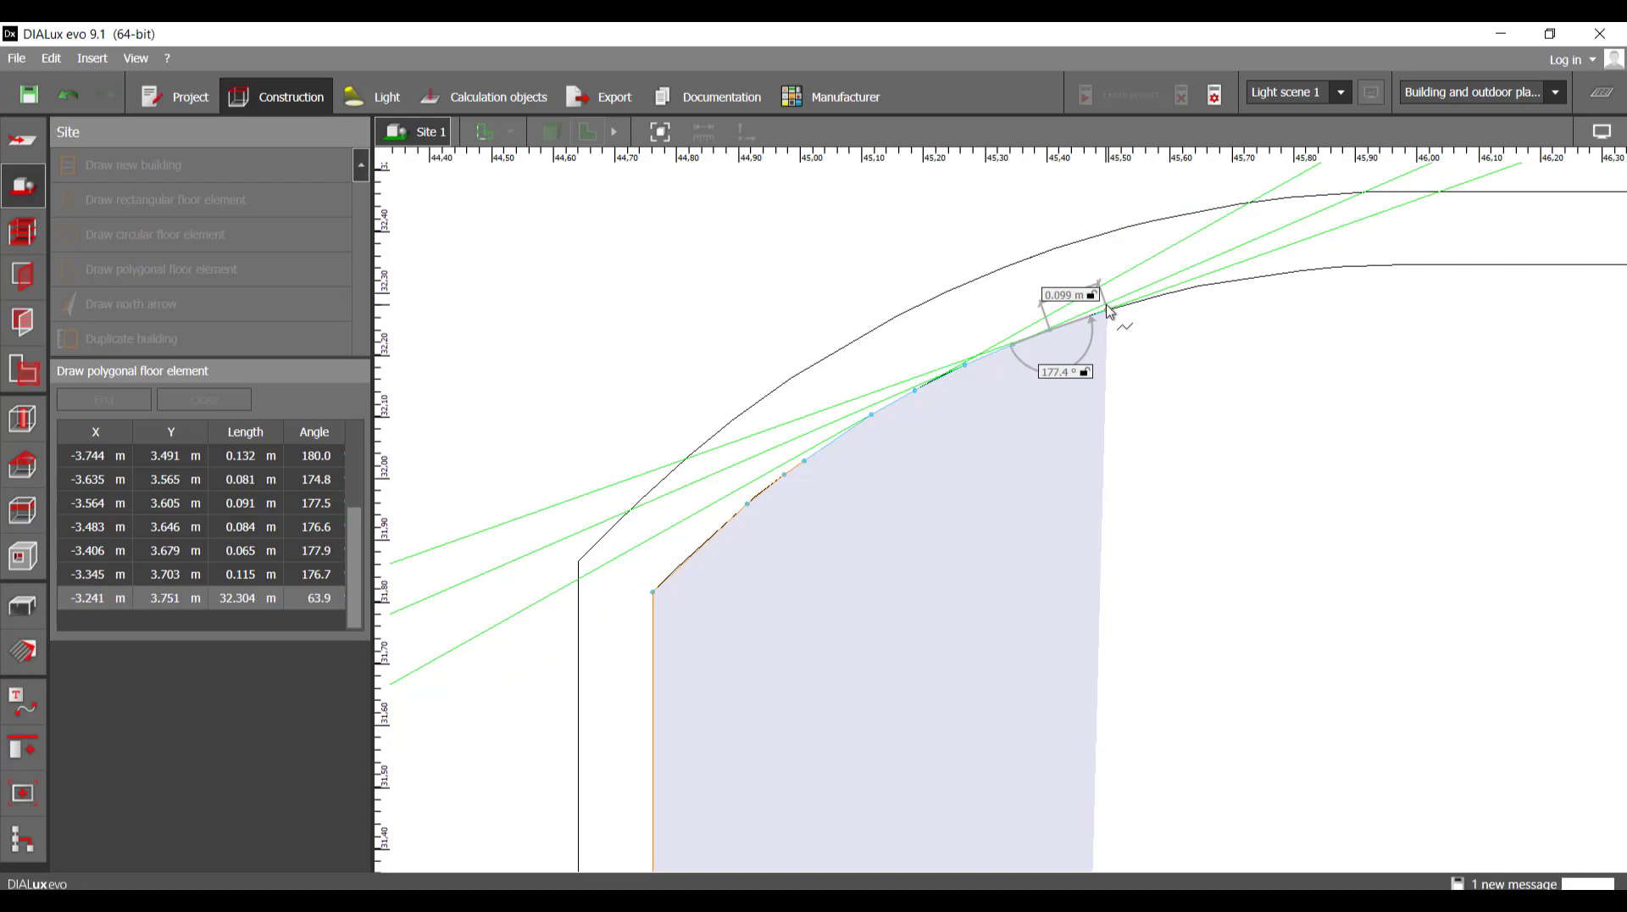
pyautogui.click(1107, 310)
pyautogui.click(1192, 288)
pyautogui.click(1271, 275)
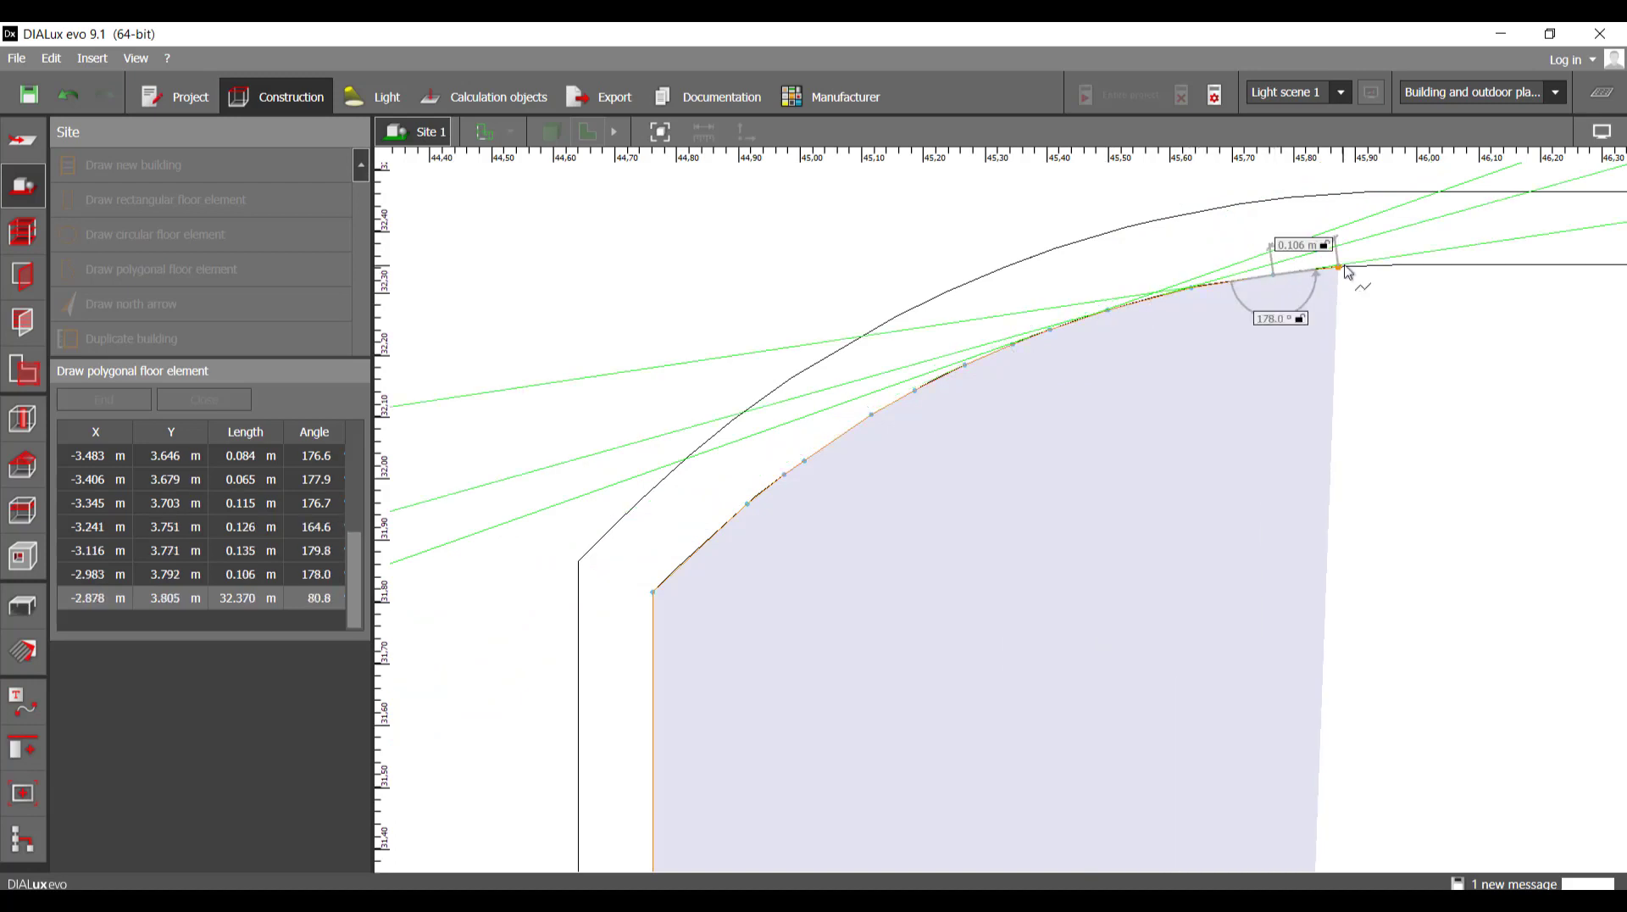
pyautogui.click(1343, 267)
pyautogui.moveTo(1412, 283); pyautogui.dragTo(870, 338, button='middle')
pyautogui.click(930, 321)
pyautogui.scroll(-4, 876, 400)
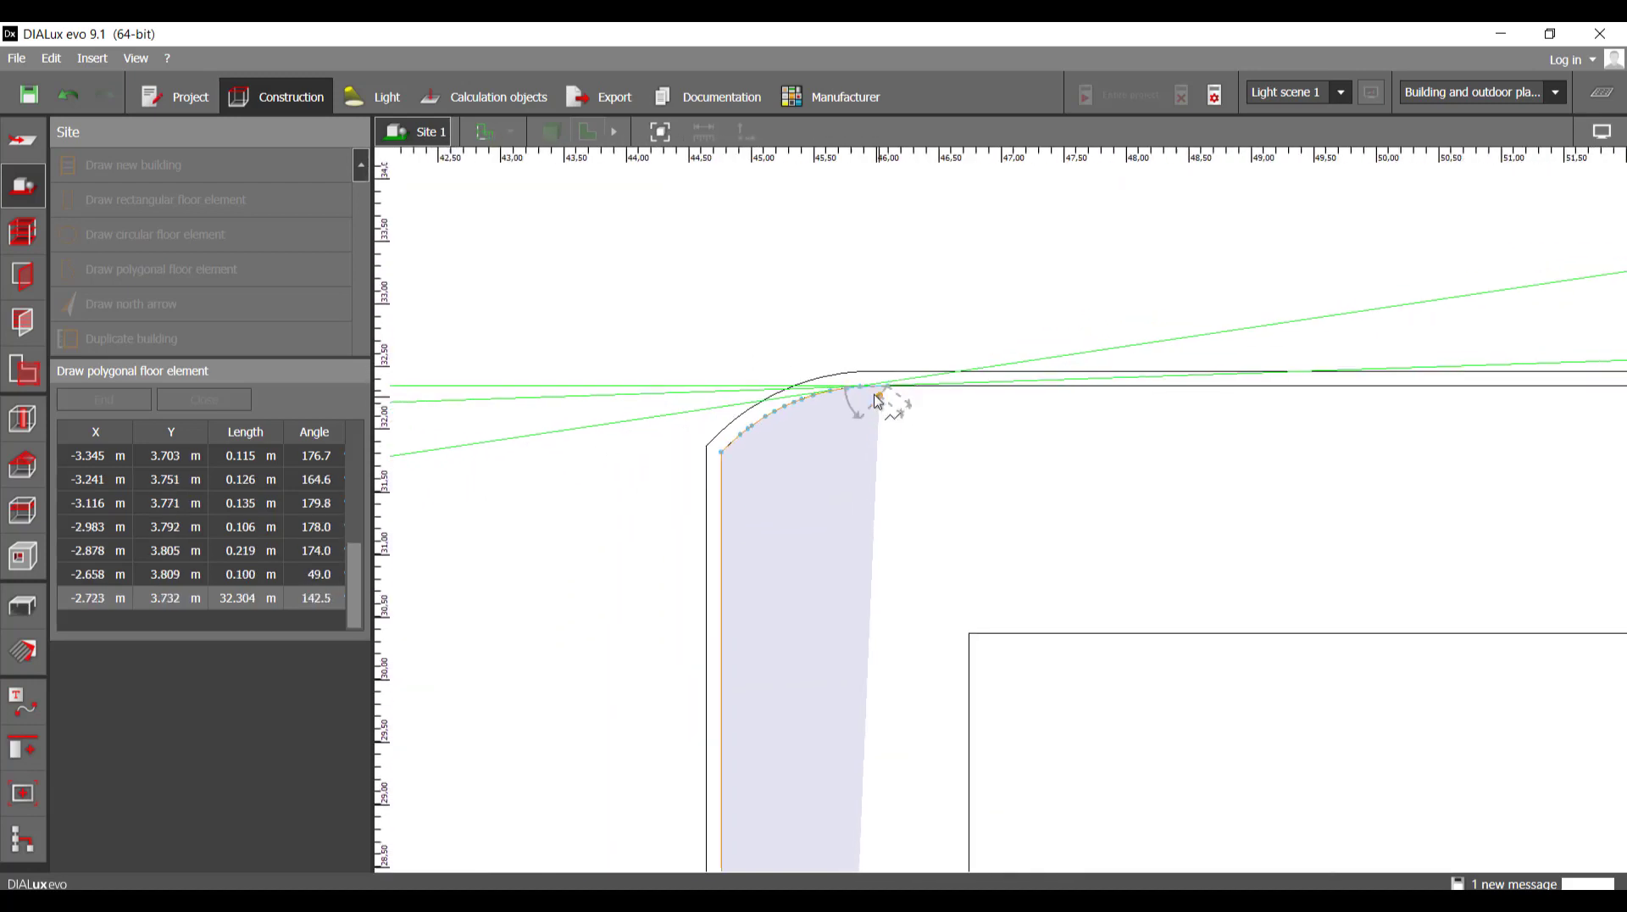
# - Draw a 29.794 m edge along the side road to the site boundary and a 0.120 m edge across the kerb's end
pyautogui.scroll(-8, 878, 397)
pyautogui.moveTo(1254, 374); pyautogui.dragTo(458, 408, button='middle')
pyautogui.scroll(3, 852, 411)
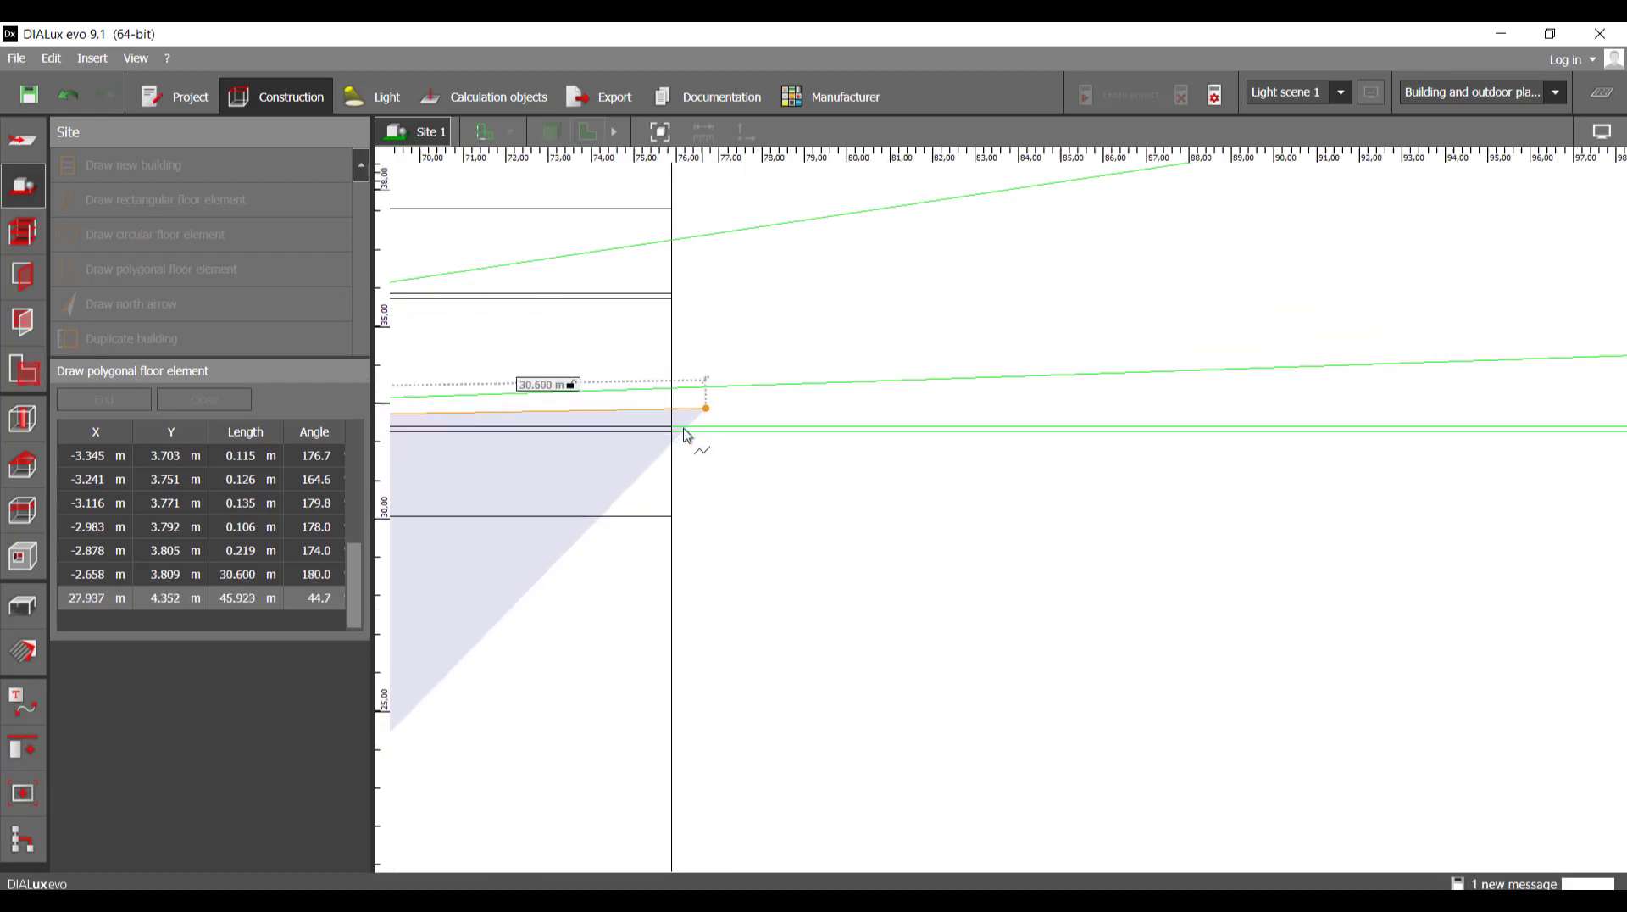
pyautogui.scroll(3, 686, 434)
pyautogui.click(664, 454)
pyautogui.scroll(3, 663, 434)
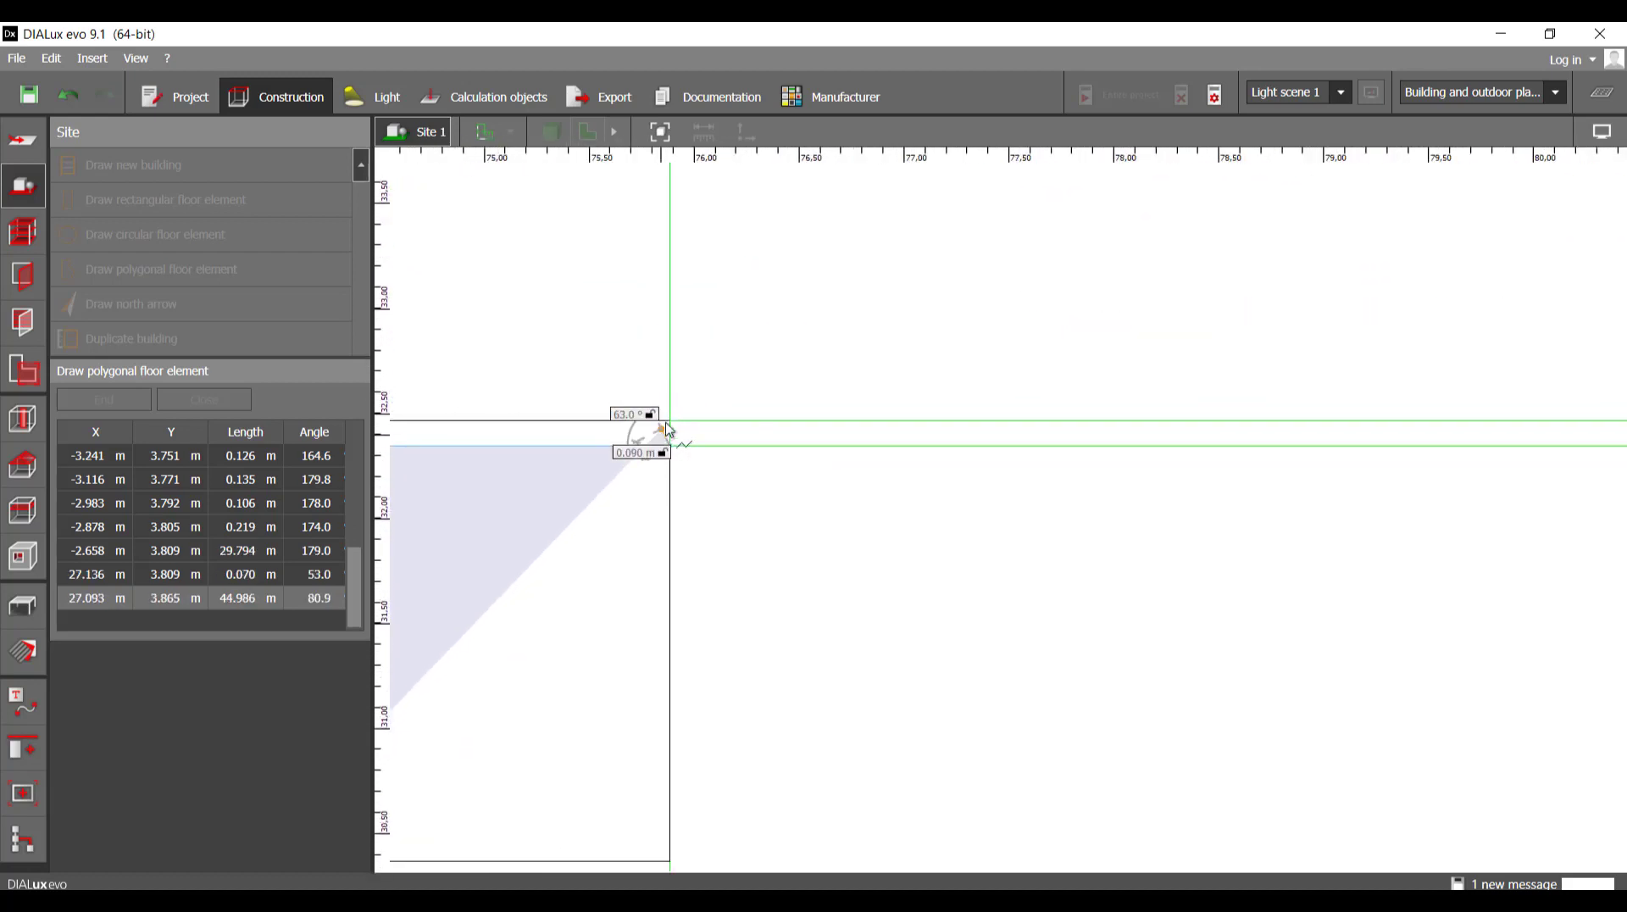
pyautogui.click(665, 440)
# - Draw a 29.958 m edge back along the kerb's outer line and trace the first part of its outer curve
pyautogui.scroll(-7, 675, 444)
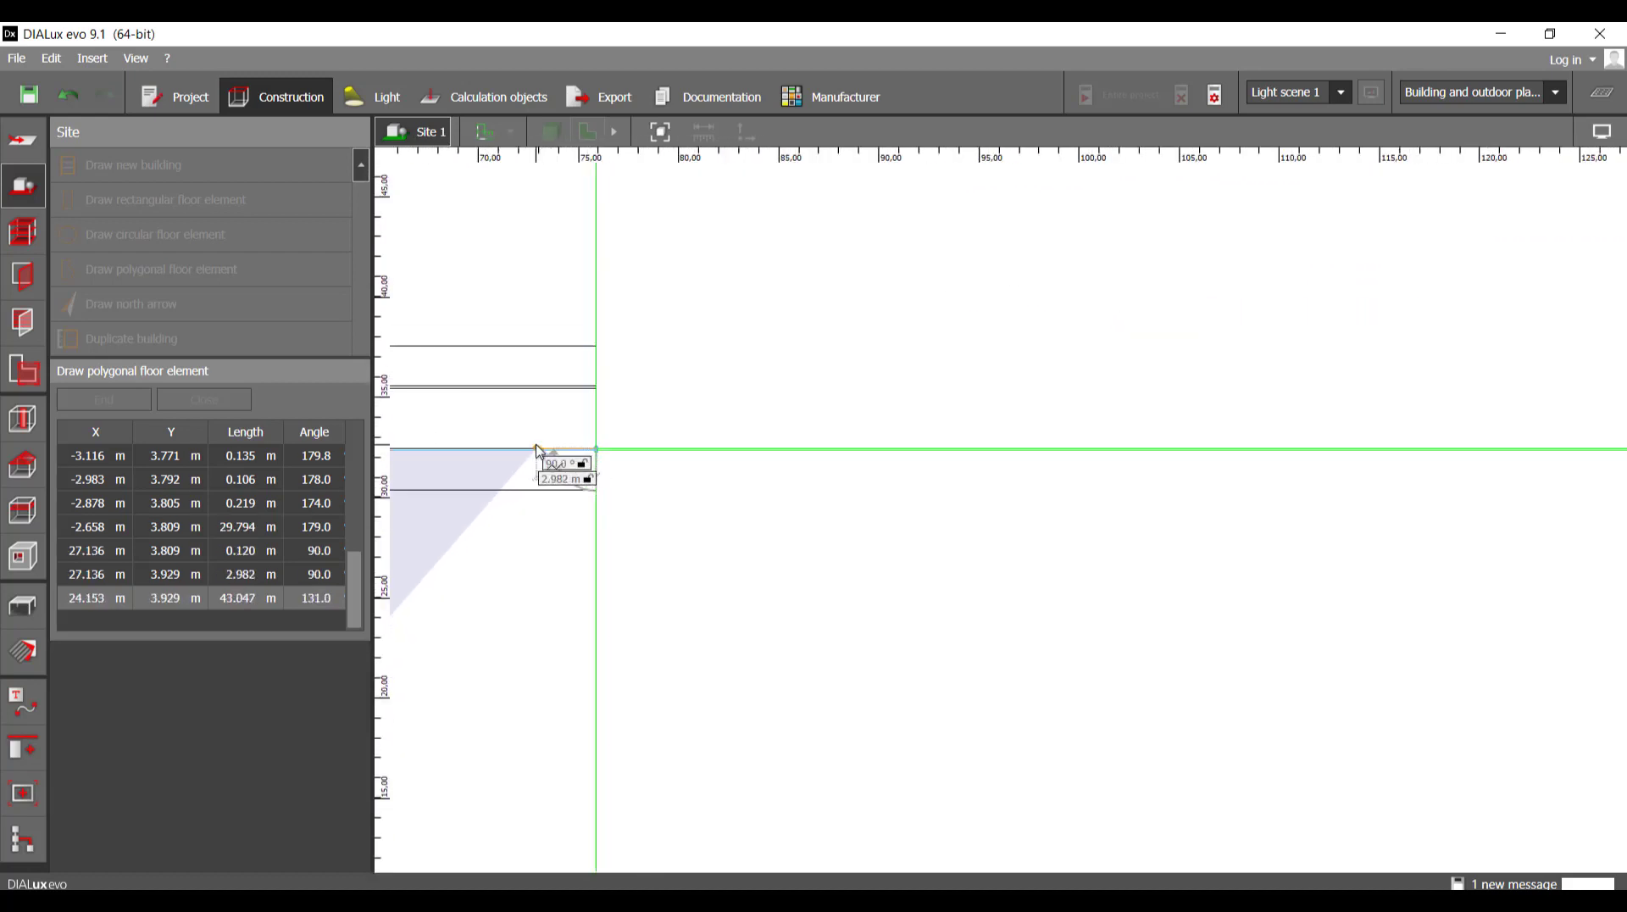
pyautogui.scroll(7, 656, 411)
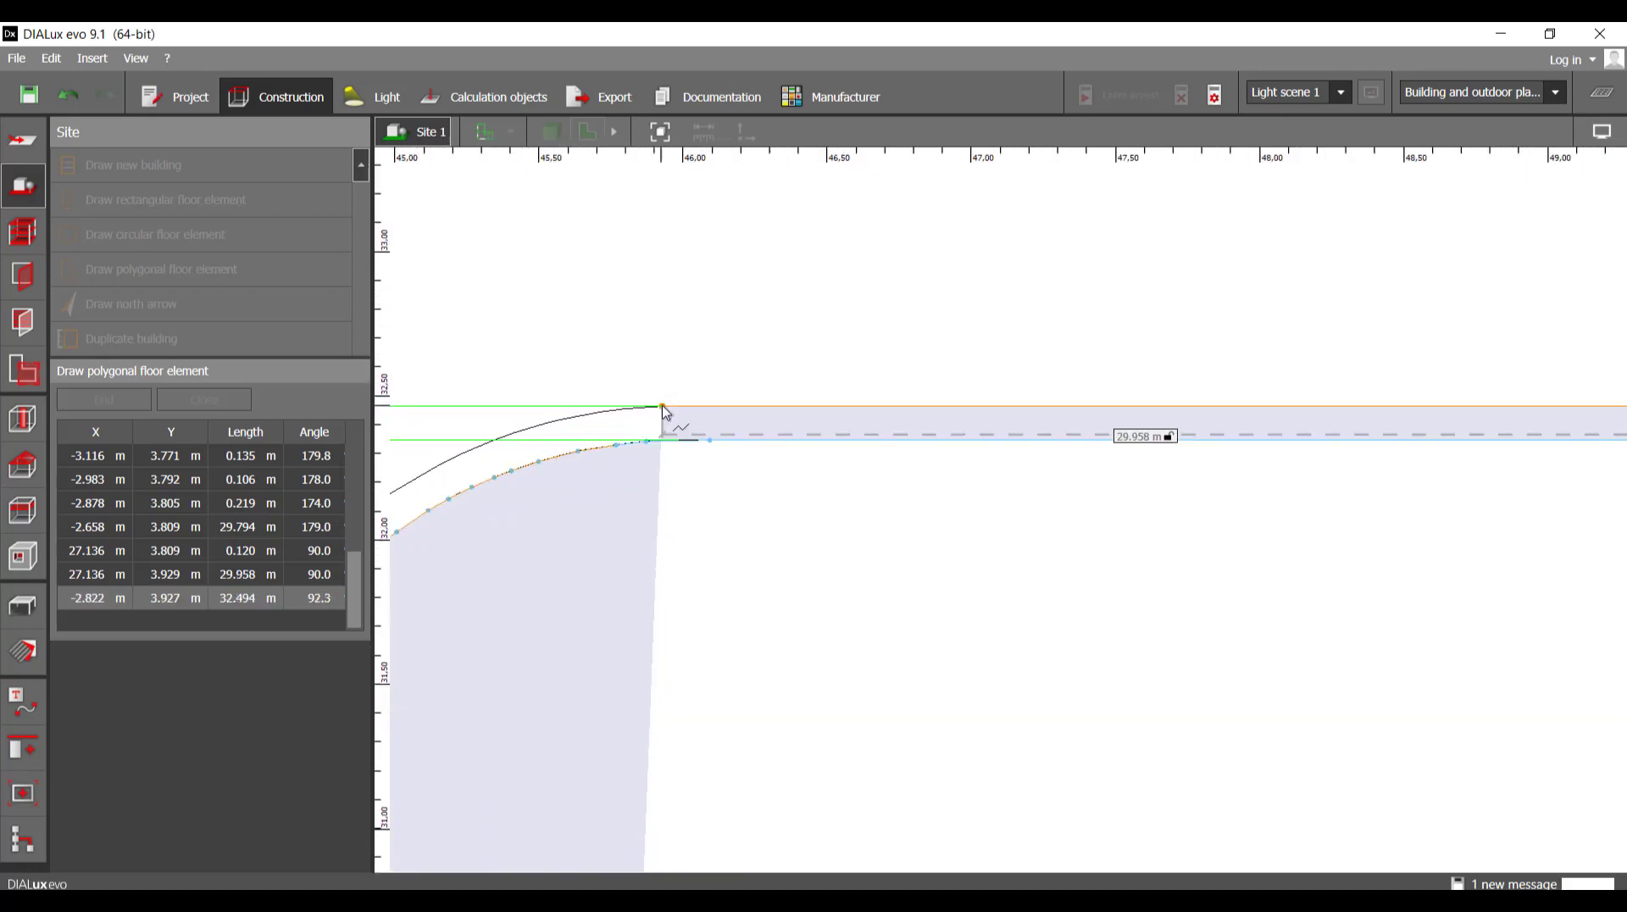
pyautogui.click(654, 412)
pyautogui.scroll(2, 958, 369)
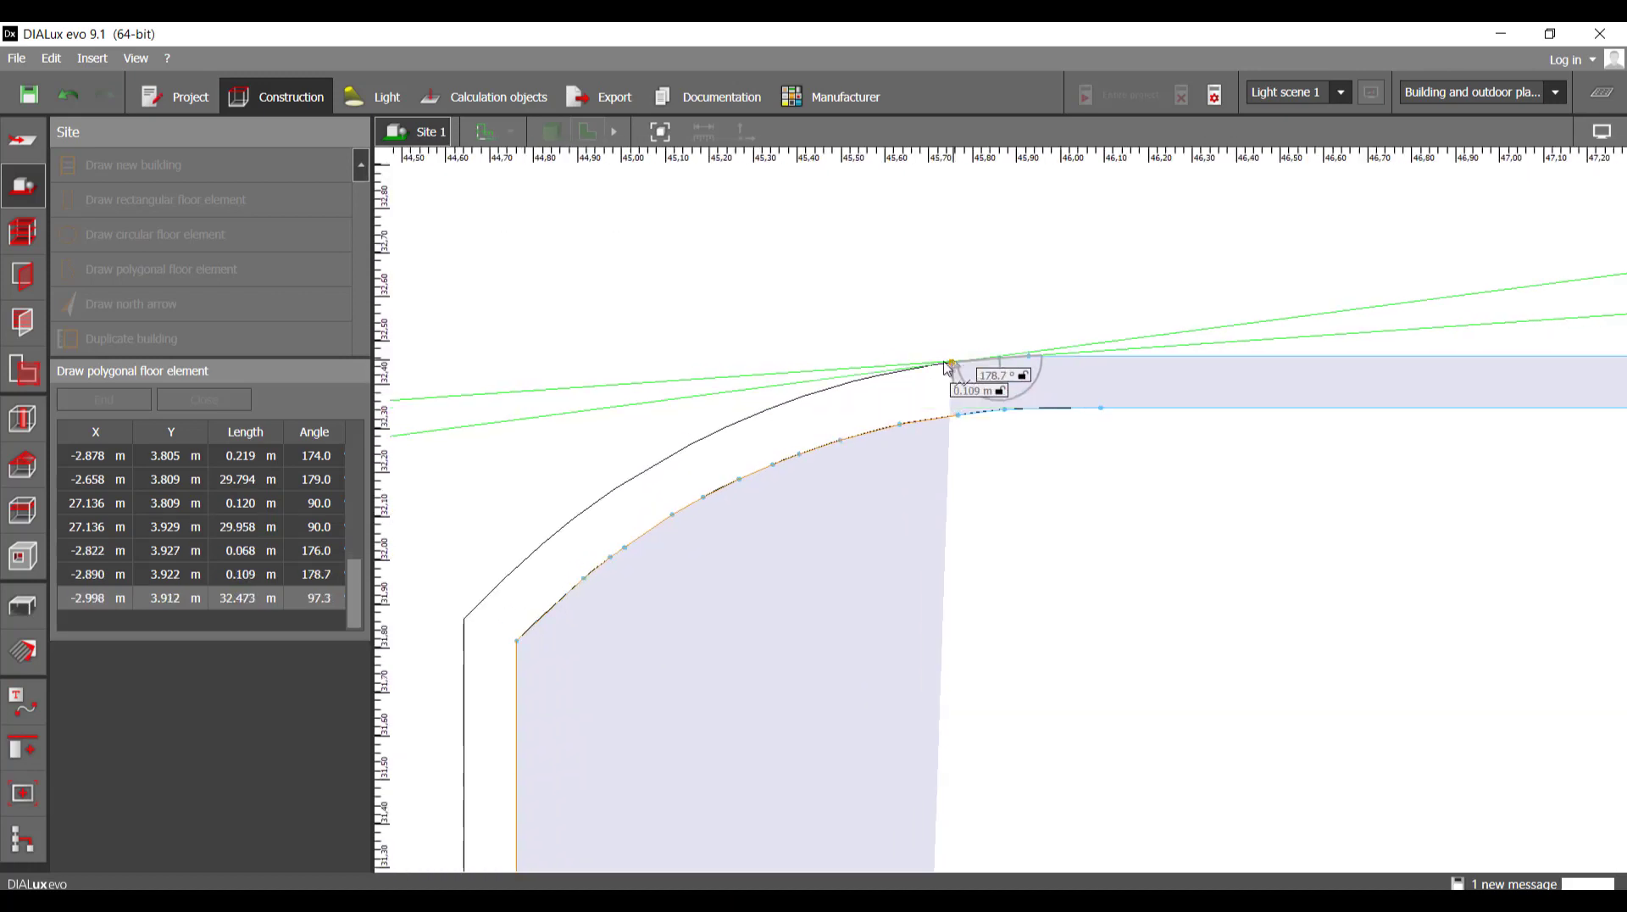
pyautogui.click(923, 371)
pyautogui.click(924, 369)
pyautogui.click(877, 375)
pyautogui.click(837, 386)
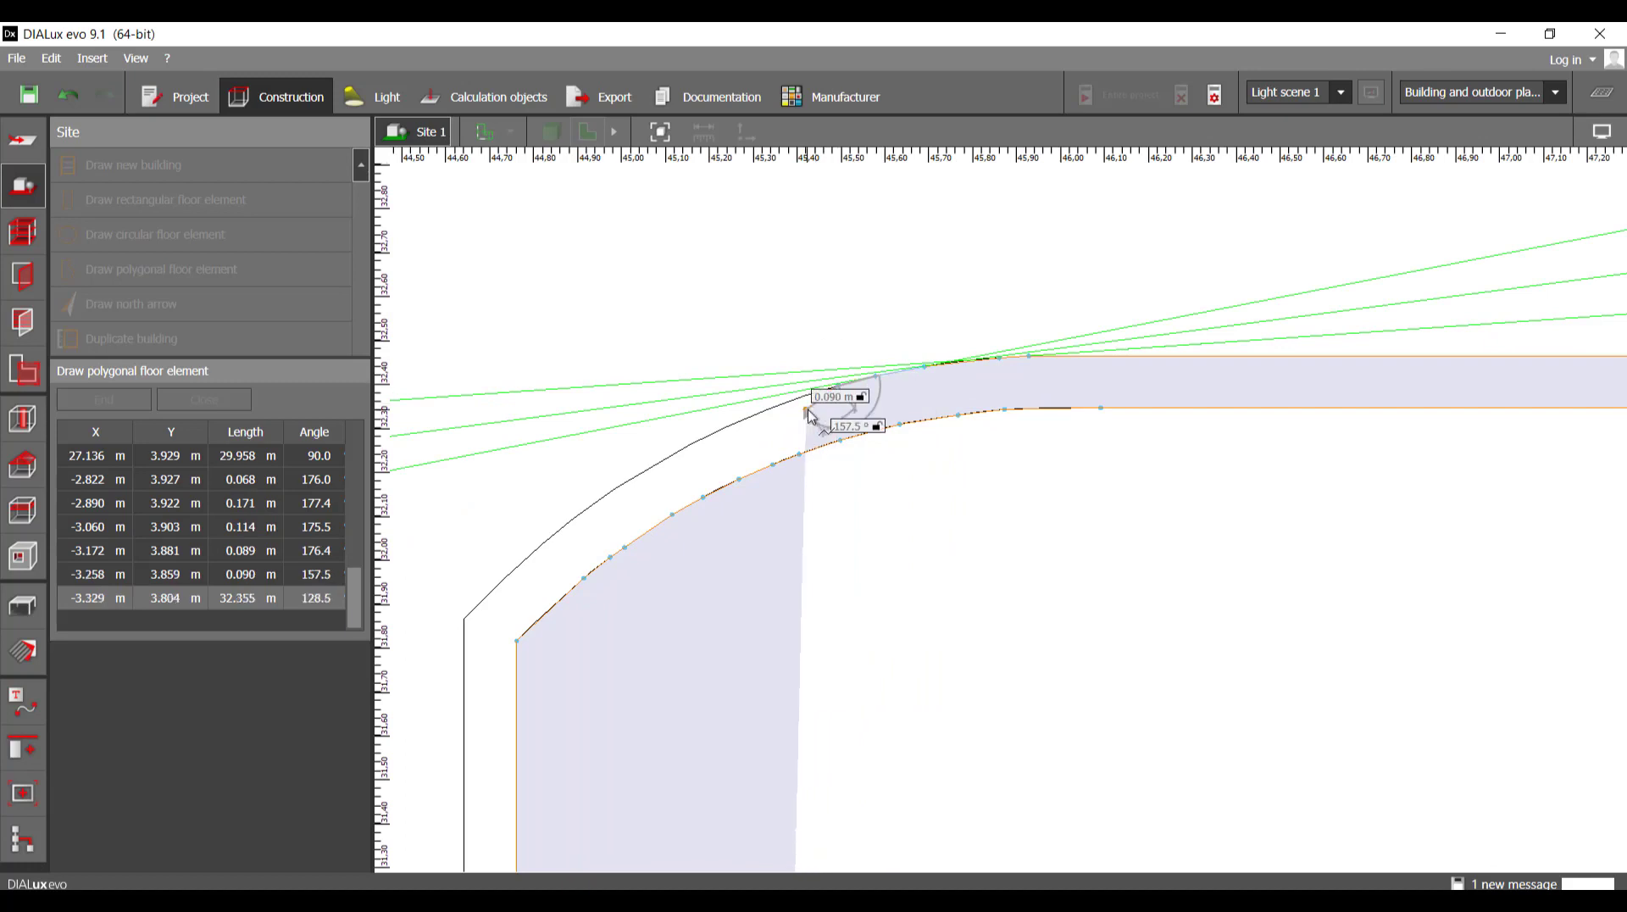
# - Continue tracing the kerb's rounded outer line toward the main road with short edges
pyautogui.click(787, 404)
pyautogui.click(746, 418)
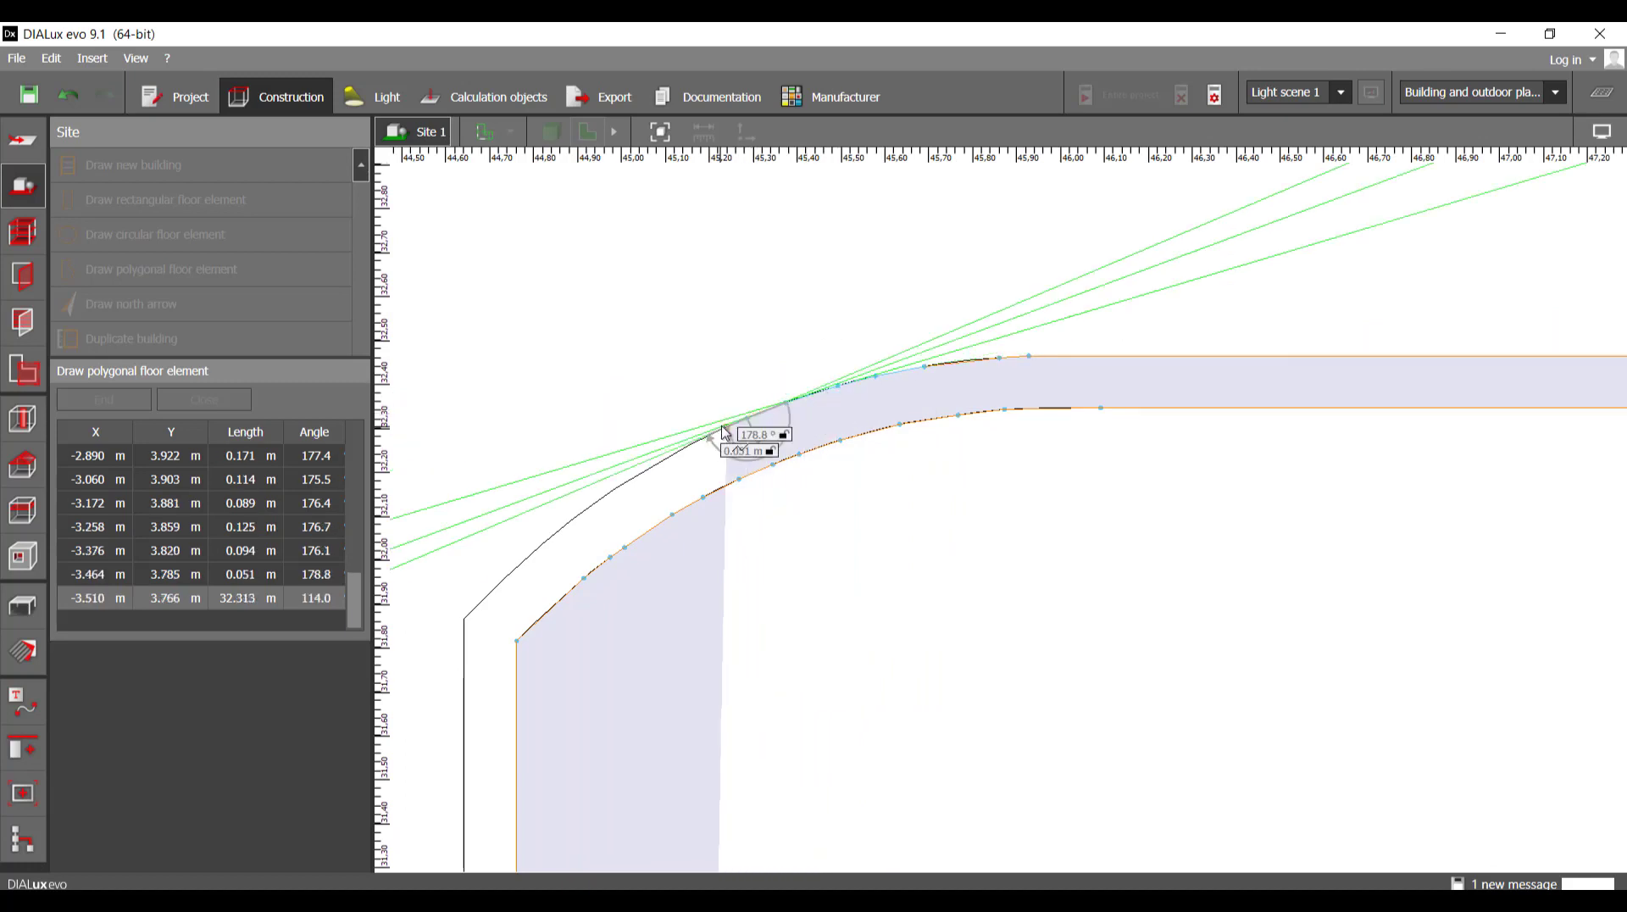
pyautogui.click(726, 426)
pyautogui.click(662, 464)
pyautogui.click(620, 485)
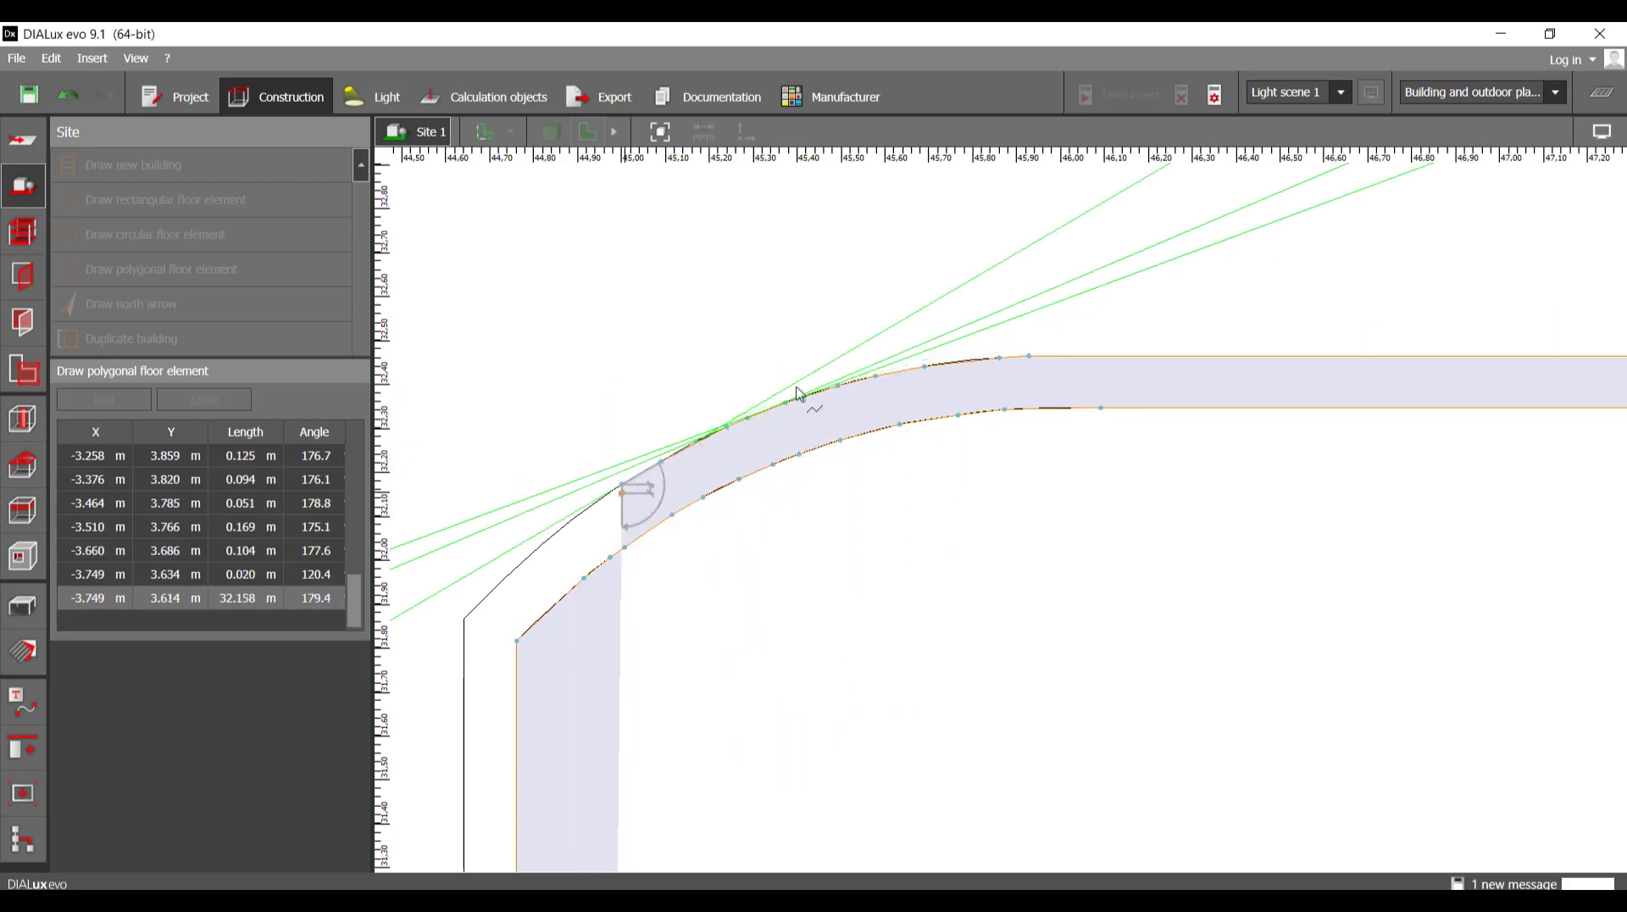
# - Trace the remaining outer curve of the kerb corner and close the polygonal floor element along its straight edge
pyautogui.moveTo(602, 495); pyautogui.dragTo(964, 303, button='middle')
pyautogui.click(942, 323)
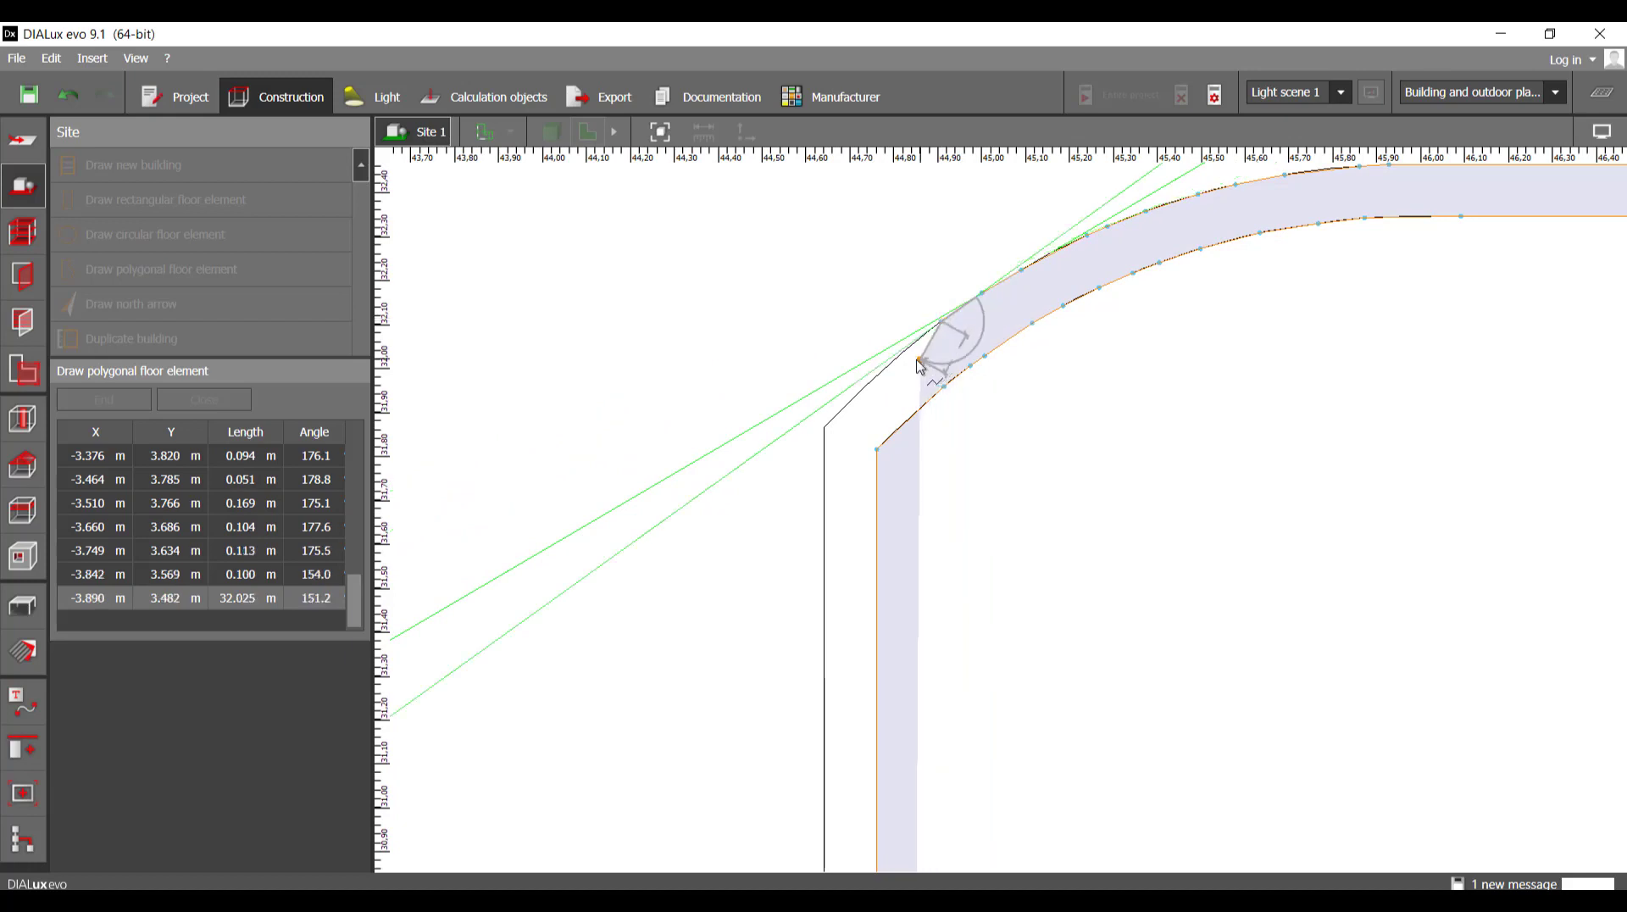
pyautogui.click(896, 362)
pyautogui.click(825, 431)
pyautogui.scroll(-3, 805, 508)
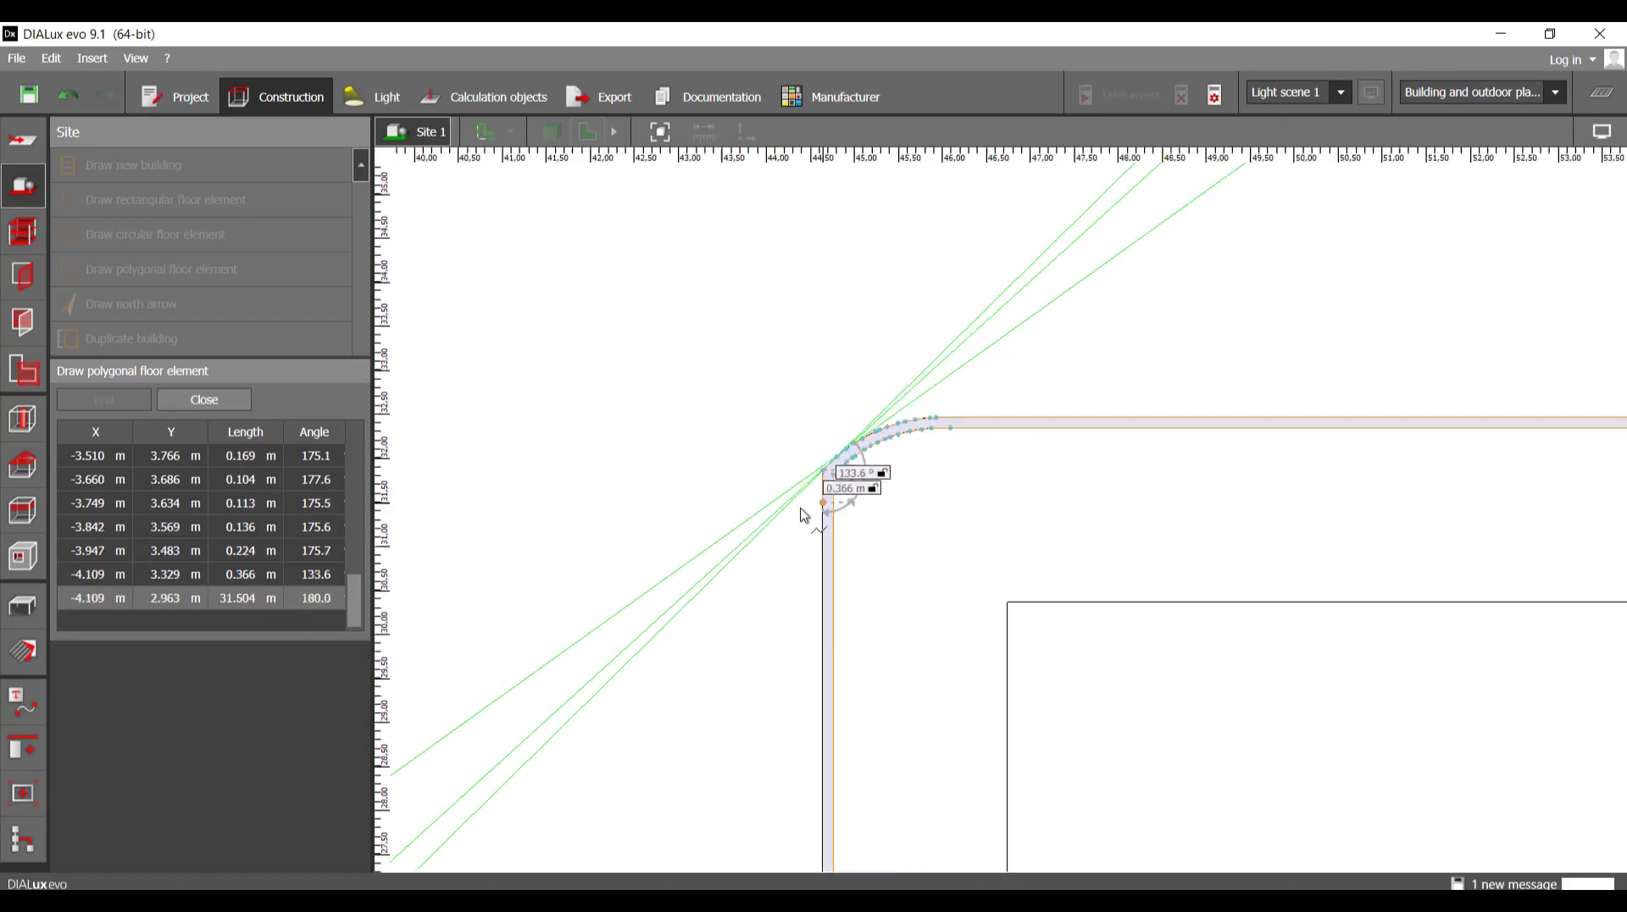
pyautogui.click(805, 507)
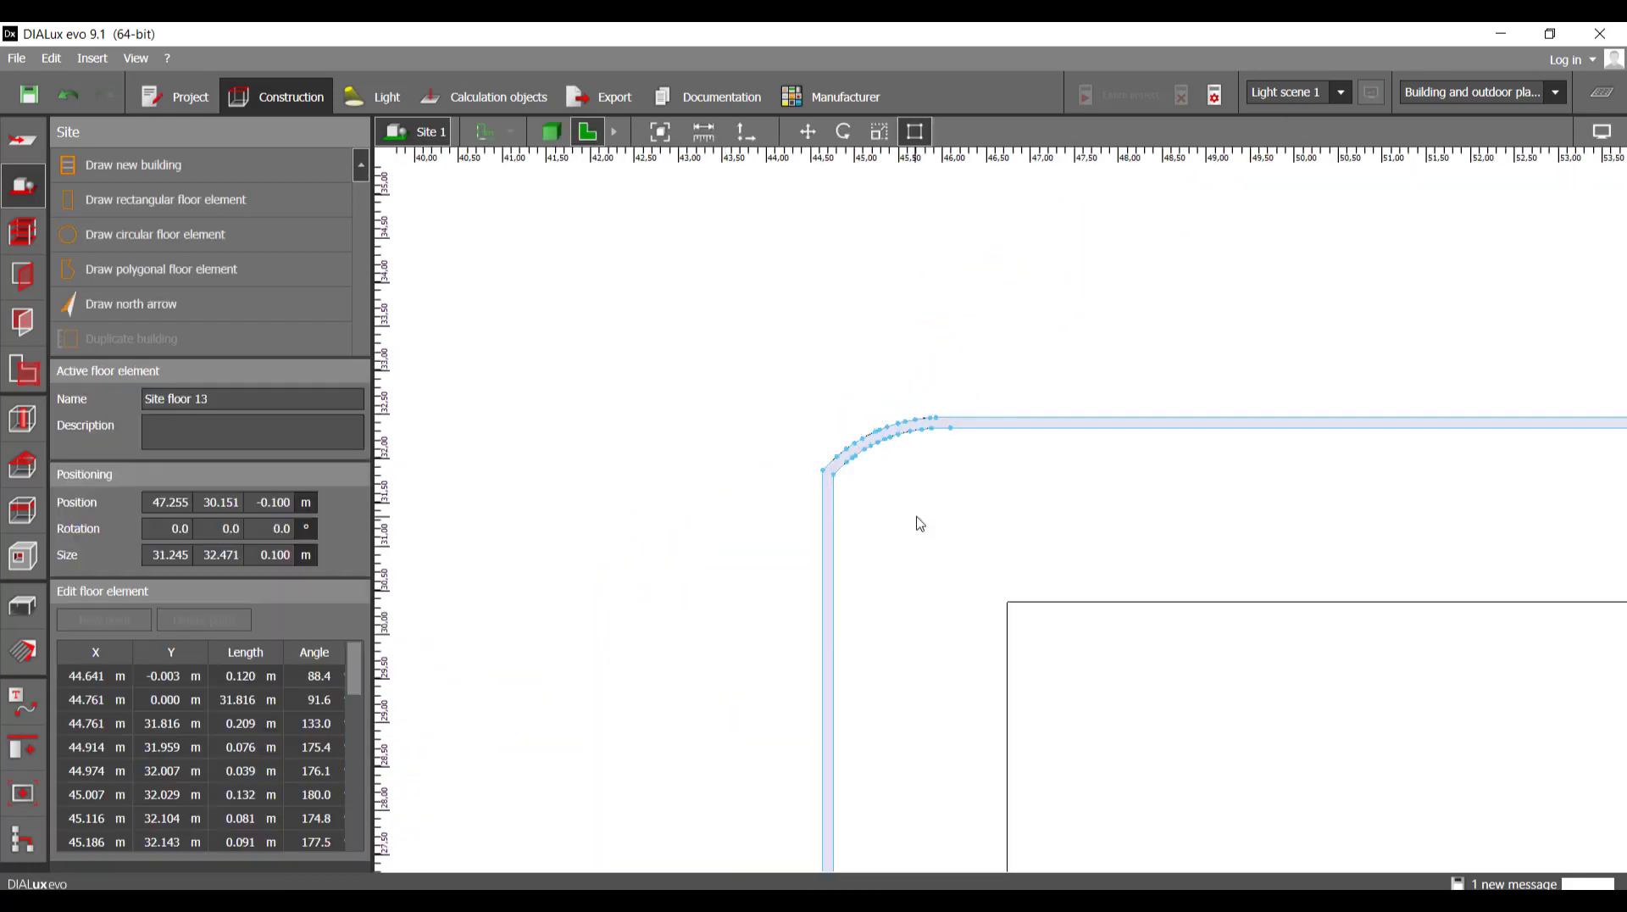
# - Set the new kerb floor element's Z position to 0 m and deselect it
pyautogui.click(292, 506)
pyautogui.write('0')
pyautogui.press('Return')
pyautogui.scroll(-10, 848, 436)
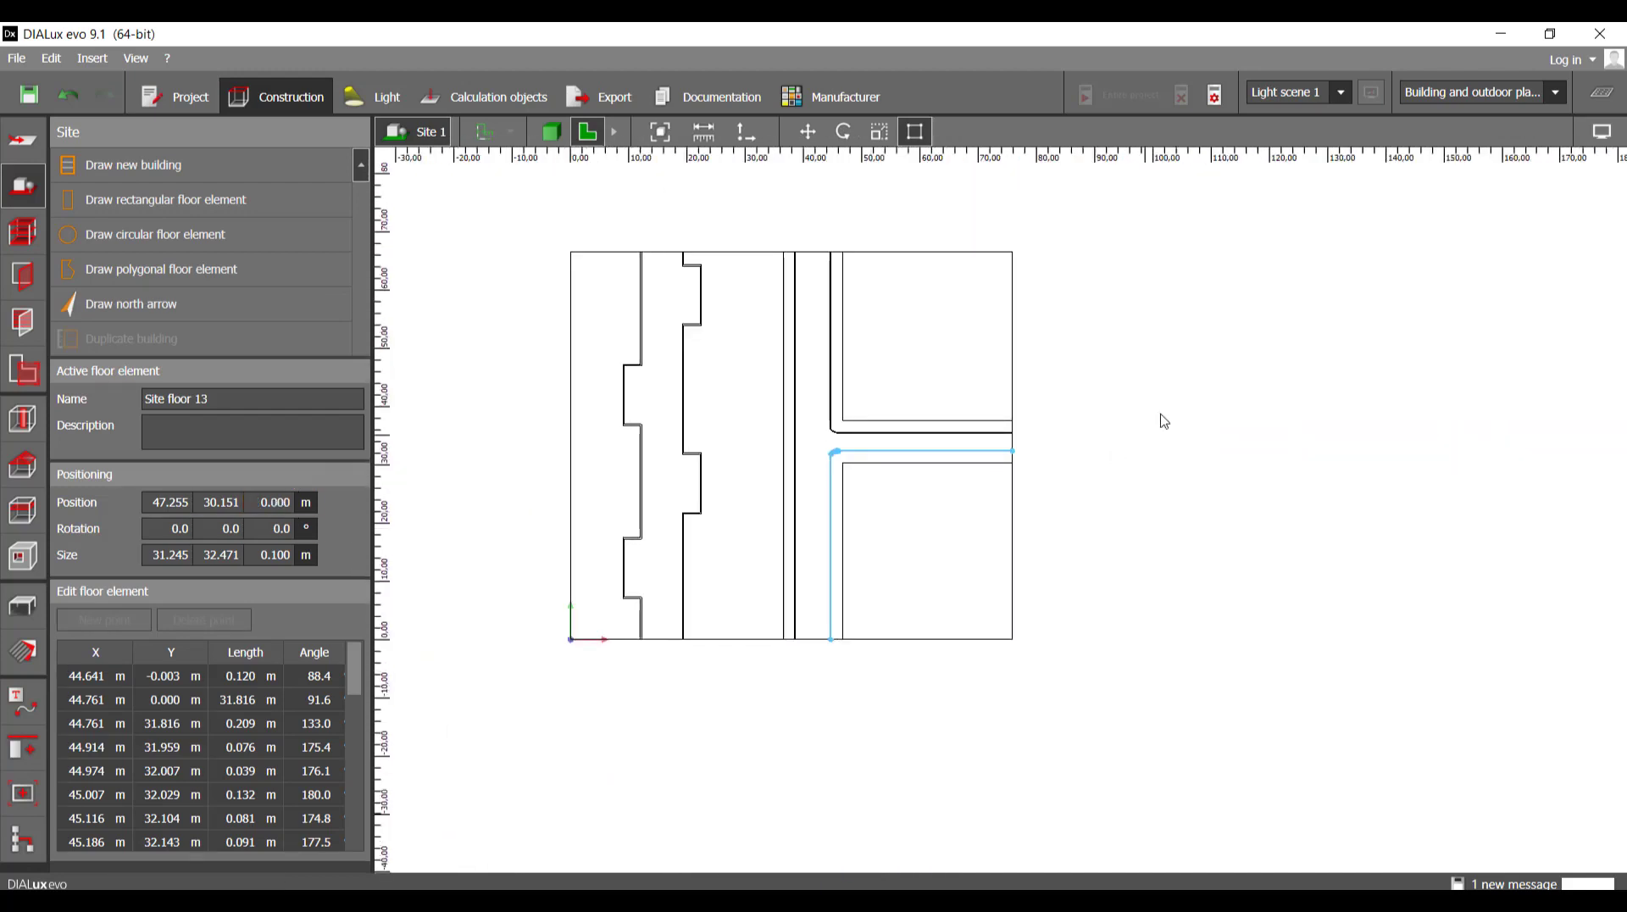
pyautogui.press('Escape')
pyautogui.scroll(2, 851, 439)
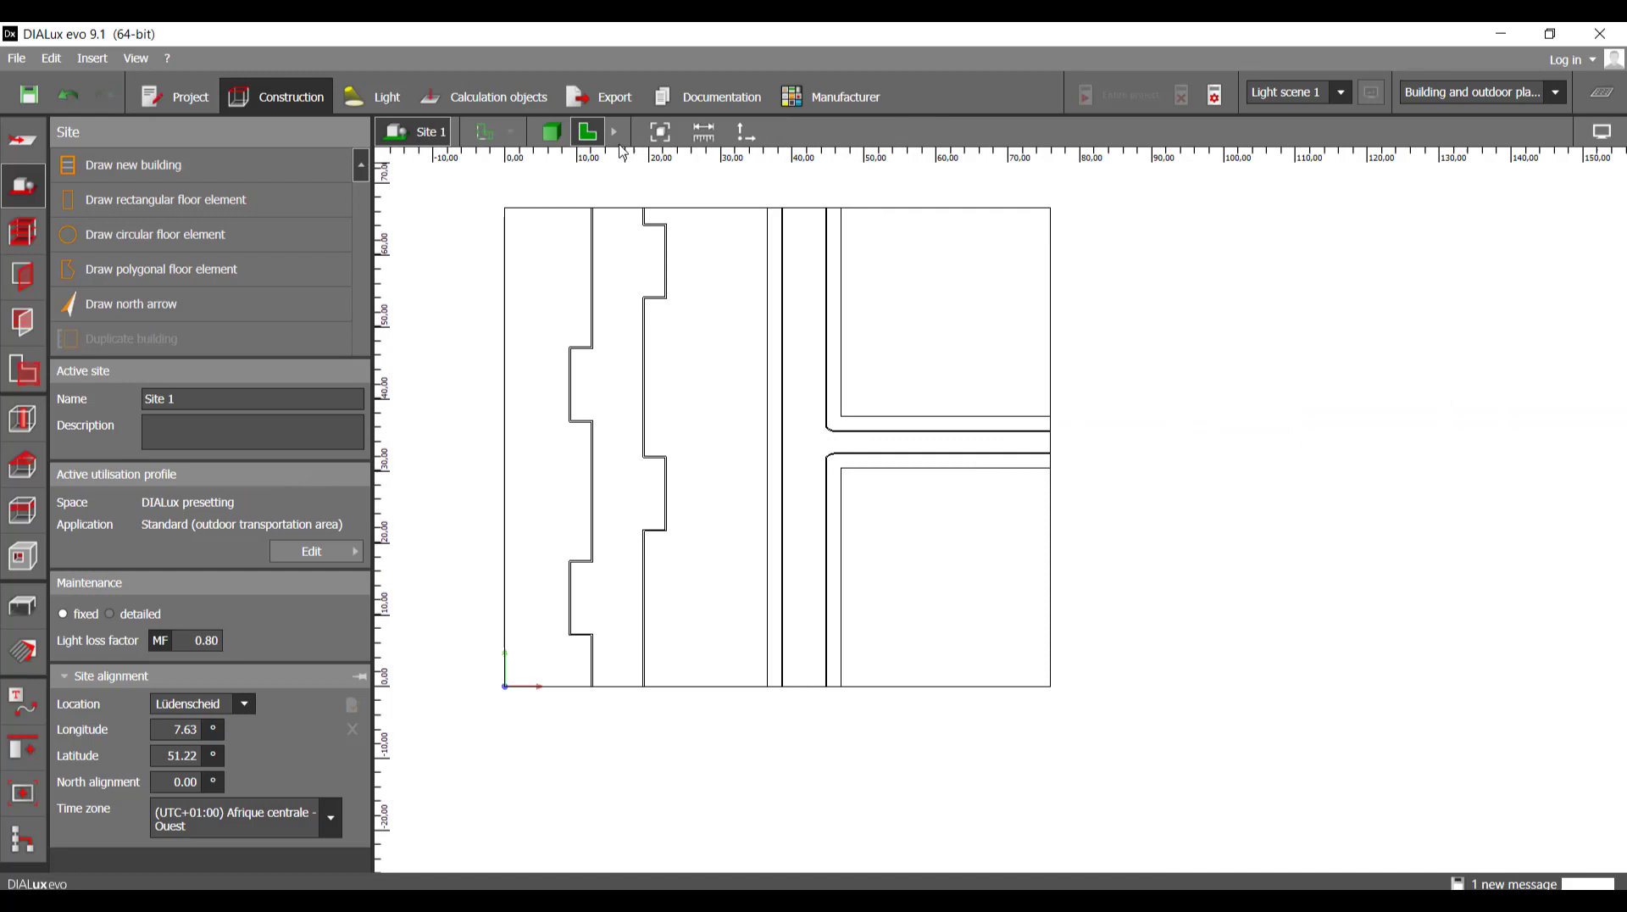
# - Inspect the site's floor elements in the 3D view, then return to the site plan view
pyautogui.click(552, 133)
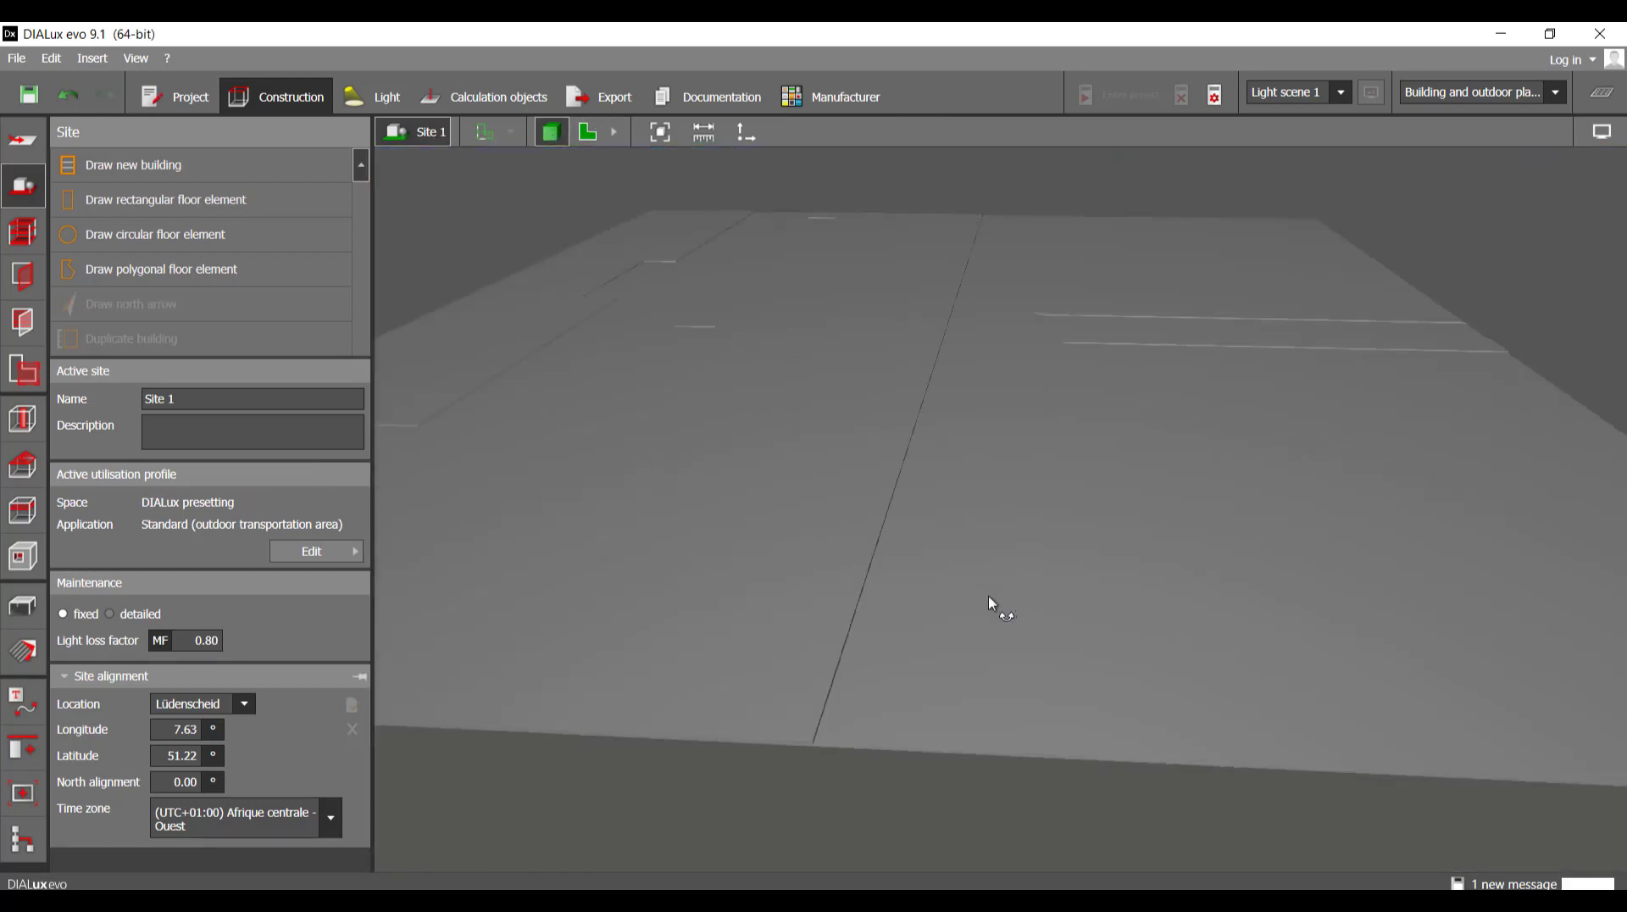
pyautogui.moveTo(888, 532); pyautogui.dragTo(1014, 583)
pyautogui.scroll(-5, 1060, 578)
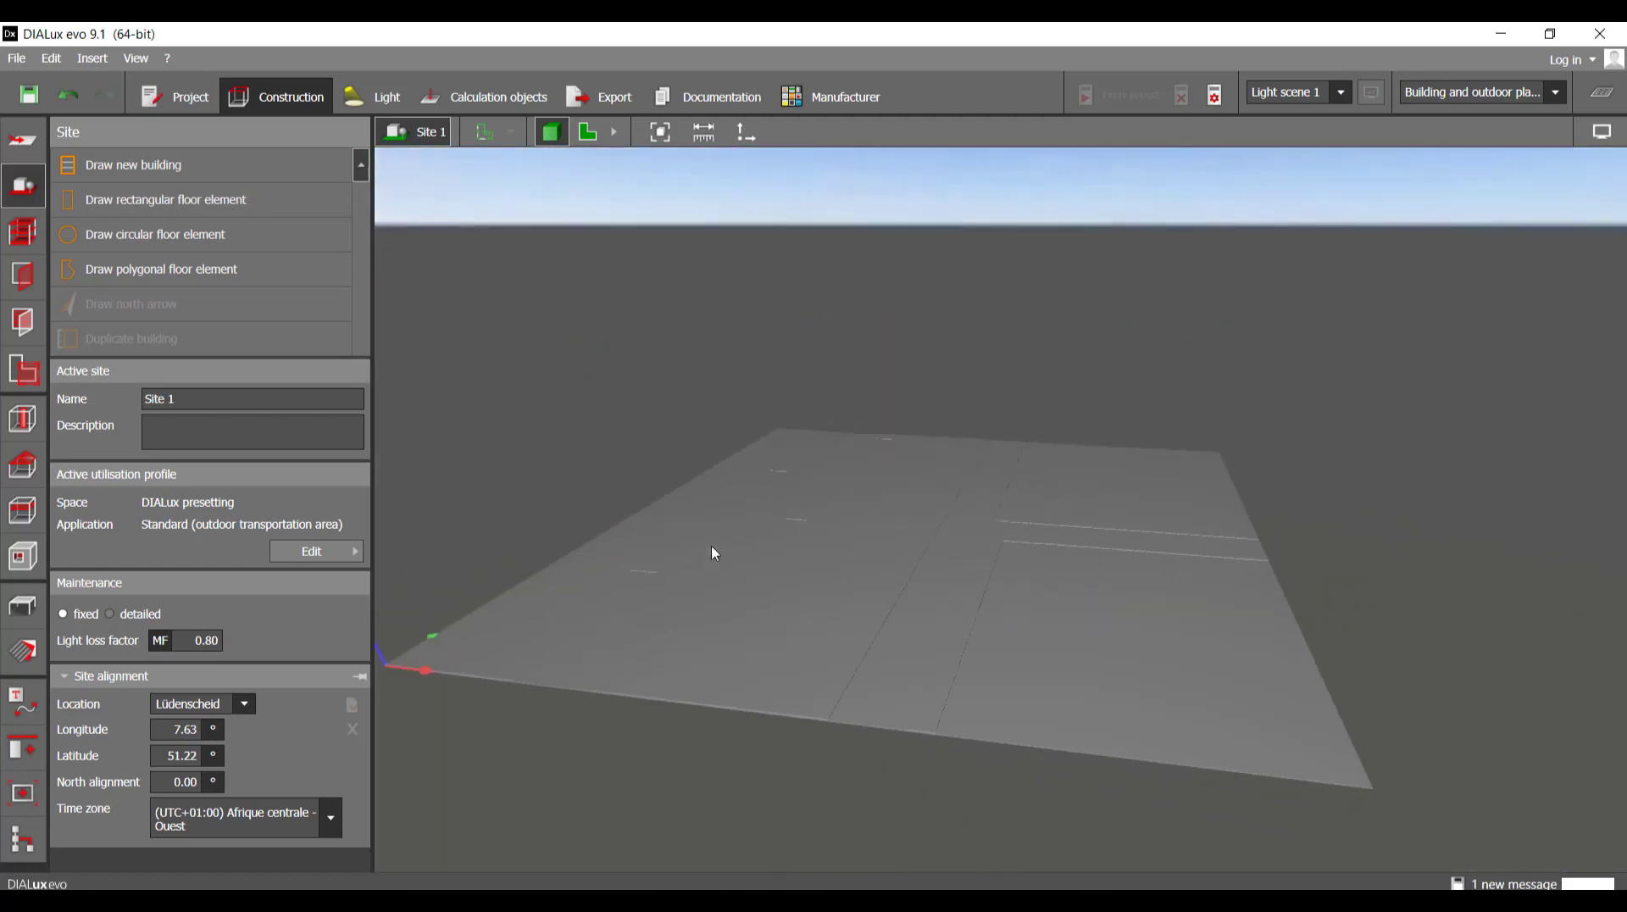
pyautogui.moveTo(804, 561); pyautogui.dragTo(623, 181)
pyautogui.scroll(5, 1026, 560)
pyautogui.click(596, 143)
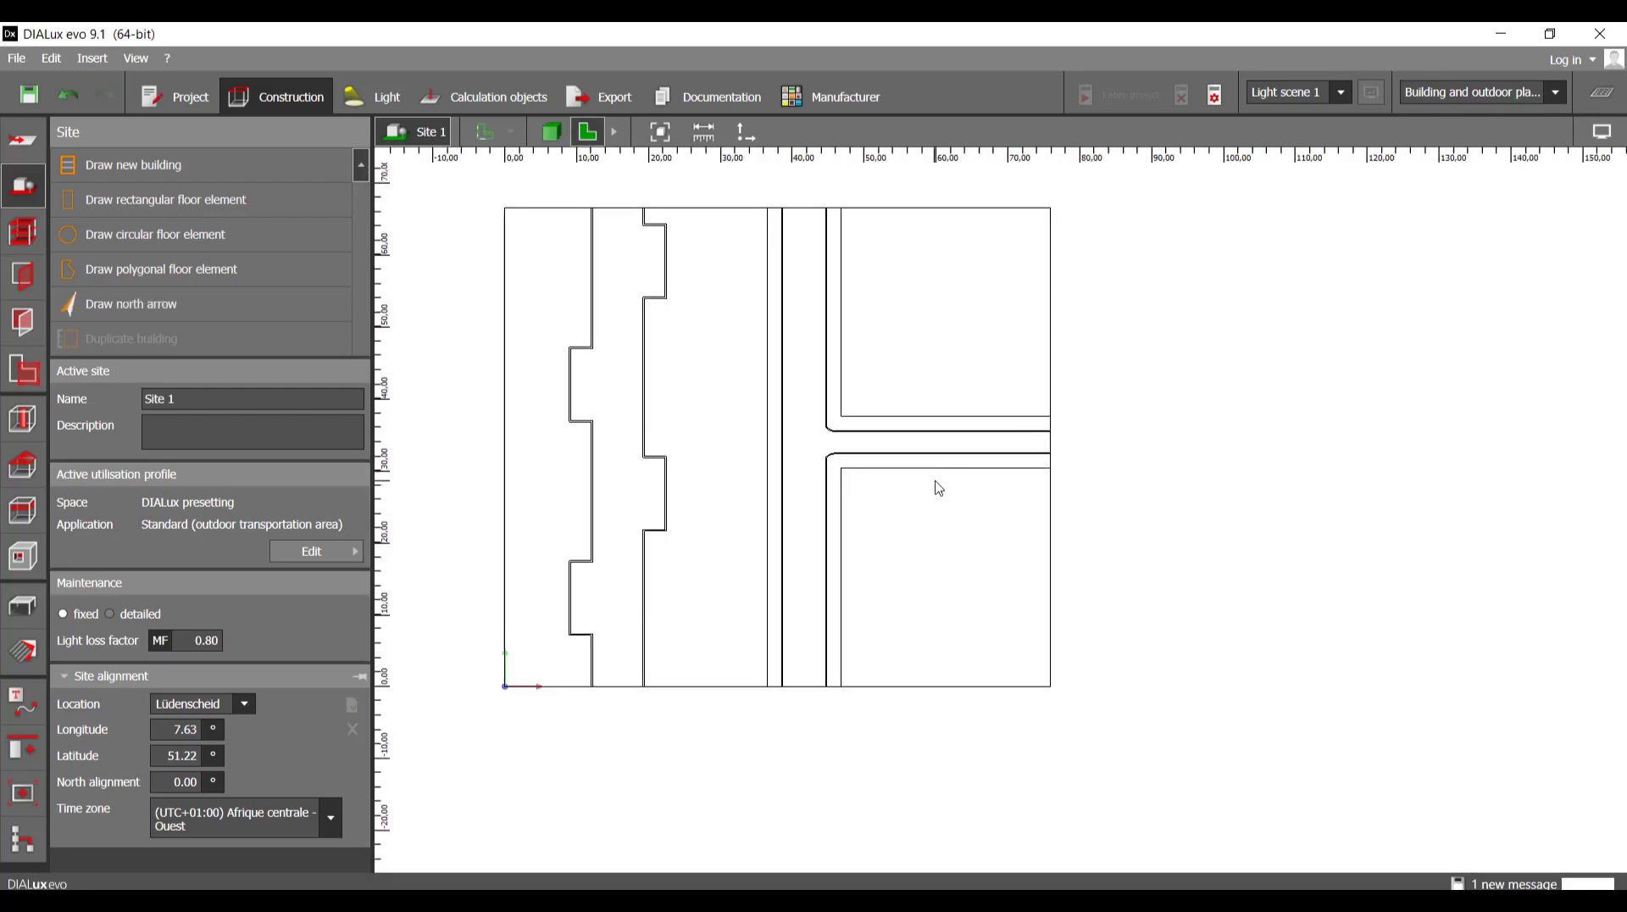
# - Display the imported CAD drawing in the site plan view
pyautogui.scroll(3, 933, 483)
pyautogui.scroll(-3, 929, 409)
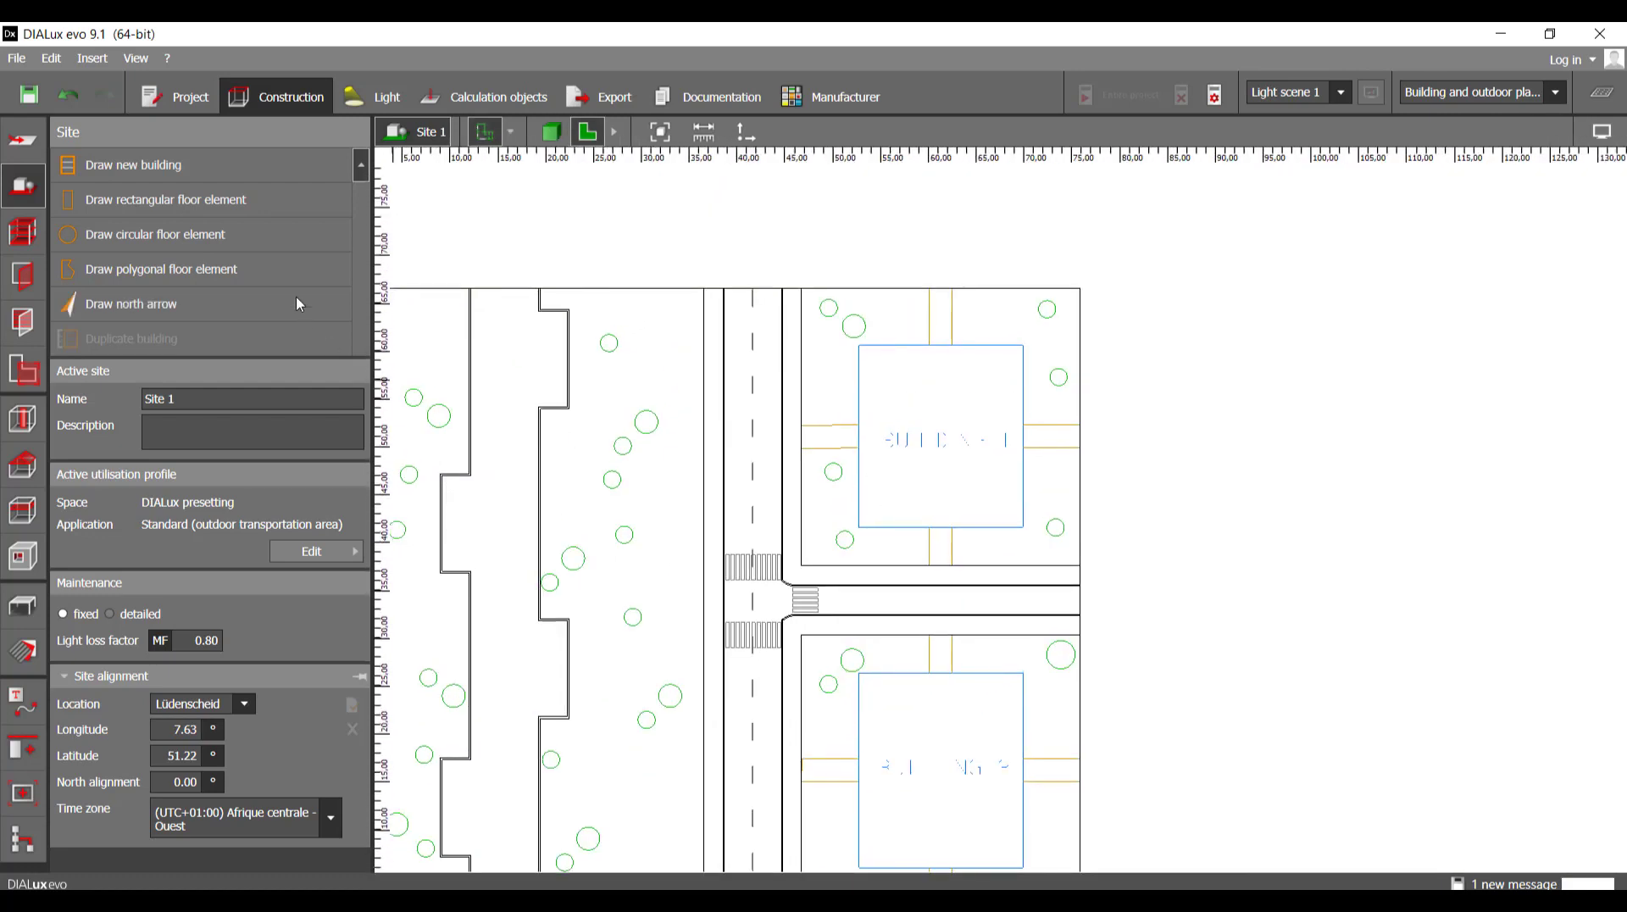
pyautogui.scroll(3, 1015, 489)
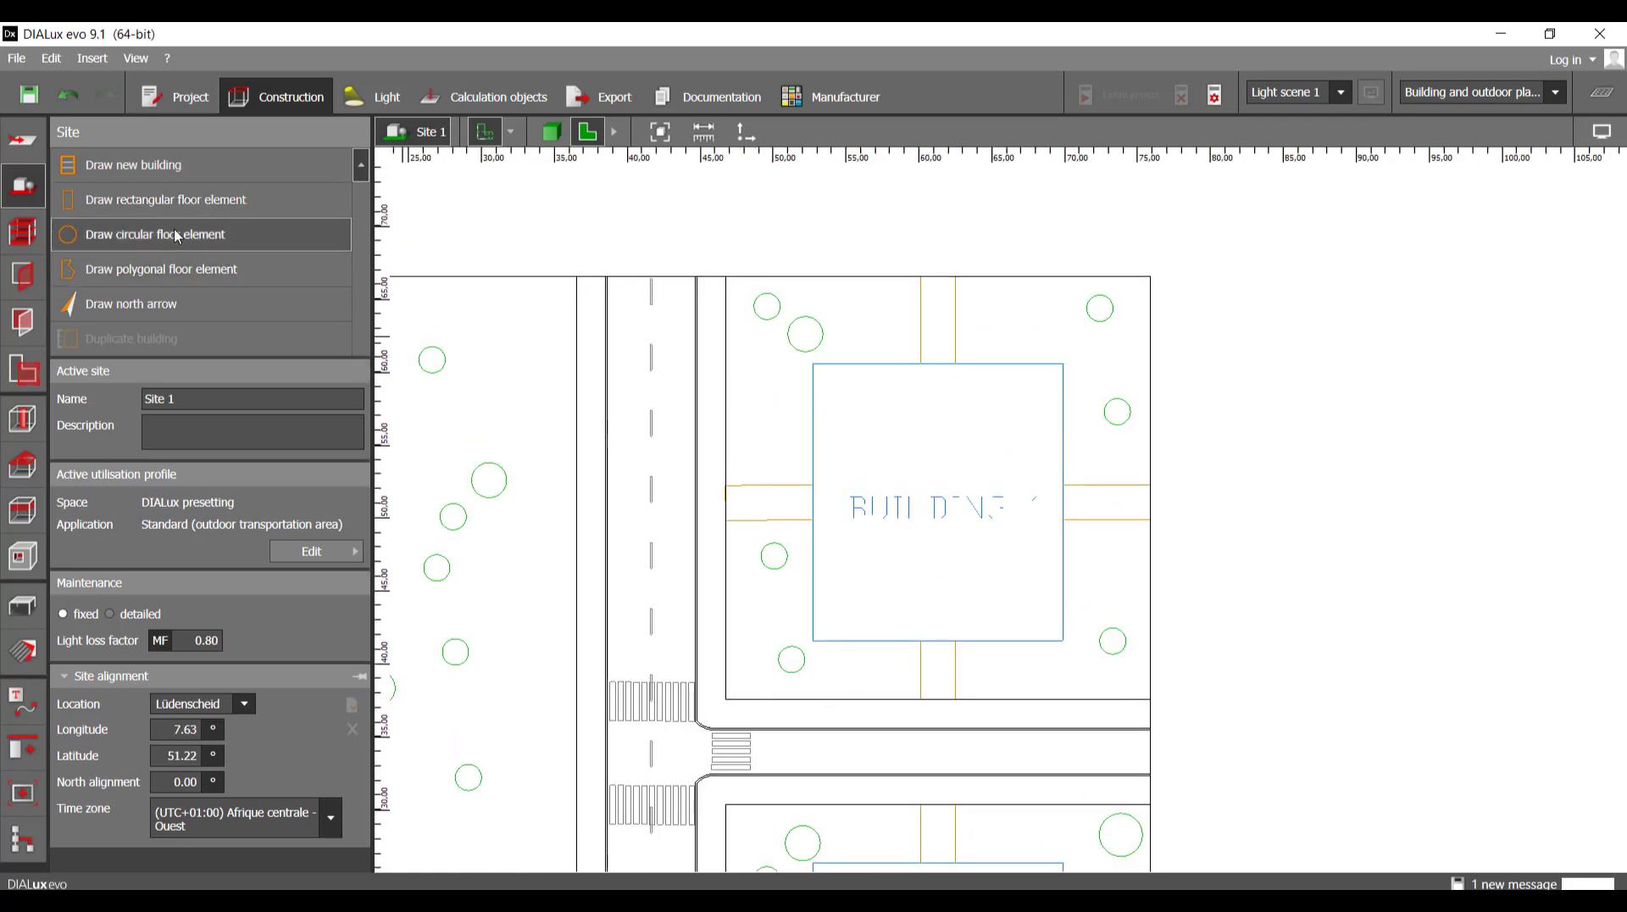
pyautogui.click(161, 269)
pyautogui.scroll(2, 816, 665)
pyautogui.click(667, 734)
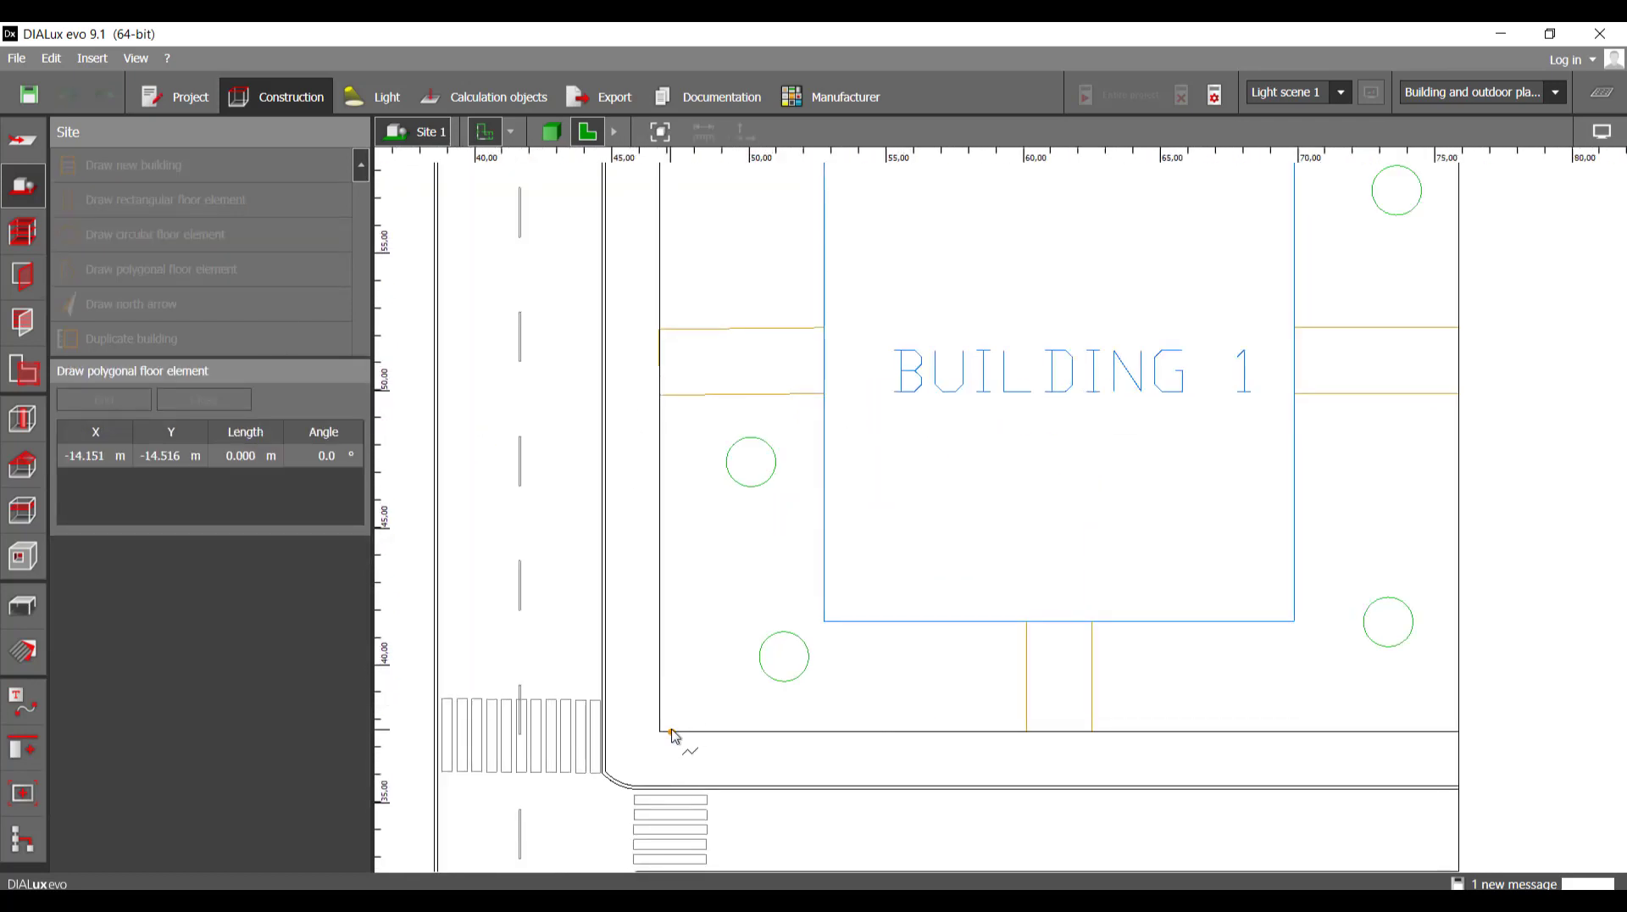
pyautogui.press('Escape')
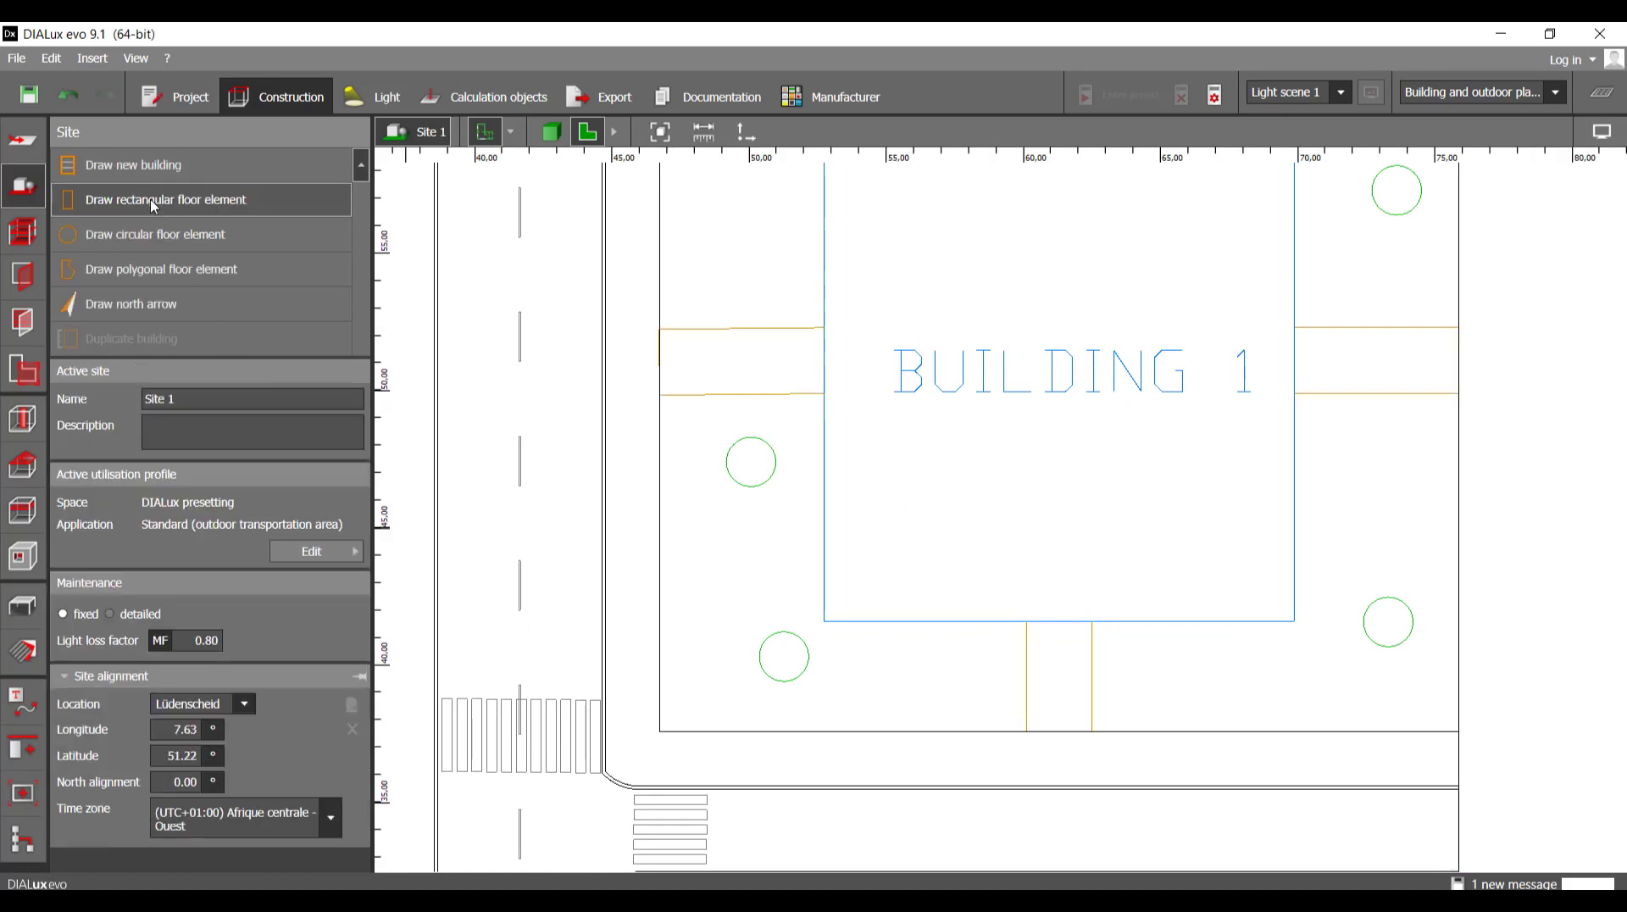
# - Draw a rectangular floor element over the Building 1 plot, about 29.03 m by 29.15 m, and set its Z position to 0 m
pyautogui.click(156, 203)
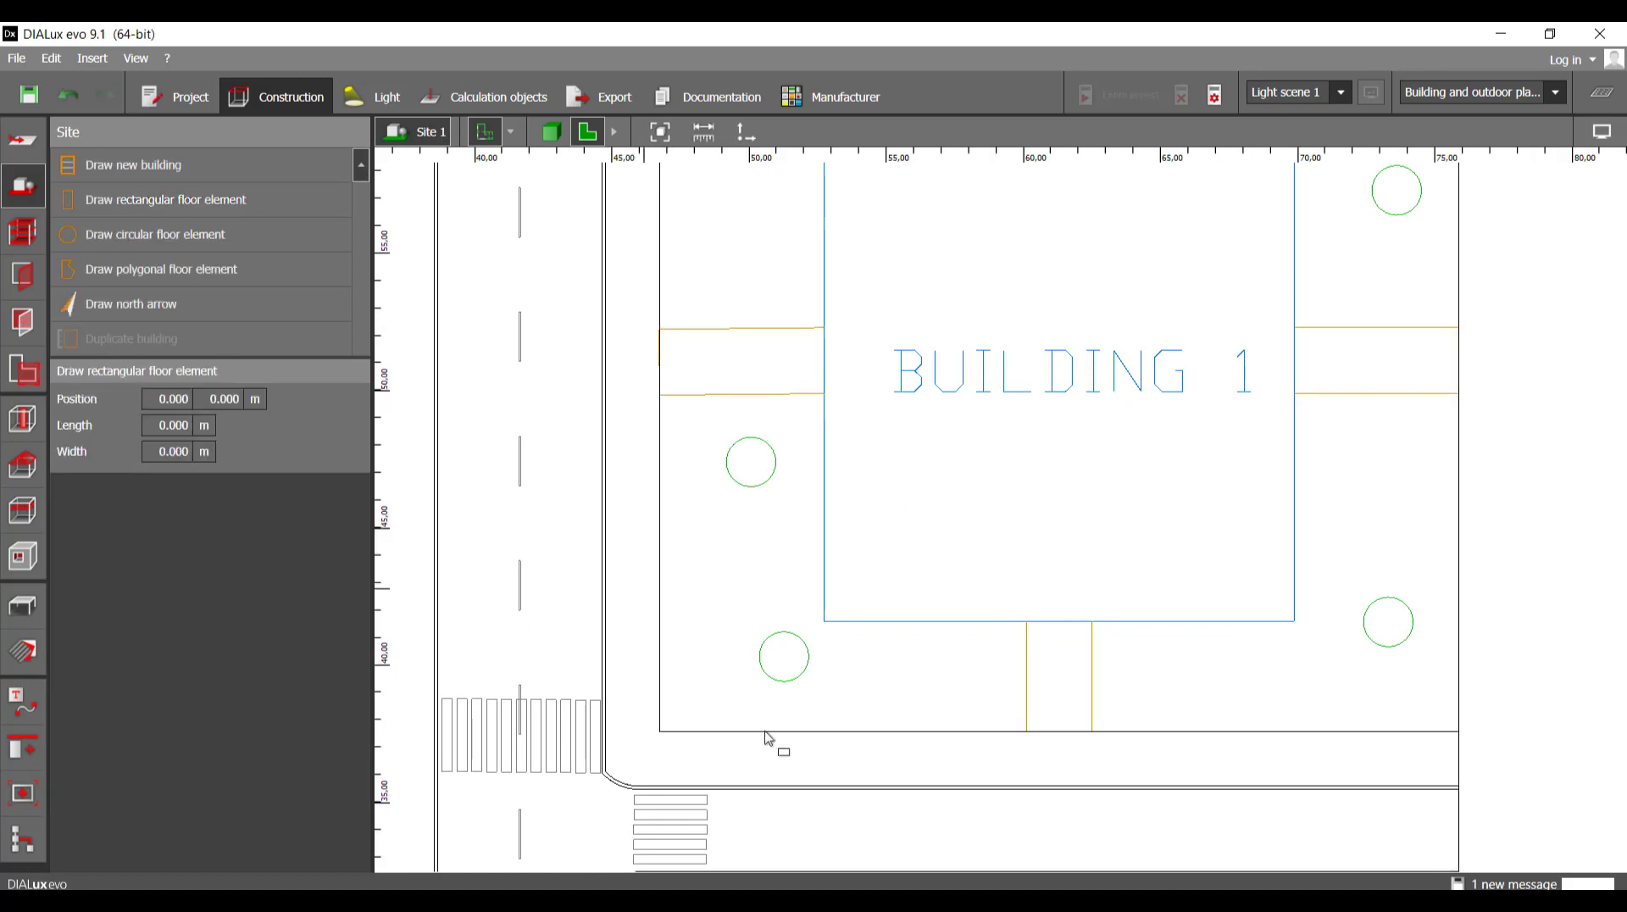
pyautogui.click(662, 732)
pyautogui.scroll(-2, 663, 734)
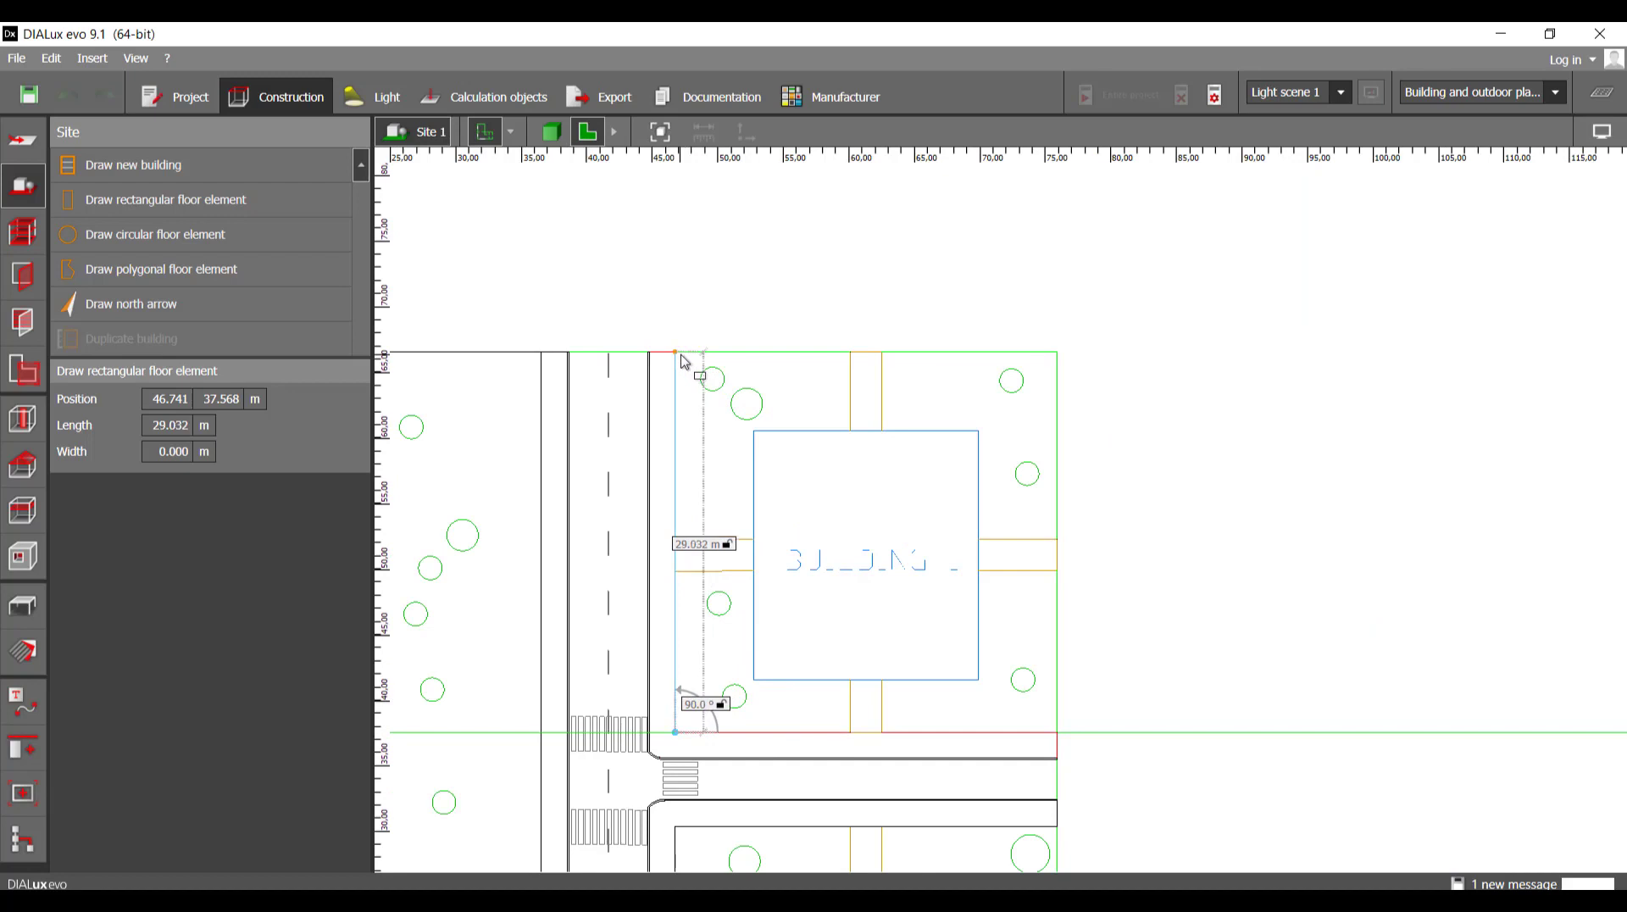
pyautogui.click(685, 362)
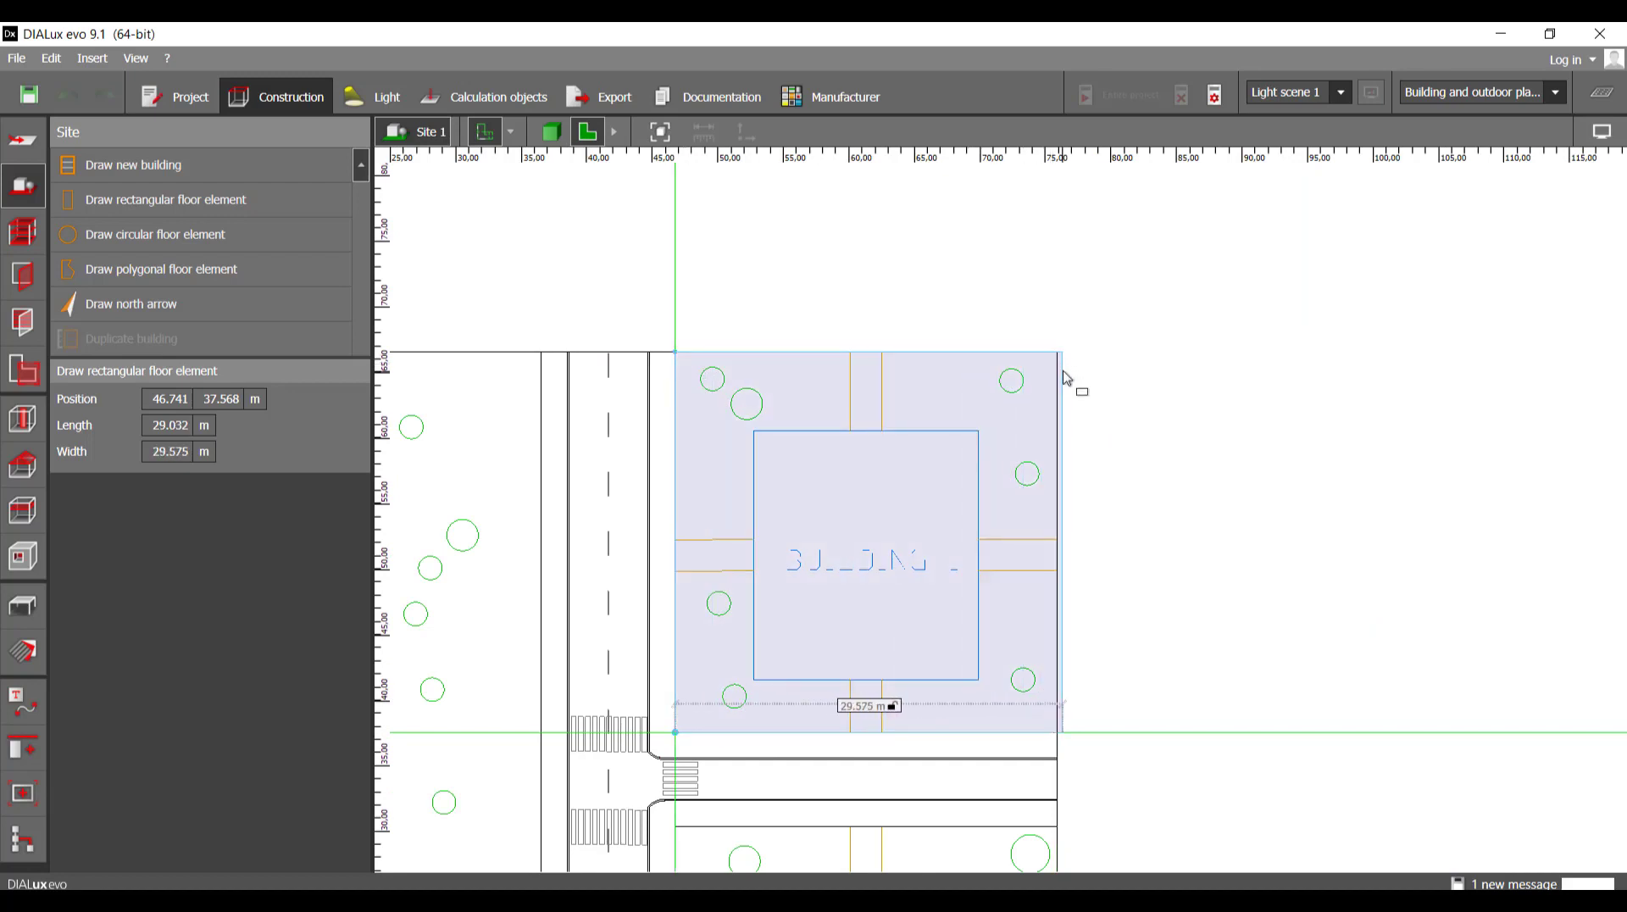
pyautogui.click(1062, 399)
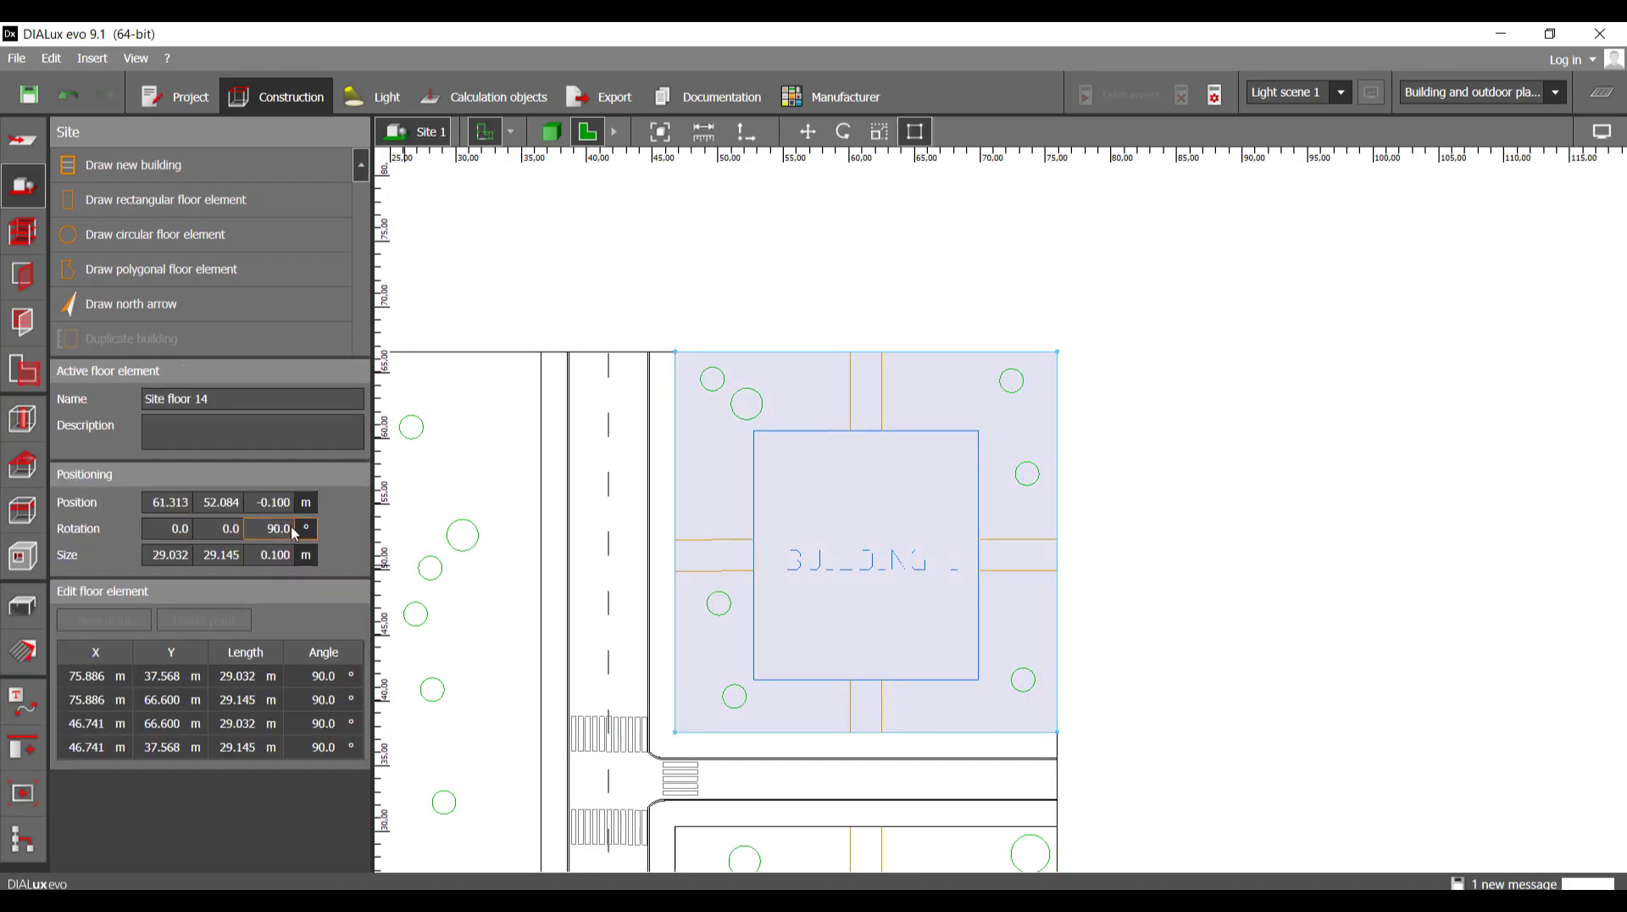
pyautogui.write('0')
pyautogui.press('Return')
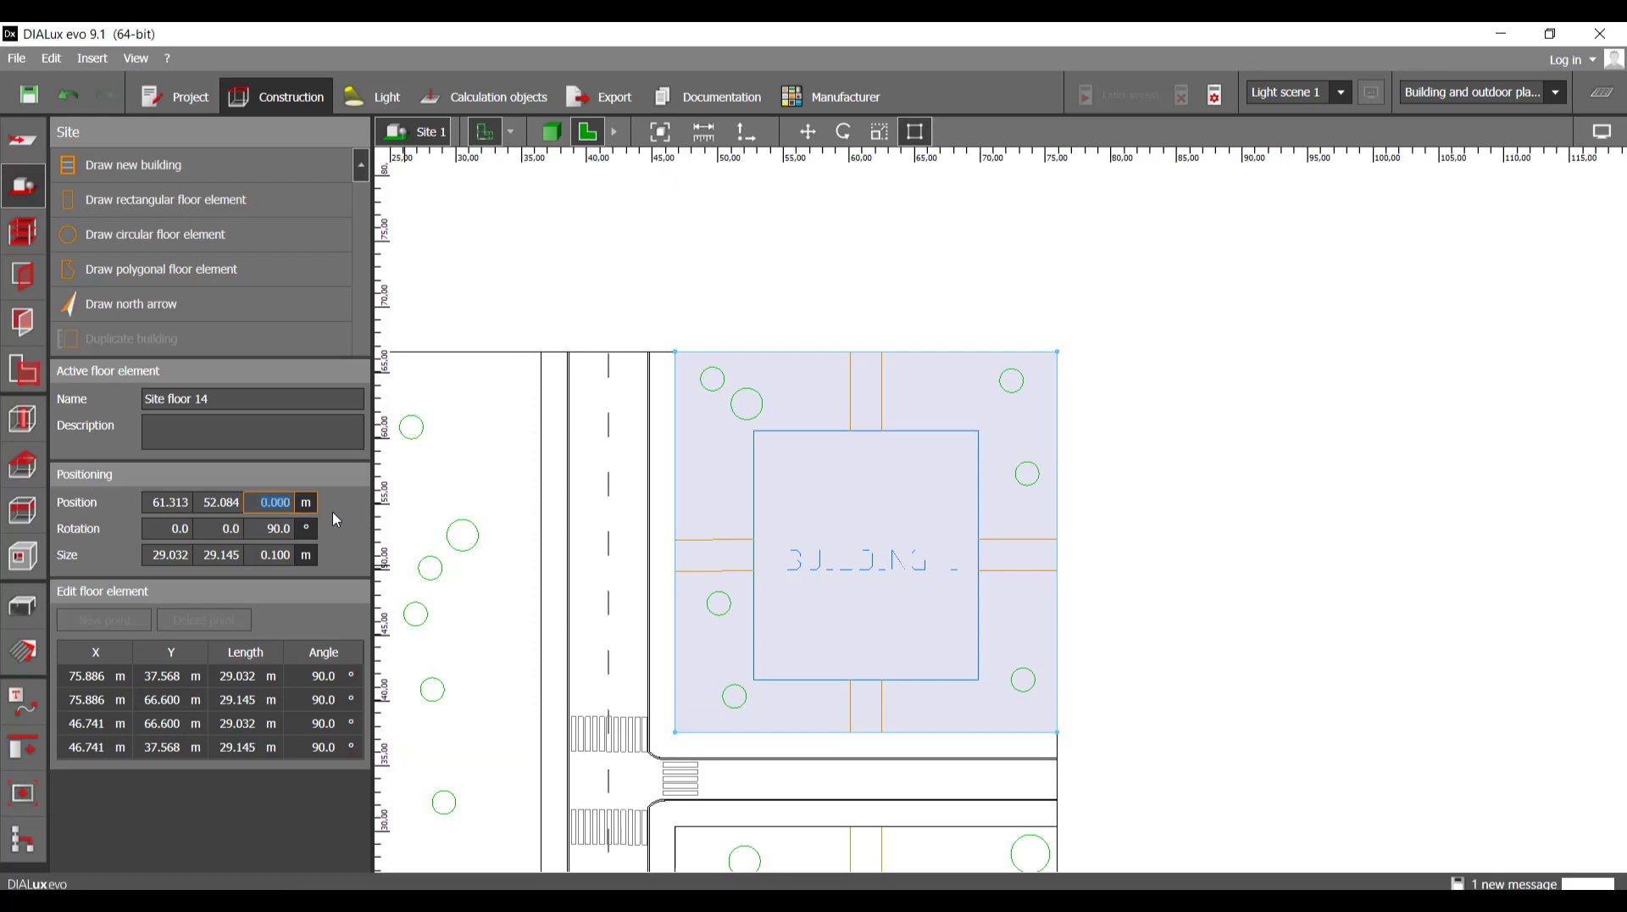
# - Copy the Building 1 plot floor element and move the copy onto the upper corner of the Building 2 plot
pyautogui.scroll(-3, 781, 443)
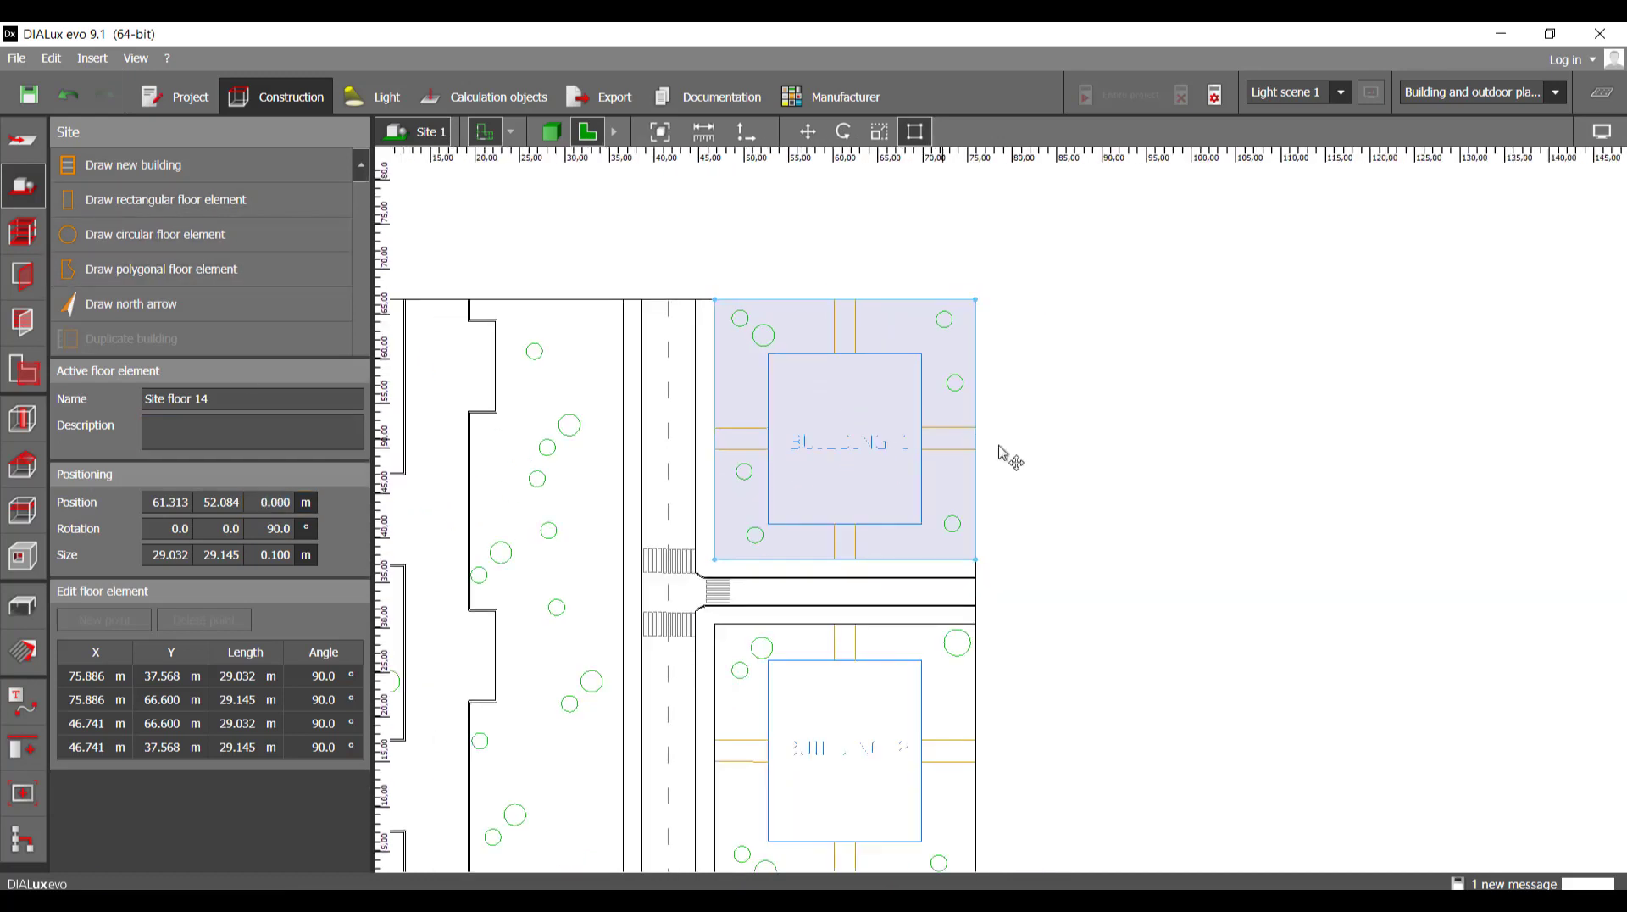
pyautogui.scroll(-2, 803, 616)
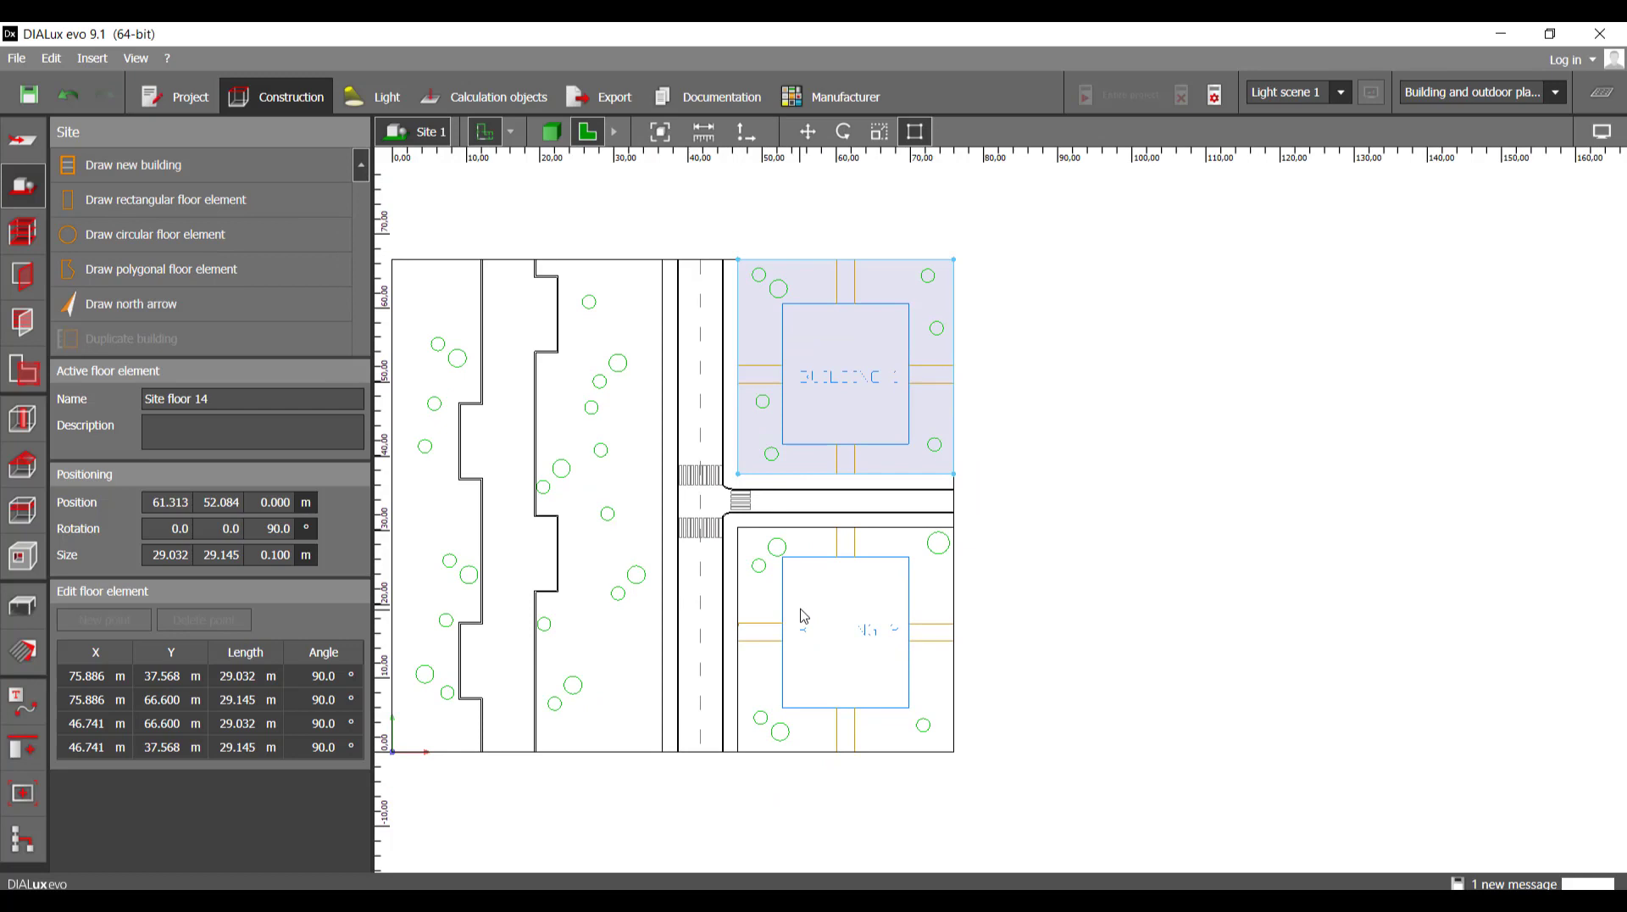
pyautogui.hotkey('ctrl', 'v')
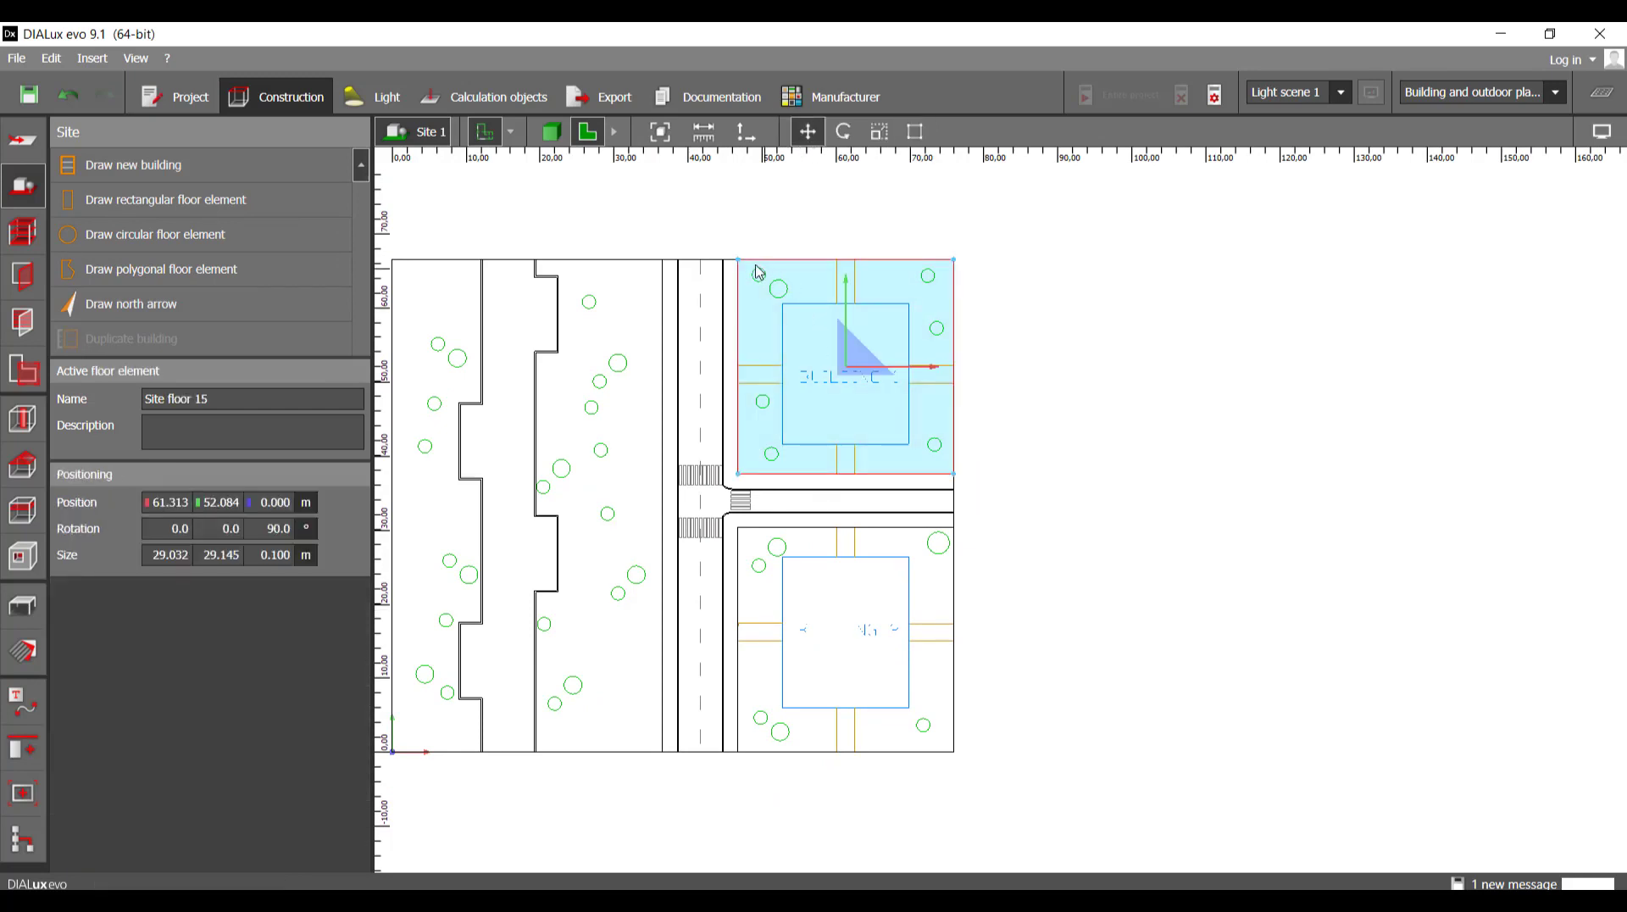
pyautogui.moveTo(745, 263); pyautogui.dragTo(743, 533)
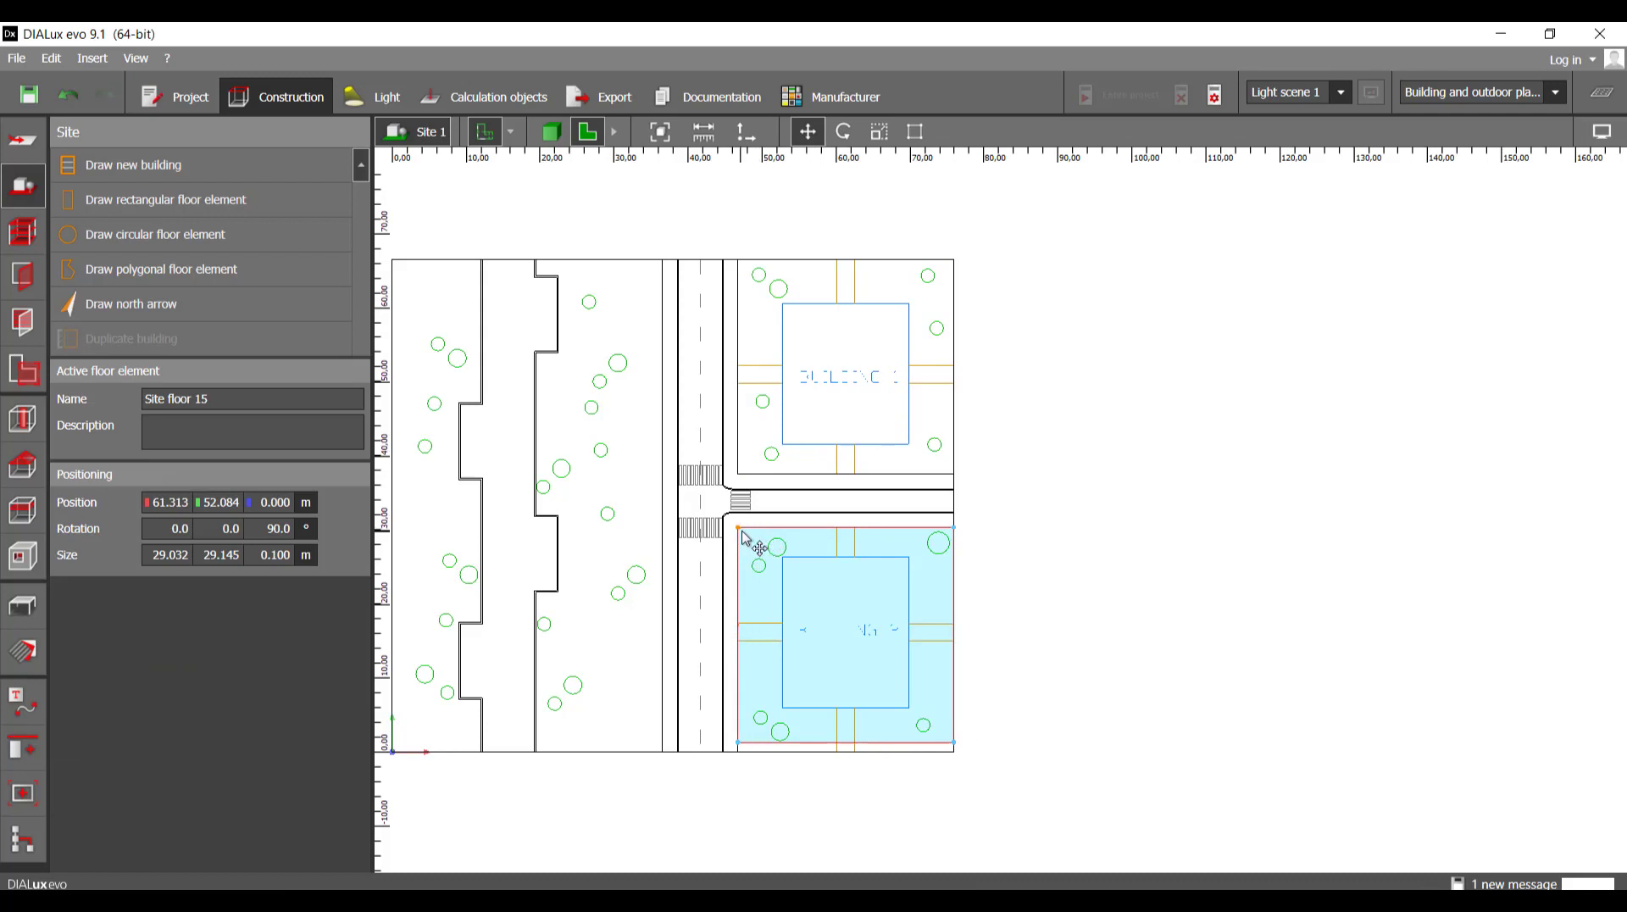
# - Scale the copied floor element down to the site's lower boundary, making it 30.371 m long, and deselect it
pyautogui.scroll(6, 756, 723)
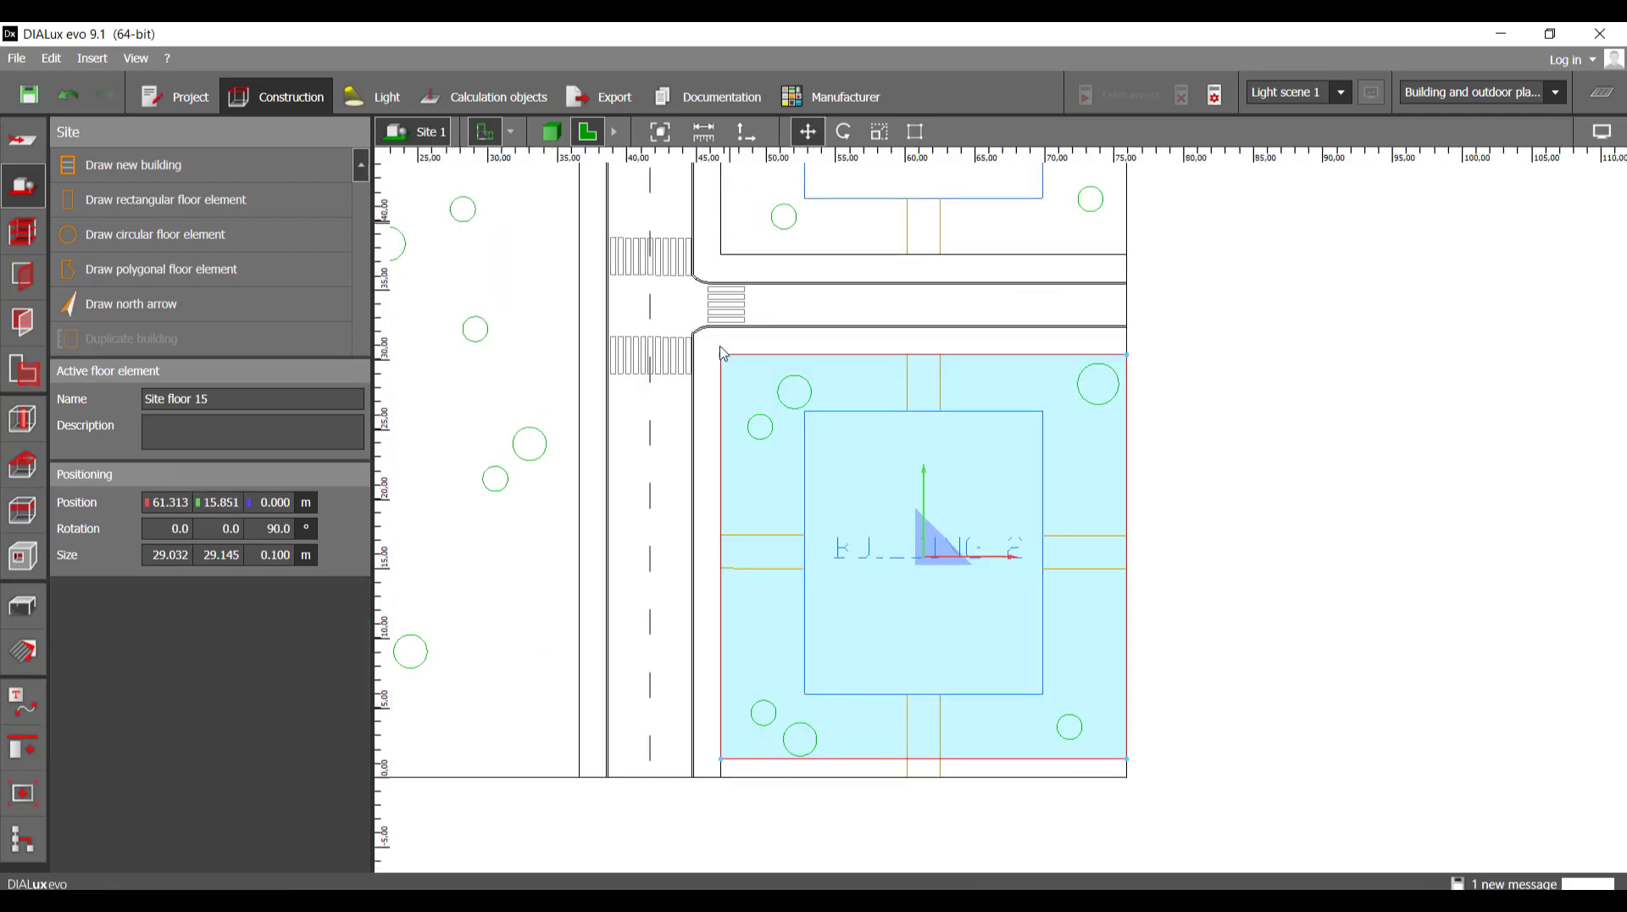
pyautogui.click(883, 132)
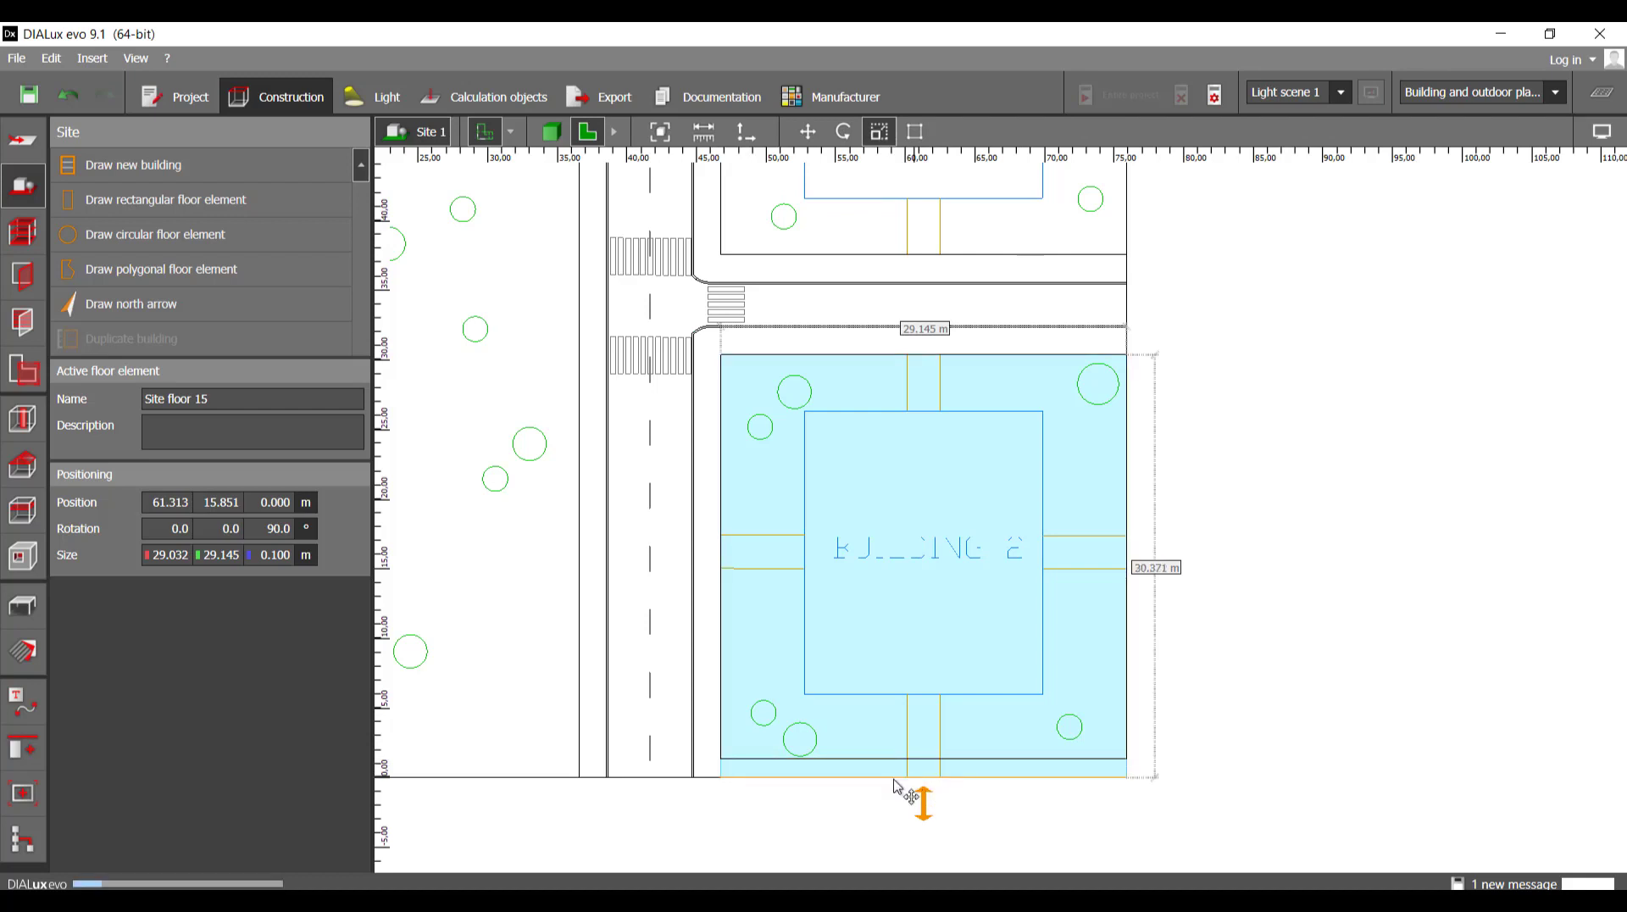
pyautogui.moveTo(896, 787); pyautogui.dragTo(900, 781)
pyautogui.scroll(-5, 900, 780)
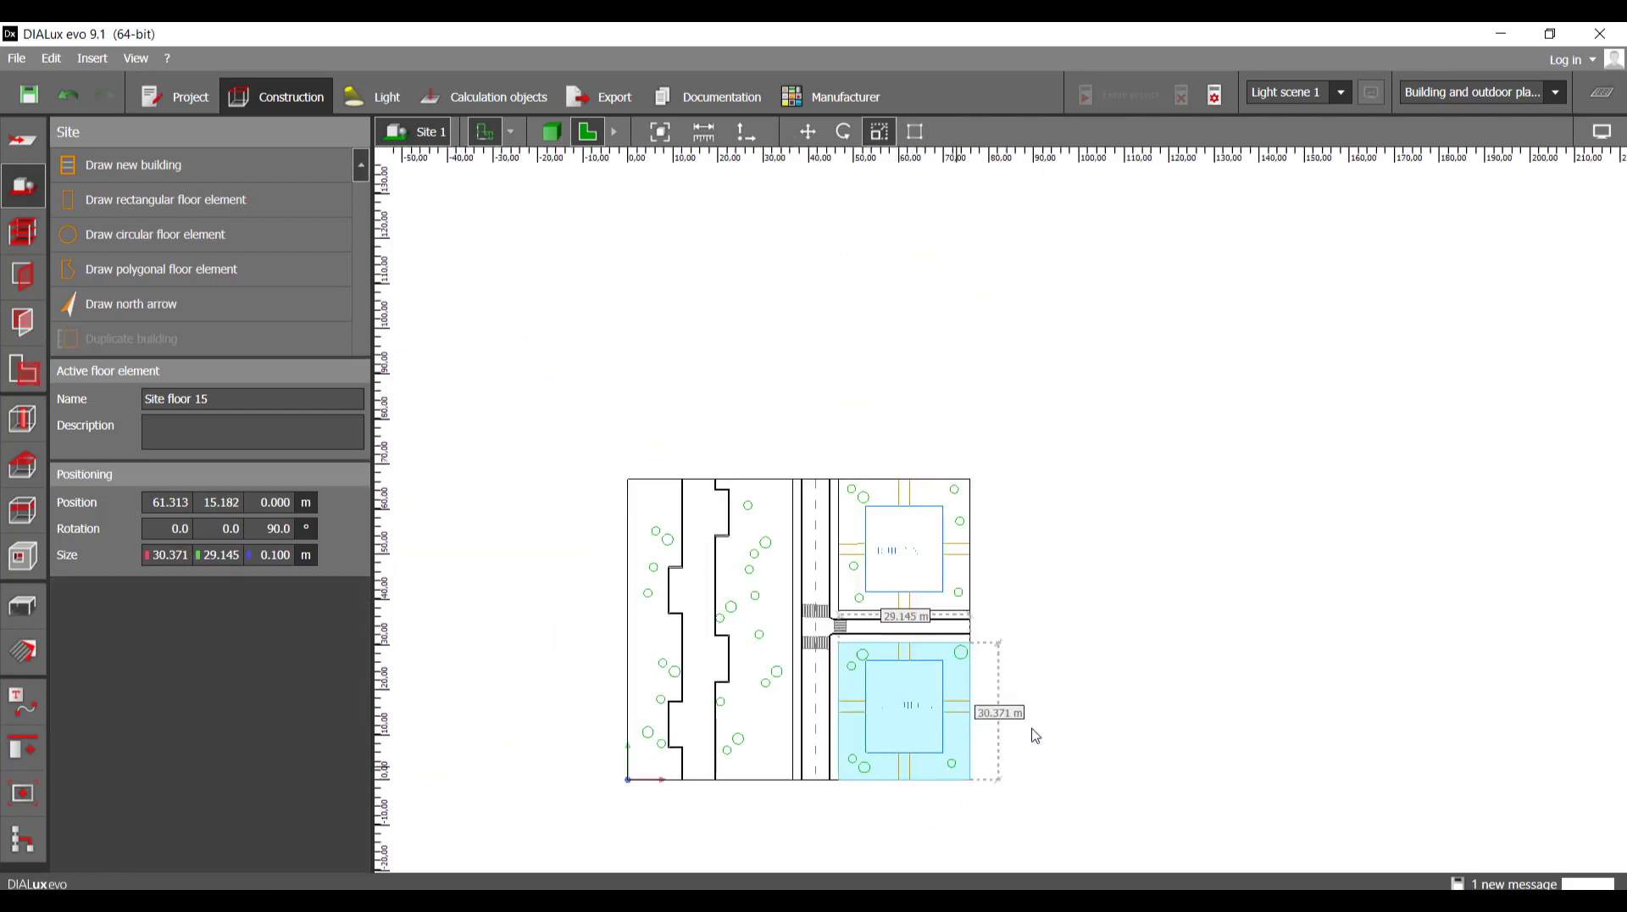
pyautogui.click(1080, 664)
# - Examine the paths around the buildings in the site plan, then switch to AutoCAD and inspect the hatched path beside Building 1
pyautogui.scroll(6, 912, 619)
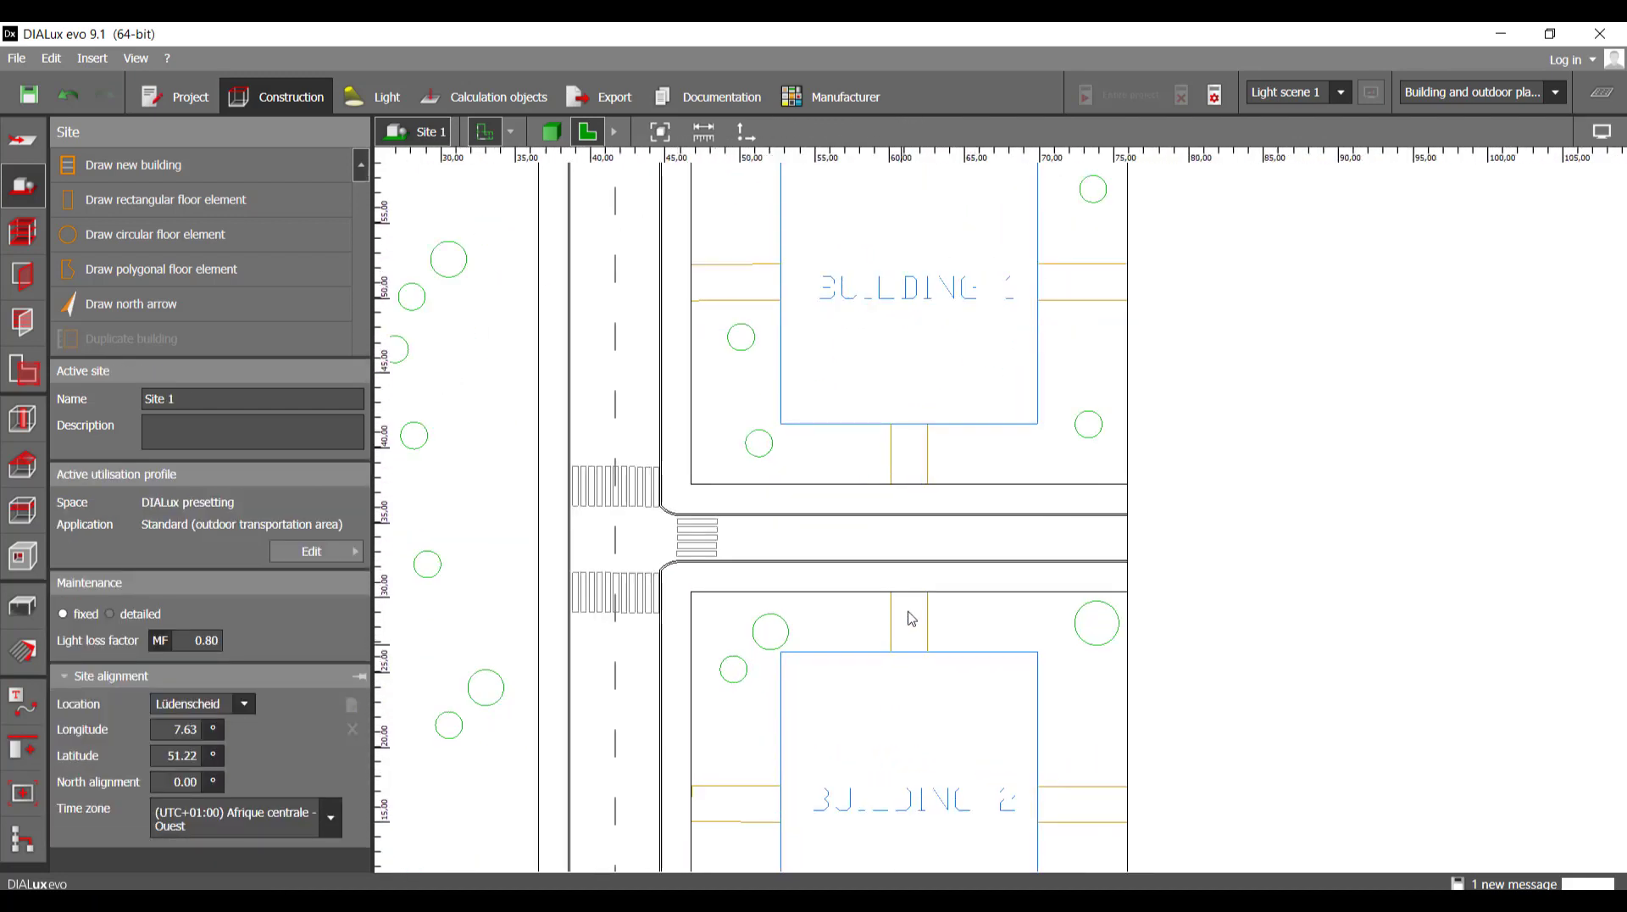
pyautogui.scroll(-2, 912, 618)
pyautogui.scroll(4, 910, 585)
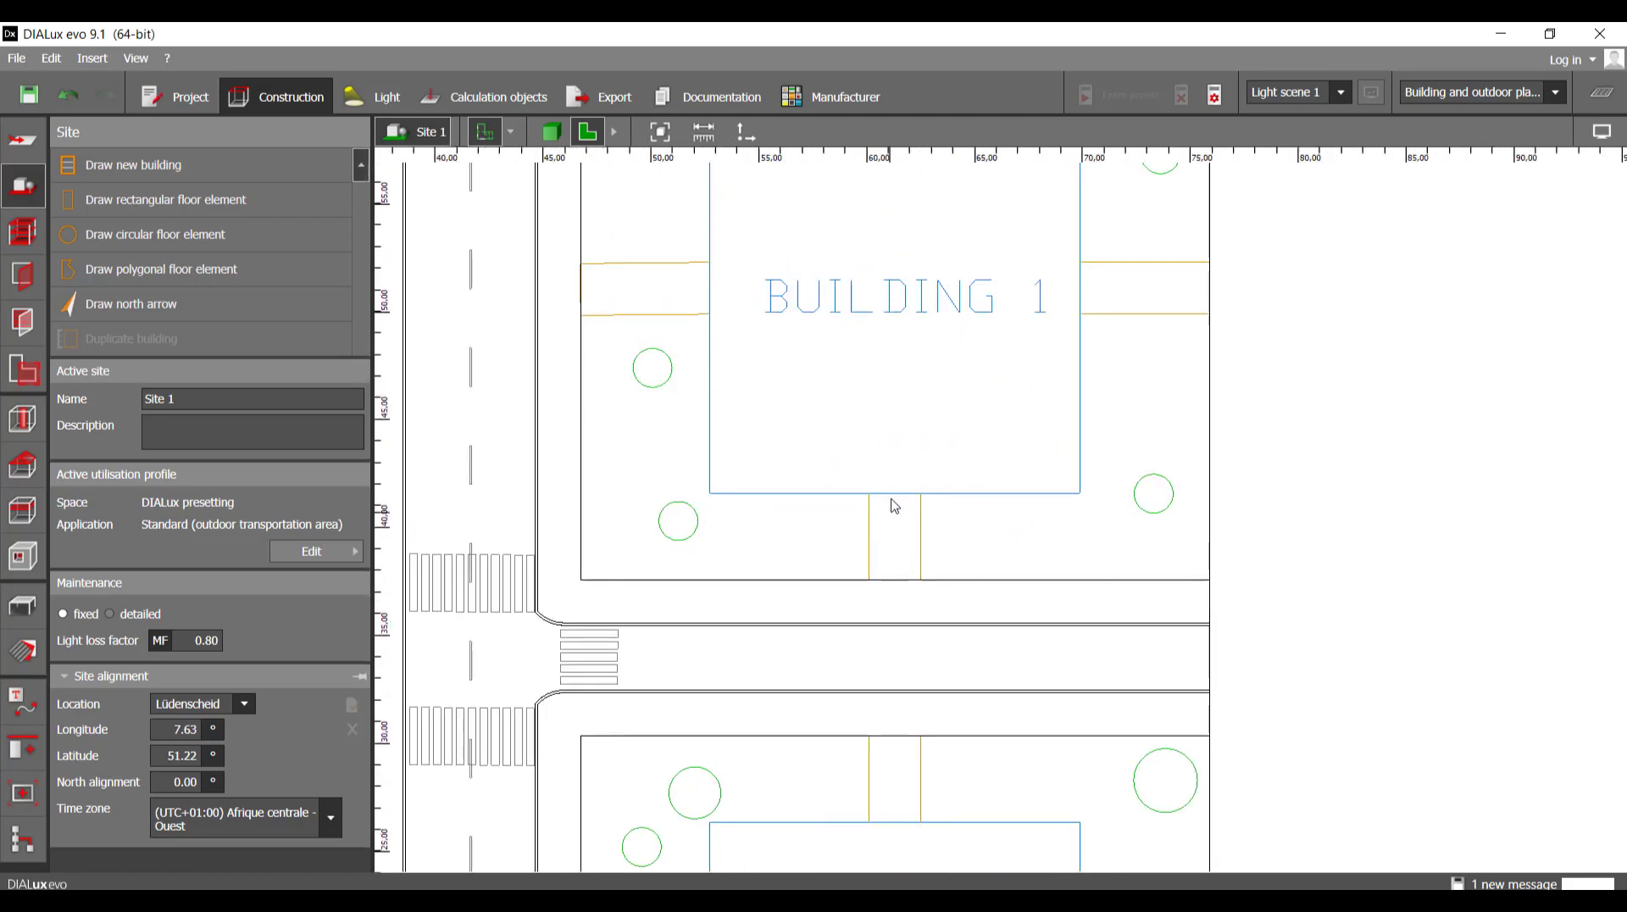
pyautogui.scroll(-3, 894, 506)
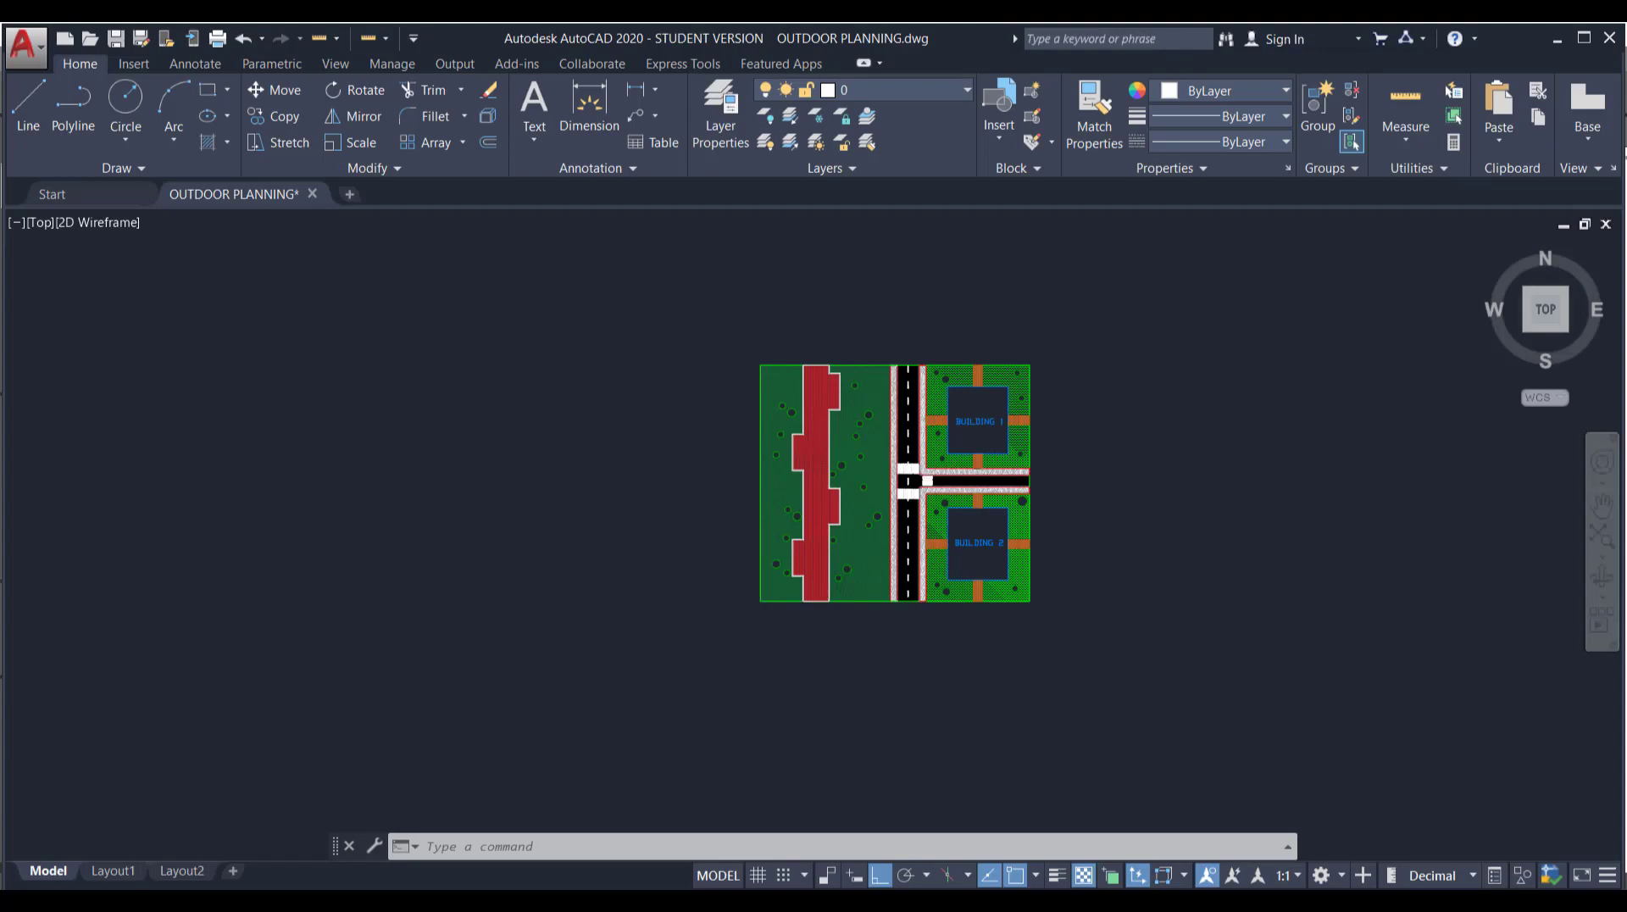
pyautogui.scroll(10, 1090, 635)
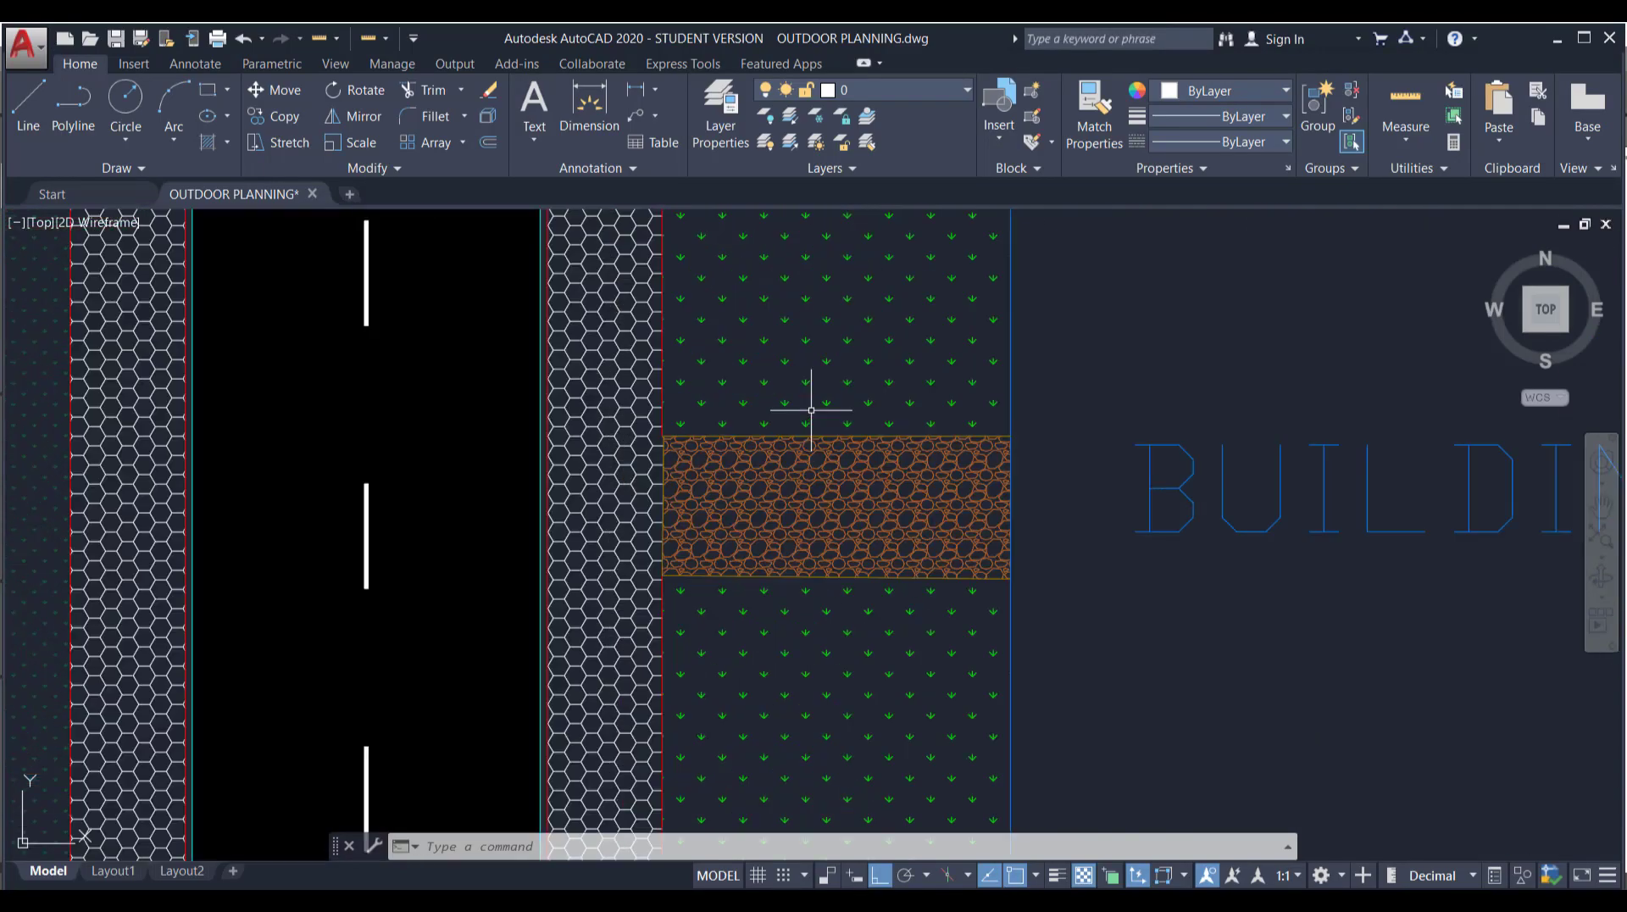
pyautogui.scroll(4, 818, 449)
pyautogui.scroll(-4, 525, 504)
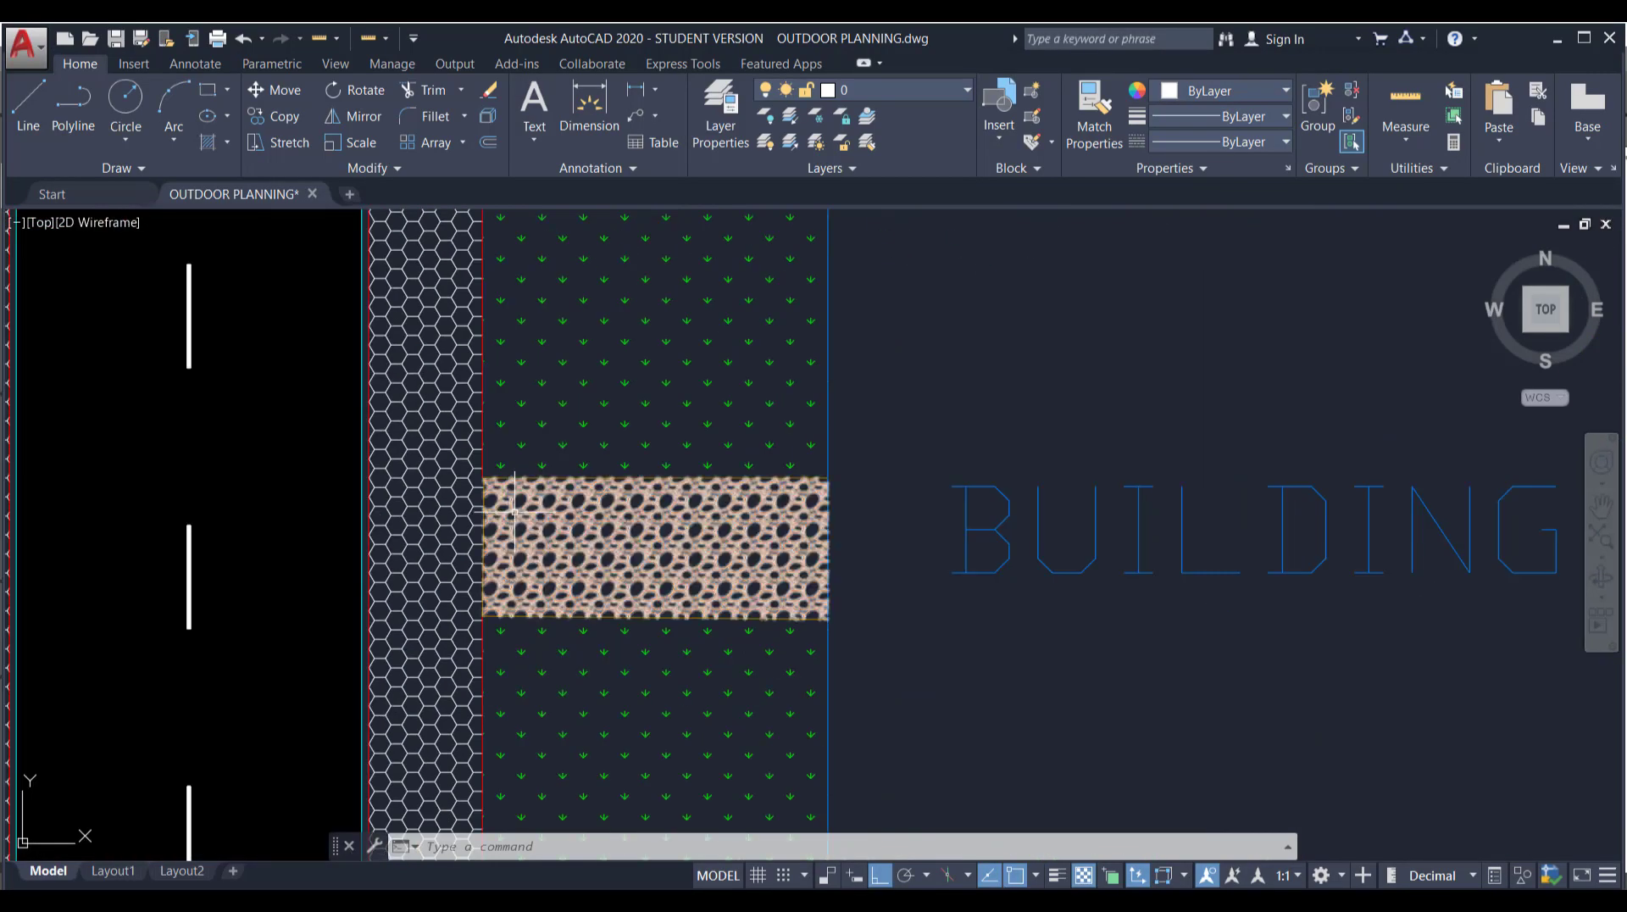
pyautogui.moveTo(527, 509); pyautogui.dragTo(570, 518, button='middle')
pyautogui.scroll(2, 576, 523)
pyautogui.scroll(-5, 538, 540)
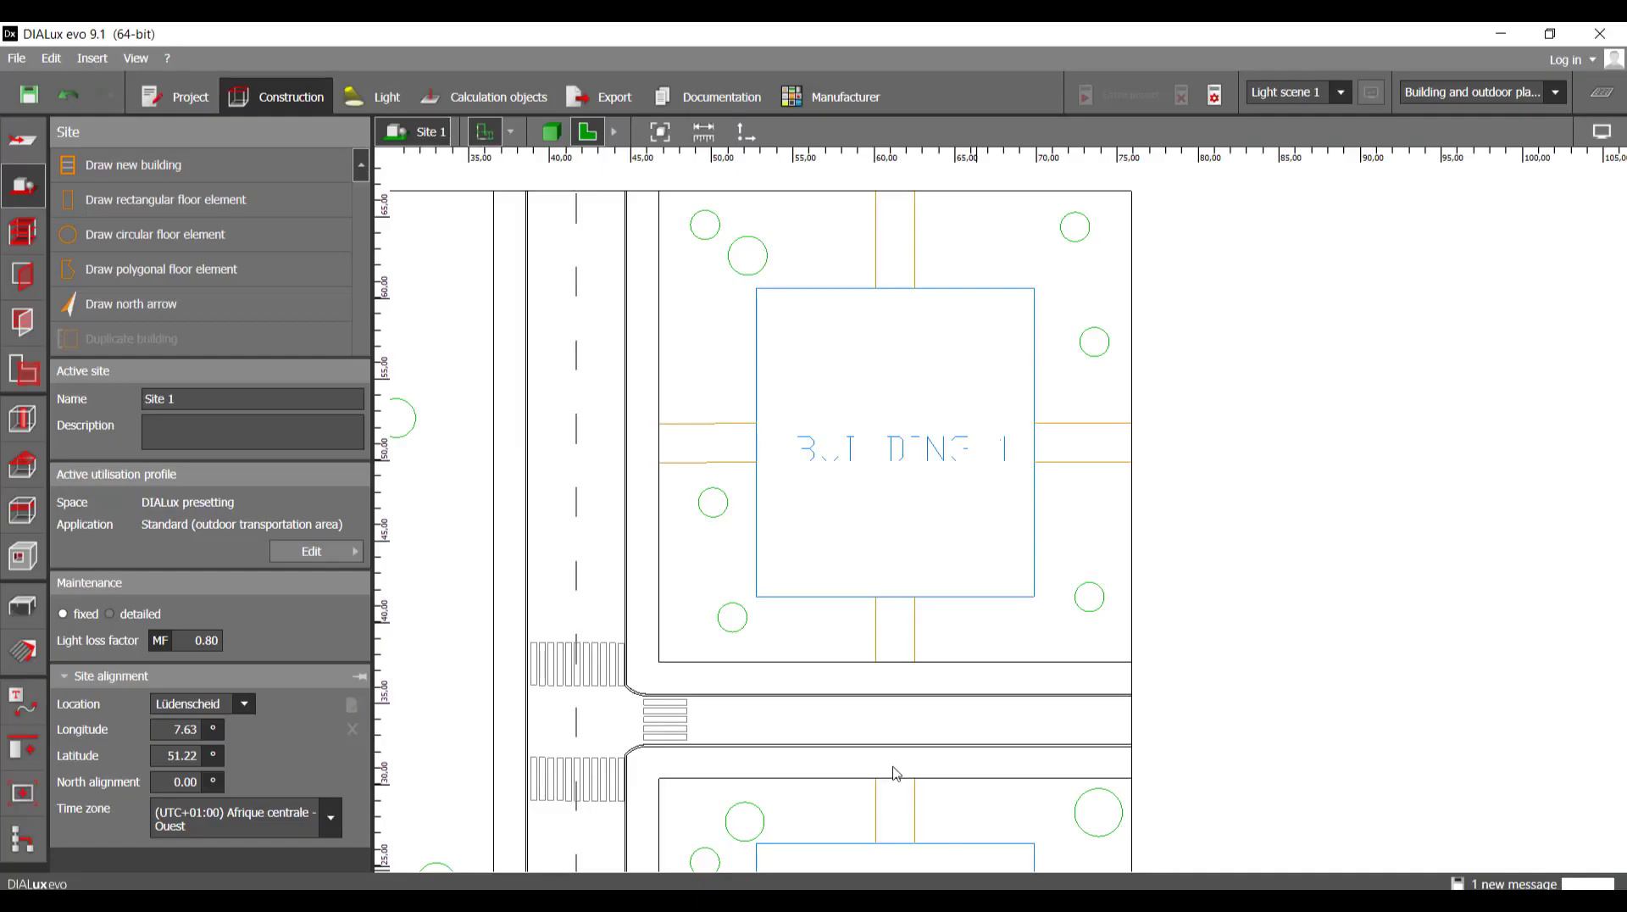
# - Draw a rectangular floor element over the path above Building 1, about 6 m by 2.41 m, and decline the save reminder
pyautogui.scroll(3, 750, 459)
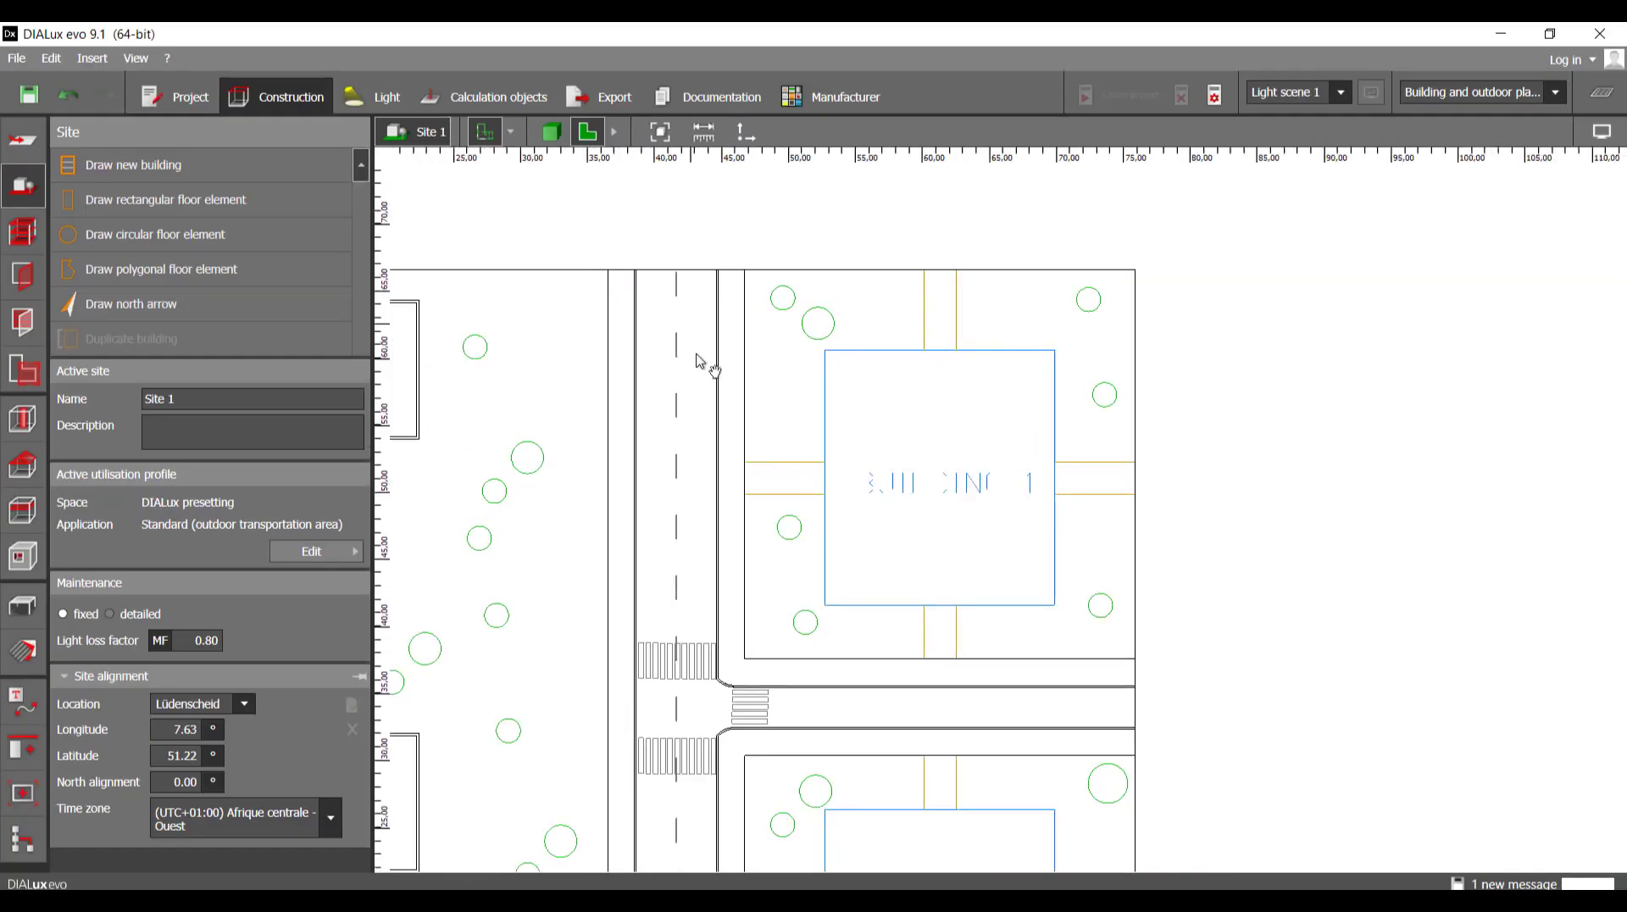
pyautogui.click(130, 209)
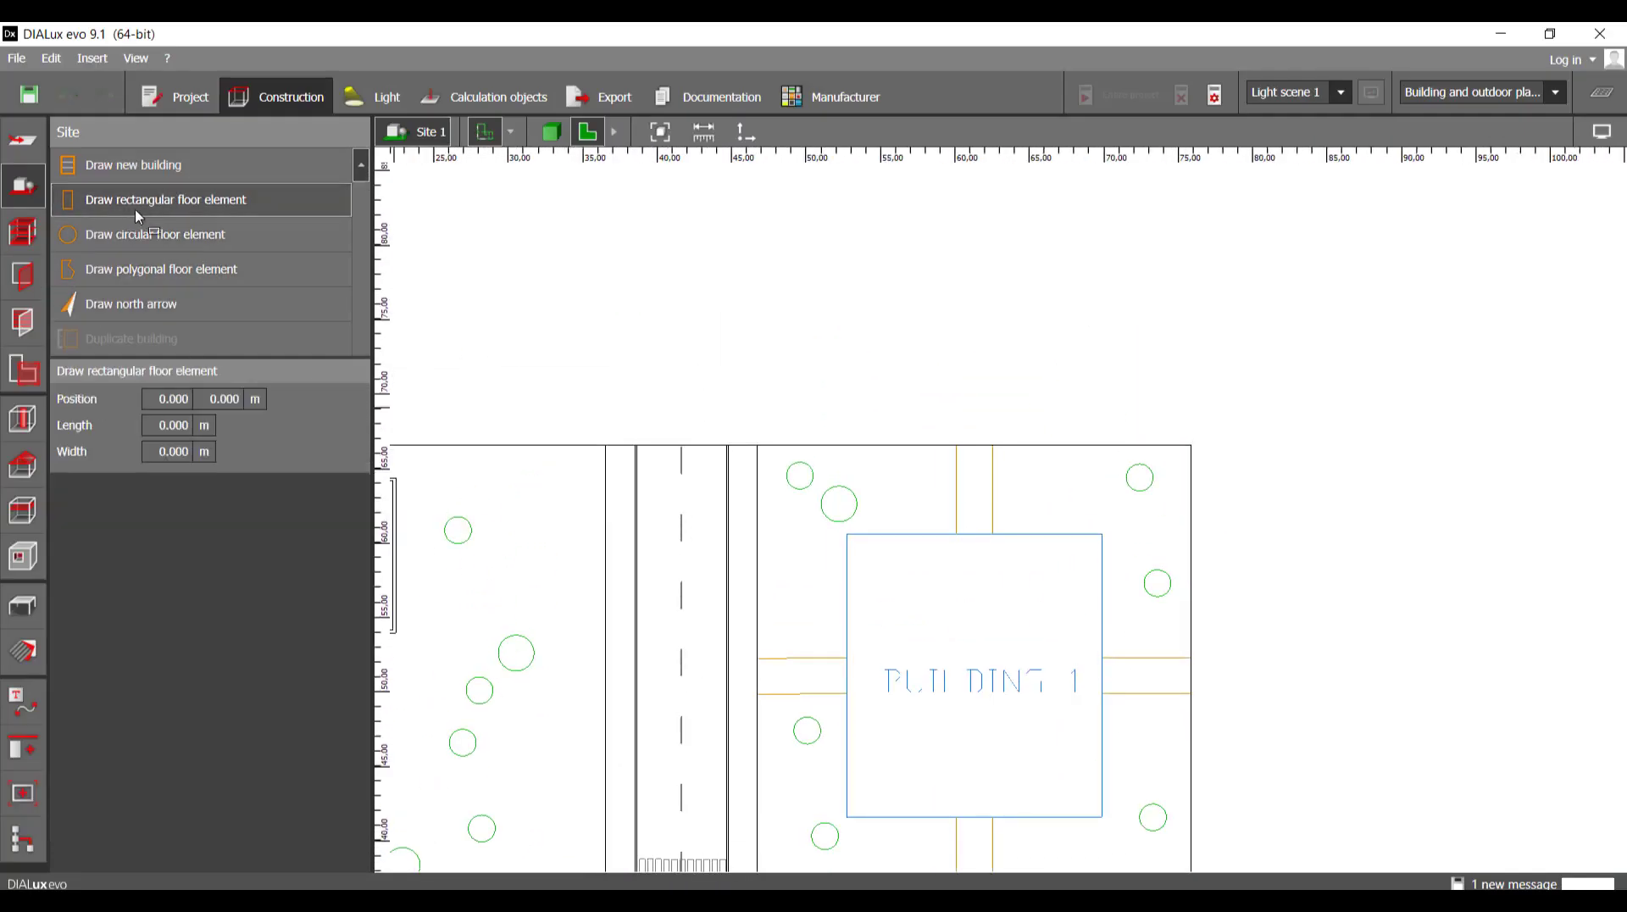
pyautogui.scroll(5, 978, 424)
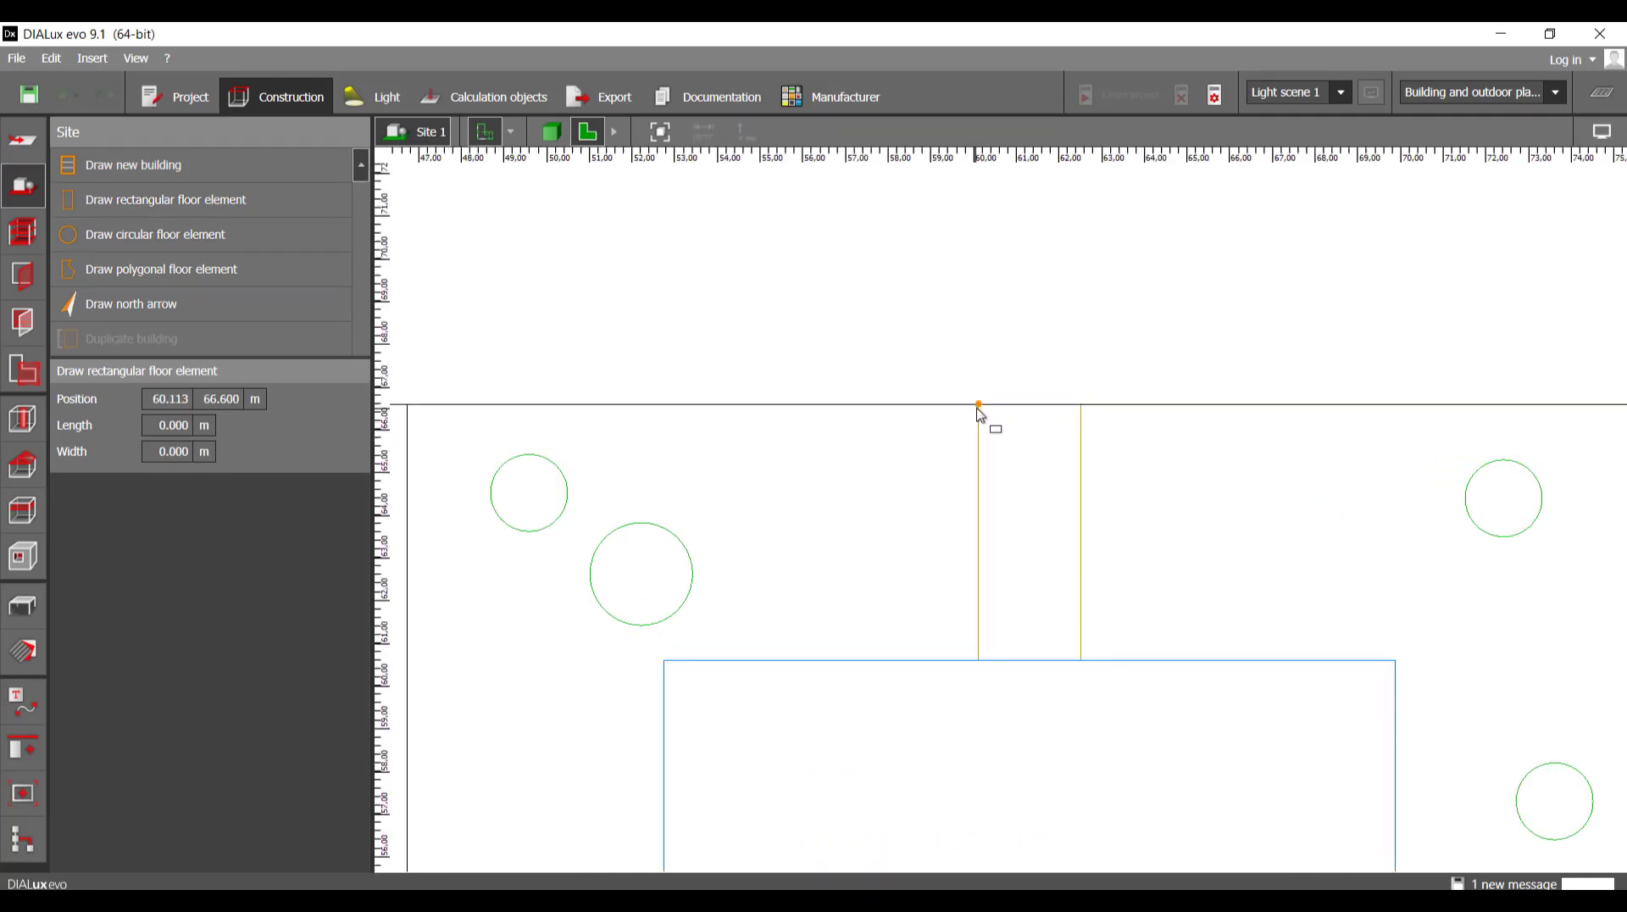
pyautogui.click(978, 405)
pyautogui.click(979, 660)
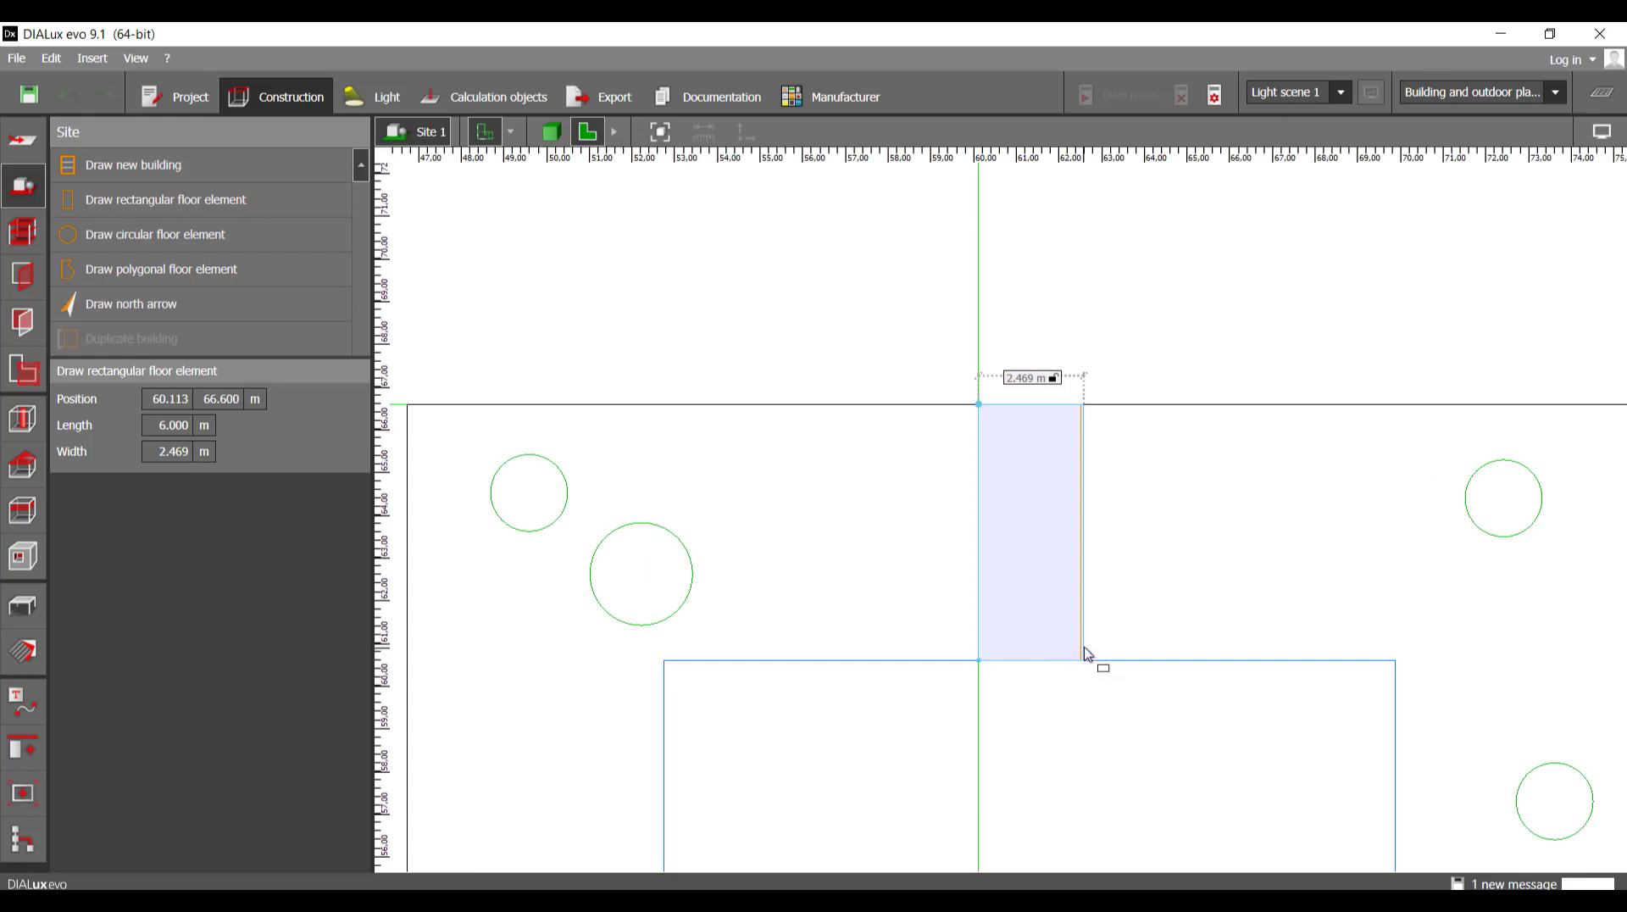
pyautogui.scroll(5, 1081, 659)
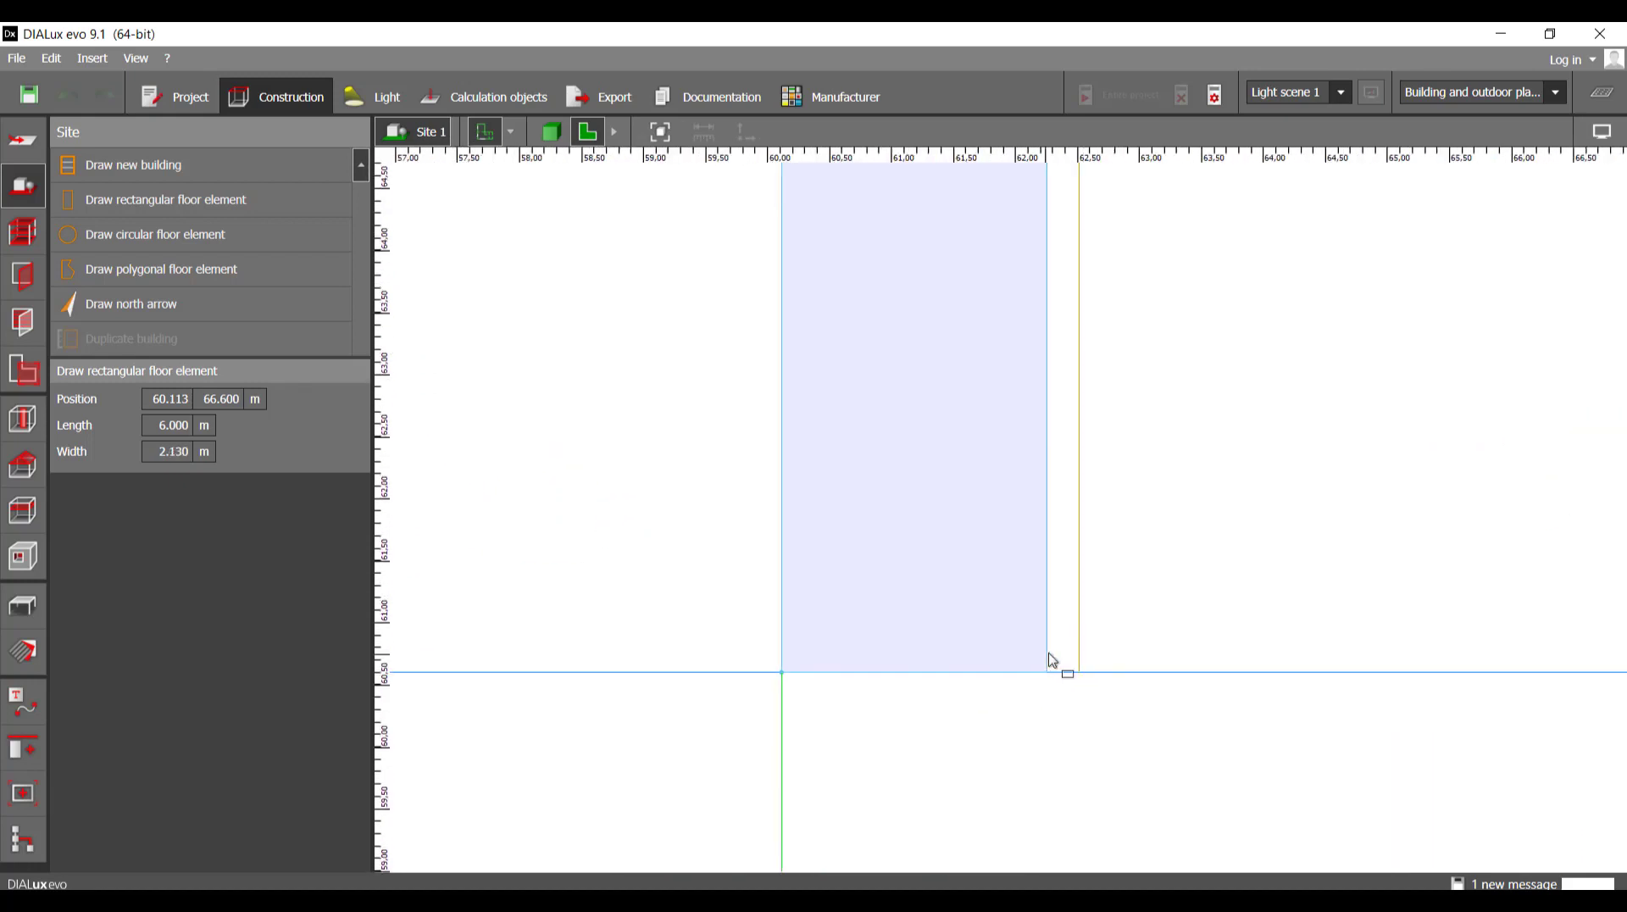
pyautogui.click(1055, 657)
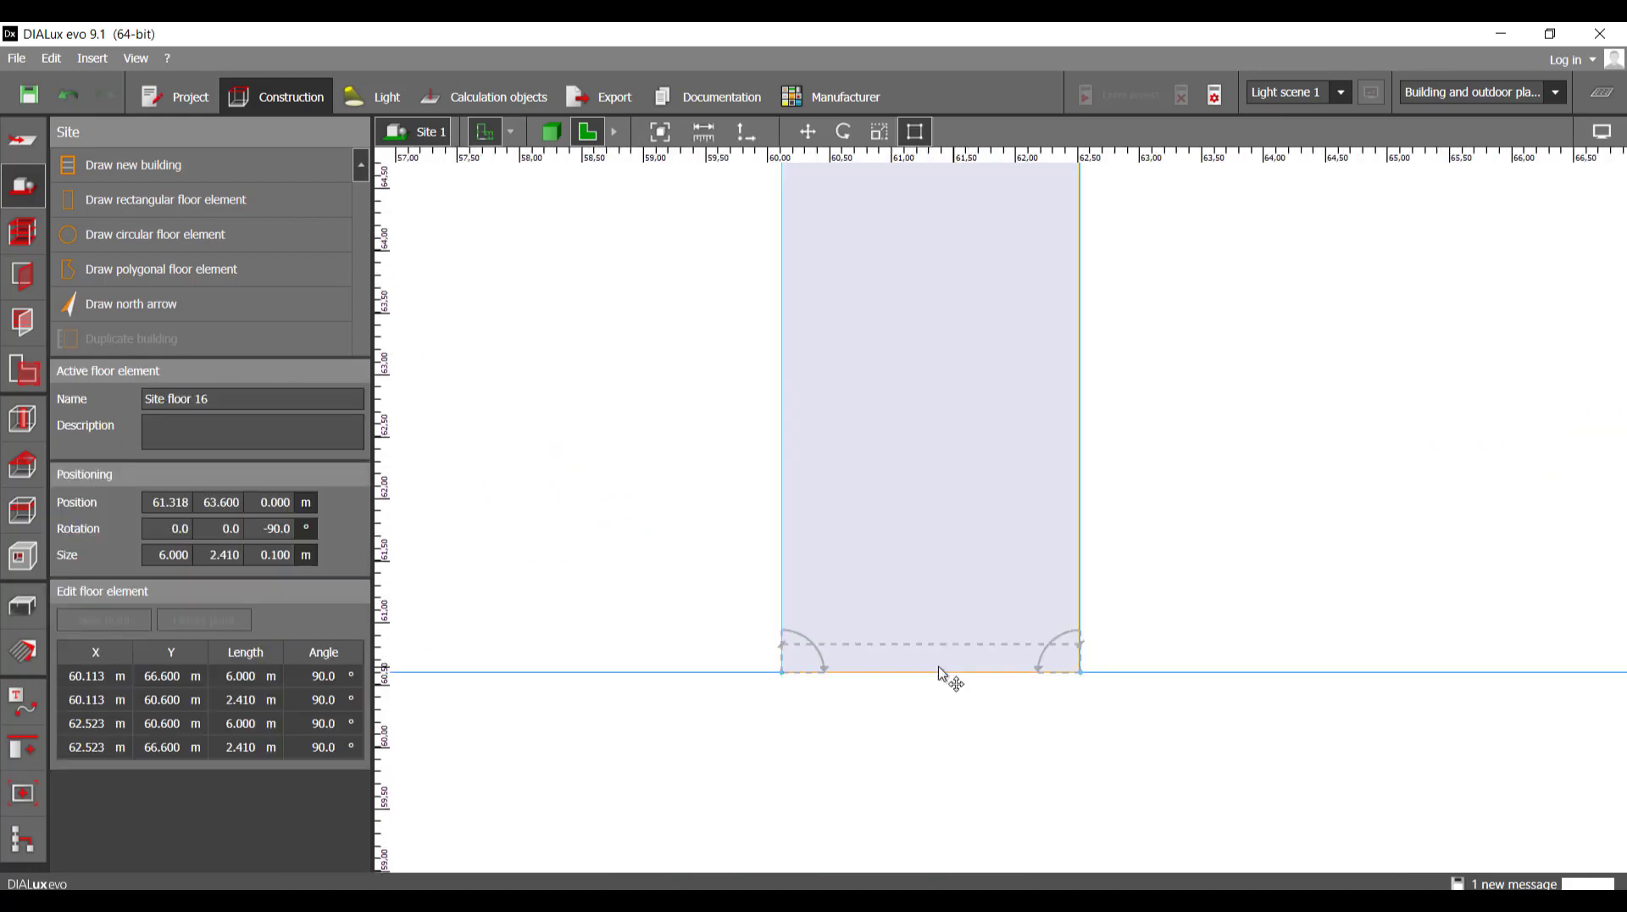
pyautogui.scroll(-6, 932, 678)
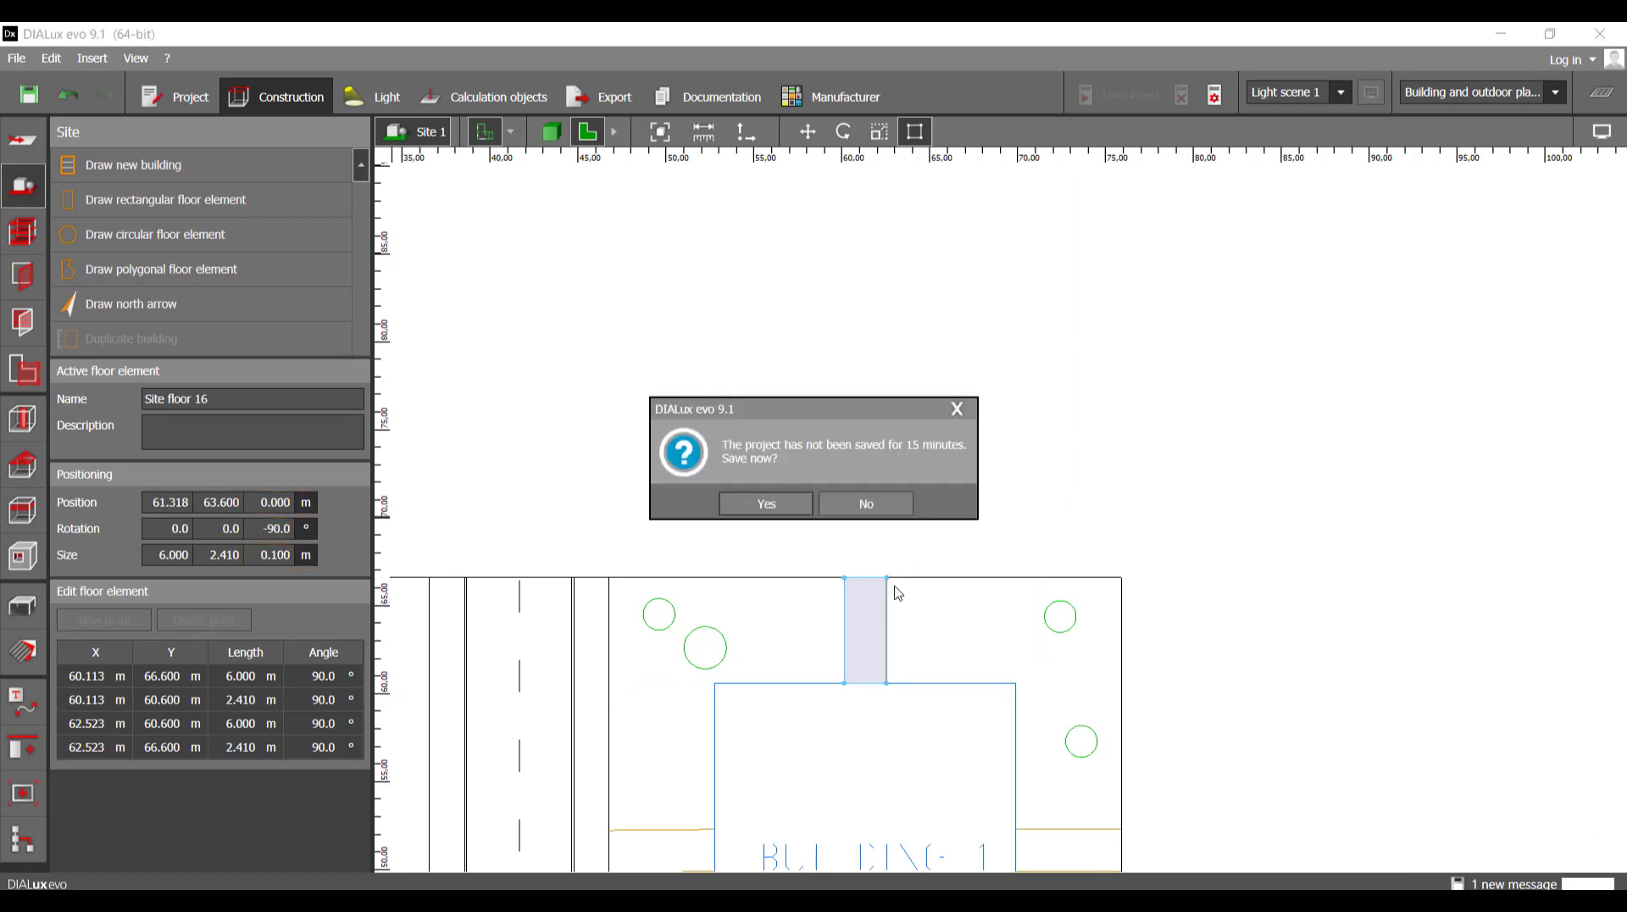
pyautogui.click(899, 505)
# - Draw a rectangular floor element over the path on Building 1's left side, about 2.4 m by 5.99 m
pyautogui.scroll(-3, 1039, 640)
pyautogui.moveTo(1039, 641); pyautogui.dragTo(1047, 430, button='middle')
pyautogui.scroll(3, 867, 503)
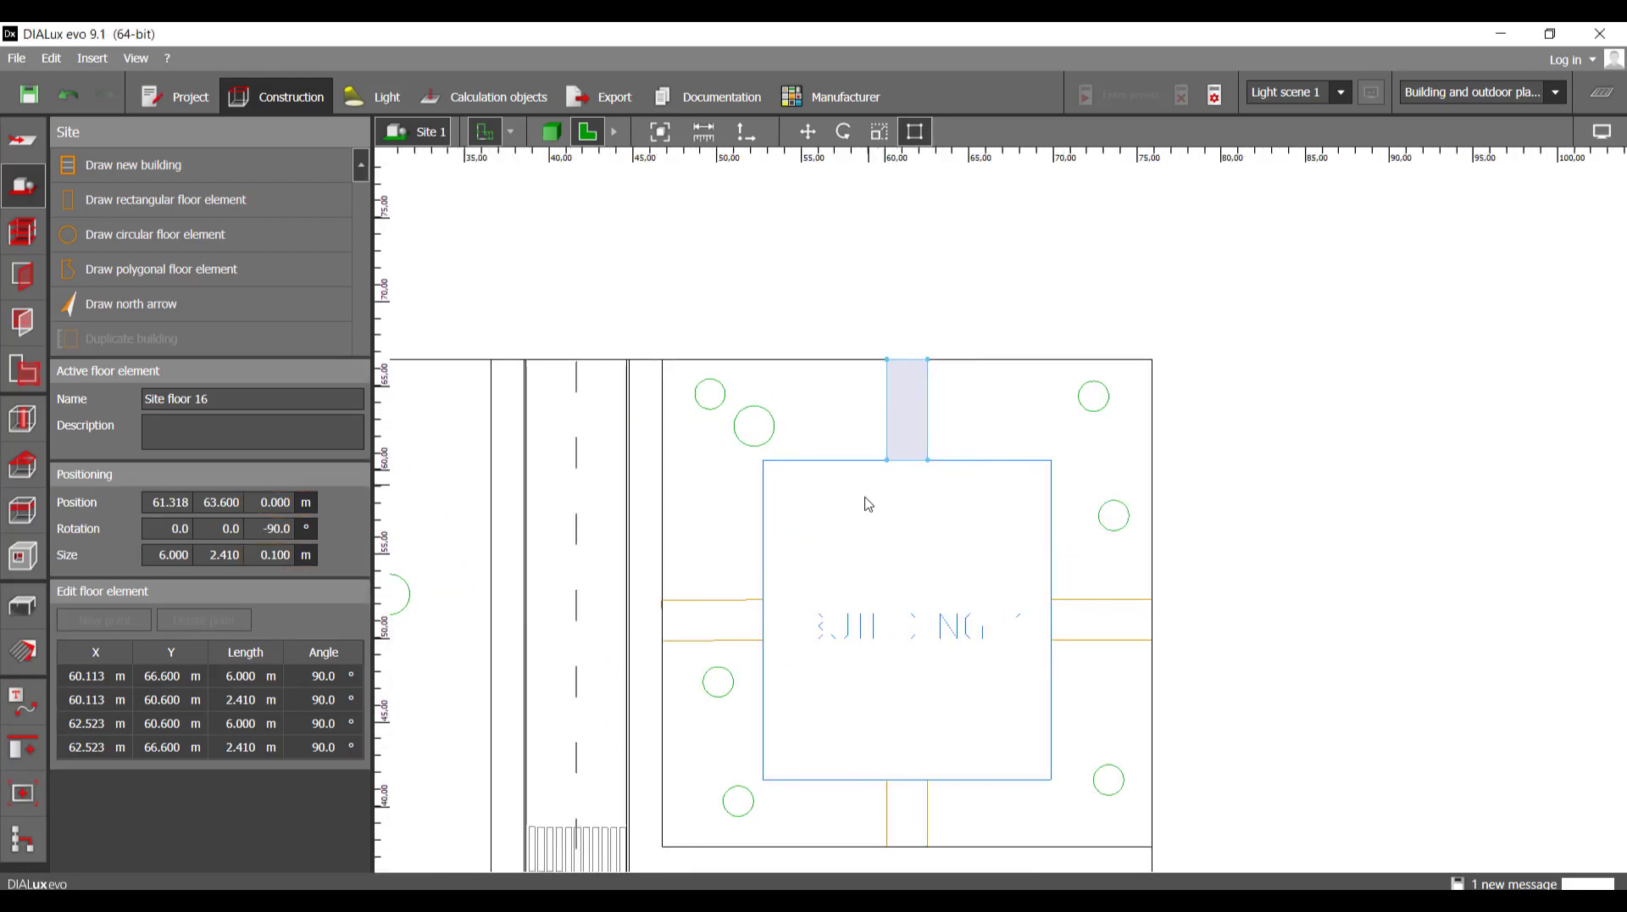
pyautogui.moveTo(744, 482); pyautogui.dragTo(896, 401, button='middle')
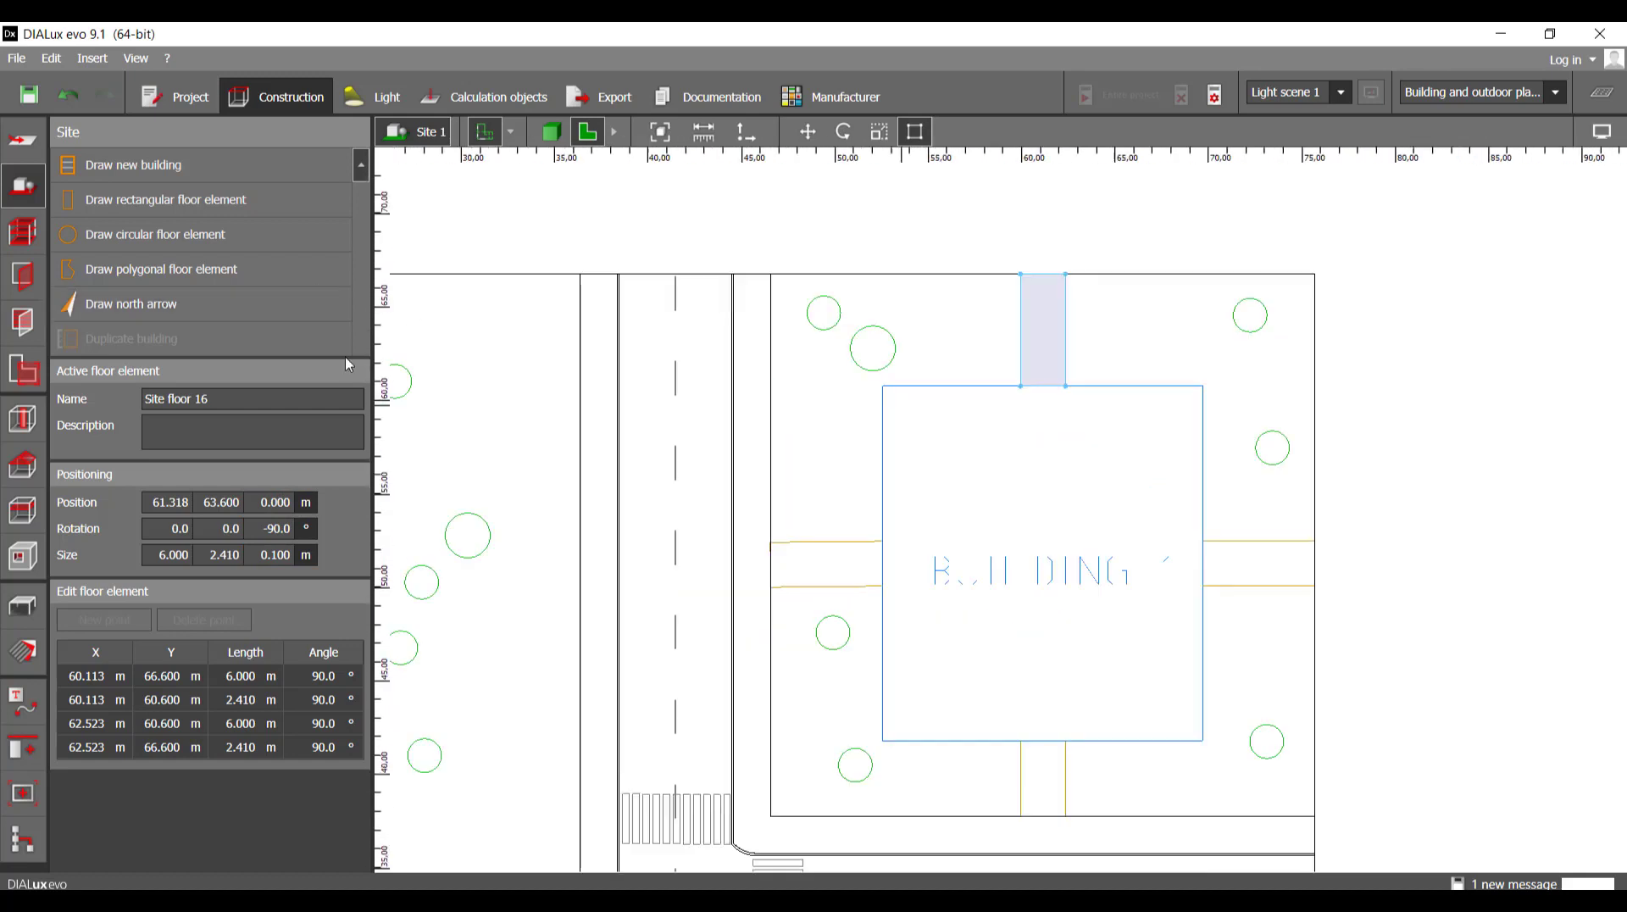
pyautogui.click(212, 200)
pyautogui.scroll(4, 873, 578)
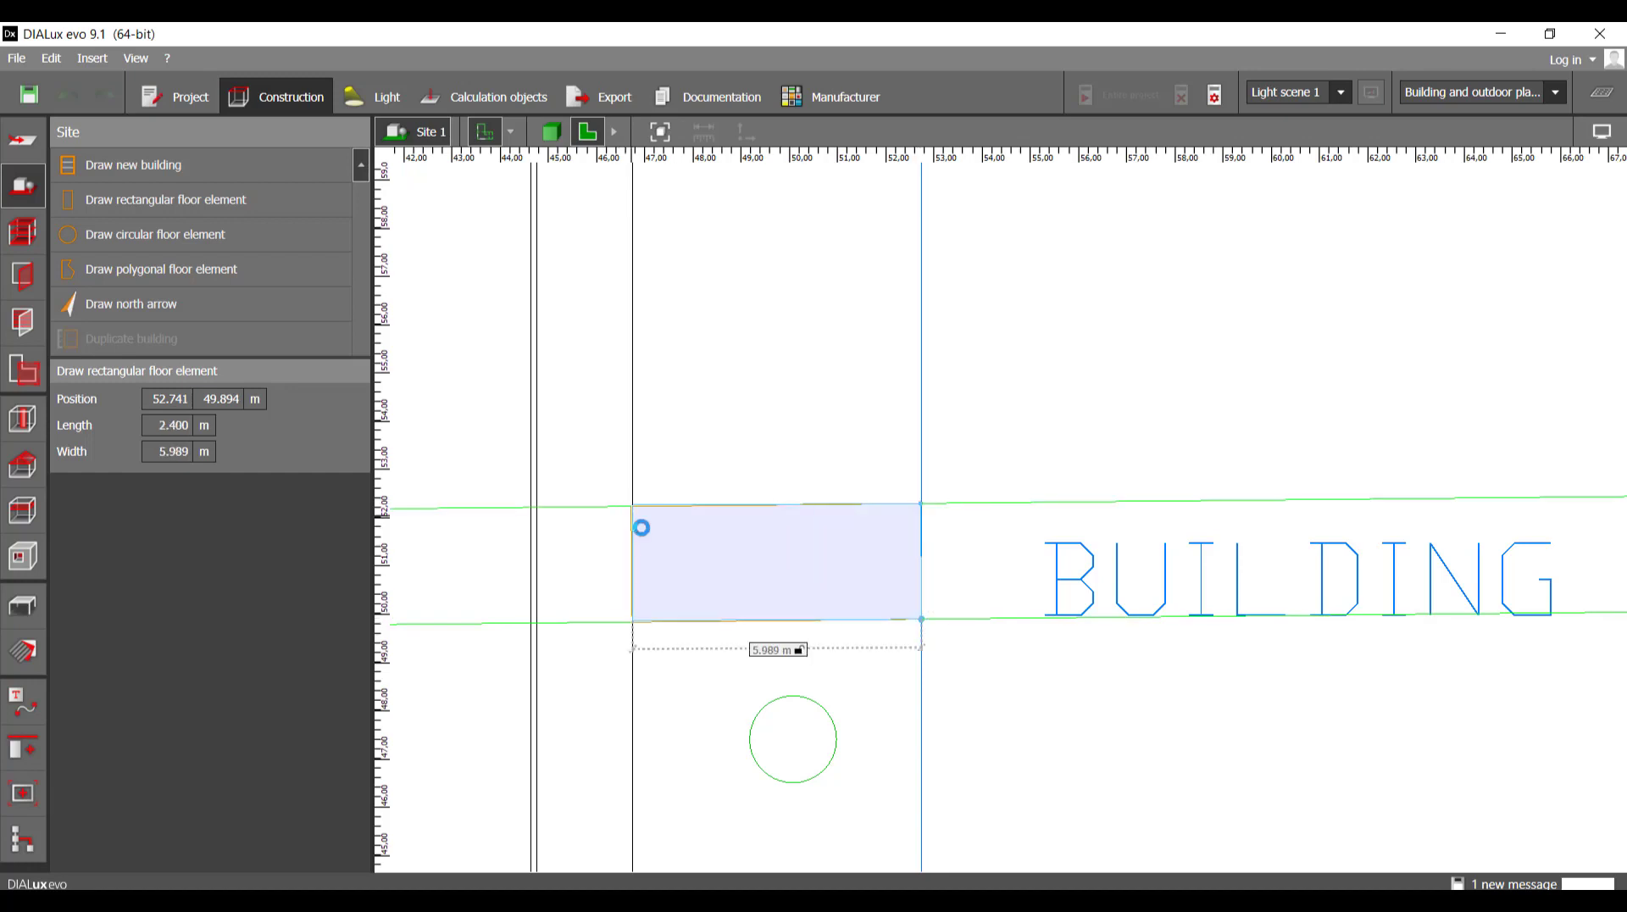
pyautogui.click(641, 527)
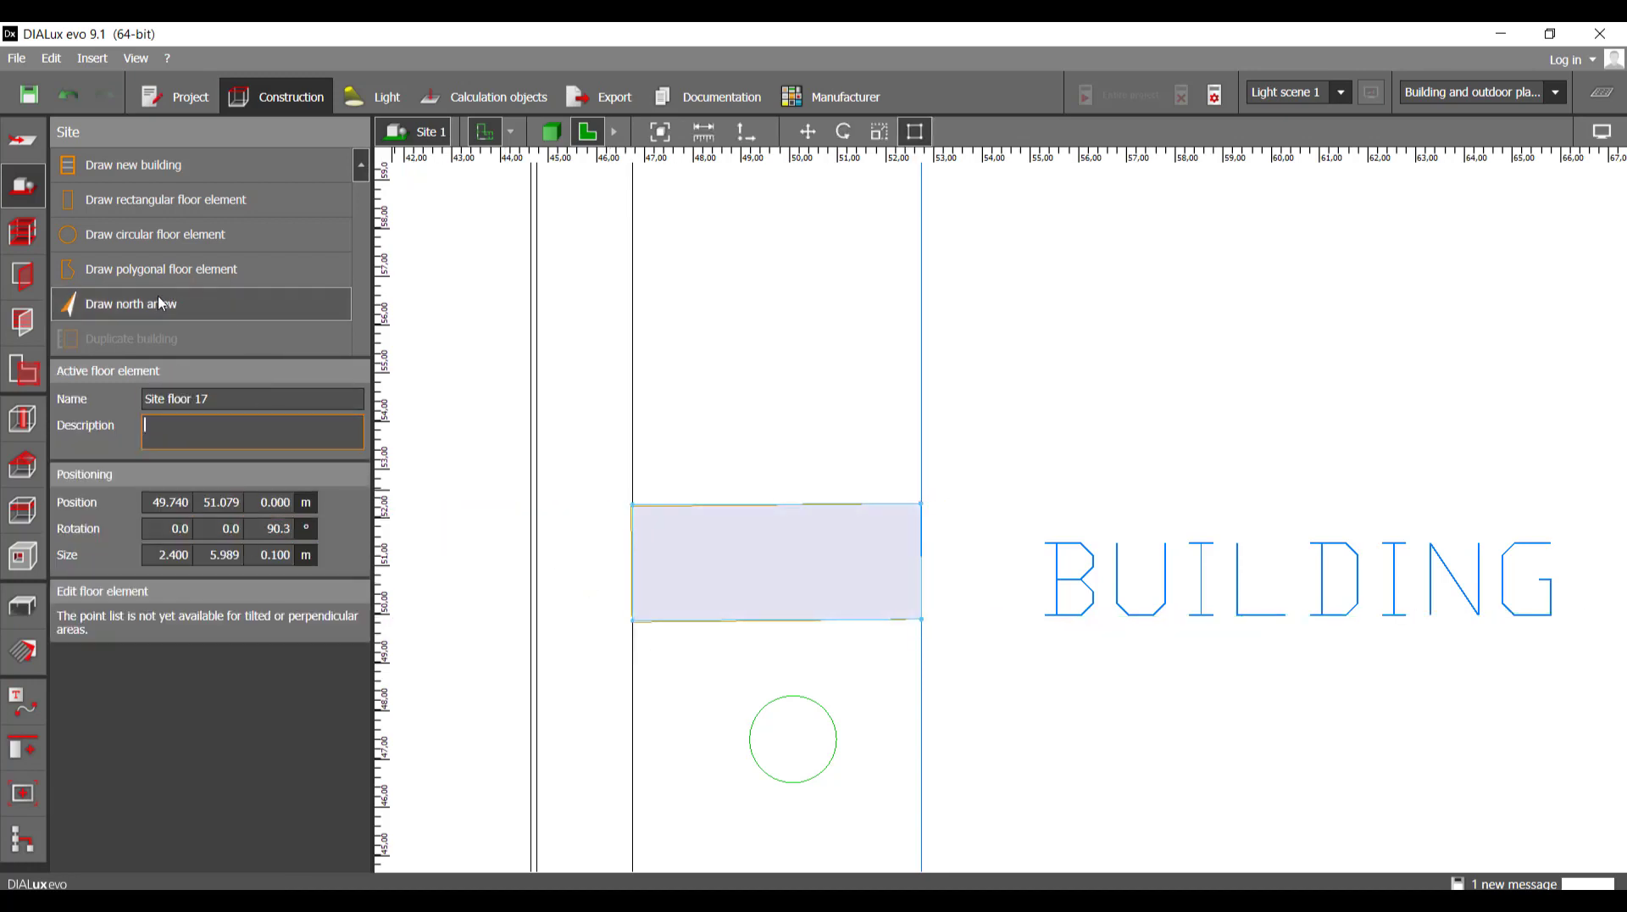
# - Draw a rectangular floor element over the path on Building 1's right side, about 2.4 m by 6 m
pyautogui.click(168, 200)
pyautogui.scroll(-4, 1155, 657)
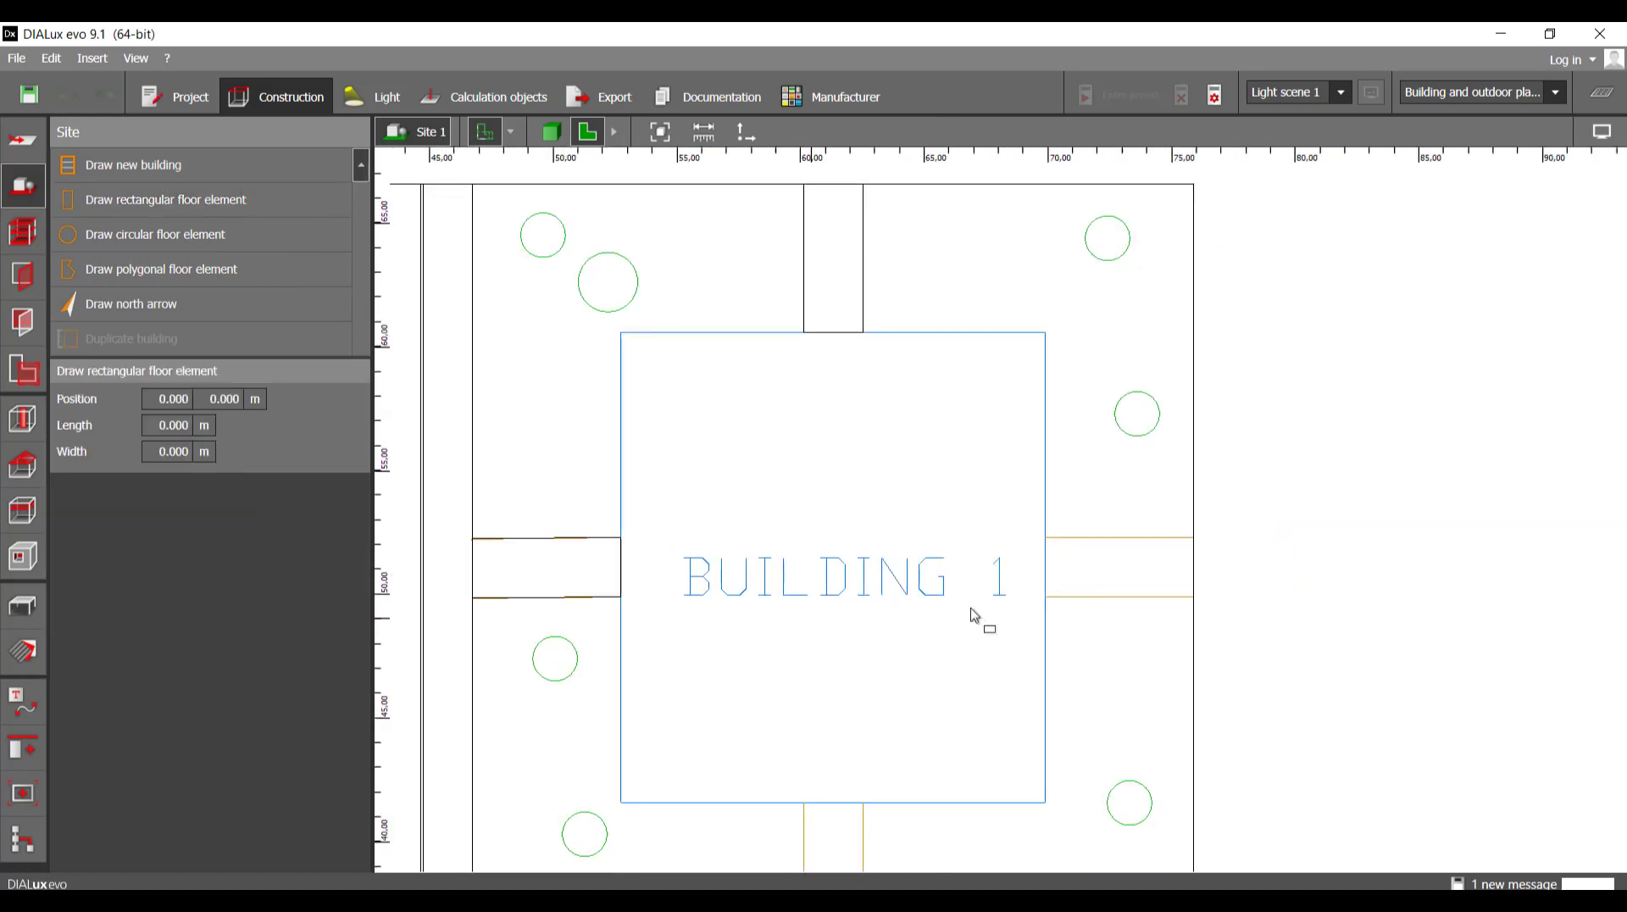
pyautogui.scroll(4, 1059, 594)
pyautogui.click(1045, 597)
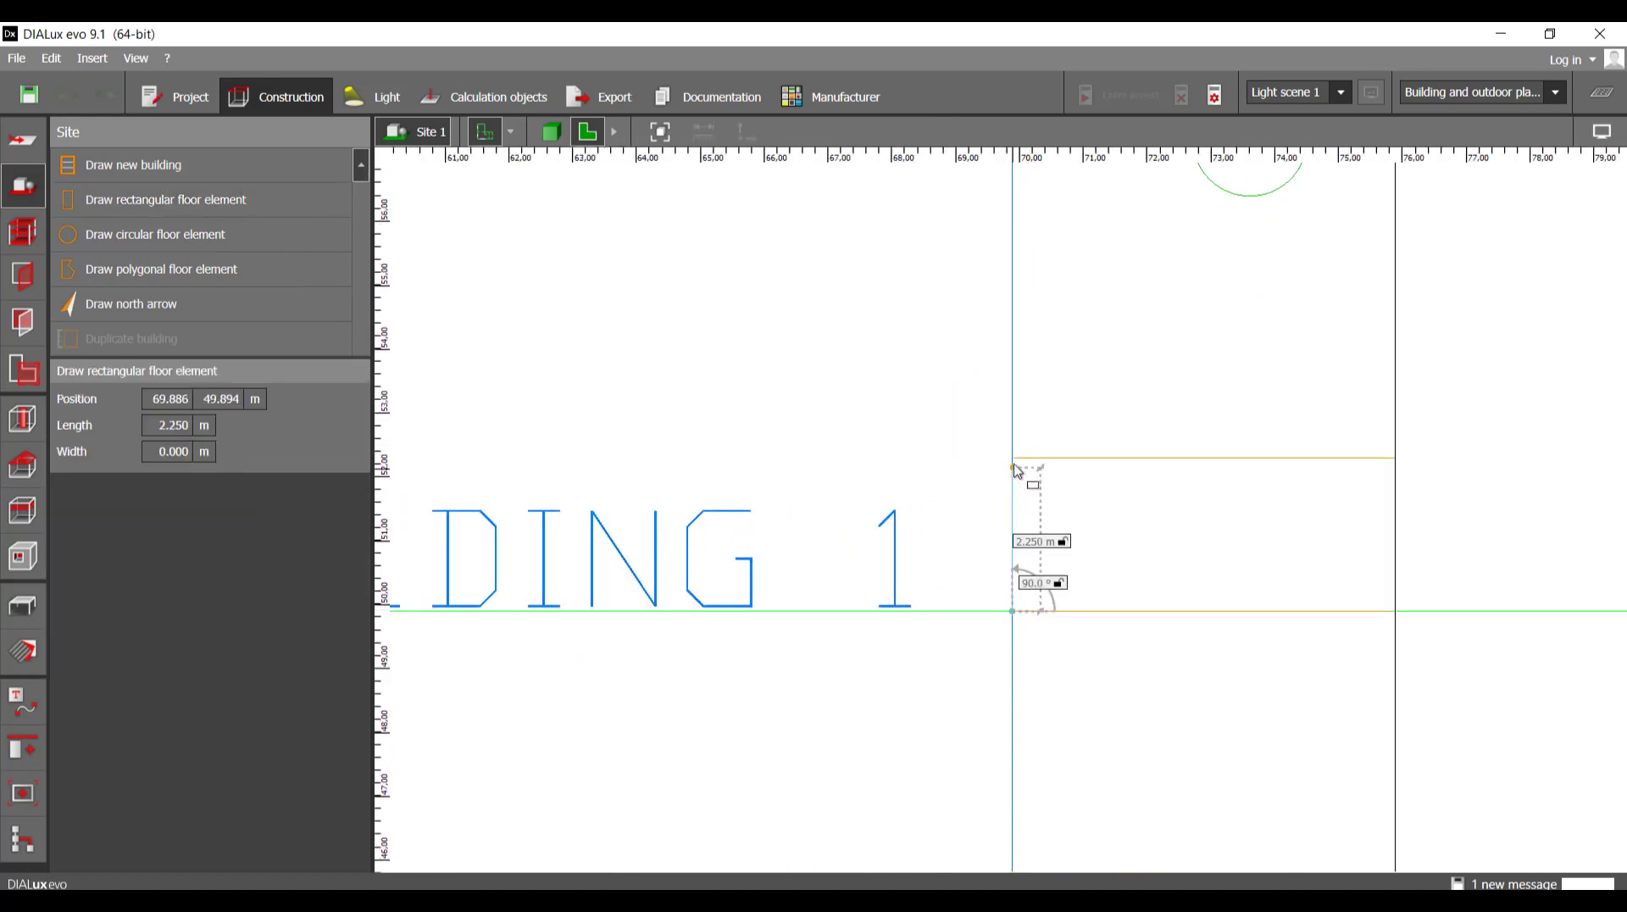
pyautogui.click(1410, 479)
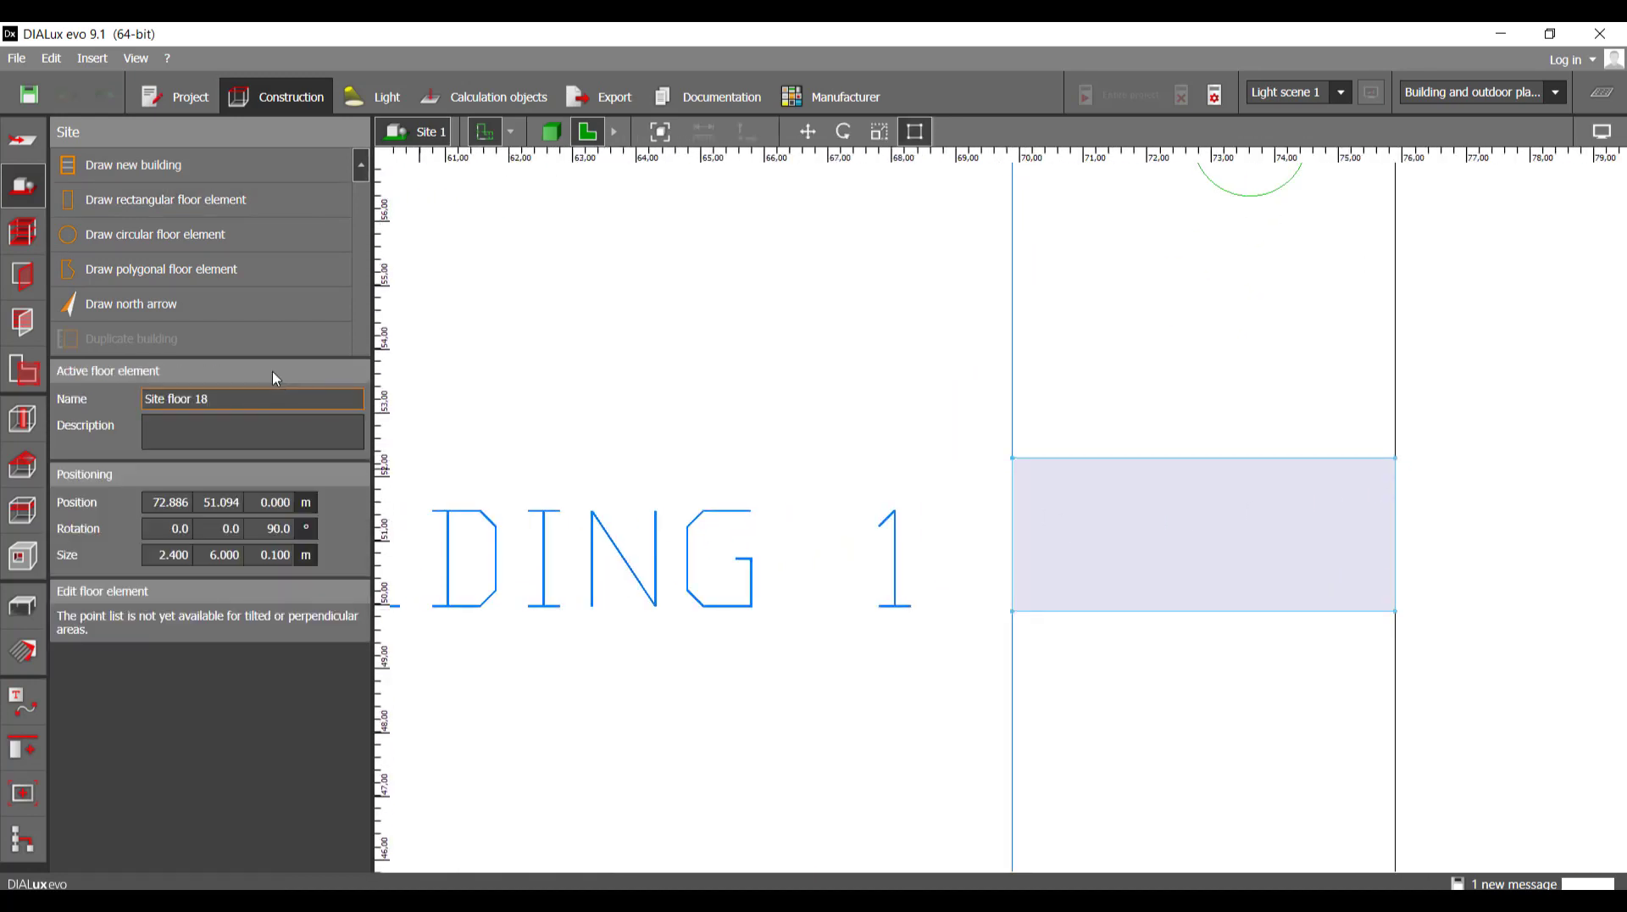
# - Draw a rectangular floor element over the path below Building 1, about 2.4 m by 4.02 m
pyautogui.click(232, 207)
pyautogui.scroll(-2, 962, 835)
pyautogui.scroll(-2, 1009, 381)
pyautogui.scroll(5, 799, 537)
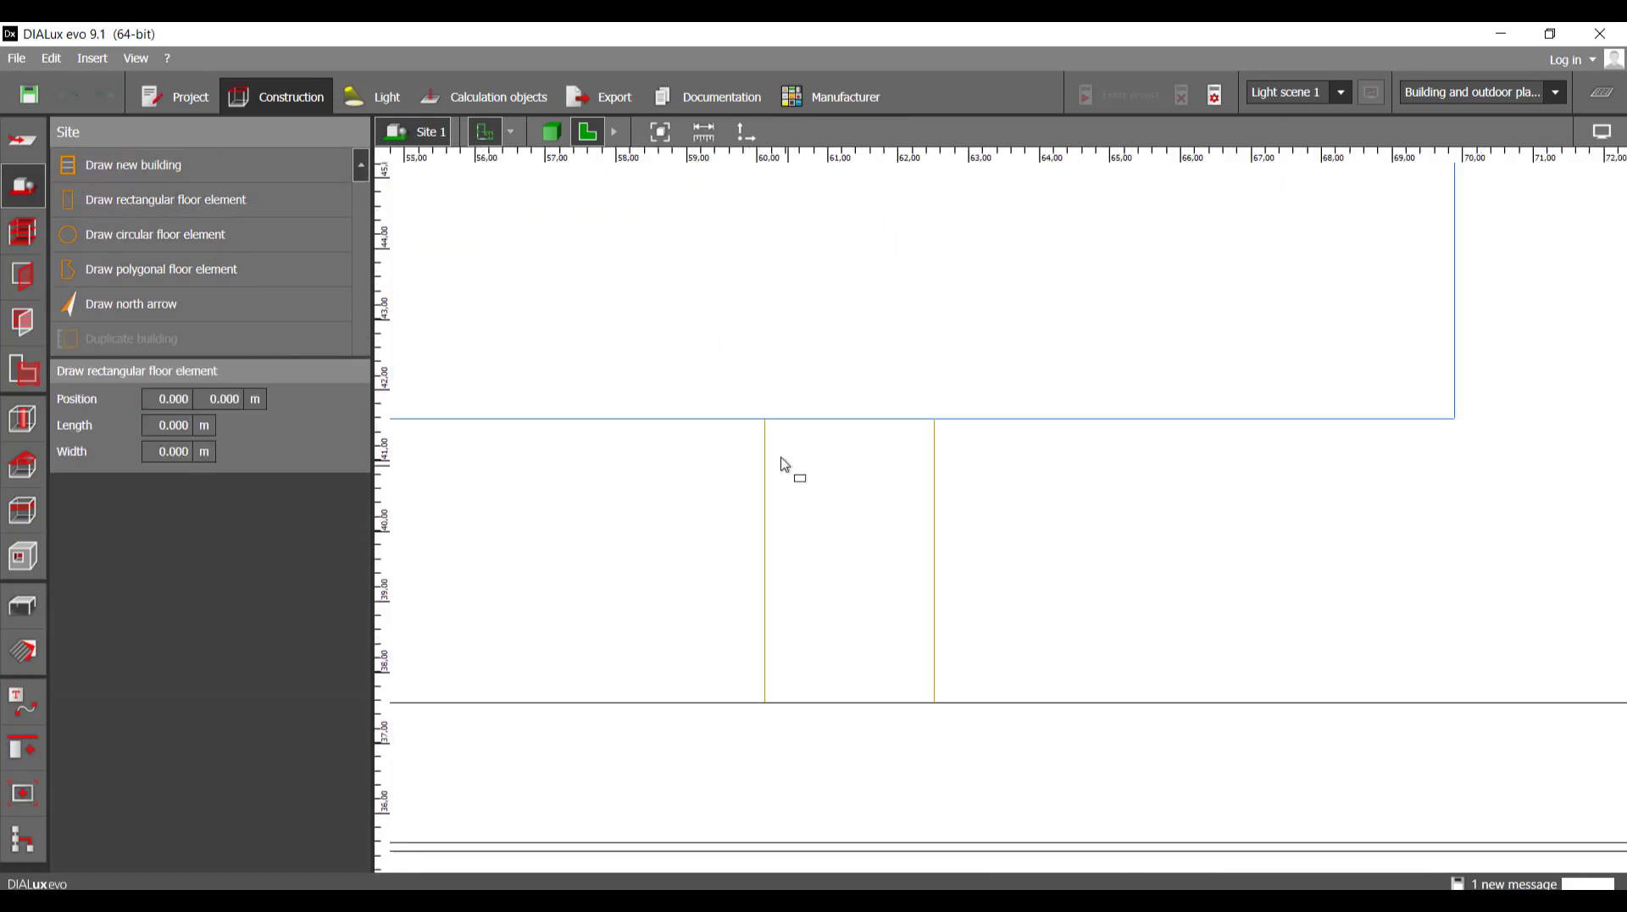
pyautogui.click(767, 429)
pyautogui.click(936, 424)
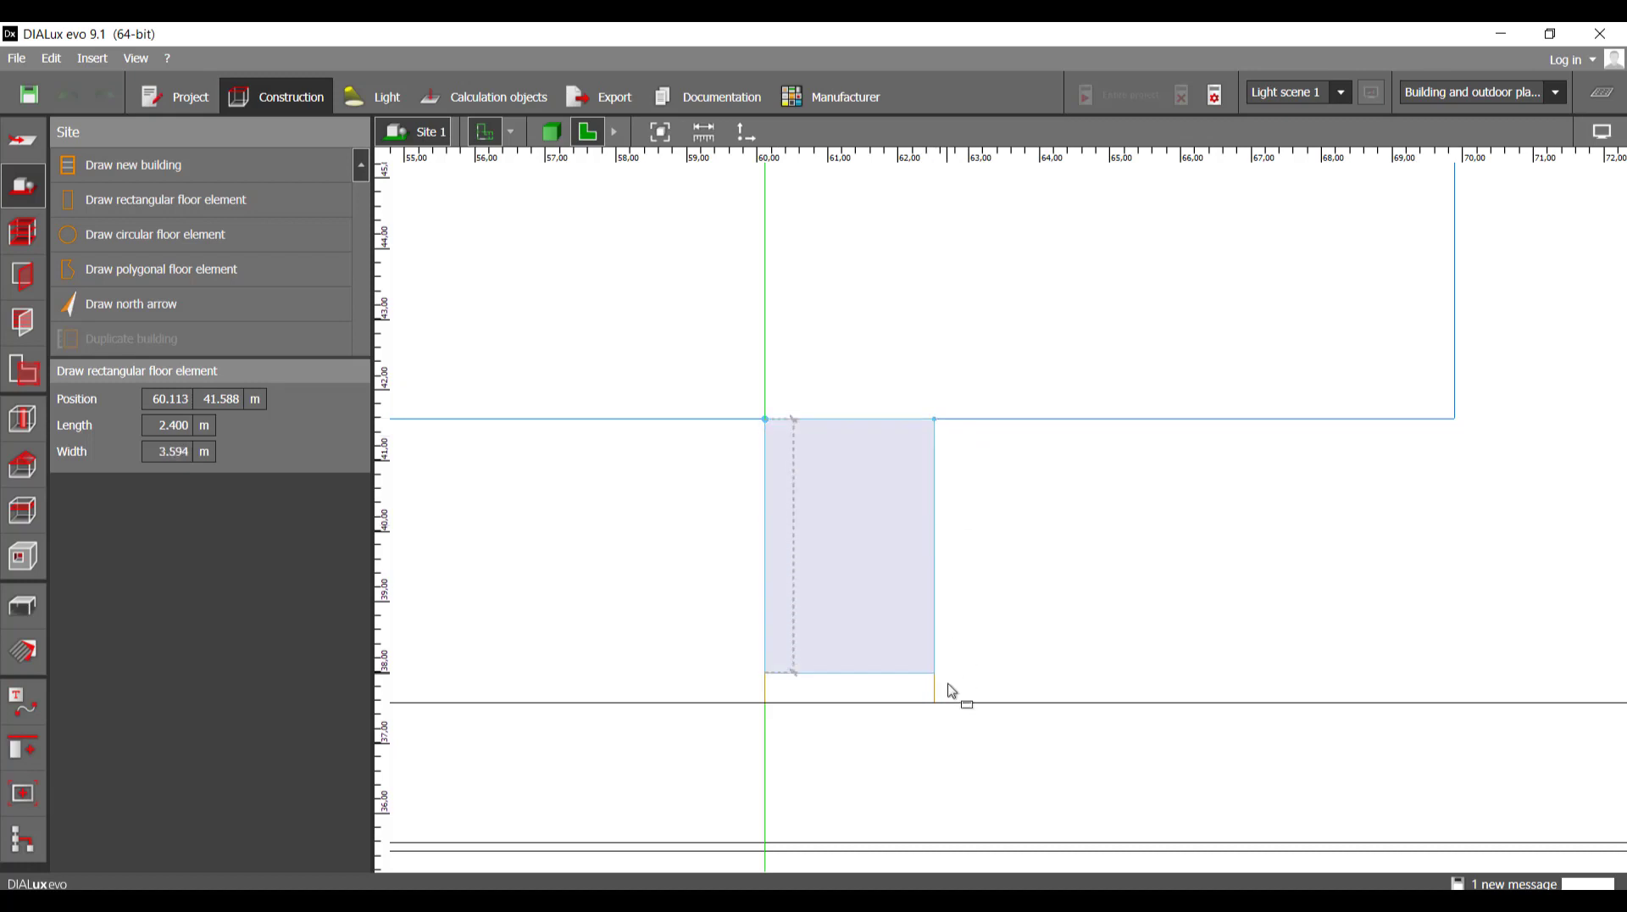
pyautogui.click(937, 707)
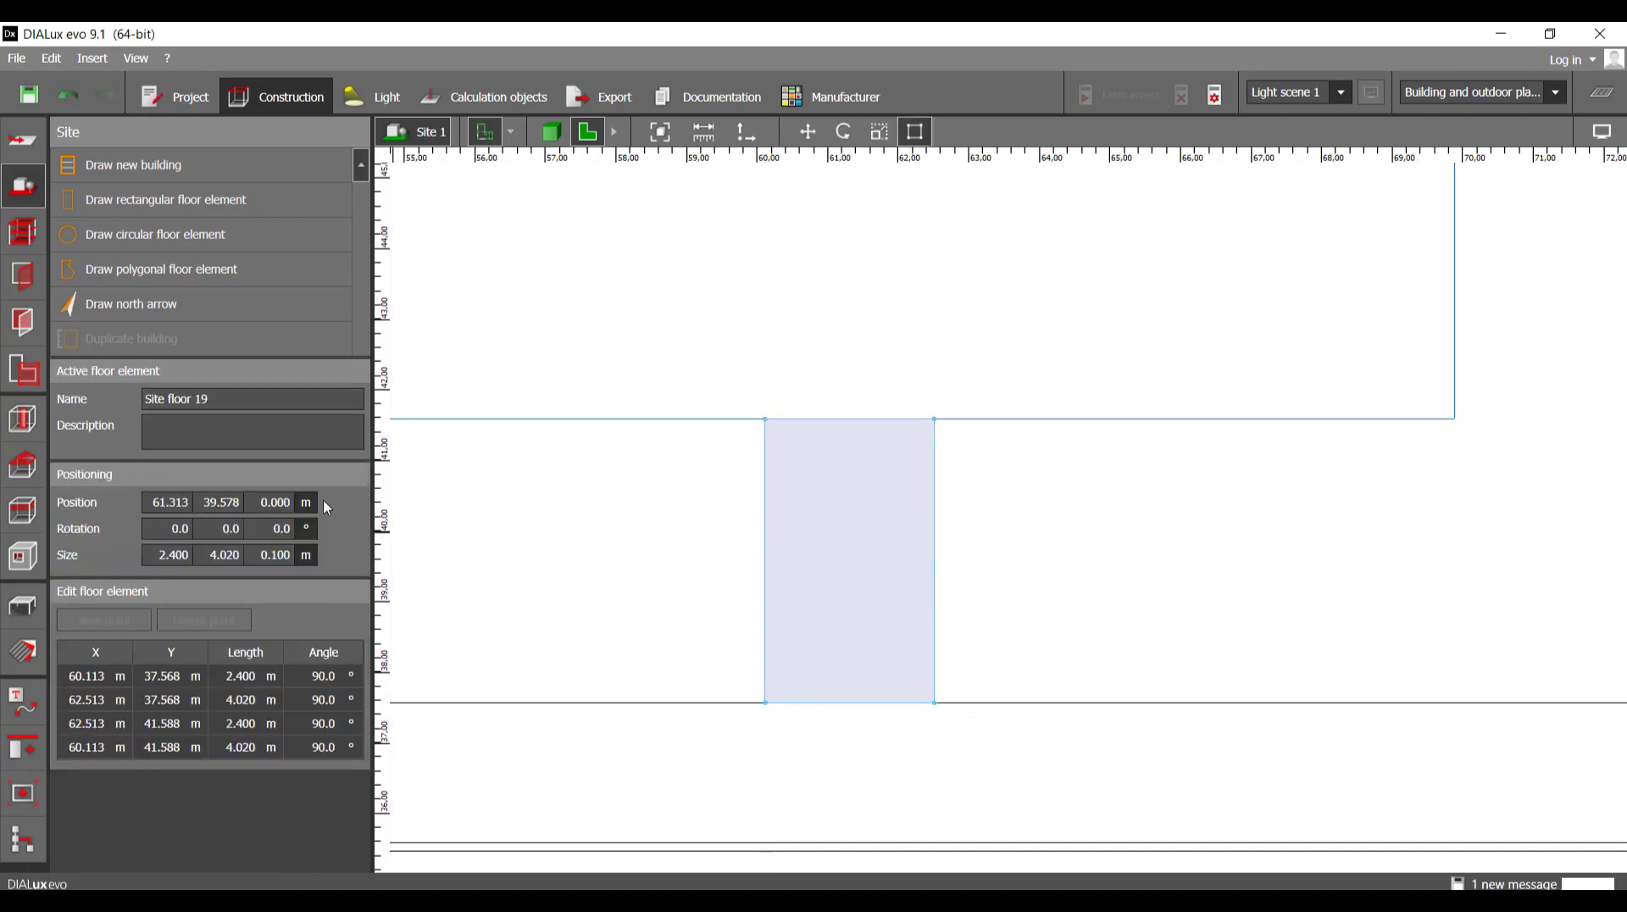
# - Select only the four path floor elements around Building 1, leaving out the plot, pavement and road elements
pyautogui.scroll(-6, 523, 585)
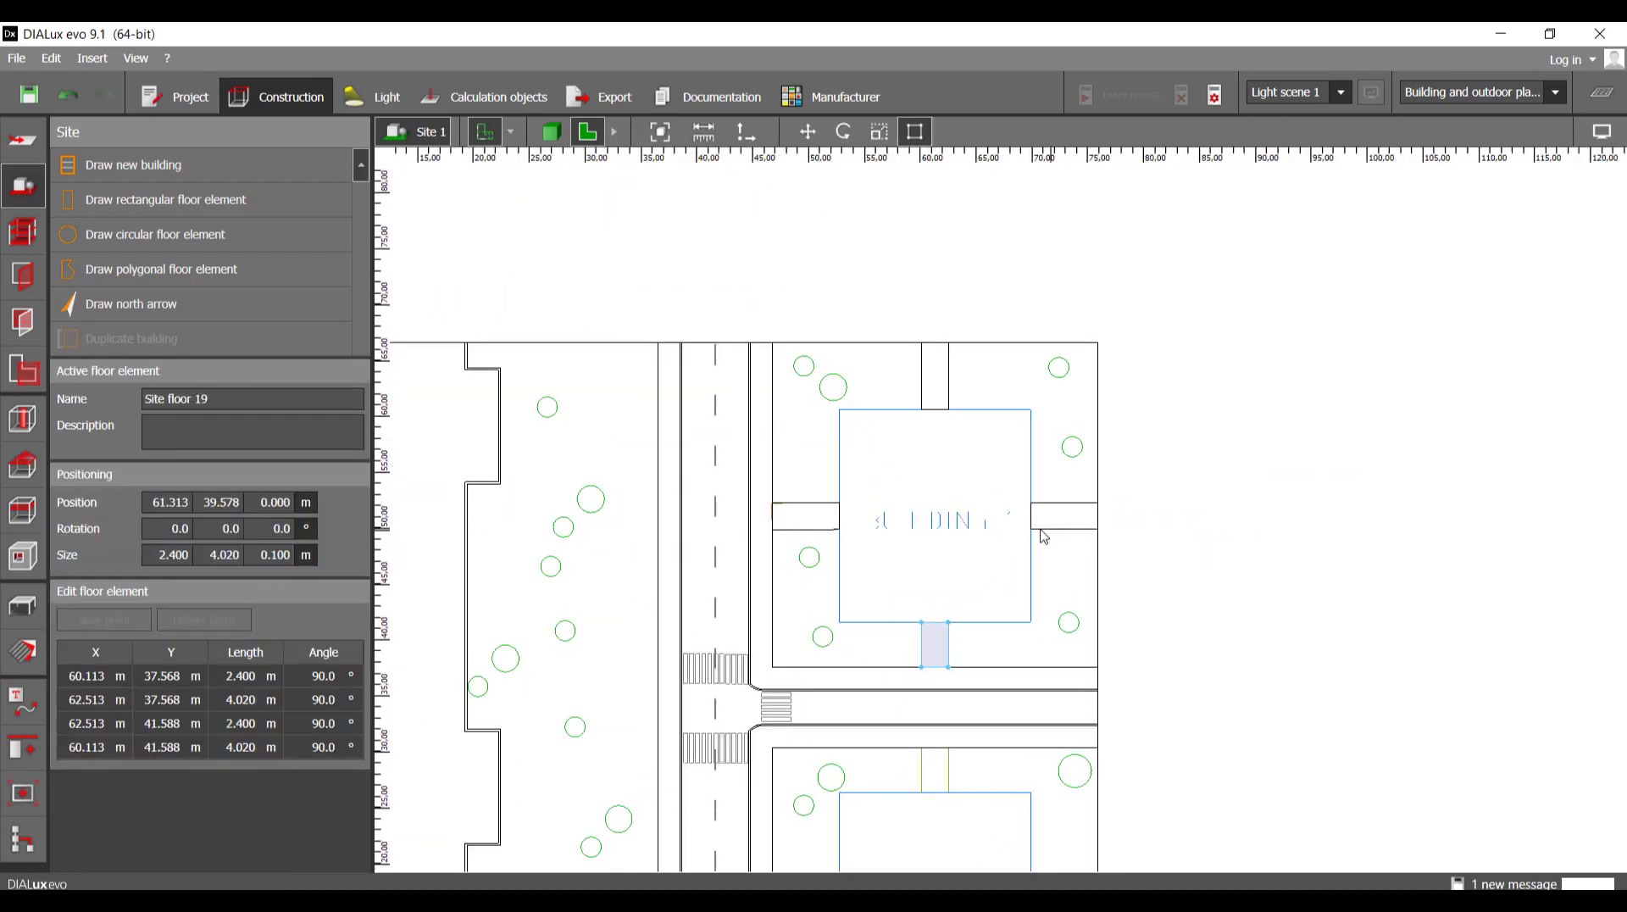
pyautogui.scroll(-2, 1043, 536)
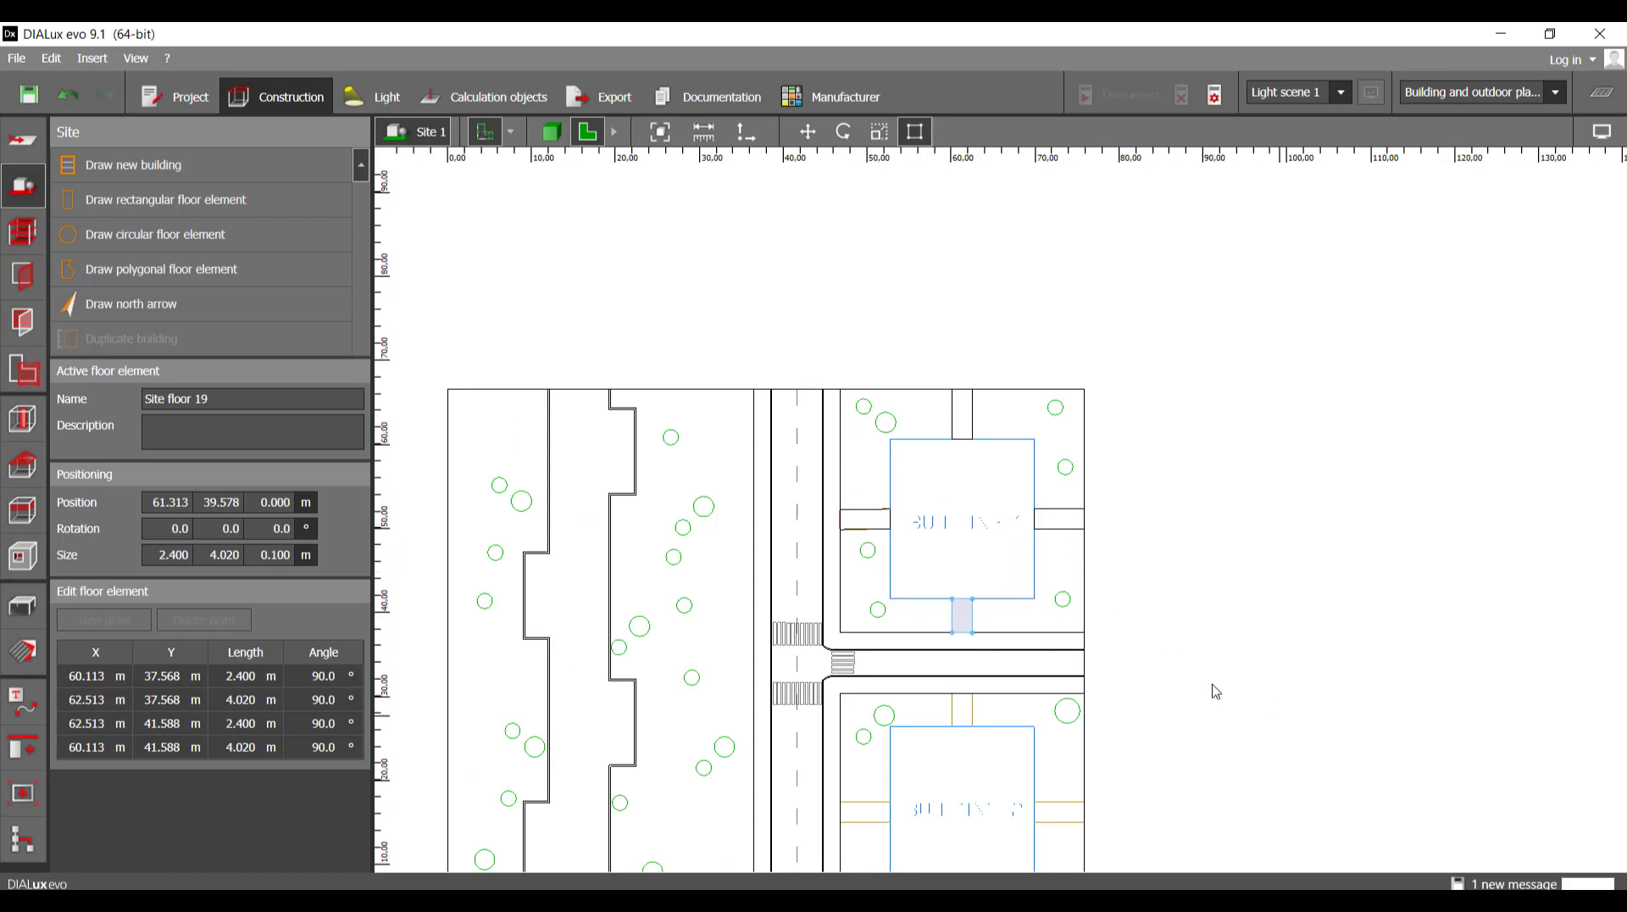
pyautogui.moveTo(1280, 719); pyautogui.dragTo(834, 373)
pyautogui.scroll(1, 981, 592)
pyautogui.scroll(-2, 1026, 661)
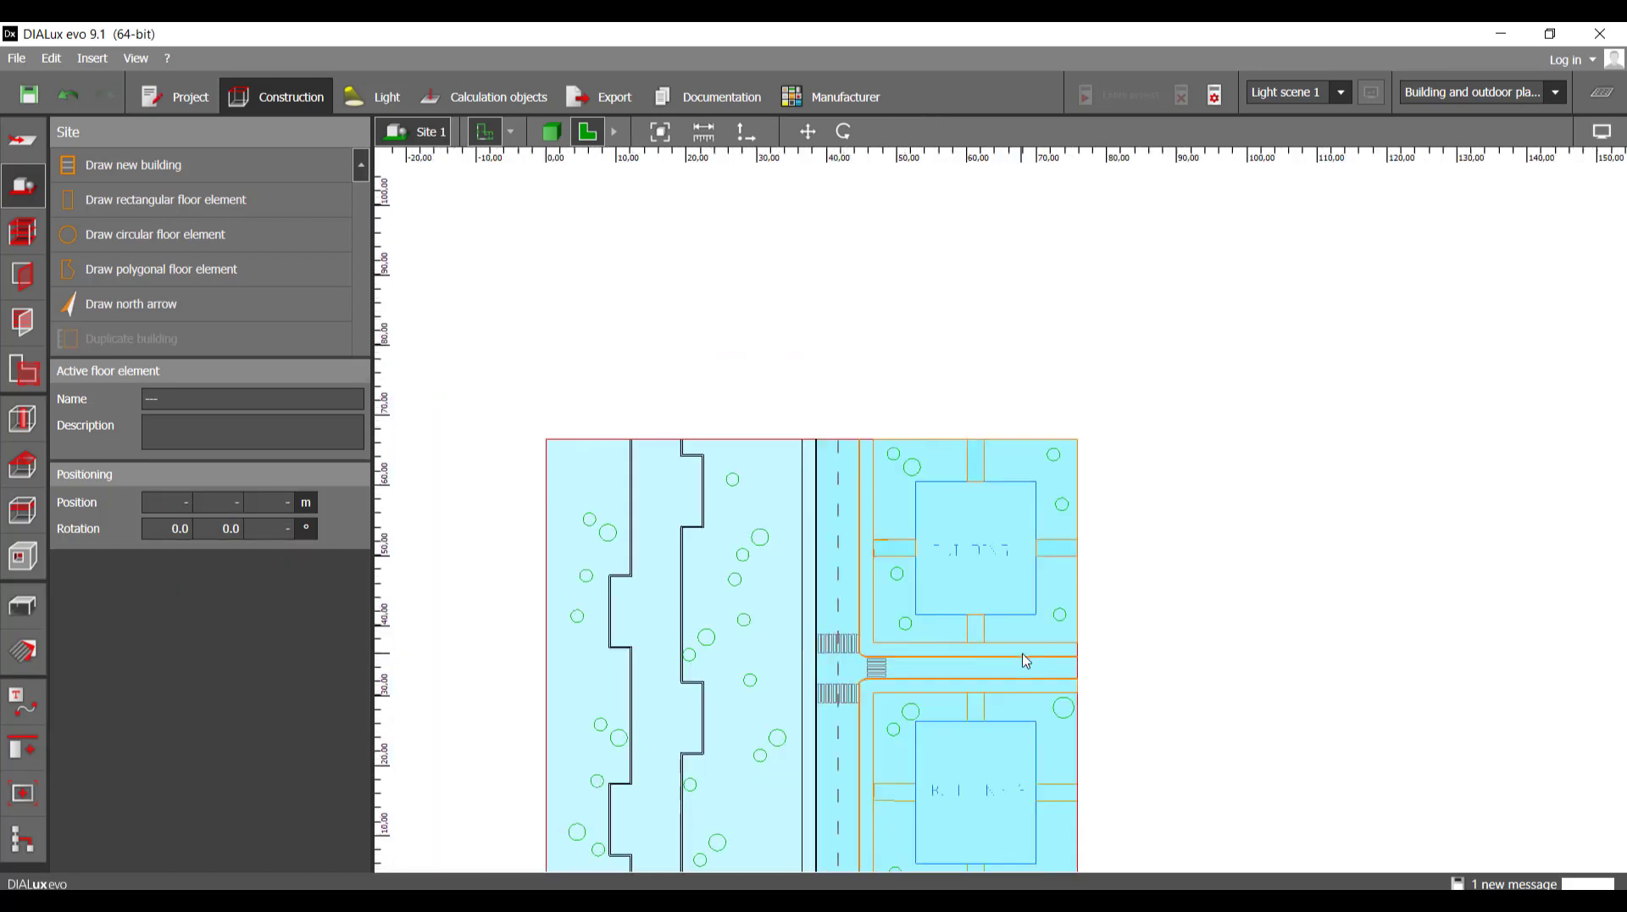
pyautogui.scroll(-1, 996, 584)
pyautogui.moveTo(1173, 597); pyautogui.dragTo(853, 307)
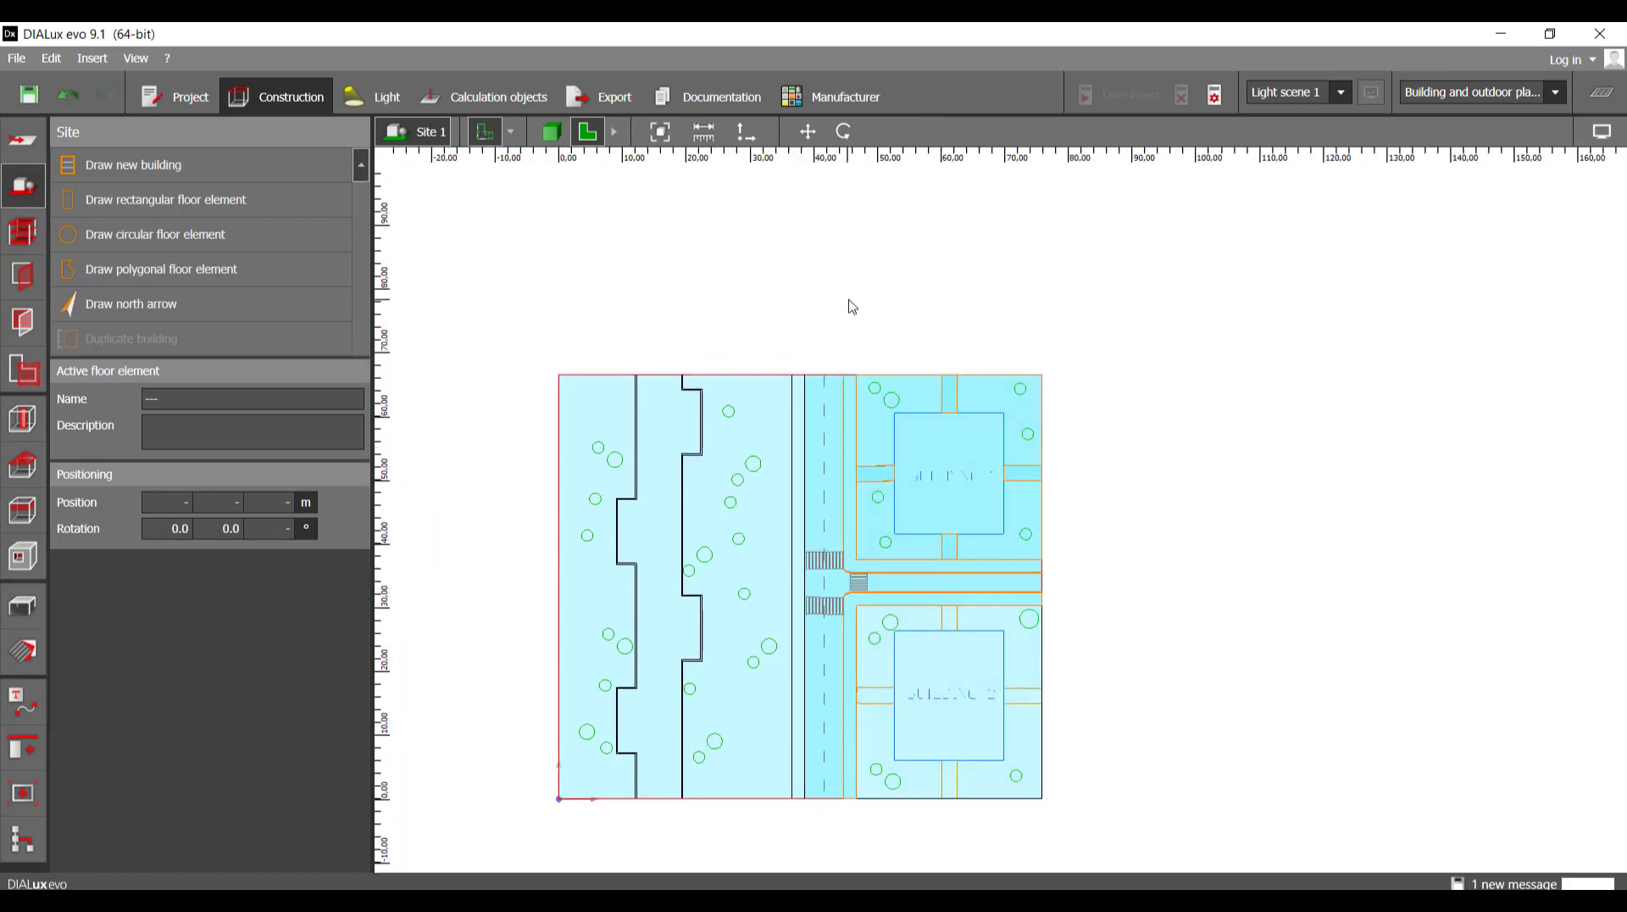
pyautogui.moveTo(1139, 612); pyautogui.dragTo(802, 310)
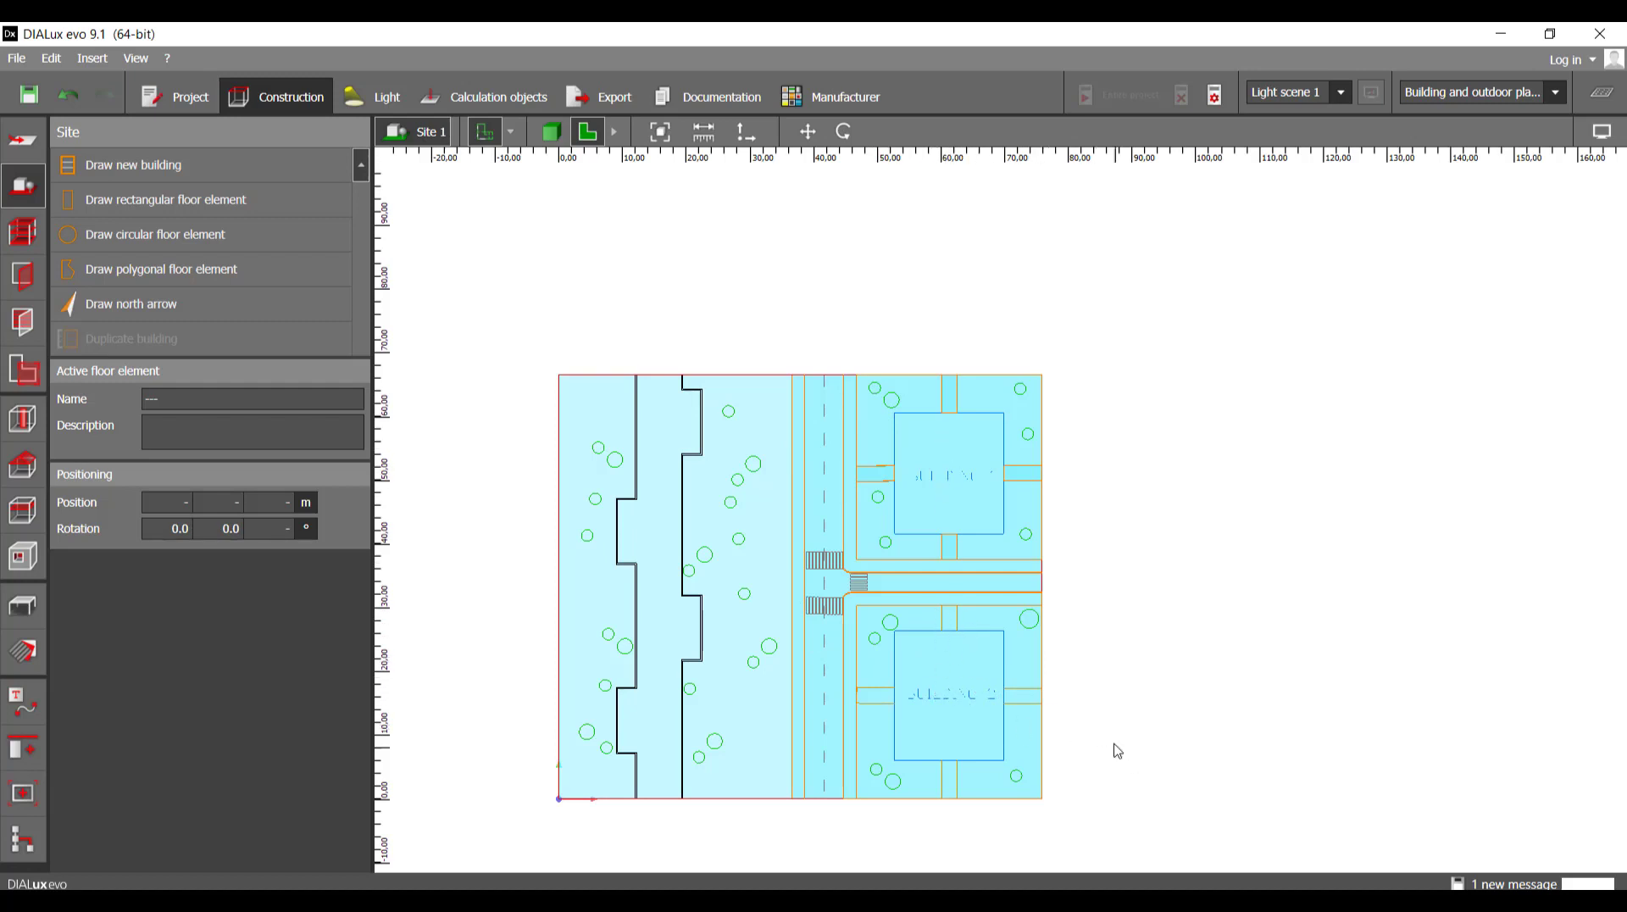
pyautogui.keyDown('ctrl'); pyautogui.moveTo(1125, 761); pyautogui.dragTo(742, 595); pyautogui.keyUp('ctrl')
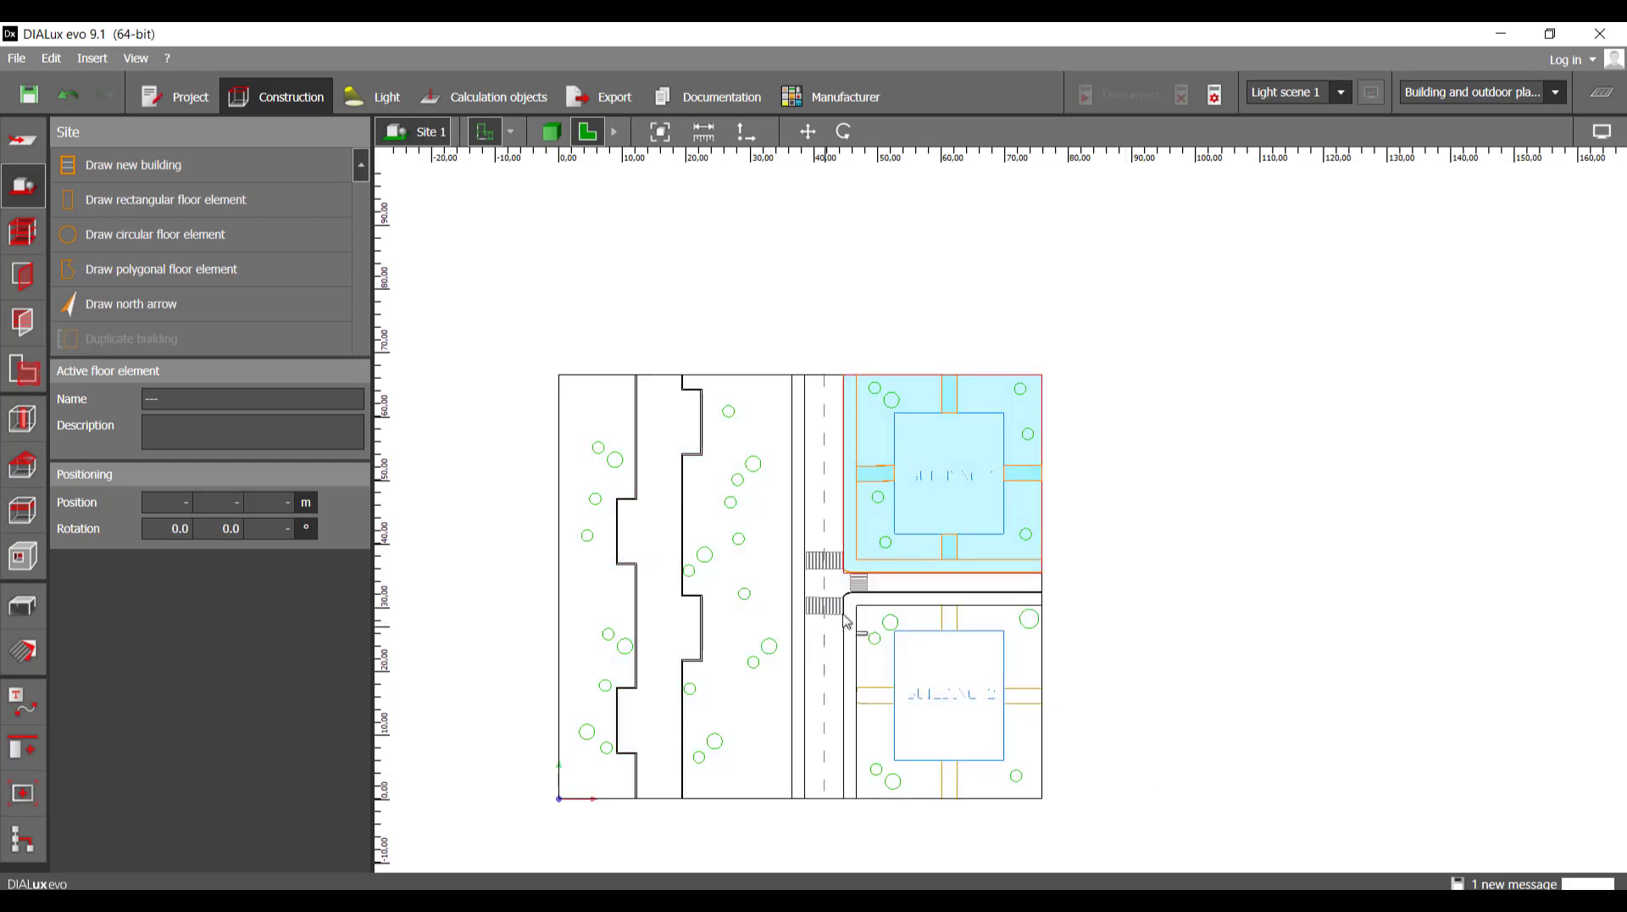
pyautogui.scroll(5, 851, 542)
pyautogui.moveTo(898, 643); pyautogui.dragTo(783, 513)
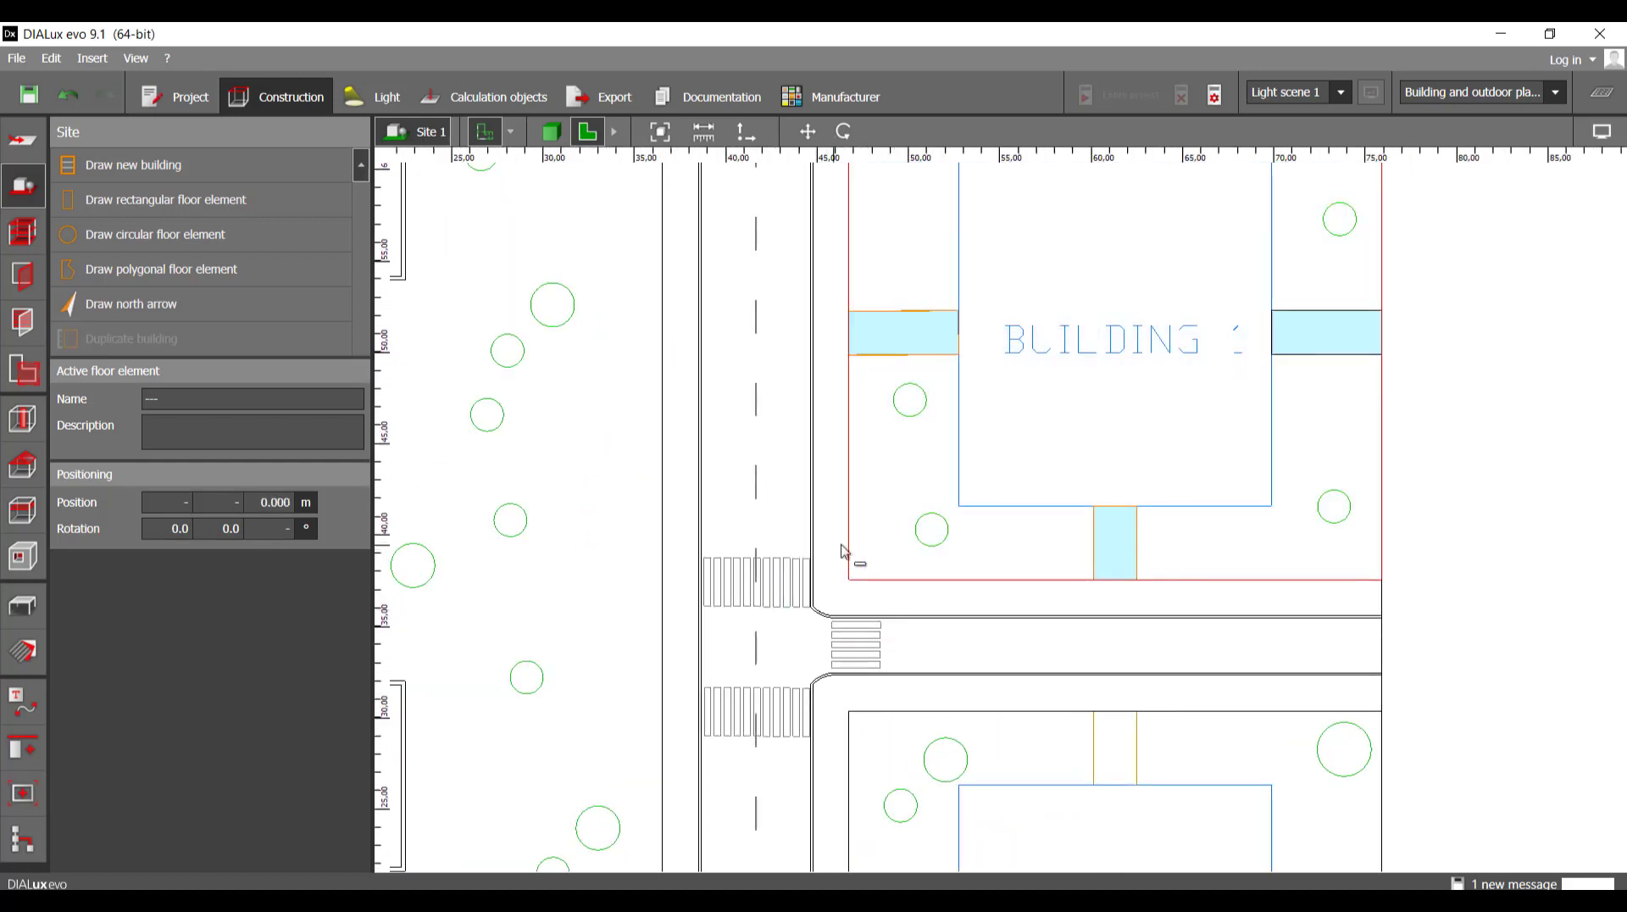
# - Copy the four selected path elements onto the Building 2 plot, placing the lower one against the site's lower boundary
pyautogui.scroll(-4, 856, 574)
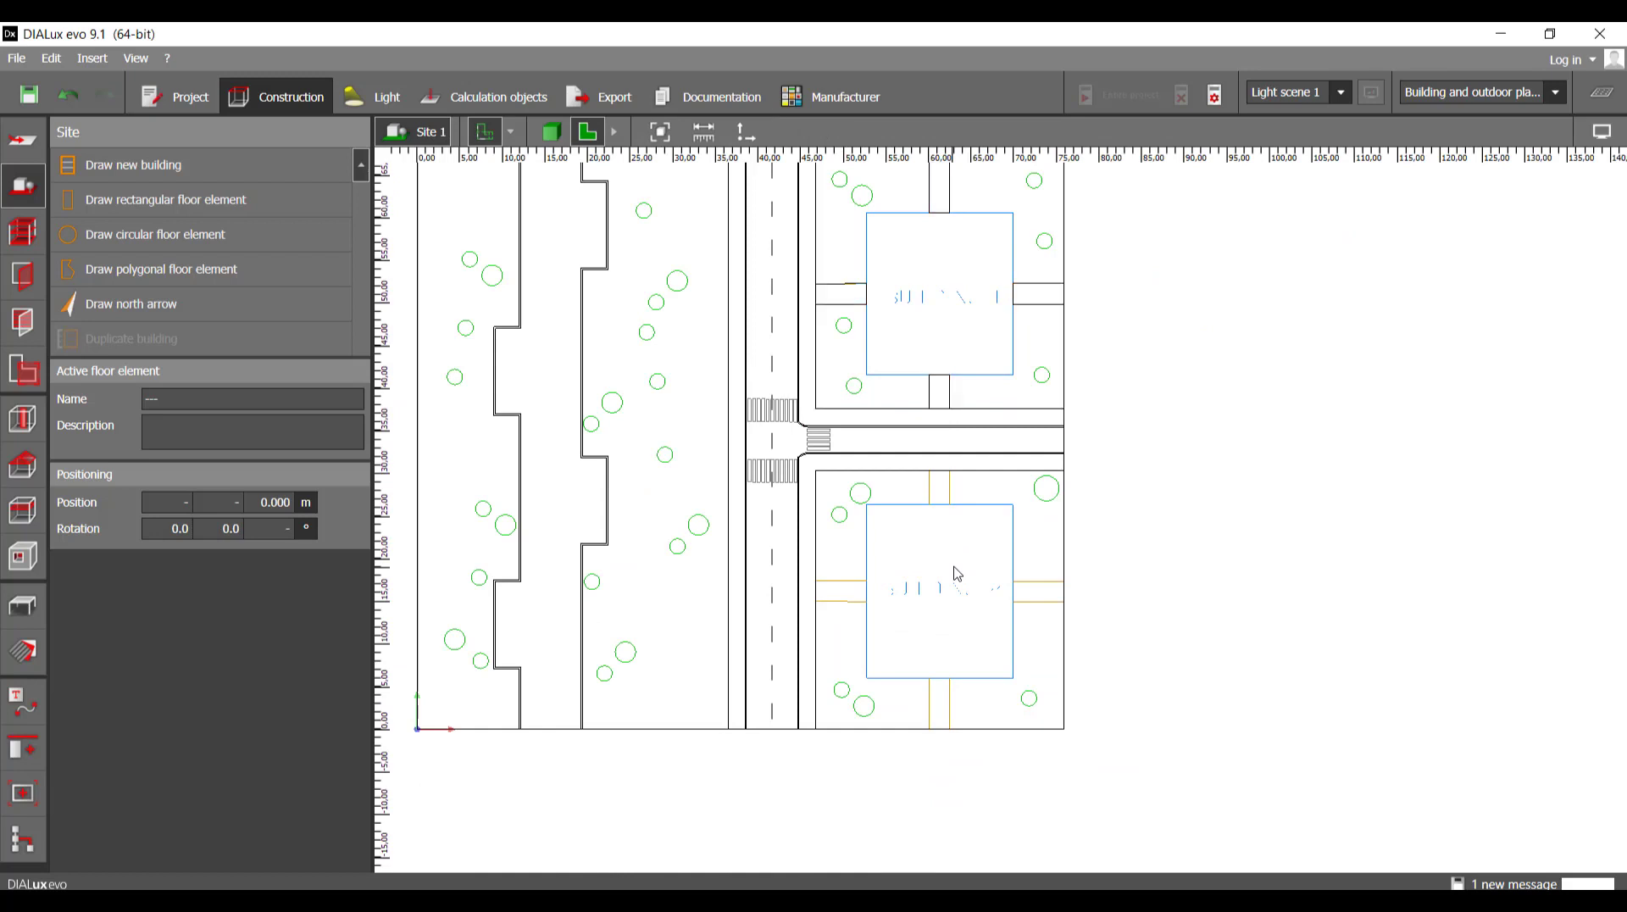
pyautogui.click(956, 574)
pyautogui.scroll(-2, 956, 574)
pyautogui.moveTo(943, 280); pyautogui.dragTo(961, 513)
pyautogui.scroll(2, 963, 515)
pyautogui.scroll(1, 919, 559)
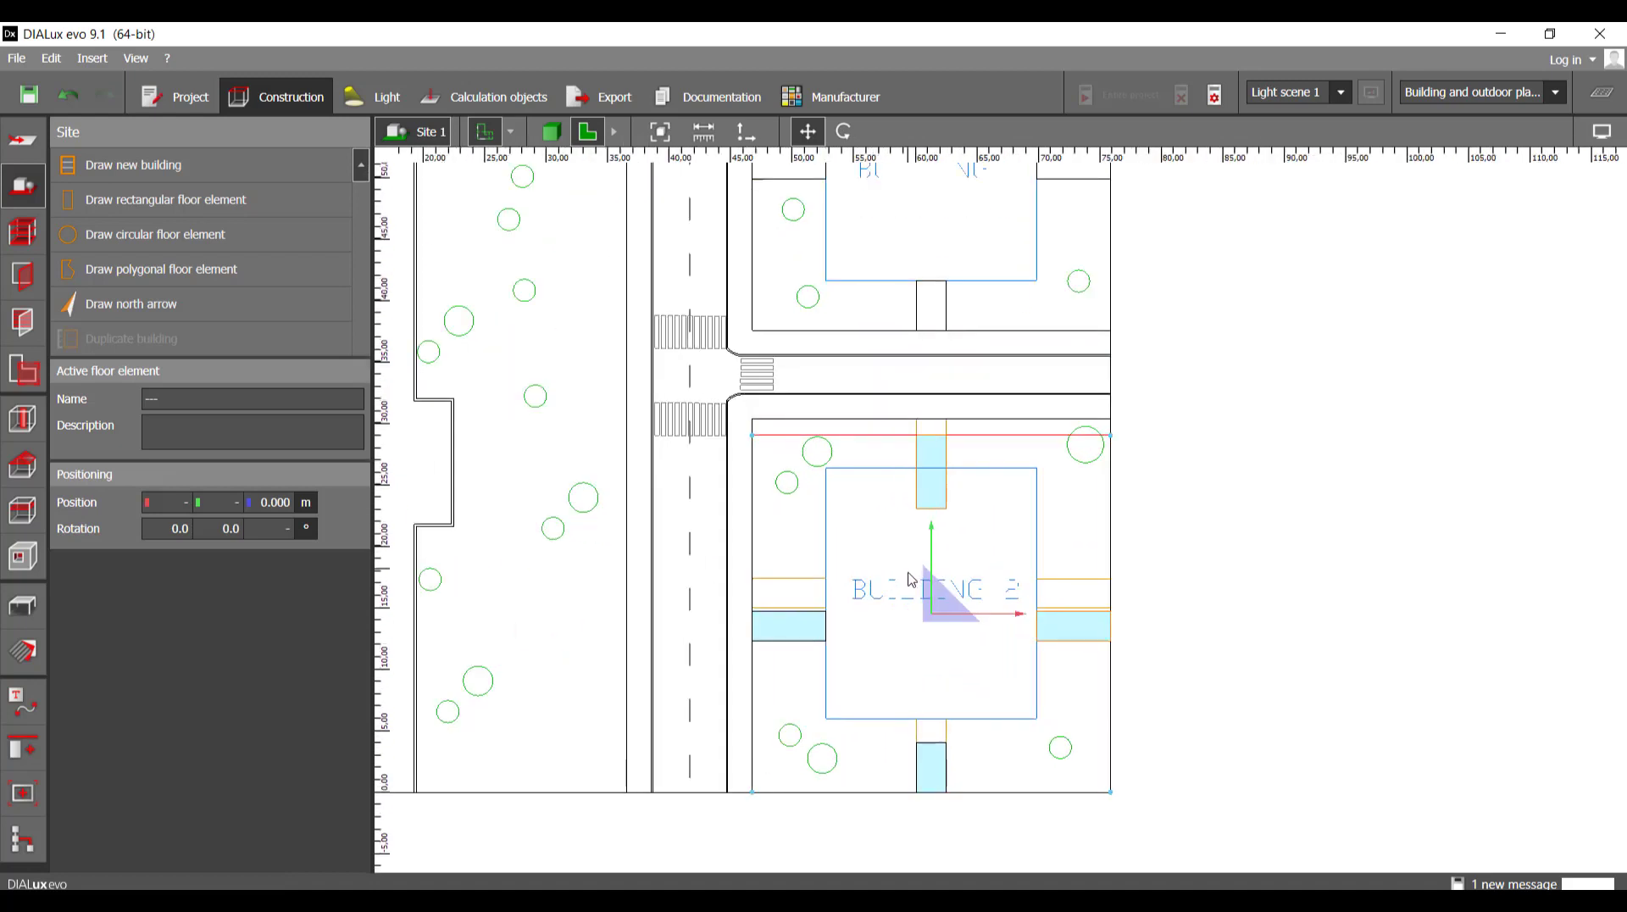
# - Rotate the four copied path elements by 180° so that the longer path lies below Building 2
pyautogui.scroll(1, 937, 535)
pyautogui.click(843, 131)
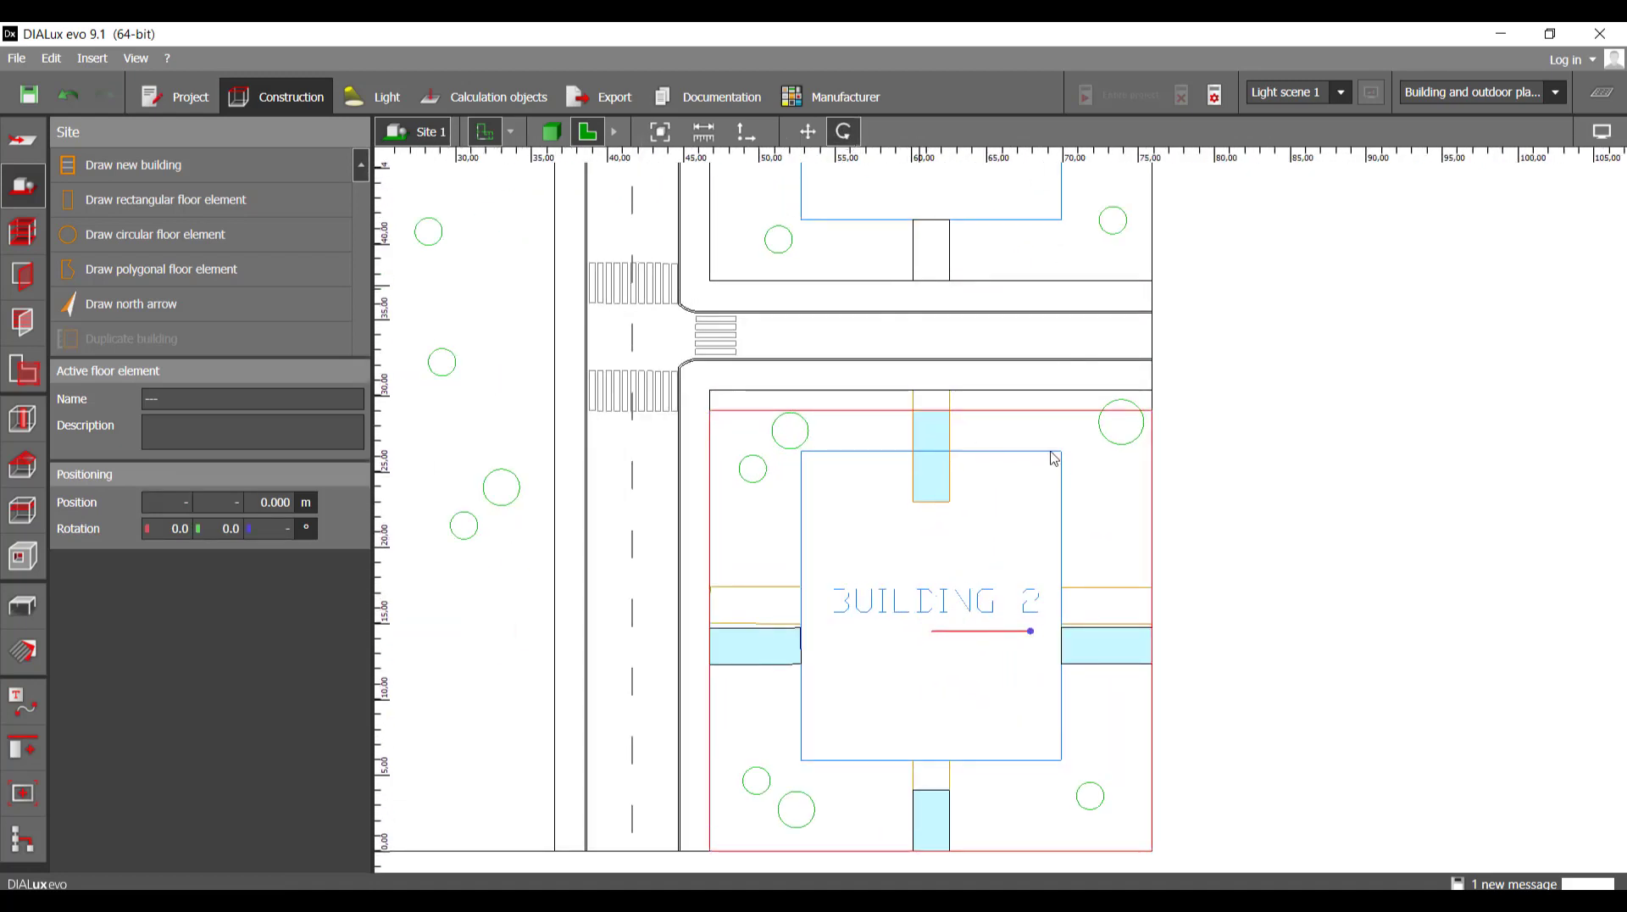
pyautogui.scroll(-2, 942, 288)
pyautogui.moveTo(1044, 525); pyautogui.dragTo(761, 526)
pyautogui.scroll(2, 991, 425)
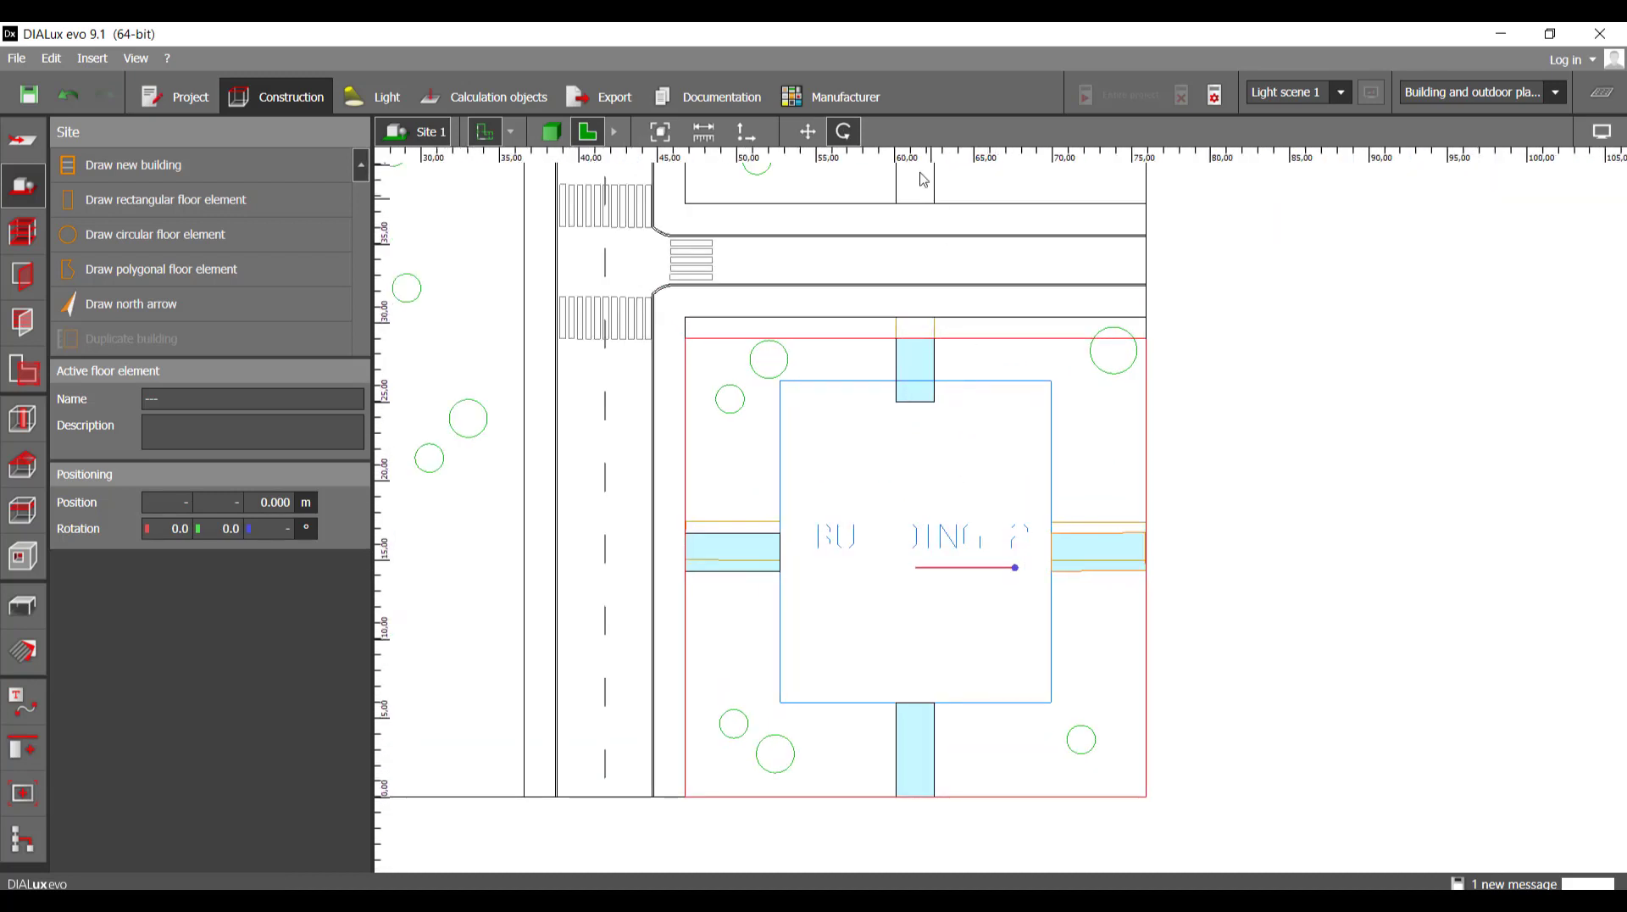
# - Move the copied path elements upward until the upper path meets the upper edge of the Building 2 plot
pyautogui.click(808, 133)
pyautogui.scroll(2, 976, 439)
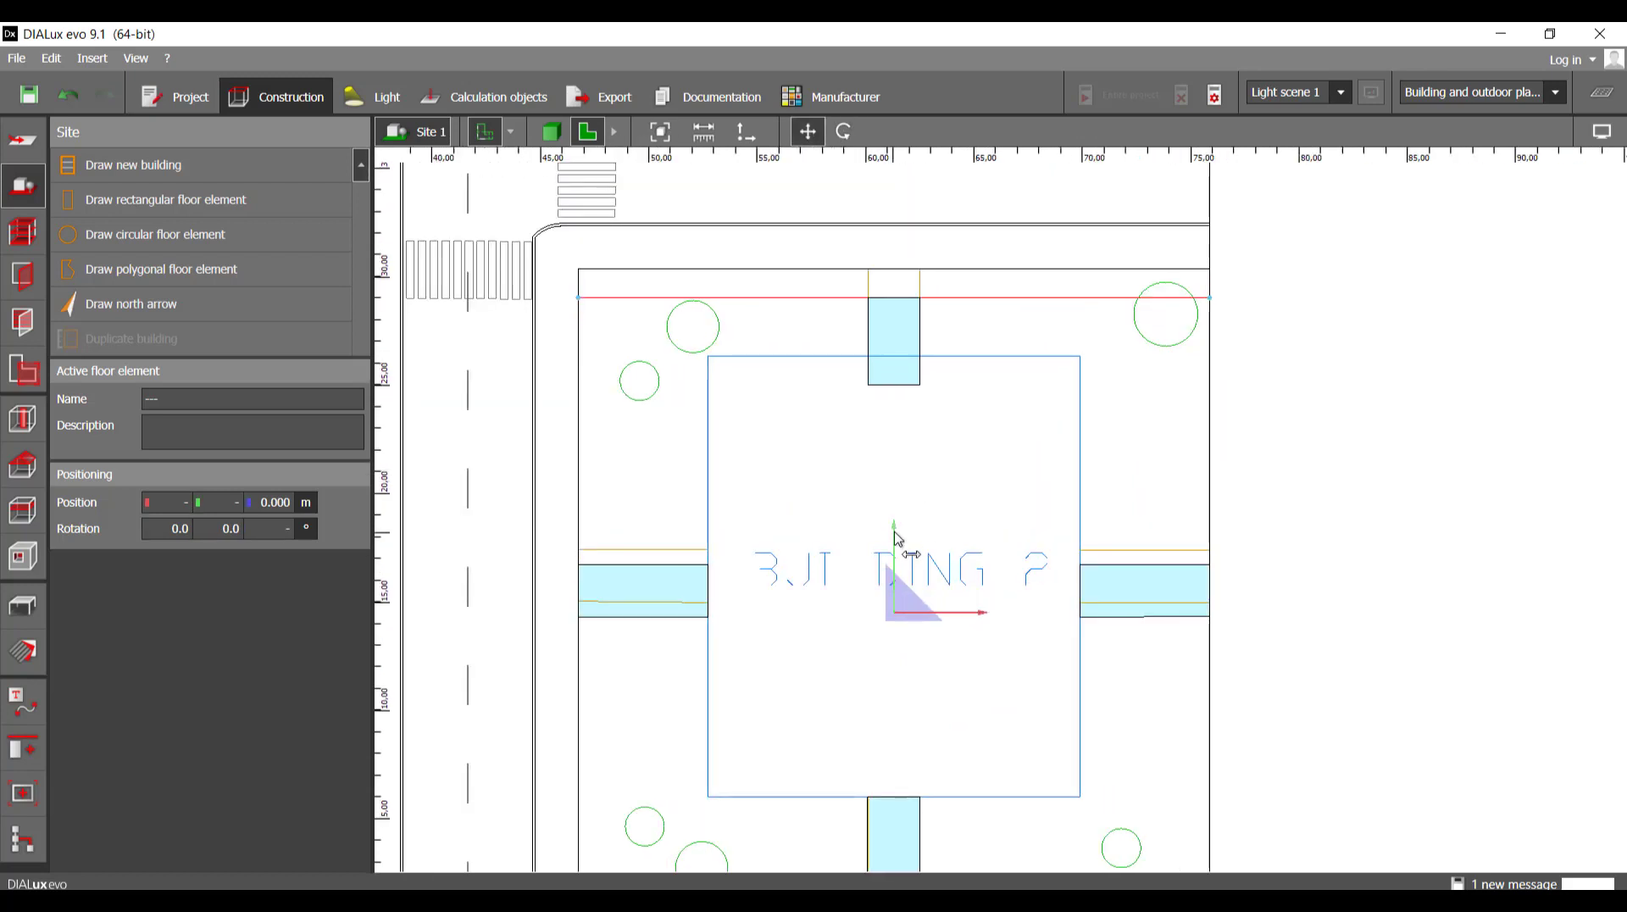
pyautogui.moveTo(898, 539); pyautogui.dragTo(899, 525)
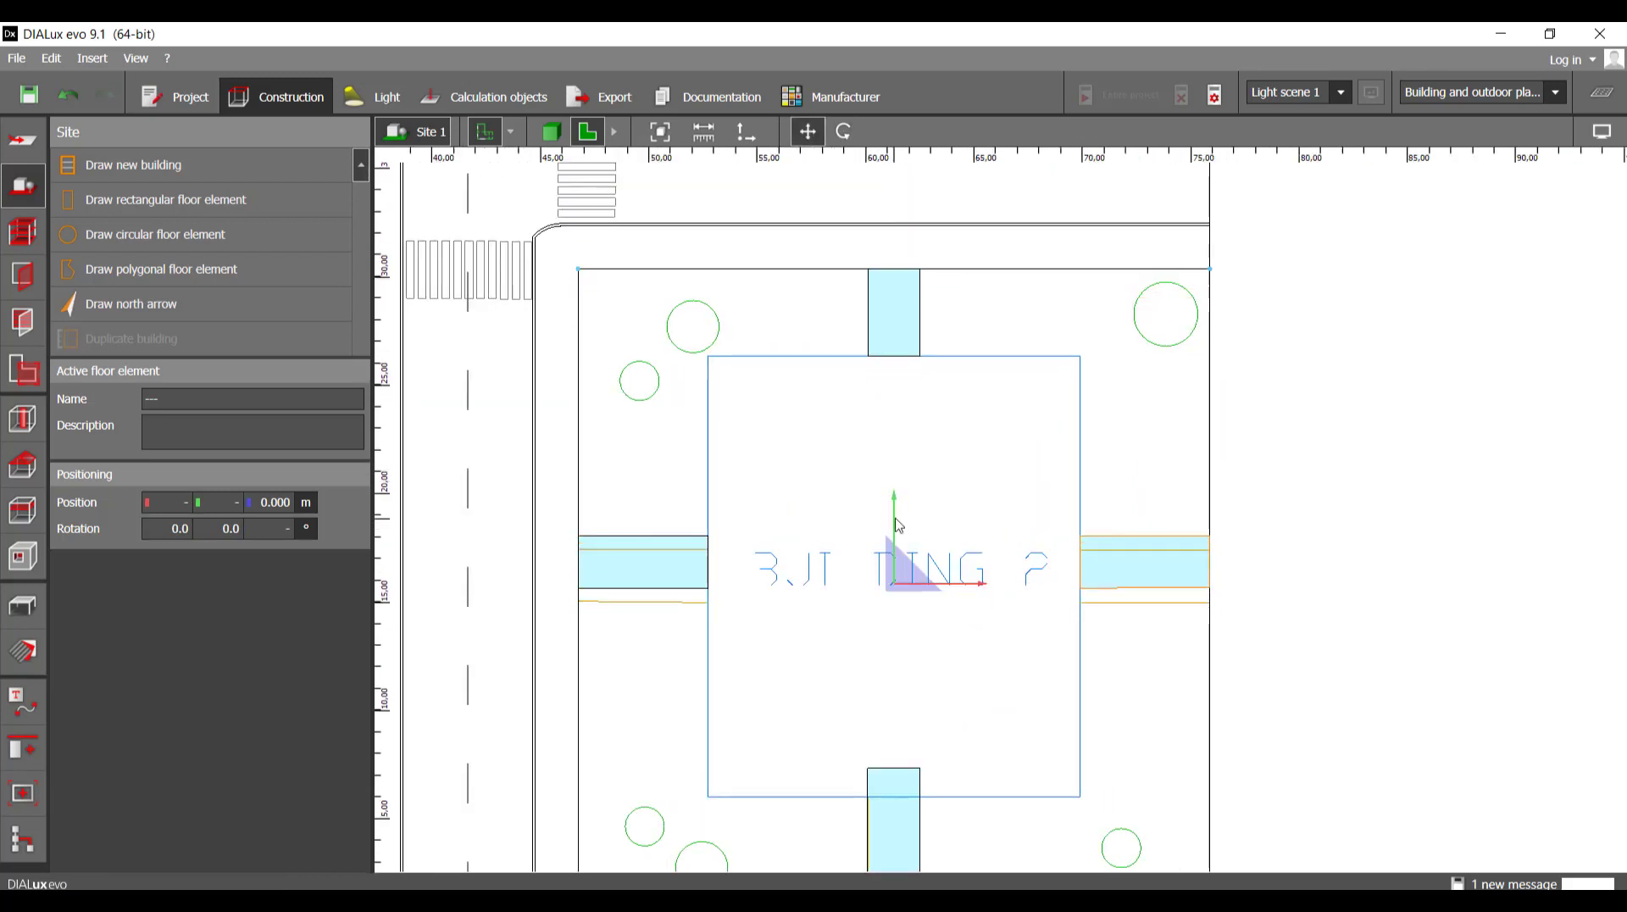
pyautogui.moveTo(1051, 571); pyautogui.dragTo(1040, 430, button='middle')
pyautogui.scroll(-1, 1013, 465)
pyautogui.moveTo(901, 293); pyautogui.dragTo(901, 379, button='middle')
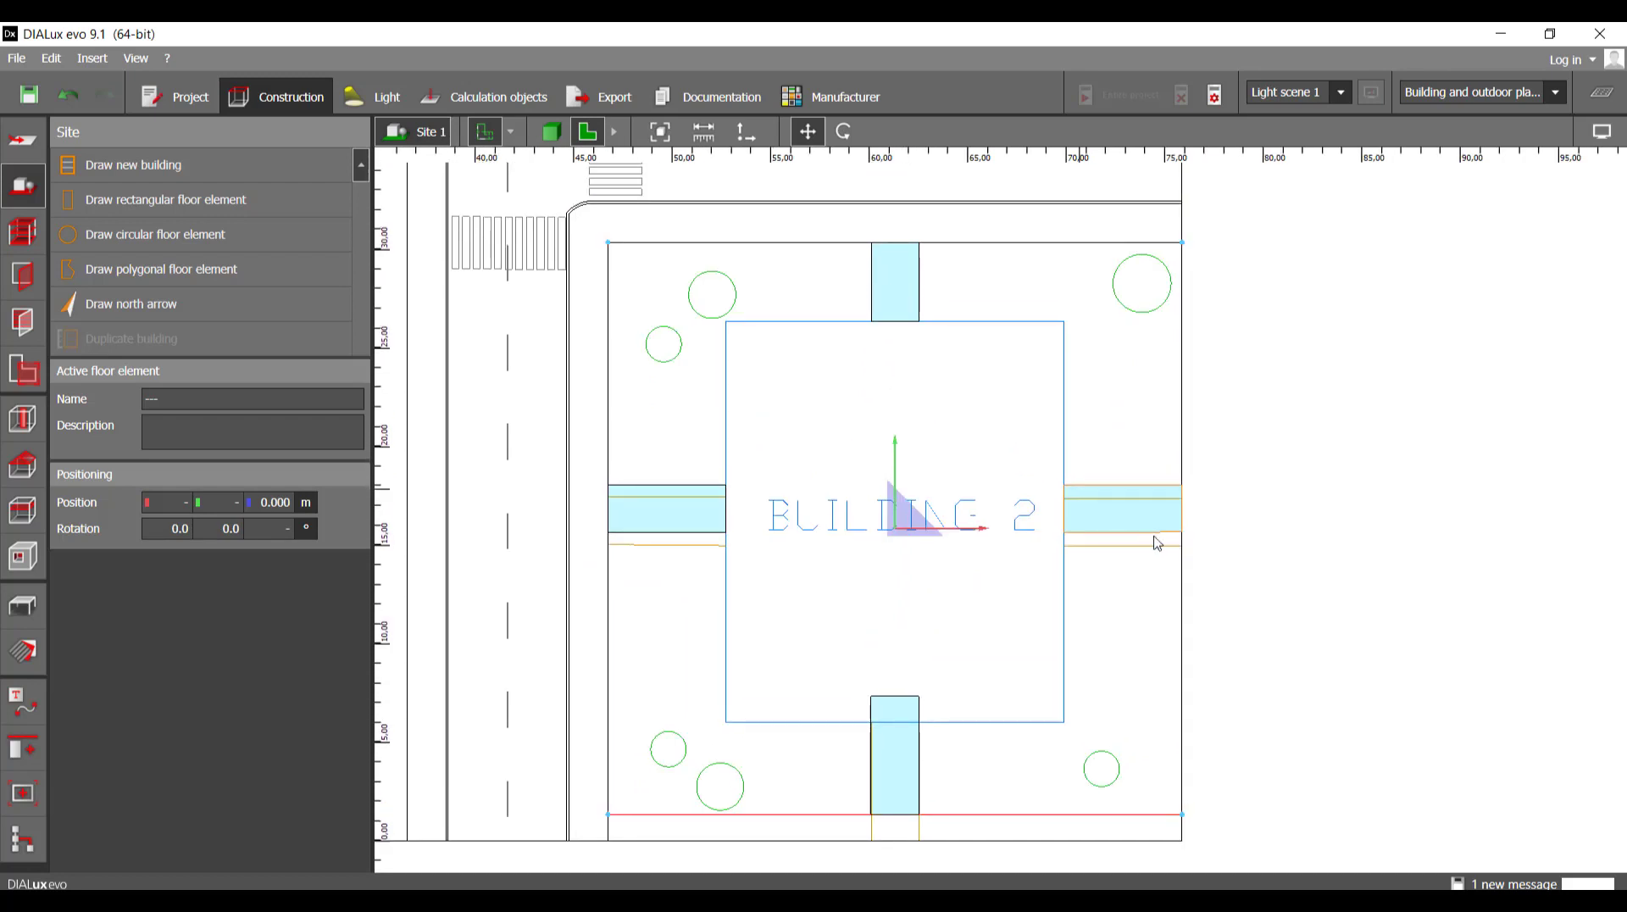
pyautogui.moveTo(1168, 551); pyautogui.dragTo(1076, 553, button='middle')
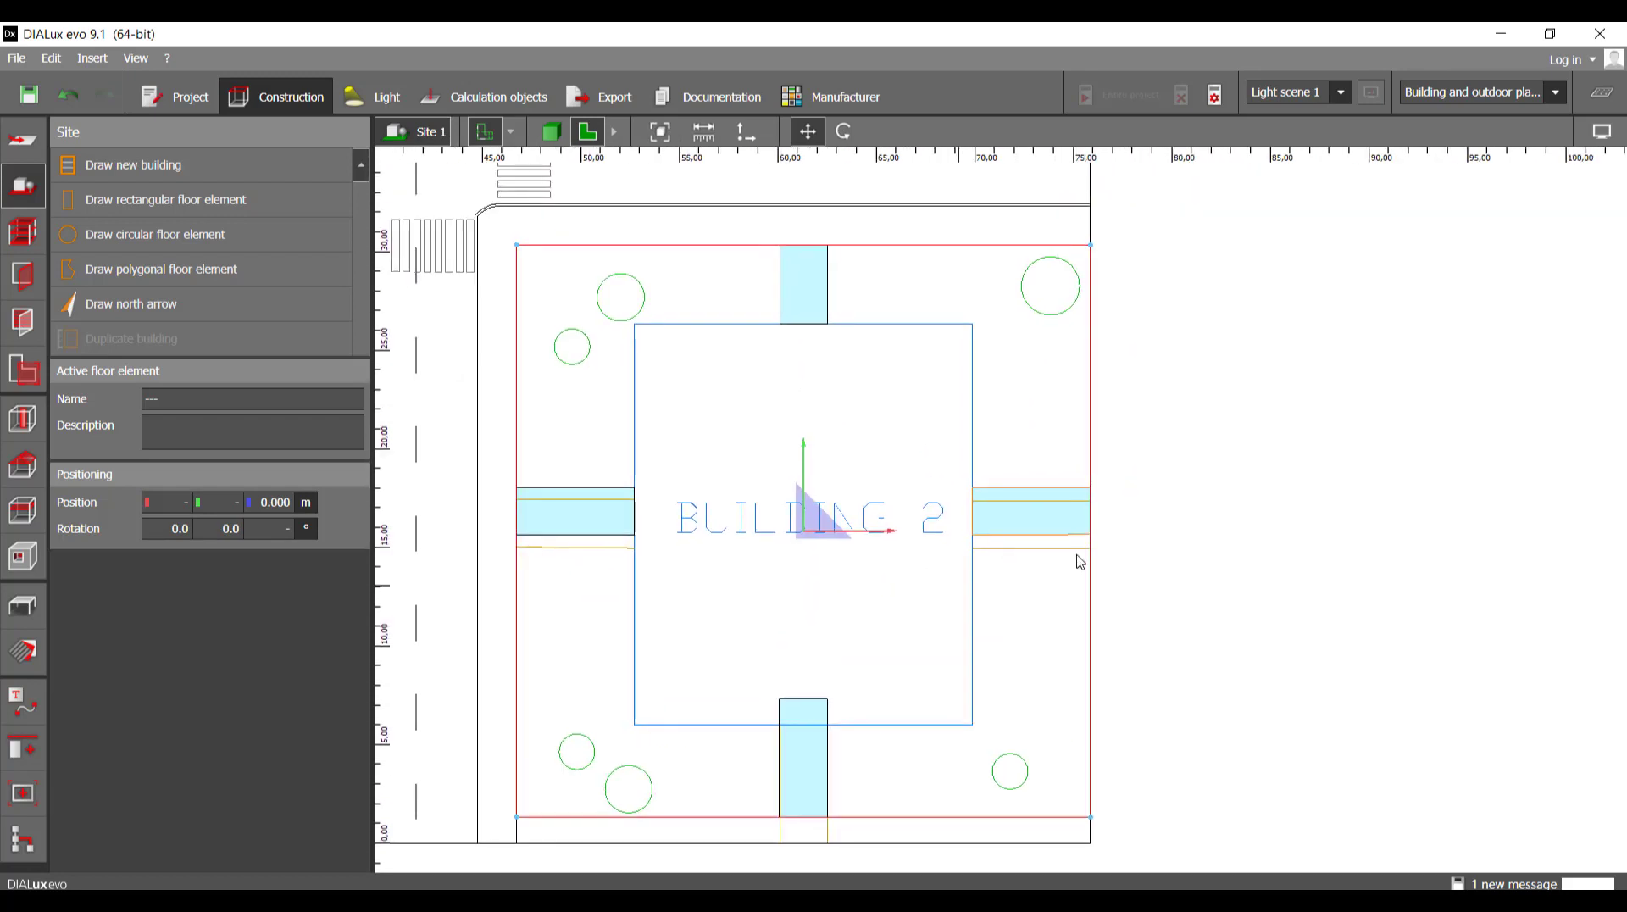
# - Move the path element to the right of Building 2 down onto its path outline in the CAD plan
pyautogui.scroll(5, 1072, 530)
pyautogui.press('Escape')
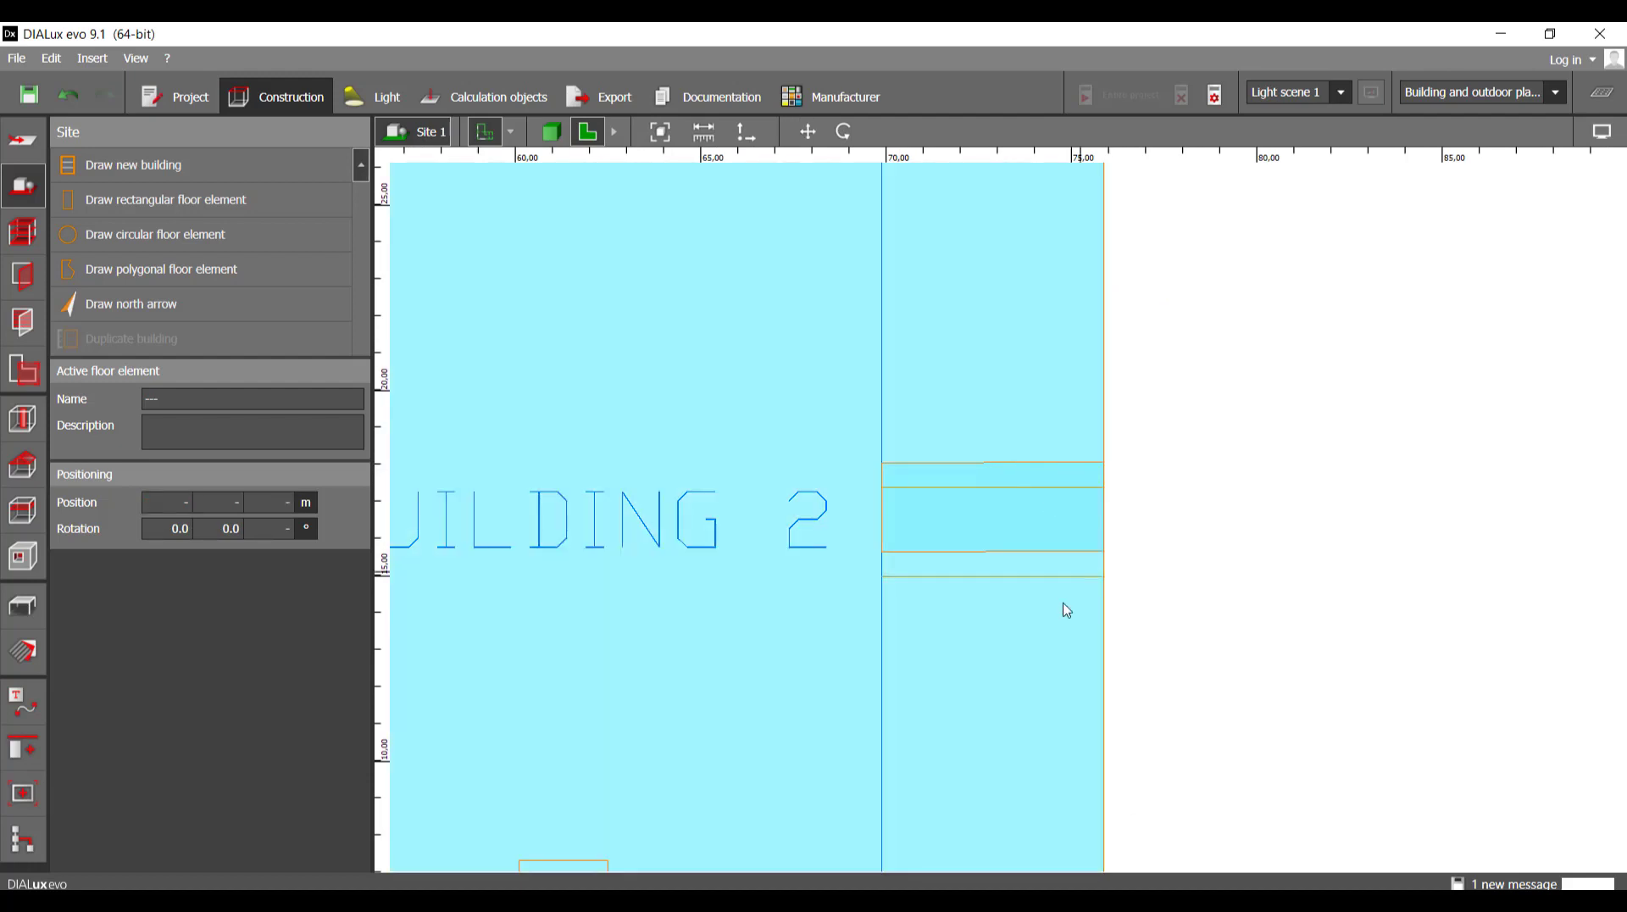
pyautogui.click(1068, 512)
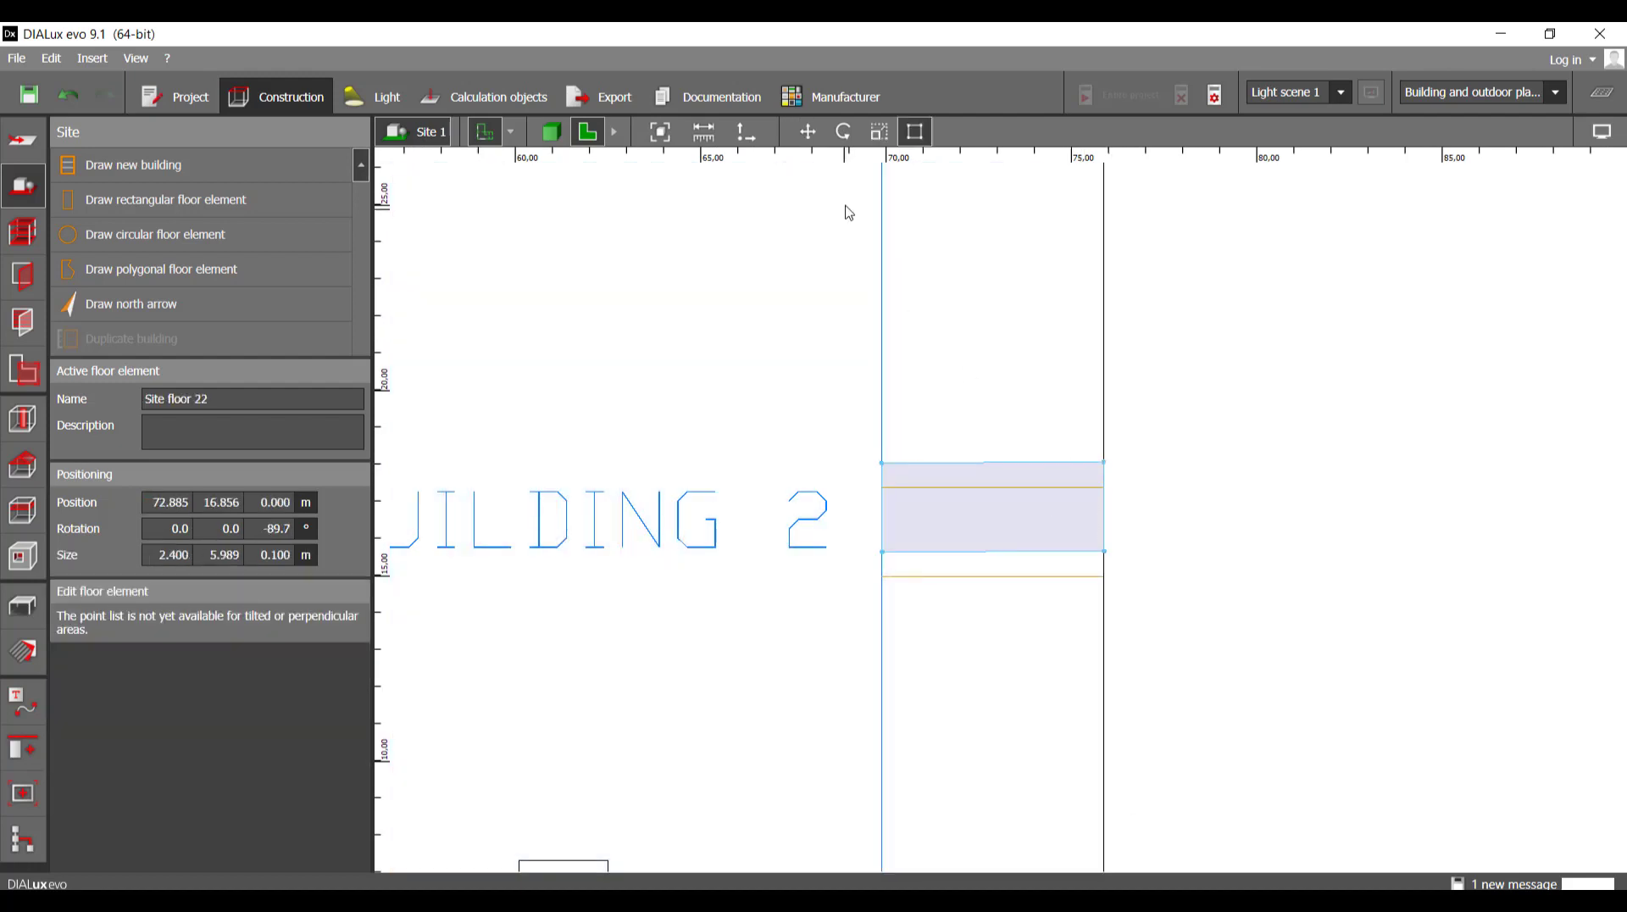
pyautogui.click(808, 133)
pyautogui.scroll(2, 888, 496)
pyautogui.moveTo(866, 490); pyautogui.dragTo(872, 545)
pyautogui.scroll(2, 877, 542)
pyautogui.scroll(2, 881, 508)
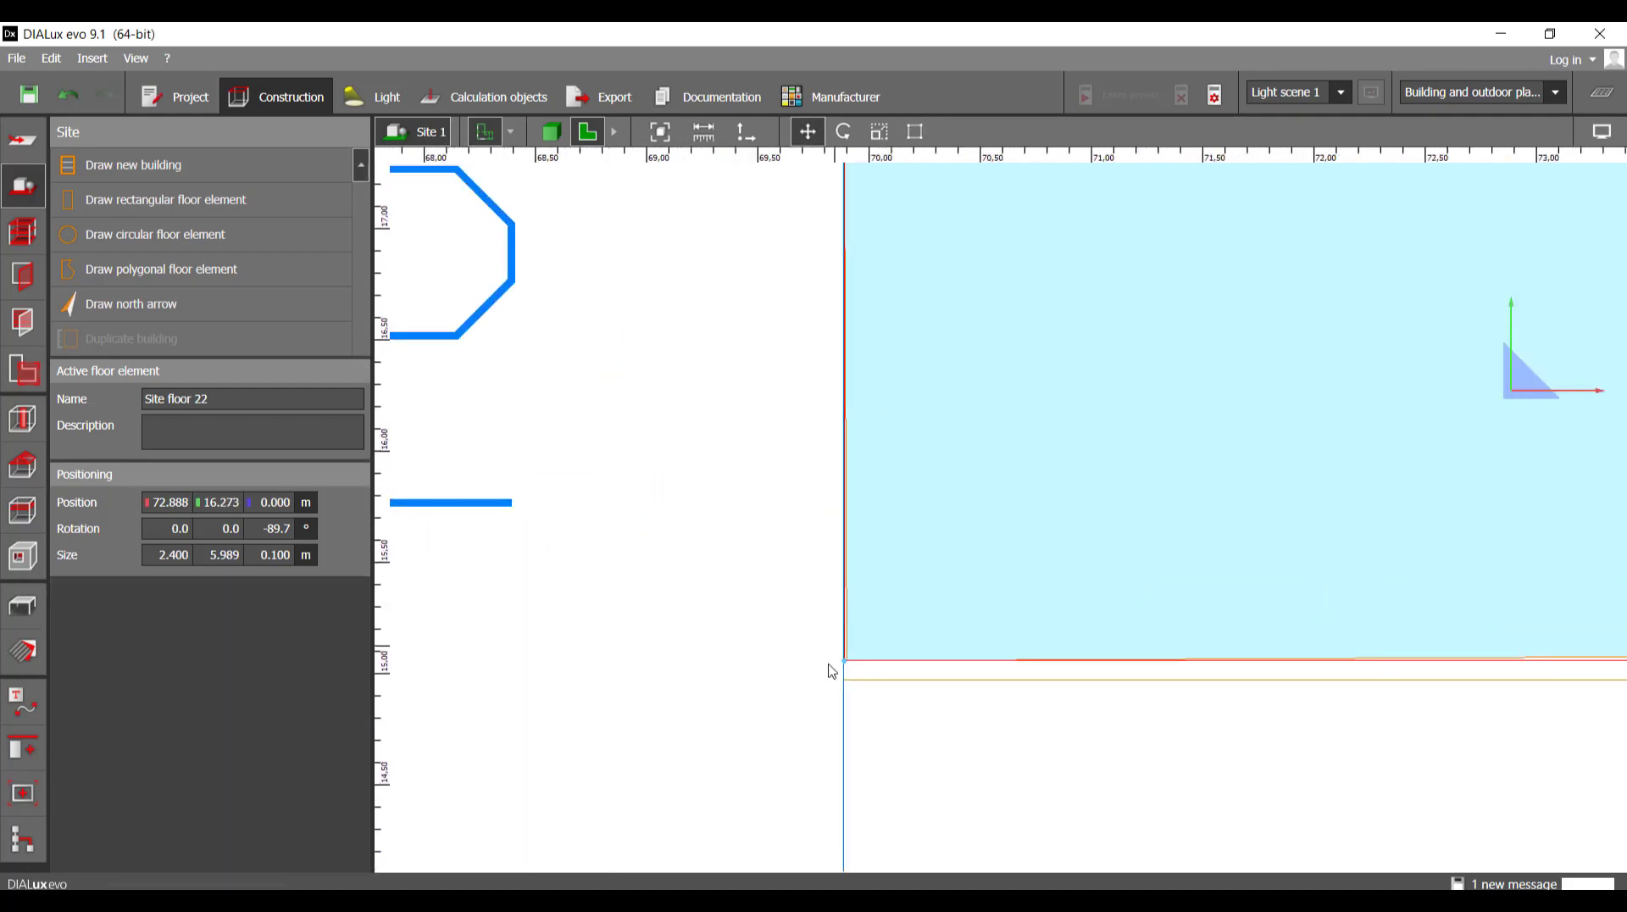
pyautogui.moveTo(851, 672); pyautogui.dragTo(846, 689)
pyautogui.scroll(-8, 845, 690)
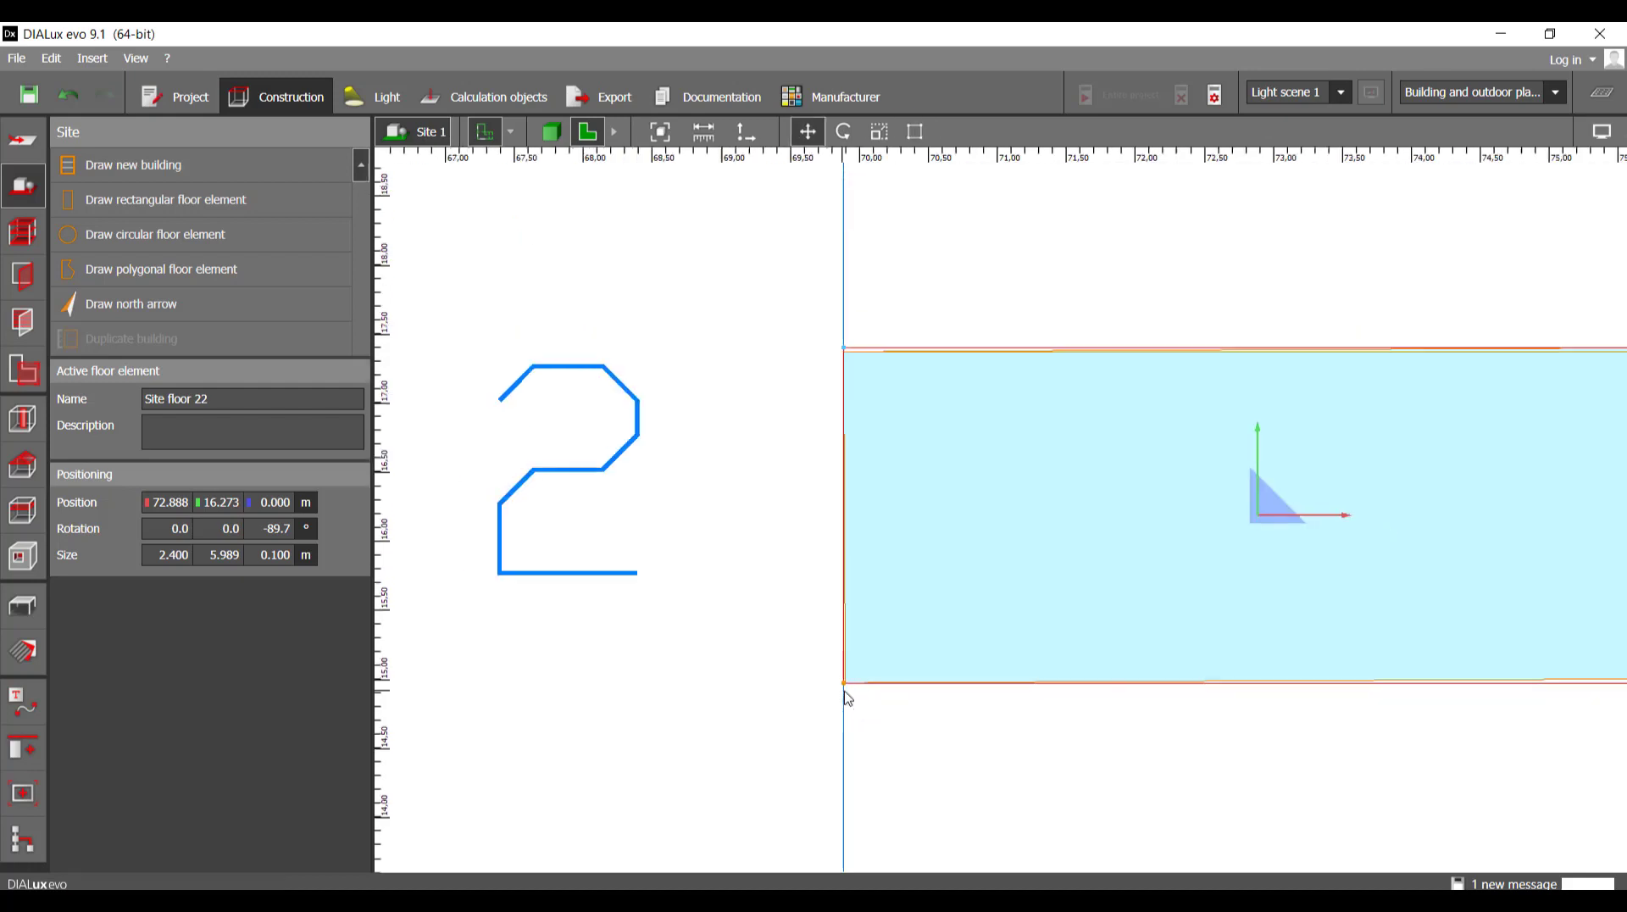
# - Move the path element below Building 2 down so that its lower edge meets the site's lower boundary
pyautogui.scroll(6, 890, 509)
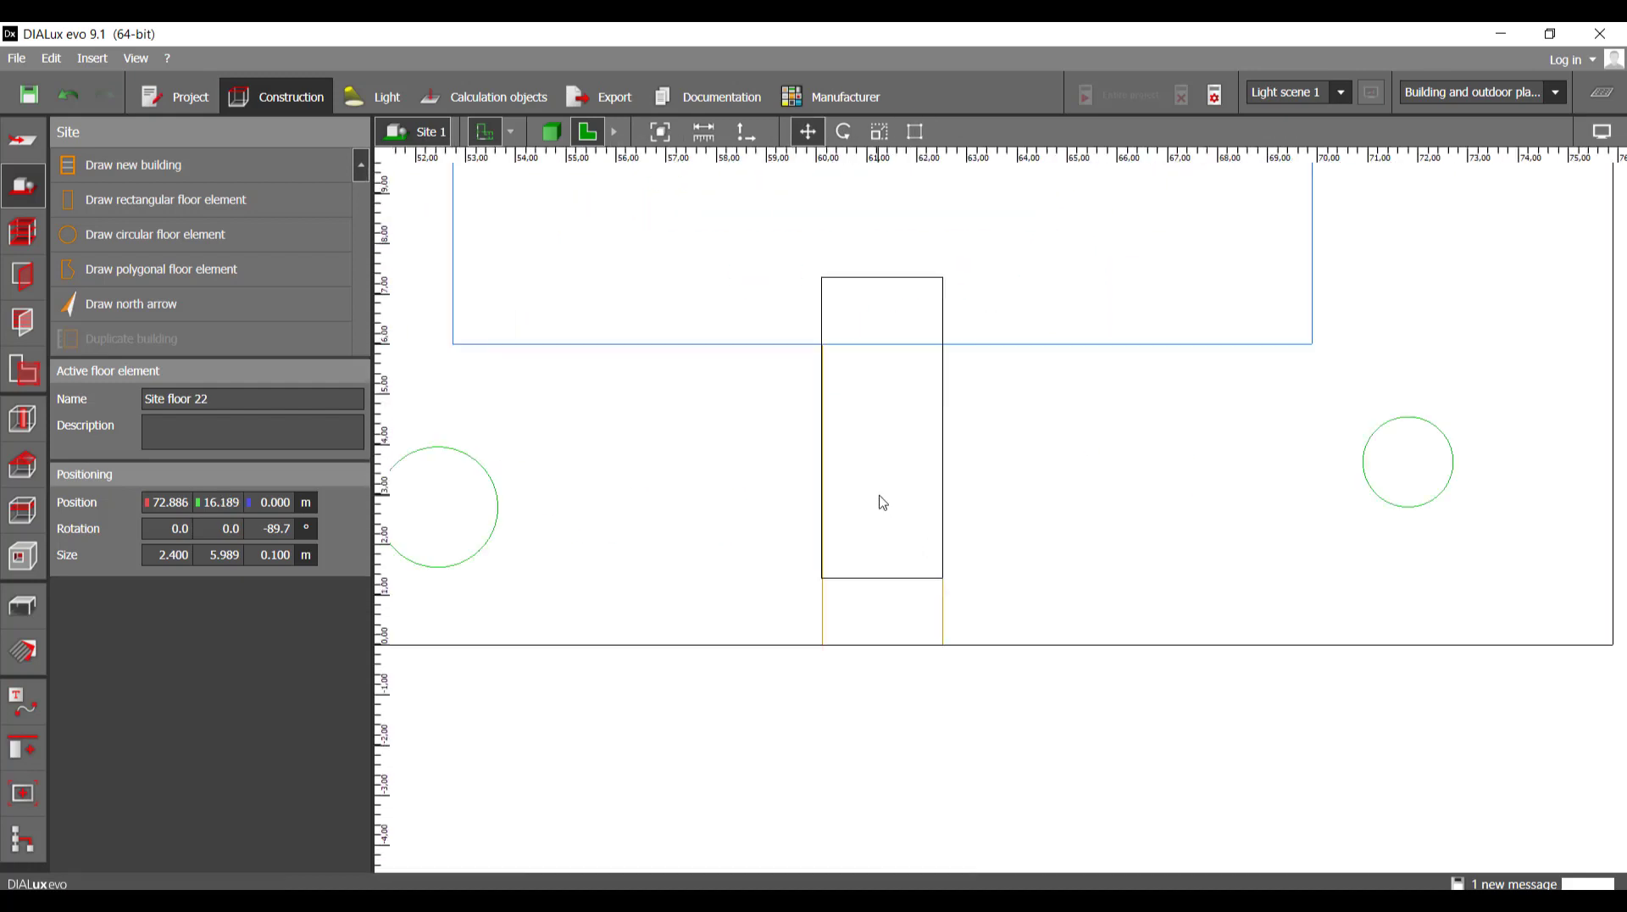
pyautogui.click(882, 500)
pyautogui.click(903, 430)
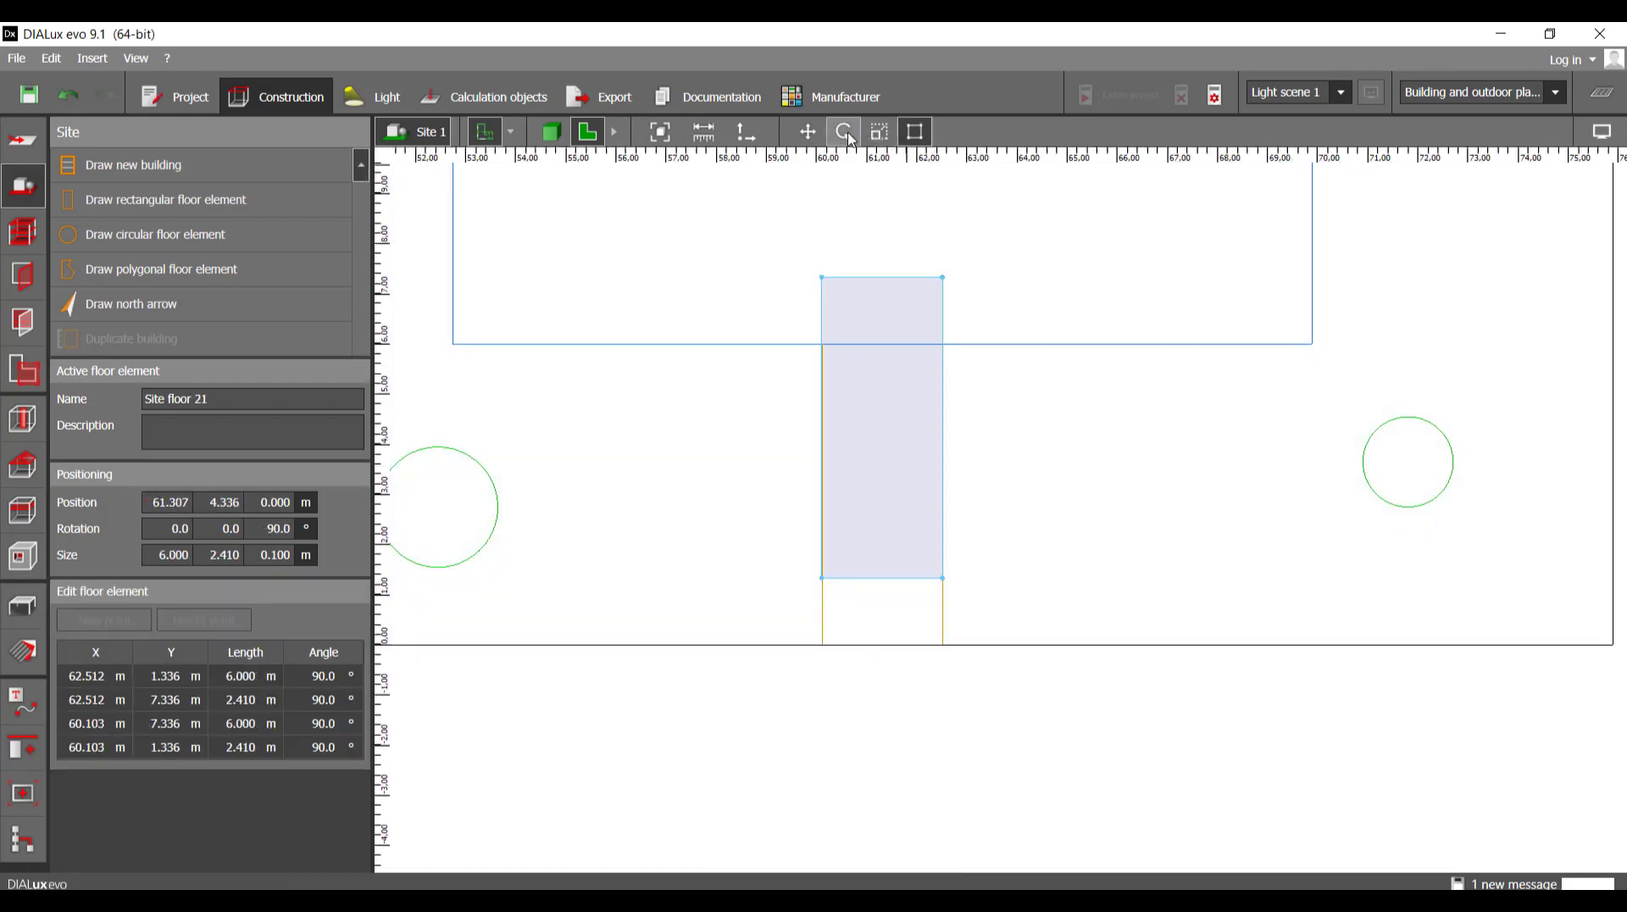
pyautogui.click(811, 135)
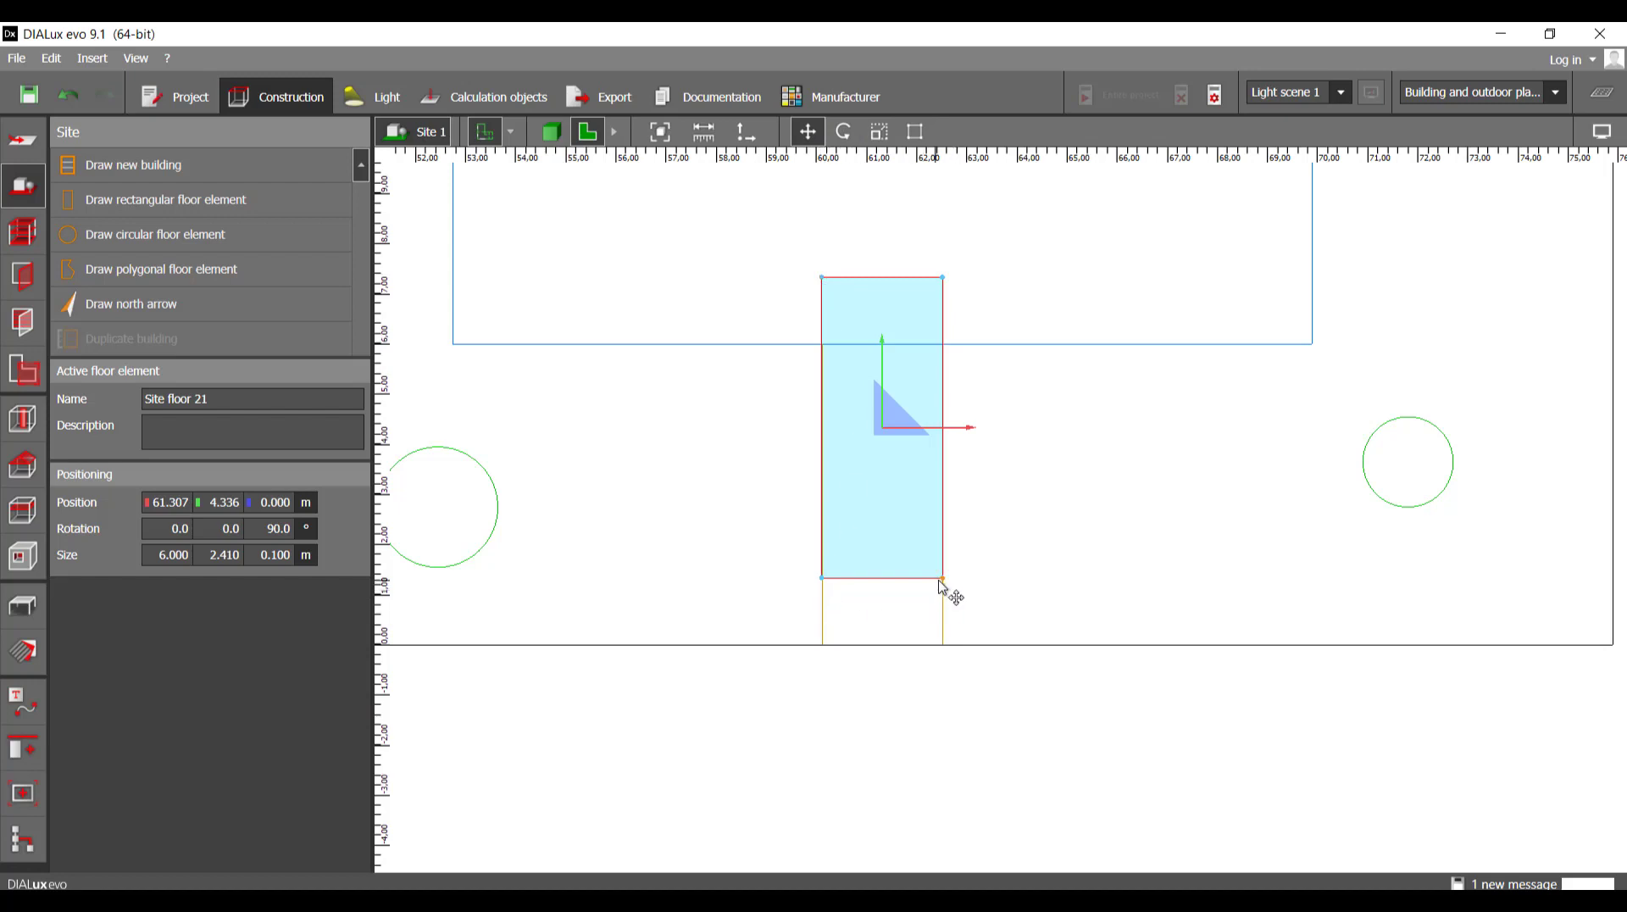
pyautogui.moveTo(943, 585); pyautogui.dragTo(949, 652)
pyautogui.scroll(-6, 999, 610)
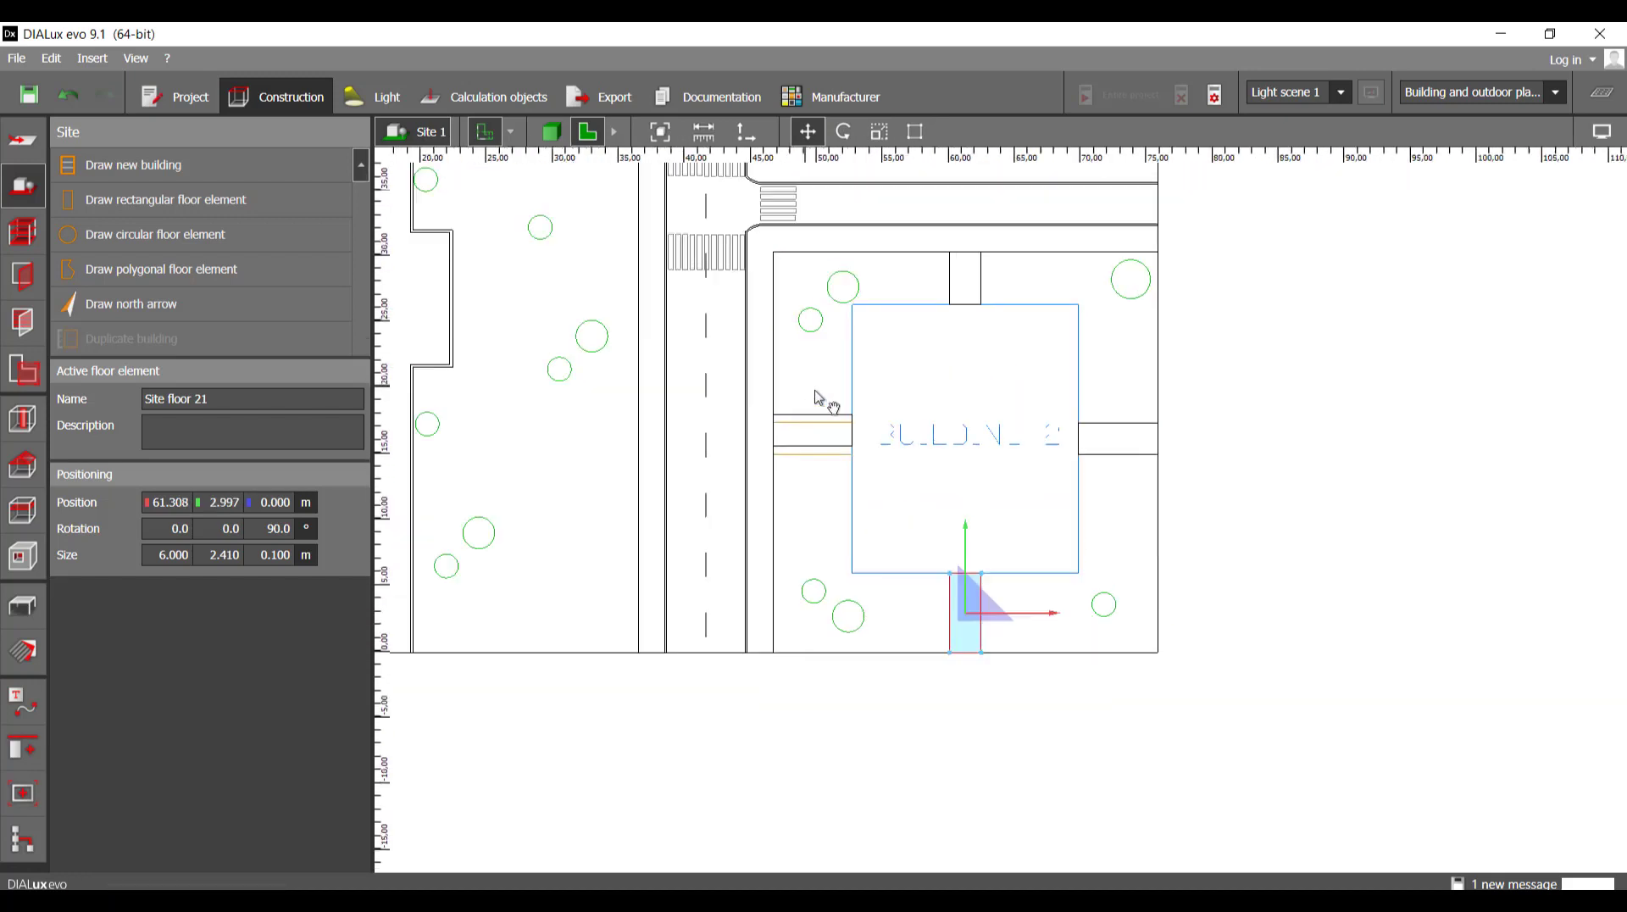
pyautogui.scroll(6, 818, 398)
pyautogui.click(837, 504)
pyautogui.click(839, 504)
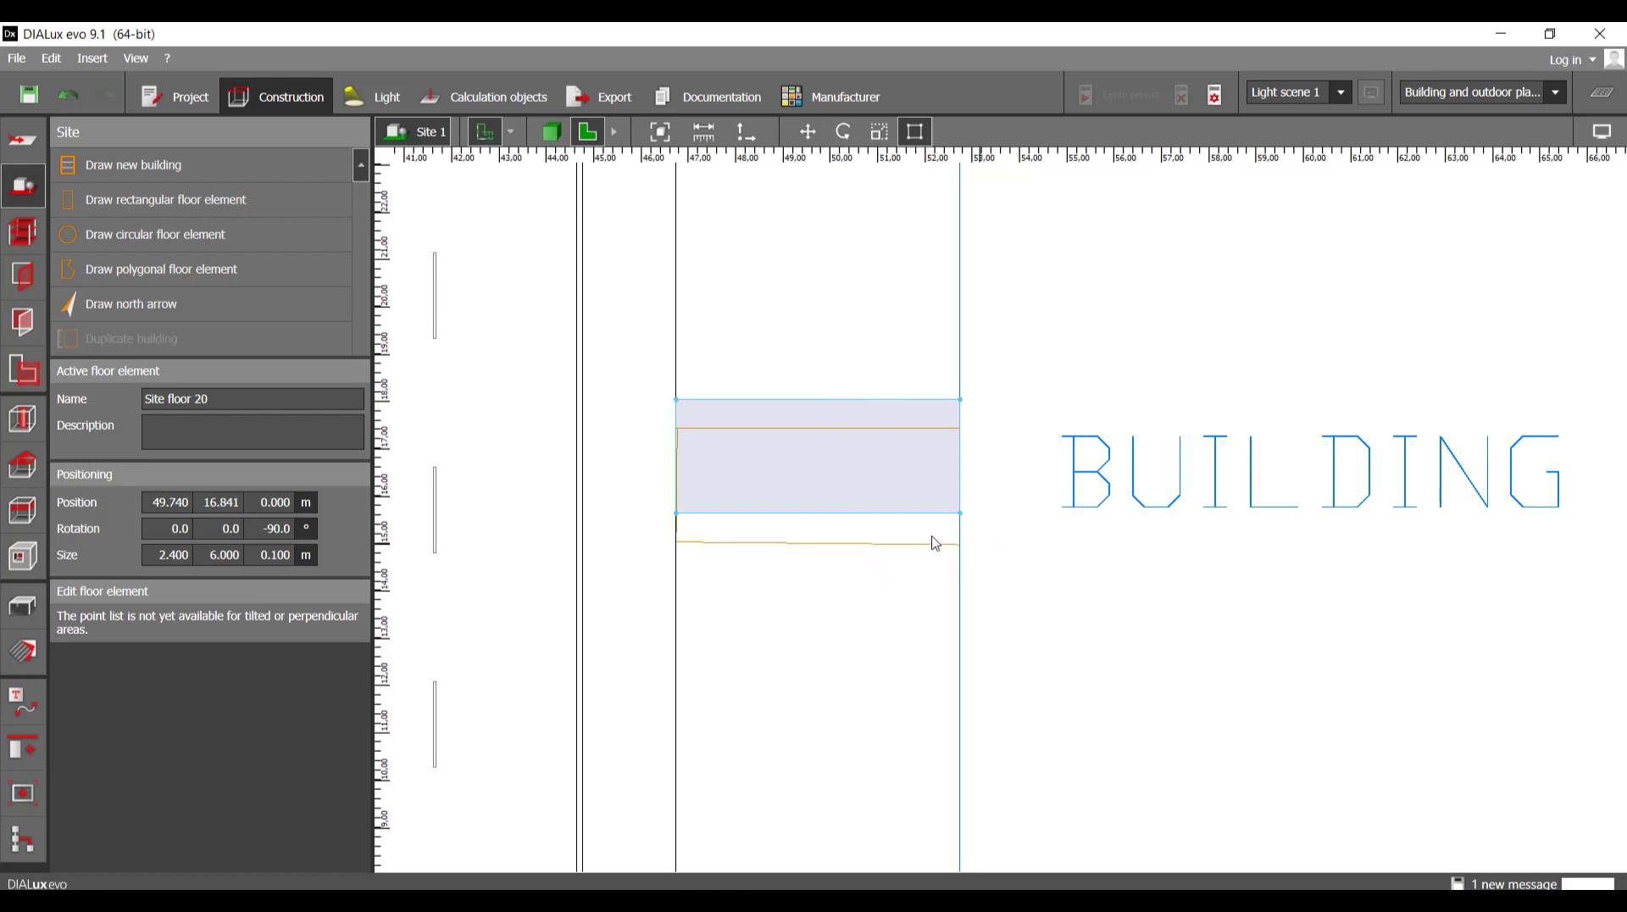
pyautogui.scroll(-6, 934, 543)
pyautogui.click(887, 496)
pyautogui.scroll(5, 887, 500)
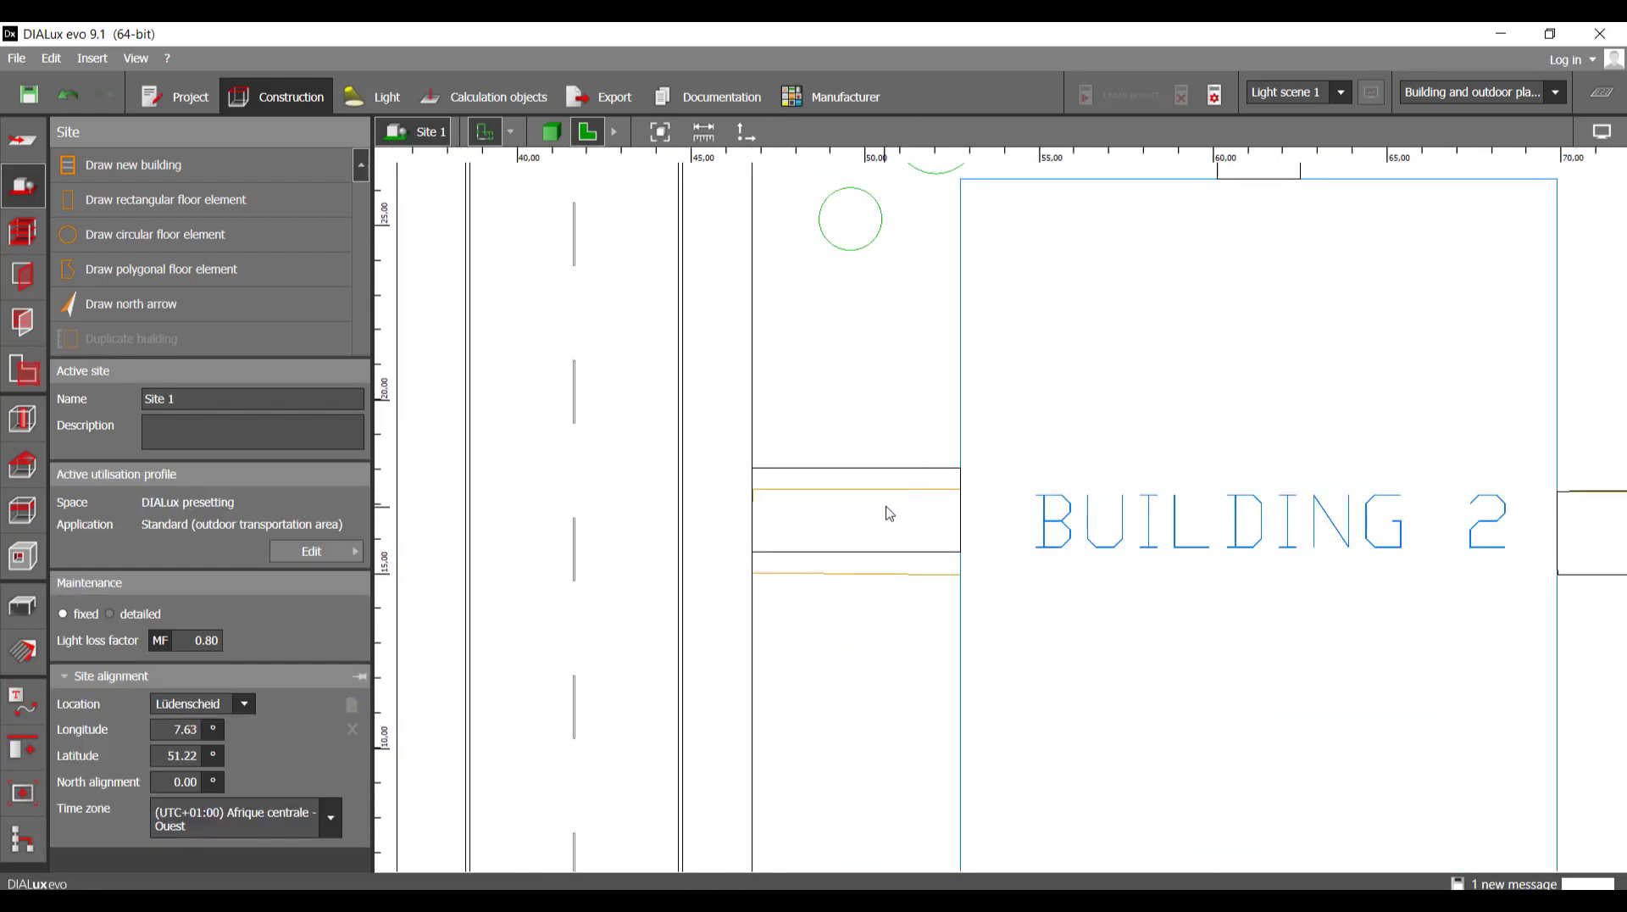
pyautogui.click(889, 514)
pyautogui.scroll(-4, 885, 512)
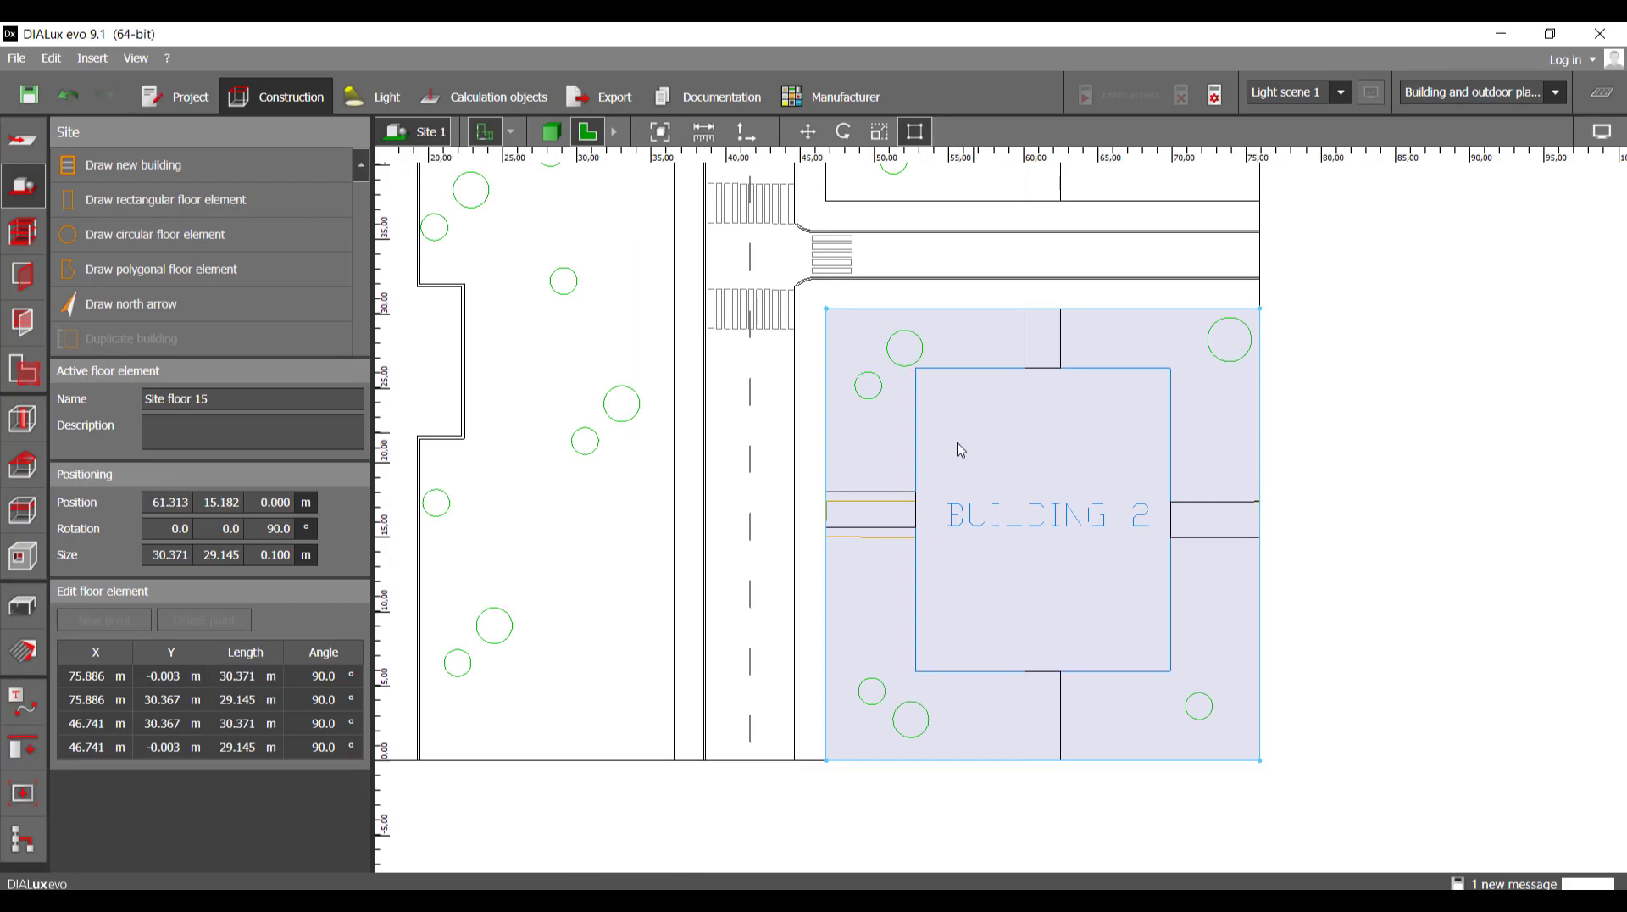
# - Move the path element to the left of Building 2 down onto its CAD path outline, then deselect it
pyautogui.scroll(5, 891, 495)
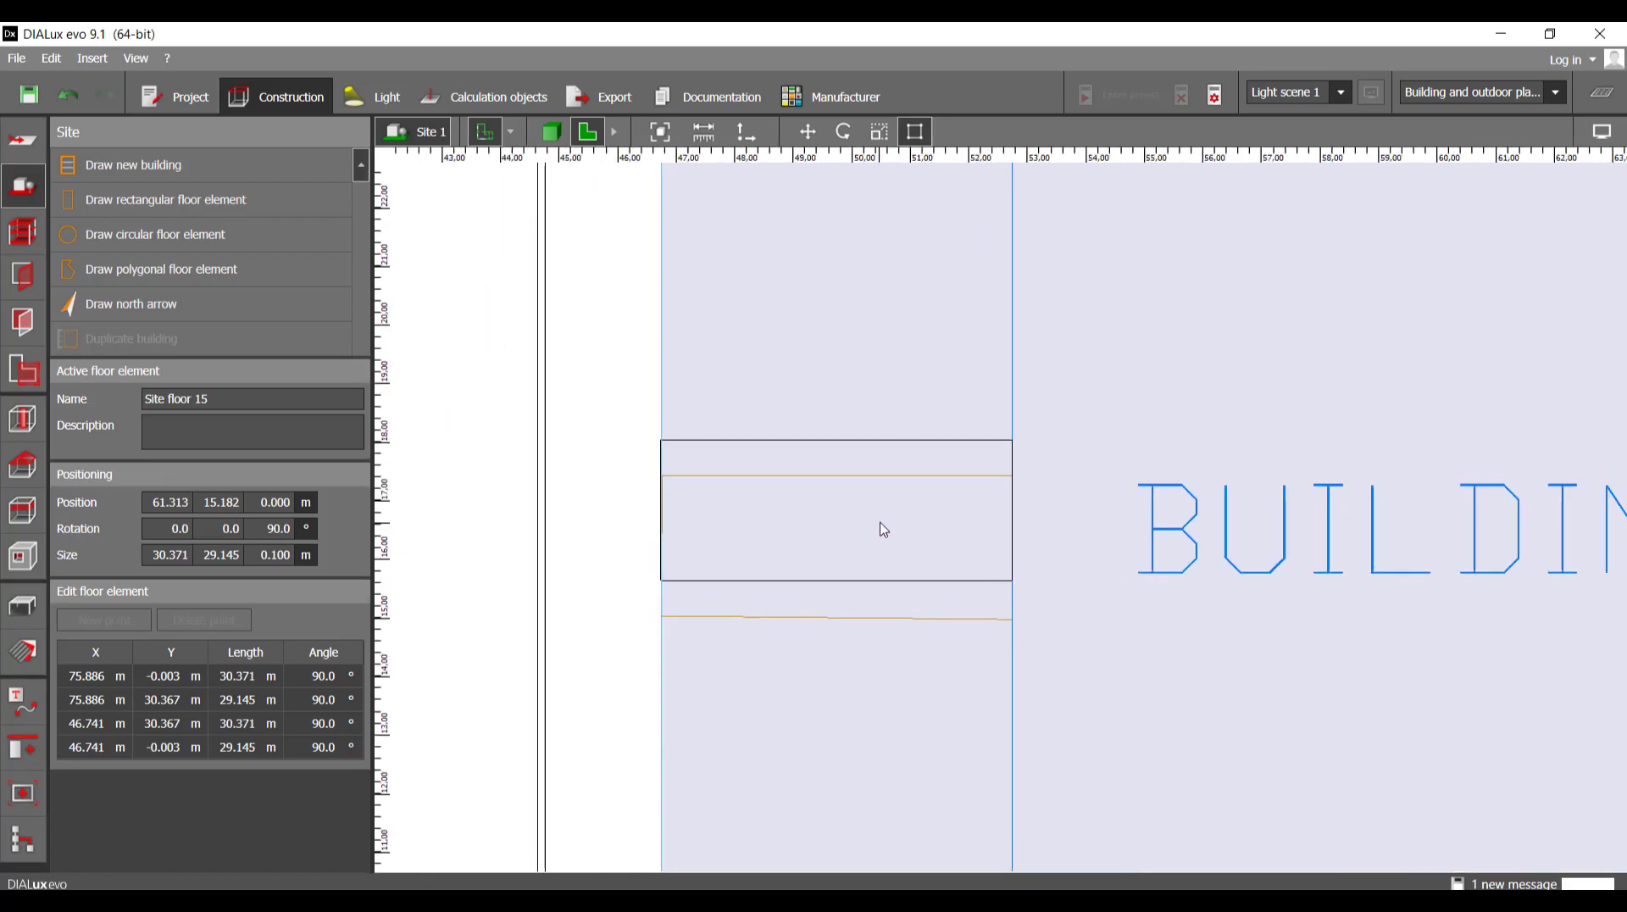
pyautogui.click(883, 529)
pyautogui.click(809, 131)
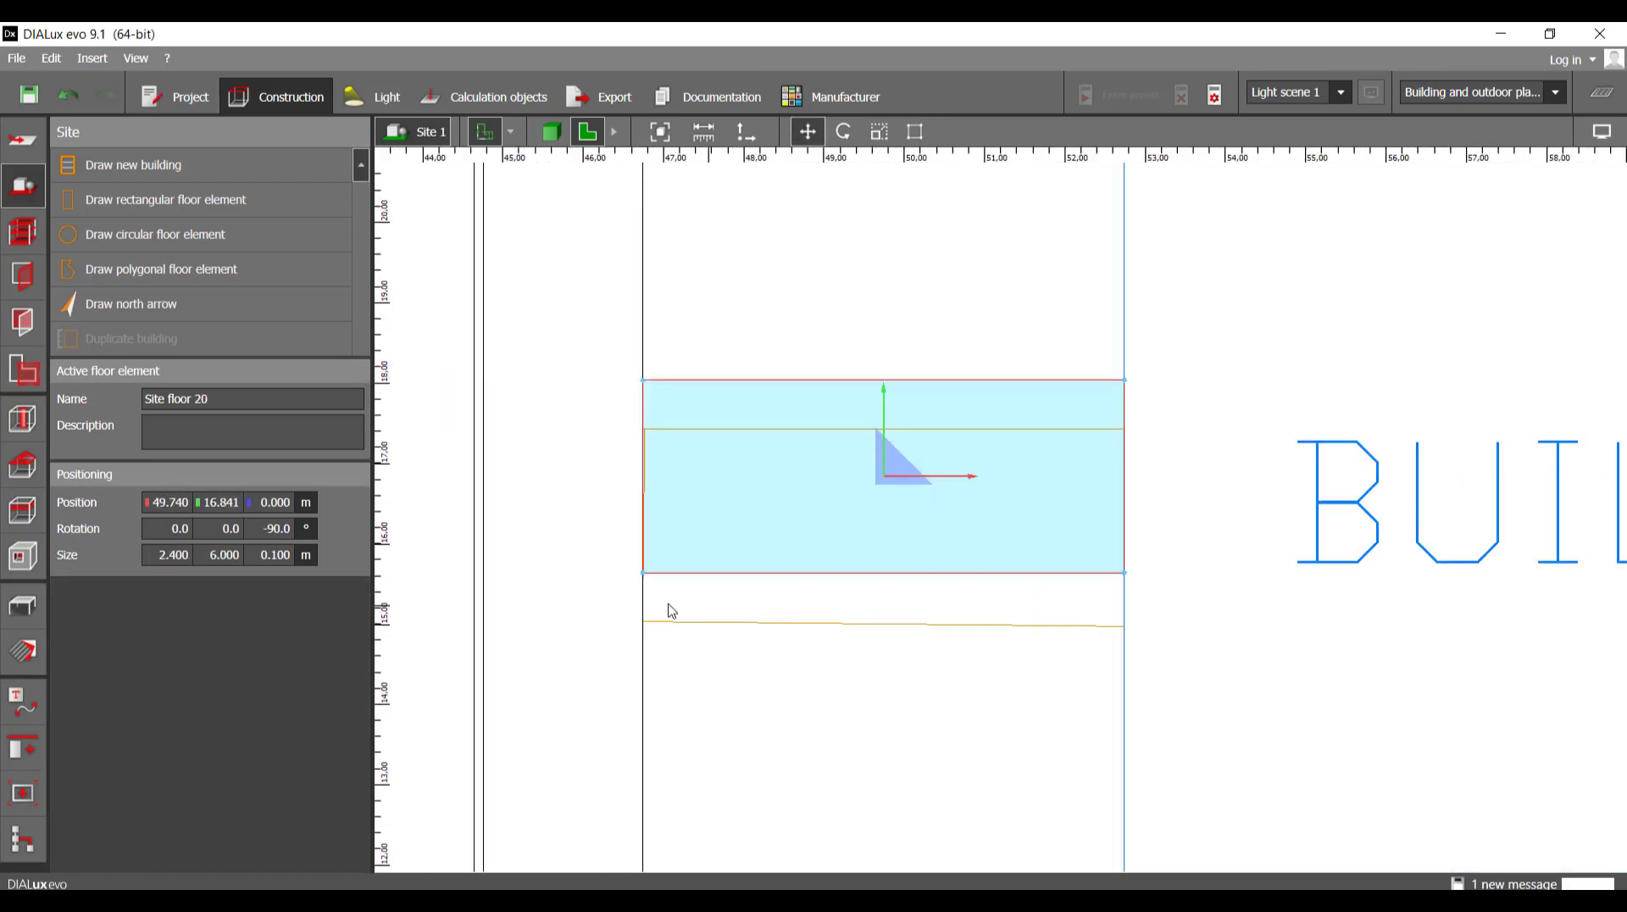
pyautogui.scroll(2, 644, 585)
pyautogui.moveTo(639, 581); pyautogui.dragTo(635, 631)
pyautogui.scroll(-6, 670, 644)
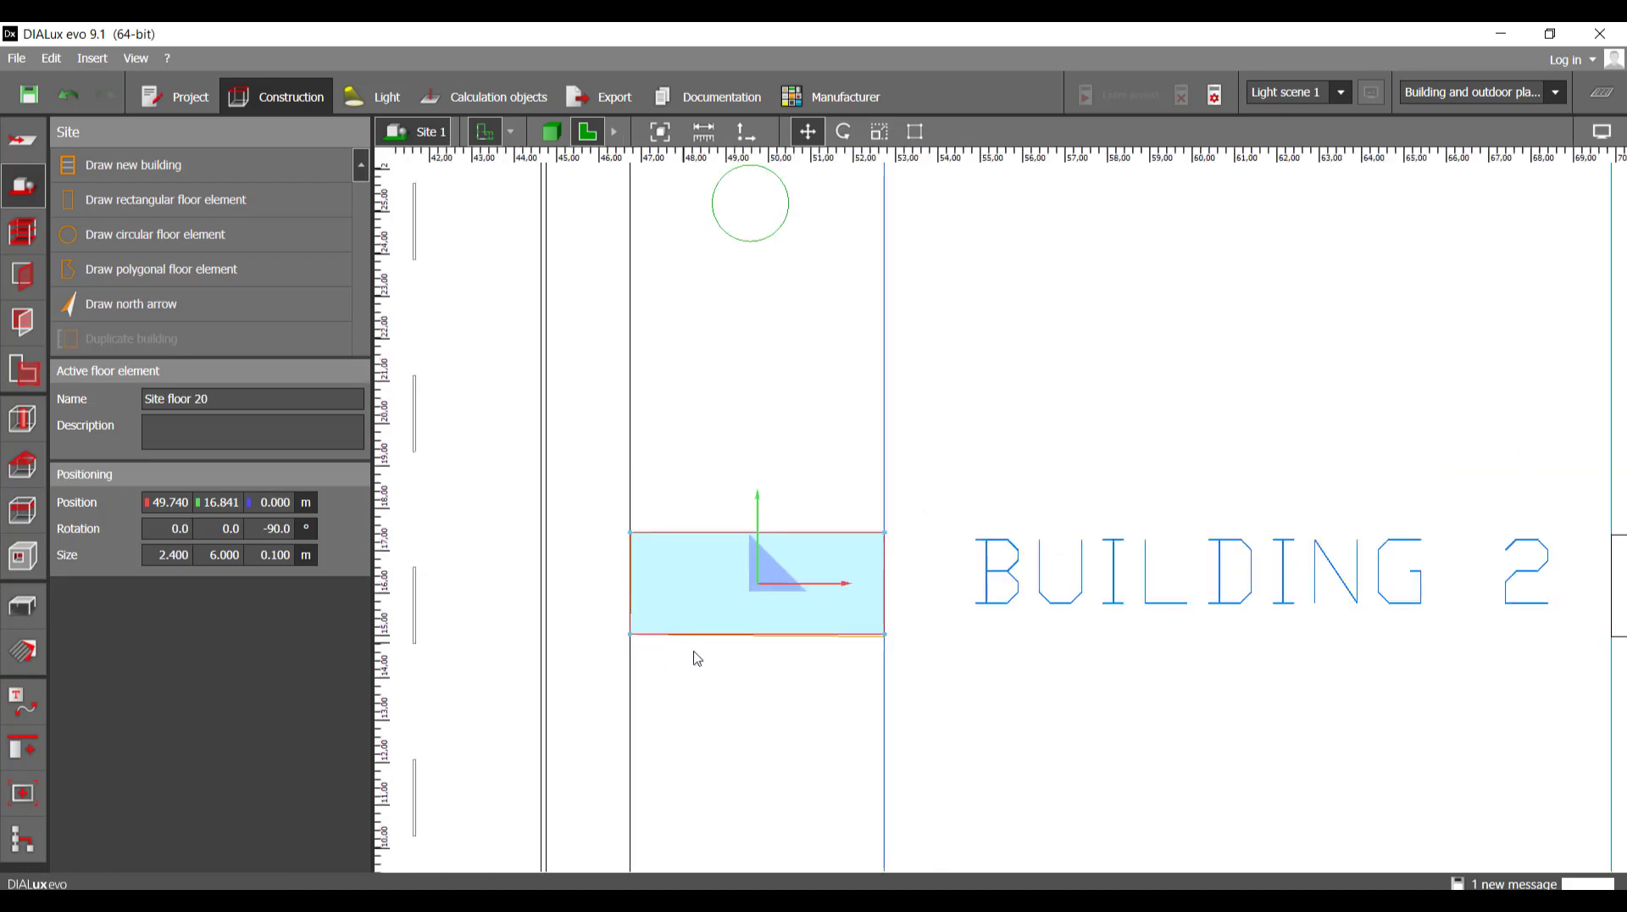
pyautogui.scroll(2, 932, 472)
pyautogui.scroll(-1, 933, 491)
pyautogui.scroll(-4, 934, 492)
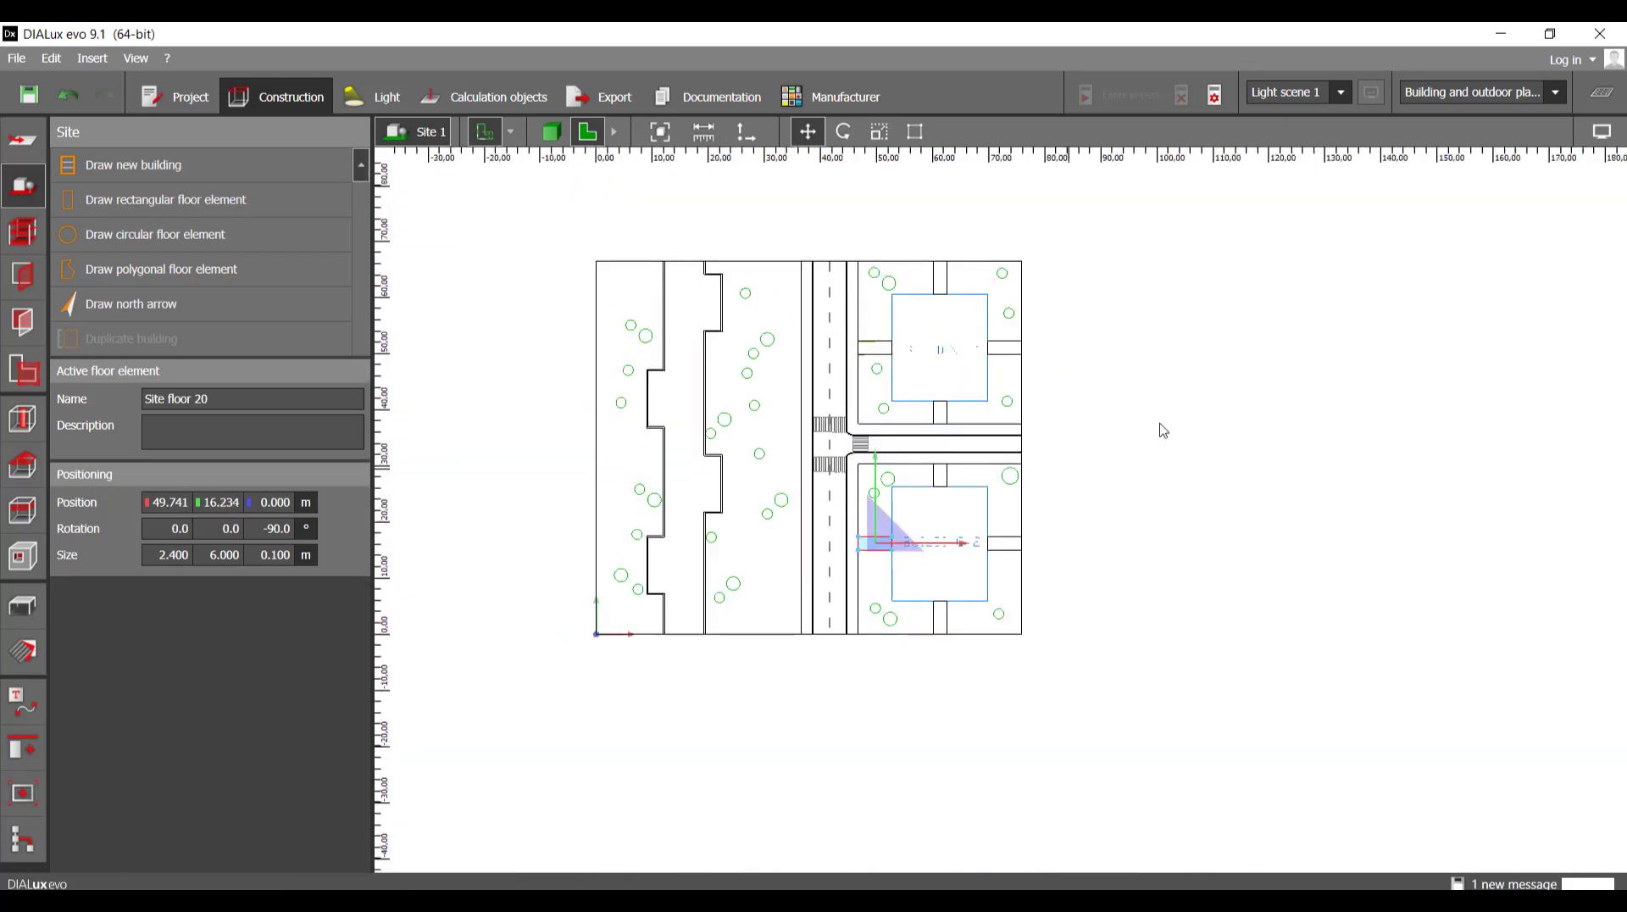
pyautogui.click(1162, 427)
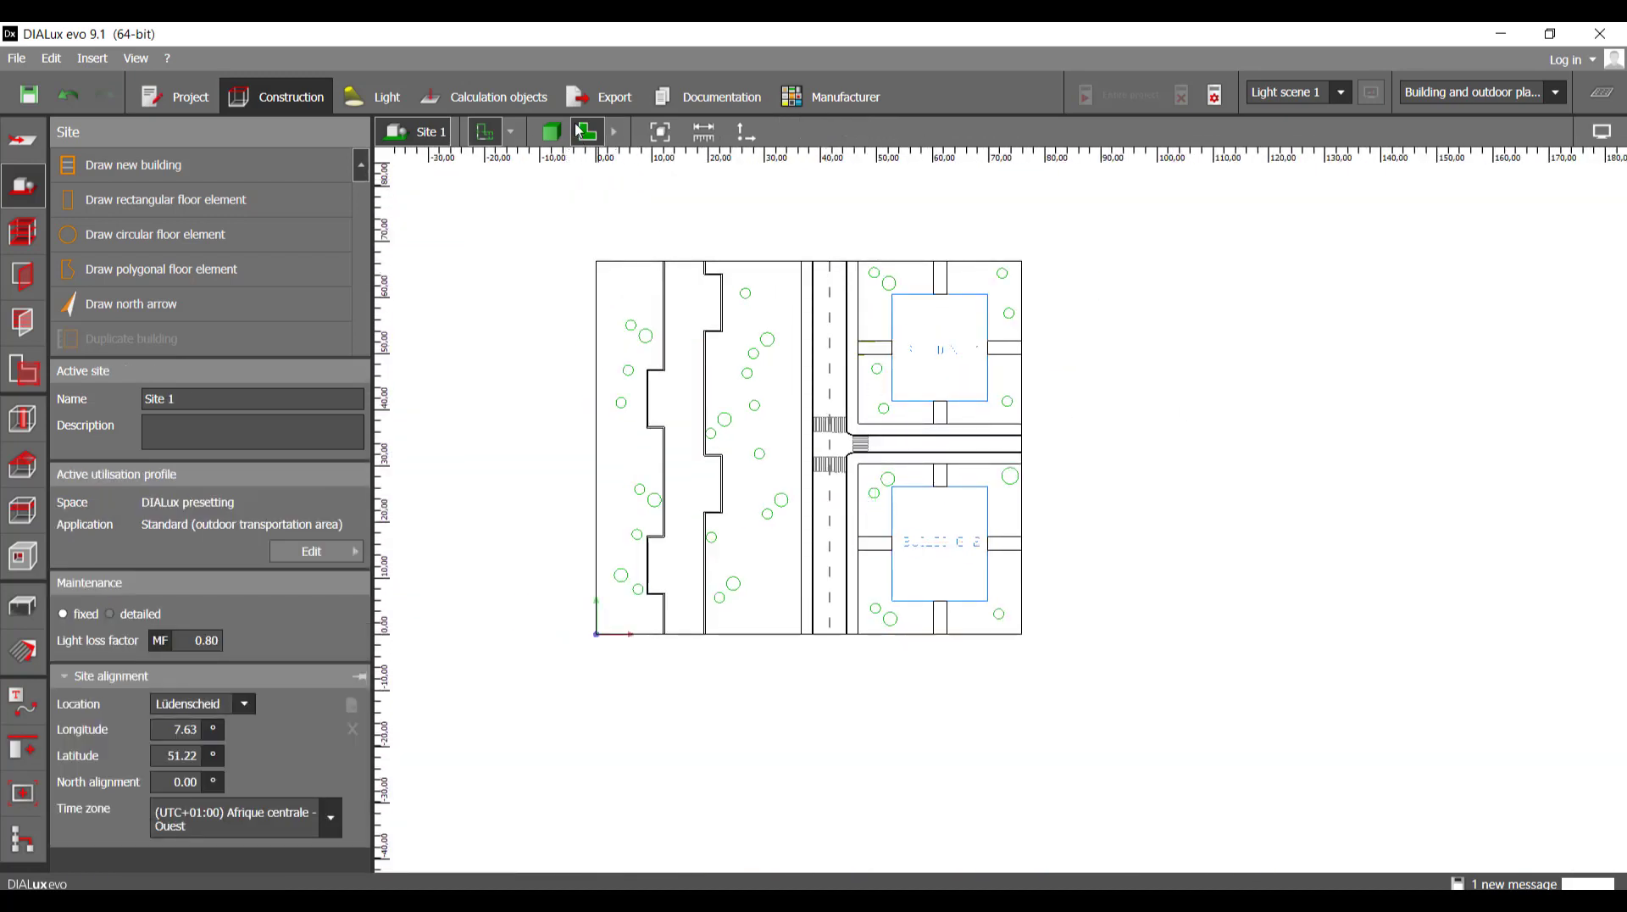
# - Examine the whole site's floor elements in the 3D view and in the floor plan
pyautogui.click(551, 132)
pyautogui.scroll(-3, 873, 458)
pyautogui.moveTo(875, 459); pyautogui.dragTo(1408, 339, button='right')
pyautogui.scroll(3, 1136, 492)
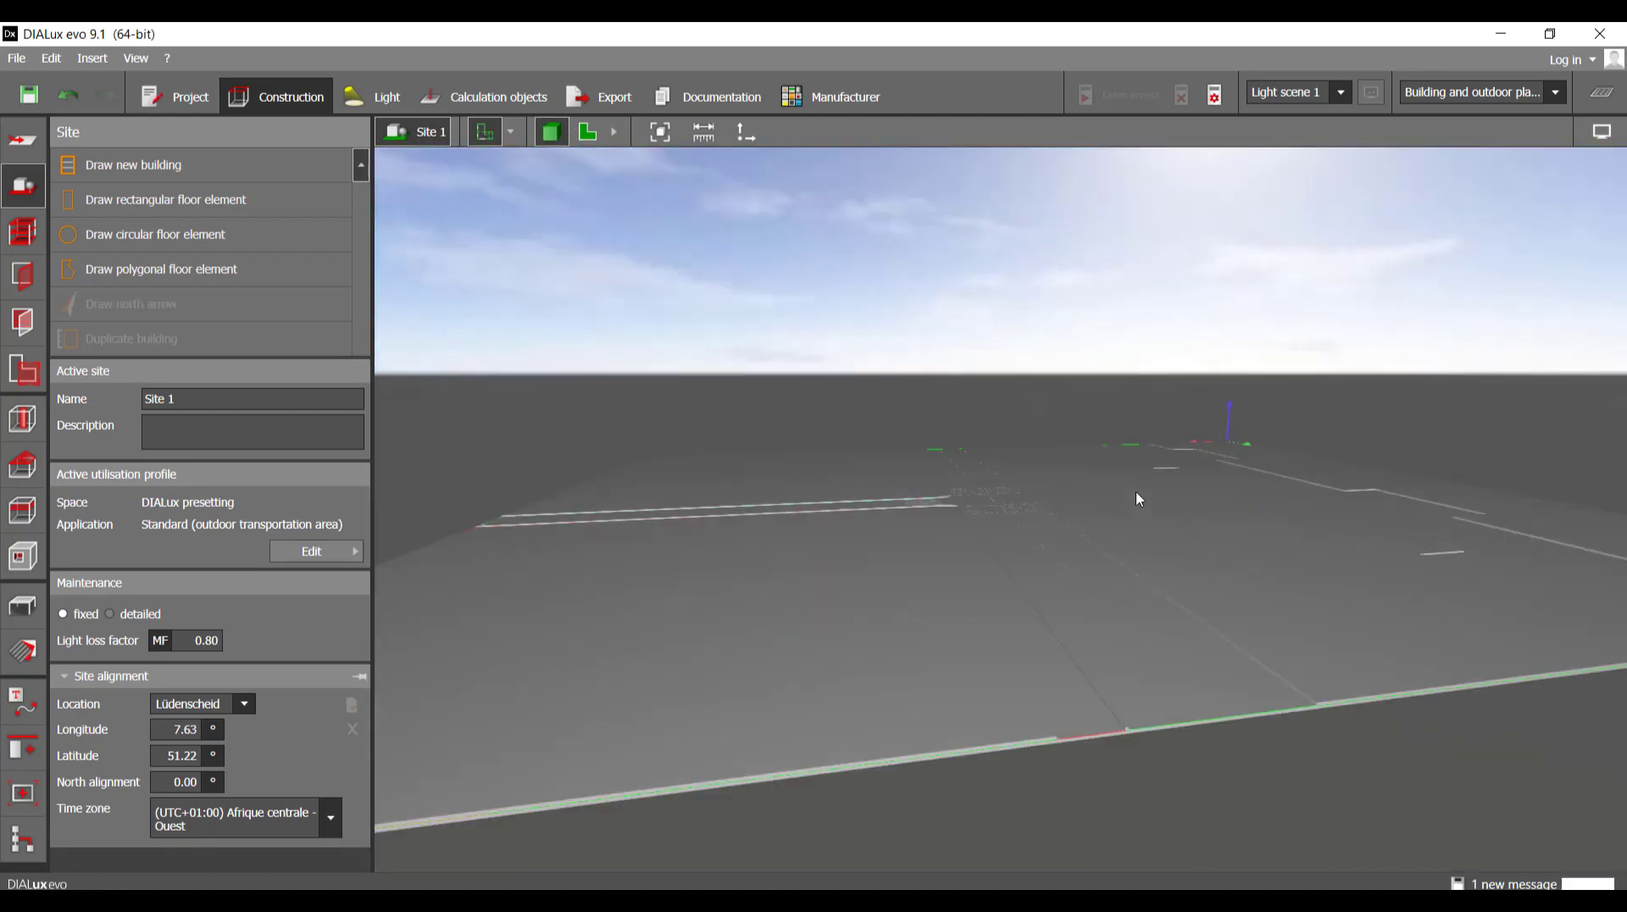
pyautogui.moveTo(1135, 492); pyautogui.dragTo(1137, 476, button='middle')
pyautogui.moveTo(1140, 483); pyautogui.dragTo(966, 517)
pyautogui.click(592, 139)
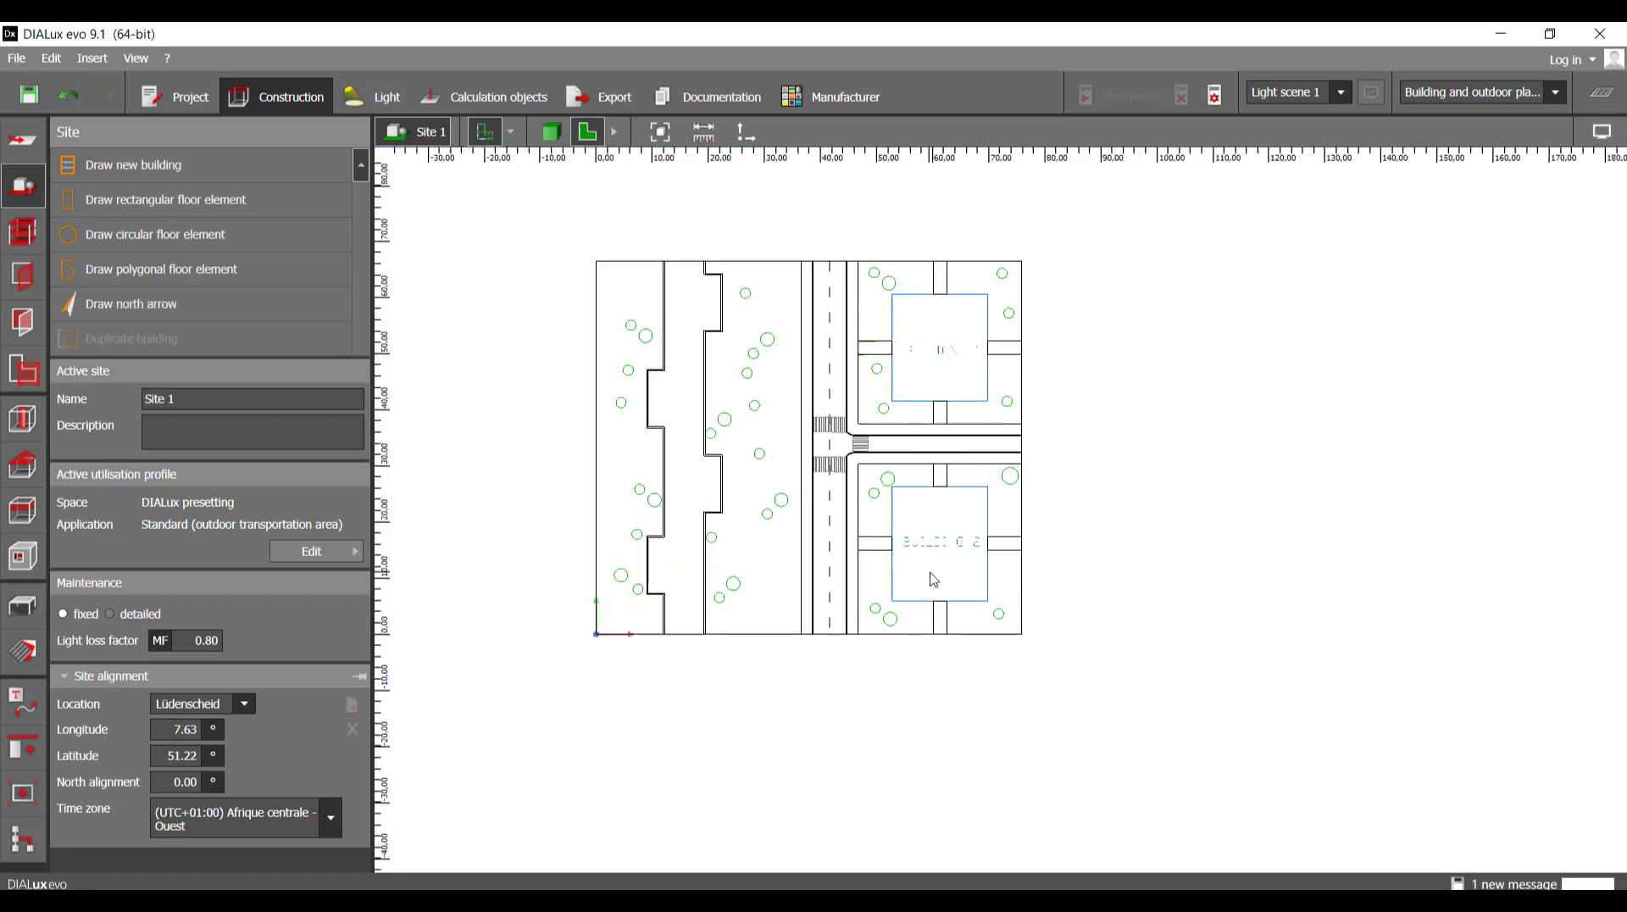
pyautogui.scroll(5, 799, 419)
pyautogui.moveTo(795, 410); pyautogui.dragTo(826, 605, button='middle')
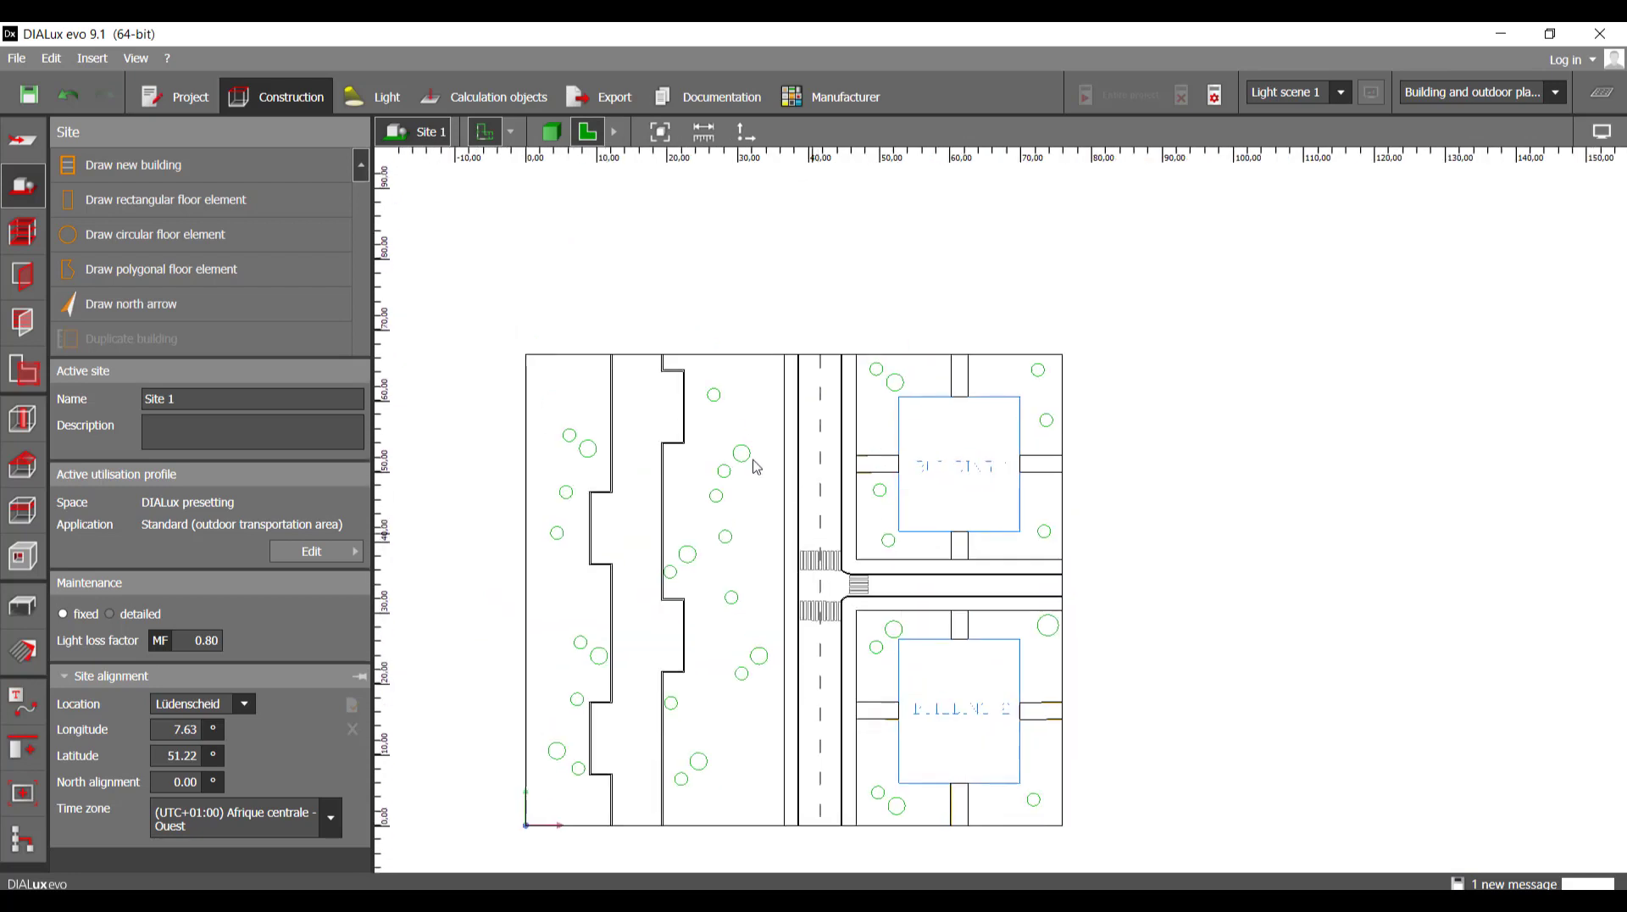
pyautogui.scroll(-2, 705, 454)
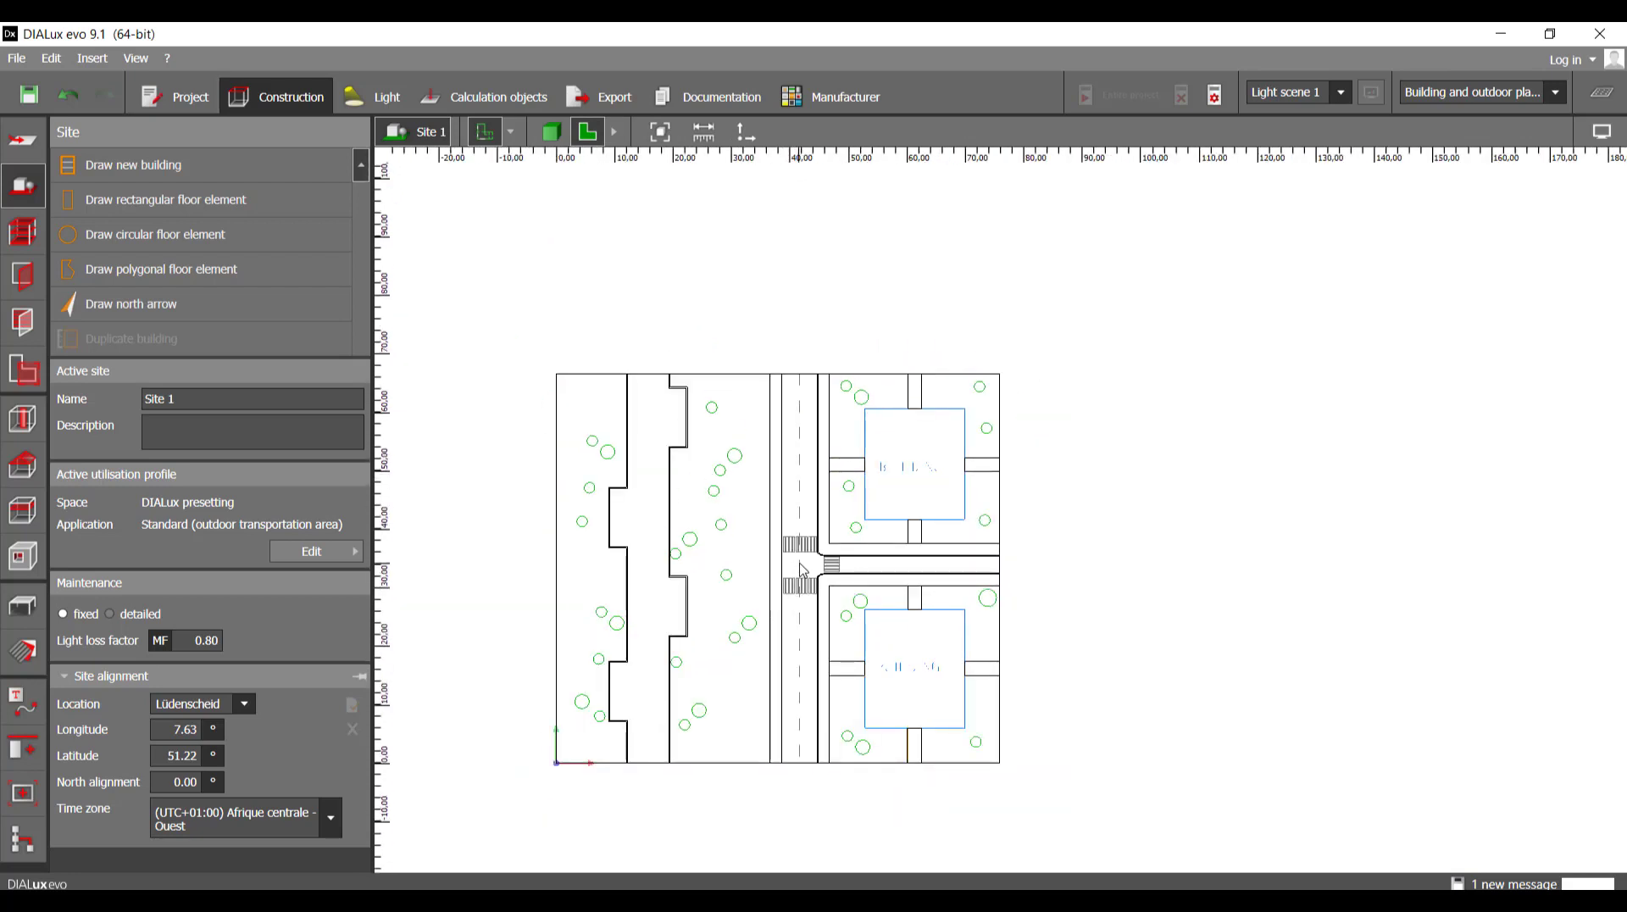
pyautogui.scroll(2, 803, 576)
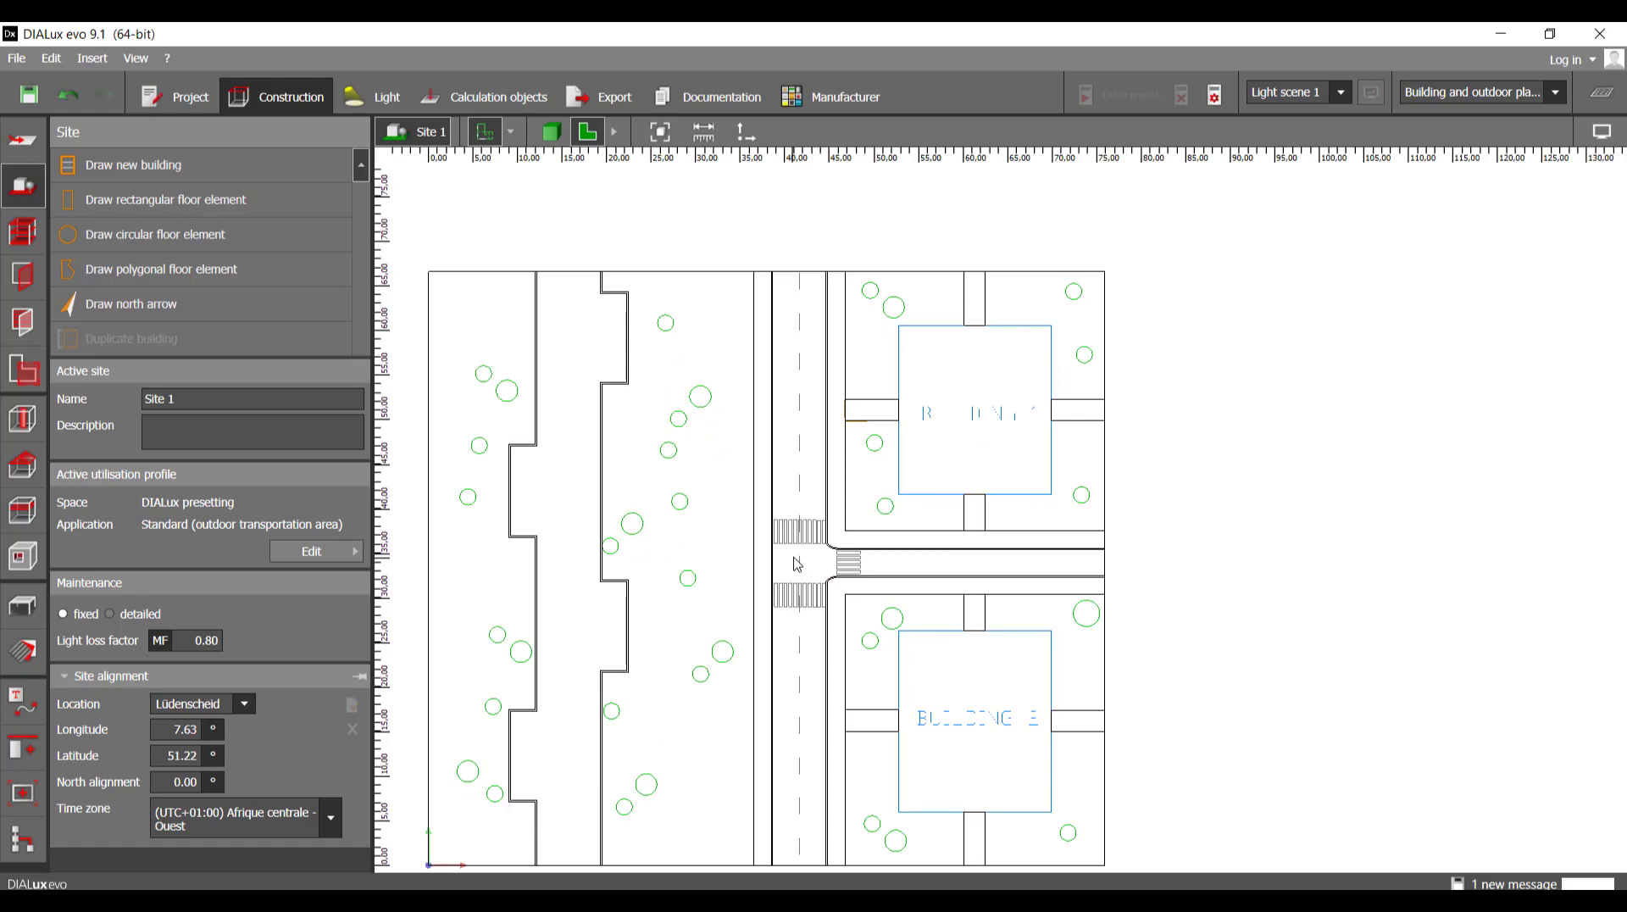
pyautogui.scroll(-2, 794, 558)
pyautogui.moveTo(794, 557); pyautogui.dragTo(804, 511, button='middle')
pyautogui.scroll(3, 795, 508)
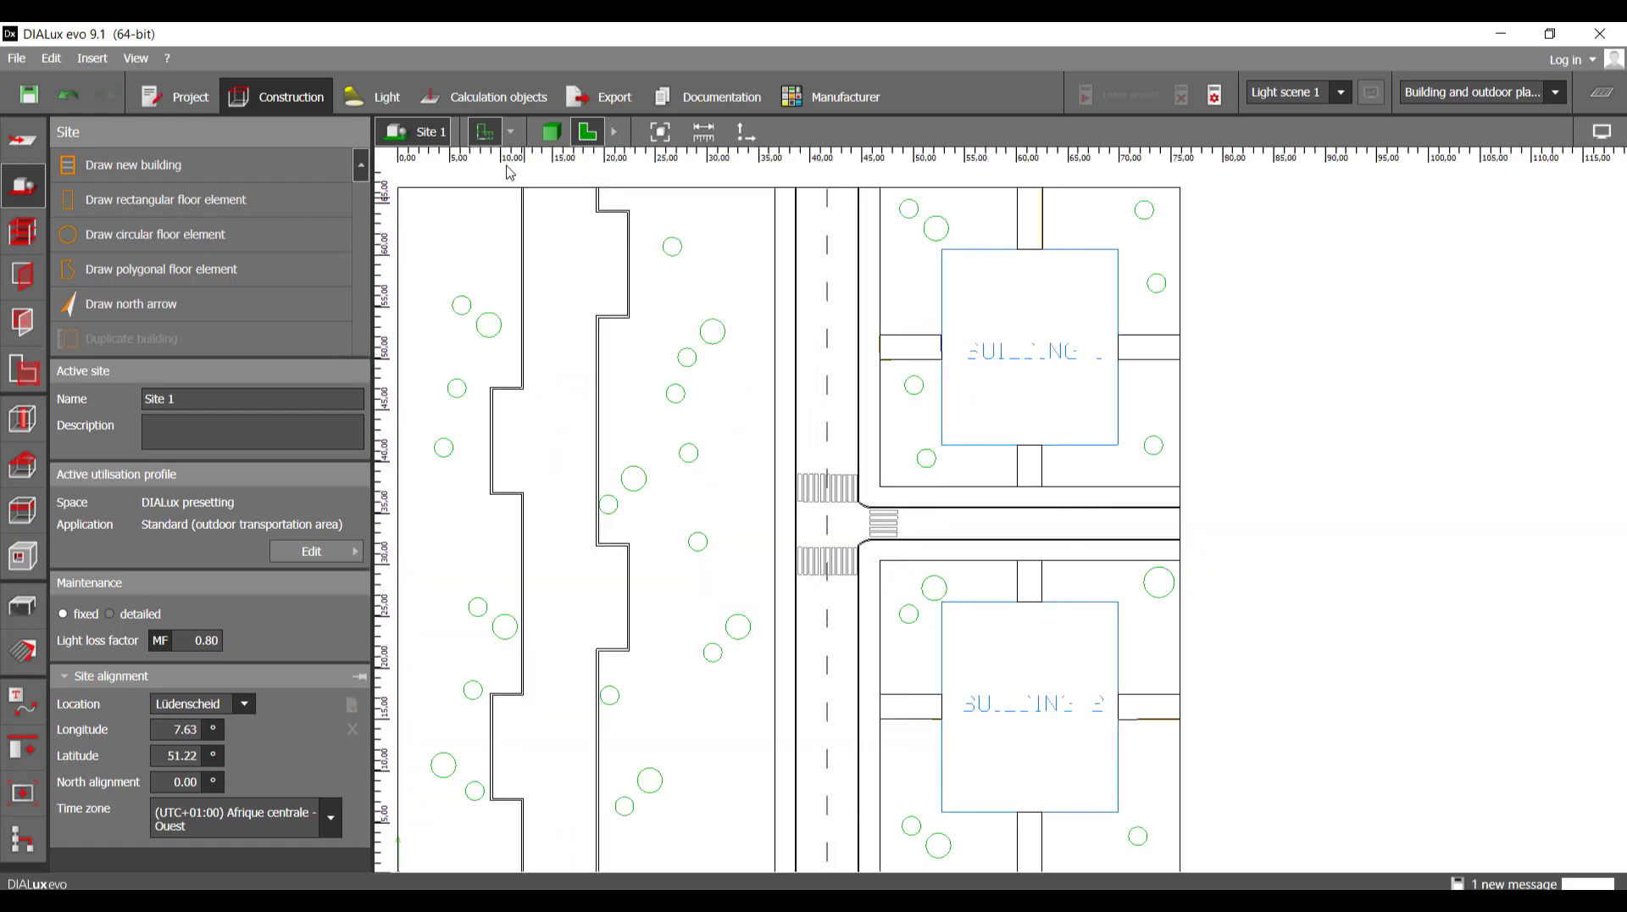
# - In the 3D view, make the Grass texture from the material catalog the active material
pyautogui.click(551, 133)
pyautogui.moveTo(814, 537); pyautogui.dragTo(863, 500)
pyautogui.moveTo(989, 515); pyautogui.dragTo(726, 538)
pyautogui.moveTo(727, 539); pyautogui.dragTo(783, 524, button='middle')
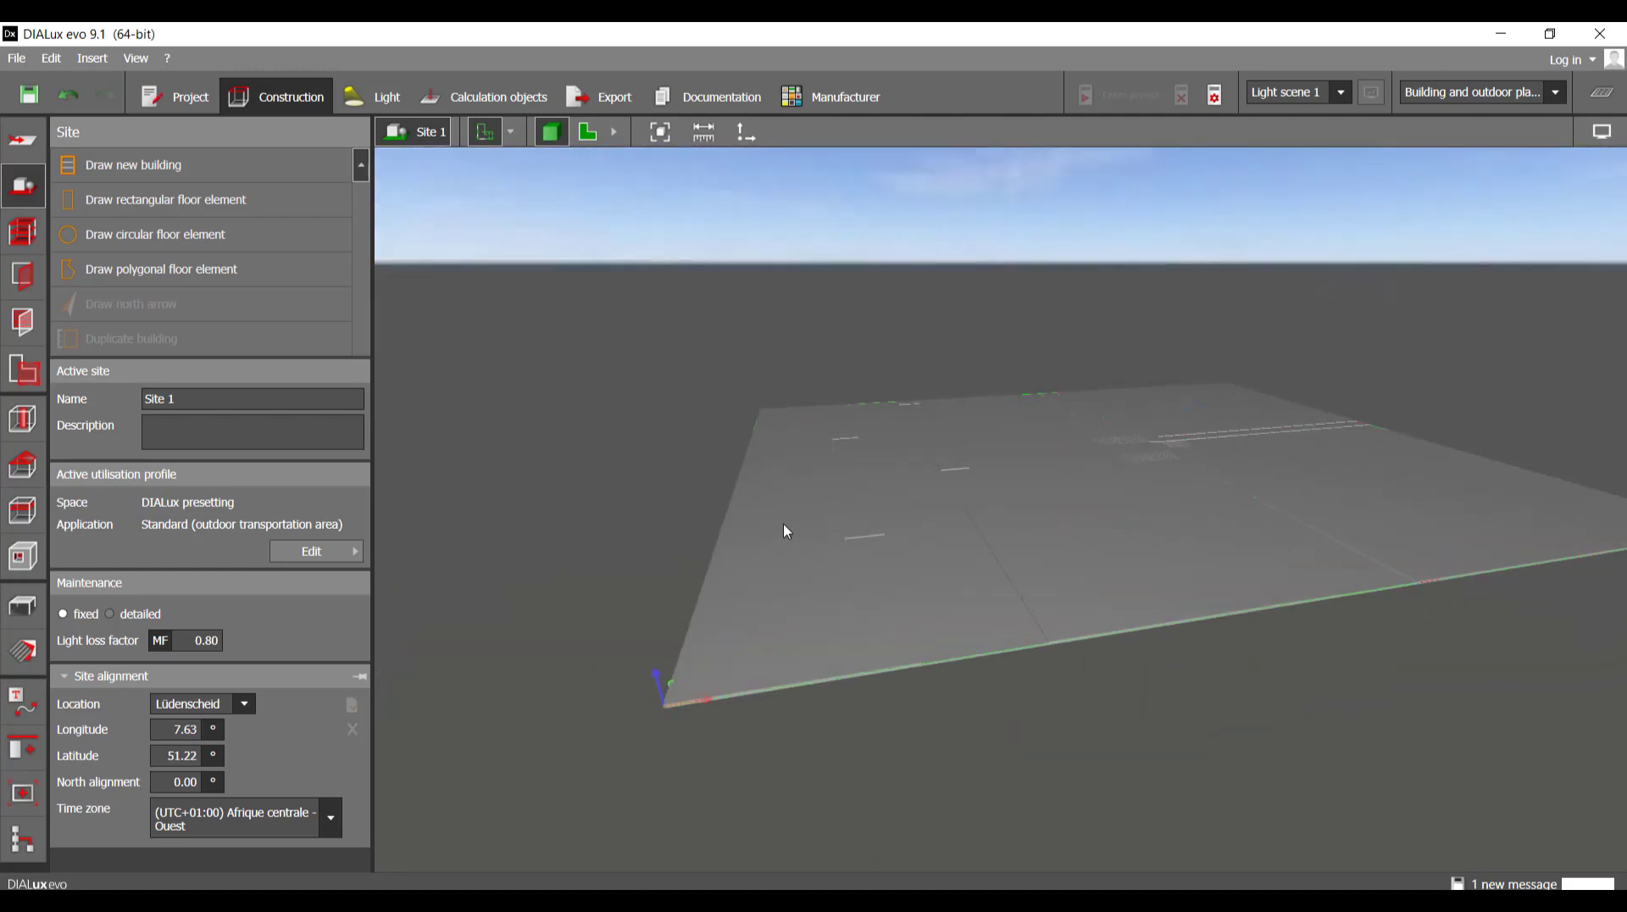
pyautogui.scroll(2, 783, 524)
pyautogui.click(29, 652)
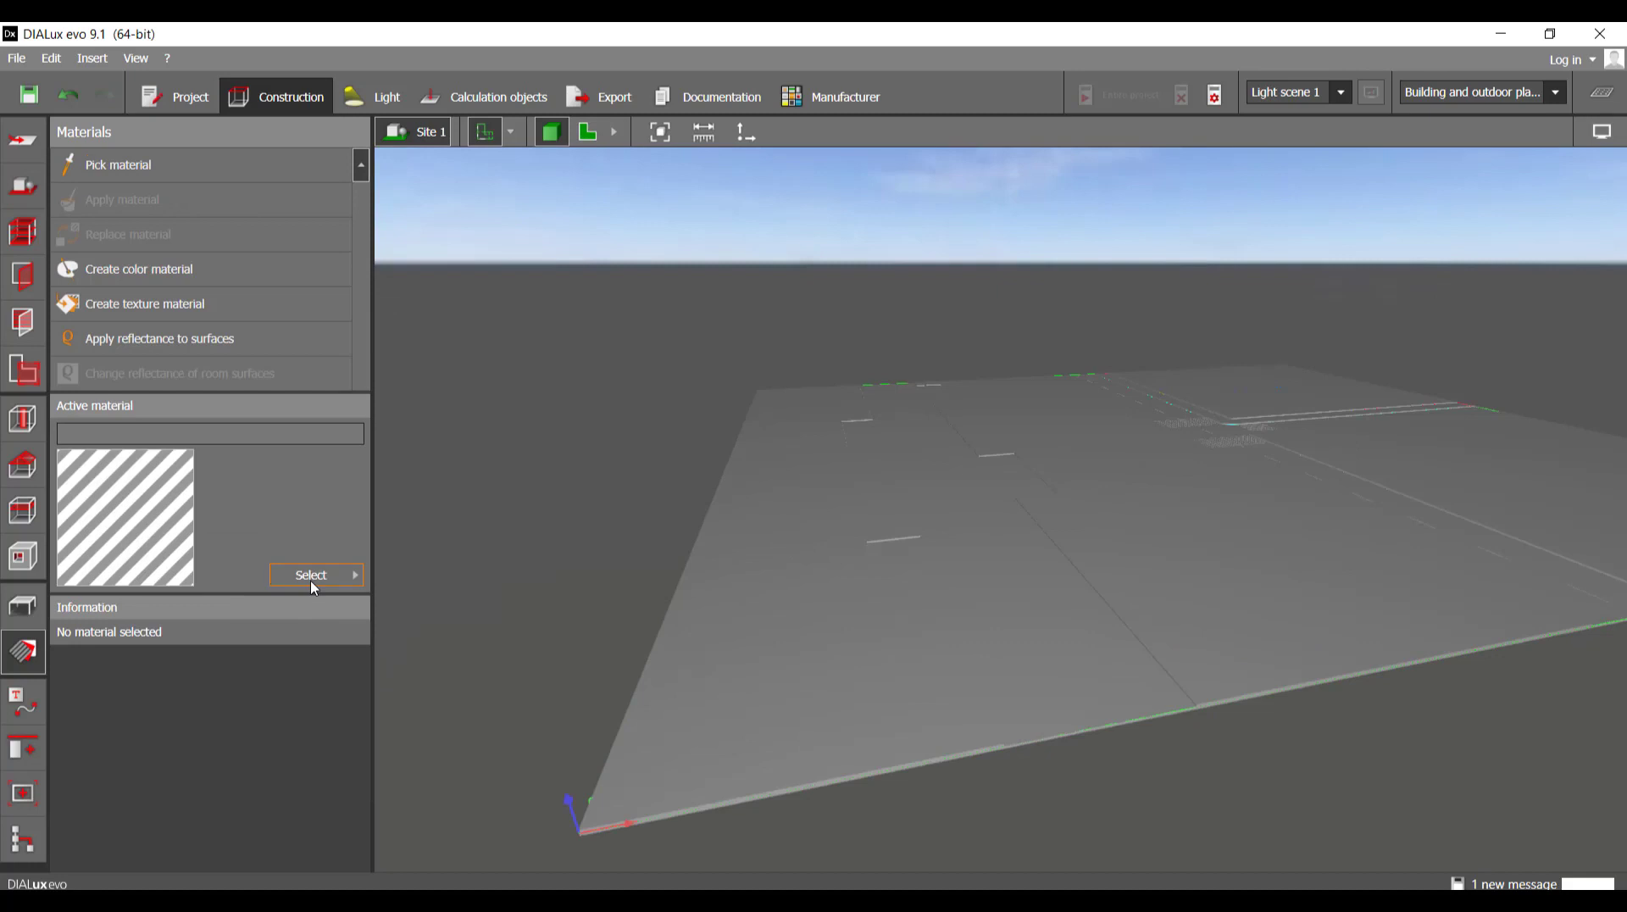
pyautogui.click(313, 577)
pyautogui.click(592, 613)
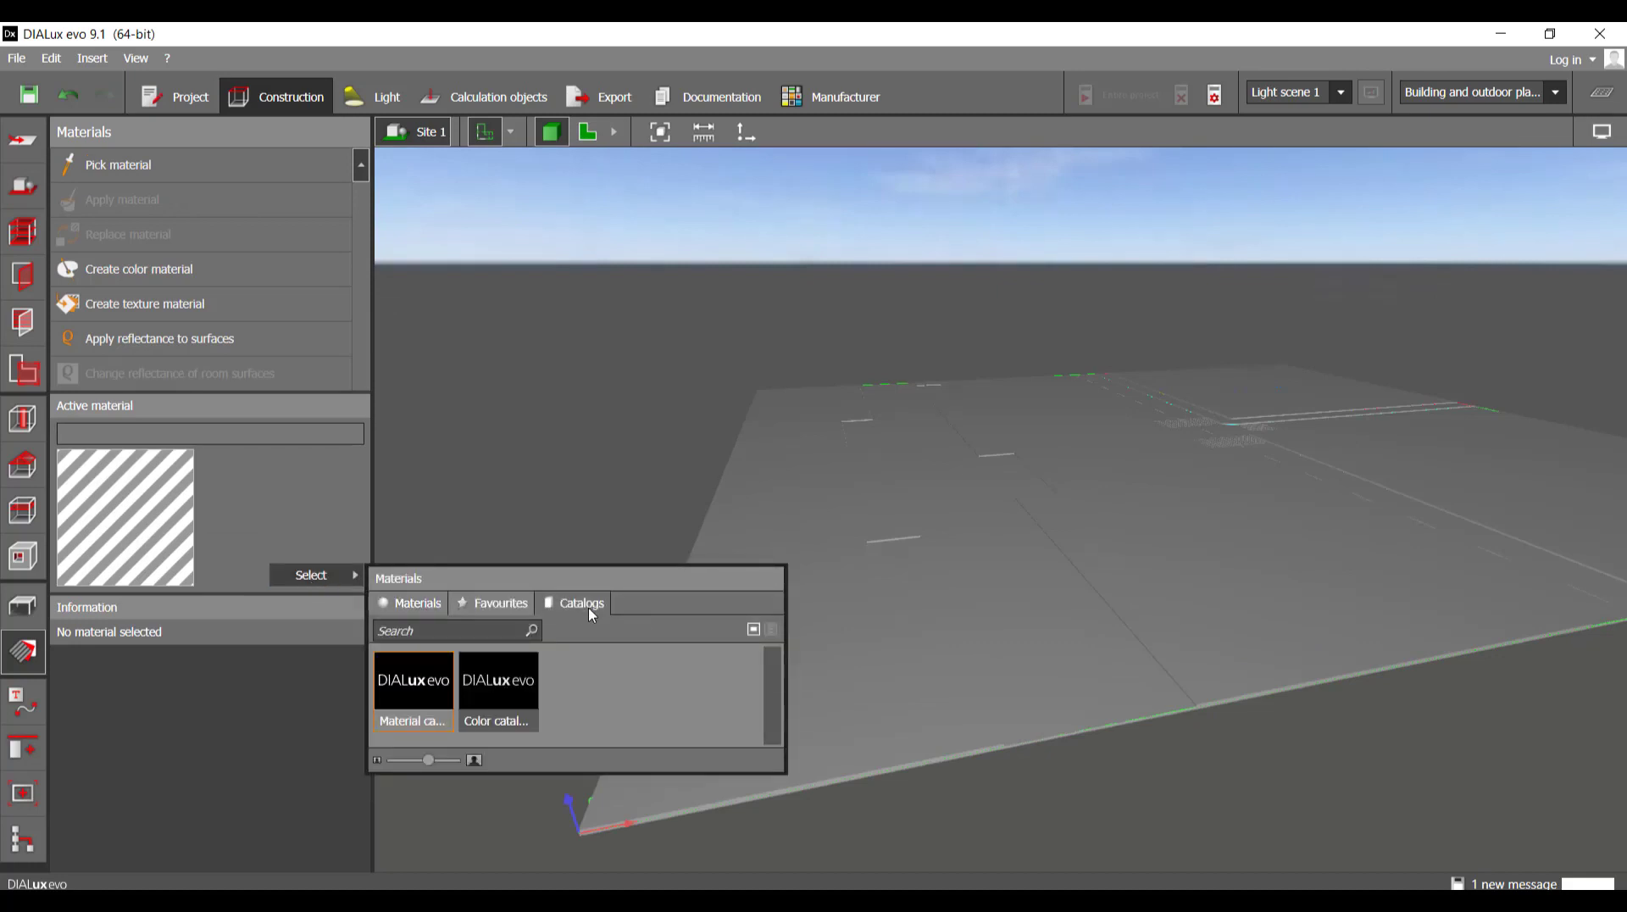
pyautogui.click(413, 694)
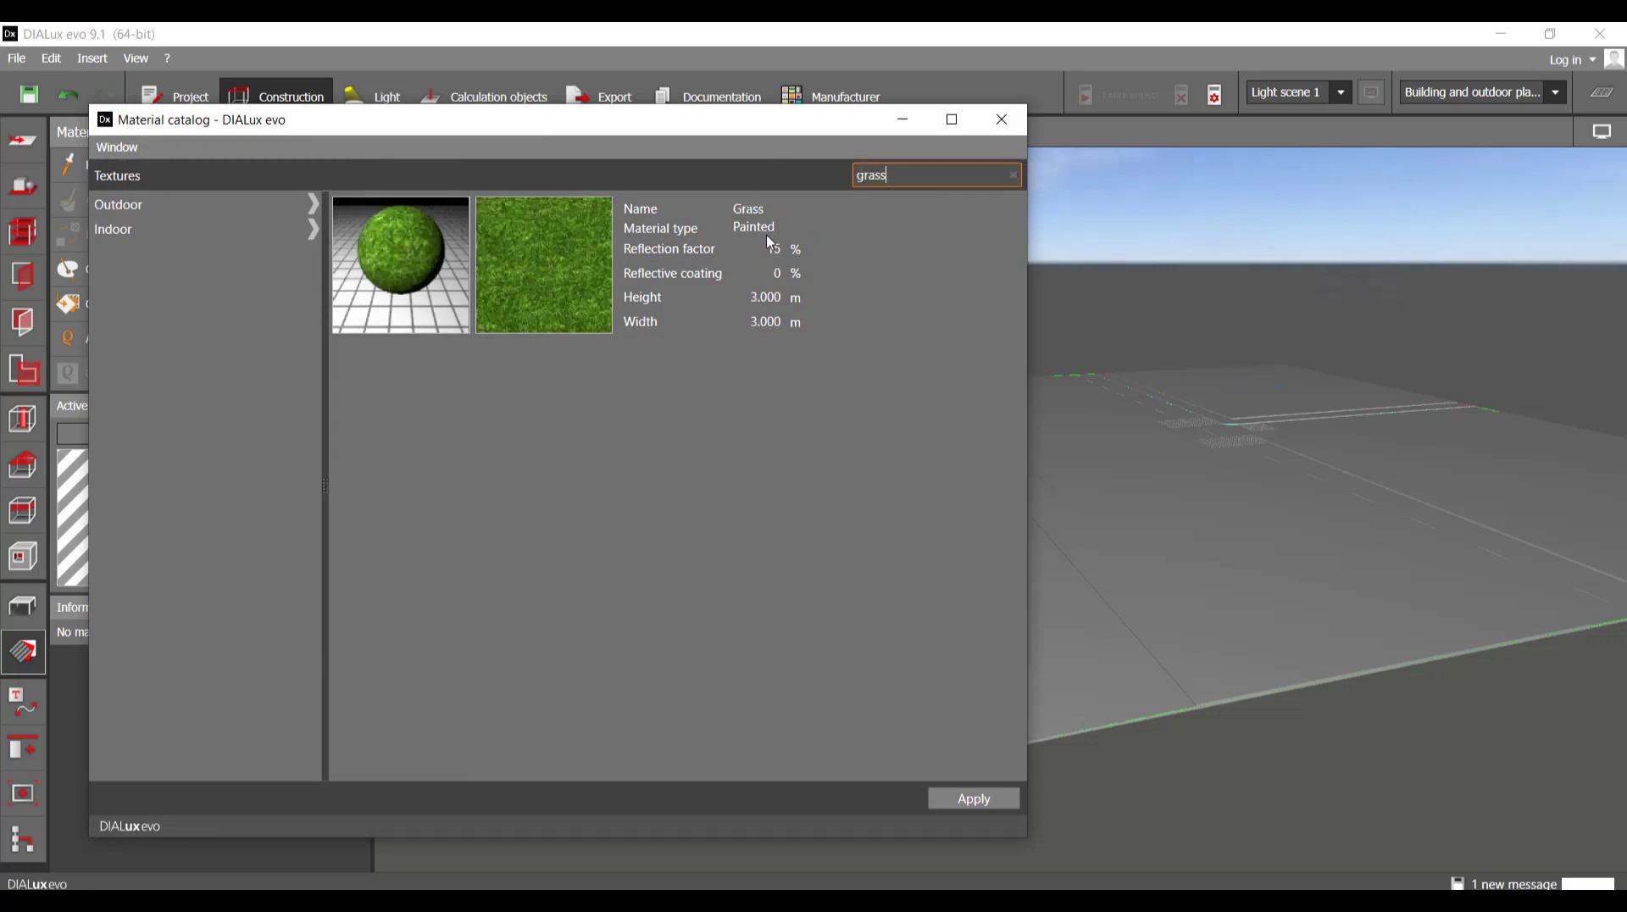
pyautogui.doubleClick(607, 272)
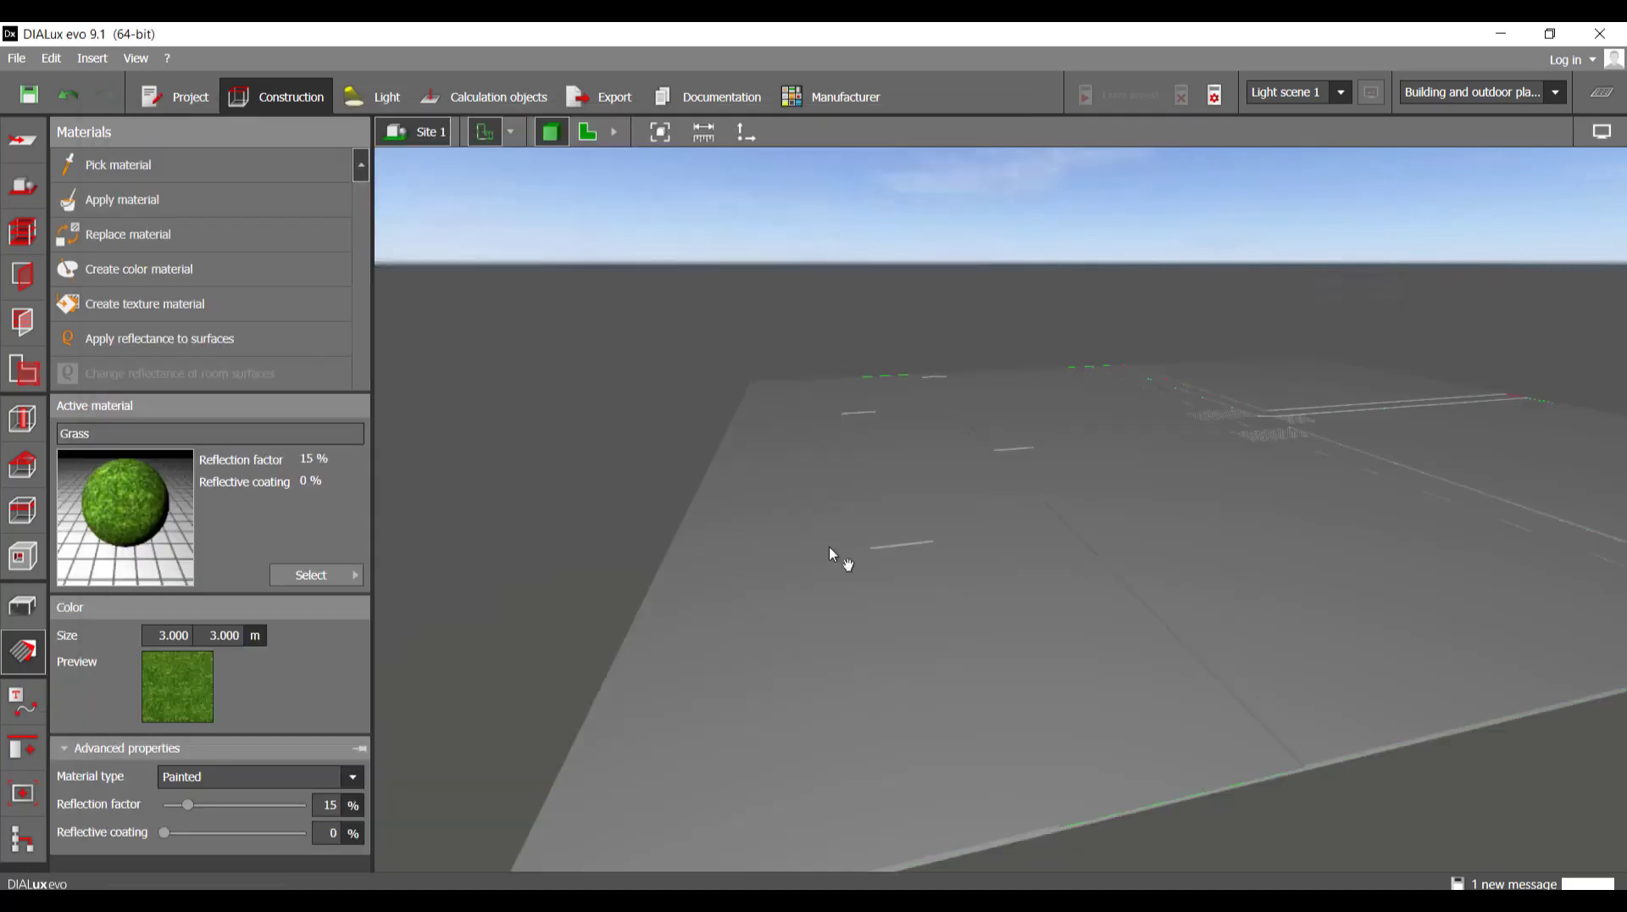
# - Apply the Grass material to the two strips beside the stepped roadway and to both building plots
pyautogui.moveTo(830, 555); pyautogui.dragTo(801, 501, button='middle')
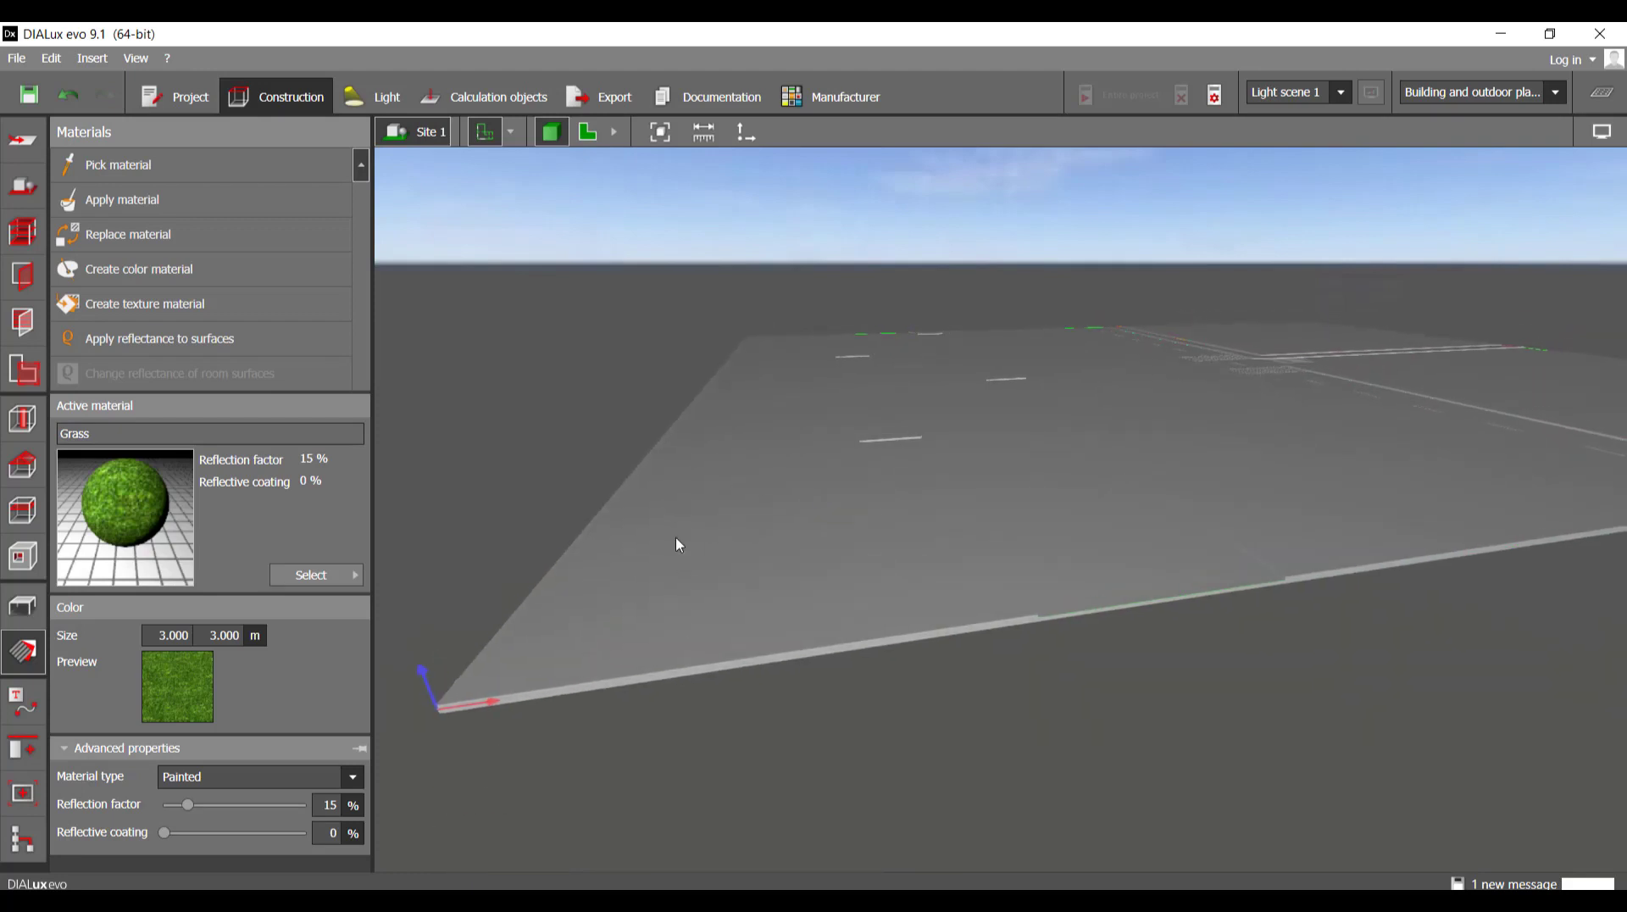
pyautogui.click(722, 516)
pyautogui.moveTo(1000, 504); pyautogui.dragTo(833, 486, button='middle')
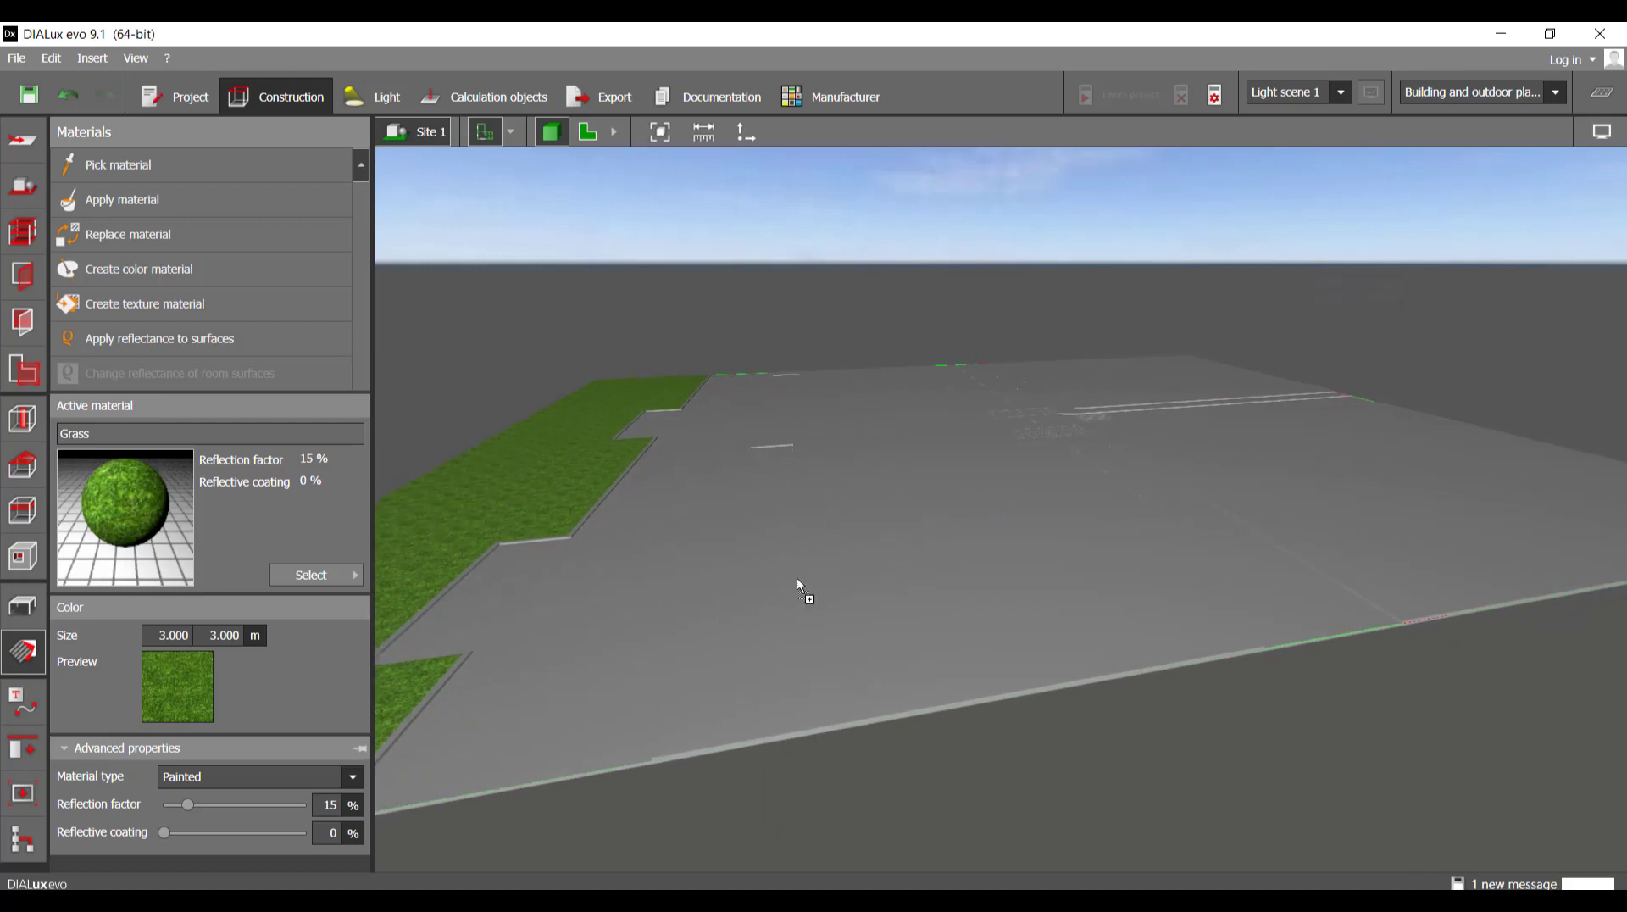
pyautogui.moveTo(960, 532); pyautogui.dragTo(961, 541)
pyautogui.moveTo(961, 541); pyautogui.dragTo(991, 611, button='right')
pyautogui.moveTo(991, 612); pyautogui.dragTo(784, 581, button='middle')
pyautogui.moveTo(969, 498); pyautogui.dragTo(1165, 624, button='middle')
# - Examine the plots and paths around Building 2 and Building 1 in the floor plan
pyautogui.click(600, 146)
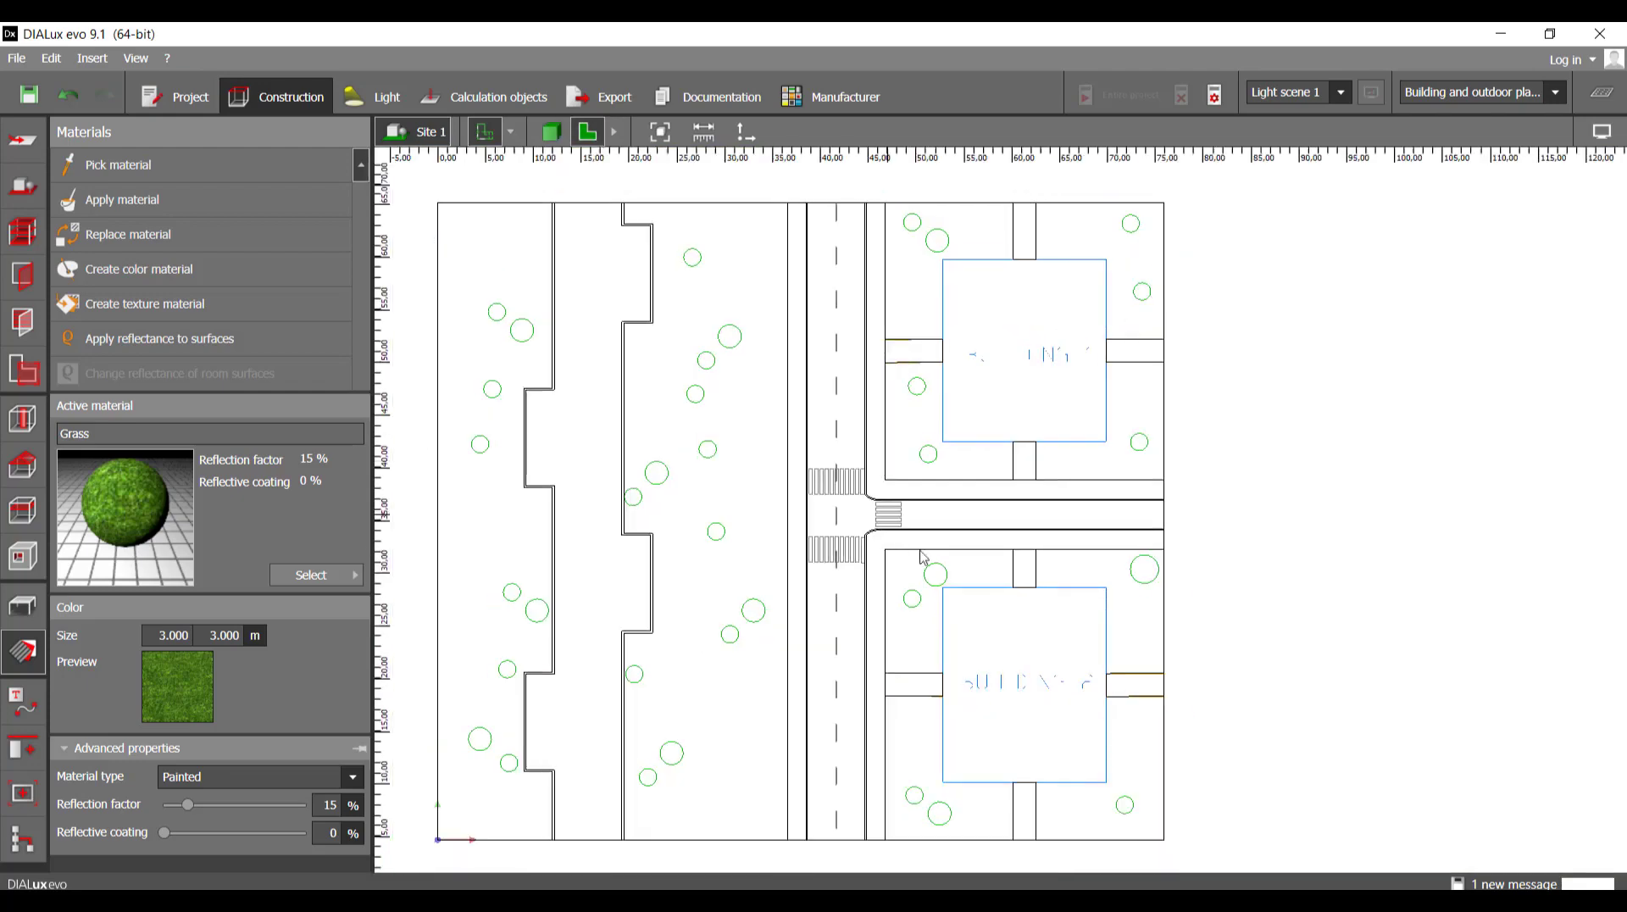
pyautogui.scroll(5, 1006, 581)
pyautogui.scroll(-2, 1006, 581)
pyautogui.scroll(4, 790, 552)
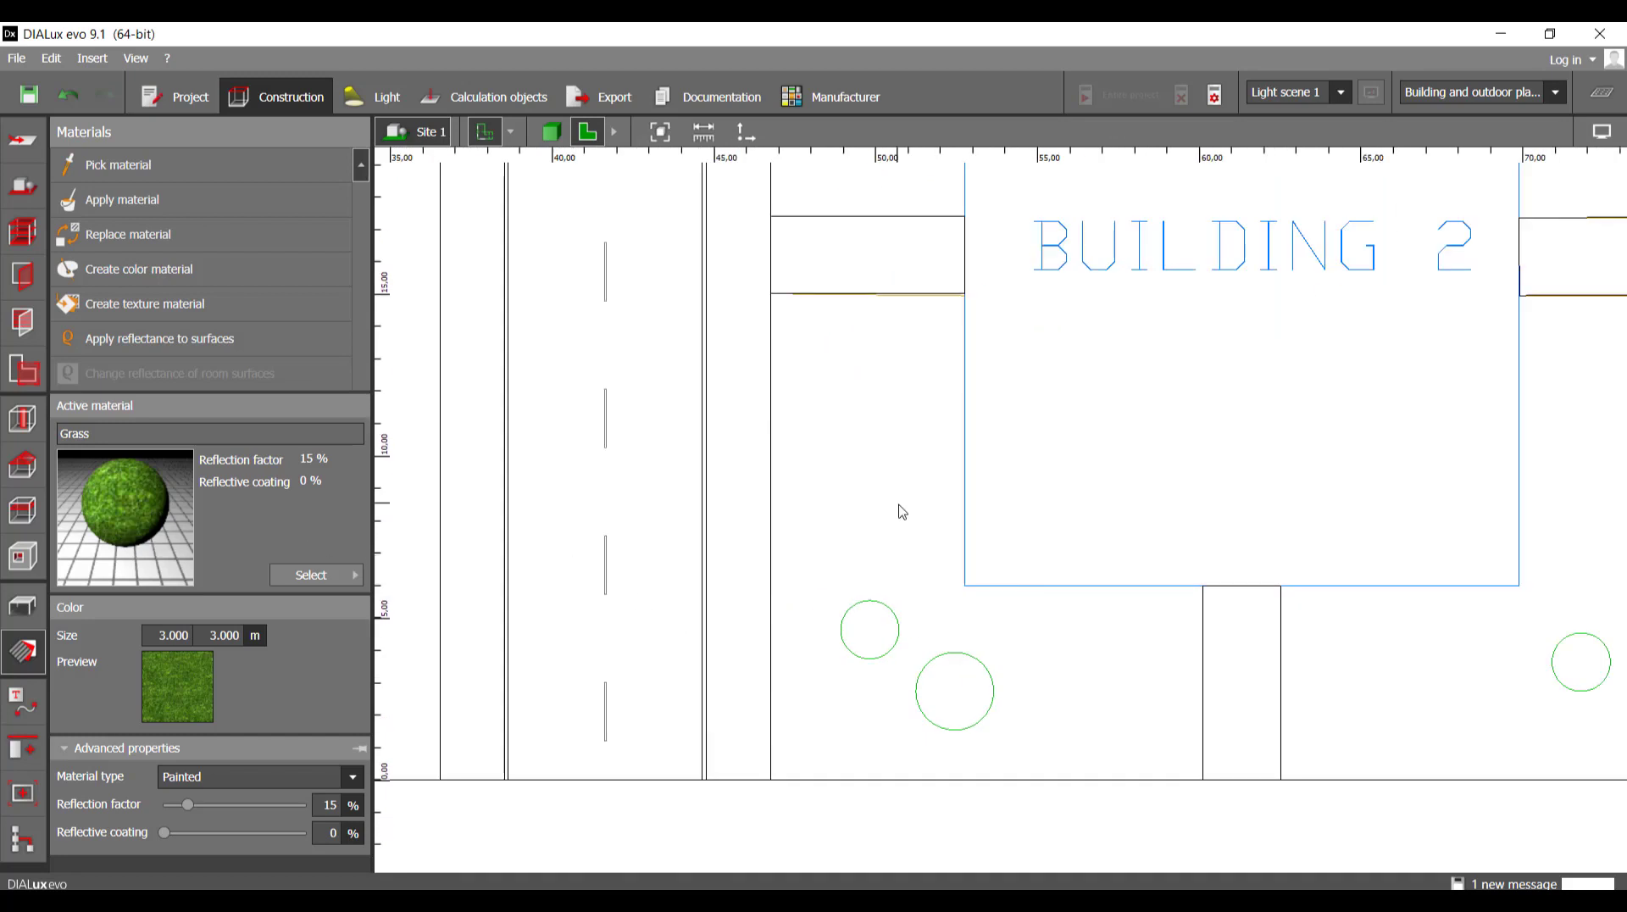
pyautogui.scroll(-3, 898, 505)
pyautogui.moveTo(958, 425); pyautogui.dragTo(885, 689, button='middle')
pyautogui.scroll(-3, 885, 689)
pyautogui.moveTo(834, 345); pyautogui.dragTo(820, 580, button='middle')
pyautogui.scroll(3, 820, 581)
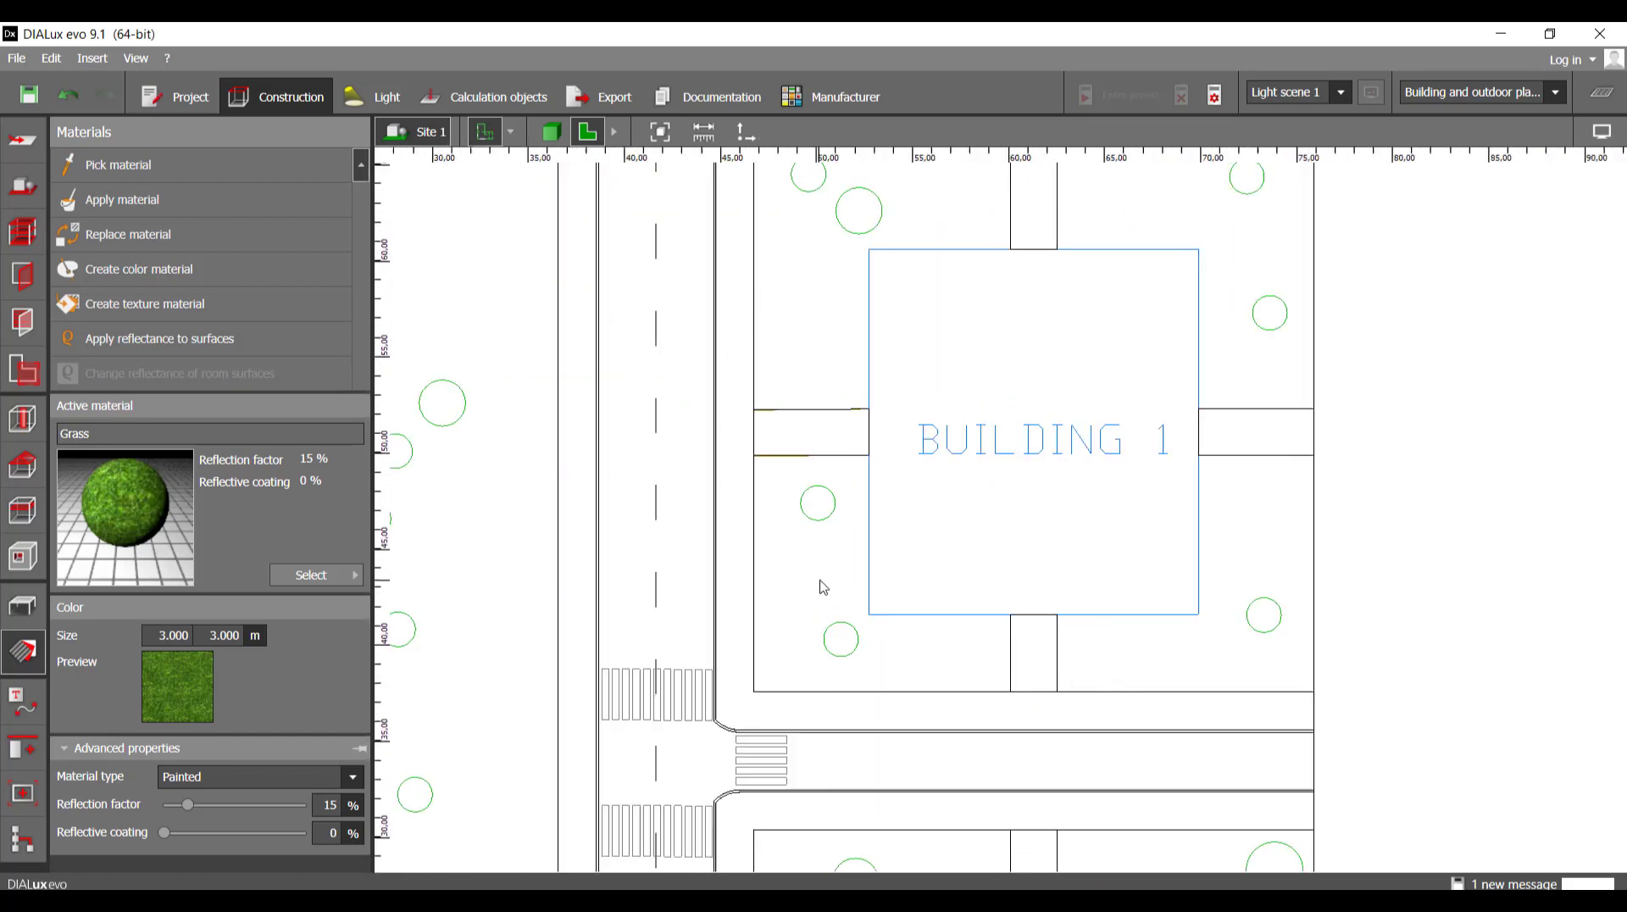
pyautogui.scroll(1, 822, 587)
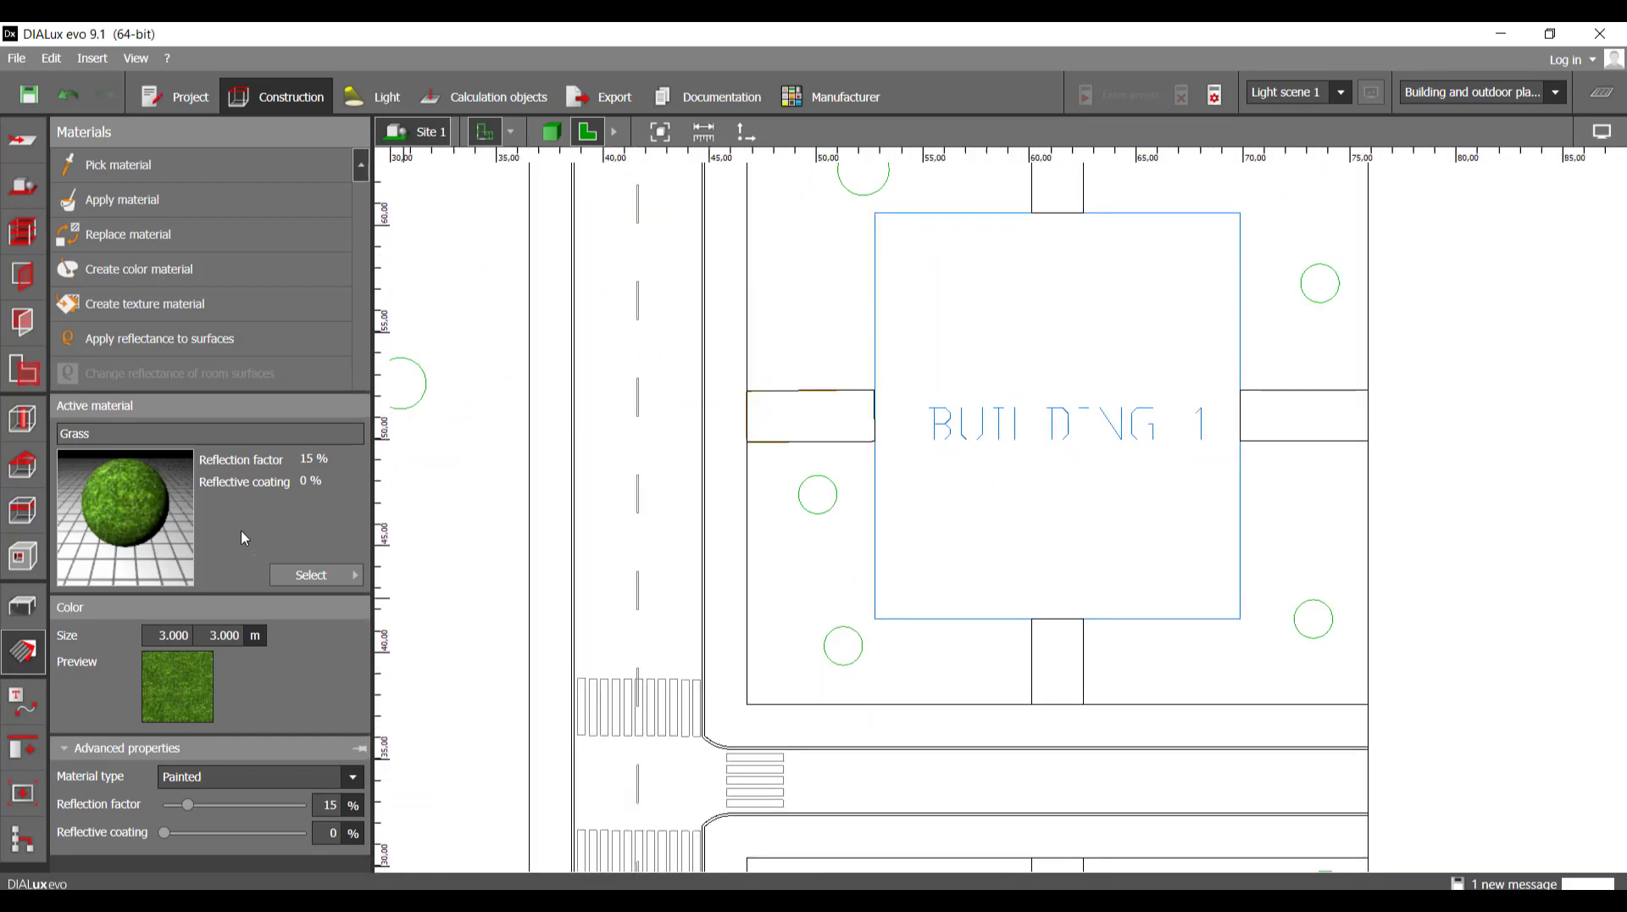
# - Inspect the grass surfaces, paths and roads from several angles in the 3D view
pyautogui.click(558, 138)
pyautogui.moveTo(938, 586); pyautogui.dragTo(1005, 553, button='middle')
pyautogui.scroll(-3, 1004, 553)
pyautogui.moveTo(1004, 552); pyautogui.dragTo(1023, 417, button='right')
pyautogui.scroll(3, 977, 490)
pyautogui.moveTo(1026, 417); pyautogui.dragTo(1106, 342, button='middle')
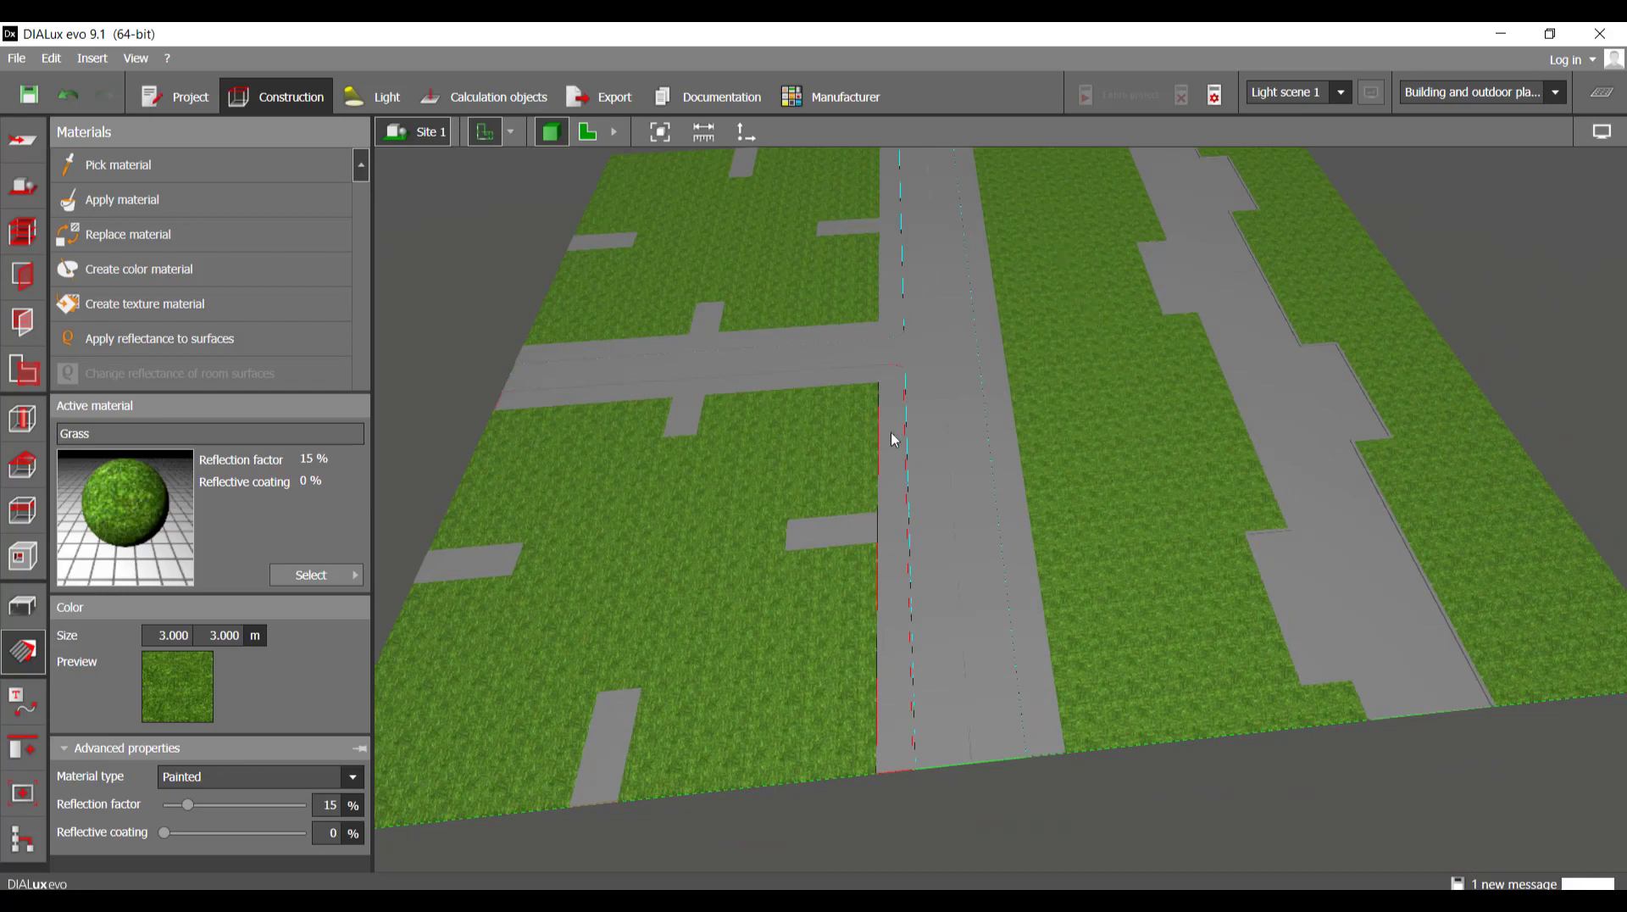
pyautogui.moveTo(701, 417); pyautogui.dragTo(758, 623, button='middle')
pyautogui.moveTo(748, 382); pyautogui.dragTo(906, 719, button='middle')
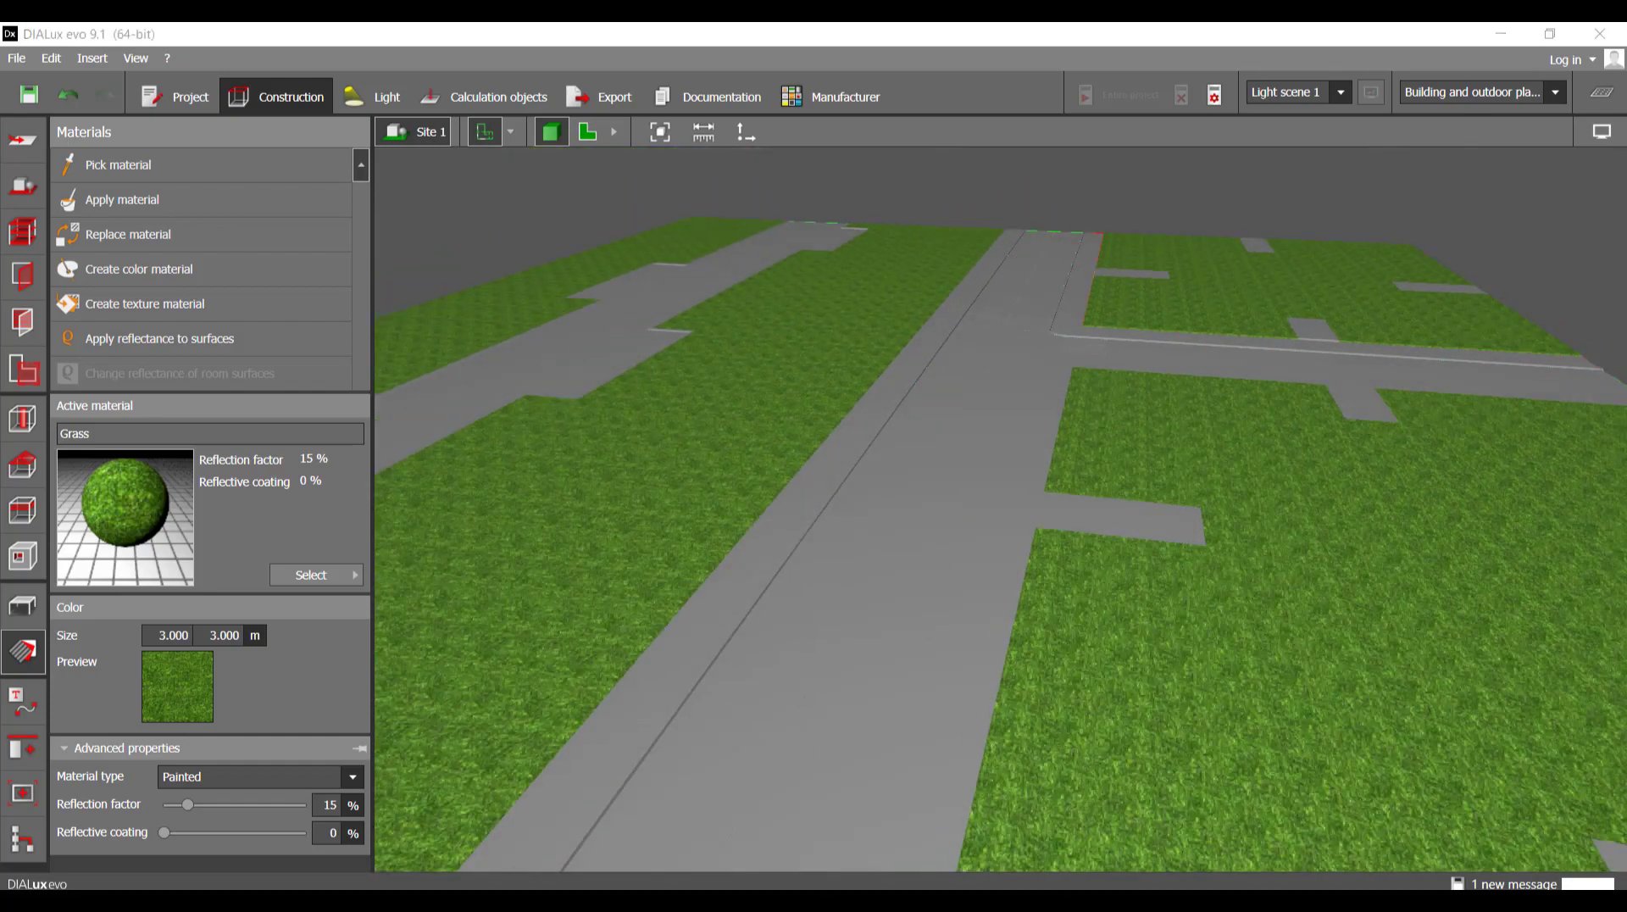
# - Search the material catalog for asphalt and make AsphaltLightt the active material
pyautogui.moveTo(1016, 905)
pyautogui.click(1101, 847)
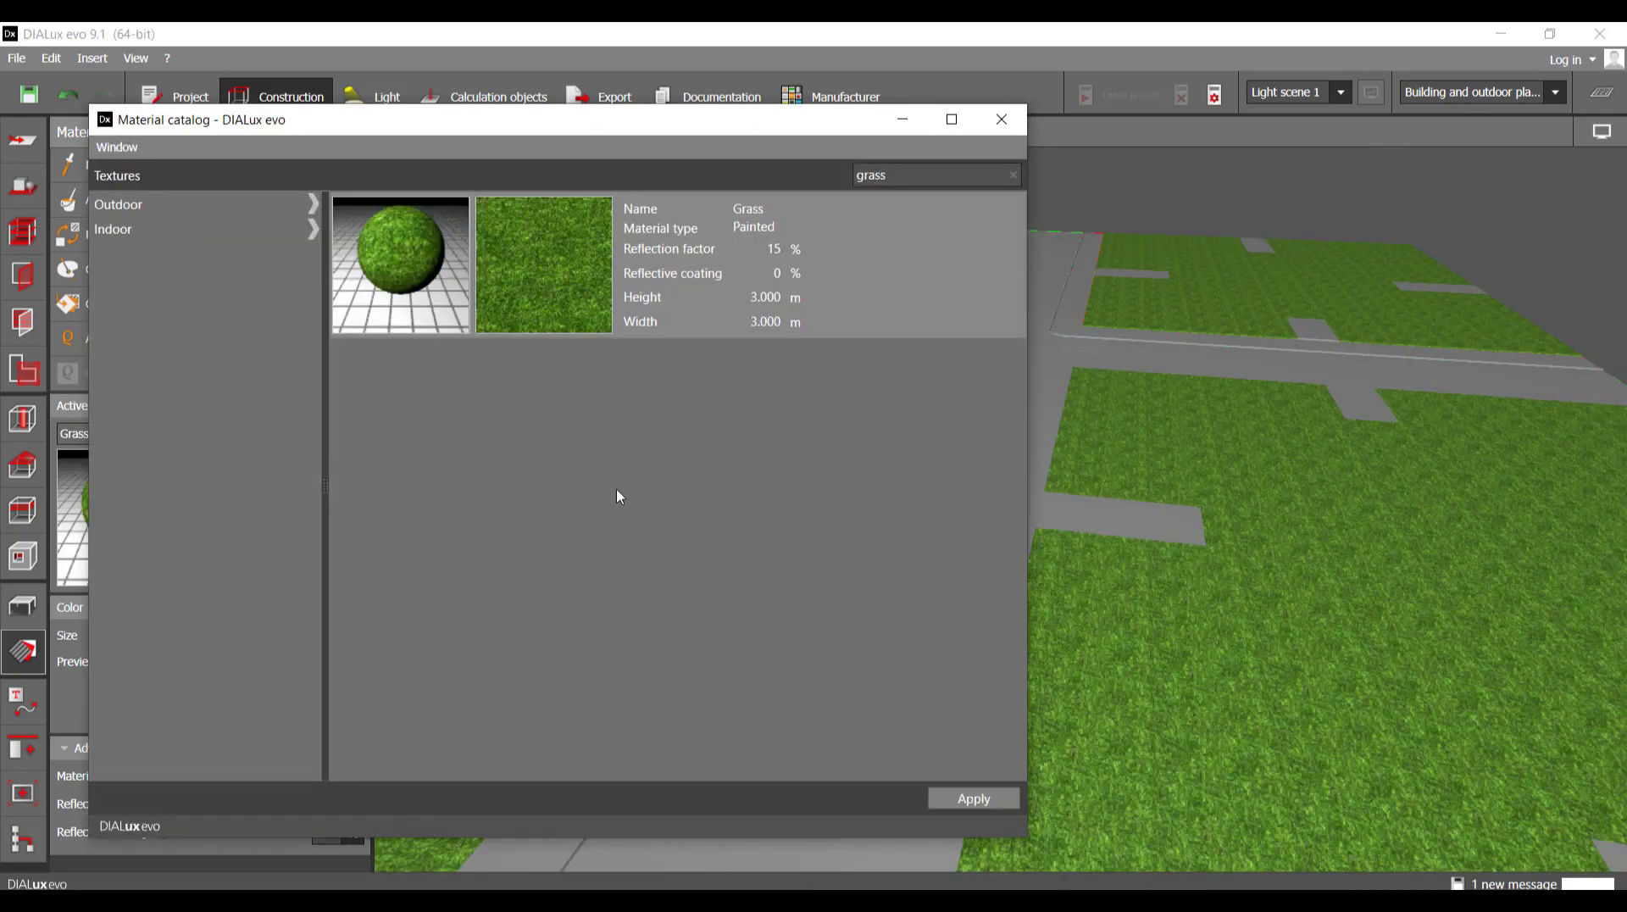
pyautogui.click(1012, 175)
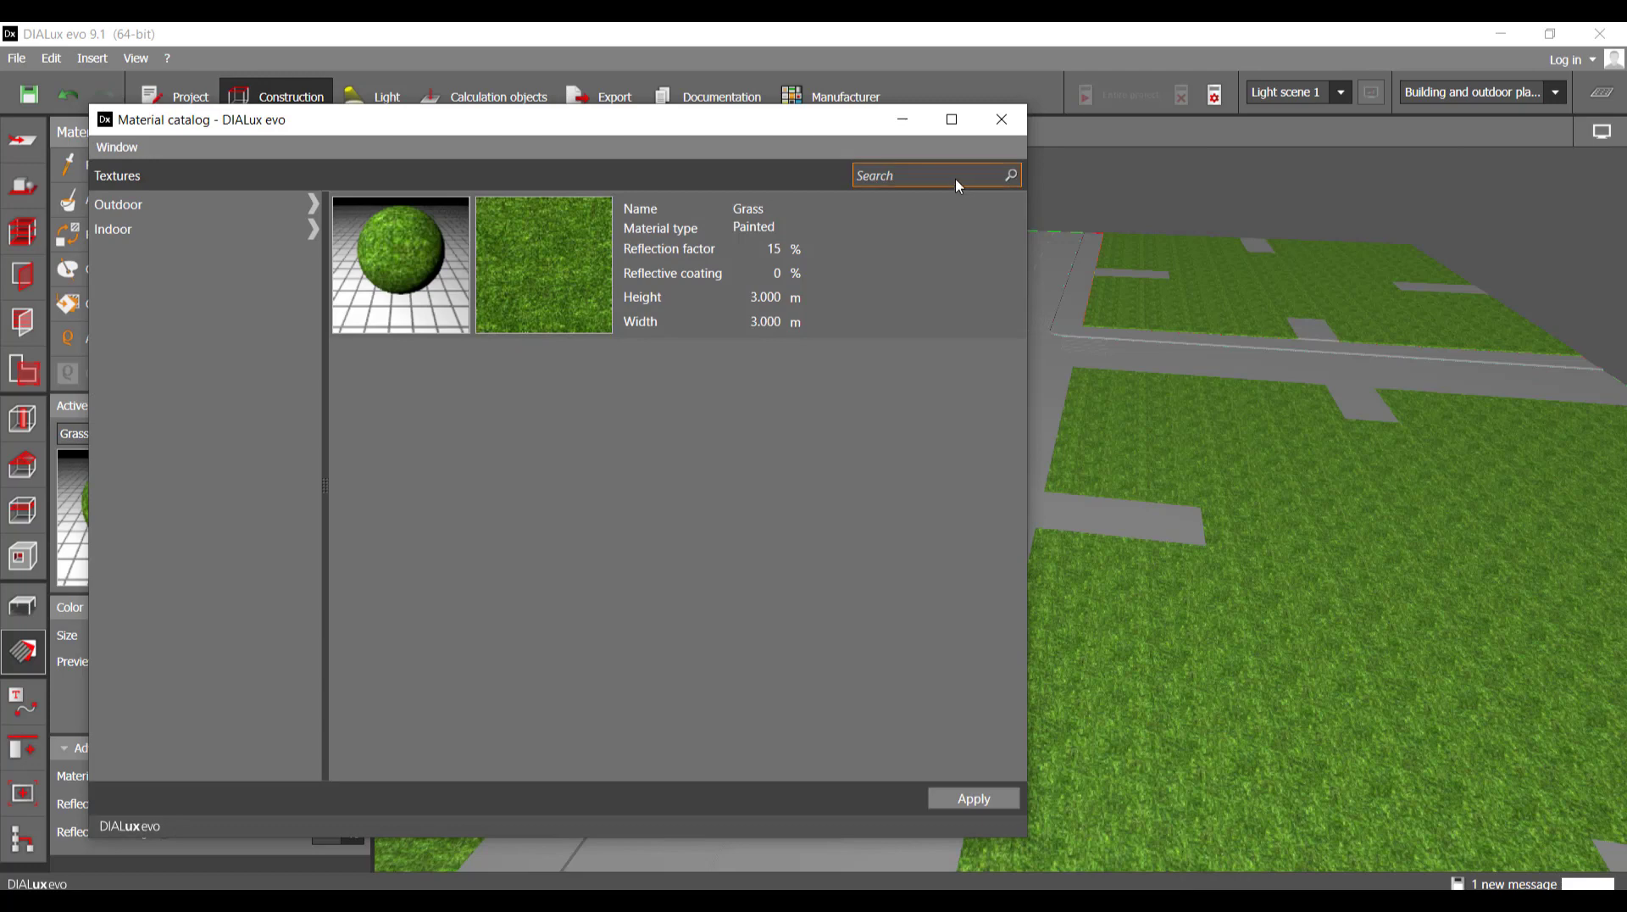
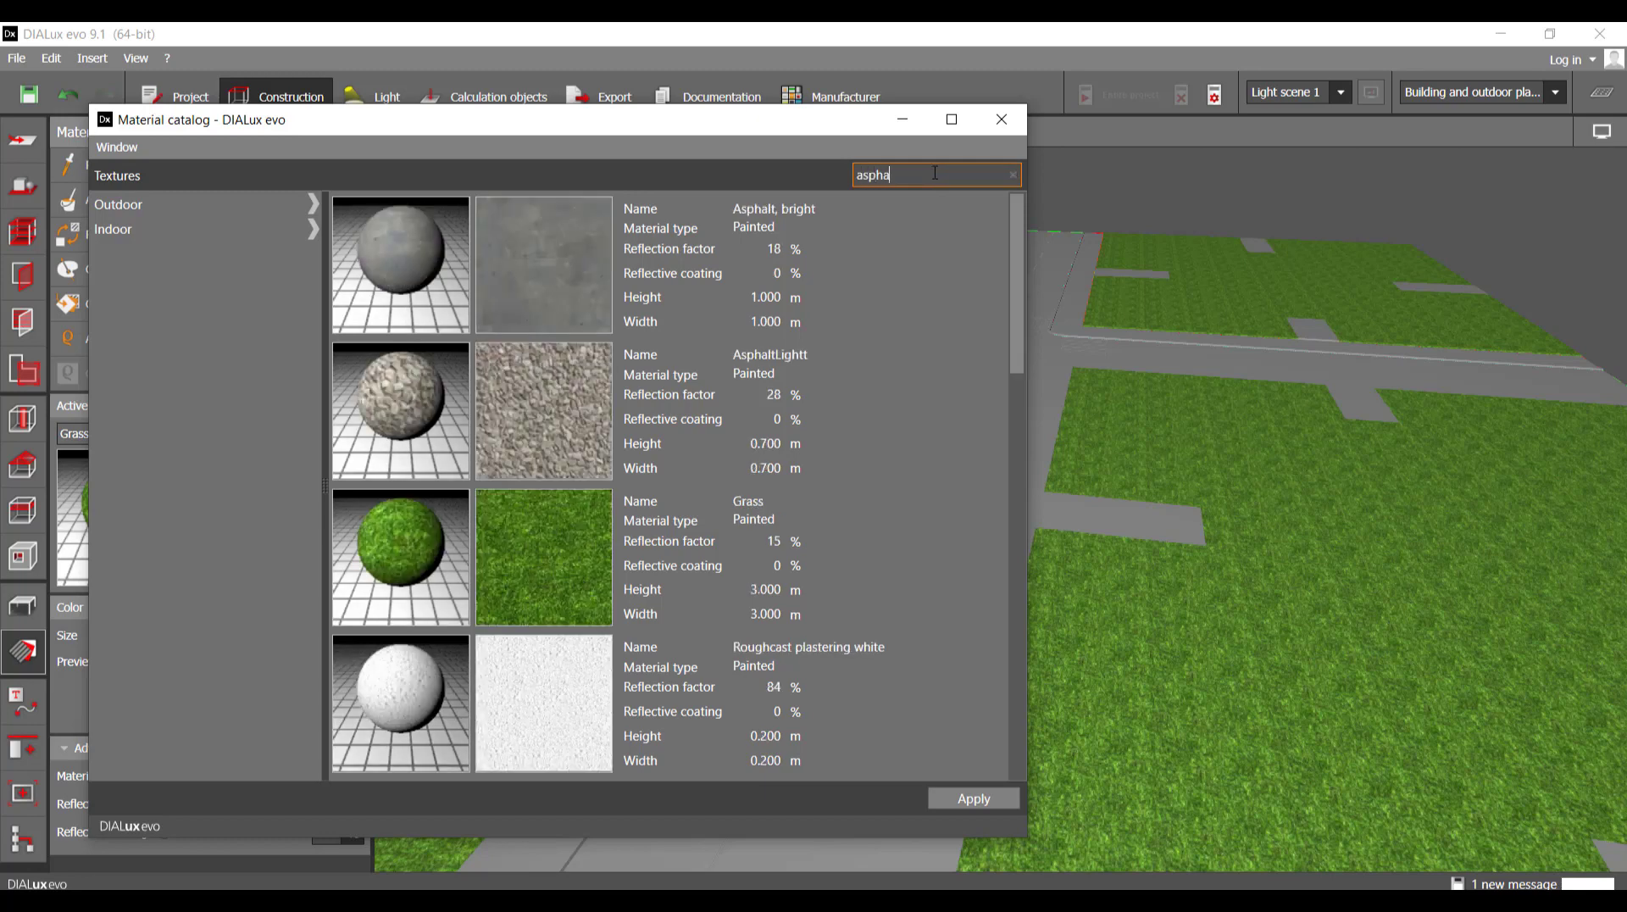
pyautogui.write('l')
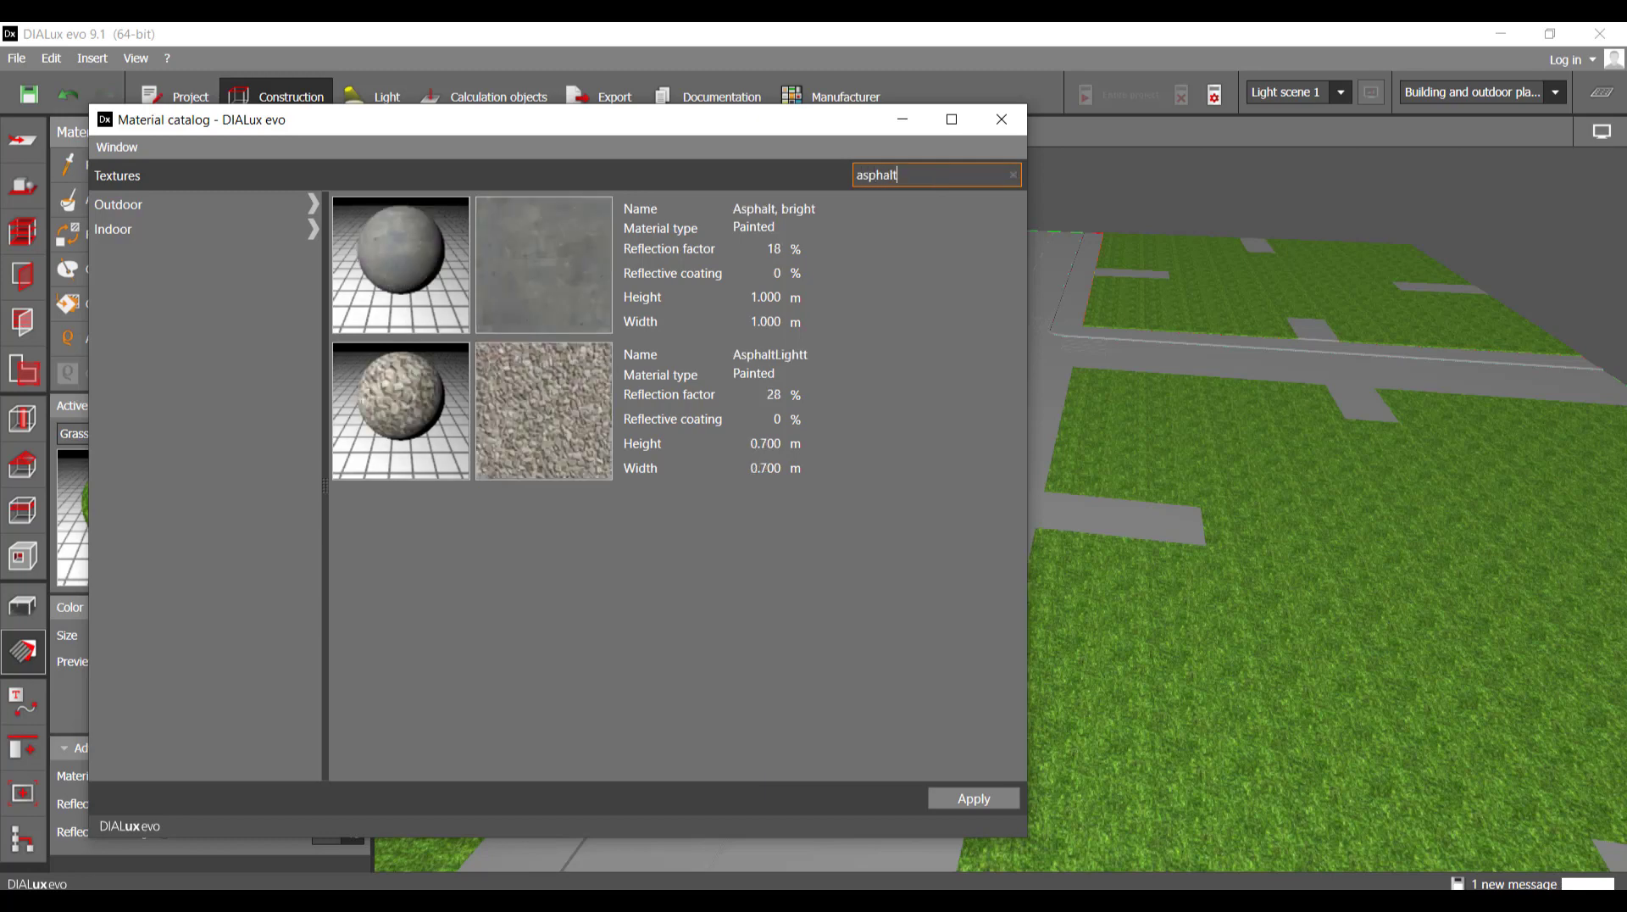
pyautogui.write('t')
pyautogui.click(675, 356)
pyautogui.doubleClick(517, 388)
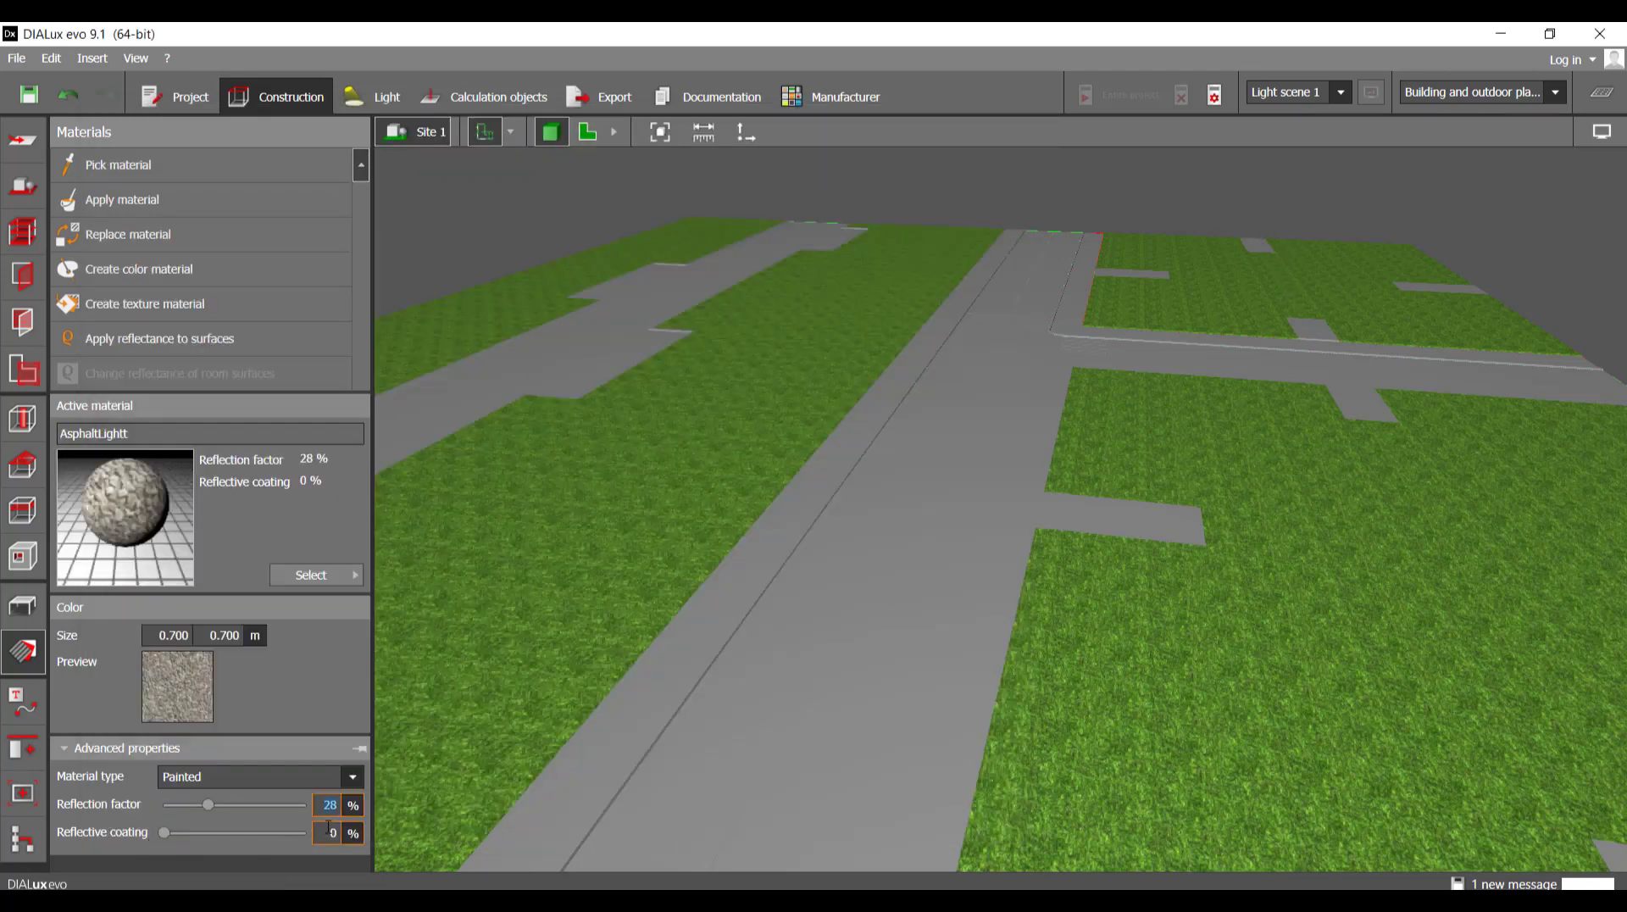
# - Set the active asphalt's reflection factor to 10 % and apply the material to the roadway
pyautogui.write('10')
pyautogui.press('Return')
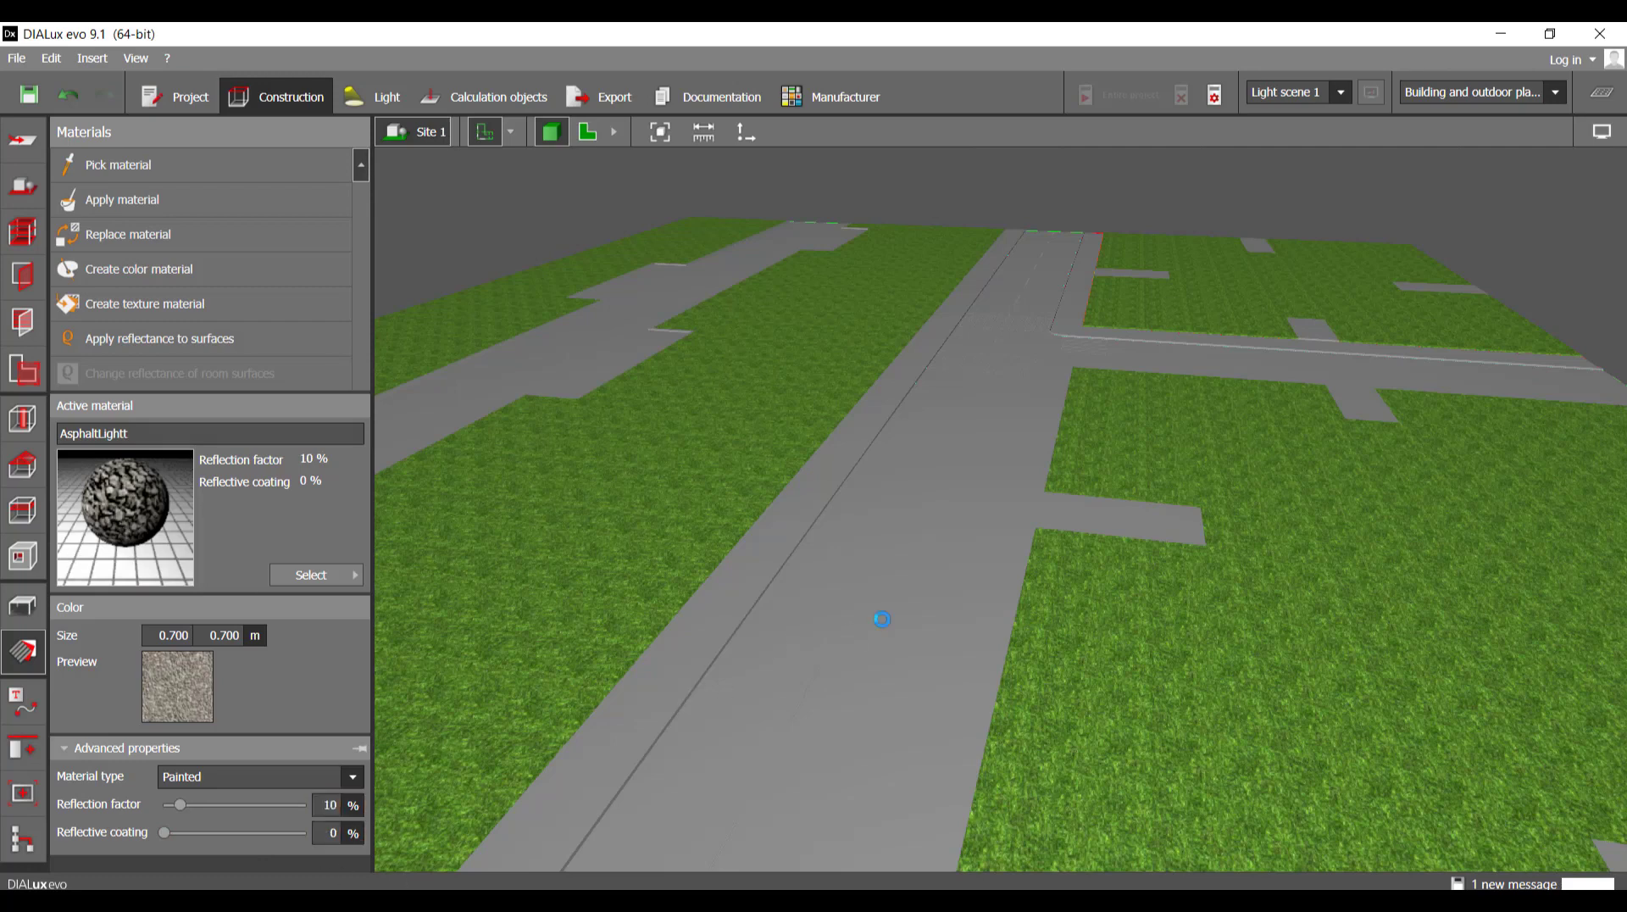
pyautogui.moveTo(893, 649); pyautogui.dragTo(959, 591, button='middle')
pyautogui.scroll(-2, 960, 590)
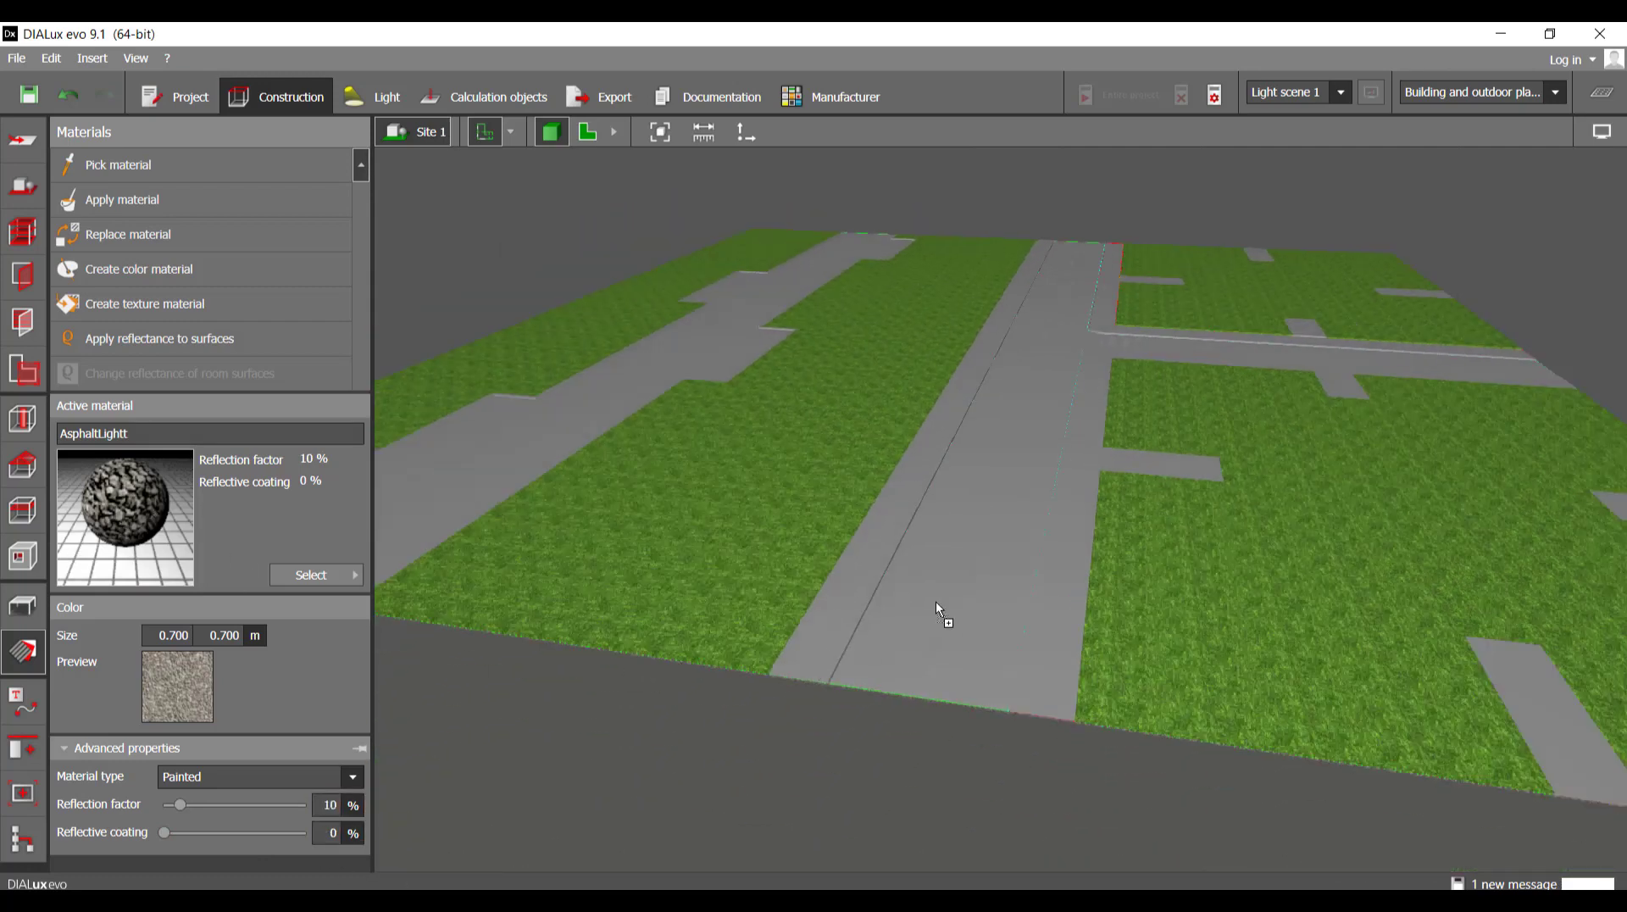
pyautogui.click(993, 558)
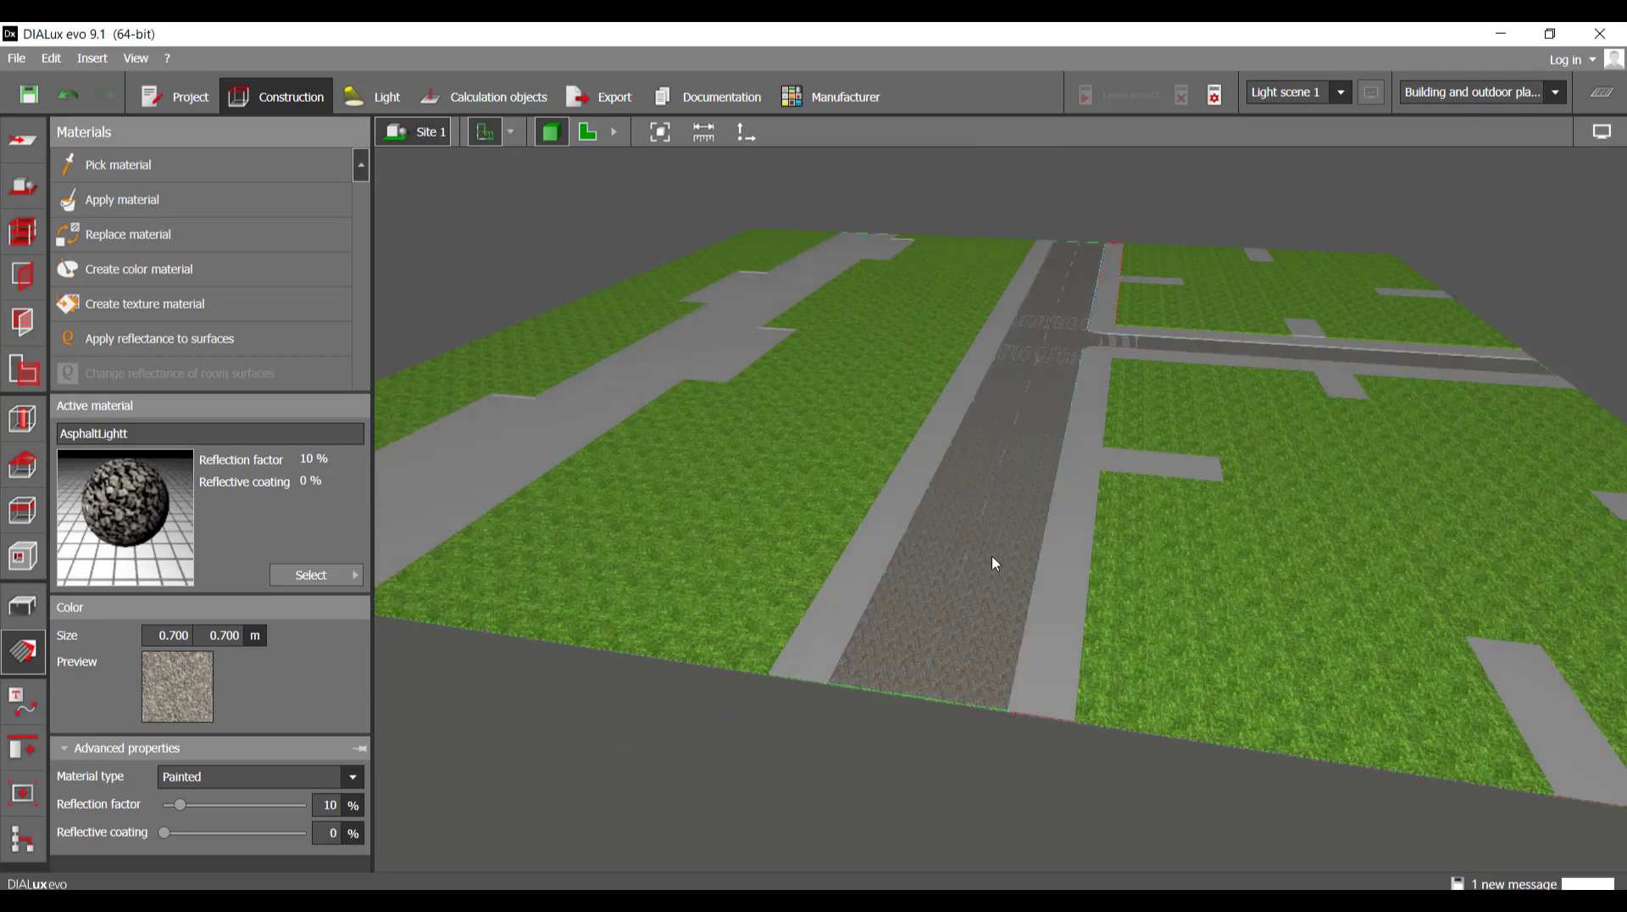
pyautogui.scroll(5, 996, 617)
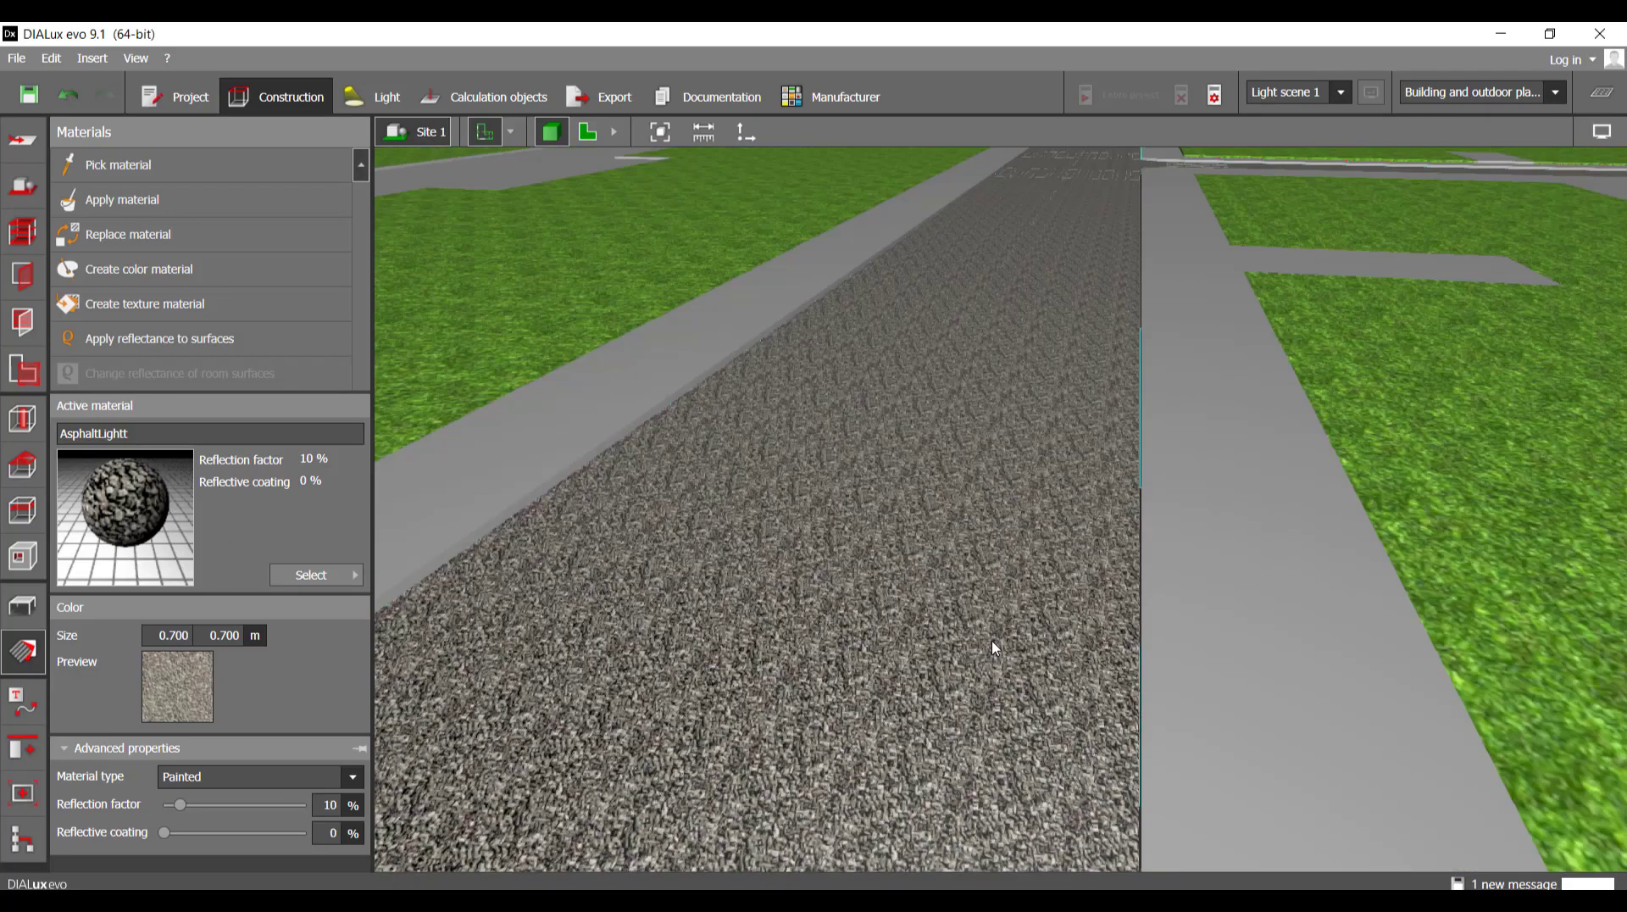
pyautogui.scroll(-6, 987, 626)
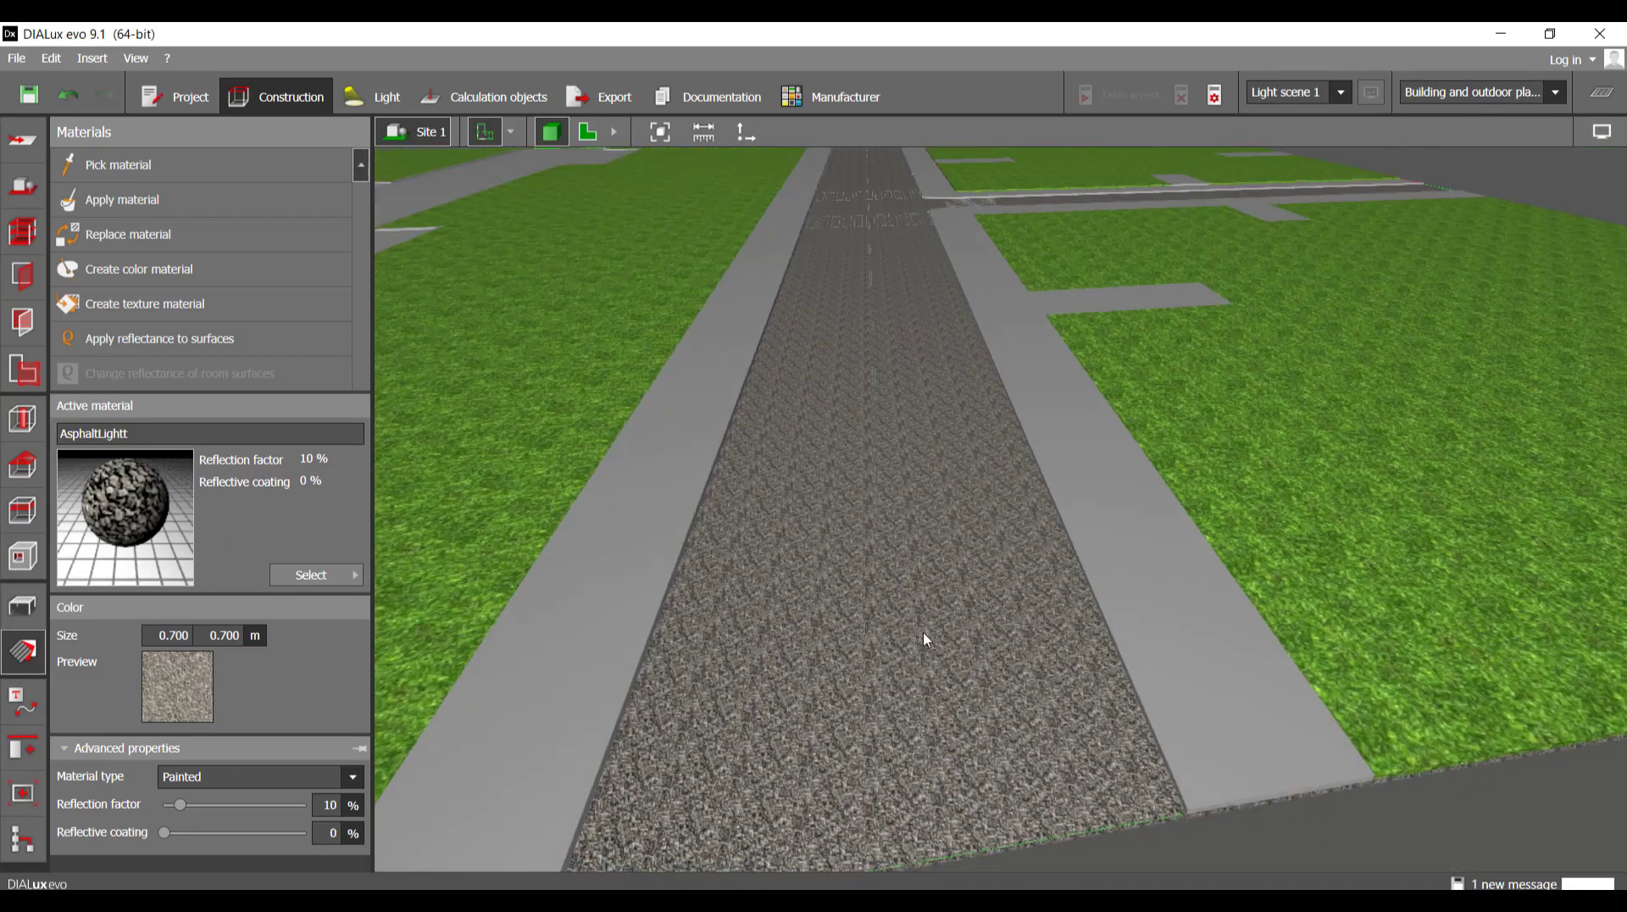
pyautogui.moveTo(963, 603); pyautogui.dragTo(1089, 546, button='middle')
pyautogui.scroll(1, 757, 660)
pyautogui.scroll(-2, 764, 664)
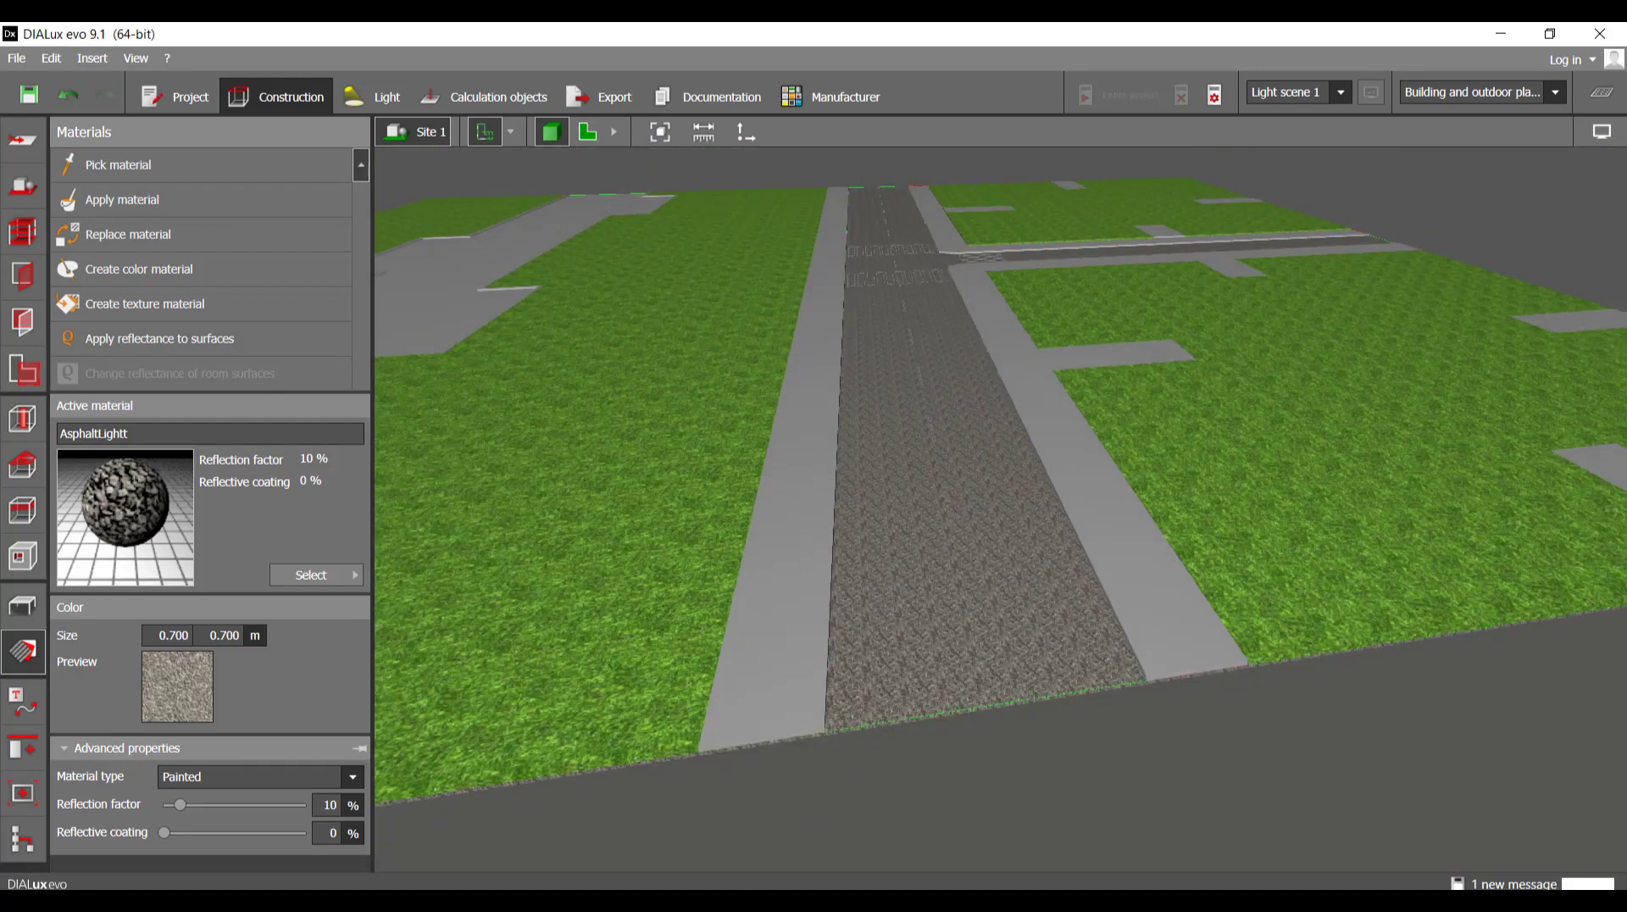
# - Clear the catalog search and make rectangular bonding stones from the outdoor floor textures the active material
pyautogui.click(1113, 843)
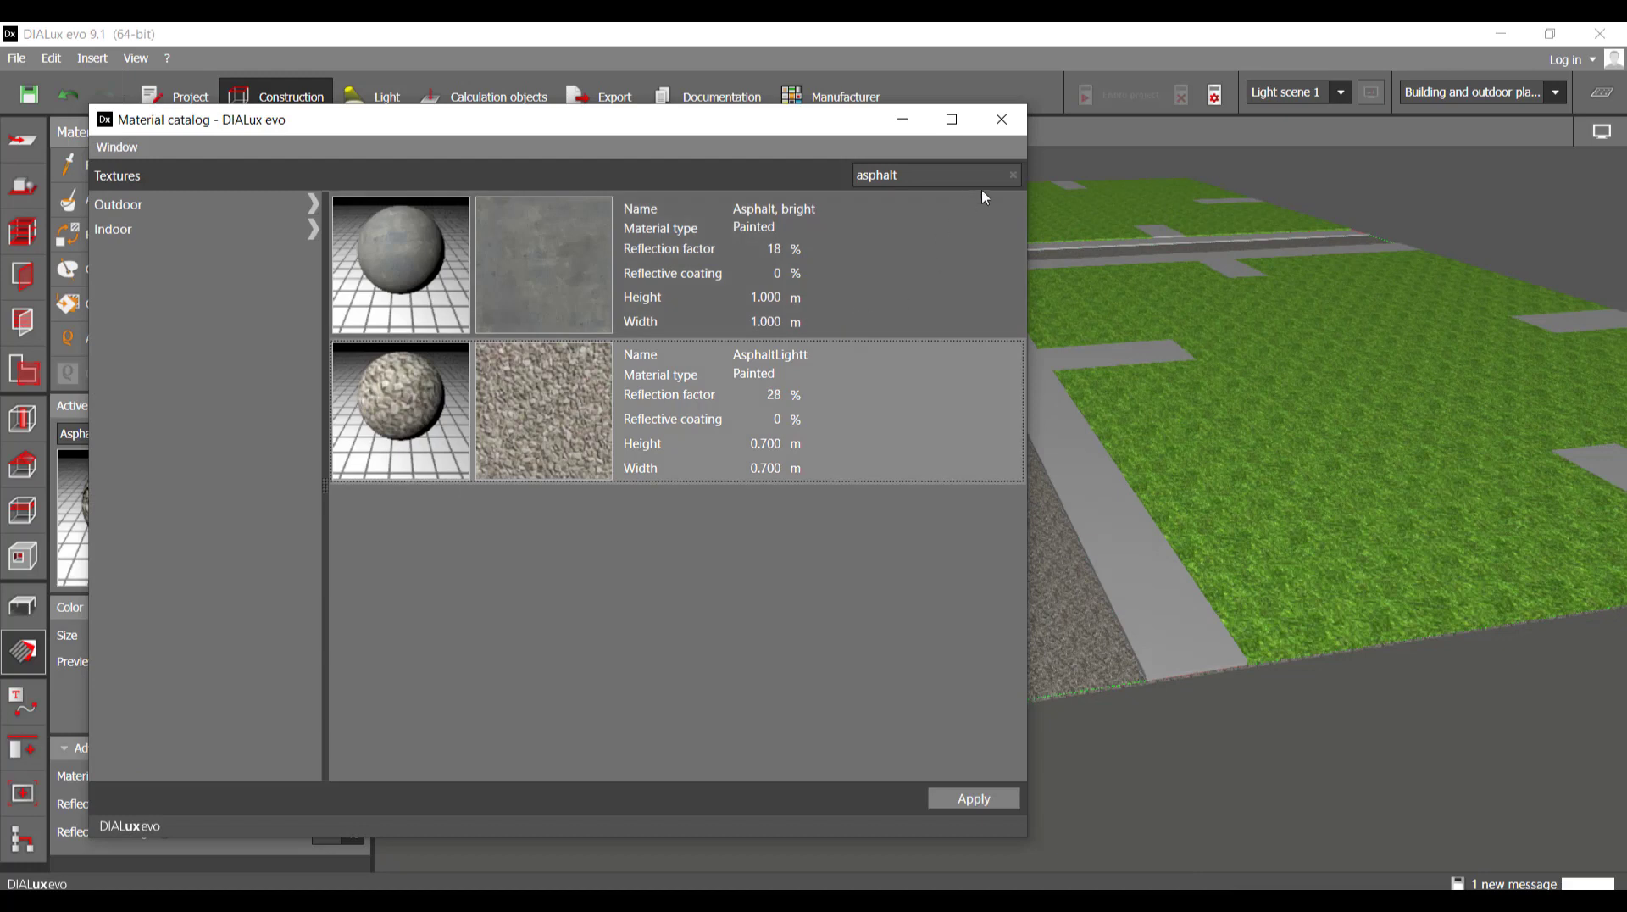
pyautogui.click(1013, 174)
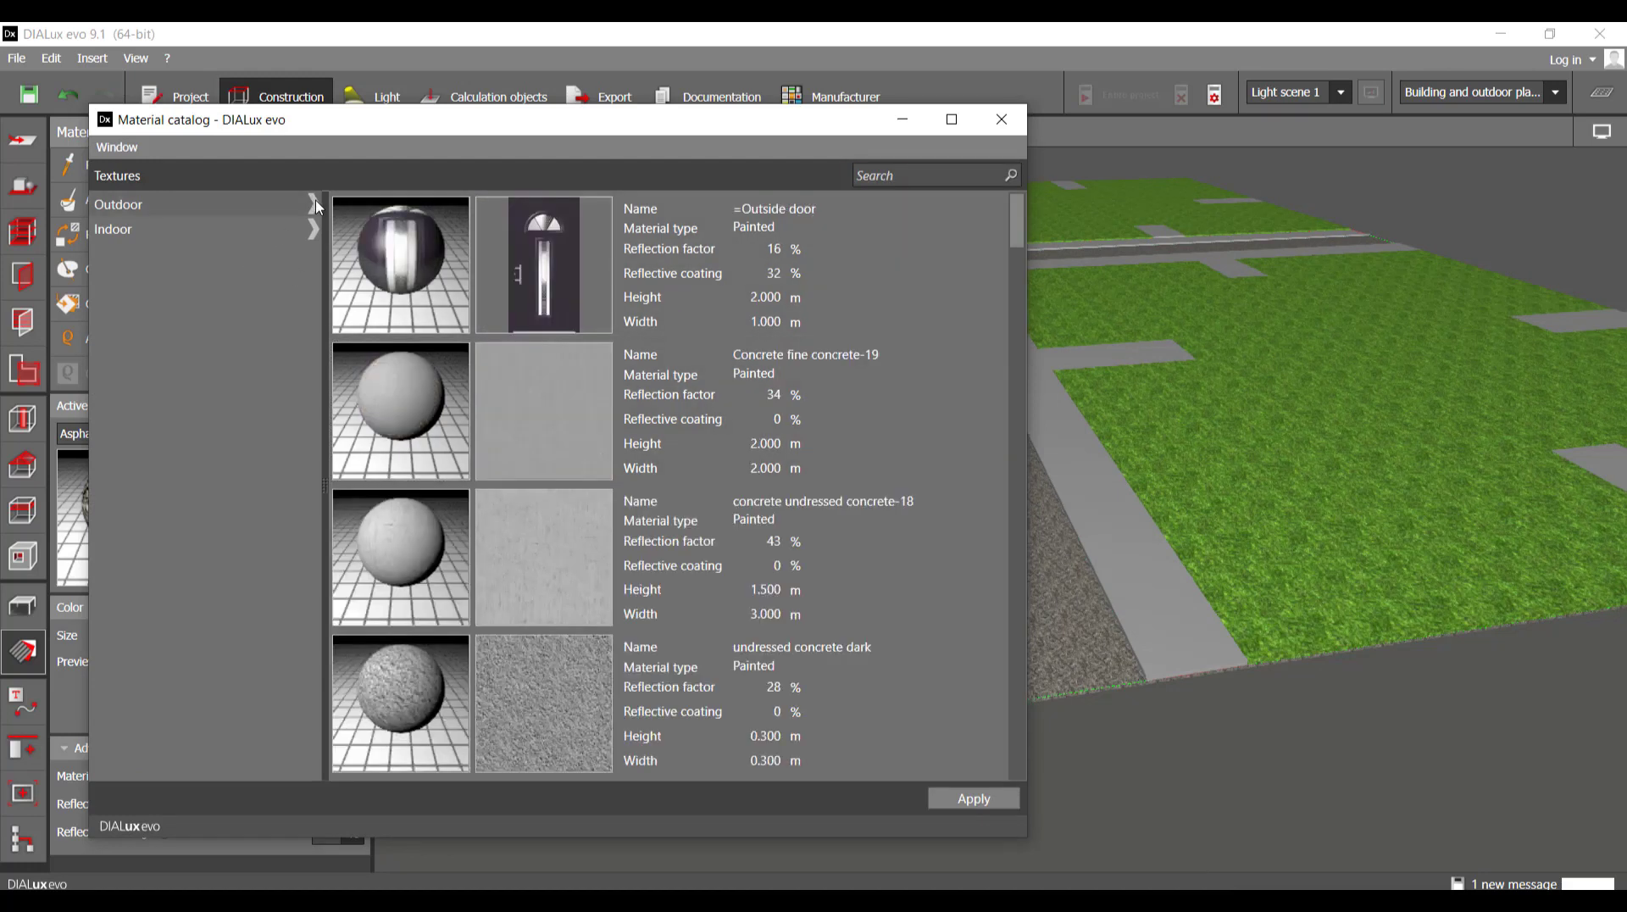
pyautogui.click(314, 202)
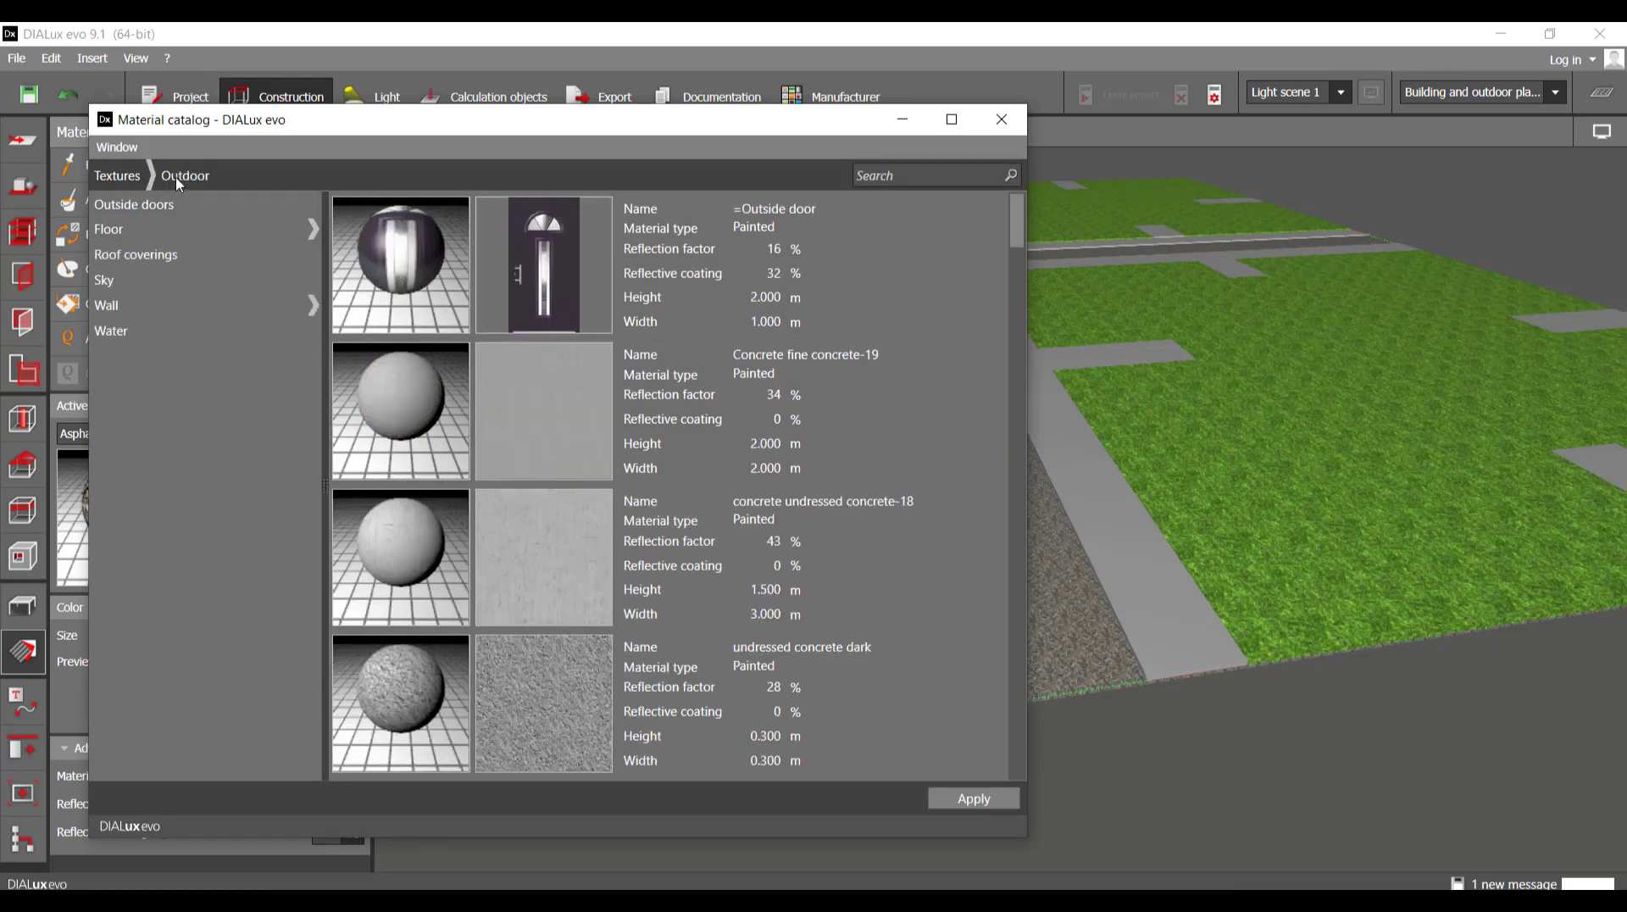
pyautogui.click(287, 227)
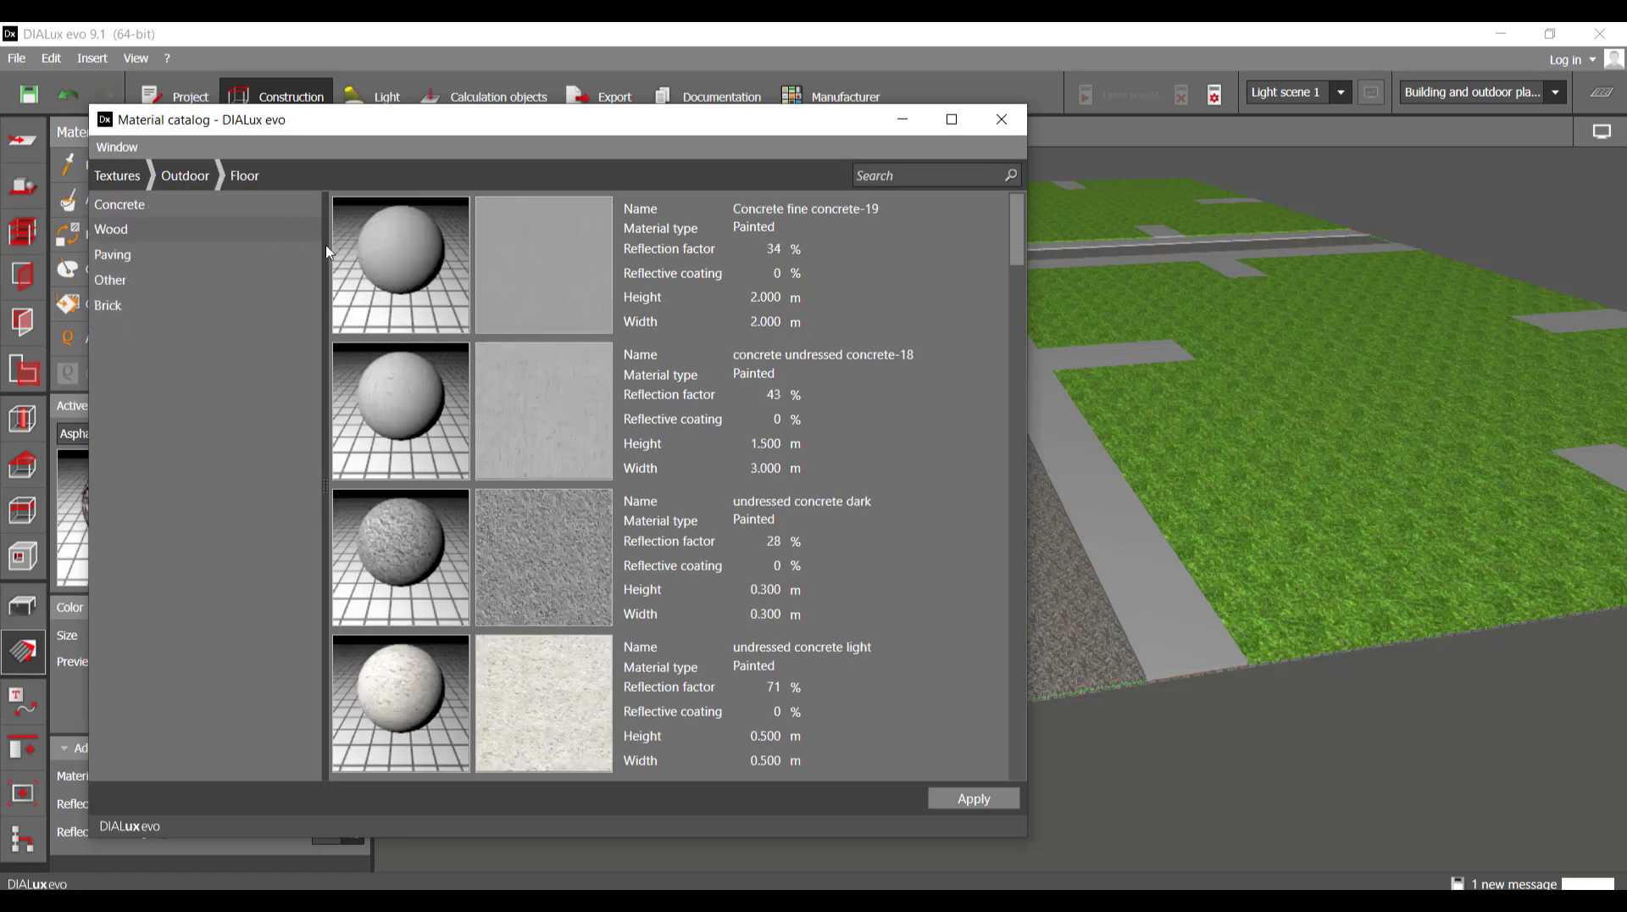
pyautogui.scroll(-10, 617, 469)
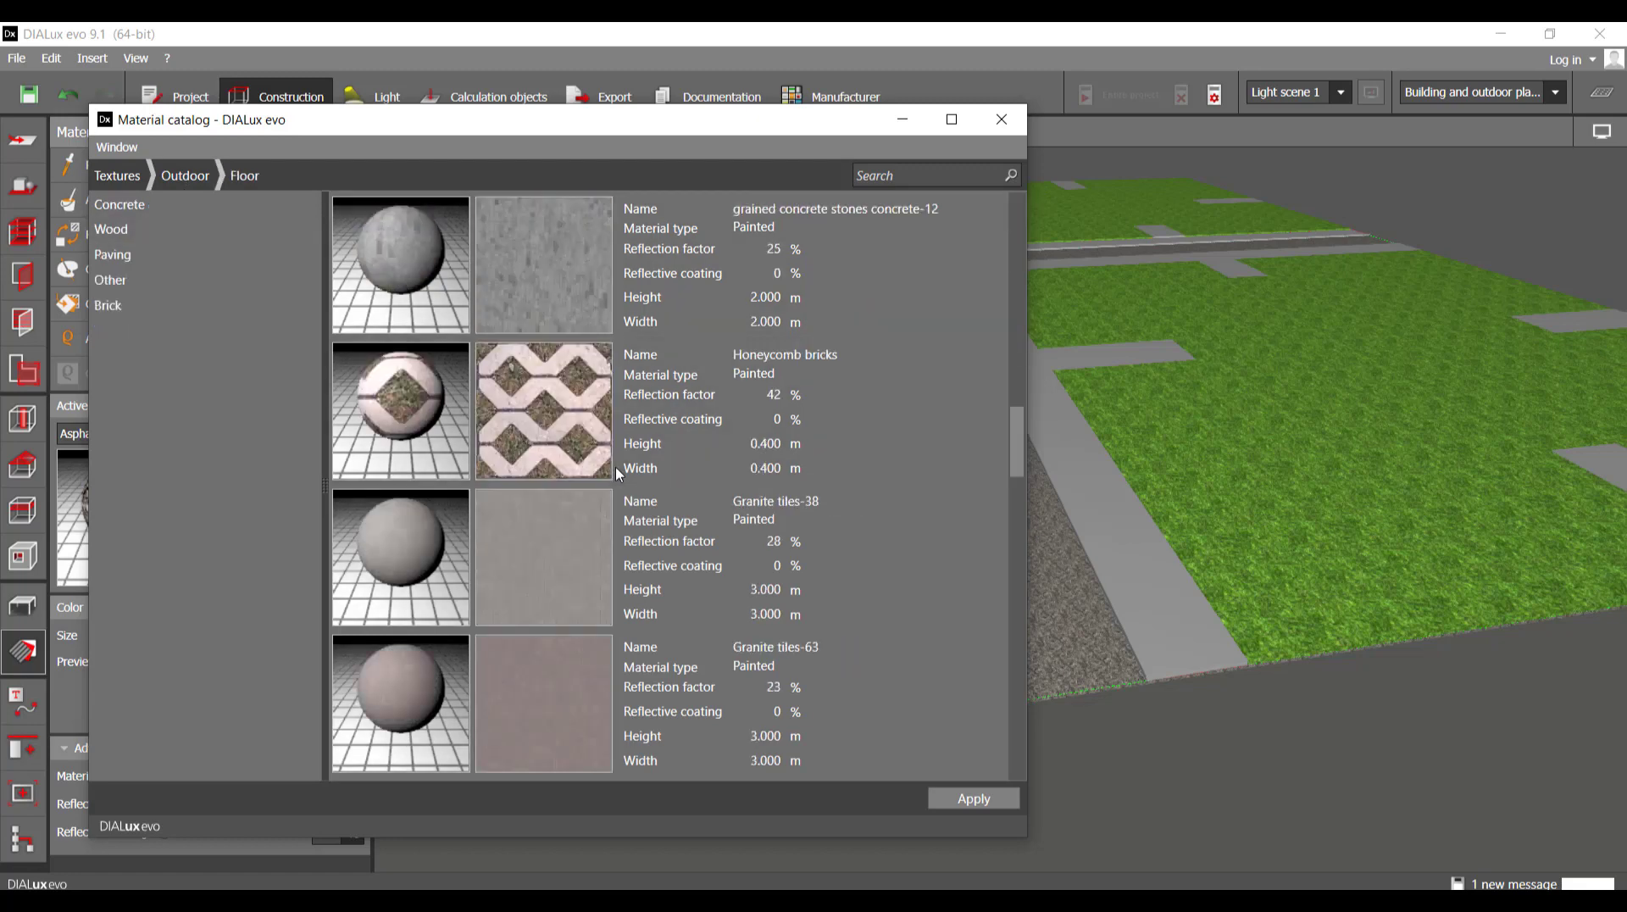
pyautogui.scroll(-5, 617, 474)
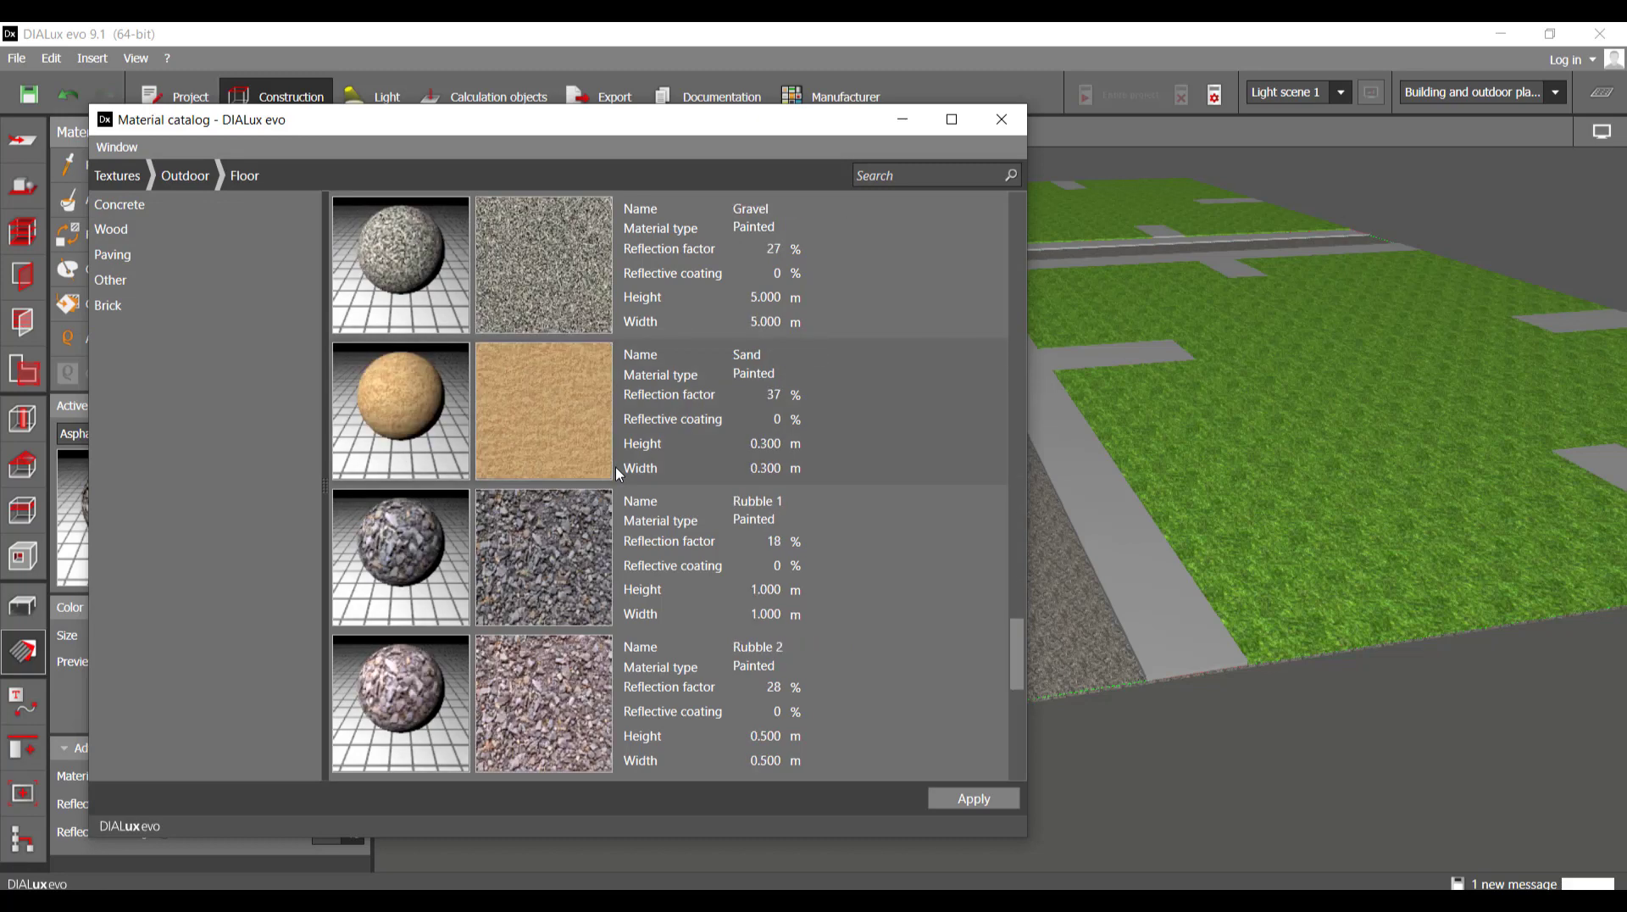
pyautogui.scroll(5, 618, 474)
pyautogui.click(536, 266)
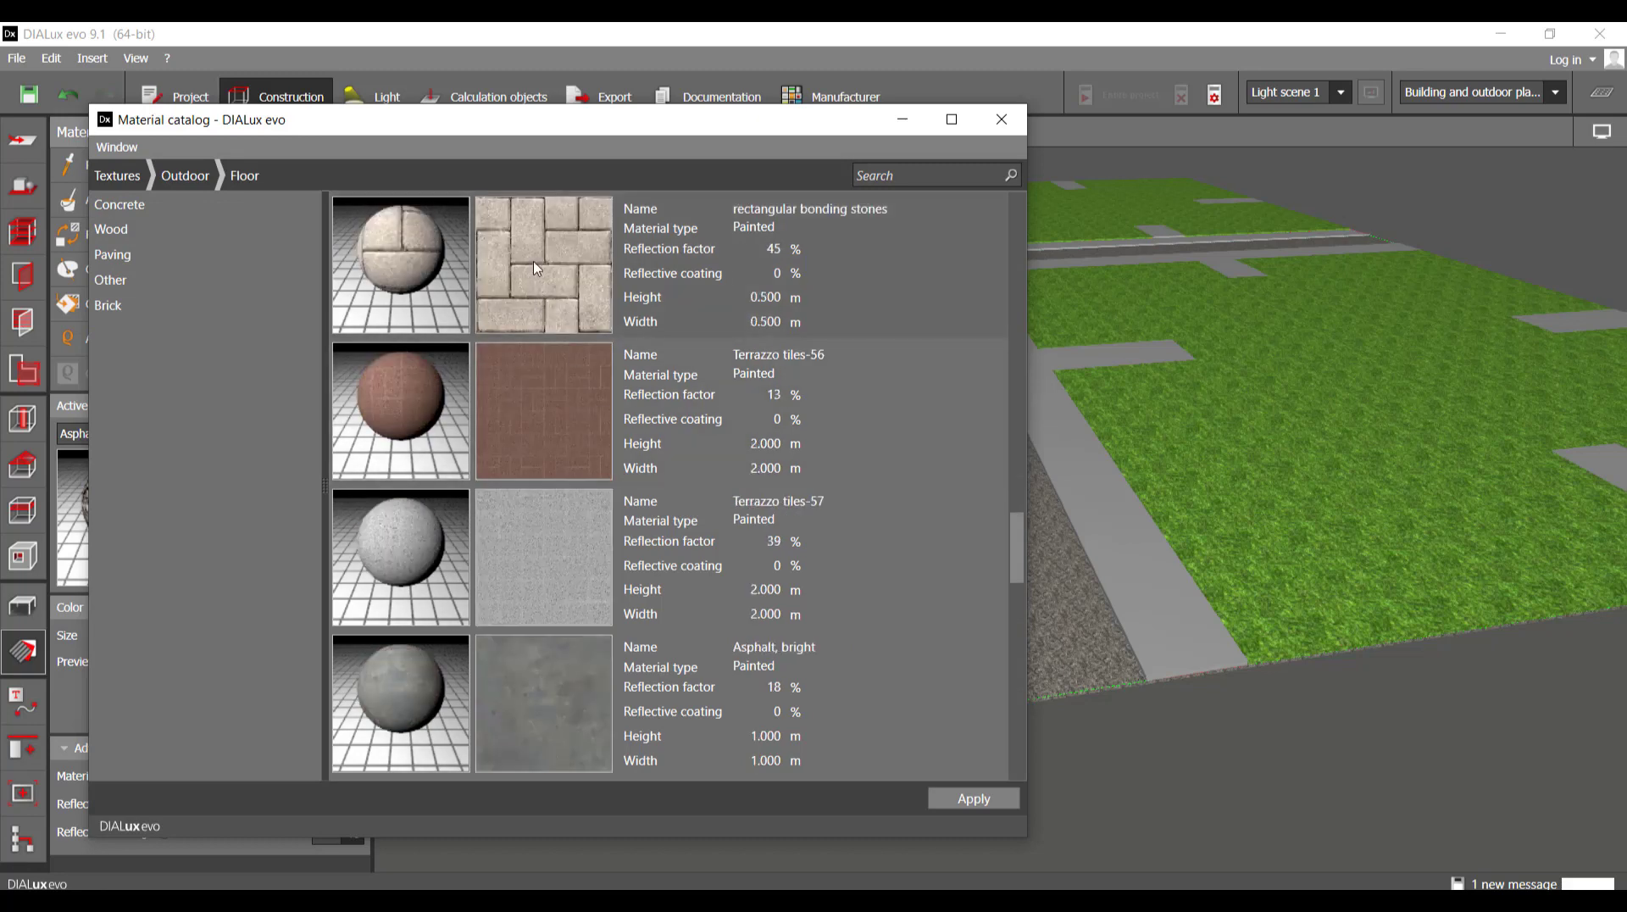
pyautogui.click(1193, 782)
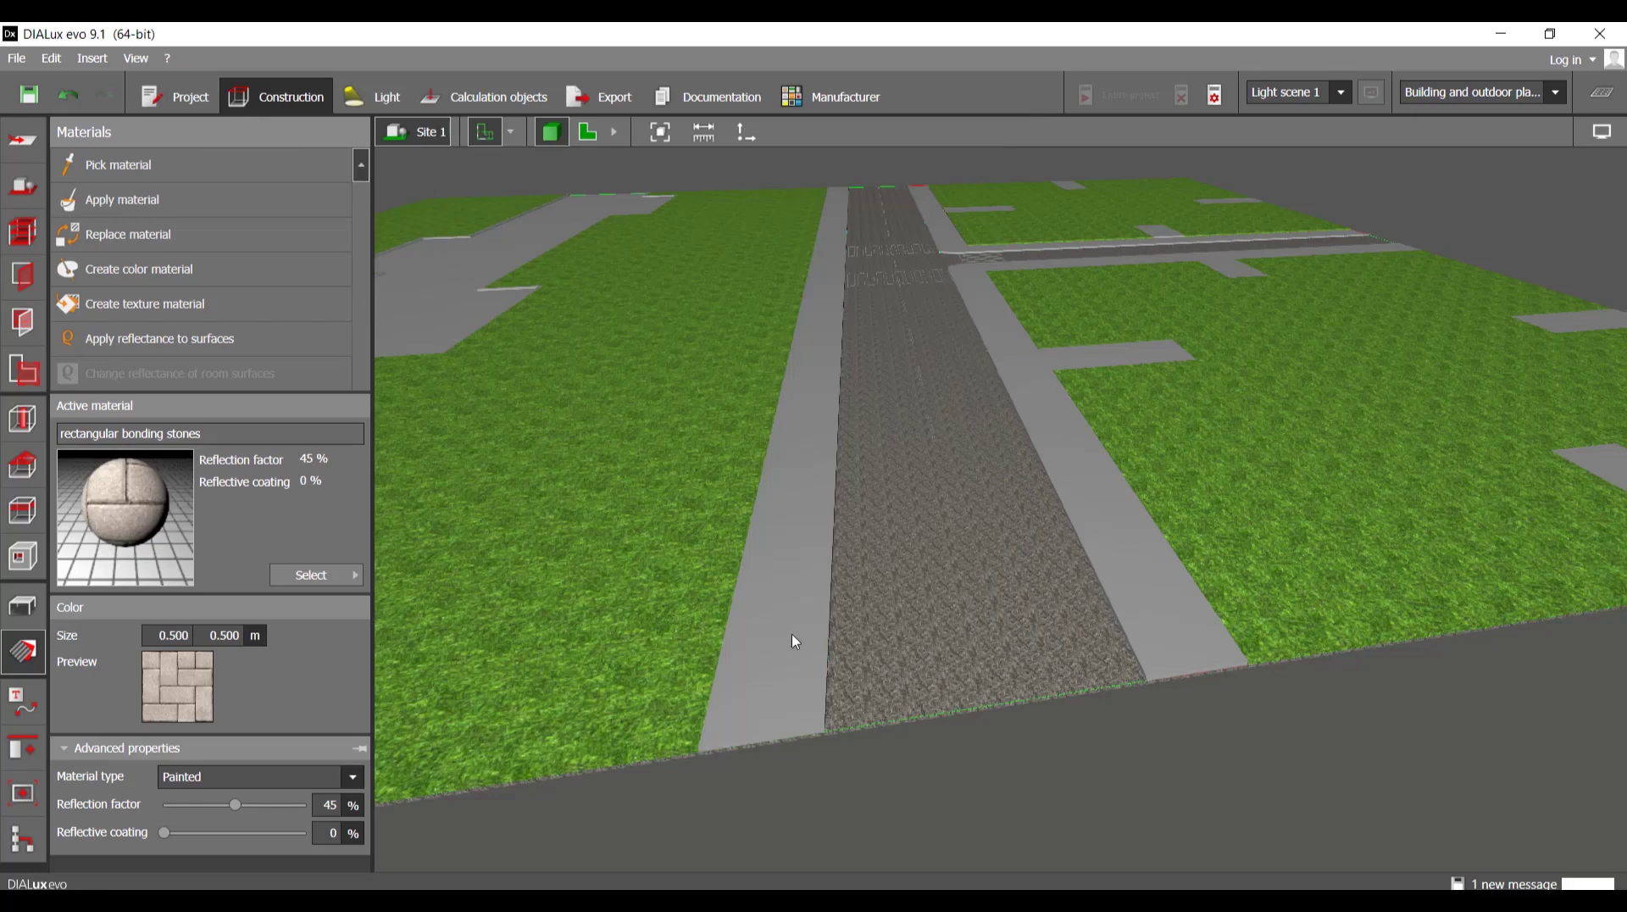
# - Apply rectangular bonding stones to the sidewalk strips on both sides of the main road and along the side road
pyautogui.scroll(3, 795, 642)
pyautogui.click(819, 570)
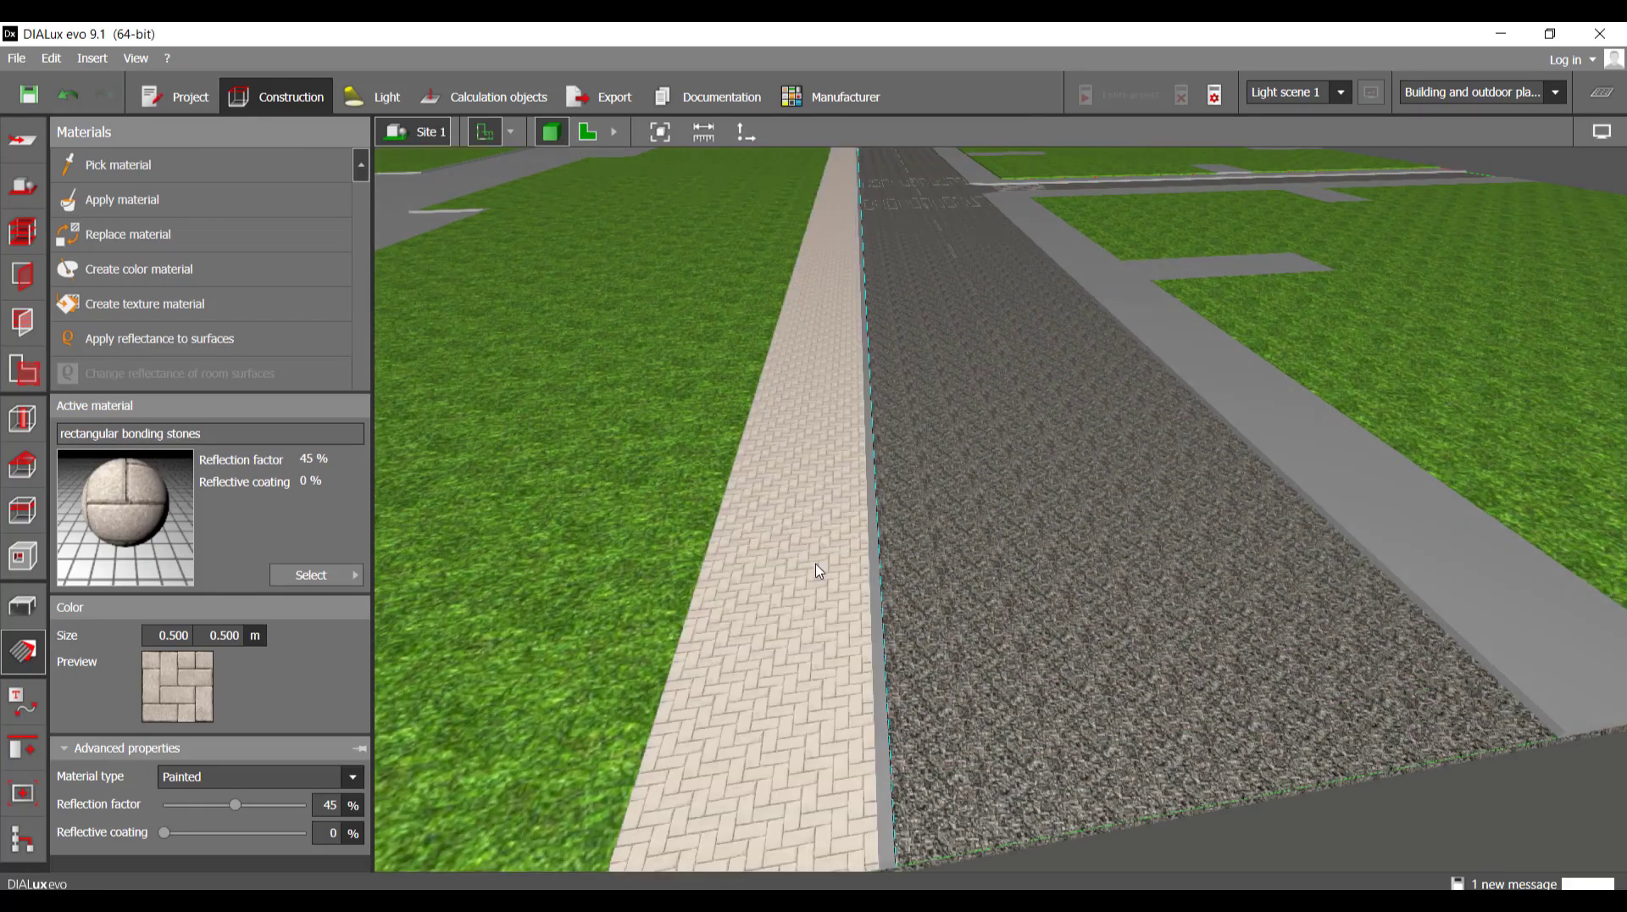
pyautogui.moveTo(1138, 606); pyautogui.dragTo(935, 636, button='middle')
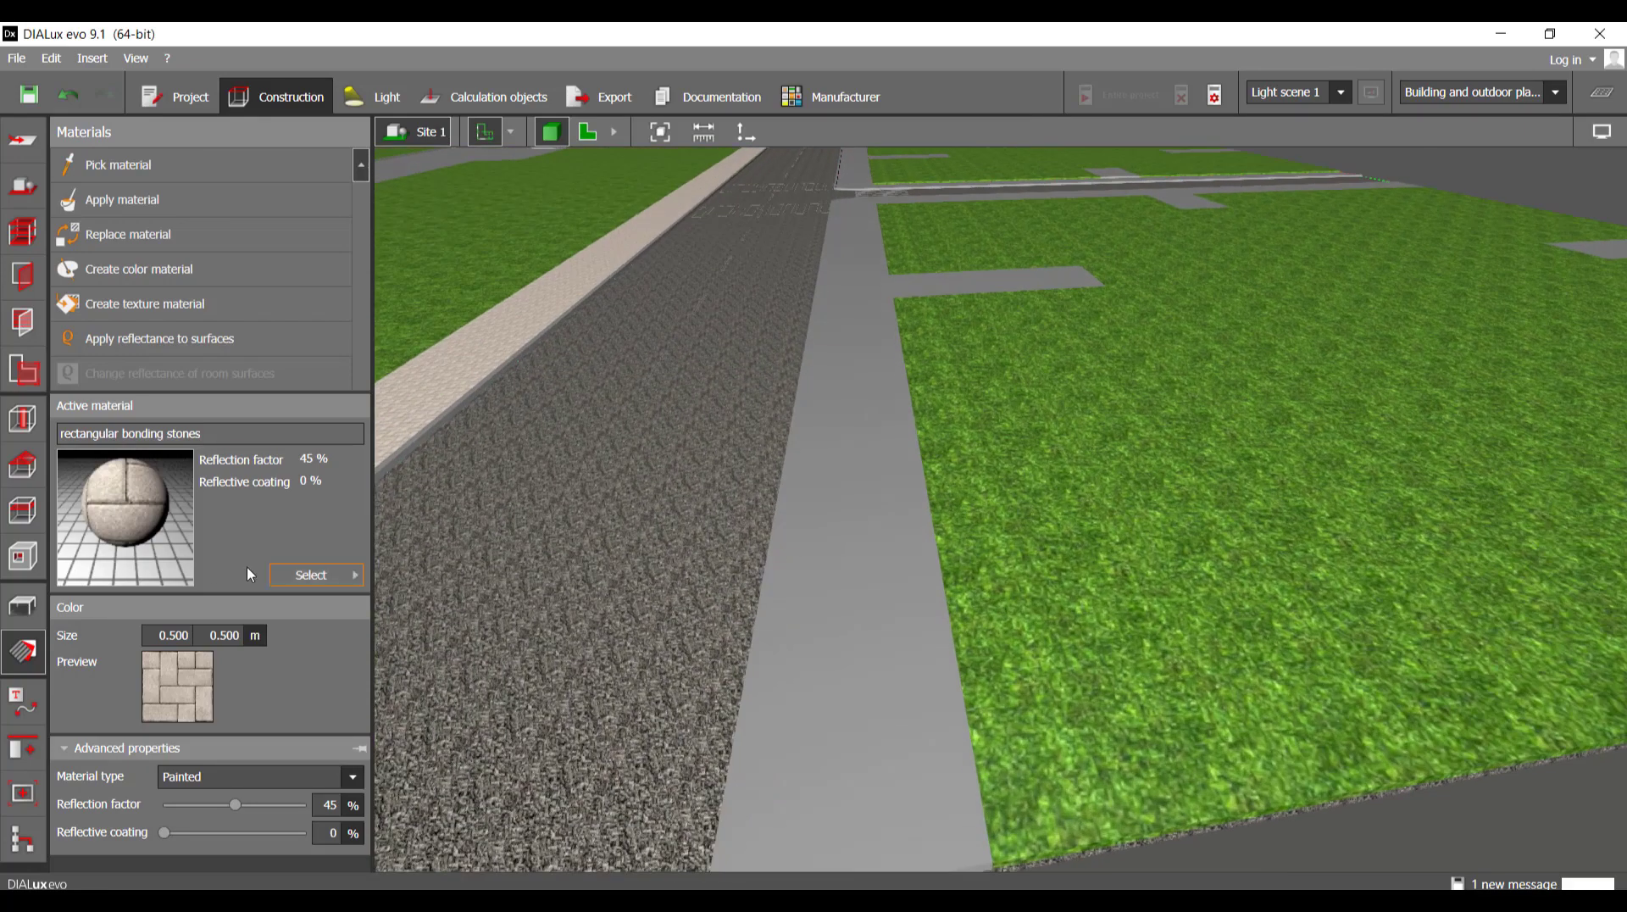
pyautogui.moveTo(184, 532); pyautogui.dragTo(877, 606)
pyautogui.scroll(-6, 880, 611)
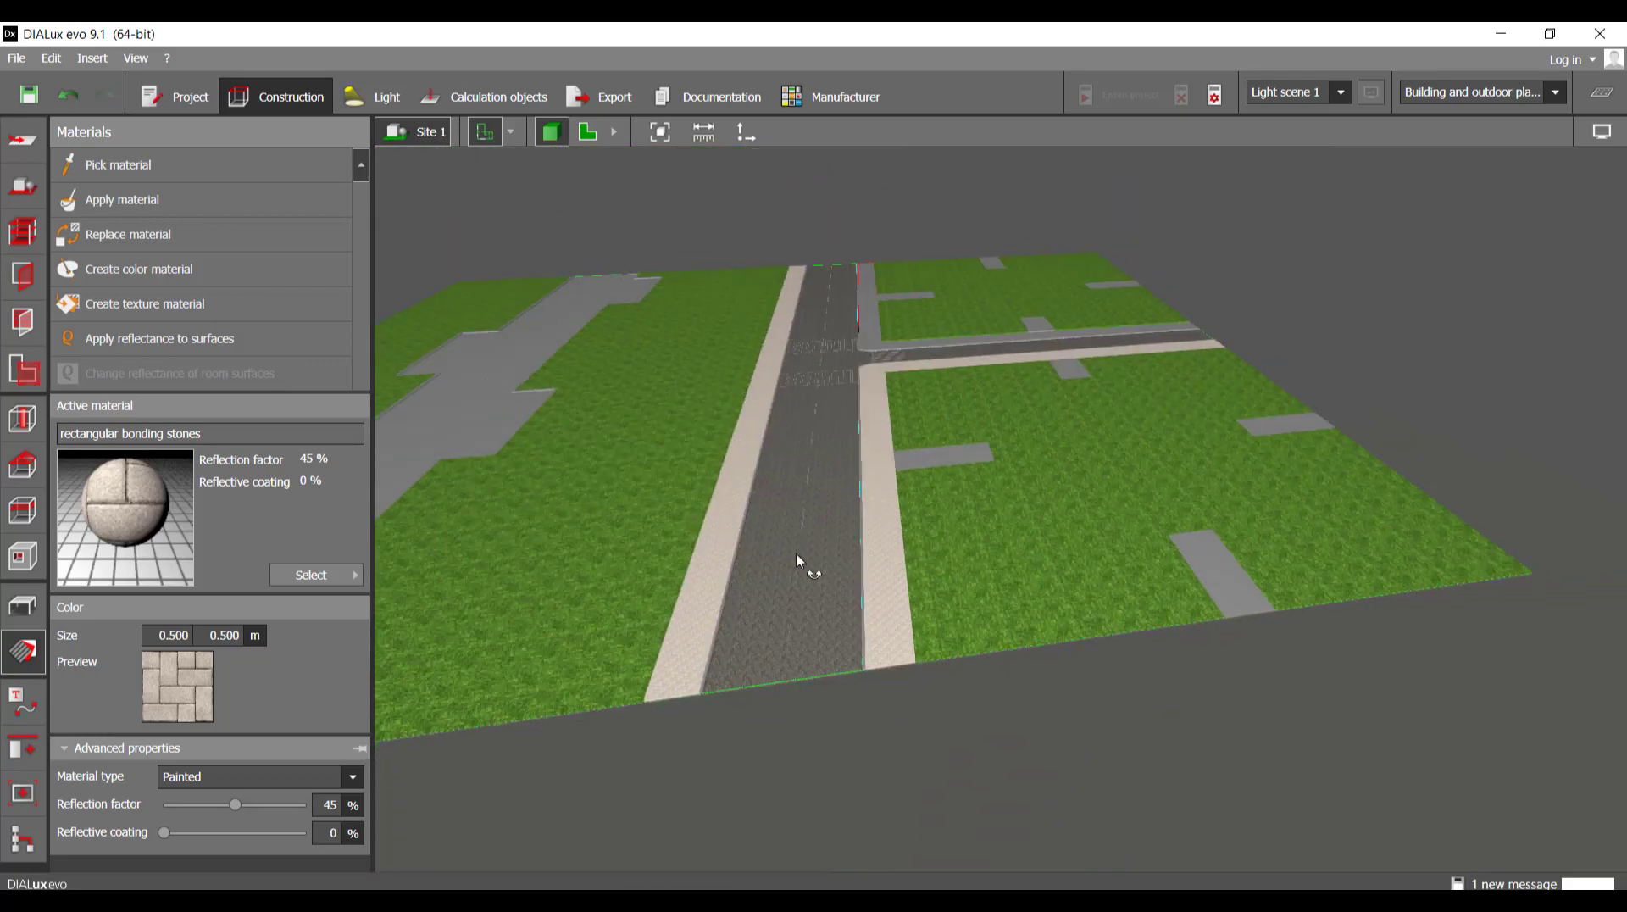
pyautogui.moveTo(799, 556); pyautogui.dragTo(875, 419, button='right')
pyautogui.scroll(6, 874, 419)
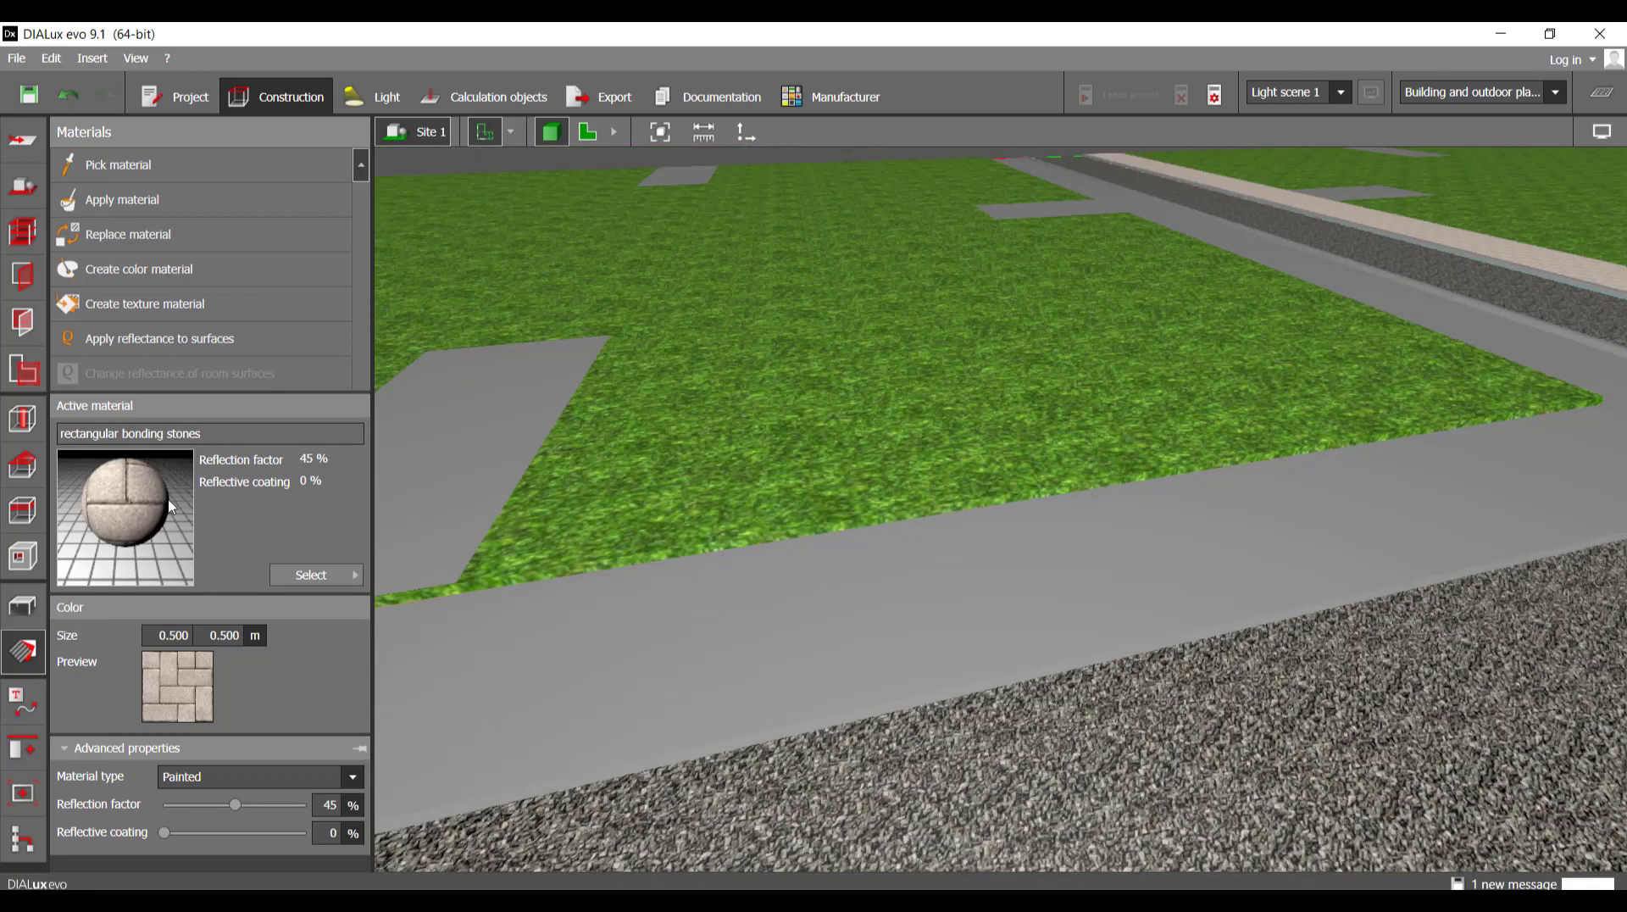
pyautogui.click(916, 609)
pyautogui.scroll(-8, 864, 625)
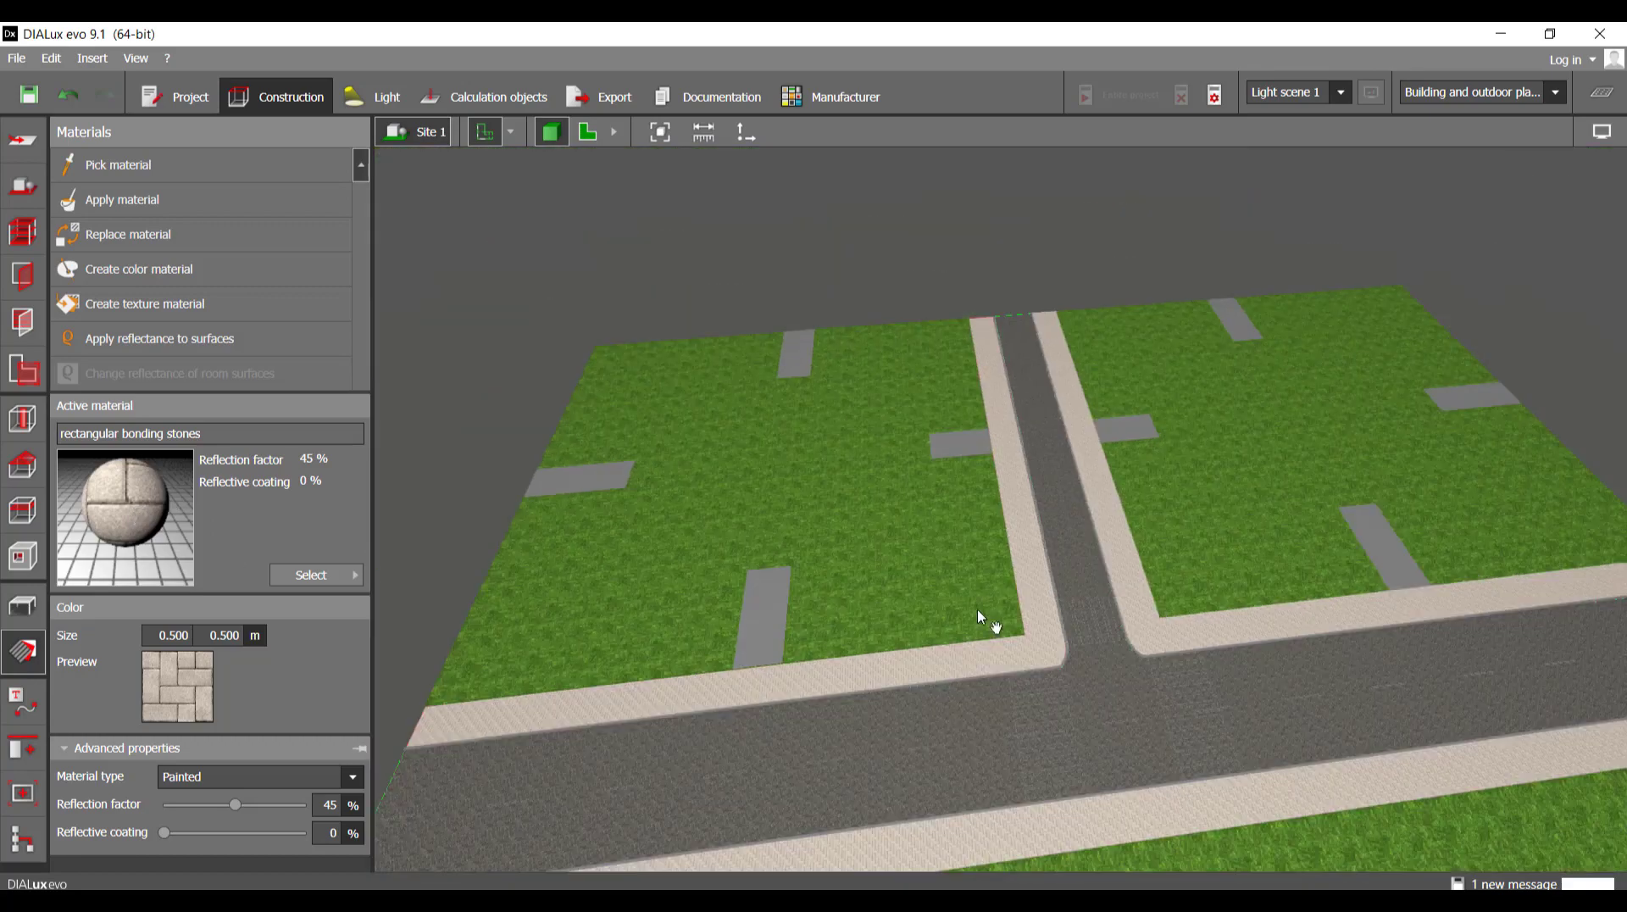
# - Make Concrete, Stones, Pavement from the outdoor floor textures the active material
pyautogui.moveTo(1136, 592); pyautogui.dragTo(937, 624, button='right')
pyautogui.scroll(5, 890, 623)
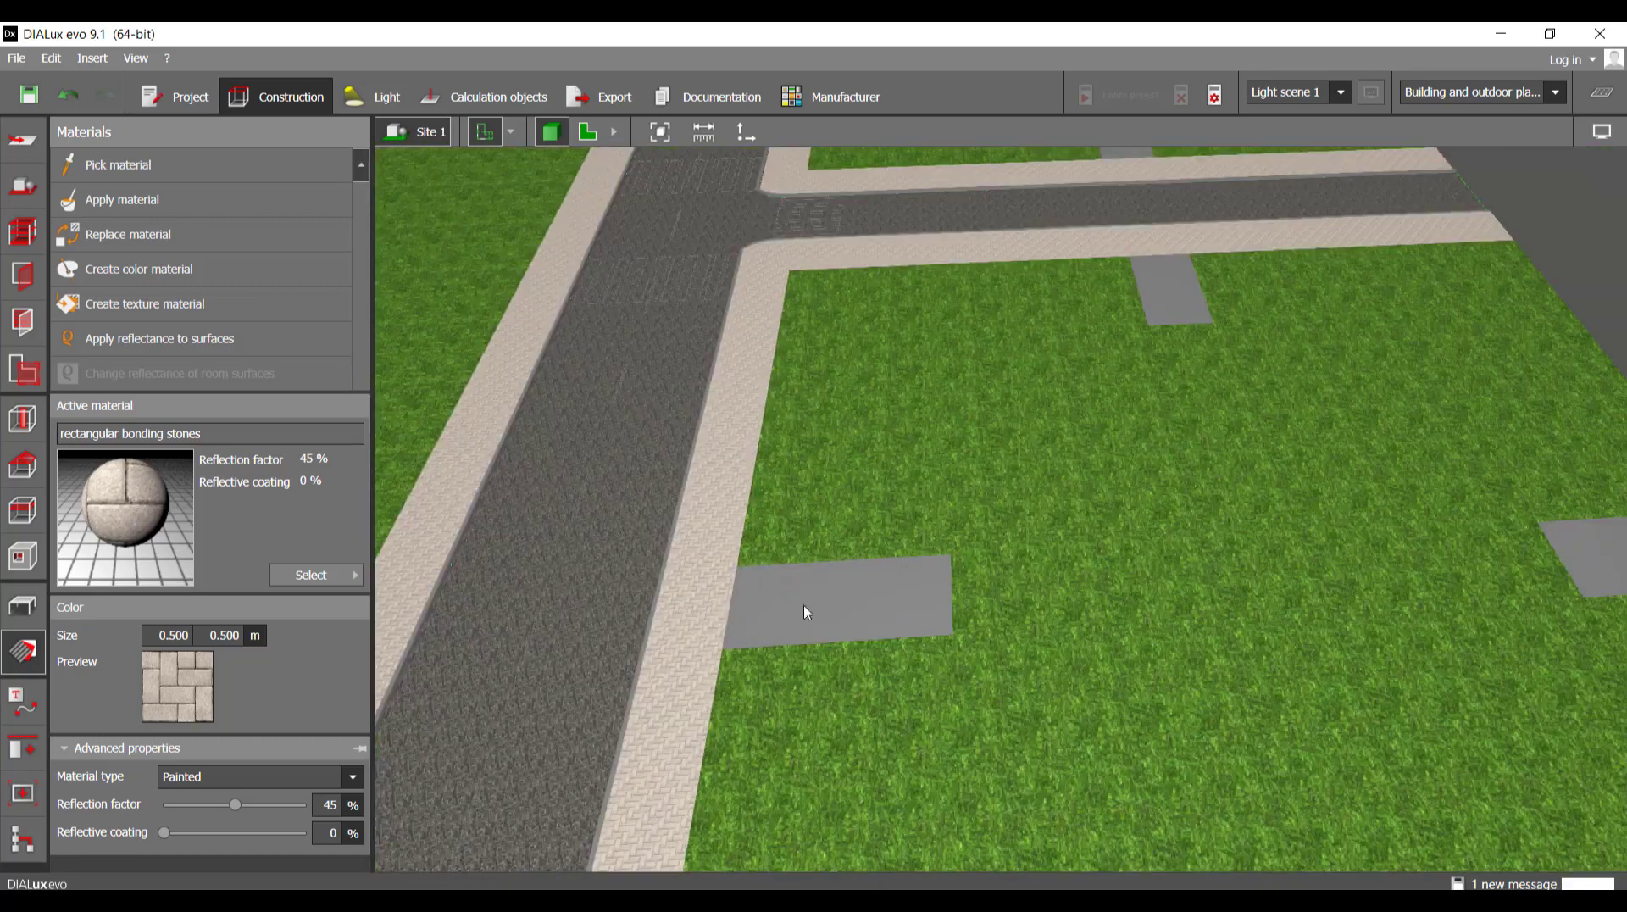
pyautogui.scroll(-3, 860, 595)
pyautogui.moveTo(1033, 269); pyautogui.dragTo(942, 680, button='right')
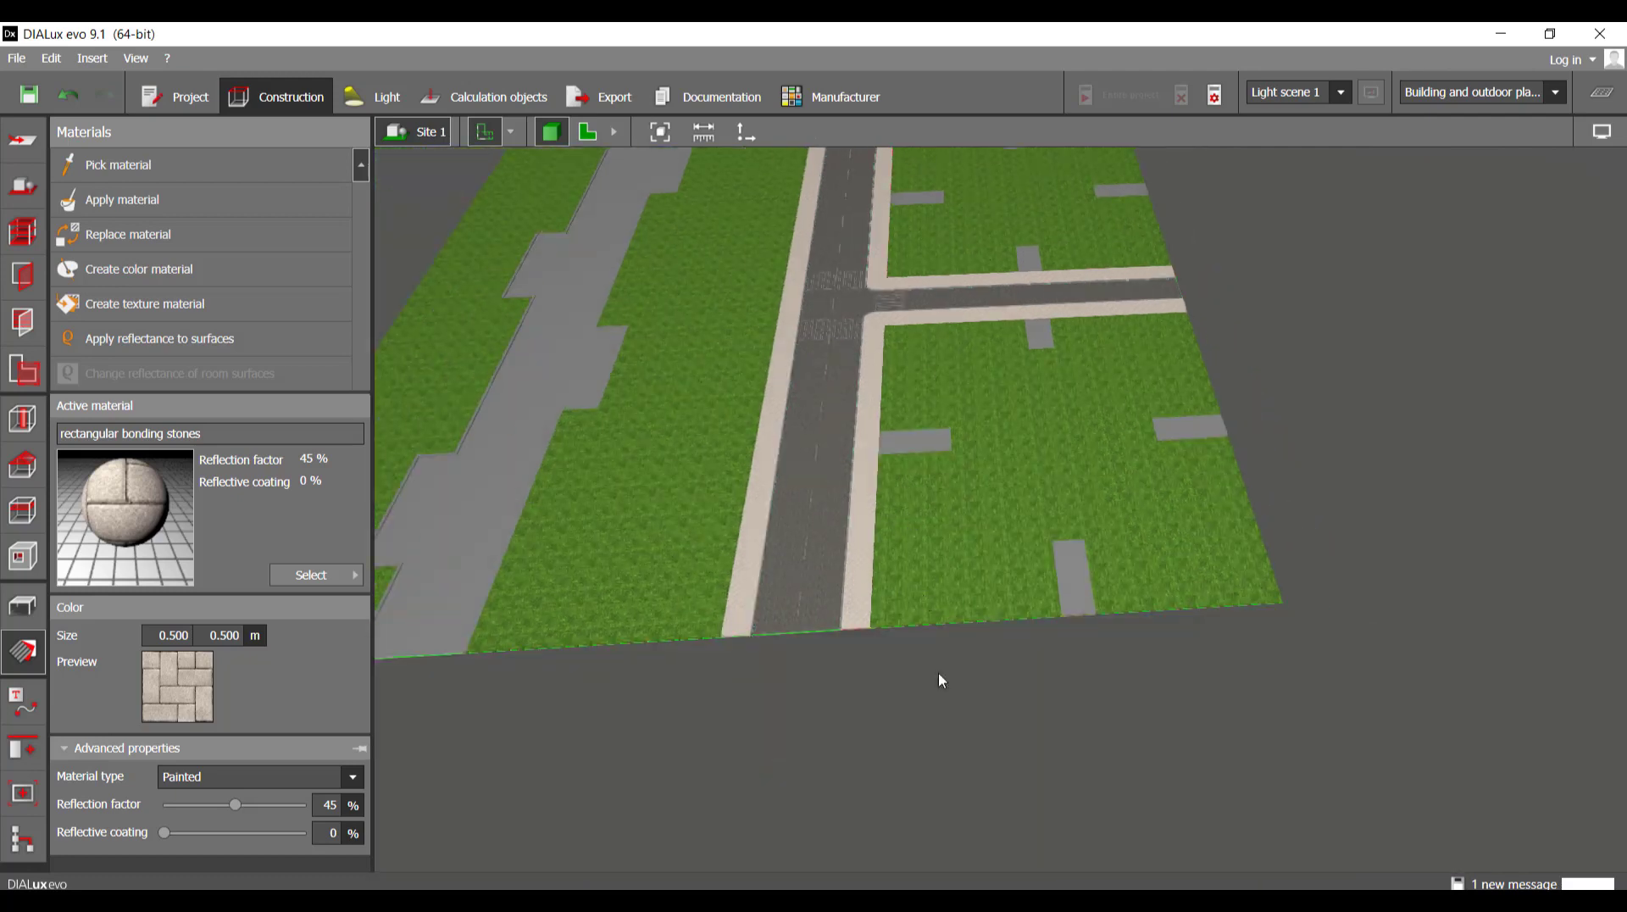
pyautogui.click(1019, 902)
pyautogui.click(1123, 826)
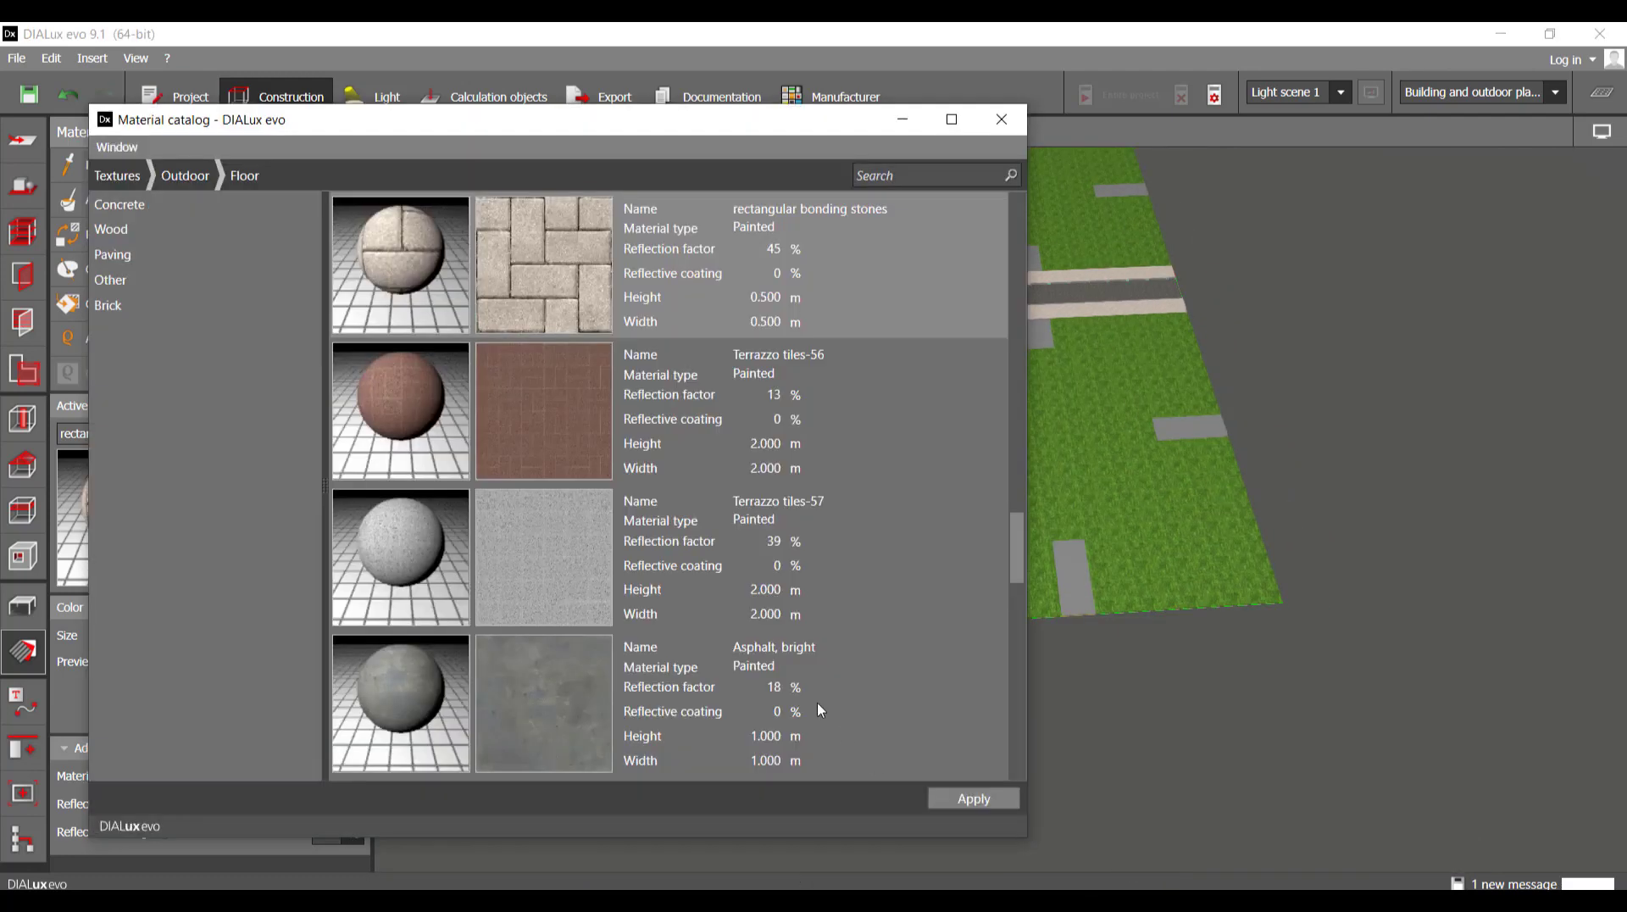
pyautogui.scroll(-5, 603, 483)
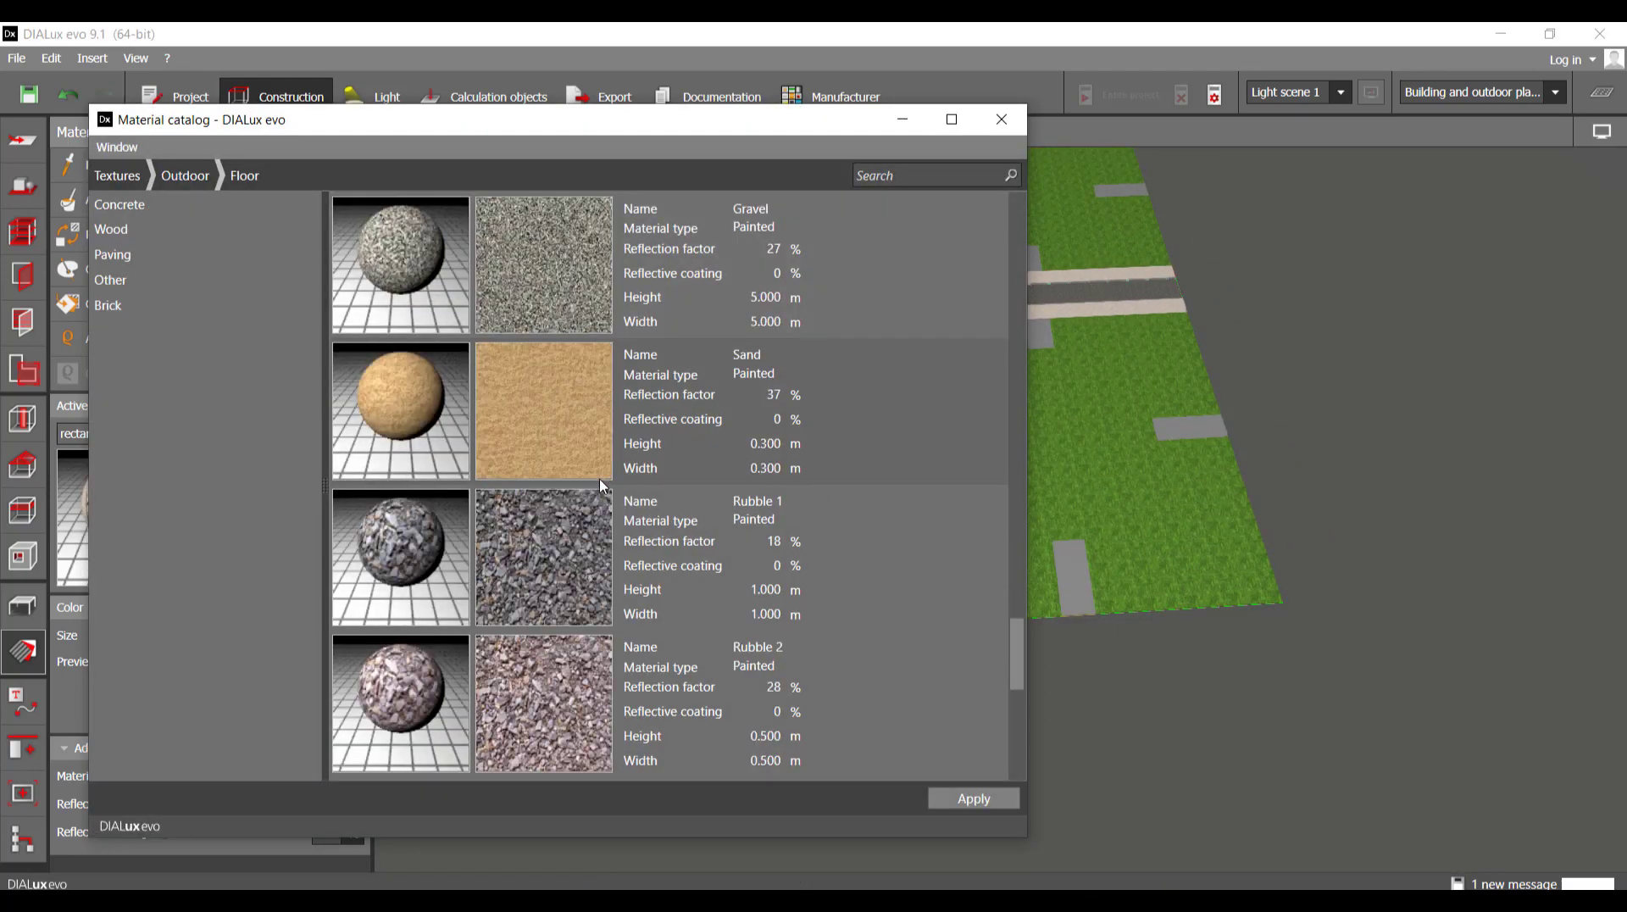
pyautogui.scroll(-2, 603, 487)
pyautogui.scroll(2, 602, 487)
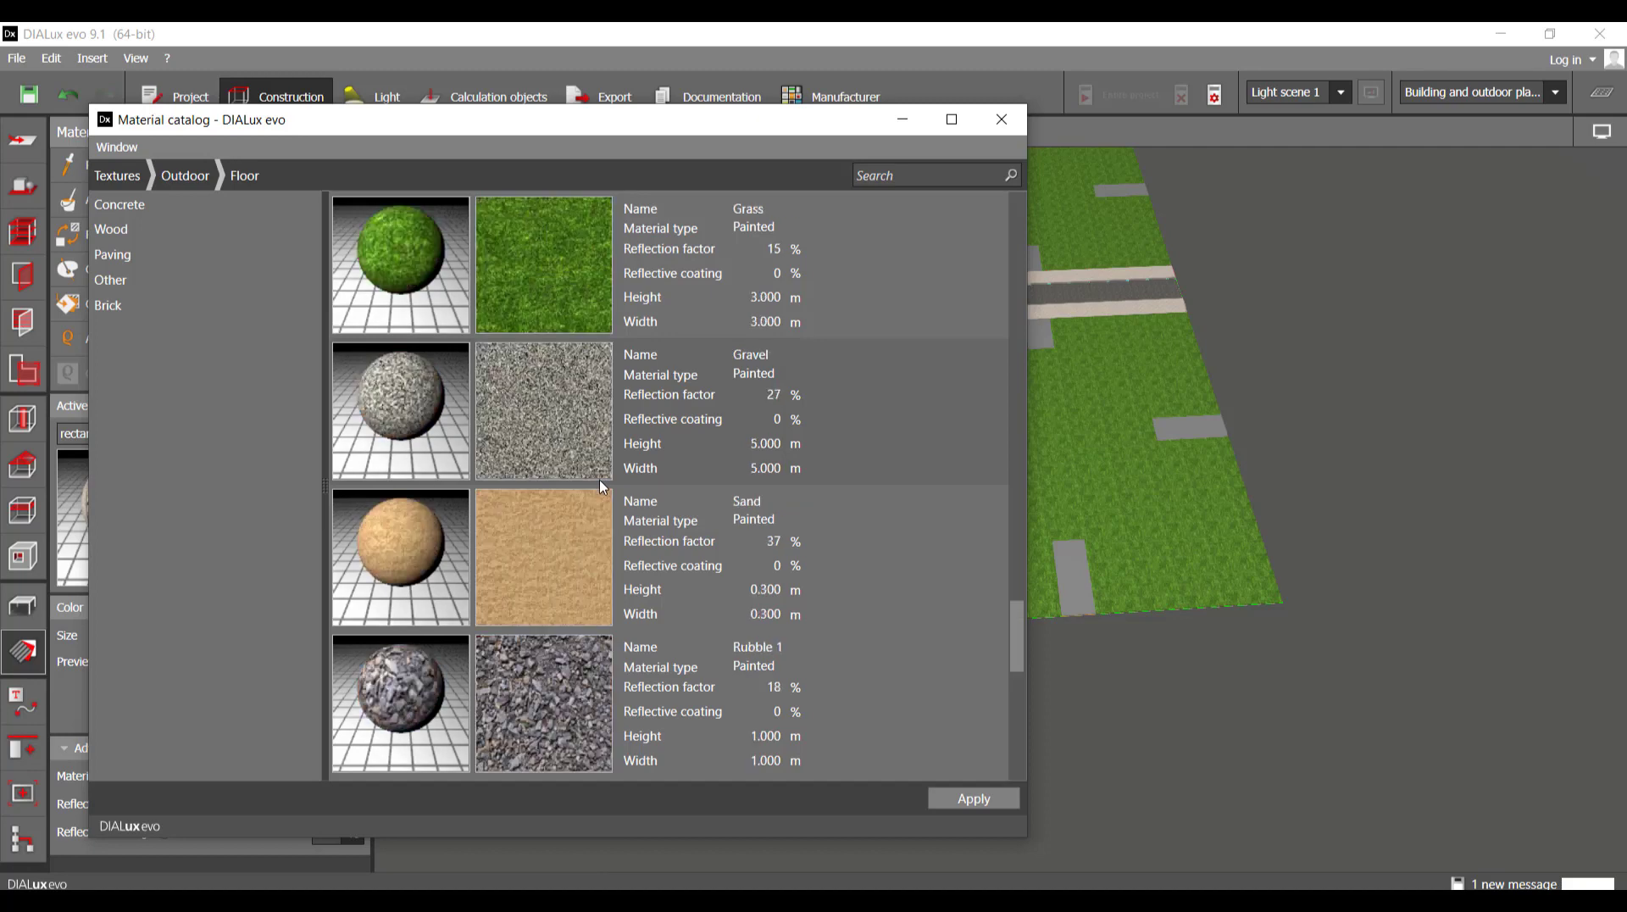
pyautogui.scroll(5, 602, 486)
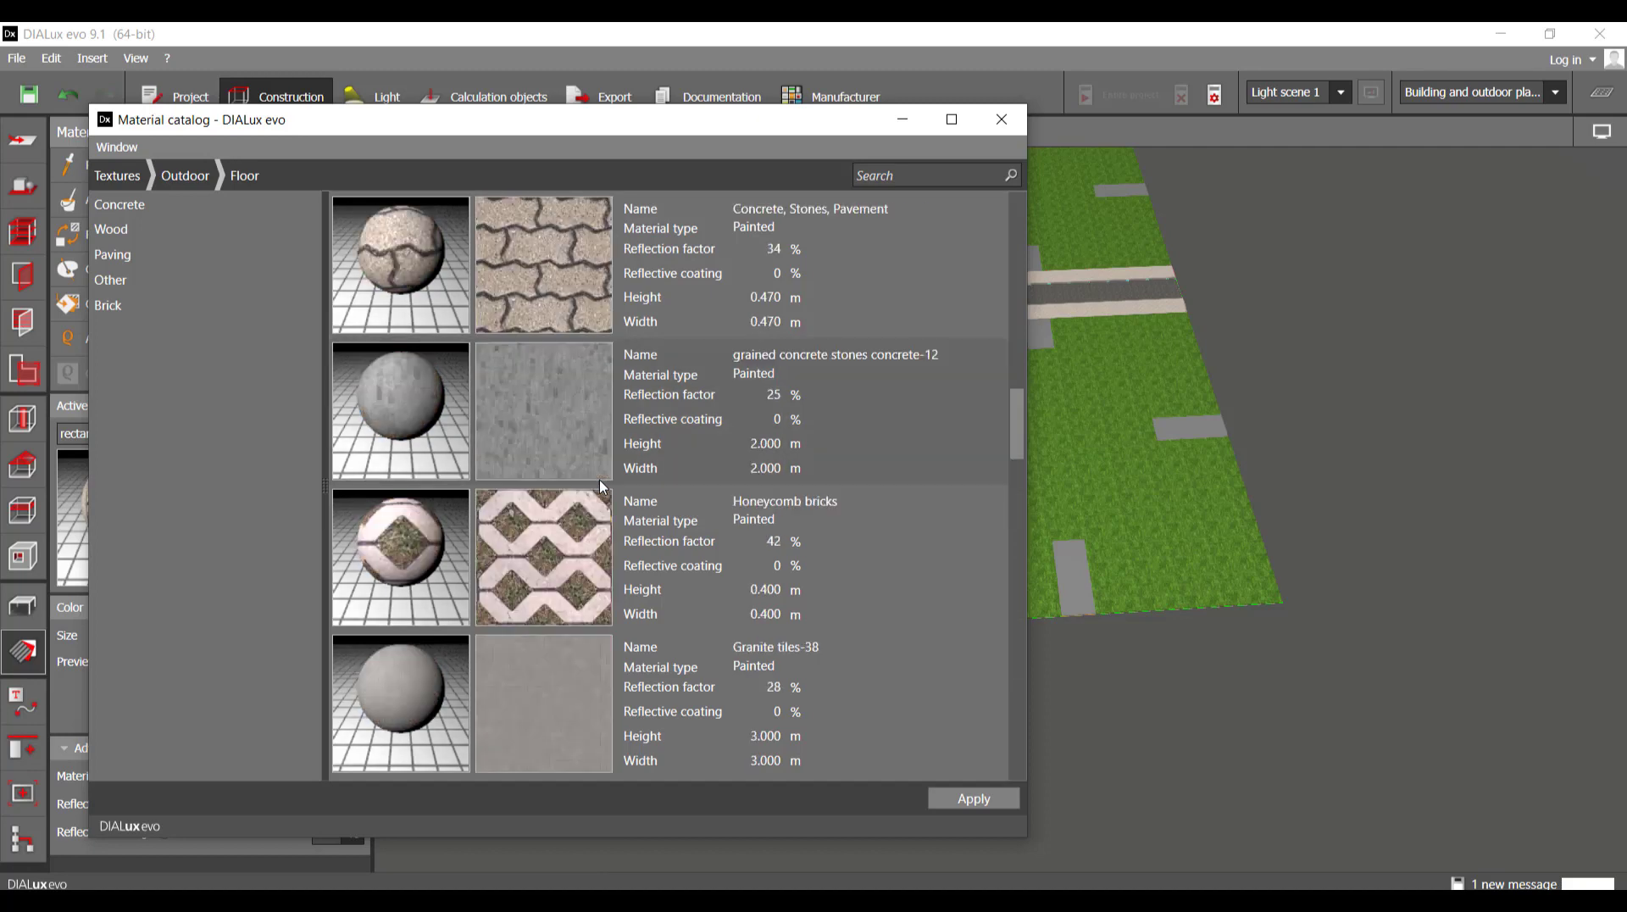
pyautogui.doubleClick(519, 292)
# - Try to apply Concrete, Stones, Pavement to the short path at the front edge of the building plot, and undo it
pyautogui.scroll(5, 1102, 593)
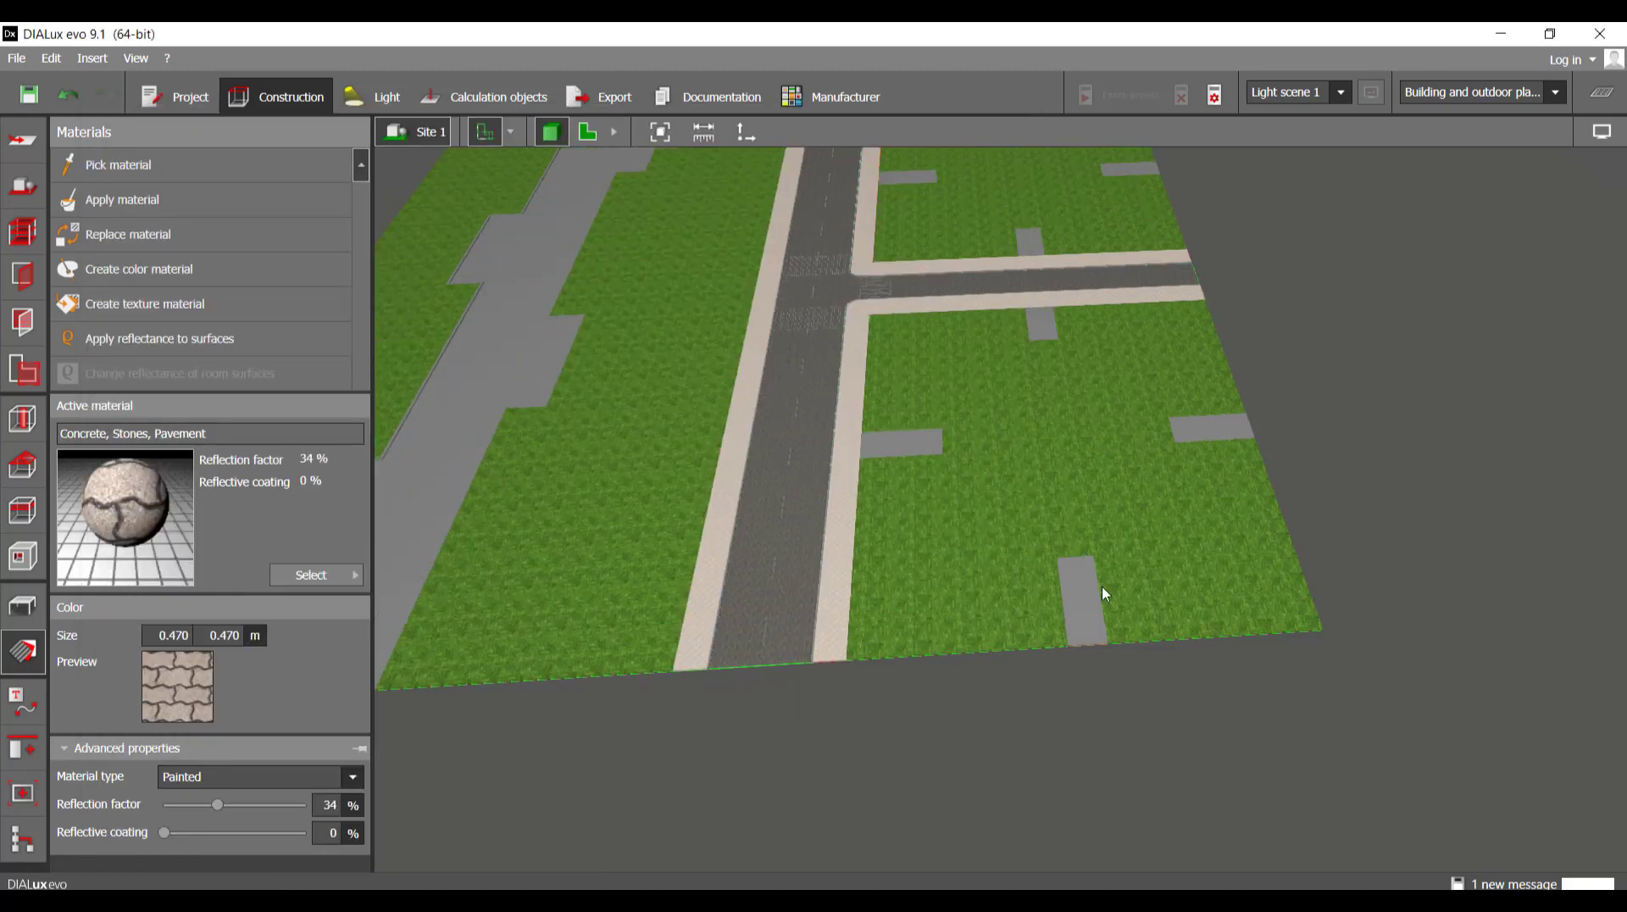
pyautogui.scroll(3, 1084, 630)
pyautogui.click(1017, 597)
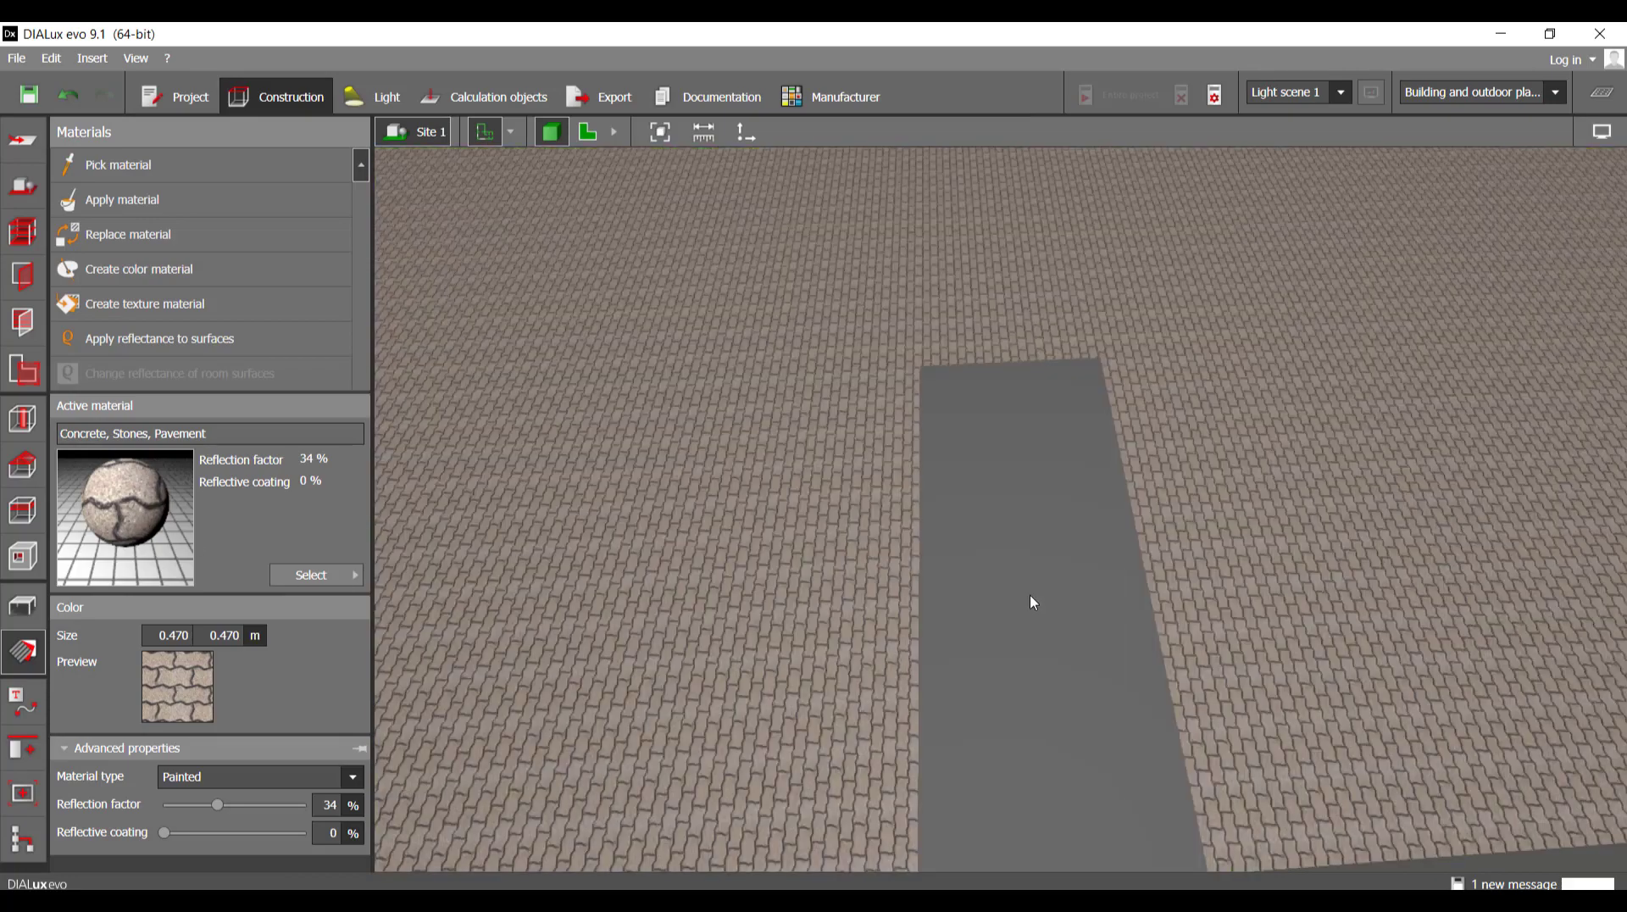
pyautogui.scroll(-5, 1033, 603)
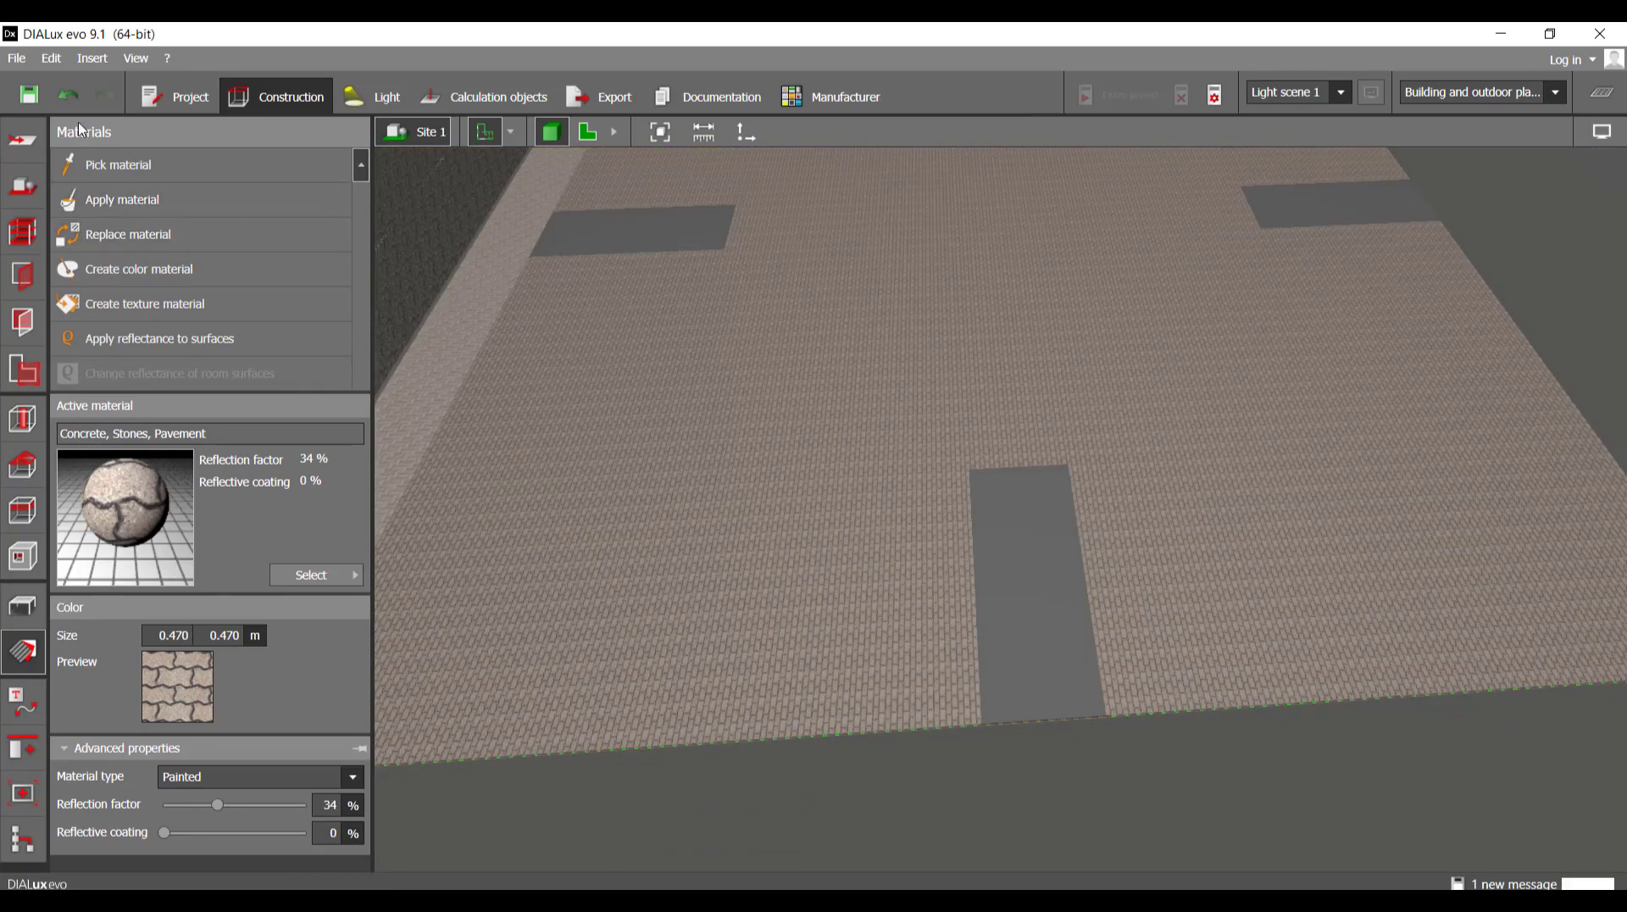
pyautogui.hotkey('ctrl', 'z')
# - Reapply the Concrete, Stones, Pavement material to the building plot around the short path
pyautogui.scroll(5, 1046, 583)
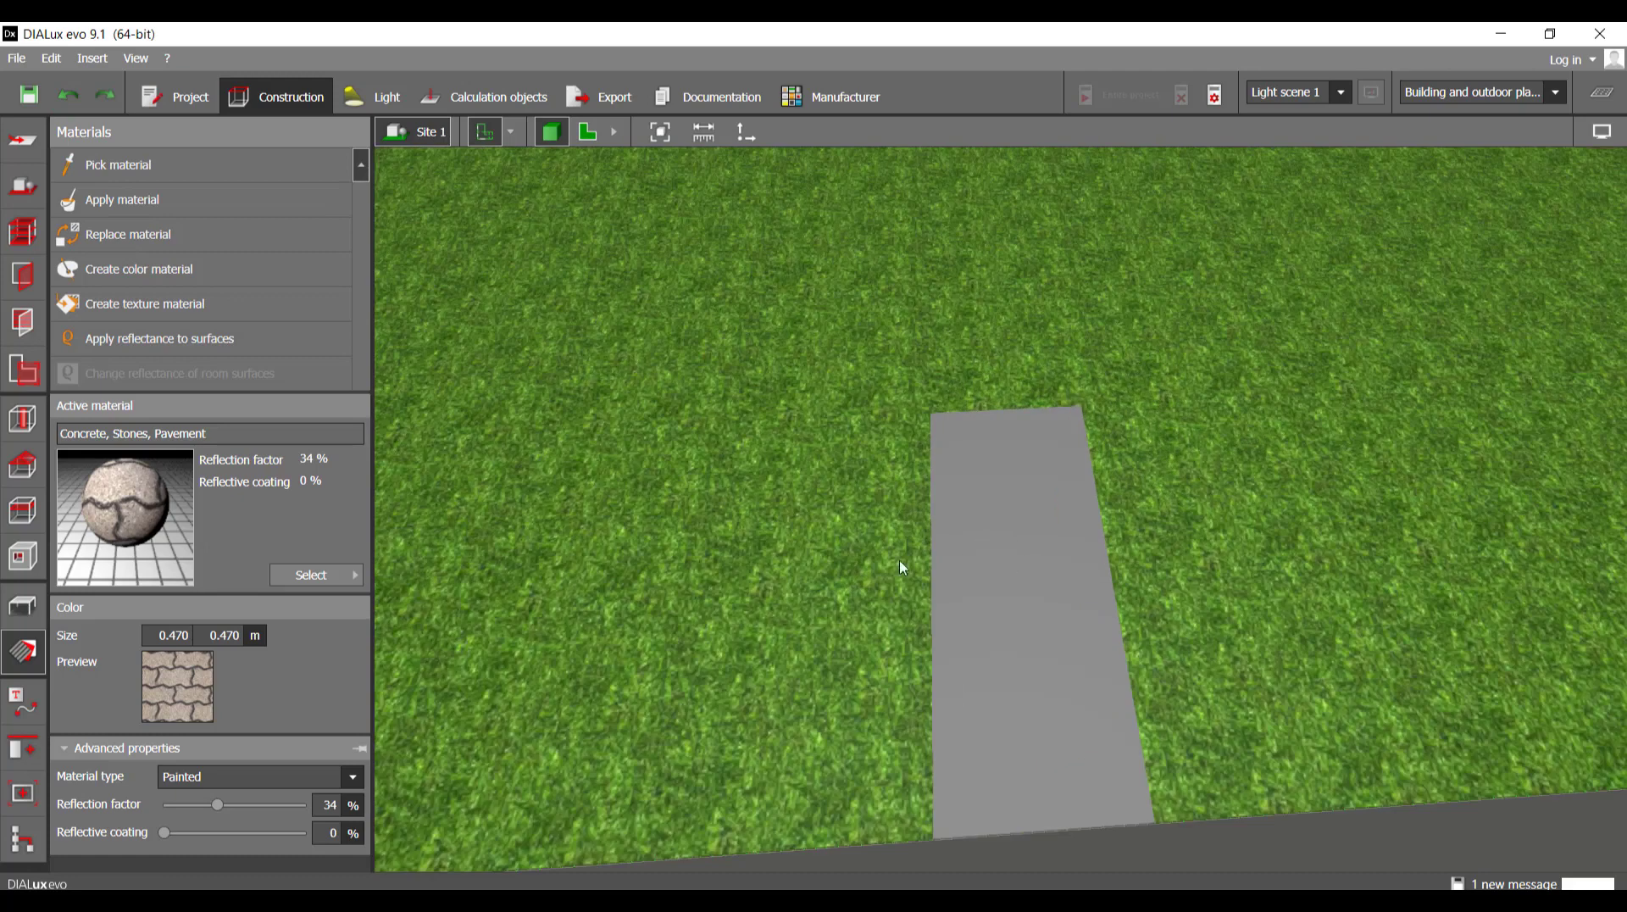
pyautogui.hotkey('ctrl', 'y')
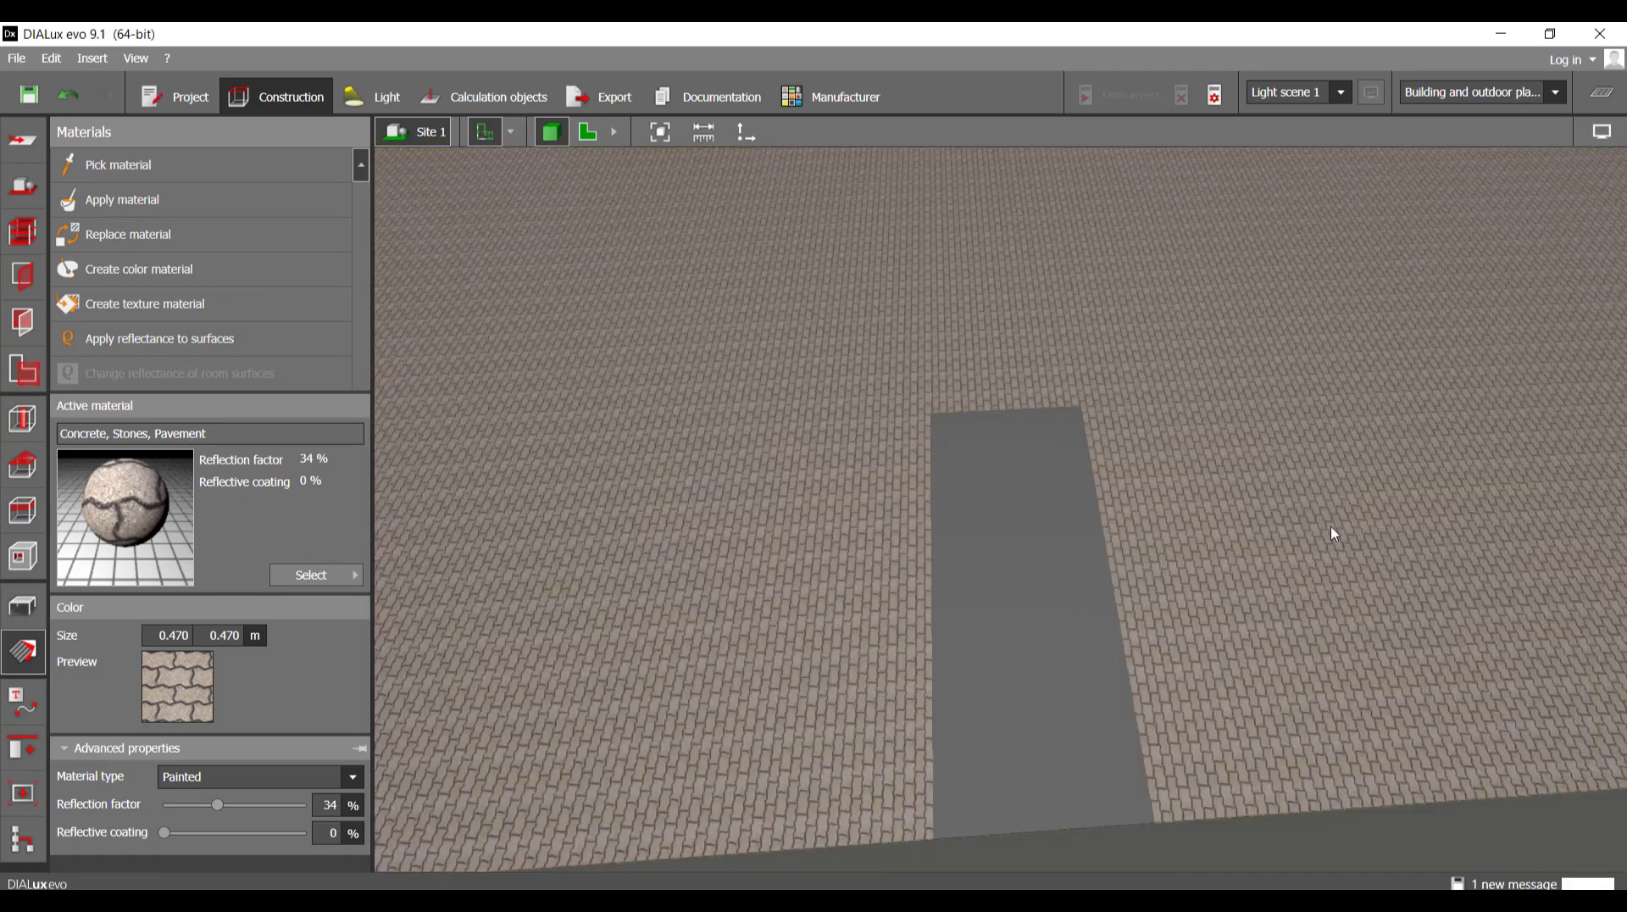
# - Undo the paving of the building plot and apply Concrete, Stones, Pavement to the short path at its front edge via a side face
pyautogui.click(68, 95)
pyautogui.scroll(2, 1002, 666)
pyautogui.moveTo(932, 614); pyautogui.dragTo(1110, 510, button='right')
pyautogui.scroll(3, 975, 576)
pyautogui.click(955, 410)
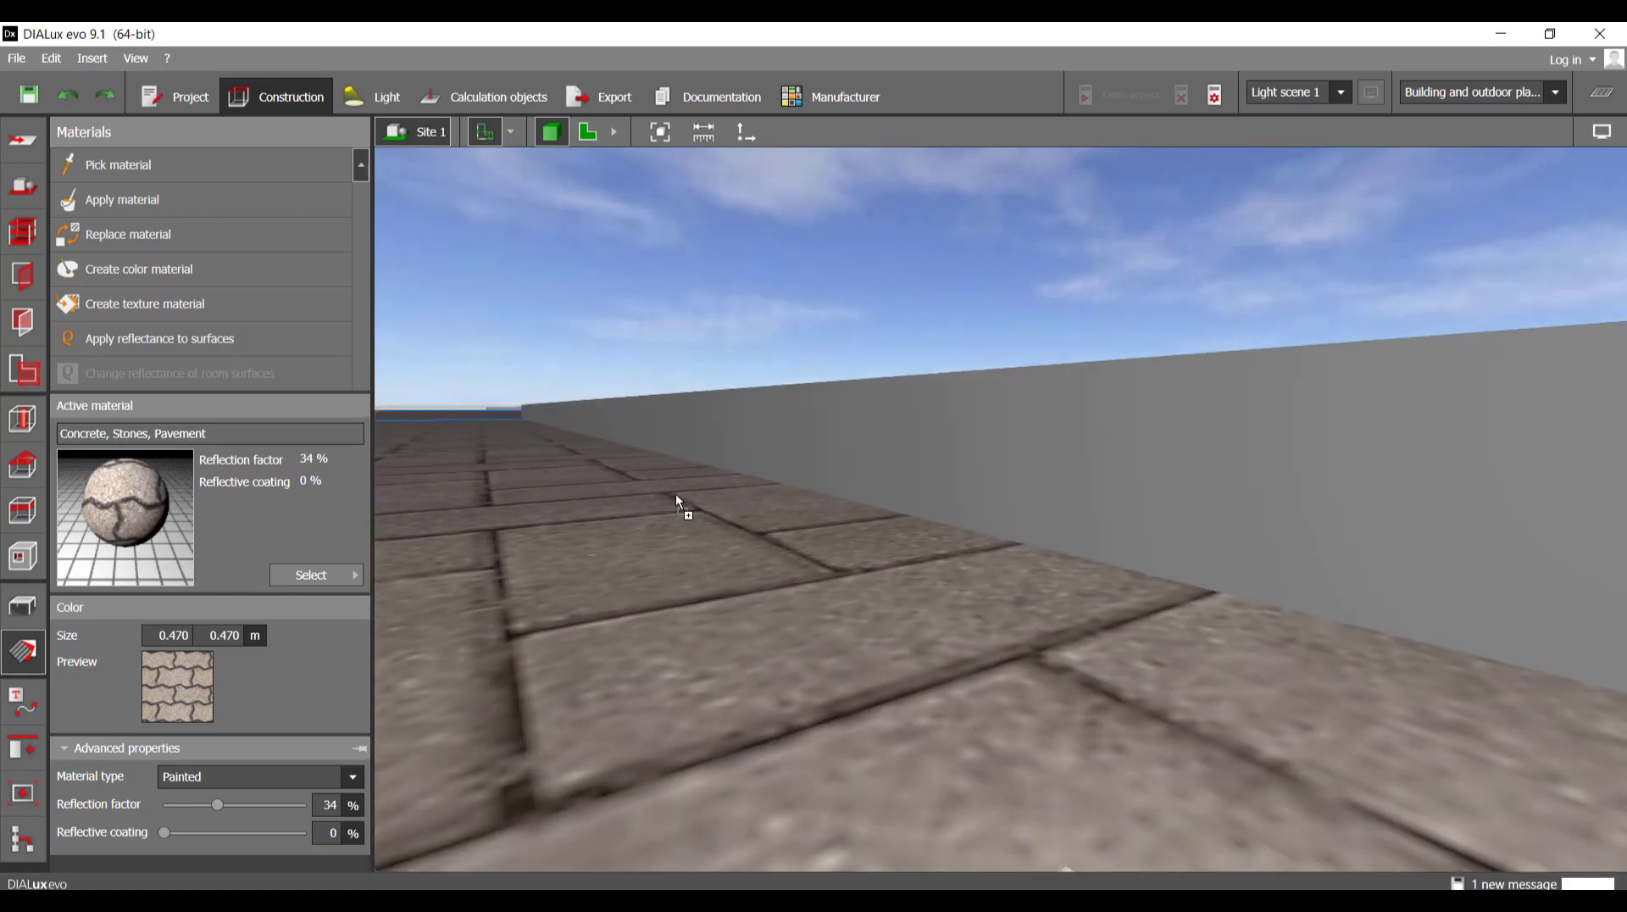
pyautogui.moveTo(1151, 459); pyautogui.dragTo(1151, 460)
pyautogui.scroll(-6, 946, 670)
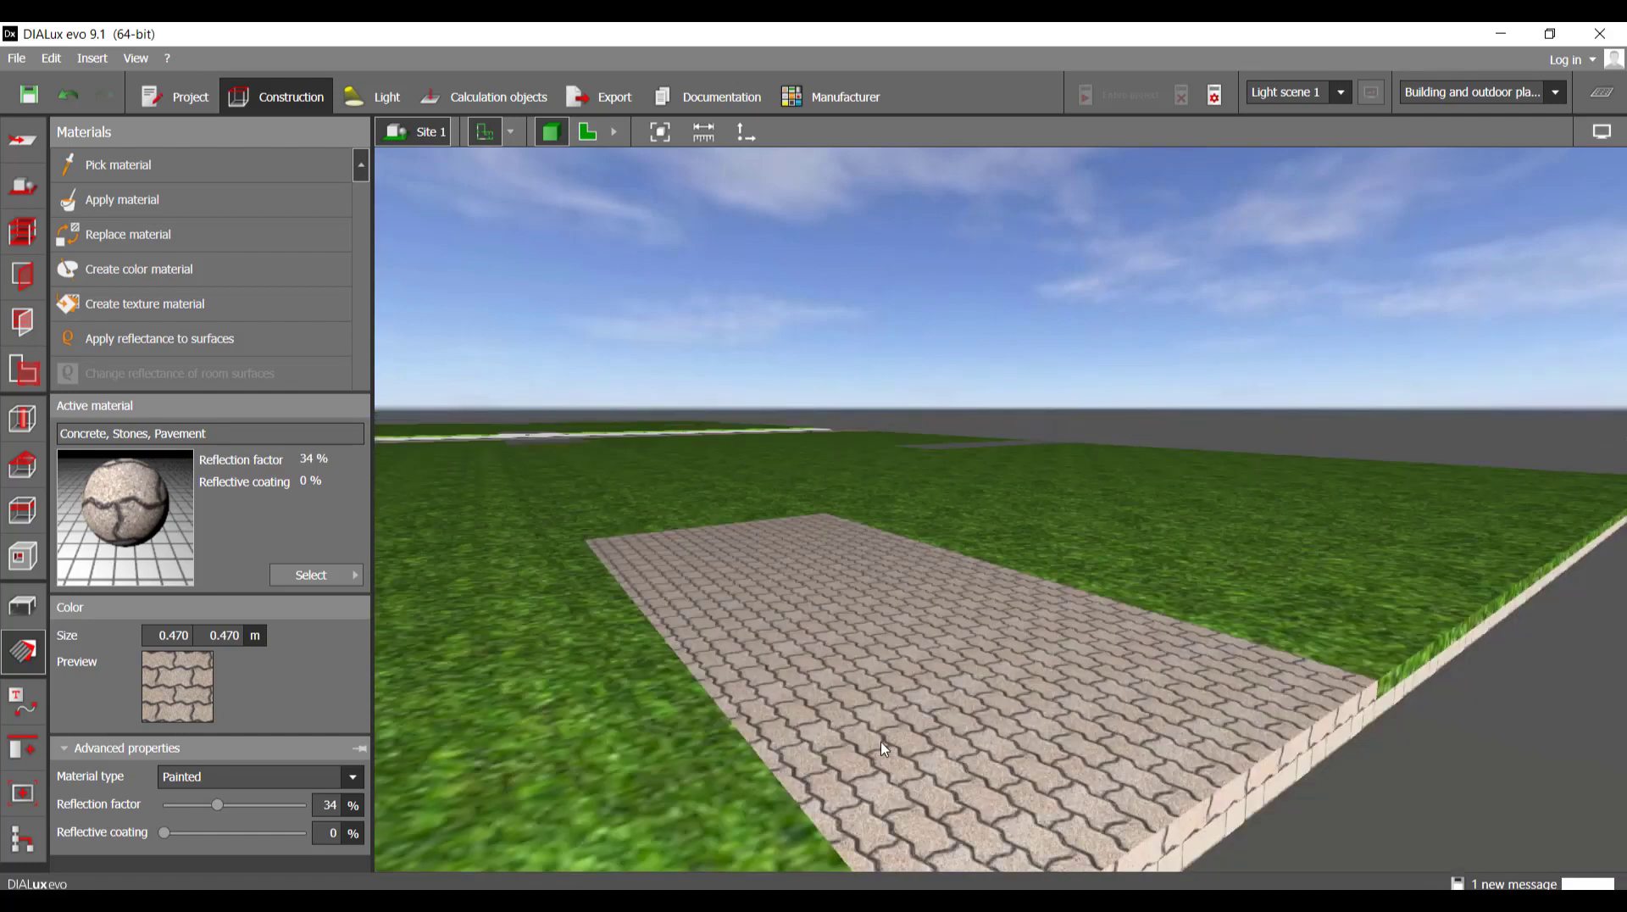
# - Try to apply Concrete, Stones, Pavement to the short path at the plot's outer edge opposite the main road, and undo it
pyautogui.moveTo(946, 666); pyautogui.dragTo(881, 747, button='right')
pyautogui.scroll(-4, 879, 749)
pyautogui.moveTo(1071, 395); pyautogui.dragTo(1066, 451, button='right')
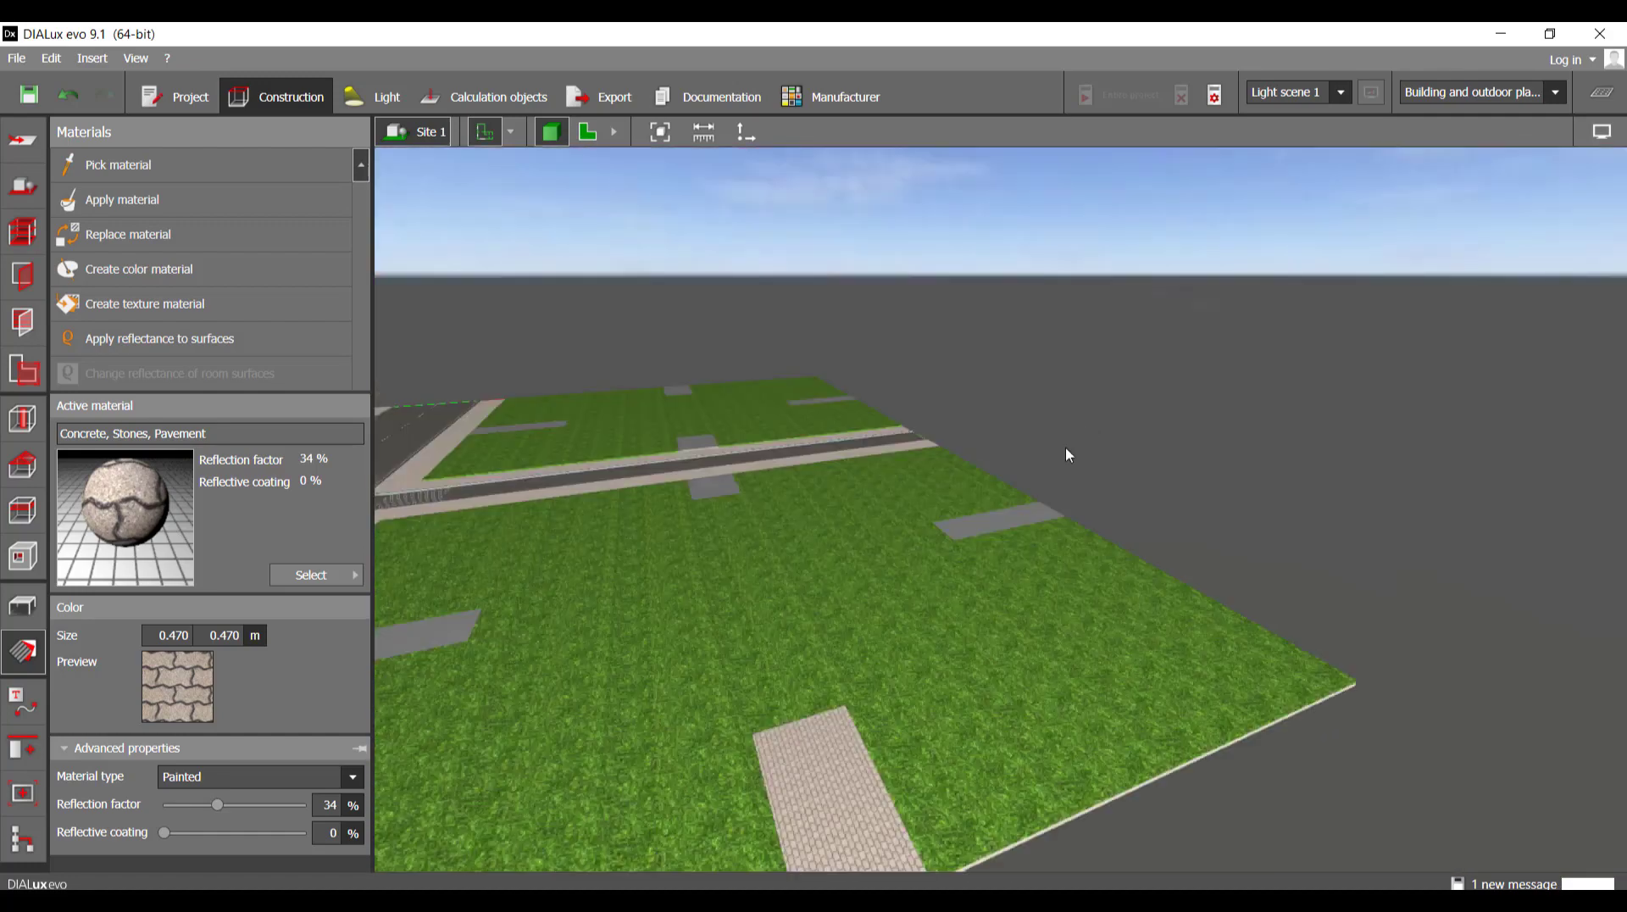
pyautogui.scroll(4, 935, 644)
pyautogui.moveTo(935, 644); pyautogui.dragTo(856, 584, button='right')
pyautogui.click(931, 664)
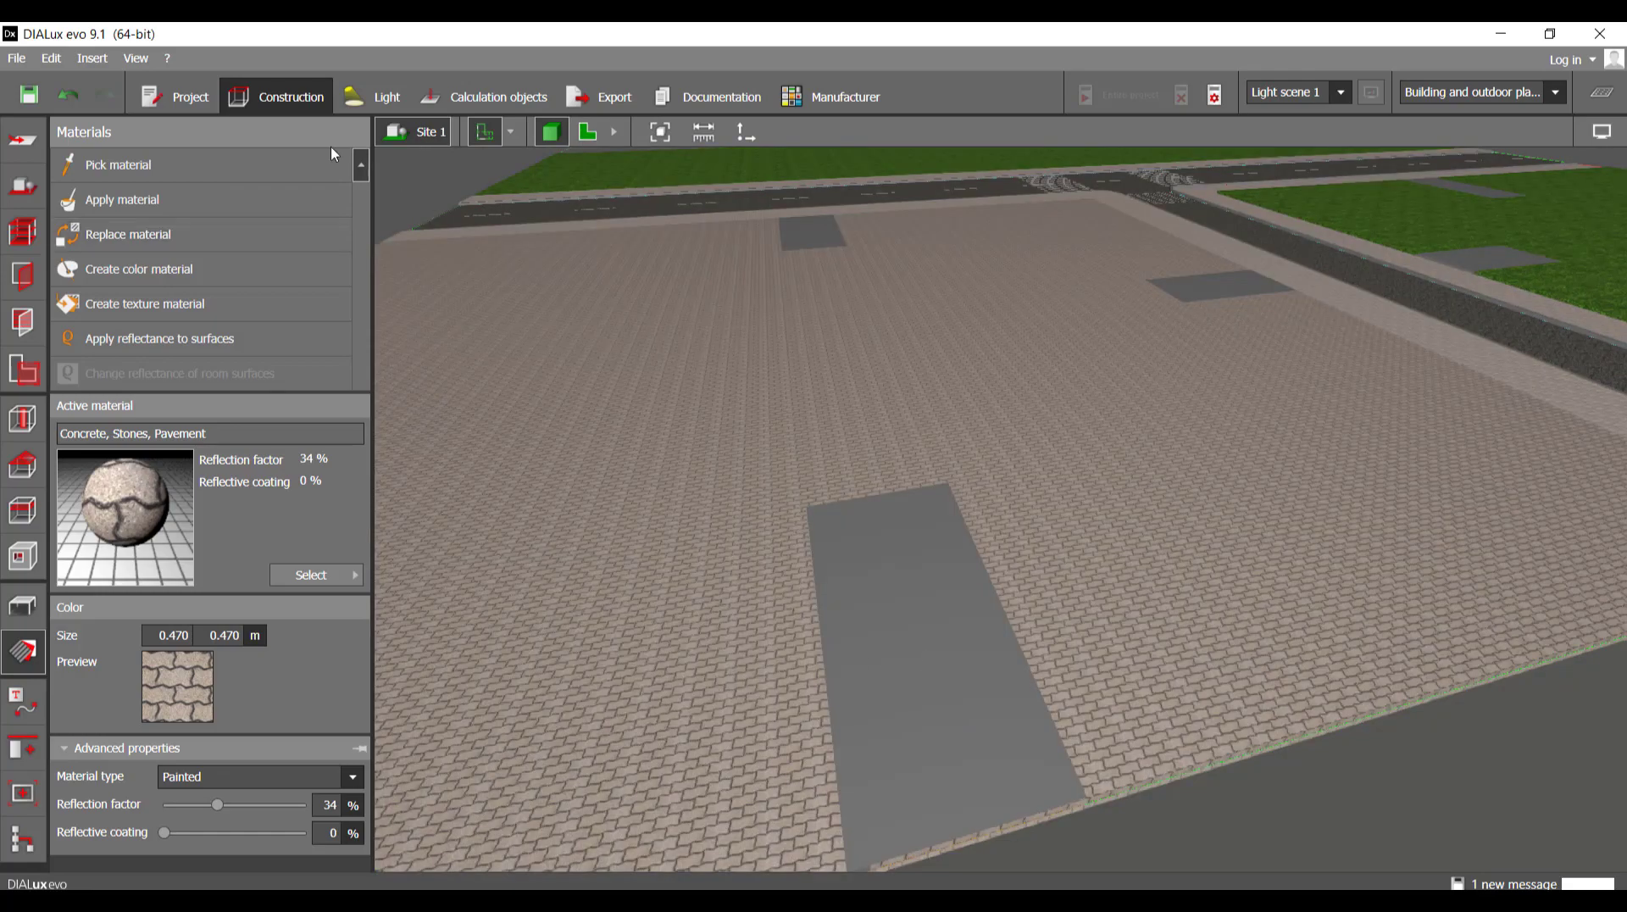
pyautogui.moveTo(985, 710); pyautogui.dragTo(862, 625, button='right')
pyautogui.scroll(3, 1044, 626)
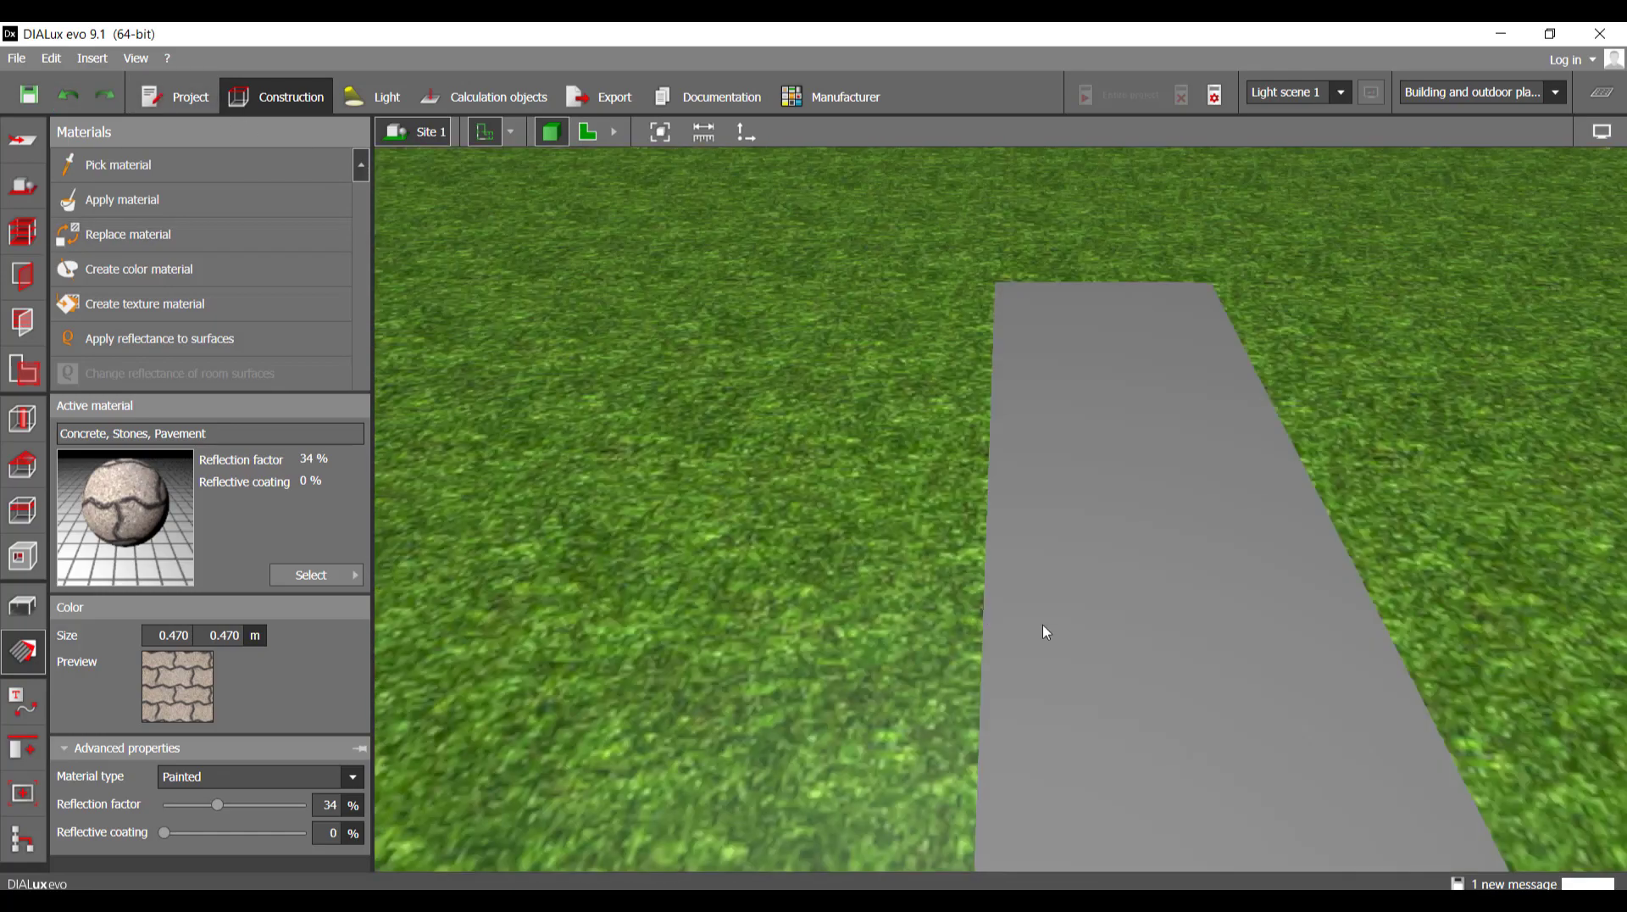
# - Apply Concrete, Stones, Pavement to the side face of the short path at the plot's outer edge opposite the main road
pyautogui.moveTo(1044, 626); pyautogui.dragTo(1292, 545, button='right')
pyautogui.scroll(6, 1298, 530)
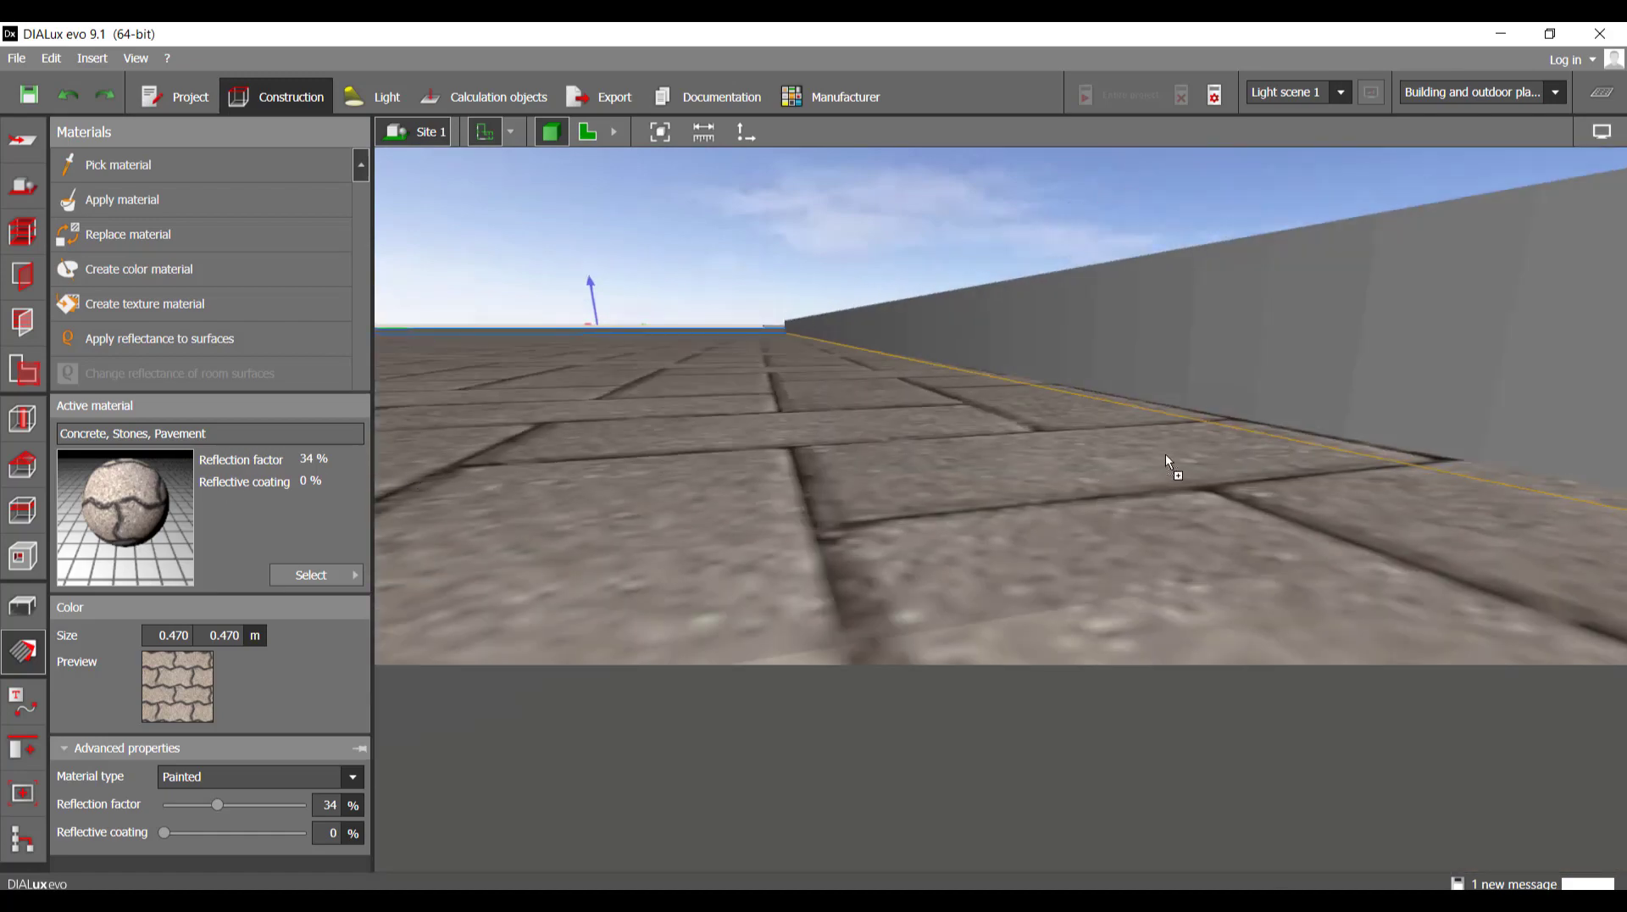
pyautogui.moveTo(1166, 454); pyautogui.dragTo(1273, 368)
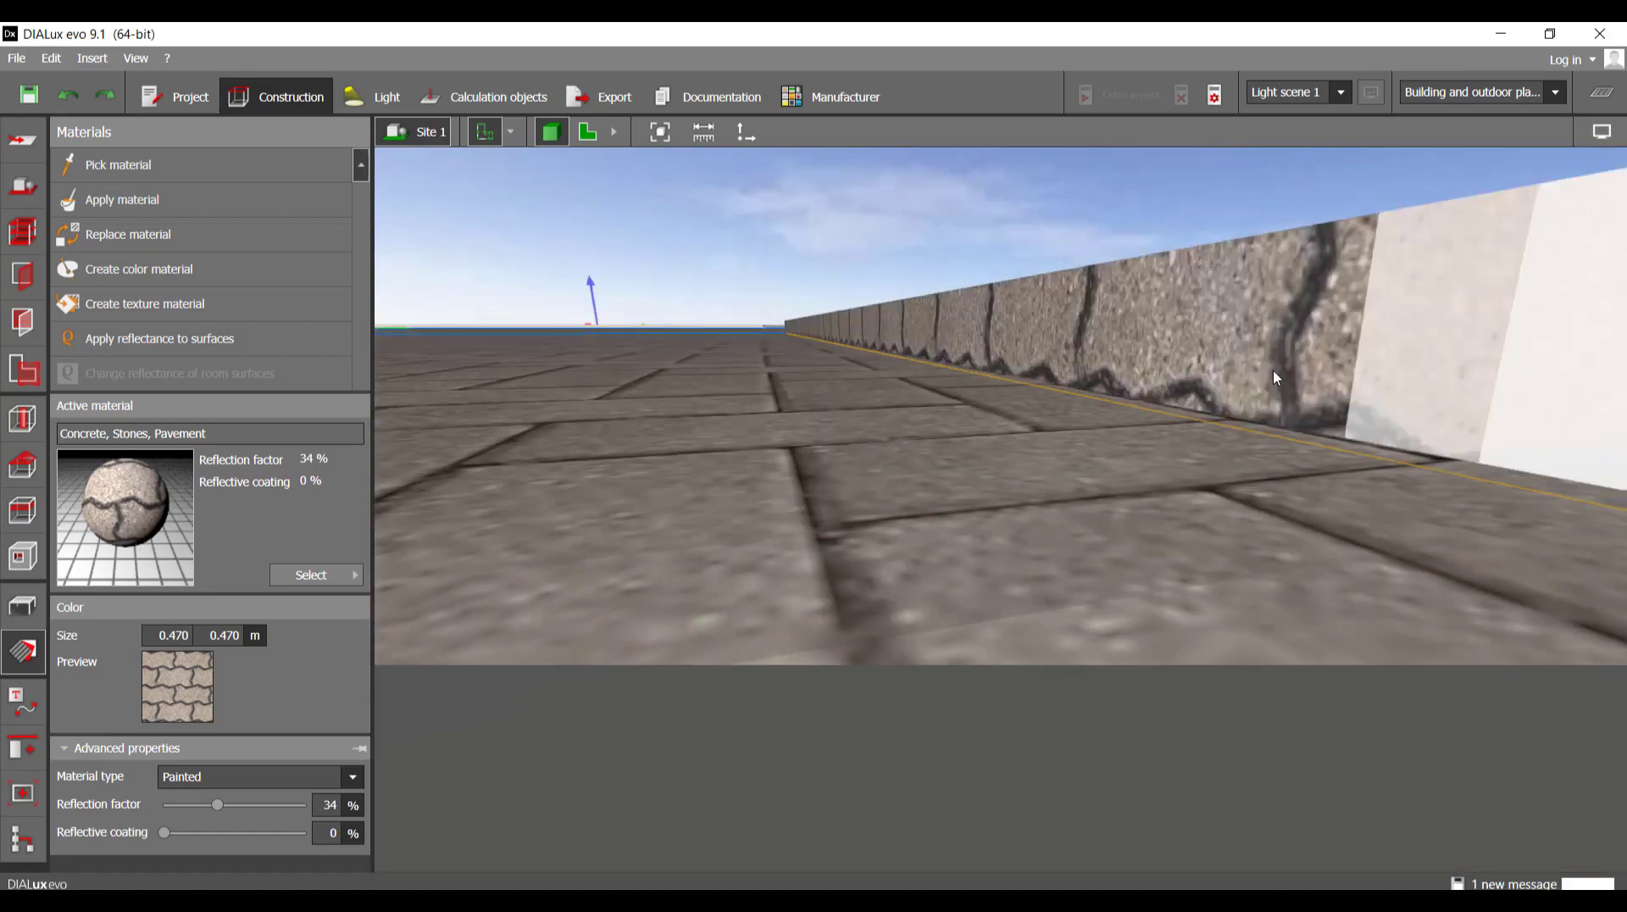
pyautogui.scroll(-5, 1278, 556)
pyautogui.moveTo(1278, 556); pyautogui.dragTo(1211, 584, button='right')
pyautogui.scroll(-8, 1083, 566)
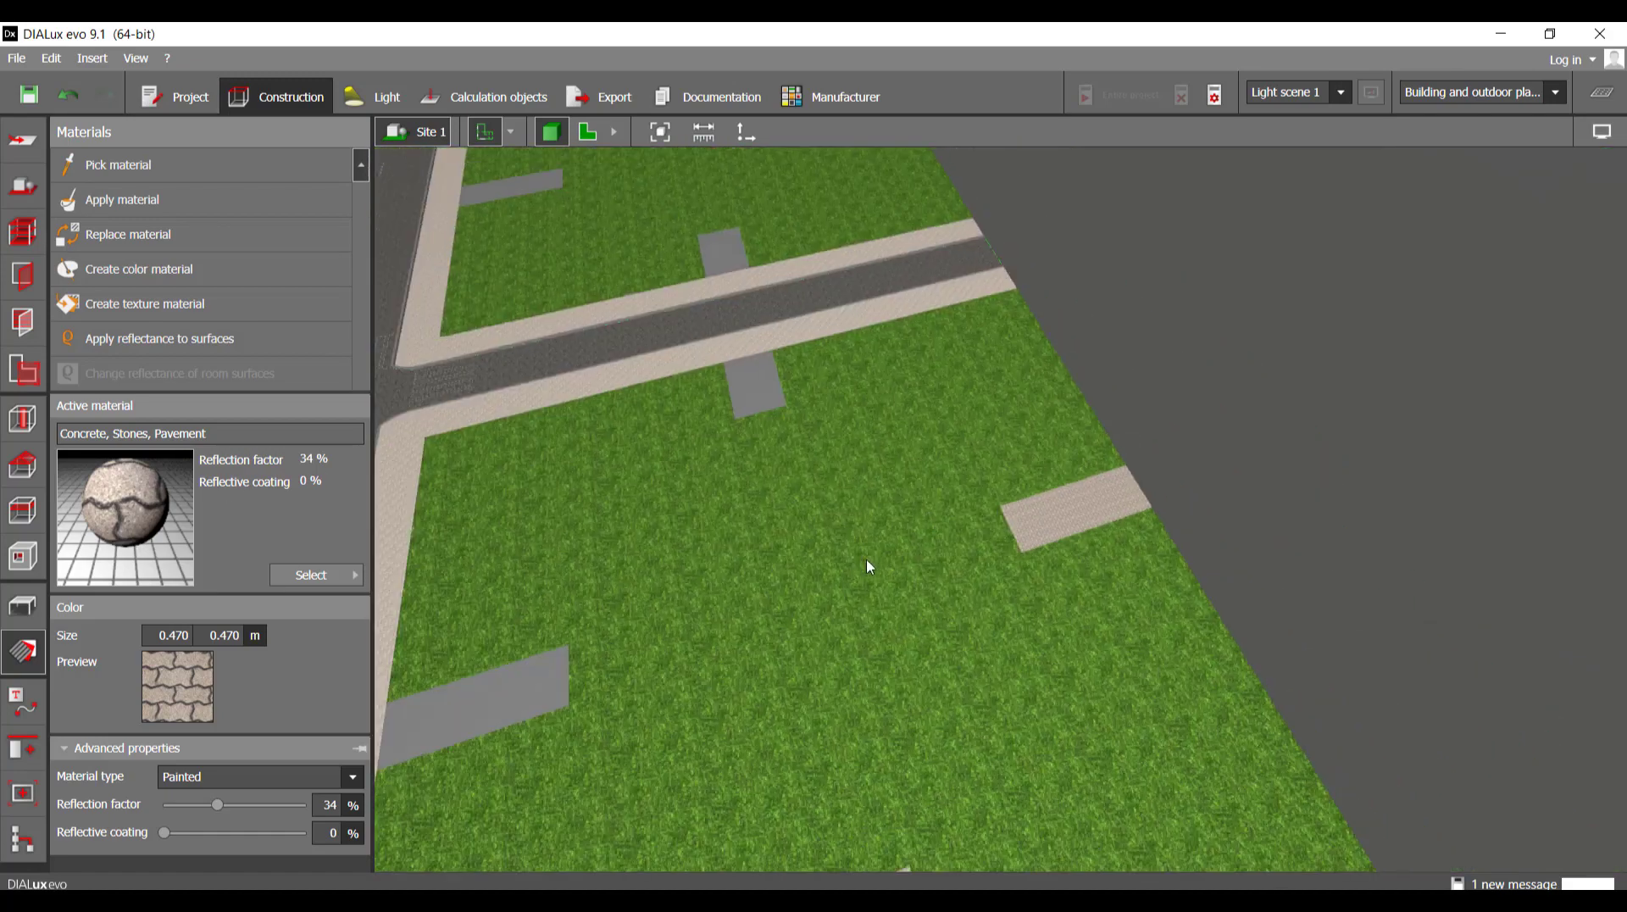
# - Apply Concrete, Stones, Pavement to the same plot's short path beside the main road sidewalk
pyautogui.moveTo(866, 558); pyautogui.dragTo(1020, 475, button='middle')
pyautogui.scroll(7, 1021, 476)
pyautogui.scroll(3, 1017, 572)
pyautogui.moveTo(1017, 571); pyautogui.dragTo(1102, 509, button='right')
pyautogui.scroll(2, 1161, 606)
pyautogui.moveTo(1161, 606); pyautogui.dragTo(1199, 498, button='right')
pyautogui.scroll(5, 1213, 487)
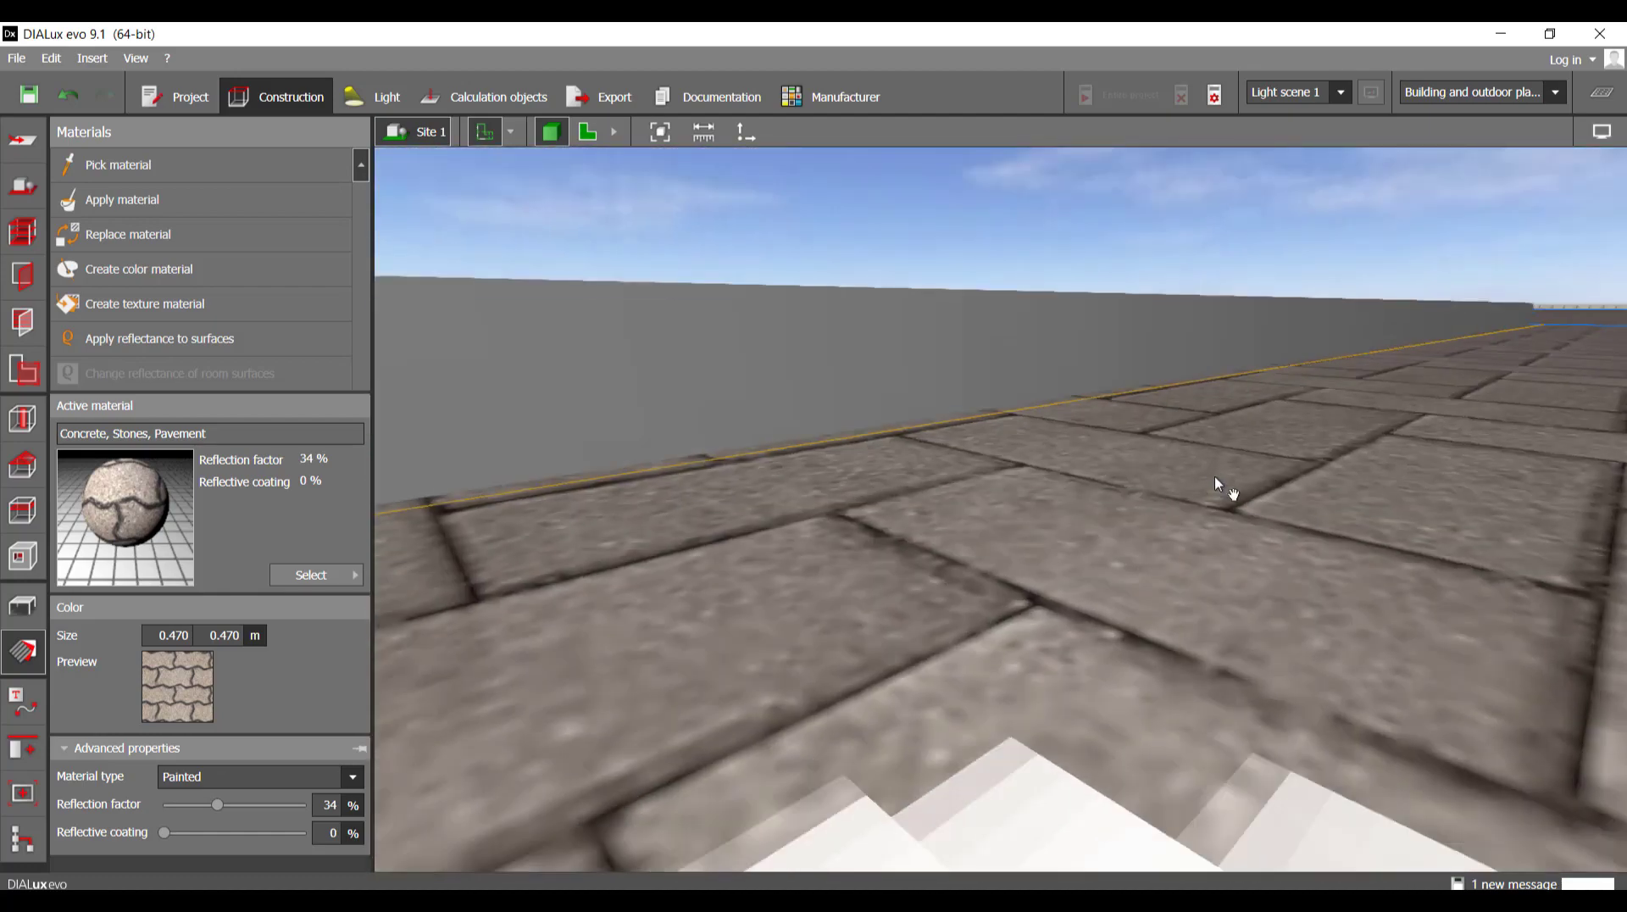
pyautogui.scroll(-8, 850, 246)
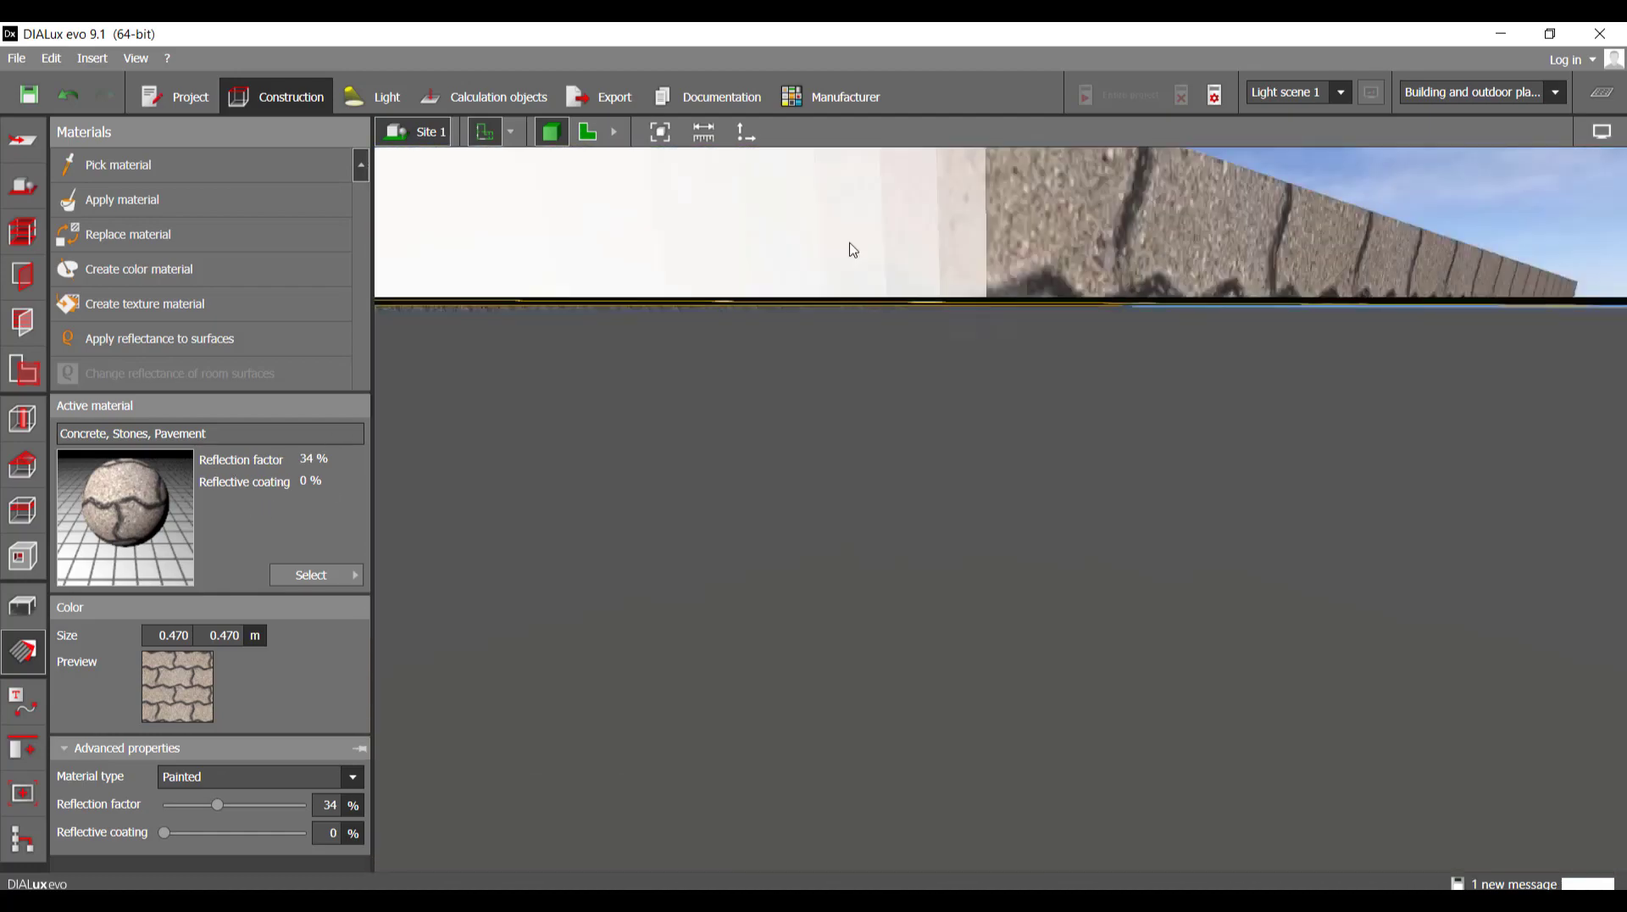
# - Apply Concrete, Stones, Pavement to the same plot's short path beside the side road sidewalk
pyautogui.moveTo(1125, 669); pyautogui.dragTo(1511, 607, button='right')
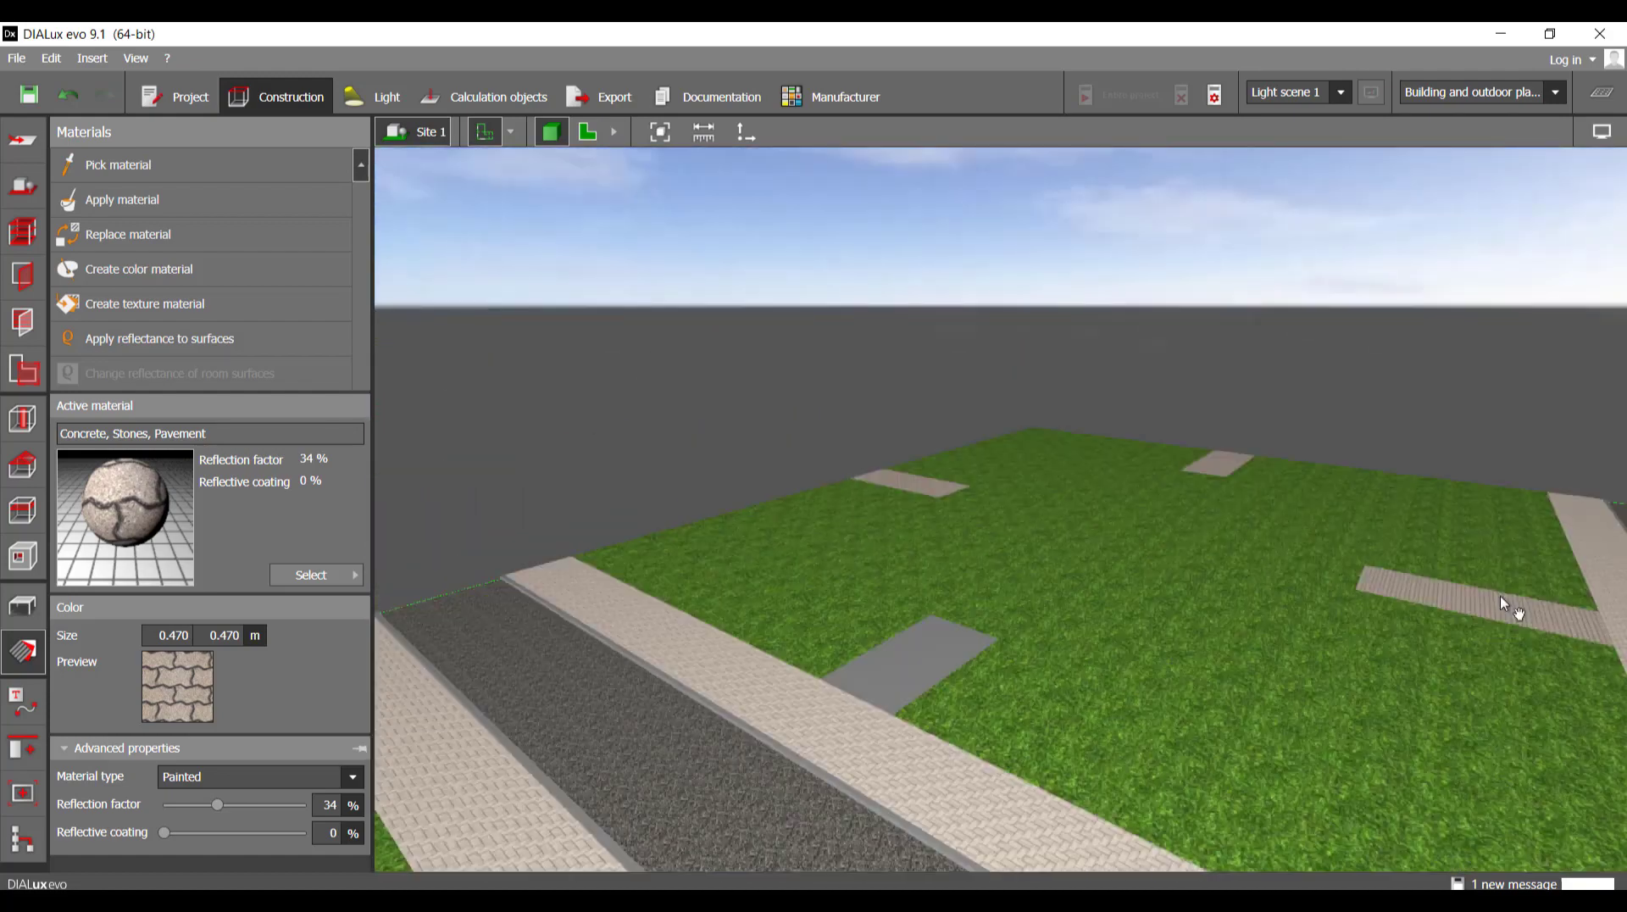
pyautogui.scroll(3, 1082, 679)
pyautogui.moveTo(1082, 679); pyautogui.dragTo(1202, 612, button='right')
pyautogui.scroll(5, 746, 520)
pyautogui.moveTo(746, 519); pyautogui.dragTo(909, 526, button='right')
pyautogui.moveTo(909, 518); pyautogui.dragTo(941, 334, button='middle')
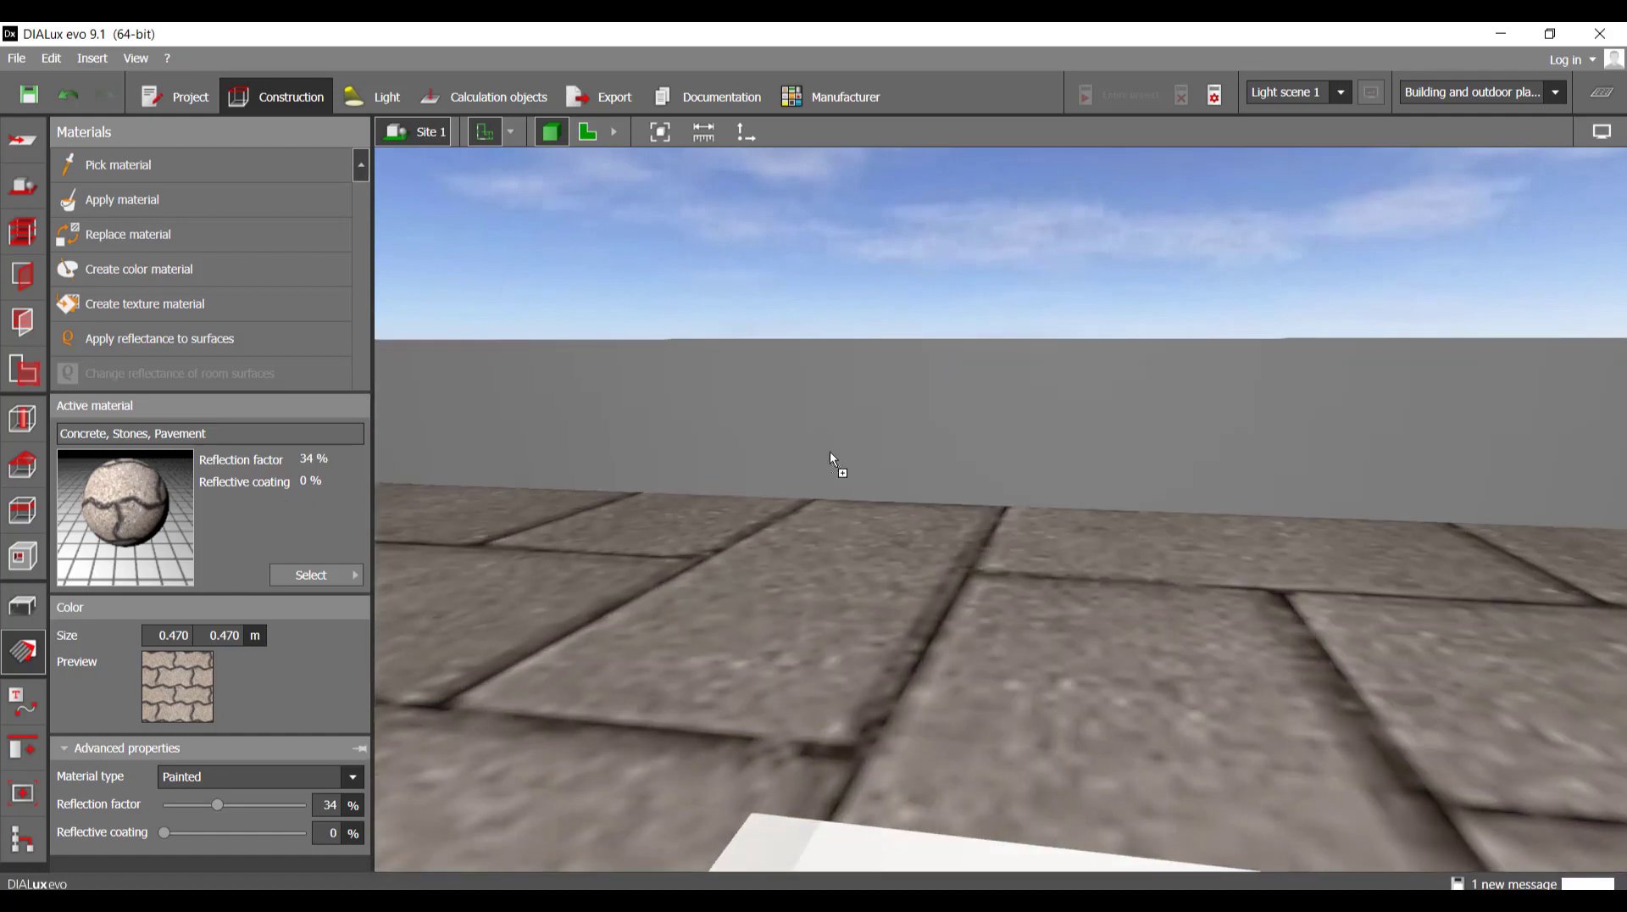
pyautogui.moveTo(830, 451); pyautogui.dragTo(832, 454)
pyautogui.scroll(-10, 949, 744)
# - Apply Concrete, Stones, Pavement to the four short paths of the grass plot across the side road
pyautogui.moveTo(1079, 661); pyautogui.dragTo(1095, 648, button='middle')
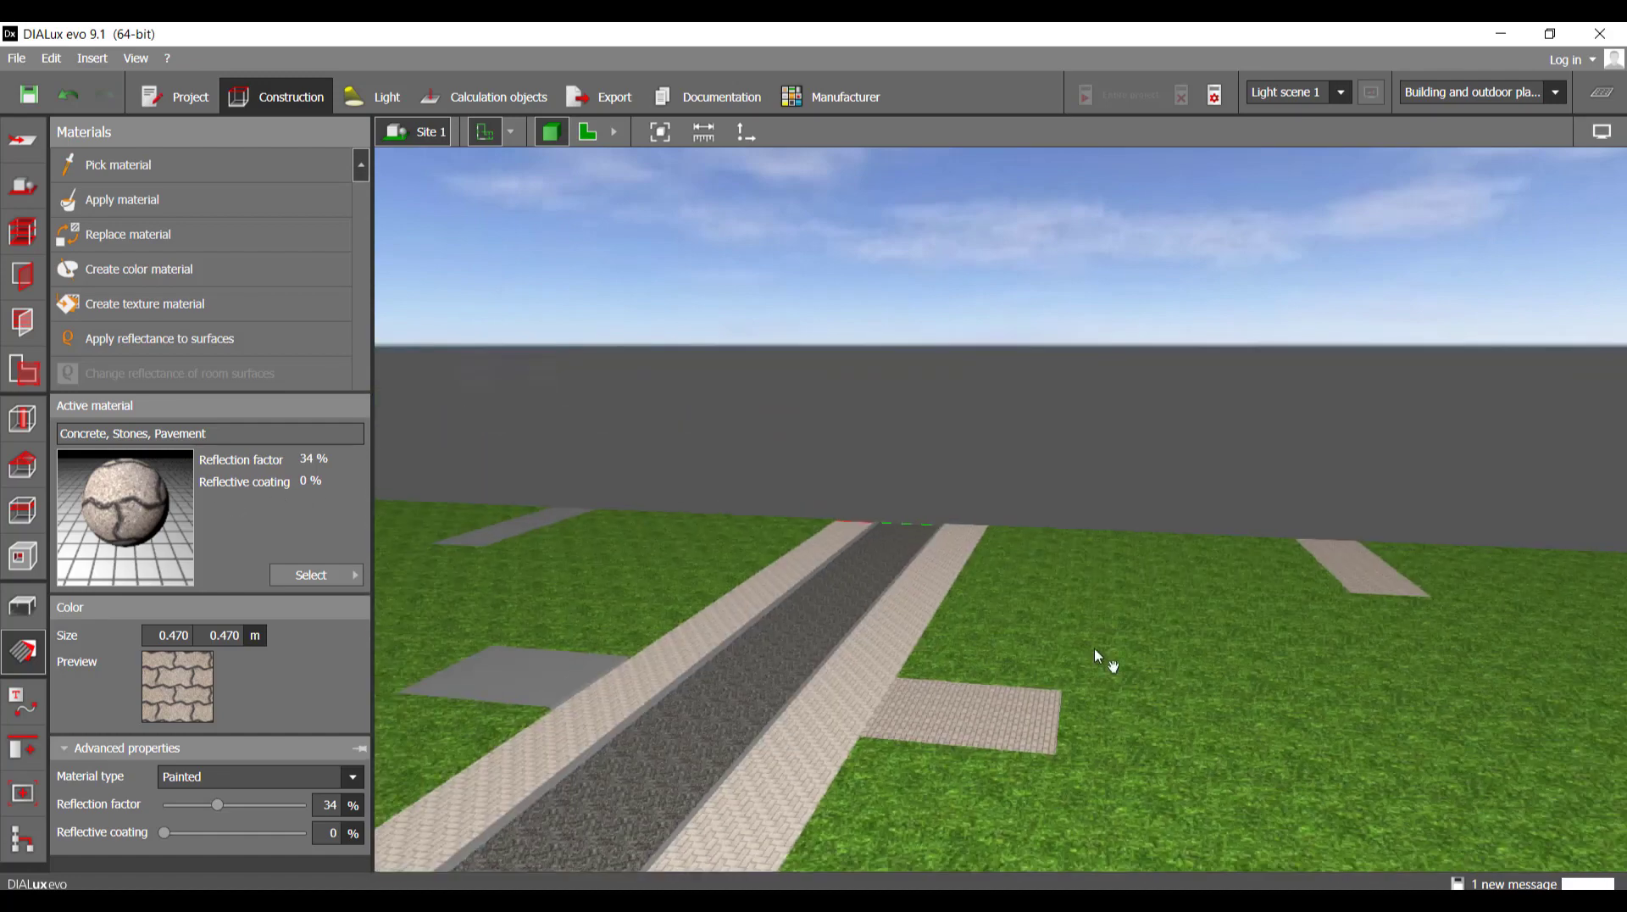
pyautogui.moveTo(1095, 647); pyautogui.dragTo(1267, 405, button='right')
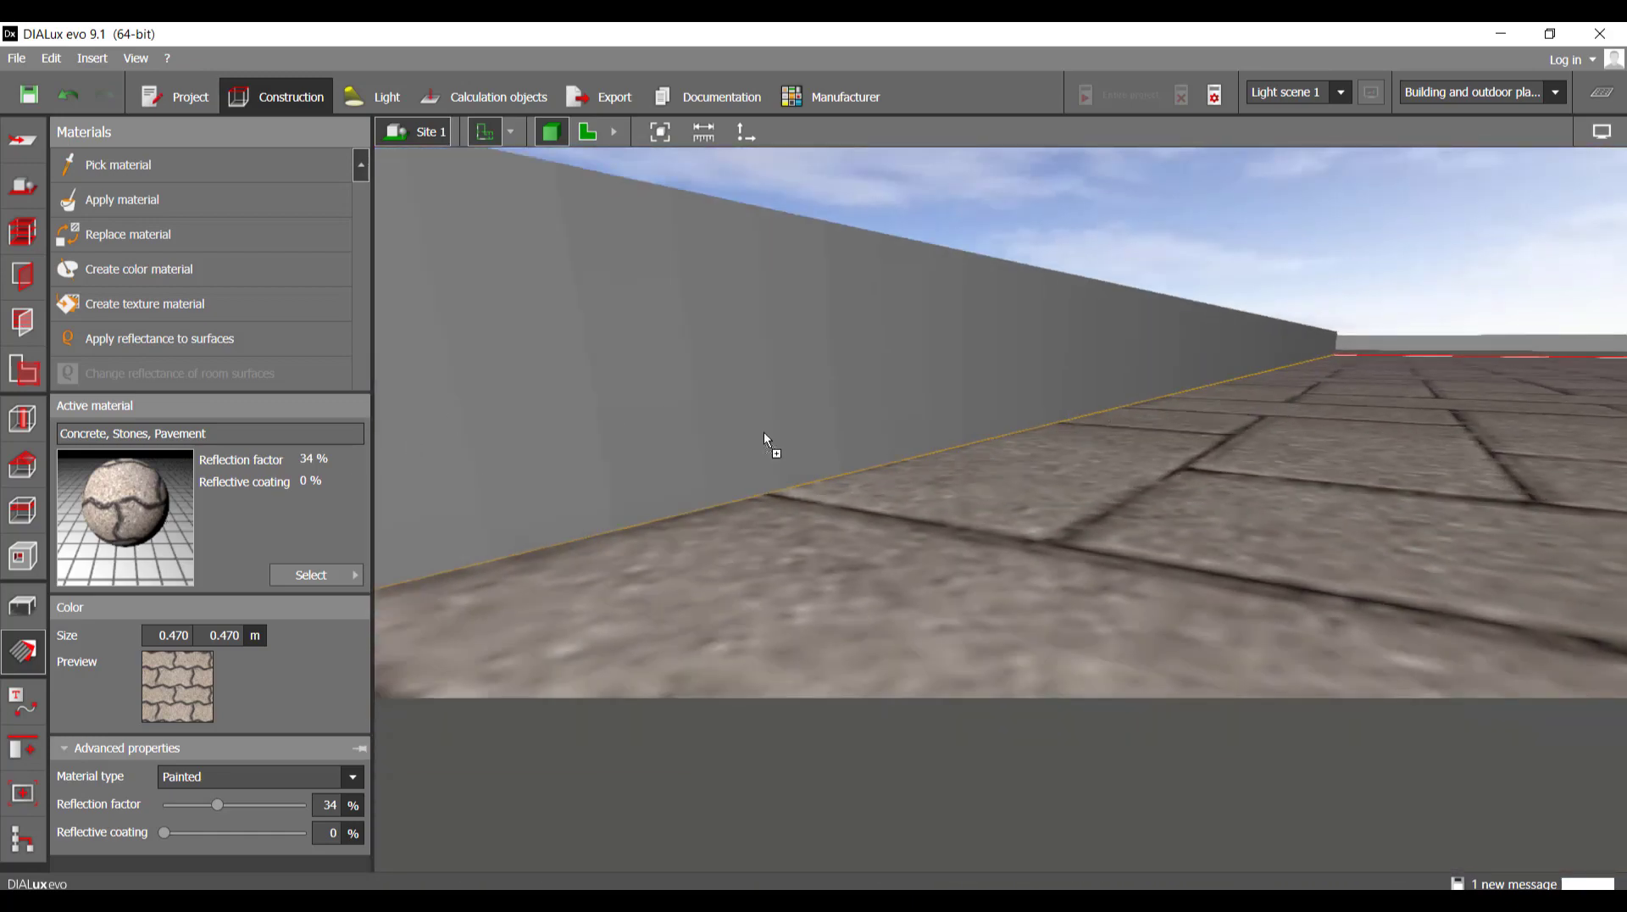
pyautogui.moveTo(764, 431); pyautogui.dragTo(827, 491, button='right')
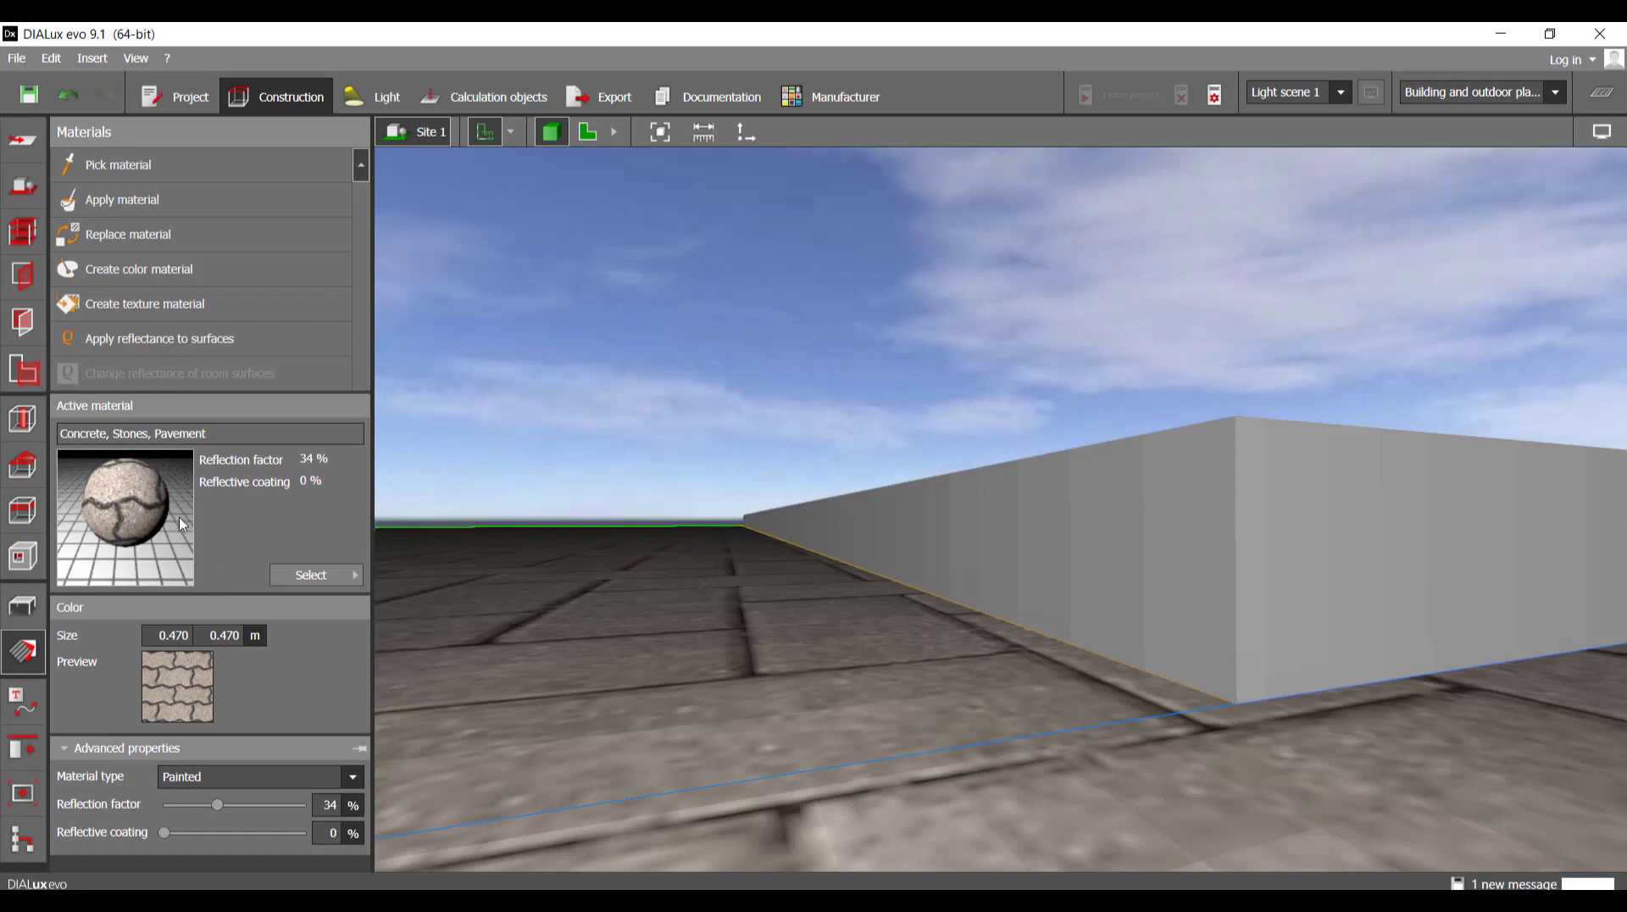
pyautogui.moveTo(1327, 549); pyautogui.dragTo(1095, 377, button='right')
pyautogui.moveTo(1093, 370); pyautogui.dragTo(1102, 349, button='middle')
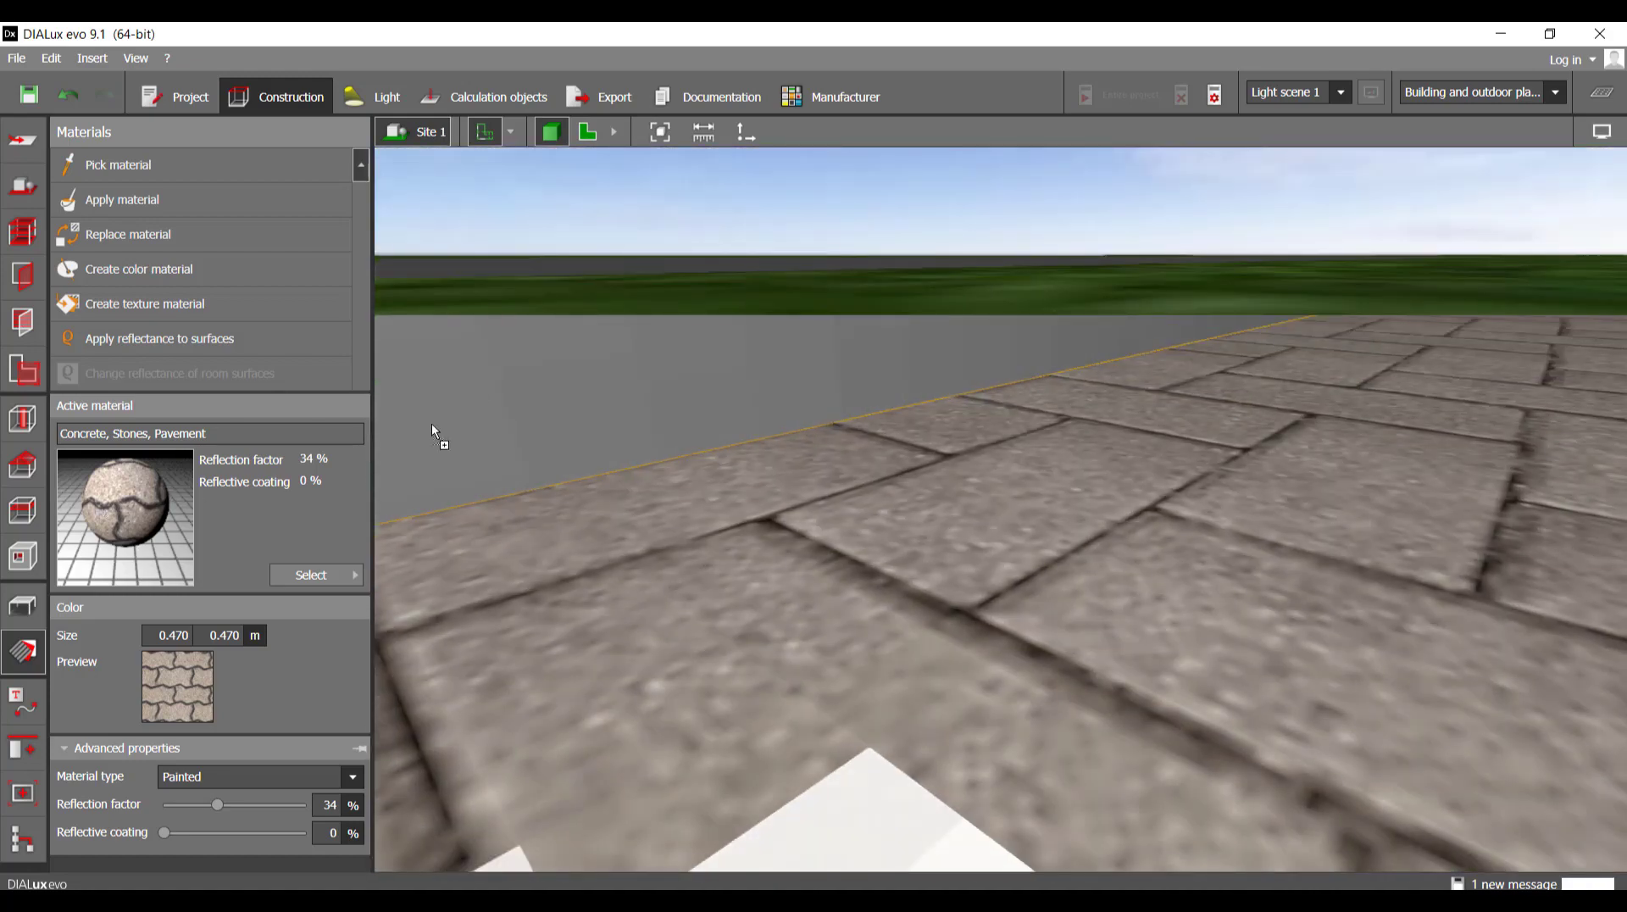
pyautogui.moveTo(432, 426); pyautogui.dragTo(1073, 389, button='right')
pyautogui.moveTo(674, 434); pyautogui.dragTo(1059, 703, button='right')
pyautogui.scroll(-5, 908, 537)
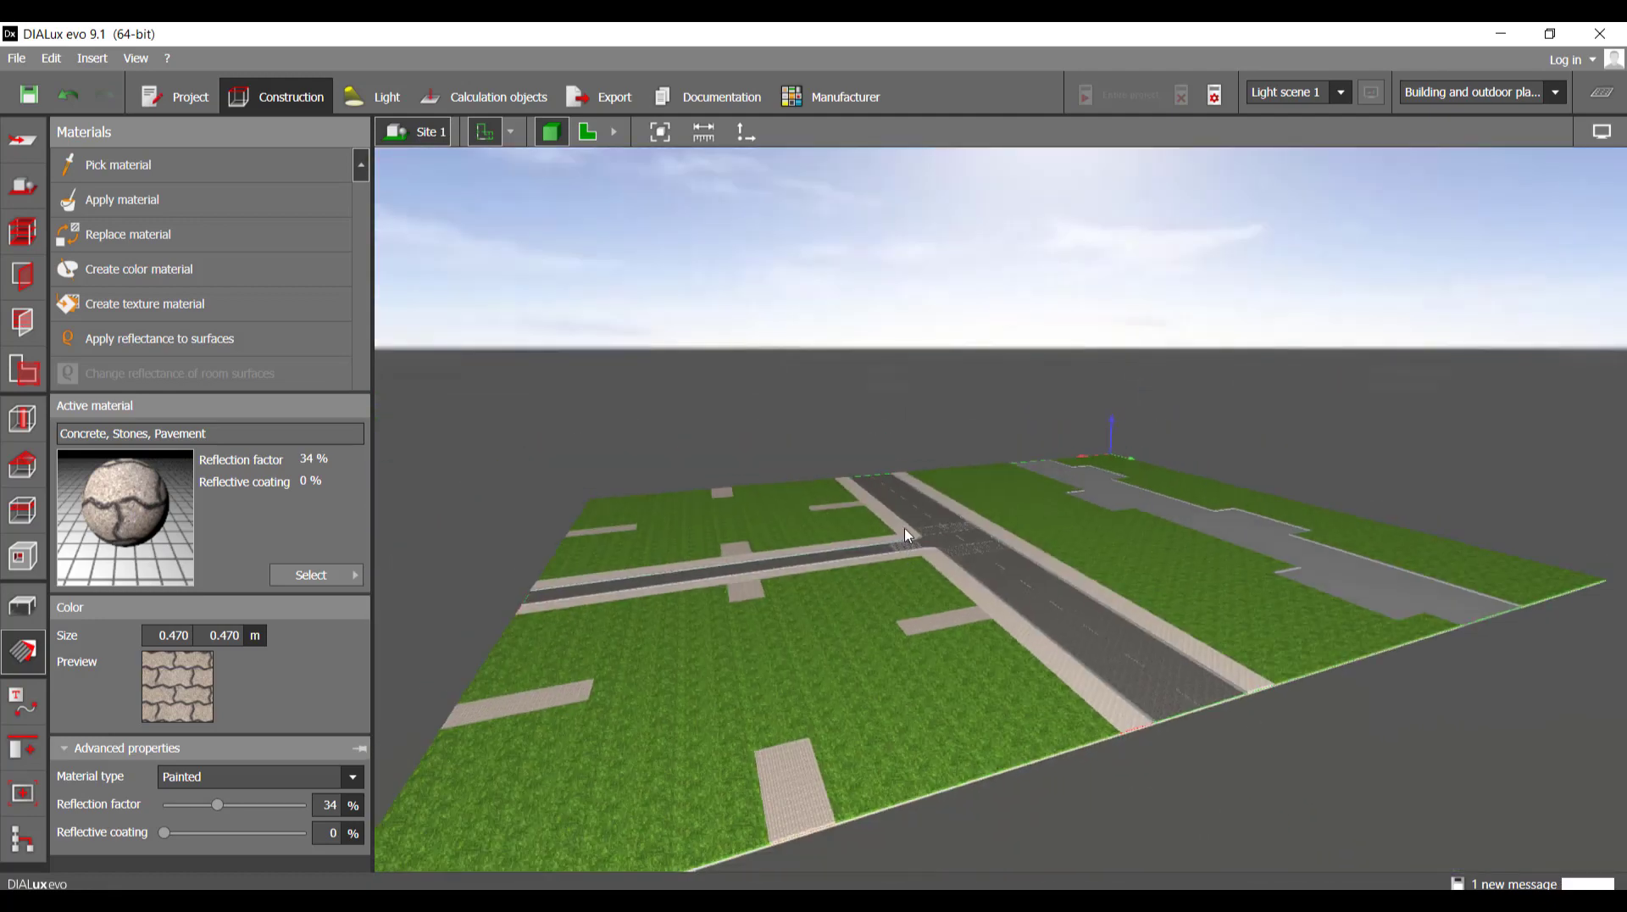
# - Make Sand from the outdoor floor textures the active material
pyautogui.moveTo(907, 537); pyautogui.dragTo(979, 703, button='middle')
pyautogui.scroll(2, 979, 704)
pyautogui.moveTo(978, 704); pyautogui.dragTo(734, 635, button='right')
pyautogui.moveTo(1017, 711); pyautogui.dragTo(816, 806, button='right')
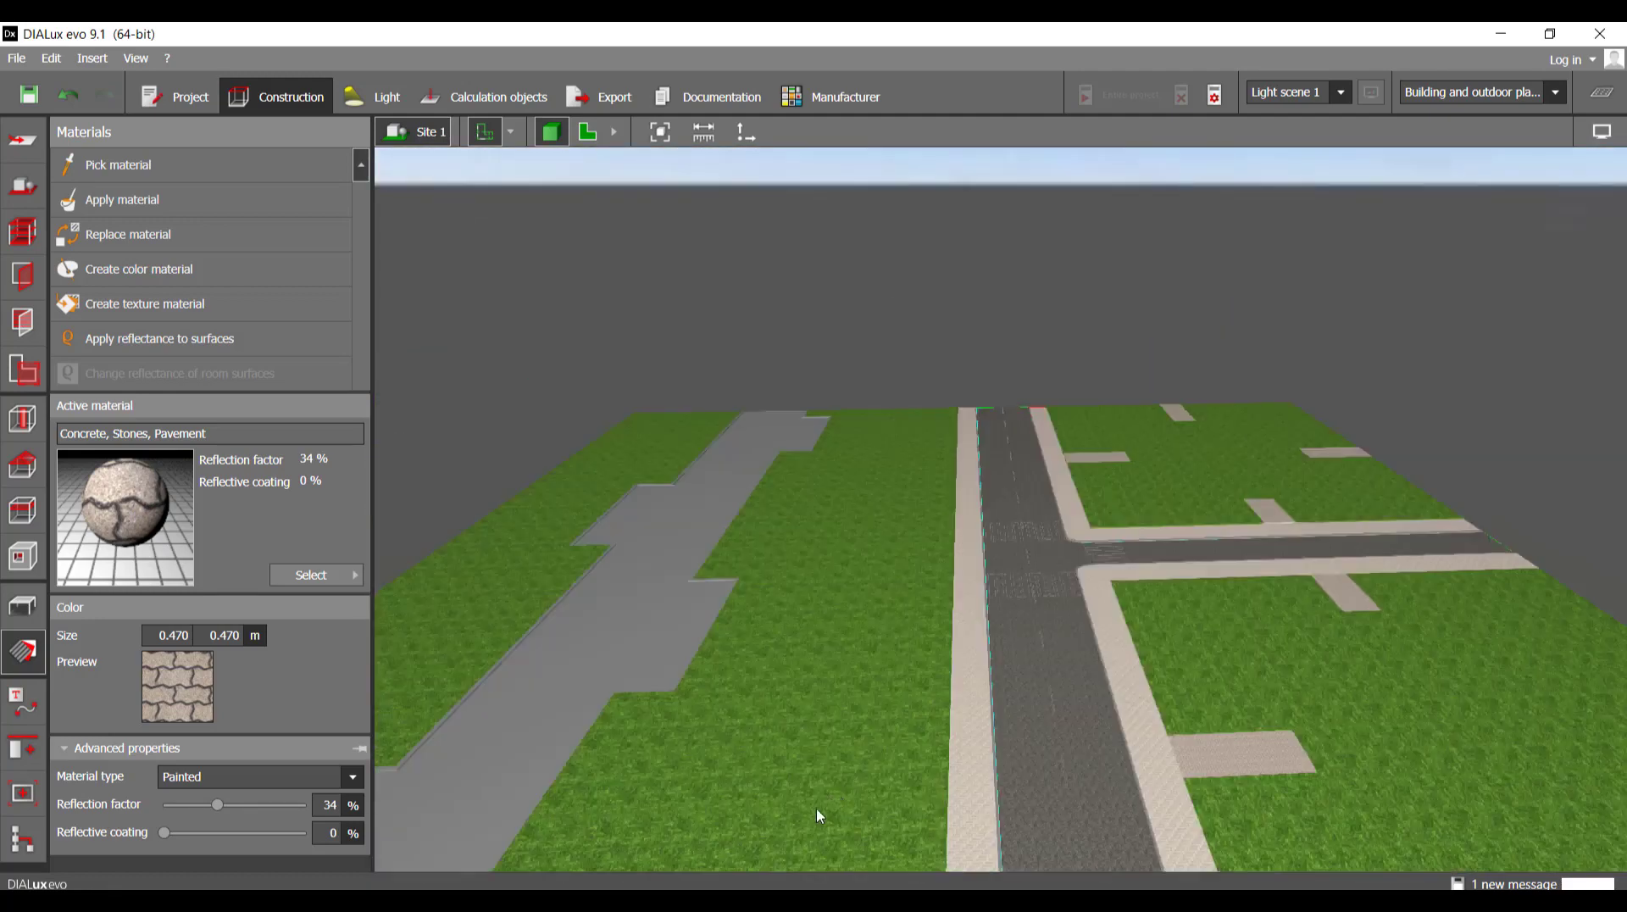
pyautogui.moveTo(816, 807); pyautogui.dragTo(957, 624, button='middle')
pyautogui.scroll(5, 972, 654)
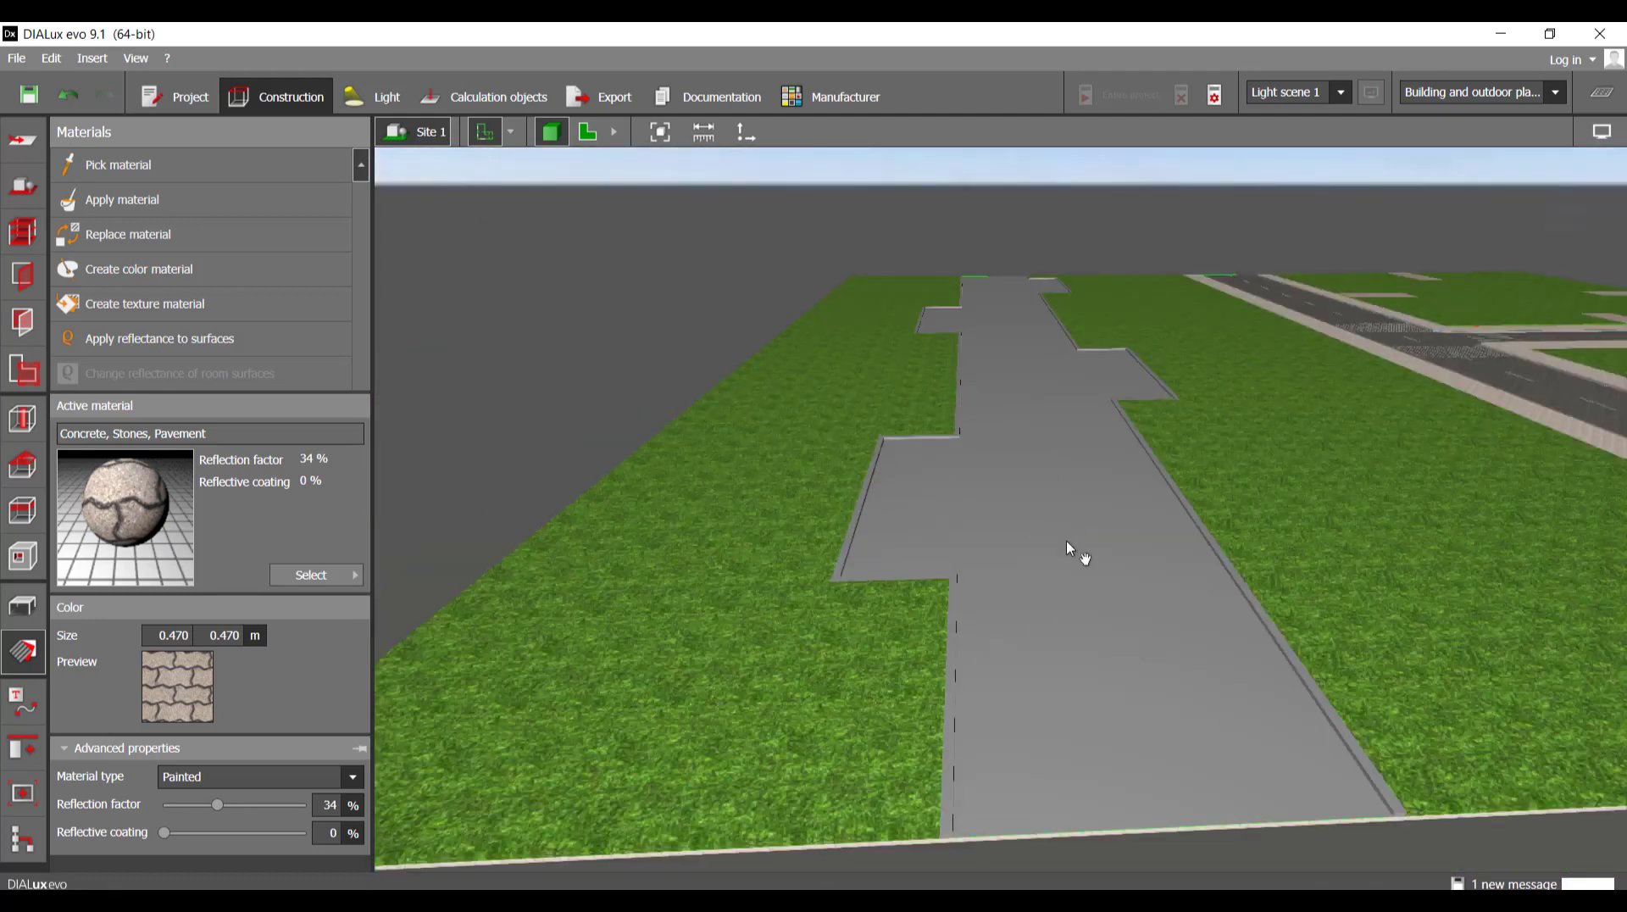
pyautogui.scroll(-4, 1069, 549)
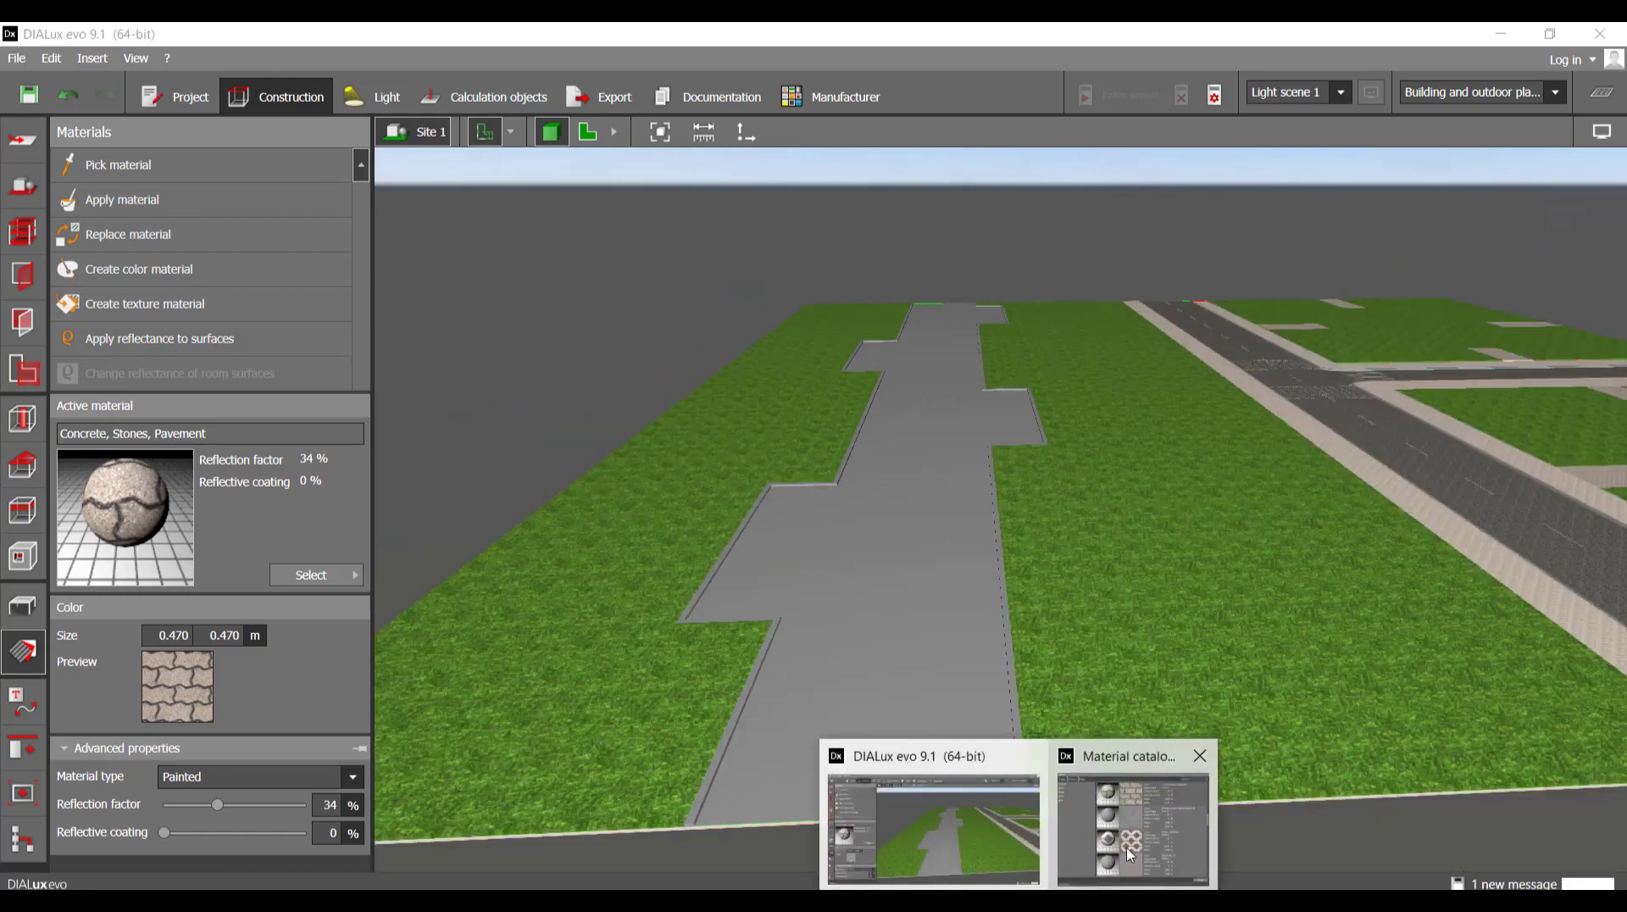
pyautogui.click(1130, 856)
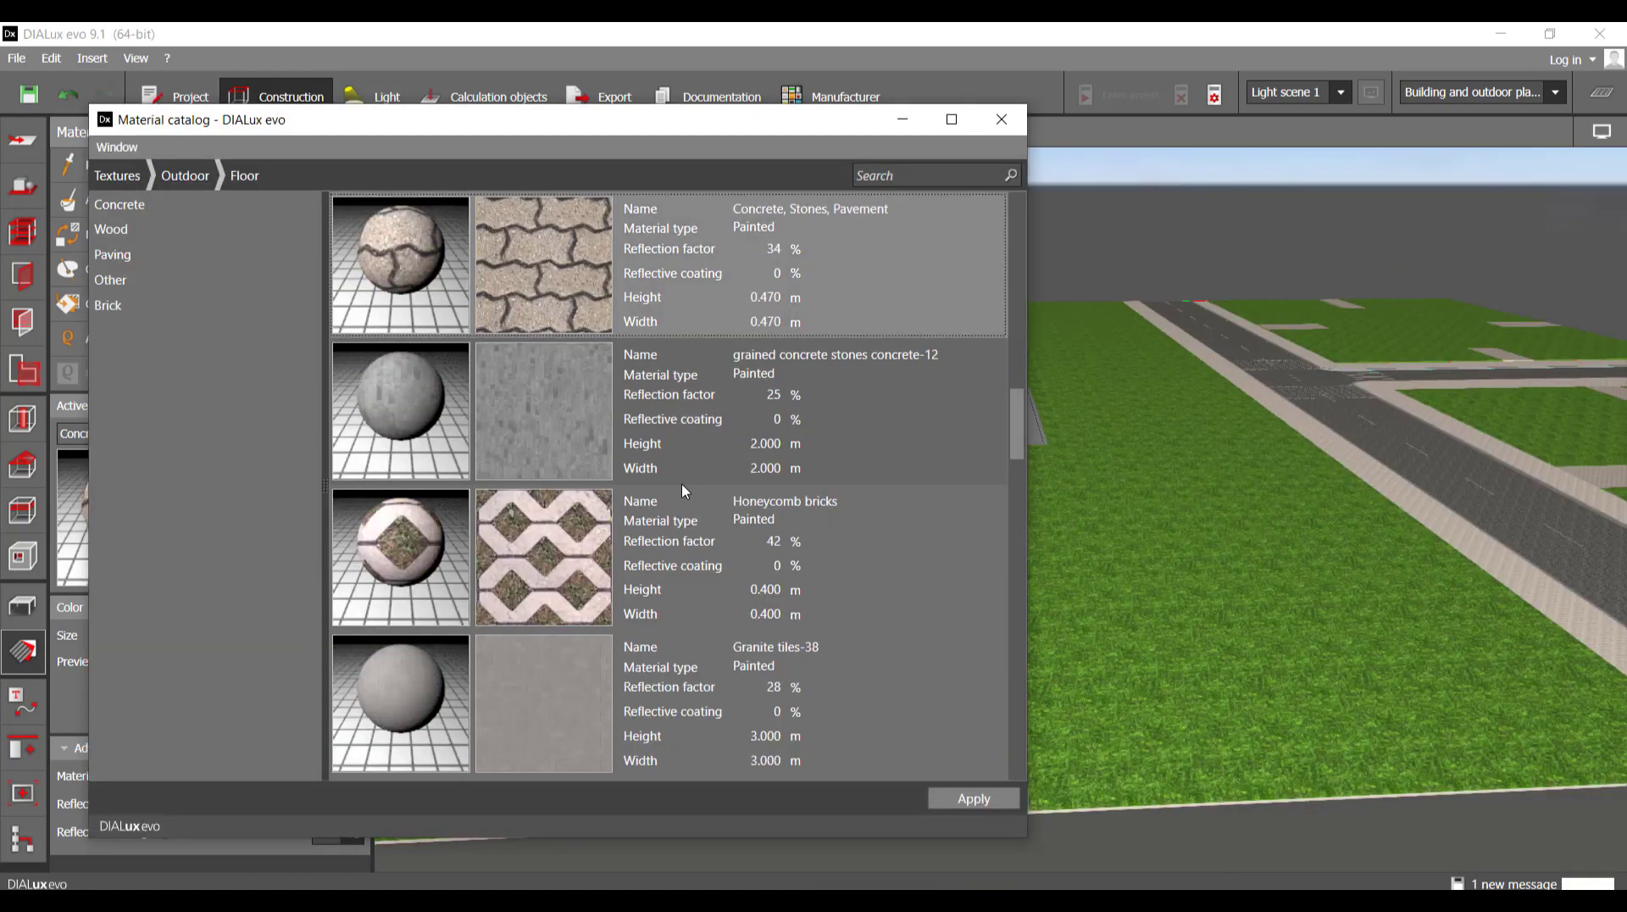
pyautogui.scroll(-3, 682, 483)
pyautogui.scroll(-3, 555, 545)
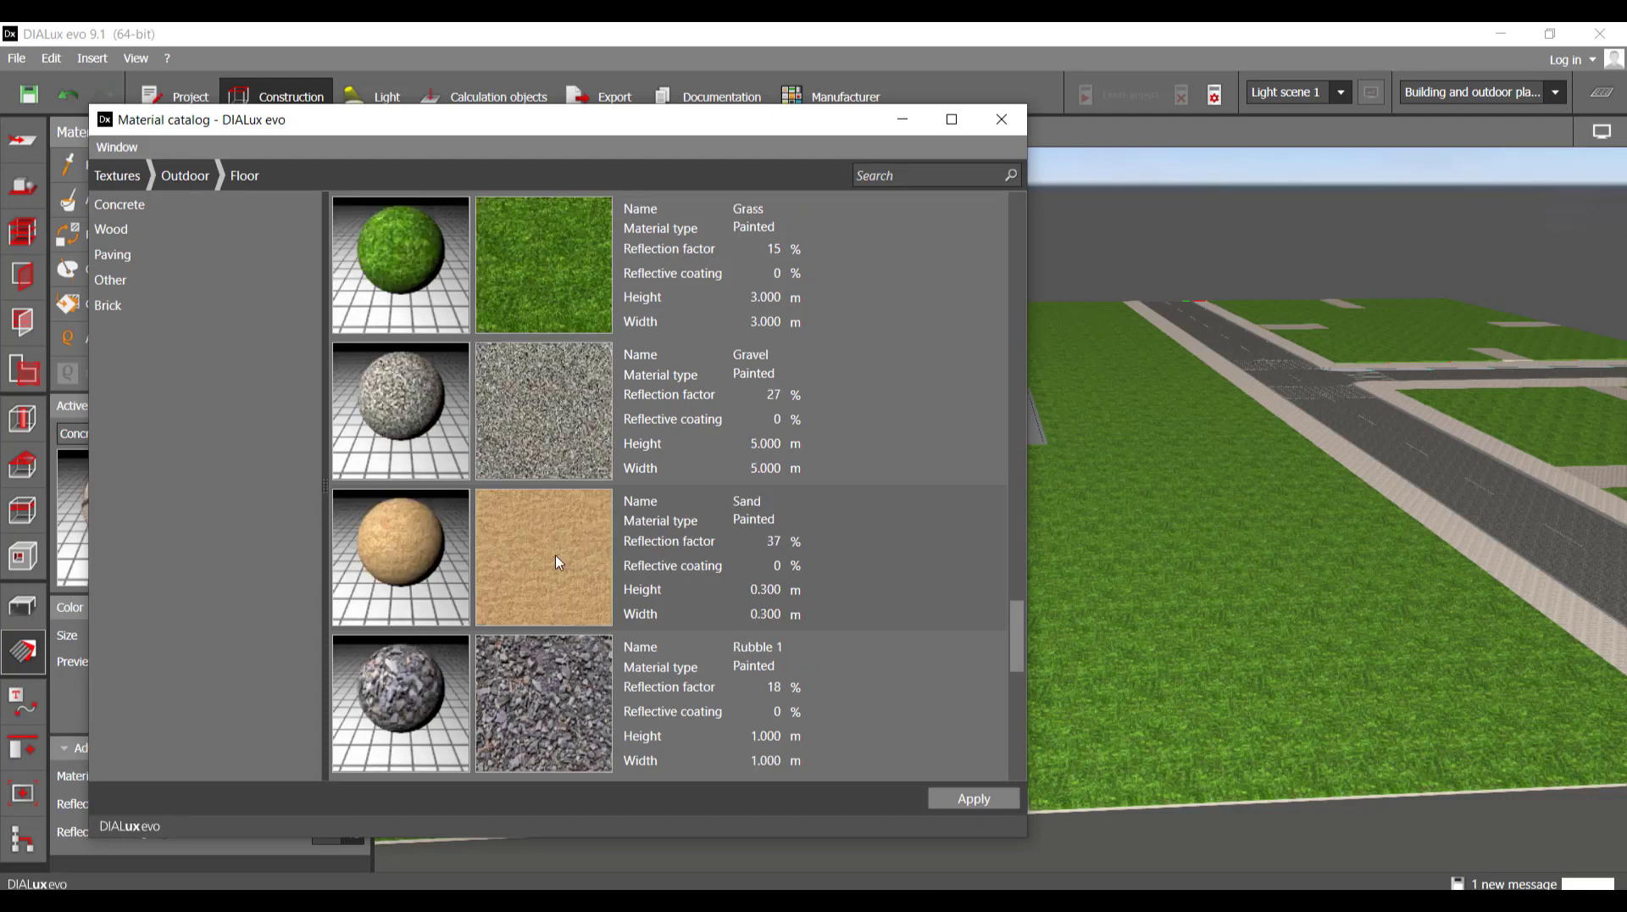
pyautogui.doubleClick(559, 562)
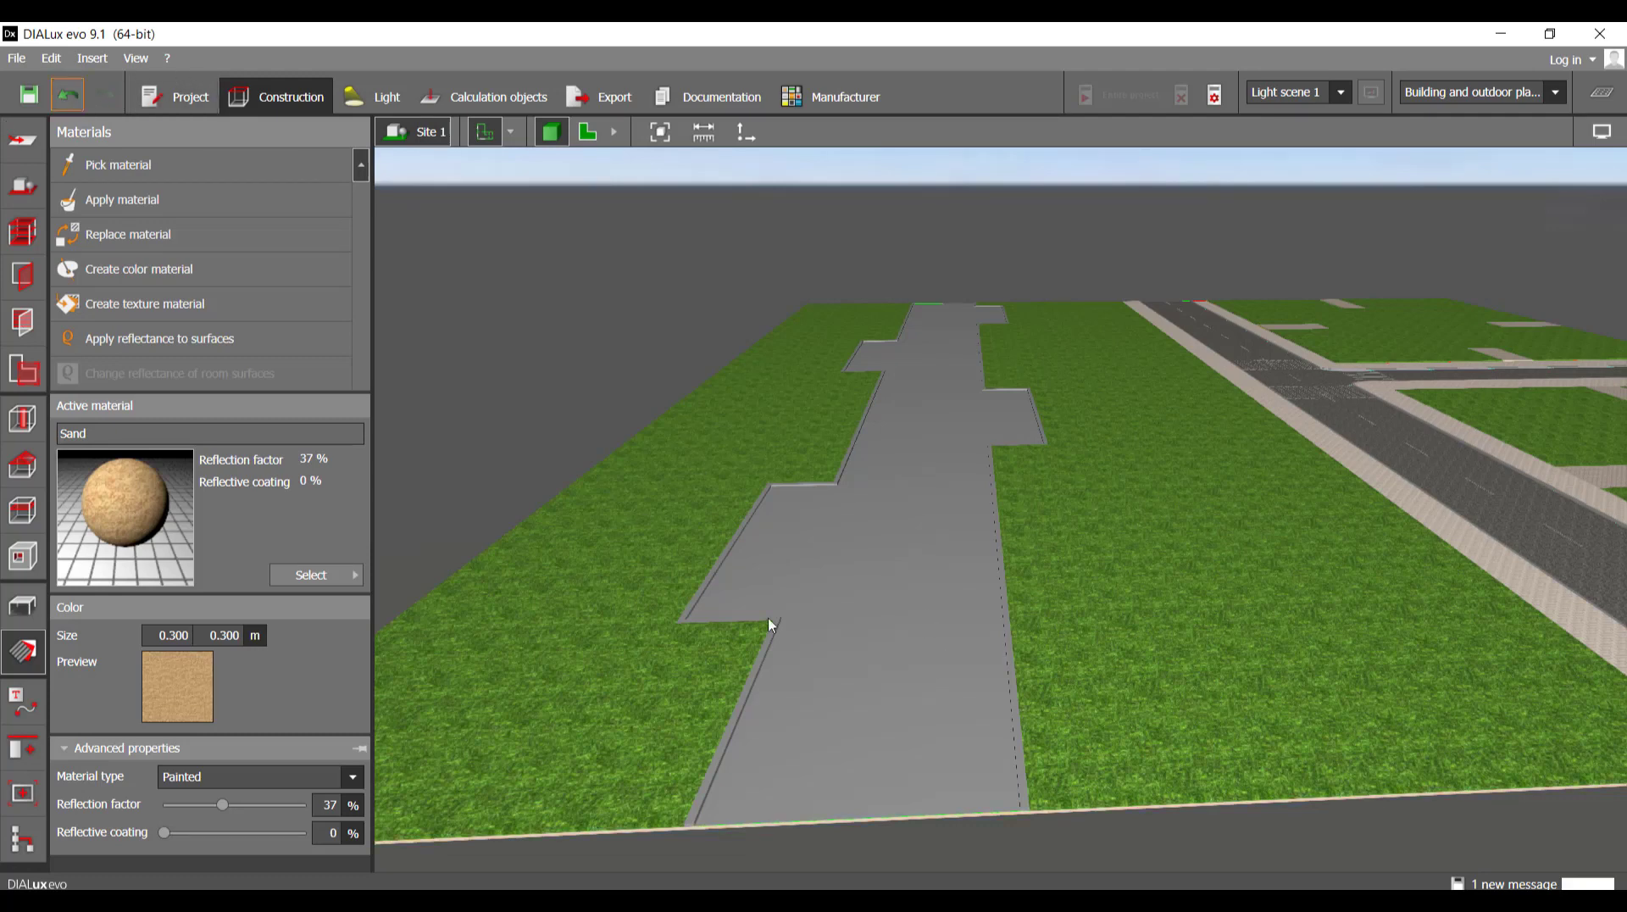
# - Apply Sand to the long stepped walkway between the curbs in the grass area across the main road
pyautogui.scroll(10, 918, 708)
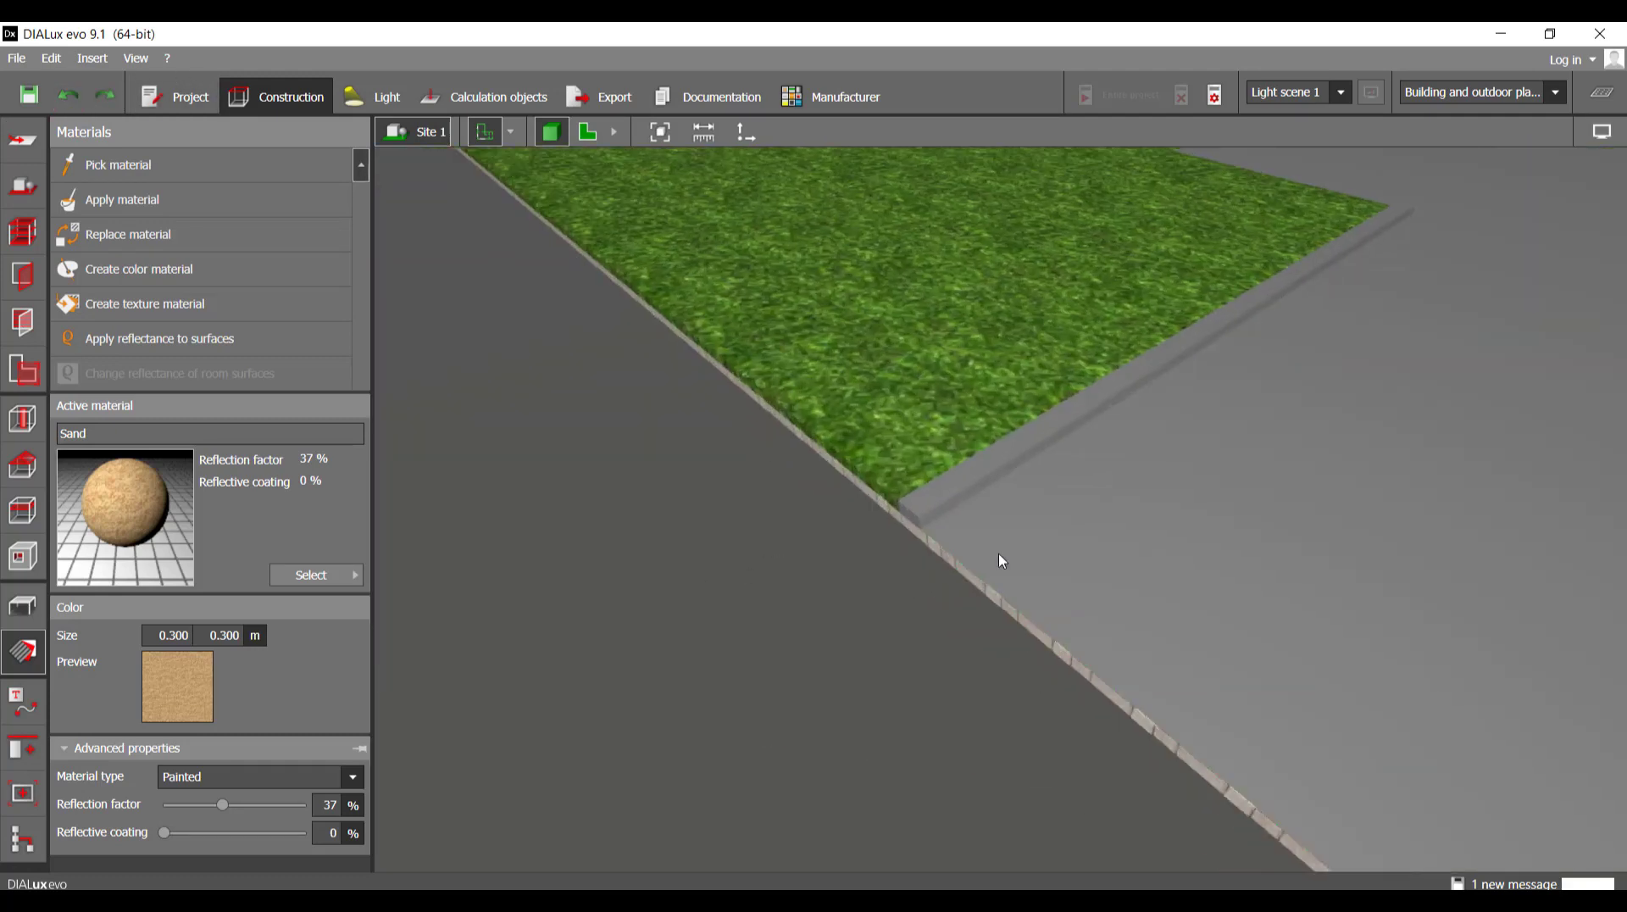
pyautogui.moveTo(1002, 561); pyautogui.dragTo(893, 483, button='right')
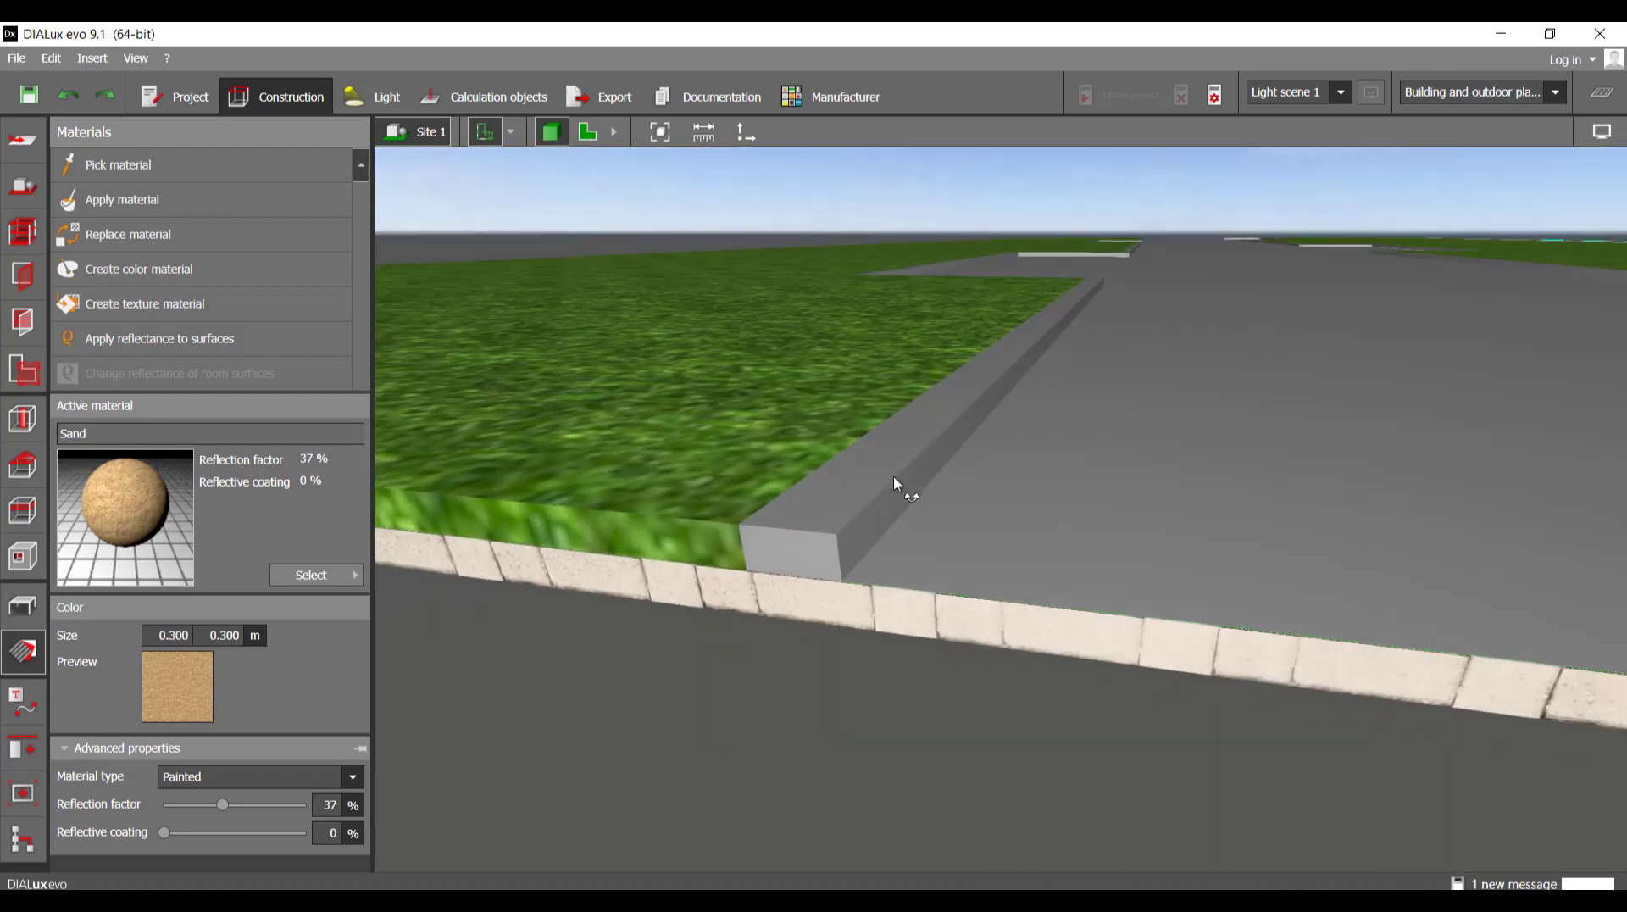
pyautogui.scroll(10, 893, 483)
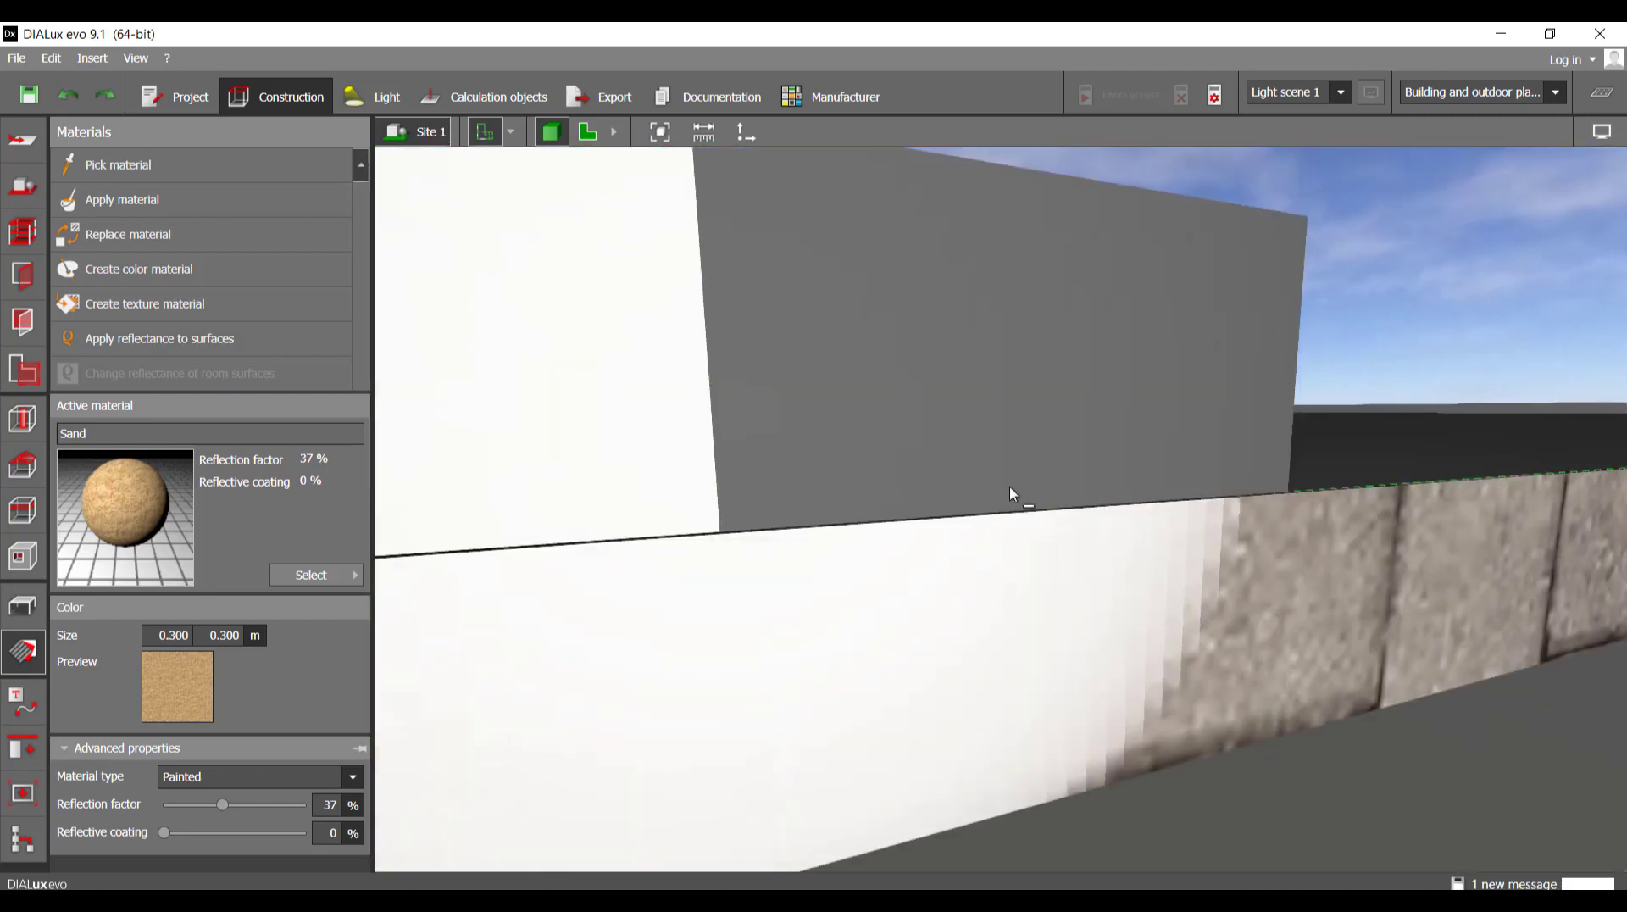
pyautogui.moveTo(1010, 487); pyautogui.dragTo(1305, 496, button='right')
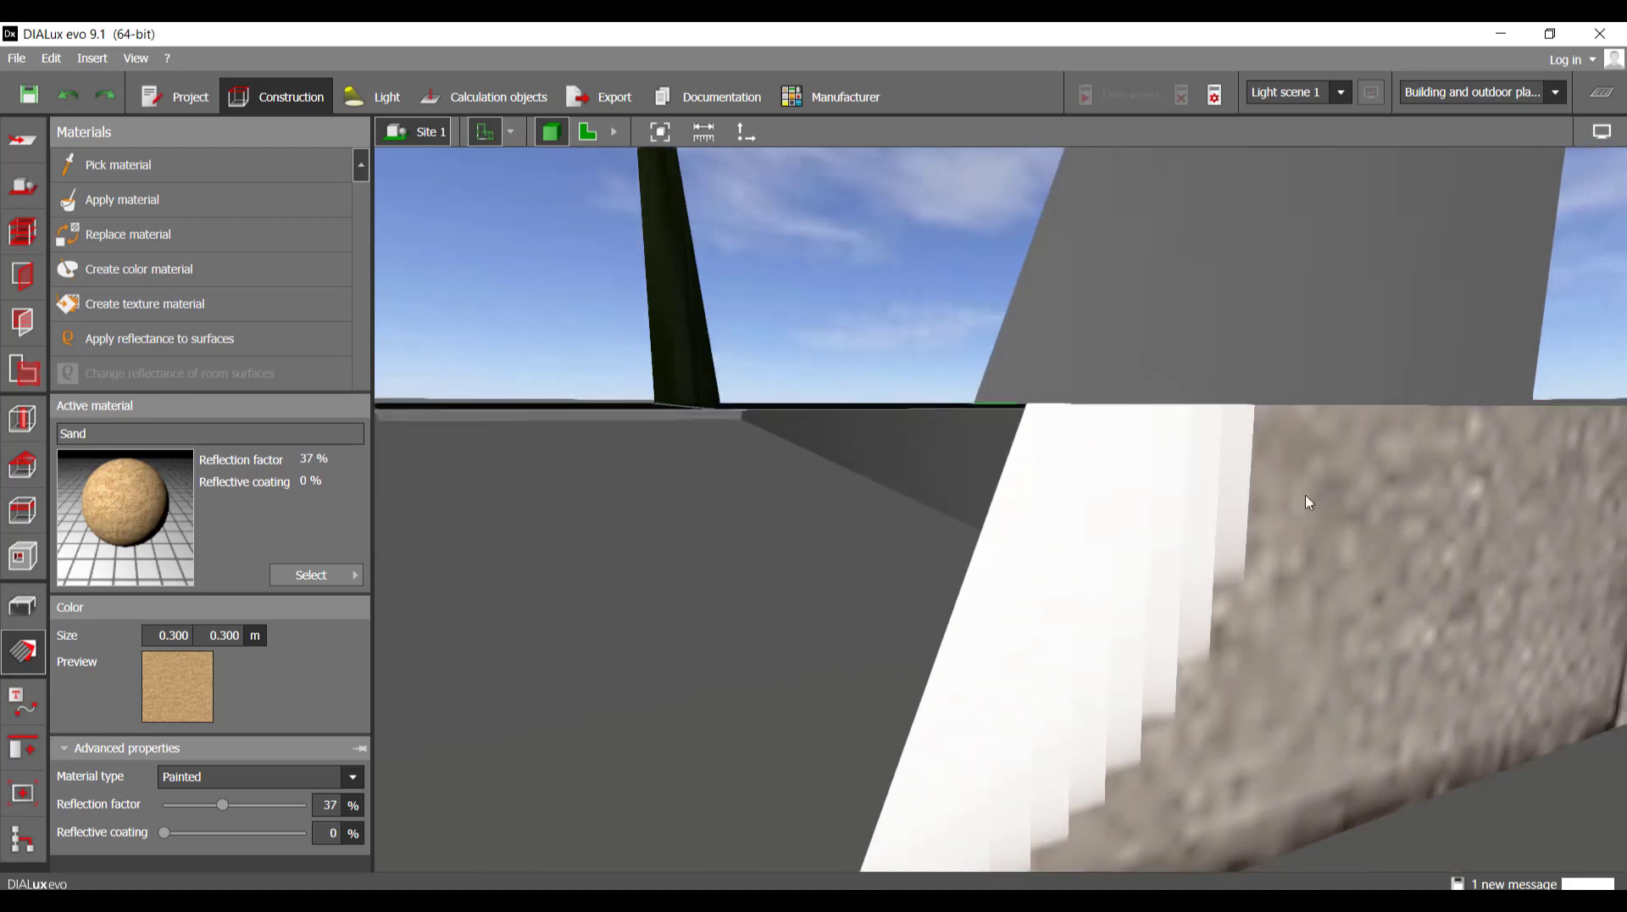
pyautogui.moveTo(986, 573); pyautogui.dragTo(853, 610, button='right')
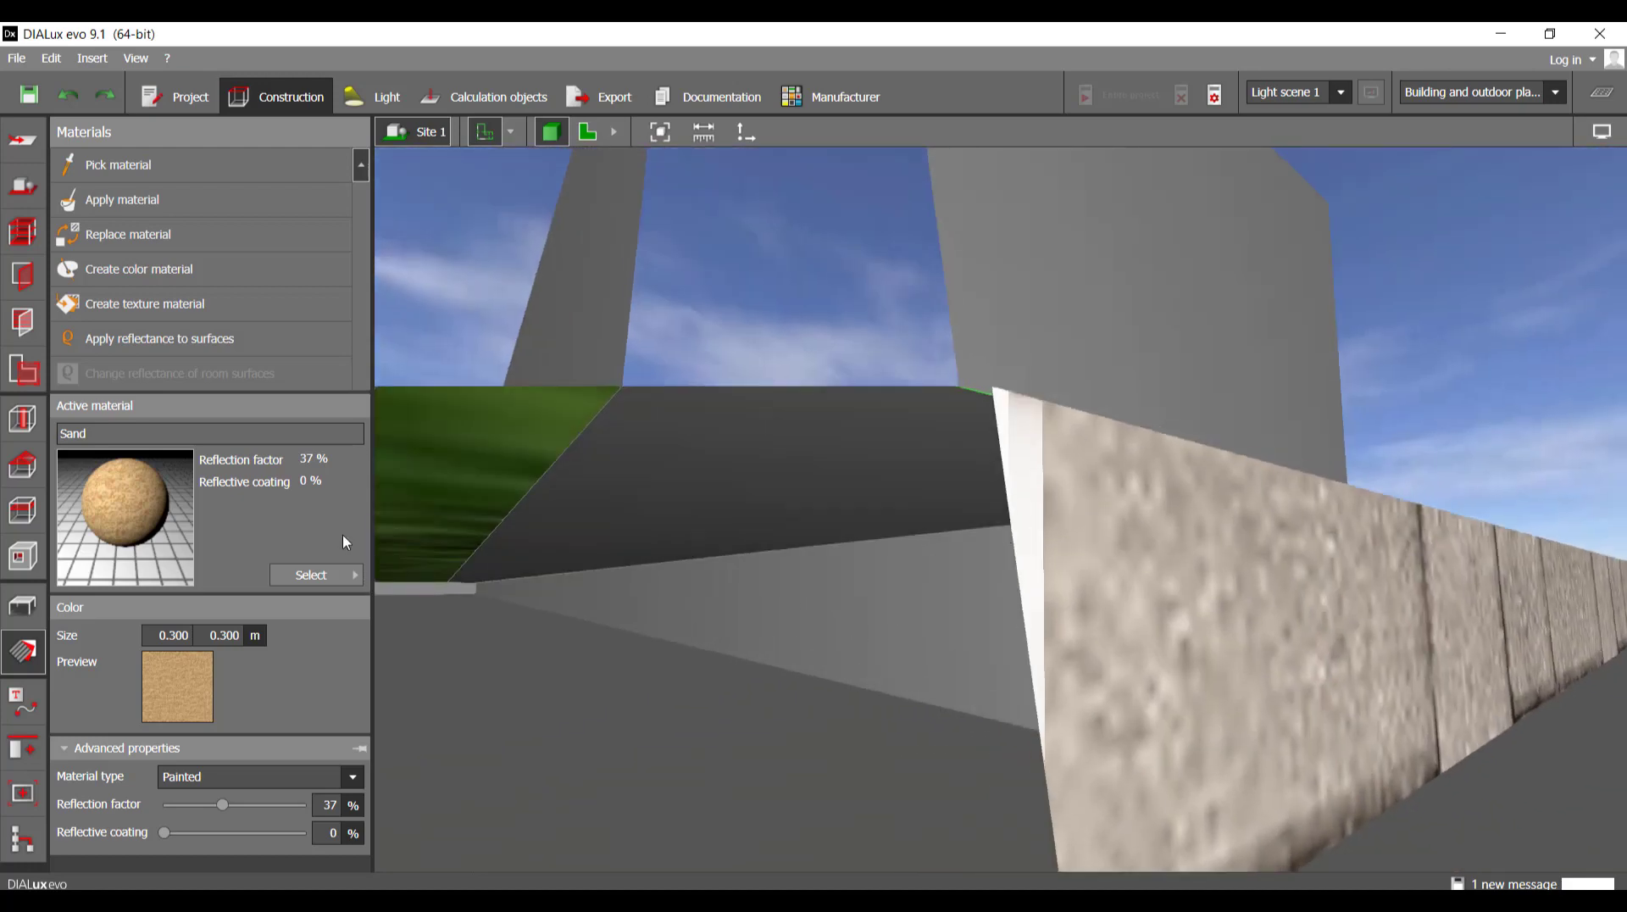
pyautogui.click(868, 628)
pyautogui.moveTo(1090, 418); pyautogui.dragTo(1152, 561, button='right')
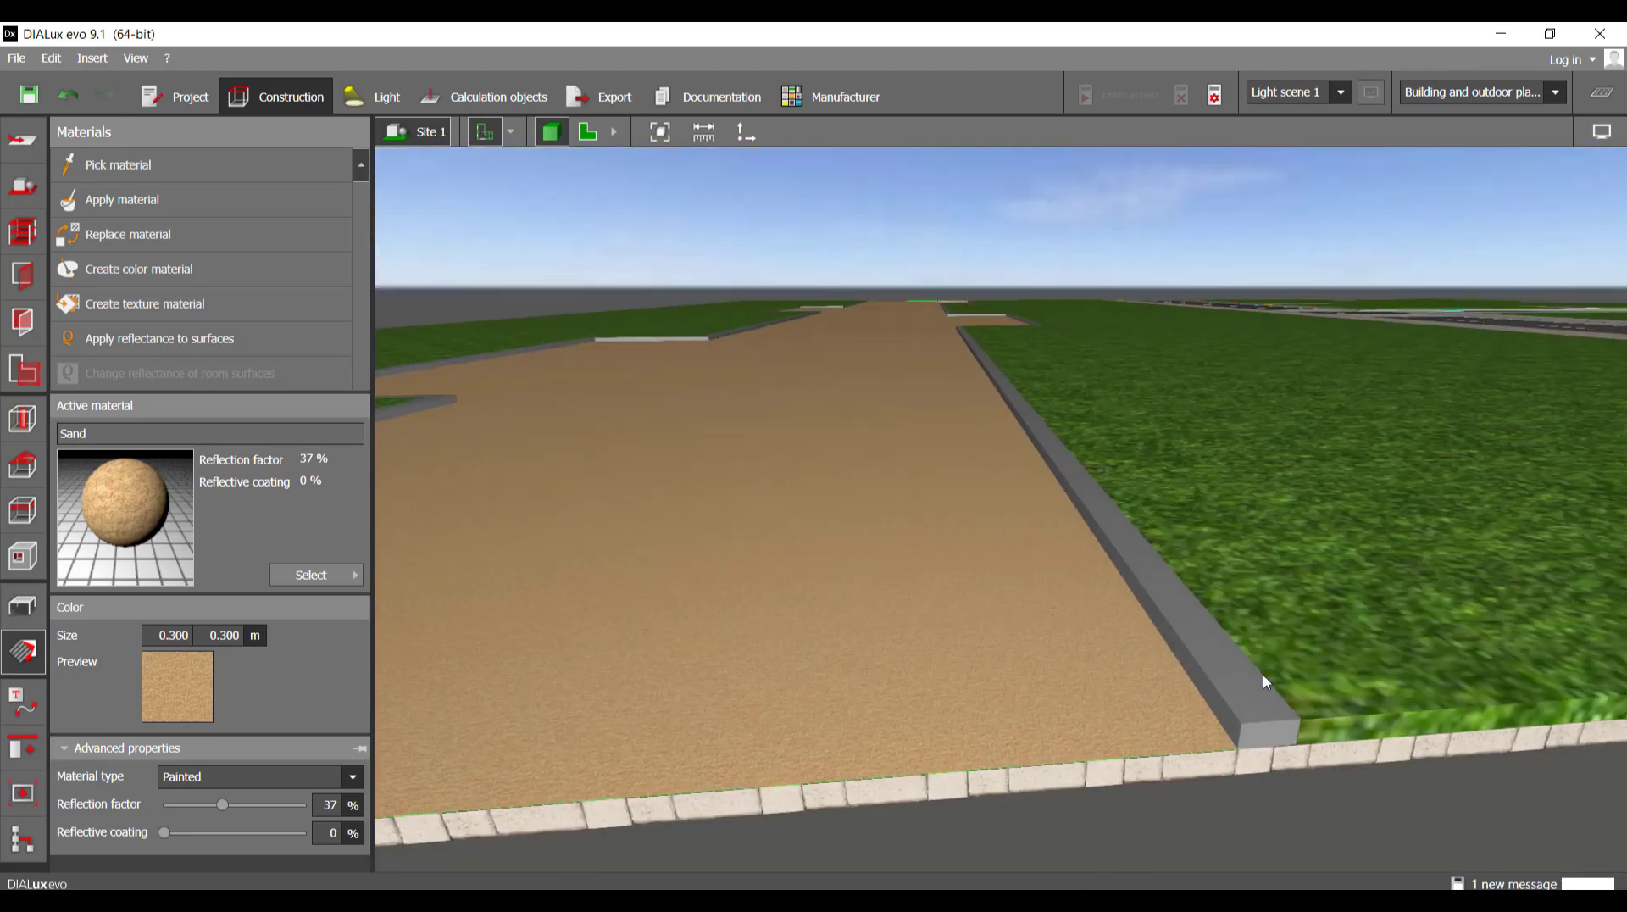
# - Make Terrazzo tiles-56 from the outdoor floor textures the active material
pyautogui.moveTo(1262, 675); pyautogui.dragTo(978, 595, button='right')
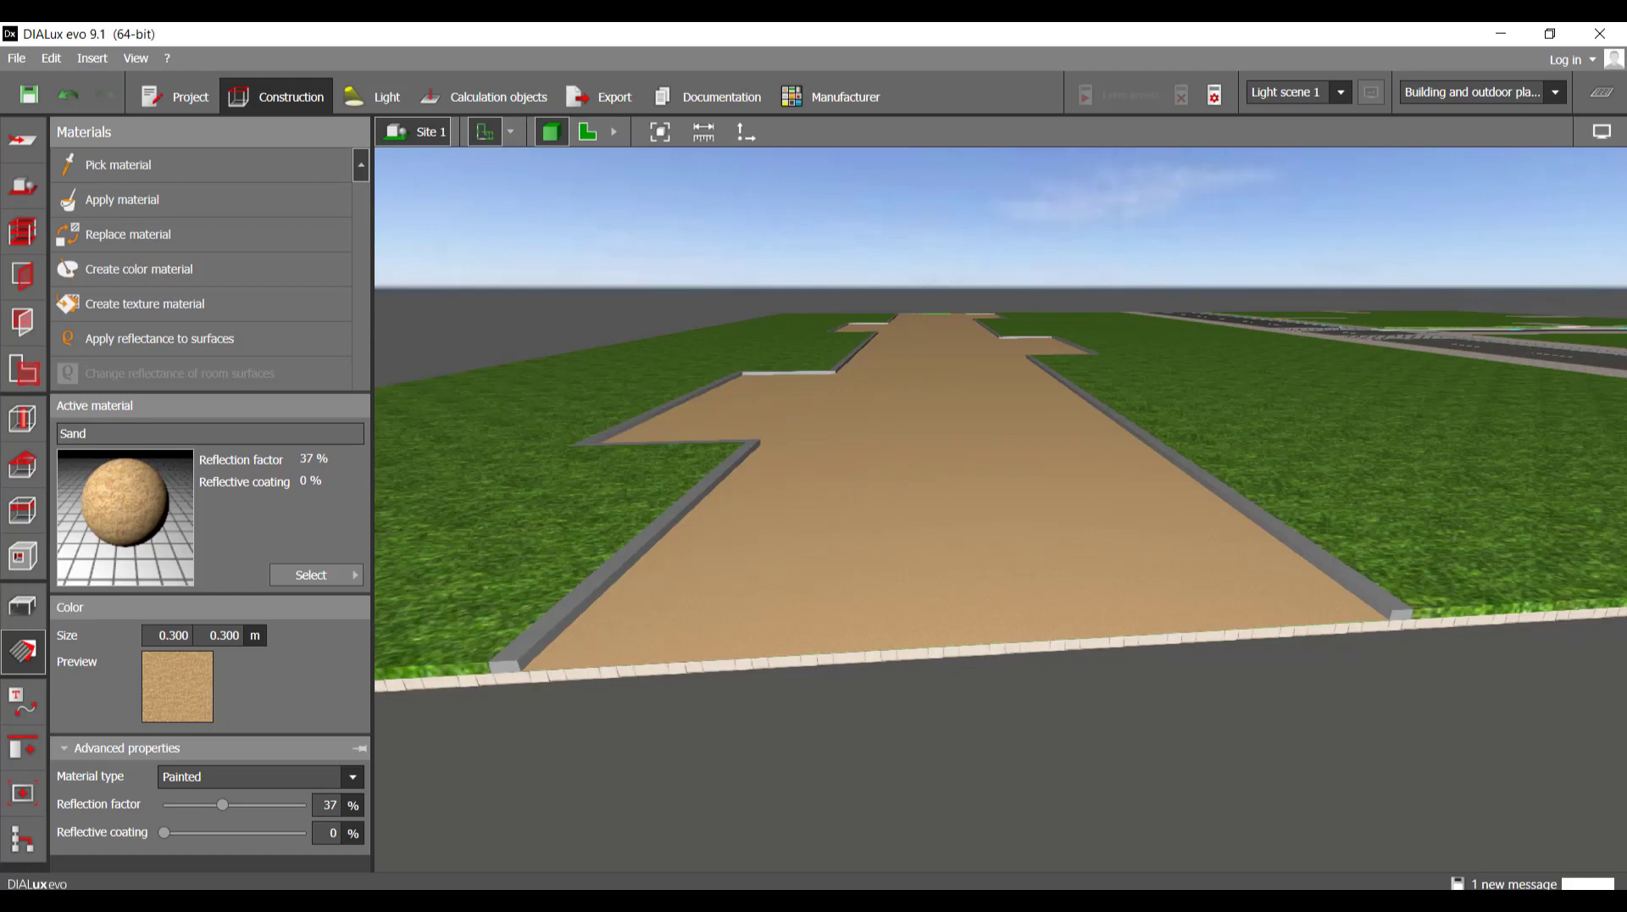
pyautogui.click(1106, 818)
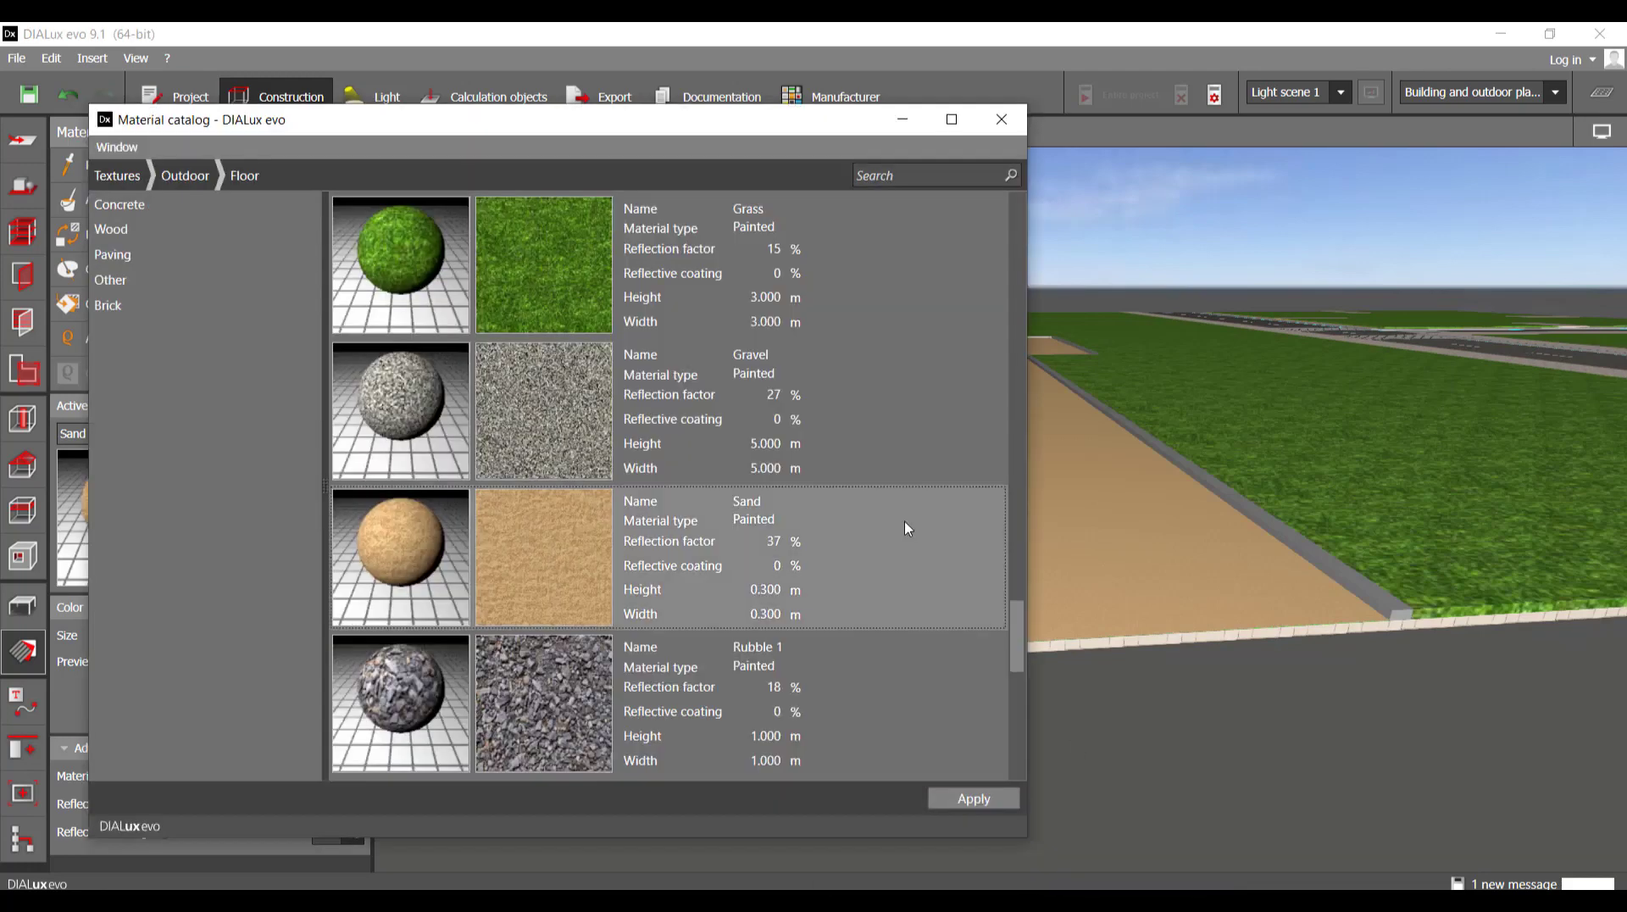
pyautogui.scroll(2, 570, 605)
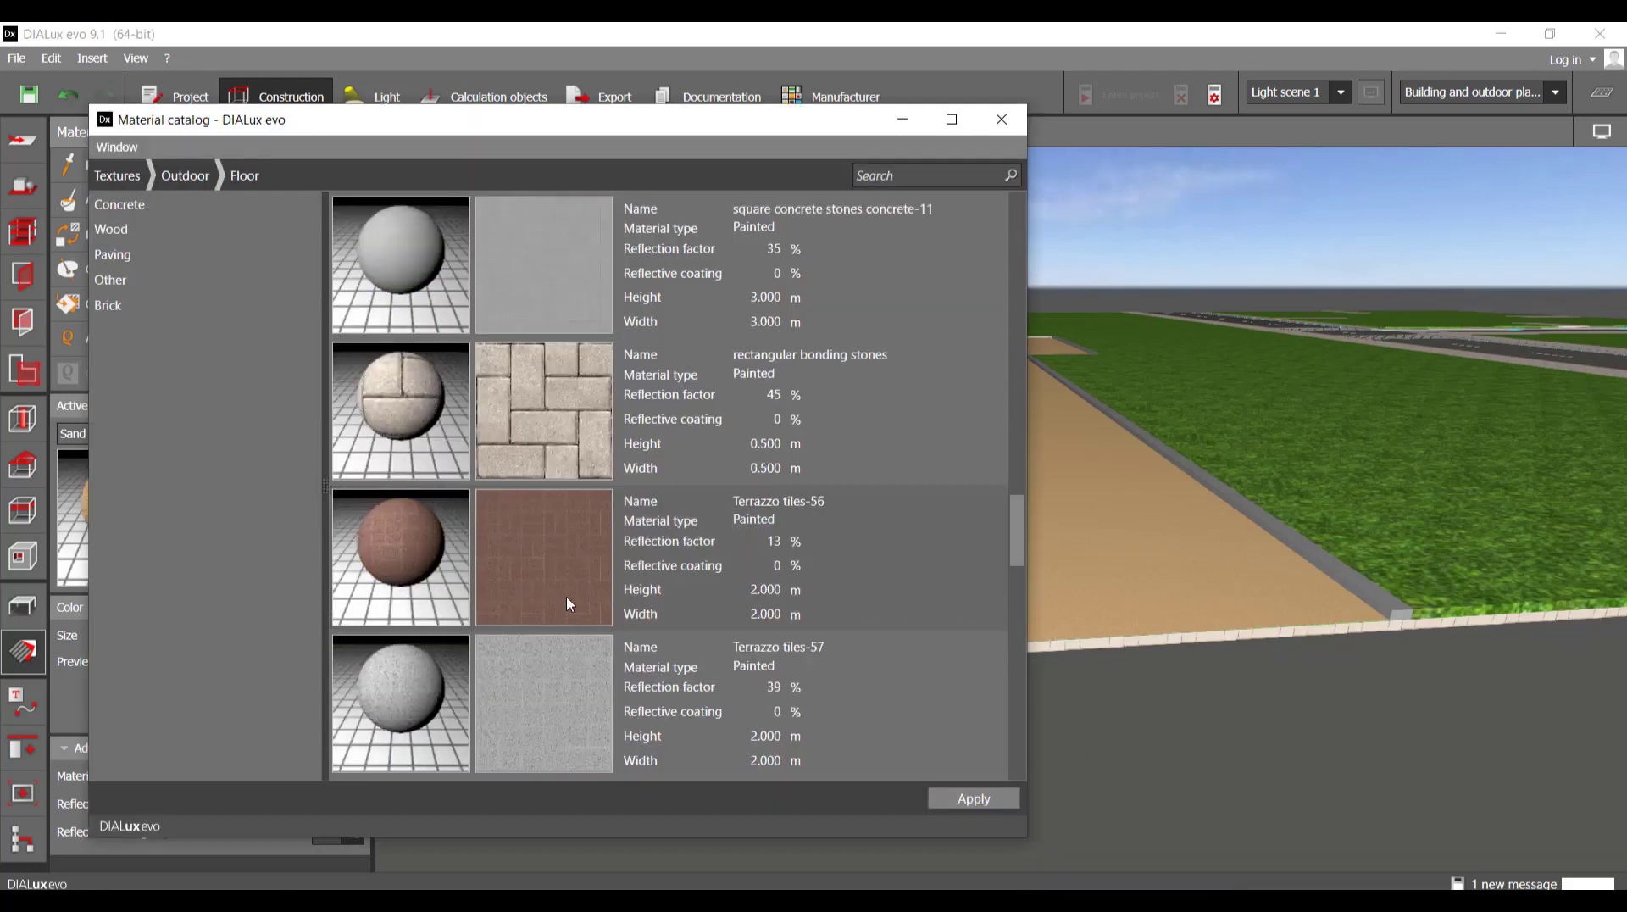
pyautogui.click(568, 602)
pyautogui.click(1238, 772)
# - Apply Terrazzo tiles-56 to the curbs along both sides of the stepped sand walkway
pyautogui.scroll(5, 512, 627)
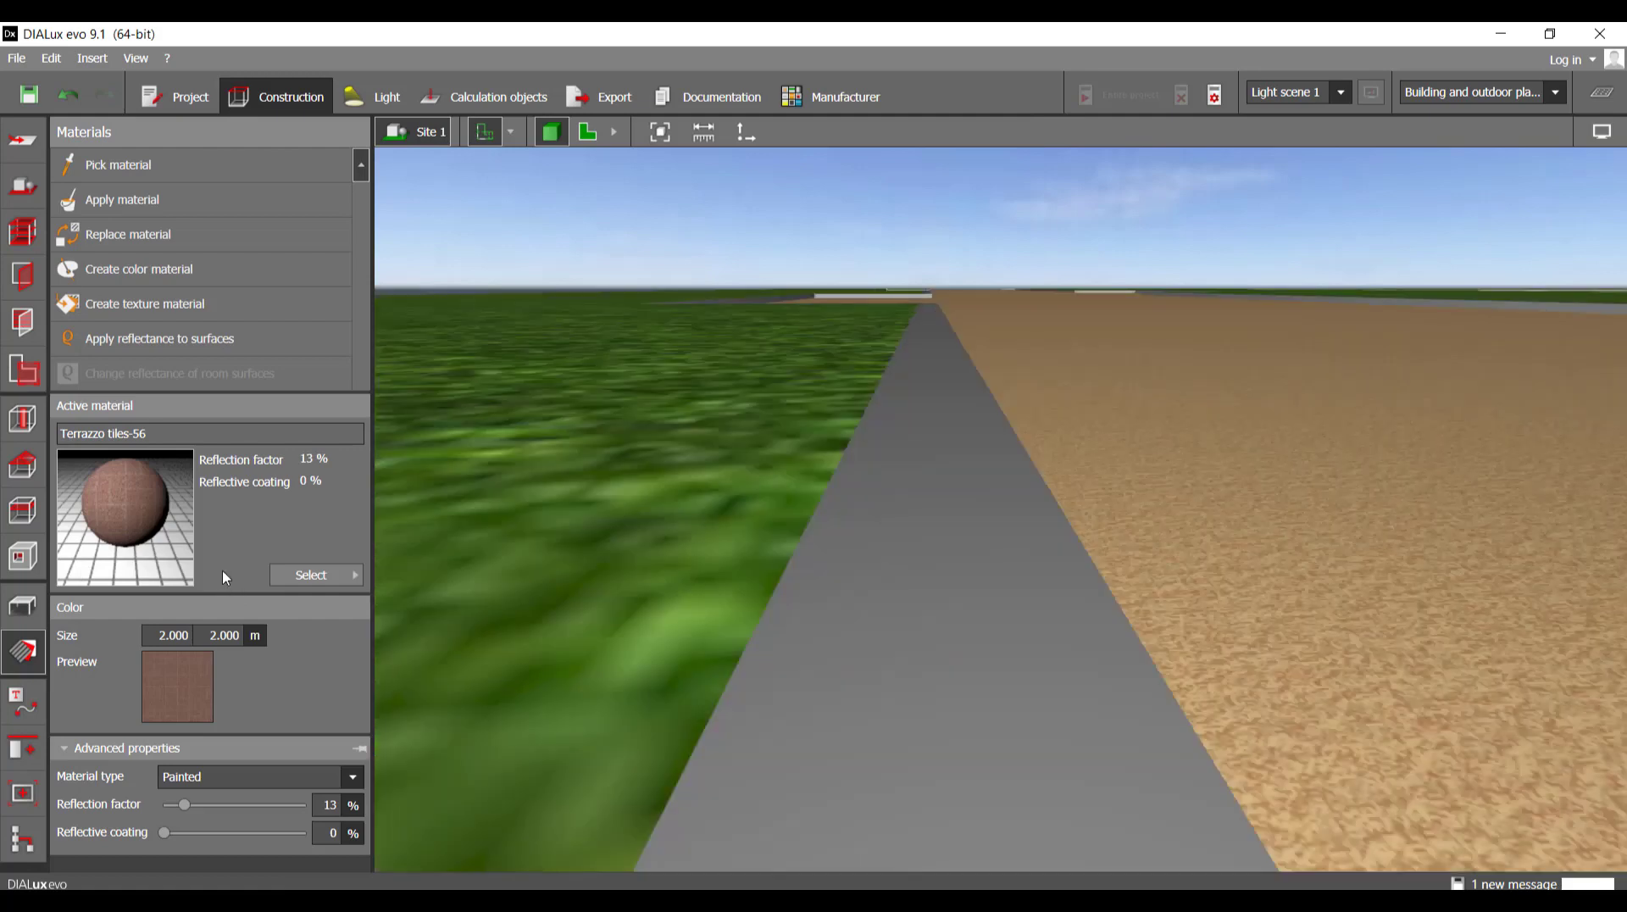
pyautogui.click(795, 683)
pyautogui.scroll(-5, 938, 629)
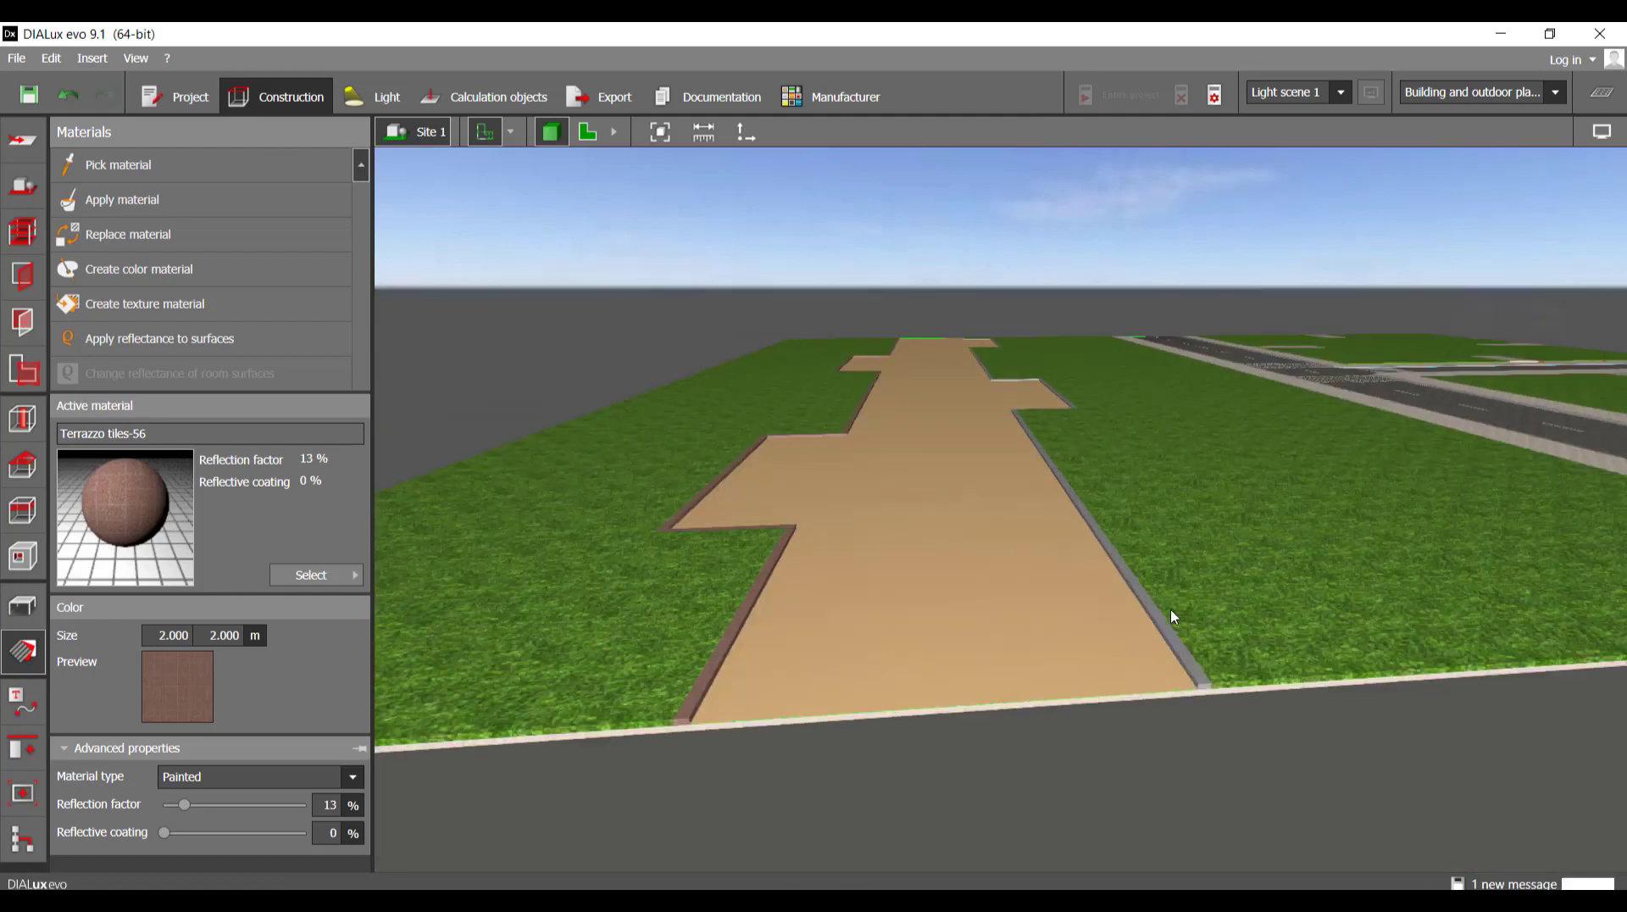
pyautogui.scroll(2, 1214, 643)
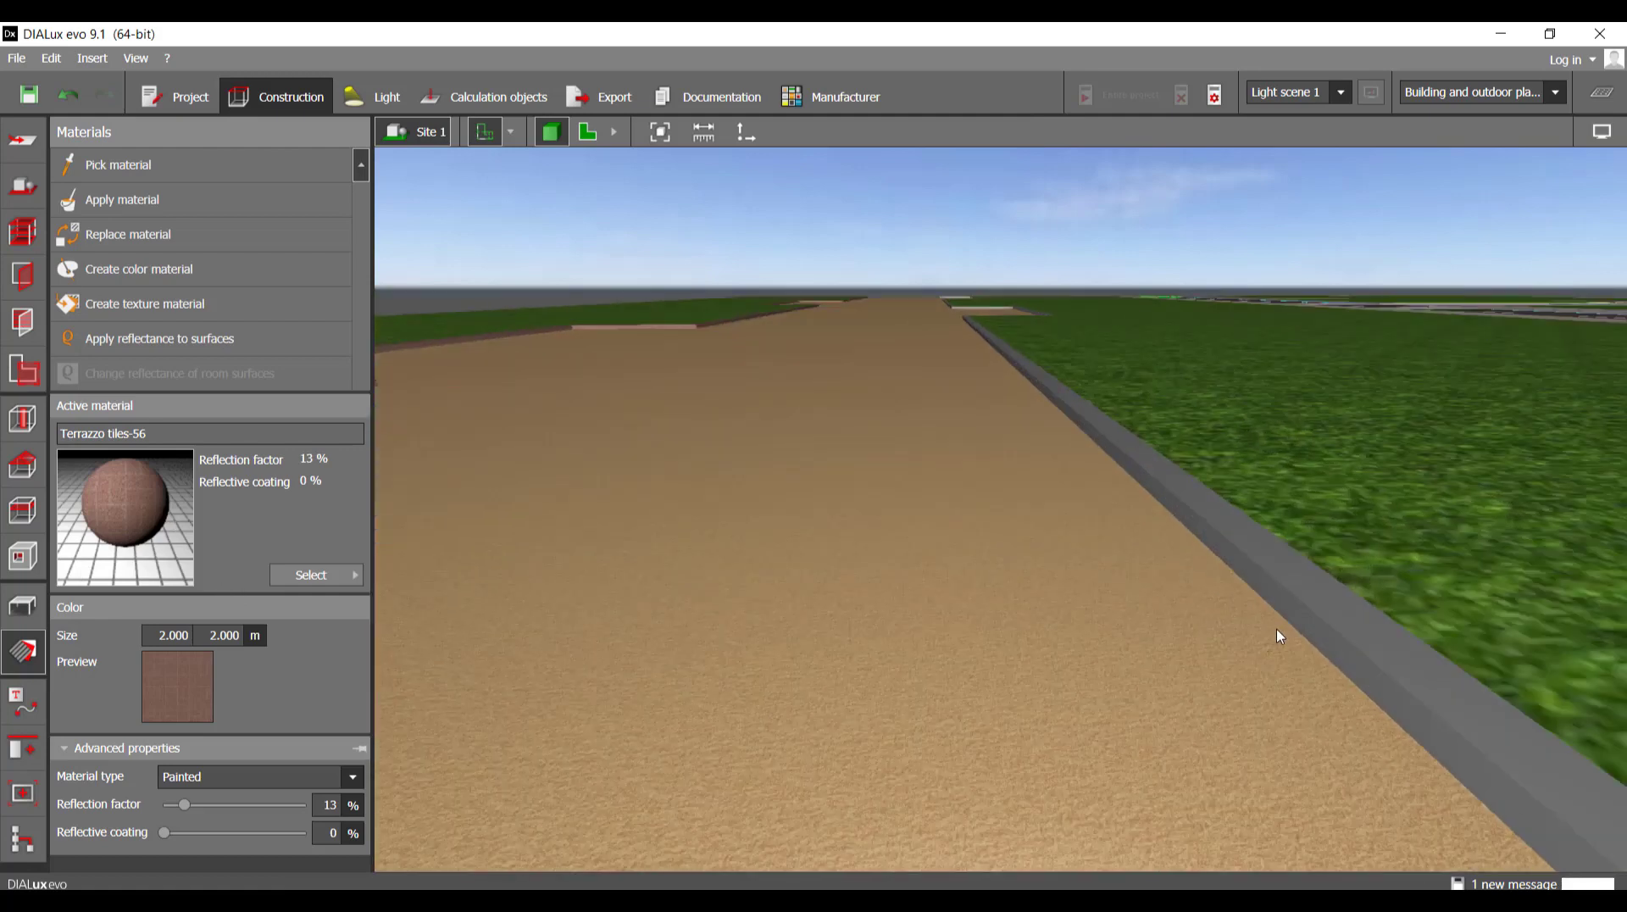
pyautogui.click(1376, 692)
pyautogui.scroll(-6, 1009, 638)
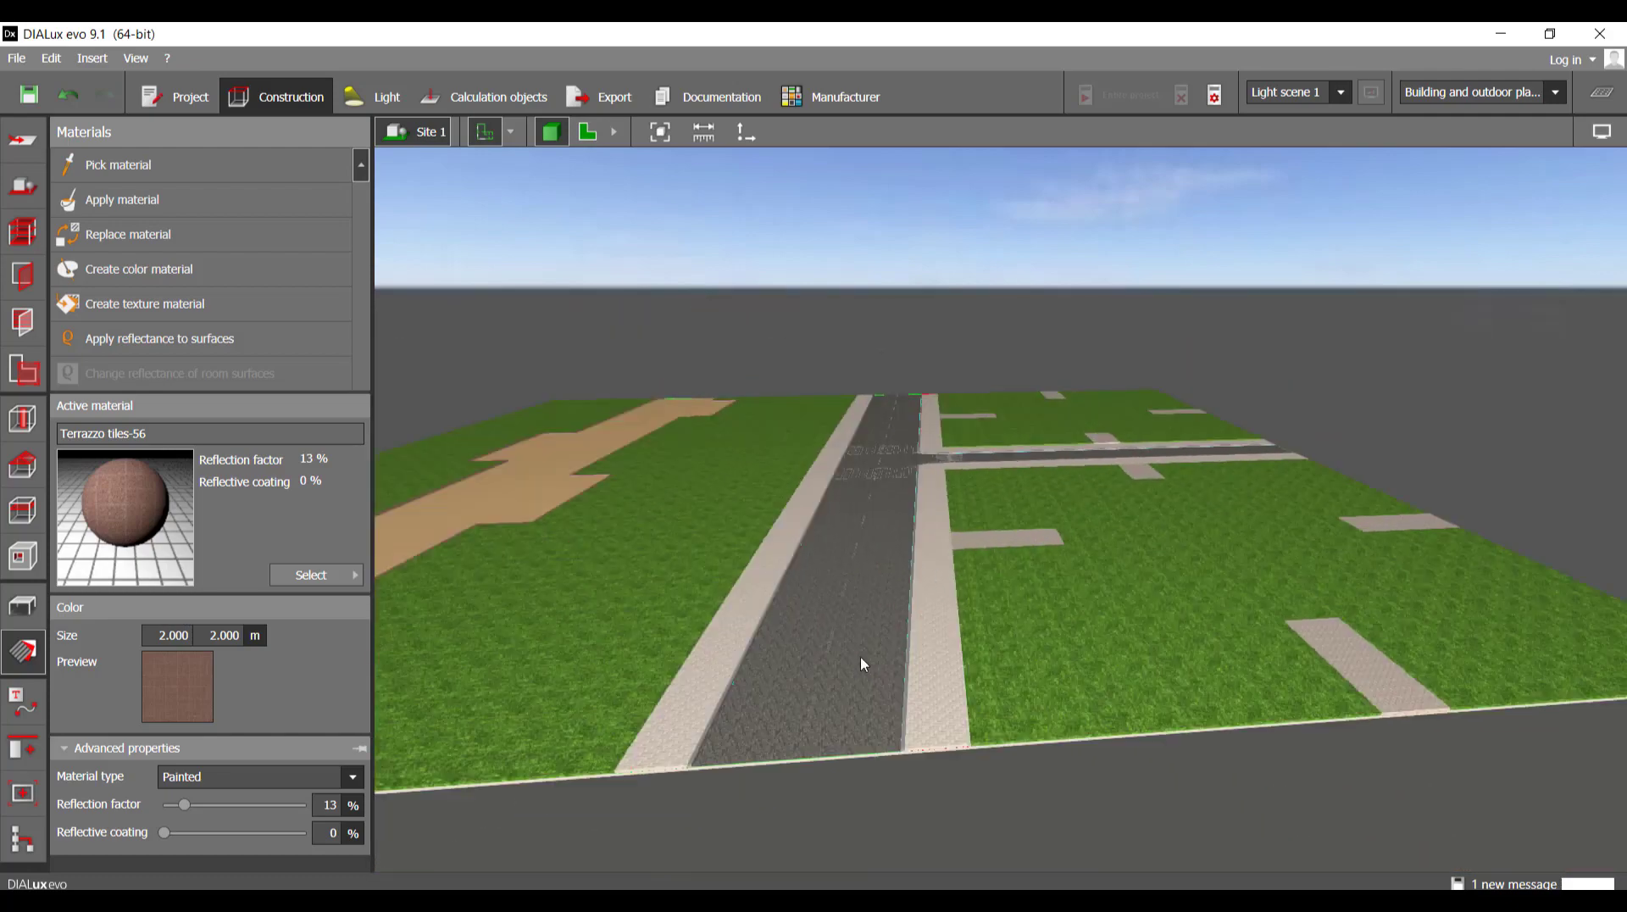
# - Look through the outdoor wall and floor textures and make Granite tiles-38 the active material
pyautogui.scroll(8, 861, 665)
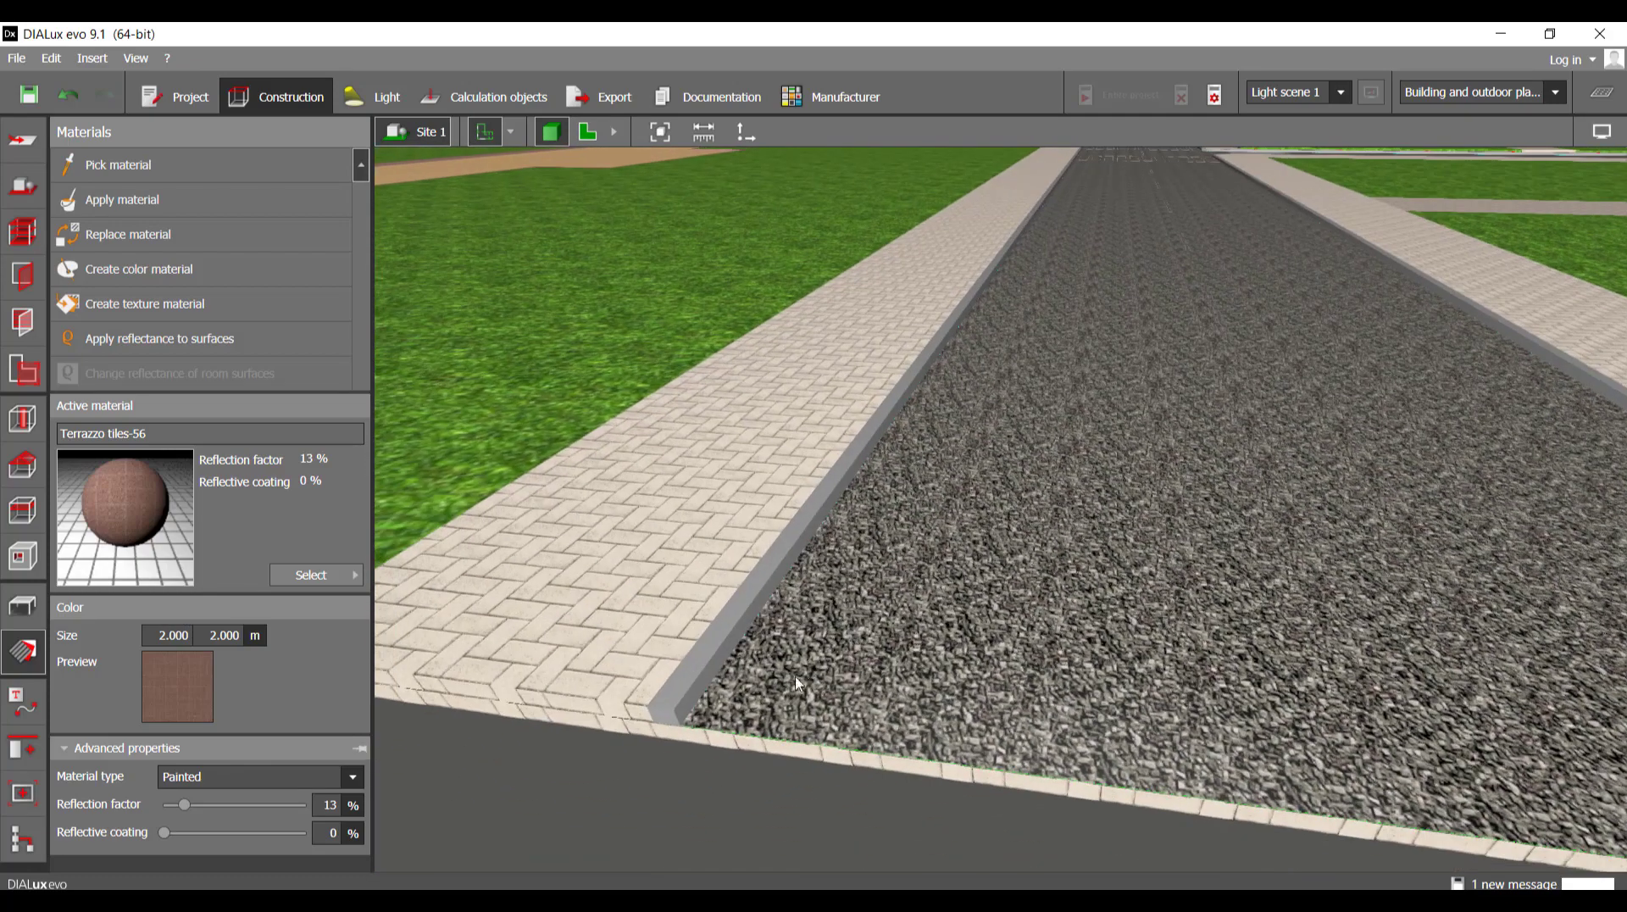
pyautogui.moveTo(1022, 900)
pyautogui.click(1110, 818)
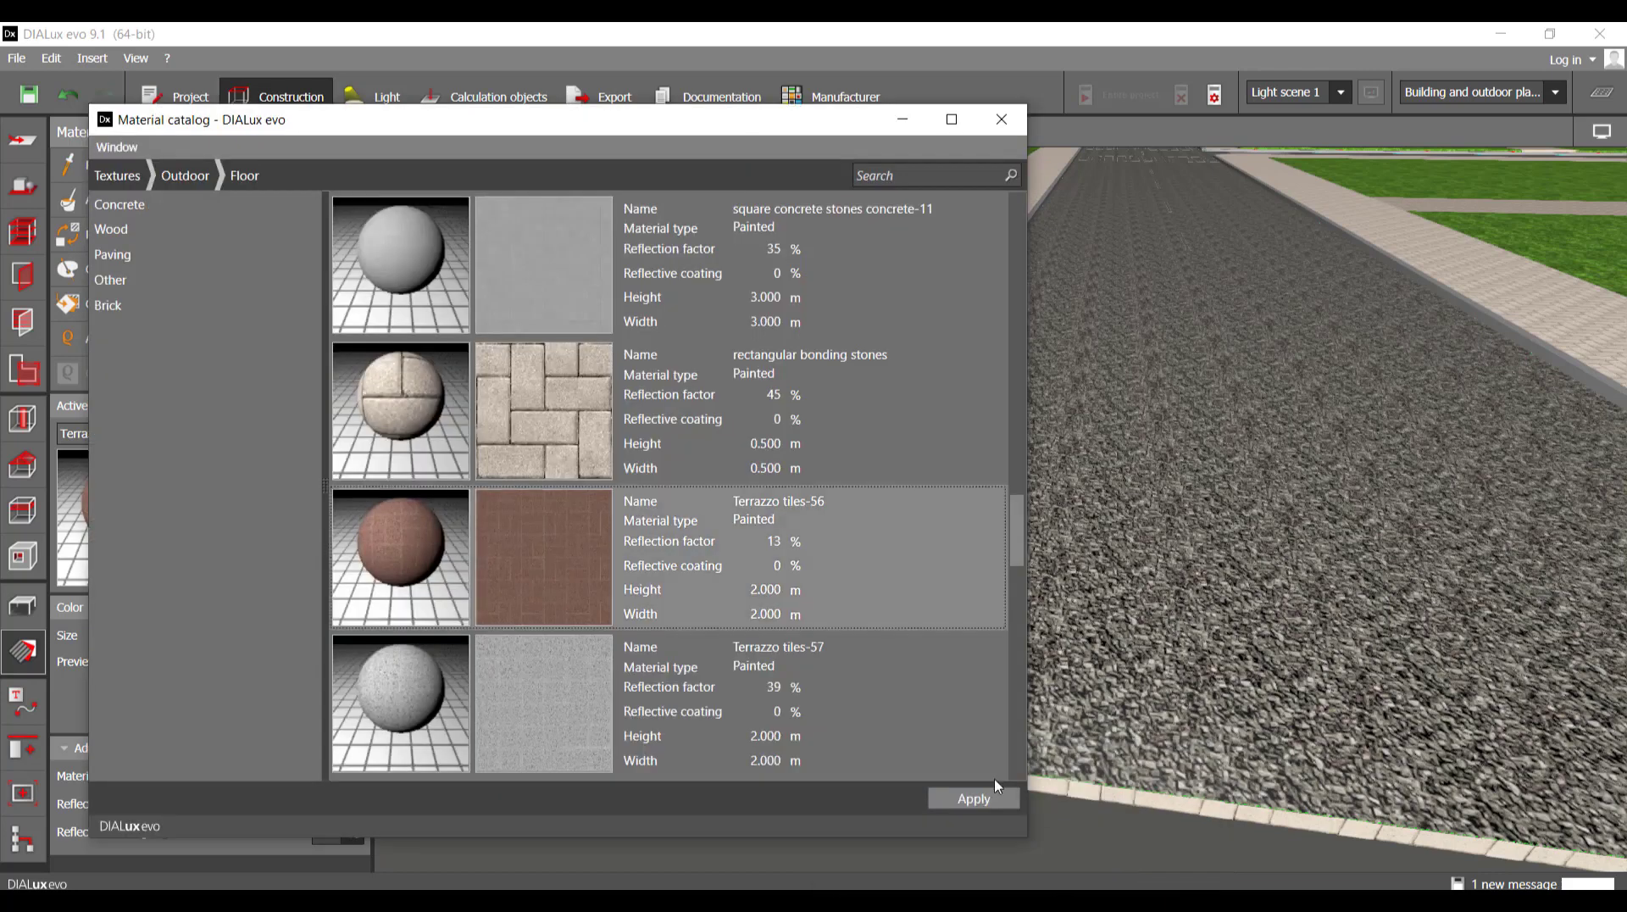
pyautogui.click(118, 176)
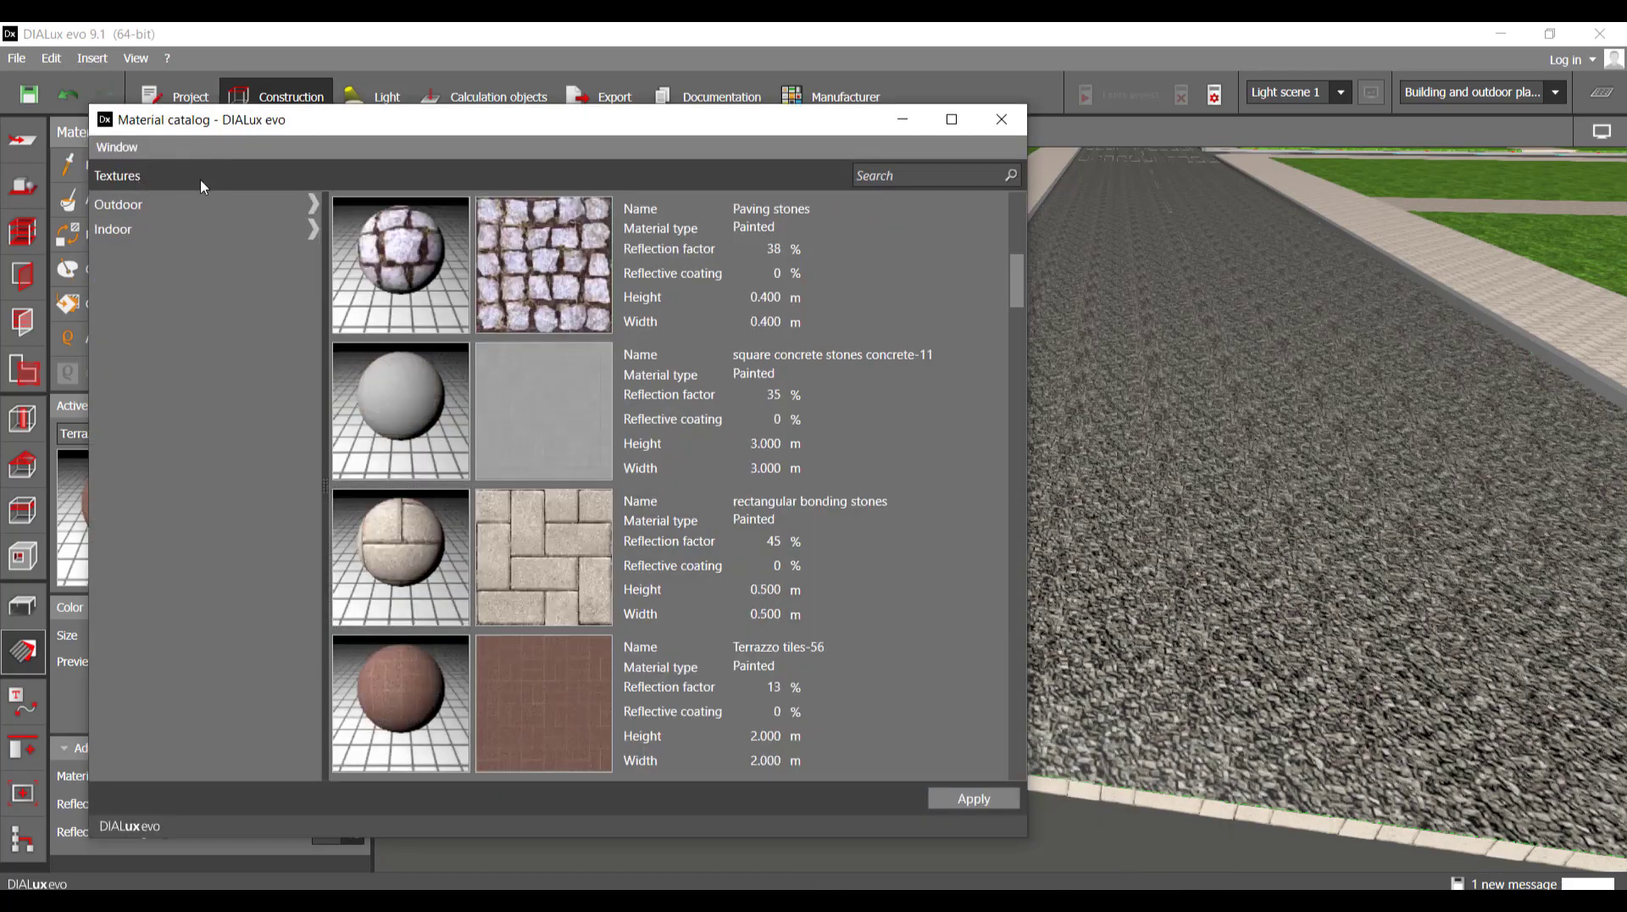
pyautogui.click(314, 207)
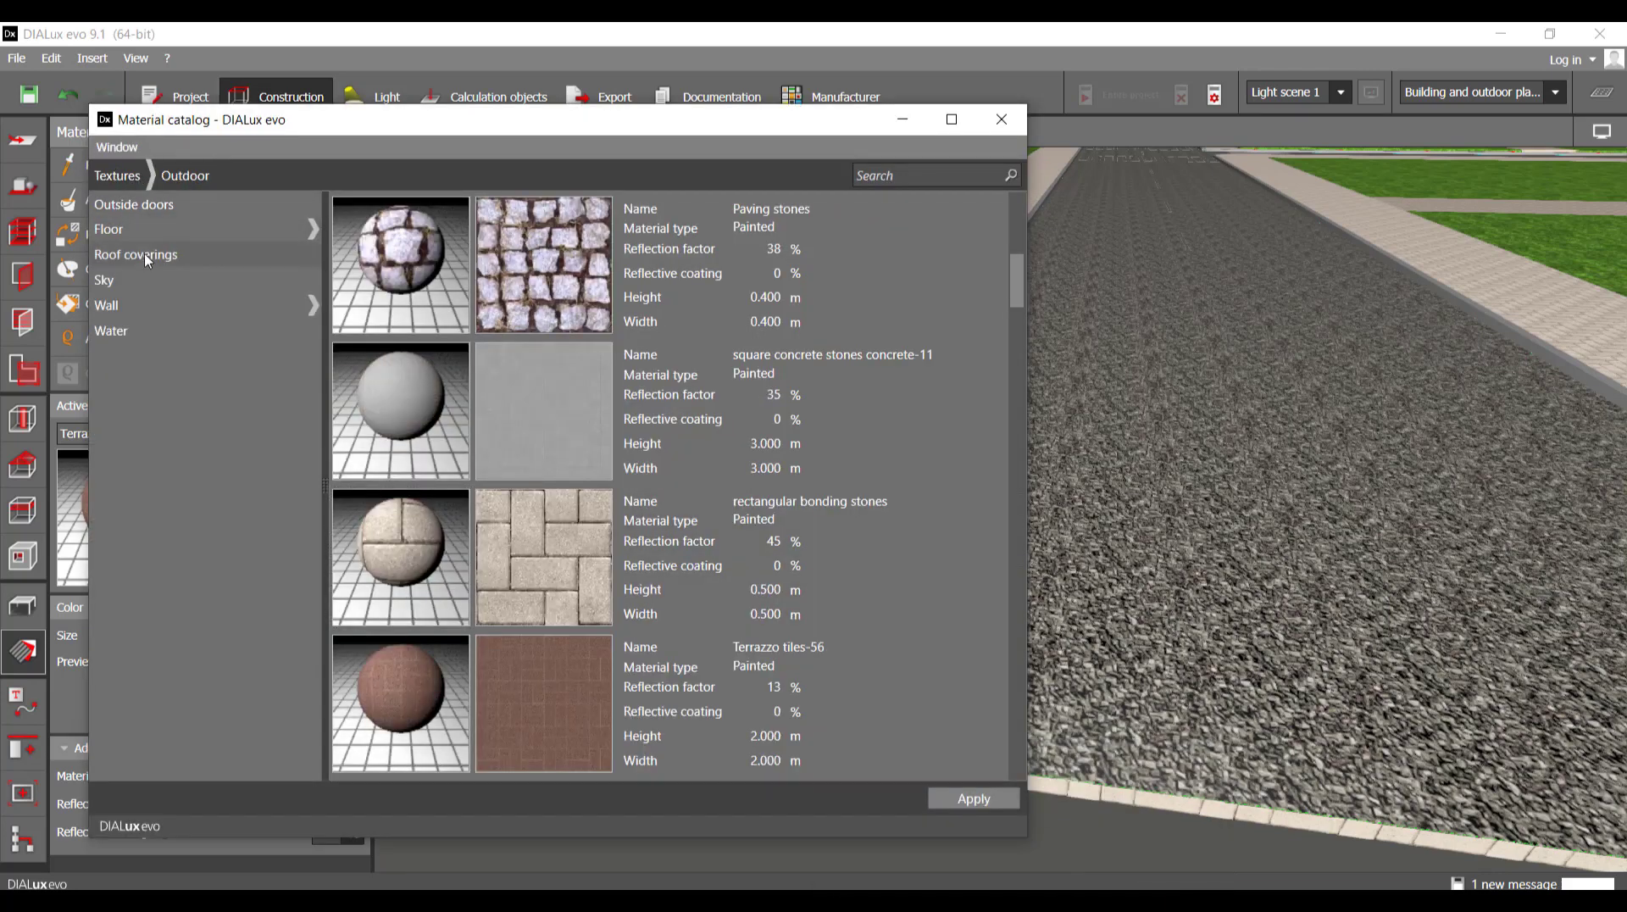
pyautogui.click(176, 307)
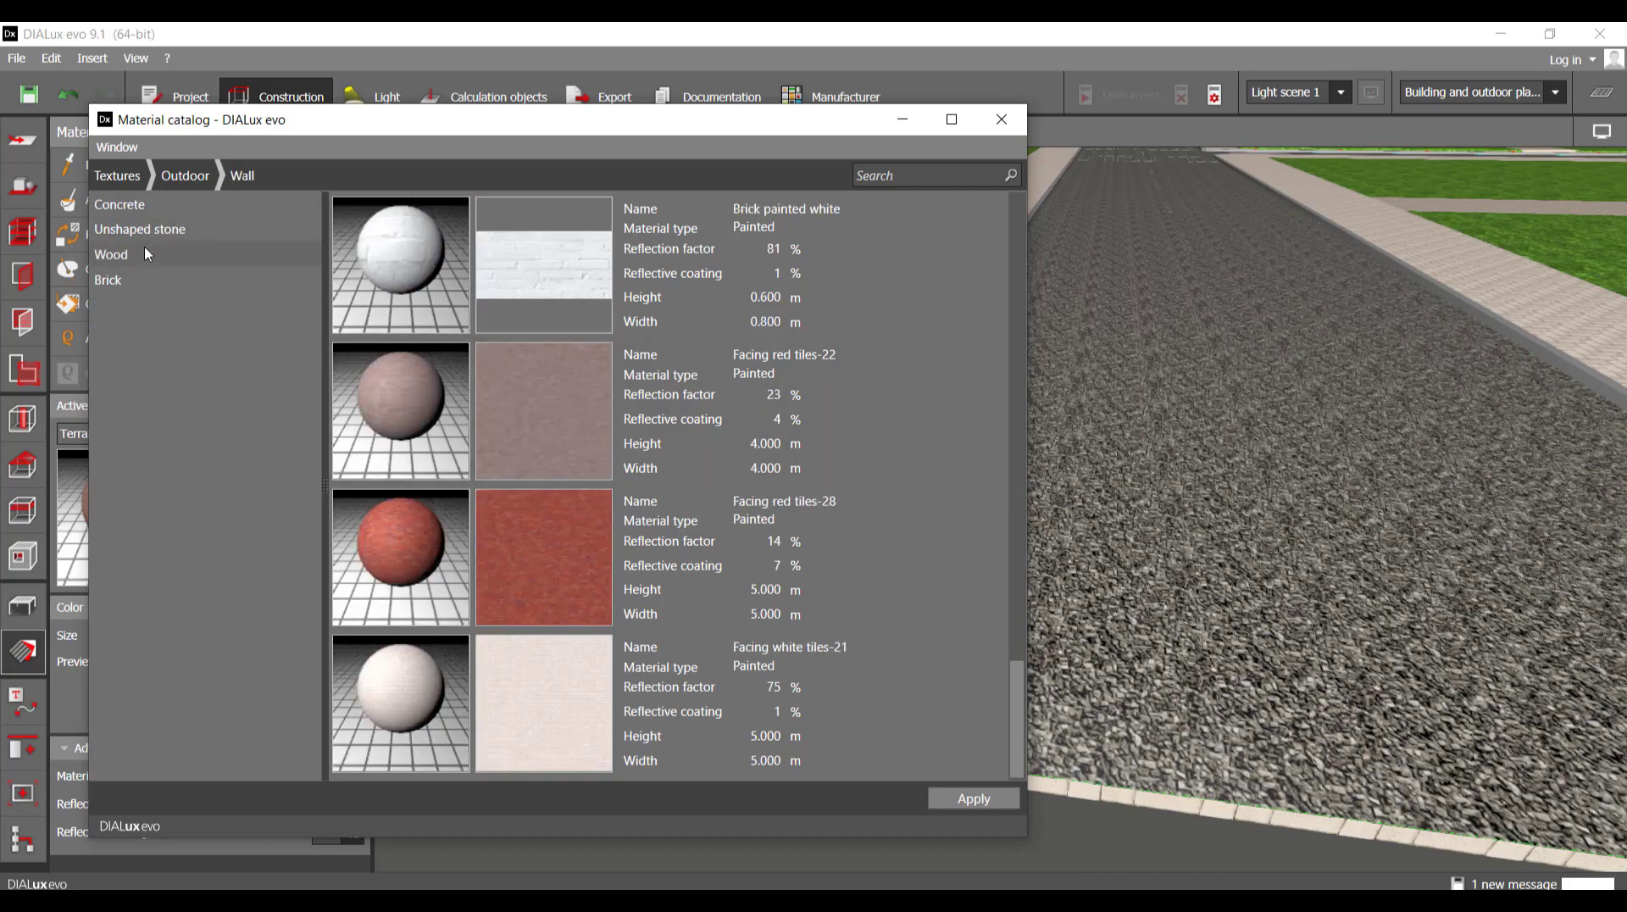
pyautogui.click(185, 176)
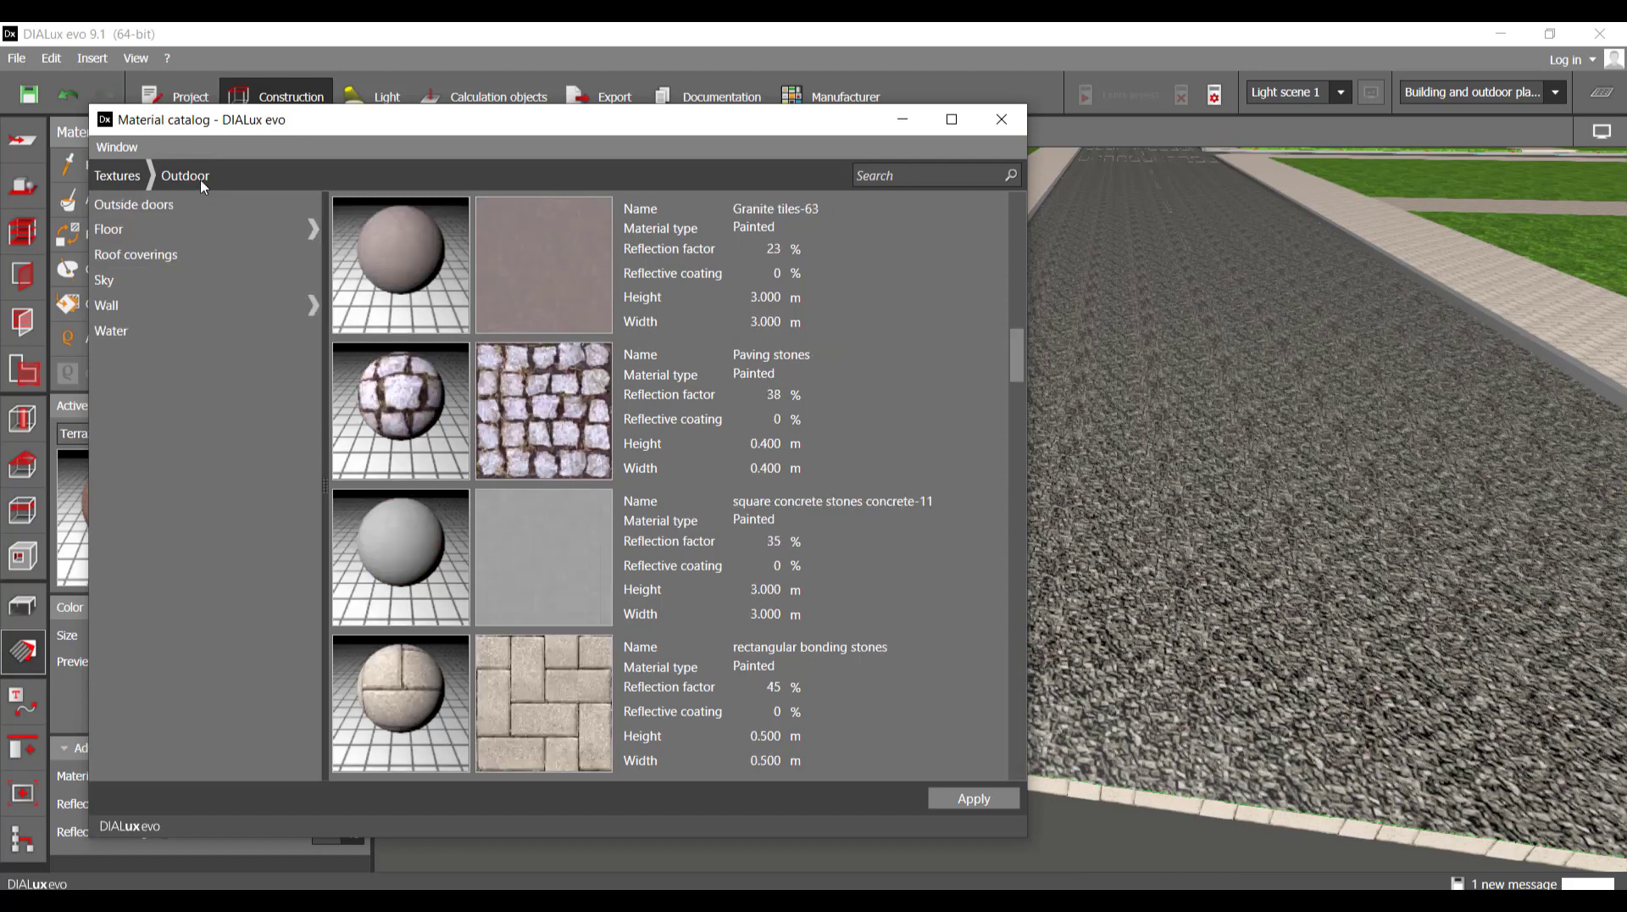
pyautogui.click(200, 227)
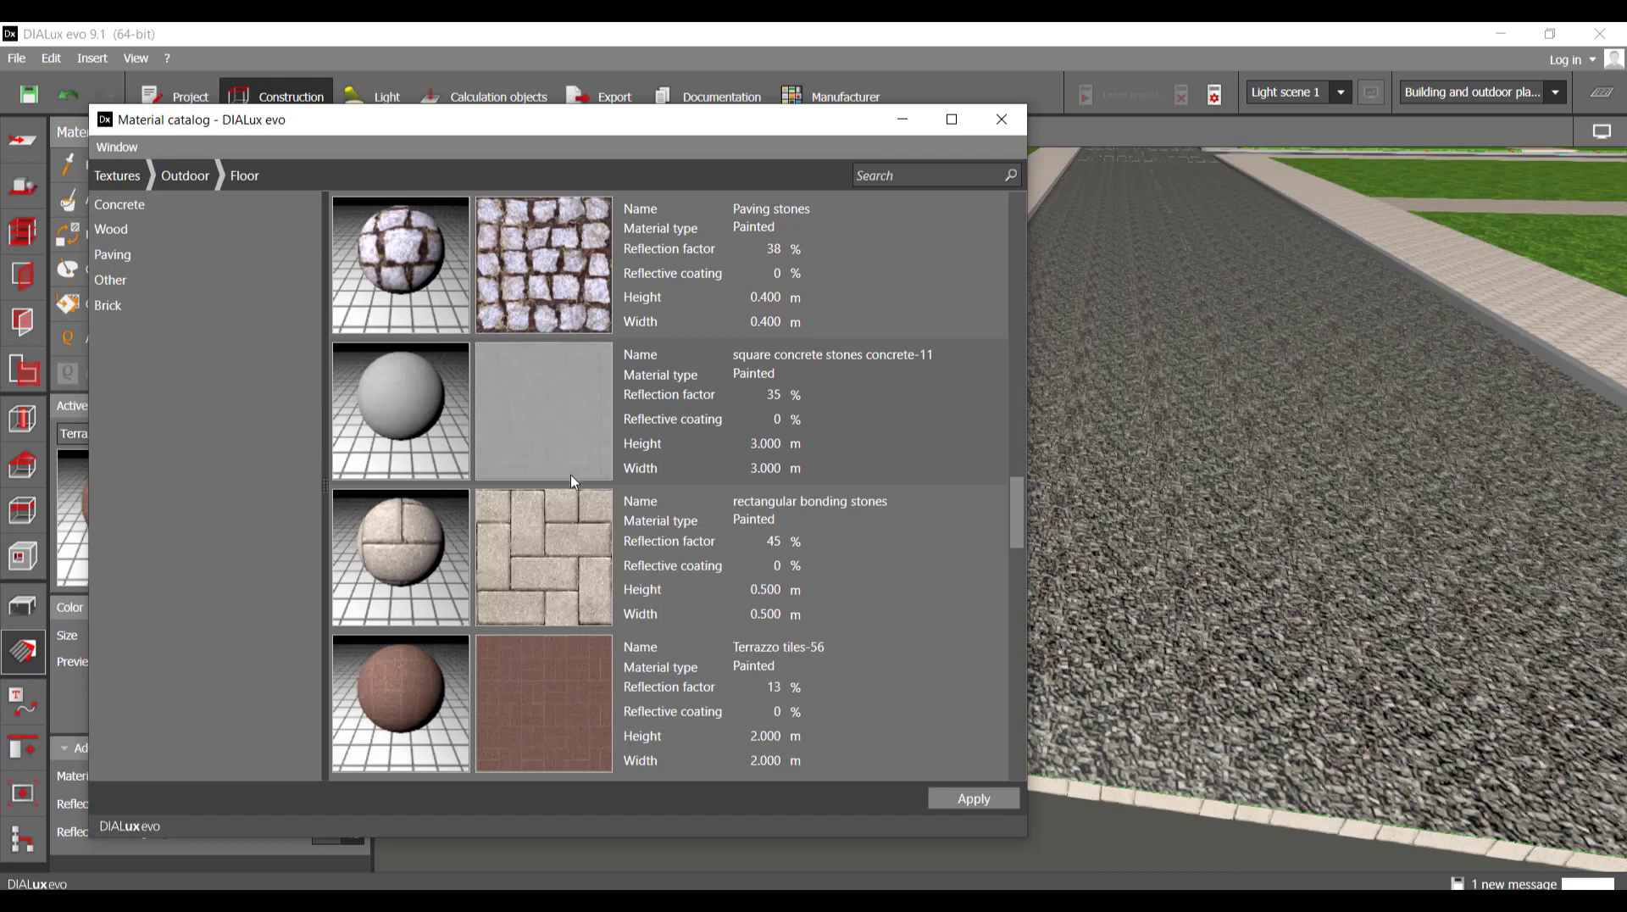
pyautogui.scroll(-5, 571, 491)
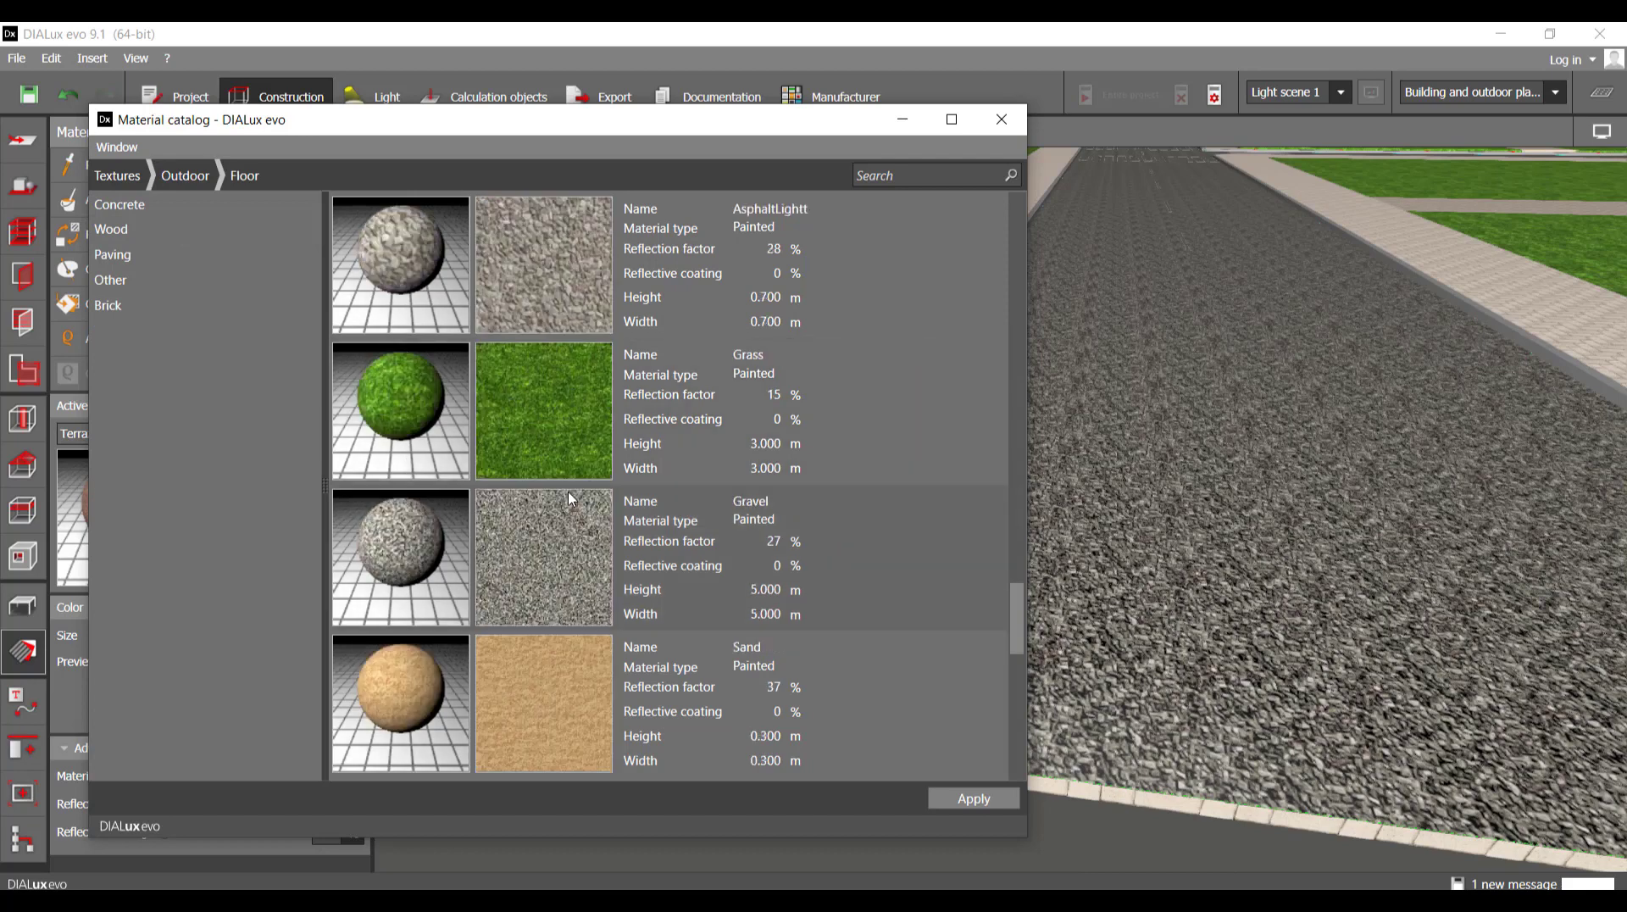
pyautogui.scroll(-5, 570, 498)
pyautogui.scroll(-1, 569, 497)
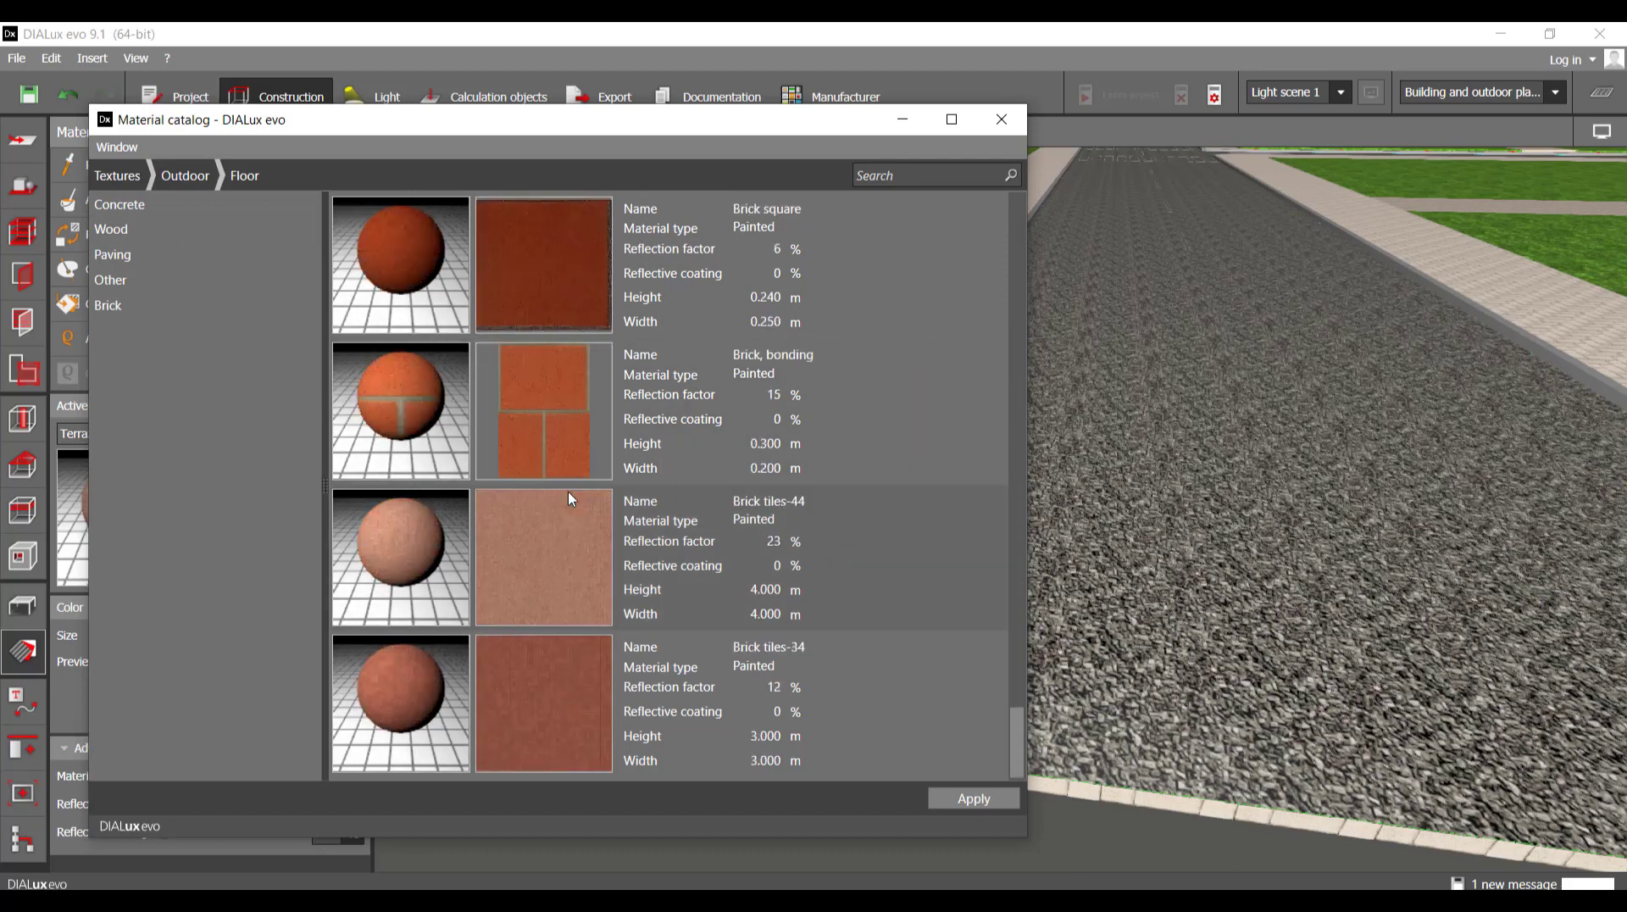
pyautogui.scroll(10, 570, 499)
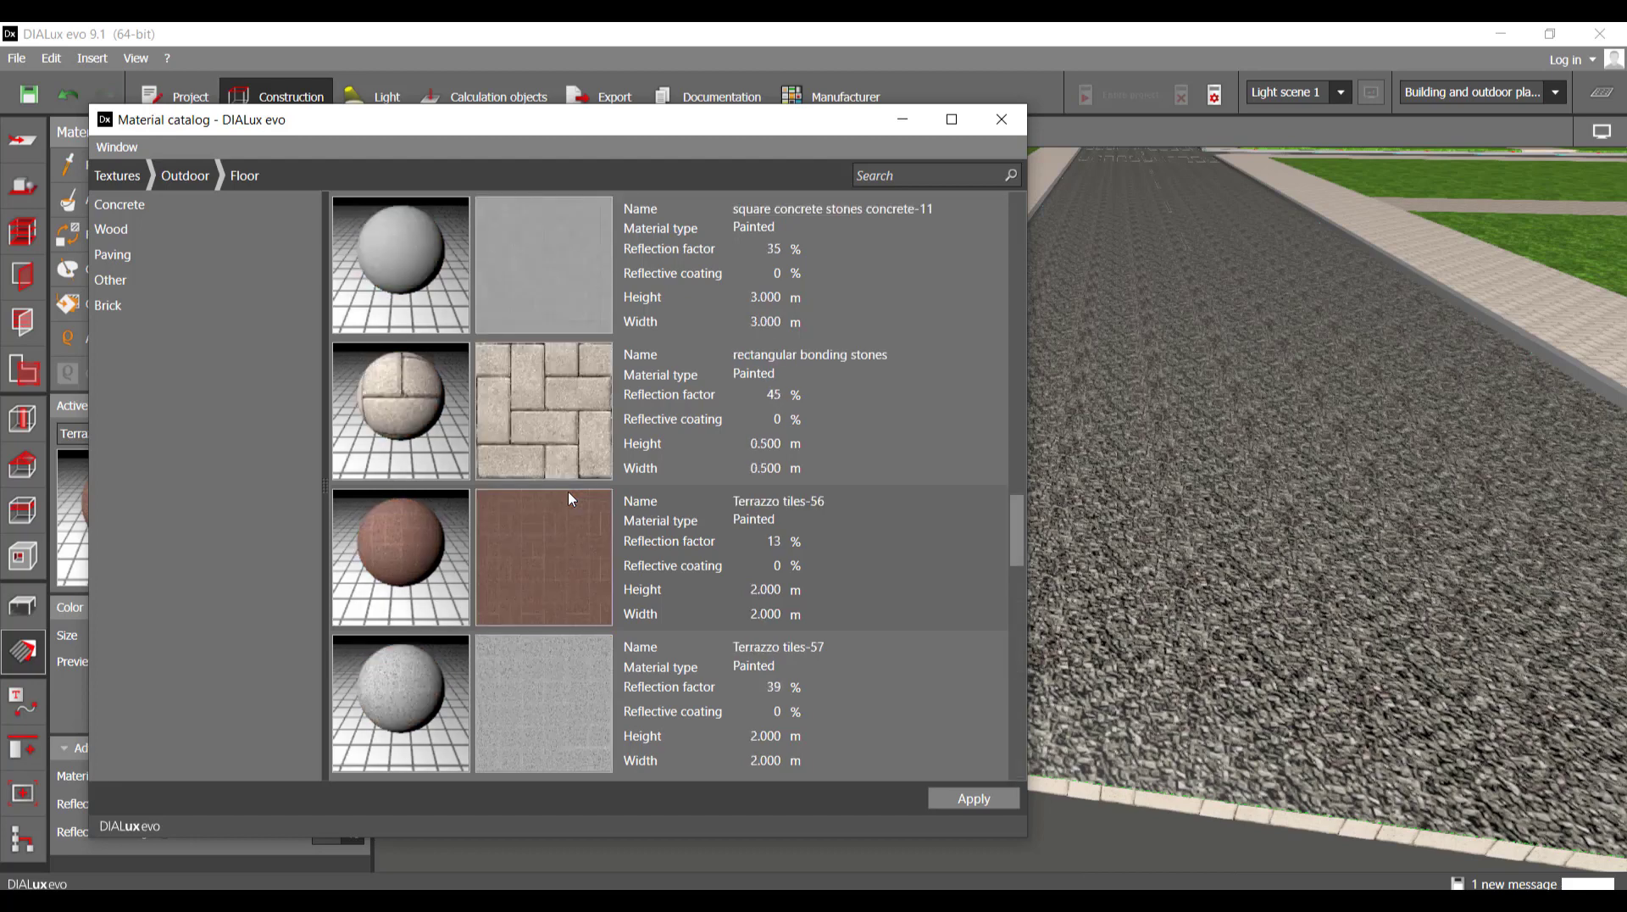
pyautogui.scroll(5, 570, 499)
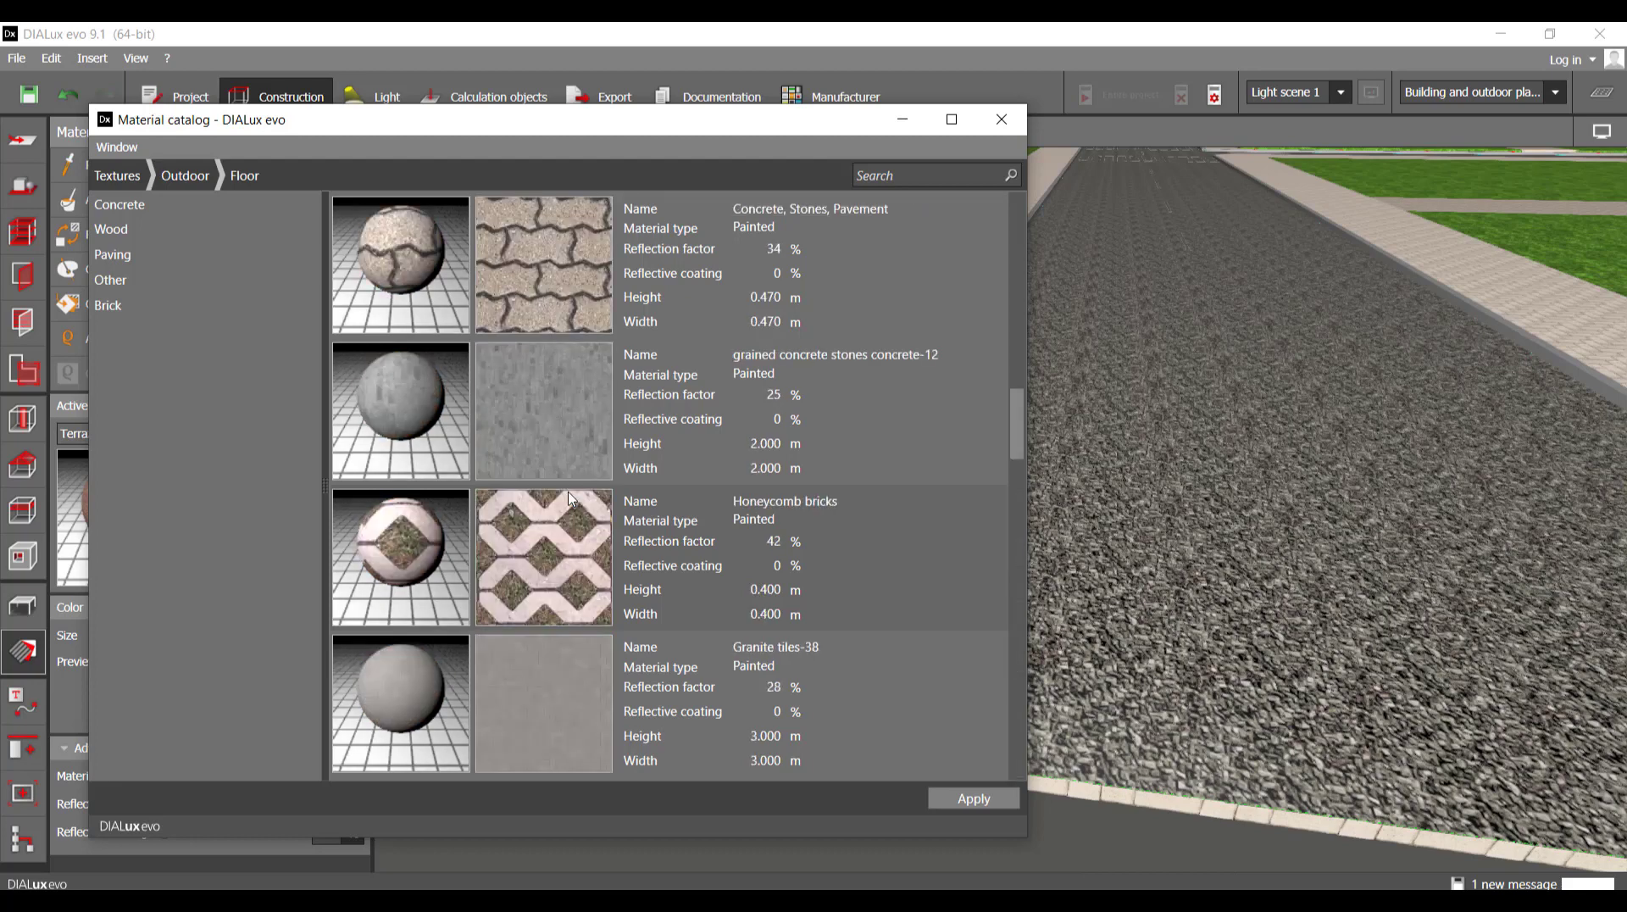
pyautogui.click(544, 724)
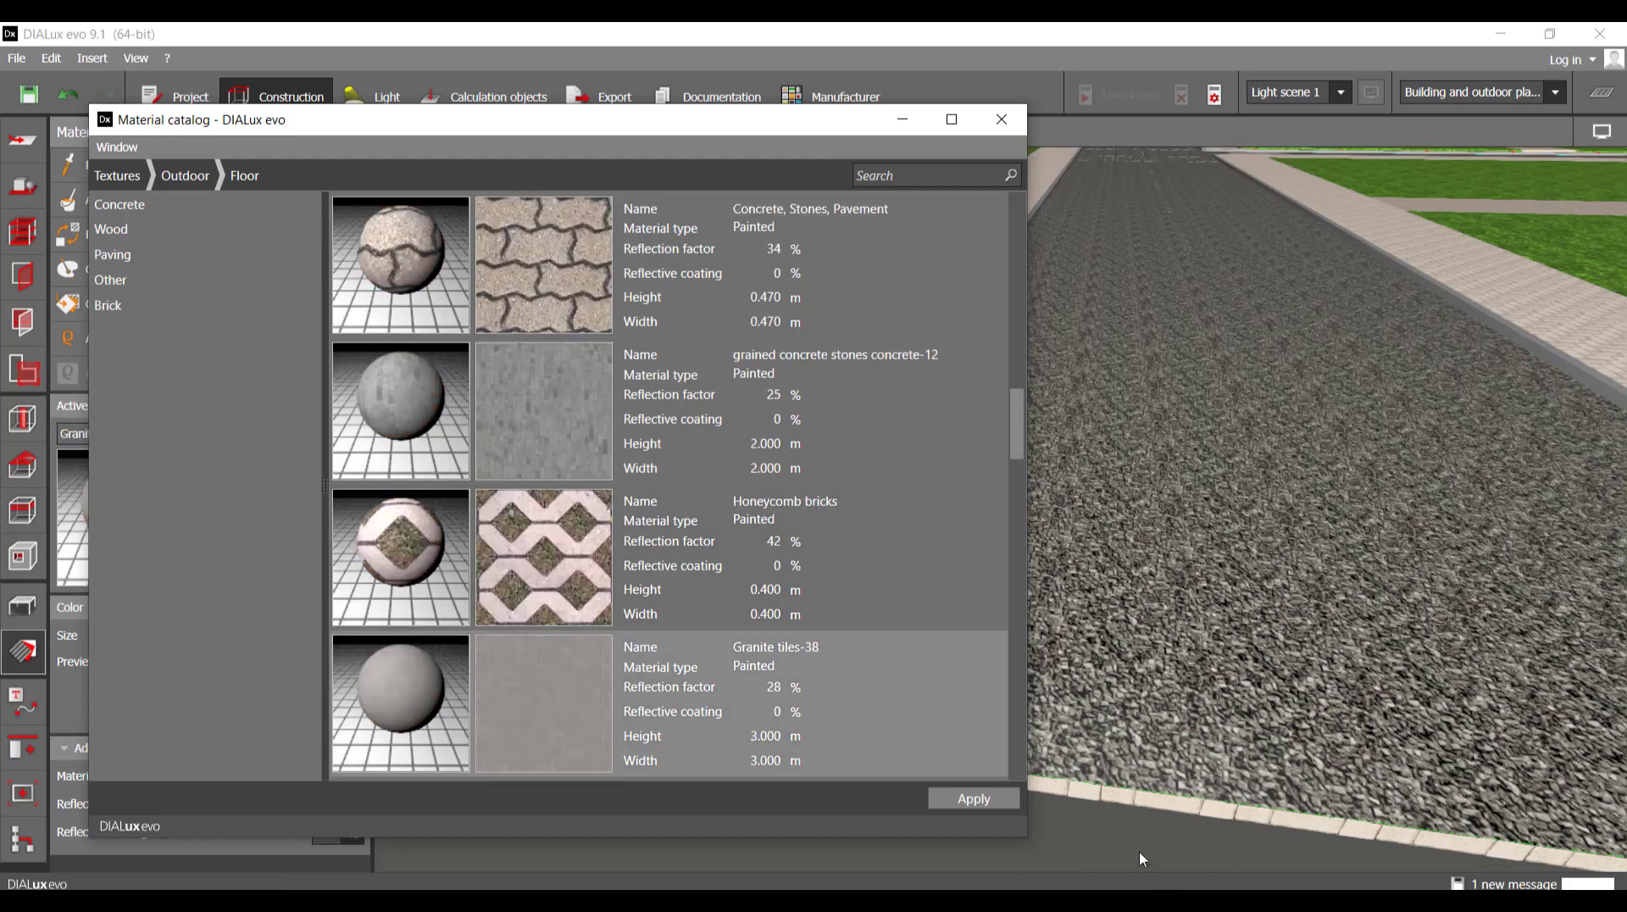
pyautogui.click(973, 798)
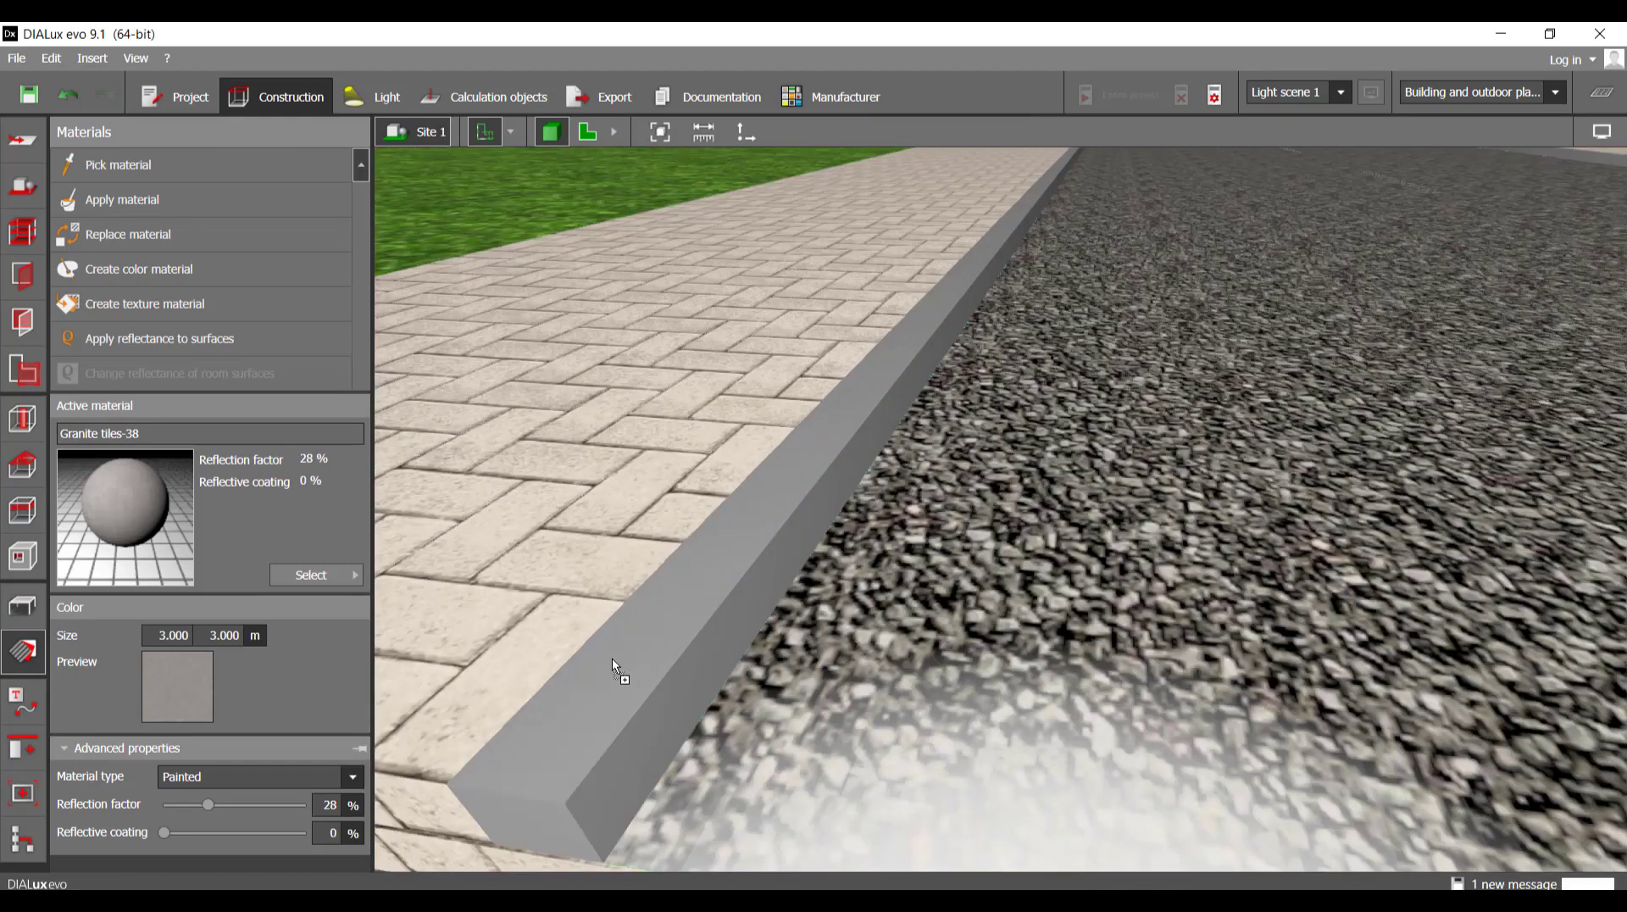
# - Apply Granite tiles-38 to the curbs on both sides of the main road
pyautogui.scroll(-10, 612, 657)
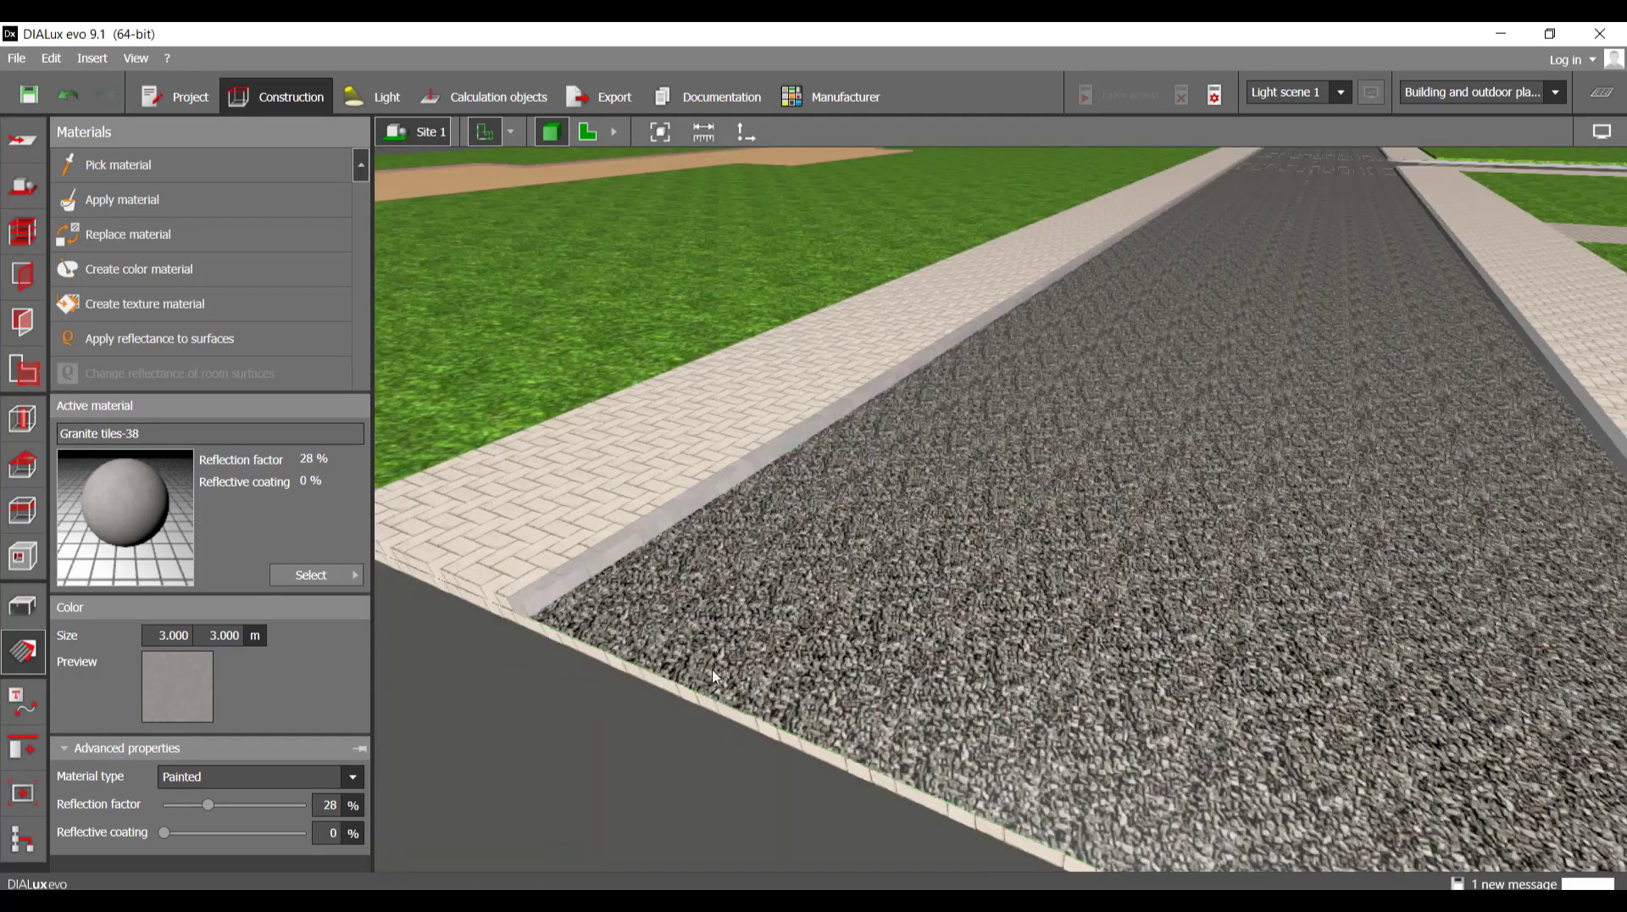
pyautogui.scroll(-4, 713, 670)
pyautogui.scroll(5, 921, 607)
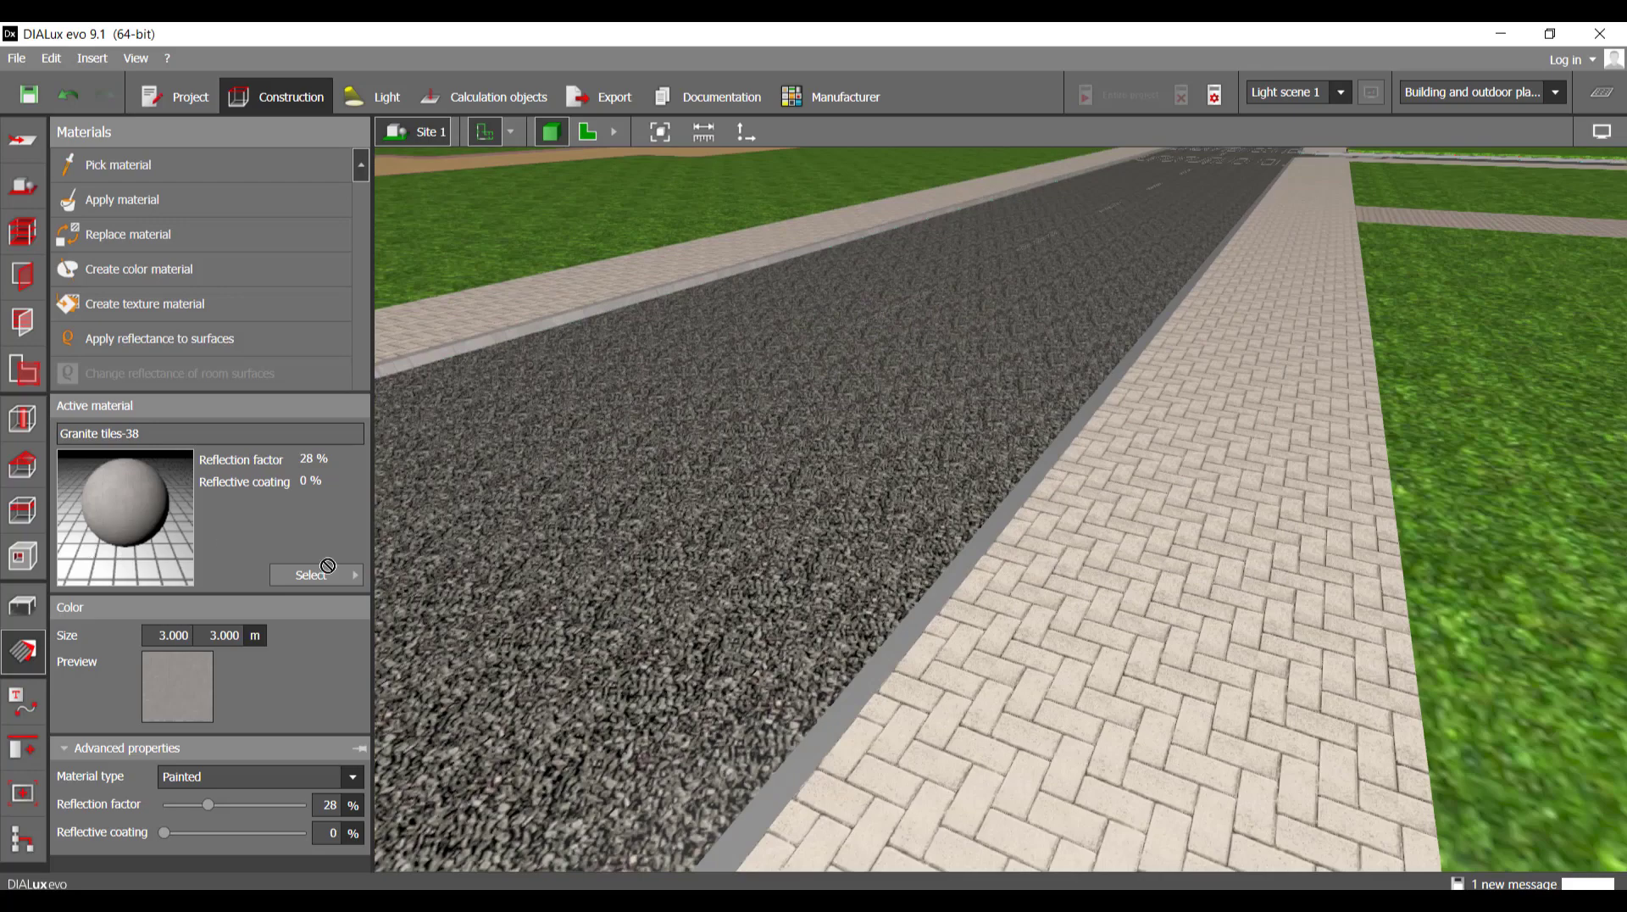
pyautogui.scroll(-10, 851, 693)
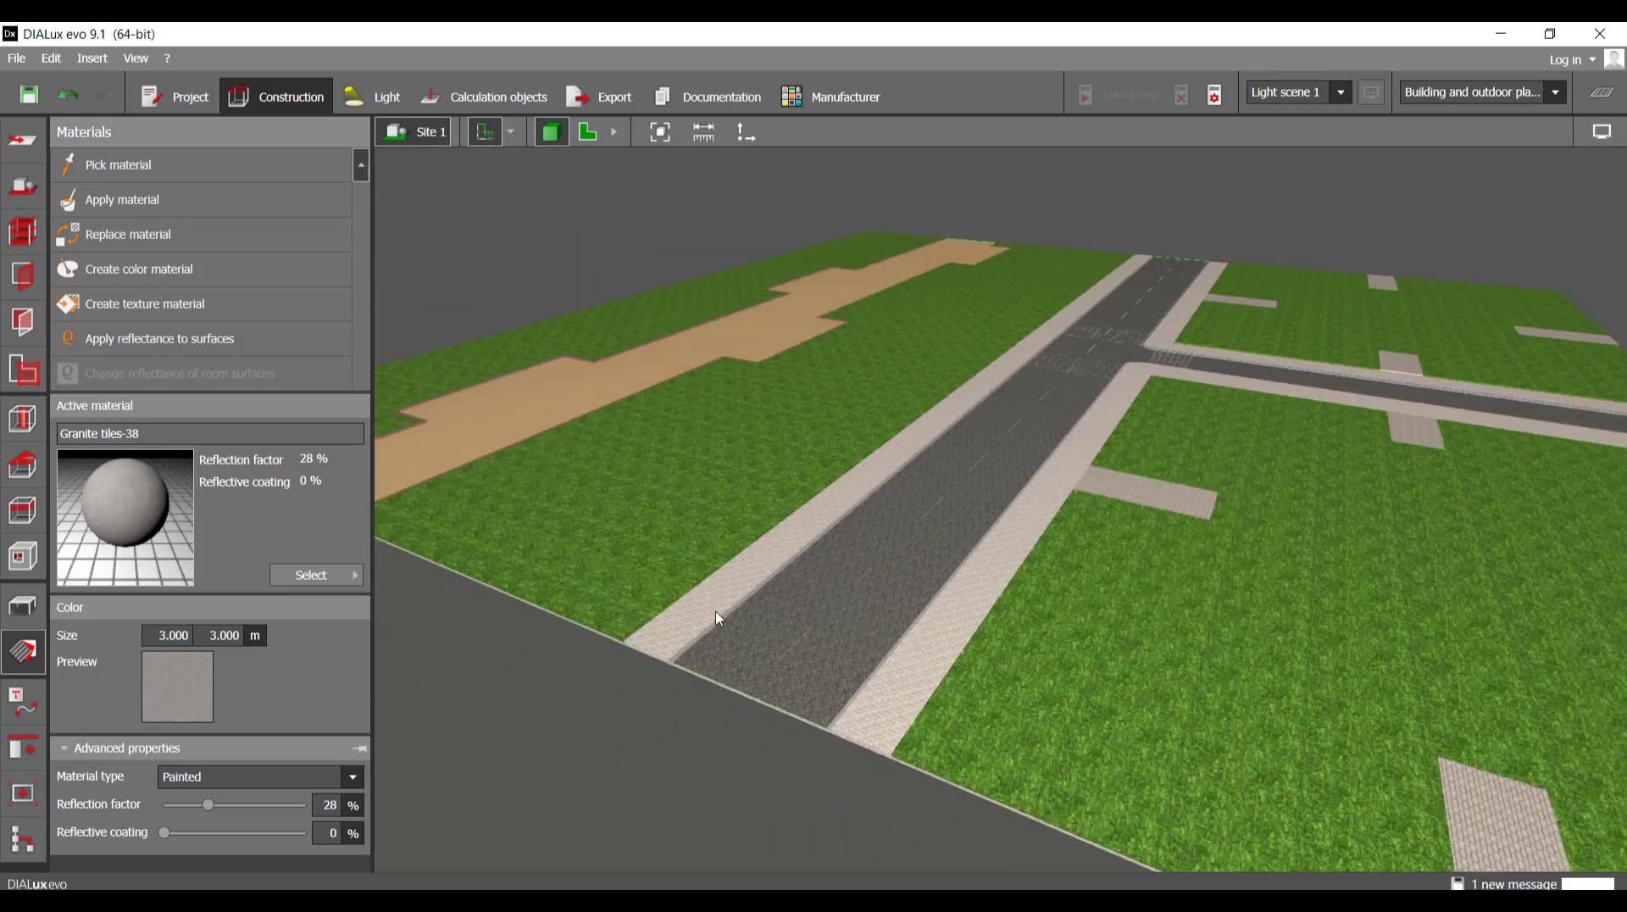
# - Apply Granite tiles-38 to the rounded curb at the corner of the main road and the side road
pyautogui.scroll(10, 907, 500)
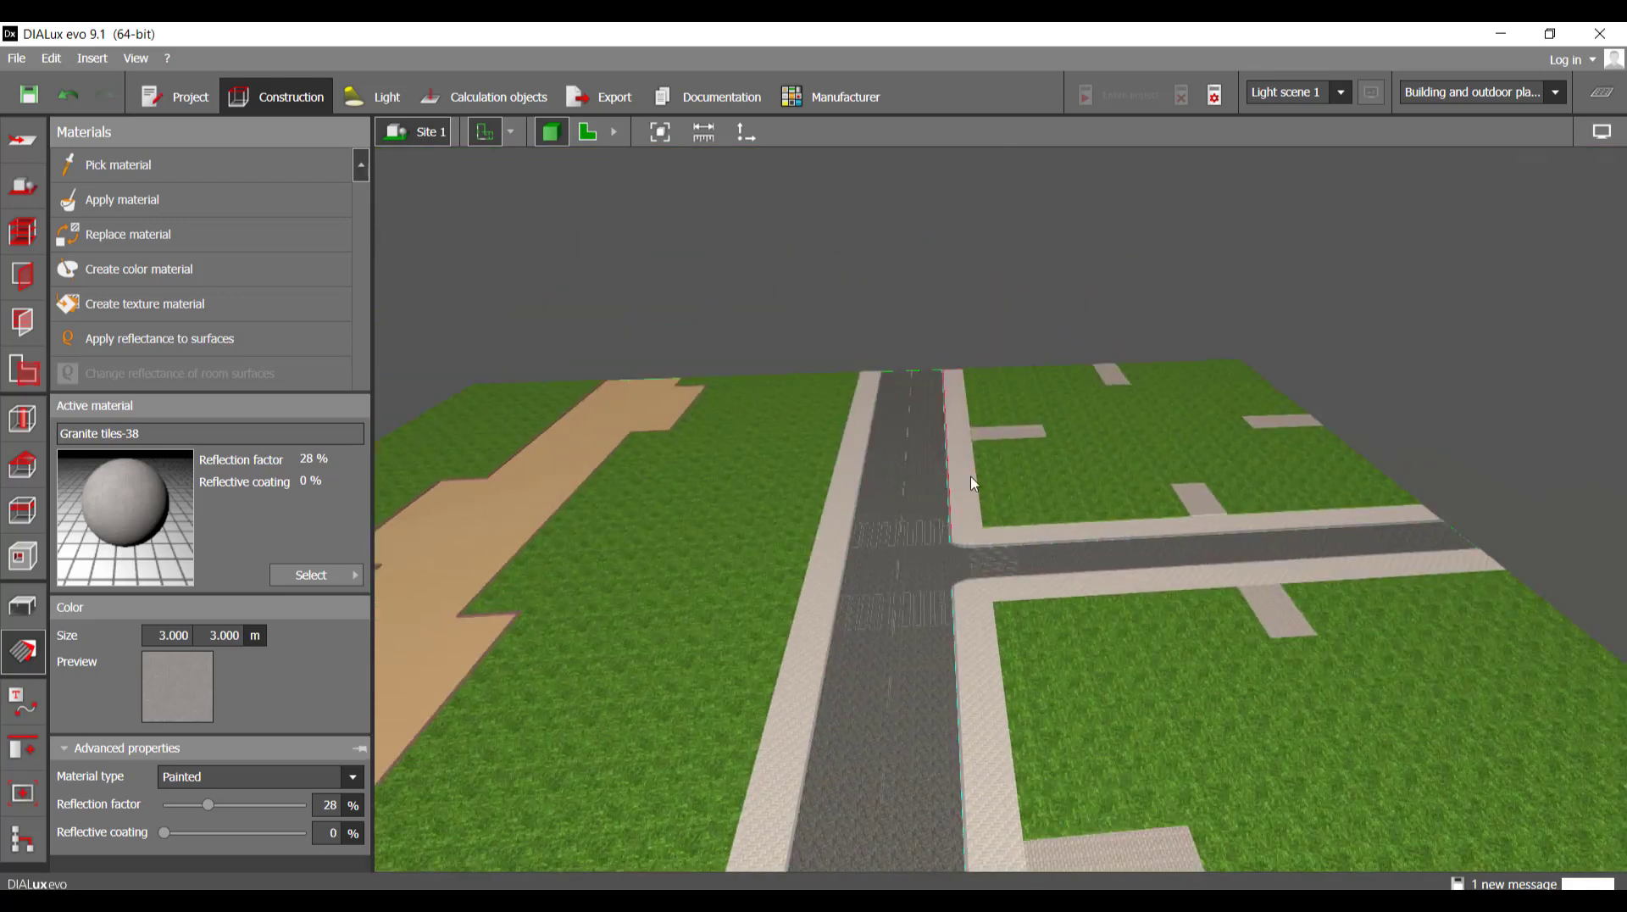
pyautogui.scroll(6, 871, 676)
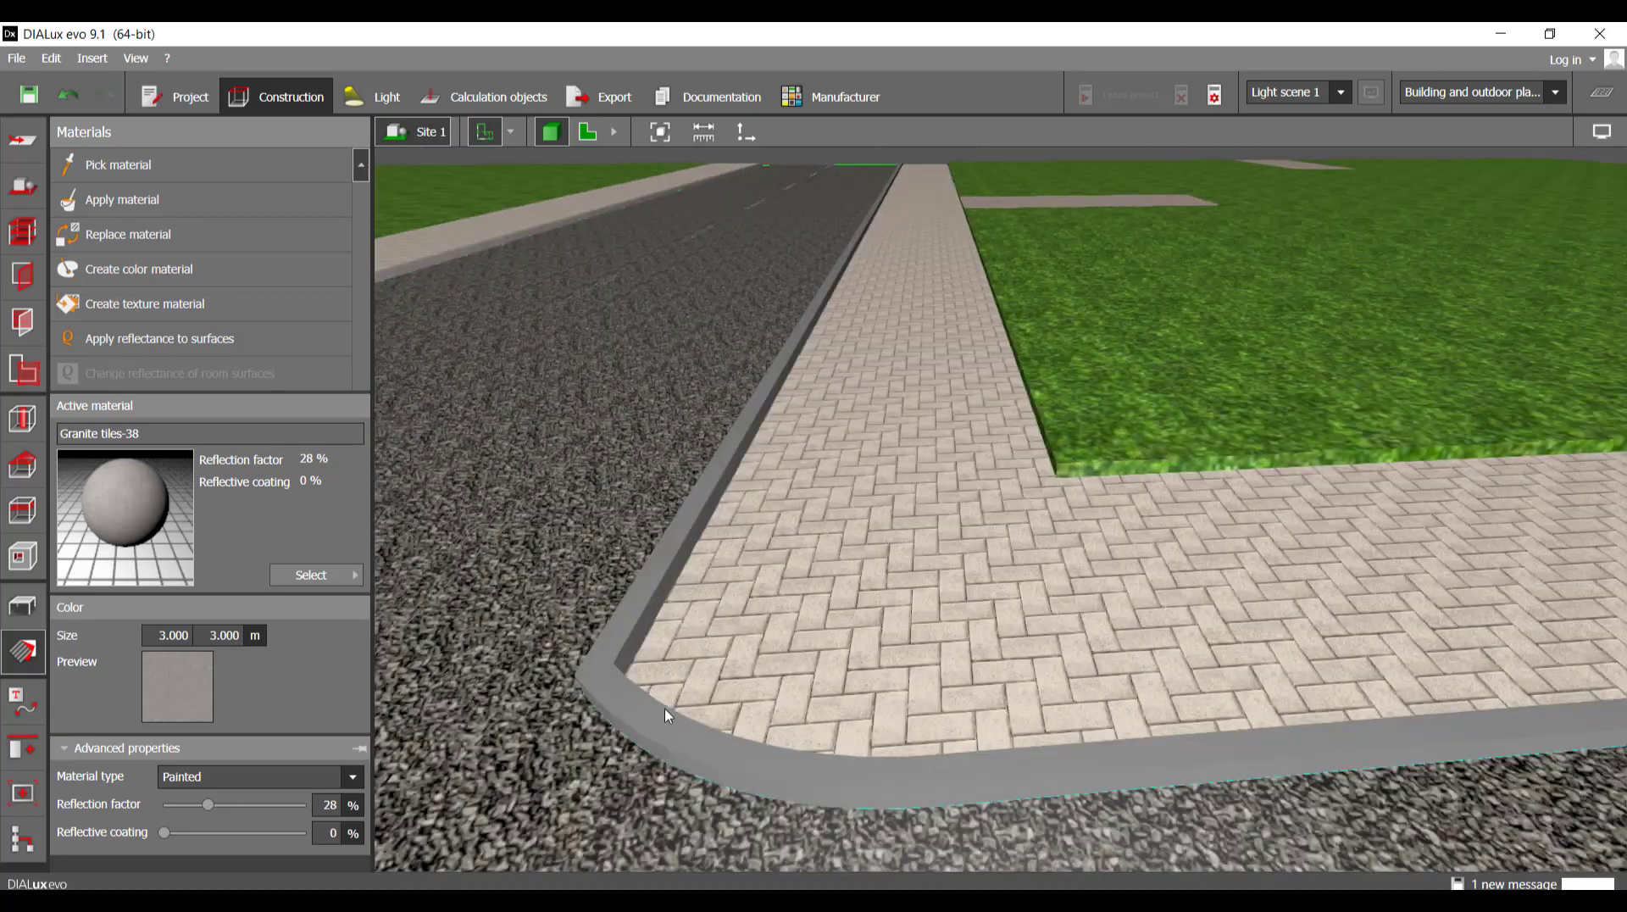
pyautogui.moveTo(702, 607); pyautogui.dragTo(619, 504, button='right')
pyautogui.moveTo(595, 469); pyautogui.dragTo(882, 493, button='middle')
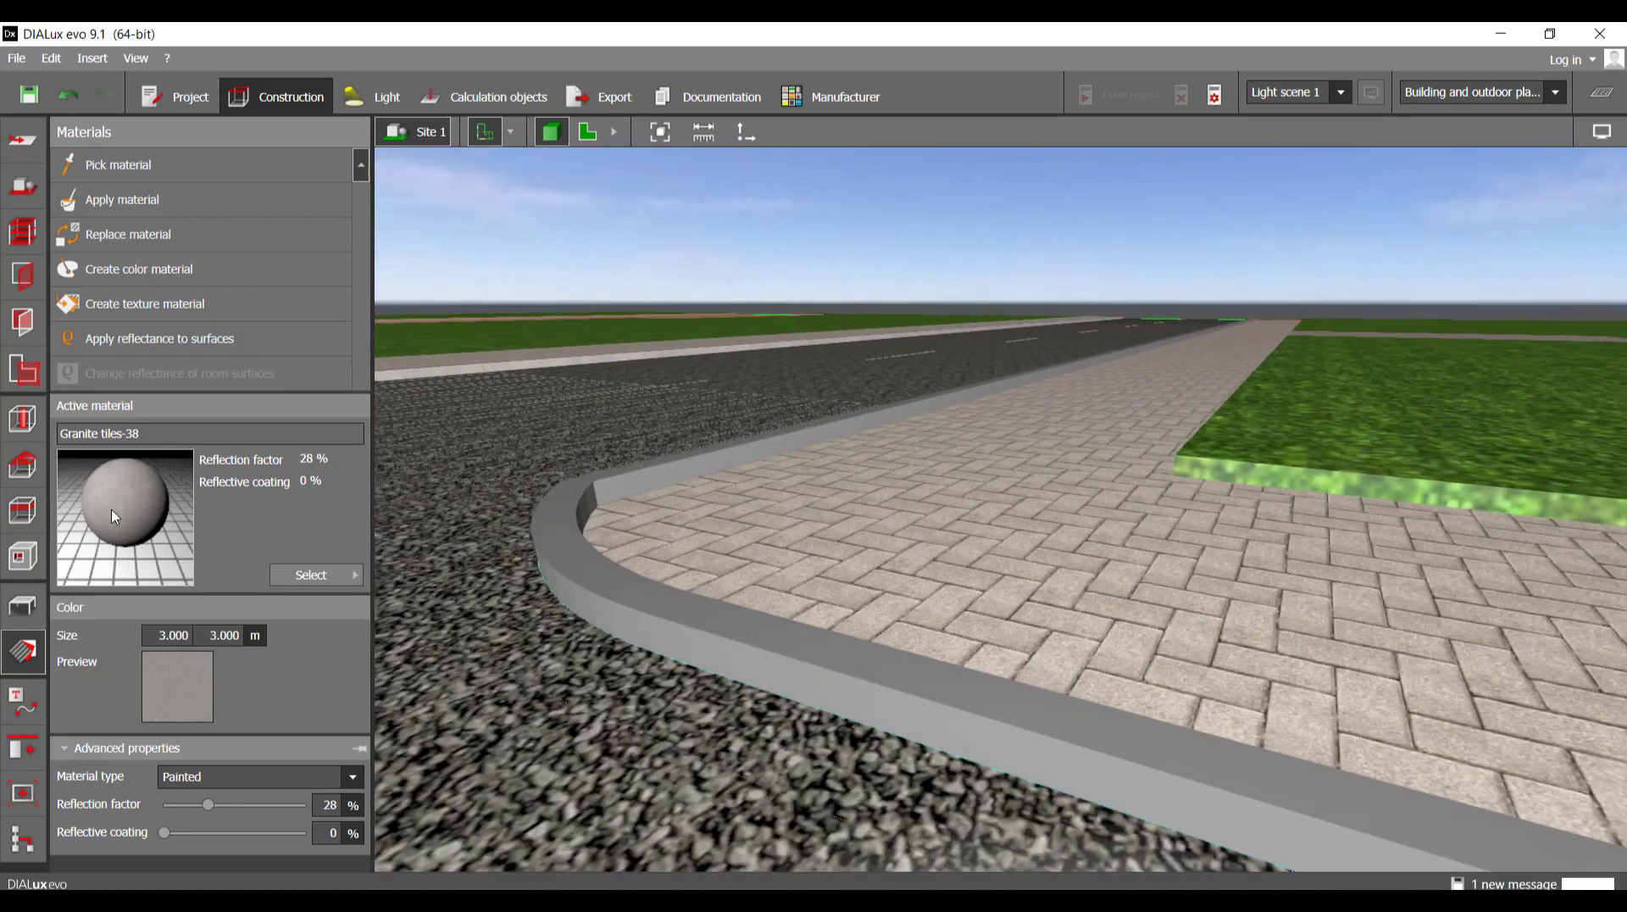
pyautogui.click(625, 614)
pyautogui.scroll(3, 980, 599)
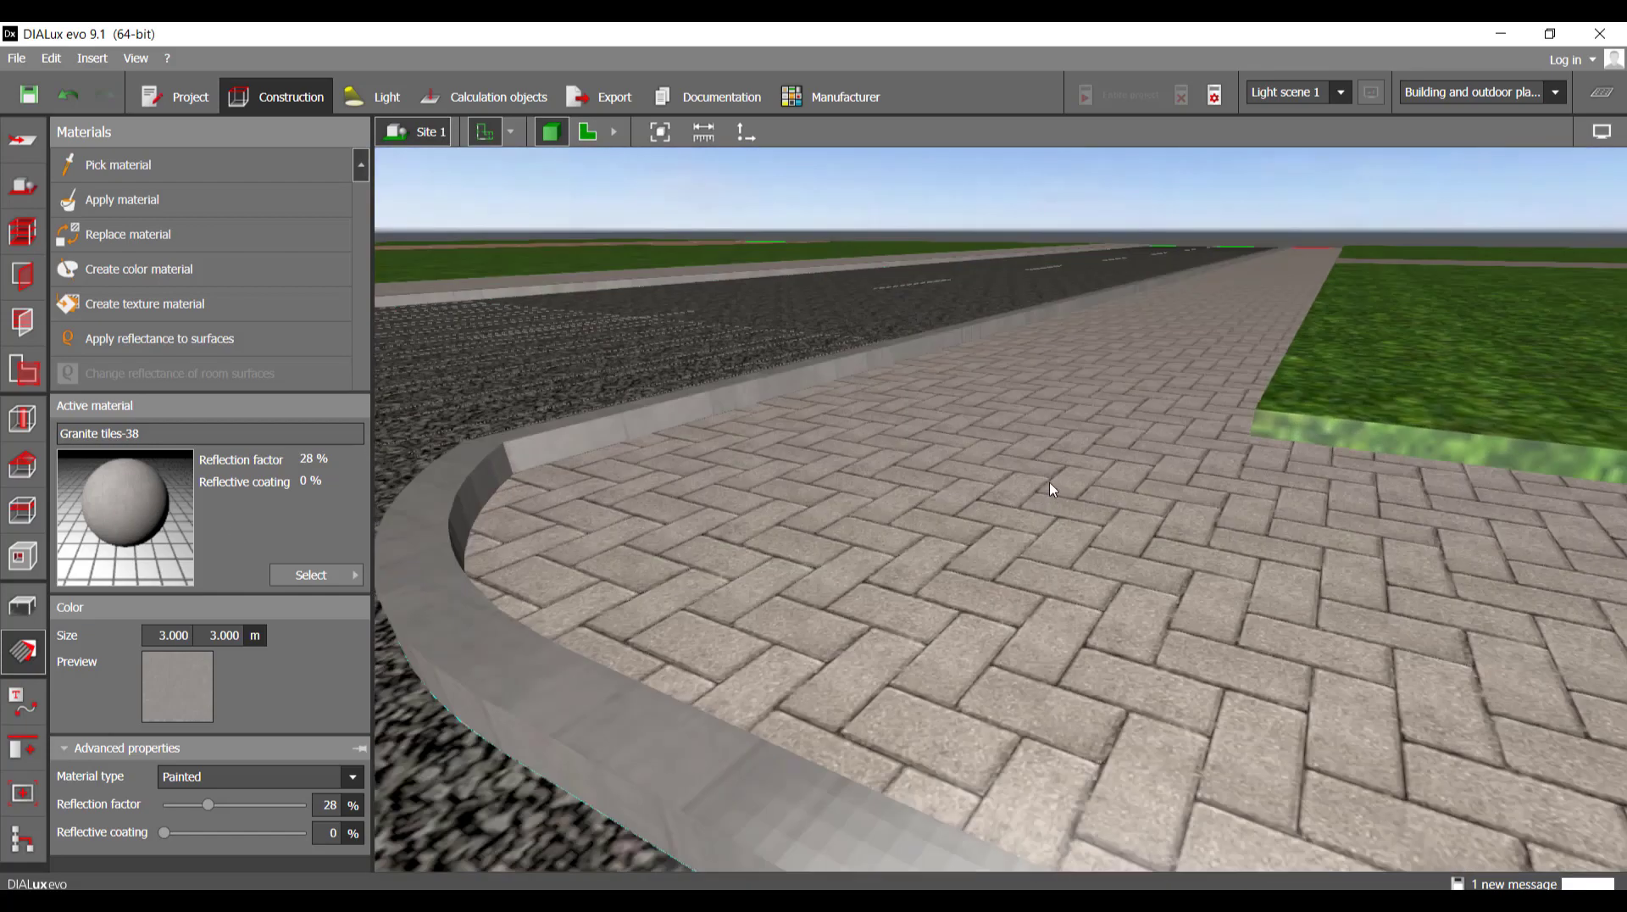
# - Set the vertical position of the L-shaped paved sidewalk at the junction corner to 0 m
pyautogui.moveTo(1049, 483); pyautogui.dragTo(1159, 453, button='right')
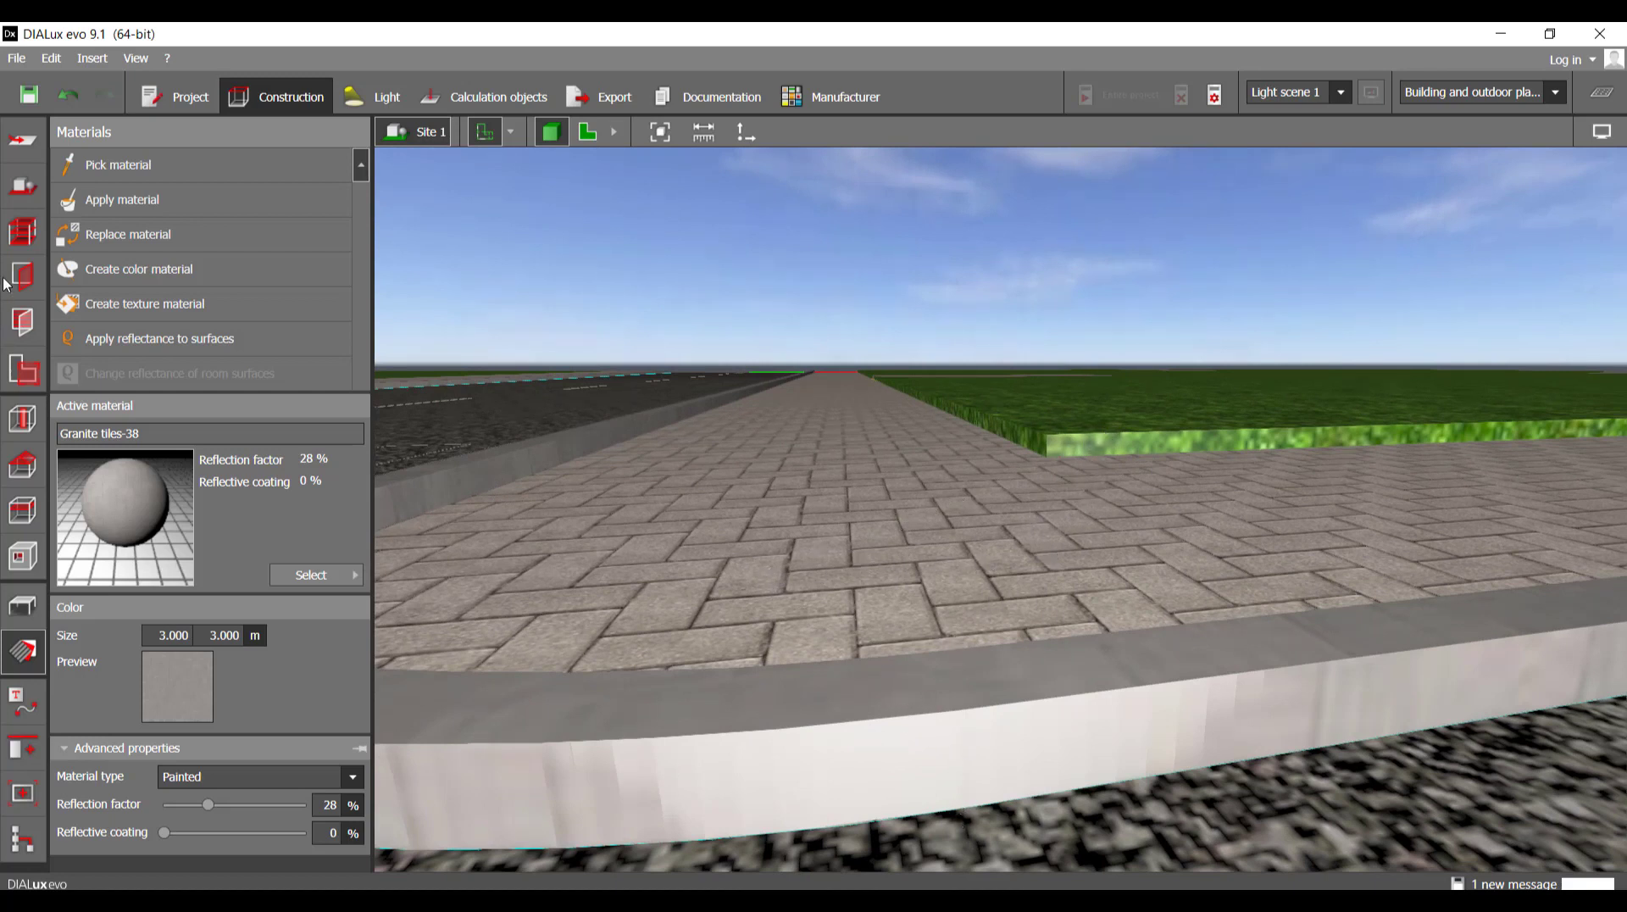
pyautogui.click(541, 526)
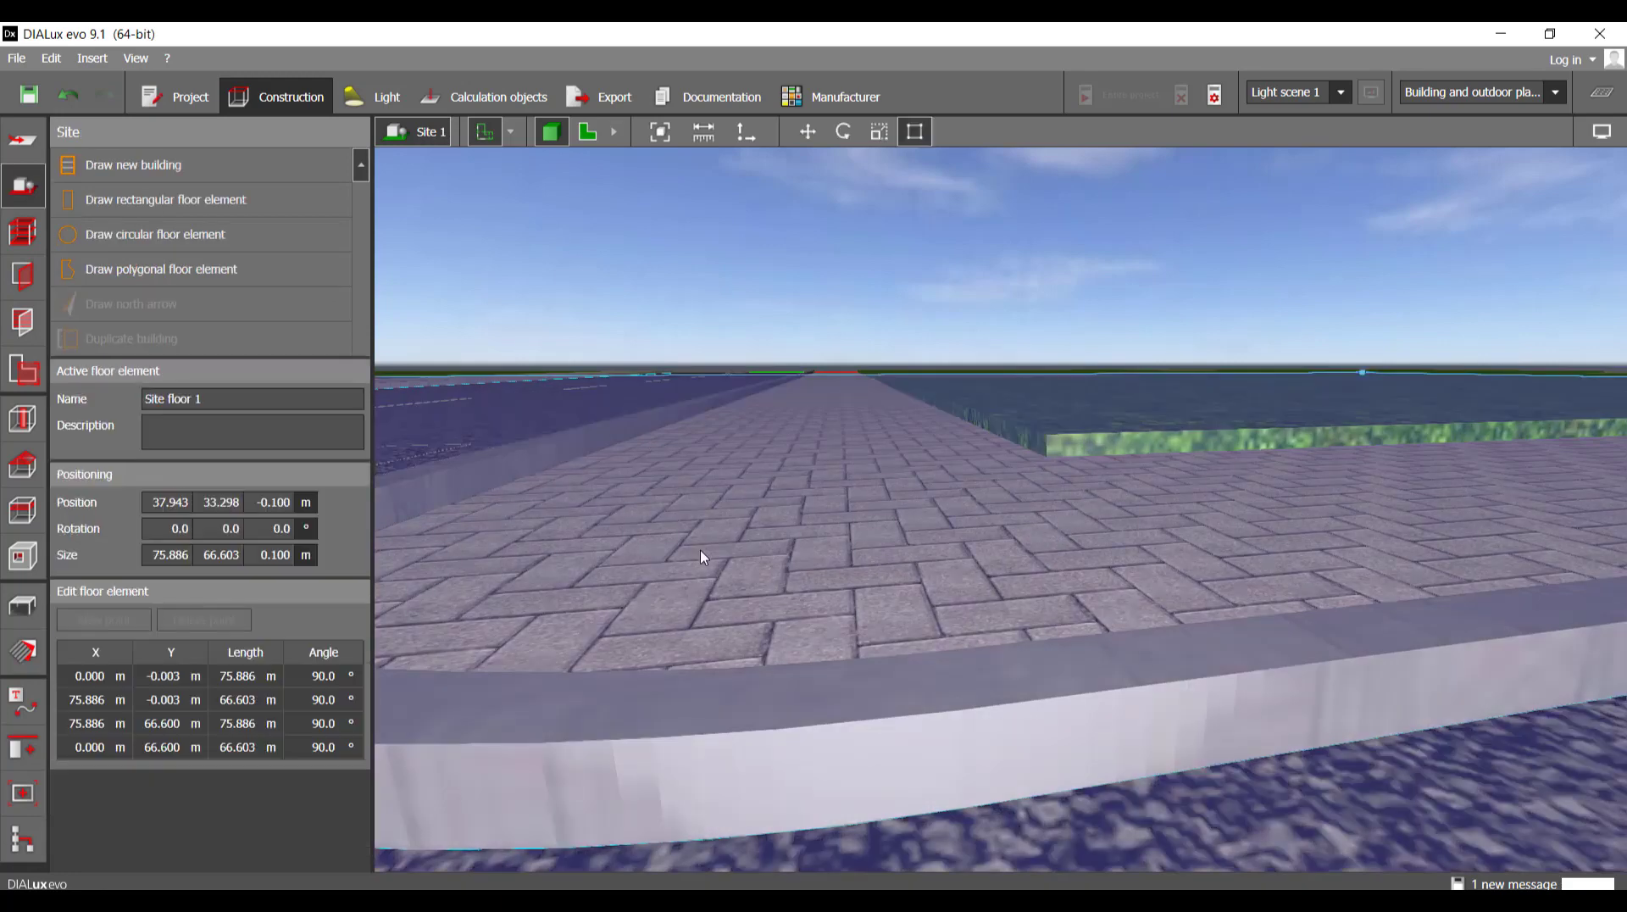
pyautogui.click(785, 532)
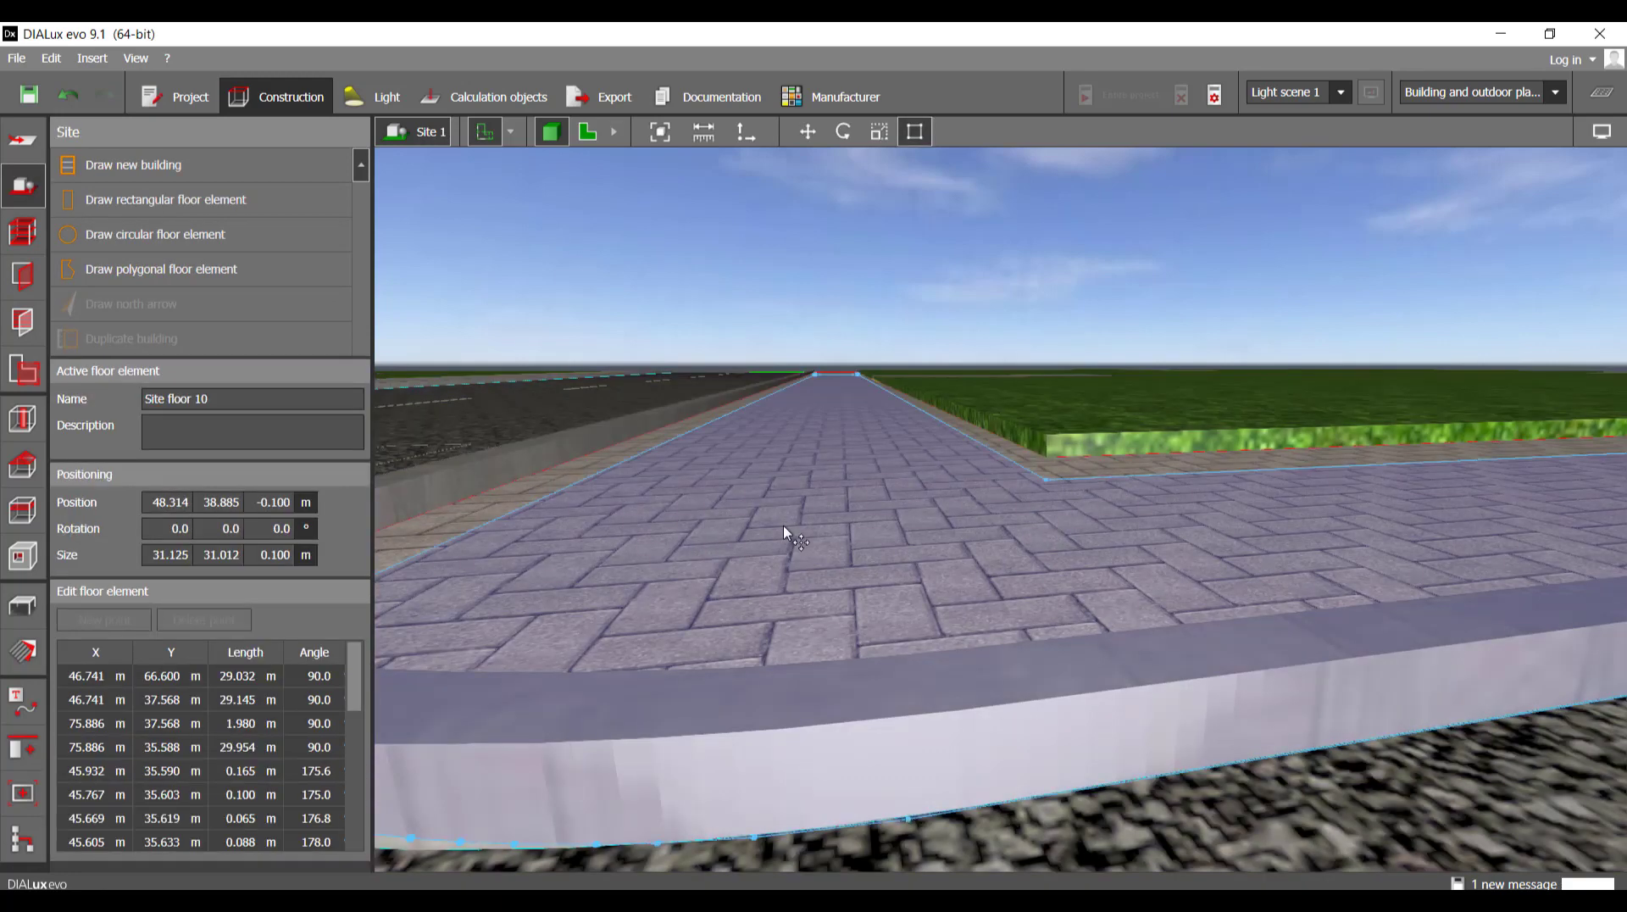
pyautogui.click(289, 502)
pyautogui.write('0')
pyautogui.press('Return')
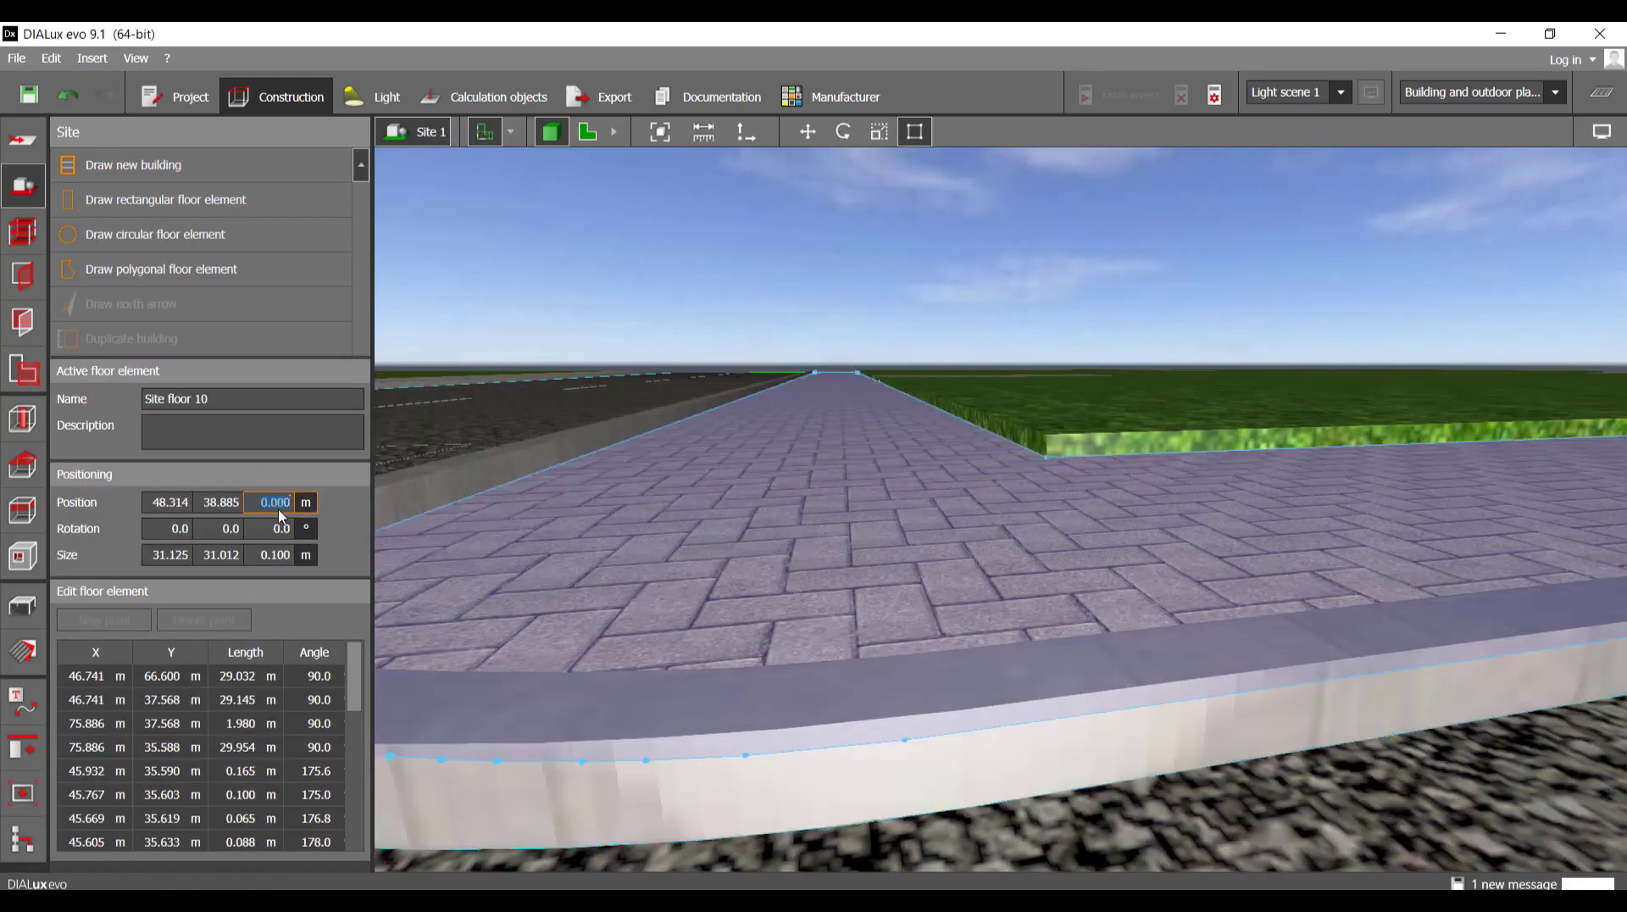
pyautogui.click(888, 203)
# - Inspect the sidewalk corner up close and the whole road junction with its grass plots from above
pyautogui.scroll(-3, 932, 508)
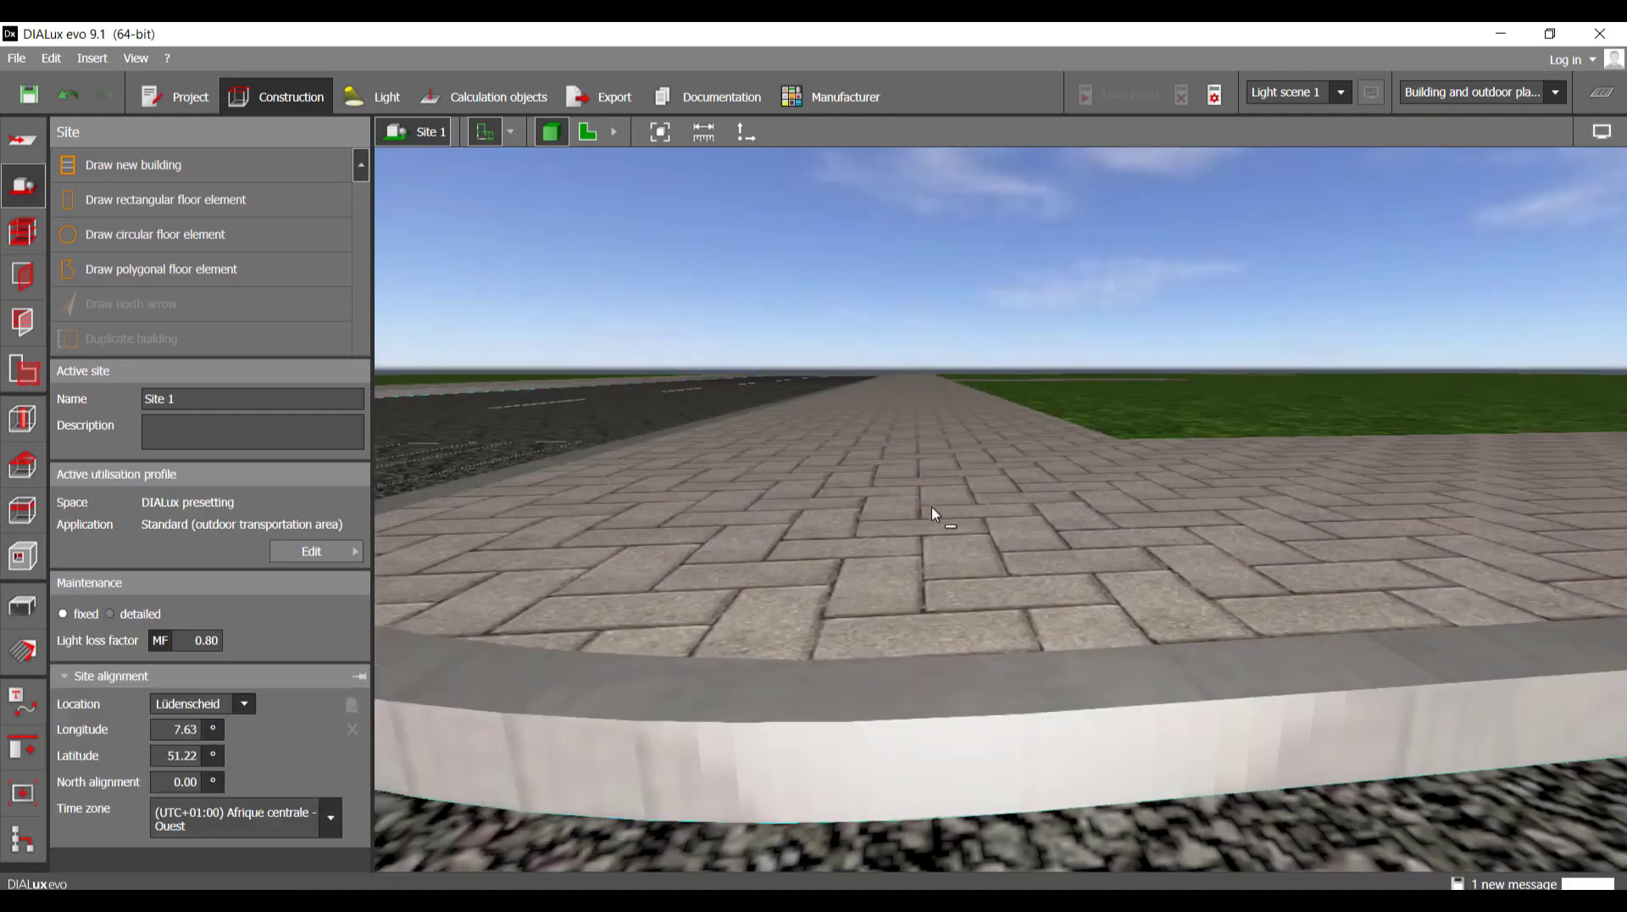
pyautogui.moveTo(934, 524); pyautogui.dragTo(974, 652, button='middle')
pyautogui.scroll(-7, 975, 654)
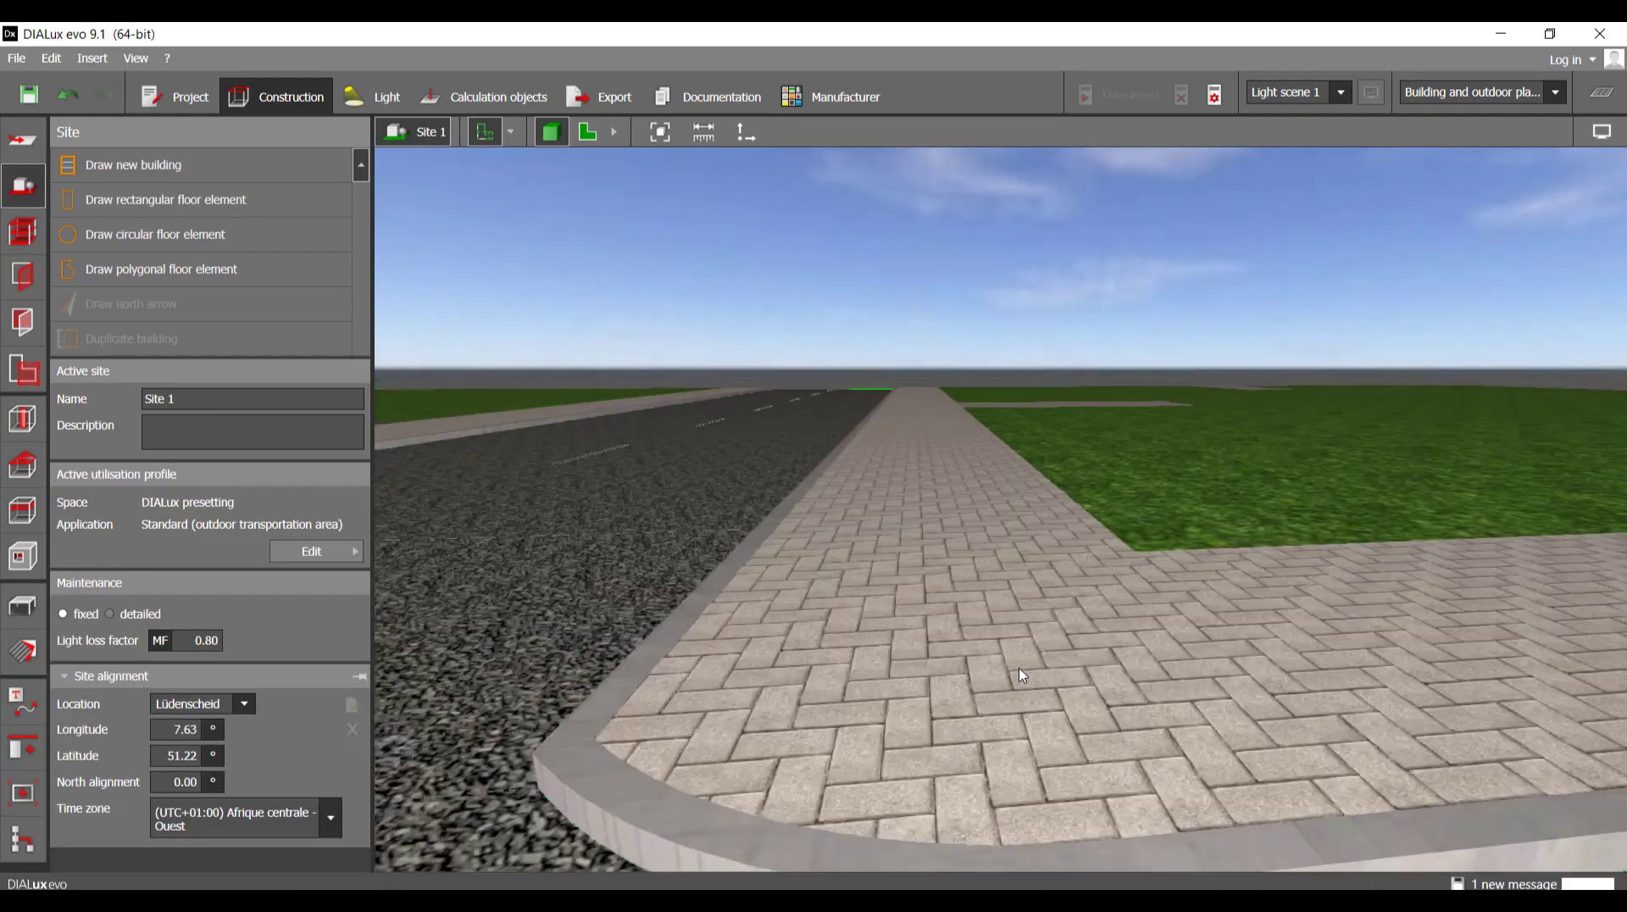
pyautogui.moveTo(975, 654); pyautogui.dragTo(974, 707, button='right')
pyautogui.scroll(-4, 973, 721)
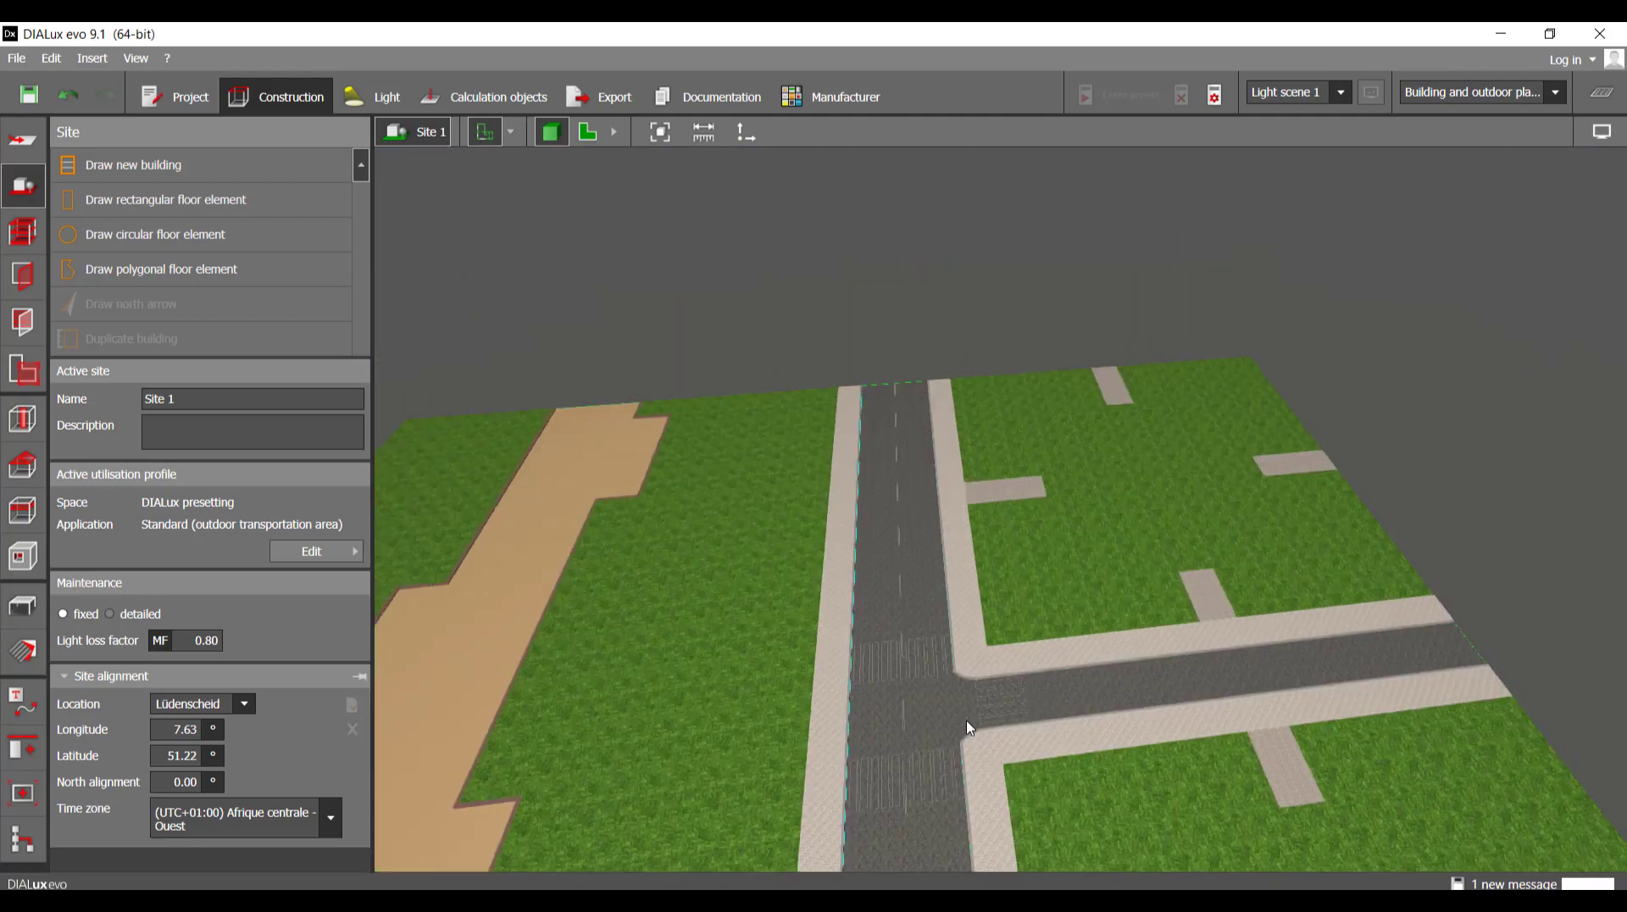
pyautogui.moveTo(969, 730); pyautogui.dragTo(1004, 517, button='middle')
pyautogui.moveTo(1004, 517); pyautogui.dragTo(855, 683, button='right')
pyautogui.scroll(-3, 937, 607)
pyautogui.scroll(3, 1017, 560)
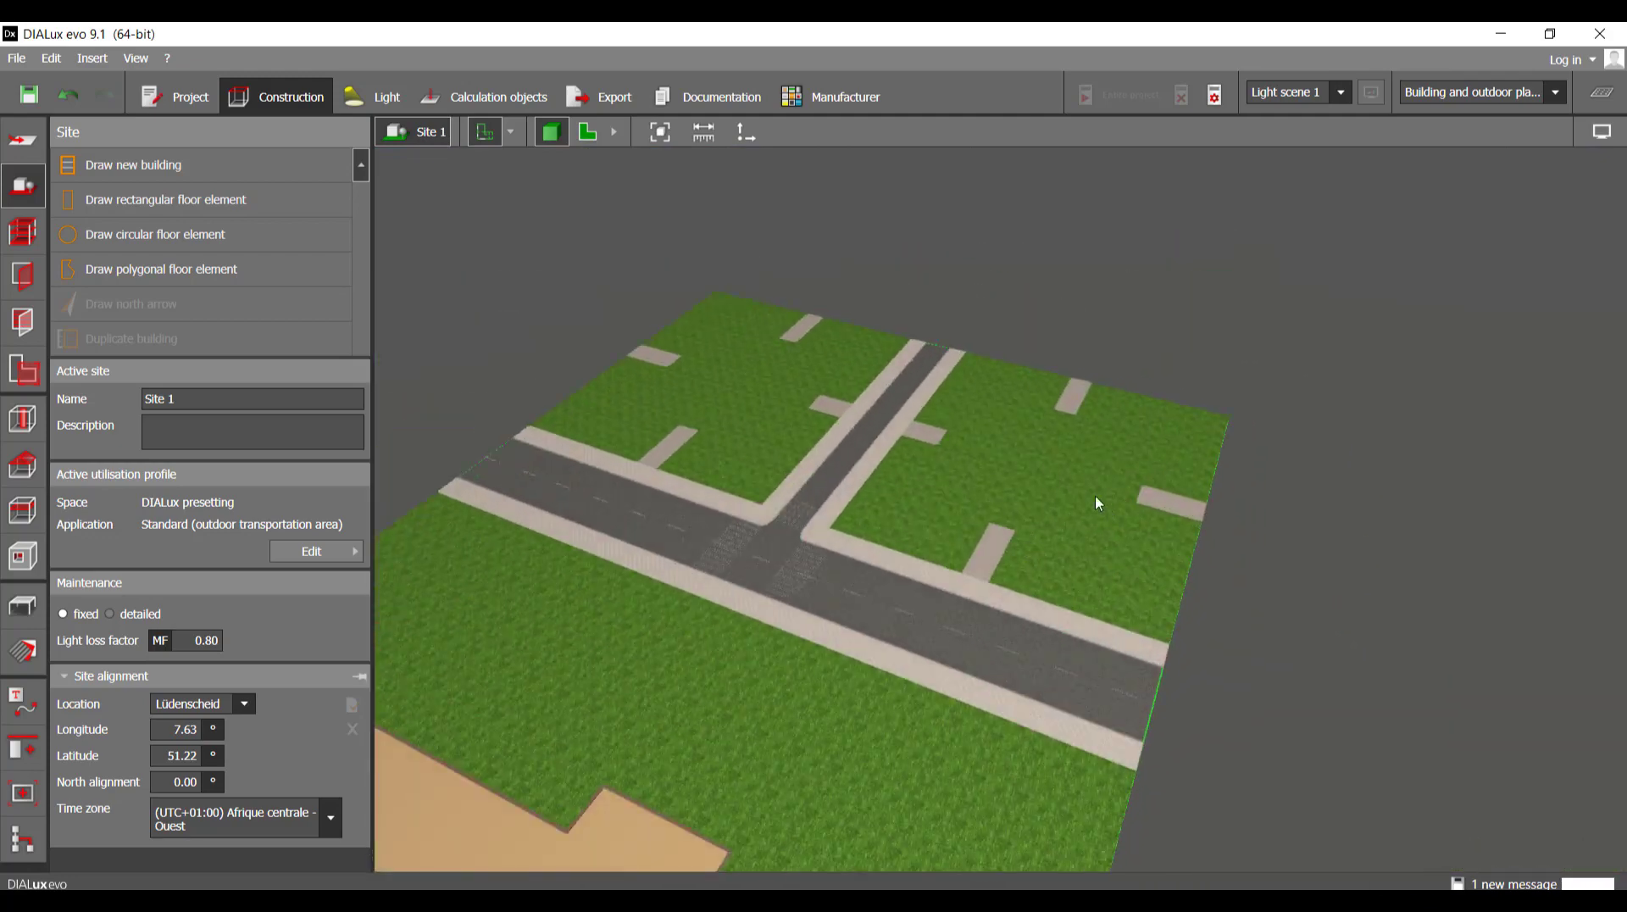
# - Open the object catalog for furniture and objects at the Building category of Outdoor planning
pyautogui.click(9, 610)
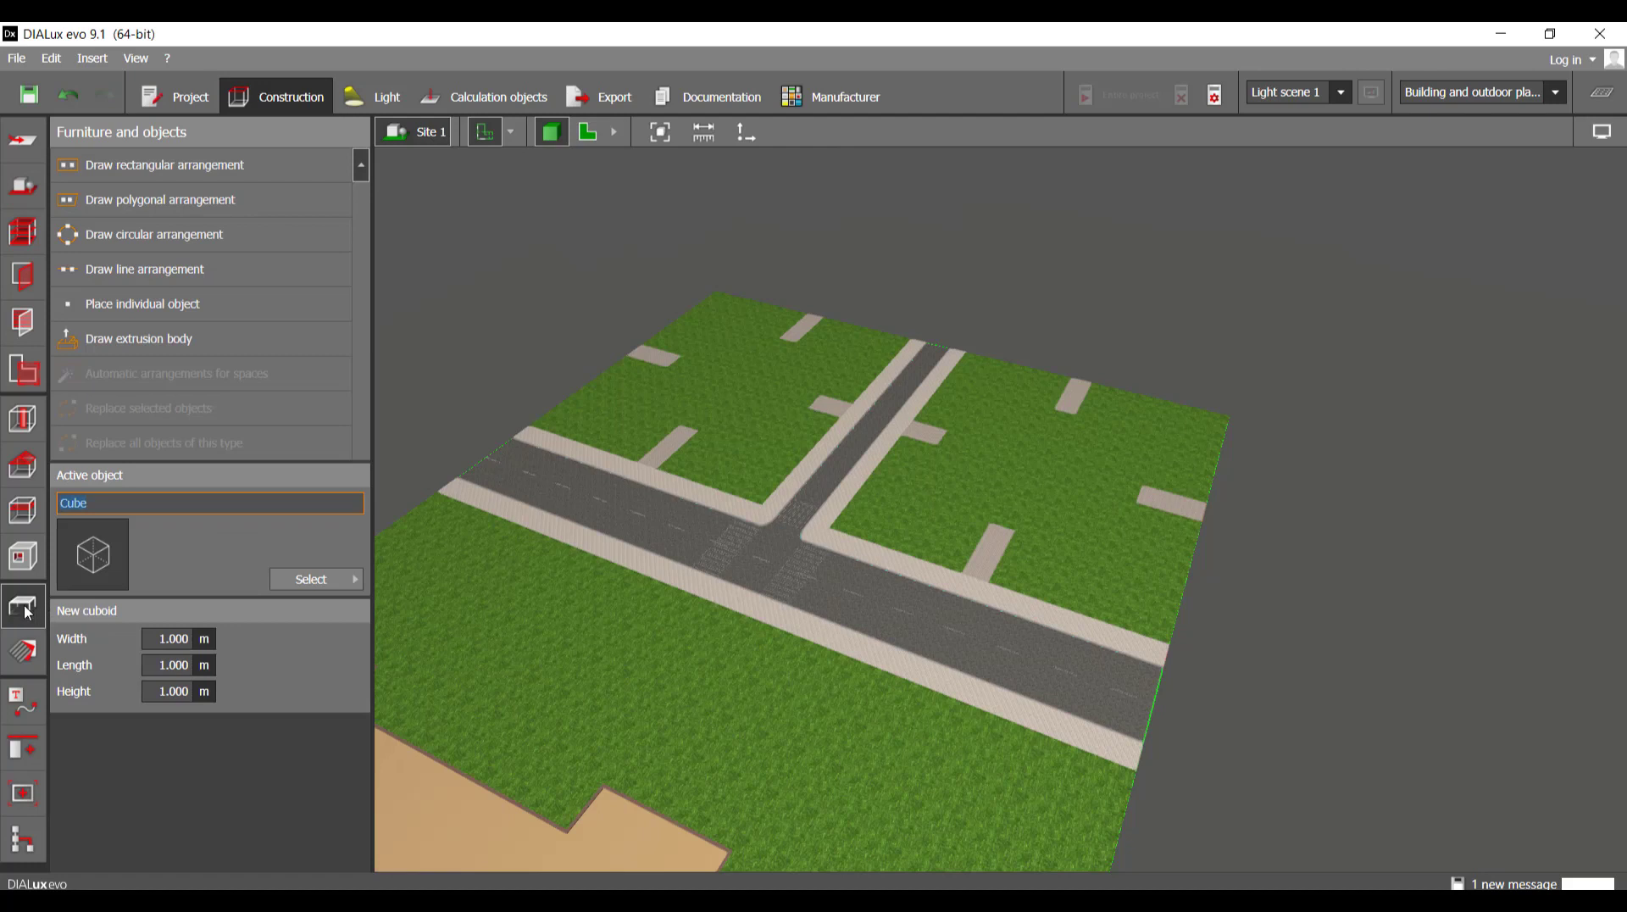
pyautogui.click(332, 580)
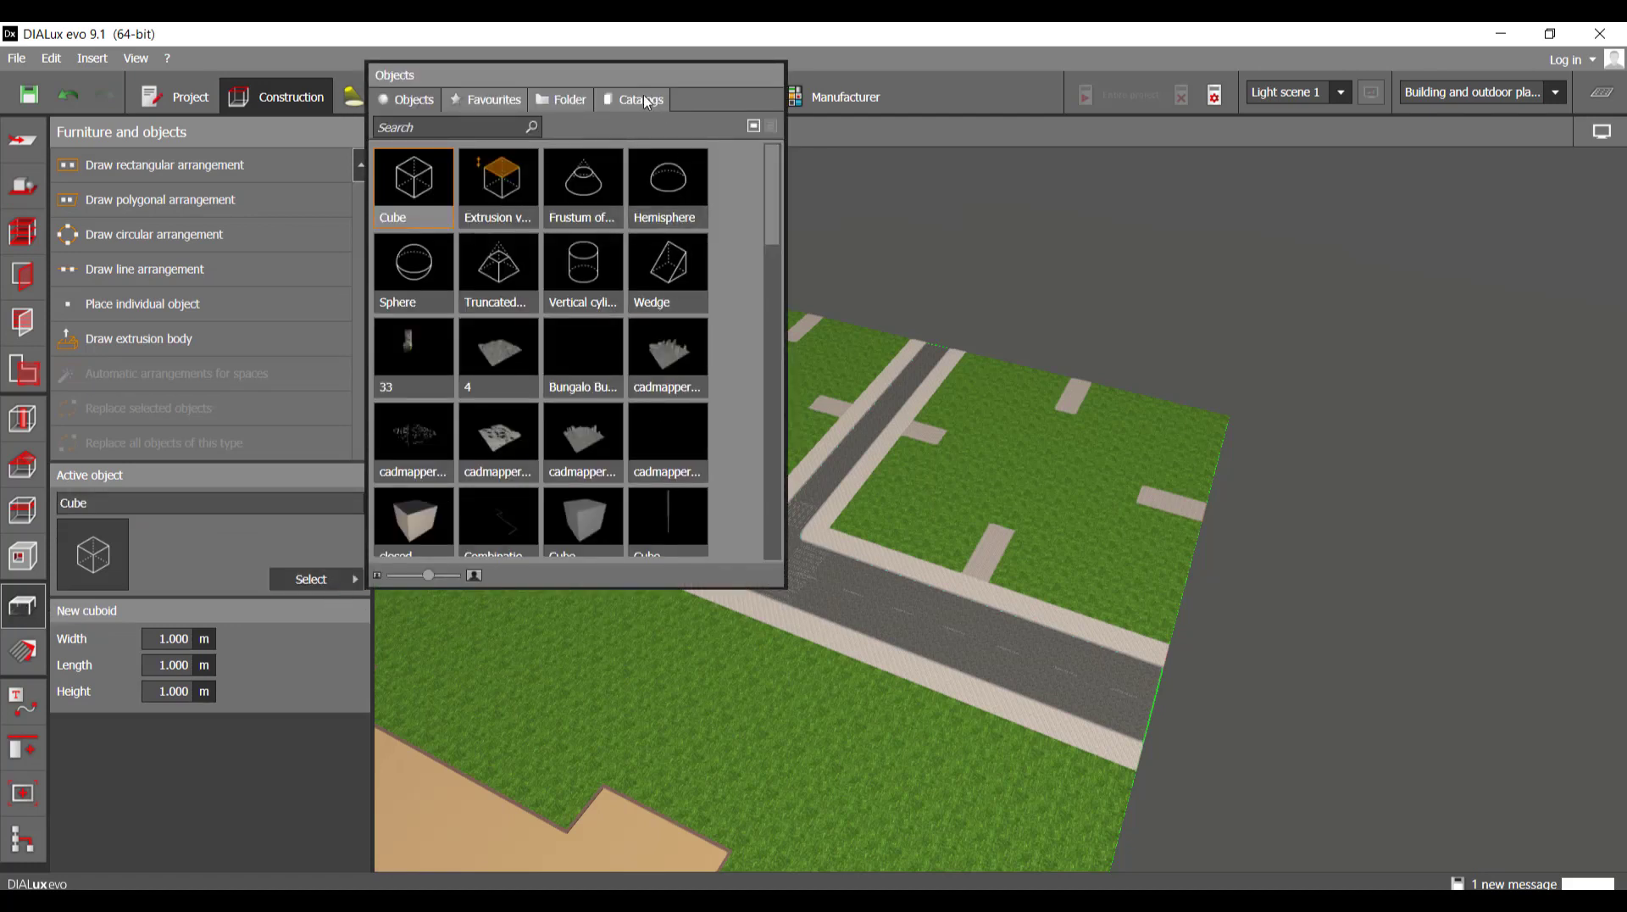
pyautogui.click(647, 102)
pyautogui.click(428, 181)
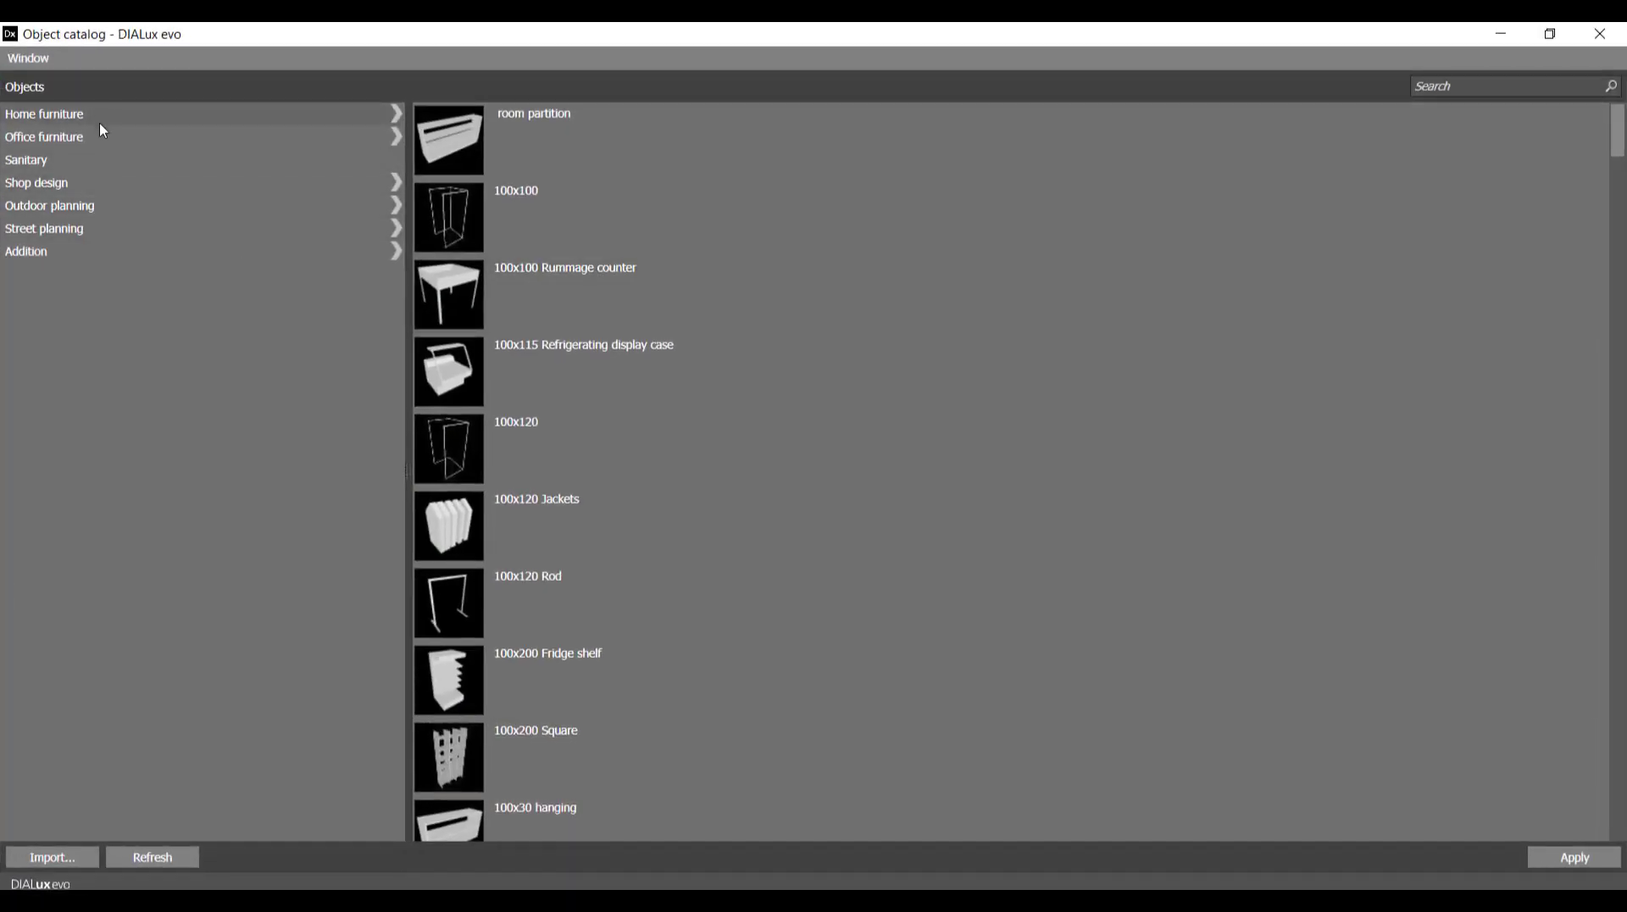
pyautogui.click(72, 210)
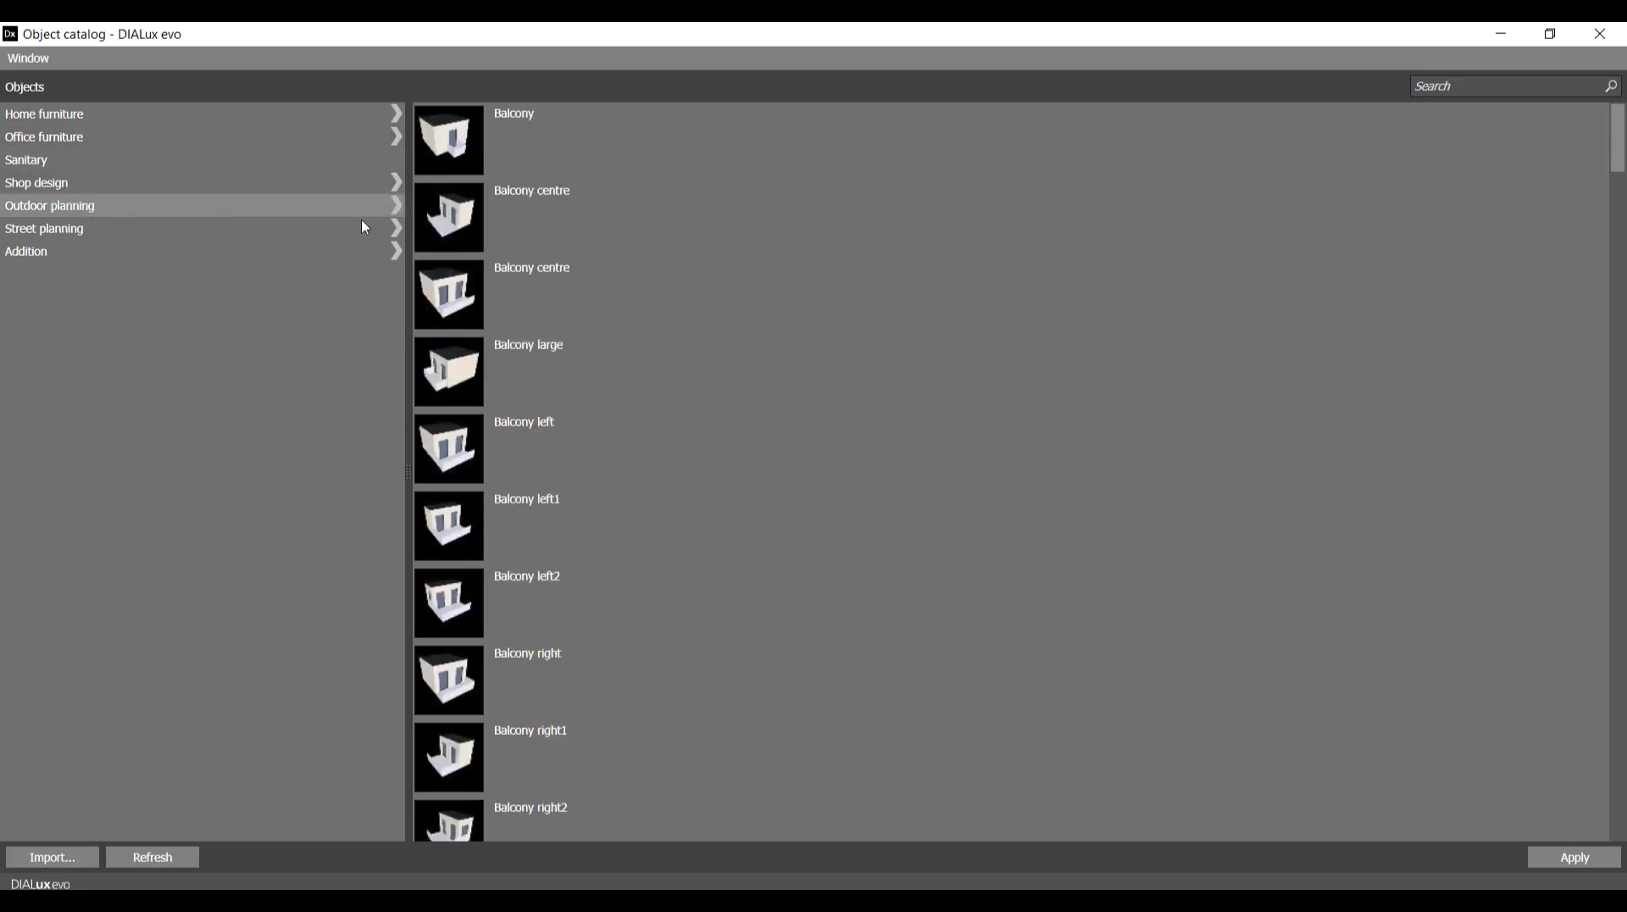
pyautogui.click(396, 206)
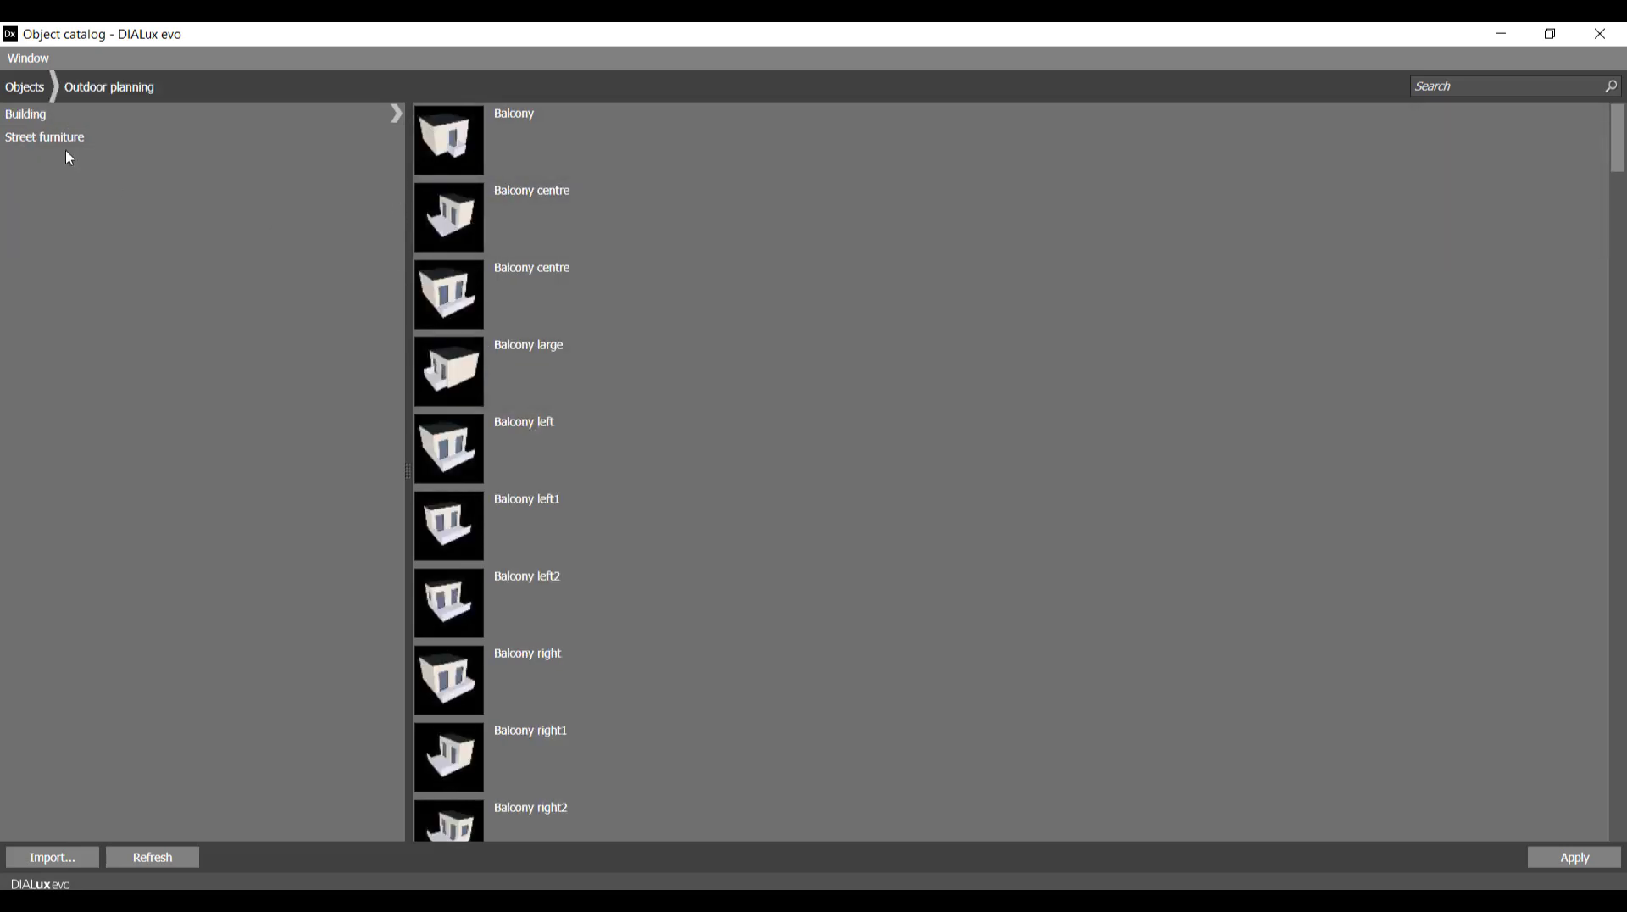
pyautogui.doubleClick(61, 127)
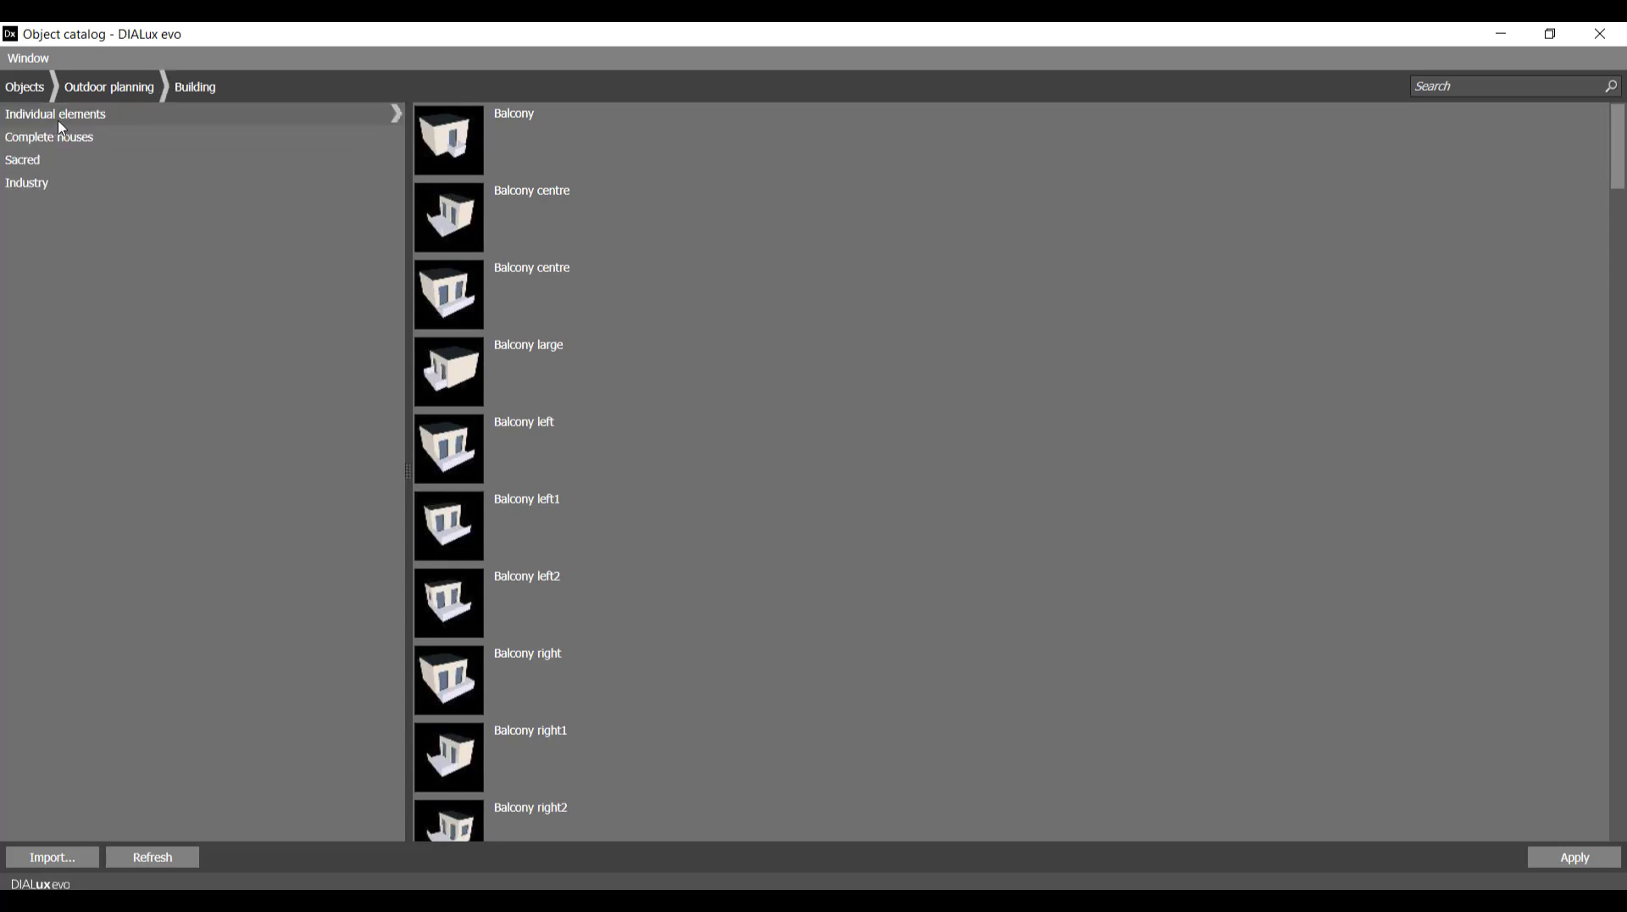
# - Look through the individual elements, complete houses, sacred and industry buildings, and close the object catalog
pyautogui.scroll(-20, 488, 319)
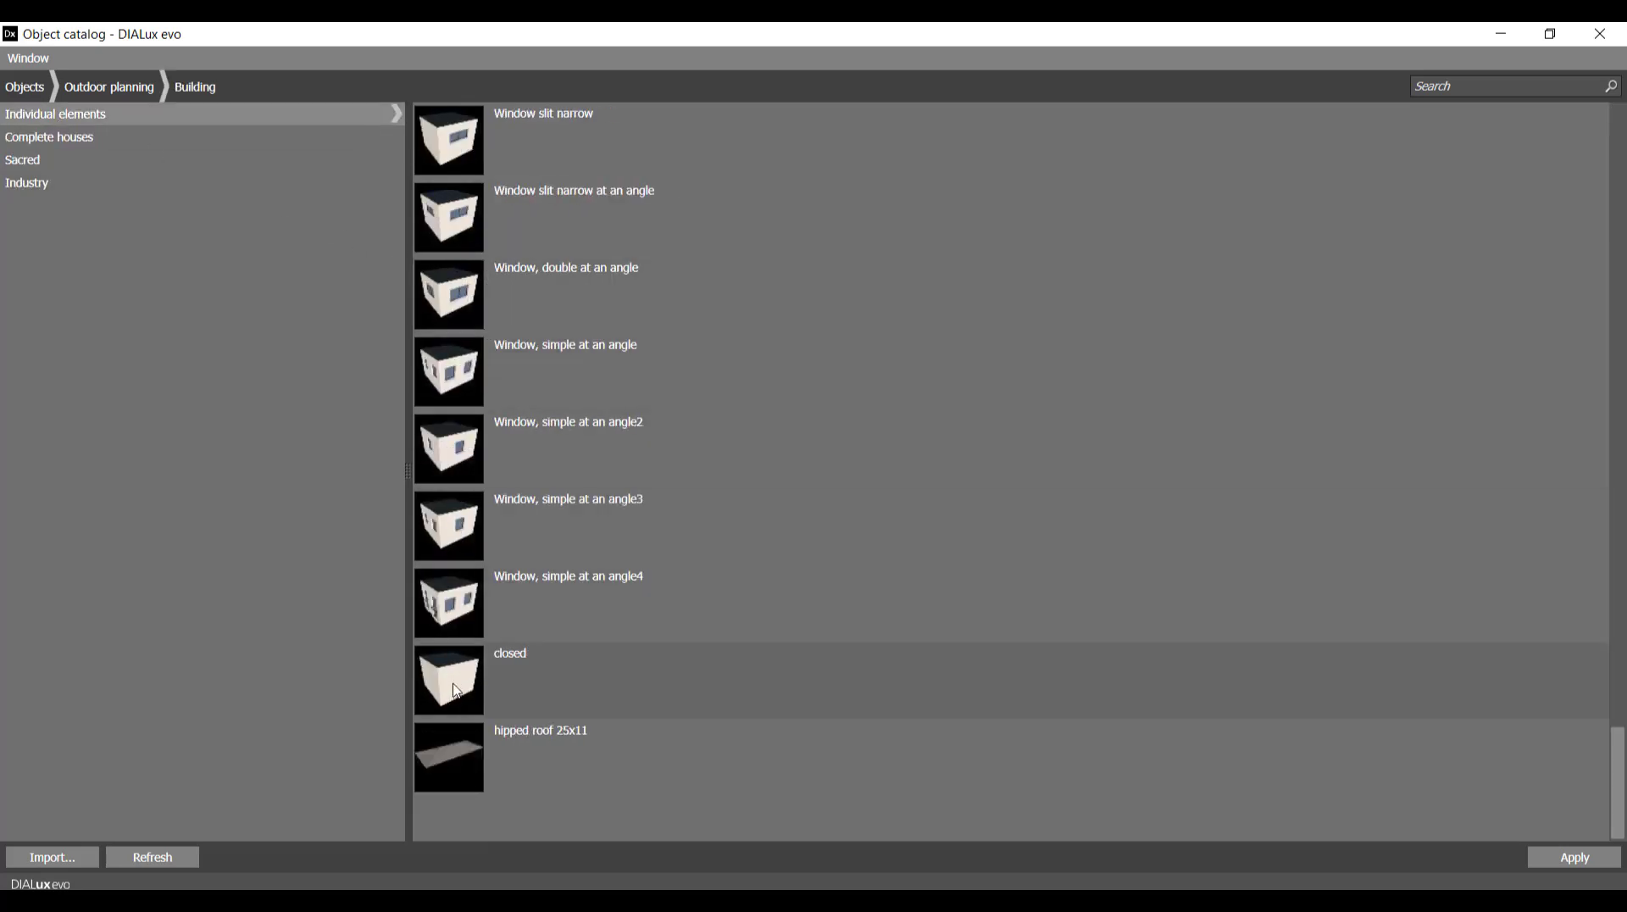
pyautogui.scroll(20, 479, 670)
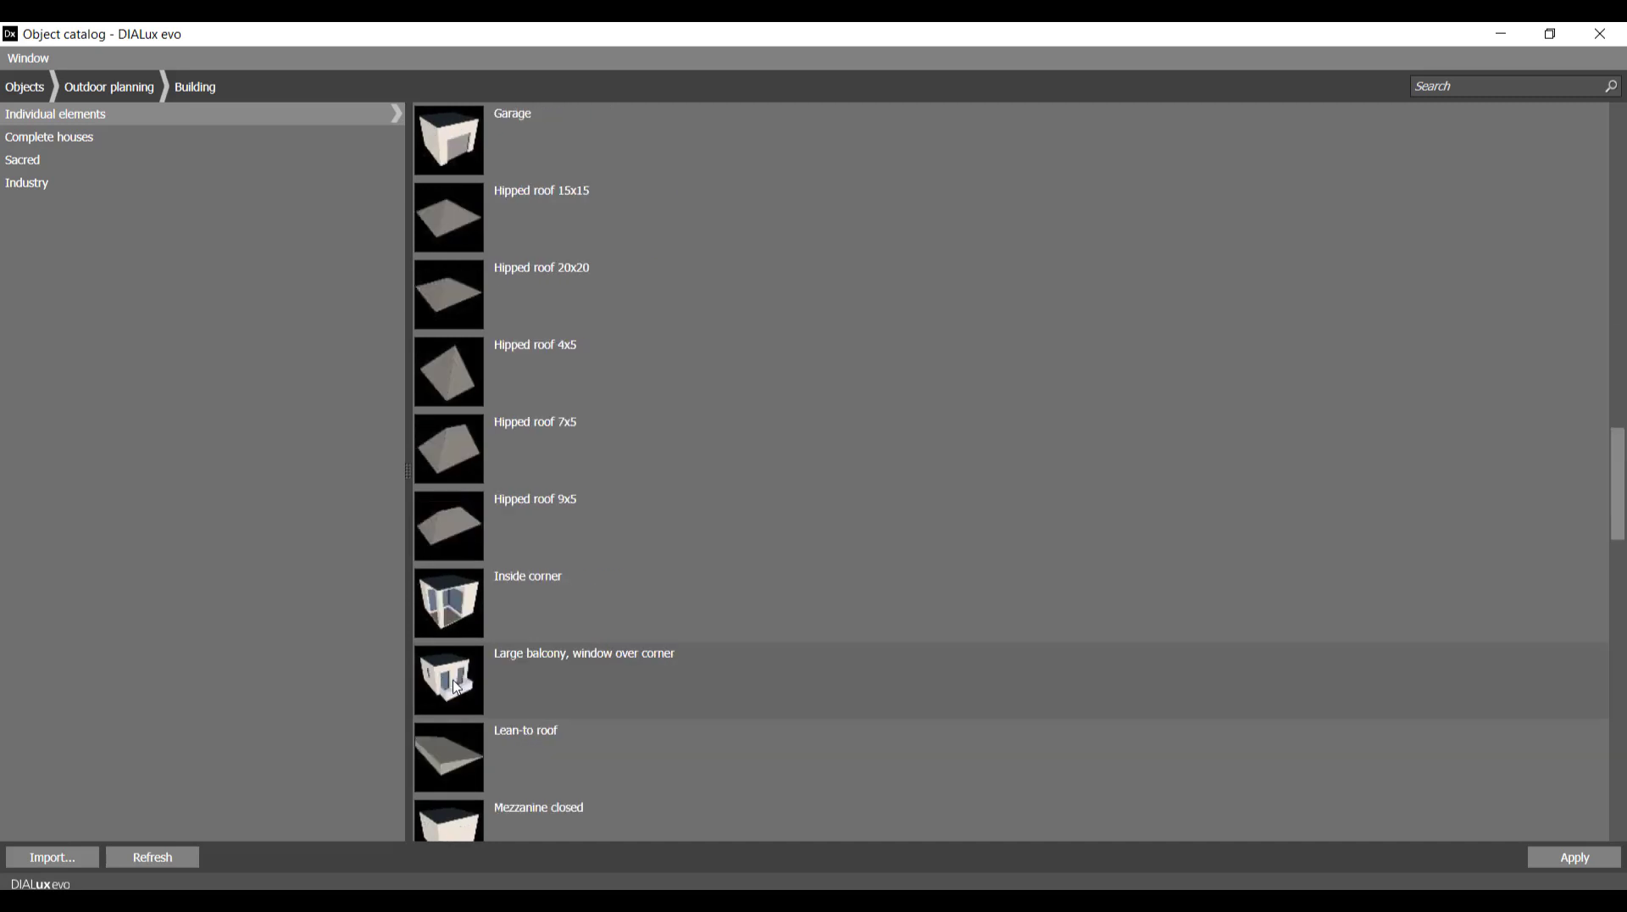
pyautogui.click(94, 141)
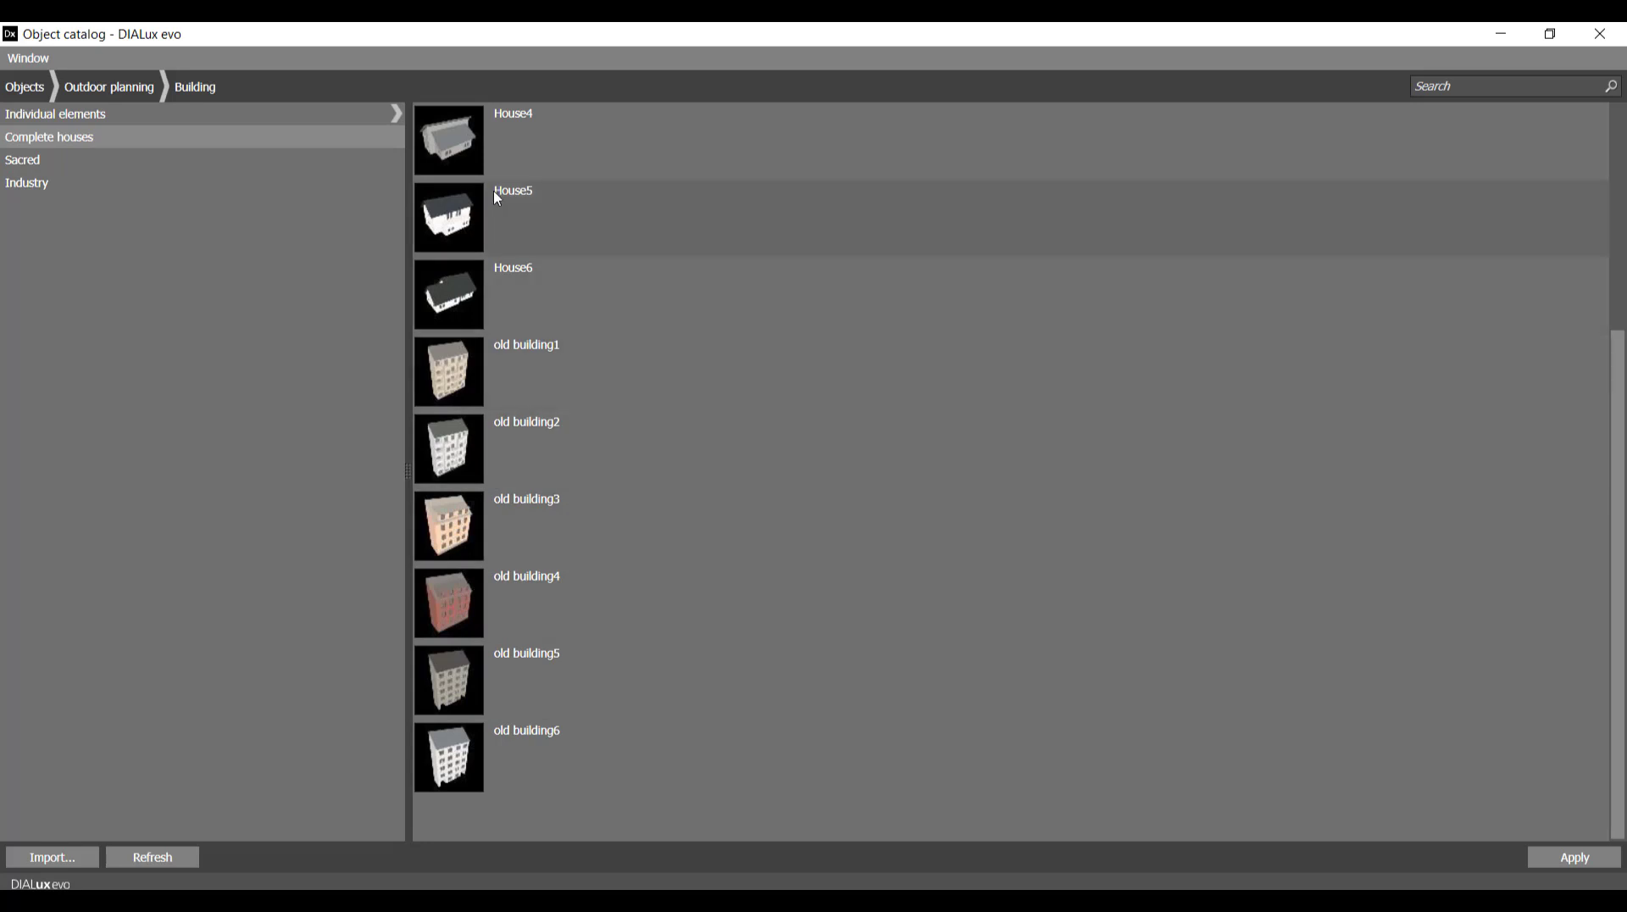
pyautogui.click(73, 166)
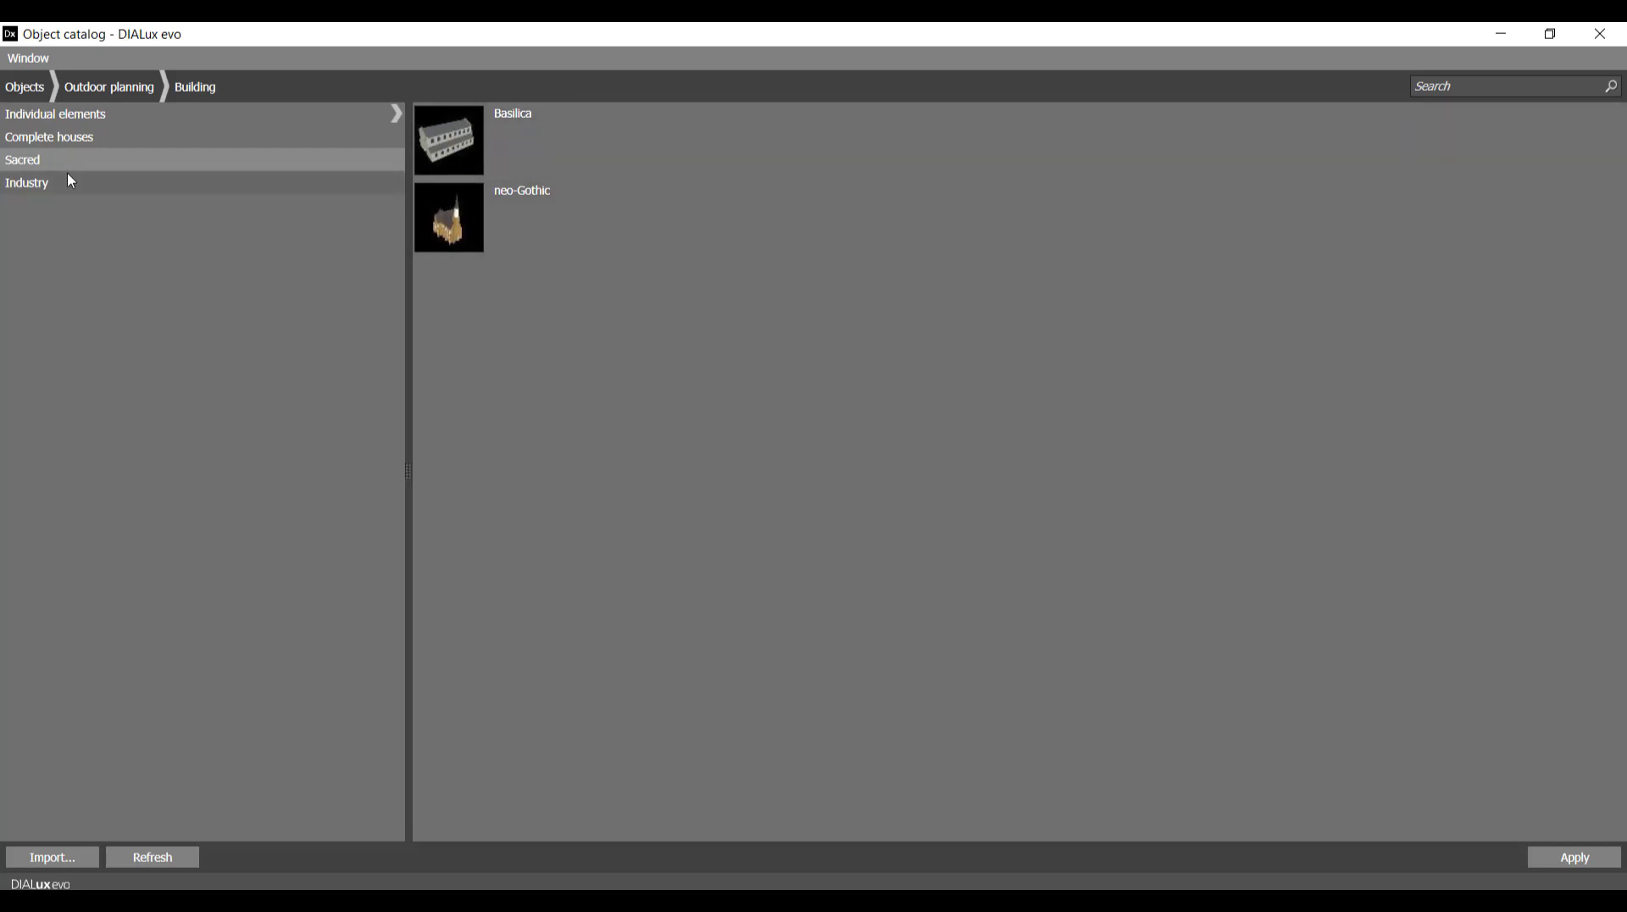
pyautogui.click(55, 183)
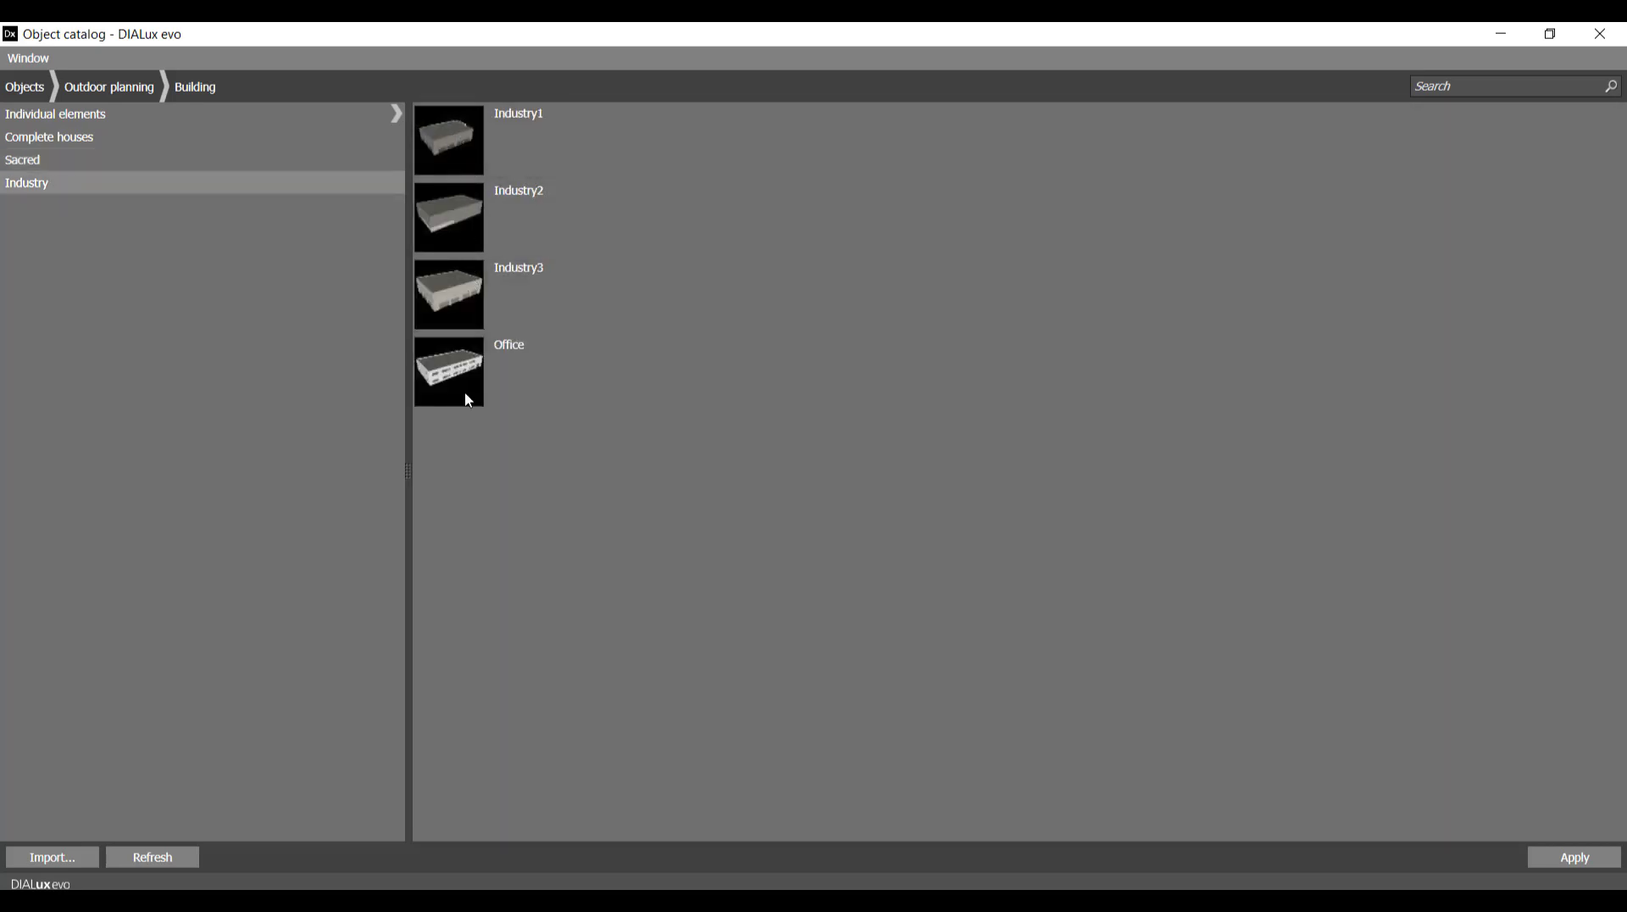
pyautogui.click(109, 89)
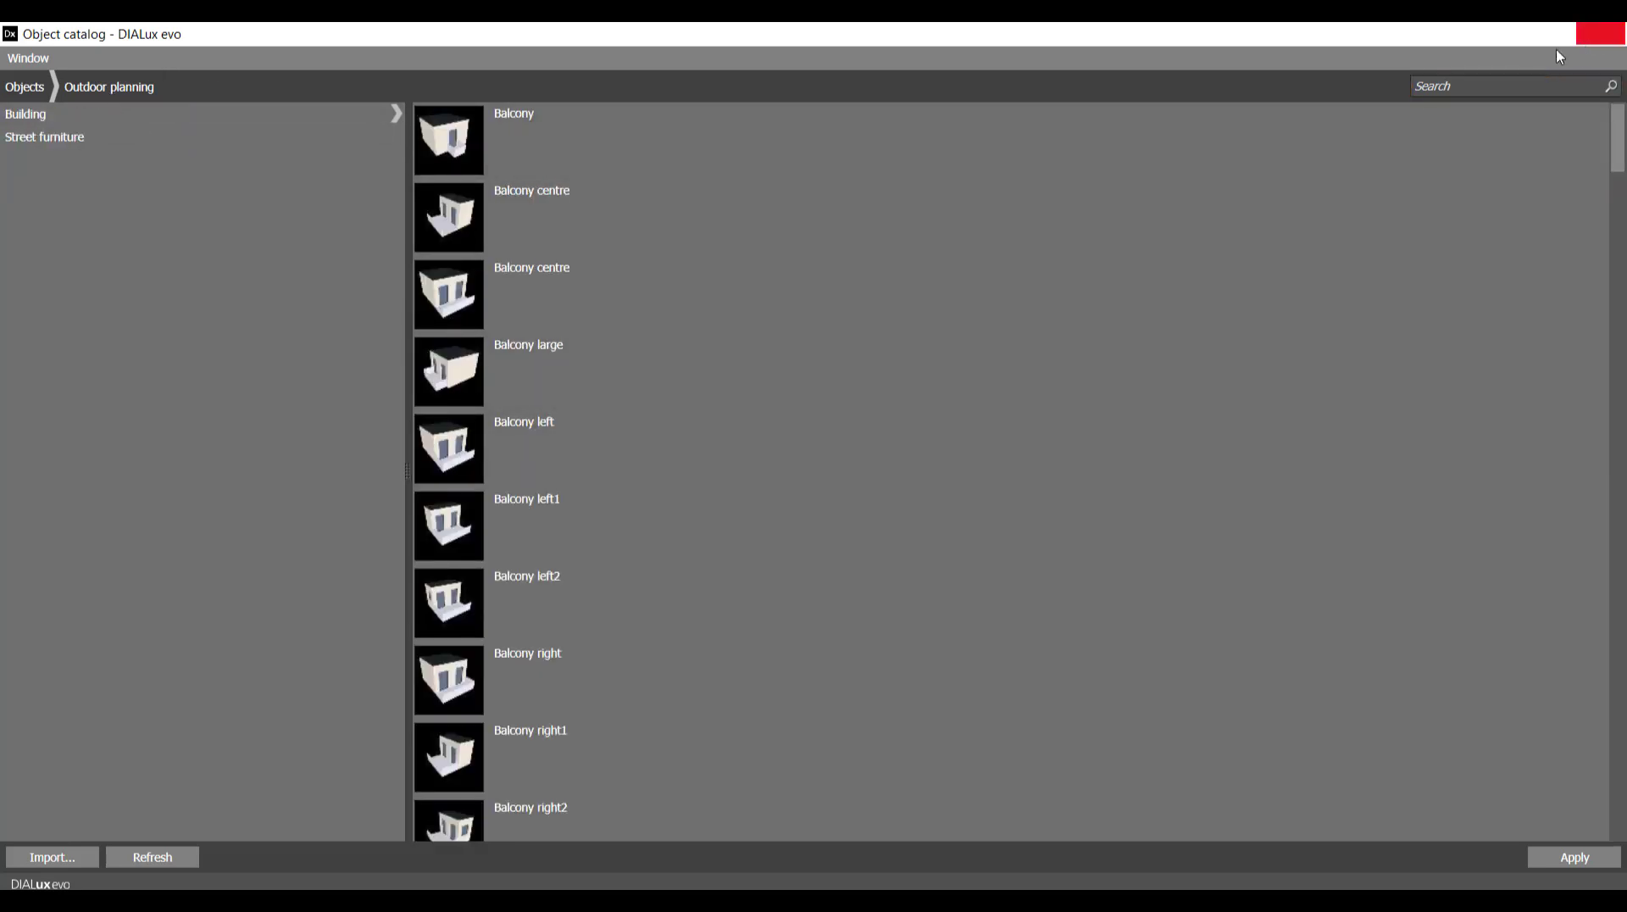
pyautogui.click(1600, 34)
# - Draw a rectangular column room element of about 17.145 by 19.012 m over the Building 1 outline in the plan
pyautogui.moveTo(963, 363); pyautogui.dragTo(922, 485, button='right')
pyautogui.moveTo(923, 485); pyautogui.dragTo(1104, 396, button='middle')
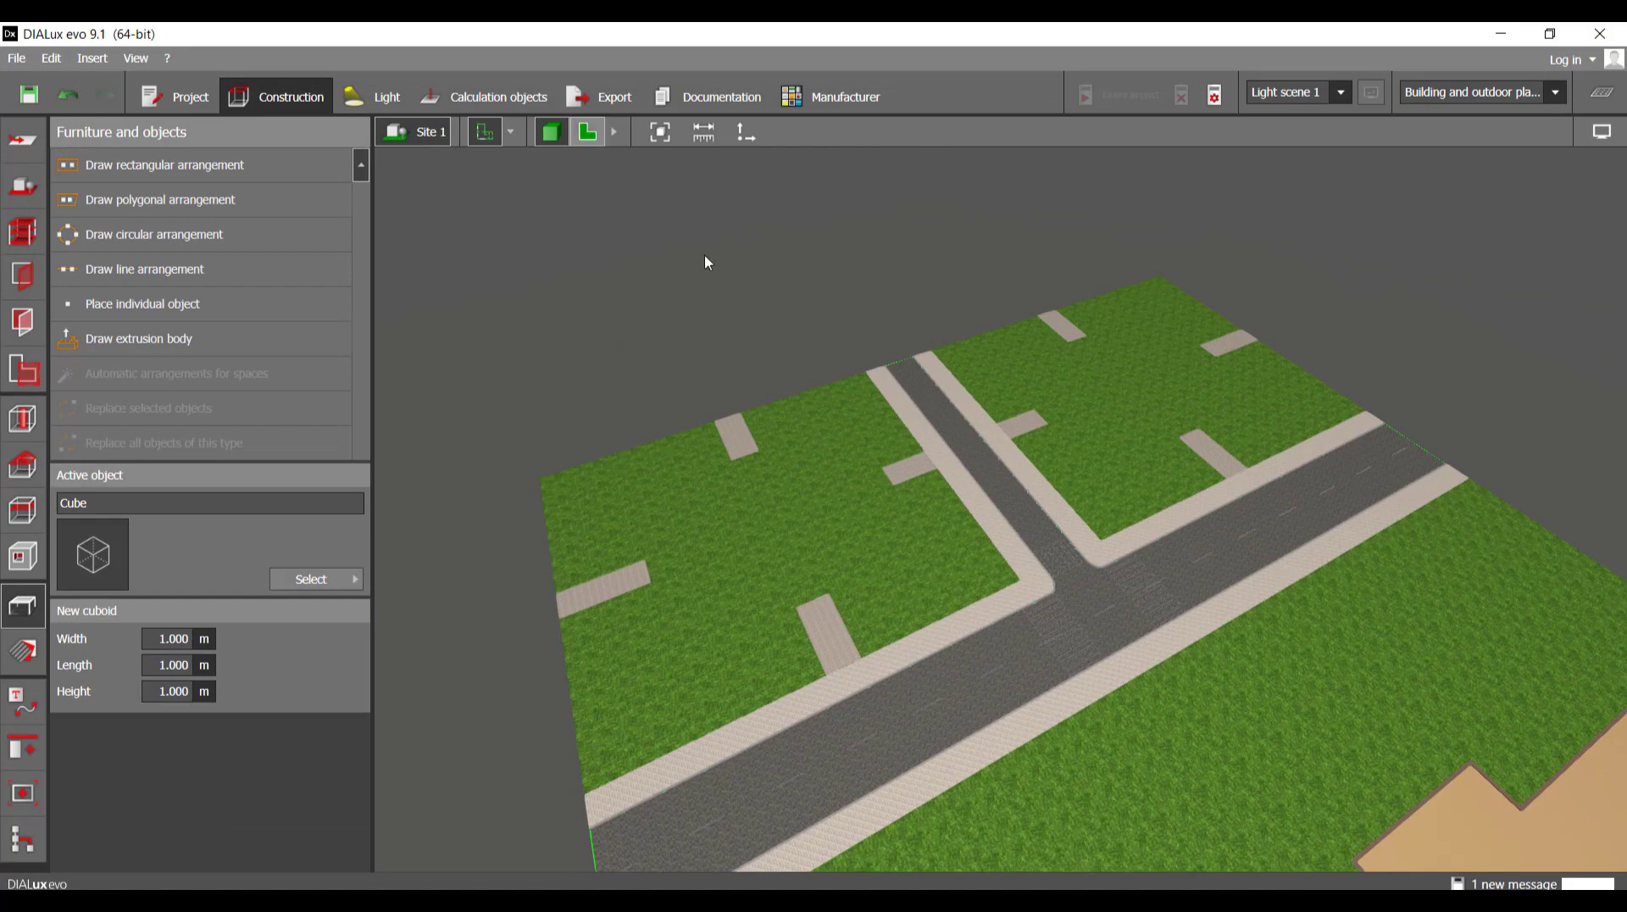
pyautogui.click(604, 133)
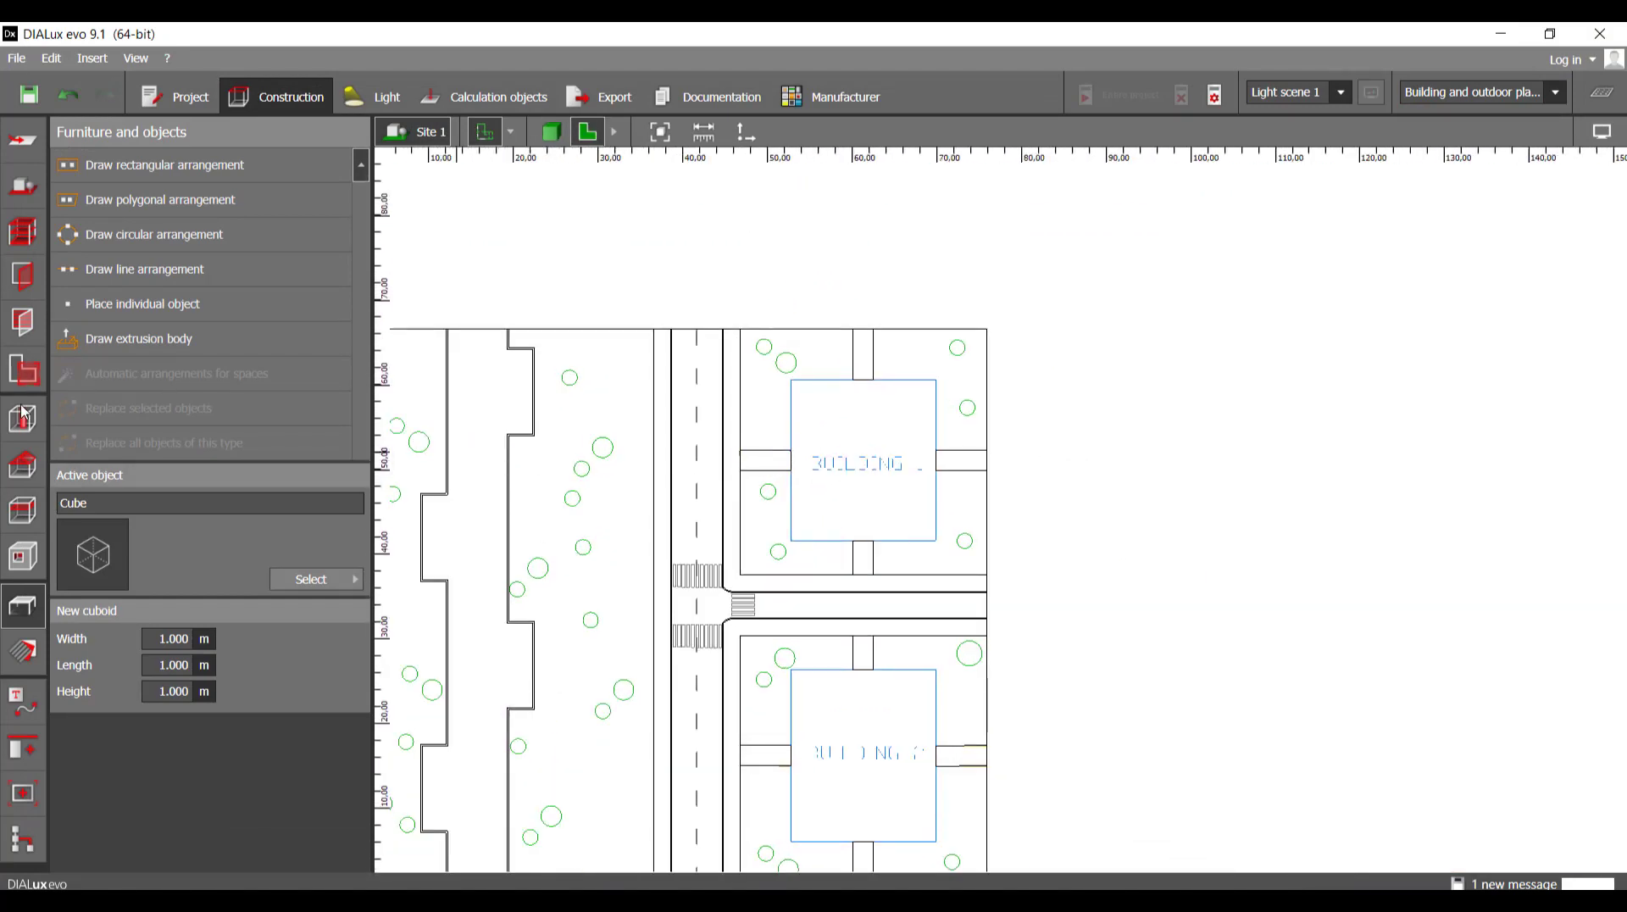
pyautogui.click(23, 420)
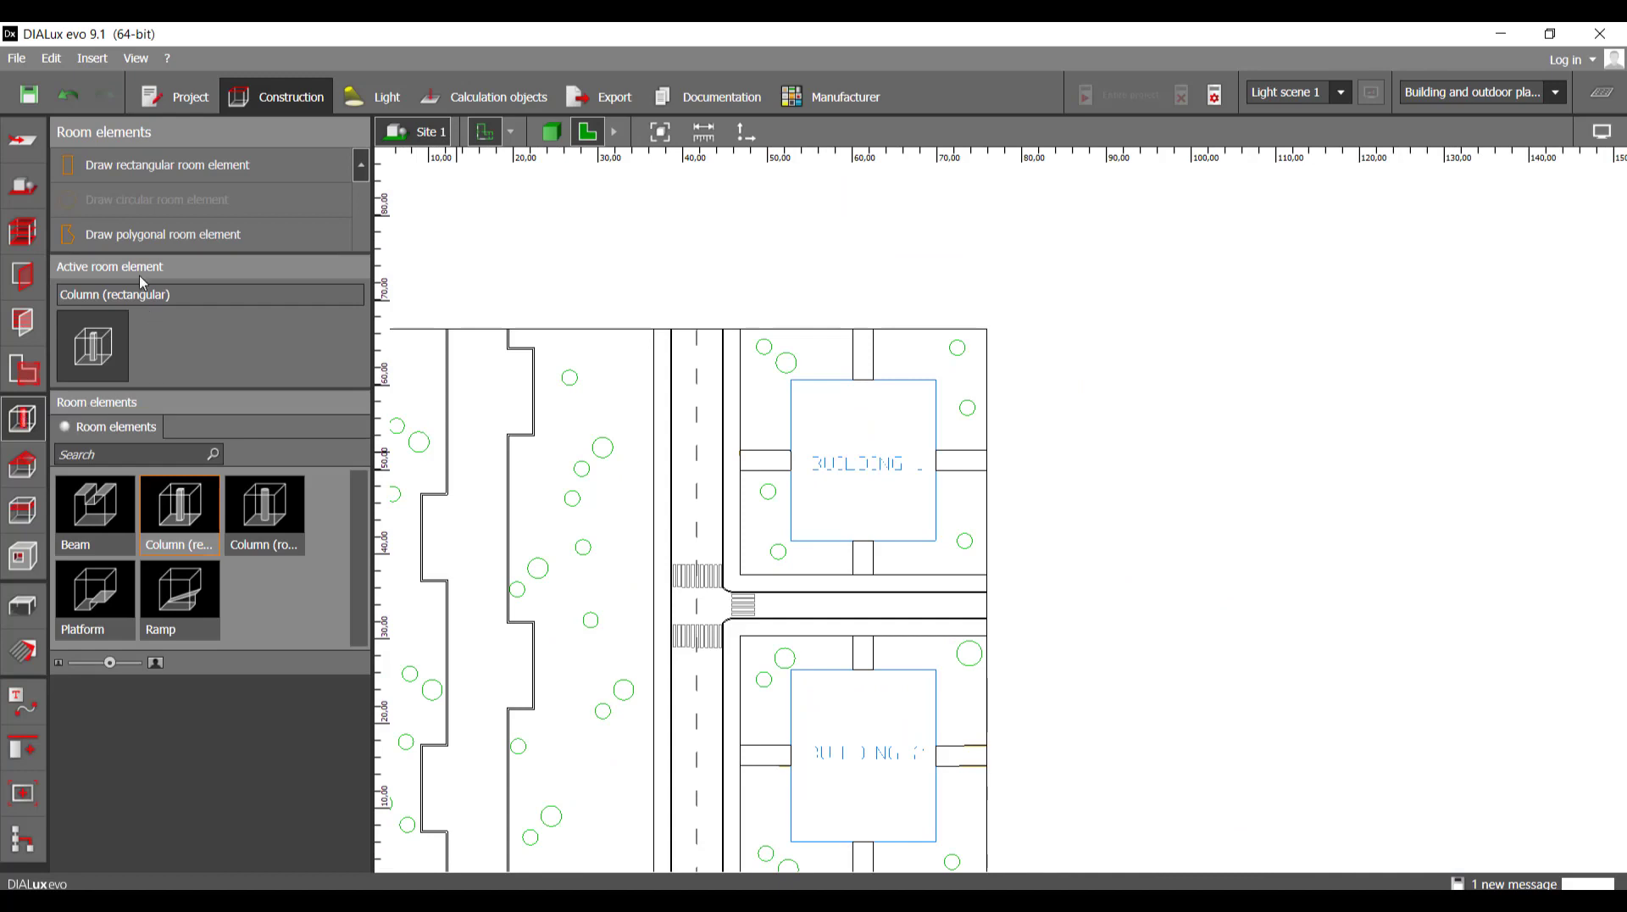
pyautogui.click(131, 180)
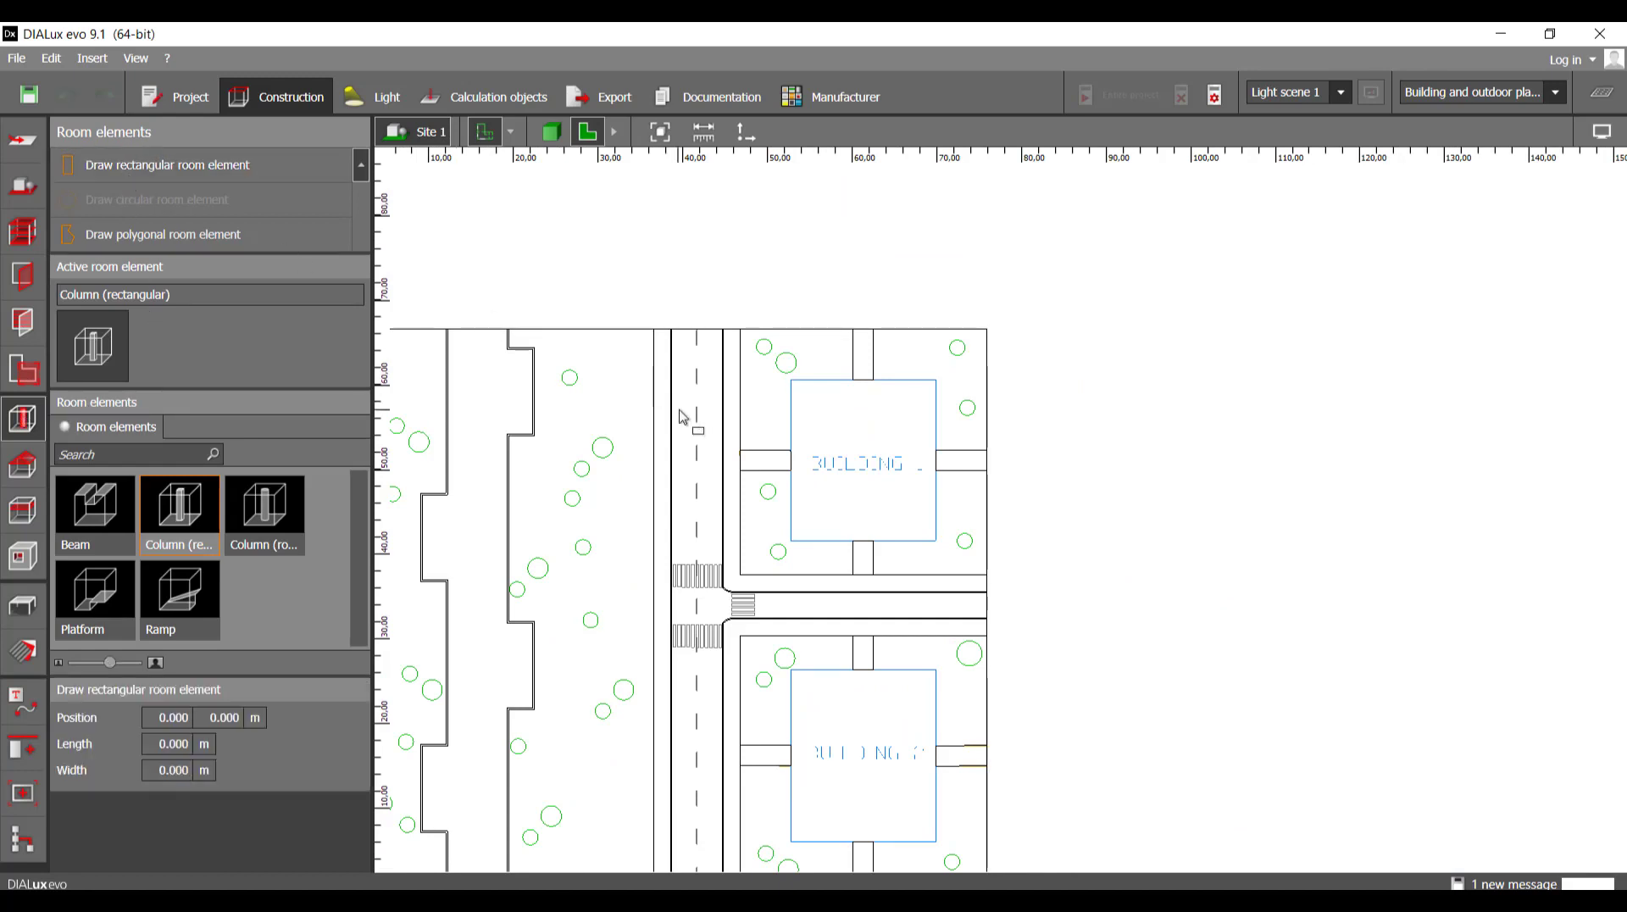
pyautogui.scroll(4, 857, 418)
pyautogui.click(816, 356)
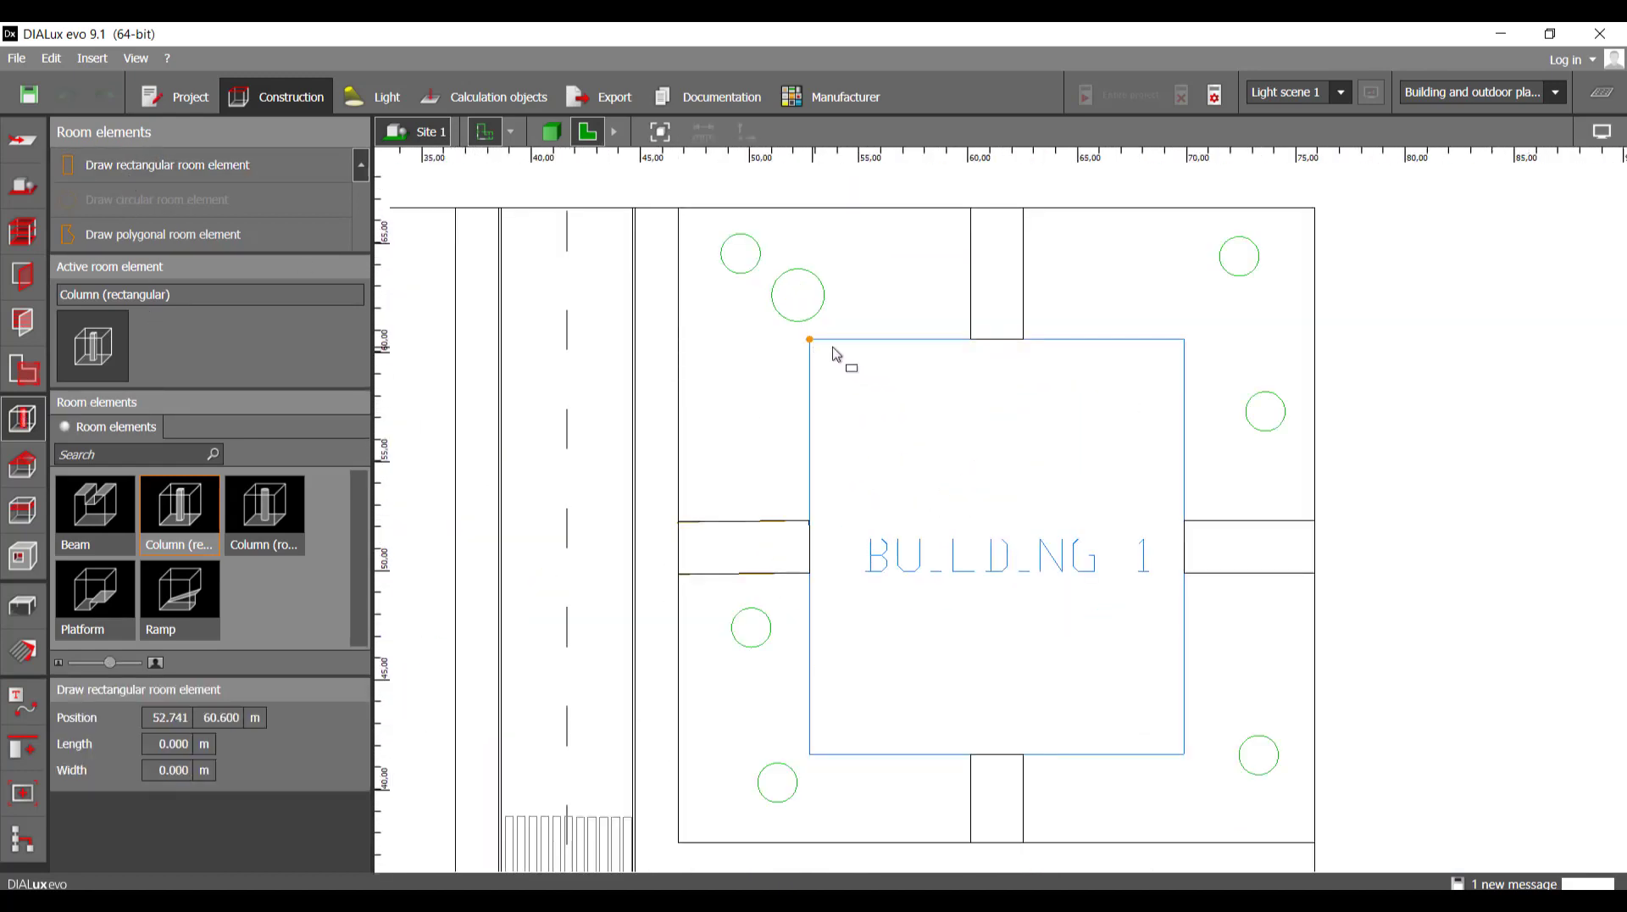
pyautogui.click(1182, 354)
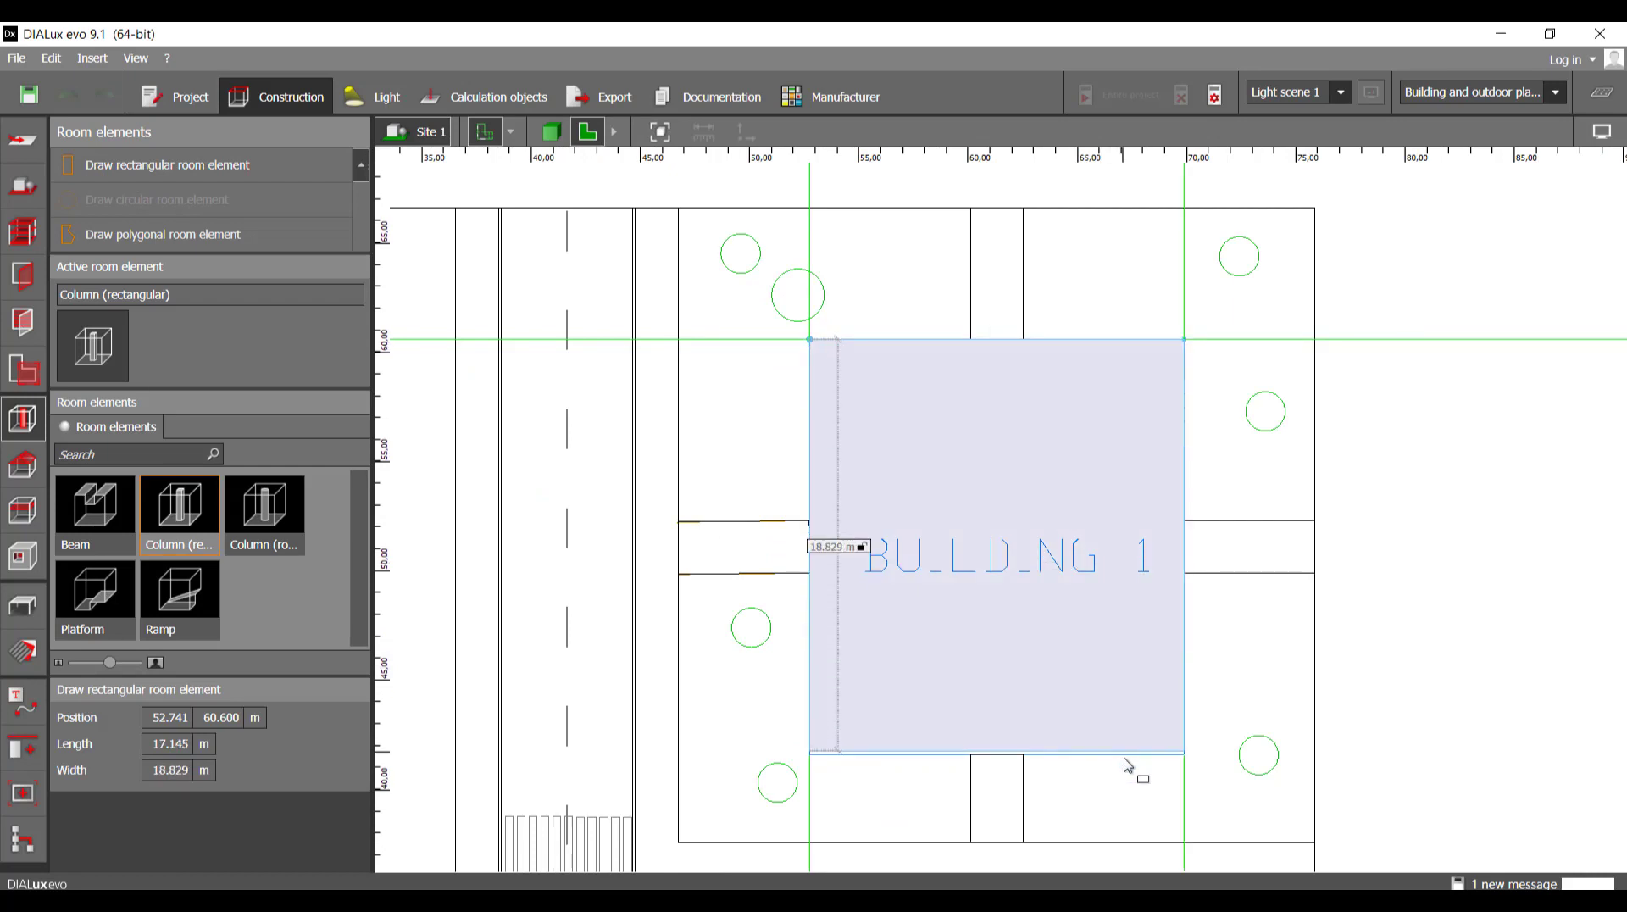
pyautogui.click(1125, 757)
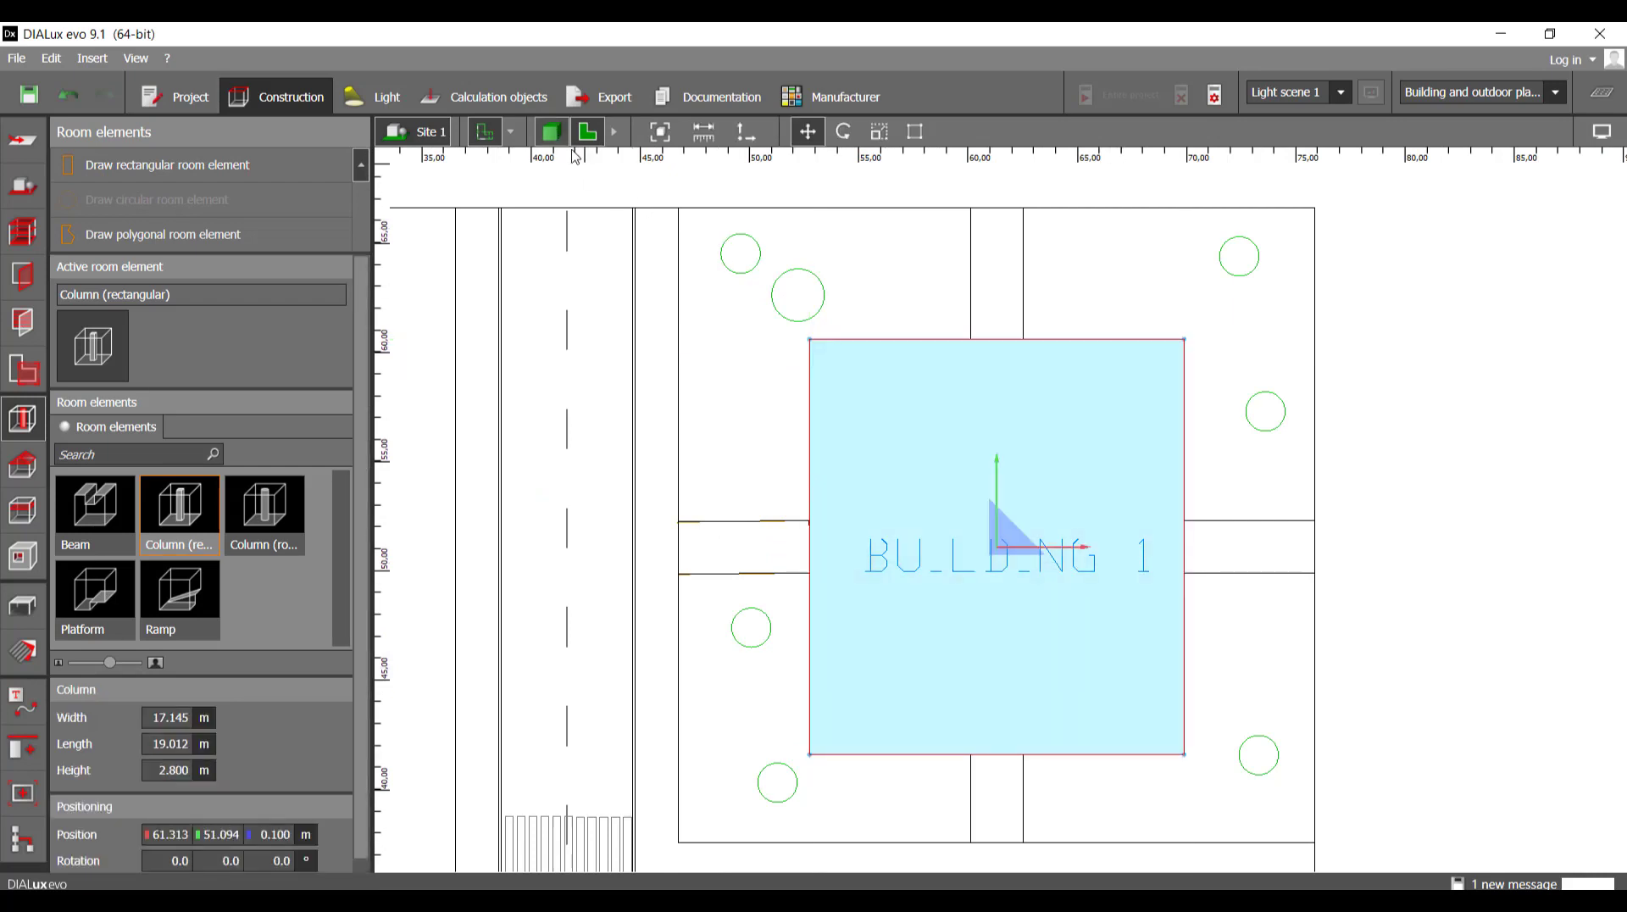
# - Raise the Building 1 column in the 3D view and set its height to 30 m
pyautogui.click(551, 132)
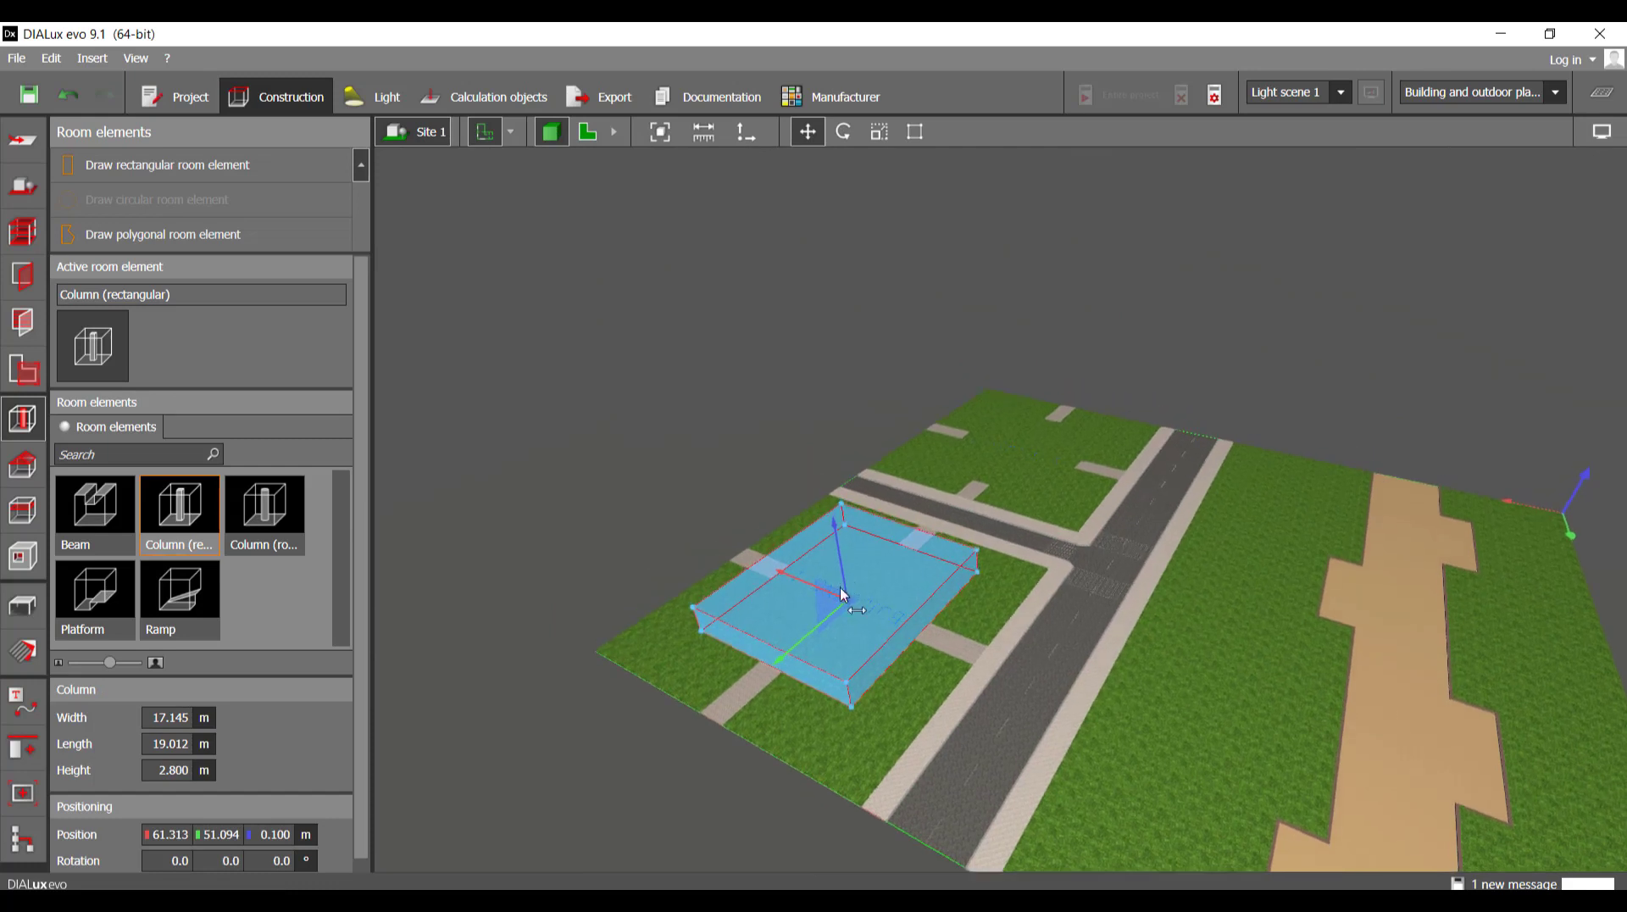
pyautogui.click(881, 137)
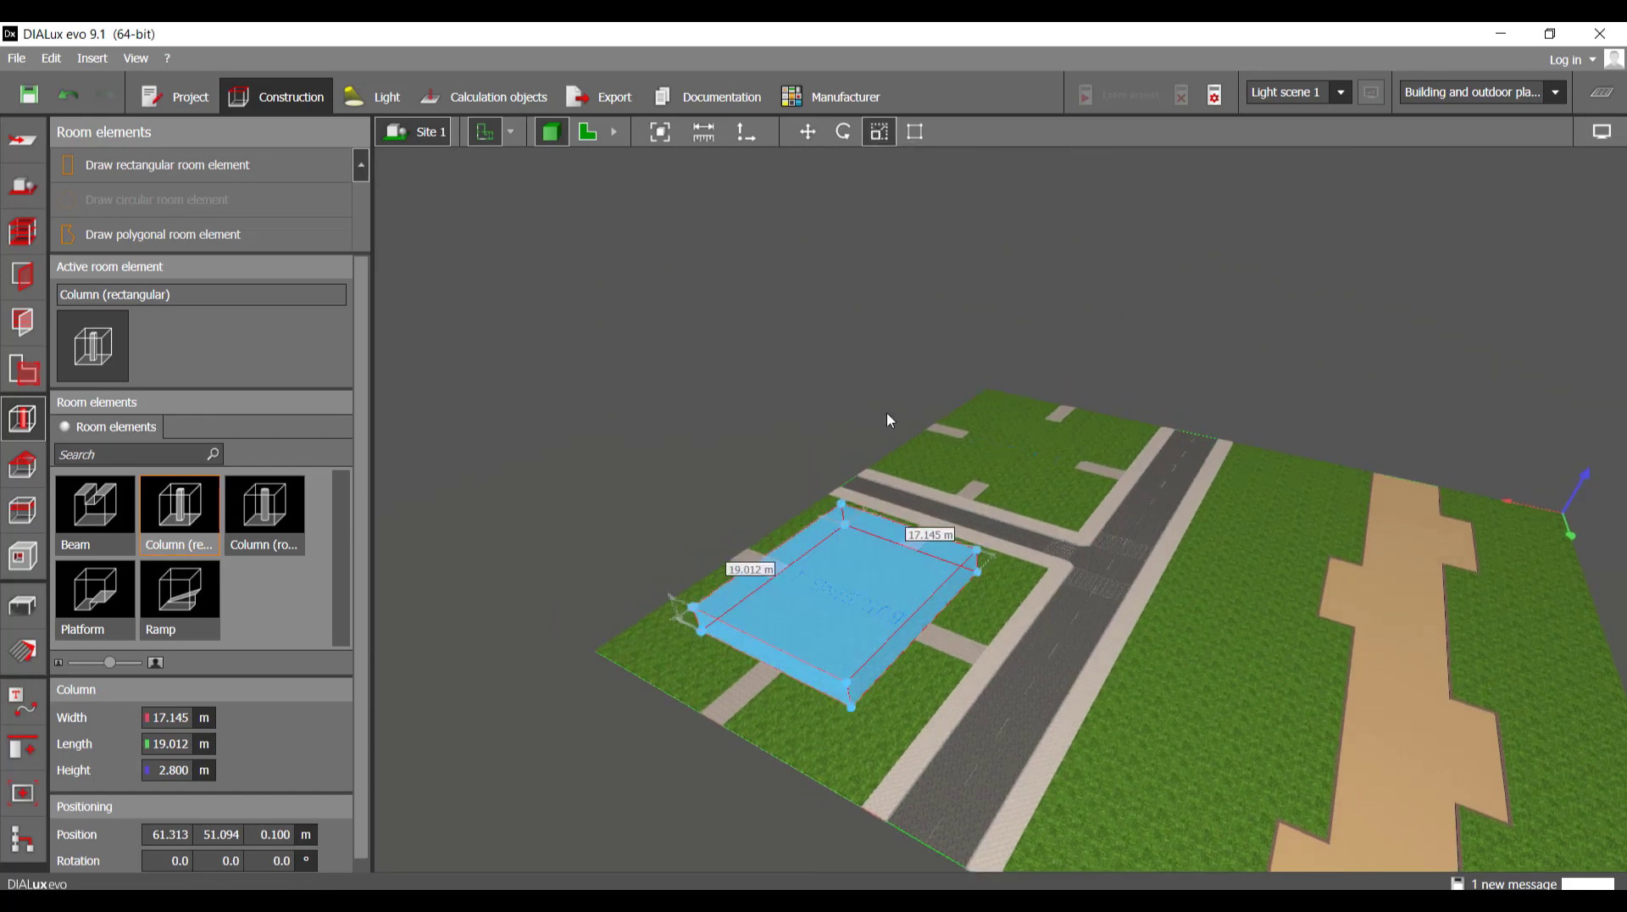
pyautogui.moveTo(836, 551); pyautogui.dragTo(805, 284)
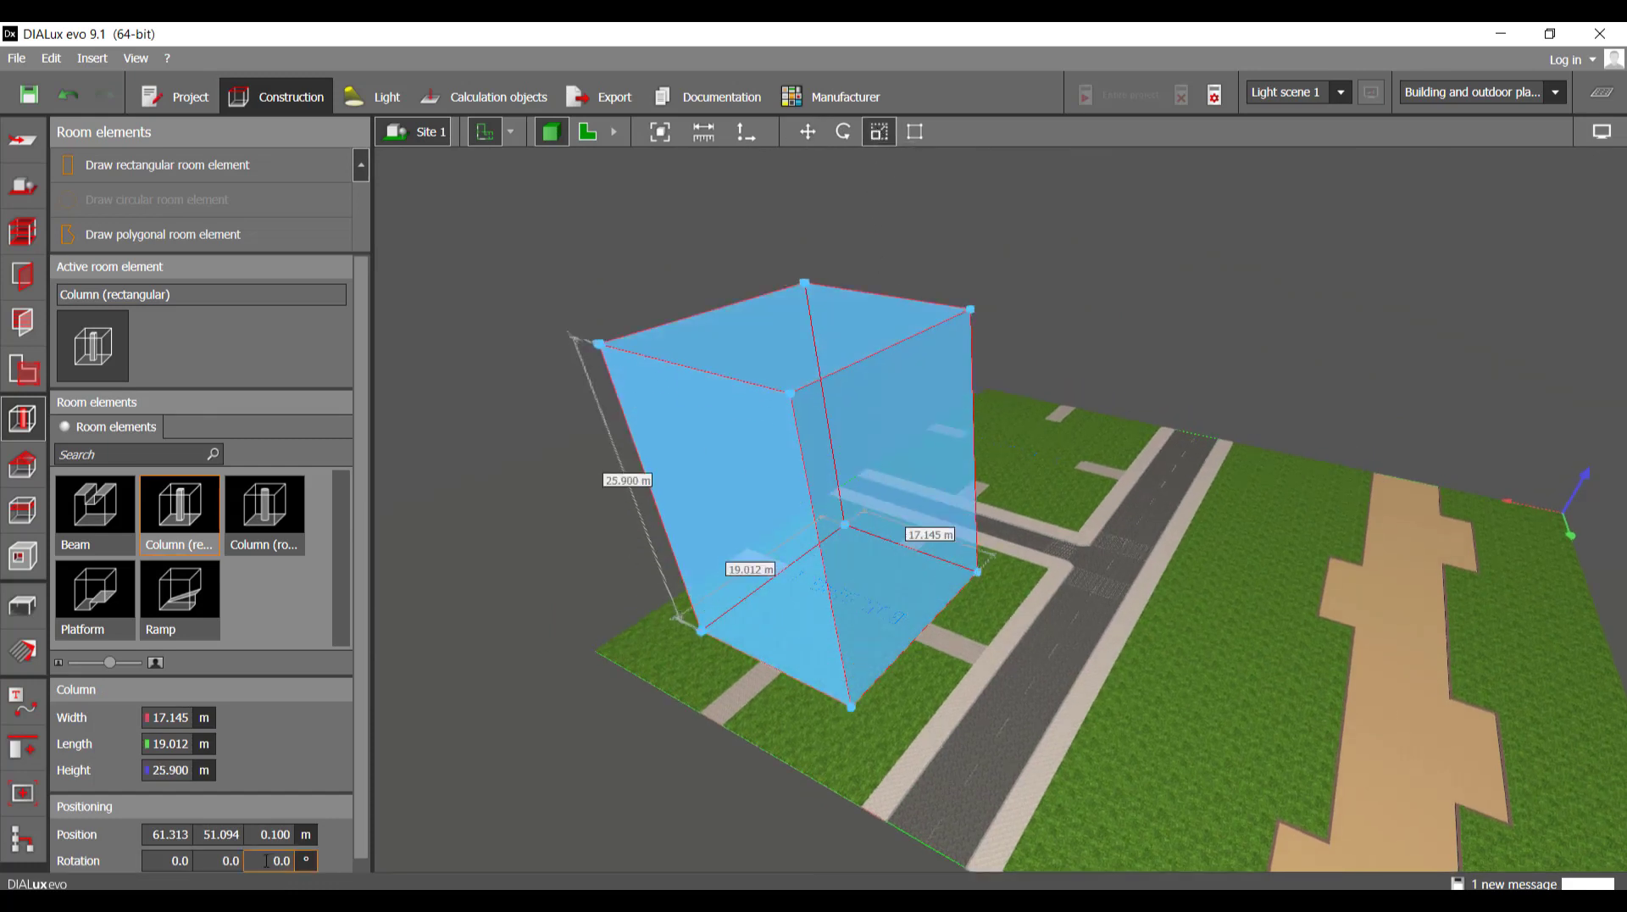
pyautogui.scroll(-1, 192, 762)
pyautogui.click(184, 761)
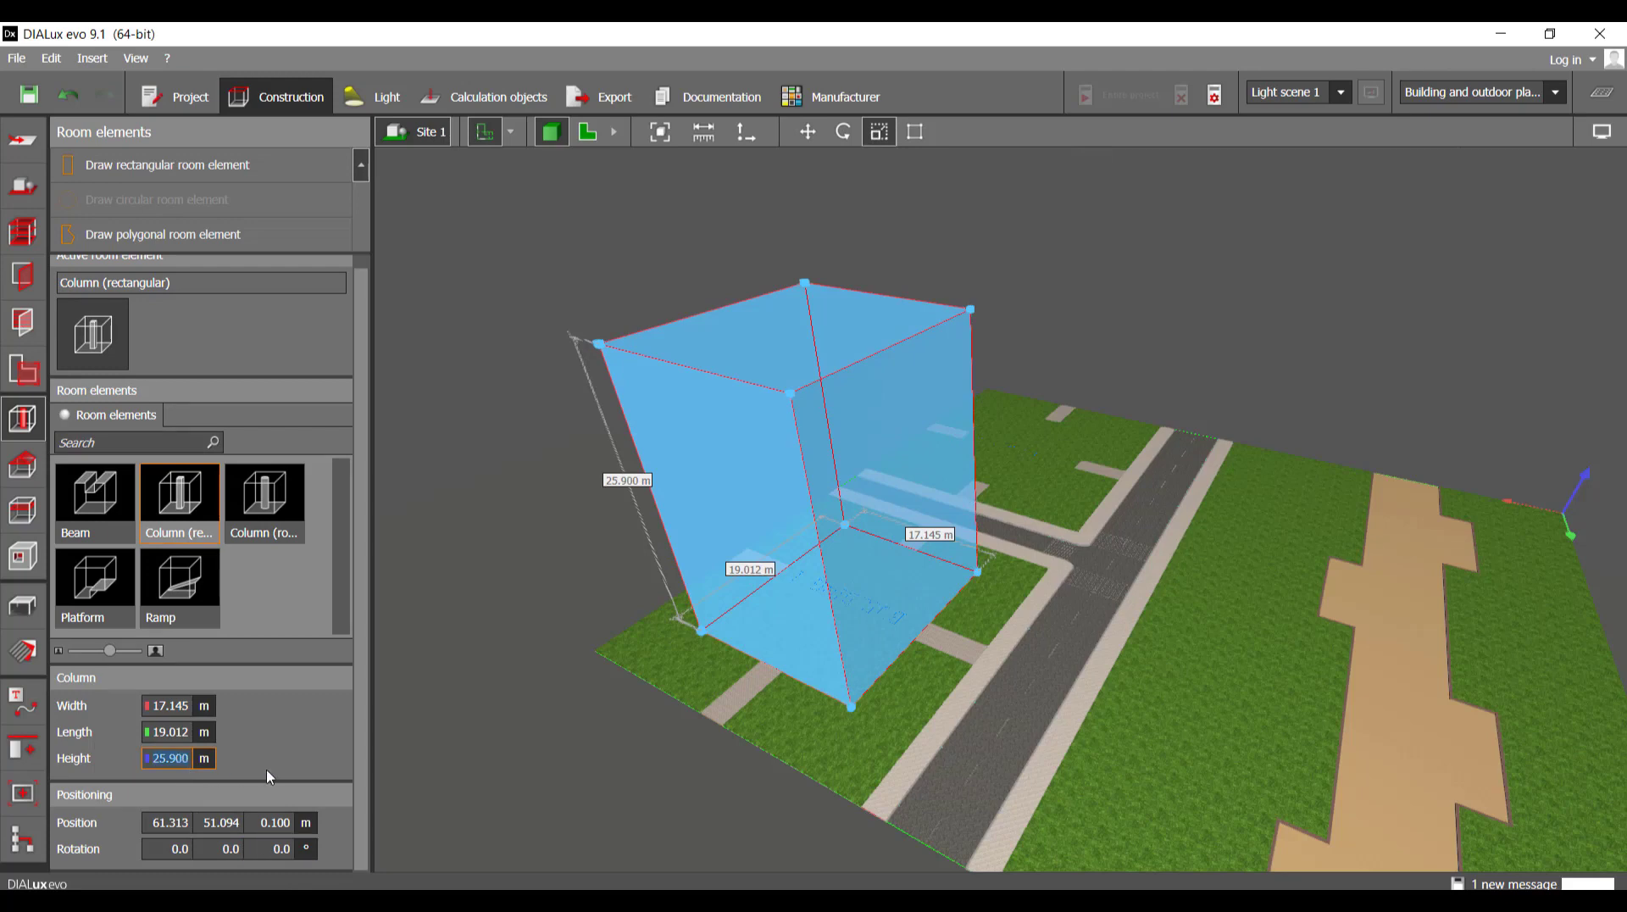
pyautogui.write('30')
pyautogui.press('Return')
pyautogui.click(1244, 369)
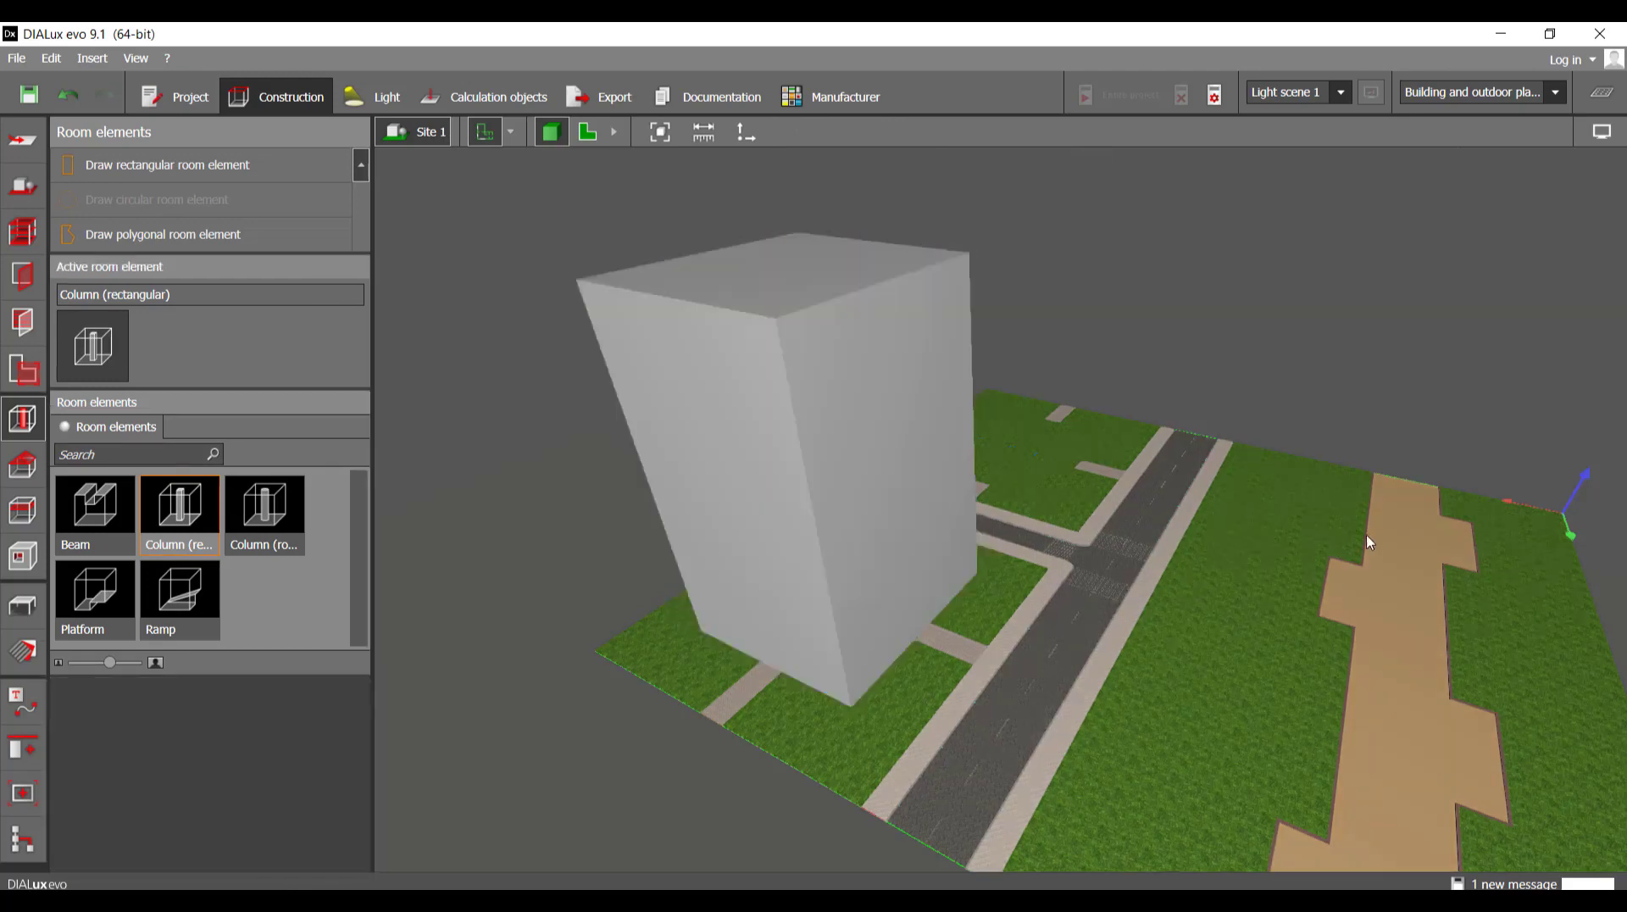
# - Copy the Building 1 column across the side road onto the Building 2 plot
pyautogui.moveTo(1369, 543); pyautogui.dragTo(1219, 563, button='right')
pyautogui.moveTo(1093, 509); pyautogui.dragTo(902, 604, button='middle')
pyautogui.scroll(3, 902, 603)
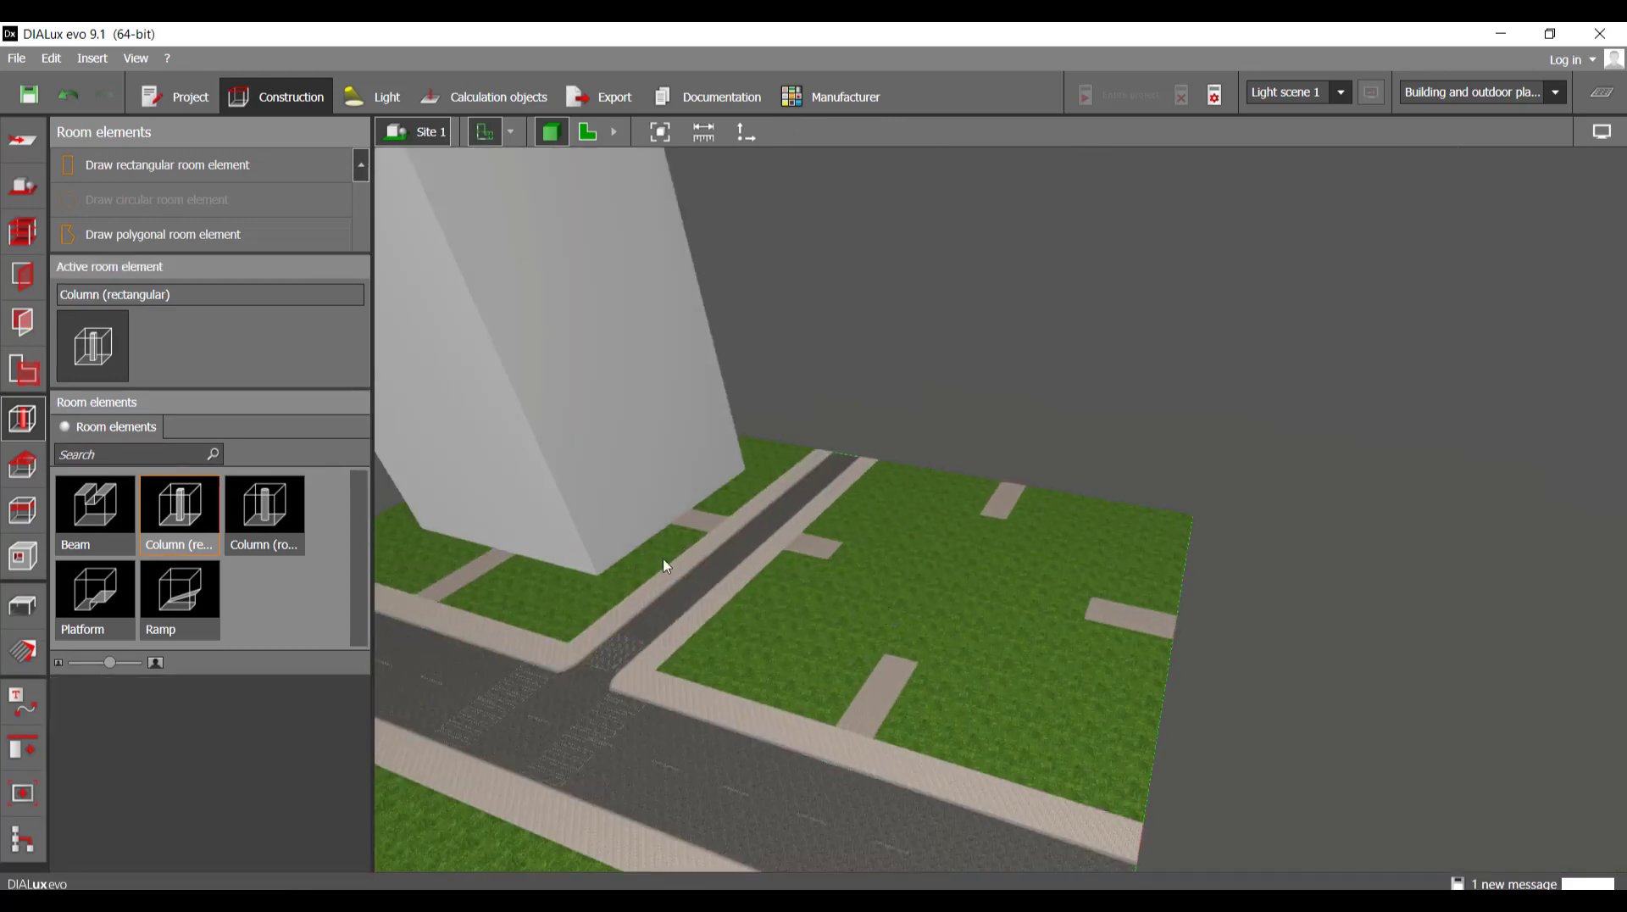
pyautogui.click(586, 447)
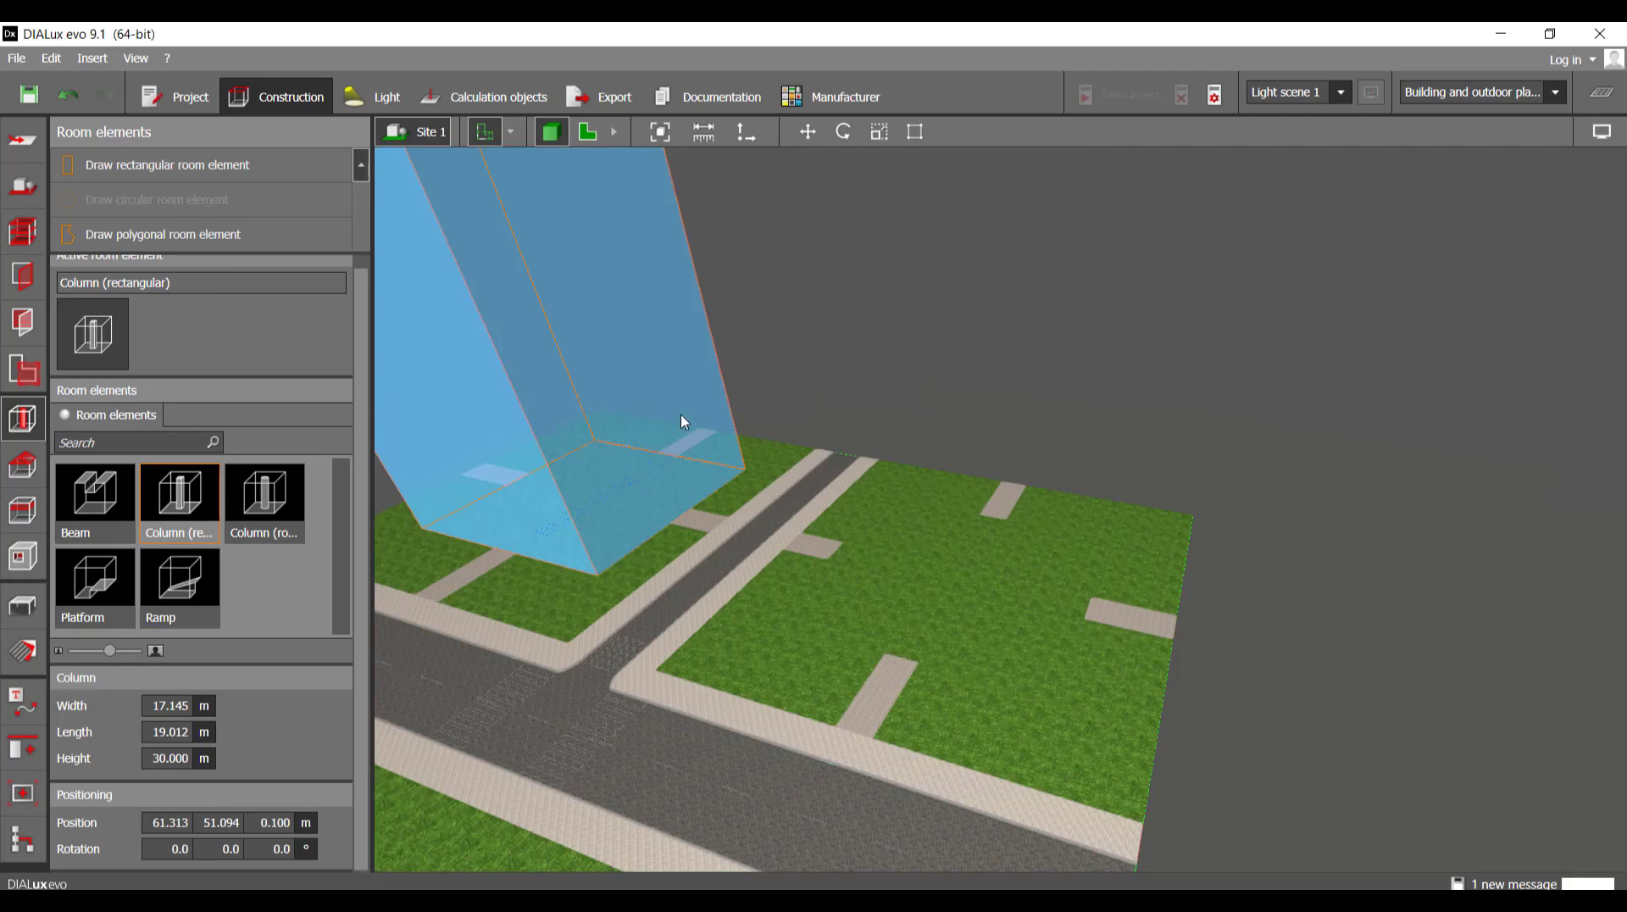
pyautogui.click(685, 421)
pyautogui.scroll(5, 494, 568)
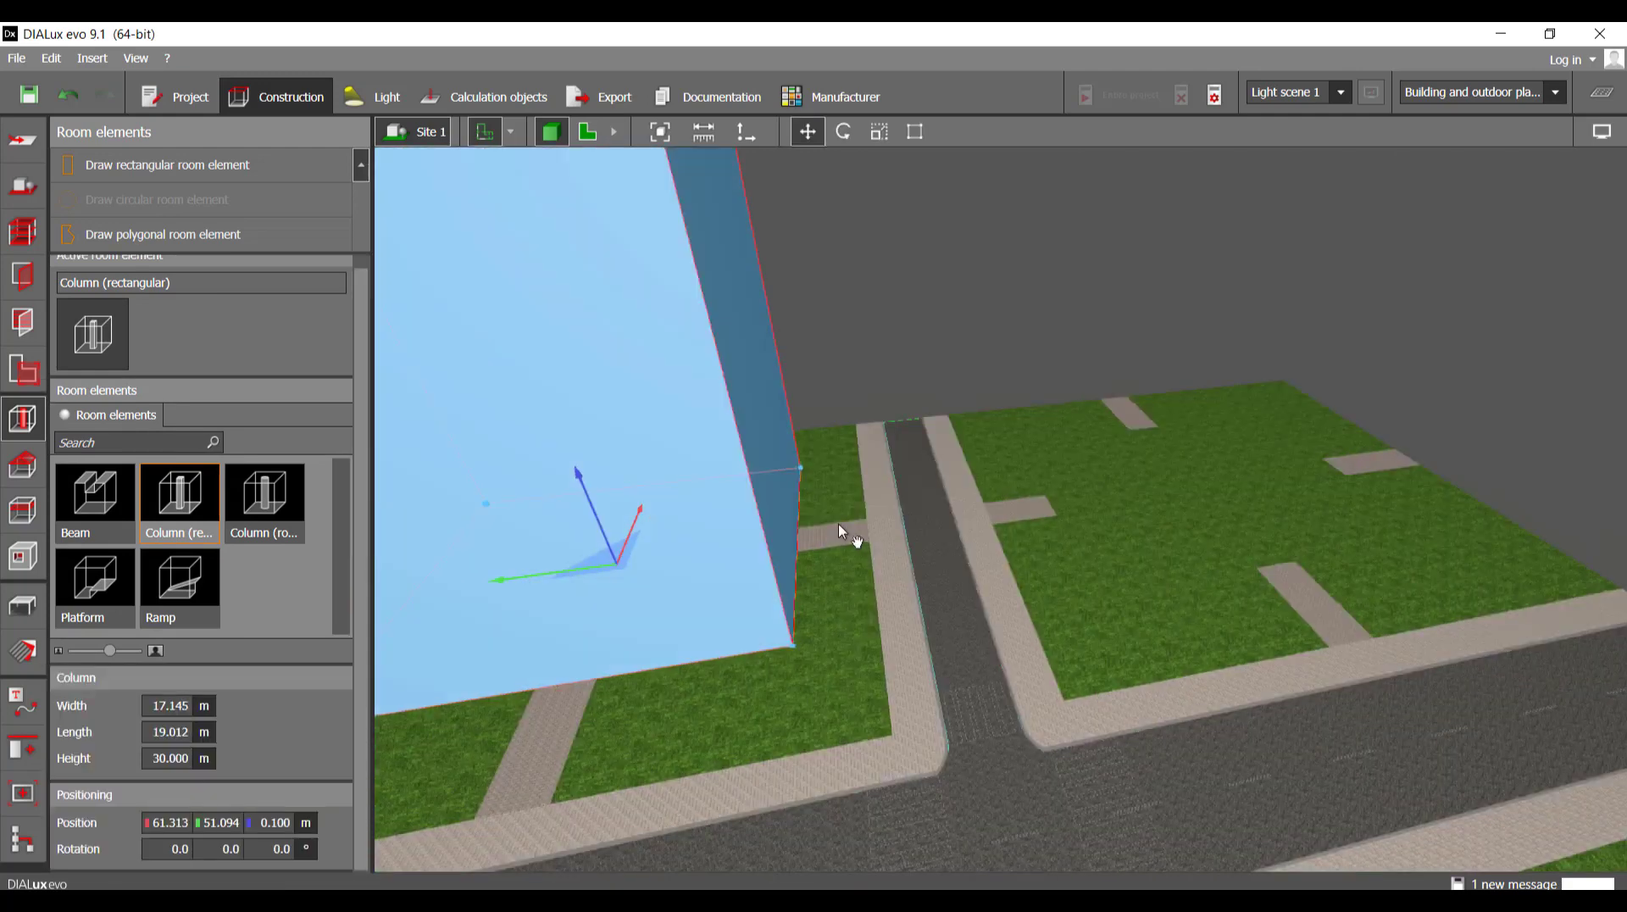
pyautogui.moveTo(760, 557); pyautogui.dragTo(1140, 532)
# - Move the copied column in the plan so its upper edge meets the Building 2 outline, at about Y 16.841 m
pyautogui.click(582, 138)
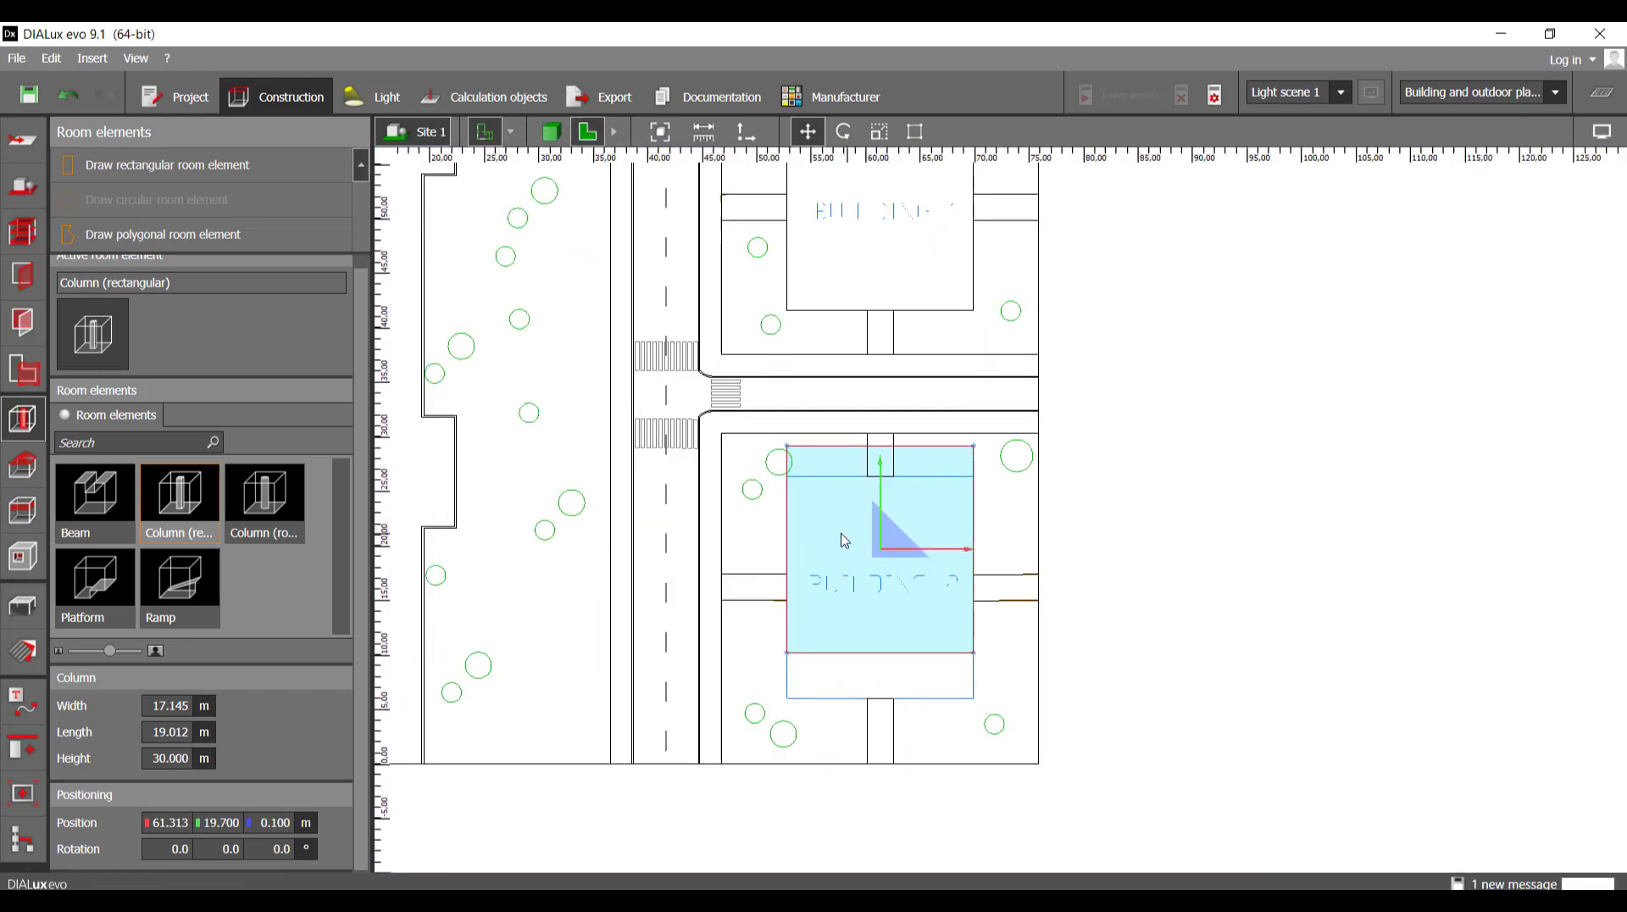
pyautogui.scroll(5, 845, 539)
pyautogui.moveTo(1097, 342); pyautogui.dragTo(1090, 407)
# - Stretch the copied column's lower edge to the Building 2 outline, giving a length of about 20.347 m
pyautogui.scroll(-4, 1088, 449)
pyautogui.moveTo(1017, 610); pyautogui.dragTo(999, 487, button='middle')
pyautogui.scroll(6, 996, 462)
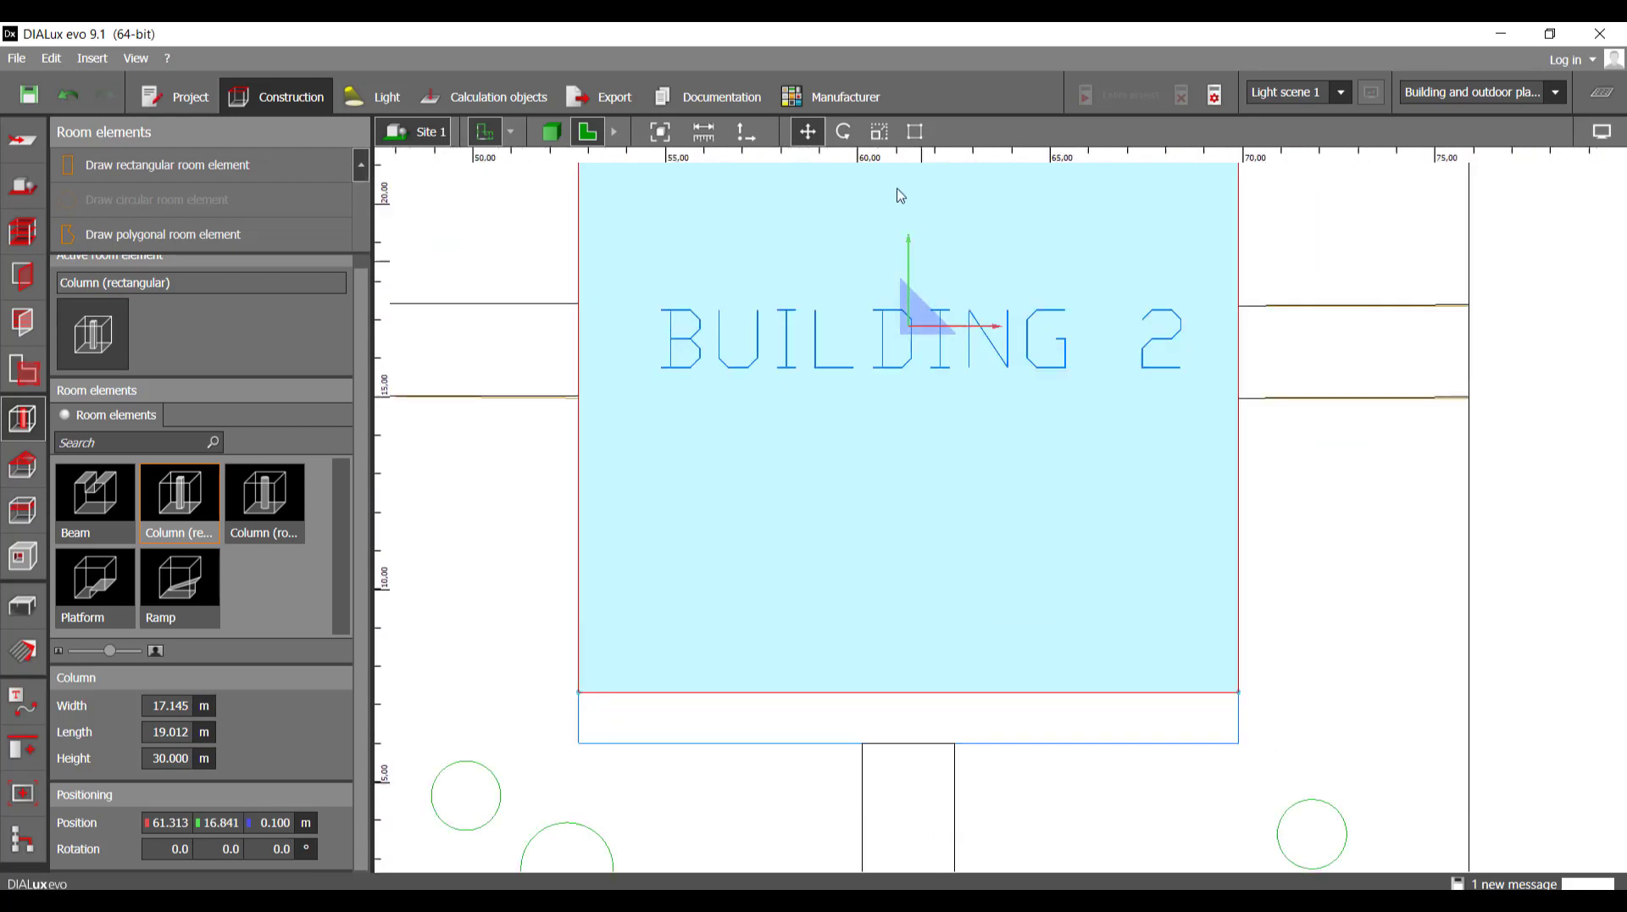
pyautogui.click(880, 132)
pyautogui.moveTo(962, 694); pyautogui.dragTo(968, 754)
pyautogui.scroll(-8, 968, 755)
pyautogui.press('Escape')
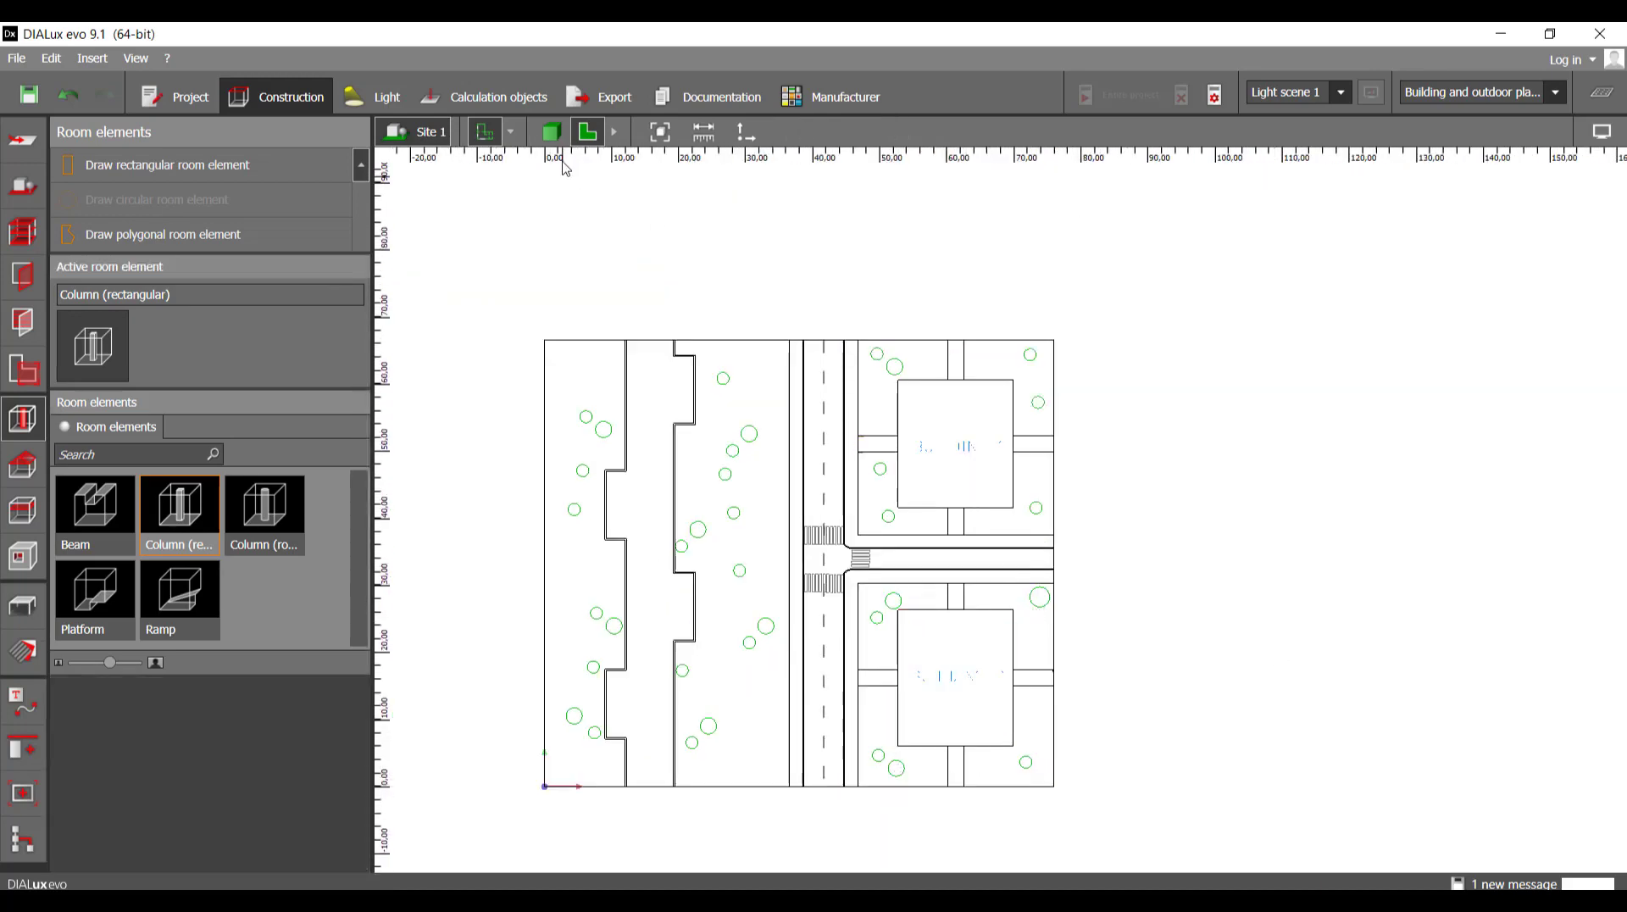
# - Set the height of the Building 2 column to 40 m in the 3D view
pyautogui.click(550, 131)
pyautogui.scroll(-8, 759, 488)
pyautogui.moveTo(954, 551); pyautogui.dragTo(898, 513, button='right')
pyautogui.moveTo(1080, 518); pyautogui.dragTo(1043, 520, button='right')
pyautogui.click(1041, 439)
pyautogui.moveTo(850, 341); pyautogui.dragTo(838, 407, button='middle')
pyautogui.click(890, 140)
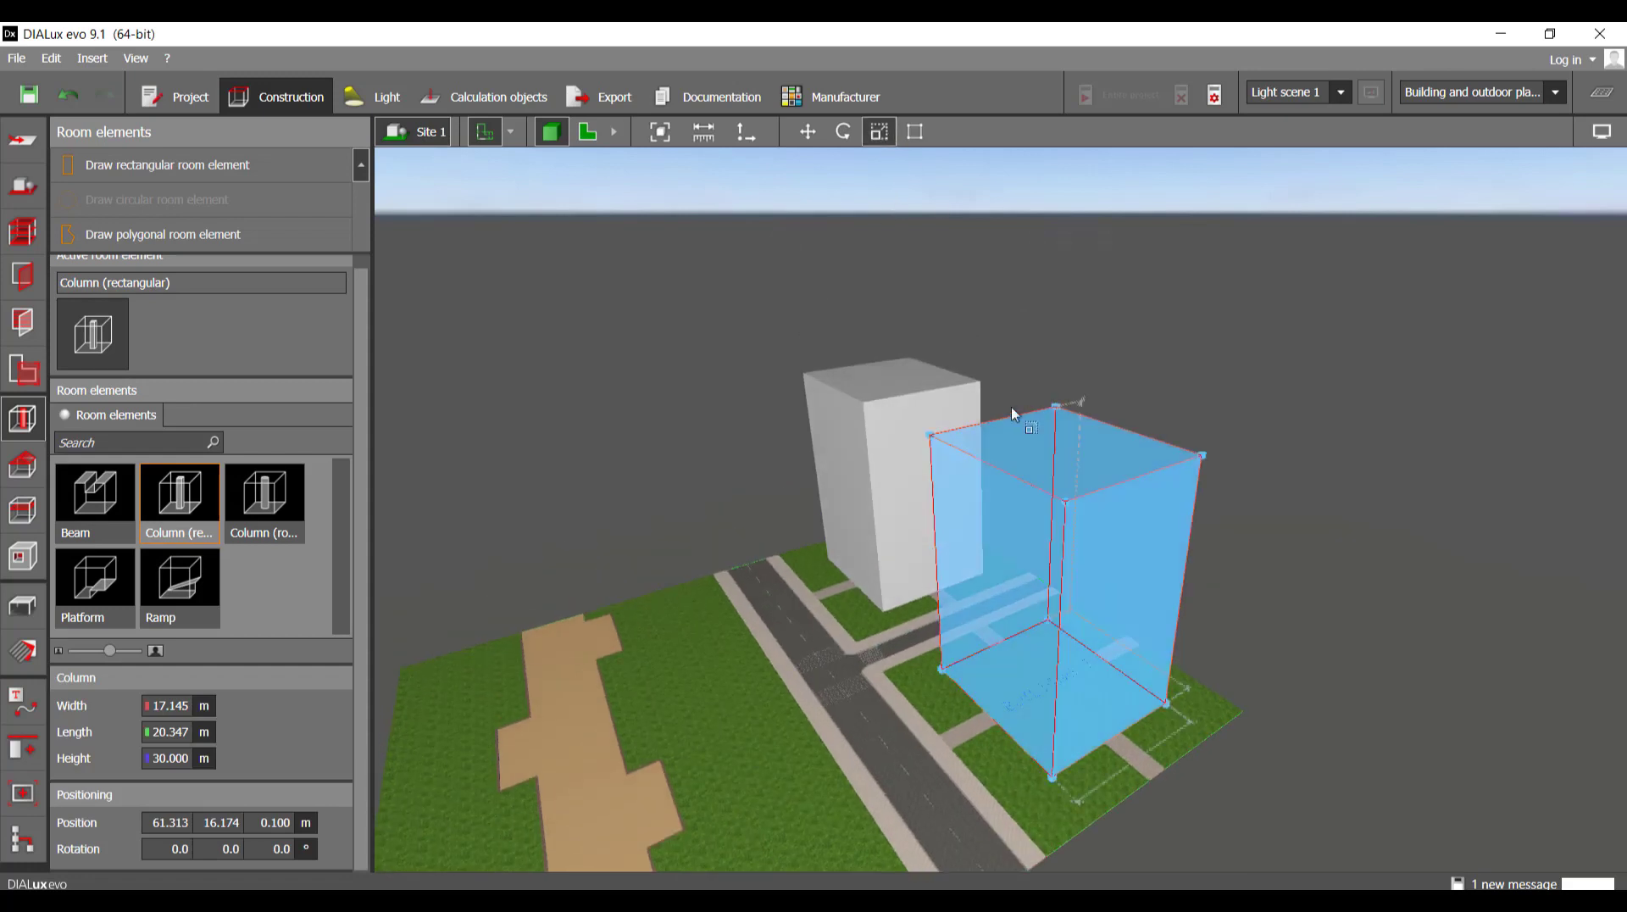
pyautogui.click(174, 758)
pyautogui.write('40')
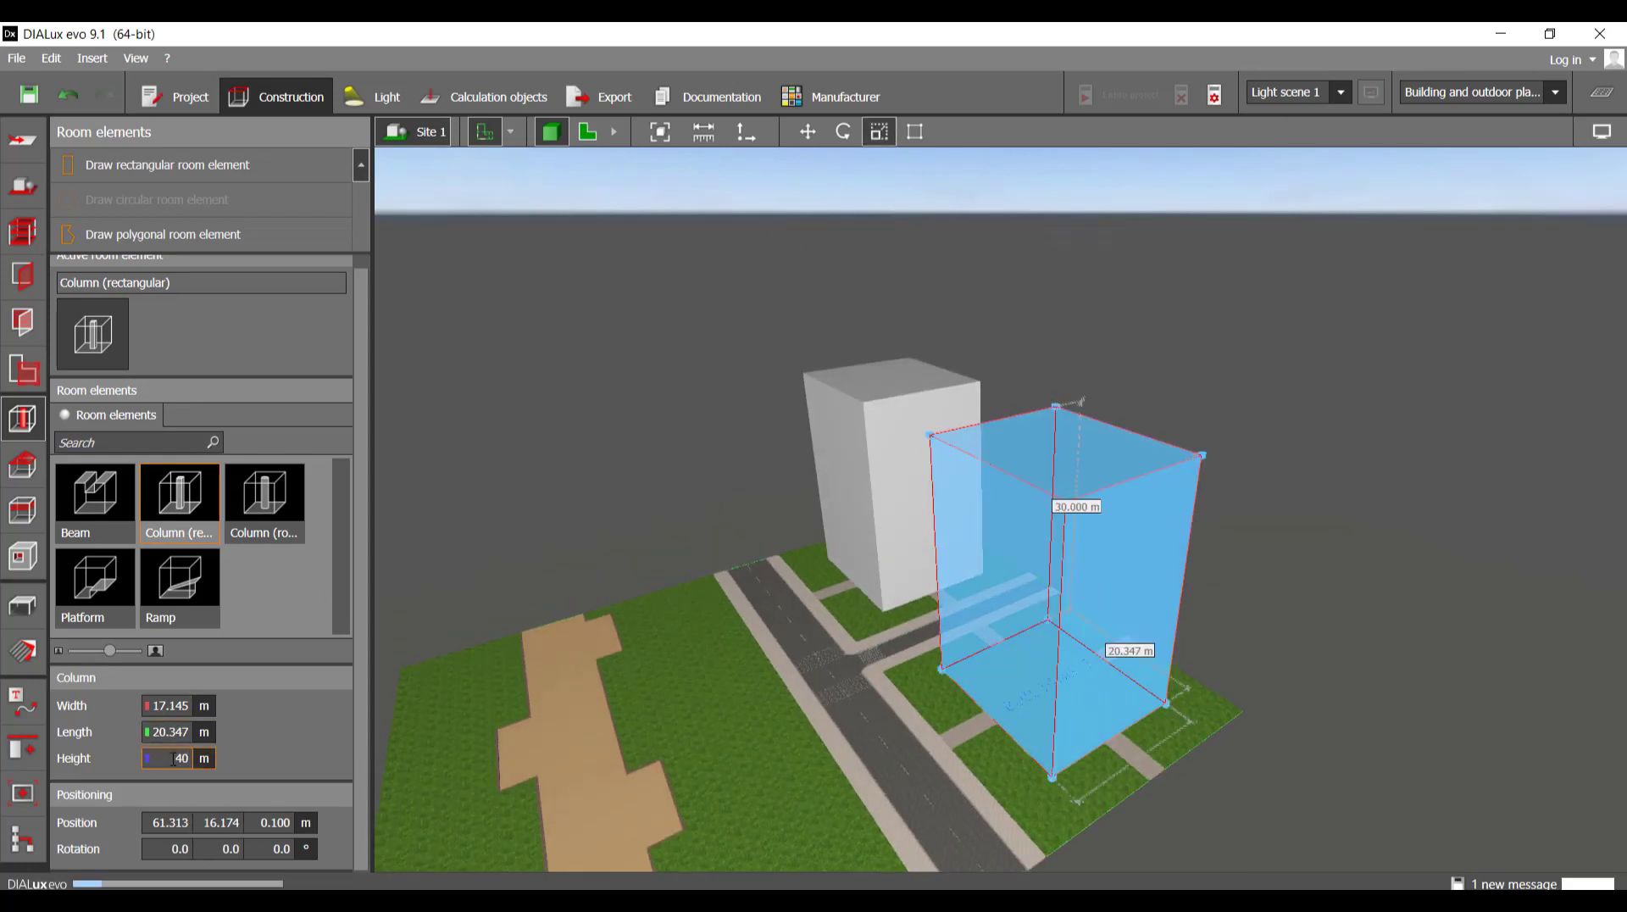
pyautogui.press('Return')
pyautogui.click(761, 405)
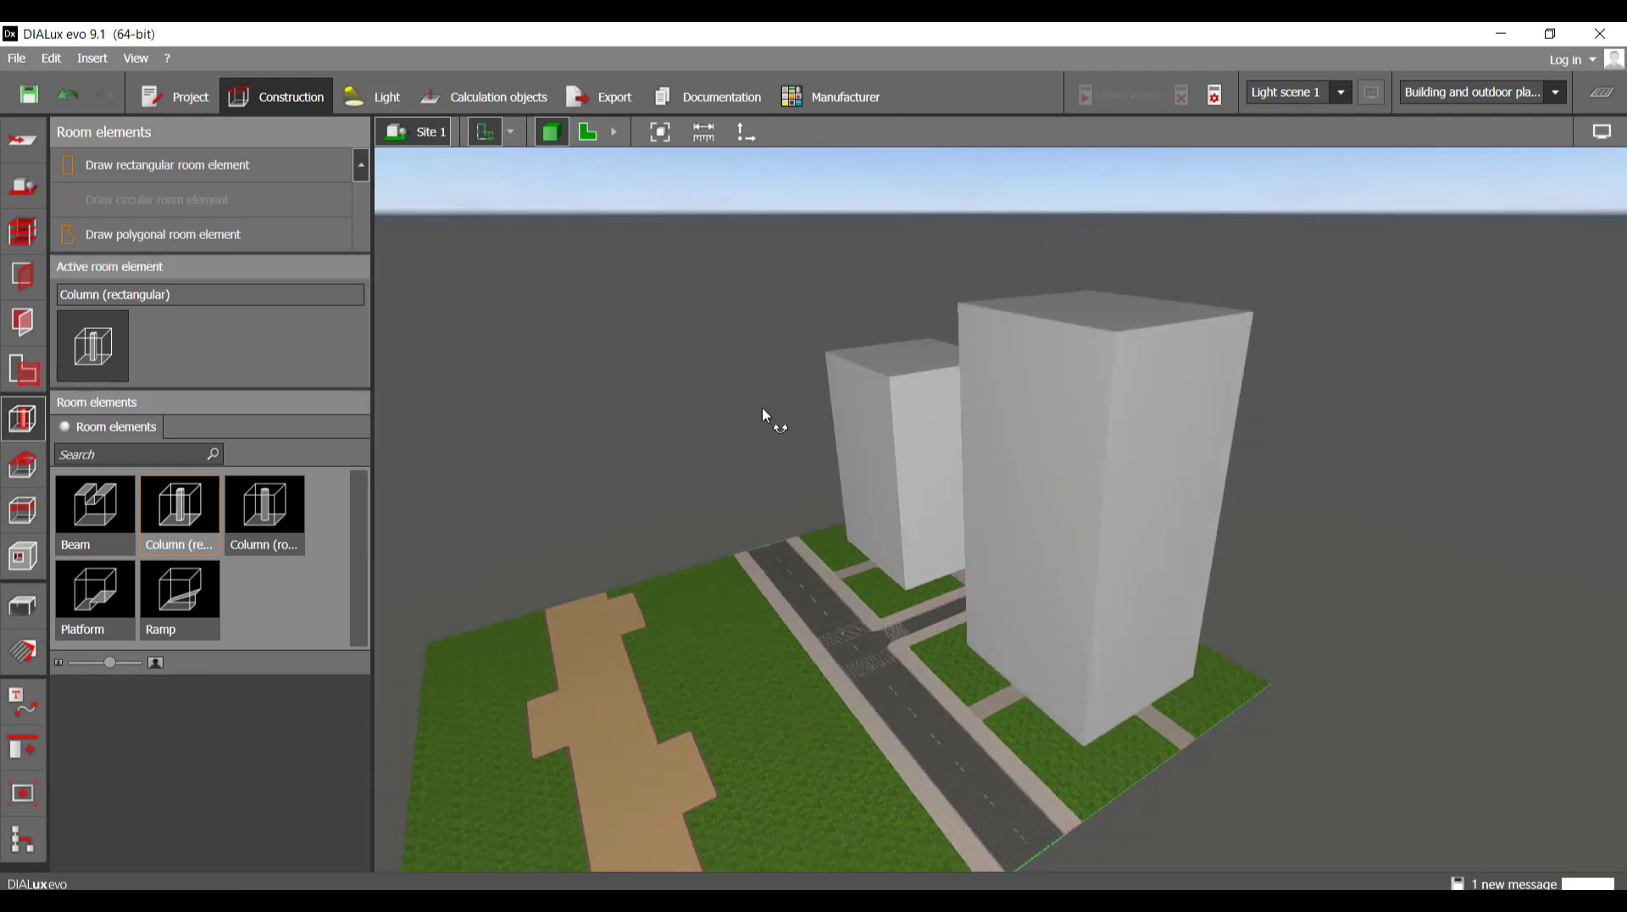
# - Select the Brick red1 texture from the outdoor wall textures in the material catalog
pyautogui.moveTo(761, 405); pyautogui.dragTo(1109, 395)
pyautogui.moveTo(1021, 900)
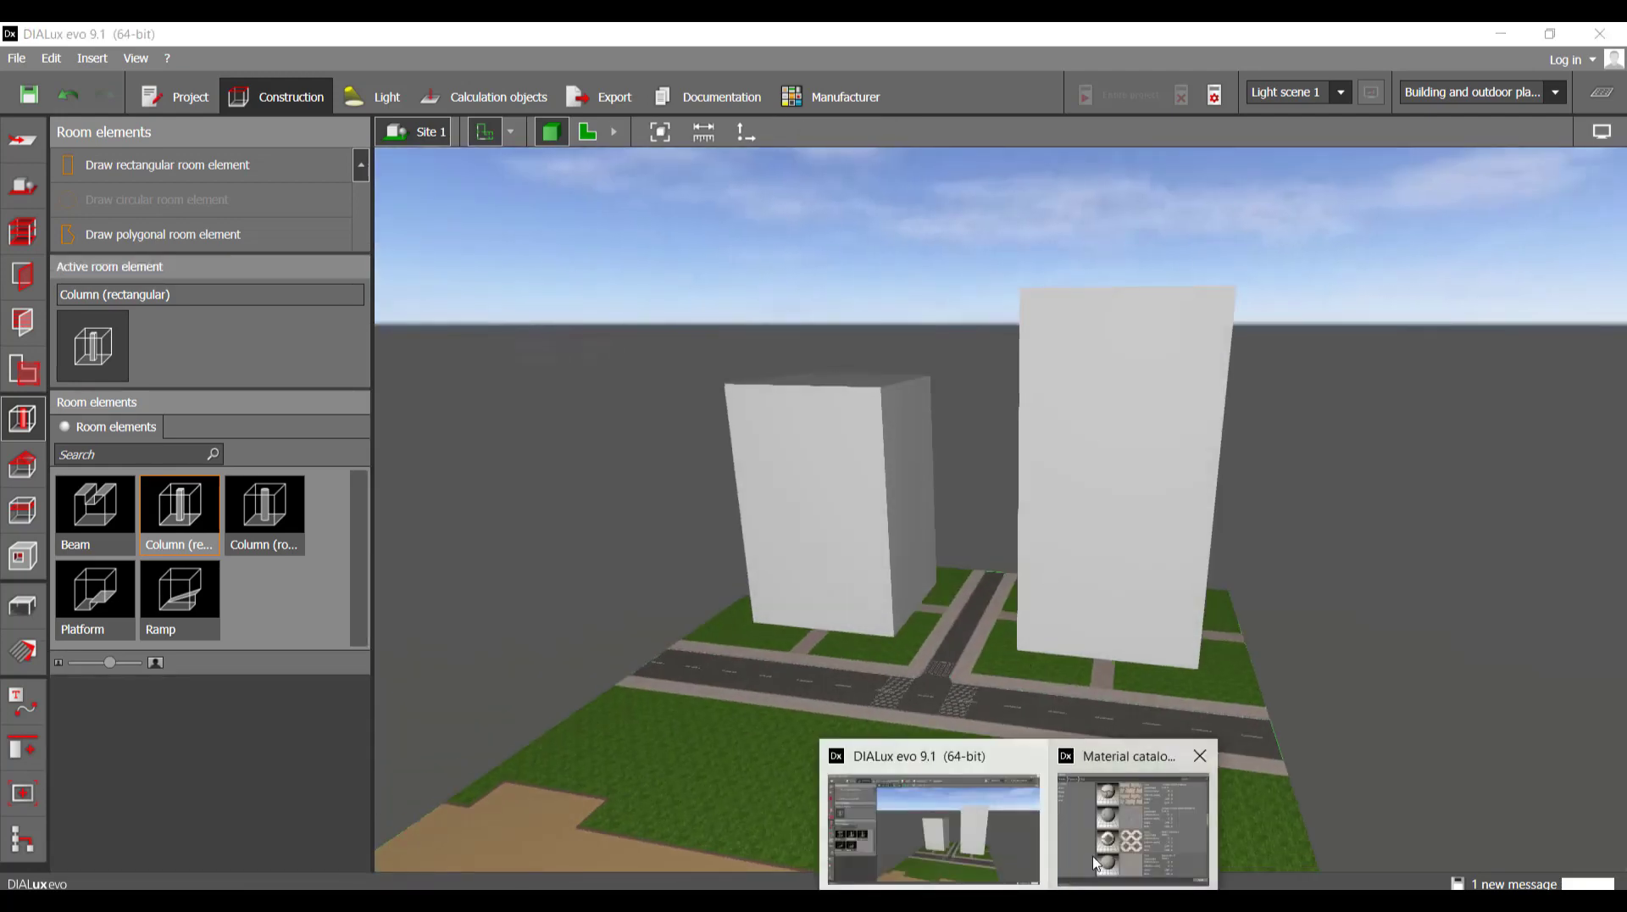
pyautogui.click(1152, 817)
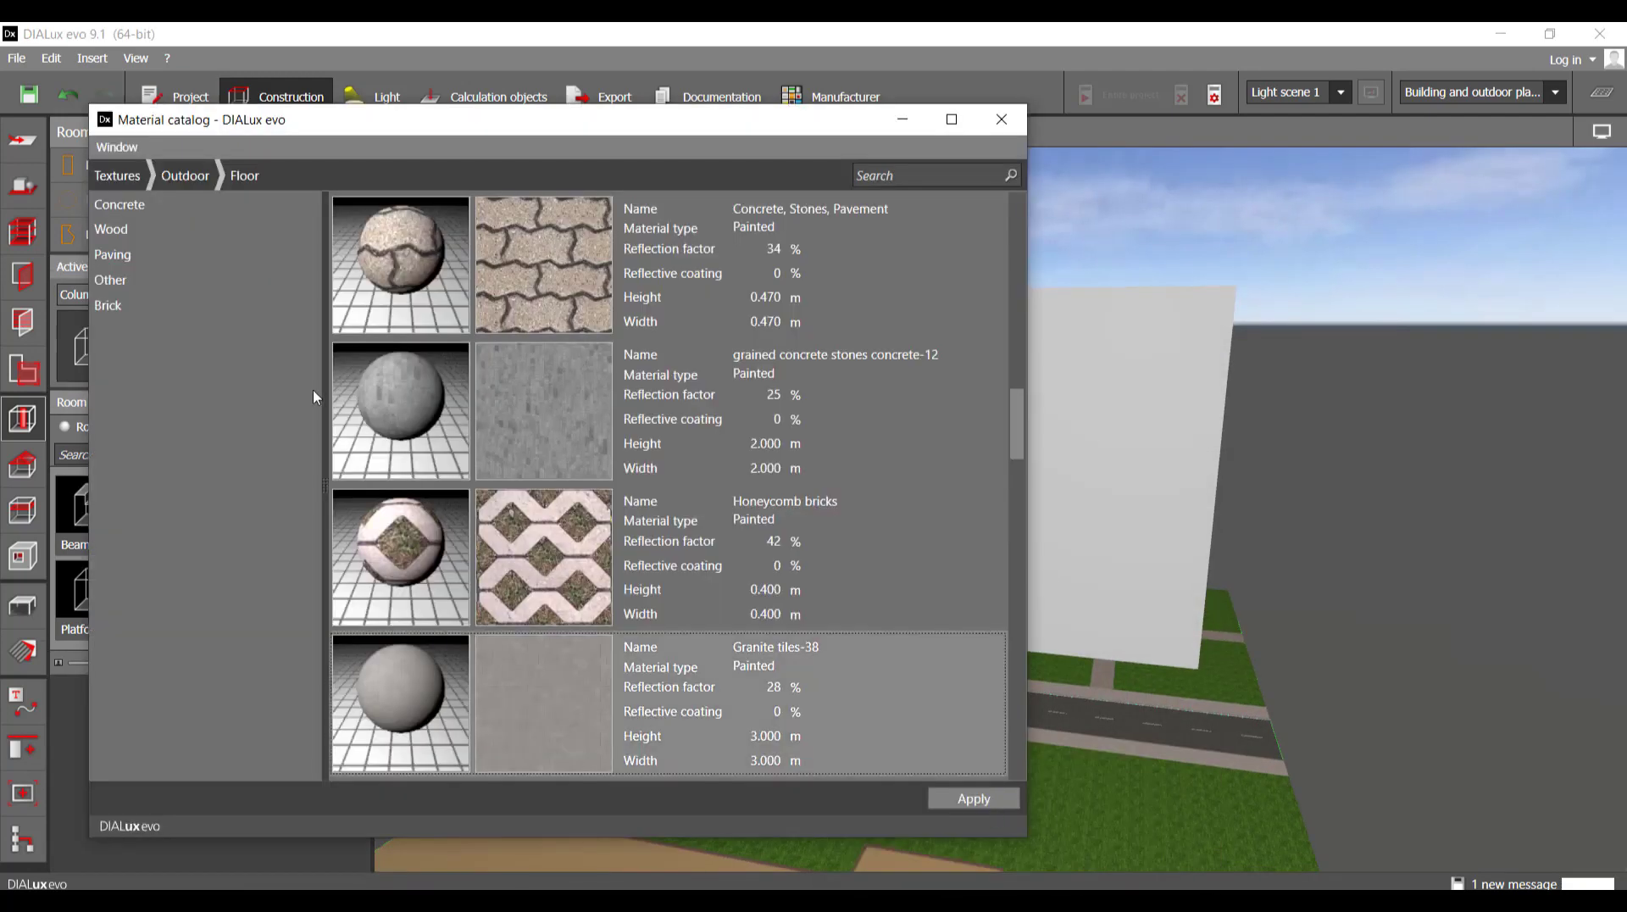
pyautogui.click(201, 178)
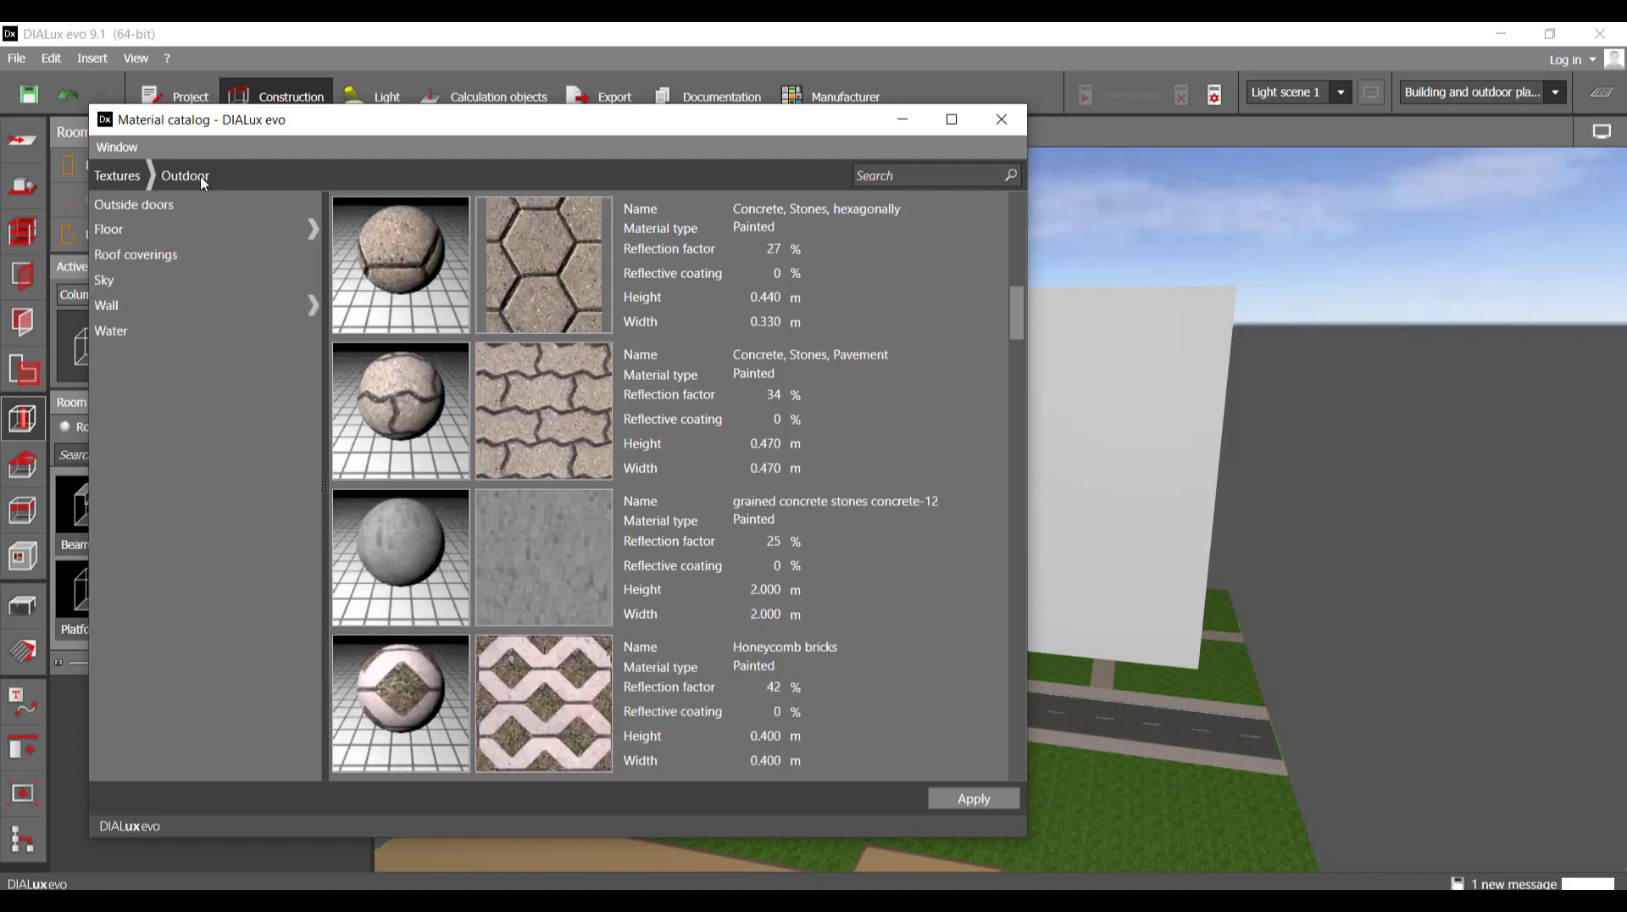
pyautogui.click(194, 307)
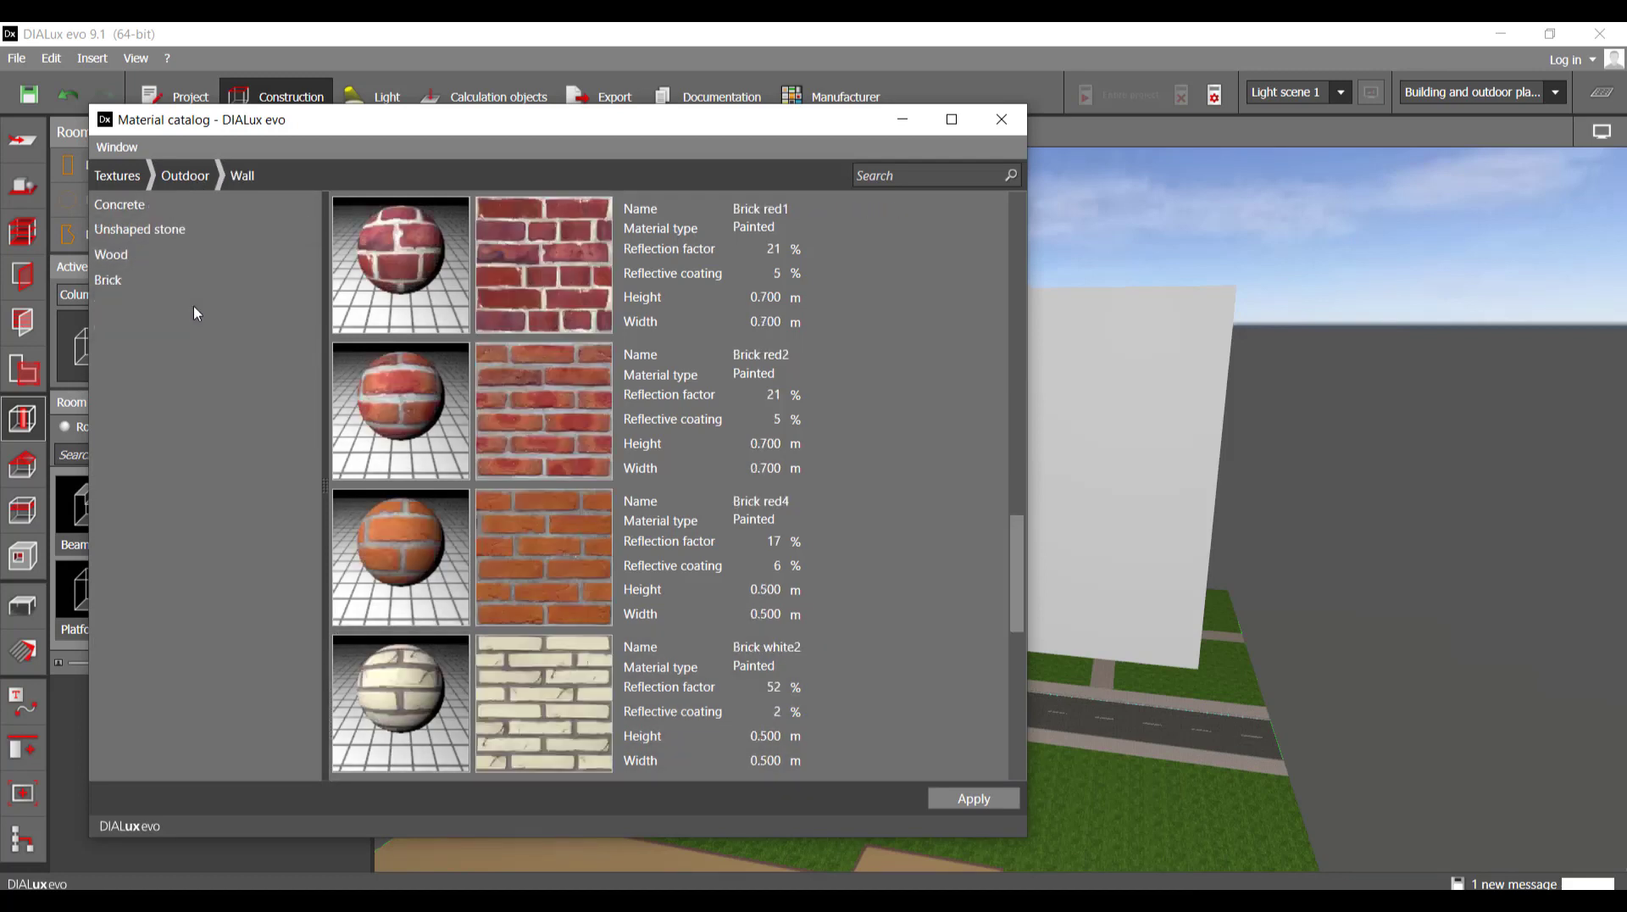
pyautogui.click(555, 291)
pyautogui.click(74, 768)
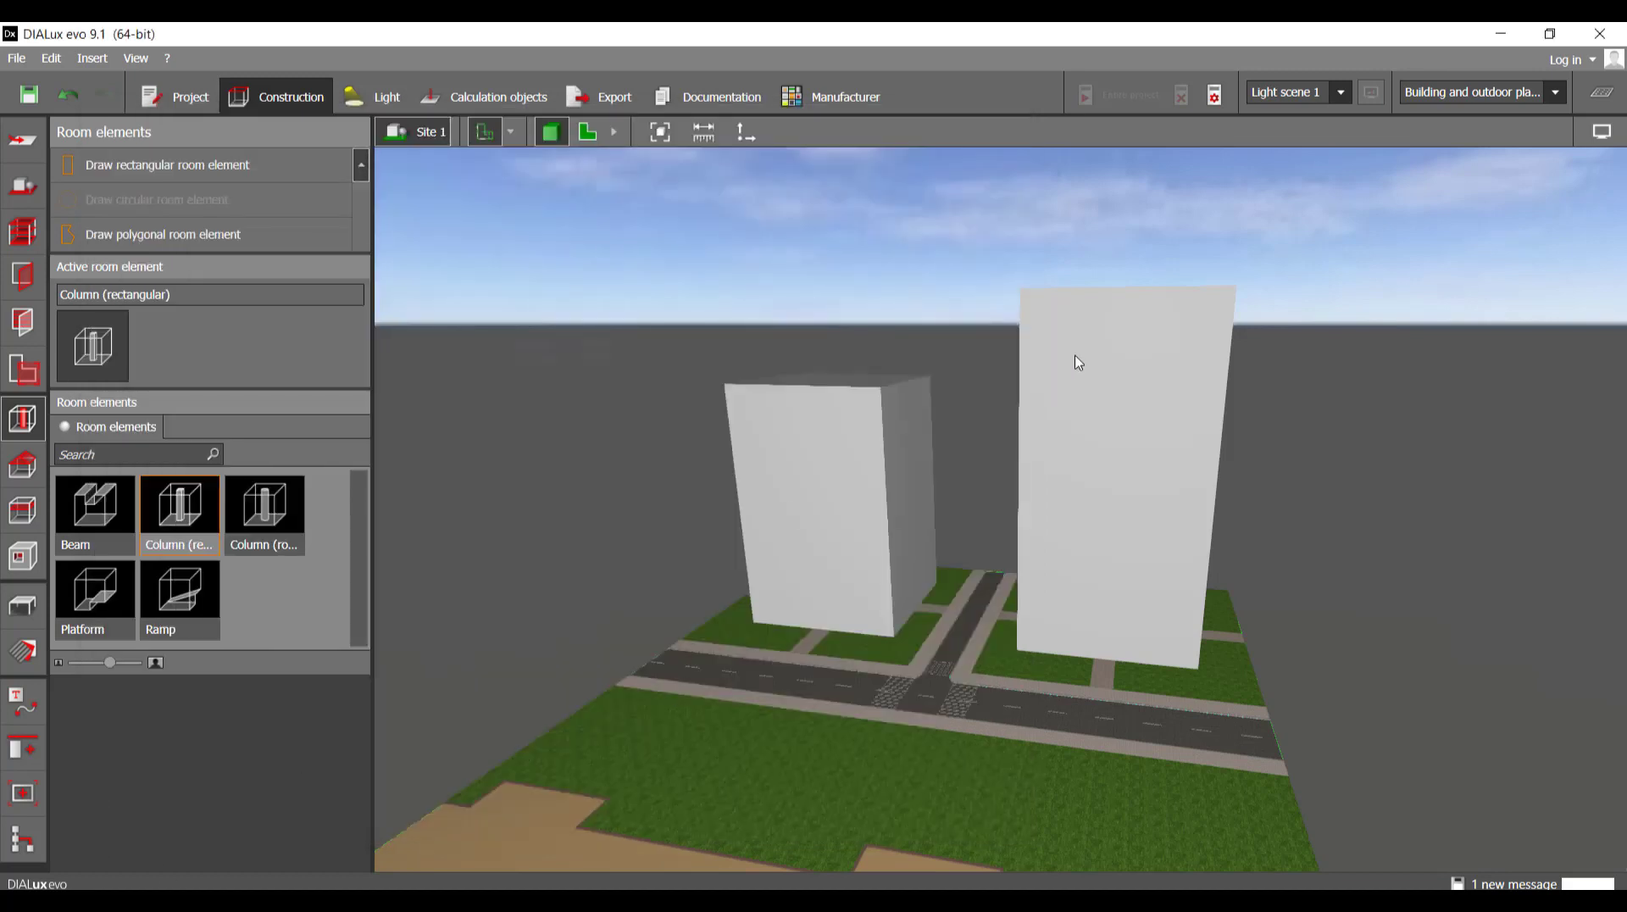
# - Decline saving the project and apply the Brick red1 material to the taller building block
pyautogui.click(26, 658)
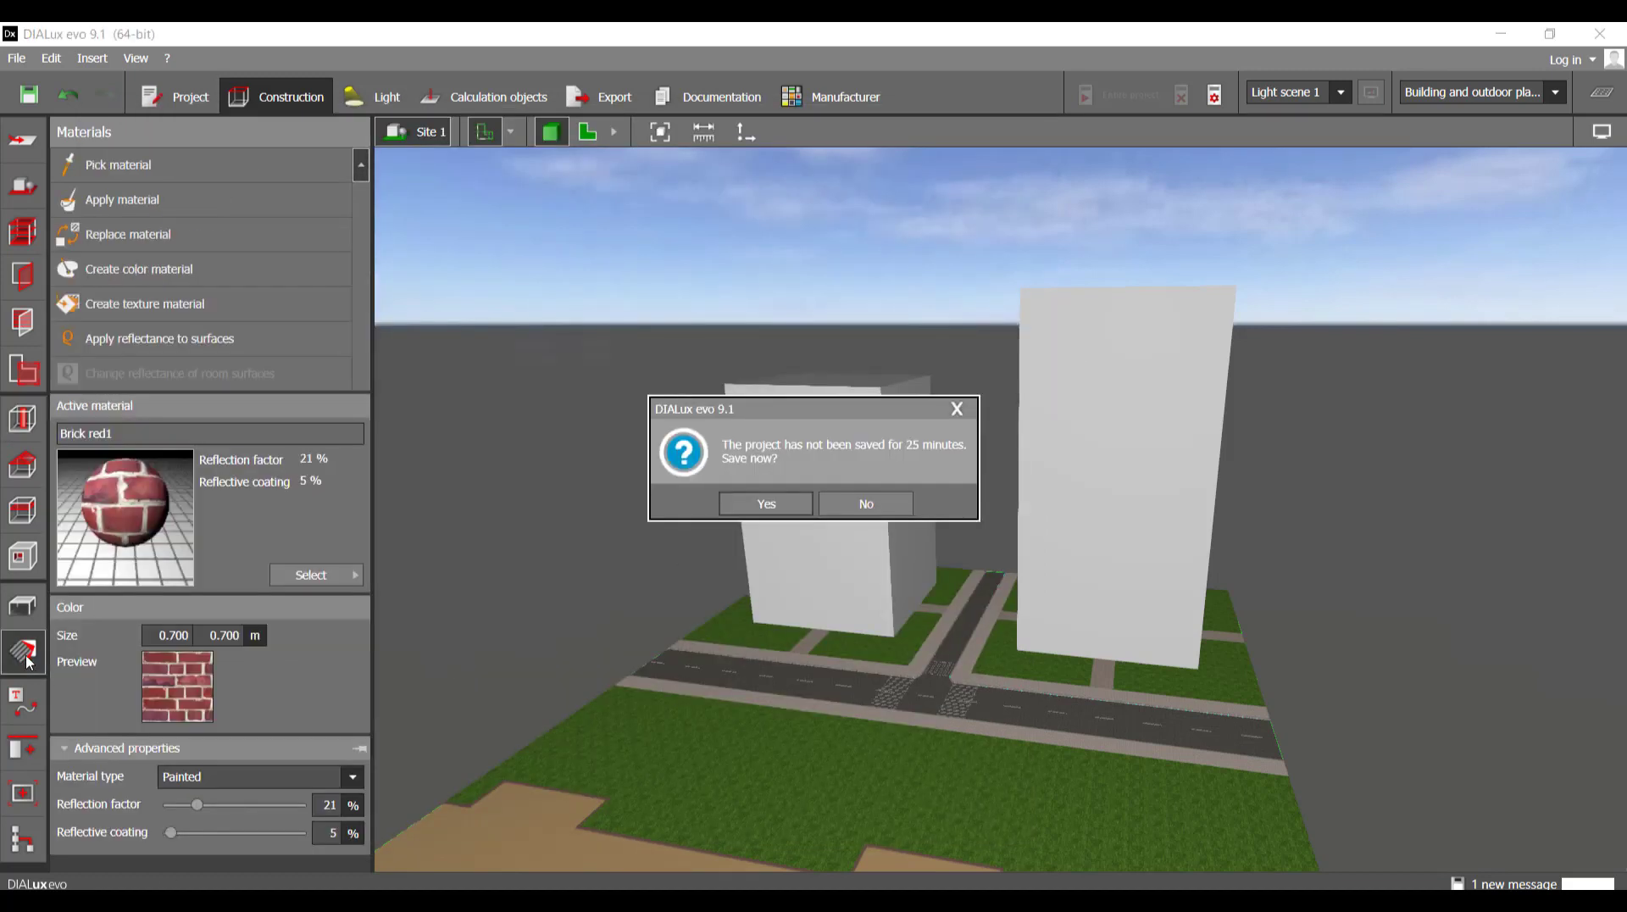
pyautogui.click(881, 505)
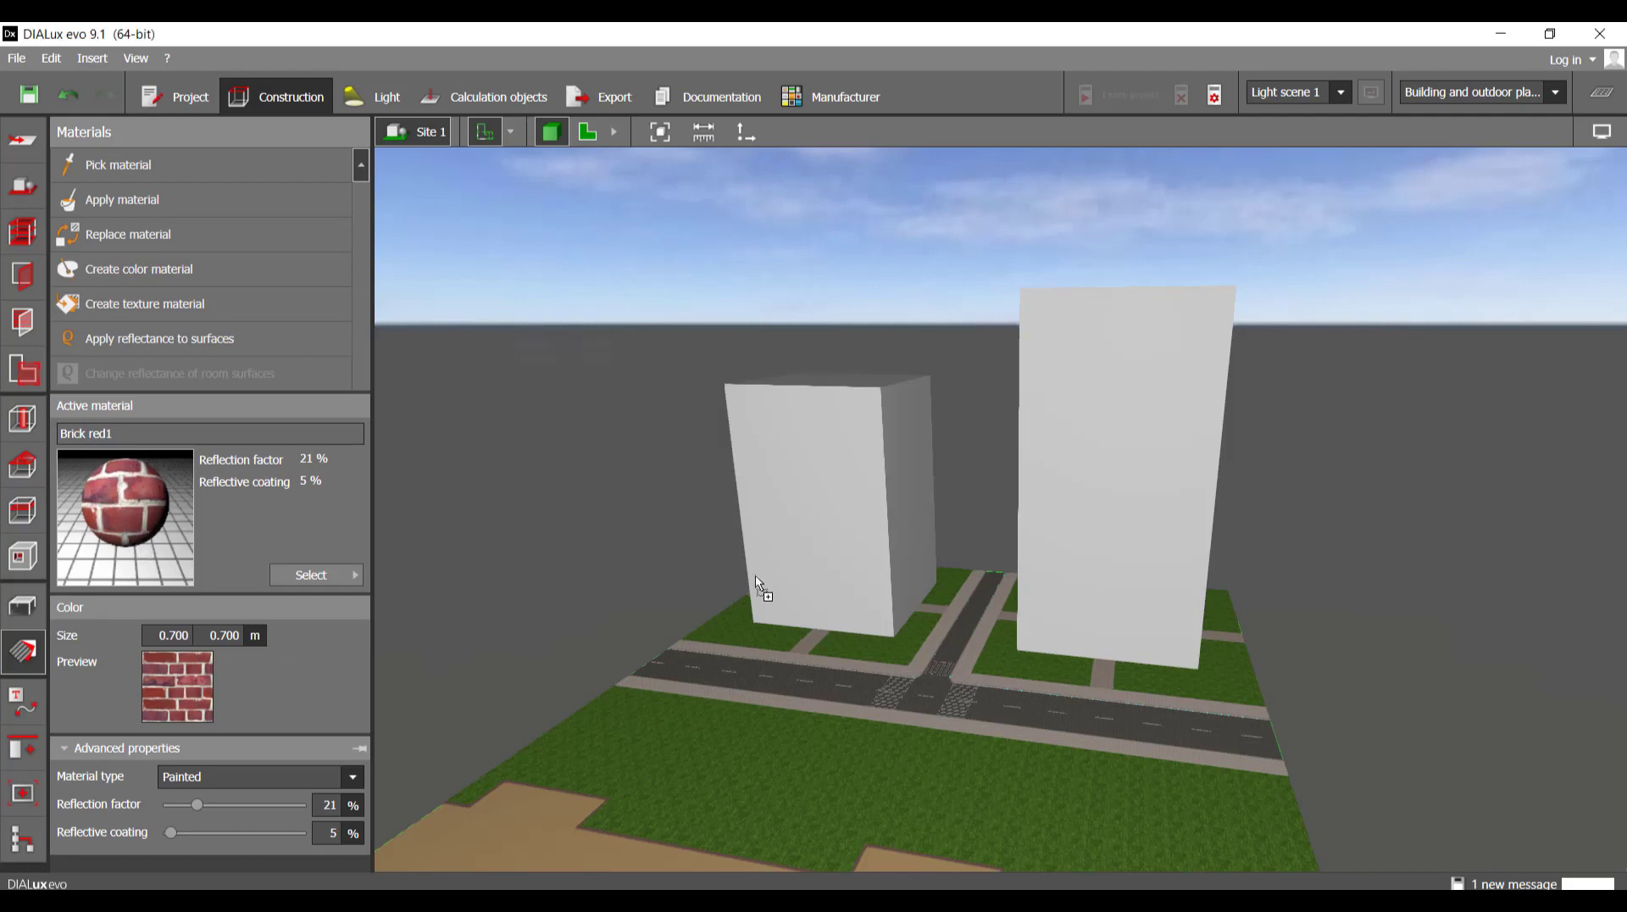
pyautogui.click(1185, 462)
pyautogui.scroll(5, 1151, 508)
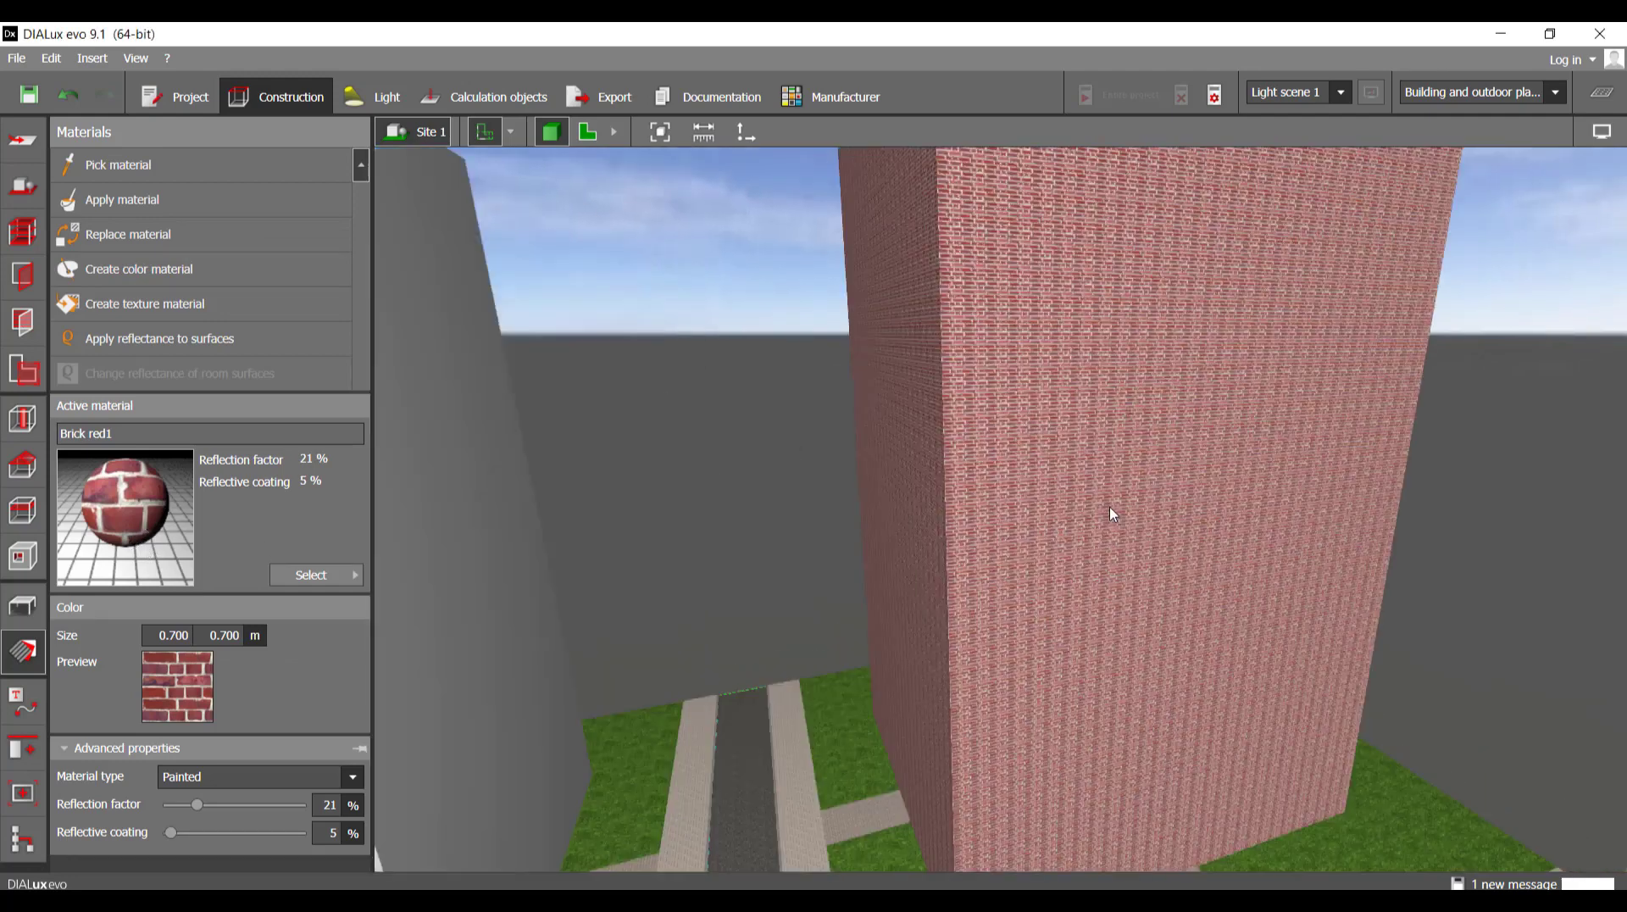
pyautogui.scroll(-5, 1113, 515)
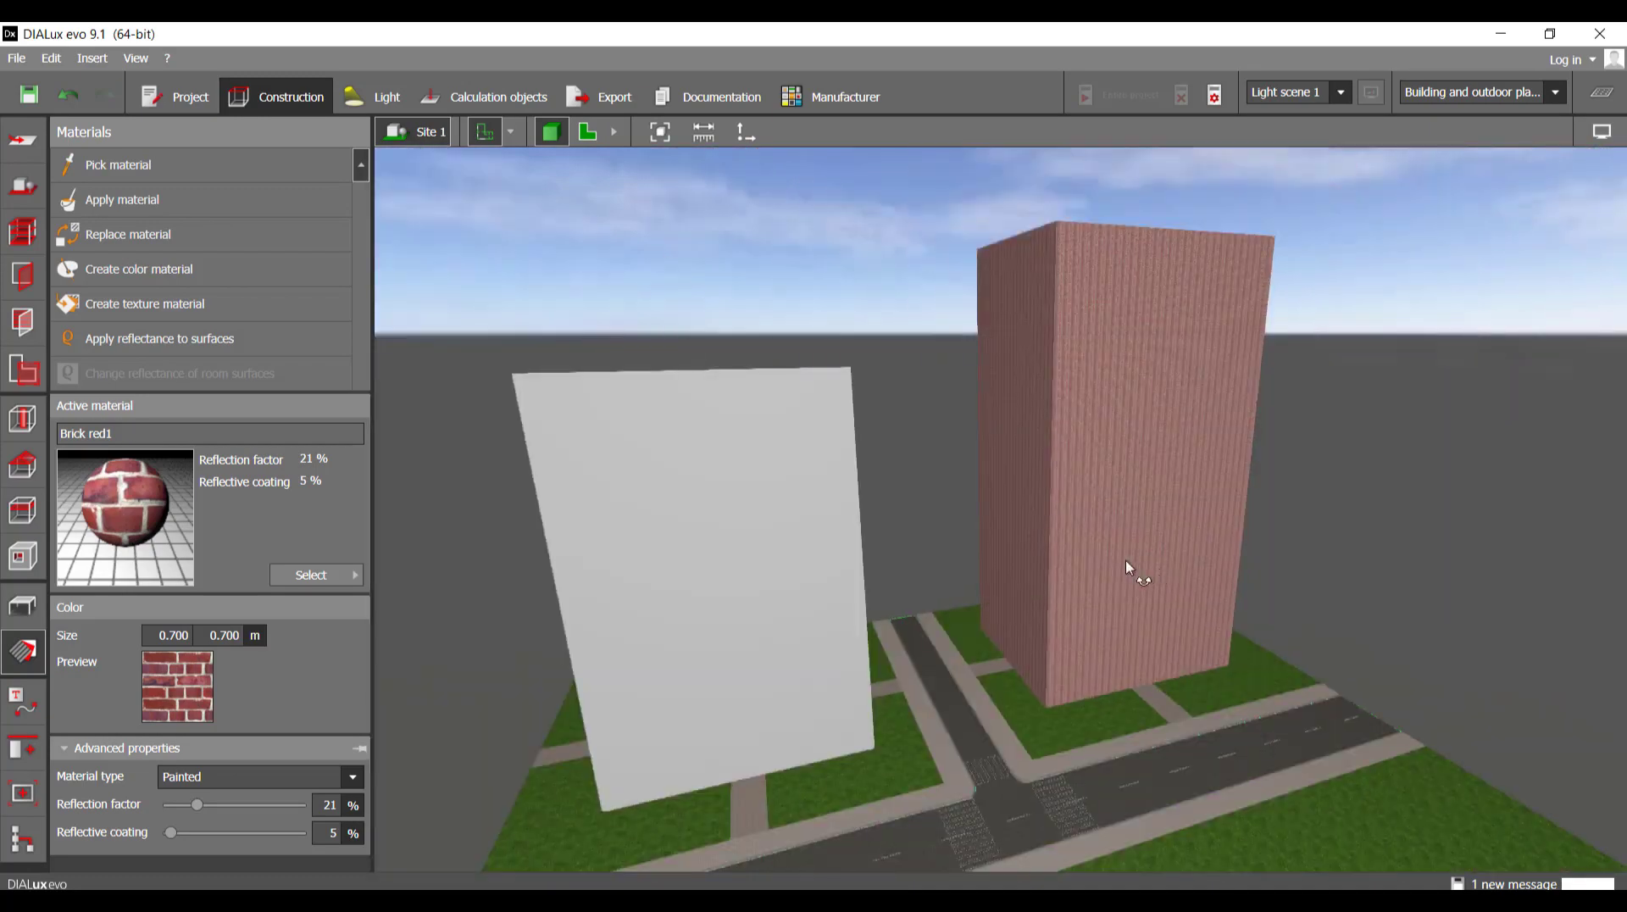
# - Set the Brick red1 texture size to 2.000 by 2.000 m, its reflective coating to 0 % and its reflection factor to 30 %
pyautogui.moveTo(1125, 561); pyautogui.dragTo(1009, 566, button='right')
pyautogui.click(178, 635)
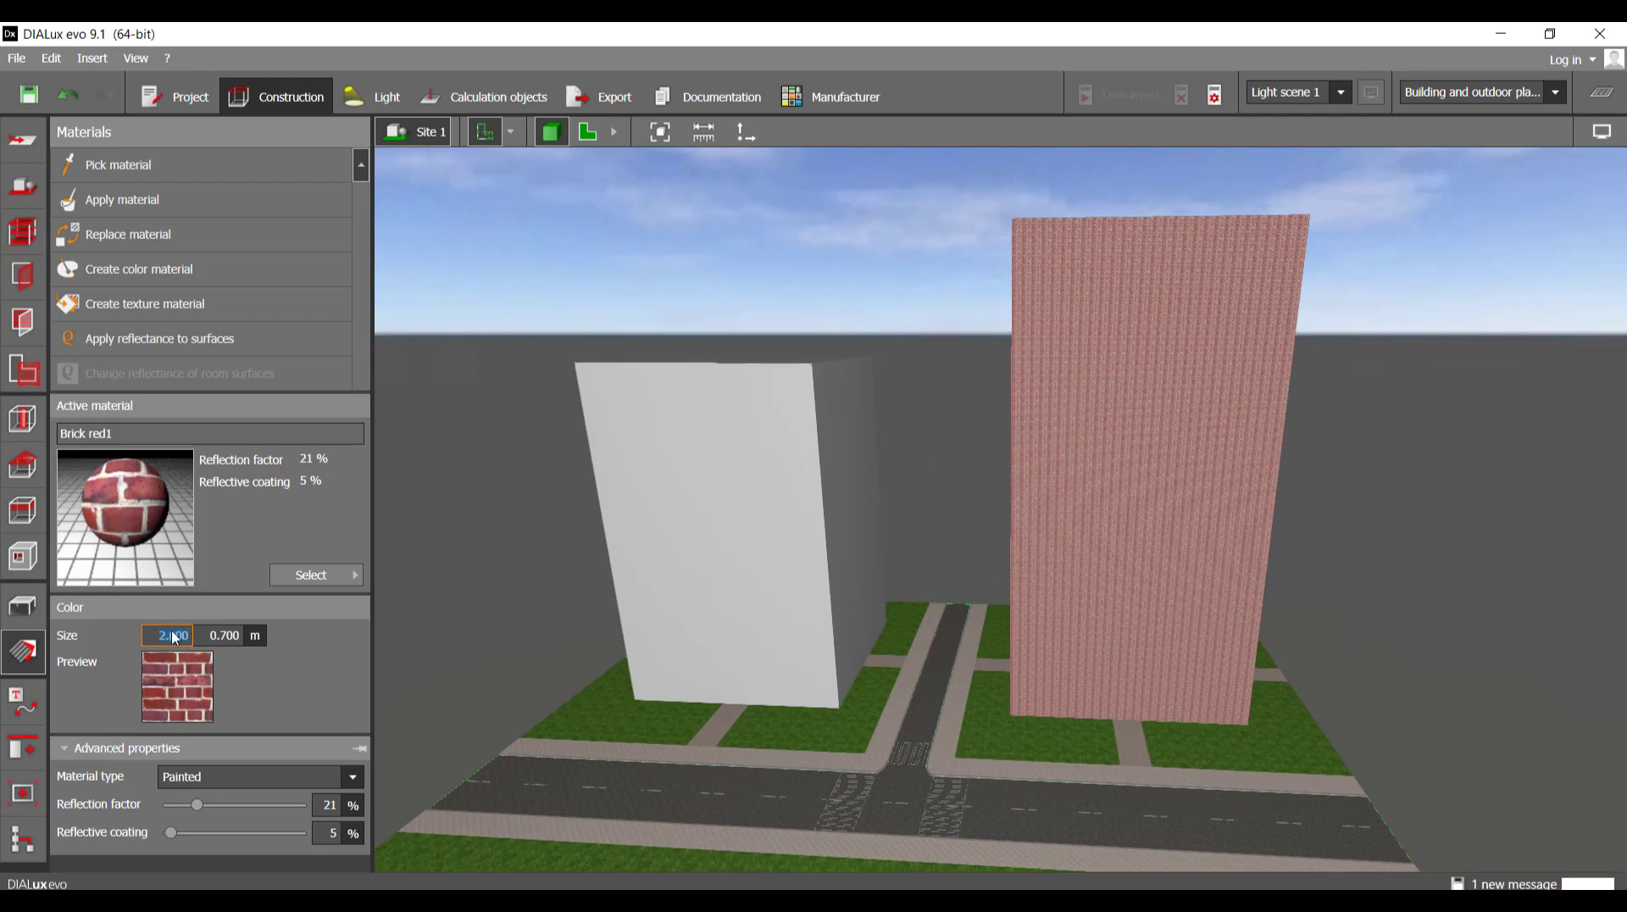
pyautogui.click(217, 635)
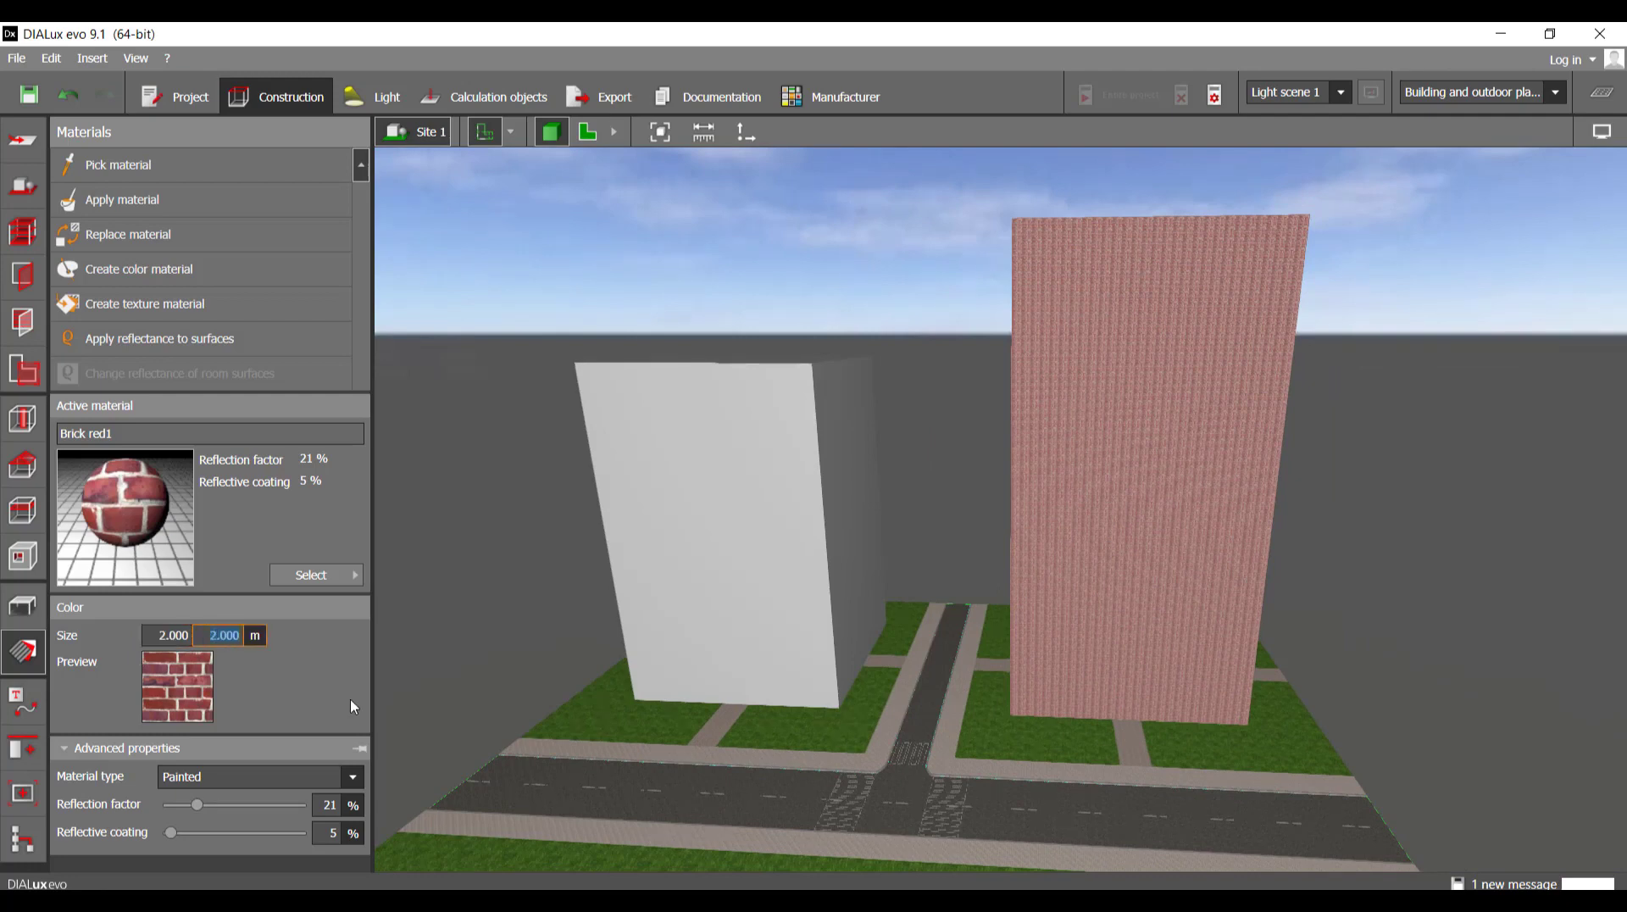
pyautogui.click(339, 835)
pyautogui.write('0')
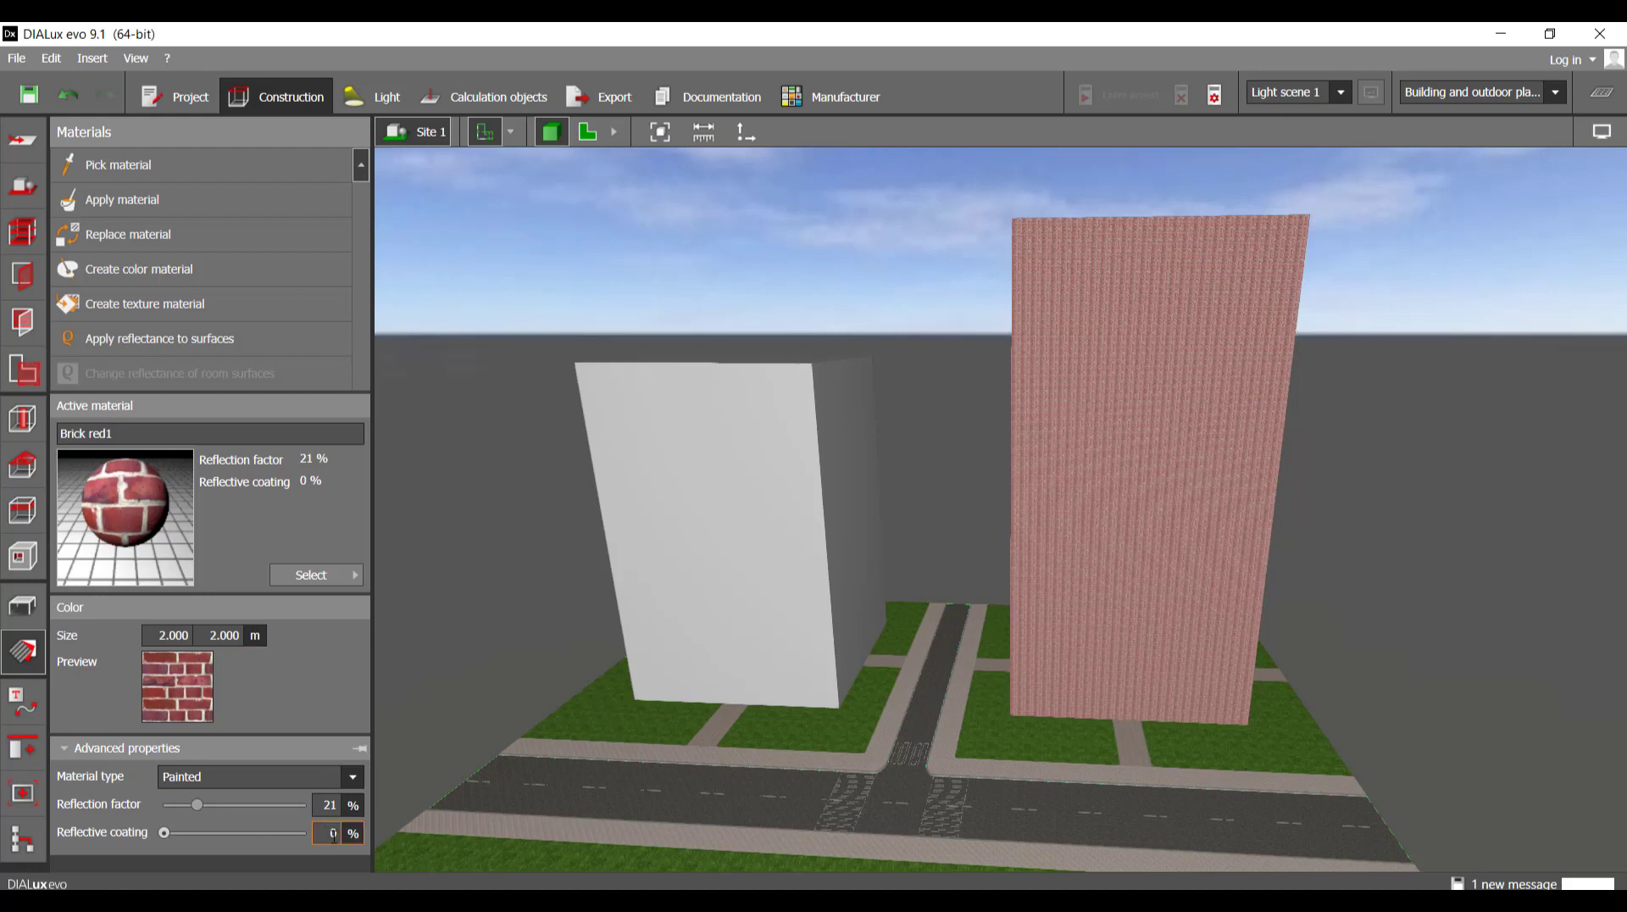
pyautogui.click(341, 809)
pyautogui.write('30')
pyautogui.press('Return')
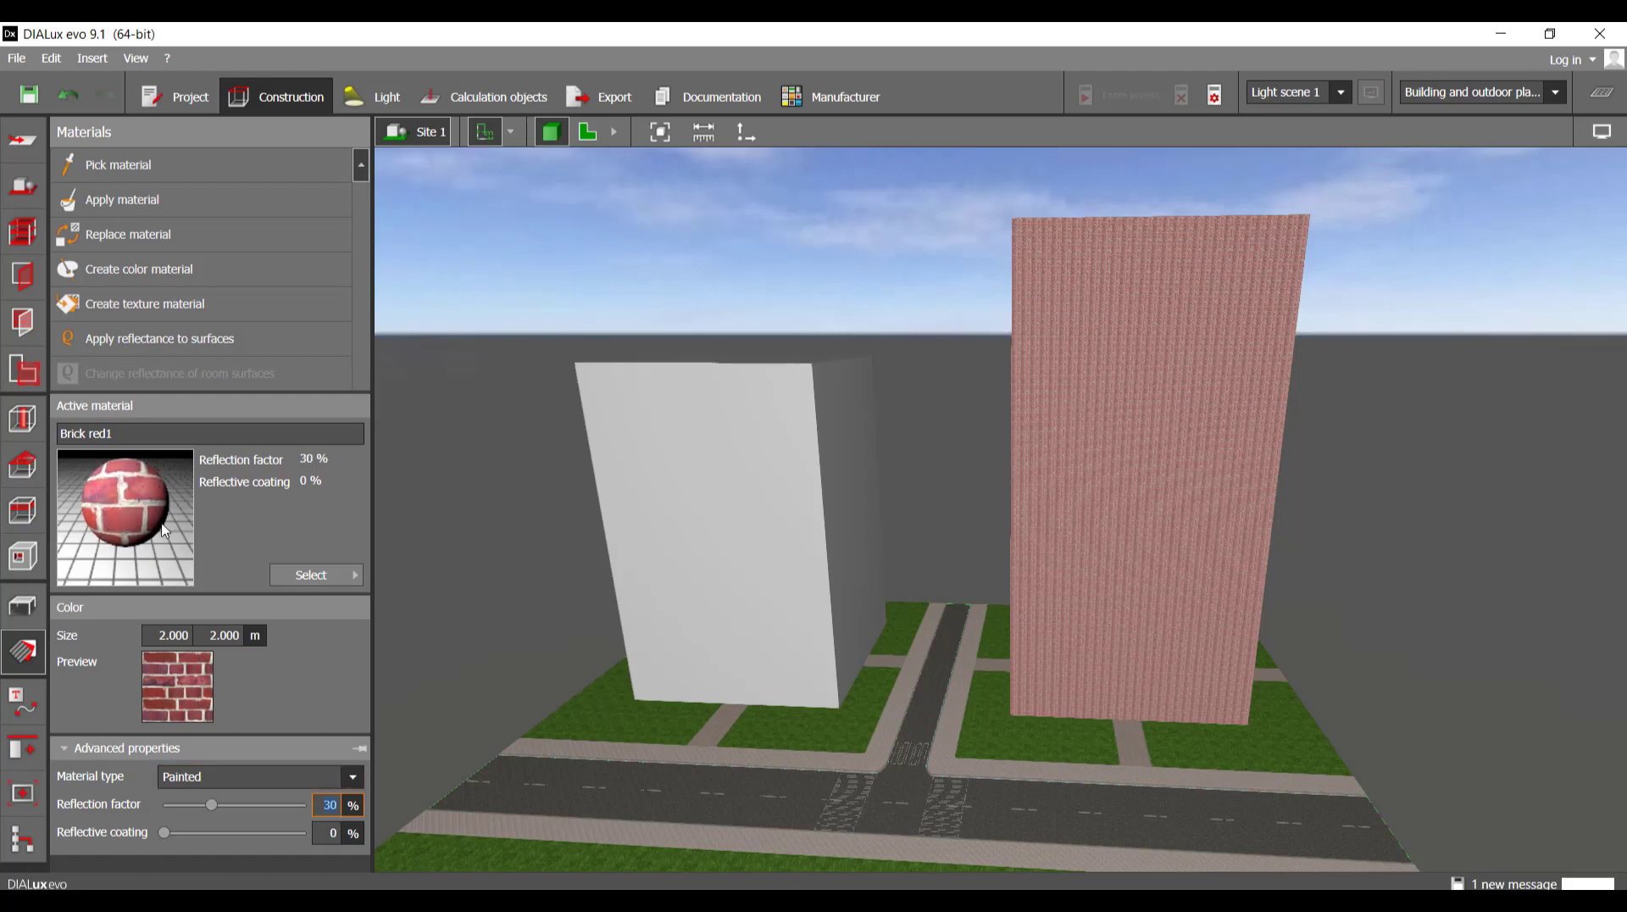
# - Apply the adjusted Brick red1 material to the taller building block again and check its brick scale
pyautogui.scroll(5, 1101, 508)
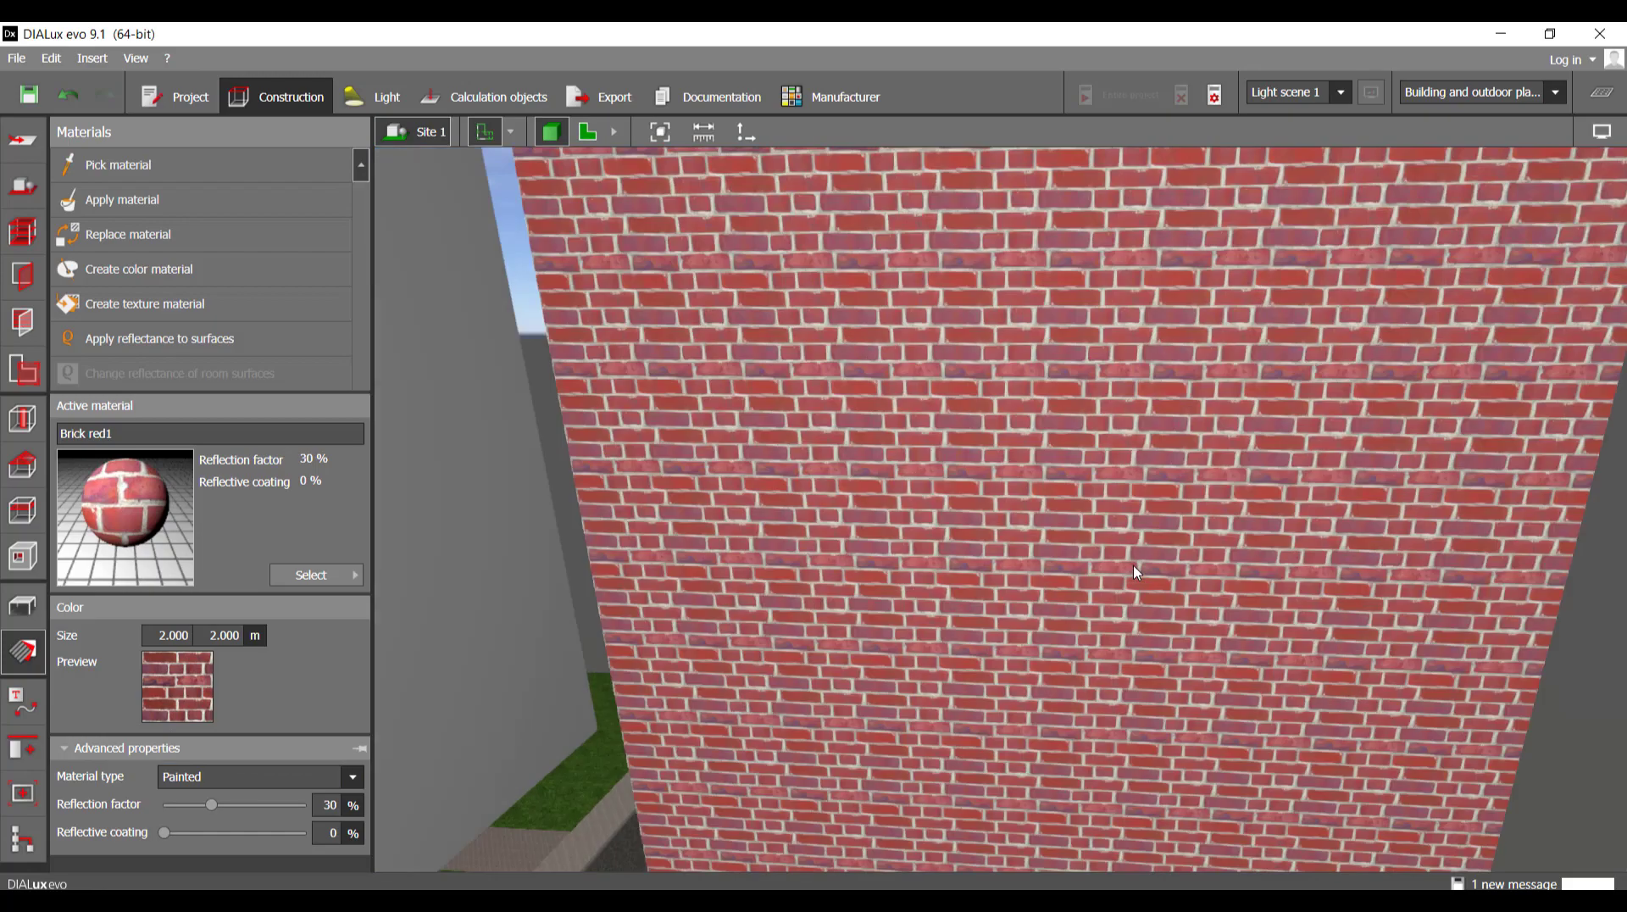
pyautogui.scroll(-3, 1137, 573)
pyautogui.moveTo(1103, 538)
pyautogui.mouseDown(button='right')
pyautogui.moveTo(1064, 510)
pyautogui.moveTo(975, 498)
pyautogui.moveTo(931, 542)
pyautogui.moveTo(1080, 548)
pyautogui.mouseUp(button='right')
pyautogui.scroll(-2, 931, 543)
pyautogui.scroll(-3, 1093, 549)
pyautogui.scroll(3, 1059, 540)
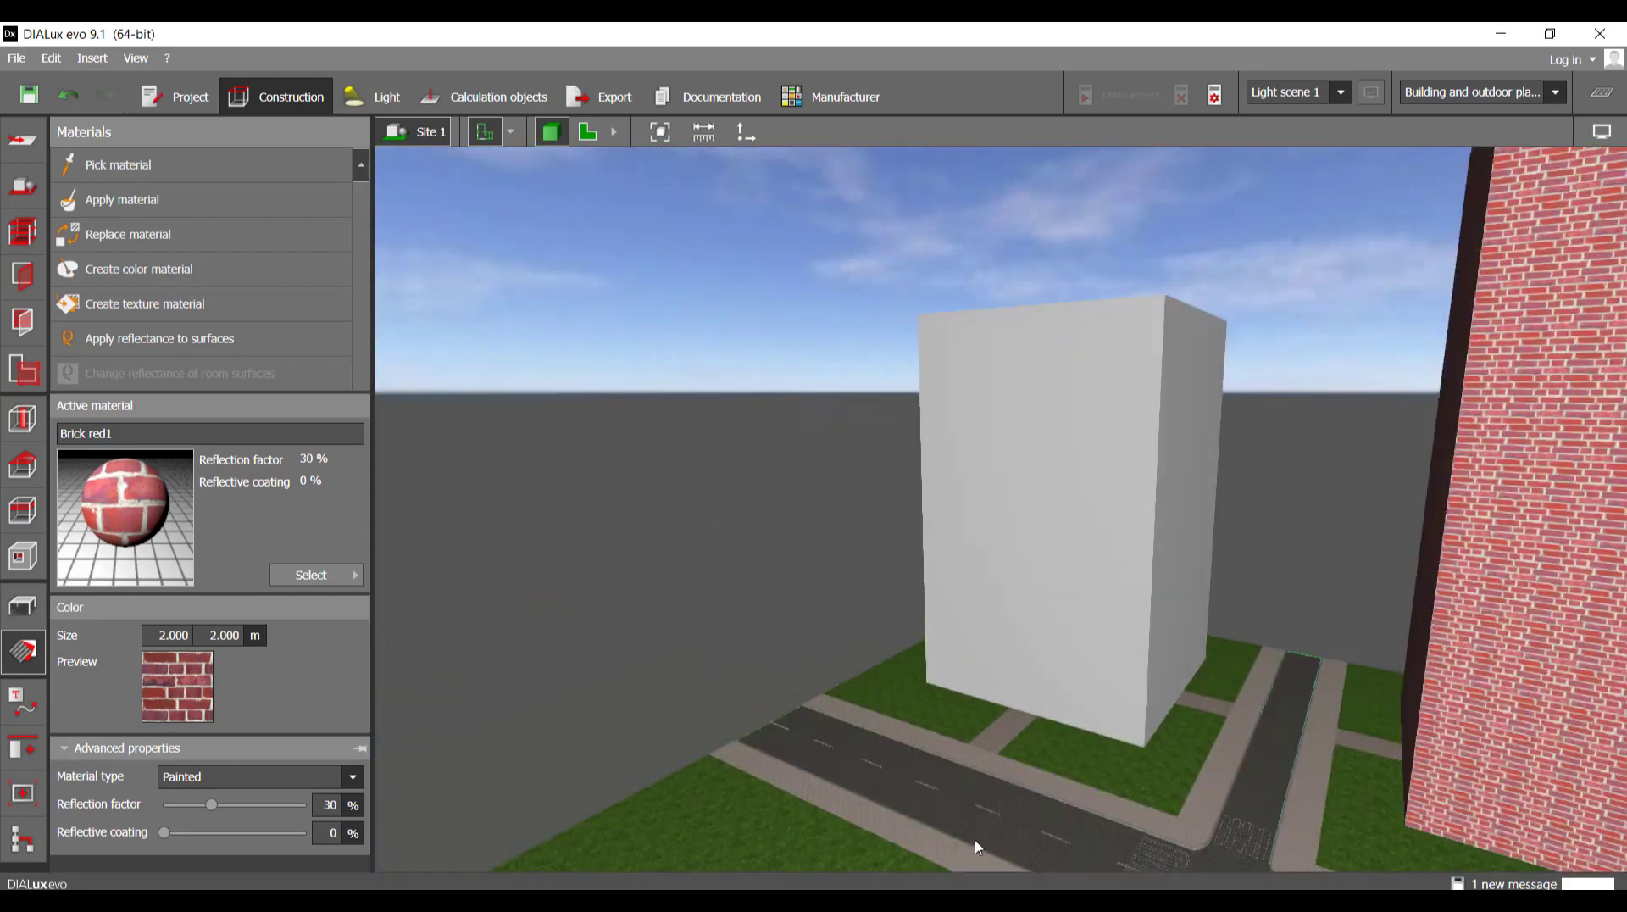
# - Choose Unshaped stone wall2 from the outdoor wall textures and apply it to the shorter building block
pyautogui.moveTo(1017, 901)
pyautogui.click(1135, 831)
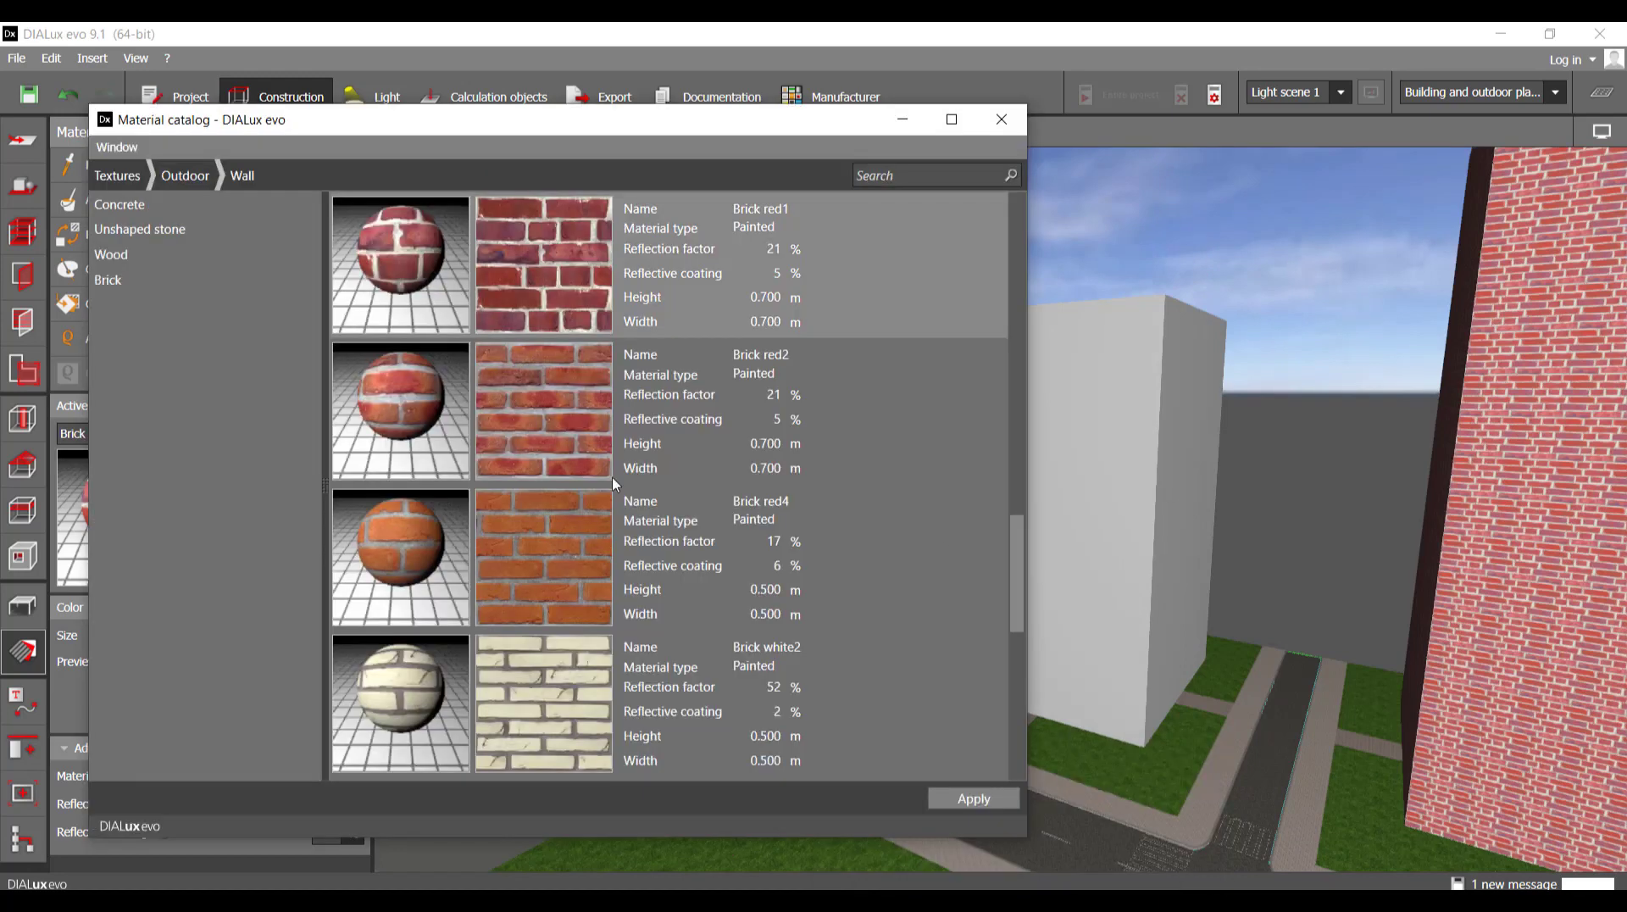
pyautogui.scroll(-5, 591, 604)
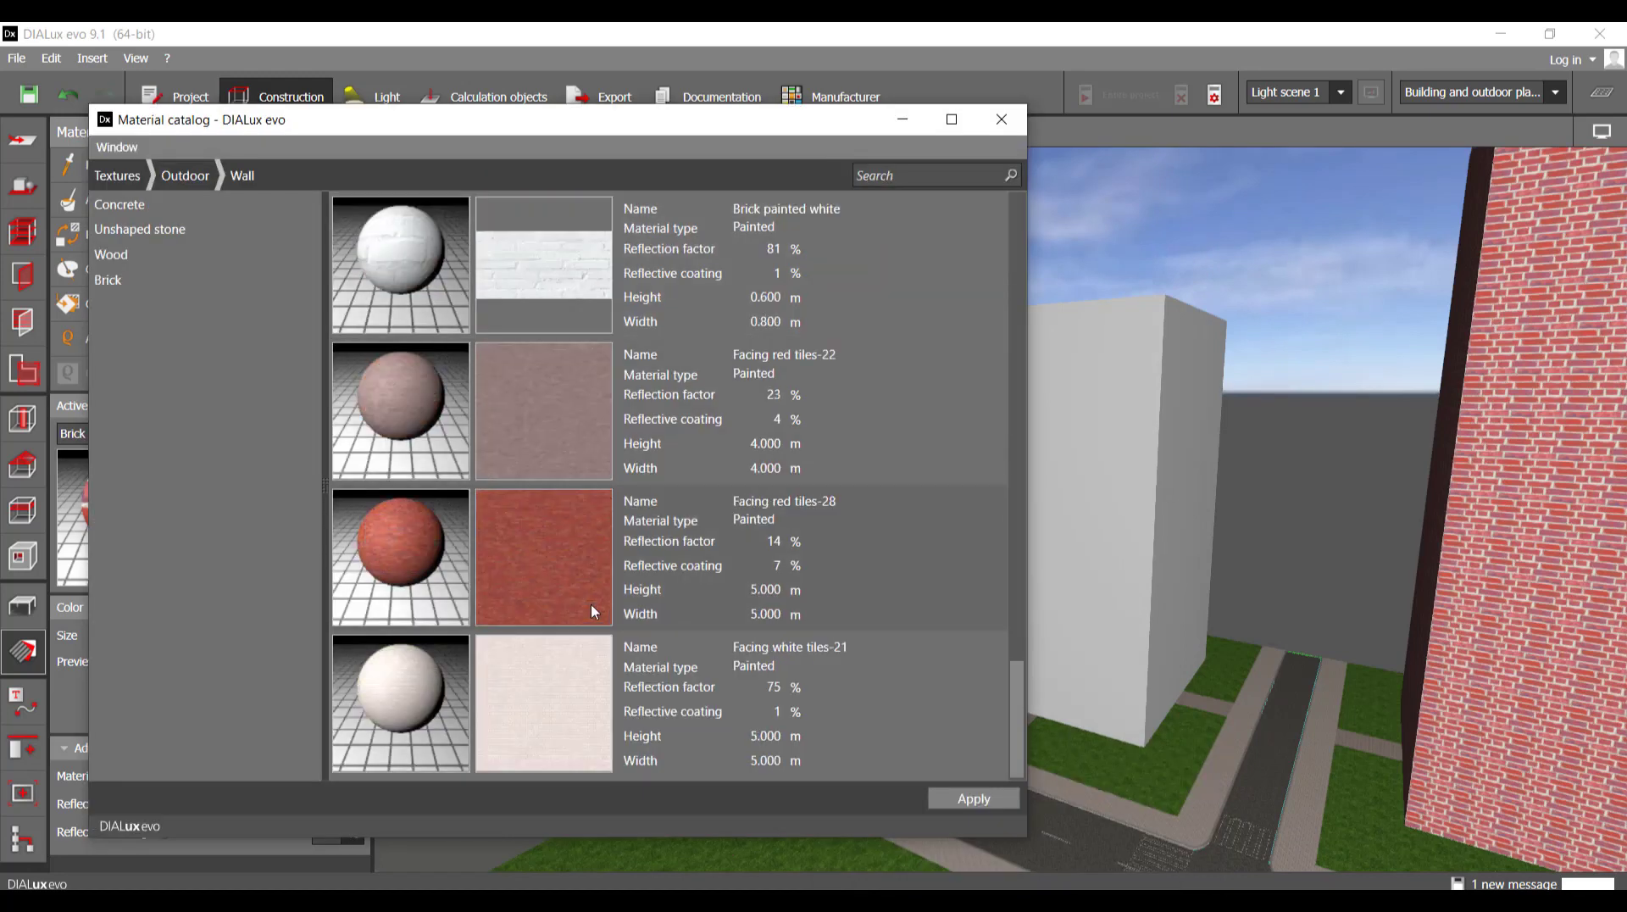
pyautogui.scroll(3, 592, 603)
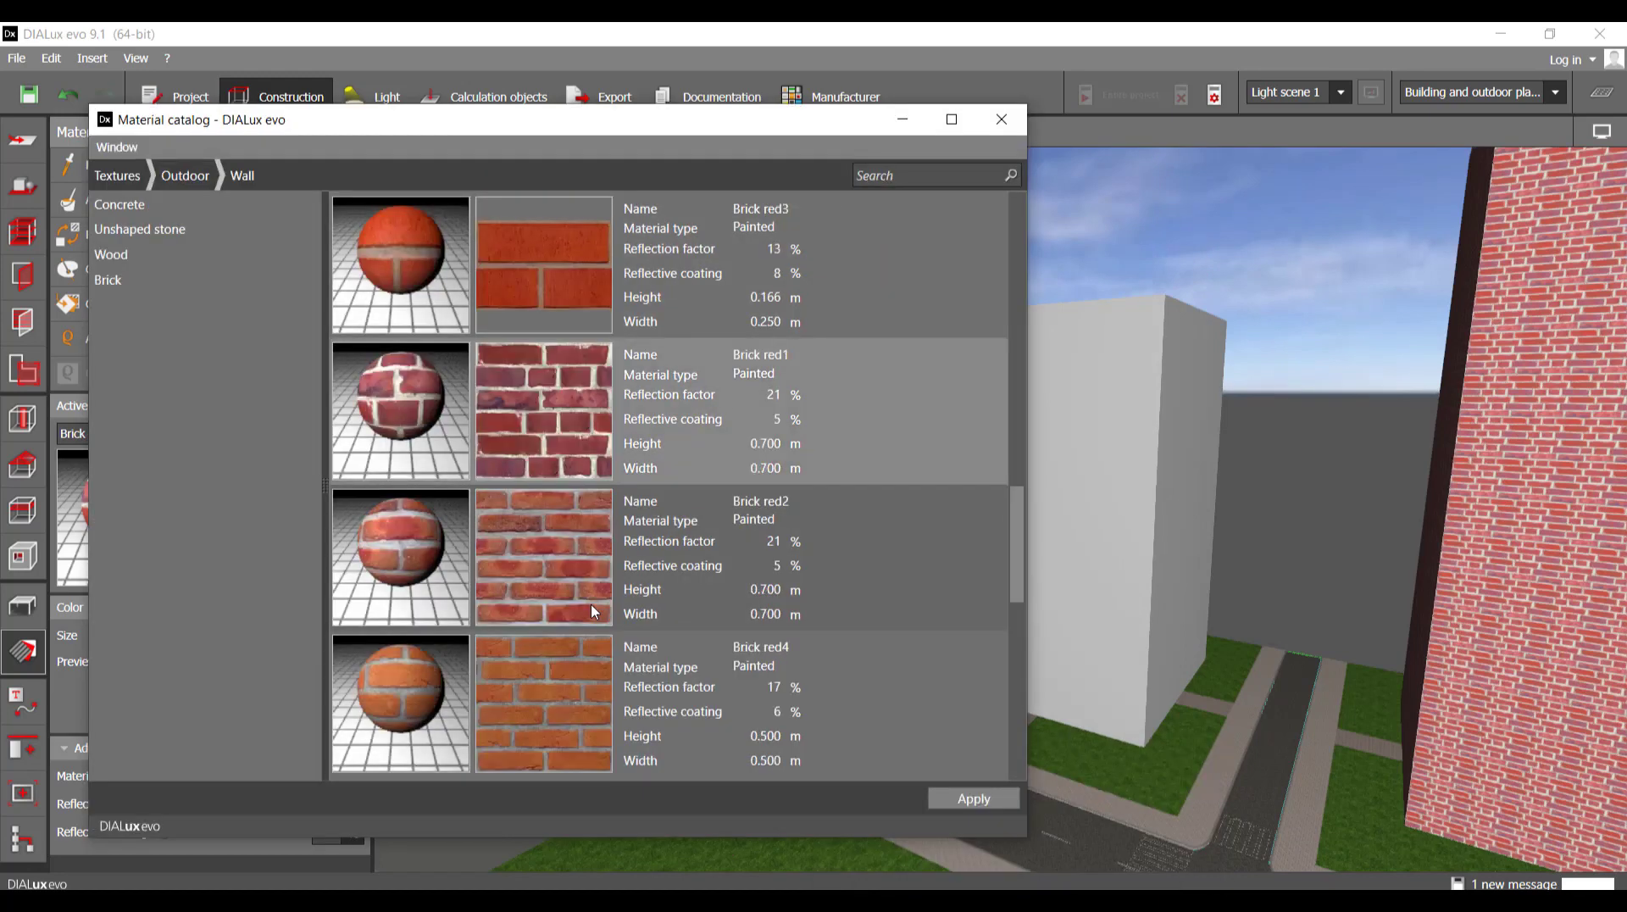
pyautogui.scroll(-3, 594, 611)
pyautogui.scroll(8, 594, 611)
pyautogui.scroll(5, 595, 611)
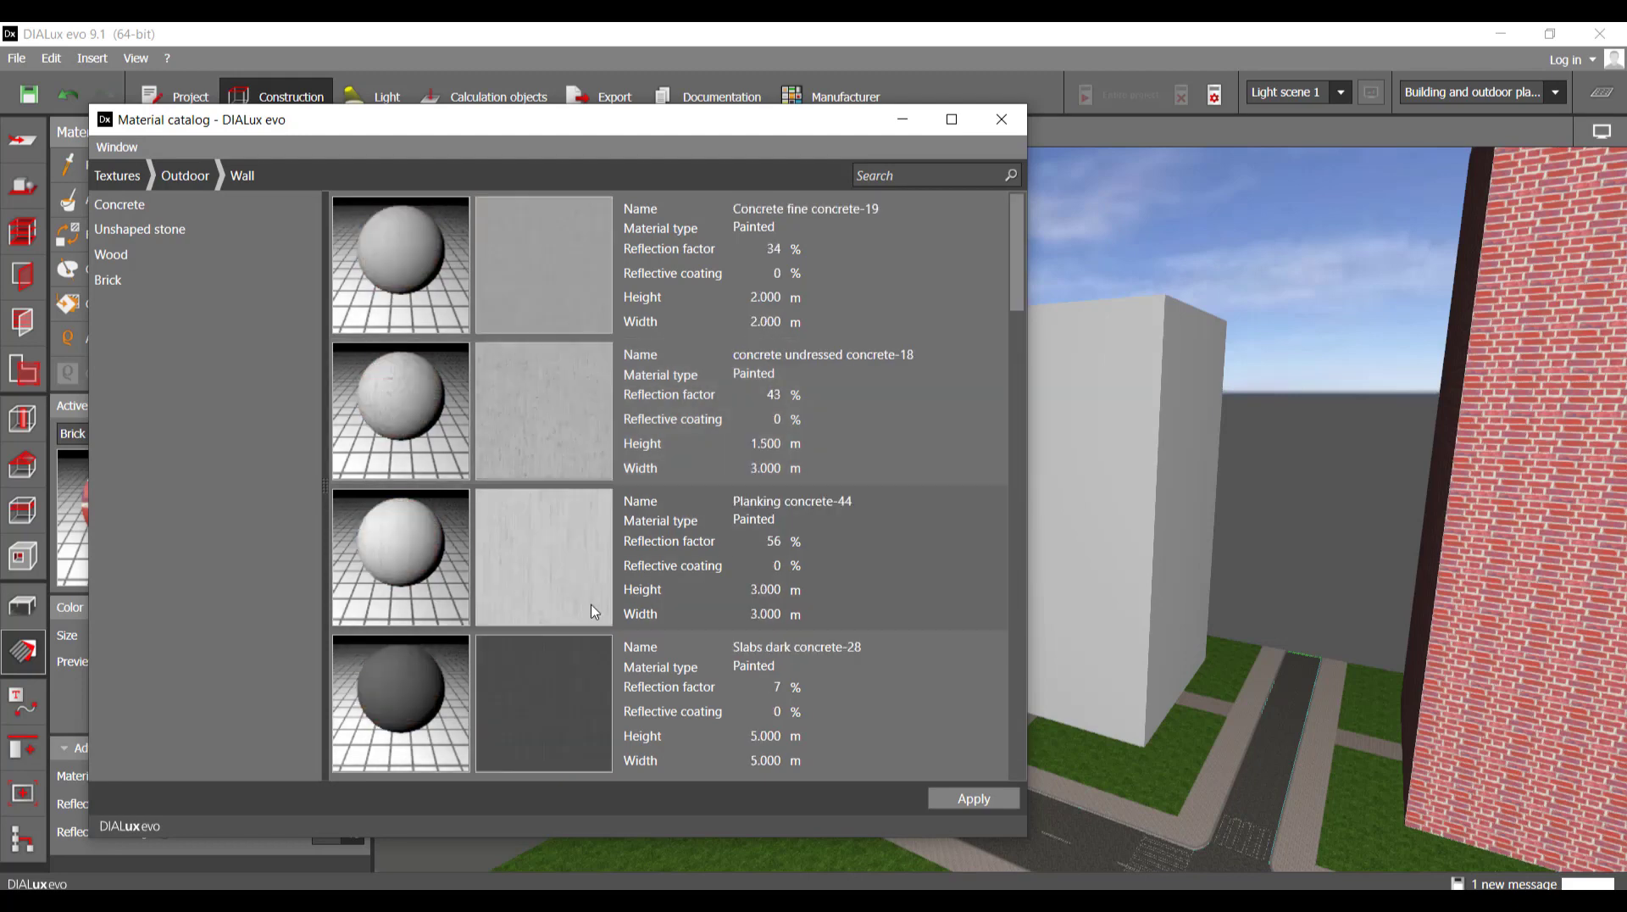
pyautogui.scroll(-5, 594, 610)
pyautogui.scroll(-4, 594, 611)
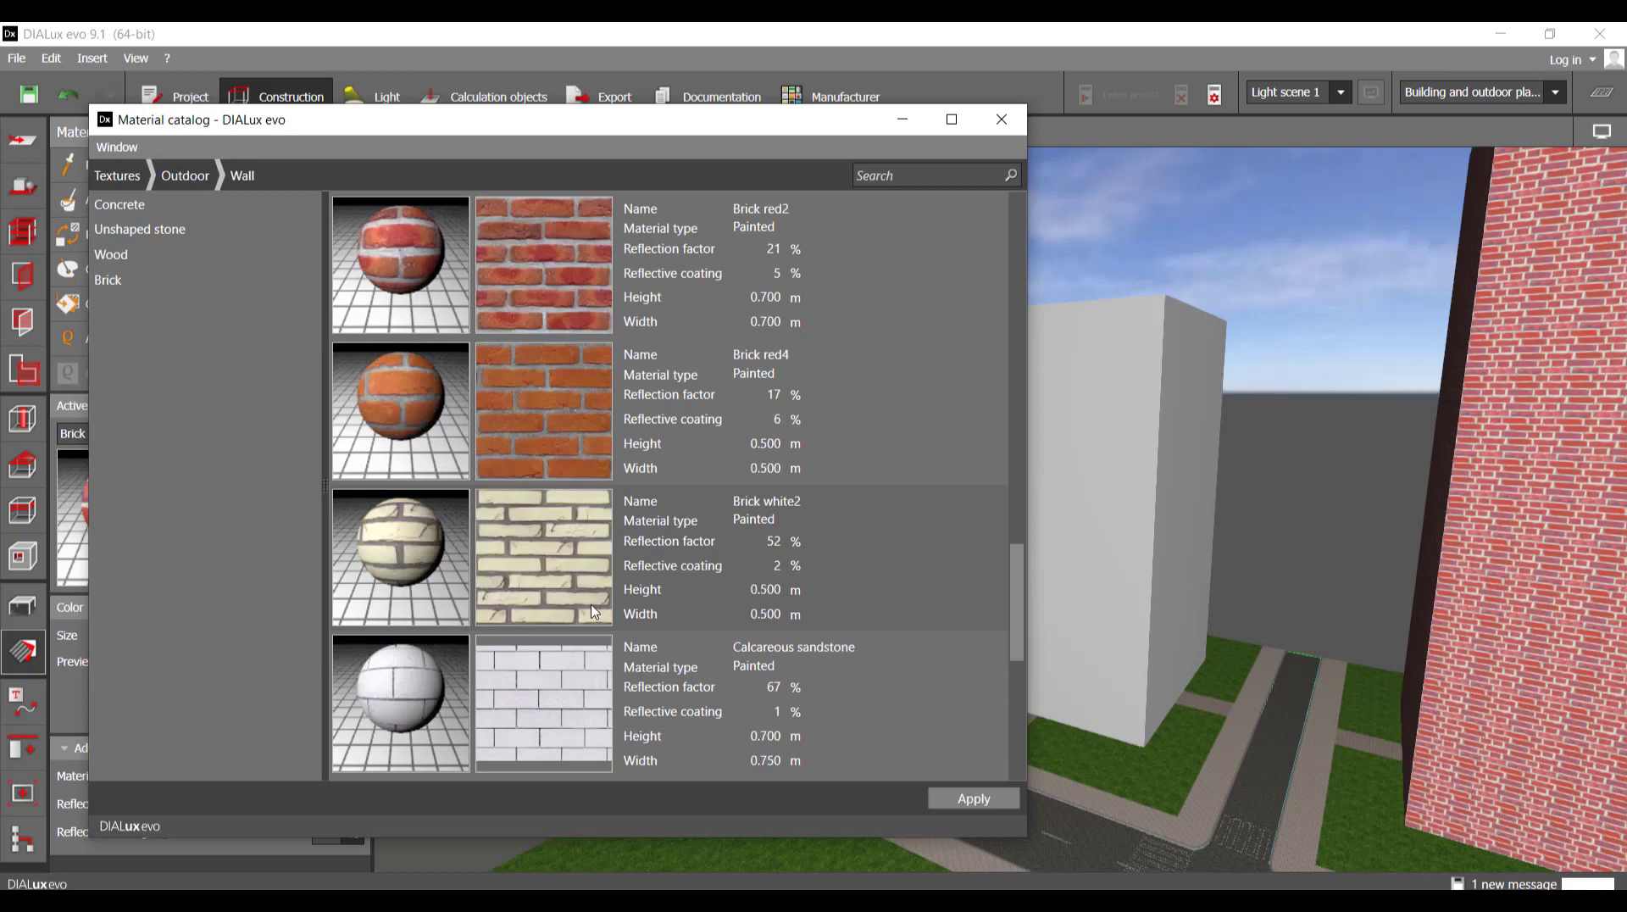
pyautogui.scroll(4, 594, 611)
pyautogui.scroll(5, 594, 611)
pyautogui.scroll(-5, 594, 611)
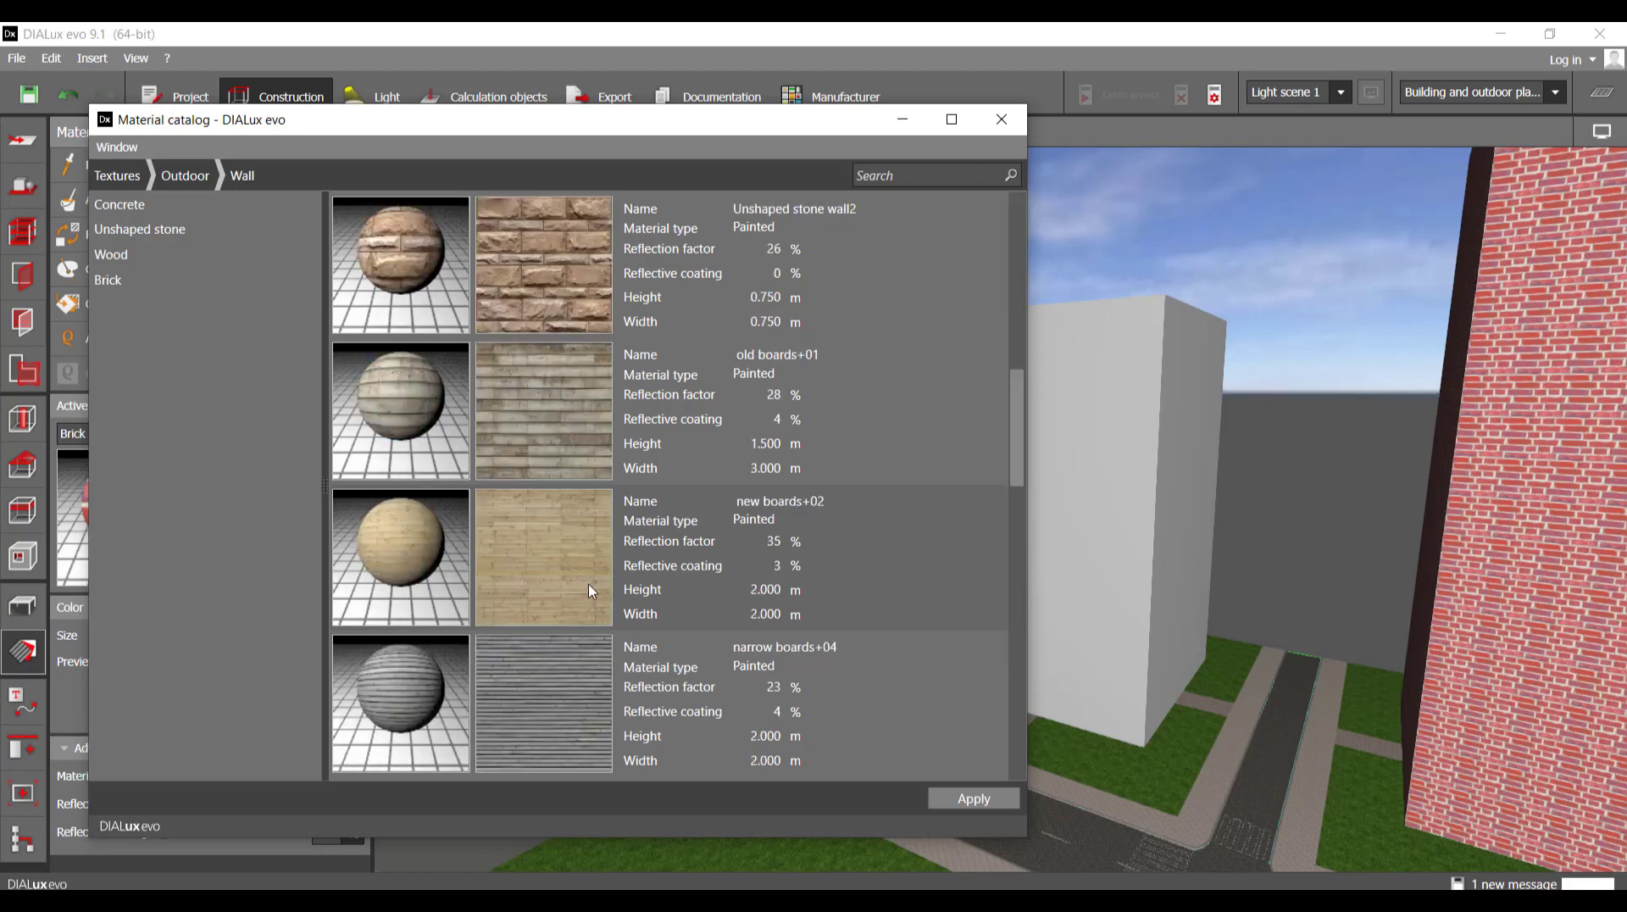
pyautogui.click(545, 265)
pyautogui.click(1209, 207)
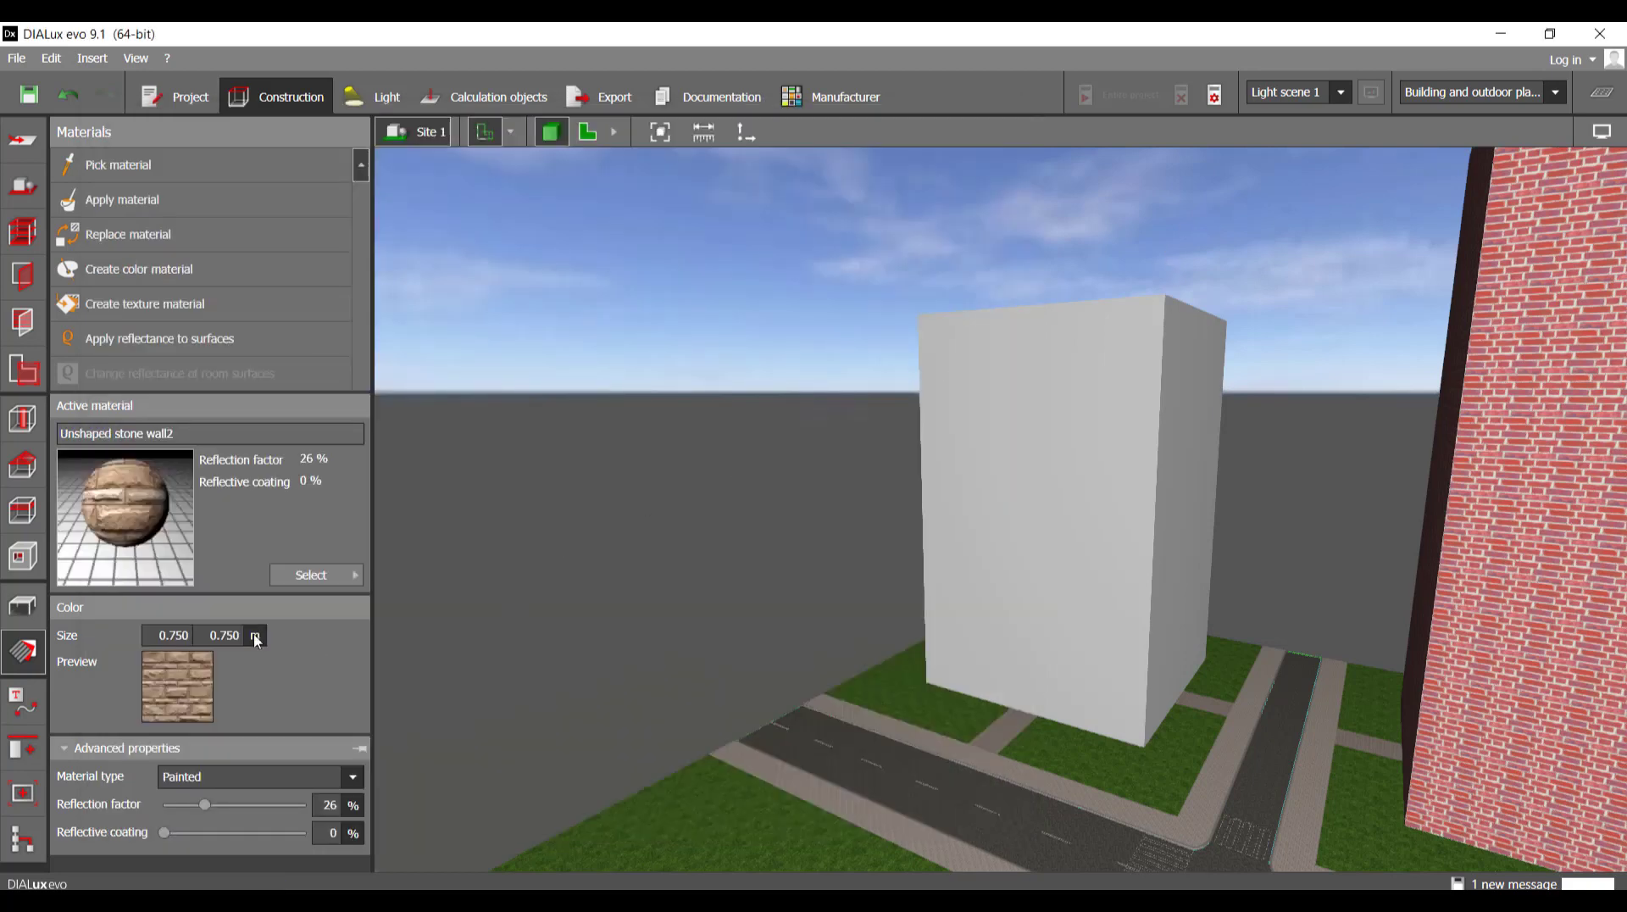
pyautogui.click(1019, 500)
pyautogui.scroll(5, 1060, 567)
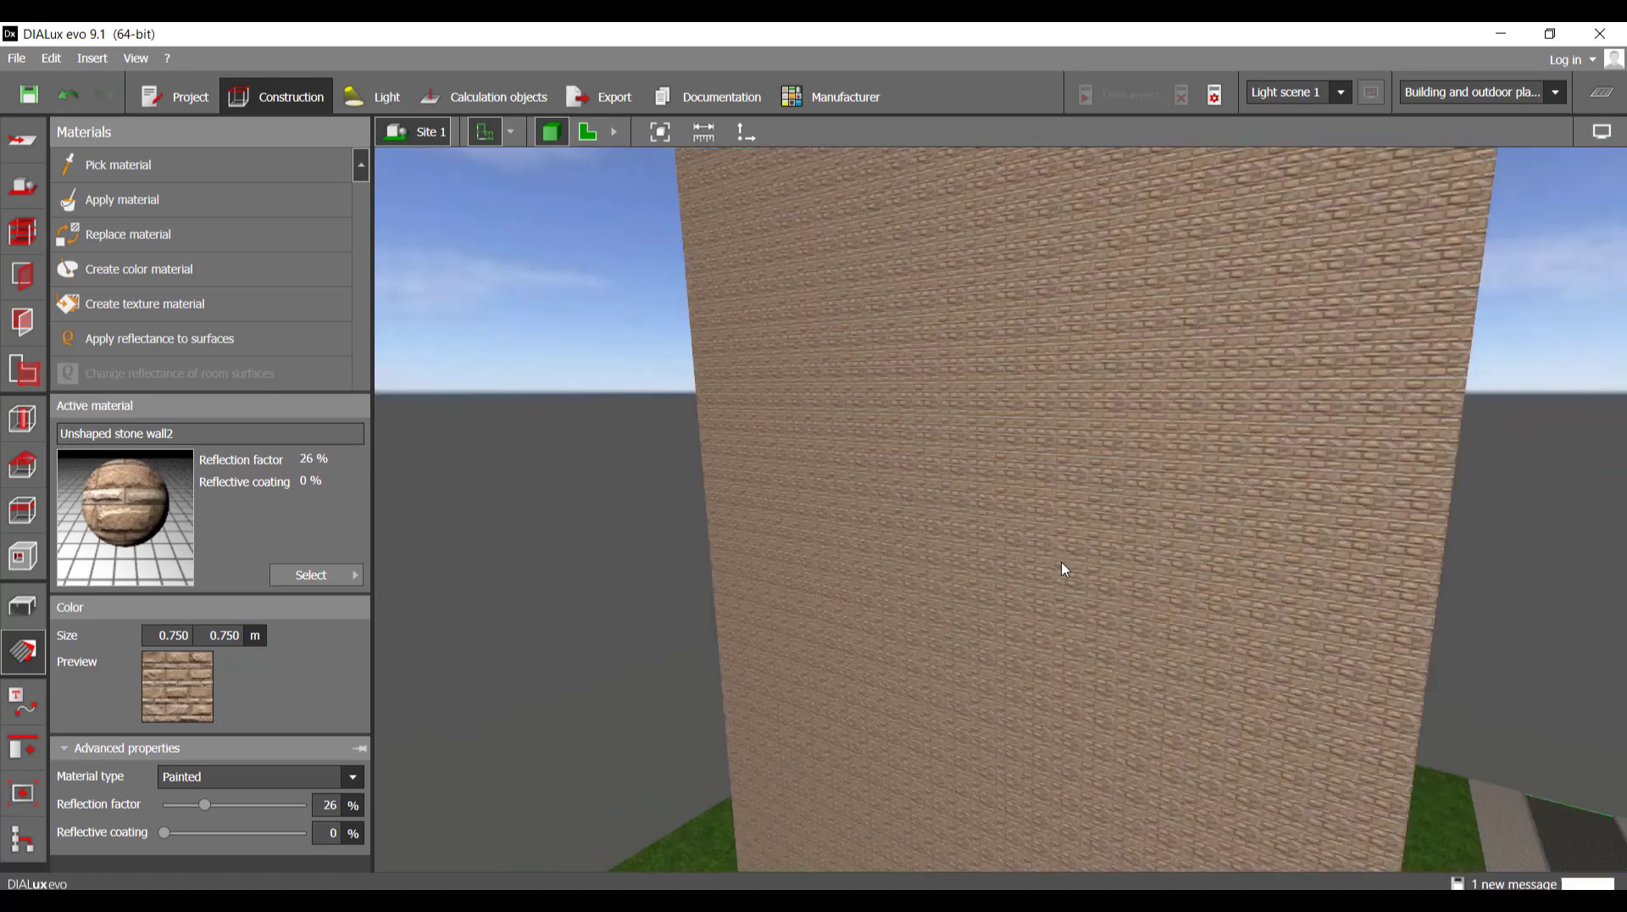
# - Set the stone texture size to 1.000 by 1.000 m and its reflection factor to 15 %, and reapply it to the shorter building
pyautogui.click(169, 638)
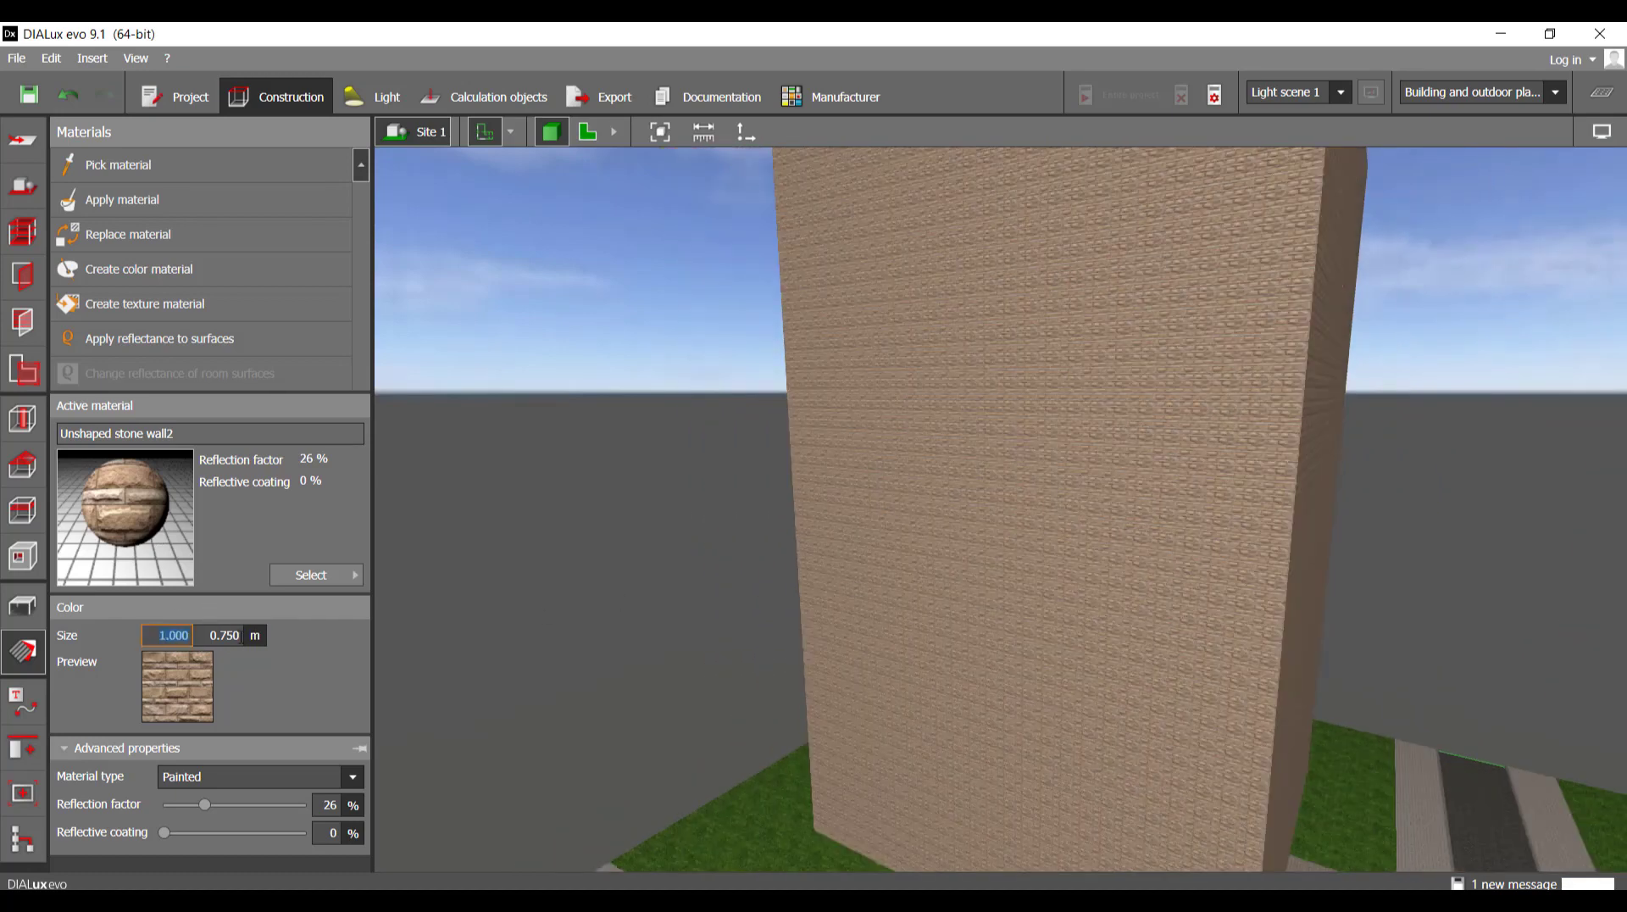
pyautogui.press('Tab')
pyautogui.click(330, 807)
pyautogui.write('15')
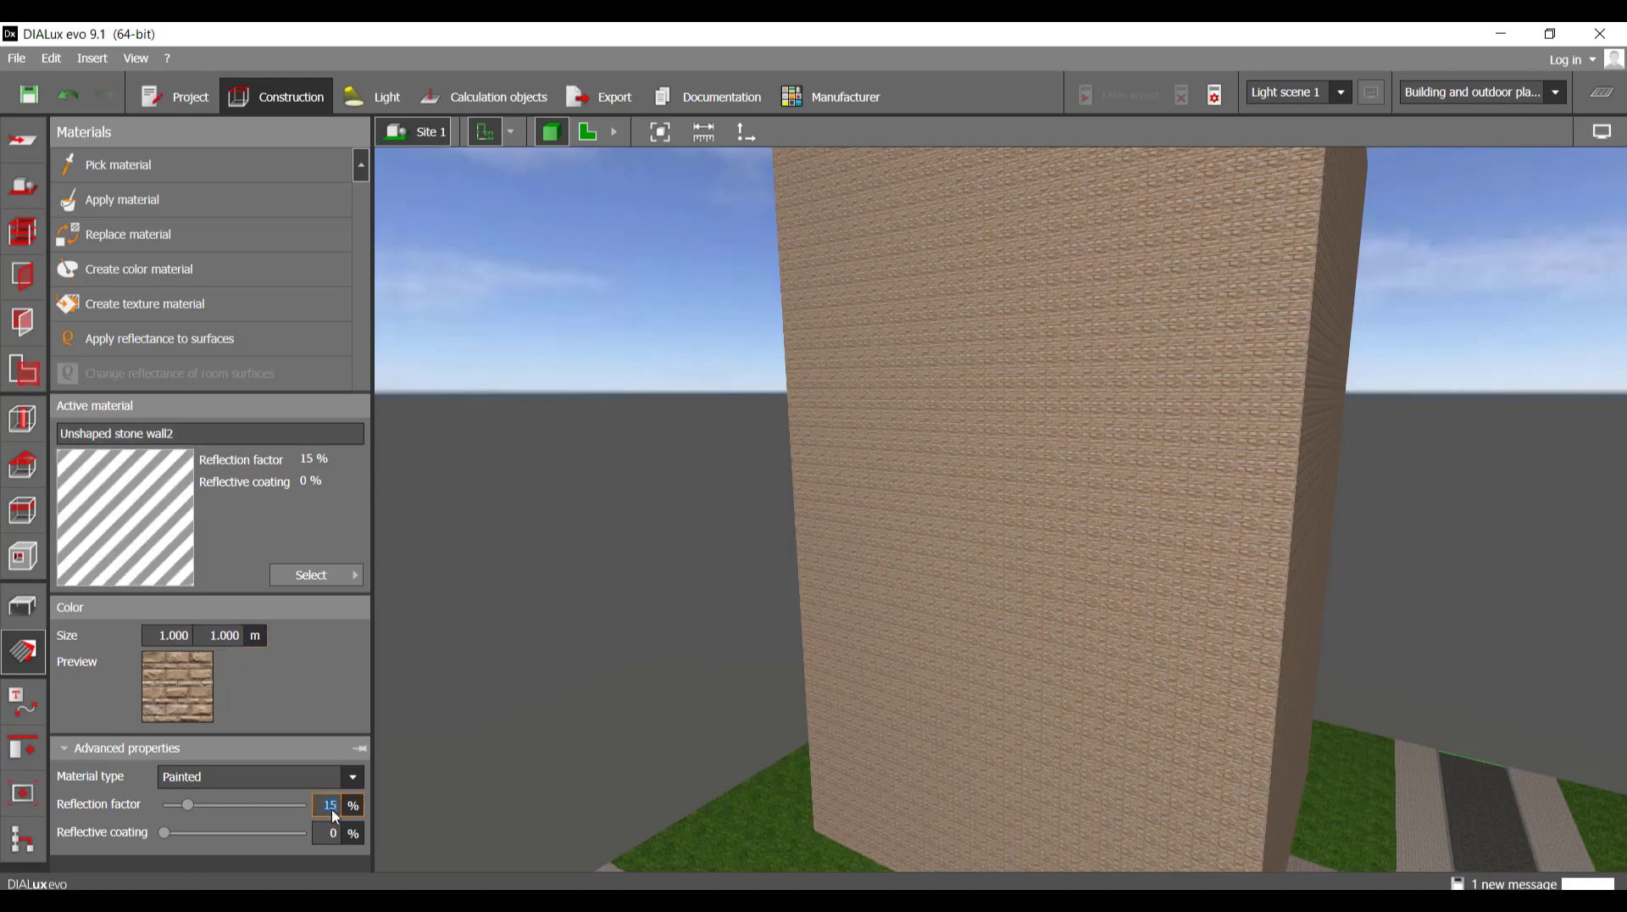
pyautogui.moveTo(145, 510); pyautogui.dragTo(1248, 446)
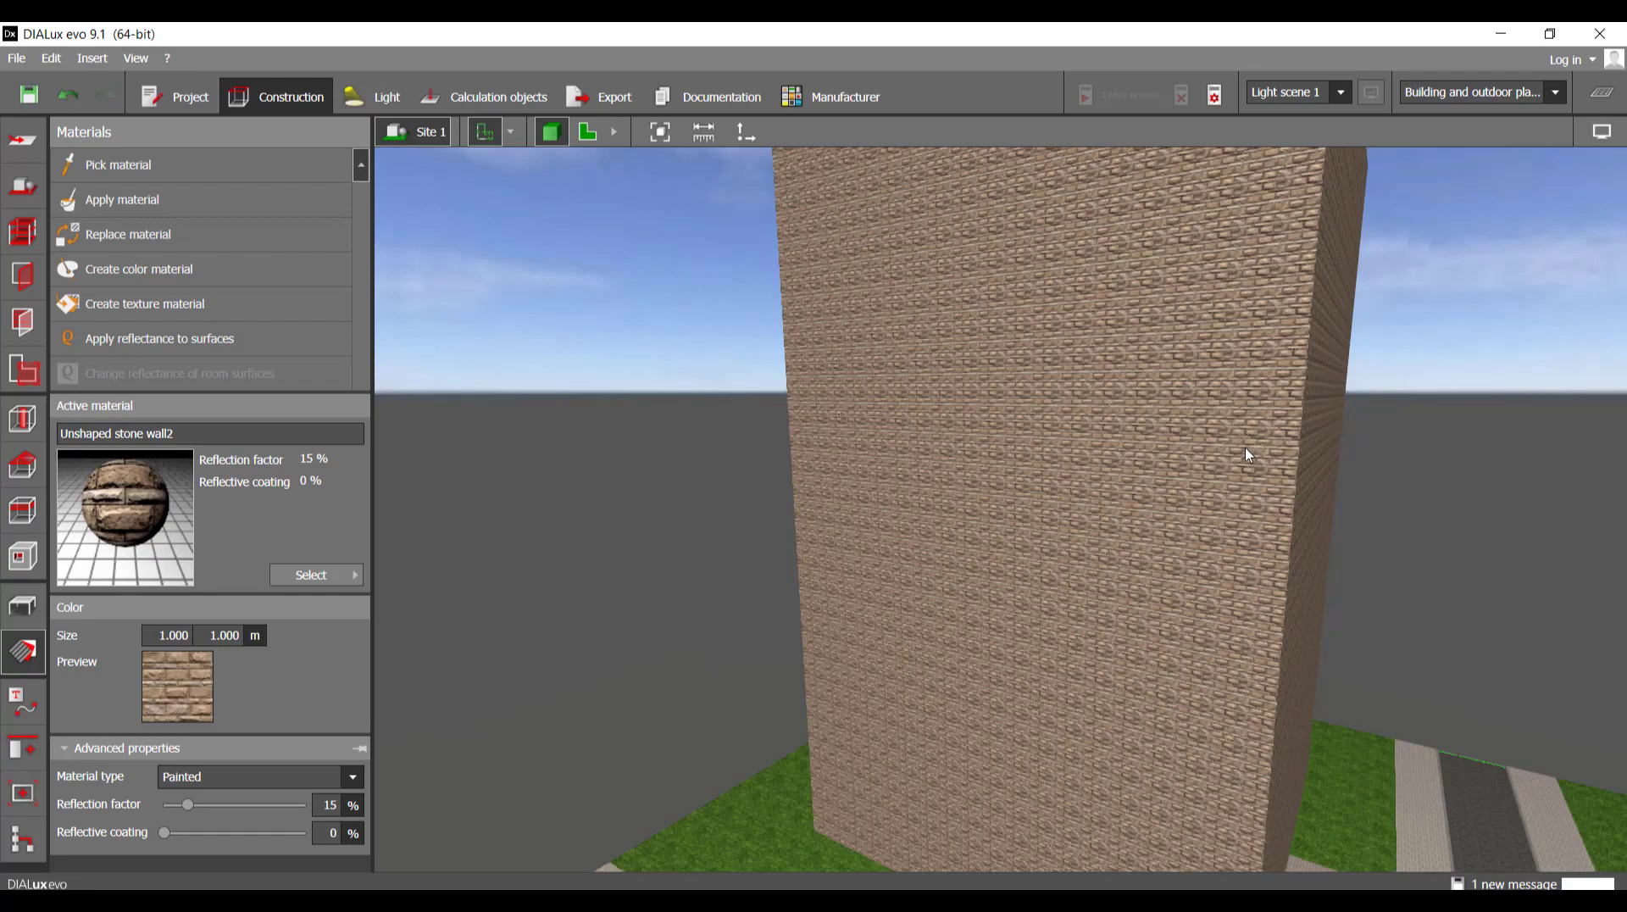
# - Examine both textured buildings and the road junction from several angles in the 3D view
pyautogui.scroll(-3, 1221, 454)
pyautogui.moveTo(1074, 477)
pyautogui.mouseDown(button='right')
pyautogui.moveTo(1169, 513)
pyautogui.moveTo(1146, 532)
pyautogui.moveTo(1039, 525)
pyautogui.moveTo(1072, 481)
pyautogui.mouseUp(button='right')
pyautogui.scroll(-5, 1169, 513)
pyautogui.scroll(4, 1176, 514)
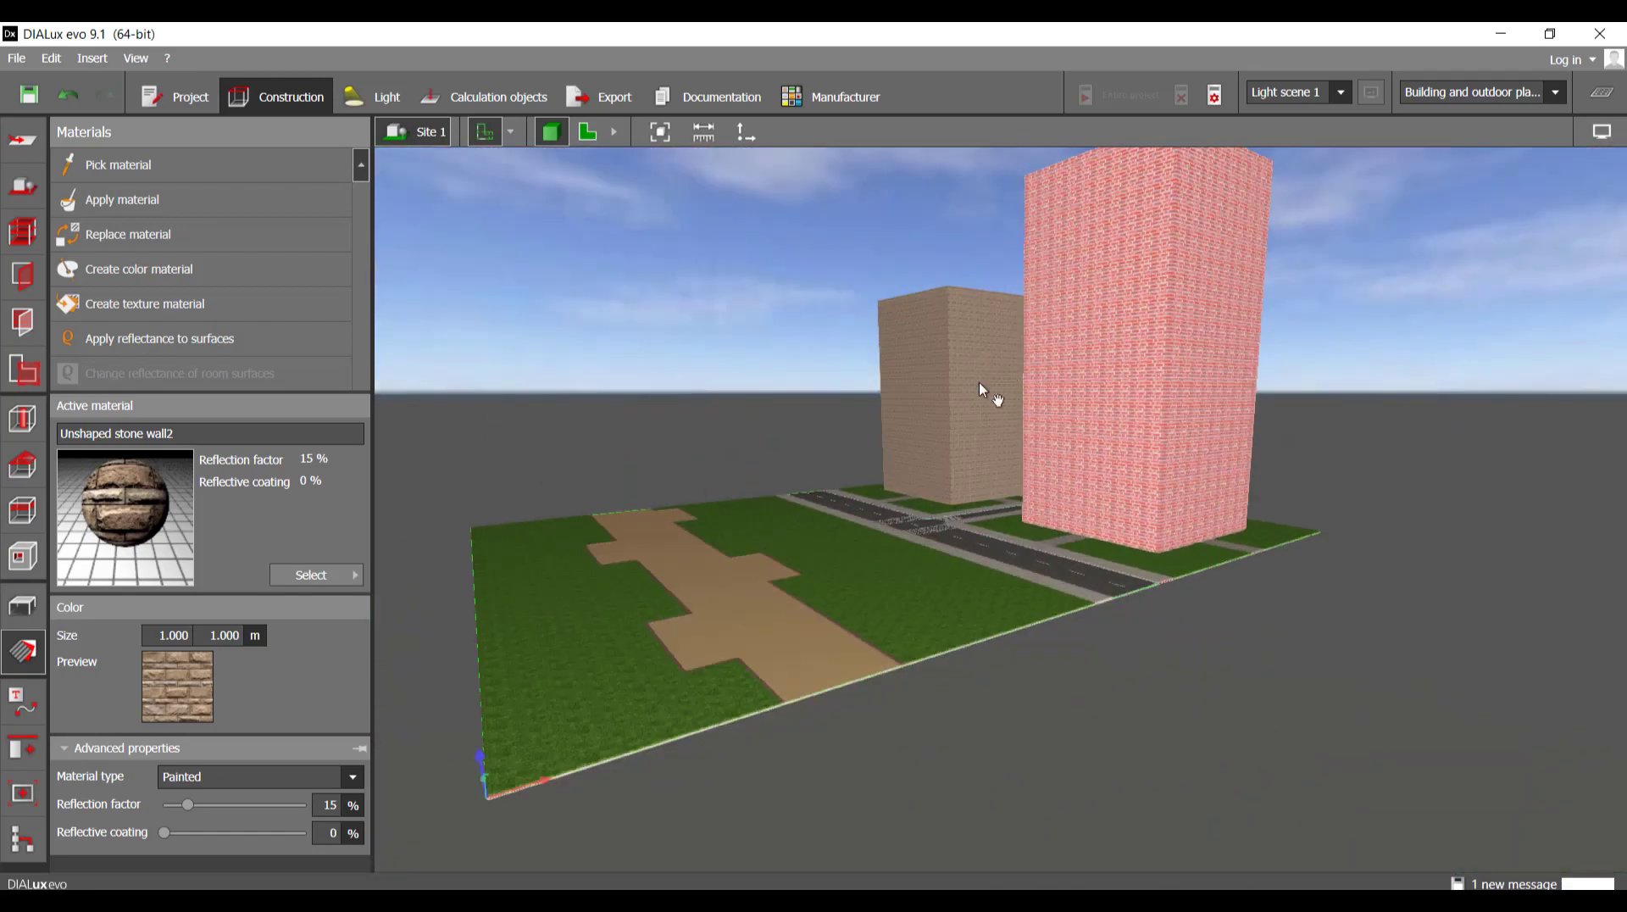
pyautogui.scroll(10, 962, 582)
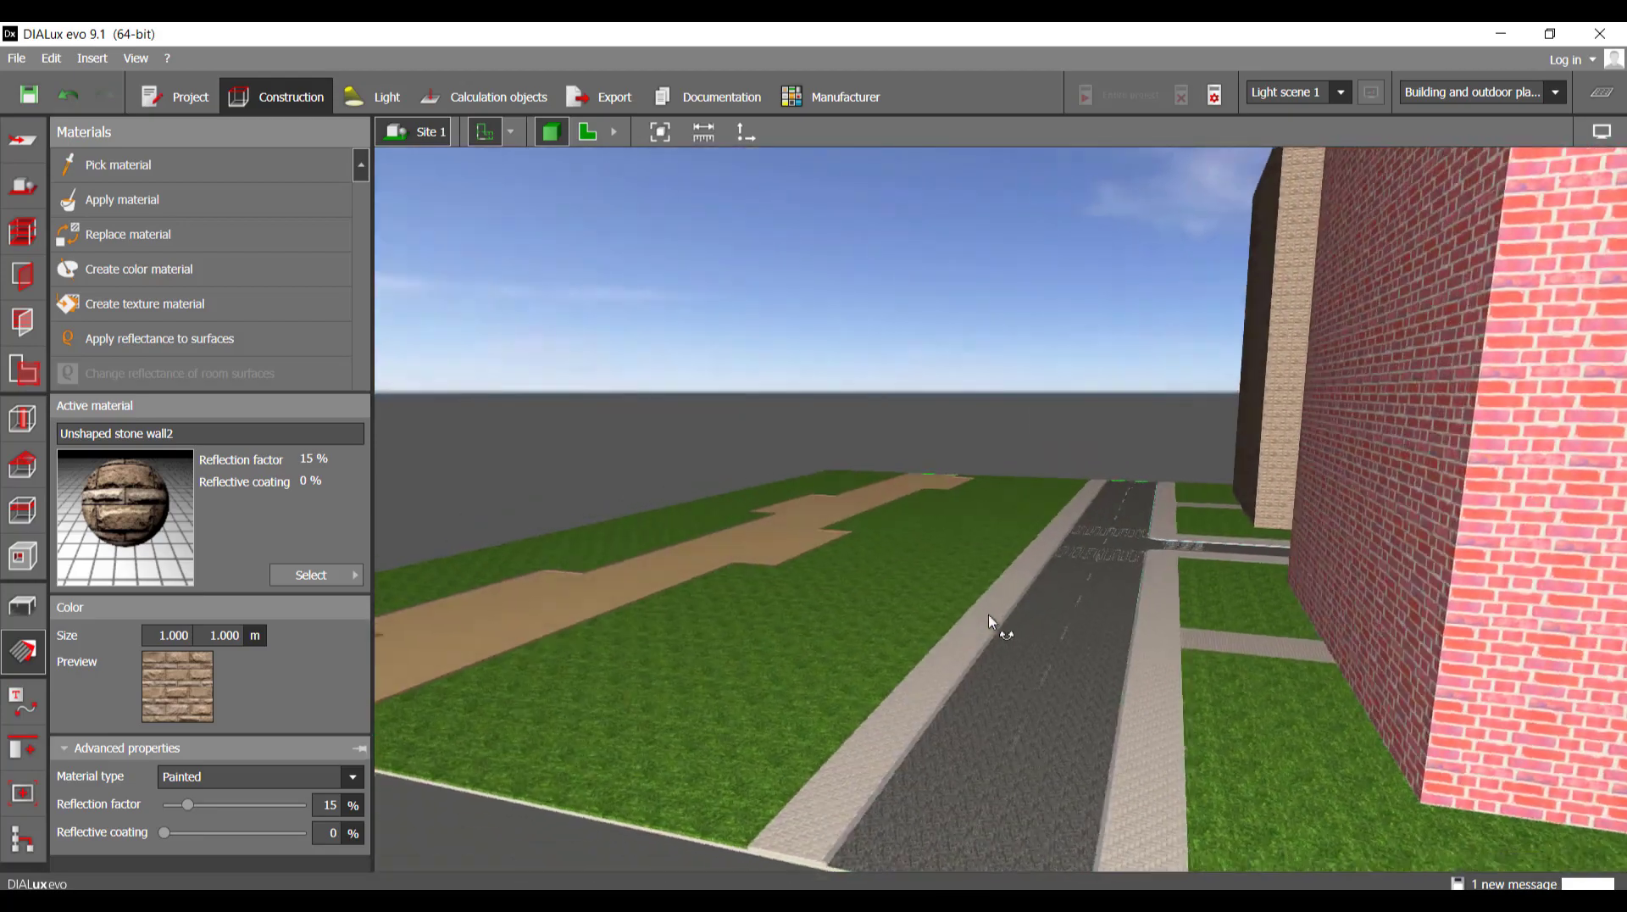
pyautogui.moveTo(991, 622); pyautogui.dragTo(1122, 727, button='right')
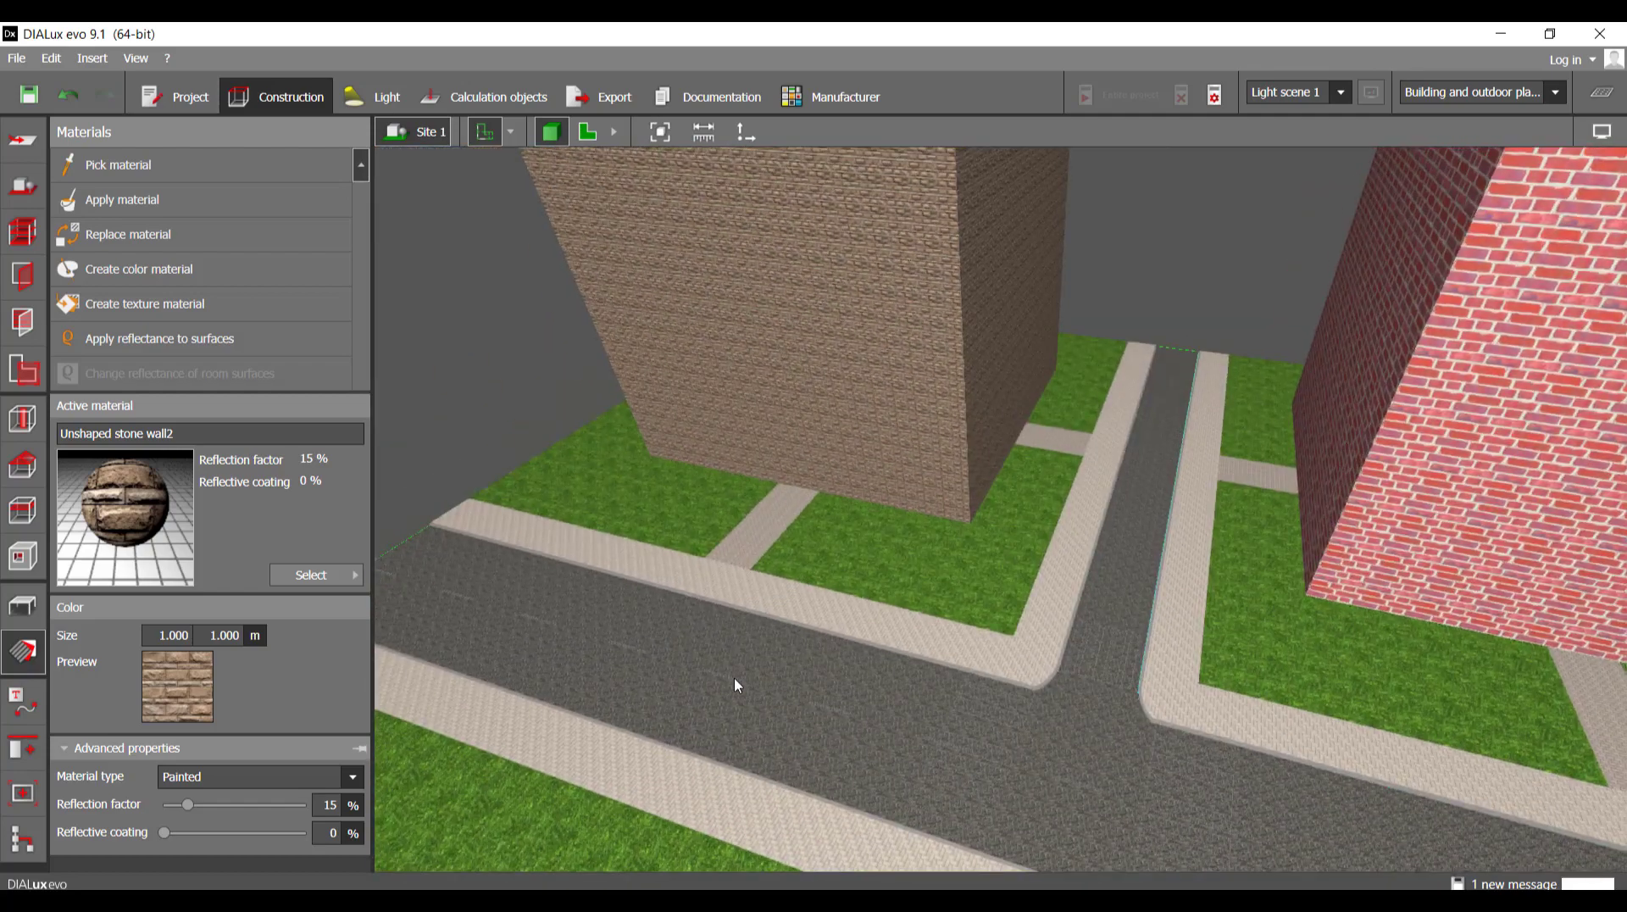
# - Draw a rectangular floor element of 0.360 by 2.657 m over the first stripe outline of the main-road crosswalk in the plan view
pyautogui.click(587, 131)
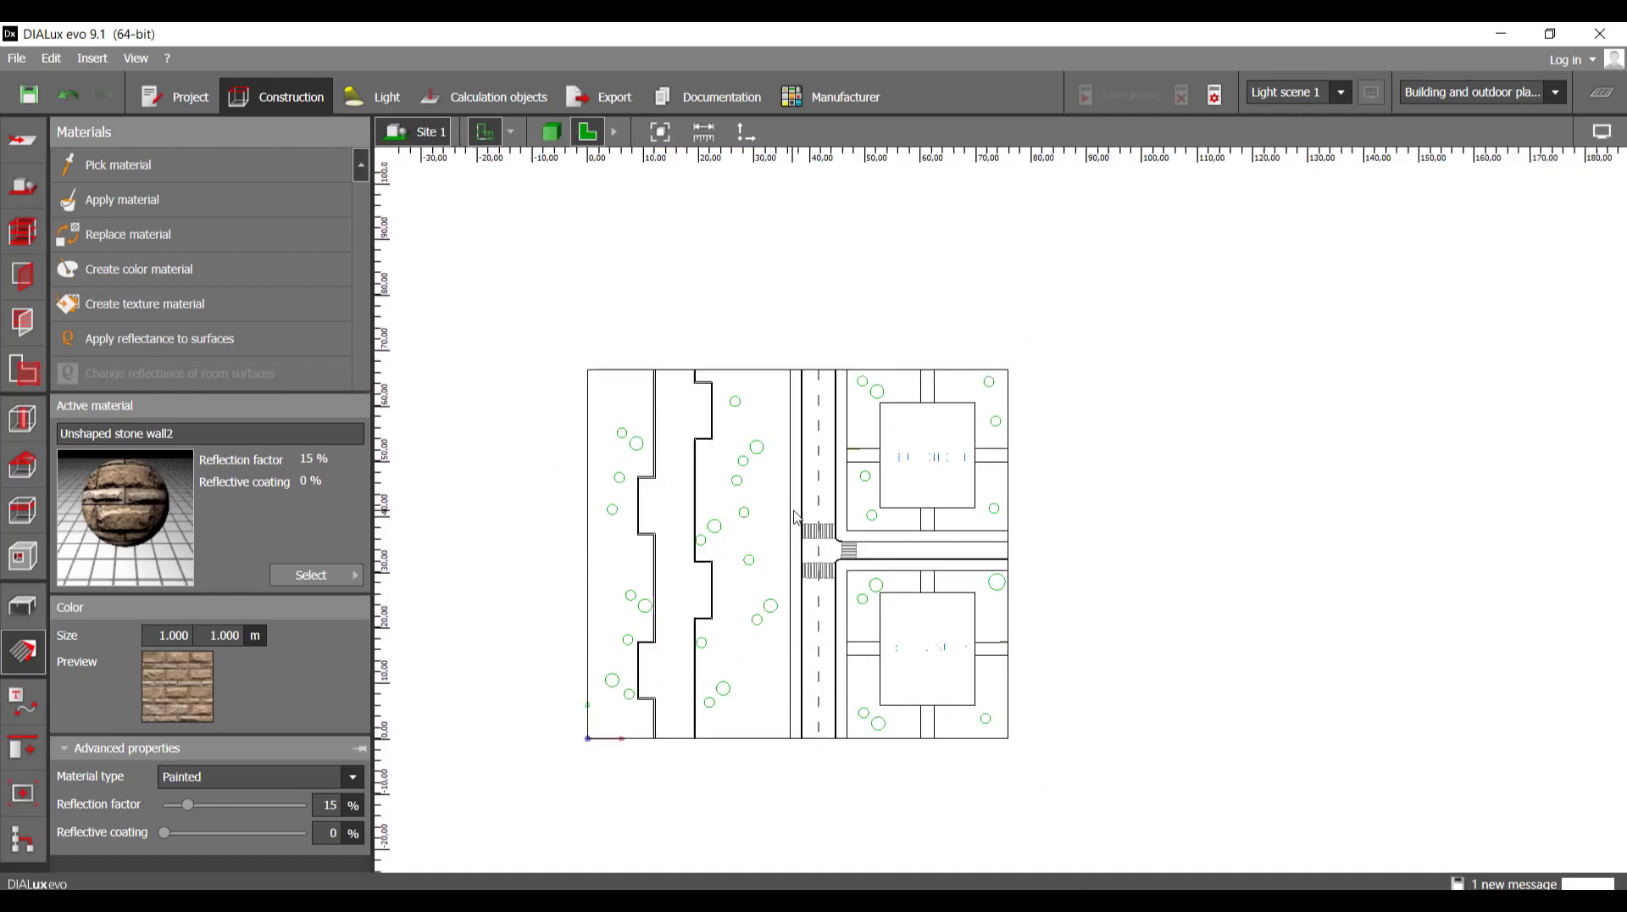
pyautogui.scroll(5, 814, 559)
pyautogui.scroll(6, 734, 395)
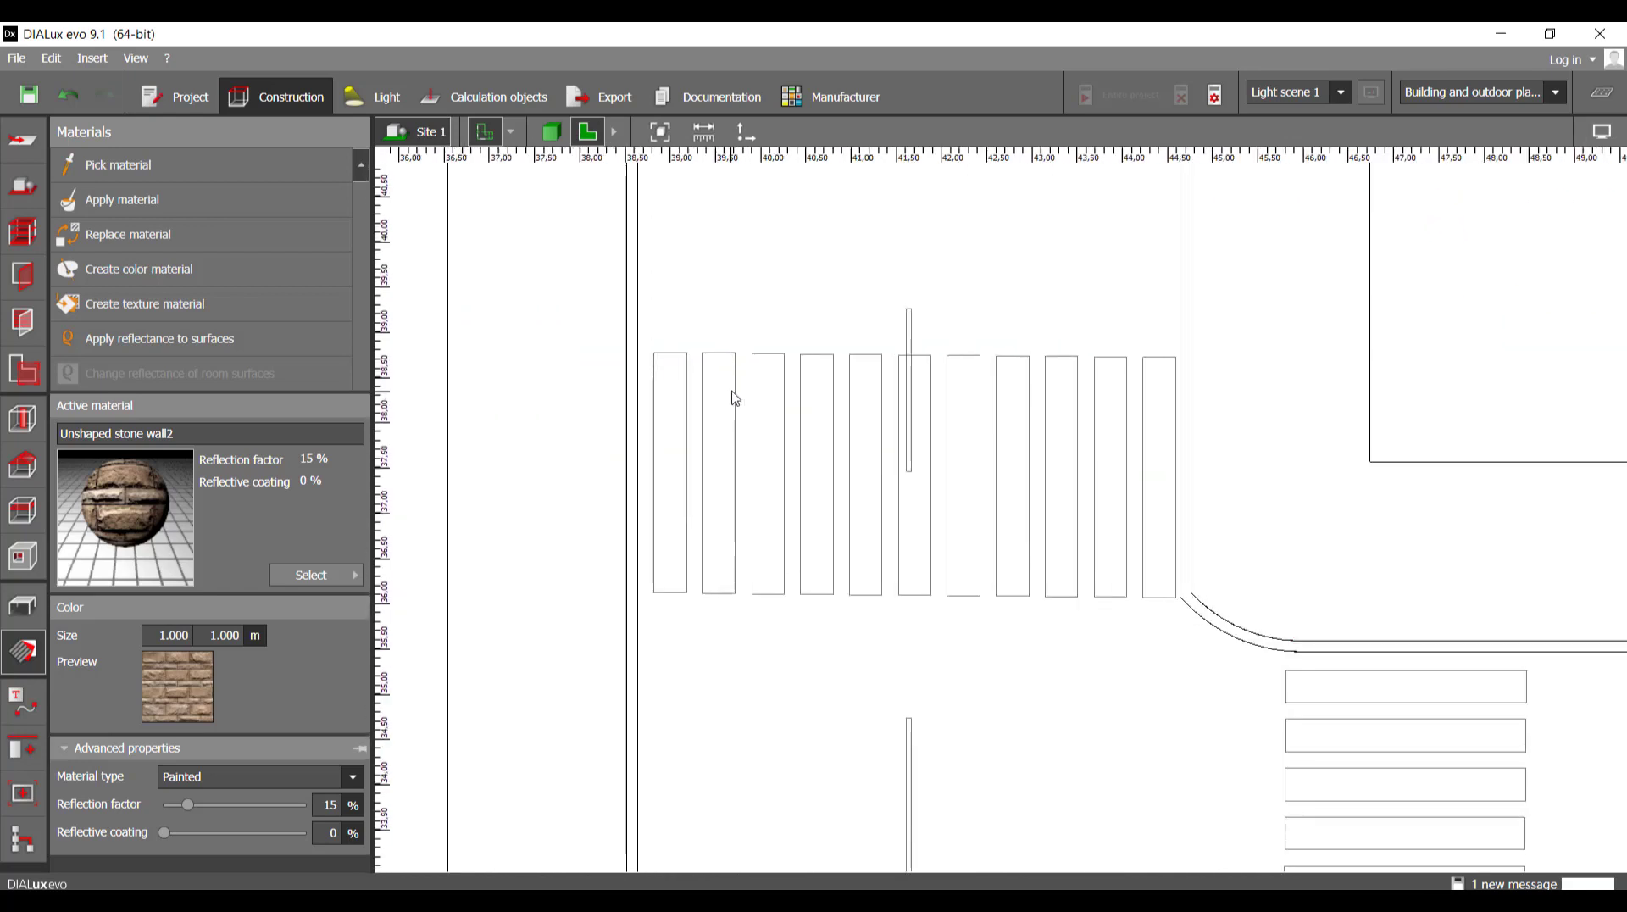
pyautogui.click(26, 181)
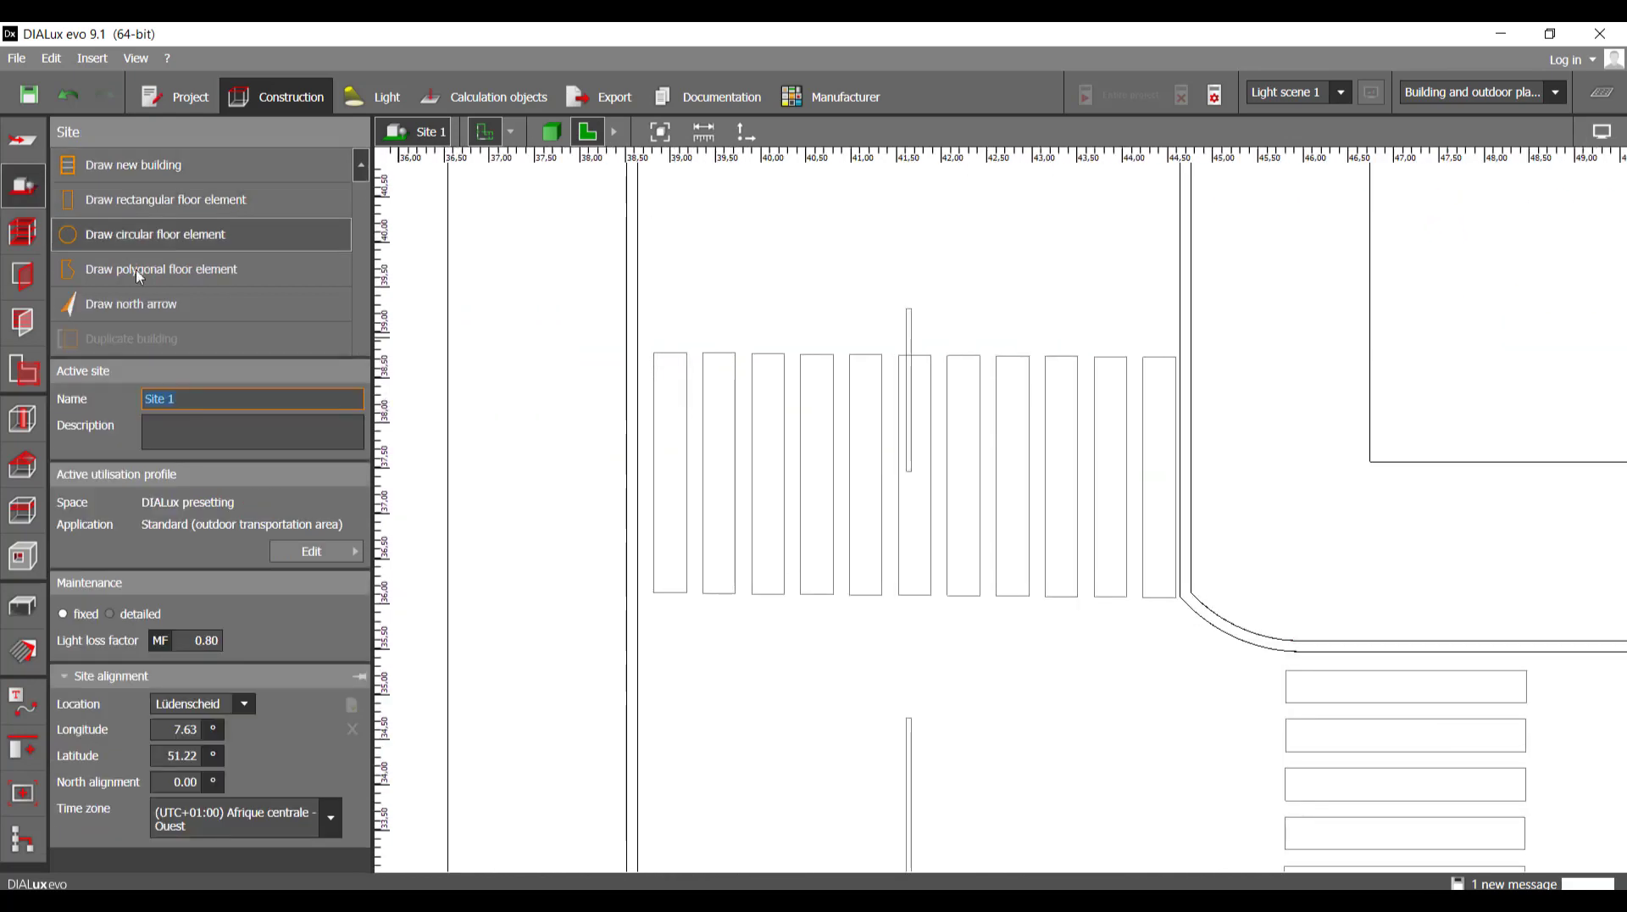
pyautogui.click(134, 206)
pyautogui.scroll(8, 670, 428)
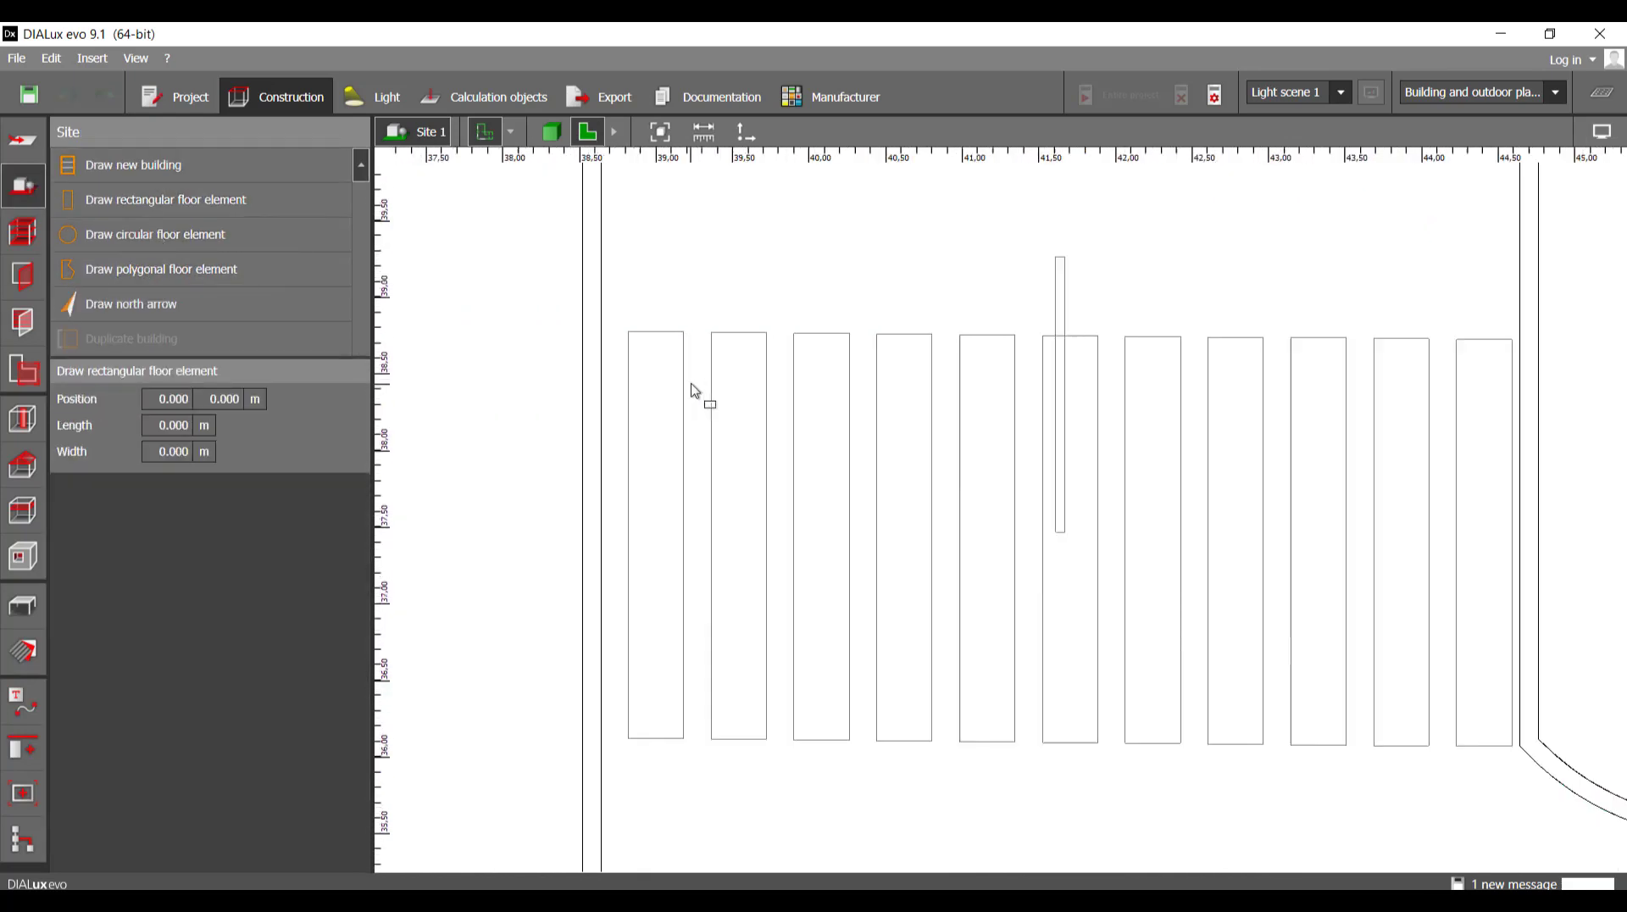
pyautogui.click(589, 292)
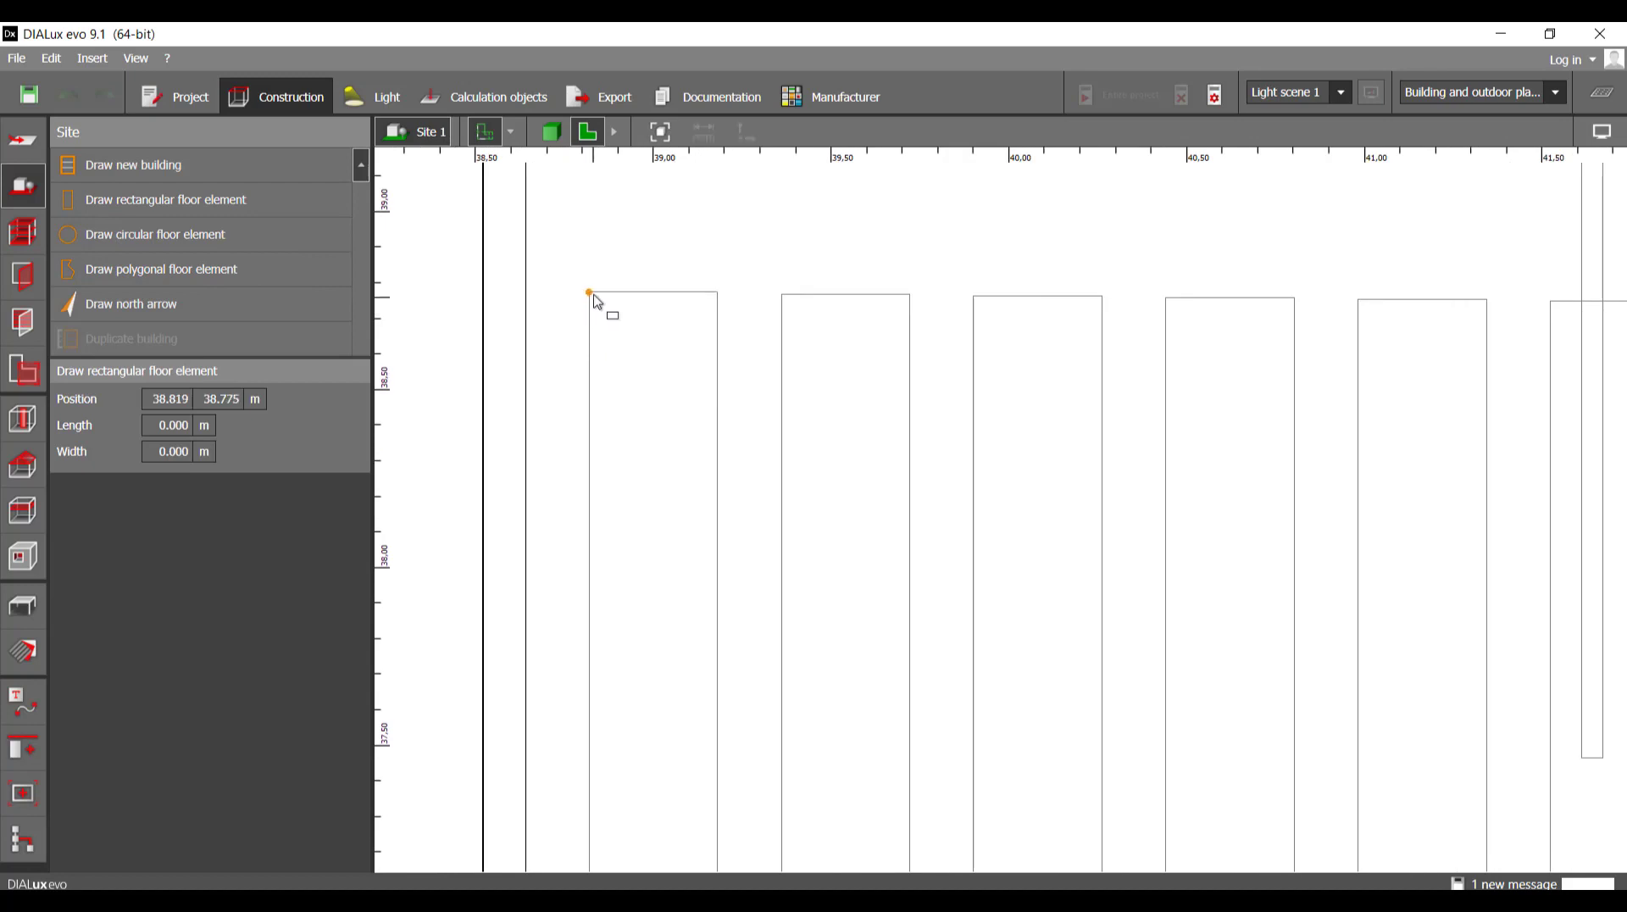
pyautogui.click(716, 293)
pyautogui.scroll(-2, 793, 559)
pyautogui.moveTo(792, 560); pyautogui.dragTo(819, 325, button='middle')
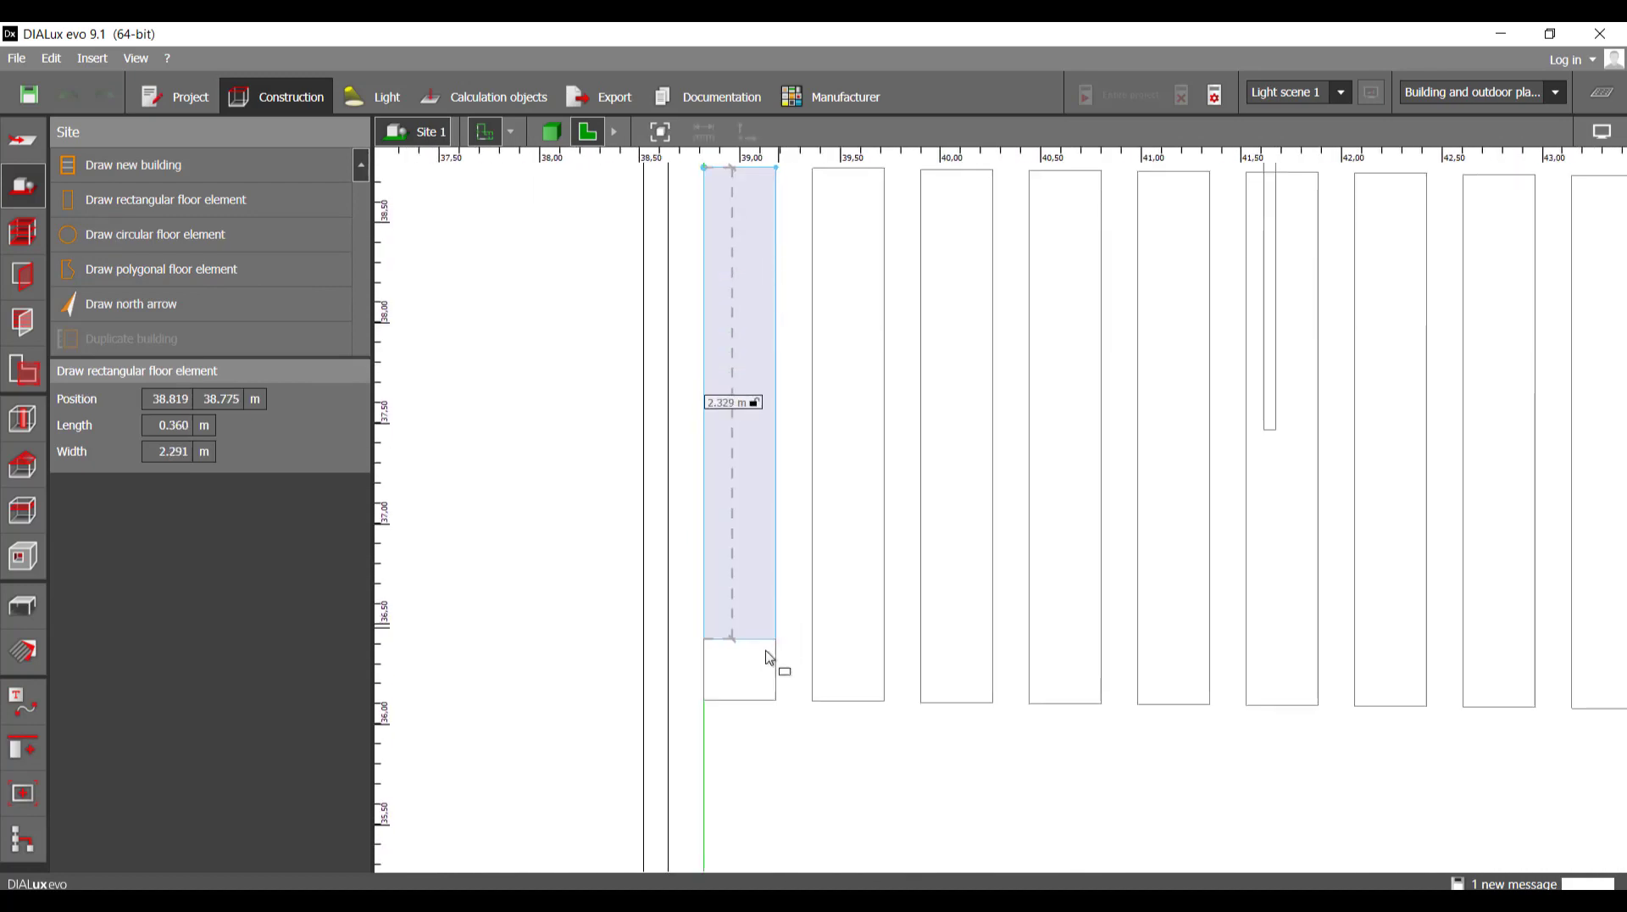
pyautogui.click(747, 705)
pyautogui.click(750, 712)
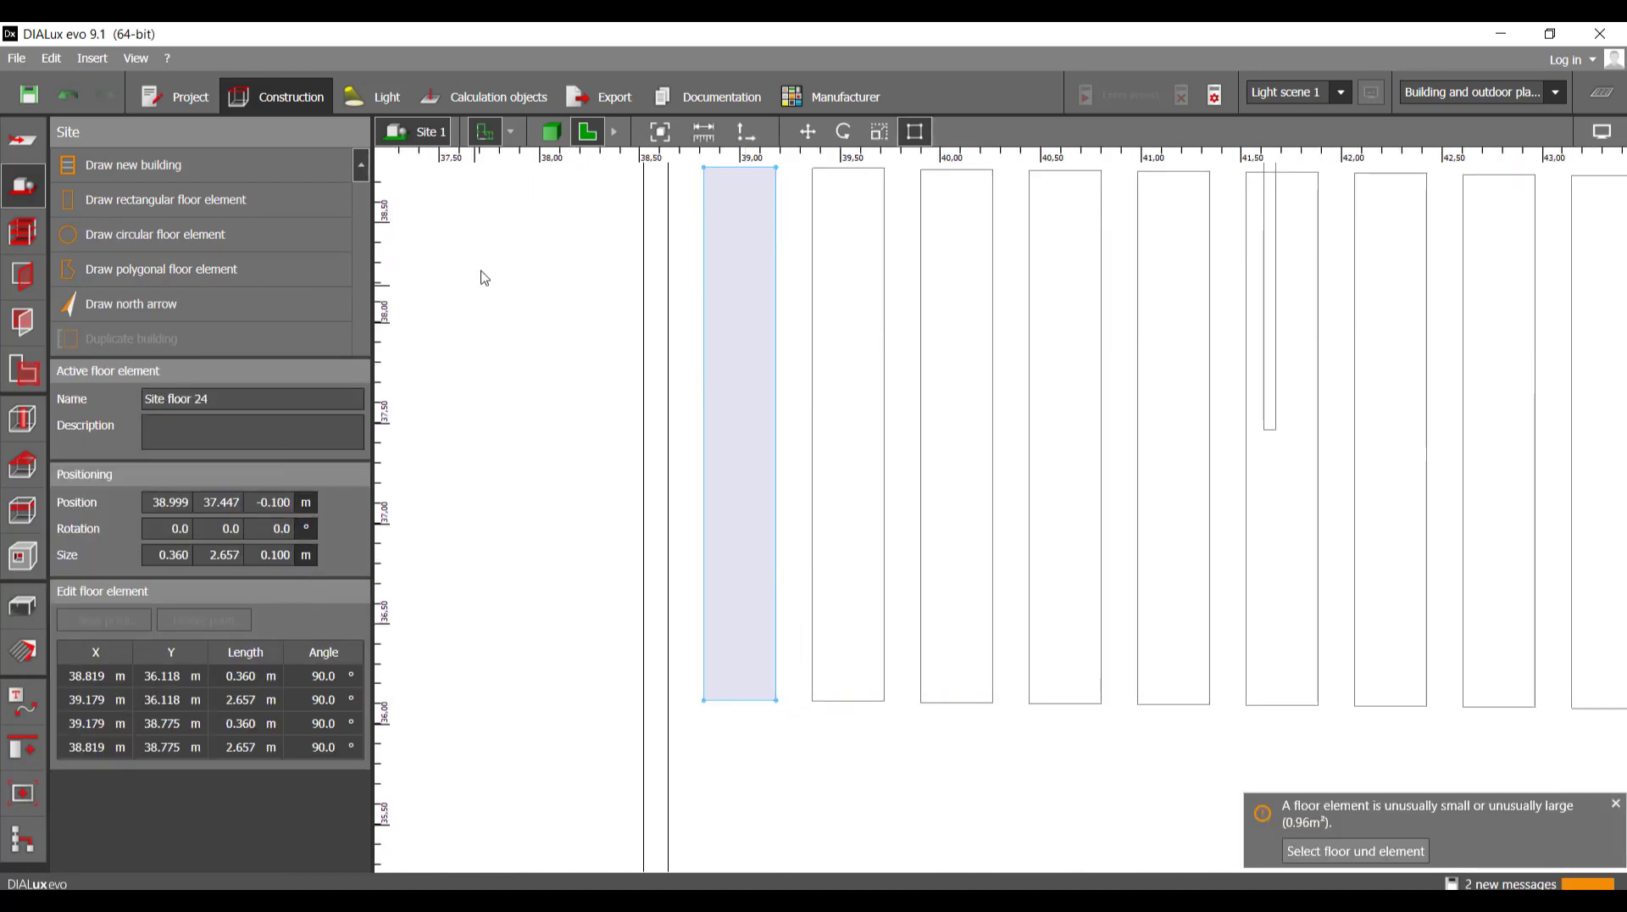
# - Examine the new crosswalk stripe beside the curb up close in the 3D view
pyautogui.click(551, 132)
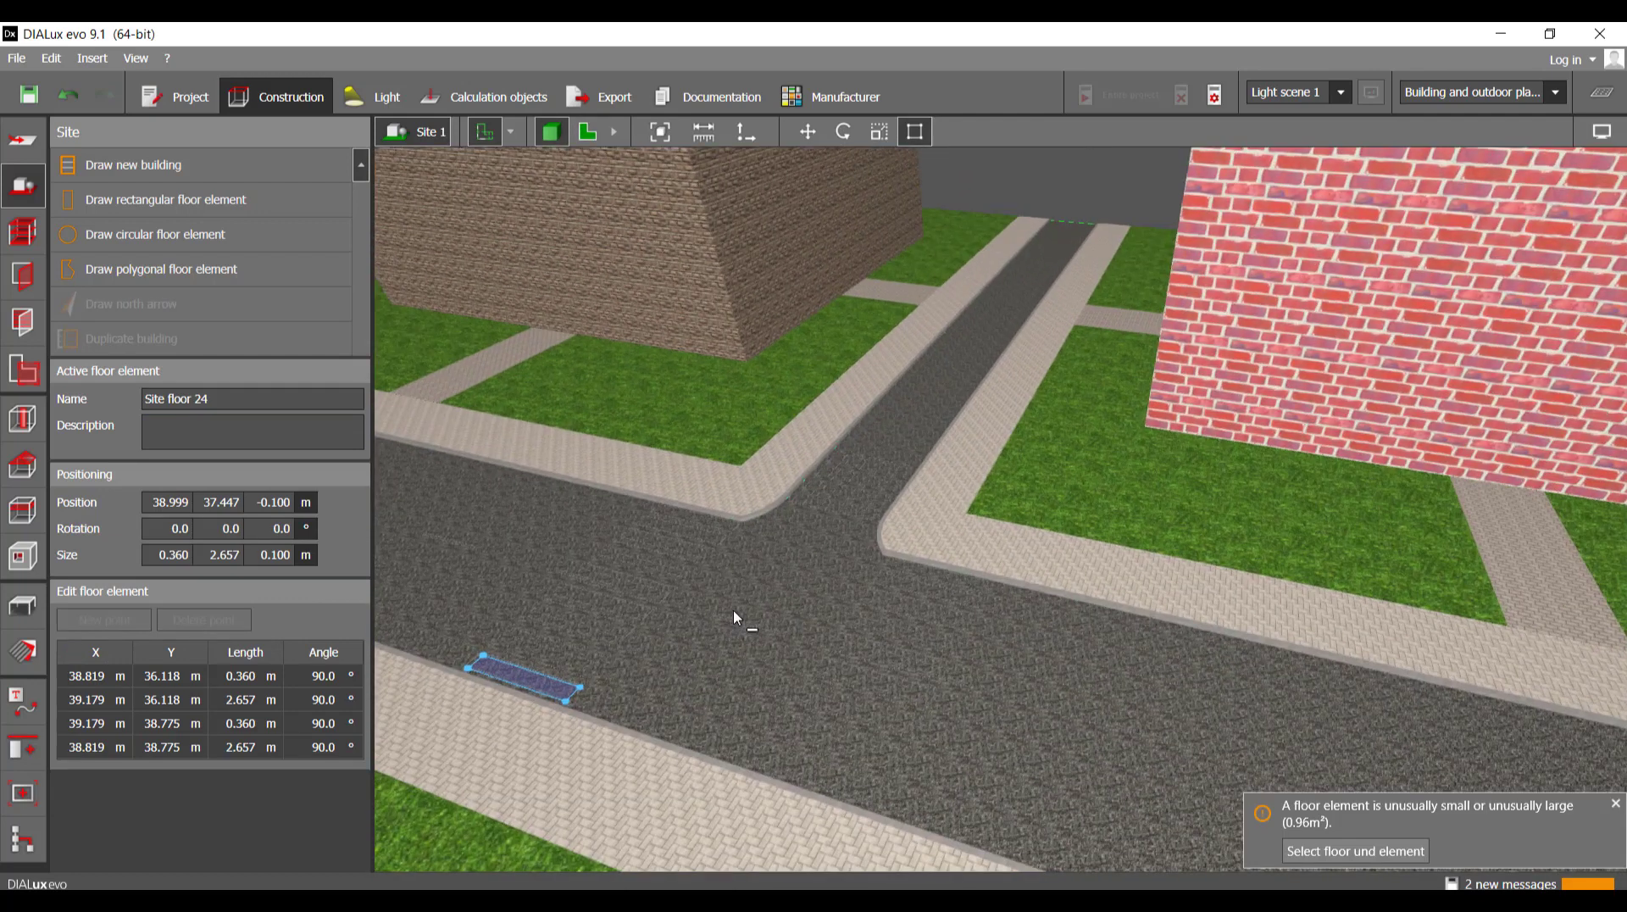
pyautogui.moveTo(734, 612); pyautogui.dragTo(780, 599, button='right')
pyautogui.scroll(2, 1017, 474)
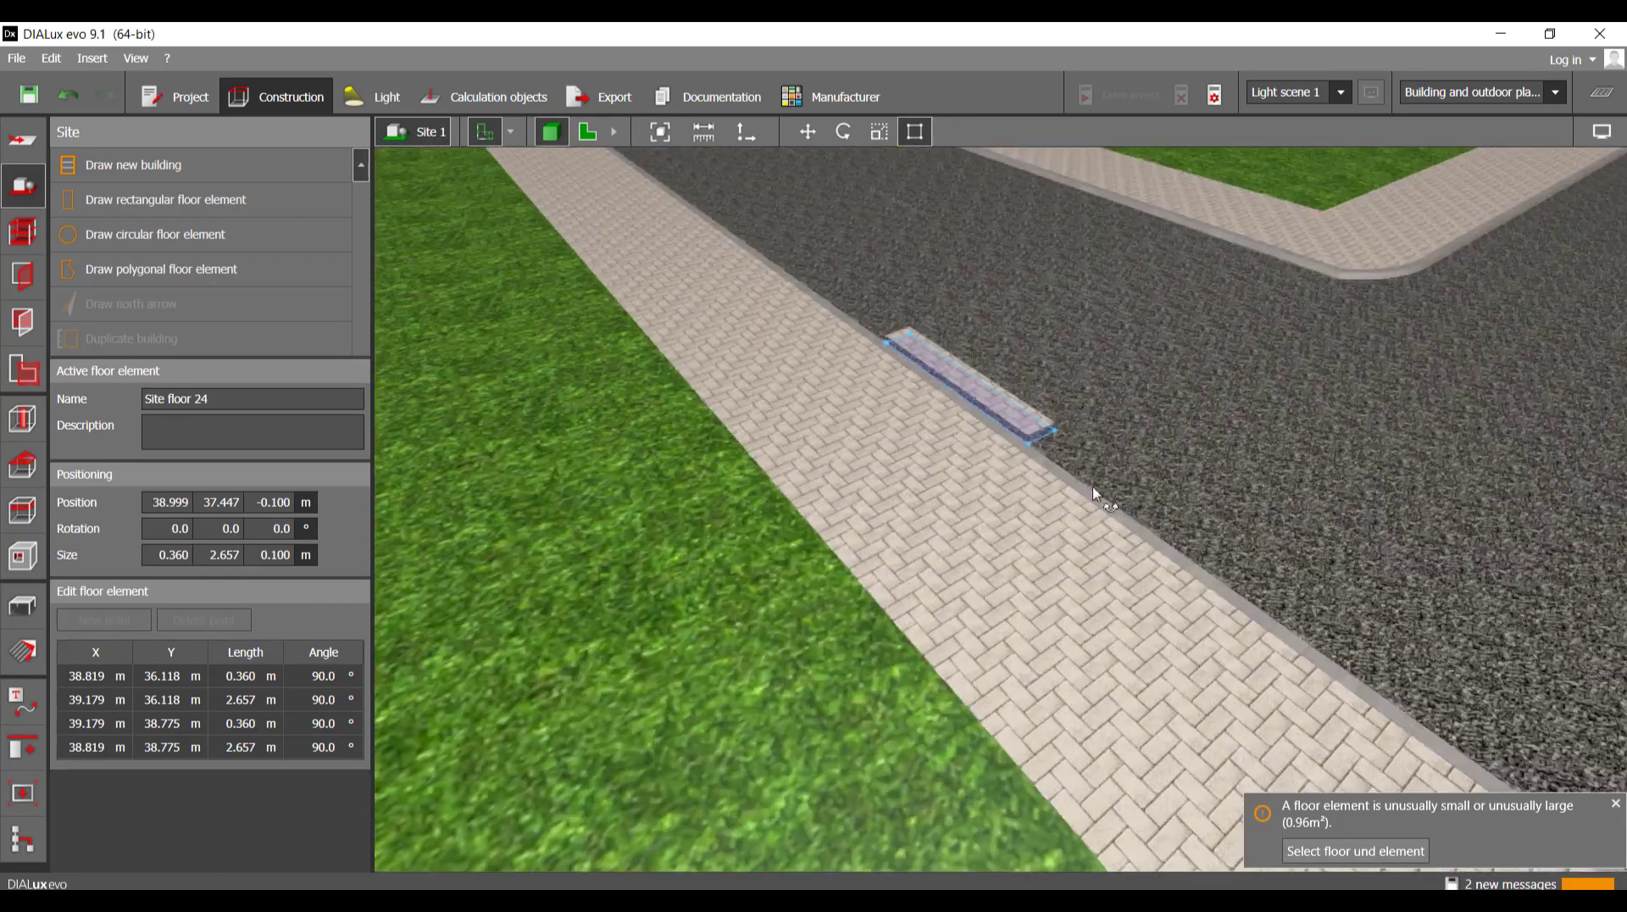
pyautogui.moveTo(1096, 494); pyautogui.dragTo(1071, 371, button='right')
pyautogui.scroll(3, 1017, 380)
pyautogui.click(939, 464)
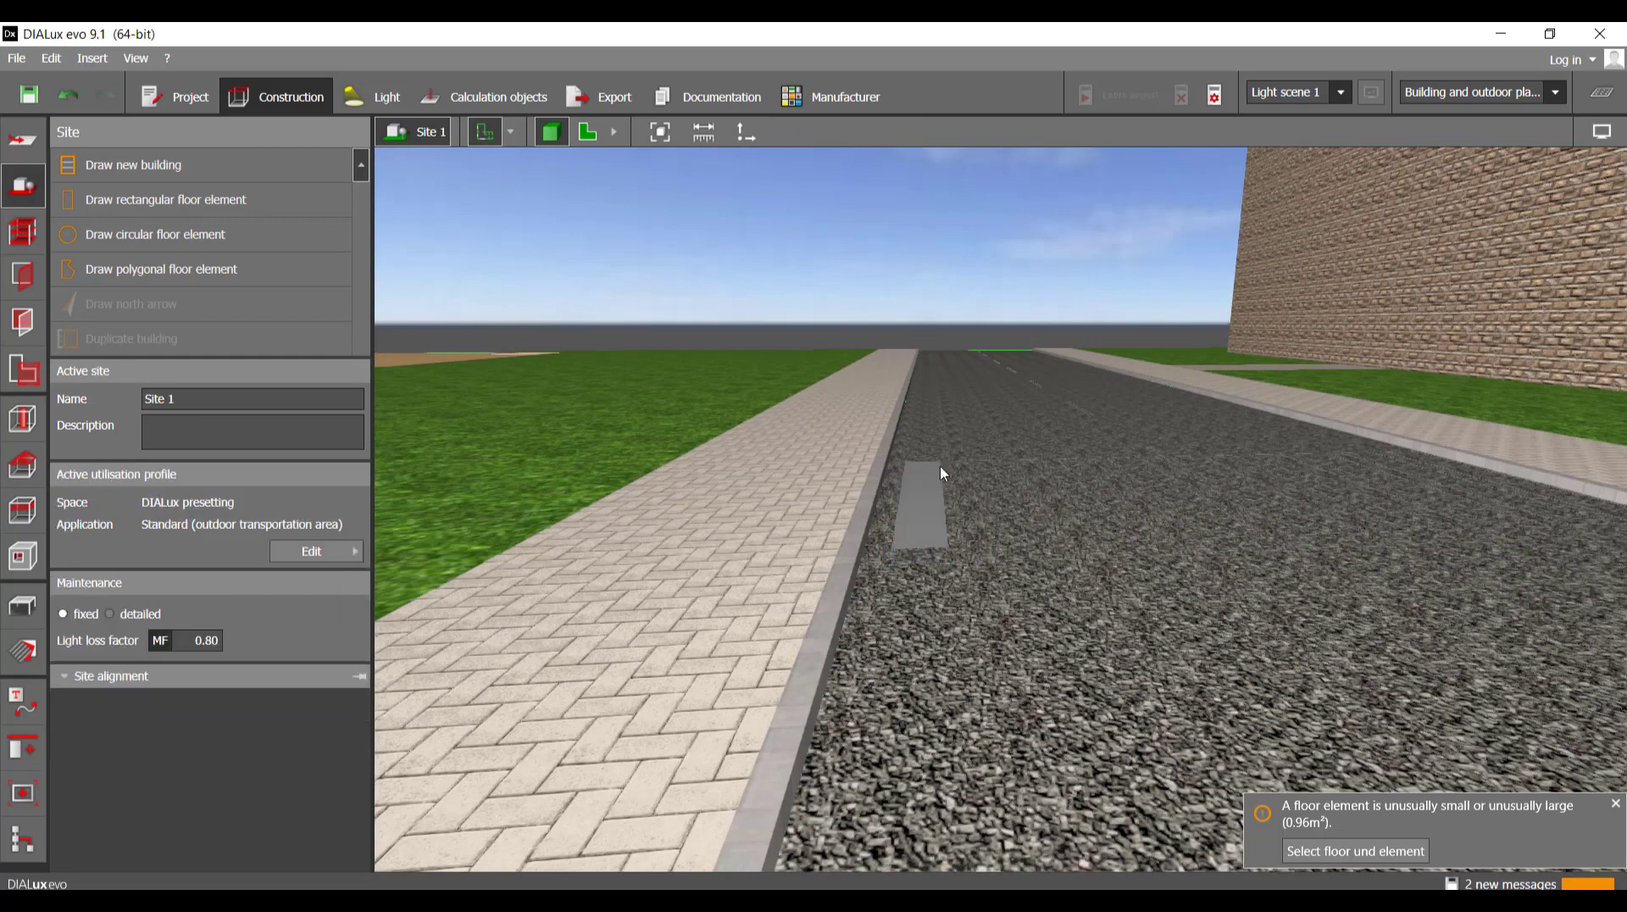
pyautogui.scroll(5, 955, 548)
pyautogui.scroll(1, 970, 551)
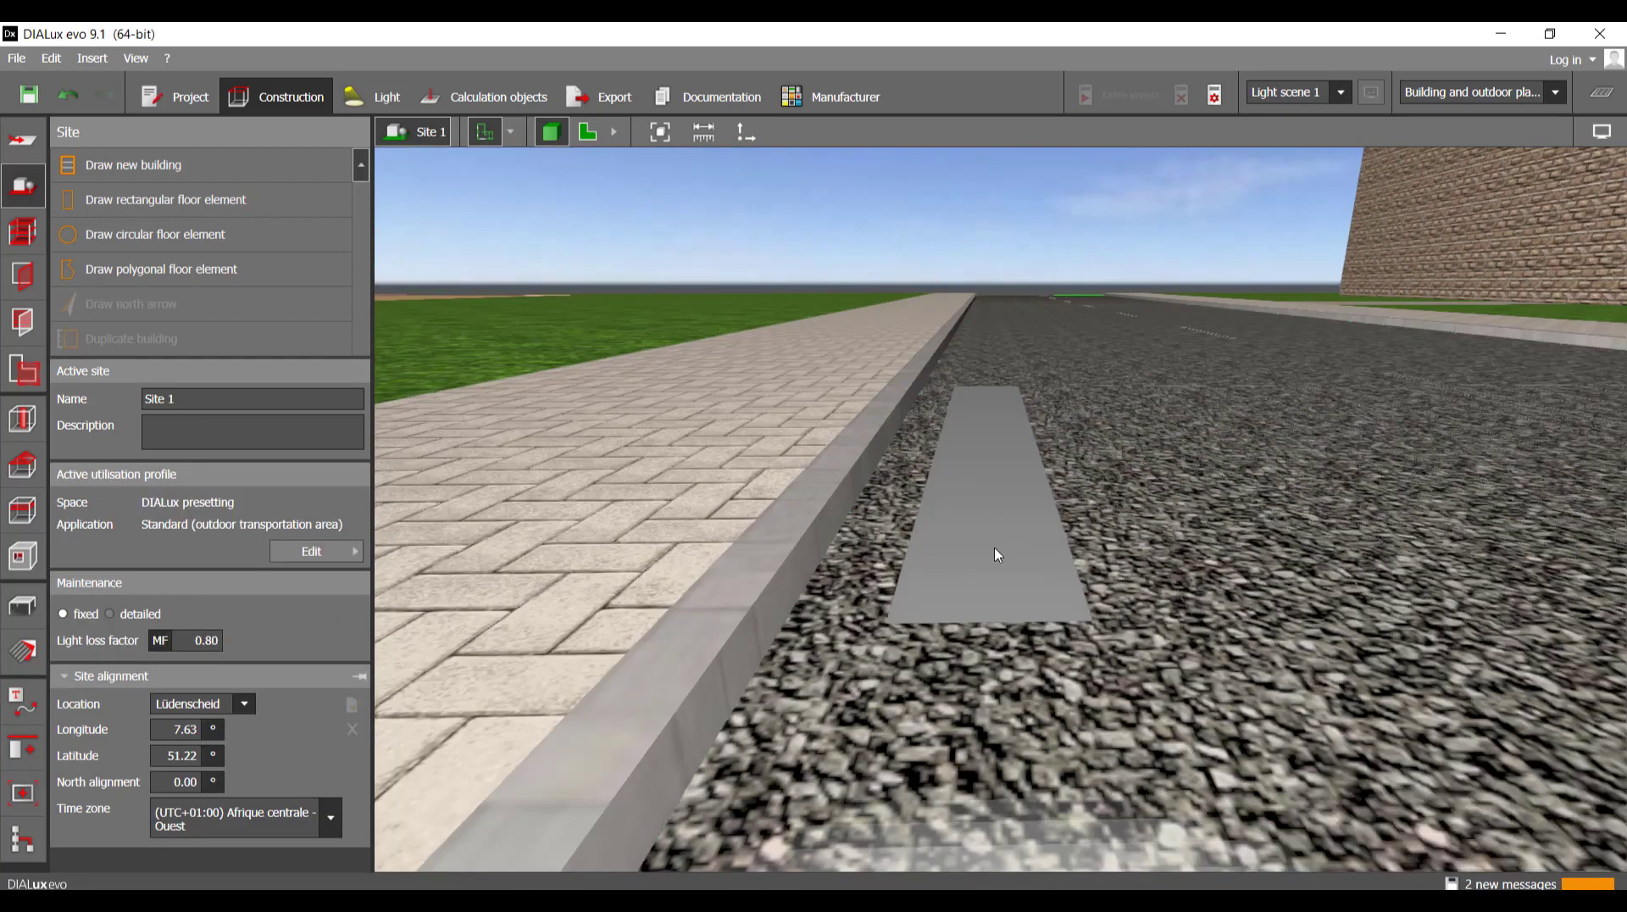
# - Choose 9003(Signal white) from the 9xxx Black/White group of the color catalog as the active material
pyautogui.click(30, 648)
pyautogui.click(311, 574)
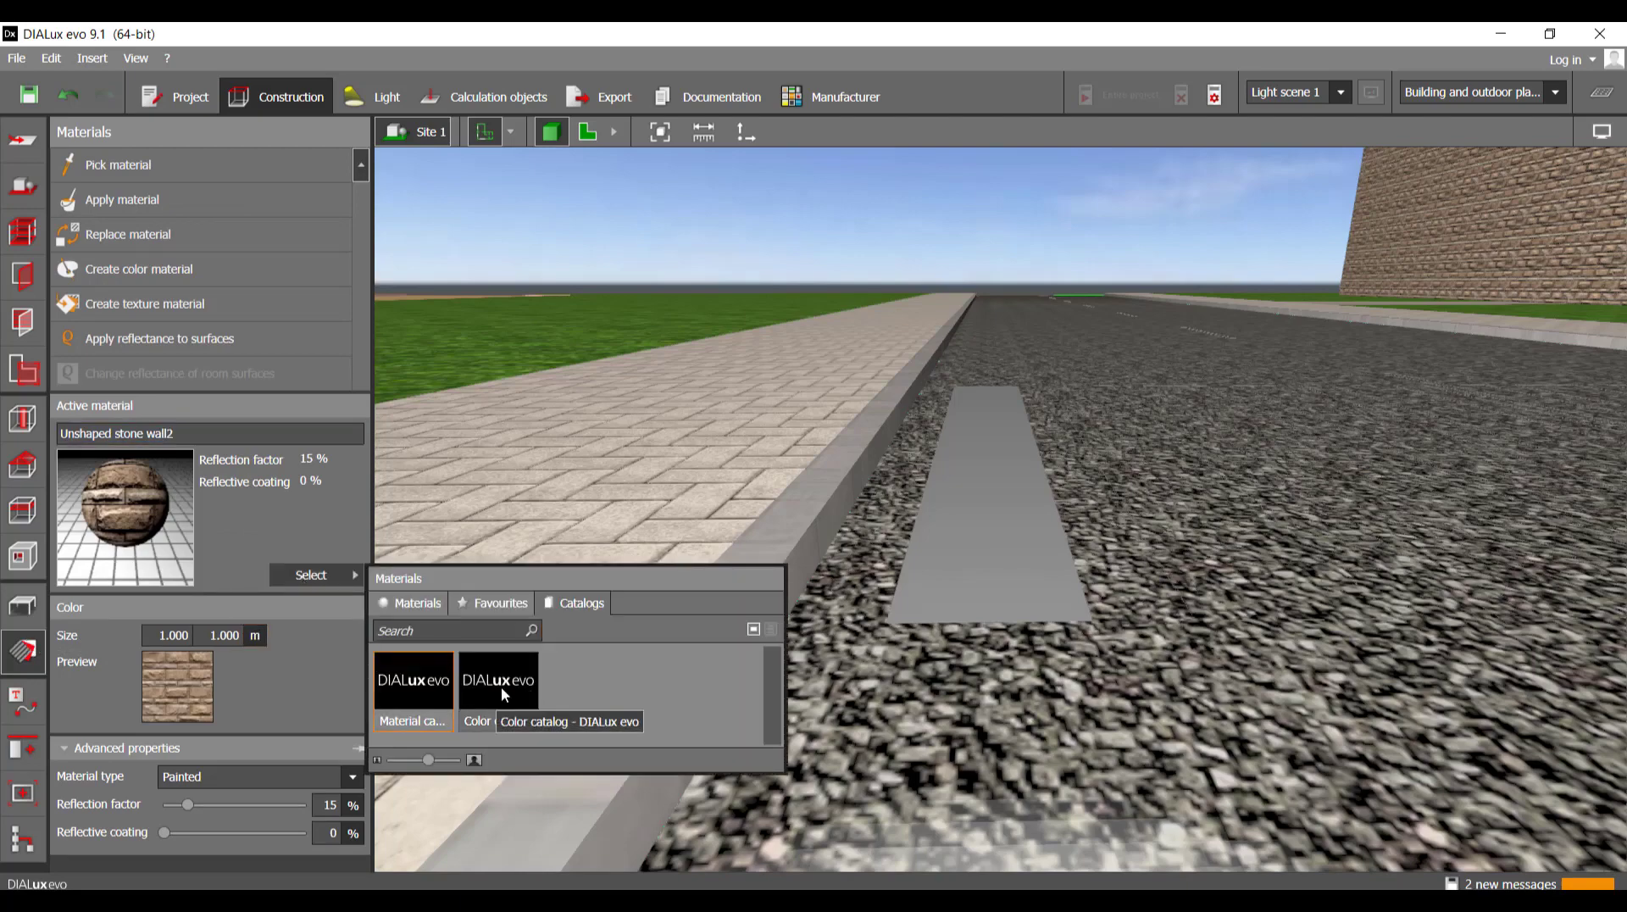
pyautogui.doubleClick(500, 686)
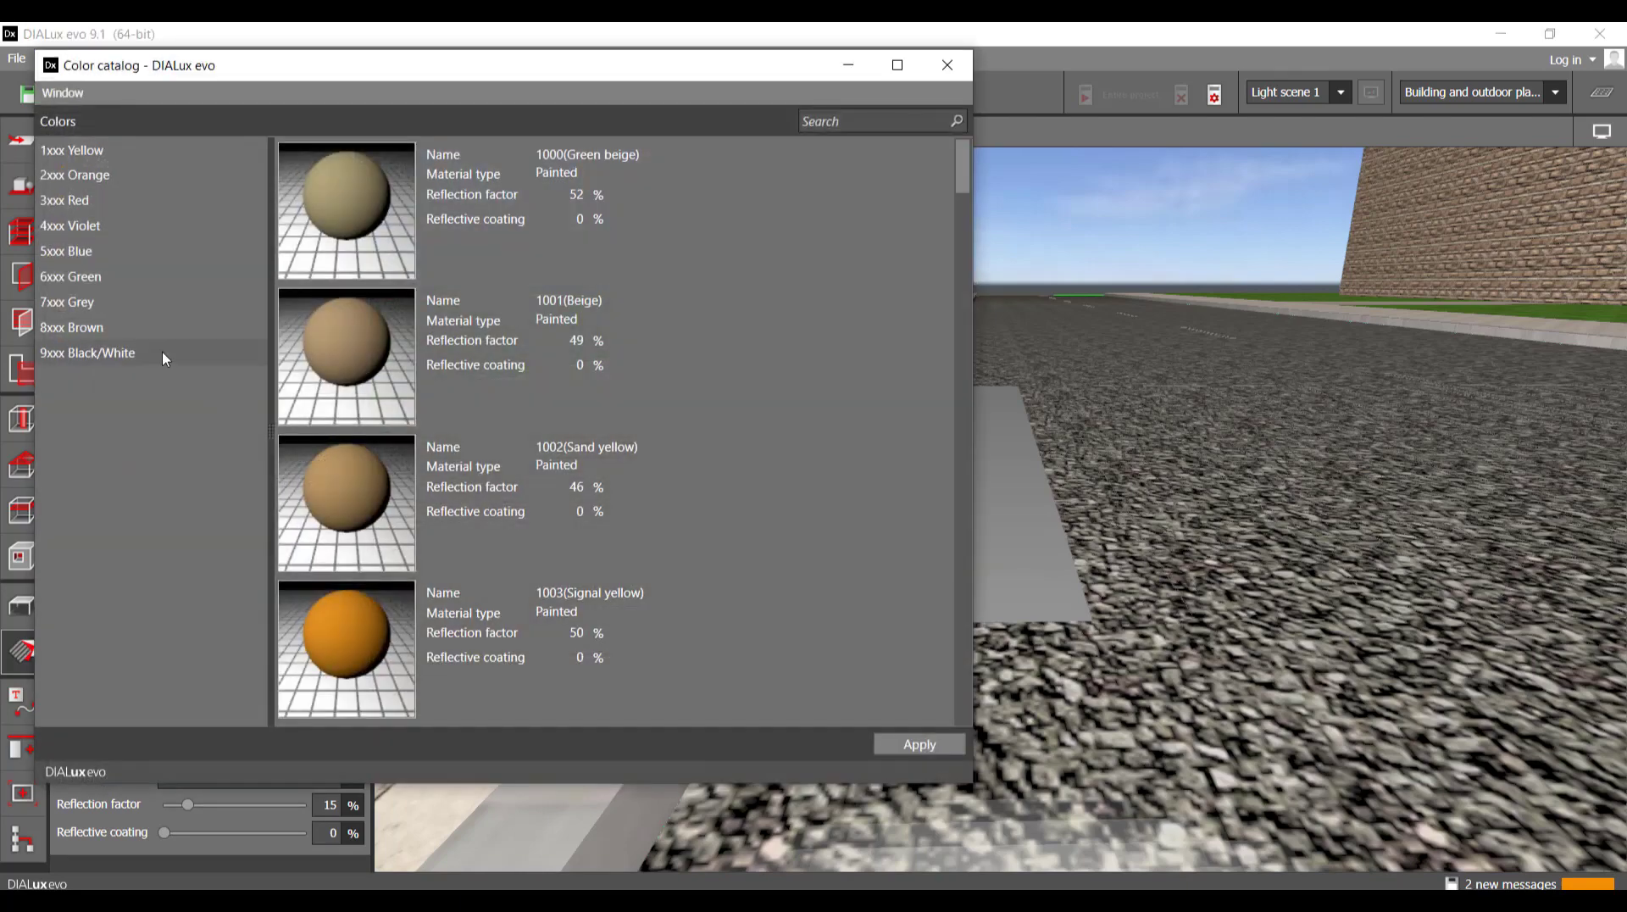
pyautogui.click(163, 354)
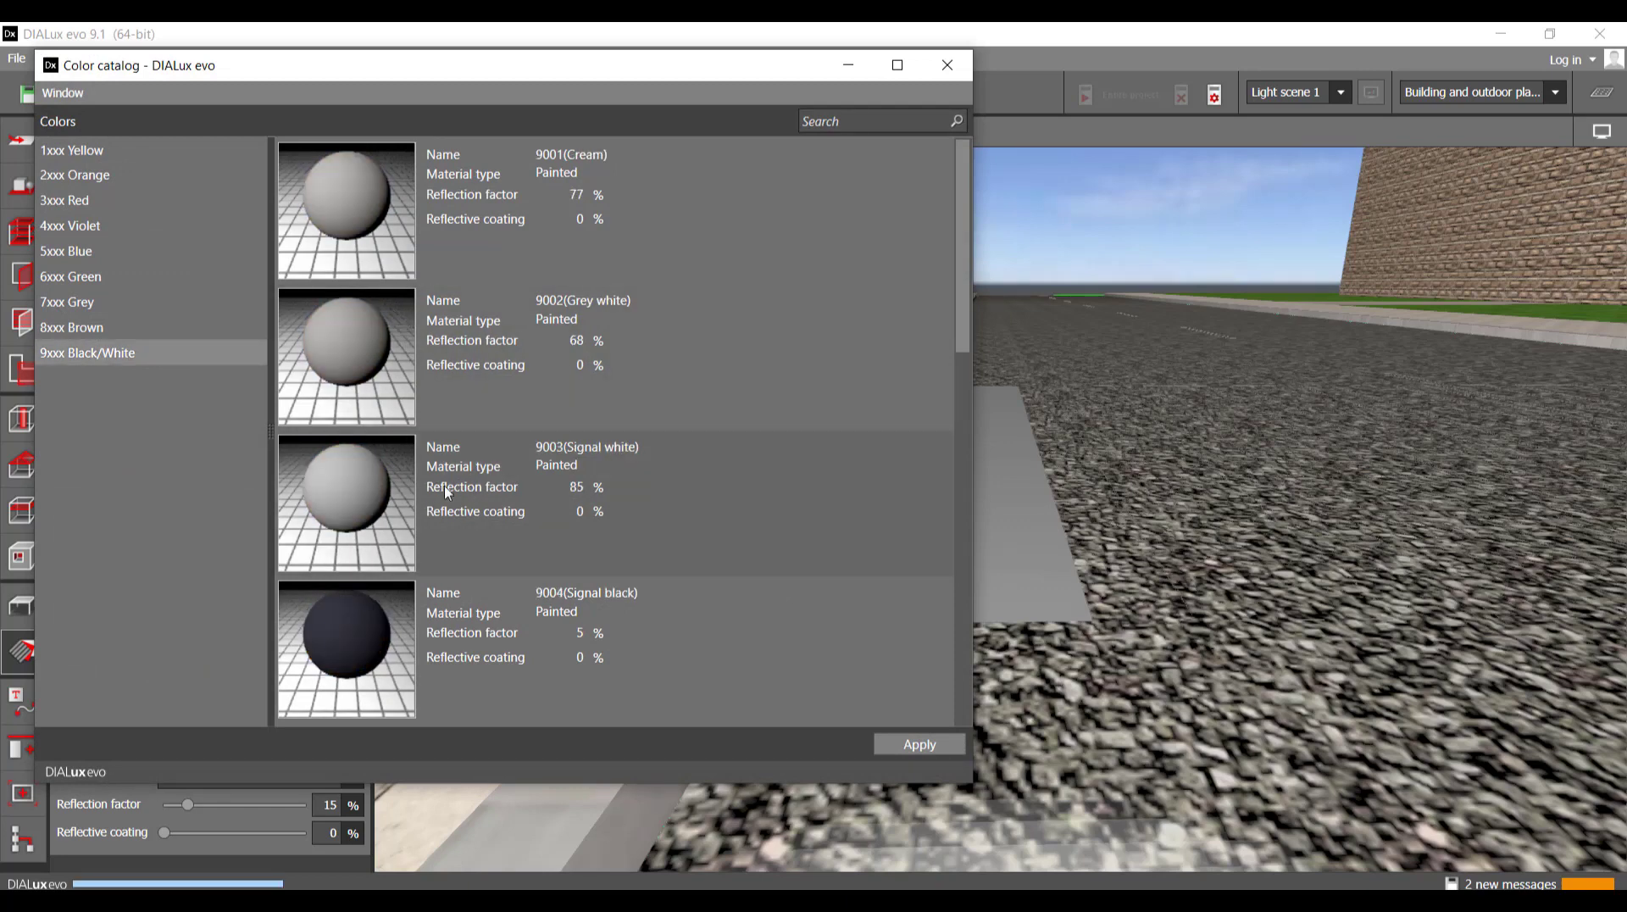
pyautogui.doubleClick(366, 489)
# - Apply the Signal white color to the crosswalk stripe and check it on the road in 3D
pyautogui.scroll(1, 1045, 637)
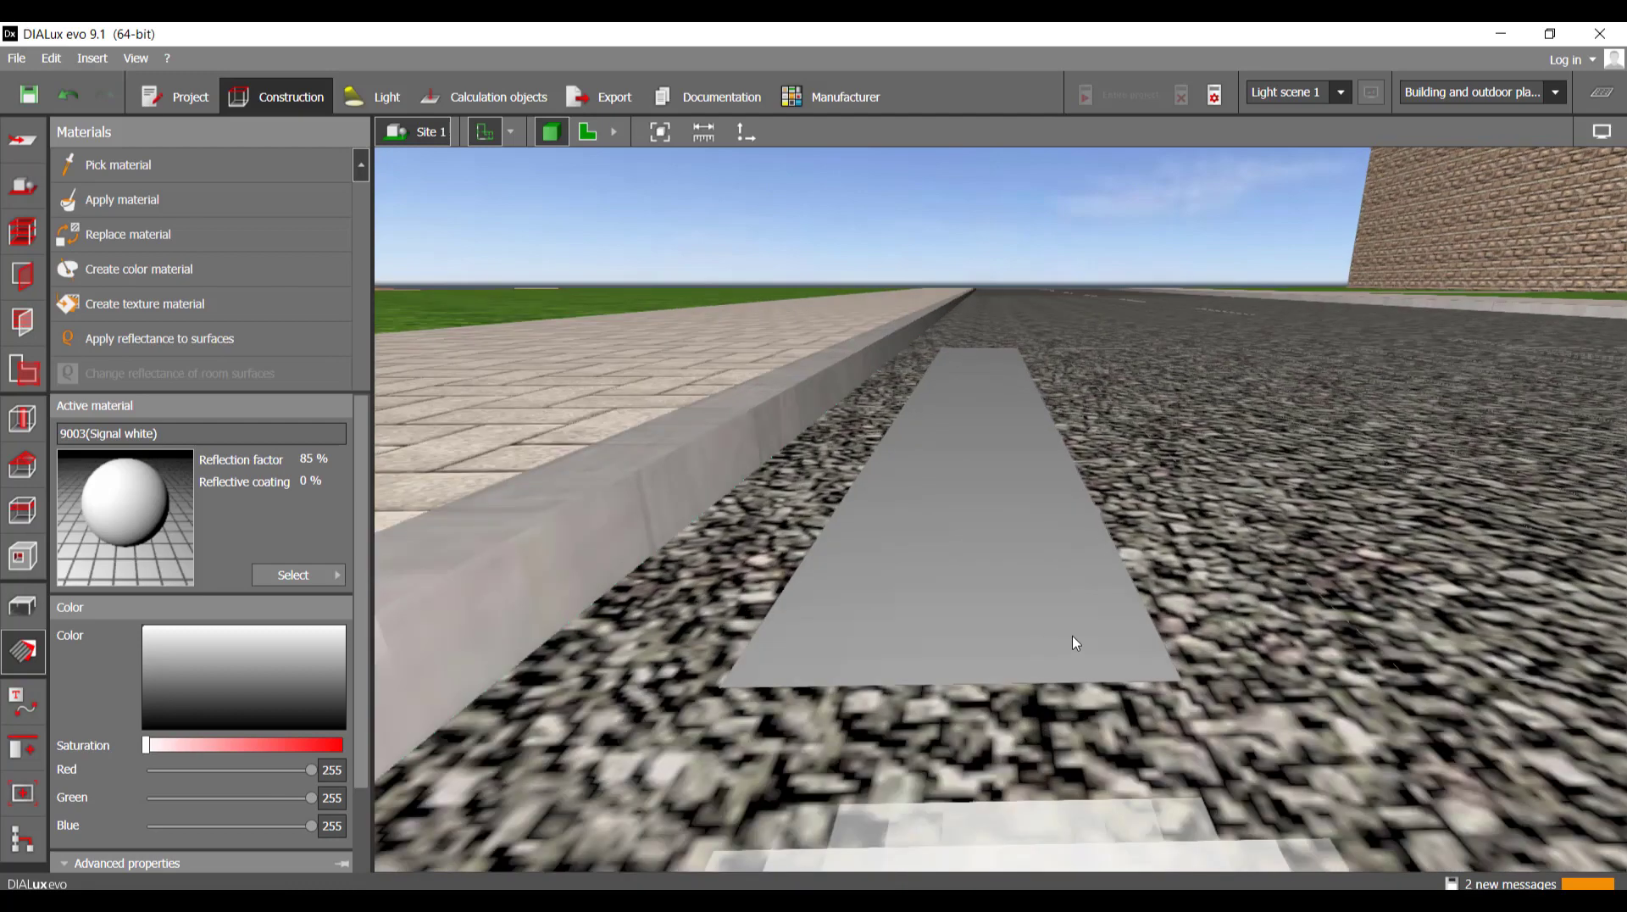
pyautogui.moveTo(1074, 623)
pyautogui.mouseDown(button='right')
pyautogui.moveTo(1064, 581)
pyautogui.moveTo(1070, 615)
pyautogui.mouseUp(button='right')
pyautogui.scroll(3, 1071, 579)
pyautogui.moveTo(1069, 614); pyautogui.dragTo(1066, 559, button='middle')
pyautogui.scroll(6, 1076, 509)
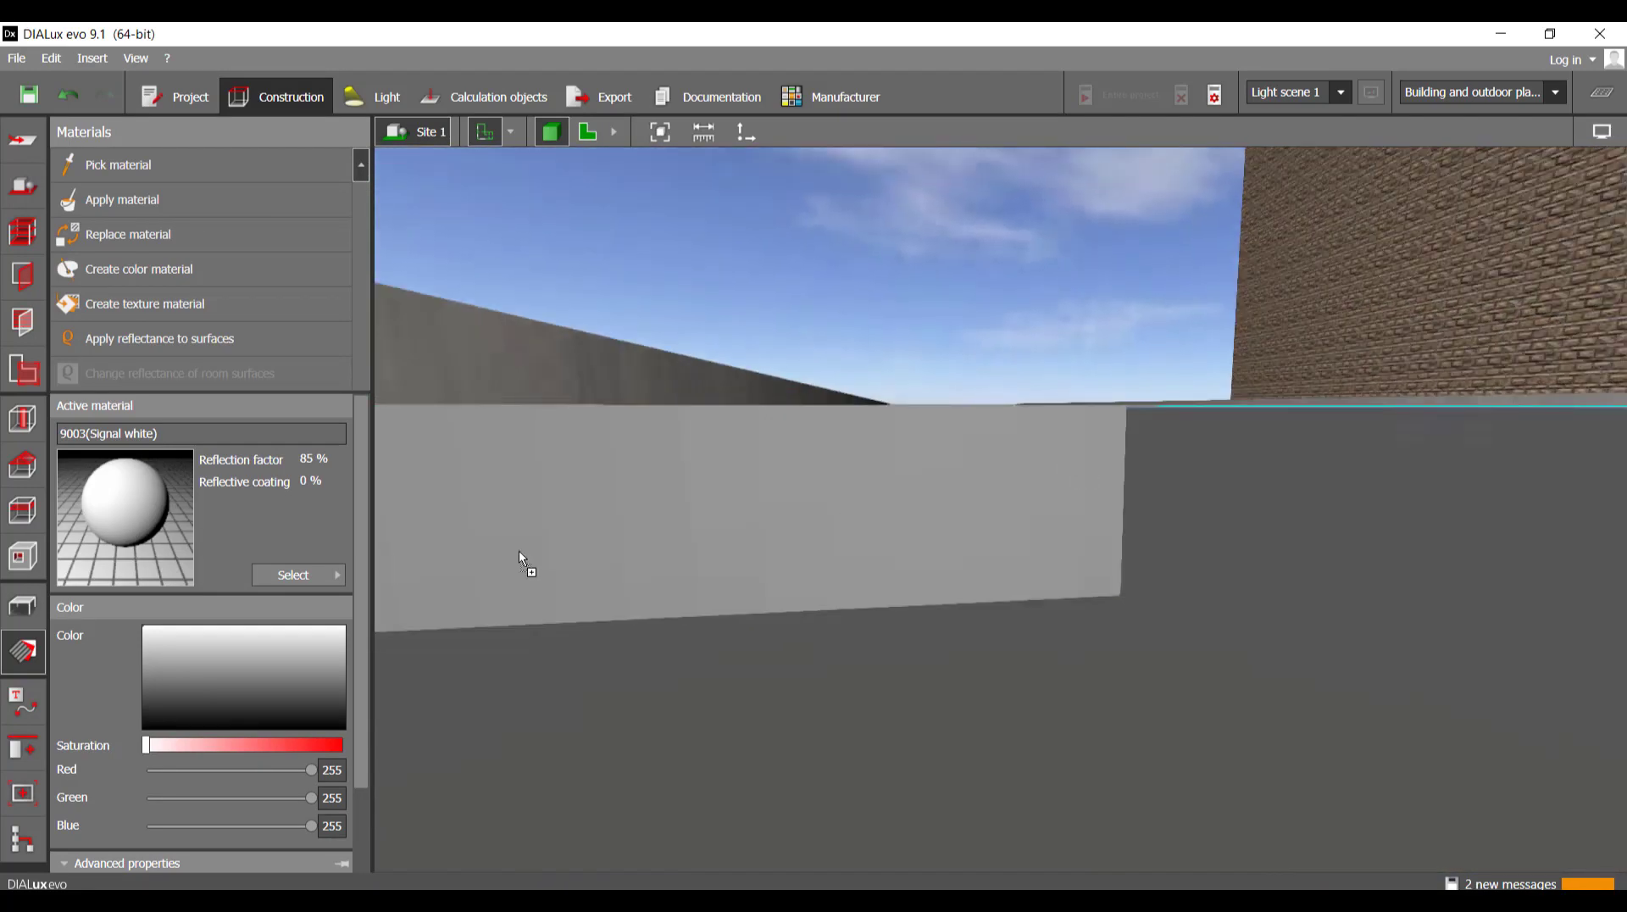
pyautogui.click(520, 552)
pyautogui.scroll(-8, 946, 412)
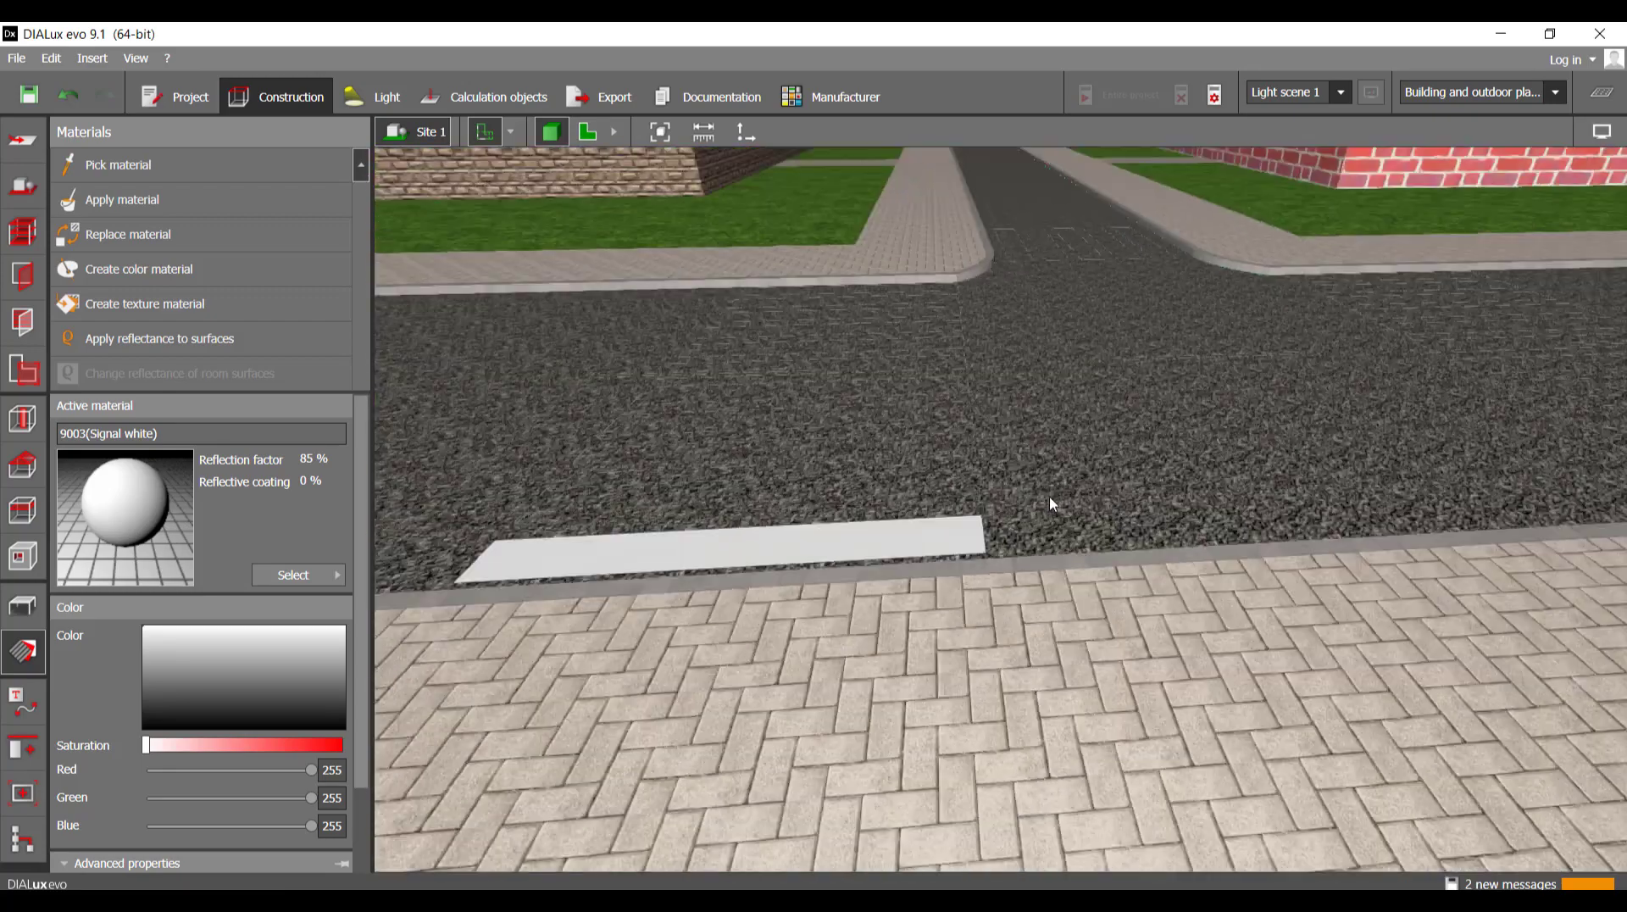
pyautogui.scroll(-3, 1049, 496)
pyautogui.moveTo(1049, 496); pyautogui.dragTo(898, 539, button='right')
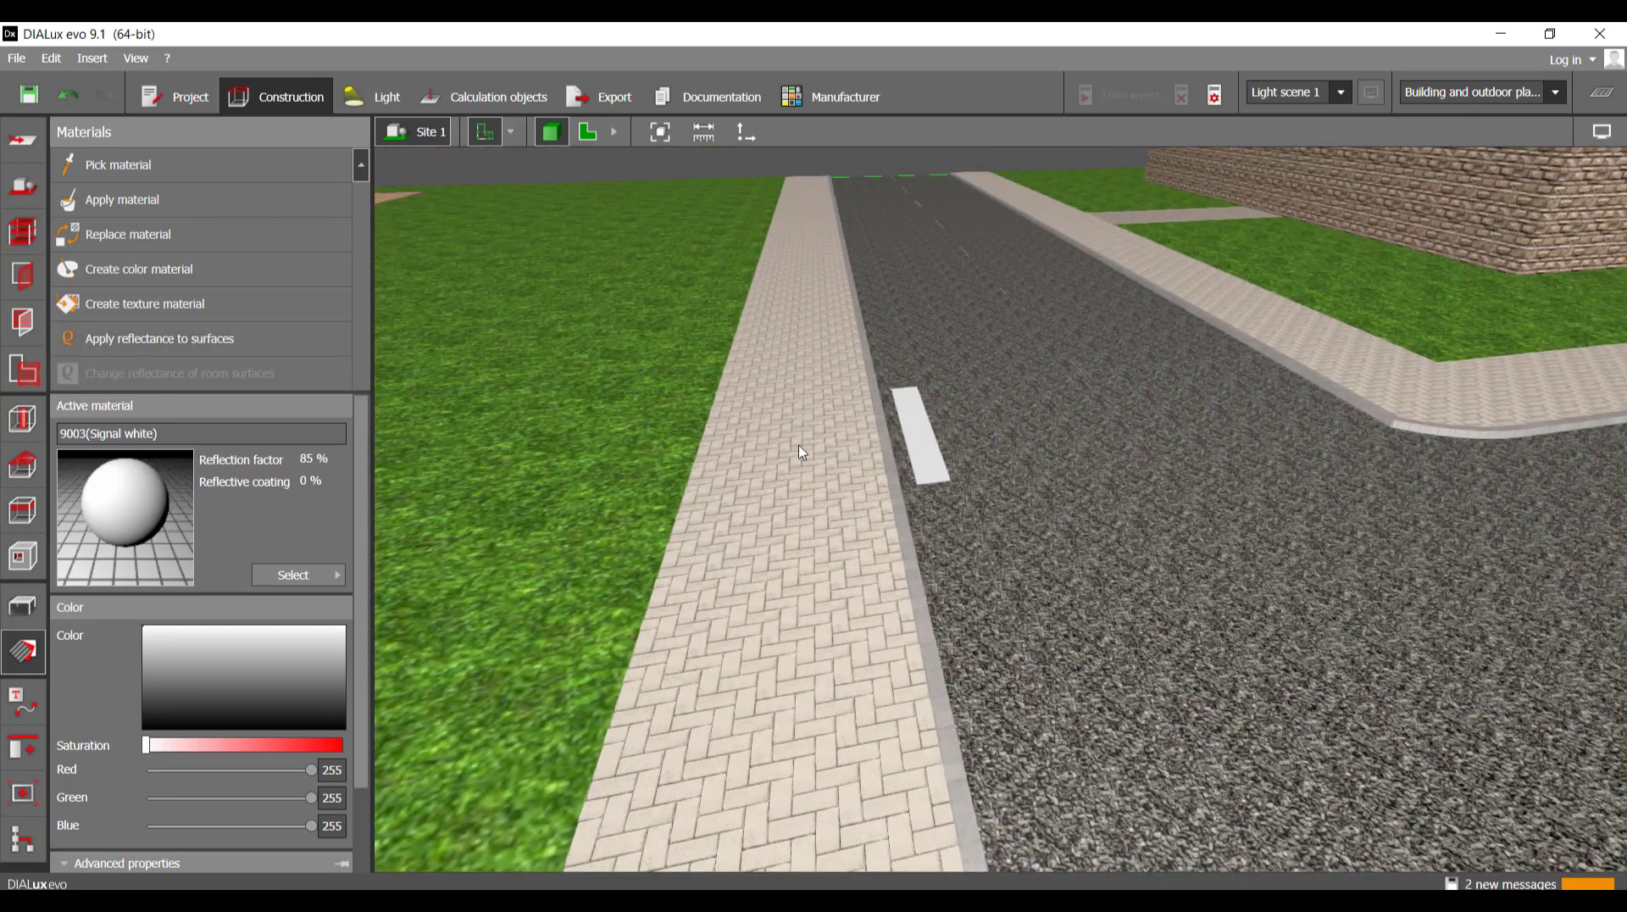
# - Select only the white crosswalk stripe in the plan view, without the road and site floors beneath it
pyautogui.click(24, 188)
pyautogui.click(588, 131)
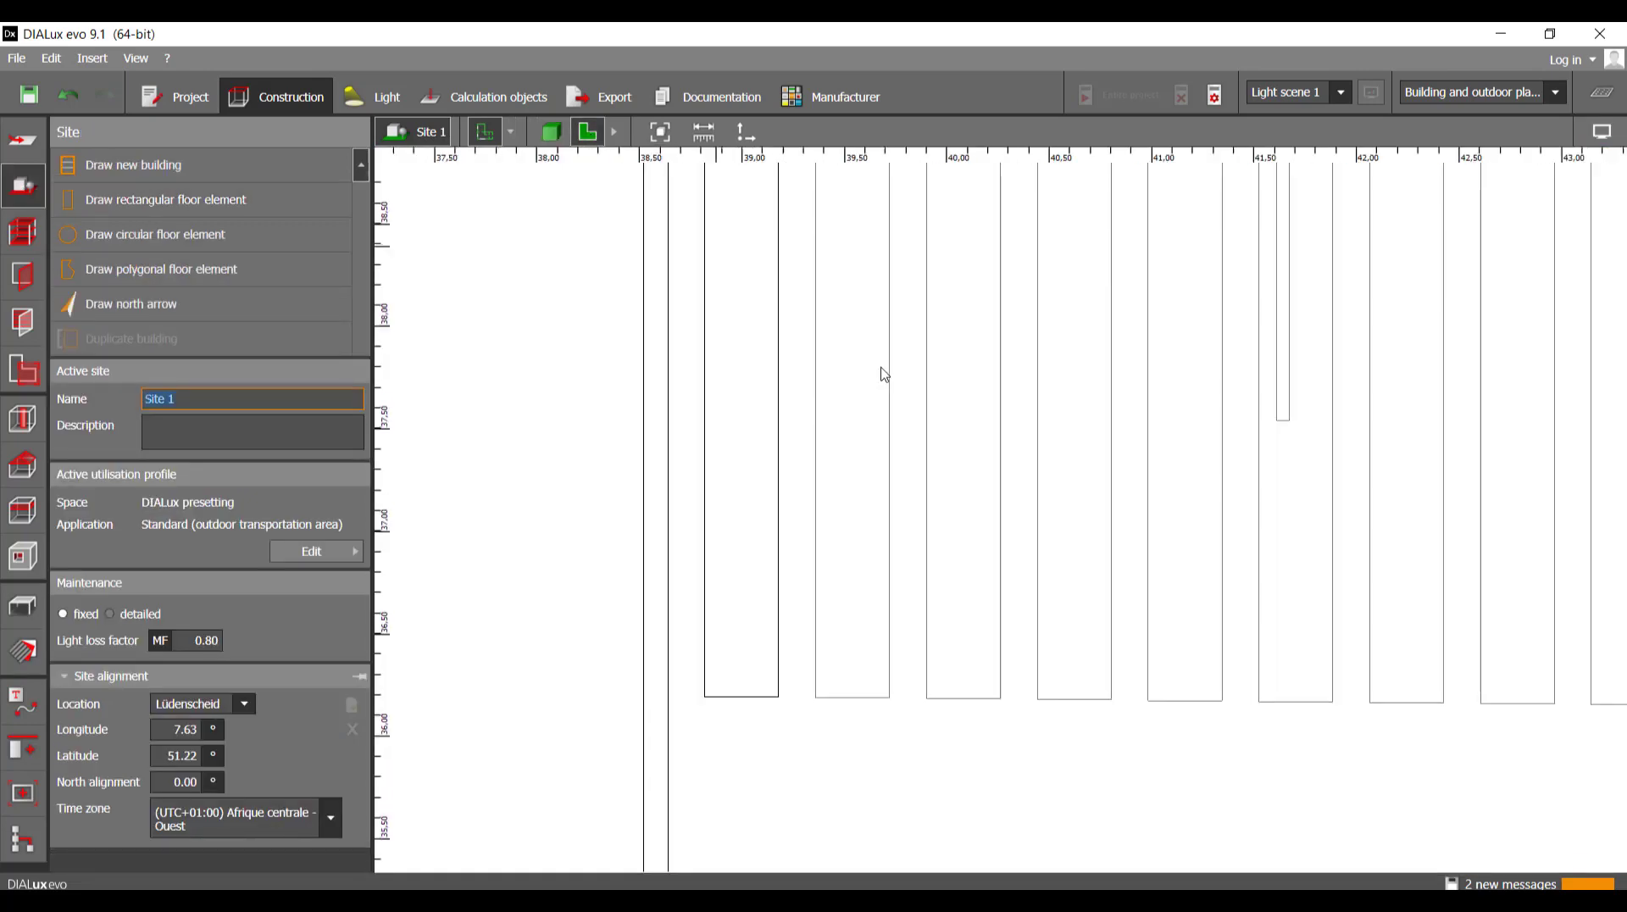
pyautogui.scroll(-5, 884, 374)
pyautogui.scroll(6, 832, 458)
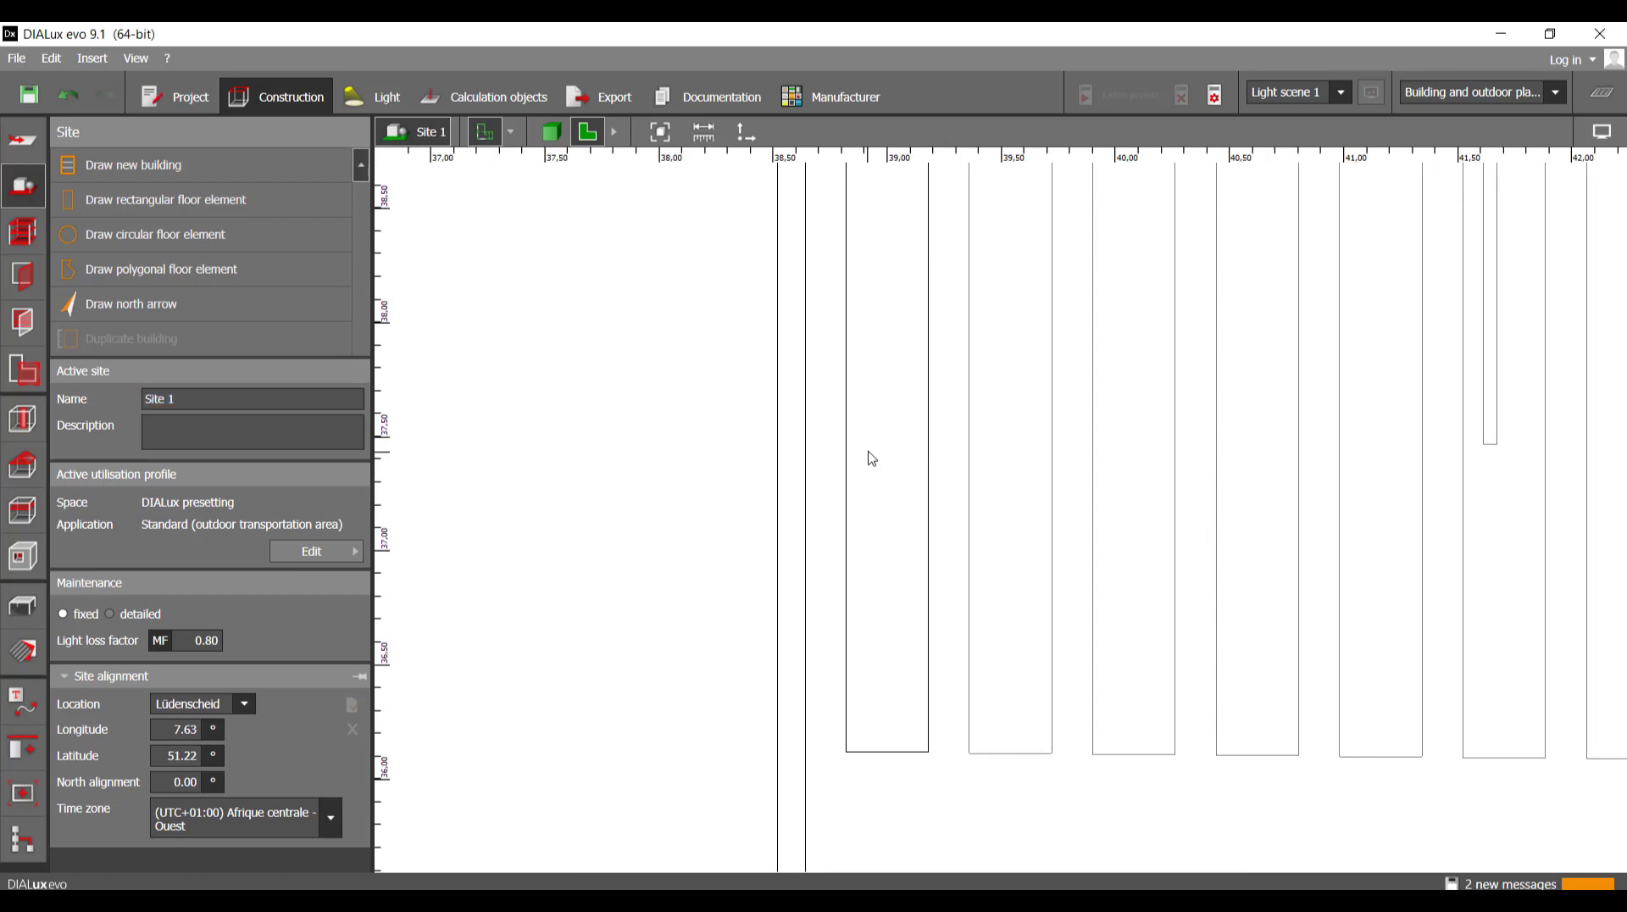
pyautogui.click(872, 459)
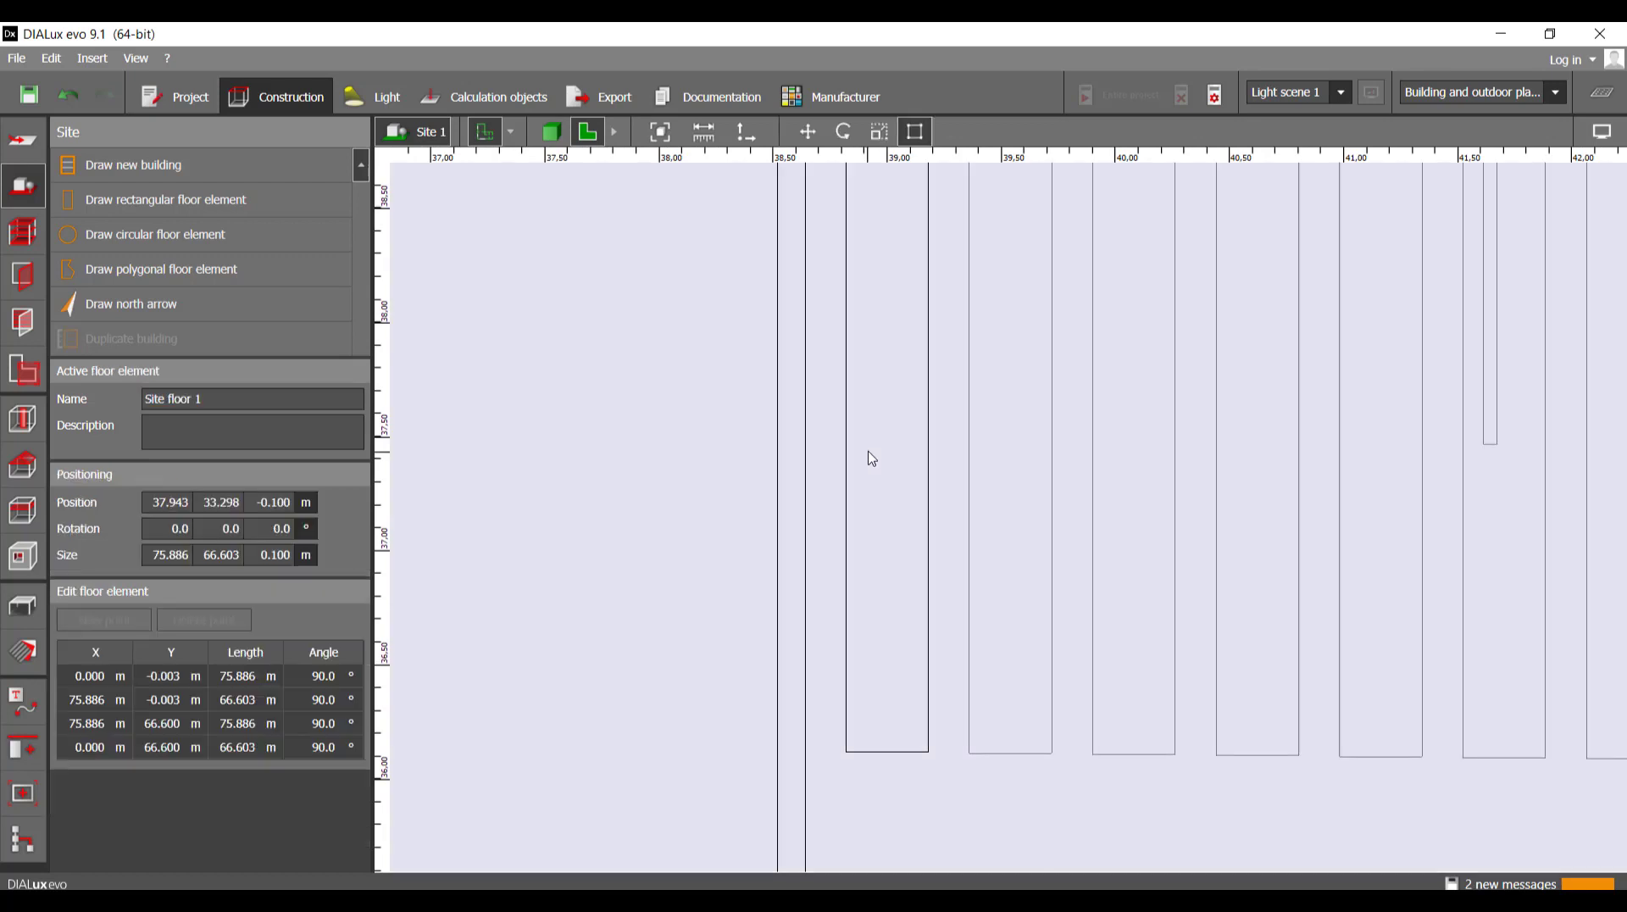
pyautogui.click(872, 459)
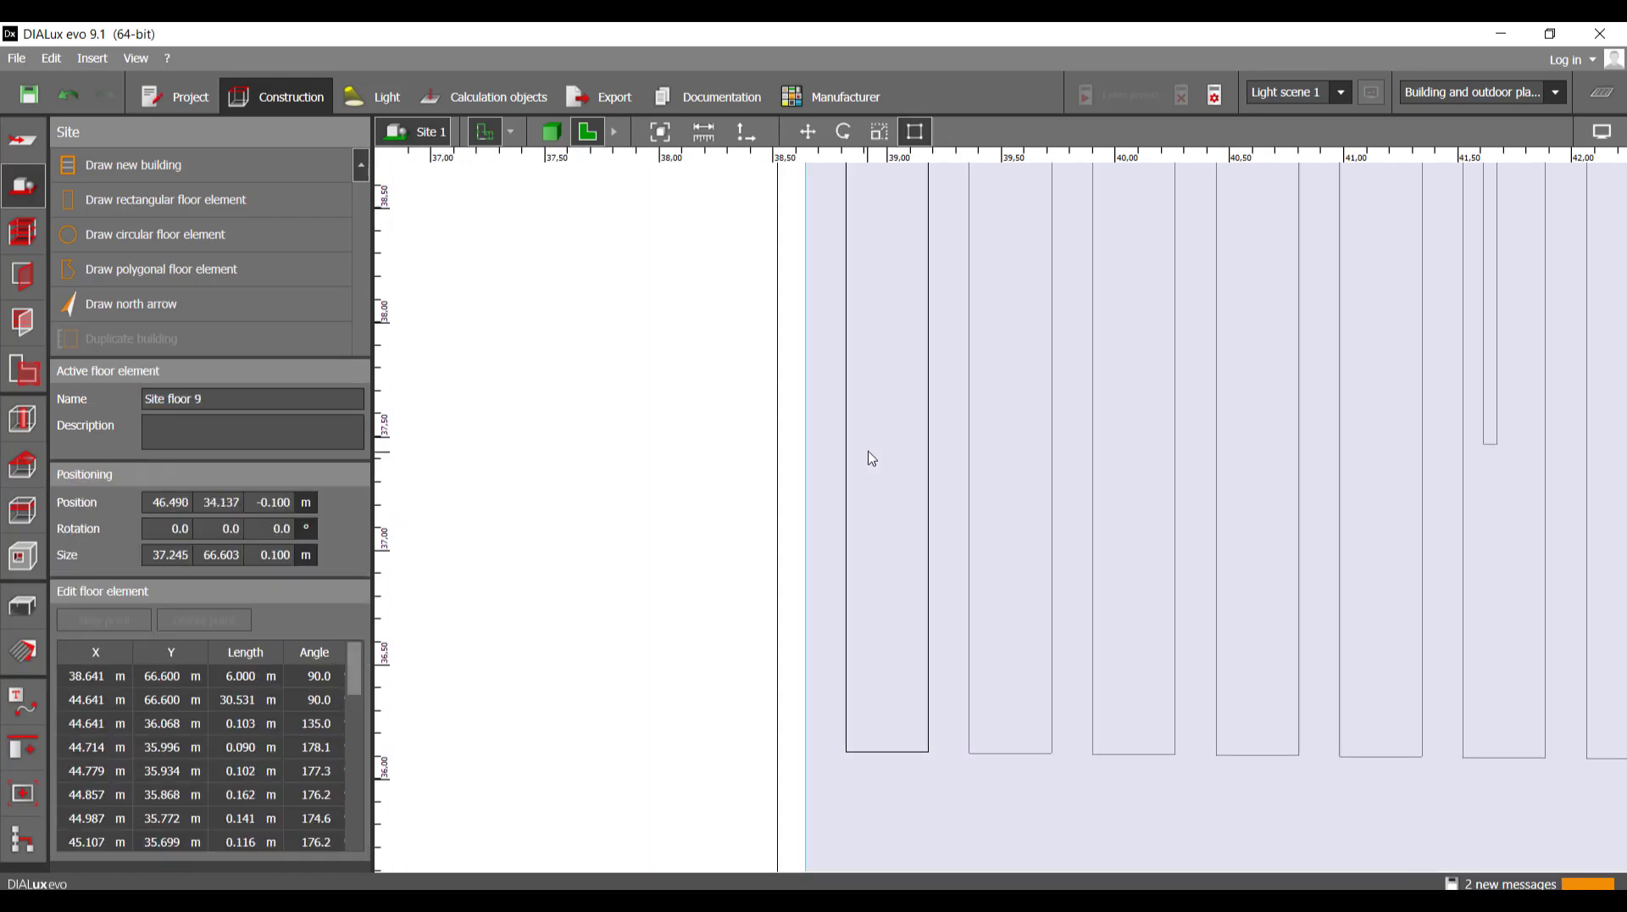
pyautogui.click(872, 458)
pyautogui.click(872, 459)
pyautogui.scroll(-3, 878, 487)
pyautogui.moveTo(931, 582); pyautogui.dragTo(769, 426)
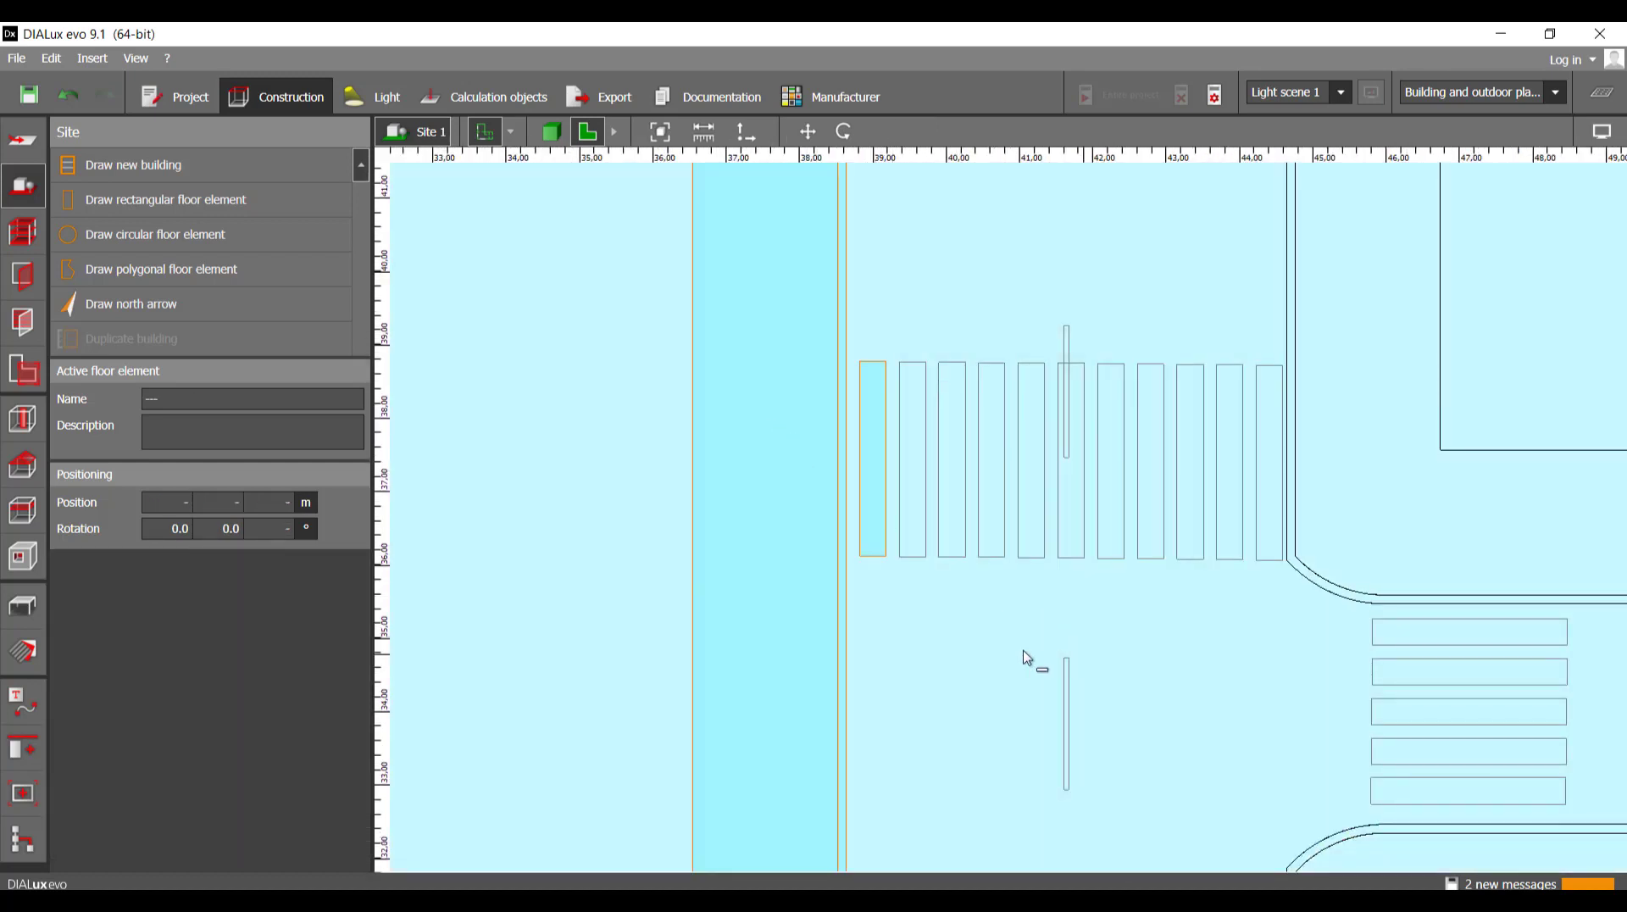
pyautogui.click(974, 640)
pyautogui.moveTo(948, 655); pyautogui.dragTo(740, 612)
pyautogui.moveTo(915, 397); pyautogui.dragTo(855, 460, button='middle')
pyautogui.scroll(1, 854, 459)
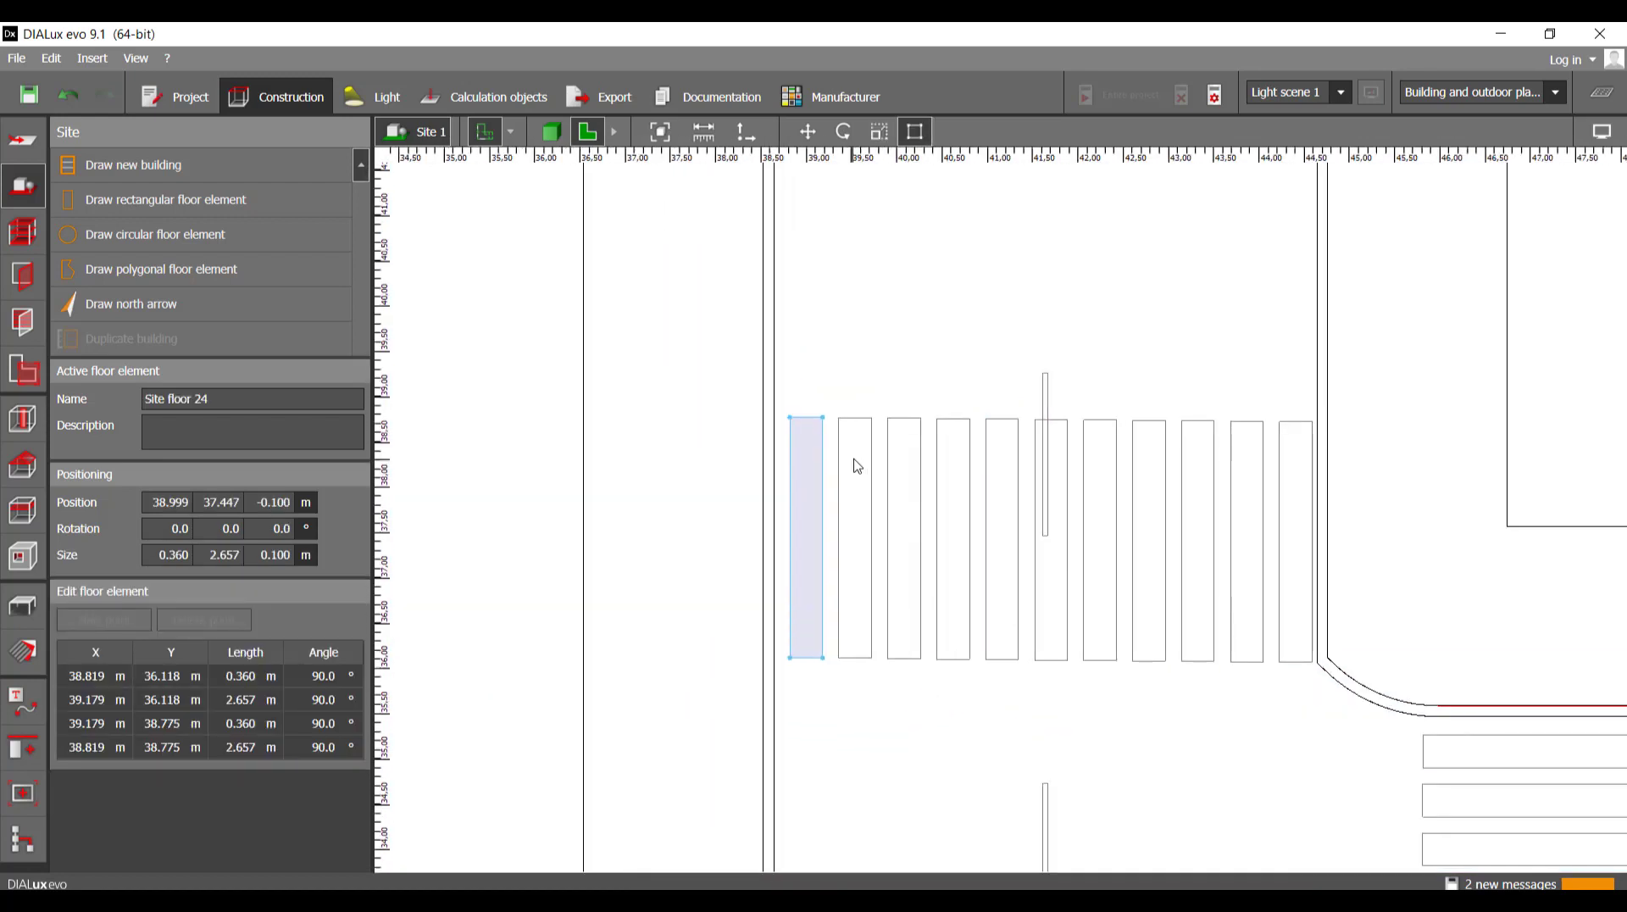
# - Duplicate the white stripe and snap the copy onto the second stripe outline of the crosswalk
pyautogui.hotkey('ctrl', 'v')
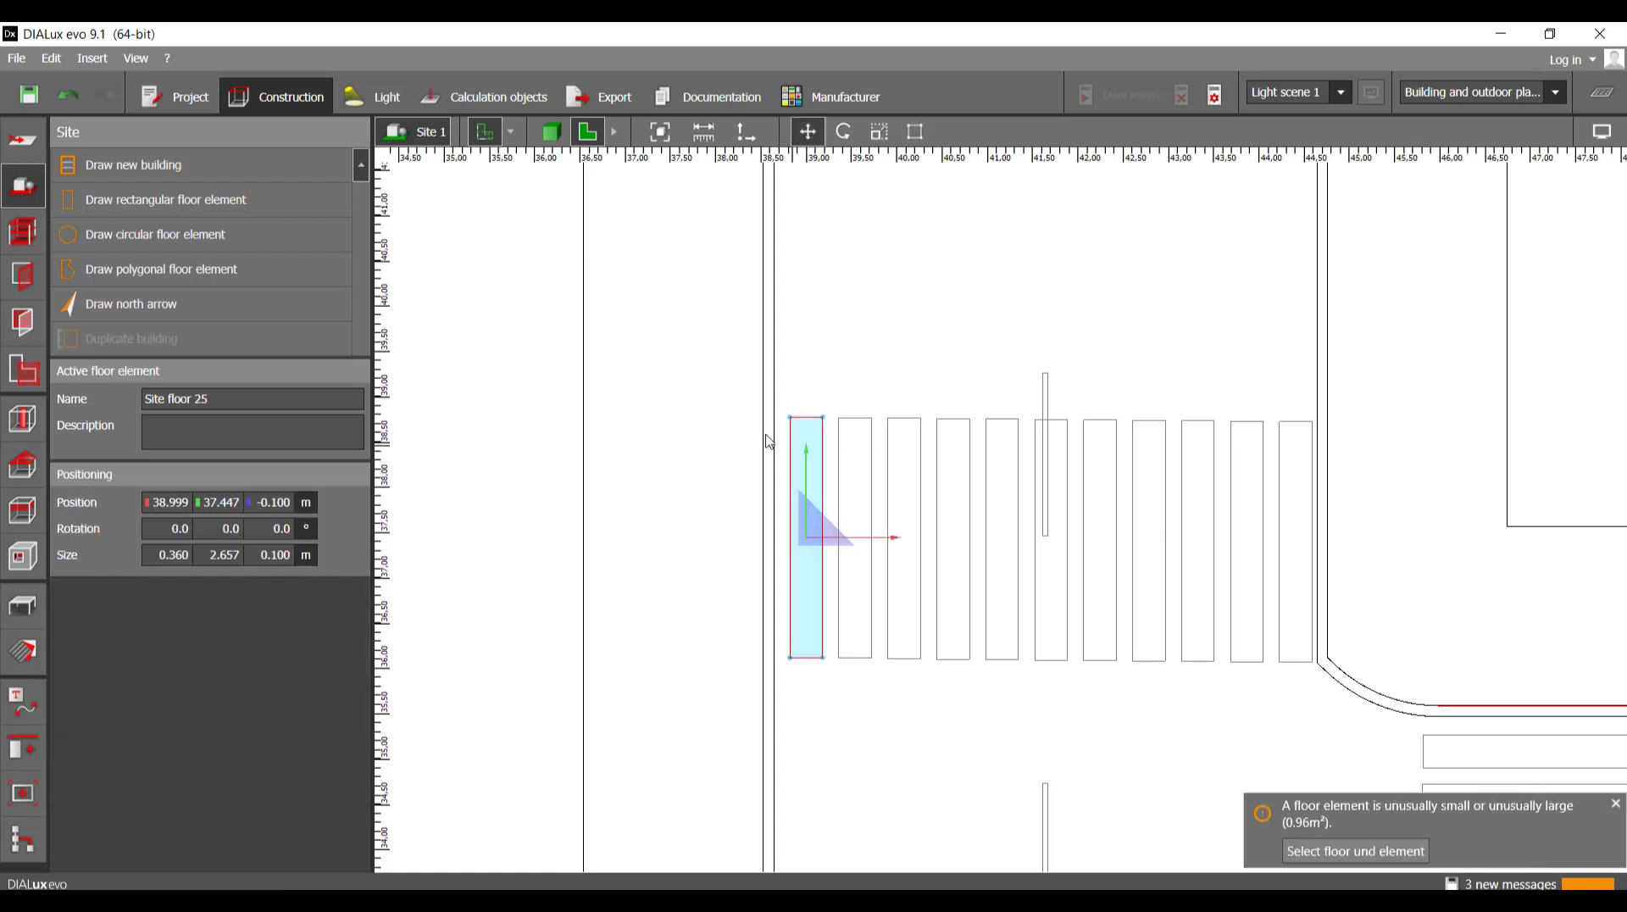
pyautogui.scroll(3, 766, 434)
pyautogui.moveTo(827, 406); pyautogui.dragTo(910, 405)
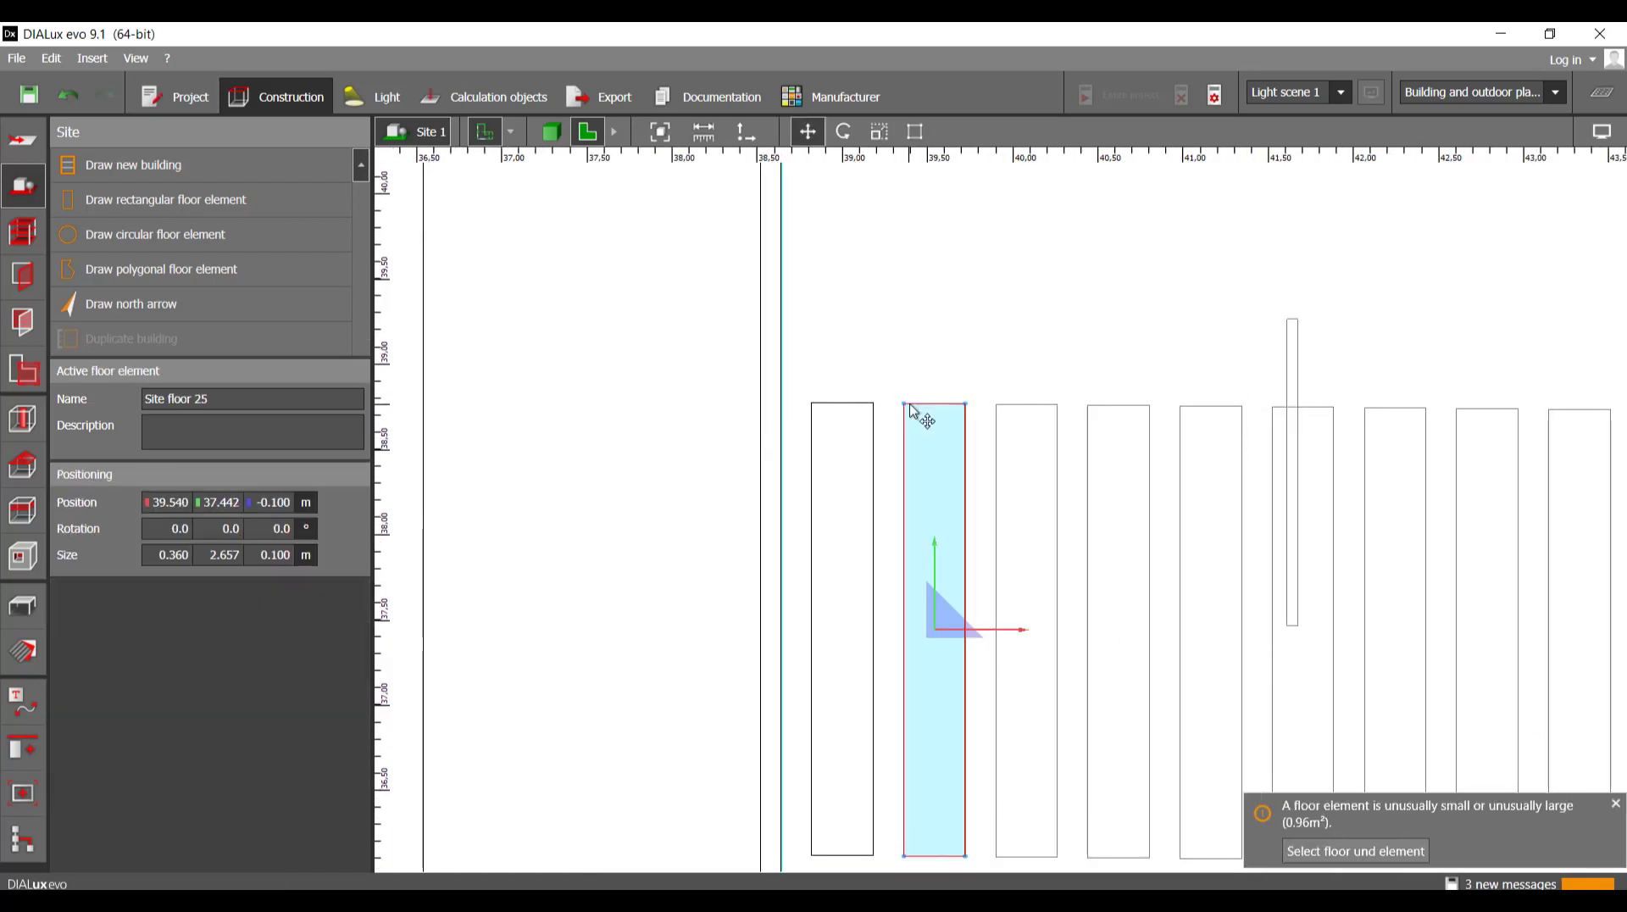
# - Duplicate the first two stripes together and place the copies over the third and fourth stripe outlines
pyautogui.scroll(-3, 911, 415)
pyautogui.moveTo(996, 639); pyautogui.dragTo(914, 546, button='middle')
pyautogui.scroll(3, 858, 615)
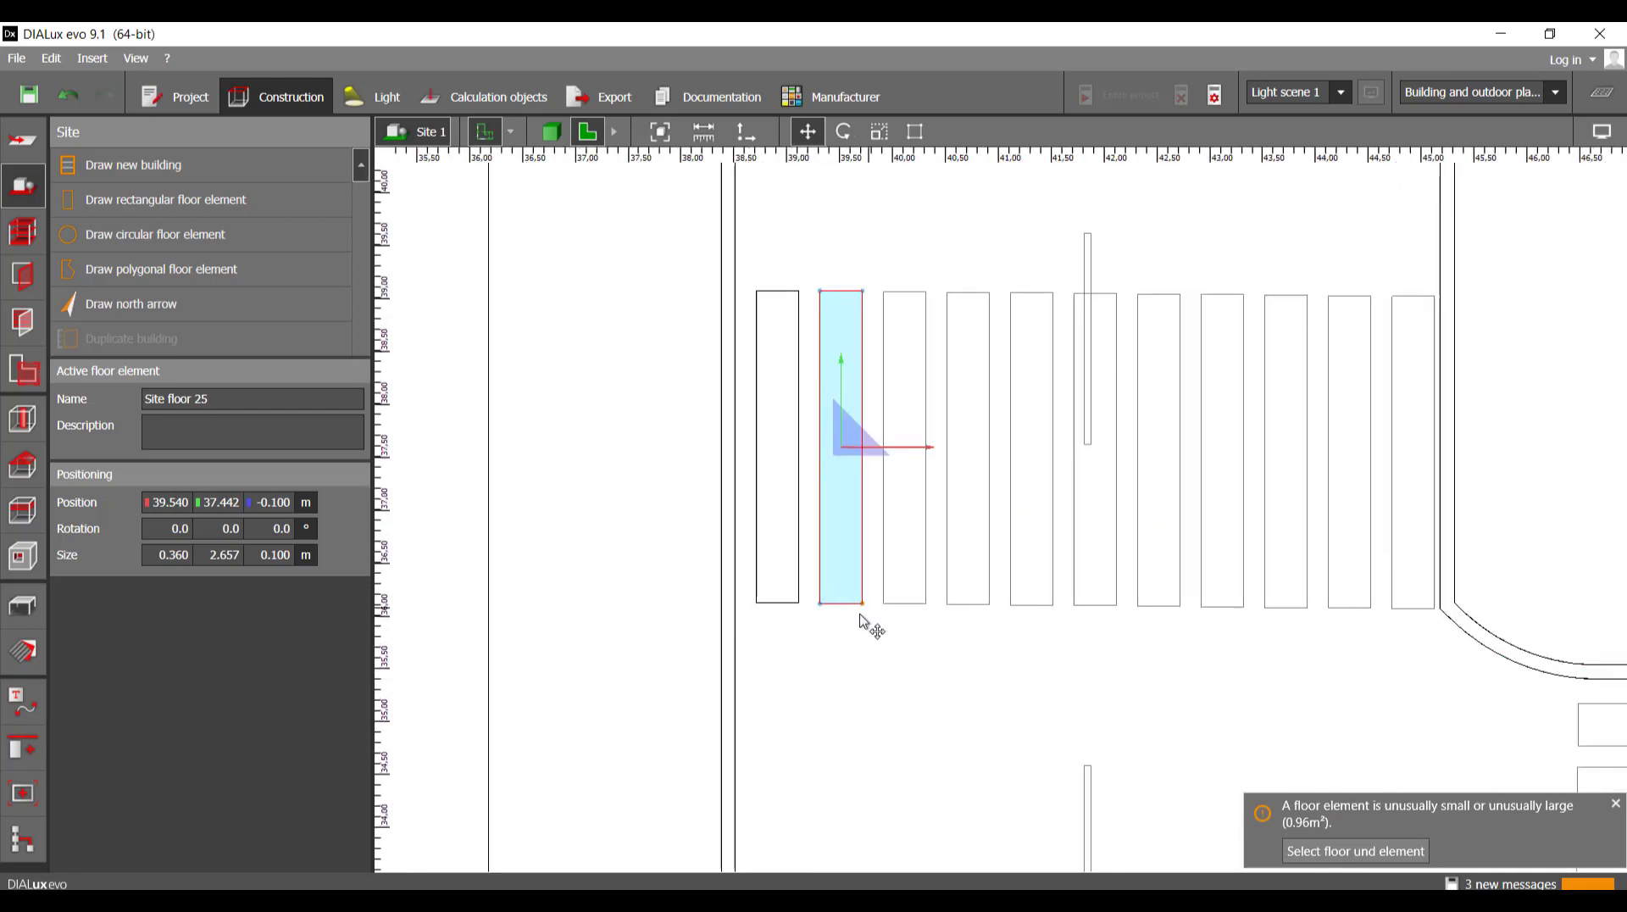
pyautogui.moveTo(864, 633); pyautogui.dragTo(744, 511)
pyautogui.scroll(-3, 762, 543)
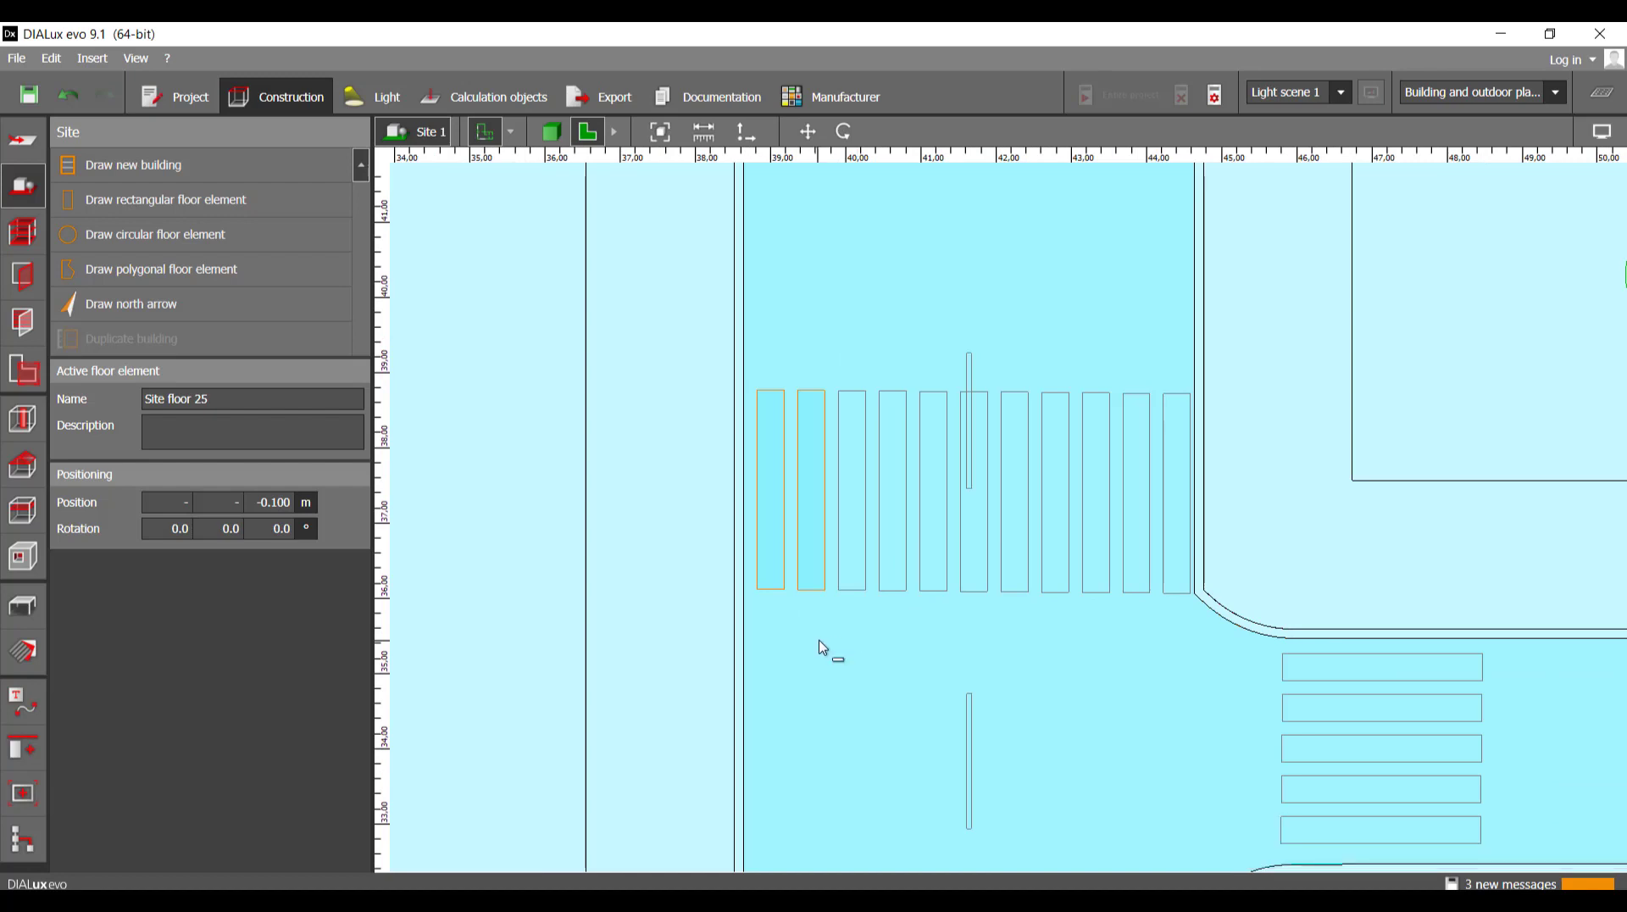
pyautogui.scroll(2, 825, 494)
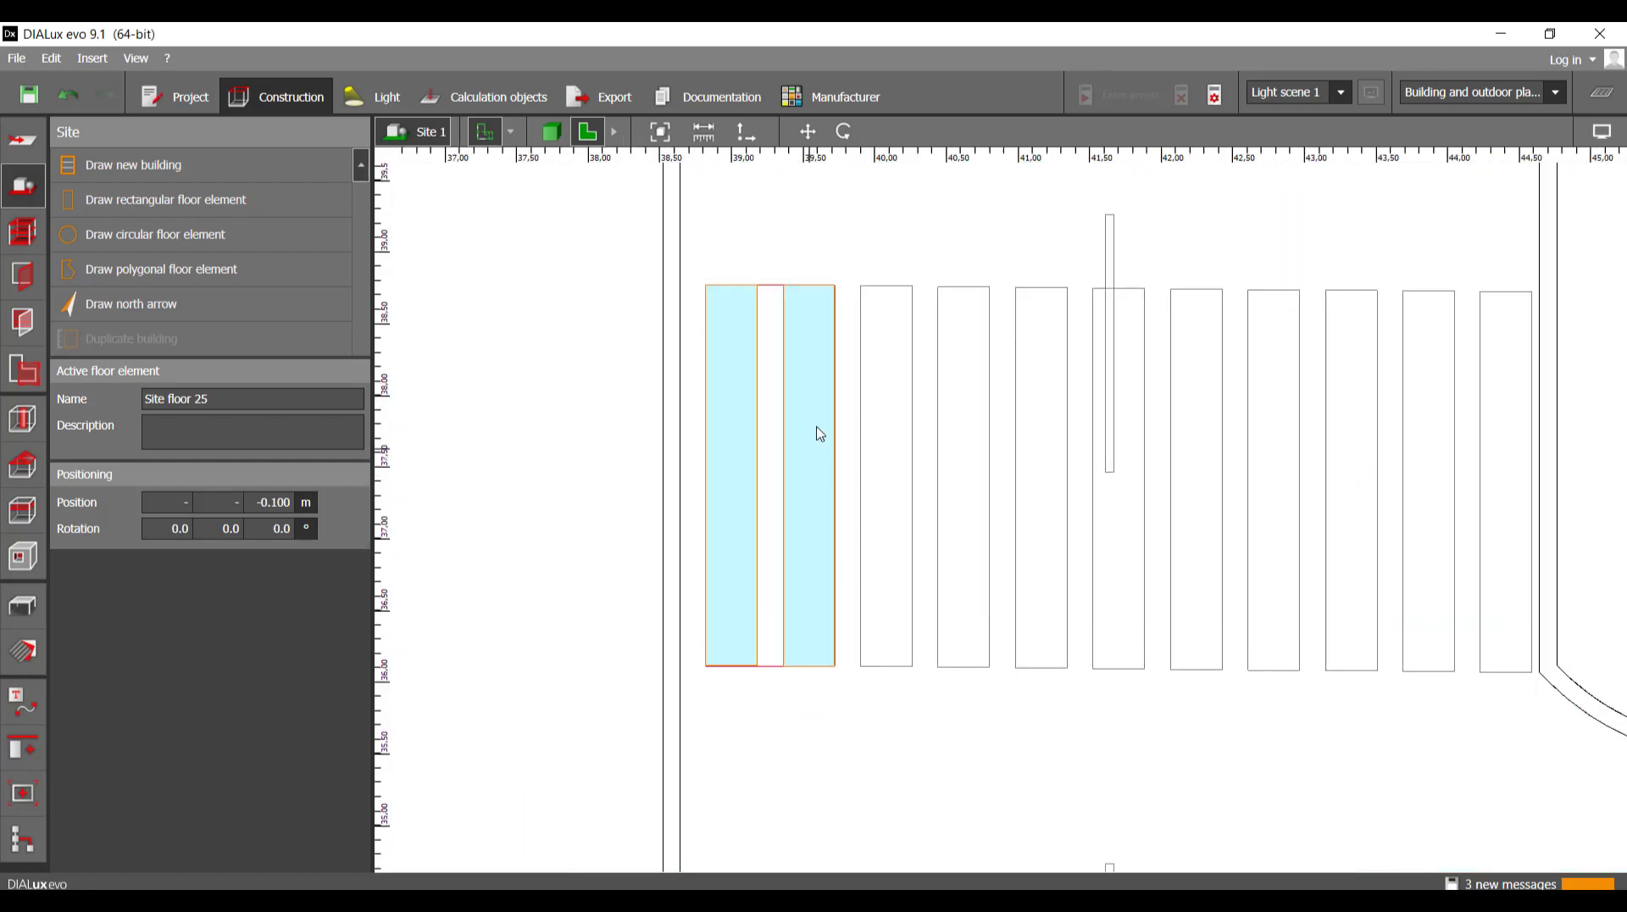
pyautogui.click(932, 410)
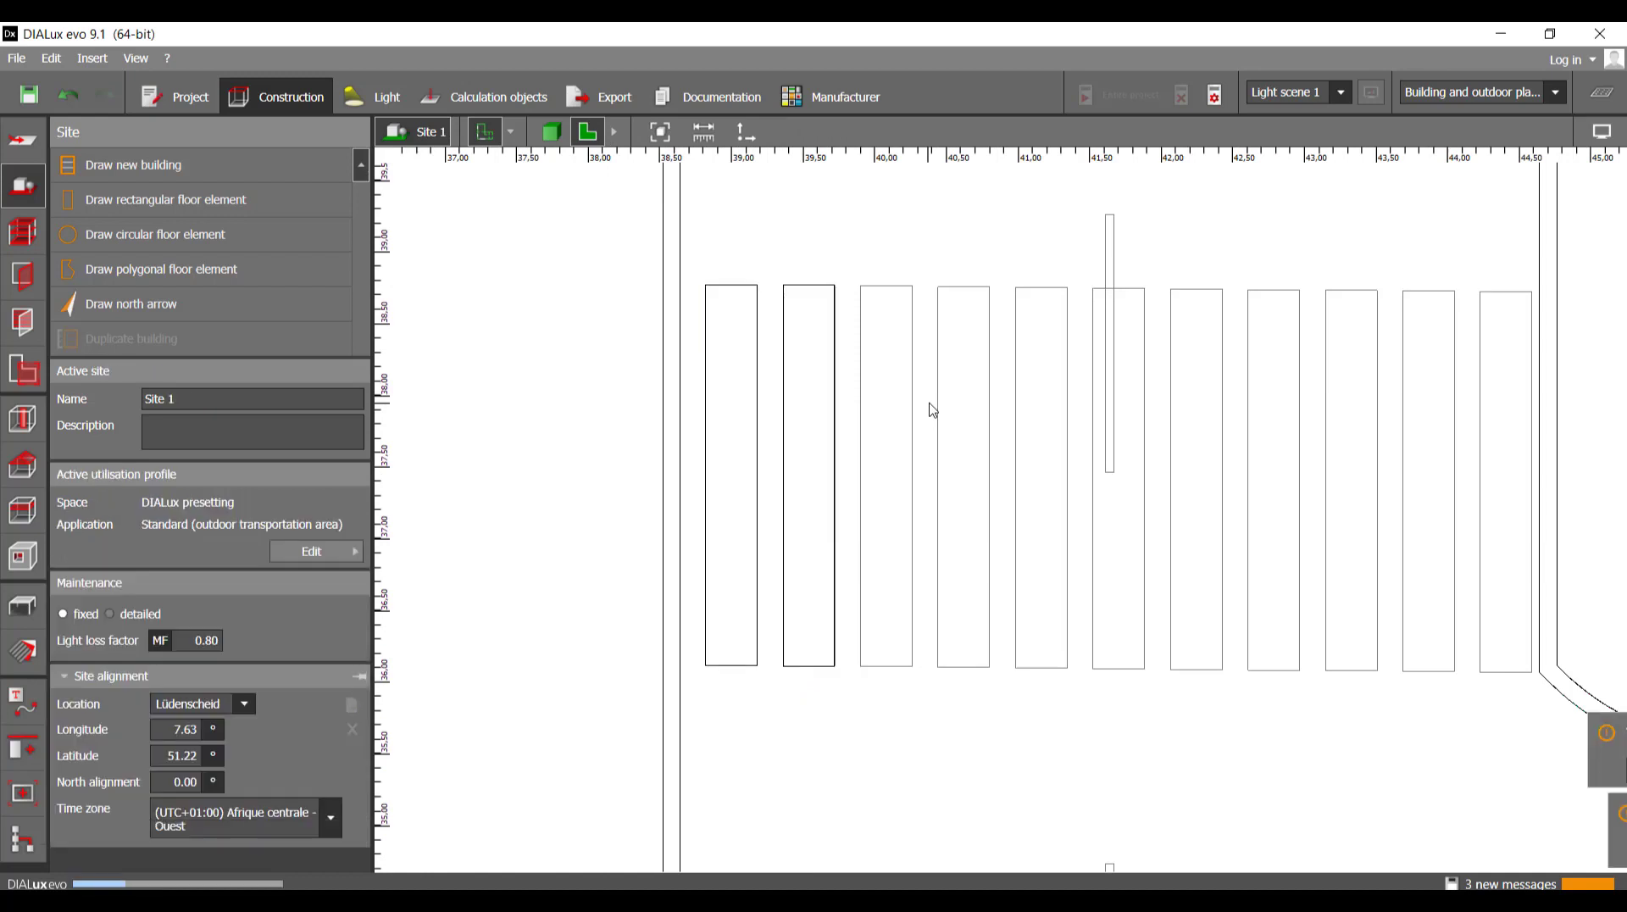
pyautogui.hotkey('ctrl', 'v')
pyautogui.moveTo(723, 297); pyautogui.dragTo(872, 297)
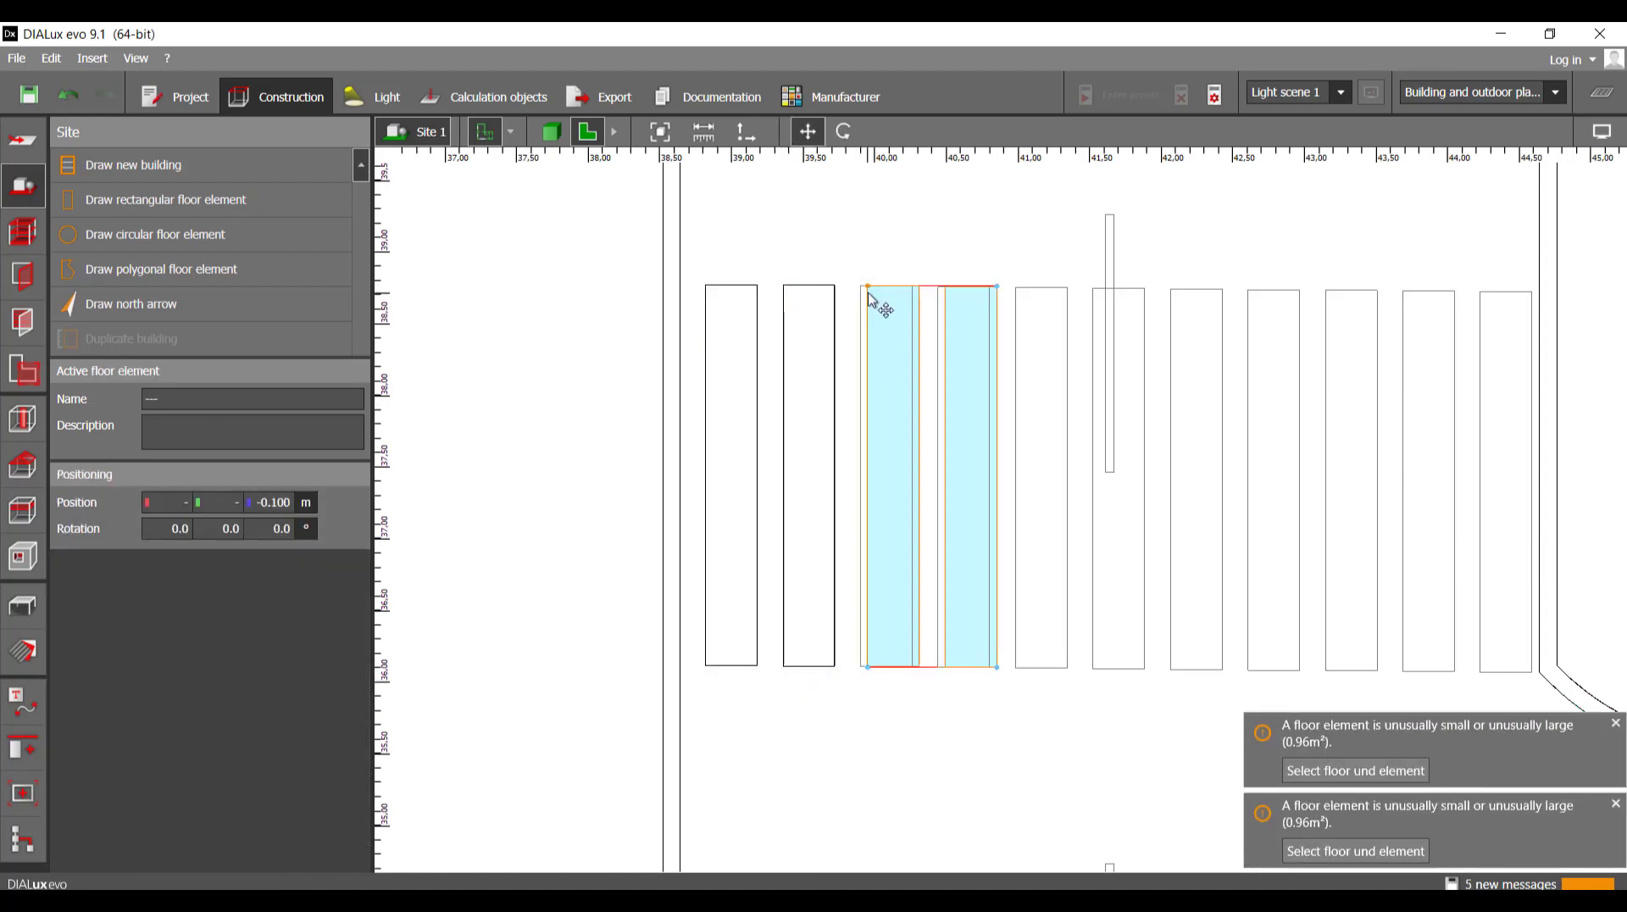
# - Duplicate the four finished stripes together and place the copies over the fifth to eighth stripe outlines
pyautogui.moveTo(1005, 715); pyautogui.dragTo(722, 566)
pyautogui.scroll(-3, 801, 625)
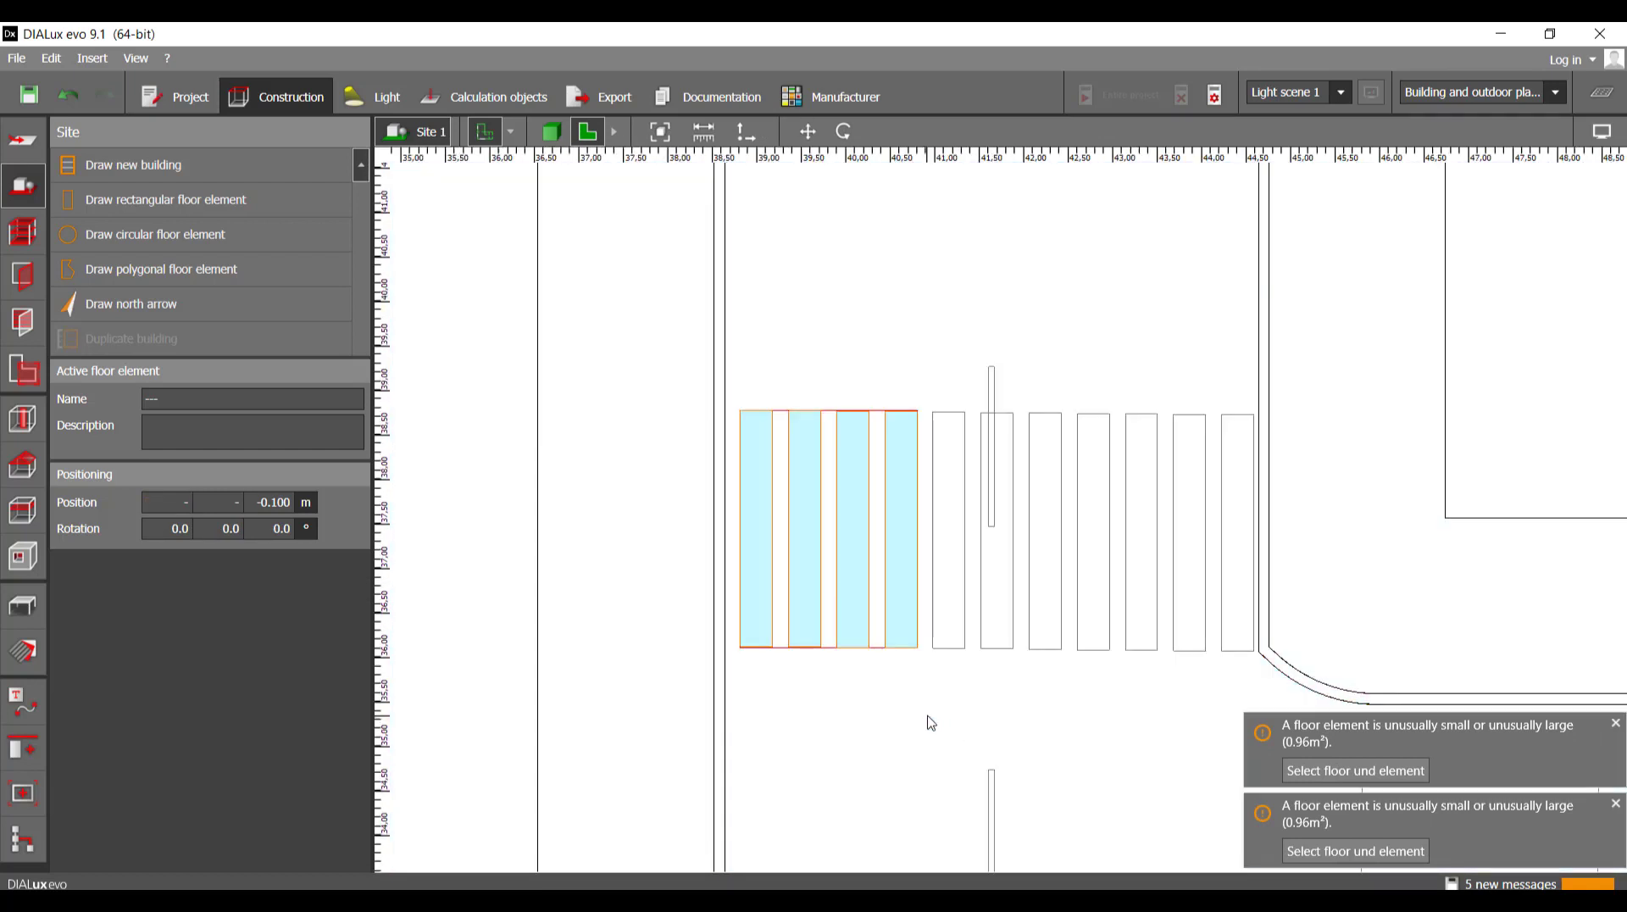
pyautogui.hotkey('ctrl', 'v')
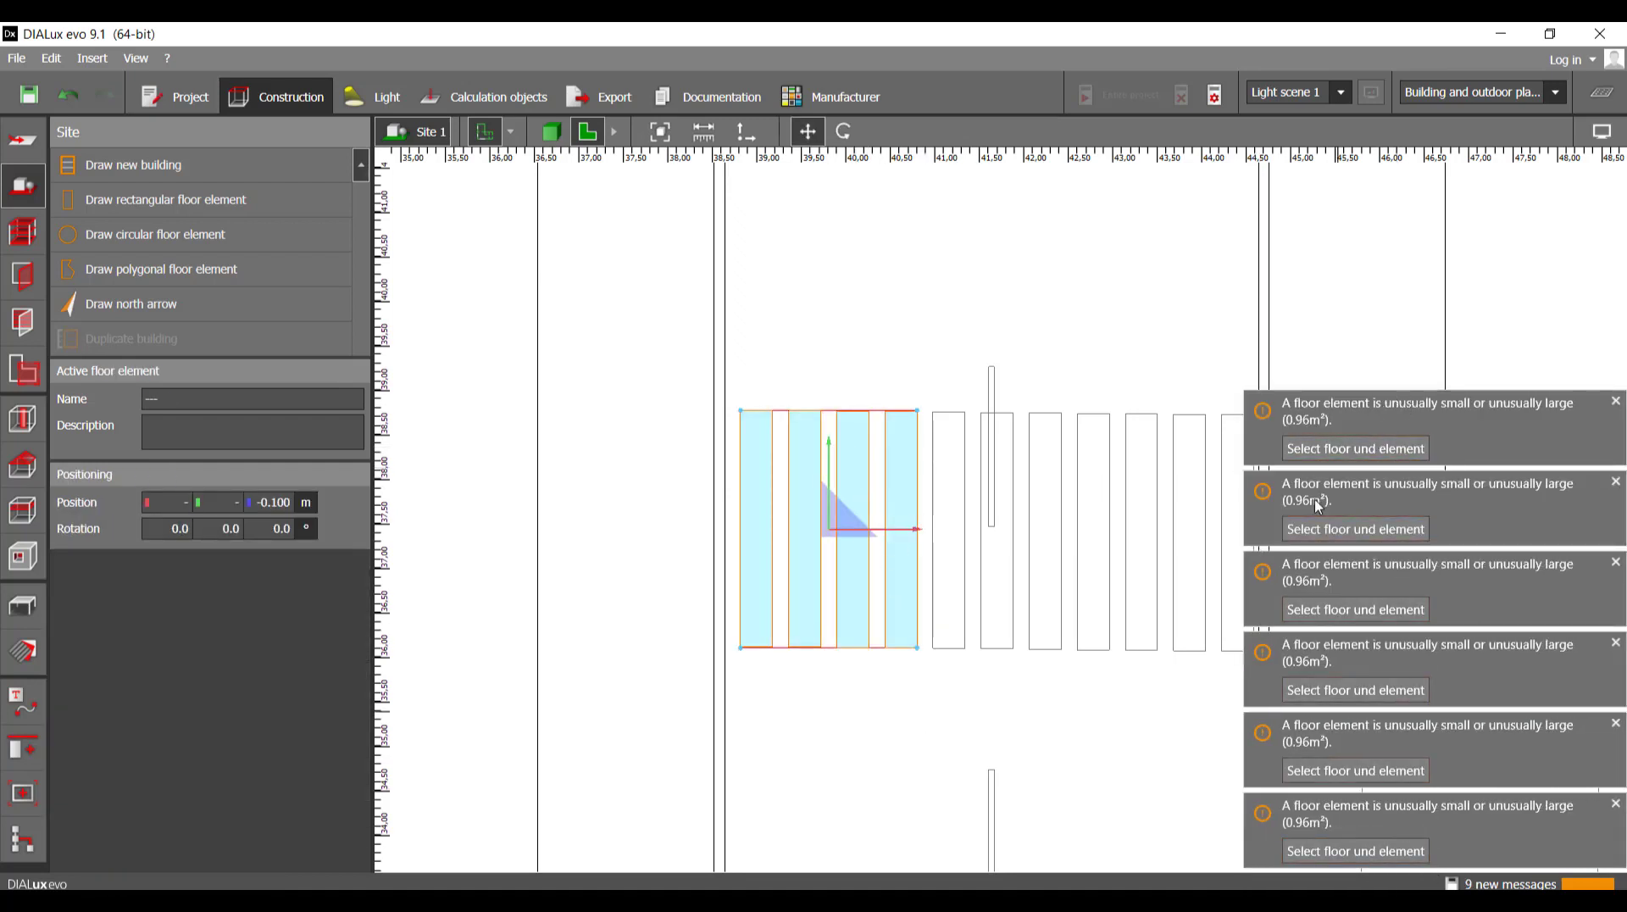
pyautogui.moveTo(1120, 616); pyautogui.dragTo(970, 608, button='middle')
pyautogui.scroll(3, 744, 532)
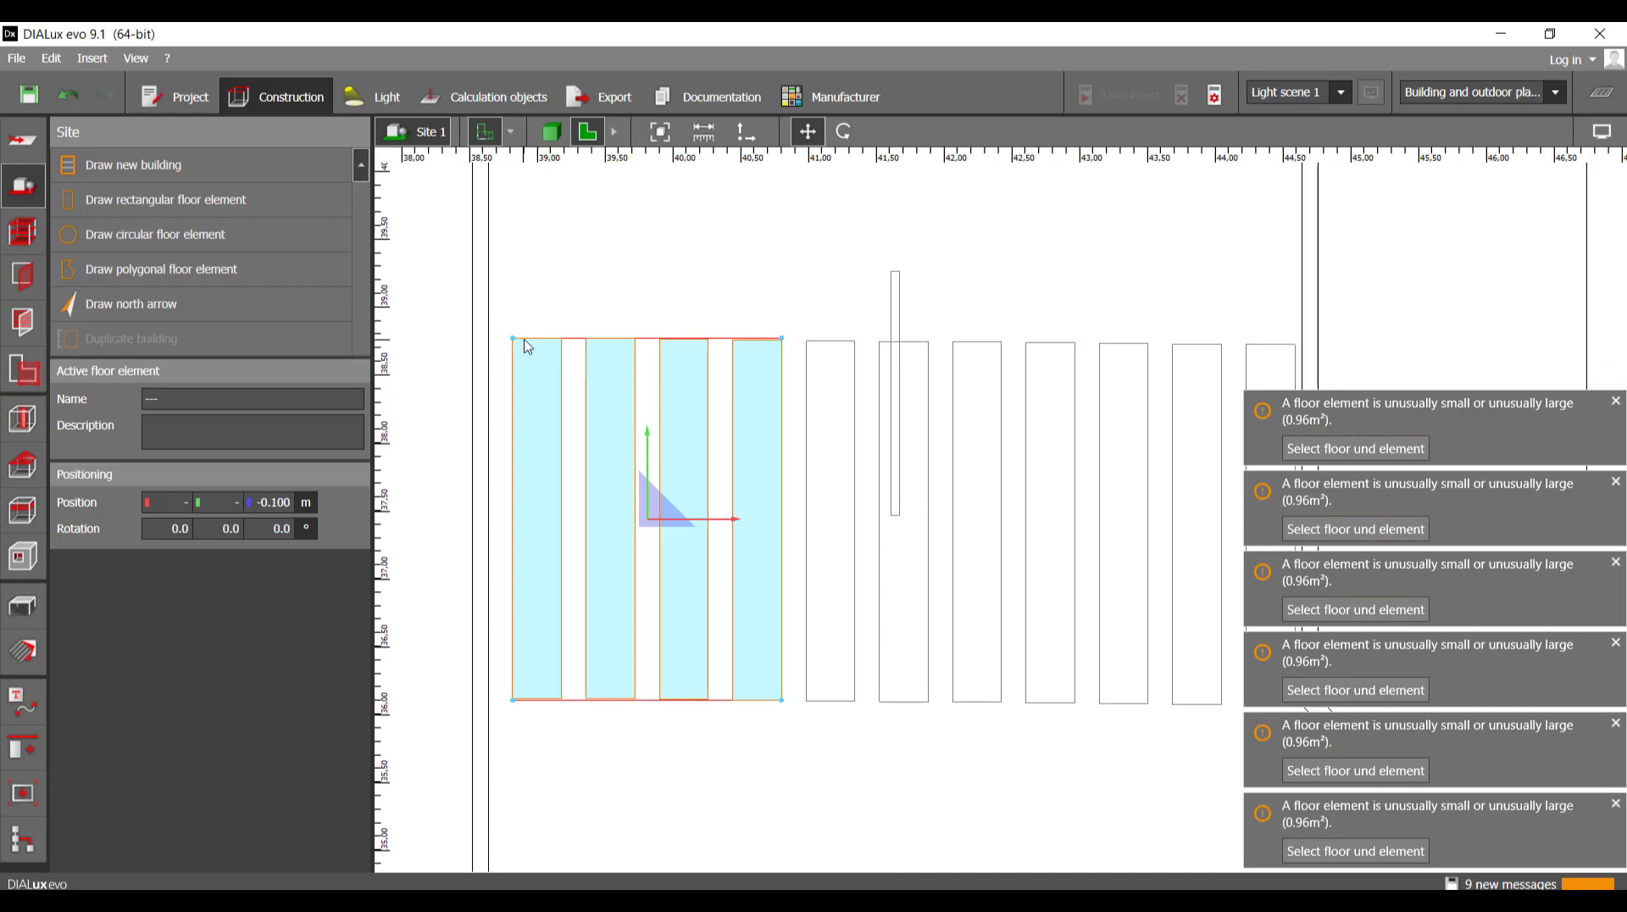
pyautogui.moveTo(518, 346); pyautogui.dragTo(812, 349)
pyautogui.scroll(-2, 795, 492)
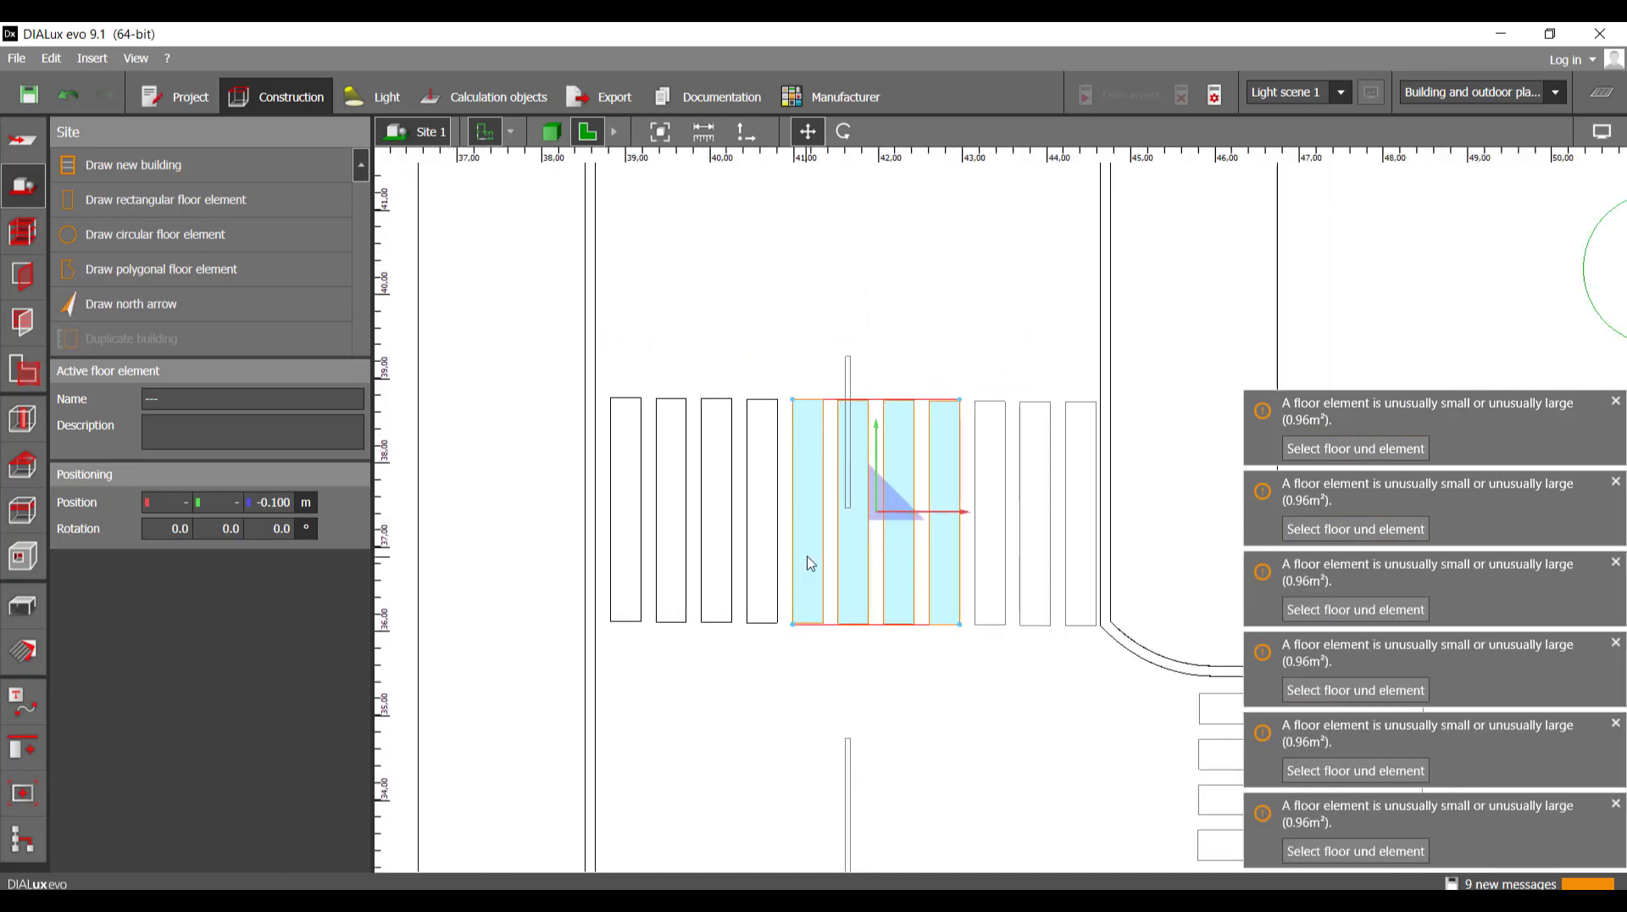
# - Duplicate the last three finished stripes without the road floor and place the copies over the ninth to eleventh stripe outlines
pyautogui.moveTo(811, 563); pyautogui.dragTo(669, 559, button='middle')
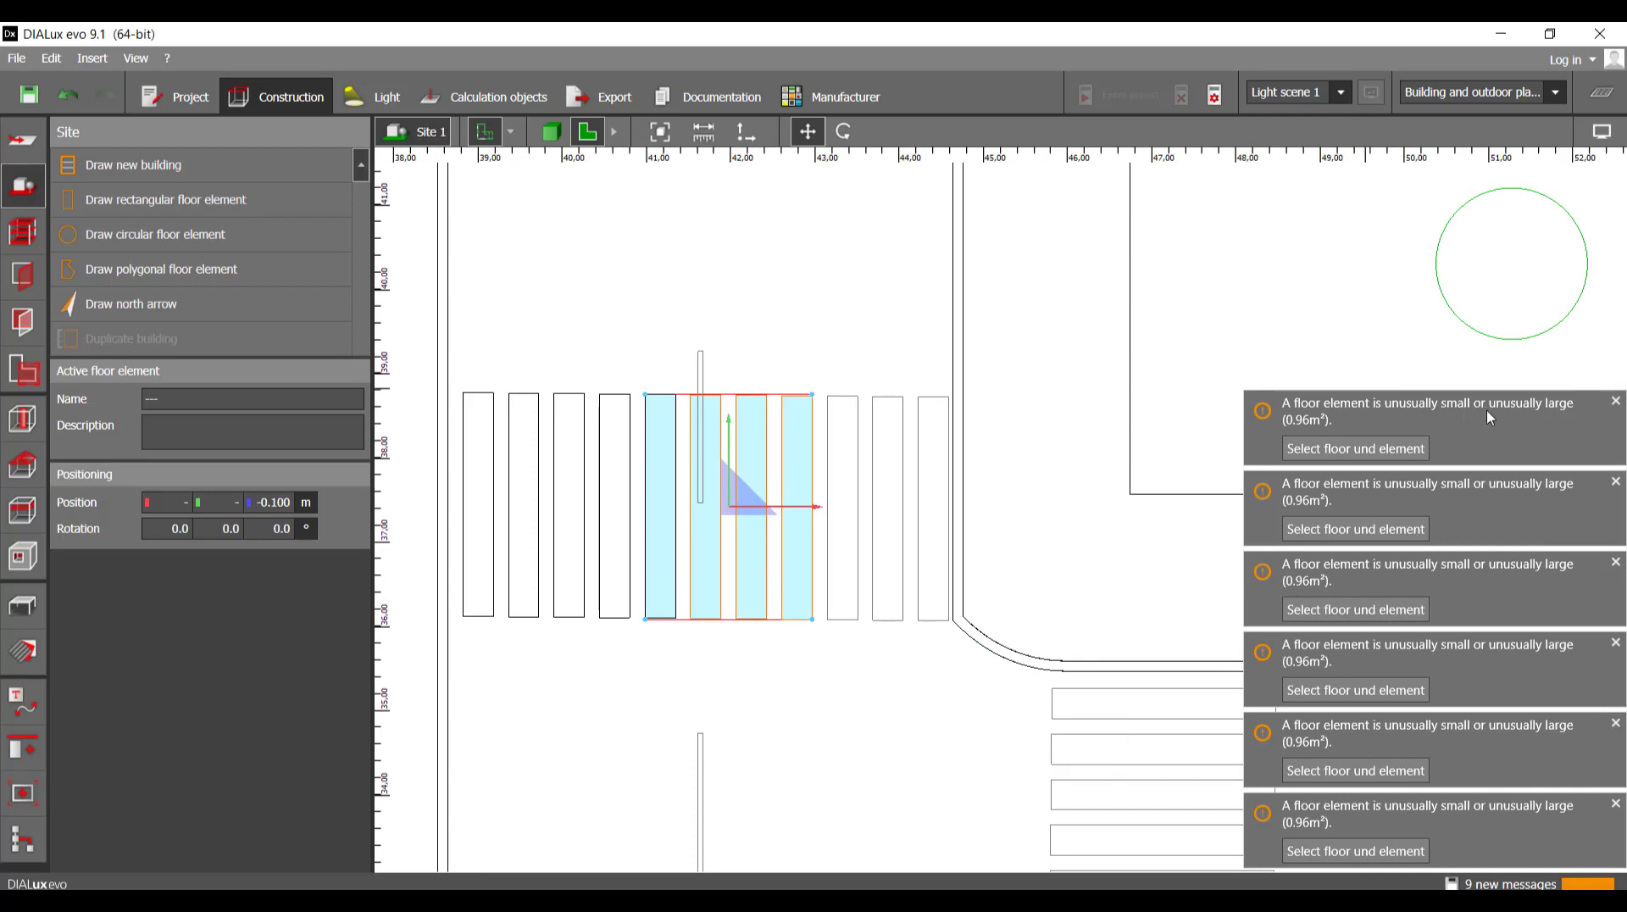
pyautogui.scroll(5, 1027, 393)
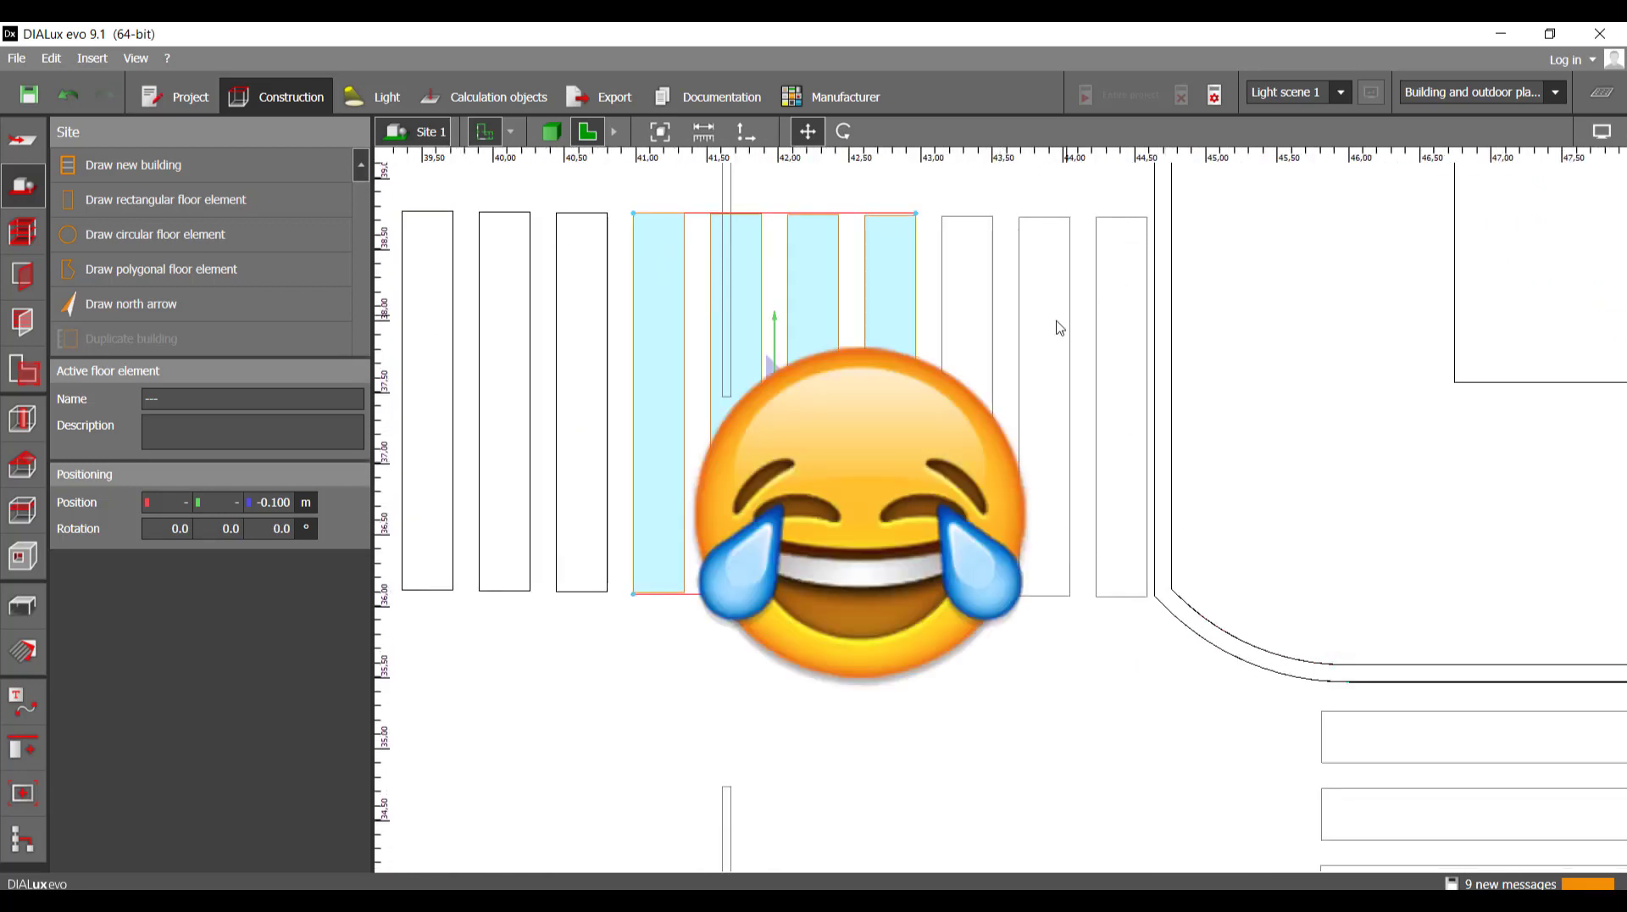
pyautogui.moveTo(933, 683); pyautogui.dragTo(720, 530)
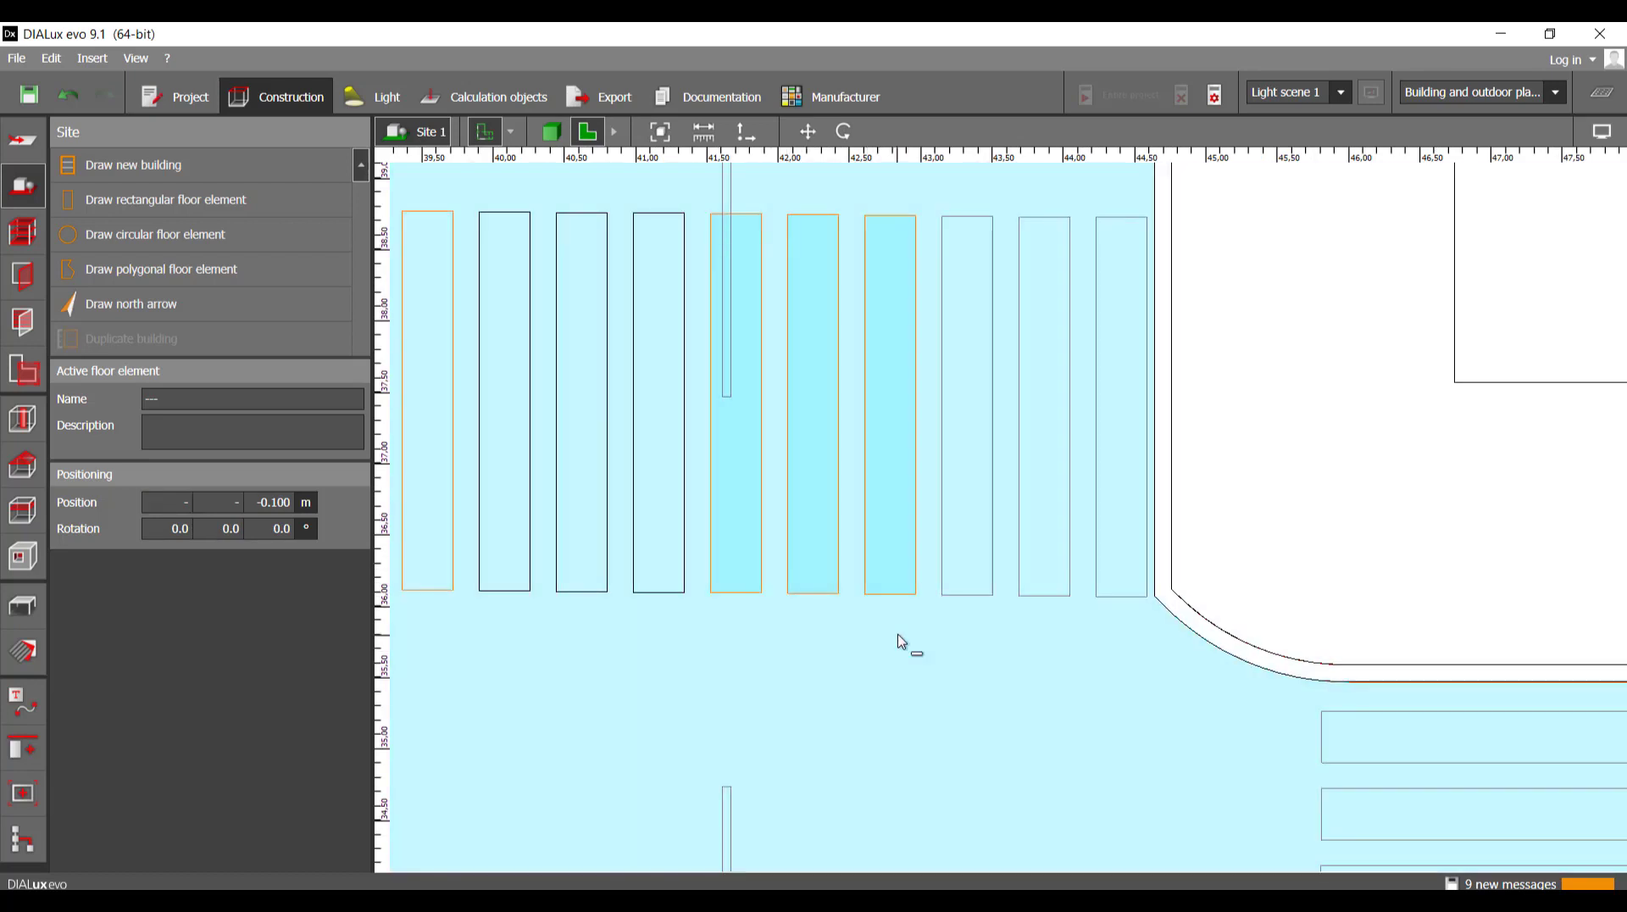
pyautogui.keyDown('ctrl'); pyautogui.click(901, 642); pyautogui.keyUp('ctrl')
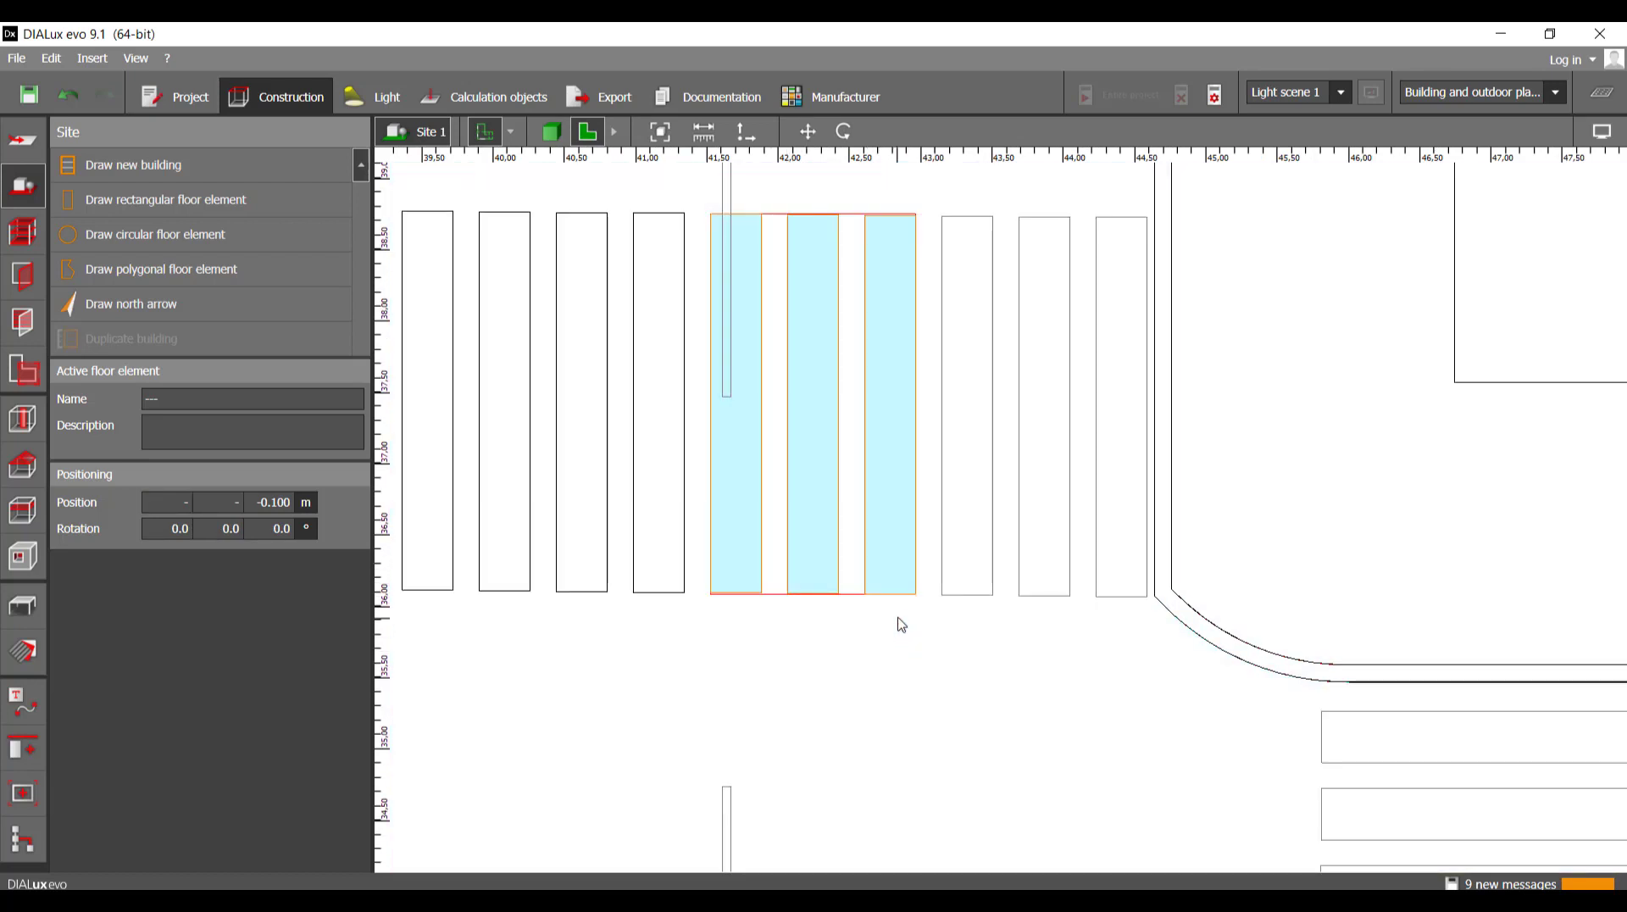
pyautogui.hotkey('ctrl', 'v')
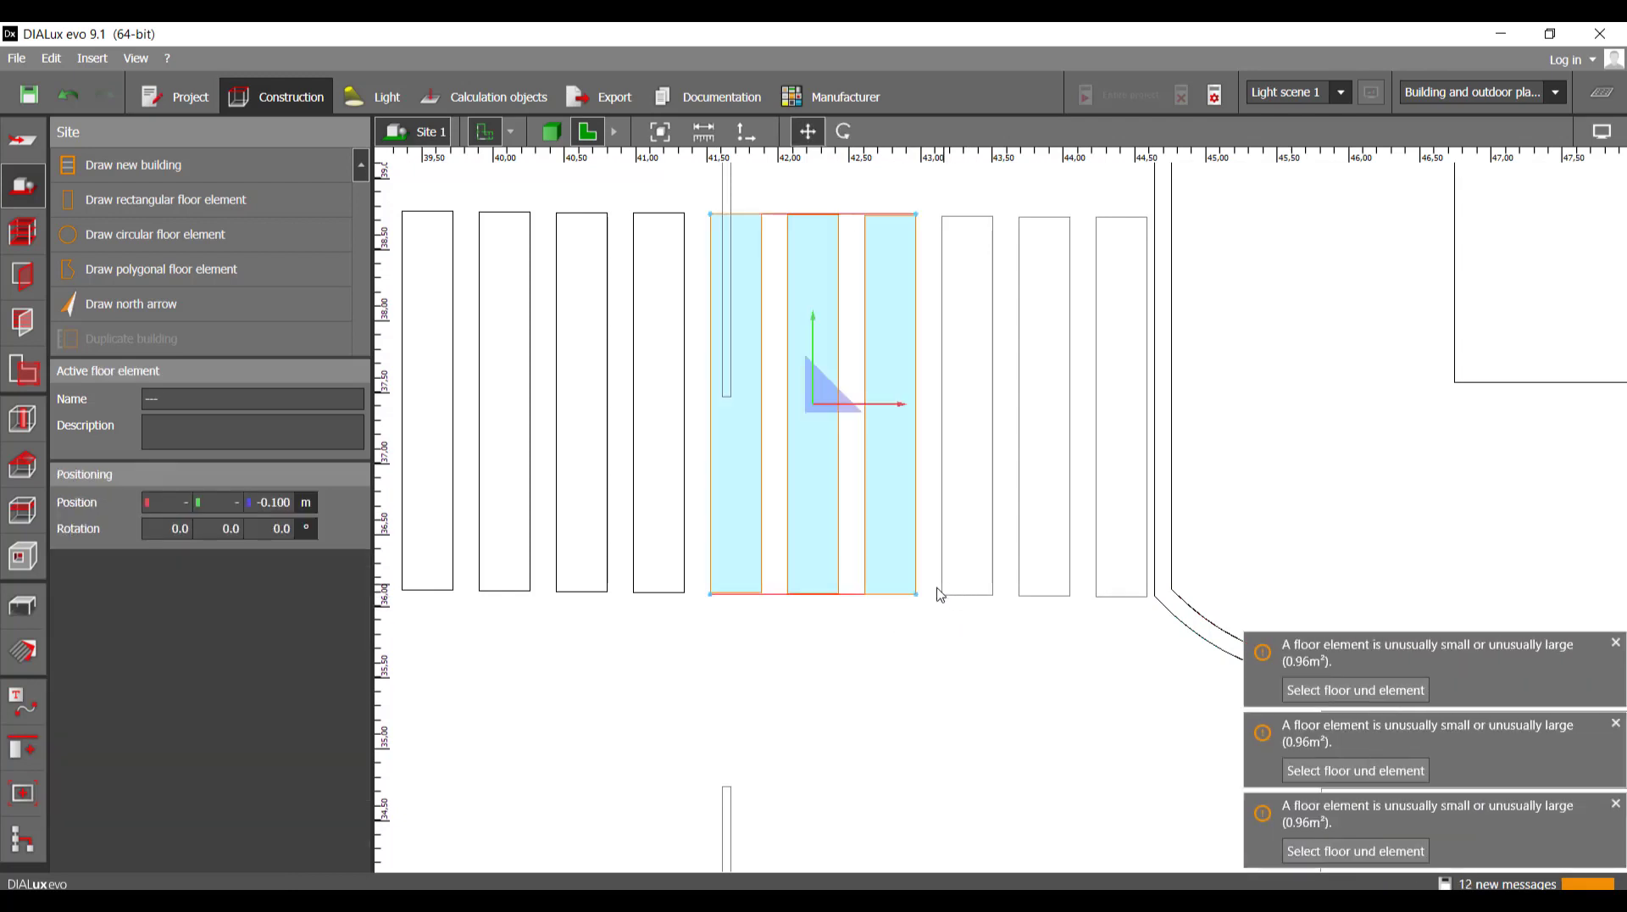
pyautogui.moveTo(916, 604); pyautogui.dragTo(1146, 601)
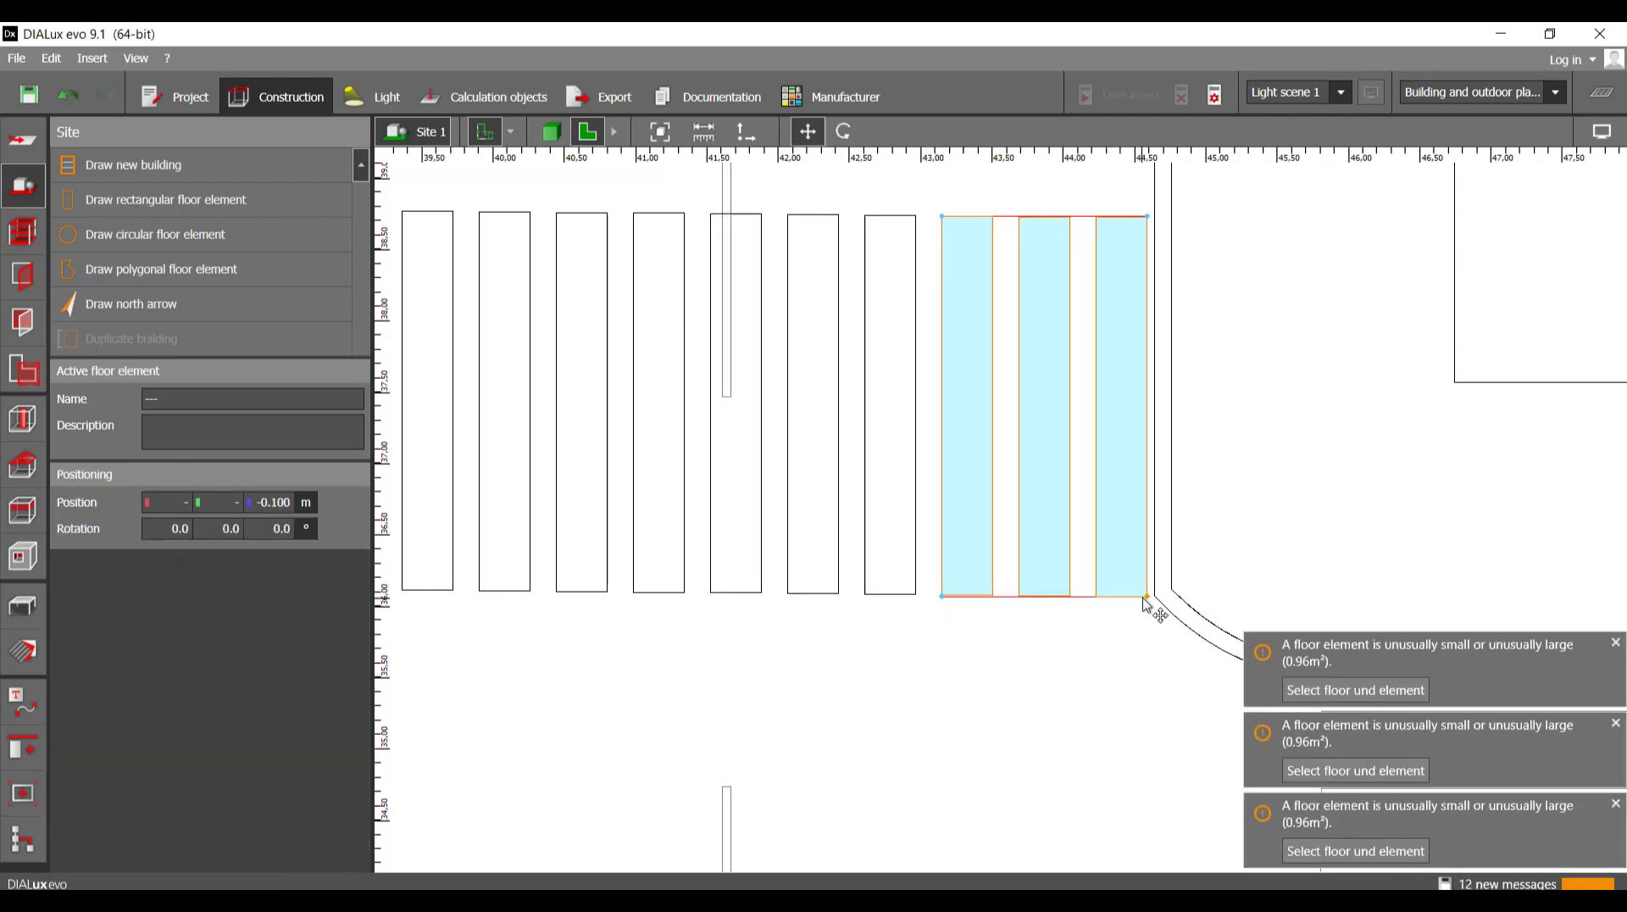
# - Select all eleven stripes of the finished crosswalk without the floors beneath them and duplicate them
pyautogui.scroll(-4, 1017, 639)
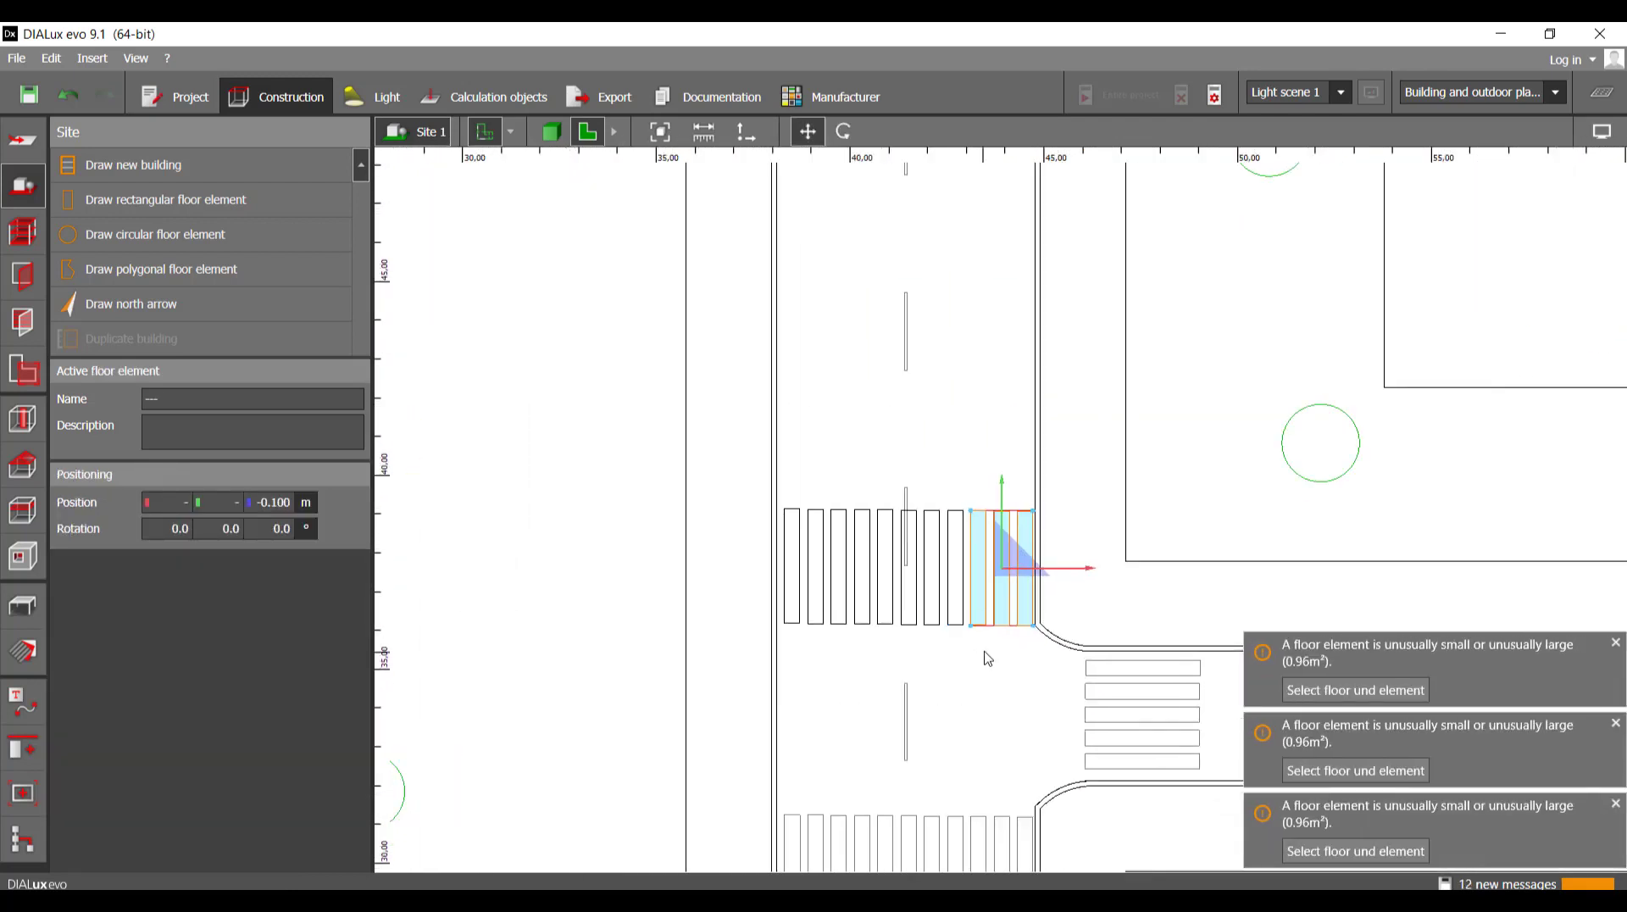
pyautogui.moveTo(1058, 638); pyautogui.dragTo(694, 493)
pyautogui.keyDown('ctrl'); pyautogui.click(874, 741); pyautogui.keyUp('ctrl')
pyautogui.keyDown('ctrl'); pyautogui.click(874, 740); pyautogui.keyUp('ctrl')
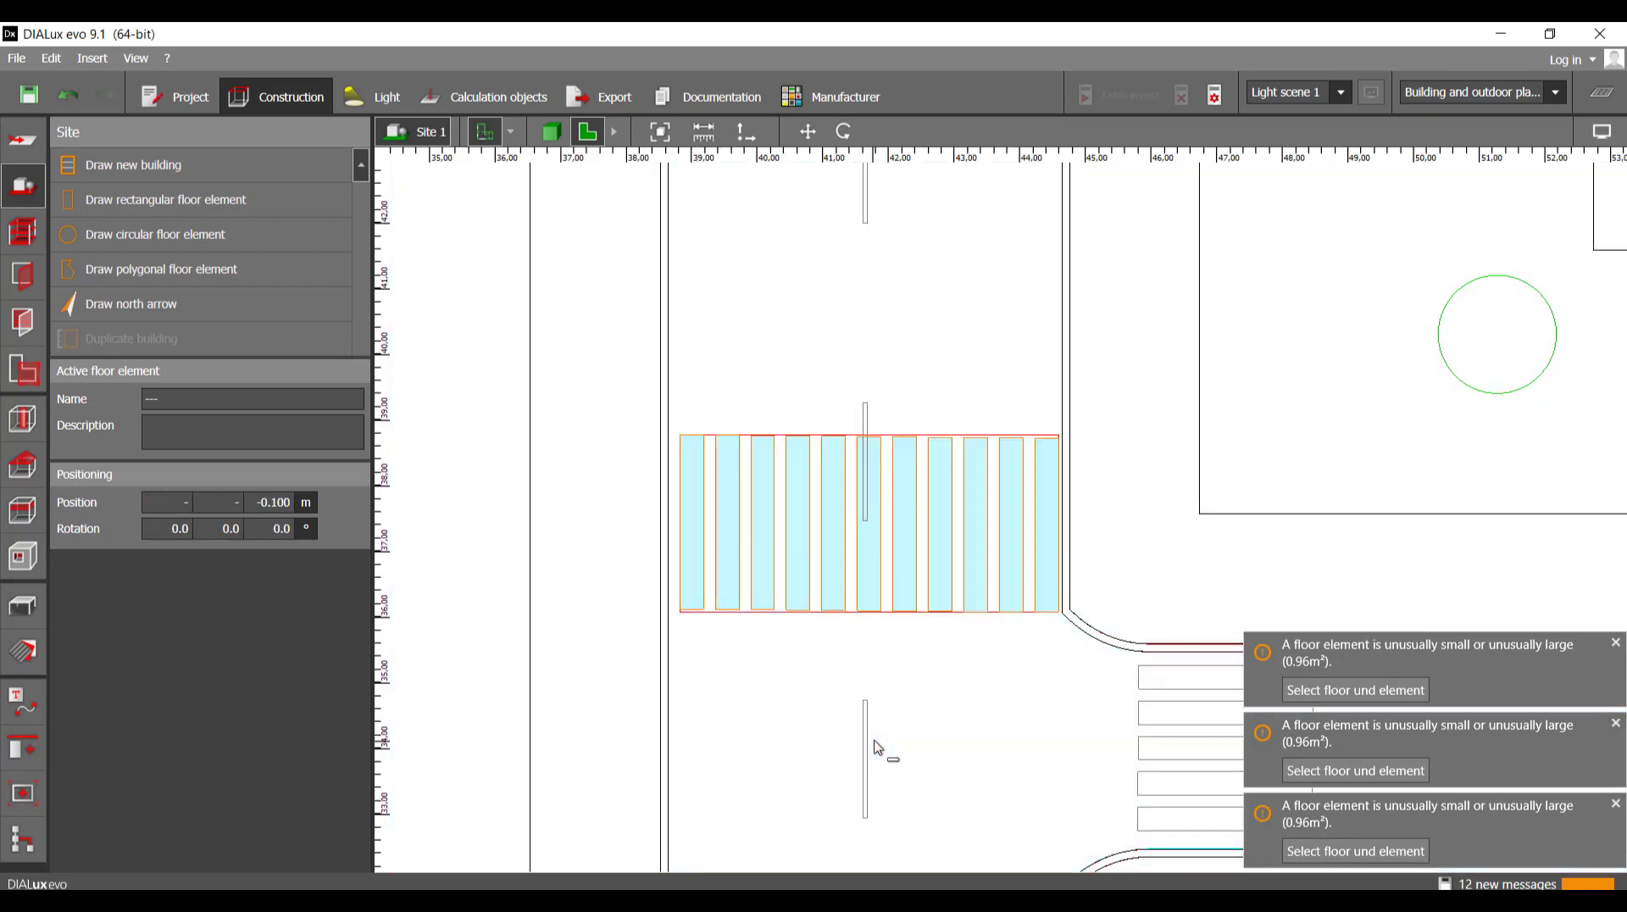
pyautogui.scroll(-3, 890, 733)
pyautogui.moveTo(889, 727); pyautogui.dragTo(841, 519, button='middle')
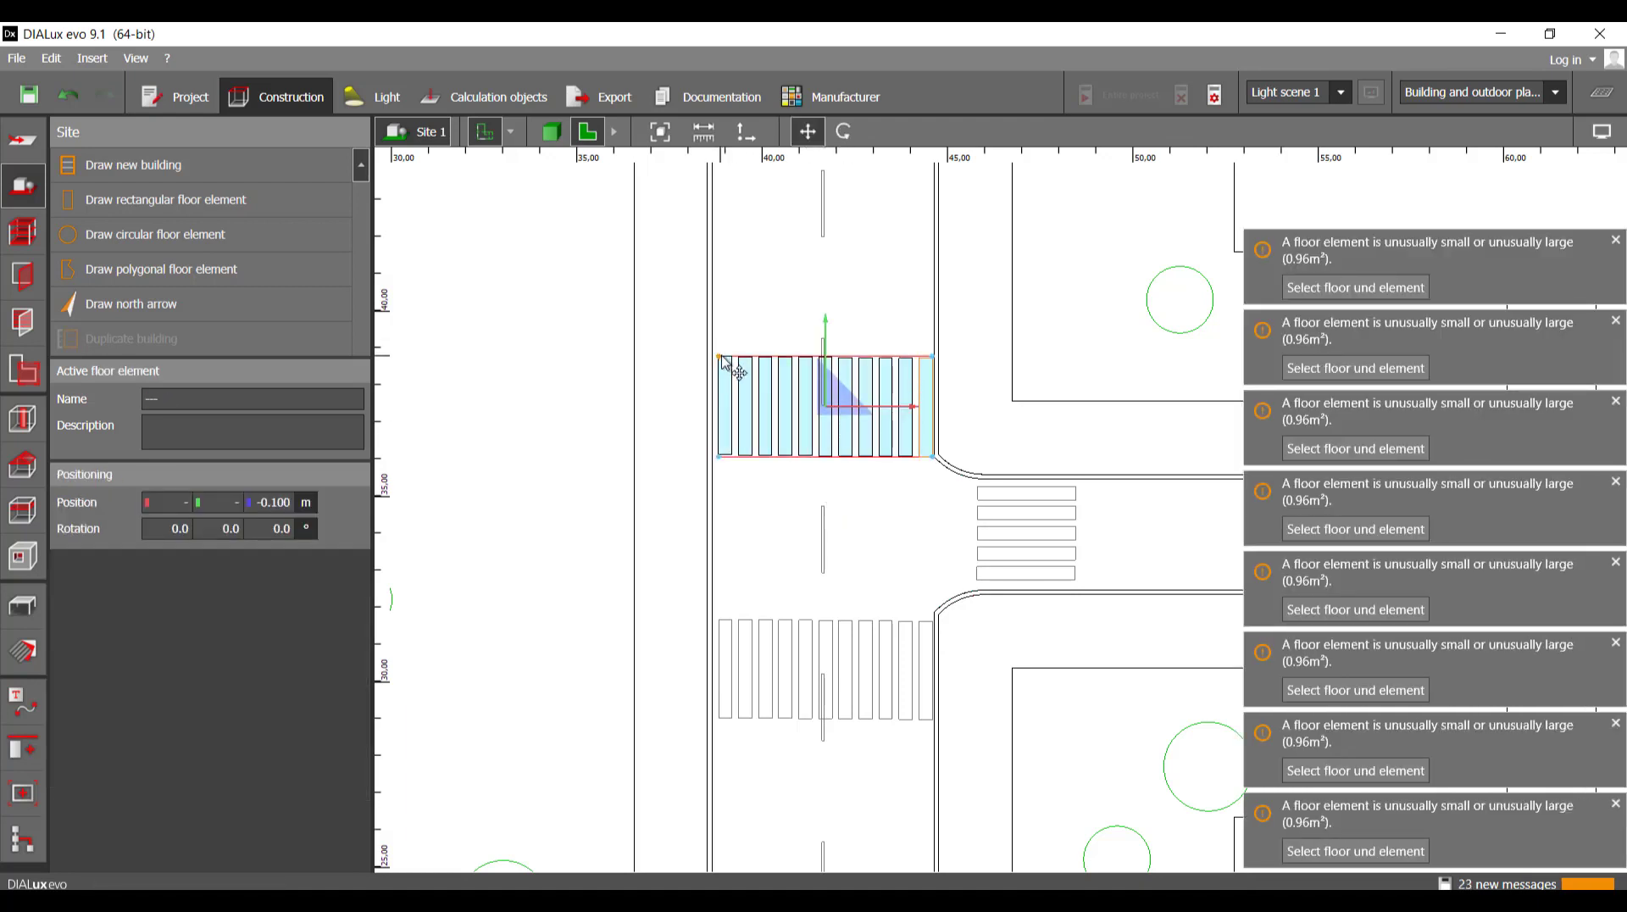
# - Move the eleven copied stripes onto the second crosswalk outline across the main road and check both crosswalks in 3D
pyautogui.moveTo(722, 359); pyautogui.dragTo(731, 615)
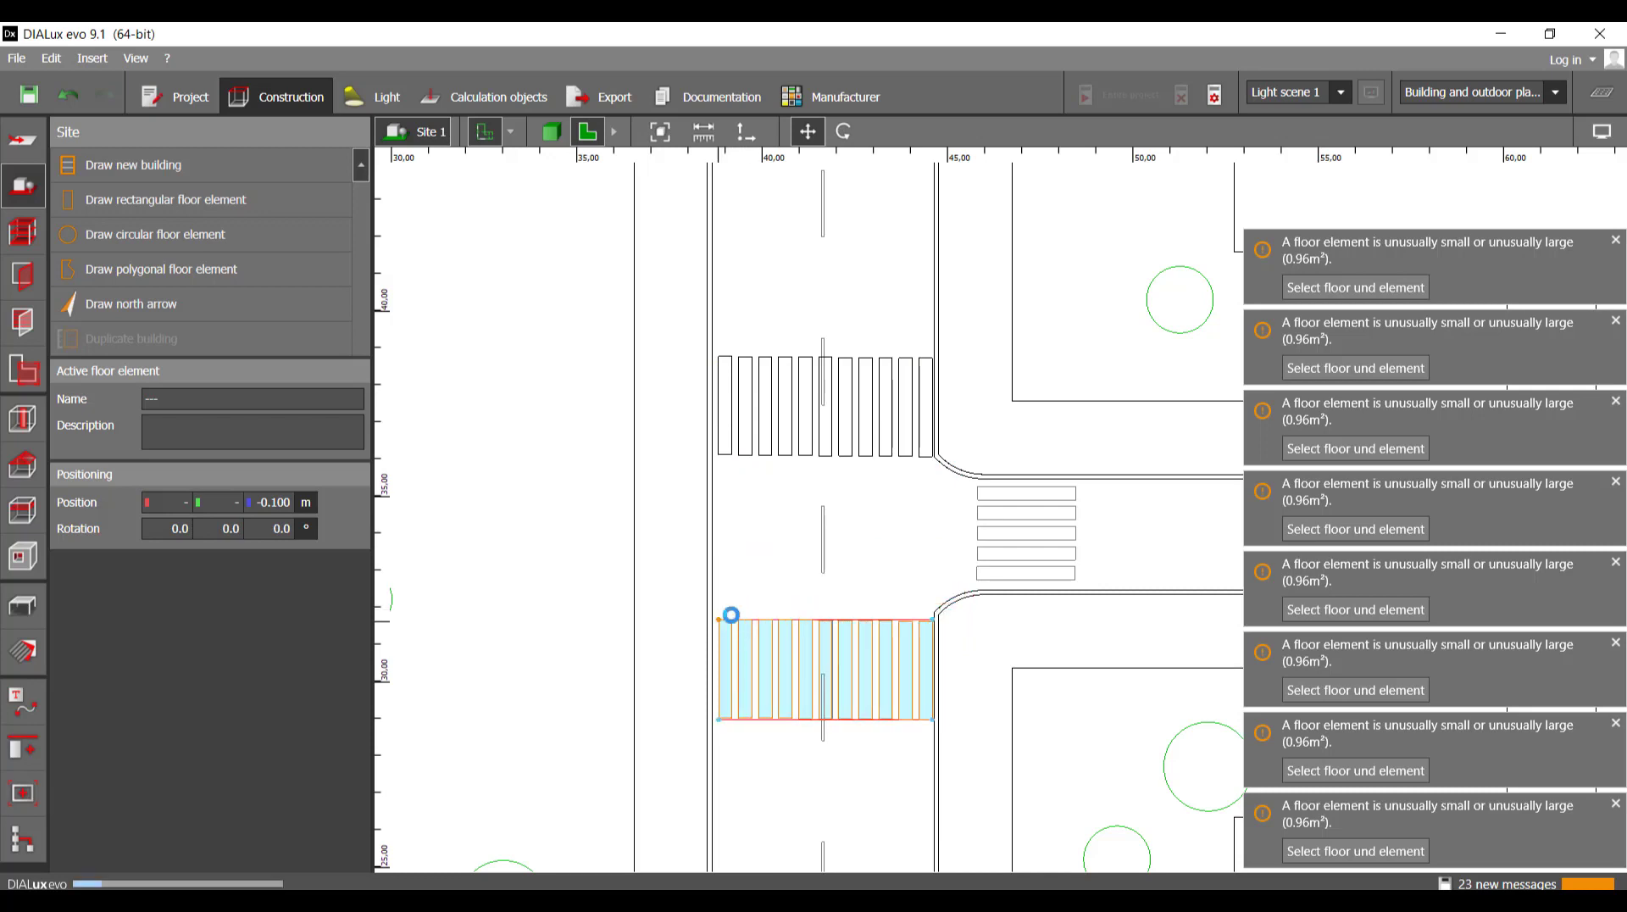
pyautogui.scroll(-1, 818, 532)
pyautogui.scroll(4, 762, 610)
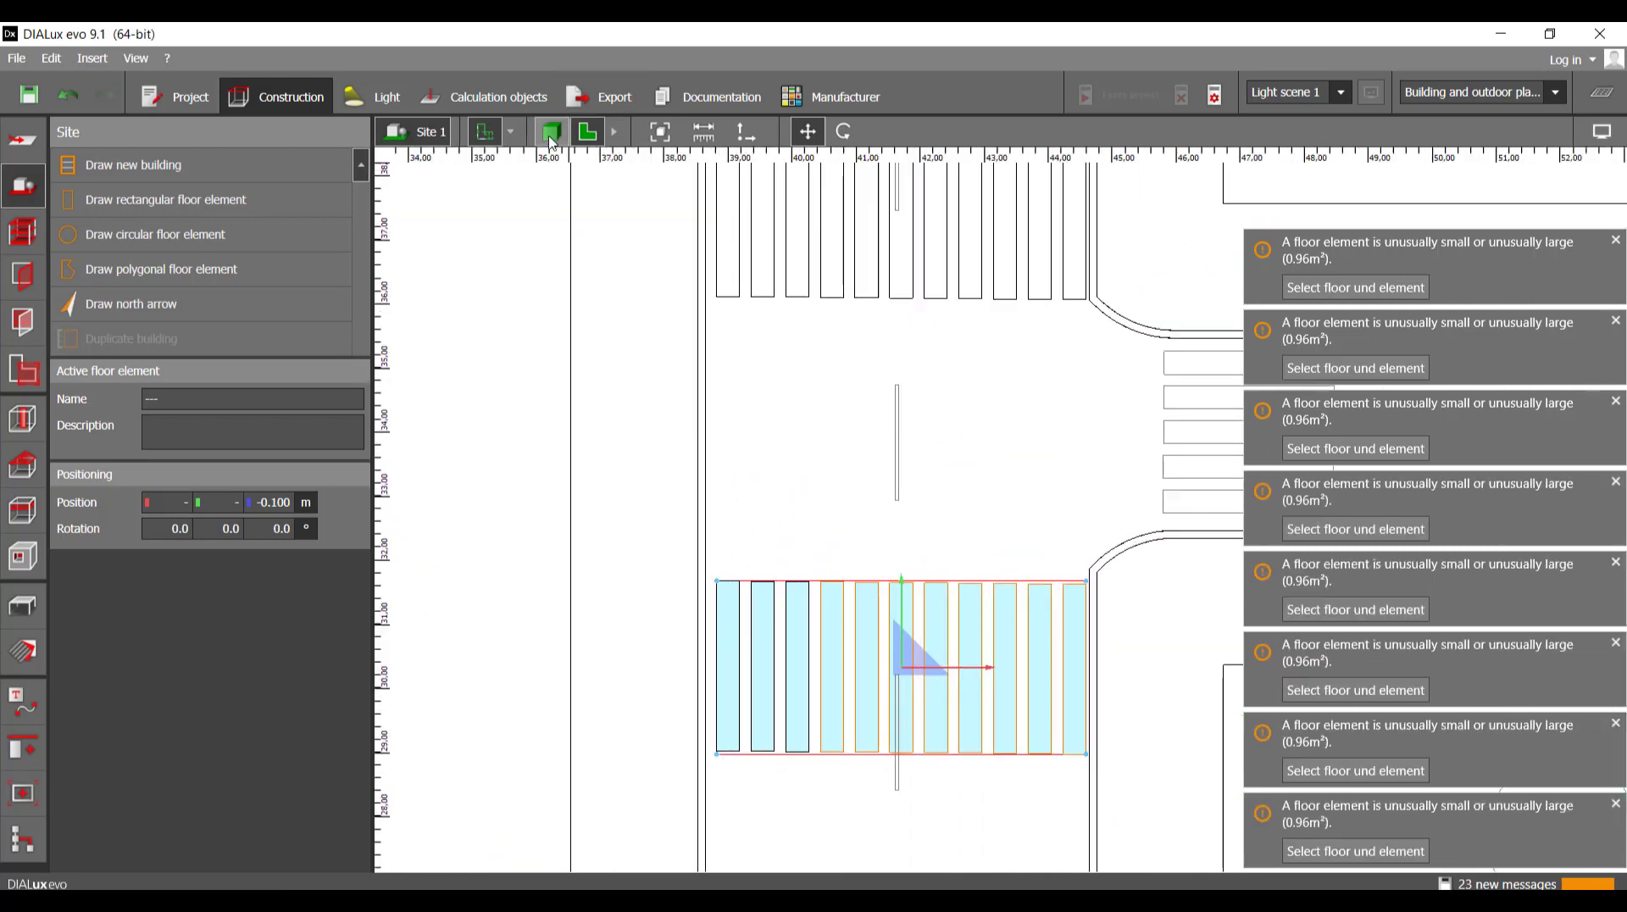
pyautogui.click(551, 136)
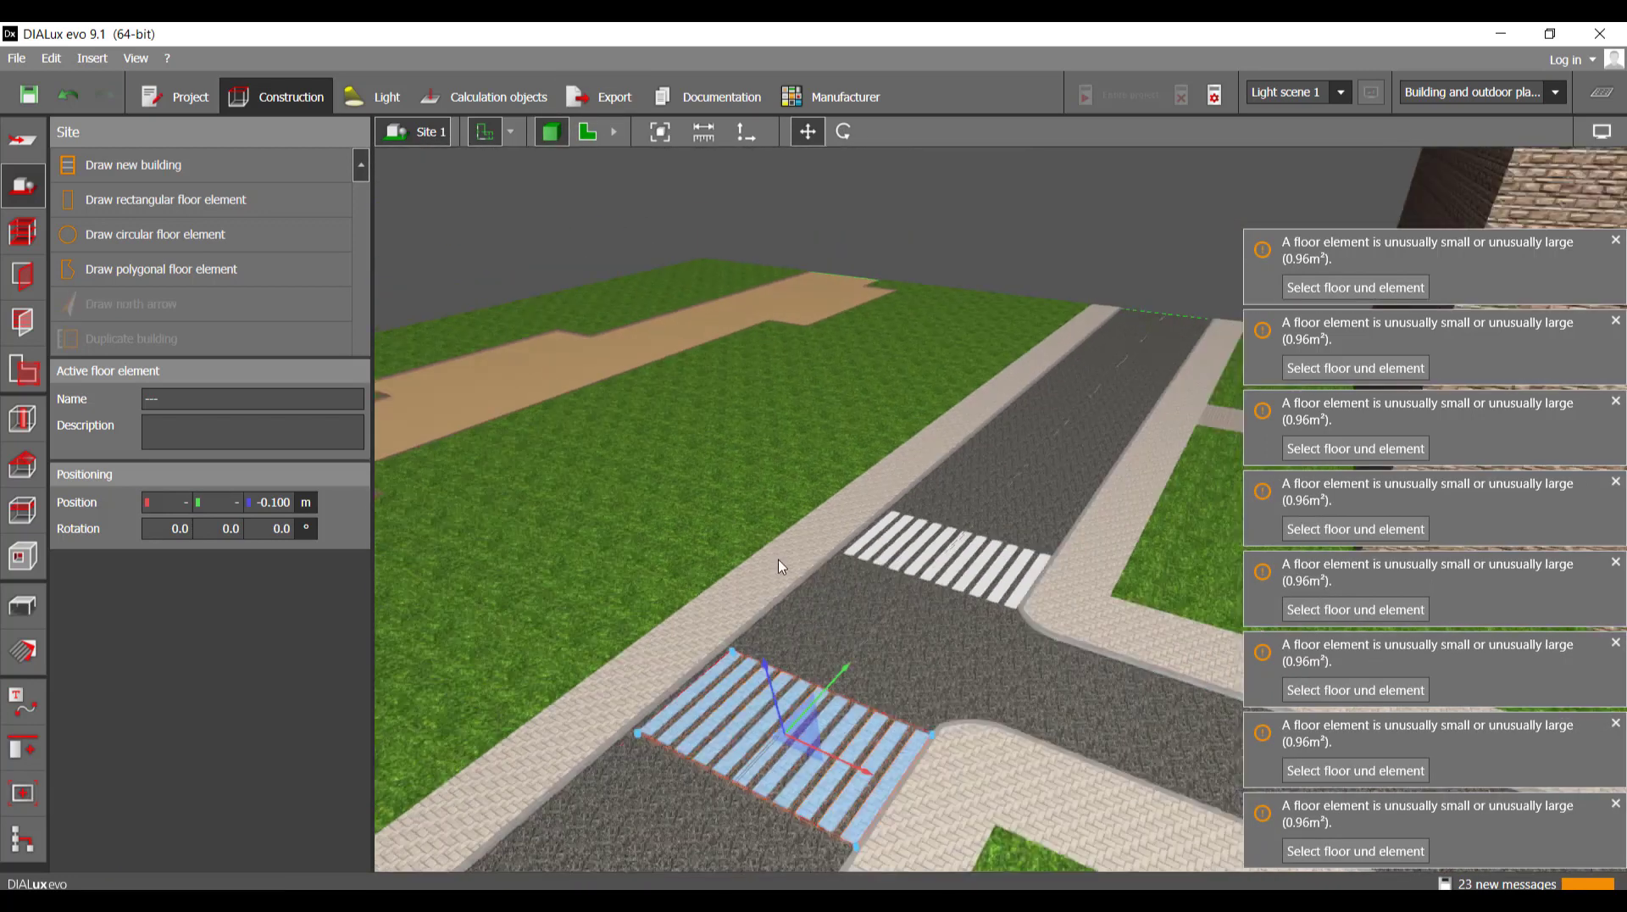
pyautogui.click(803, 430)
pyautogui.moveTo(803, 431); pyautogui.dragTo(867, 585, button='right')
pyautogui.moveTo(869, 585); pyautogui.dragTo(813, 251)
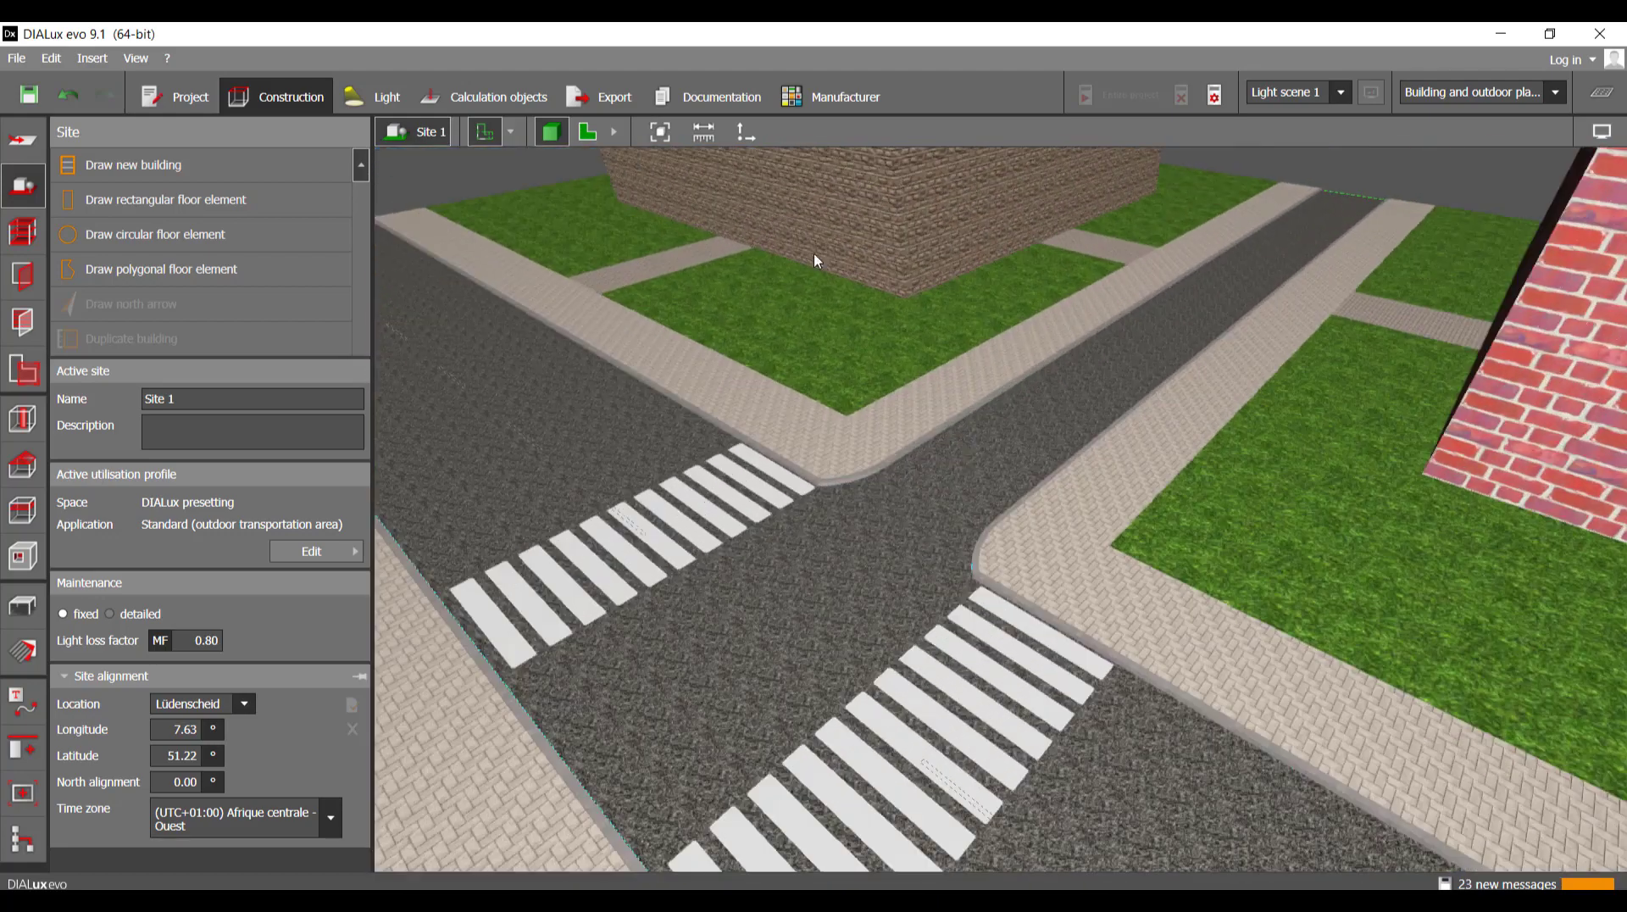
# - Select only the five stripes of the first crosswalk nearest the side street in plan view and duplicate them
pyautogui.click(587, 132)
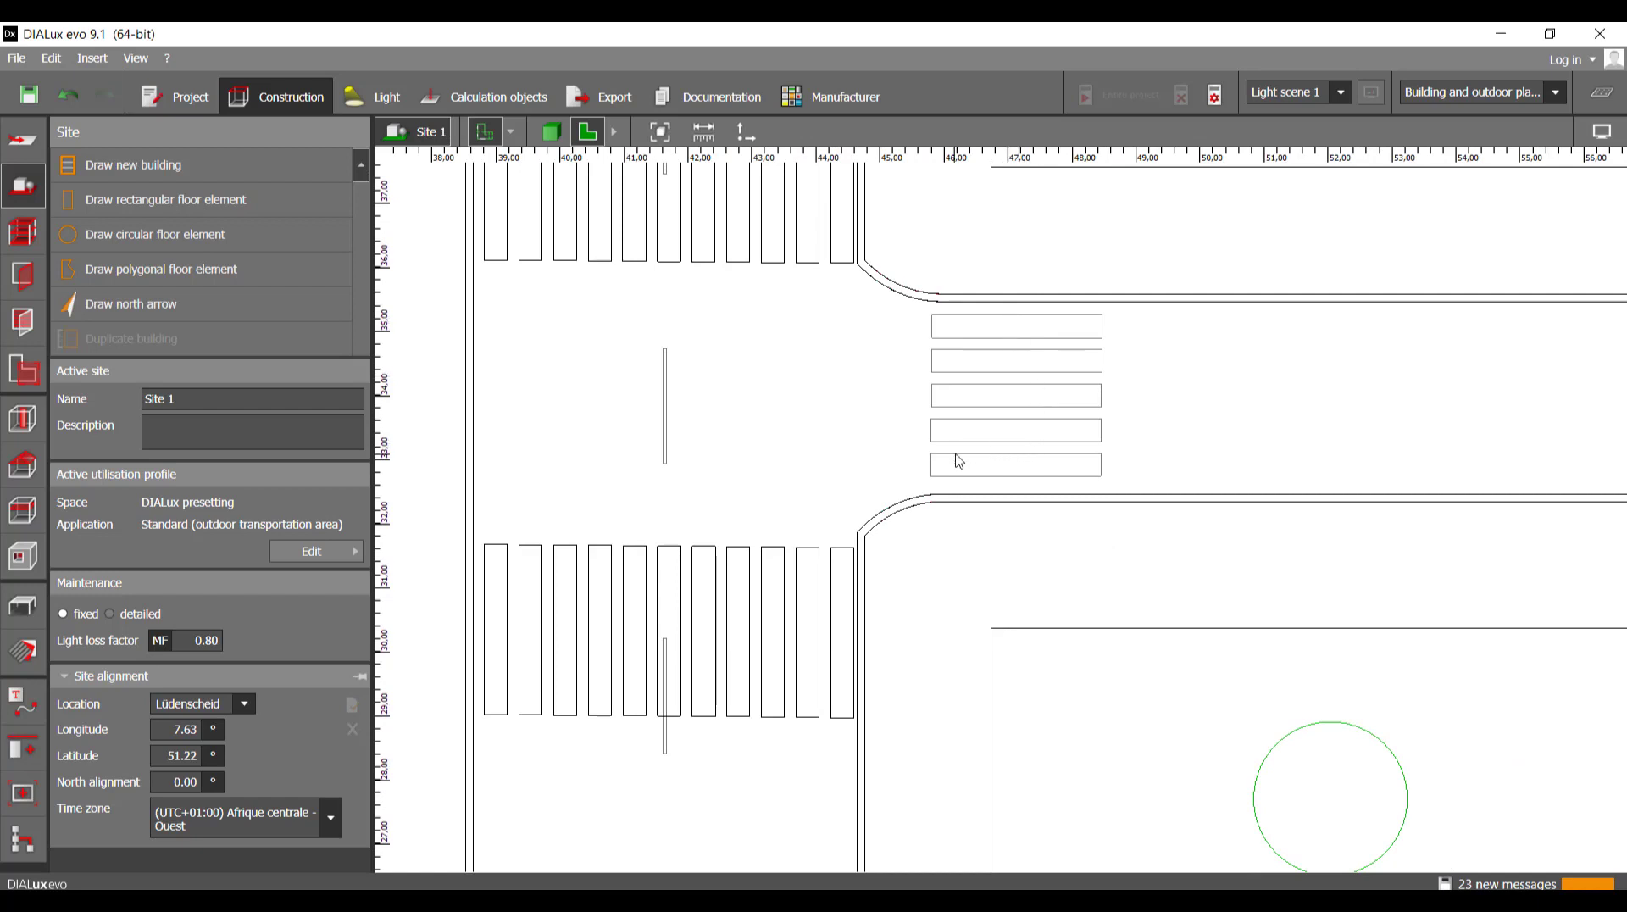
pyautogui.scroll(3, 930, 410)
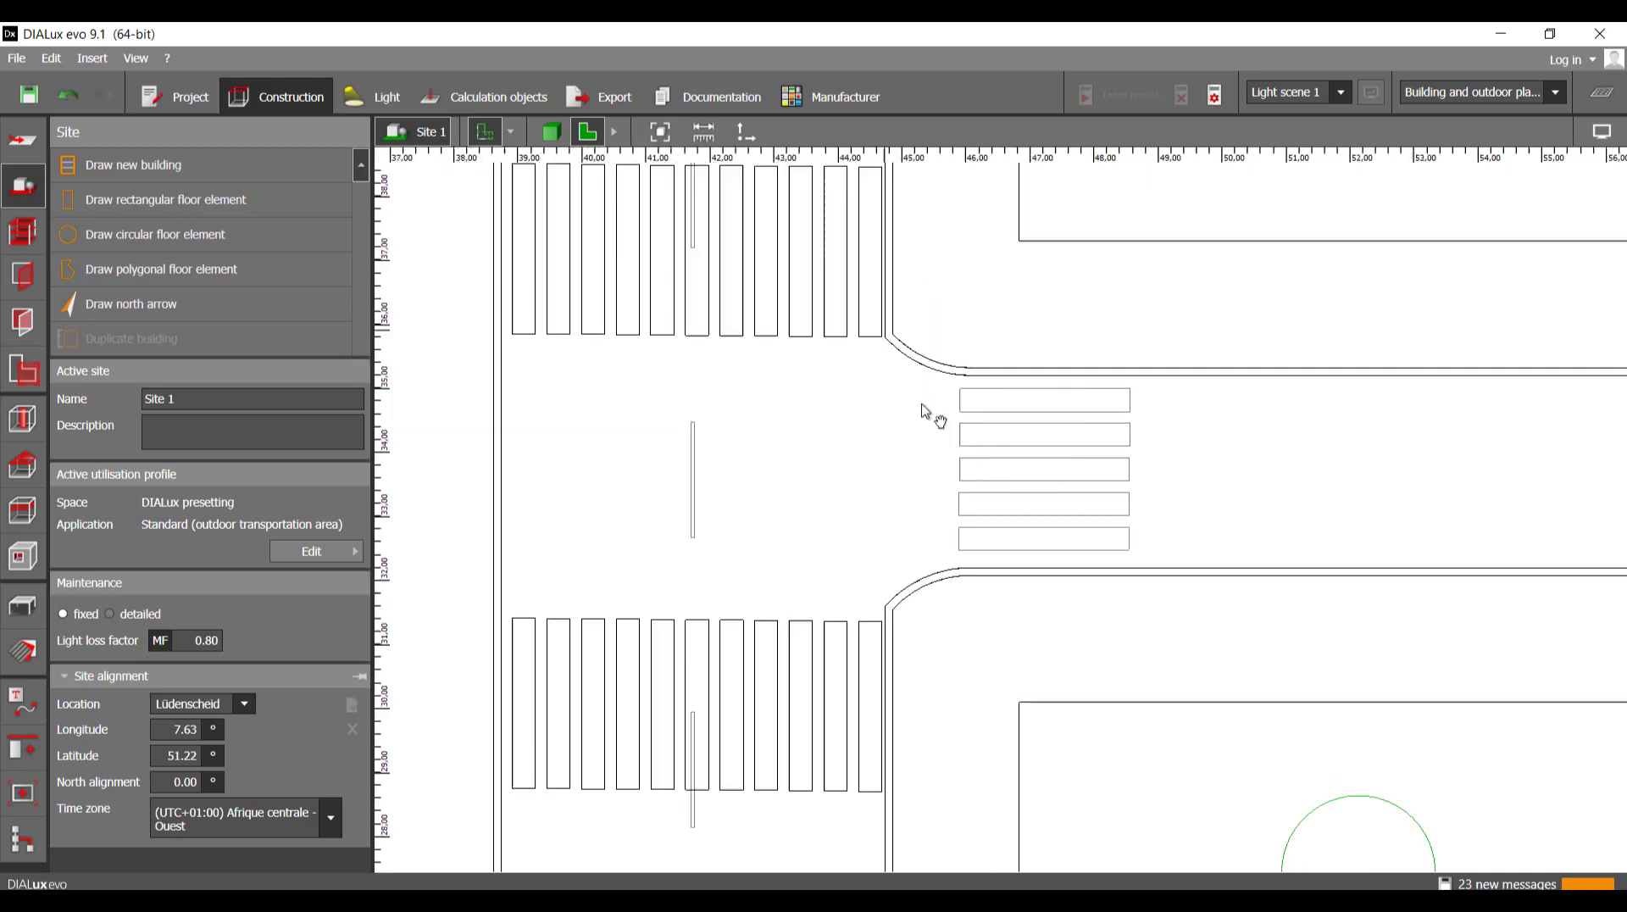
pyautogui.moveTo(901, 408); pyautogui.dragTo(689, 330)
pyautogui.keyDown('ctrl'); pyautogui.click(857, 488); pyautogui.keyUp('ctrl')
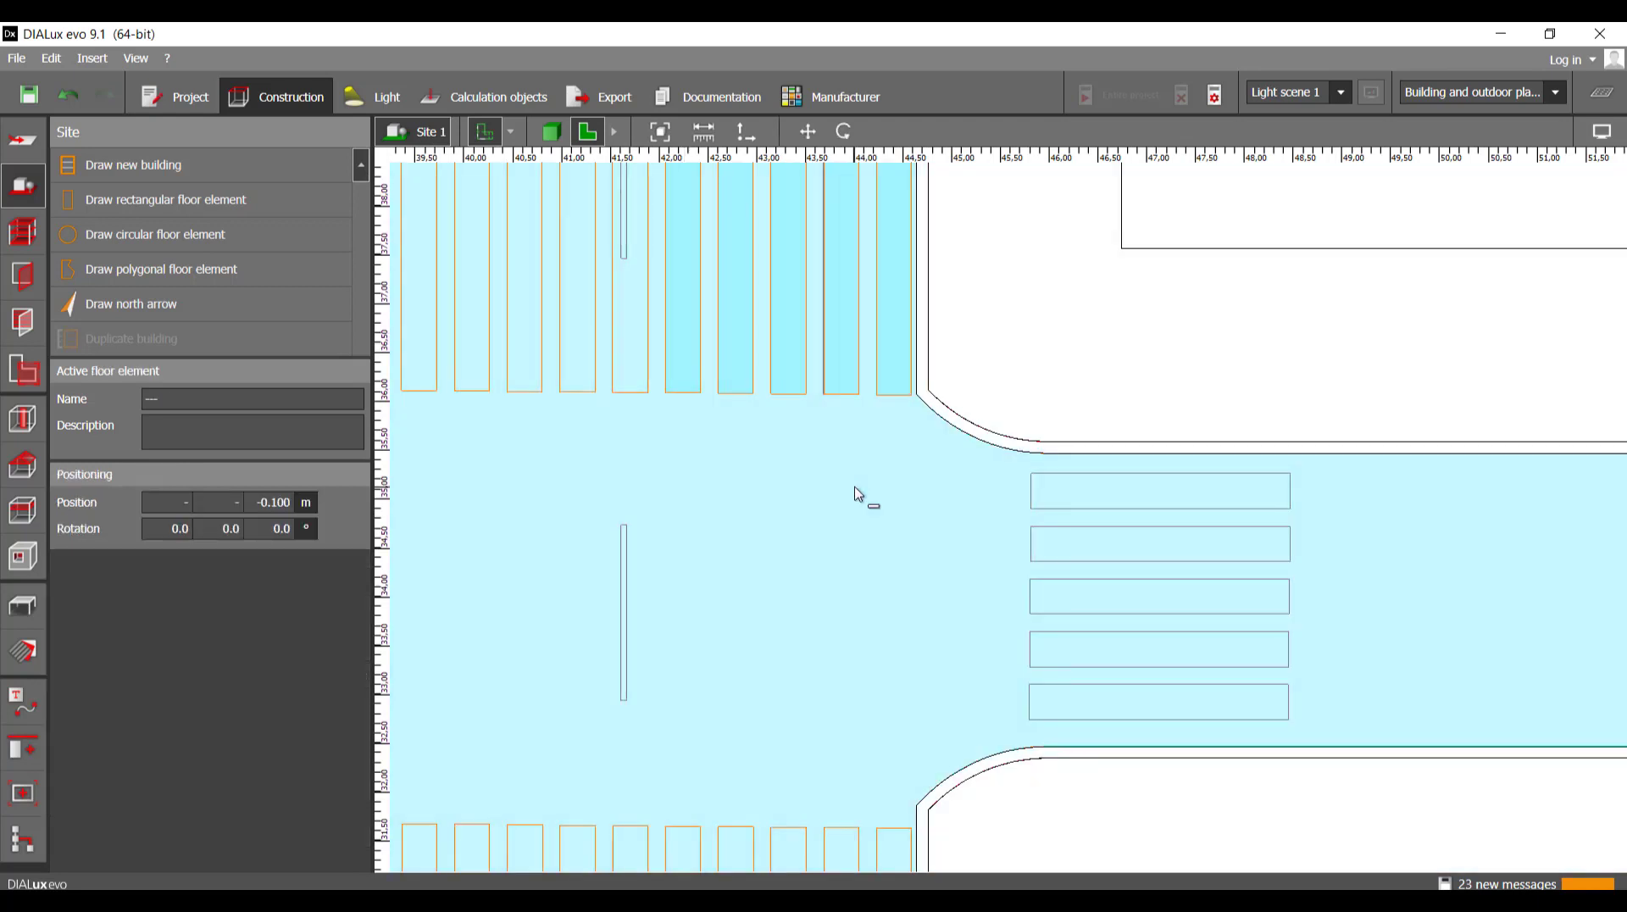
pyautogui.keyDown('ctrl'); pyautogui.click(857, 488); pyautogui.keyUp('ctrl')
pyautogui.moveTo(857, 488); pyautogui.dragTo(857, 646, button='middle')
pyautogui.scroll(-1, 857, 645)
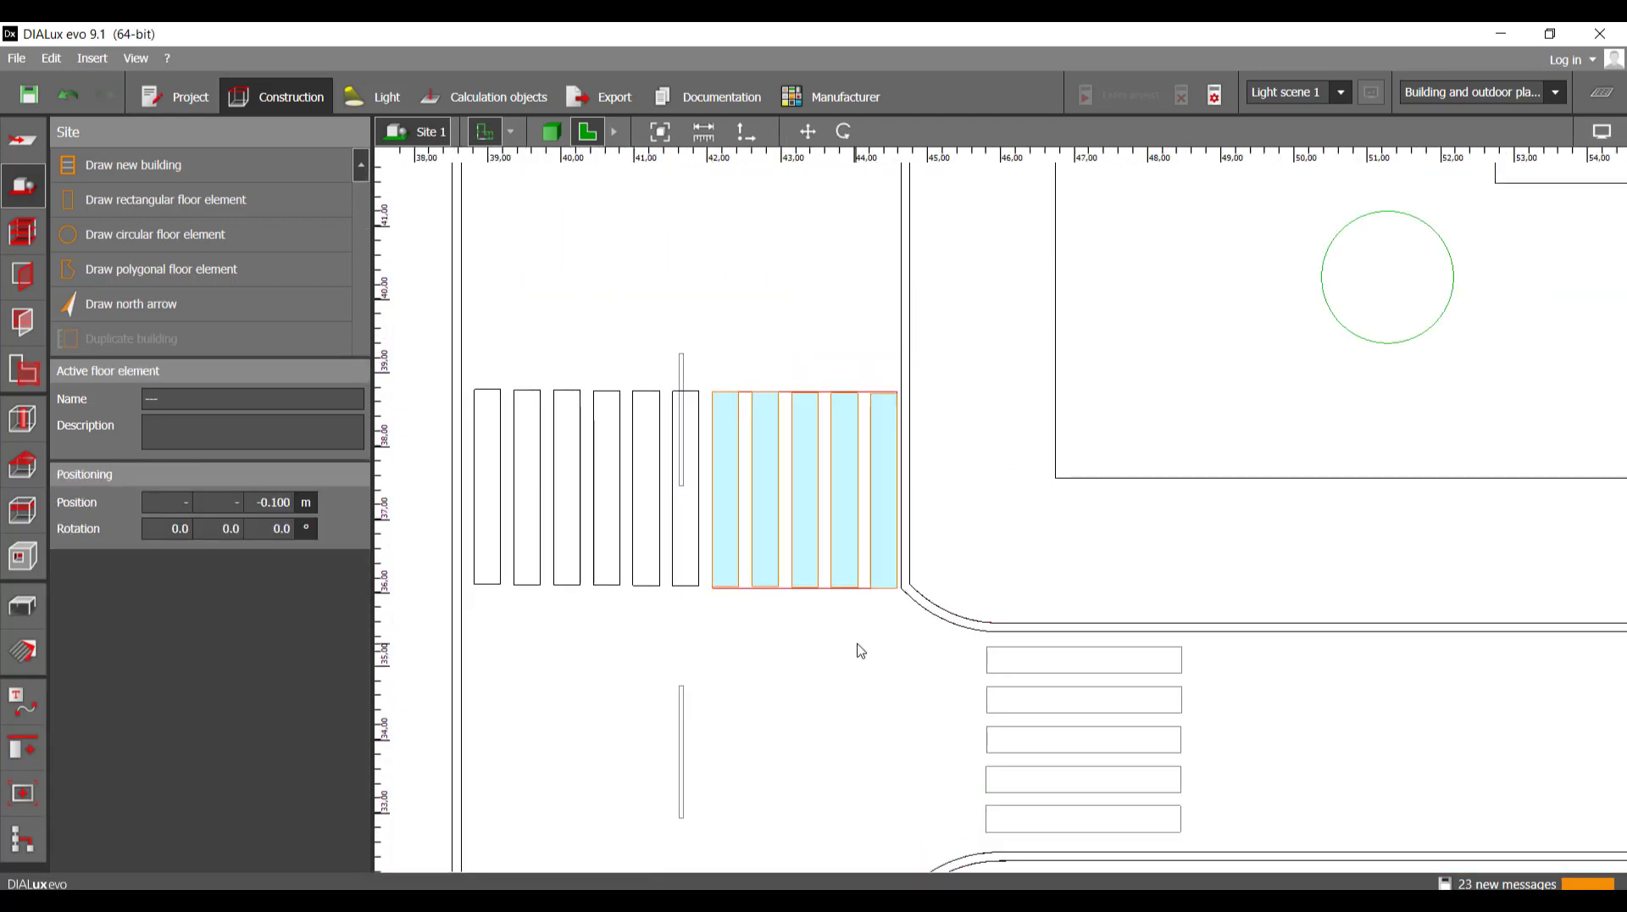
pyautogui.hotkey('ctrl', 'v')
# - Move the five copied stripes to the side street, rotate them -90° and snap them onto its crosswalk outlines
pyautogui.scroll(-1, 857, 644)
pyautogui.scroll(-1, 757, 493)
pyautogui.moveTo(757, 493); pyautogui.dragTo(577, 317, button='middle')
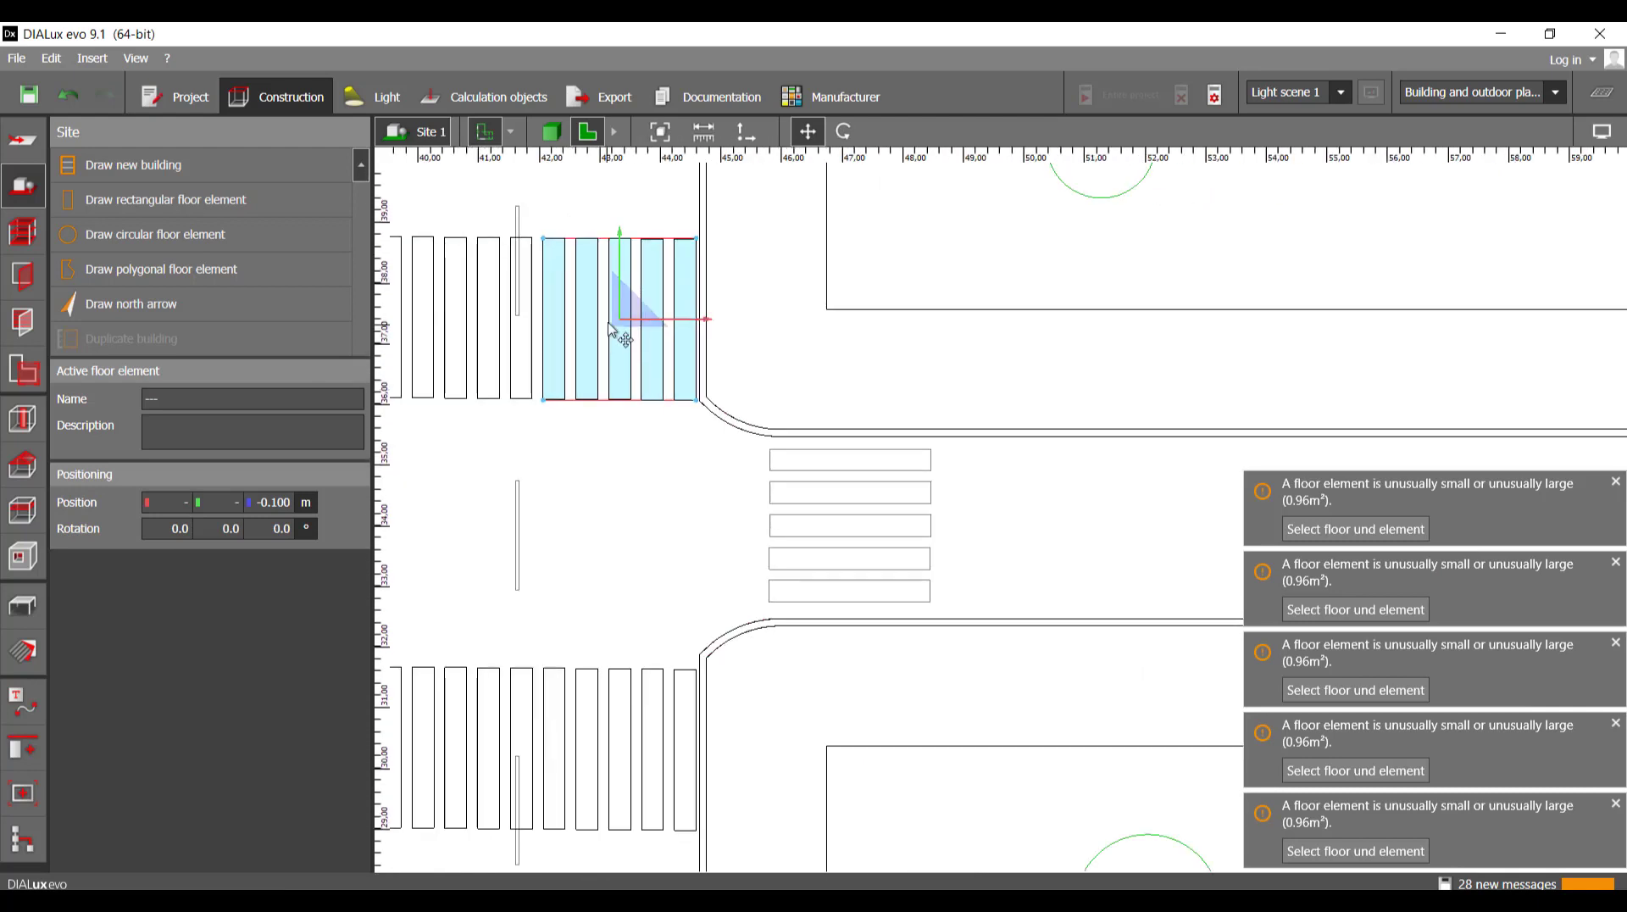
pyautogui.moveTo(618, 315); pyautogui.dragTo(828, 723)
pyautogui.scroll(5, 873, 515)
pyautogui.click(850, 133)
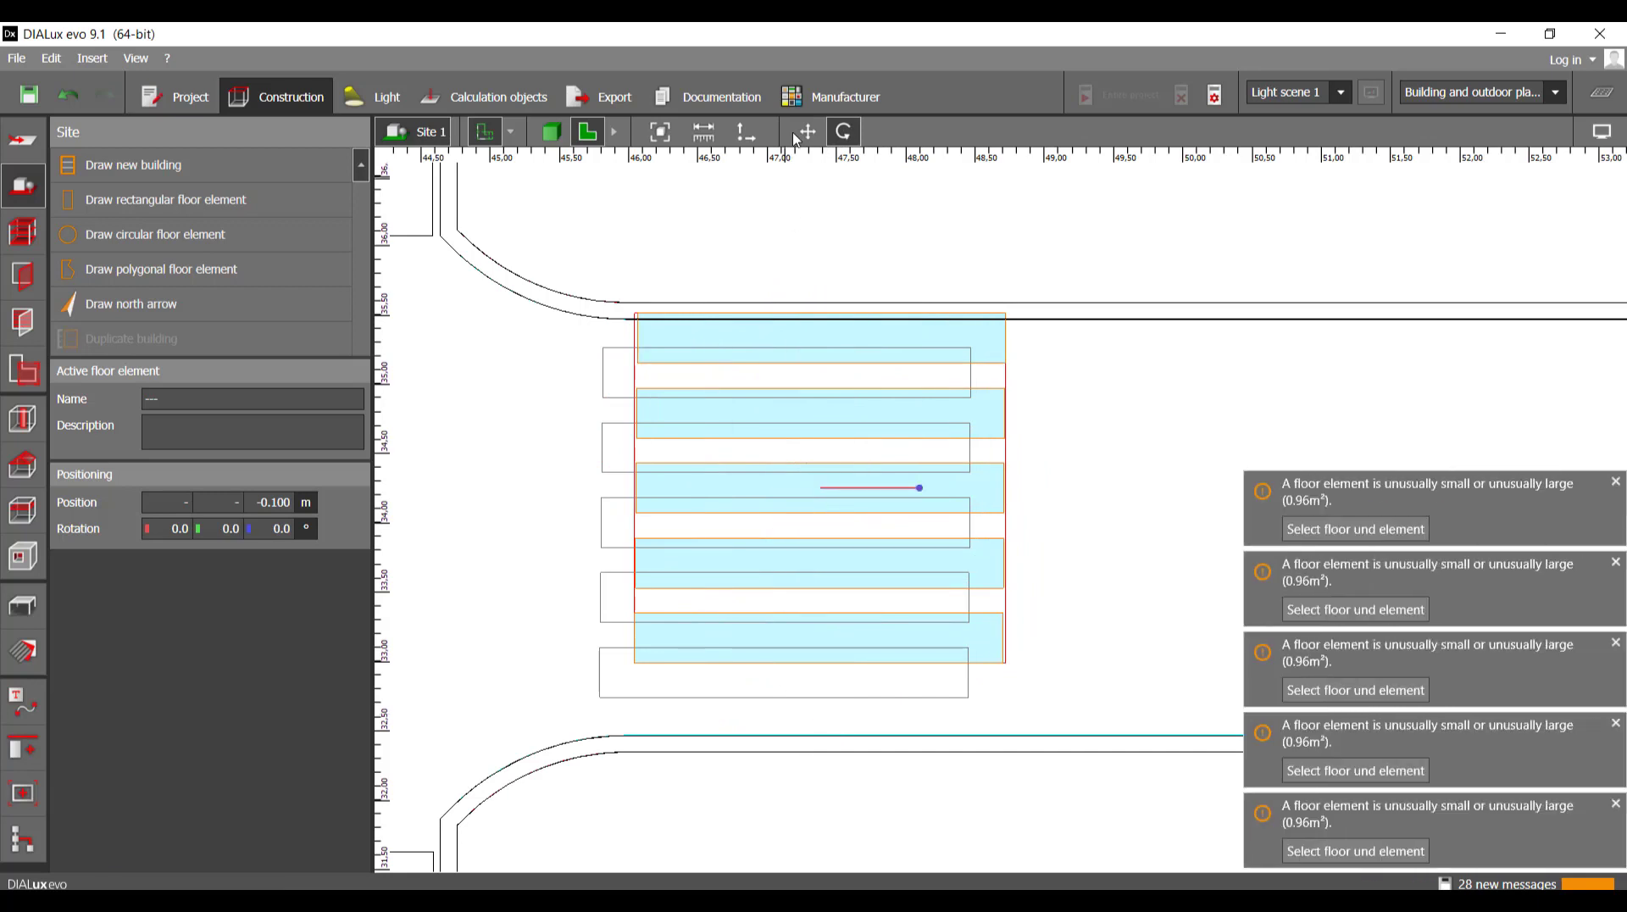
pyautogui.click(802, 140)
pyautogui.moveTo(1009, 317); pyautogui.dragTo(962, 356)
pyautogui.scroll(-3, 992, 445)
pyautogui.scroll(-5, 992, 445)
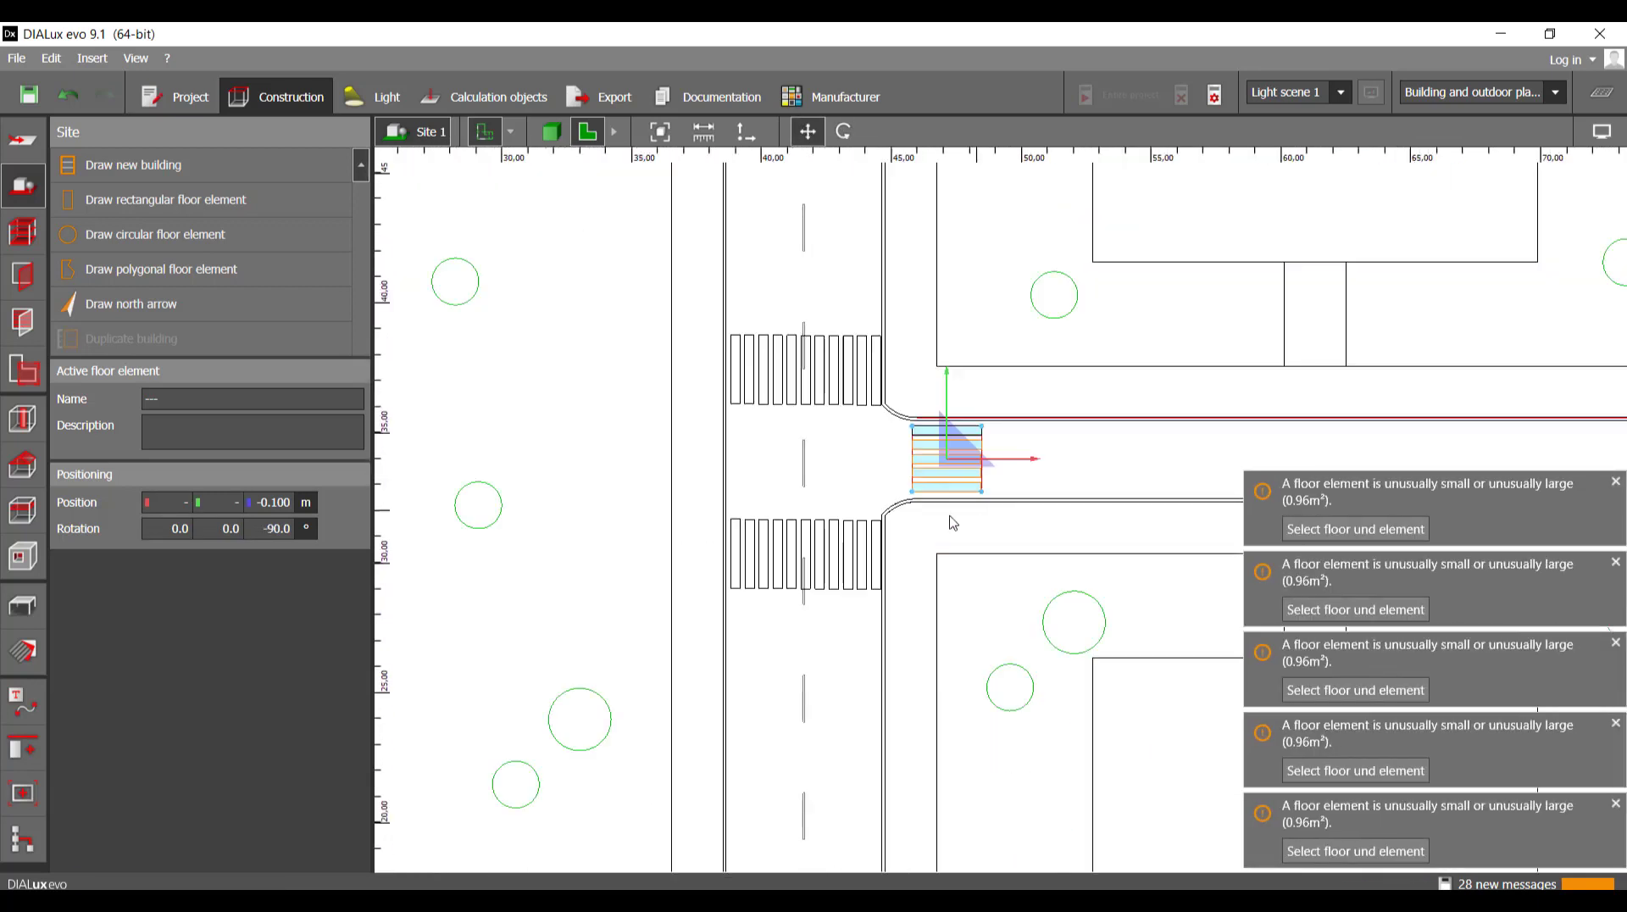
# - Examine the three crosswalks around the junction in the 3D view
pyautogui.click(551, 136)
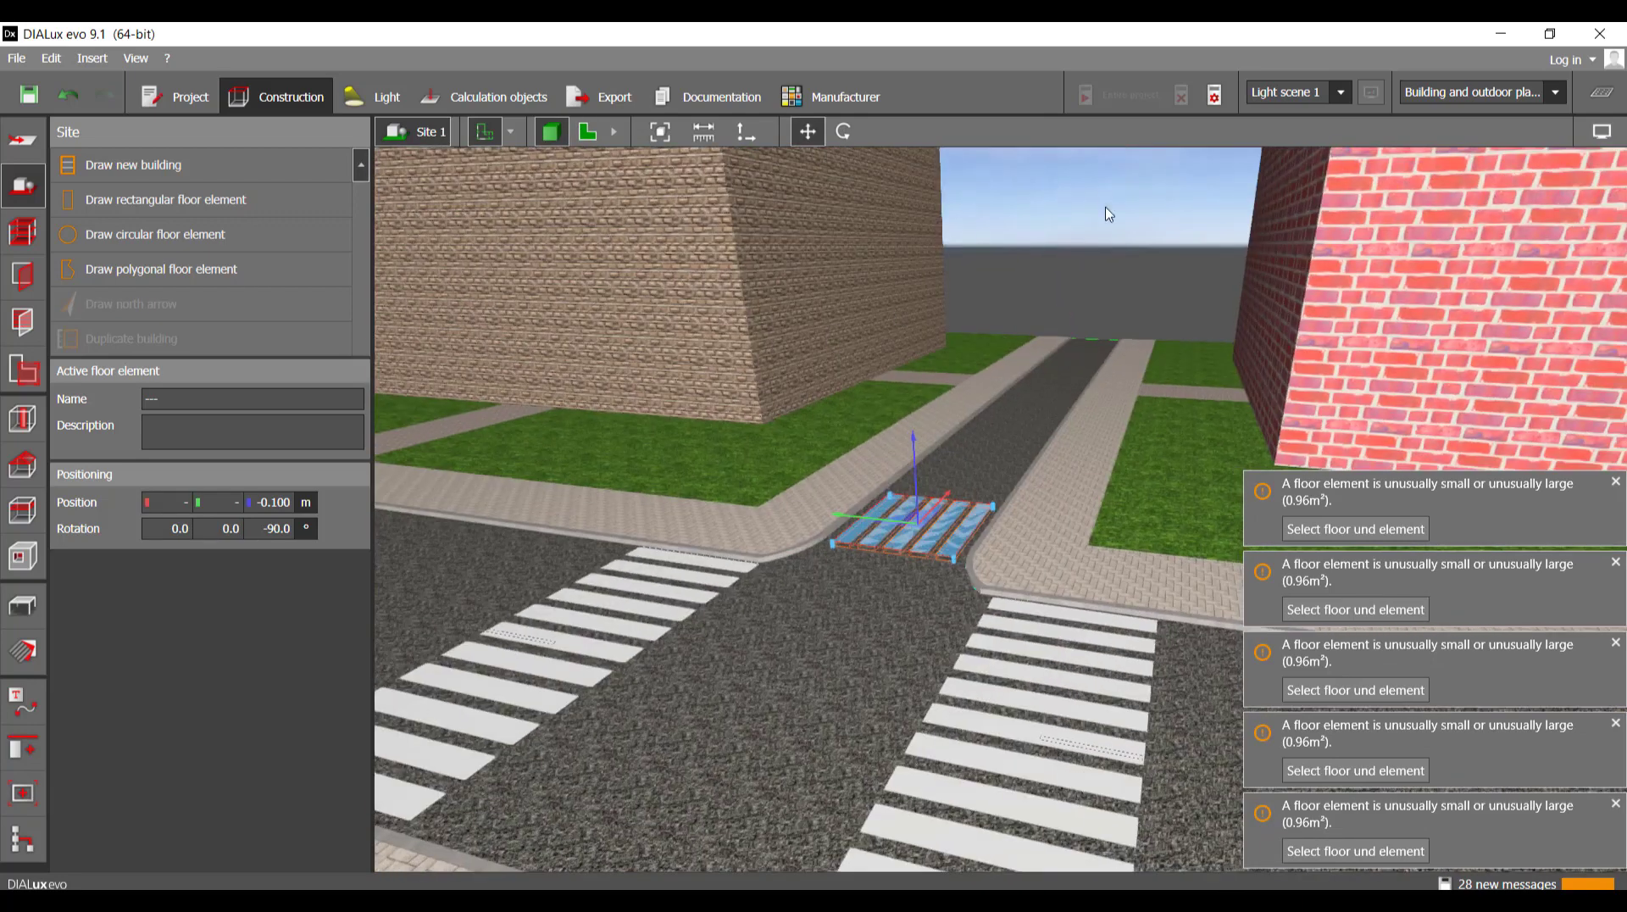
pyautogui.click(962, 322)
pyautogui.moveTo(827, 392); pyautogui.dragTo(1045, 441, button='right')
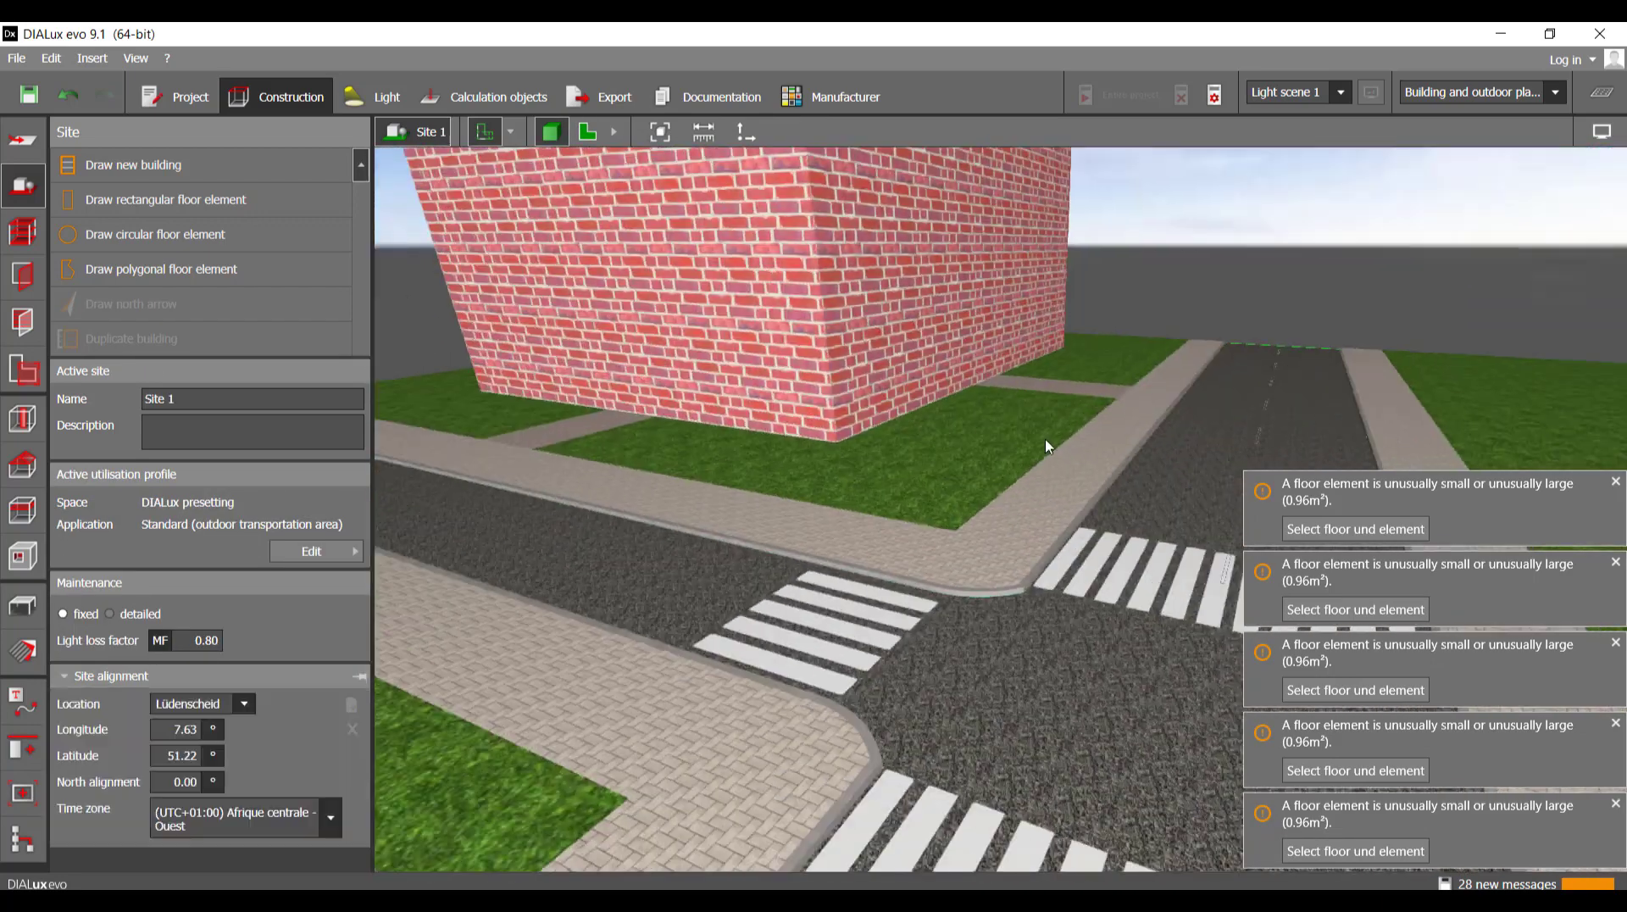
pyautogui.moveTo(771, 359); pyautogui.dragTo(925, 441, button='right')
pyautogui.moveTo(927, 450); pyautogui.dragTo(633, 114, button='middle')
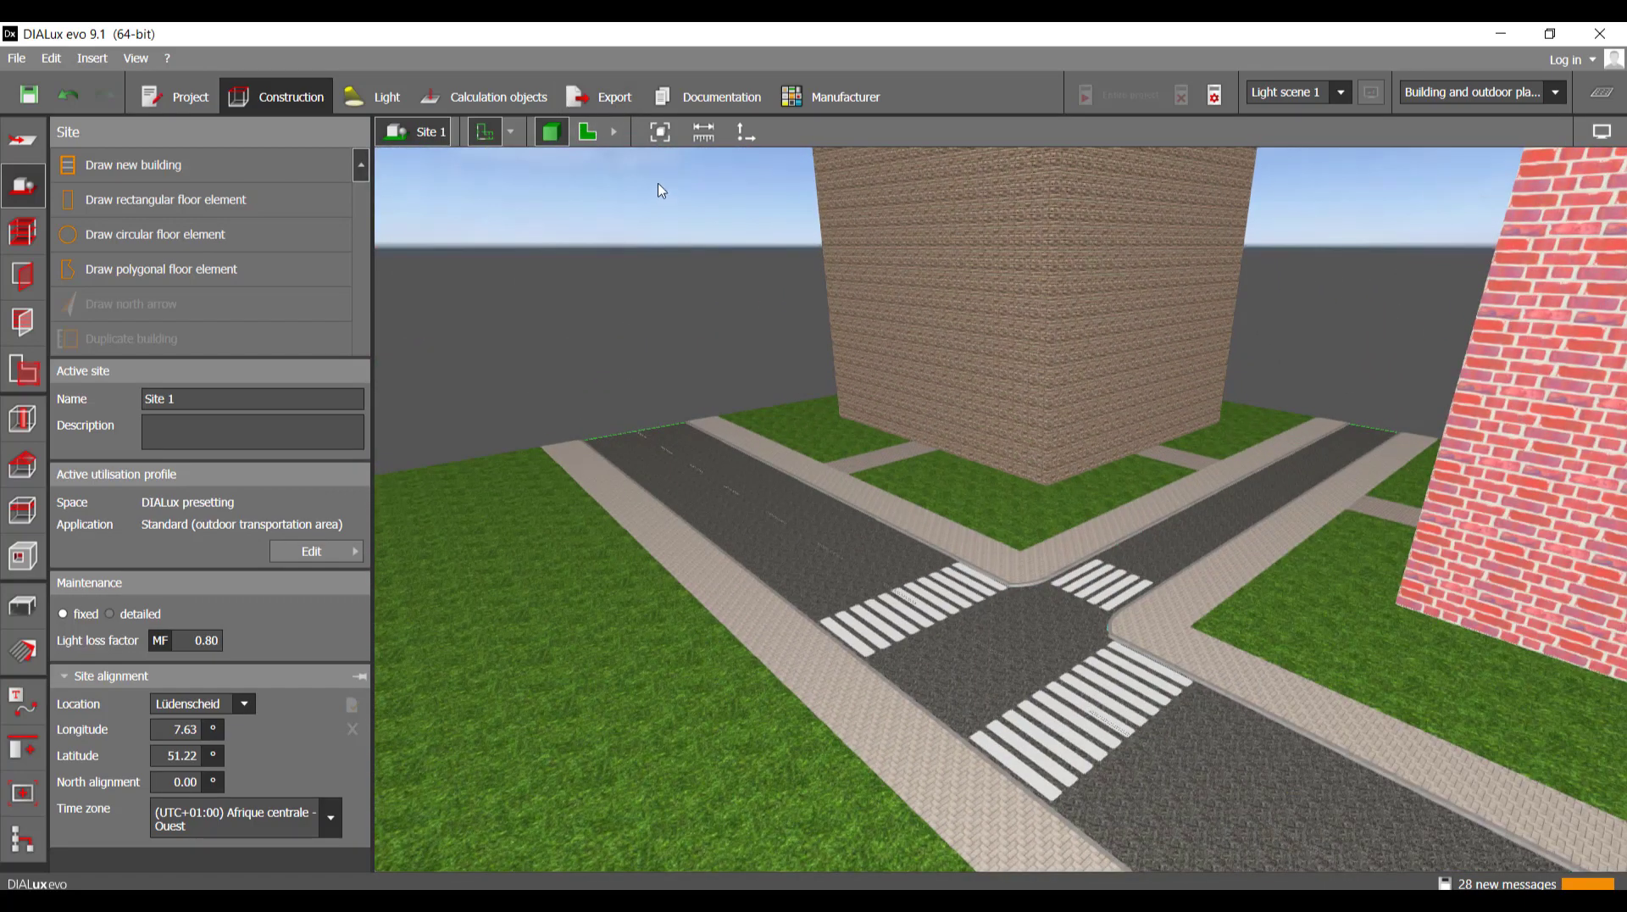
# - Select only the third stripe of the first crosswalk in plan view, without the road floor, and duplicate it
pyautogui.click(600, 139)
pyautogui.scroll(5, 816, 421)
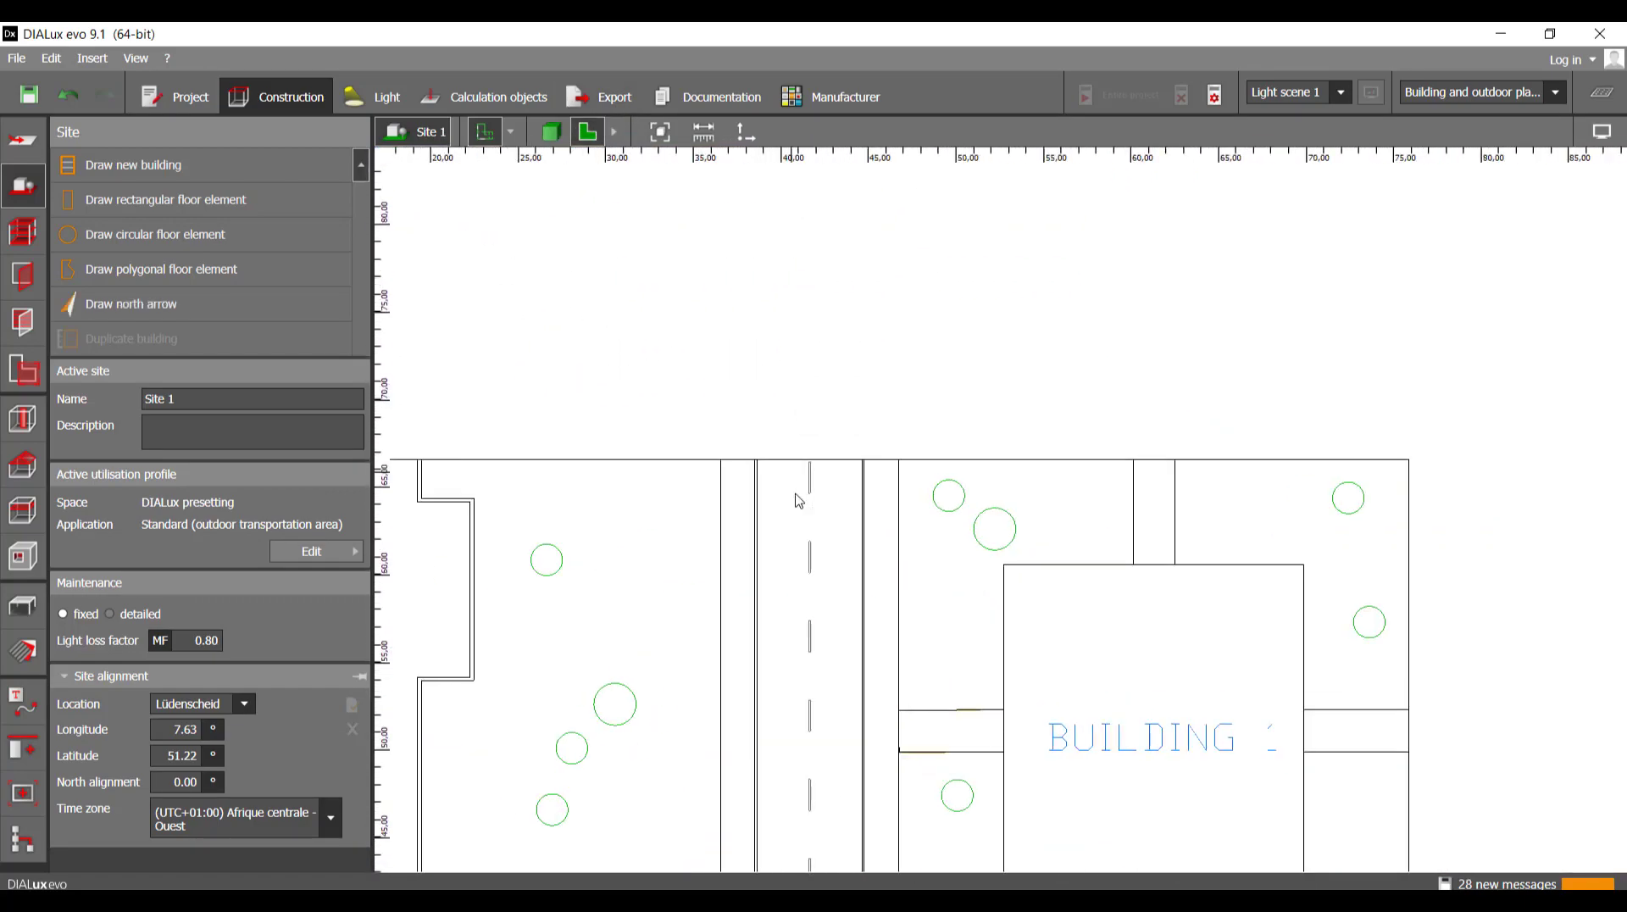
pyautogui.scroll(-4, 816, 421)
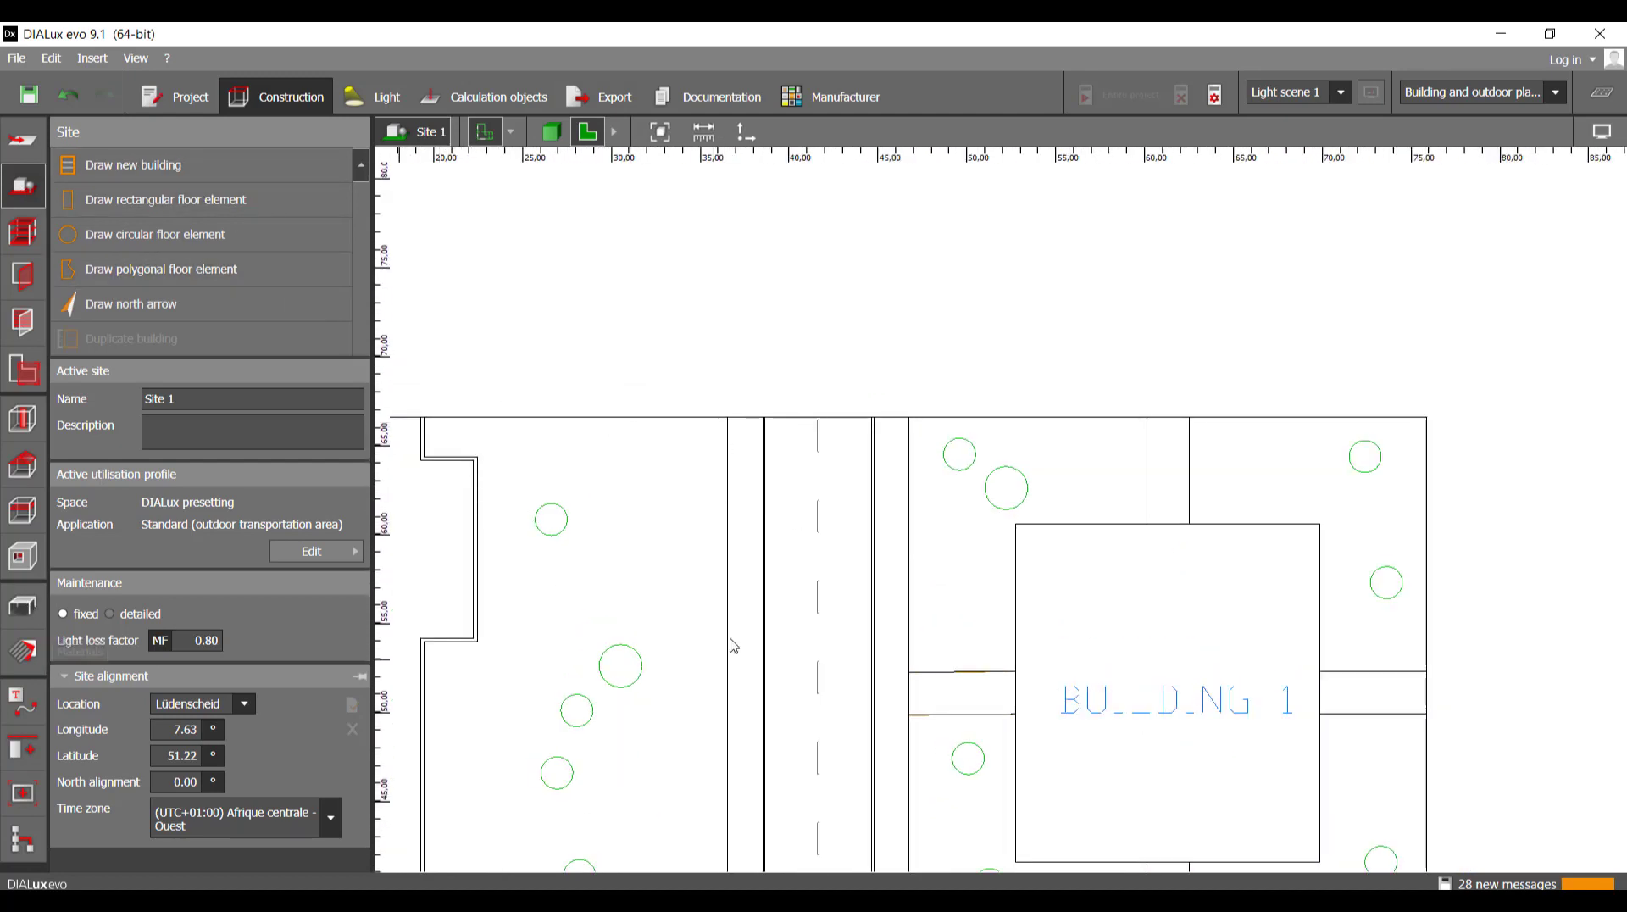
pyautogui.scroll(6, 869, 508)
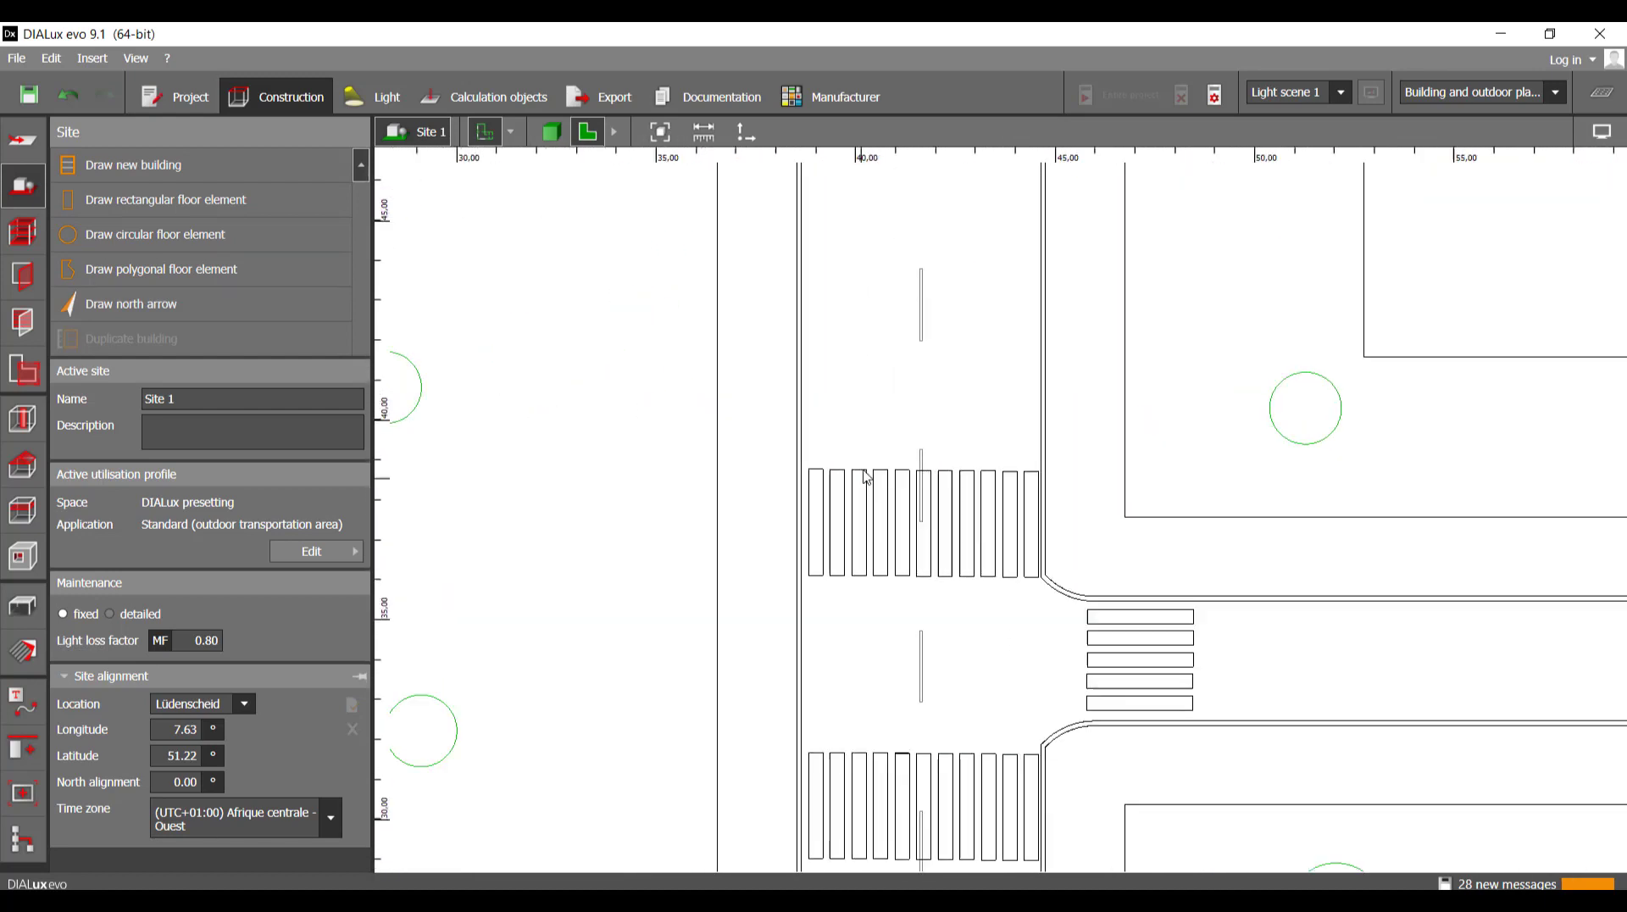
pyautogui.click(866, 493)
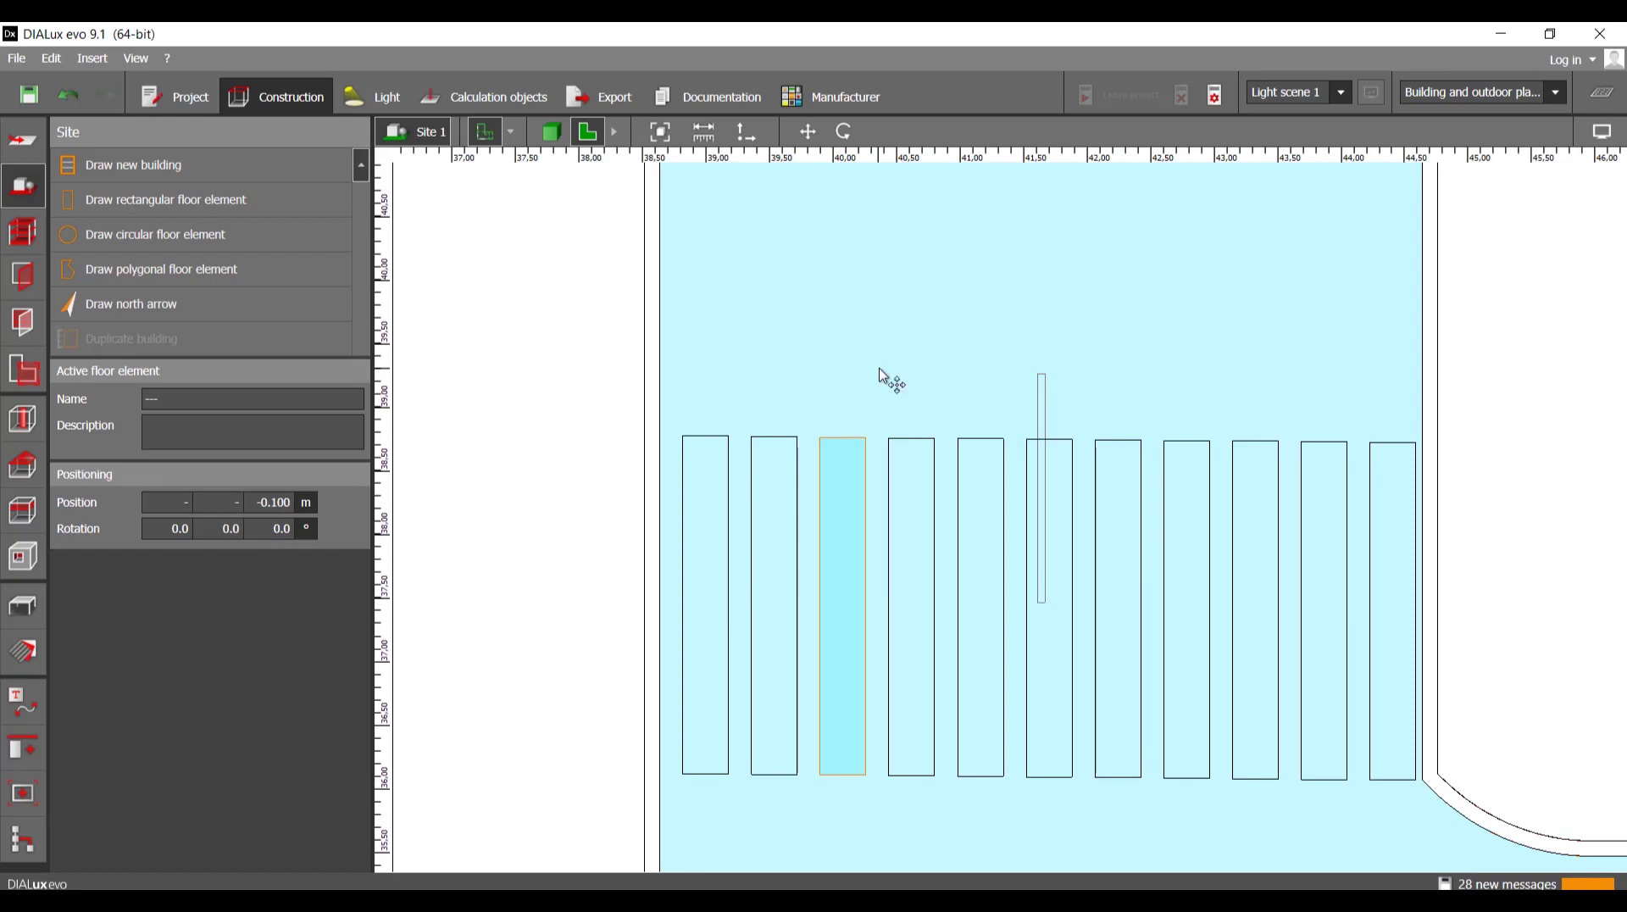
pyautogui.keyDown('ctrl'); pyautogui.click(879, 368); pyautogui.keyUp('ctrl')
pyautogui.scroll(-6, 872, 472)
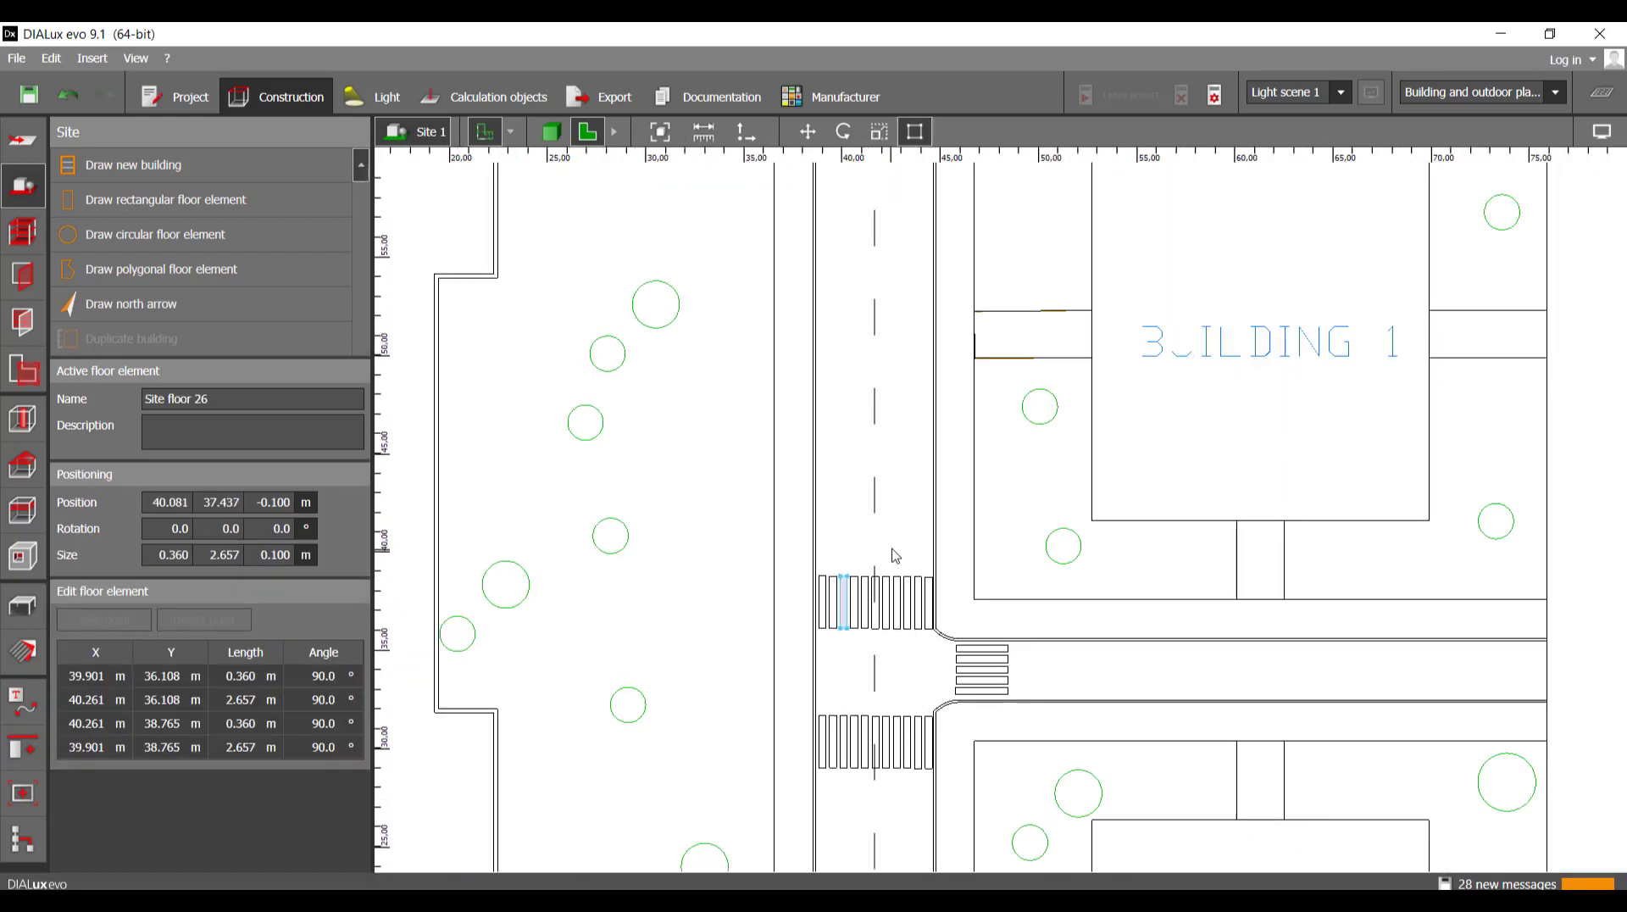
pyautogui.hotkey('ctrl', 'c')
pyautogui.hotkey('ctrl', 'v')
# - Move the copied stripe to the first centre-line dash at the far end of the main road, aligning it with the dash outline
pyautogui.scroll(-3, 893, 555)
pyautogui.moveTo(875, 593); pyautogui.dragTo(864, 645, button='middle')
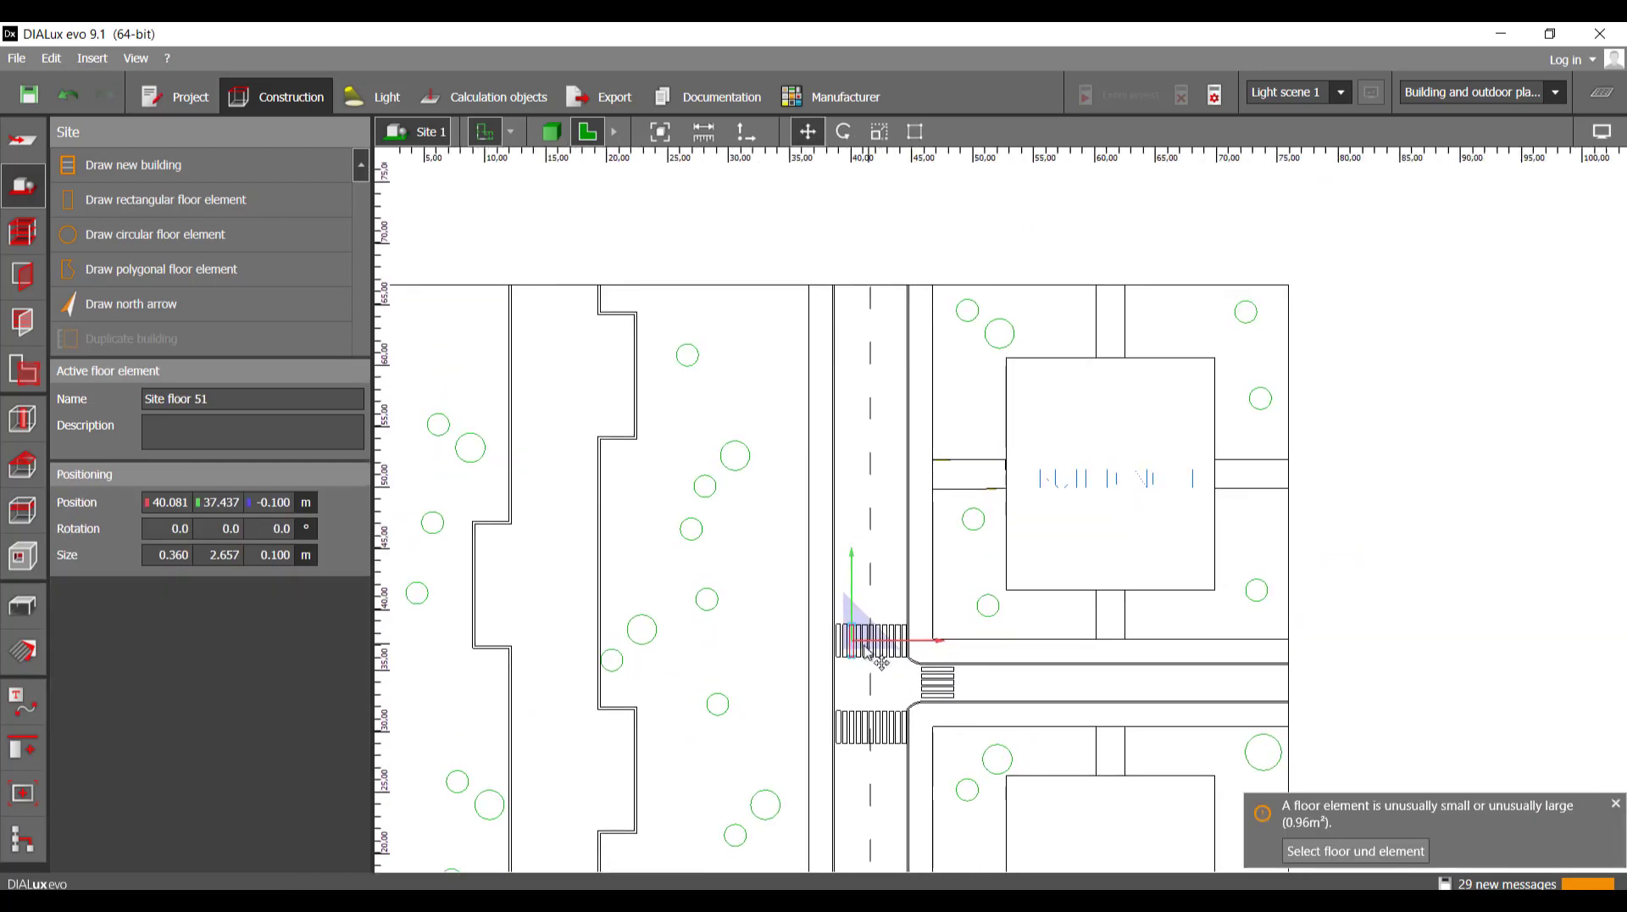
pyautogui.moveTo(867, 649); pyautogui.dragTo(872, 302)
pyautogui.scroll(5, 872, 301)
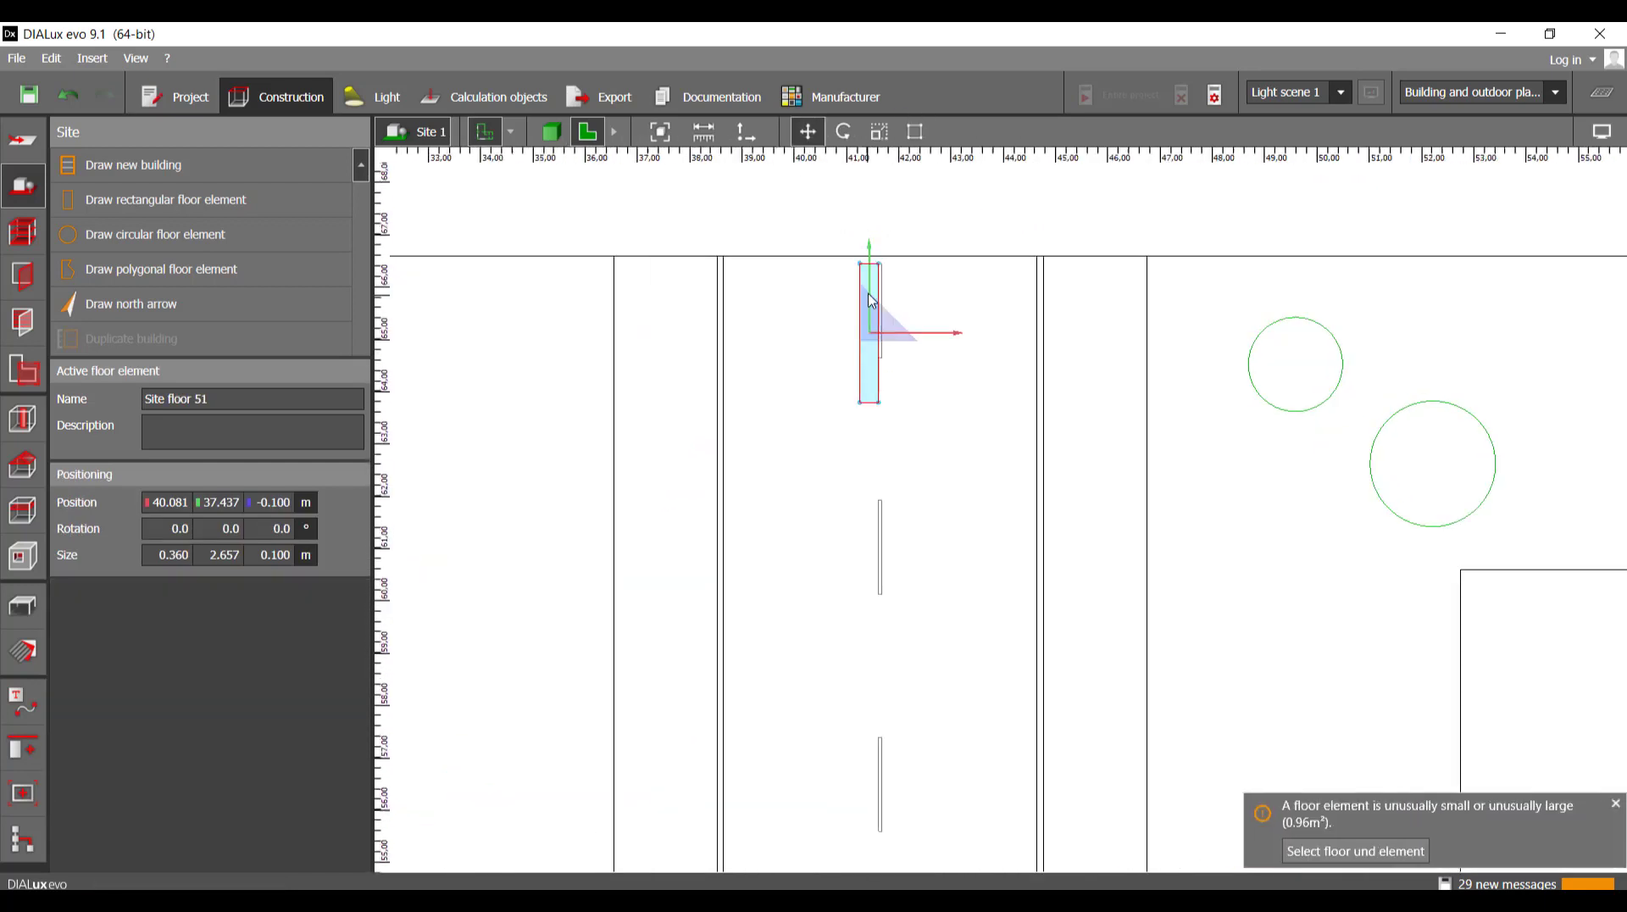
pyautogui.scroll(5, 872, 302)
pyautogui.moveTo(896, 235); pyautogui.dragTo(909, 235)
# - Scale the copied stripe to 0.060 m wide and 1.800 m long to fit the centre-line dash outline
pyautogui.click(879, 133)
pyautogui.scroll(-3, 941, 202)
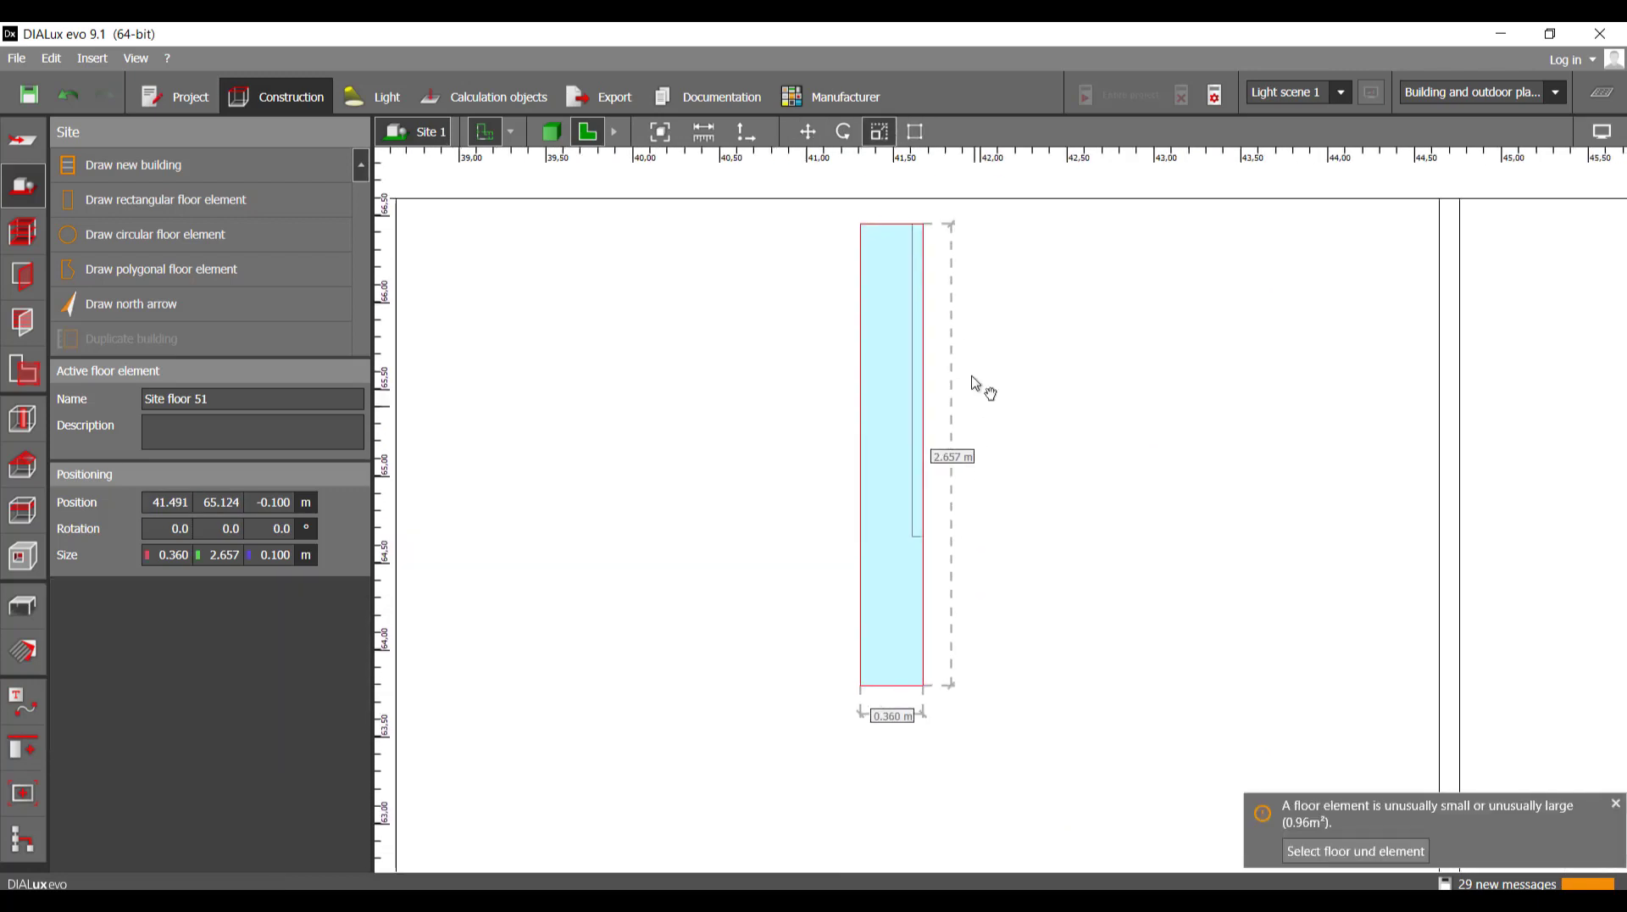
pyautogui.scroll(5, 835, 792)
pyautogui.moveTo(960, 603); pyautogui.dragTo(967, 353)
pyautogui.scroll(-4, 953, 543)
pyautogui.scroll(4, 955, 504)
pyautogui.scroll(2, 906, 471)
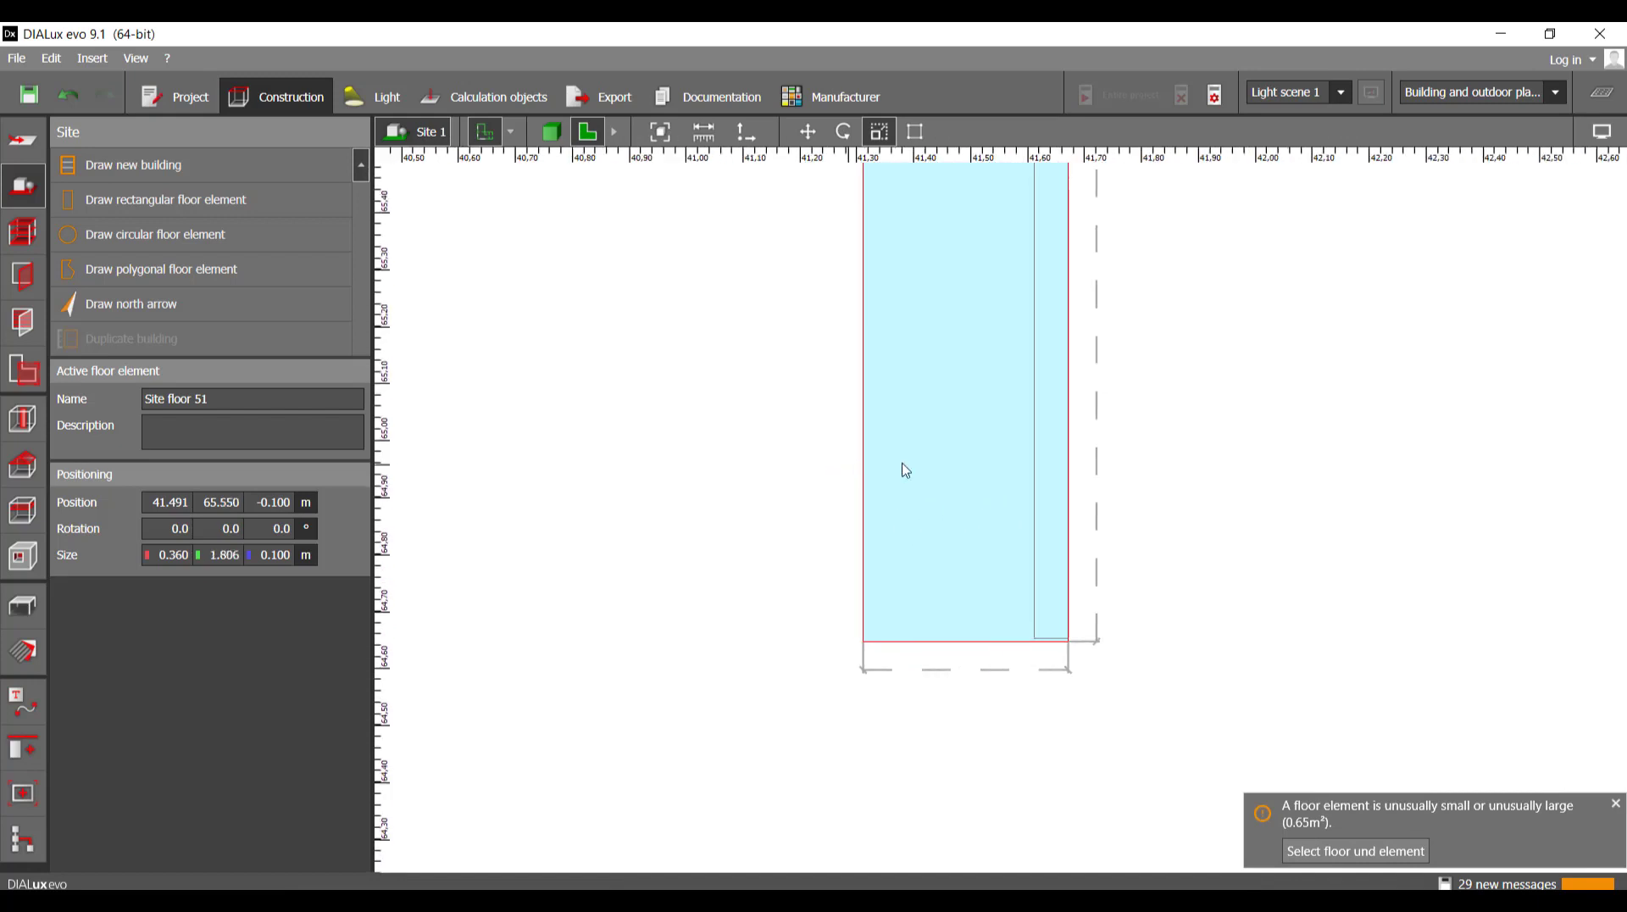
pyautogui.moveTo(873, 461); pyautogui.dragTo(1035, 475)
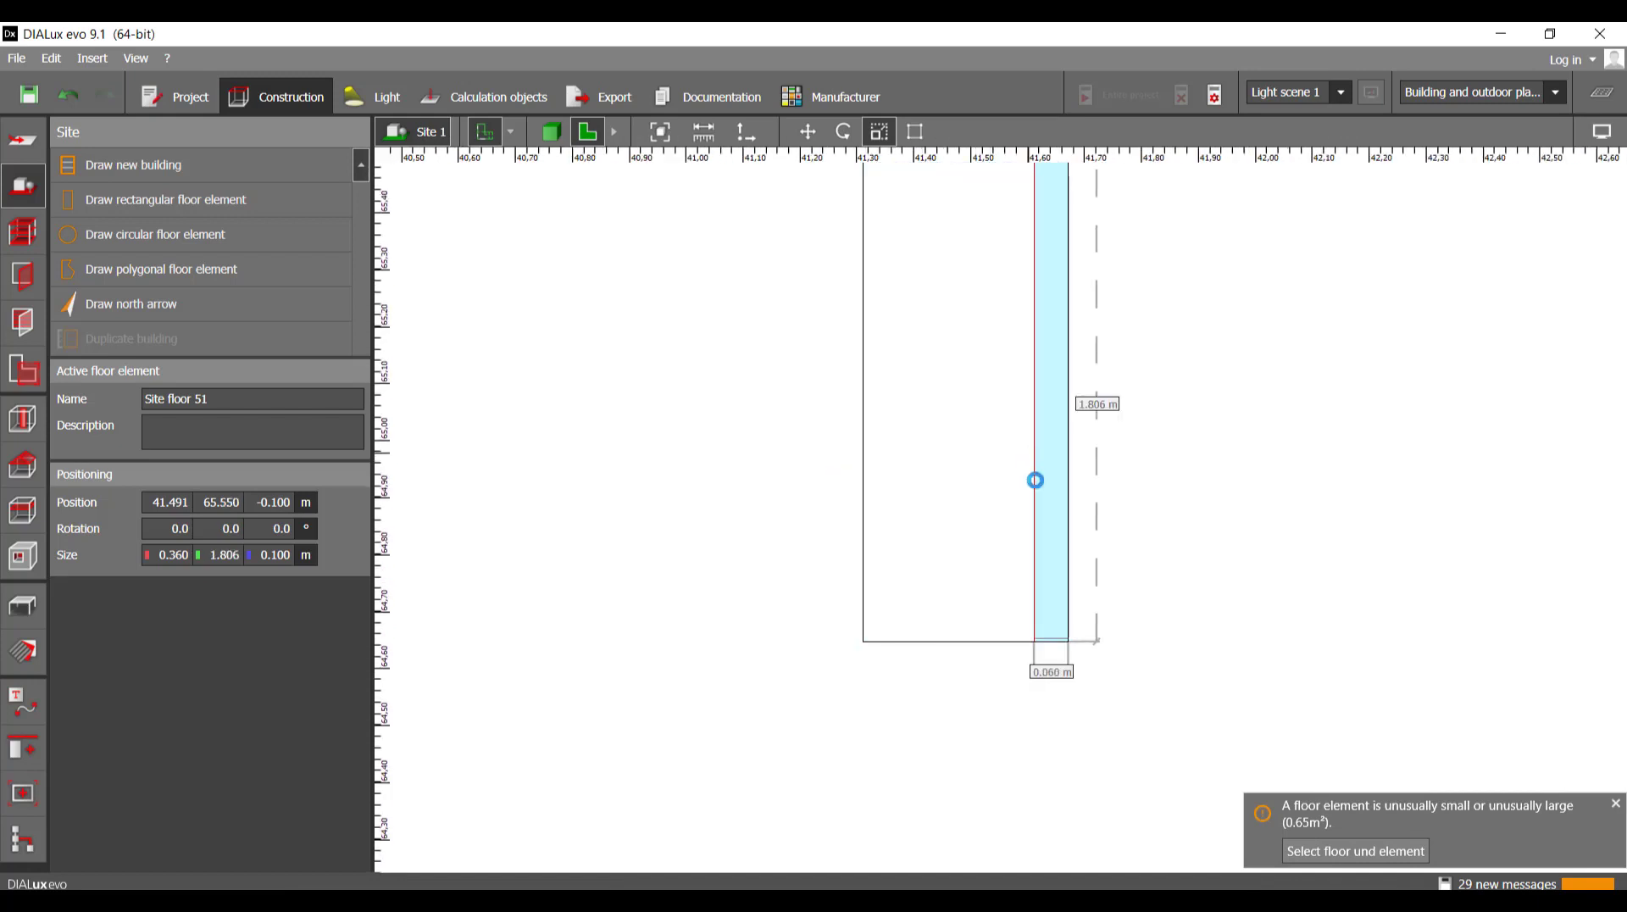
pyautogui.scroll(6, 1053, 663)
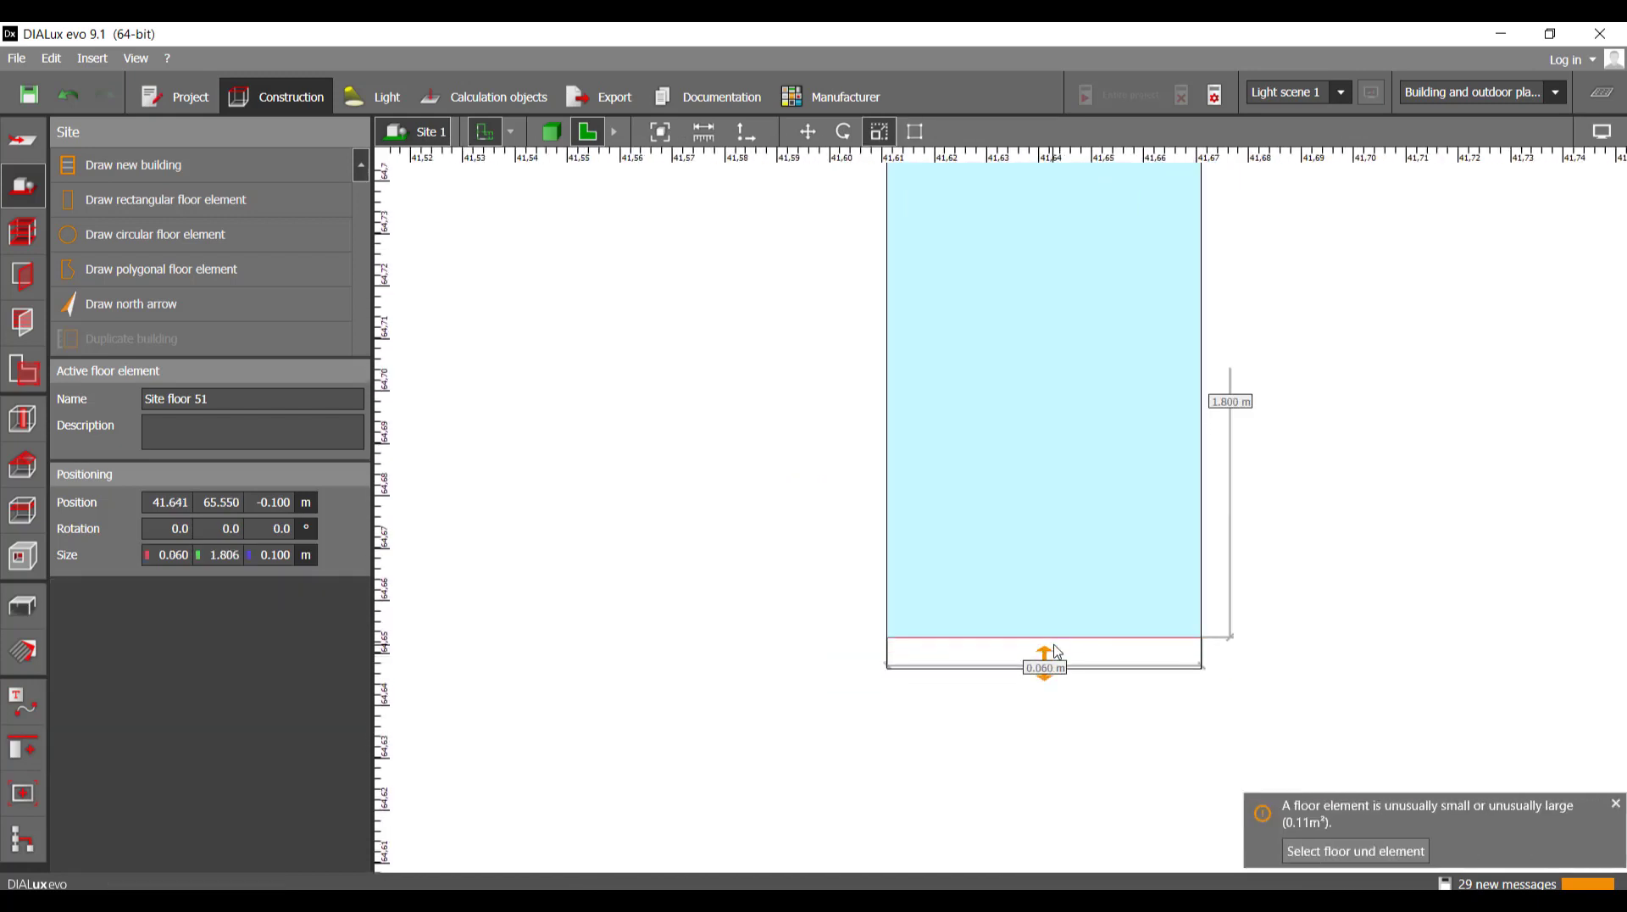
pyautogui.scroll(-12, 847, 722)
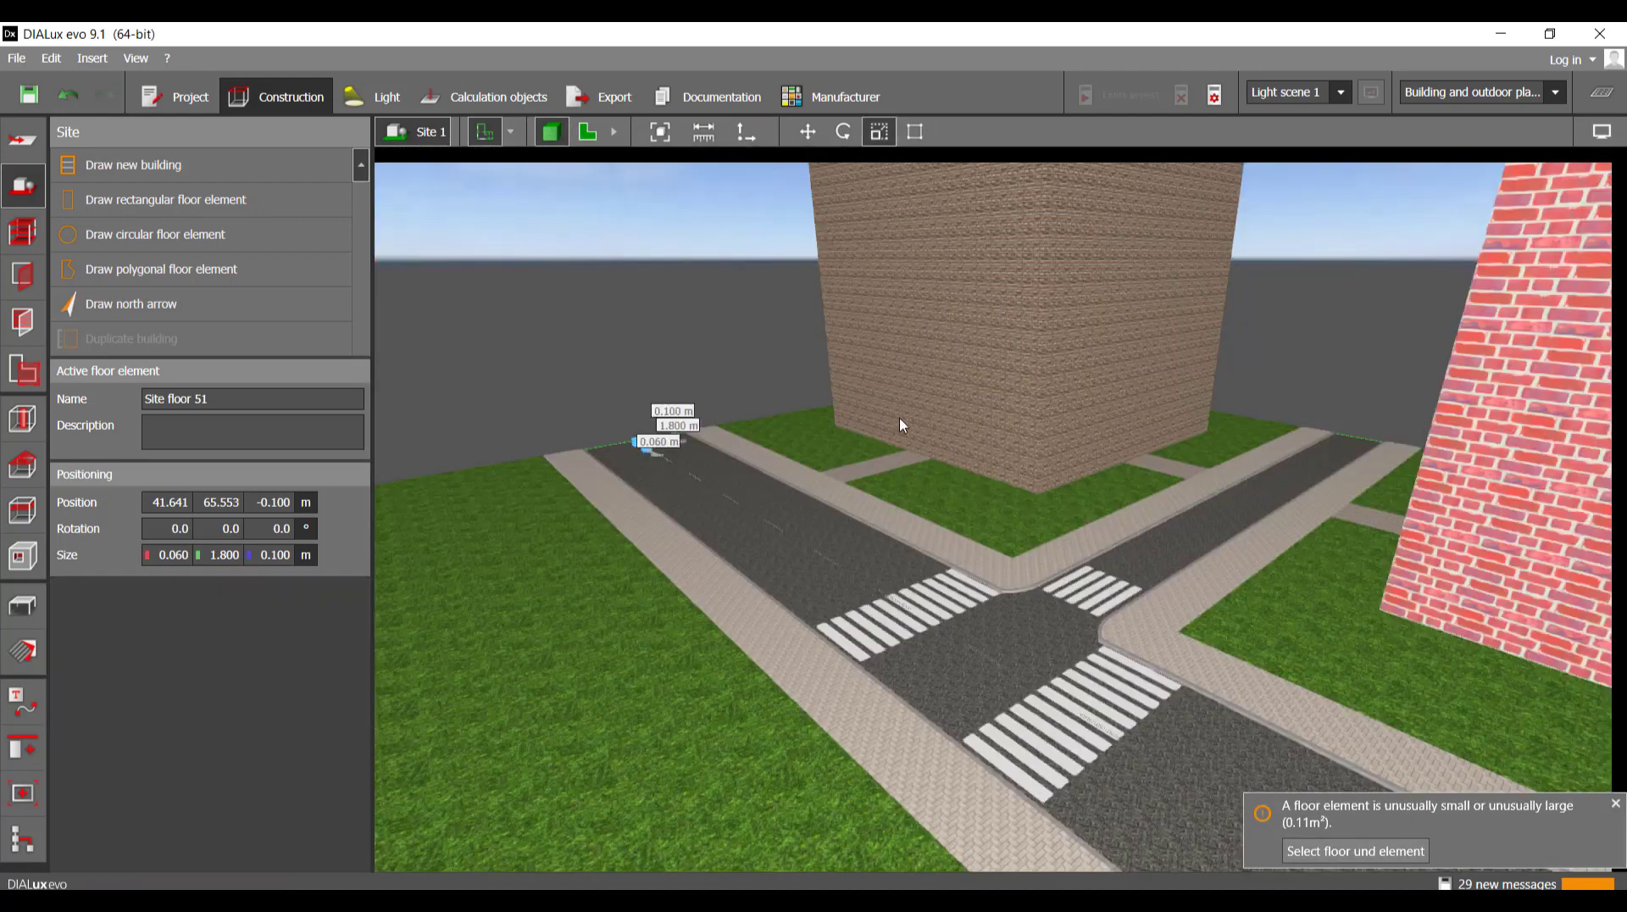
# - Select only the white centre-line dash at the far end of the main road in plan view, without the road floor
pyautogui.scroll(6, 571, 422)
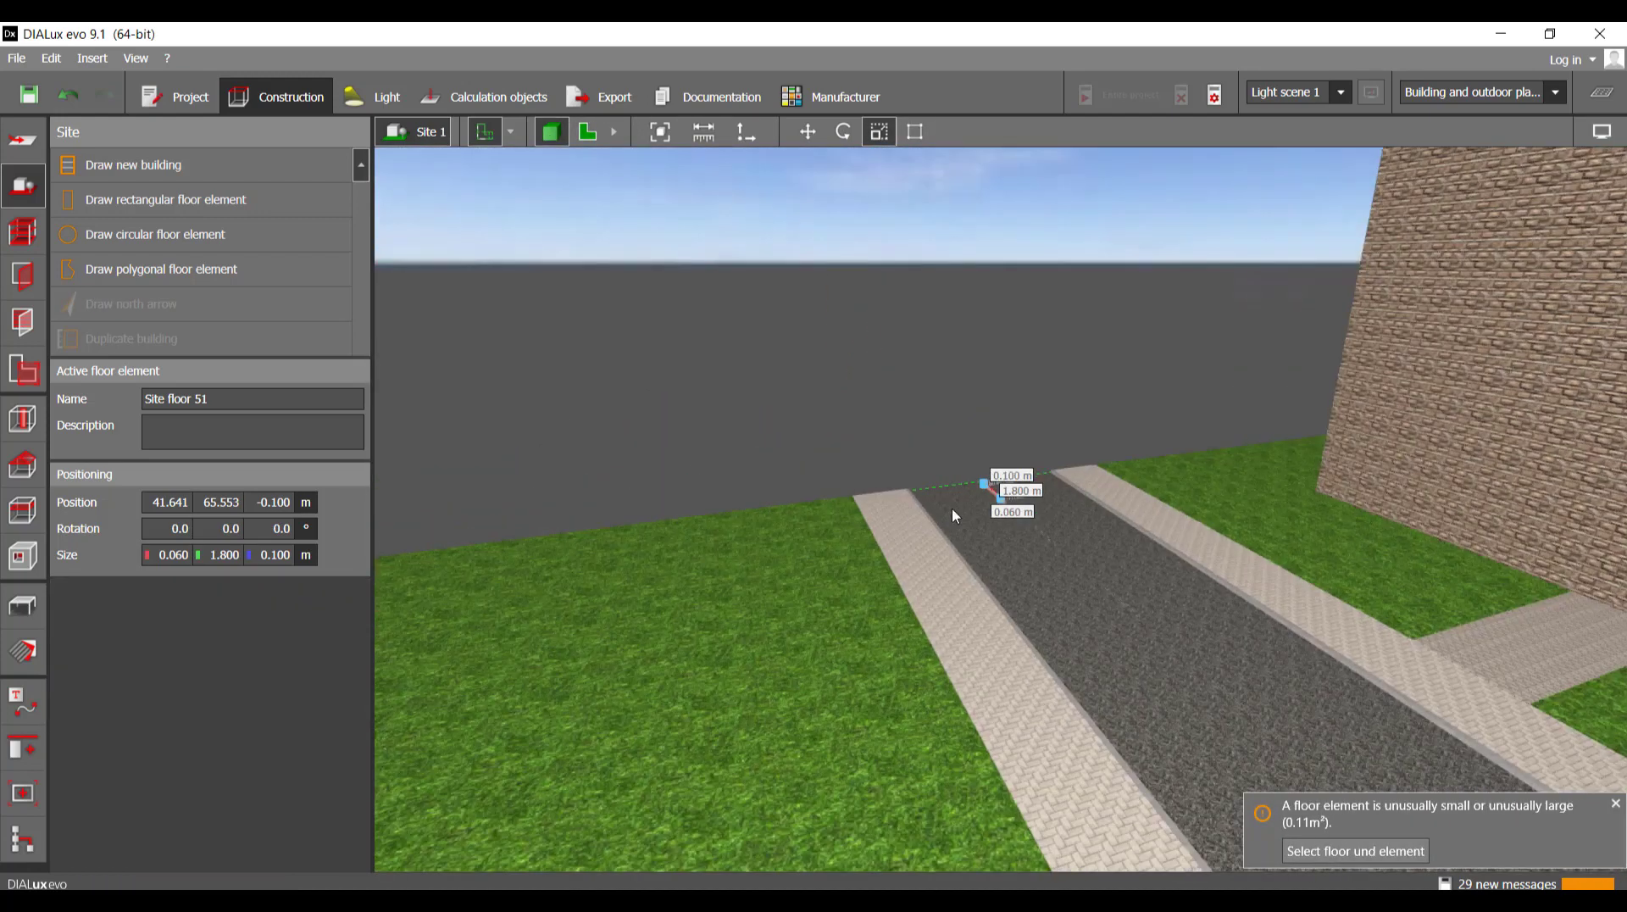
pyautogui.click(1051, 490)
pyautogui.scroll(3, 1051, 489)
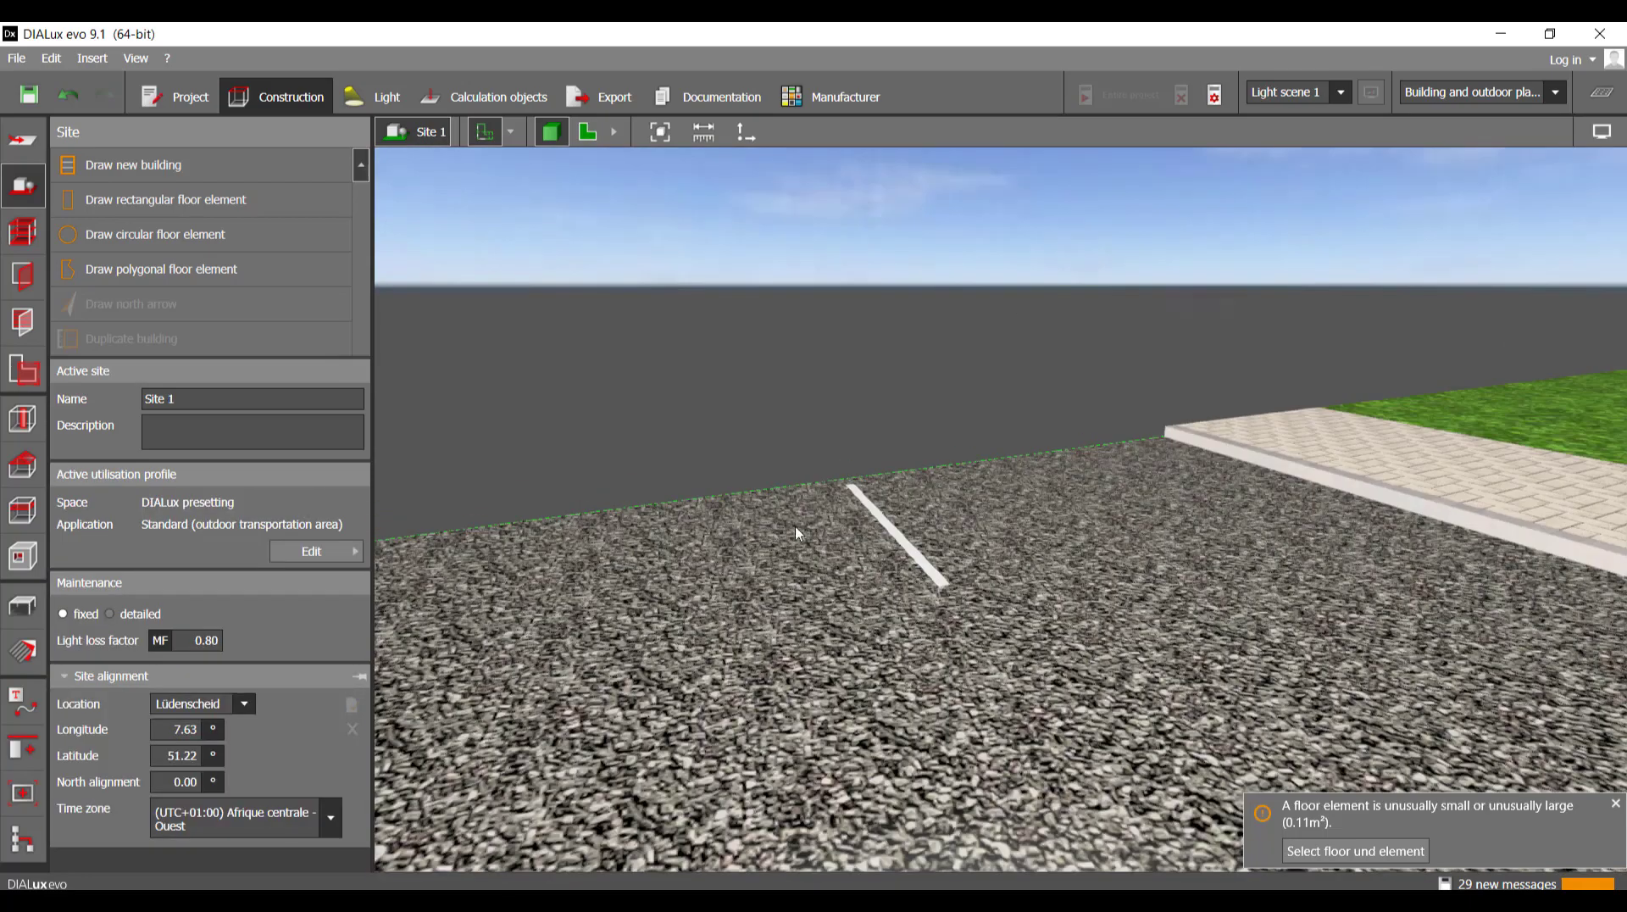
pyautogui.moveTo(851, 593); pyautogui.dragTo(981, 710, button='right')
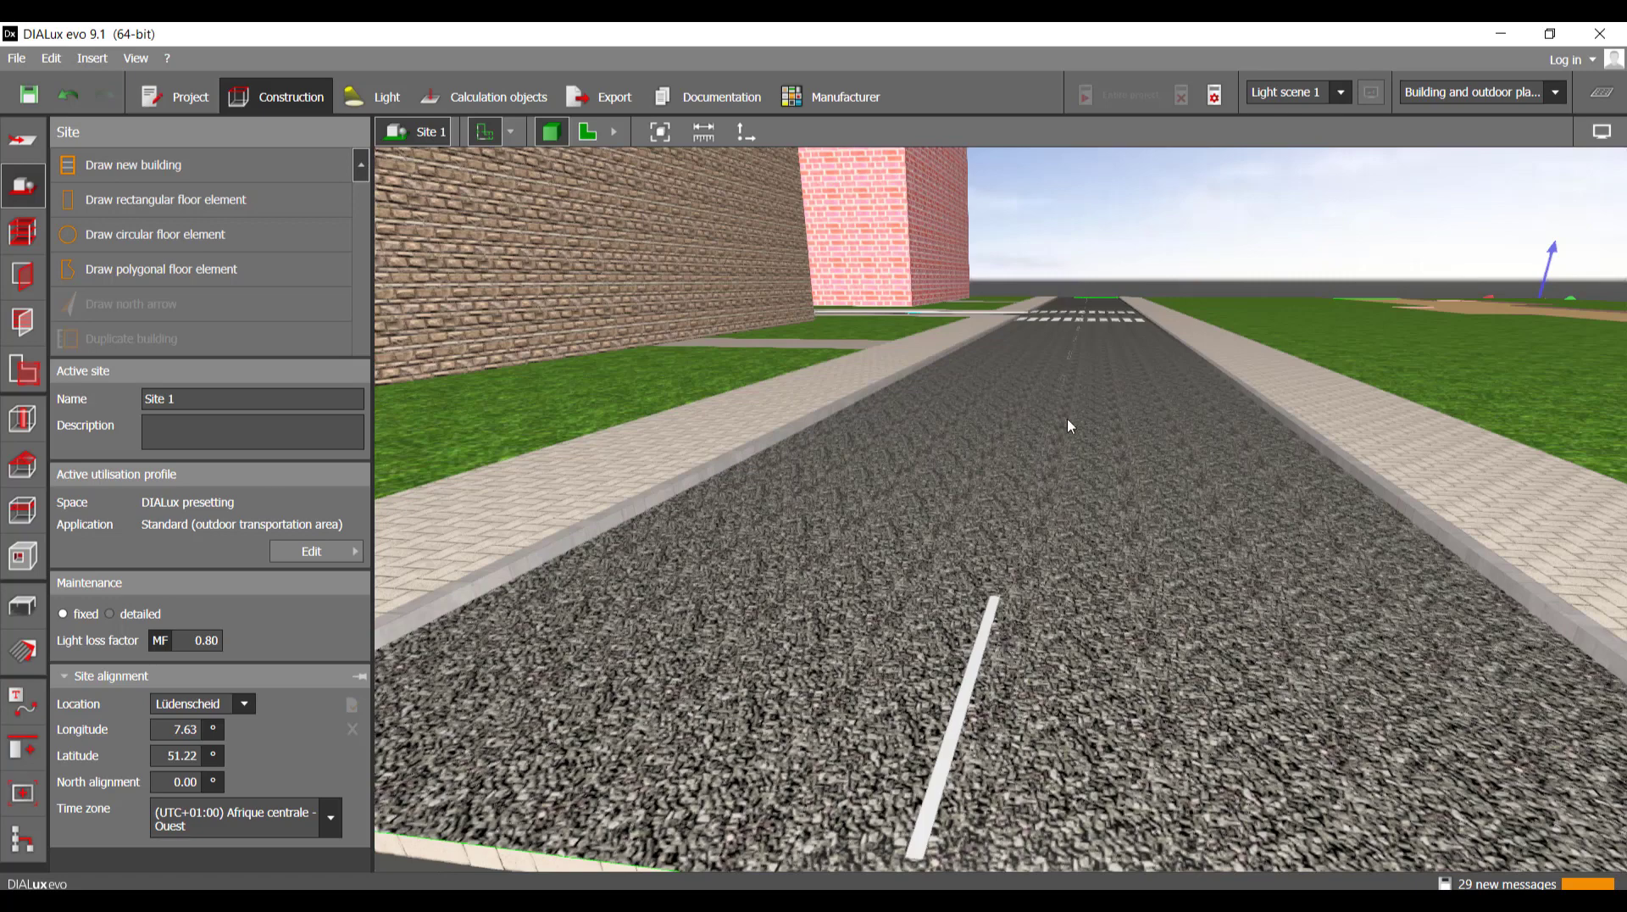
pyautogui.click(957, 409)
pyautogui.click(598, 139)
pyautogui.click(910, 493)
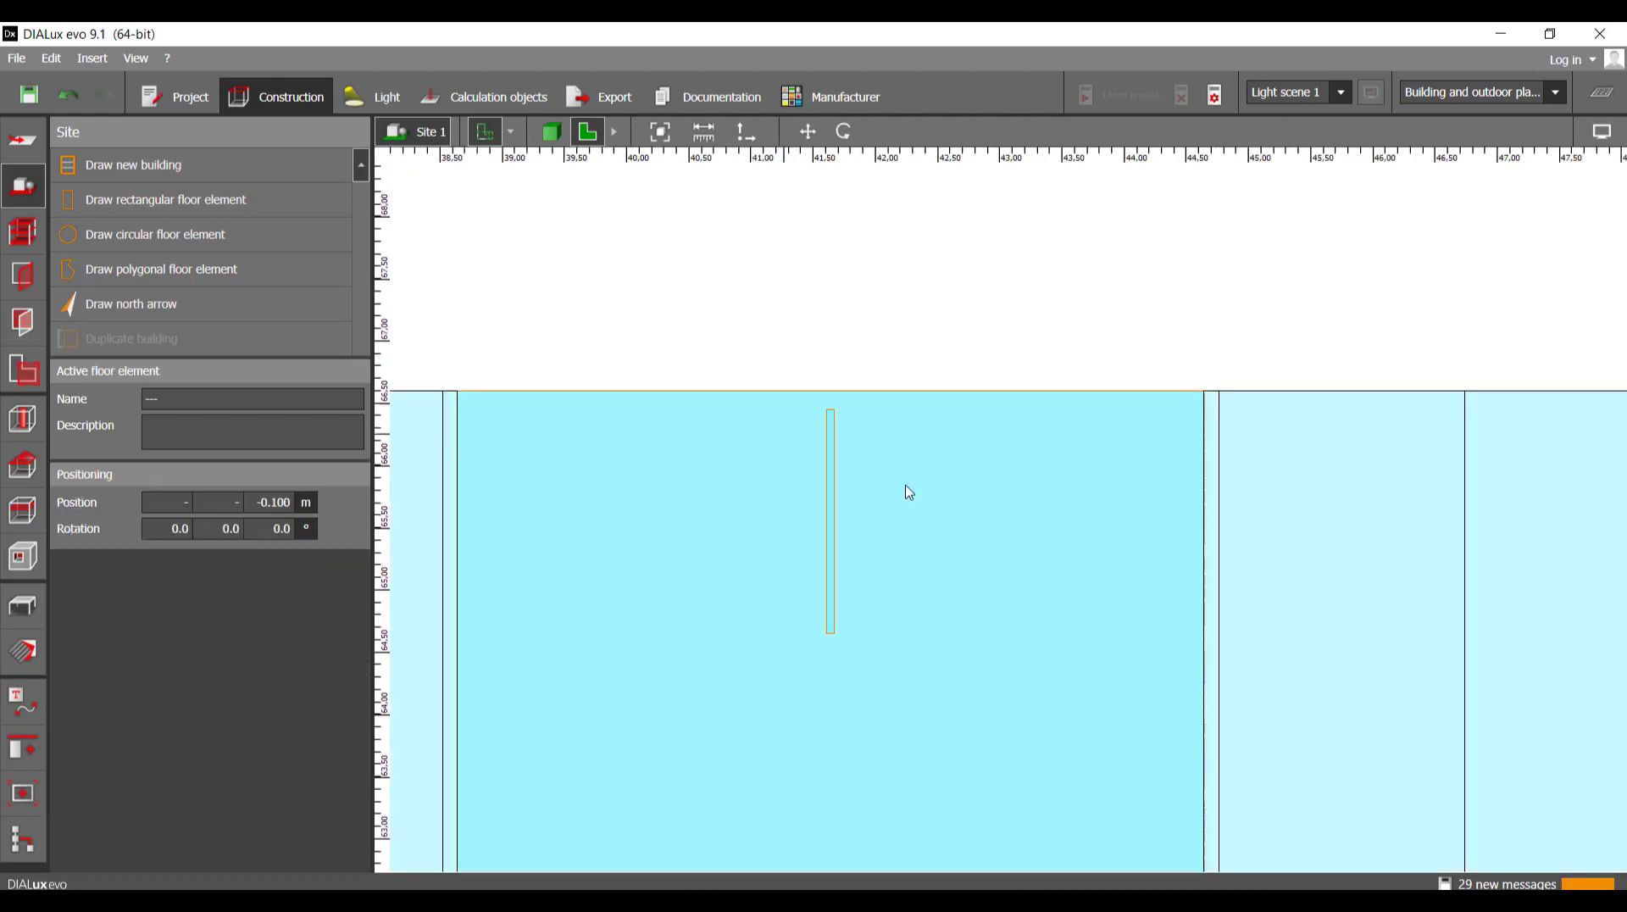
pyautogui.keyDown('ctrl'); pyautogui.click(1004, 501); pyautogui.keyUp('ctrl')
pyautogui.keyDown('ctrl'); pyautogui.click(999, 504); pyautogui.keyUp('ctrl')
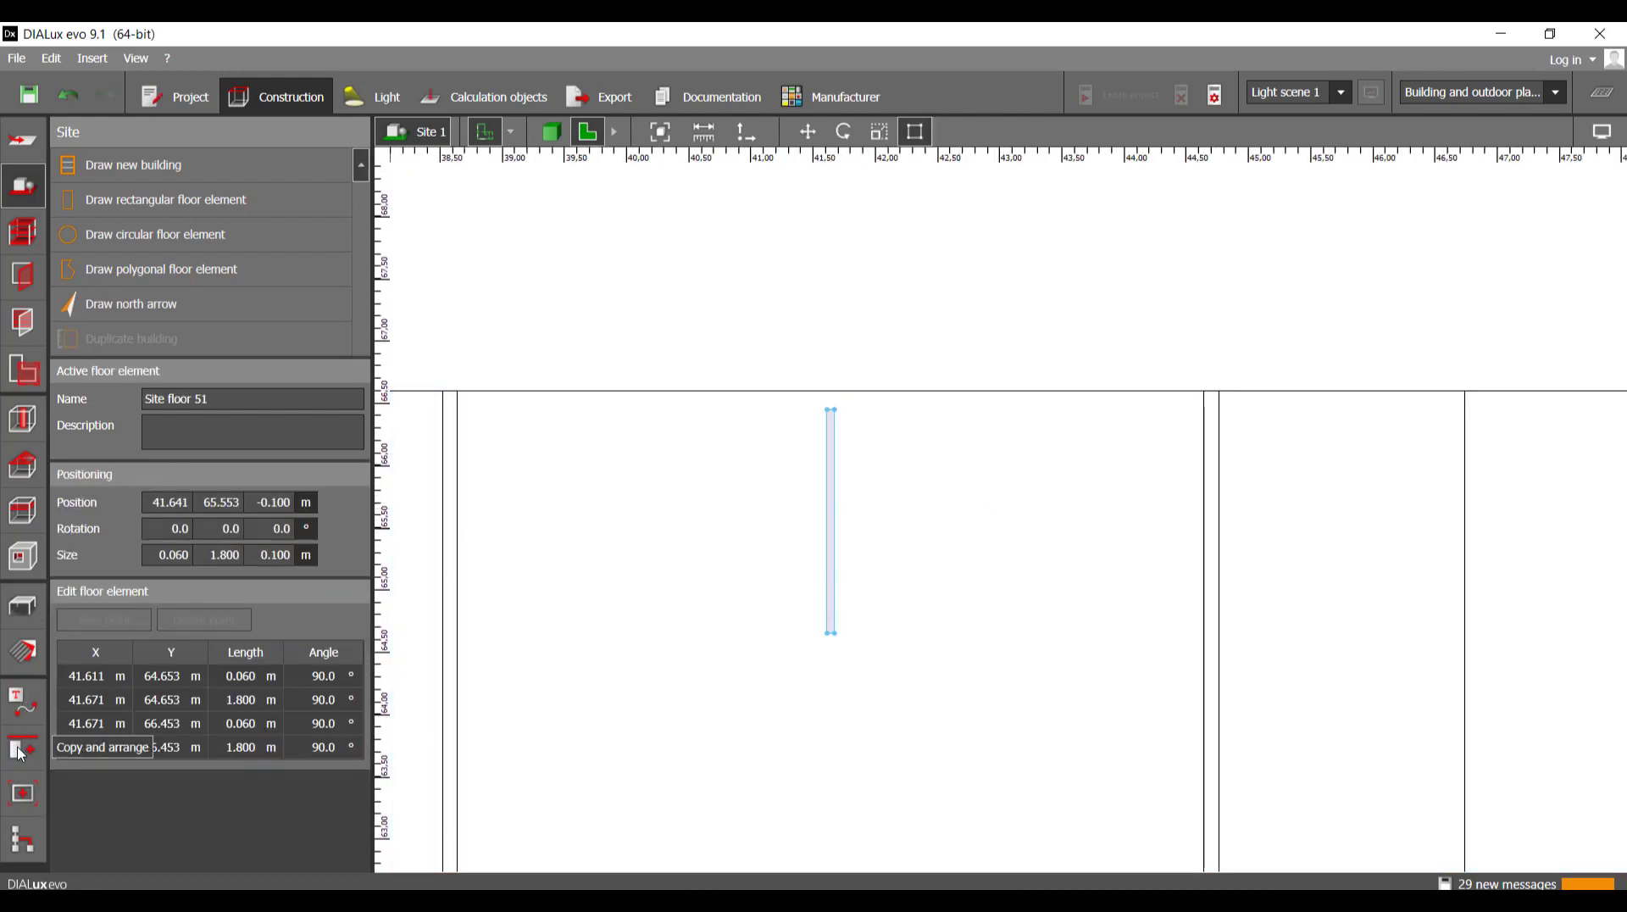
# - Start copying the dash along a line, with the start point at the midpoint of its outer short edge
pyautogui.click(21, 750)
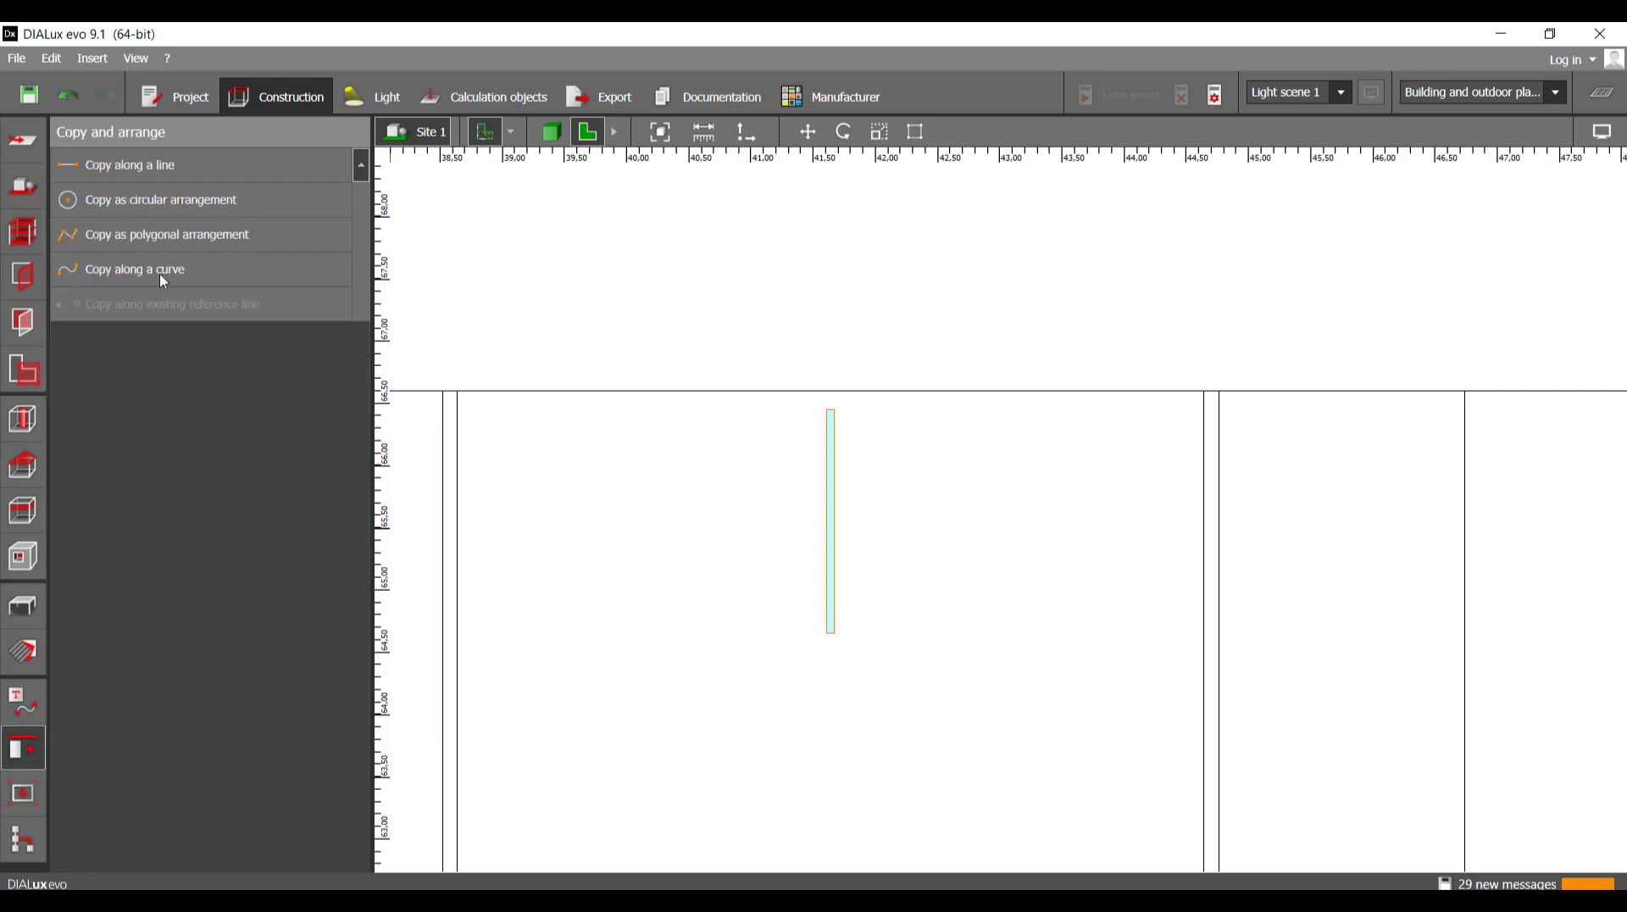
pyautogui.click(164, 170)
pyautogui.moveTo(774, 456); pyautogui.dragTo(789, 269, button='middle')
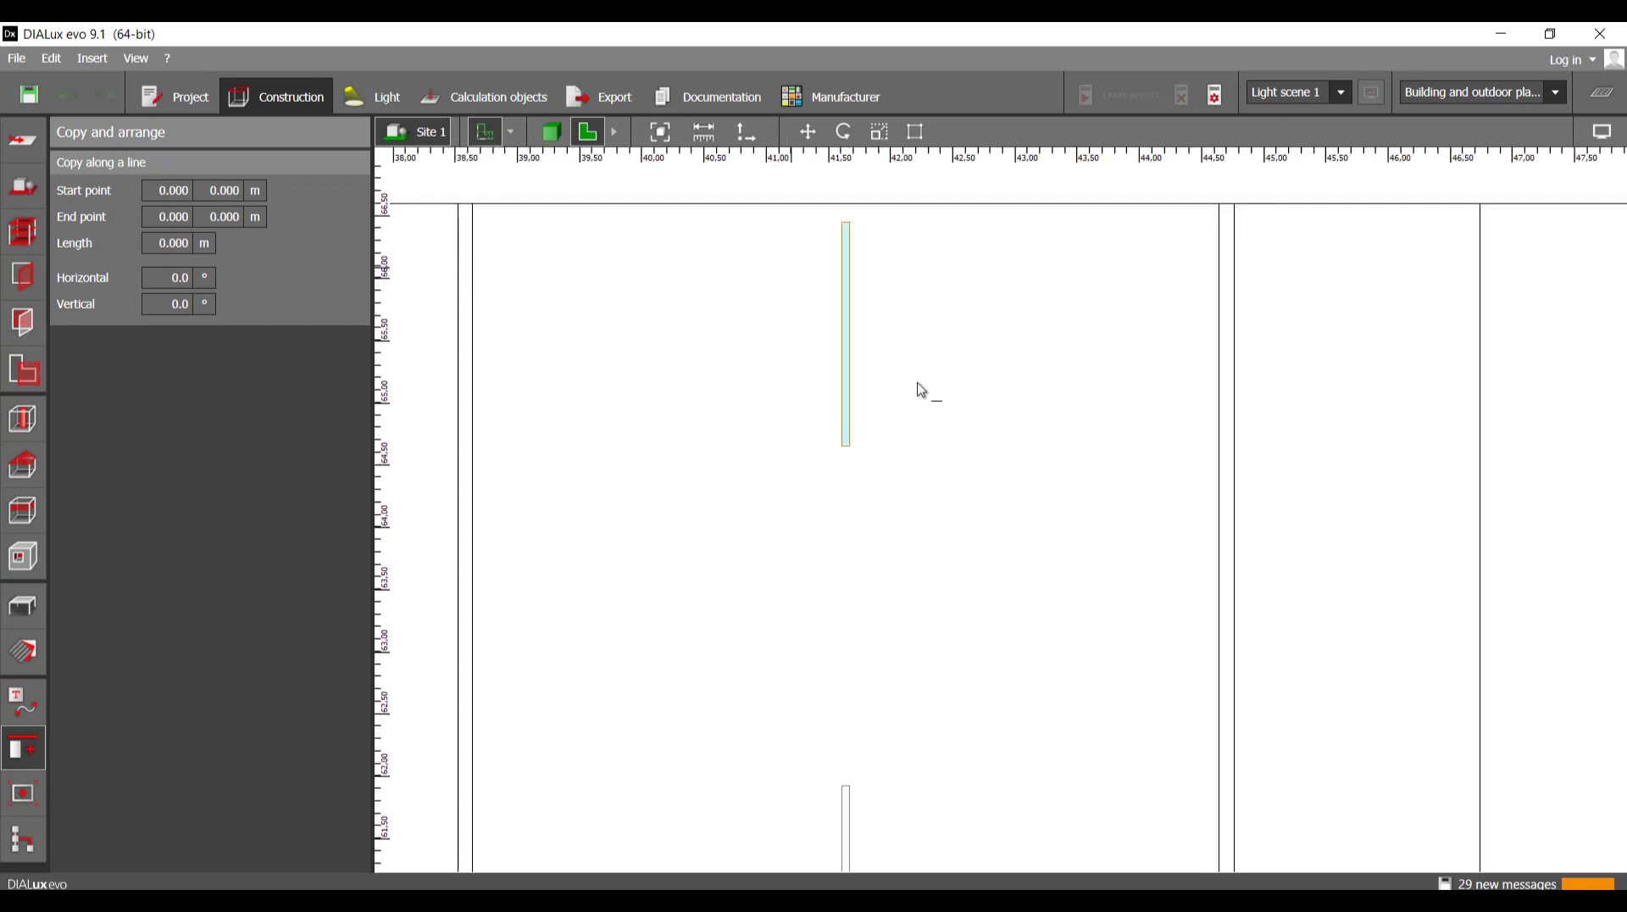
pyautogui.scroll(10, 844, 225)
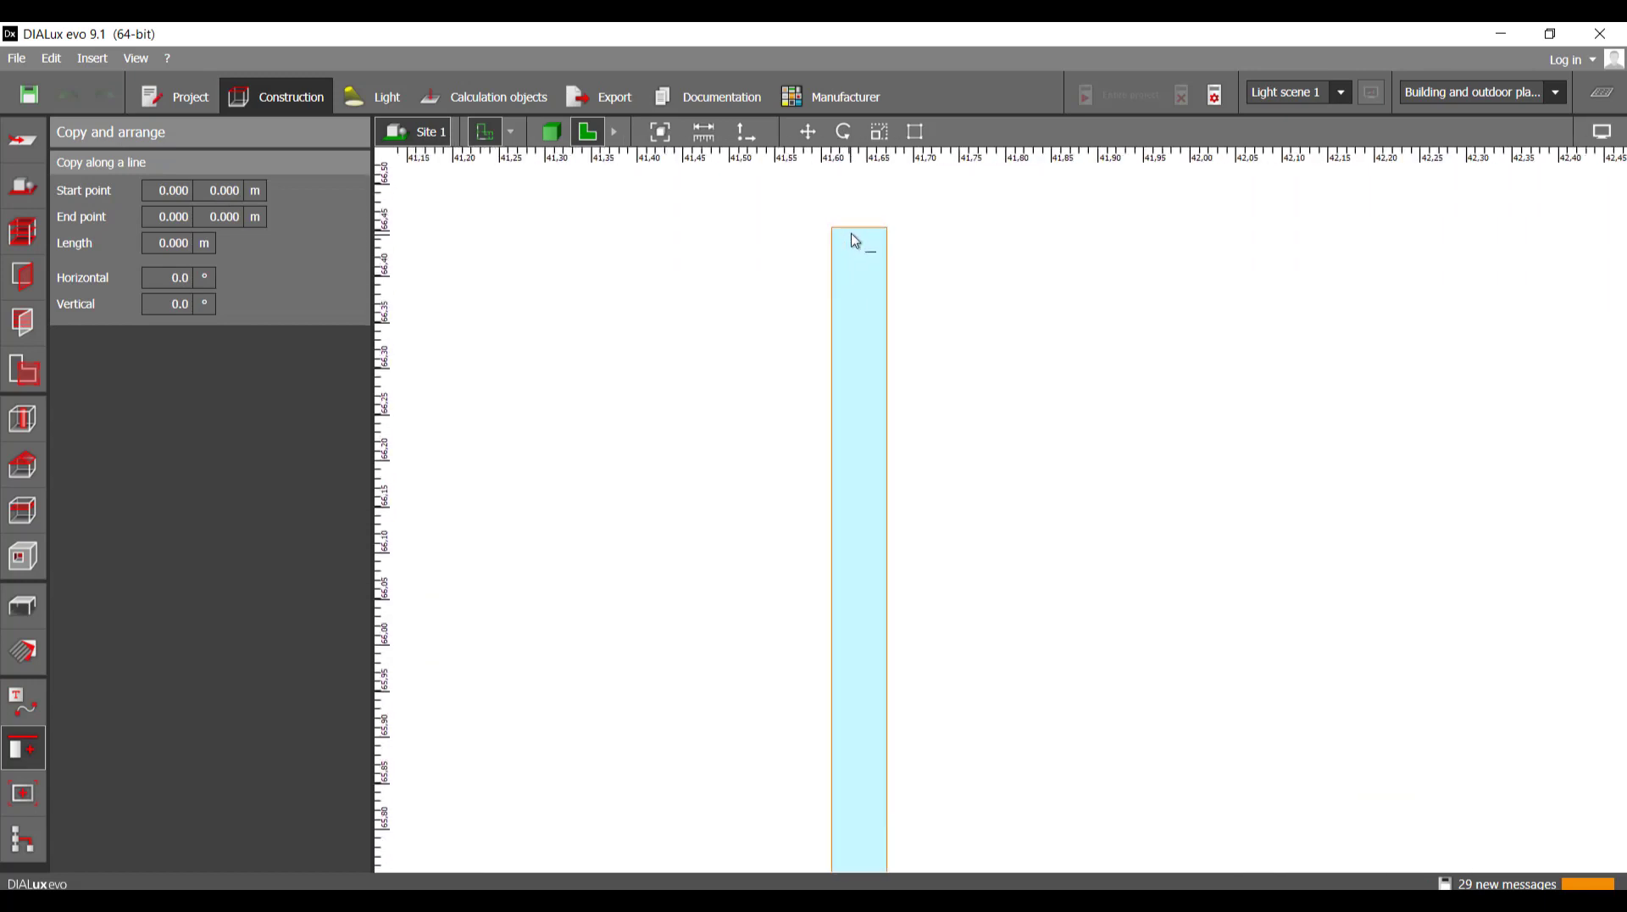
pyautogui.scroll(5, 863, 222)
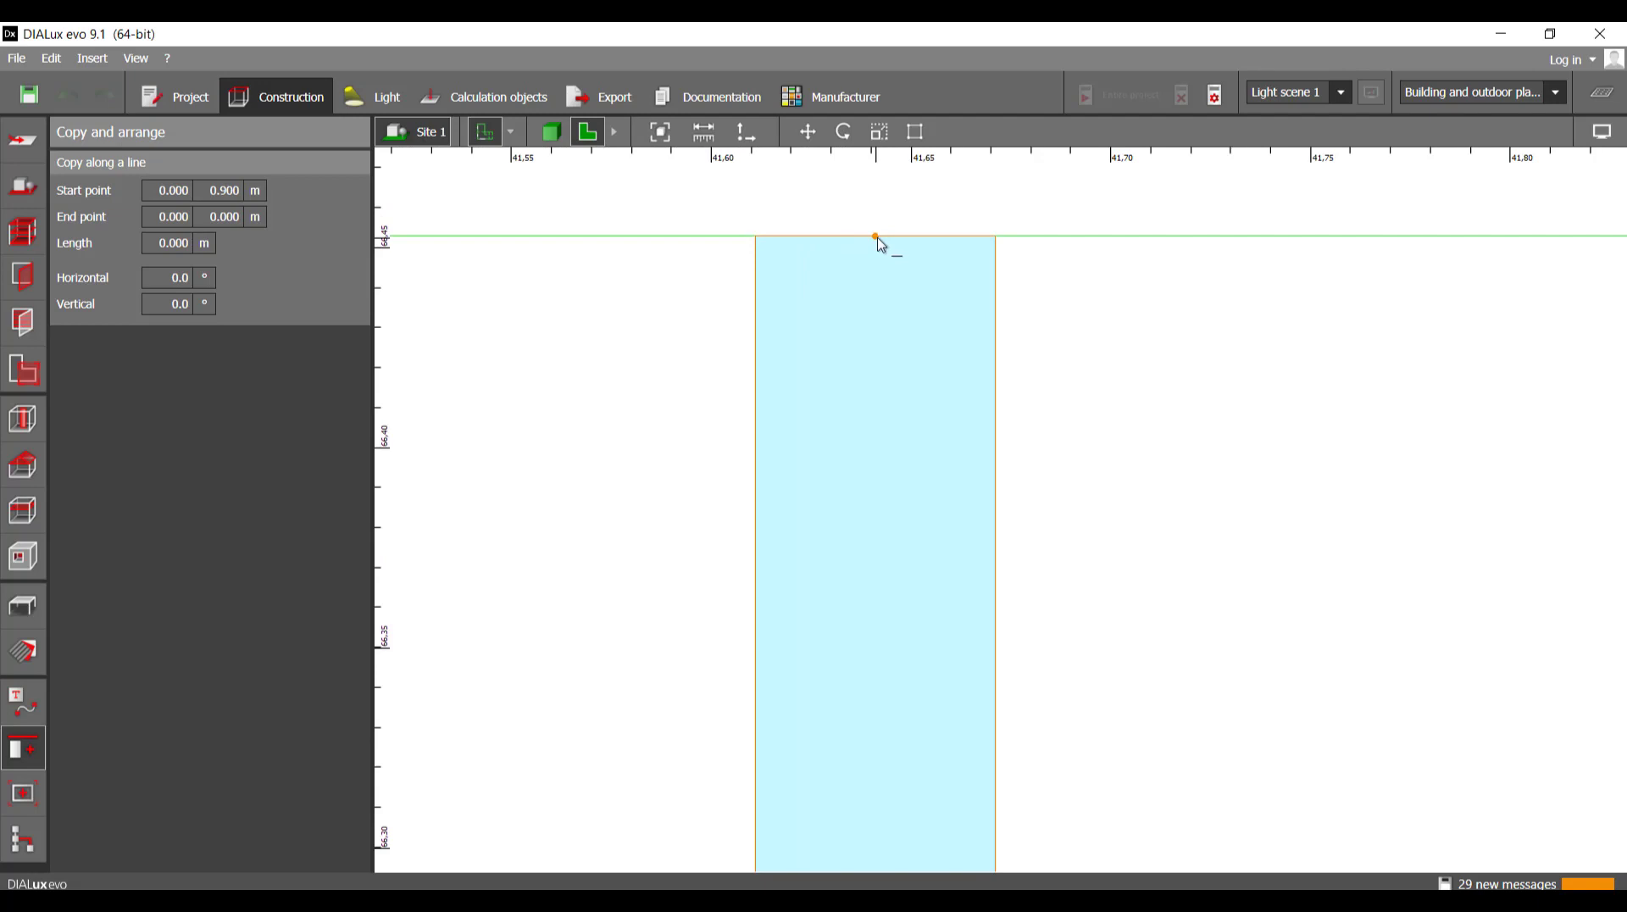
pyautogui.click(882, 246)
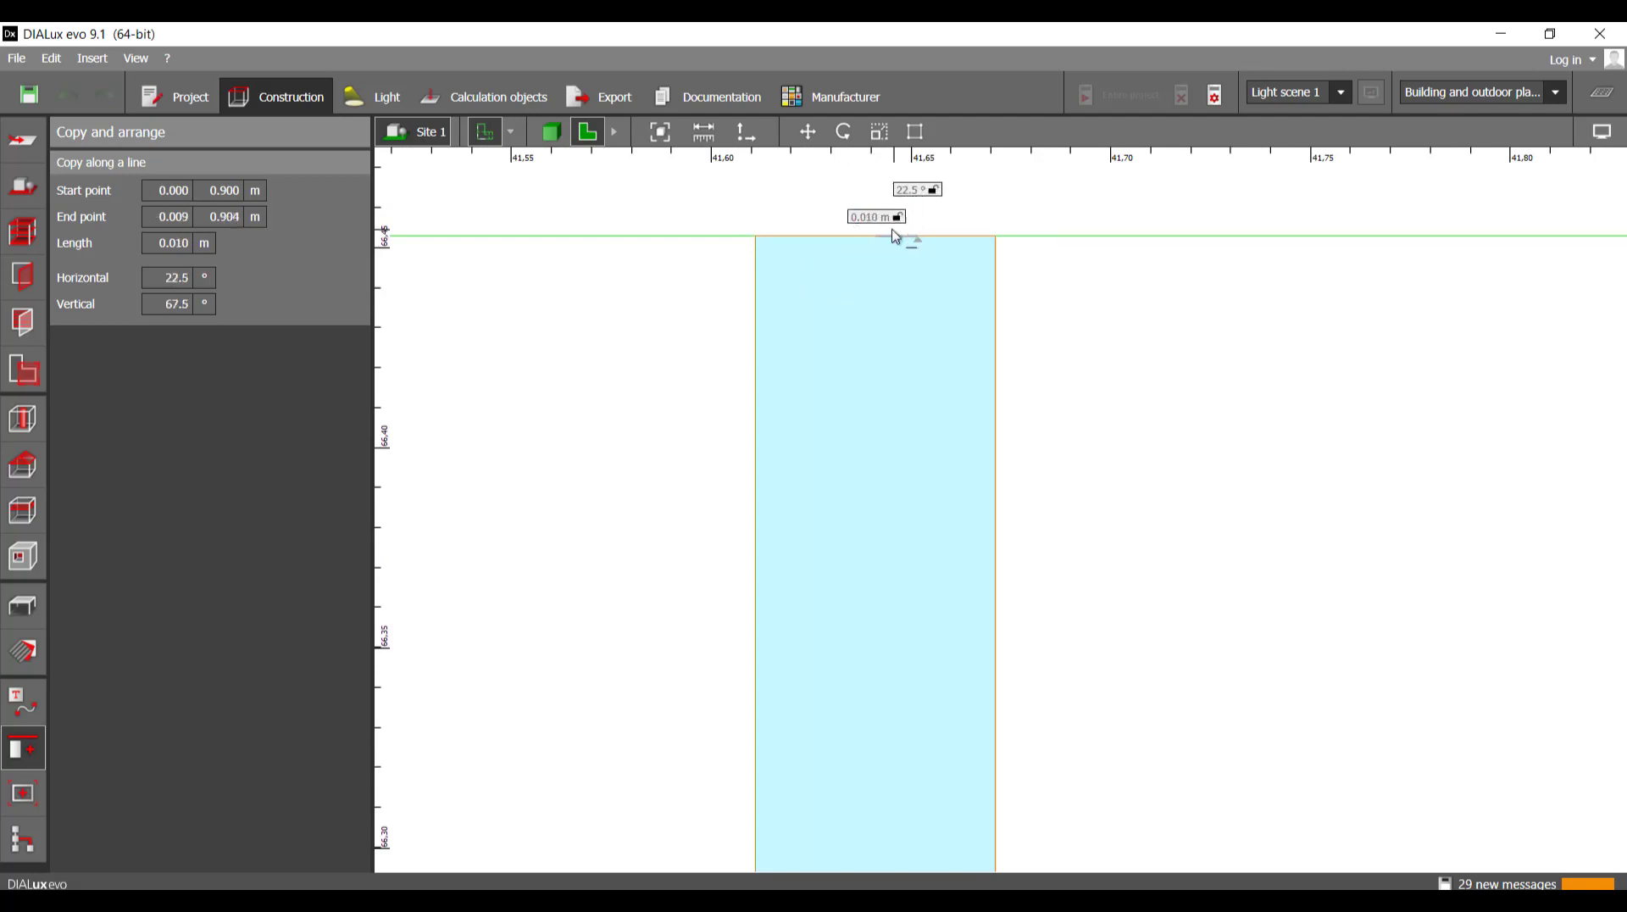
# - End the 63.436 m copy line at the upper edge midpoint of the last centre-line dash outline, at the road's opposite end
pyautogui.scroll(-10, 838, 399)
pyautogui.scroll(-15, 837, 439)
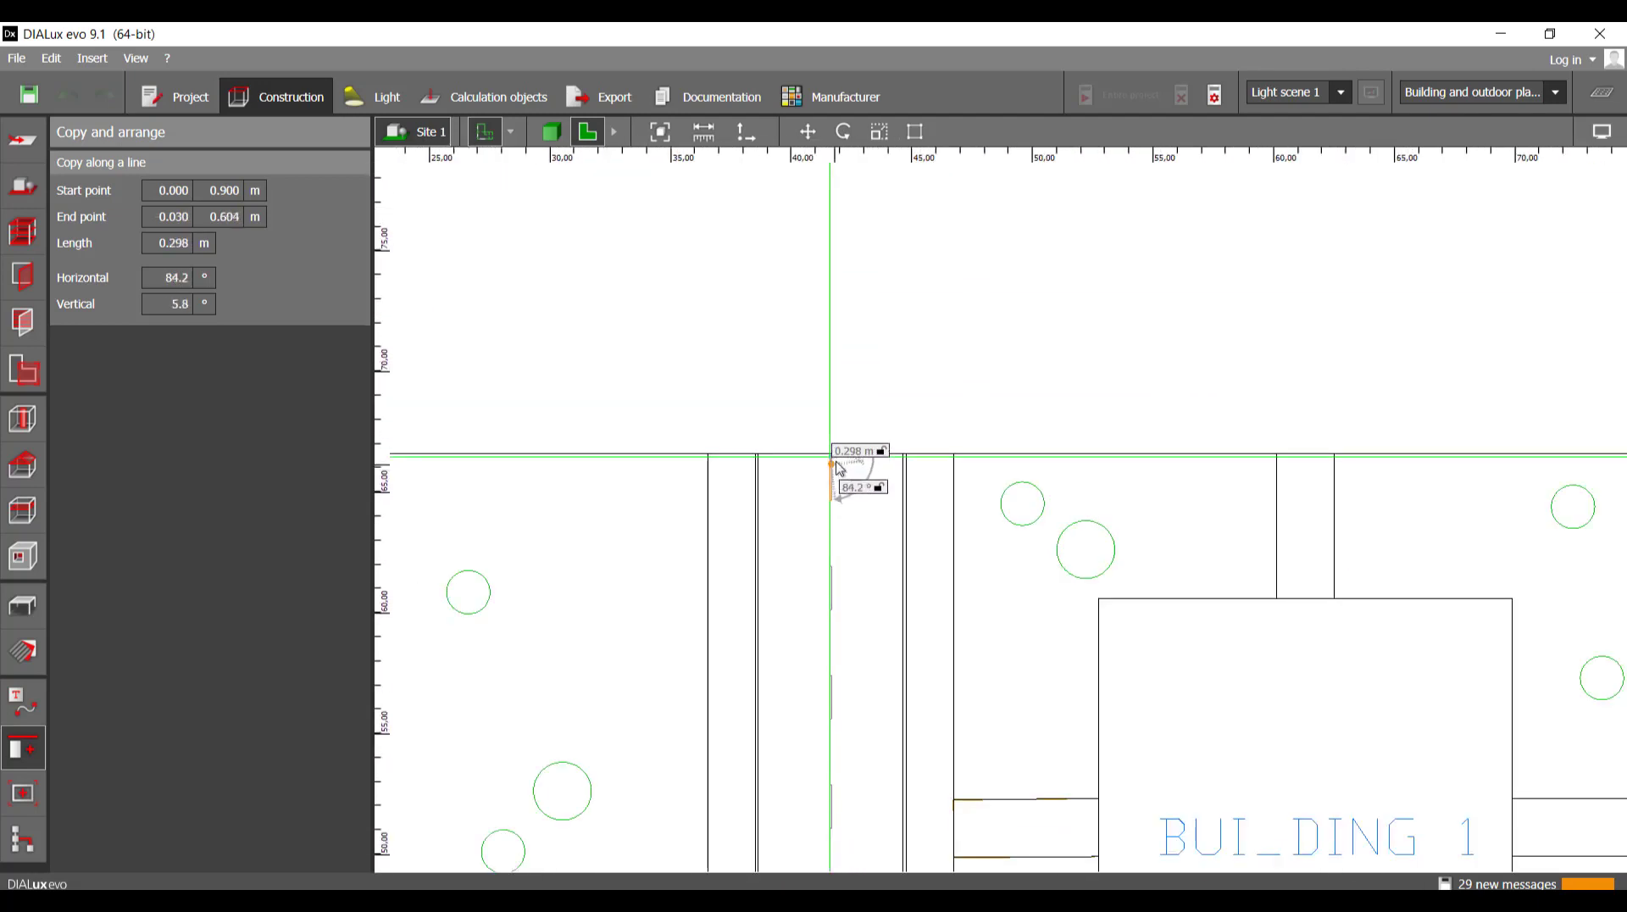
pyautogui.scroll(15, 838, 517)
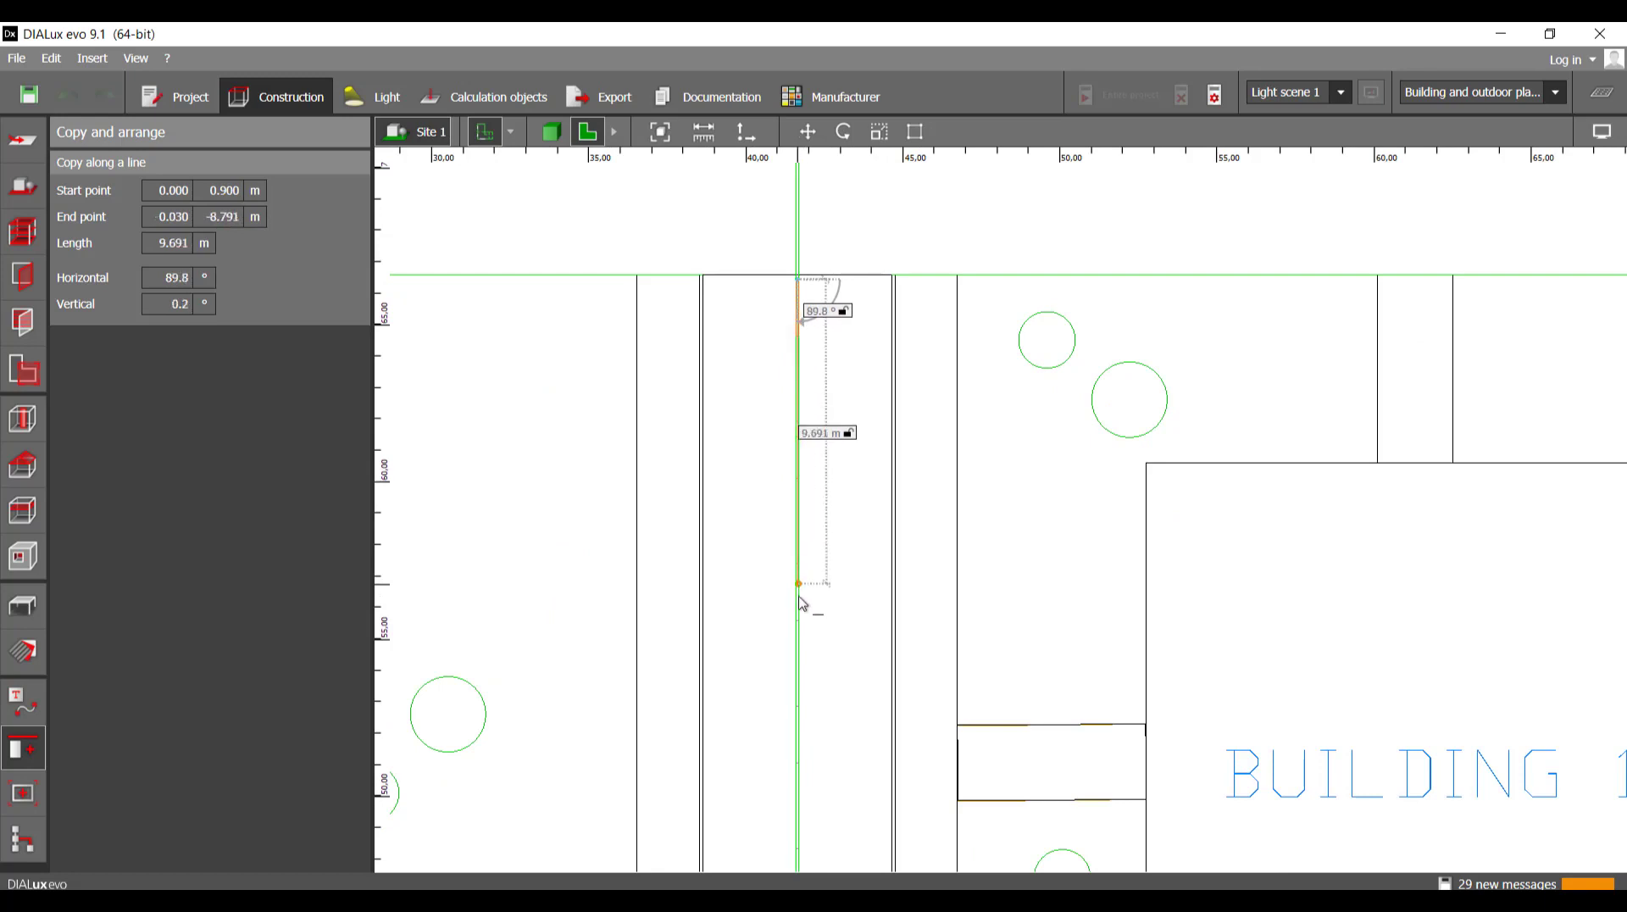
pyautogui.moveTo(814, 609); pyautogui.dragTo(827, 185, button='middle')
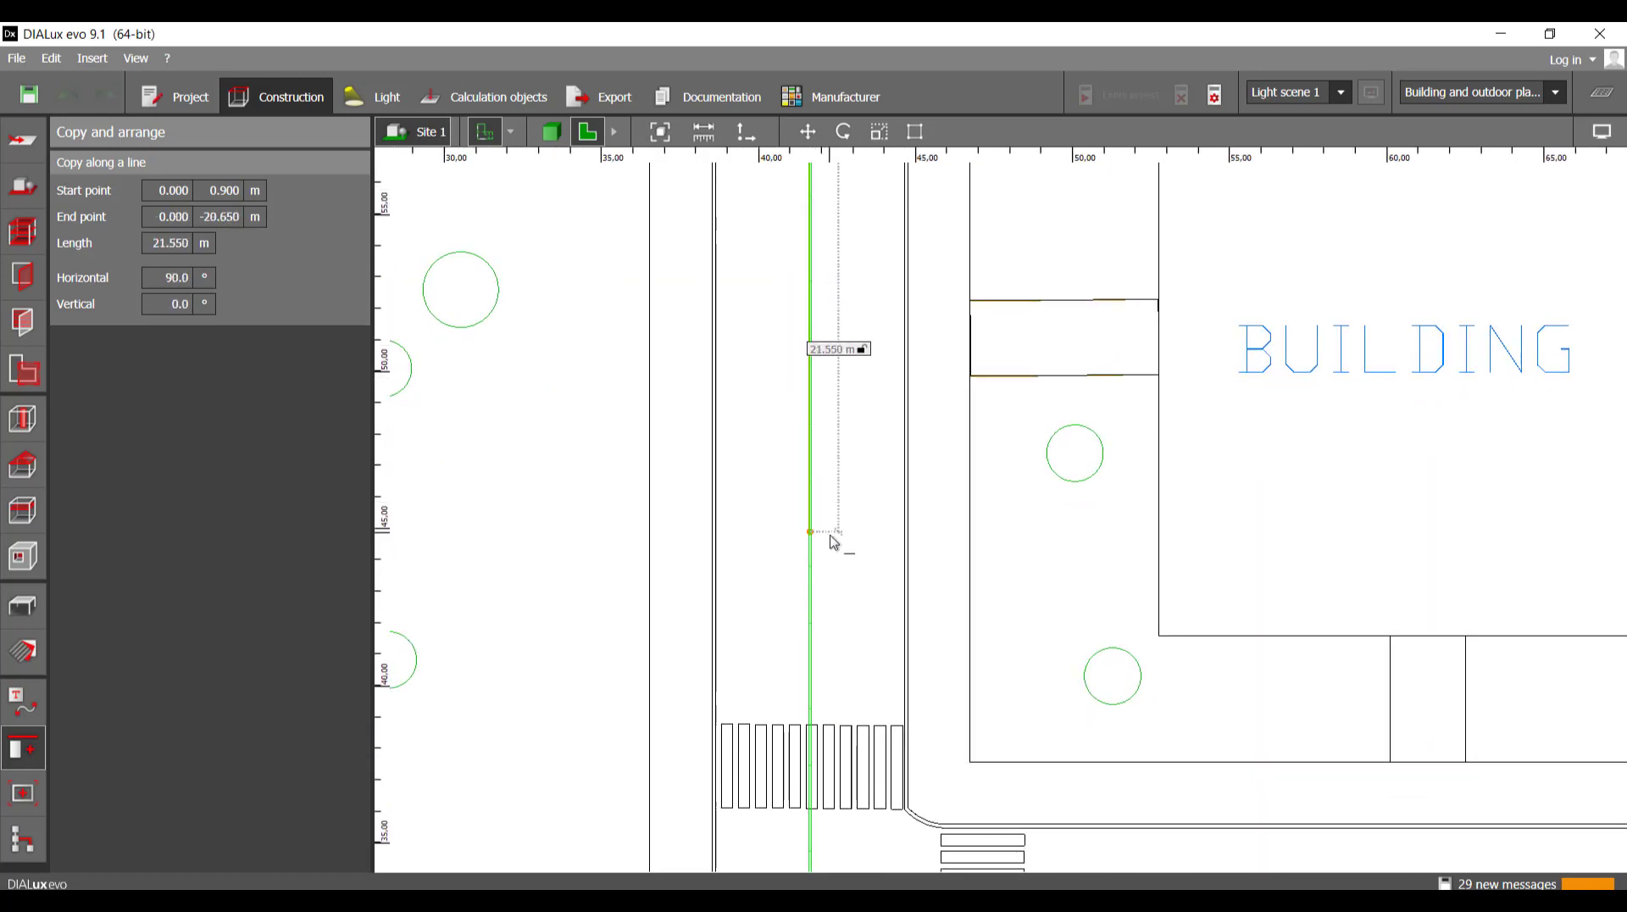
pyautogui.scroll(-6, 821, 574)
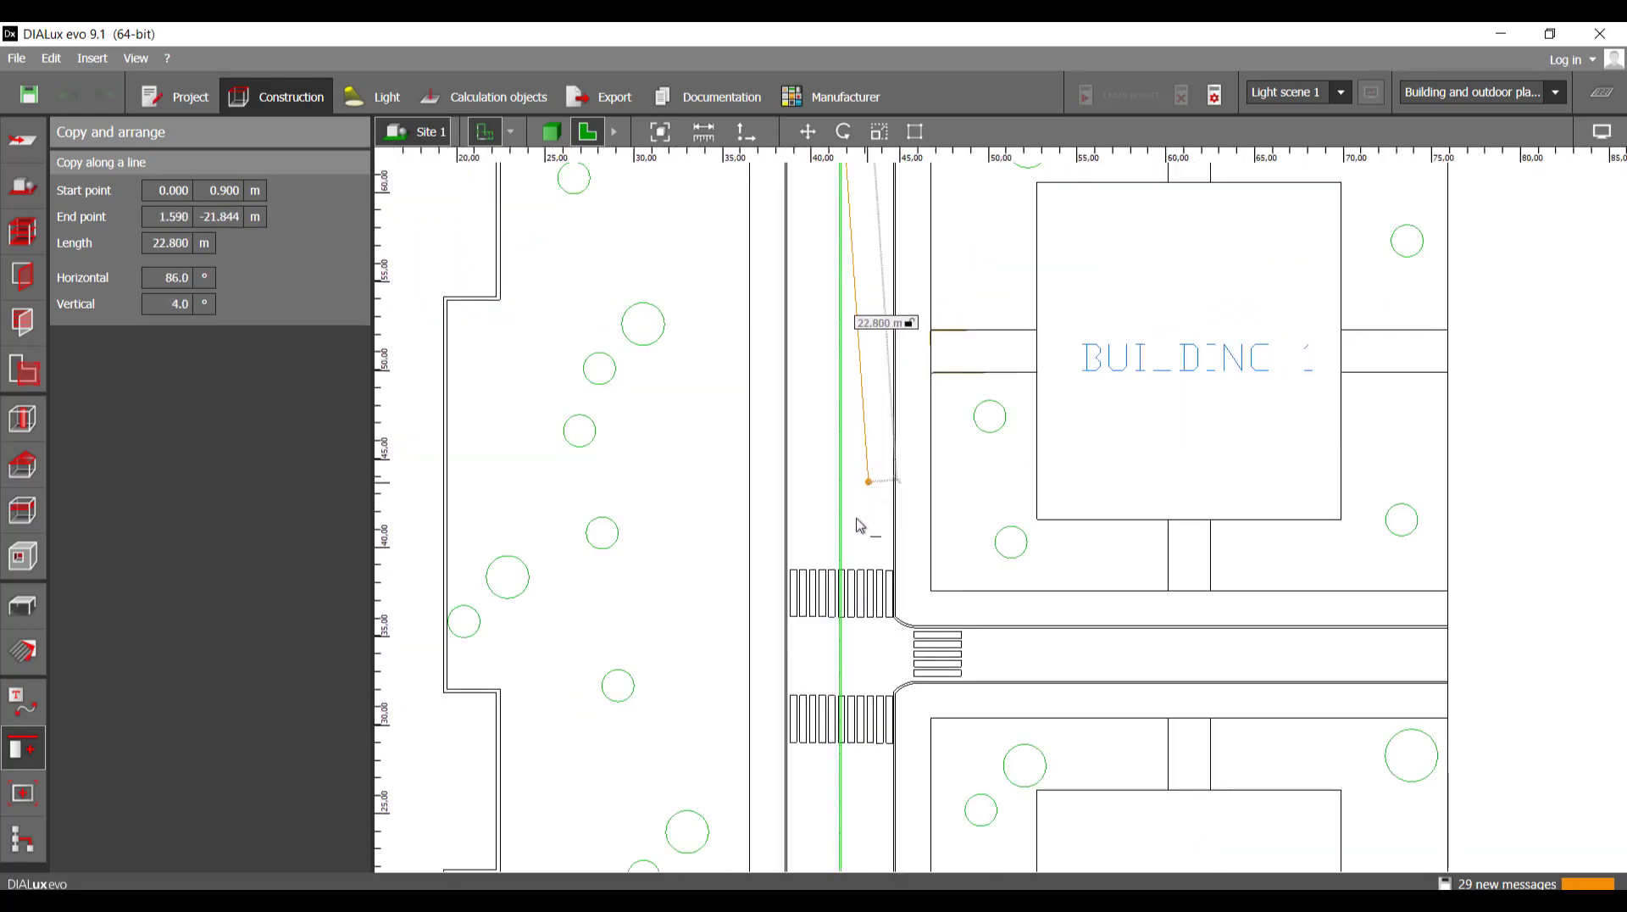
pyautogui.scroll(4, 861, 612)
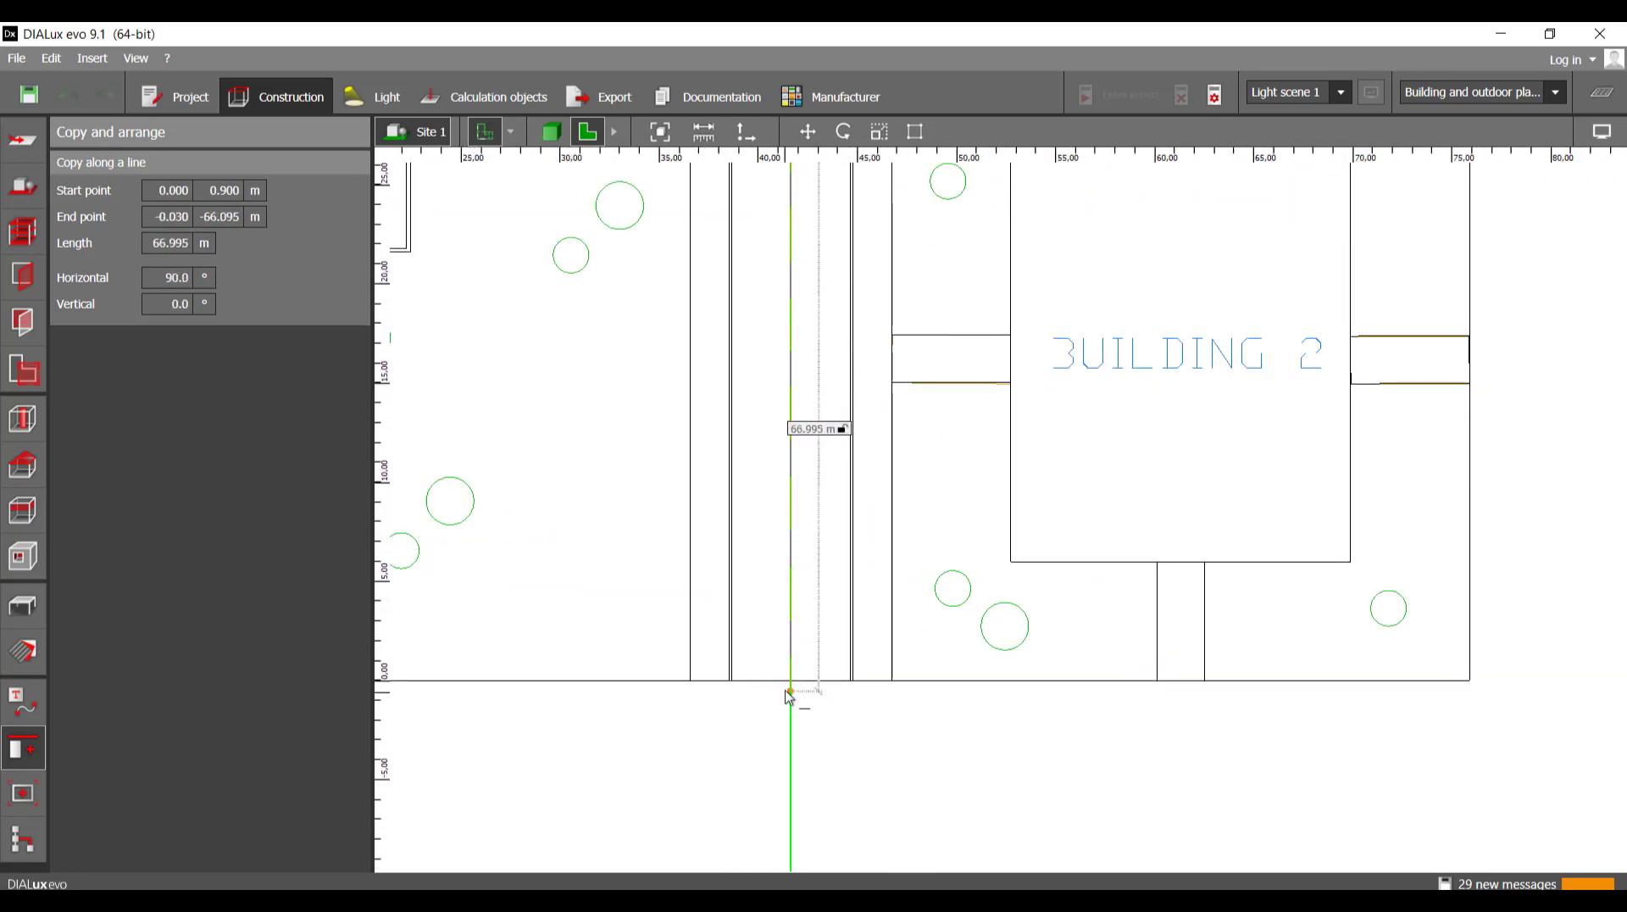
pyautogui.scroll(2, 795, 690)
pyautogui.scroll(6, 795, 691)
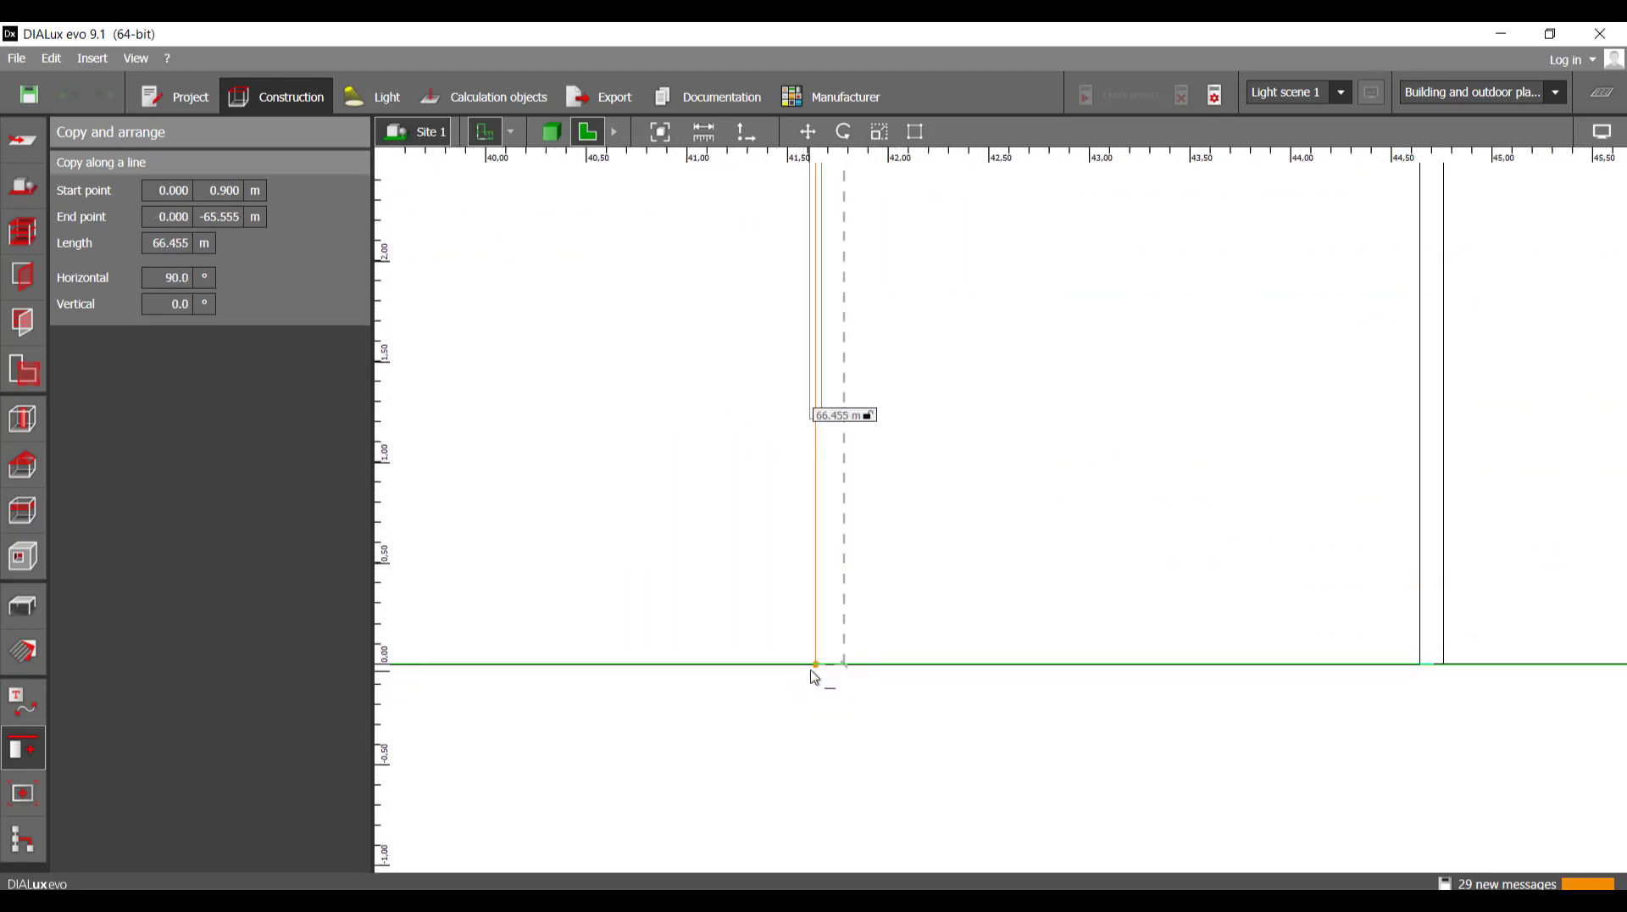
pyautogui.scroll(2, 821, 428)
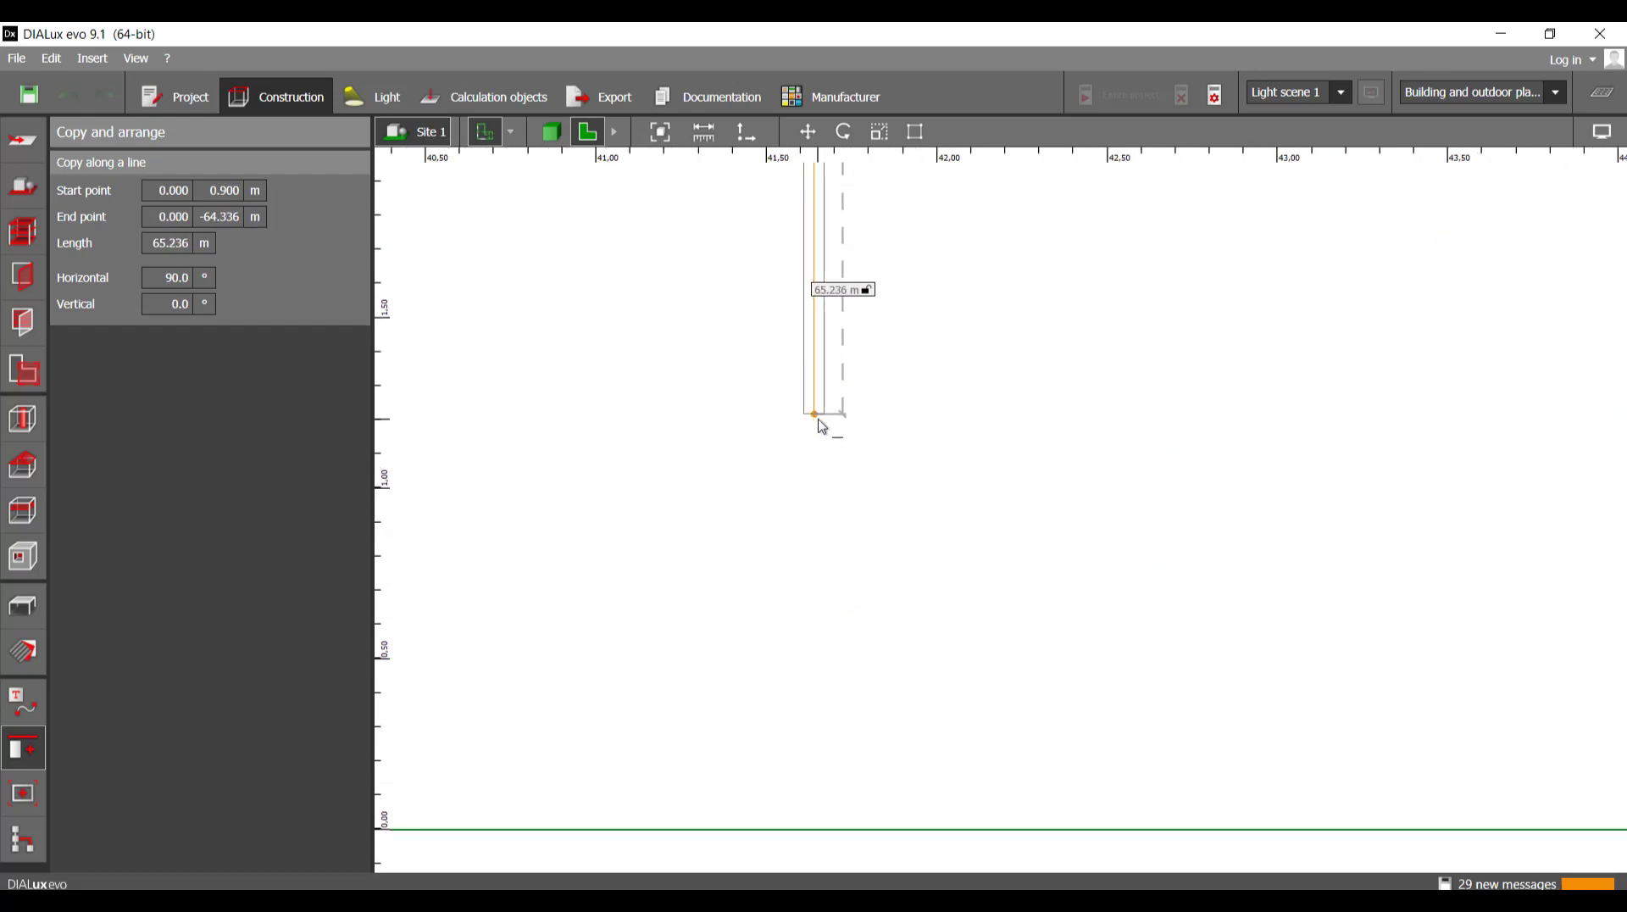
pyautogui.moveTo(819, 420); pyautogui.dragTo(808, 760, button='middle')
pyautogui.scroll(-2, 807, 760)
pyautogui.scroll(4, 804, 445)
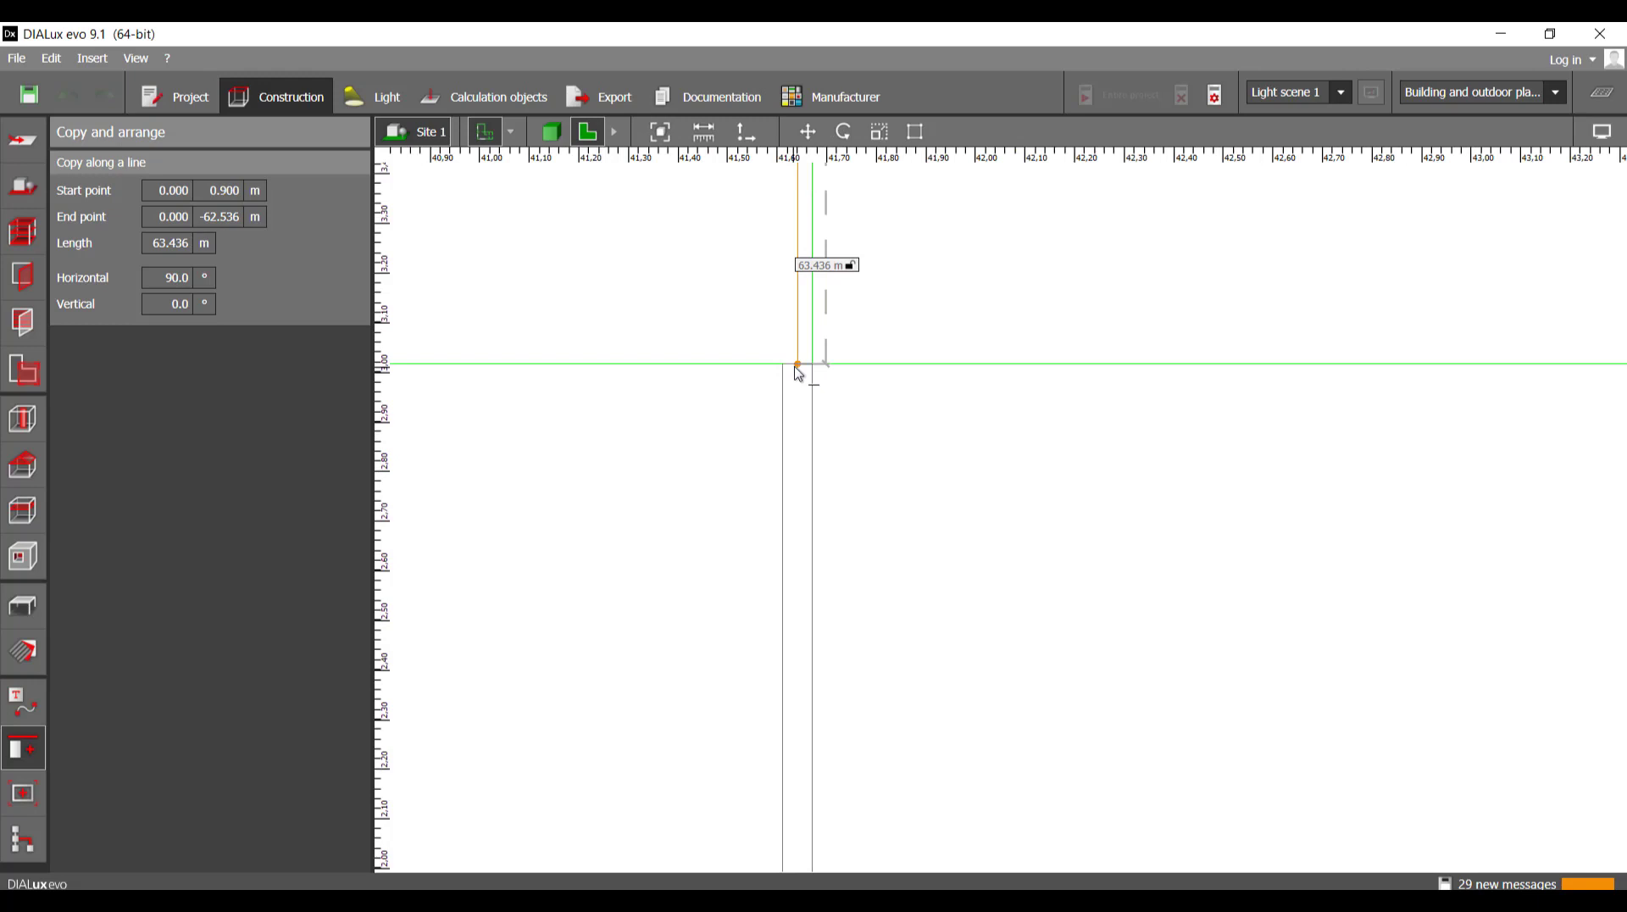
pyautogui.click(798, 366)
# - Examine the dash outlines along the whole main road to count how many dashes the copy line needs
pyautogui.scroll(-10, 798, 443)
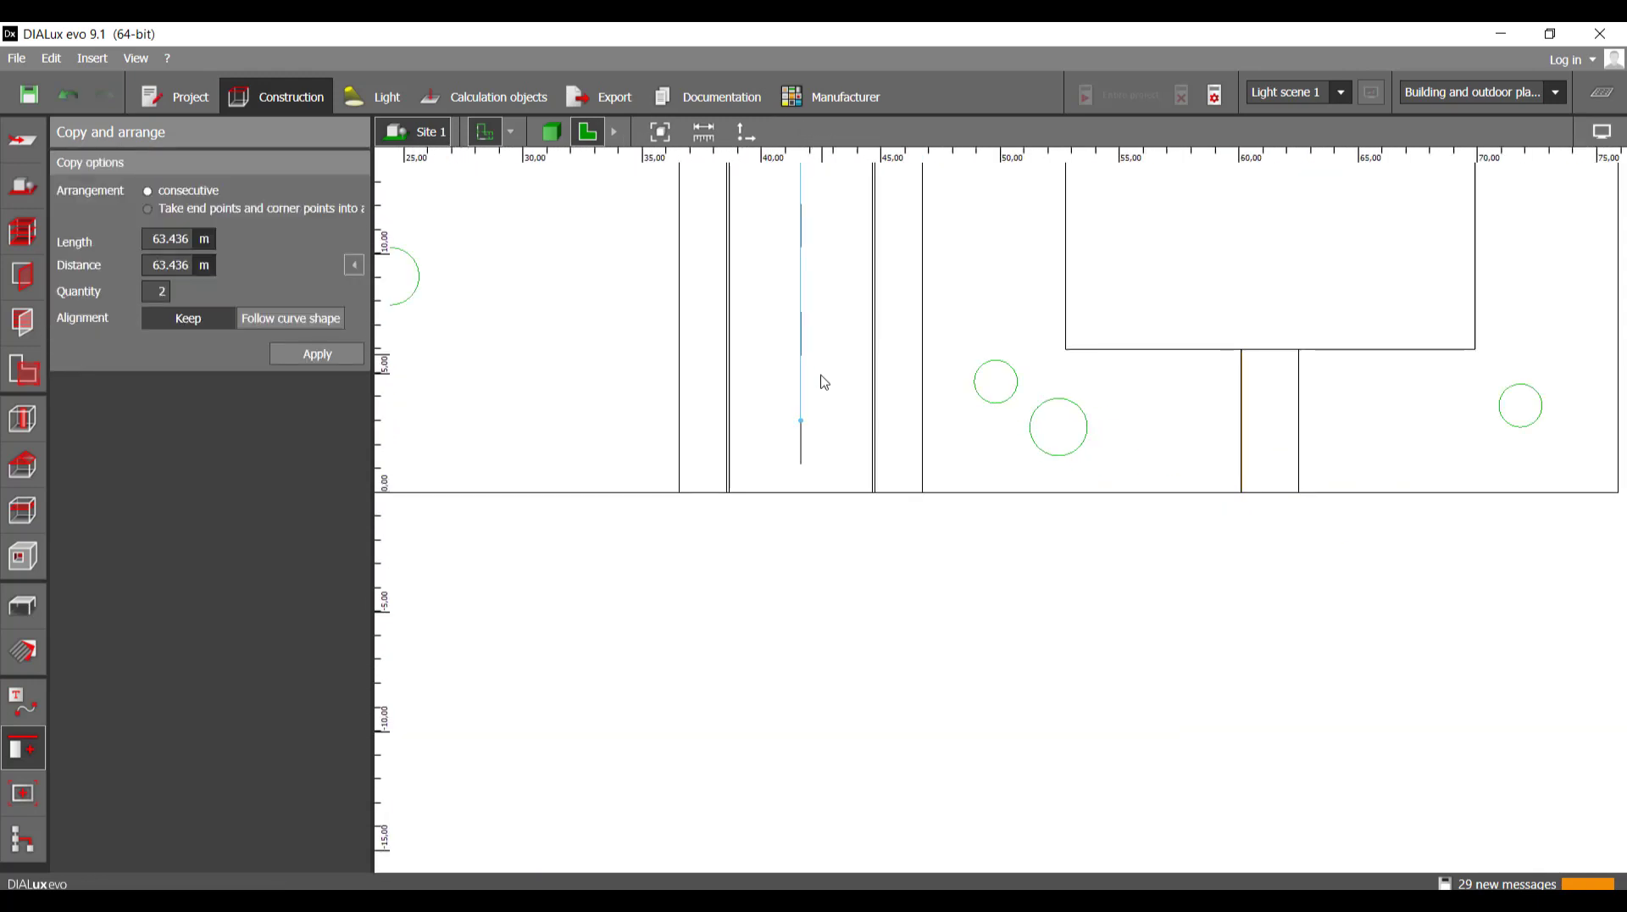
pyautogui.scroll(-5, 825, 382)
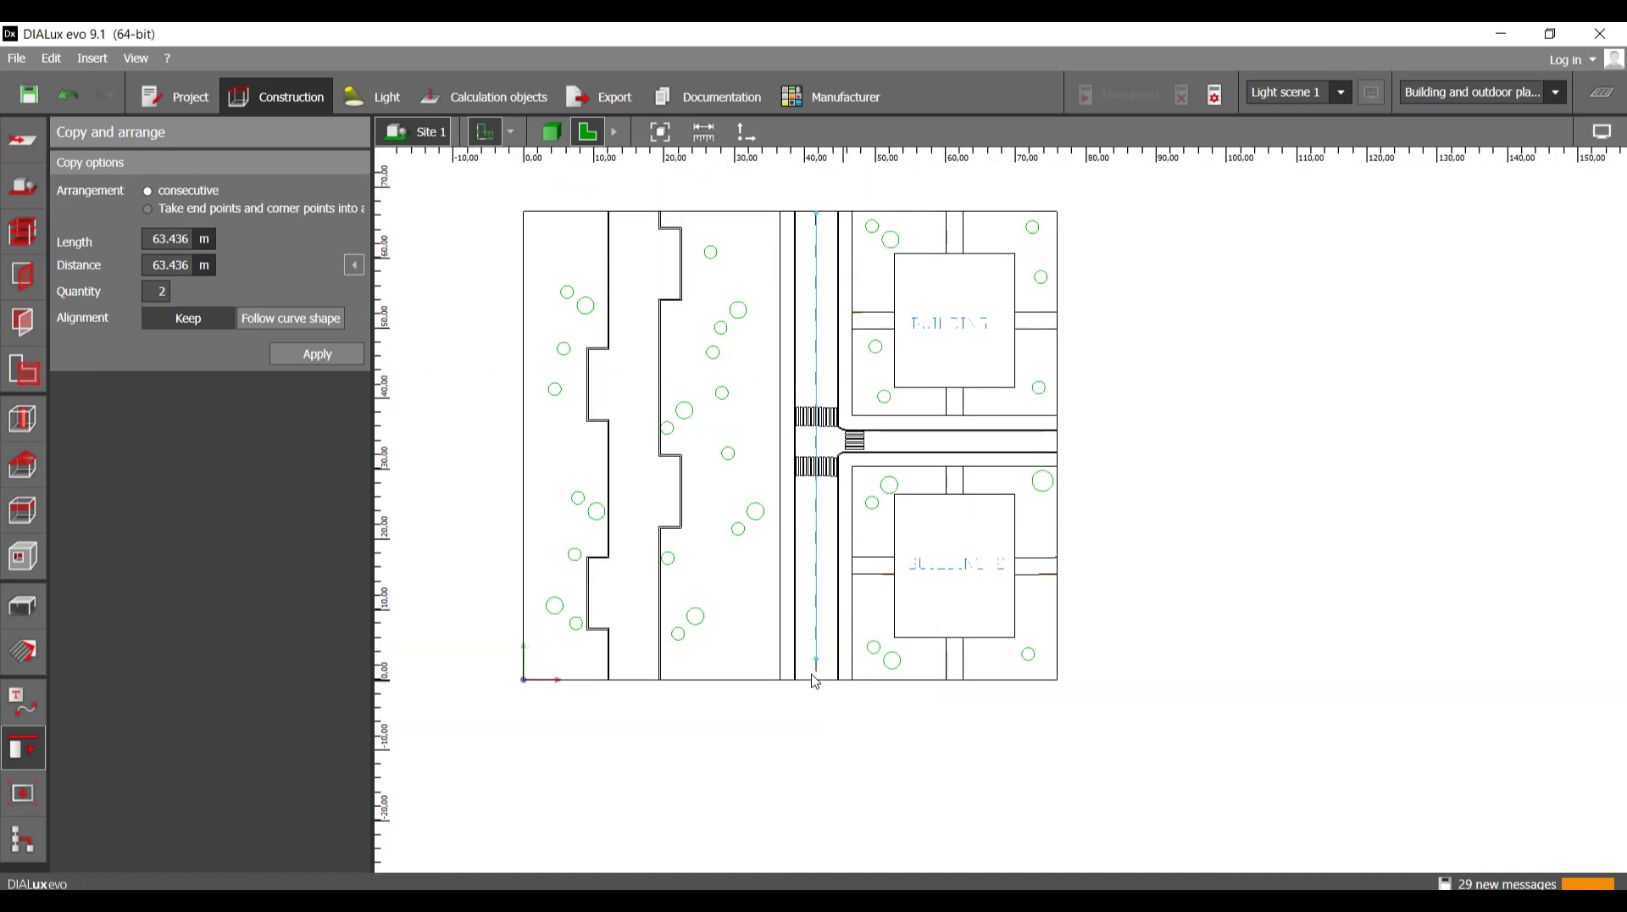
pyautogui.scroll(2, 820, 665)
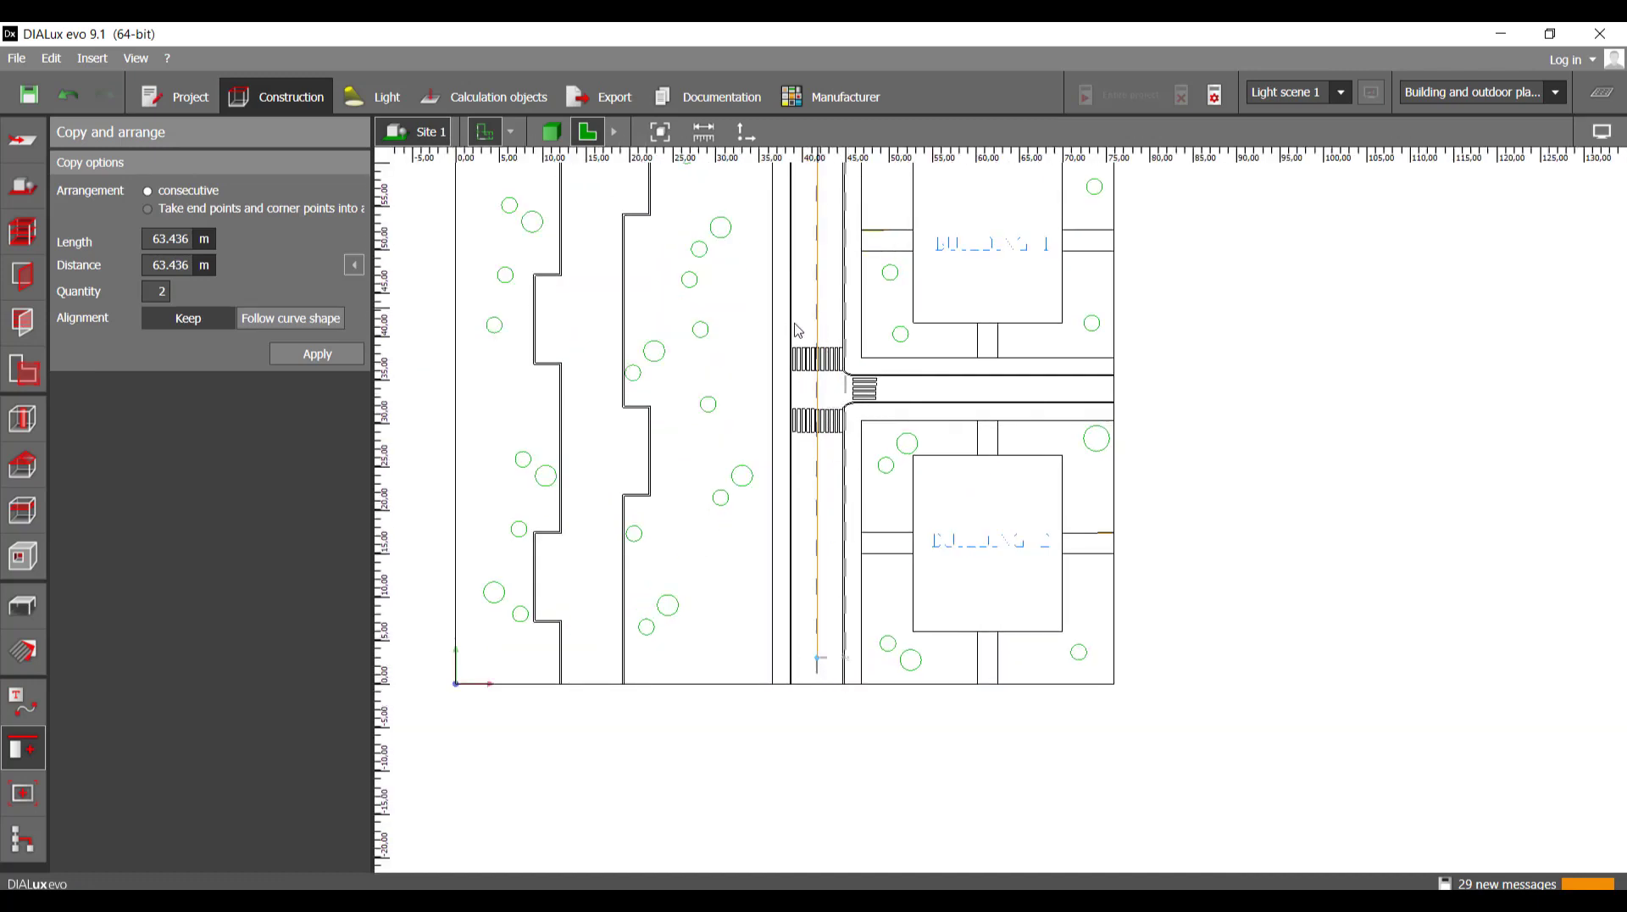
pyautogui.moveTo(798, 330); pyautogui.dragTo(805, 480, button='middle')
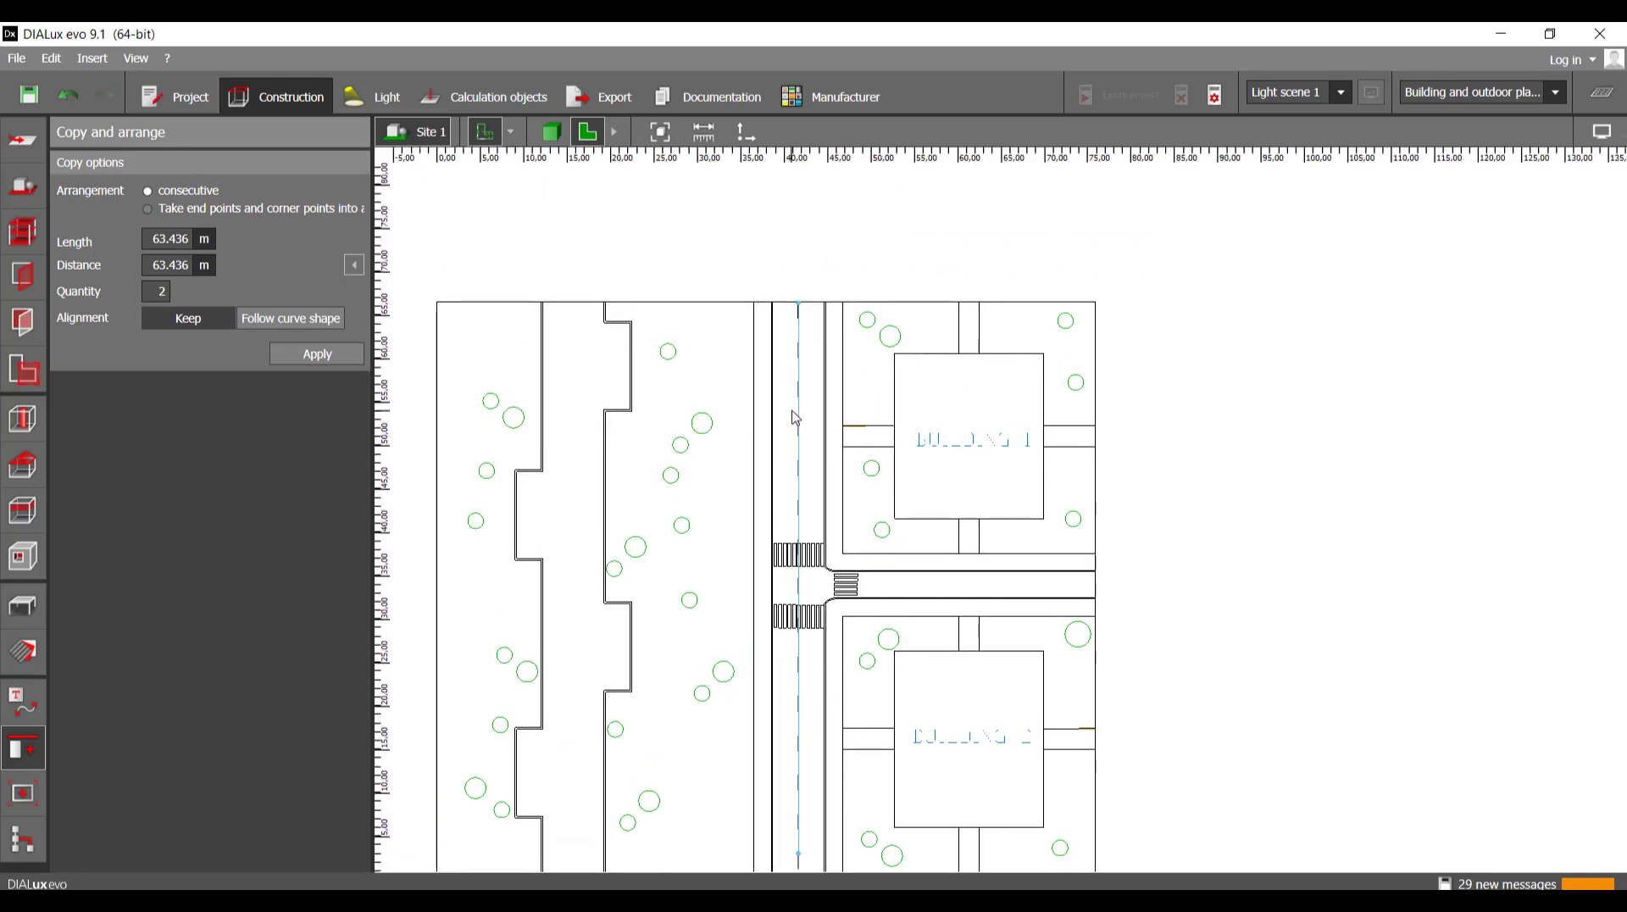
pyautogui.scroll(3, 829, 509)
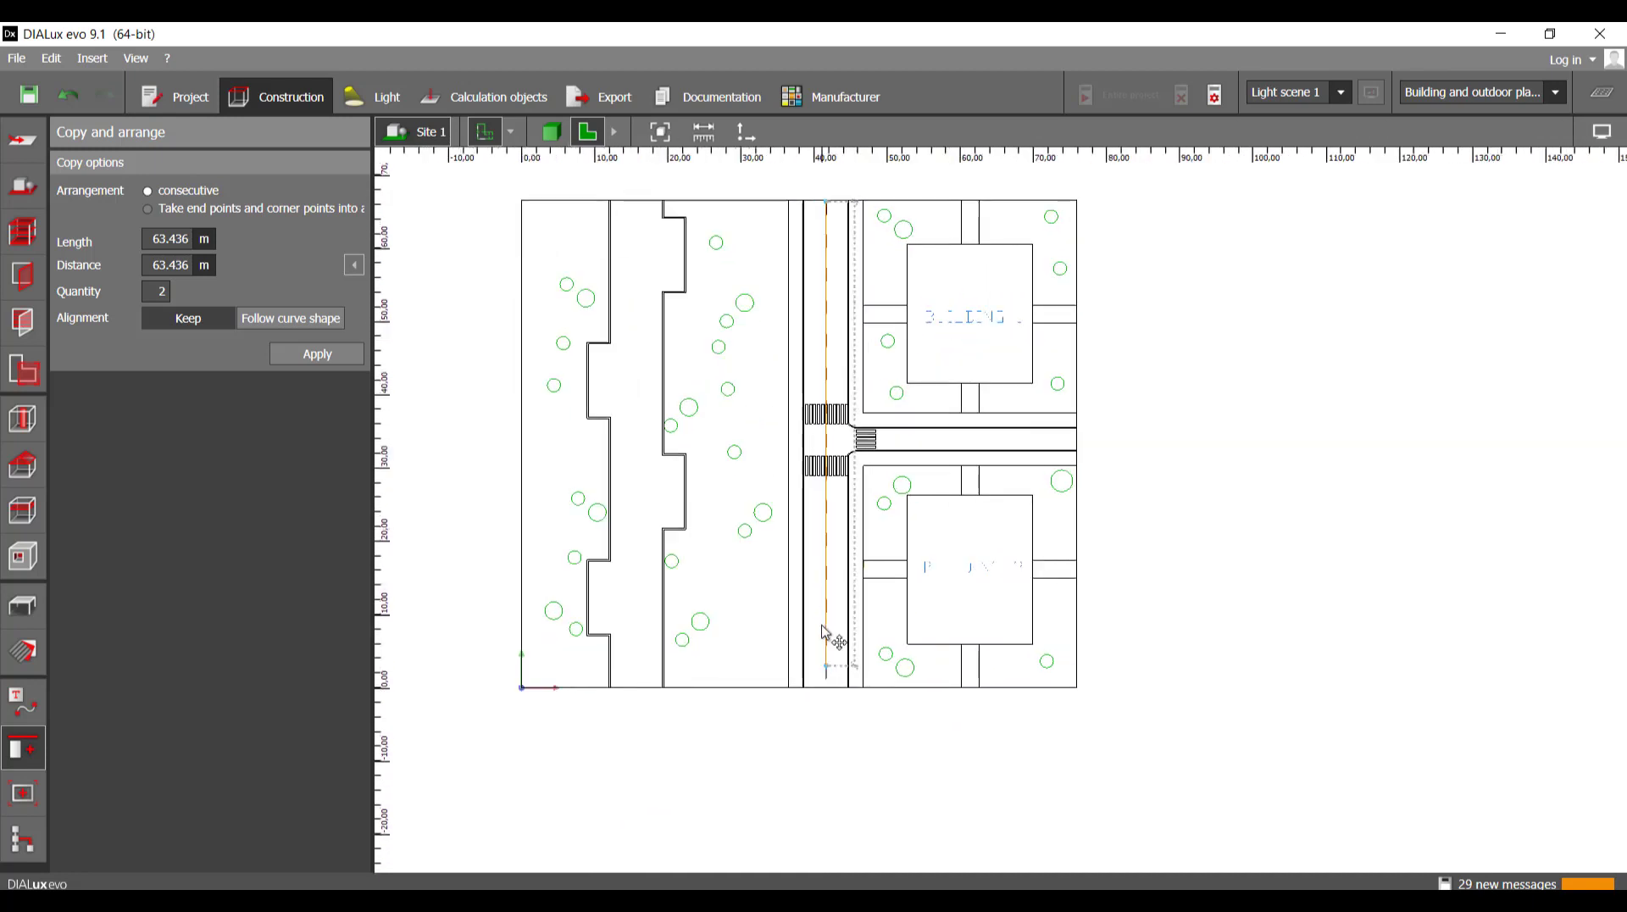
pyautogui.scroll(-1, 844, 632)
pyautogui.scroll(2, 1010, 647)
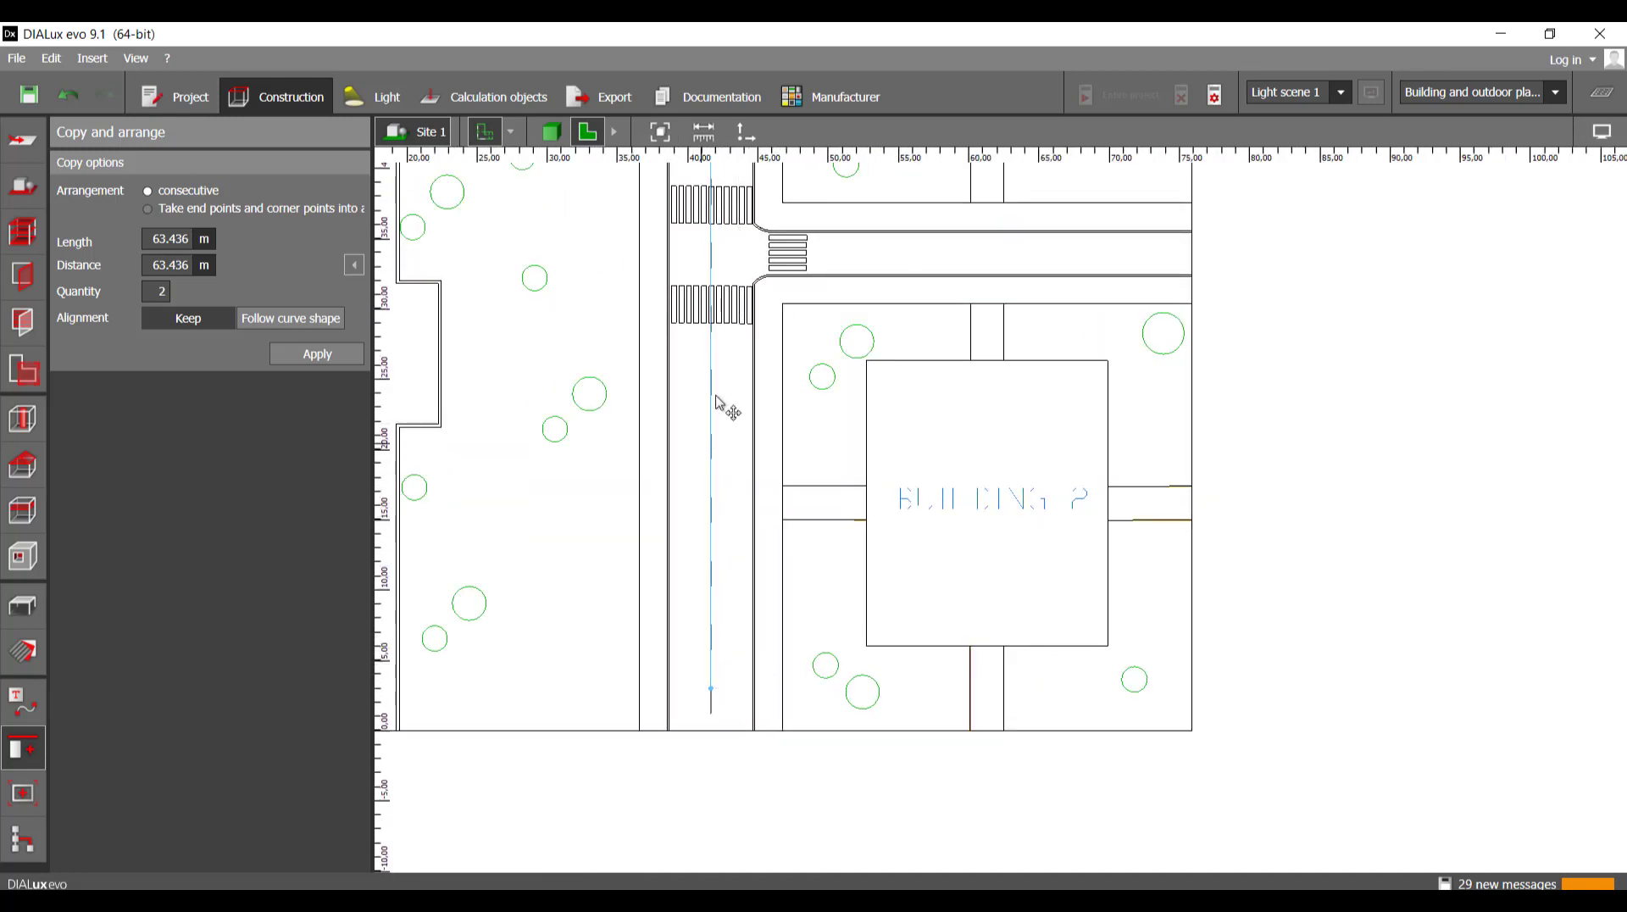
pyautogui.moveTo(705, 214); pyautogui.dragTo(767, 606, button='middle')
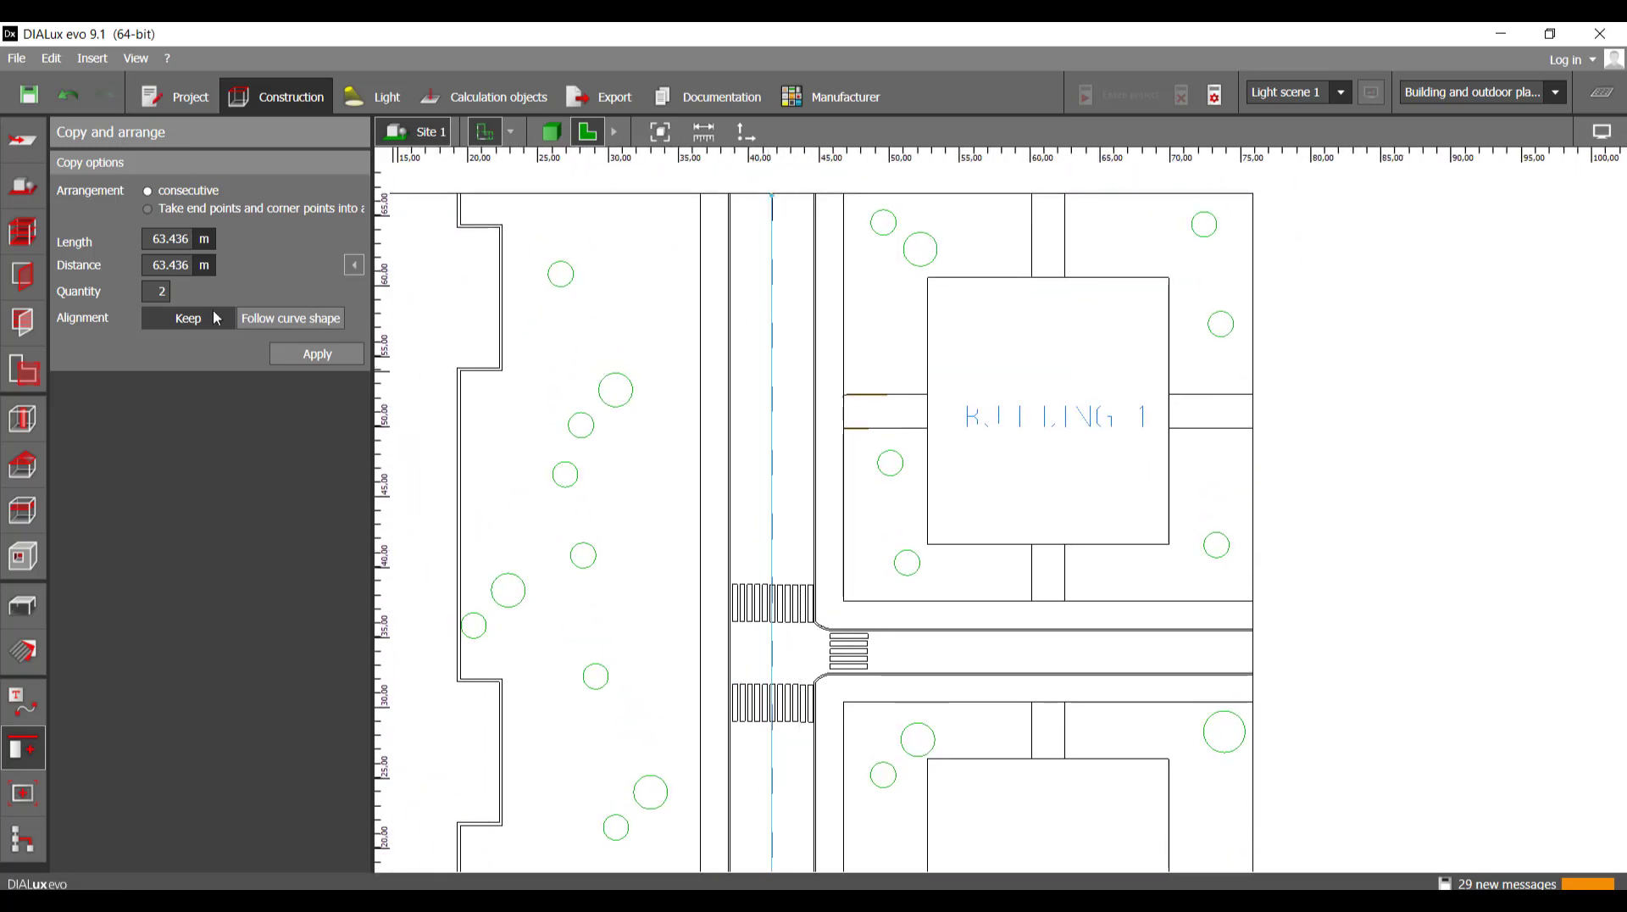
# - Set the copy quantity to 16 and apply the copies of the dash along the centre line
pyautogui.click(158, 297)
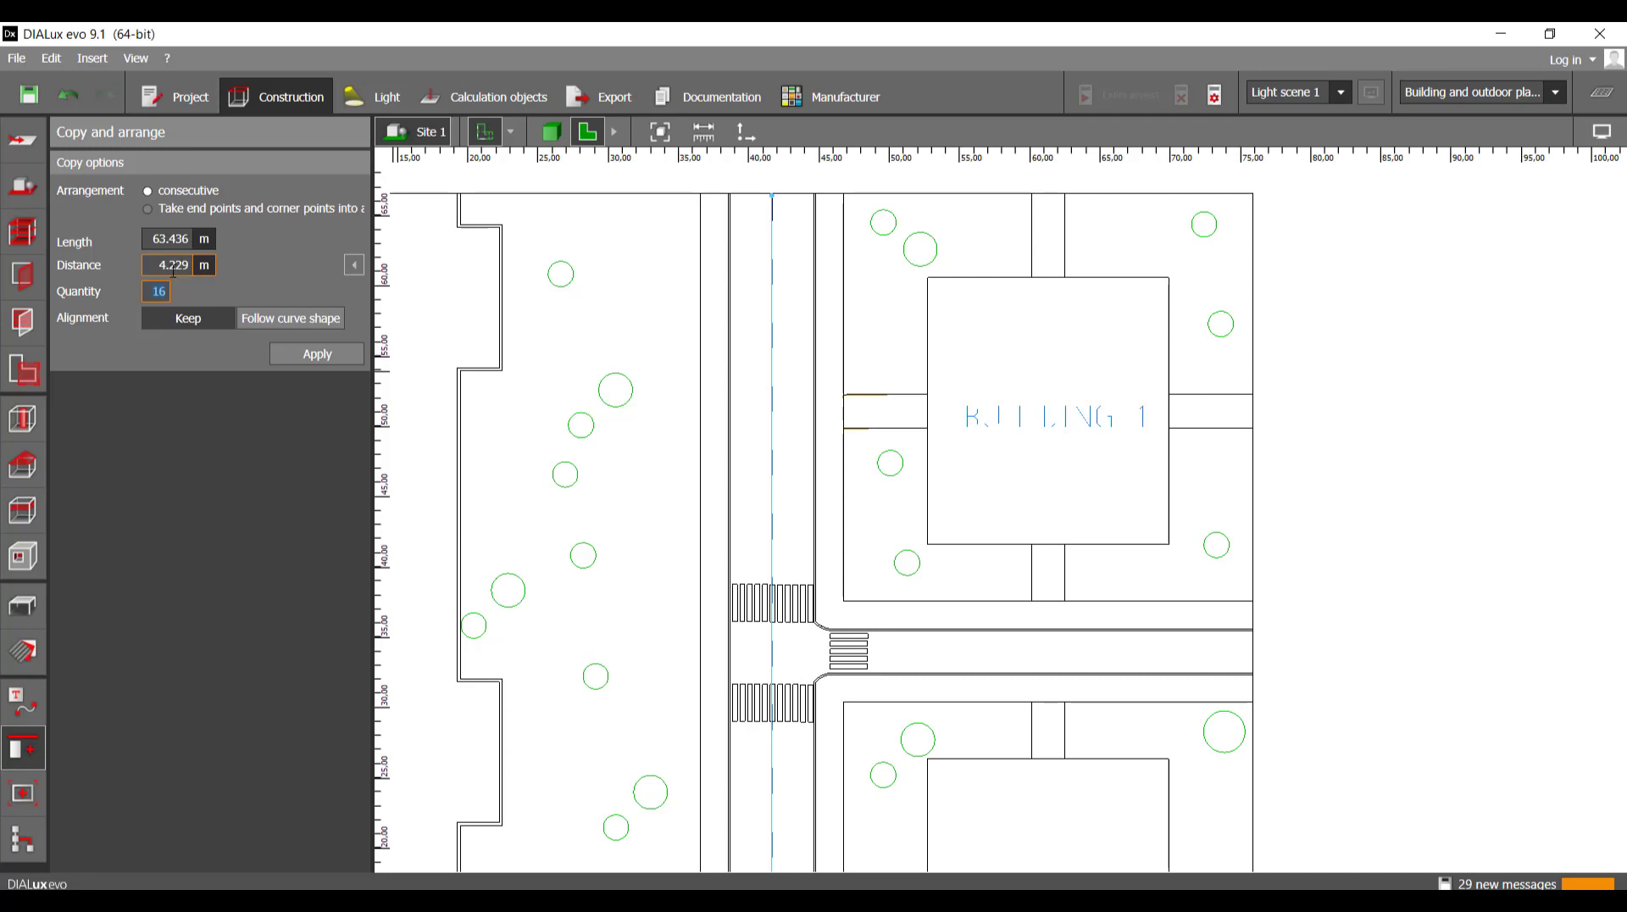
pyautogui.click(326, 357)
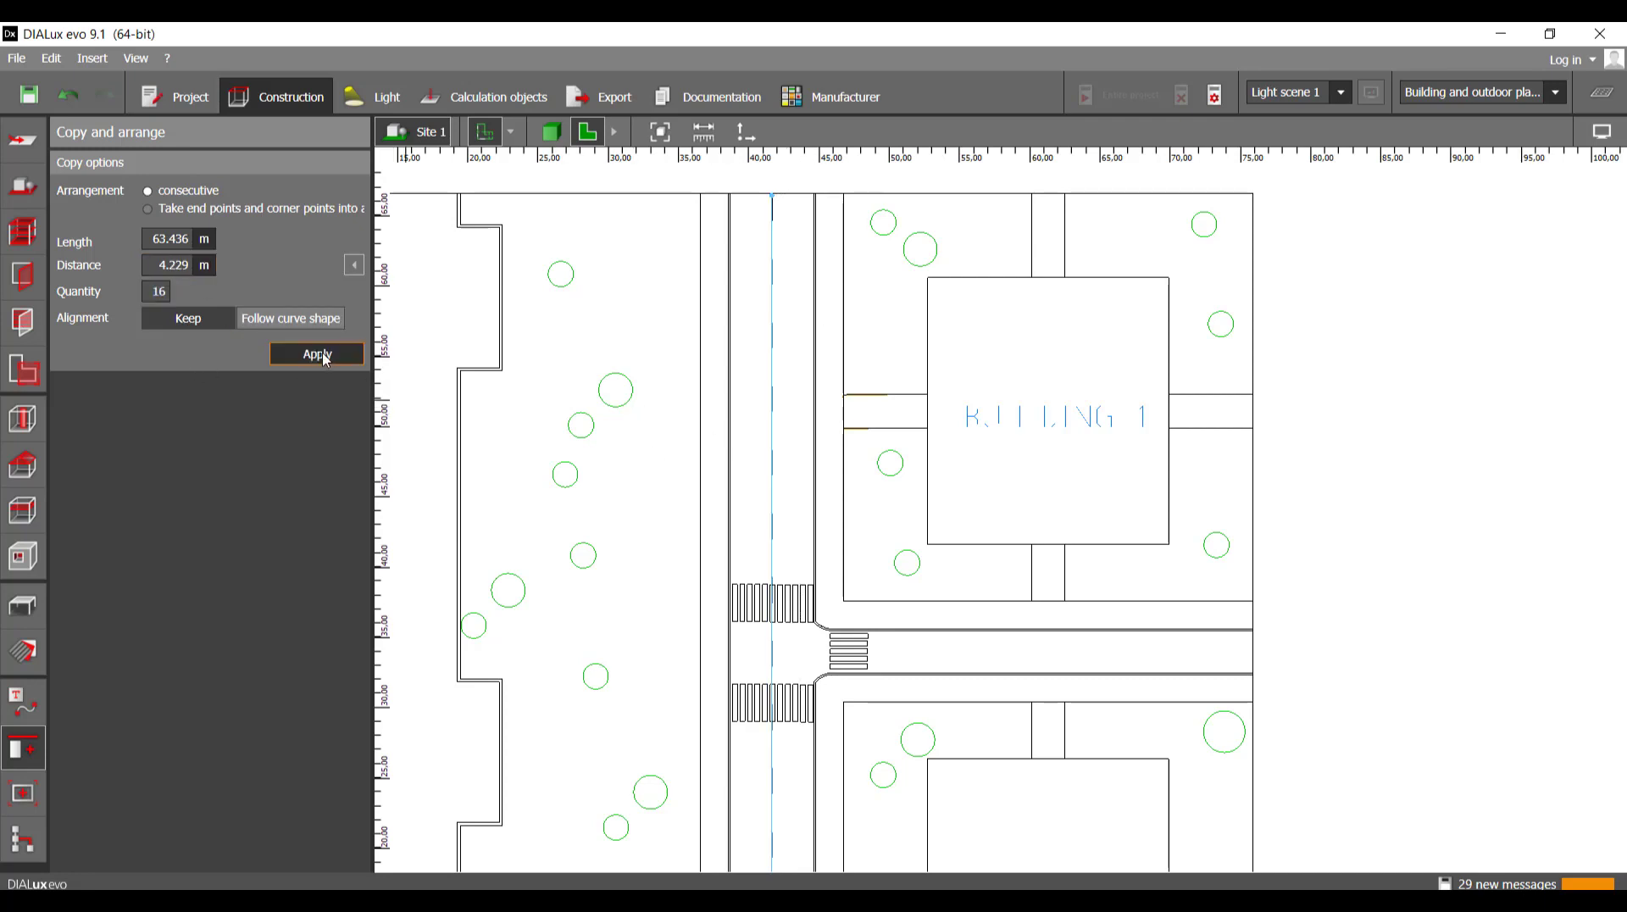
pyautogui.scroll(5, 778, 218)
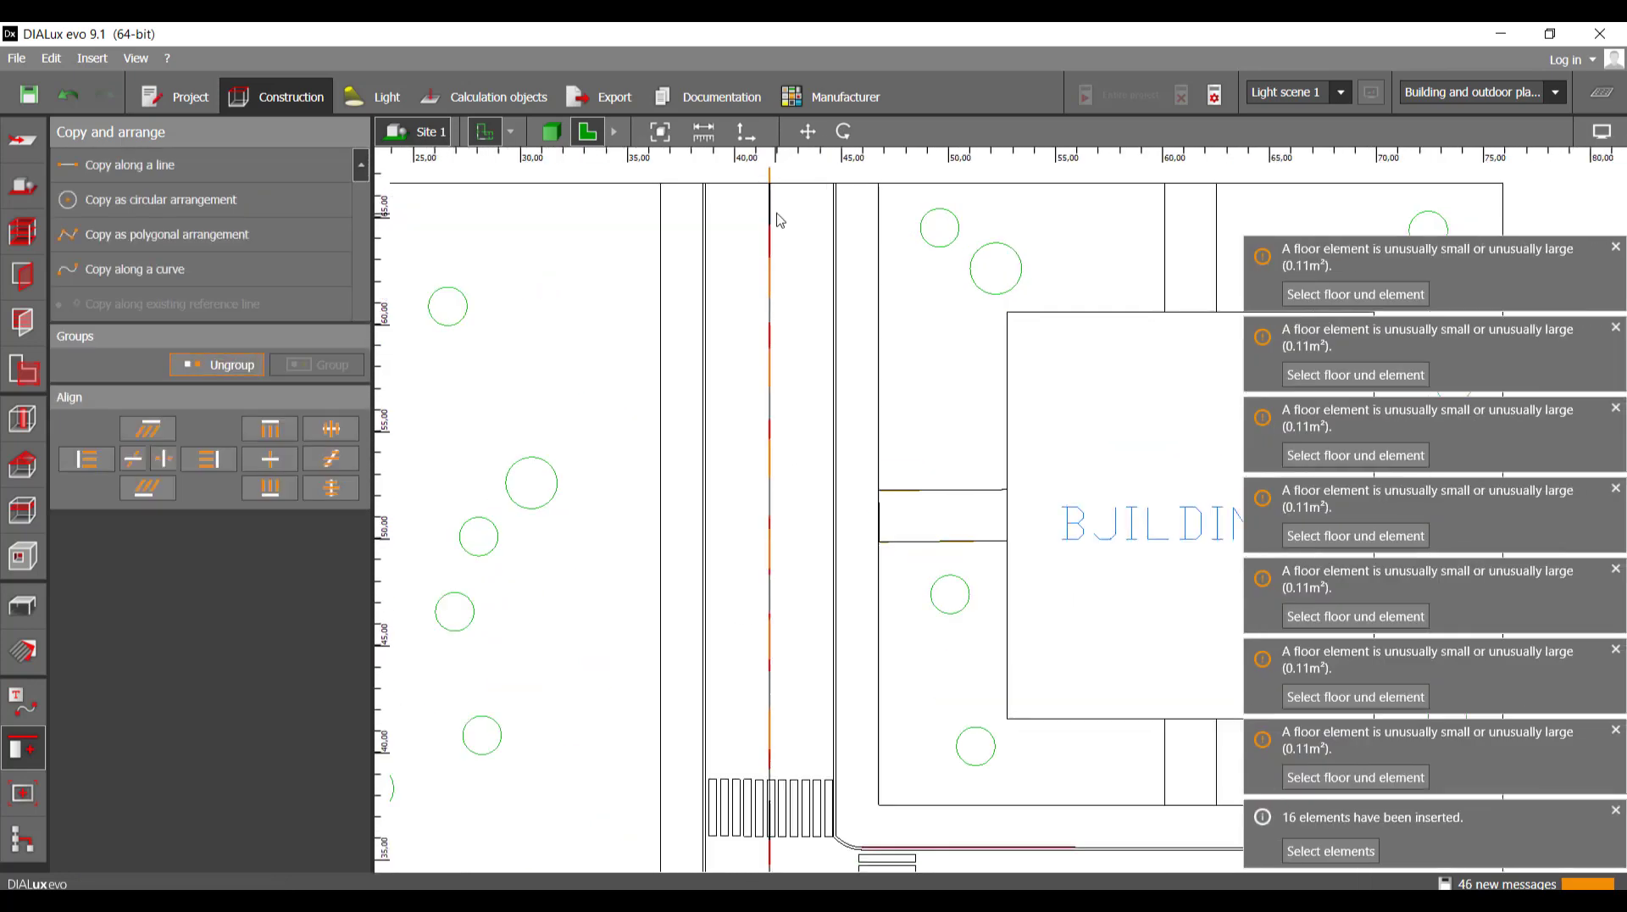
pyautogui.scroll(-5, 772, 221)
pyautogui.moveTo(775, 288); pyautogui.dragTo(774, 380, button='middle')
pyautogui.scroll(6, 772, 289)
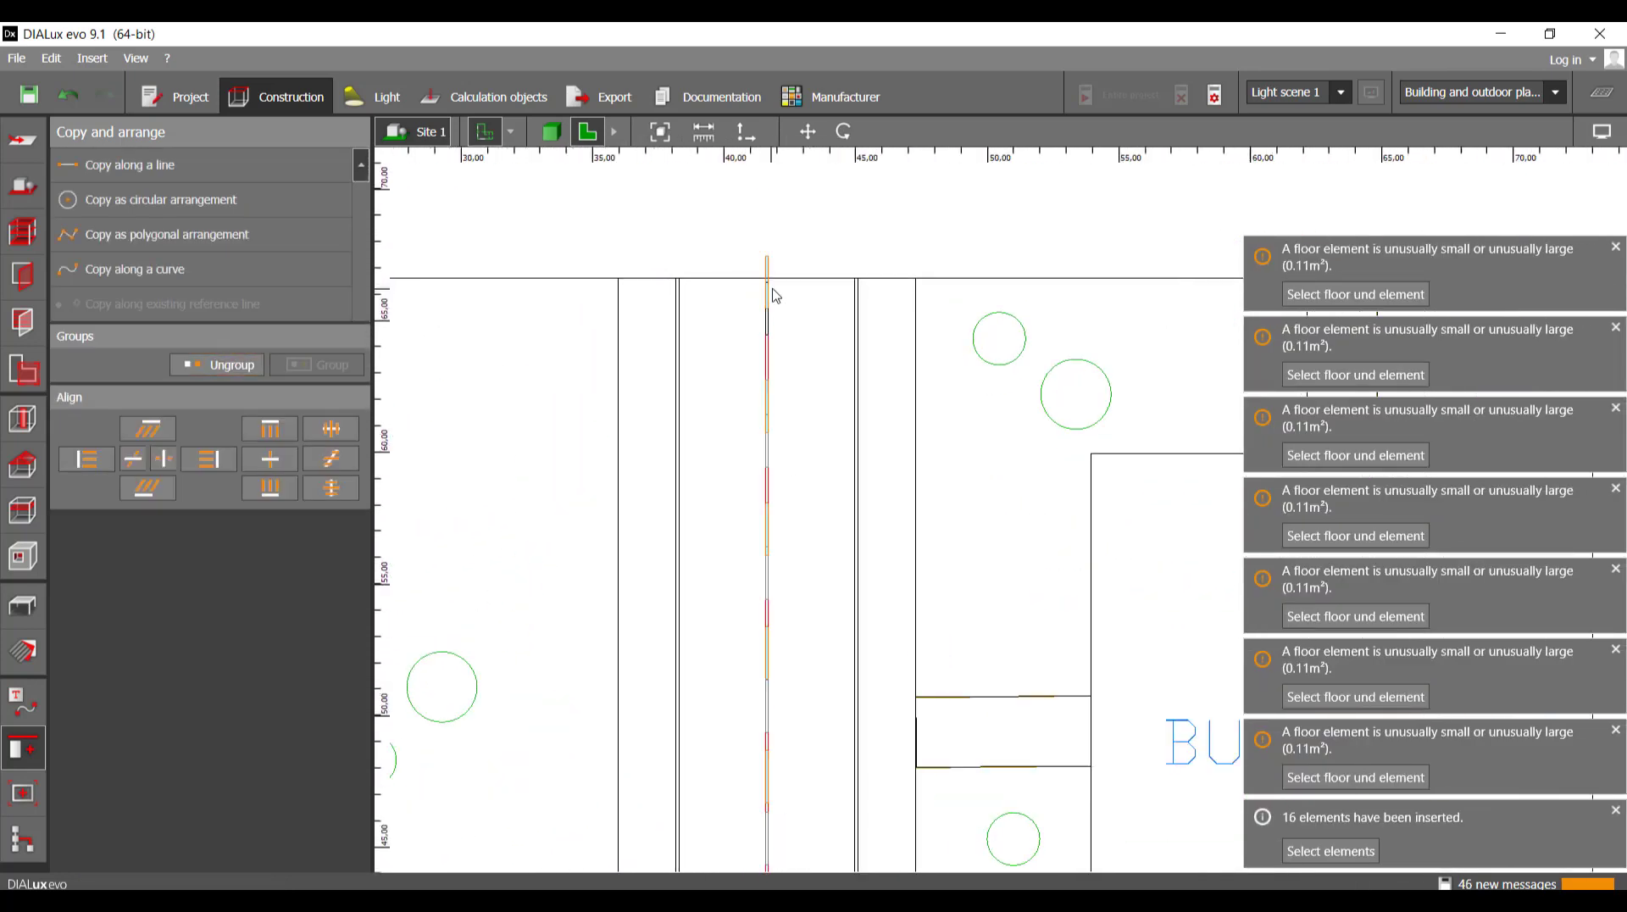
# - Move the inserted dashes together along the centre line, aligning the first one with the first dash outline
pyautogui.click(811, 134)
pyautogui.scroll(3, 772, 278)
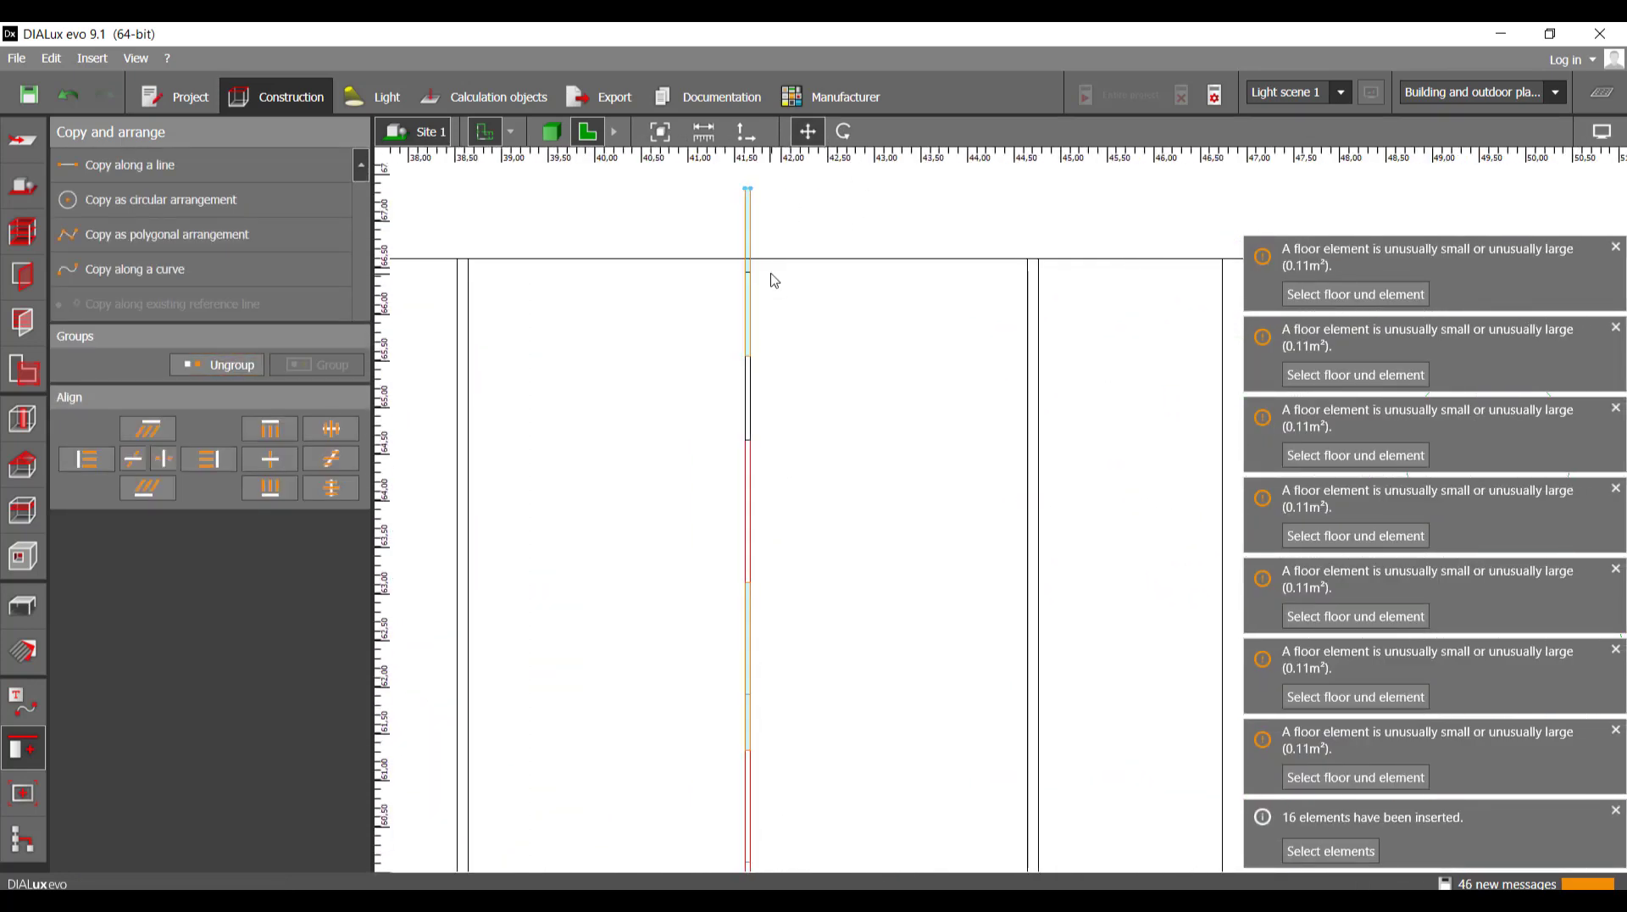
pyautogui.moveTo(767, 270); pyautogui.dragTo(759, 302)
pyautogui.scroll(2, 772, 439)
# - Compare the moved dashes with the CAD dash outlines from the far end of the main road to its opposite end
pyautogui.scroll(-2, 748, 578)
pyautogui.moveTo(749, 578); pyautogui.dragTo(754, 407, button='middle')
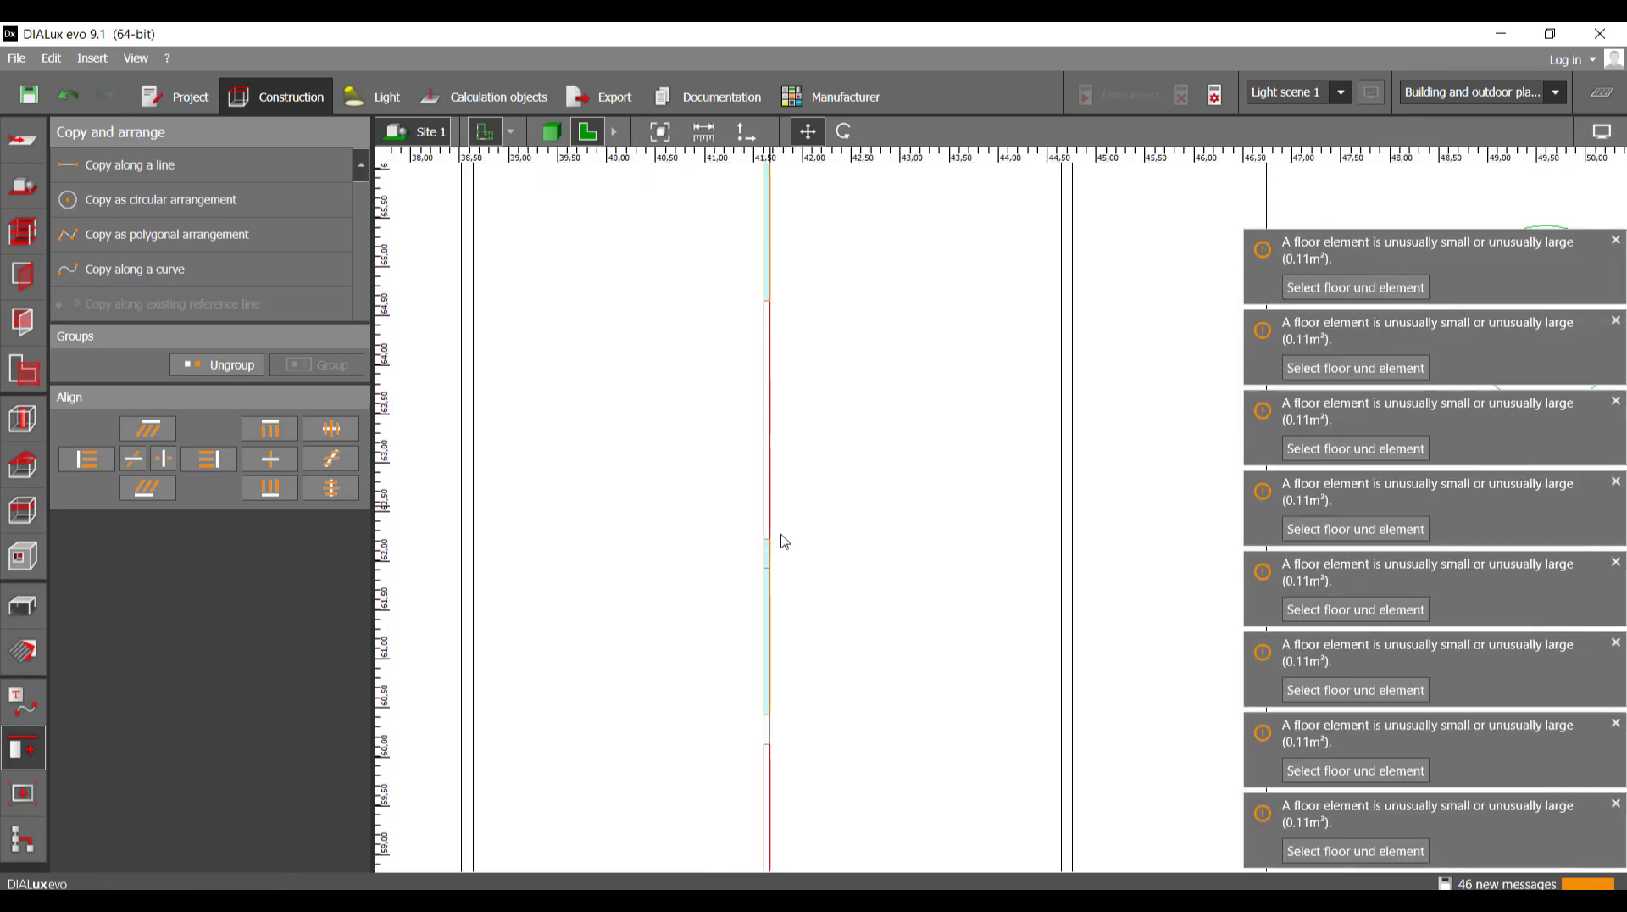
pyautogui.scroll(-10, 788, 656)
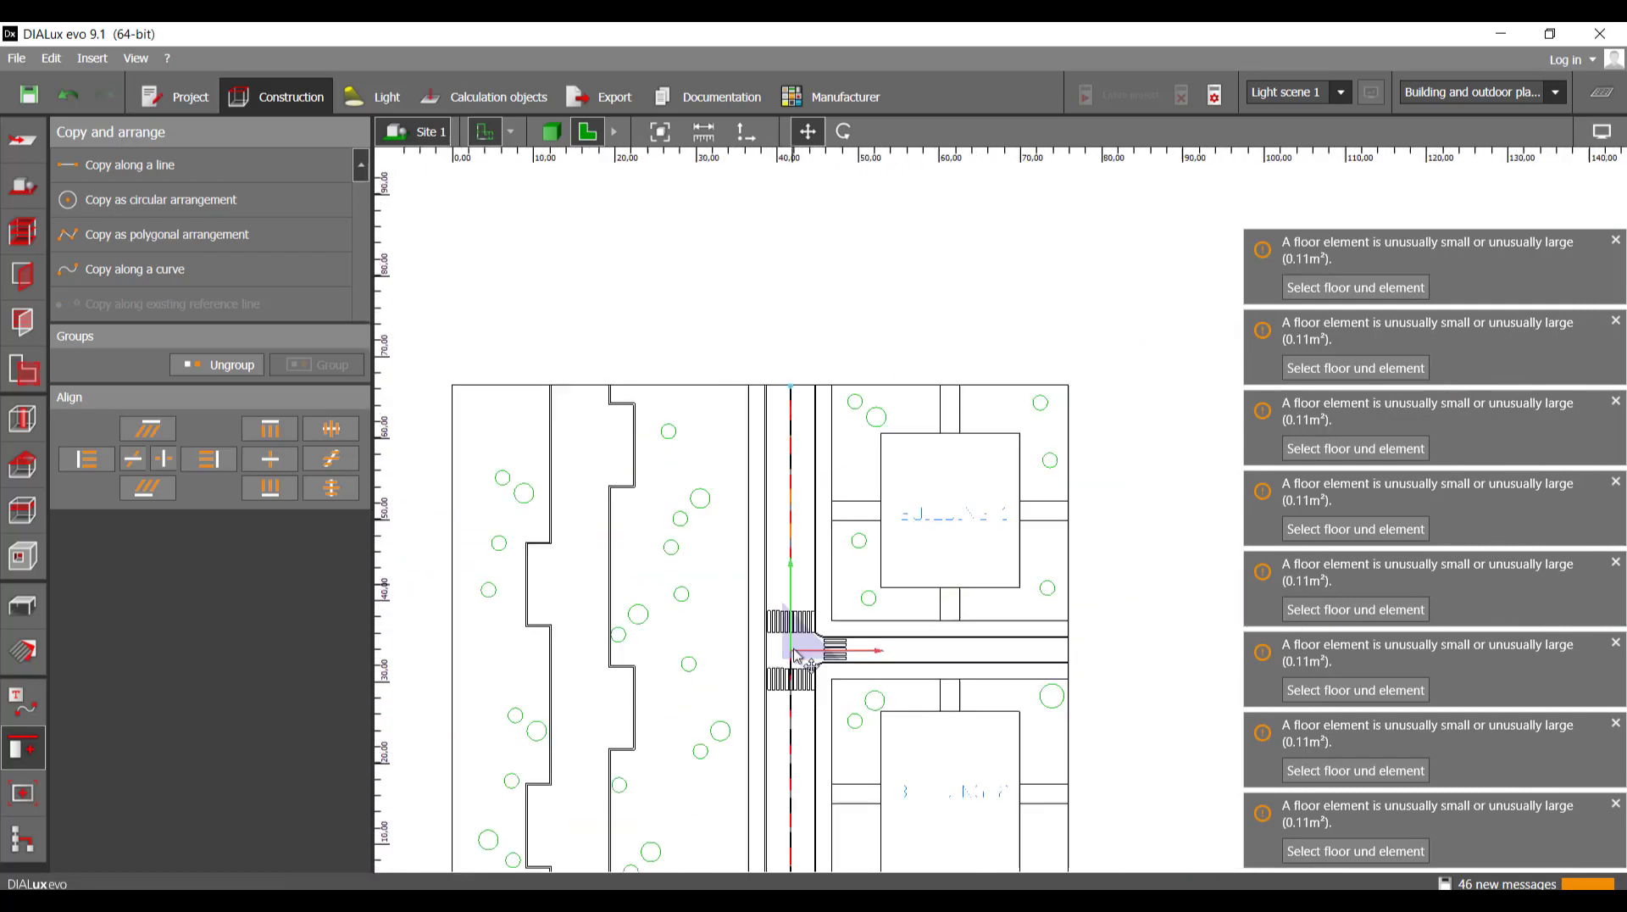
pyautogui.scroll(12, 795, 655)
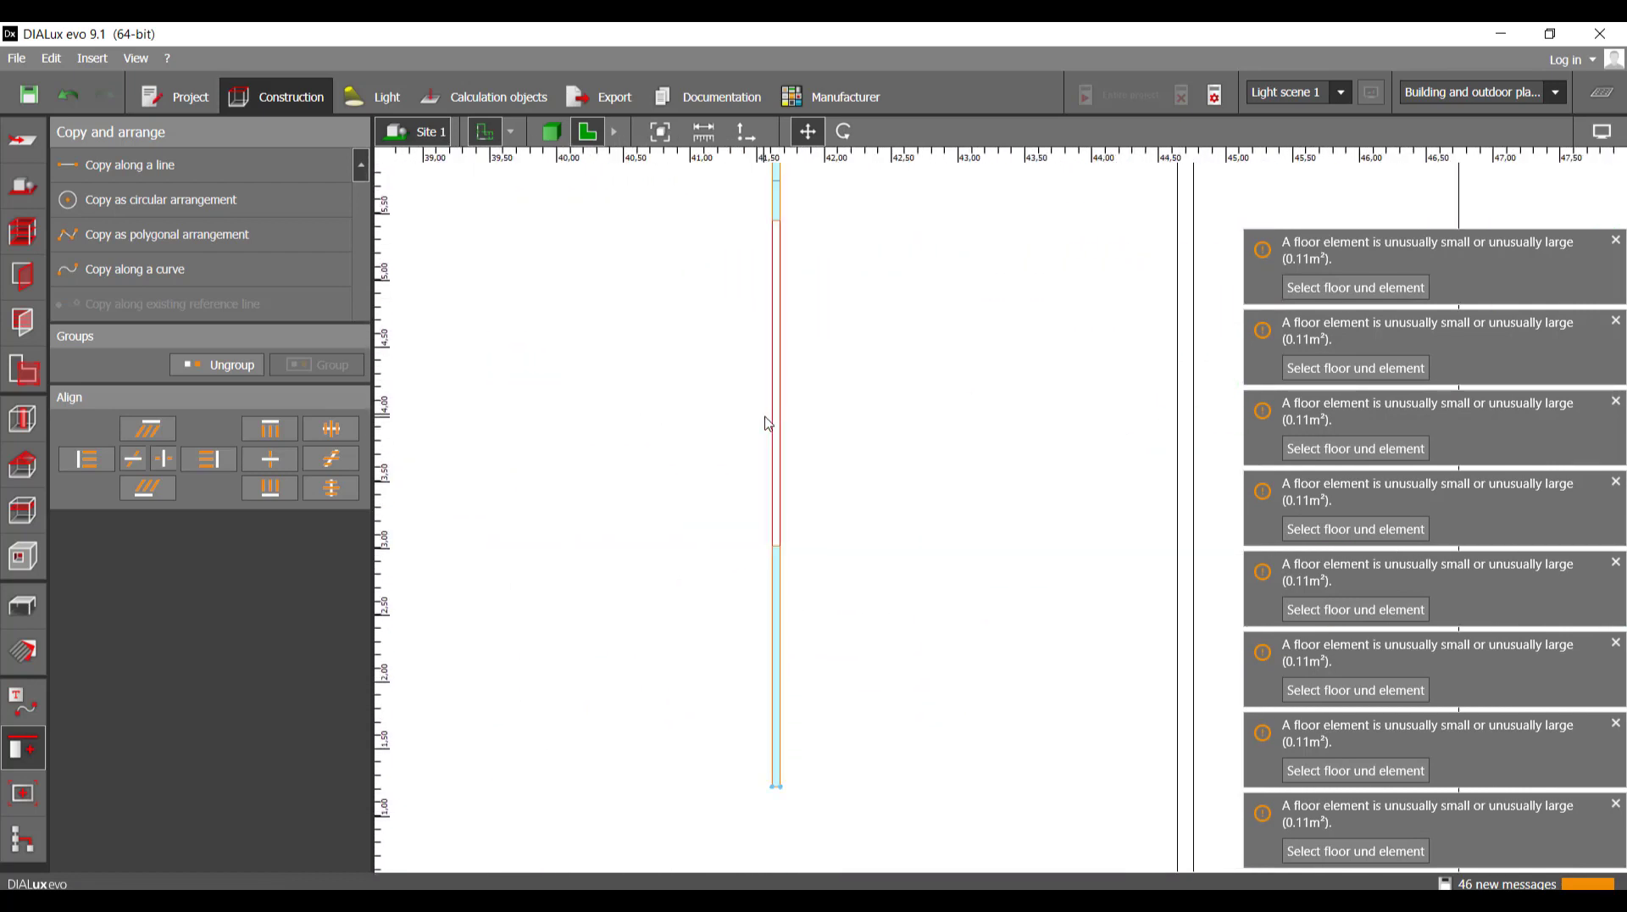
pyautogui.scroll(-4, 819, 538)
pyautogui.scroll(7, 799, 343)
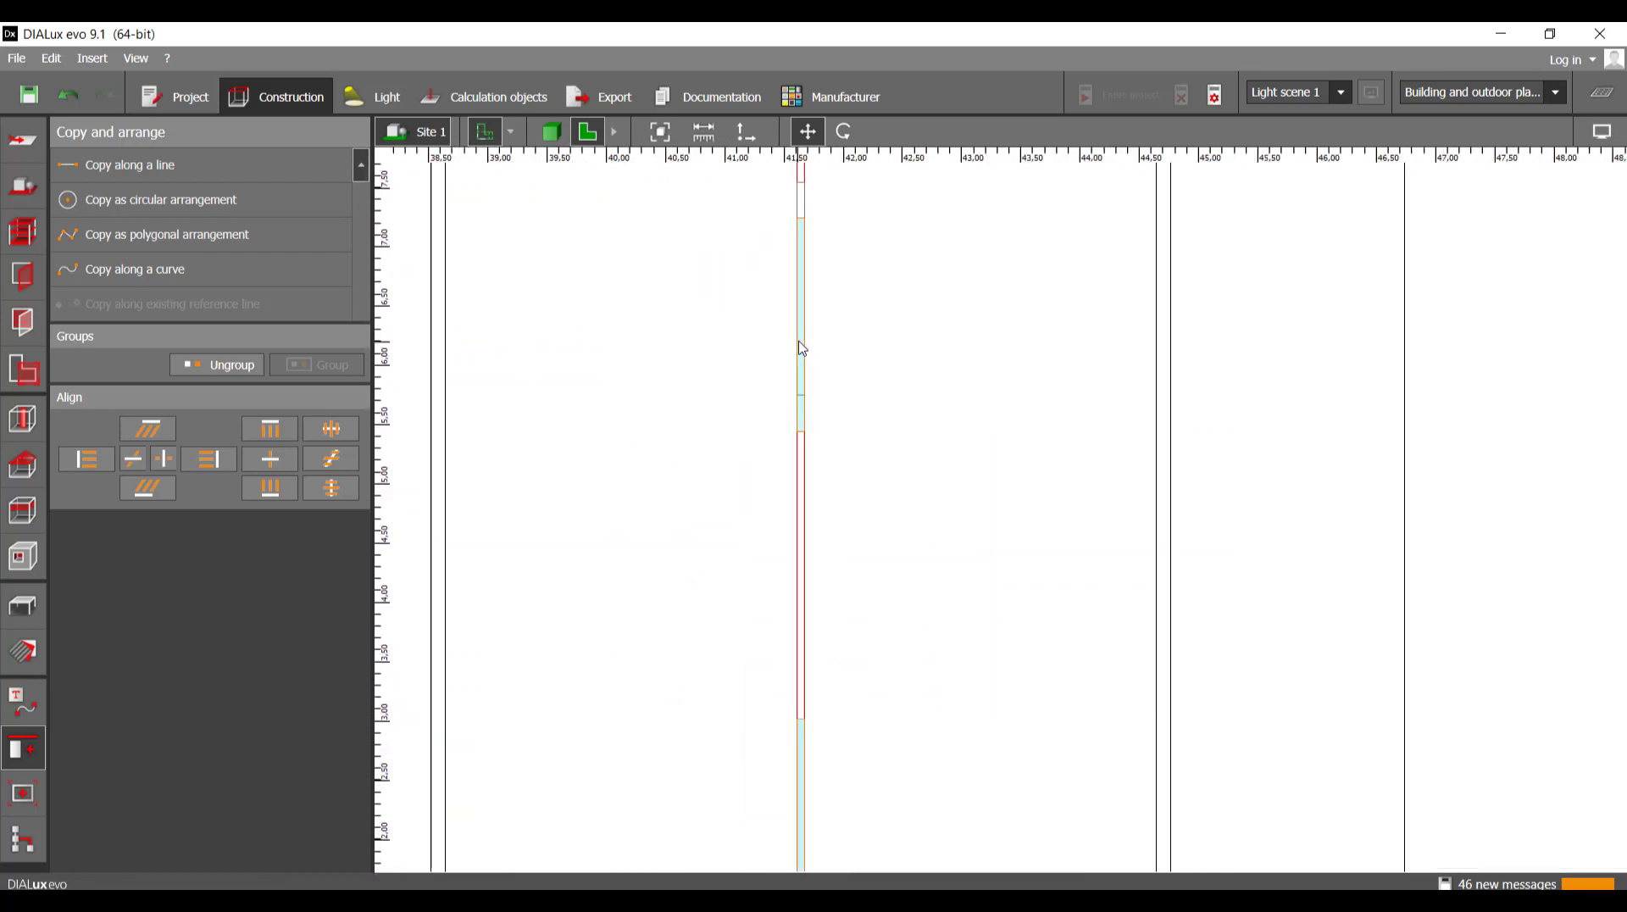
pyautogui.moveTo(799, 344); pyautogui.dragTo(764, 569, button='middle')
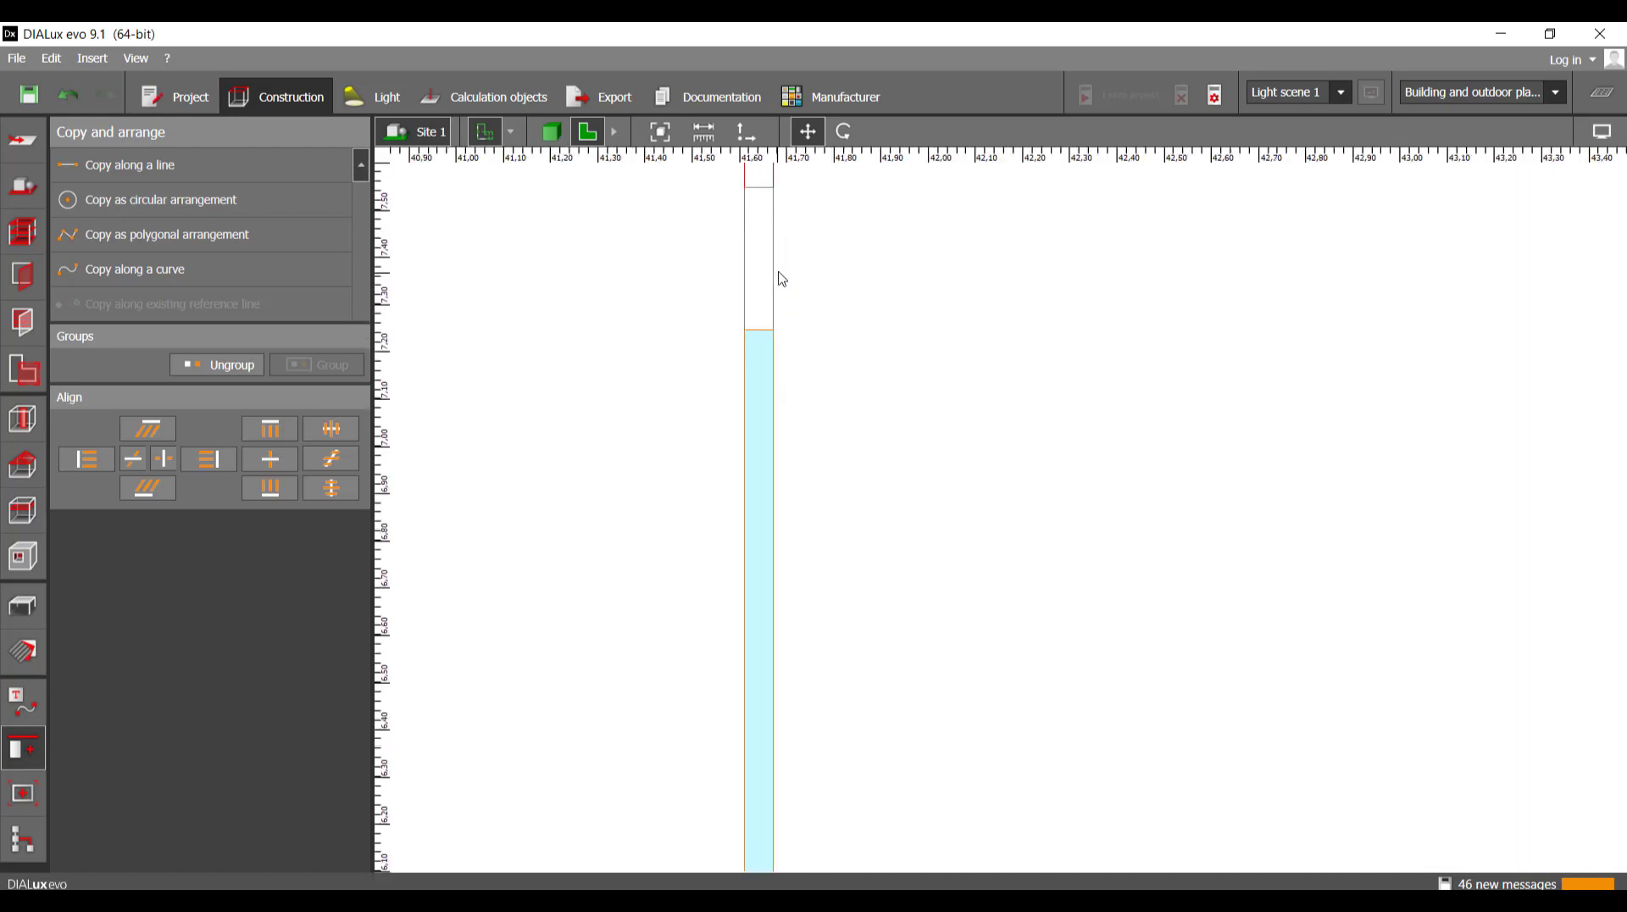
# - Switch to the 3D view, clear the selection of the dashes and inspect the centre-line markings along the main road
pyautogui.scroll(-4, 813, 309)
pyautogui.scroll(-5, 754, 471)
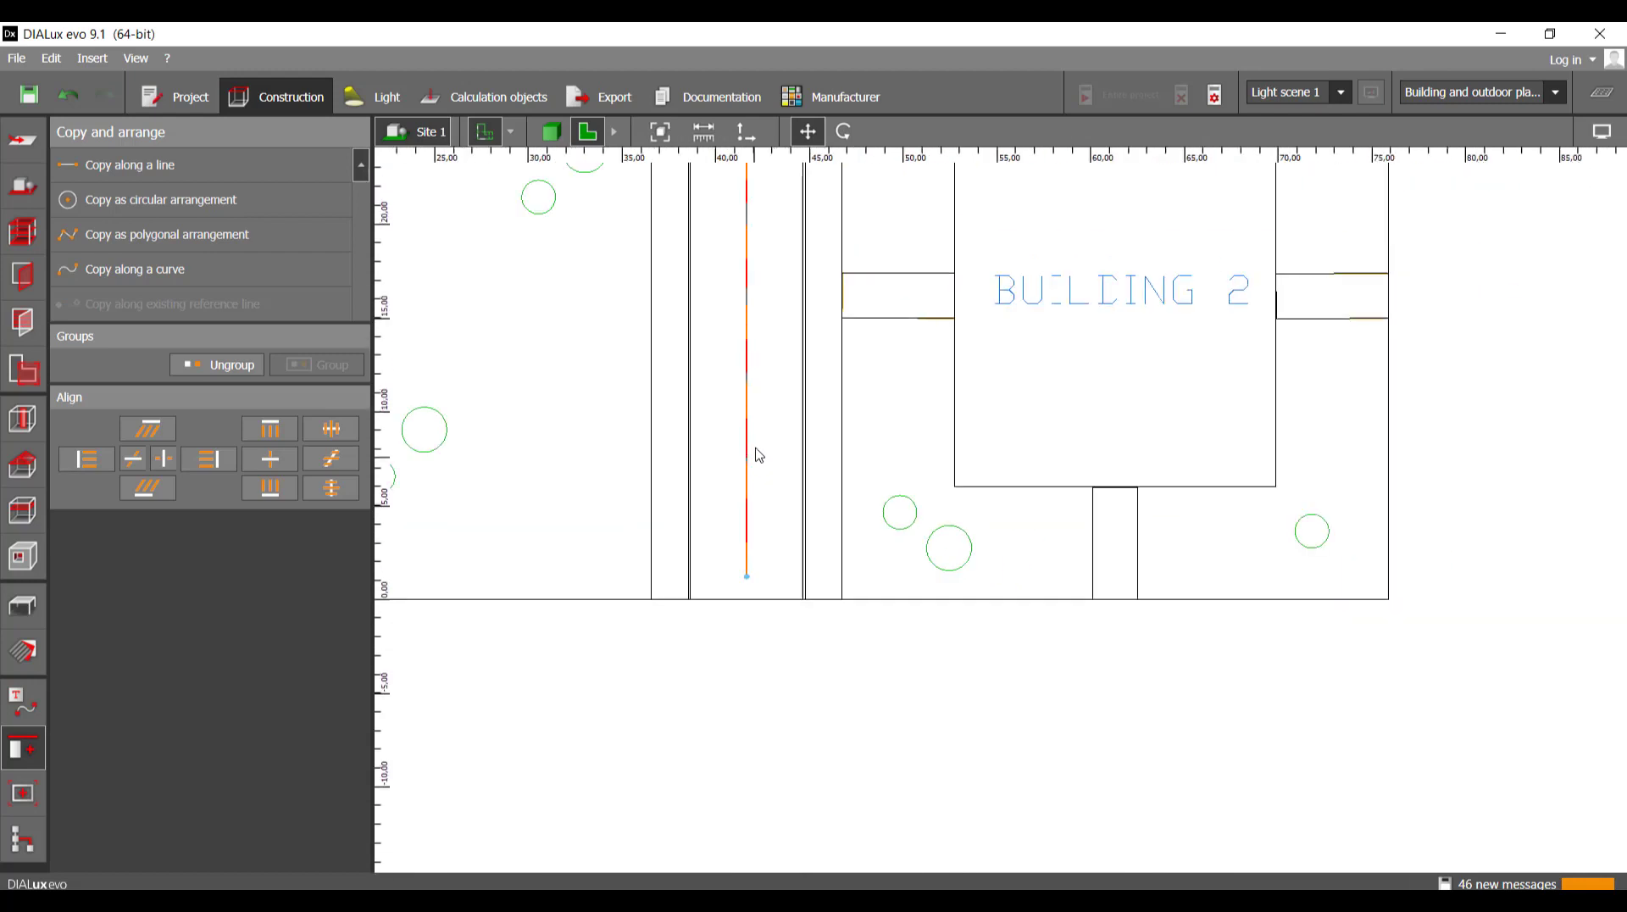
pyautogui.click(551, 132)
pyautogui.moveTo(678, 518); pyautogui.dragTo(632, 587, button='middle')
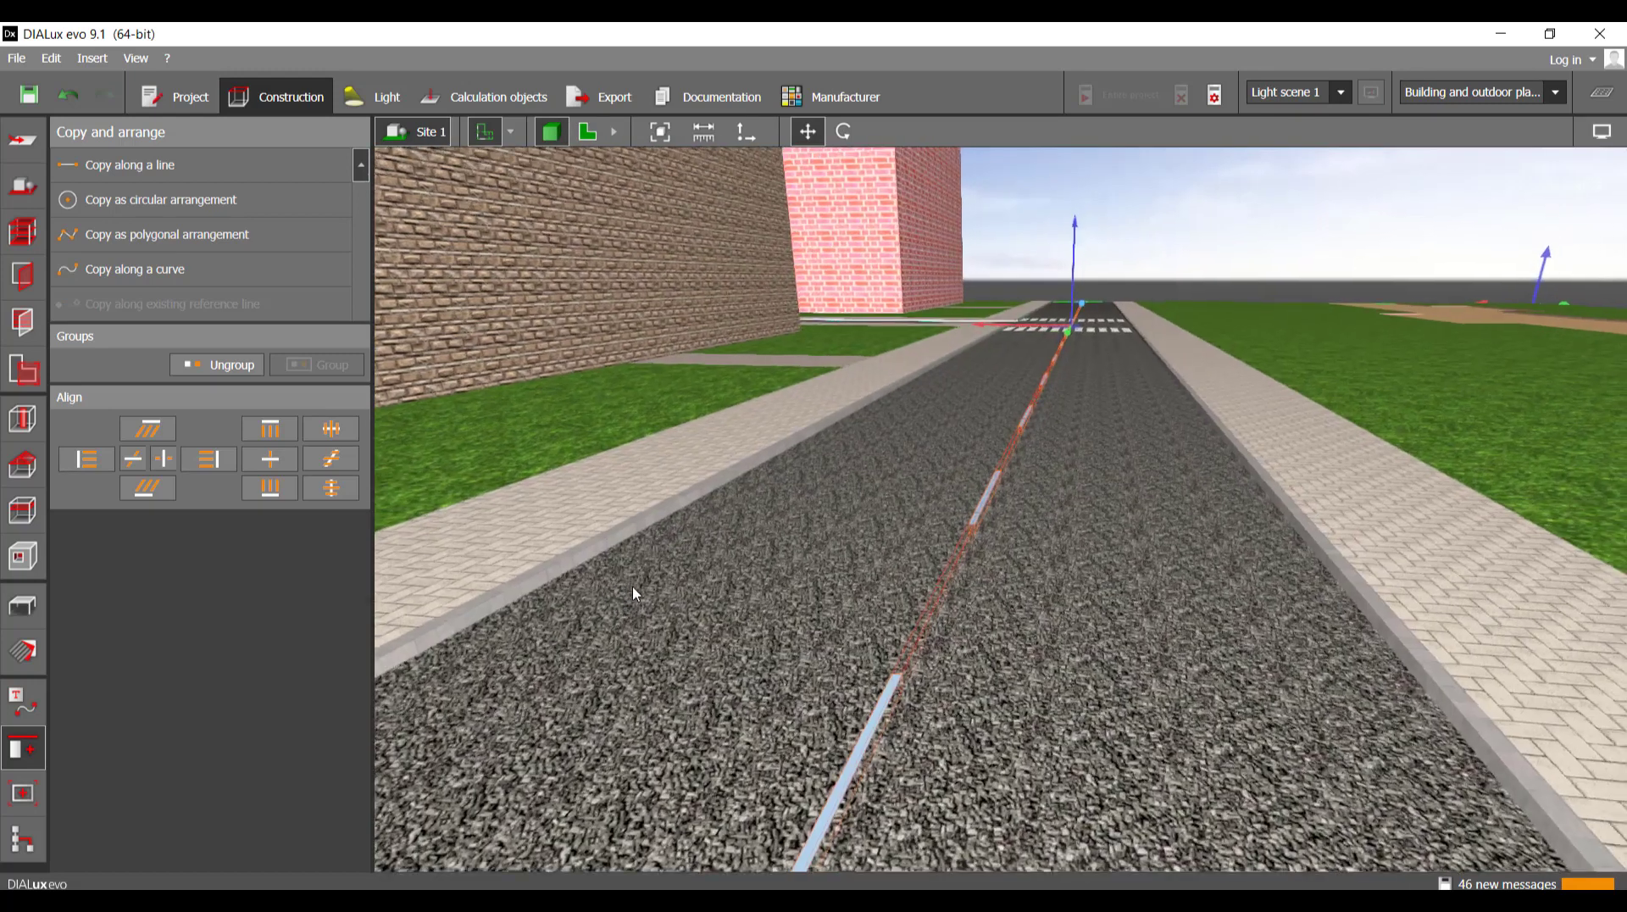
pyautogui.scroll(-2, 632, 586)
pyautogui.click(1128, 225)
pyautogui.moveTo(1076, 318); pyautogui.dragTo(1001, 628, button='right')
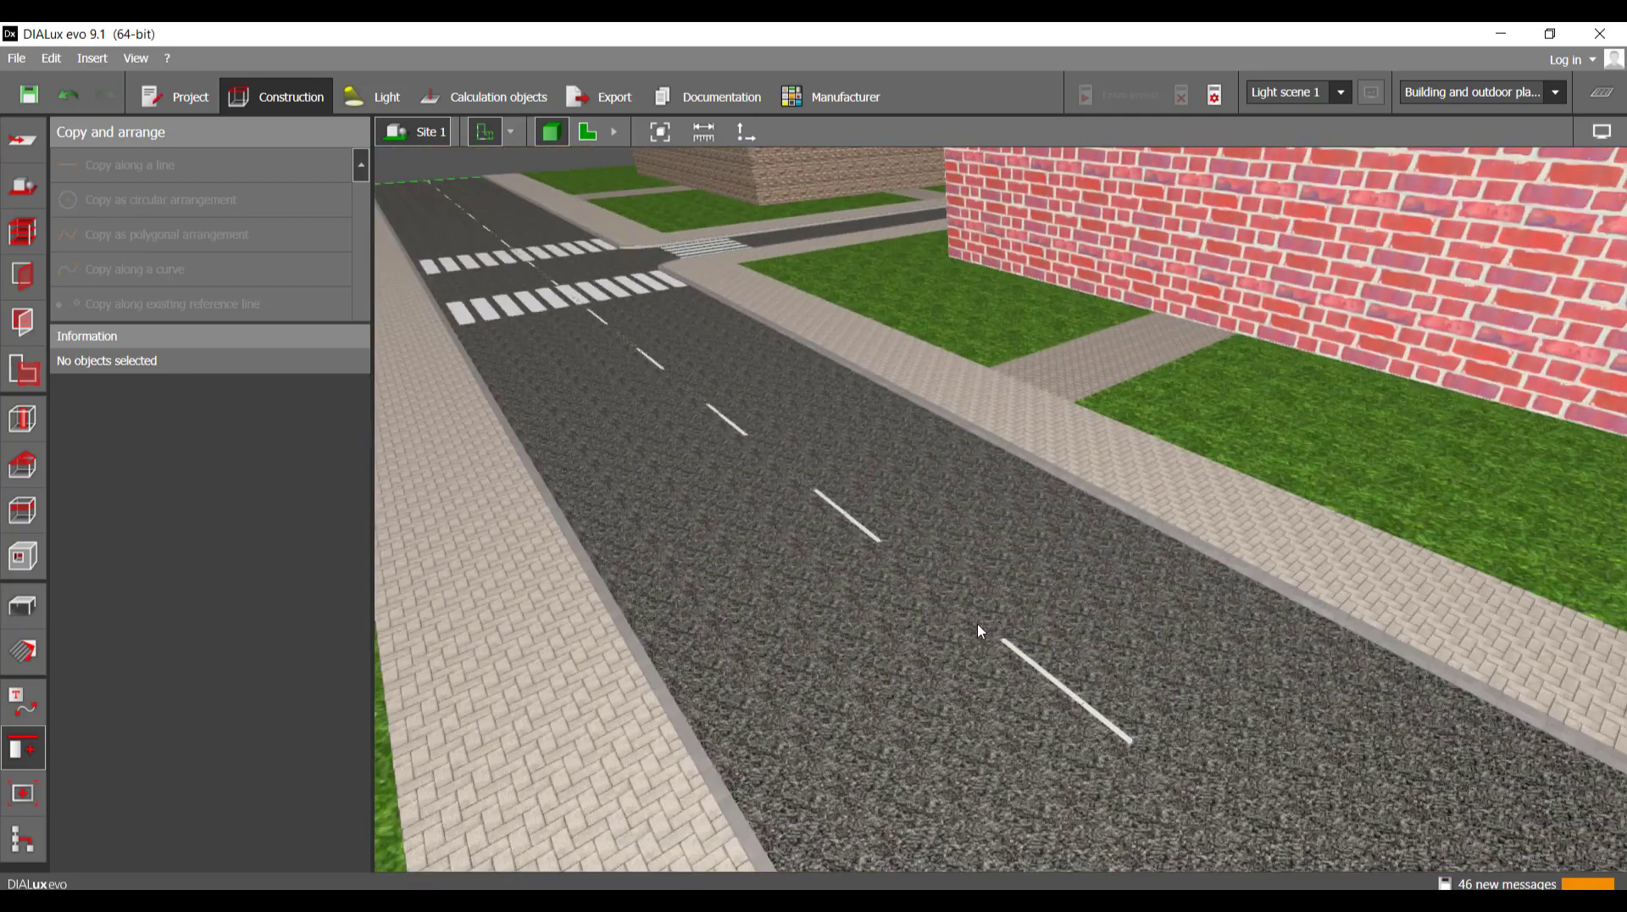
pyautogui.scroll(-3, 979, 631)
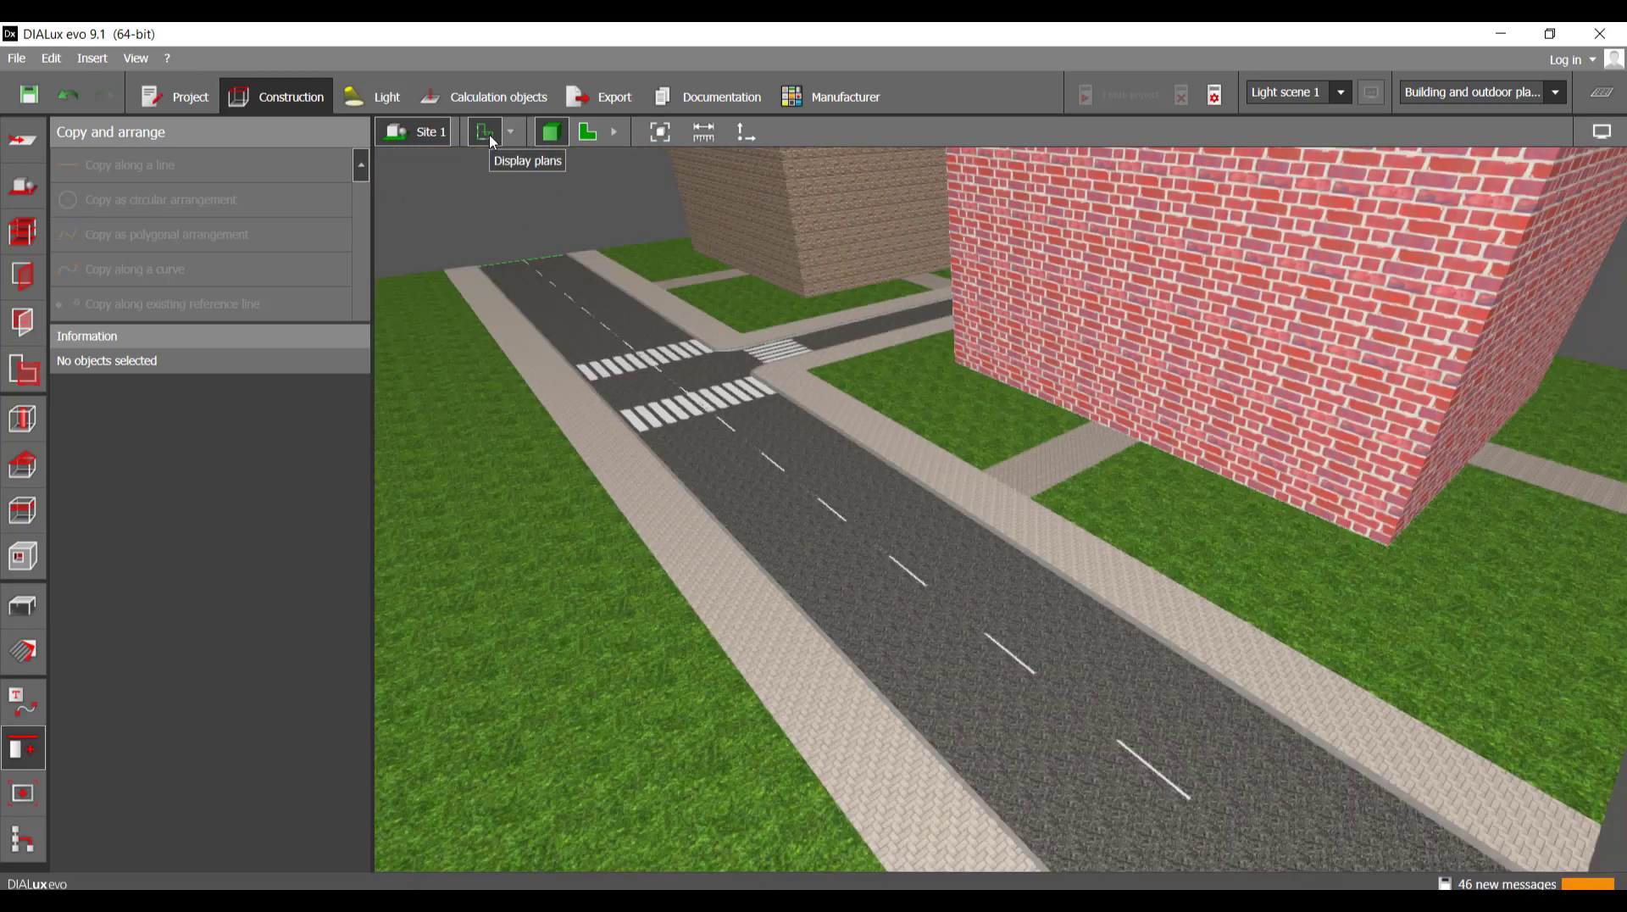
# - Examine the whole site in 3D from several sides, including the sandy area, the road crossings and both buildings
pyautogui.moveTo(1024, 641); pyautogui.dragTo(977, 629, button='right')
pyautogui.scroll(3, 1090, 665)
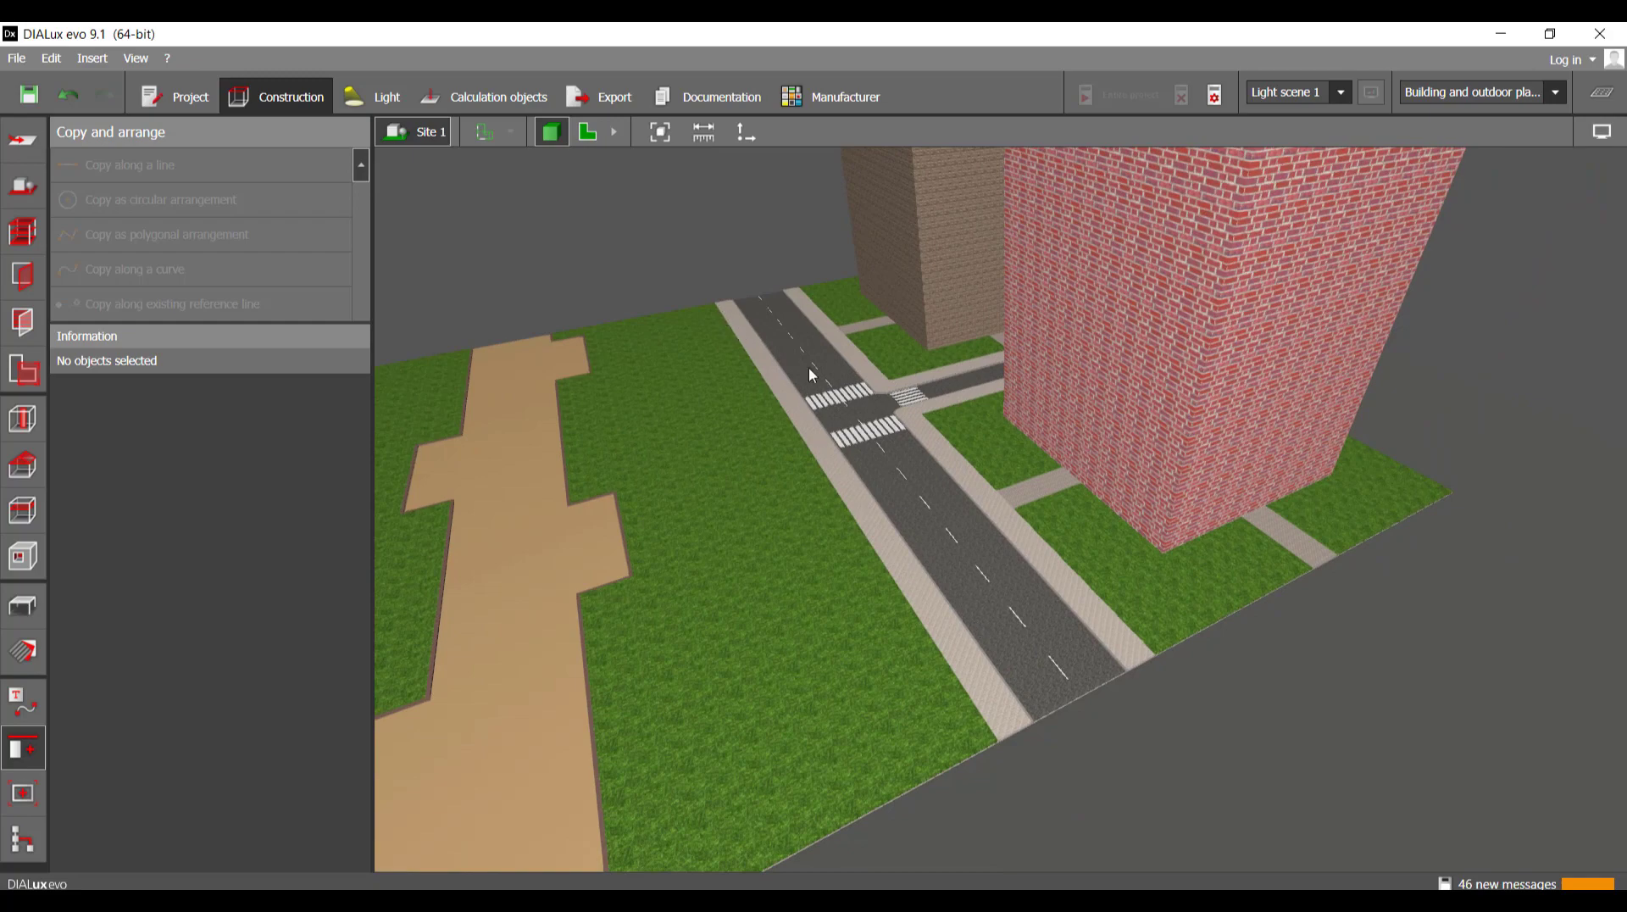
pyautogui.moveTo(809, 367); pyautogui.dragTo(710, 356, button='right')
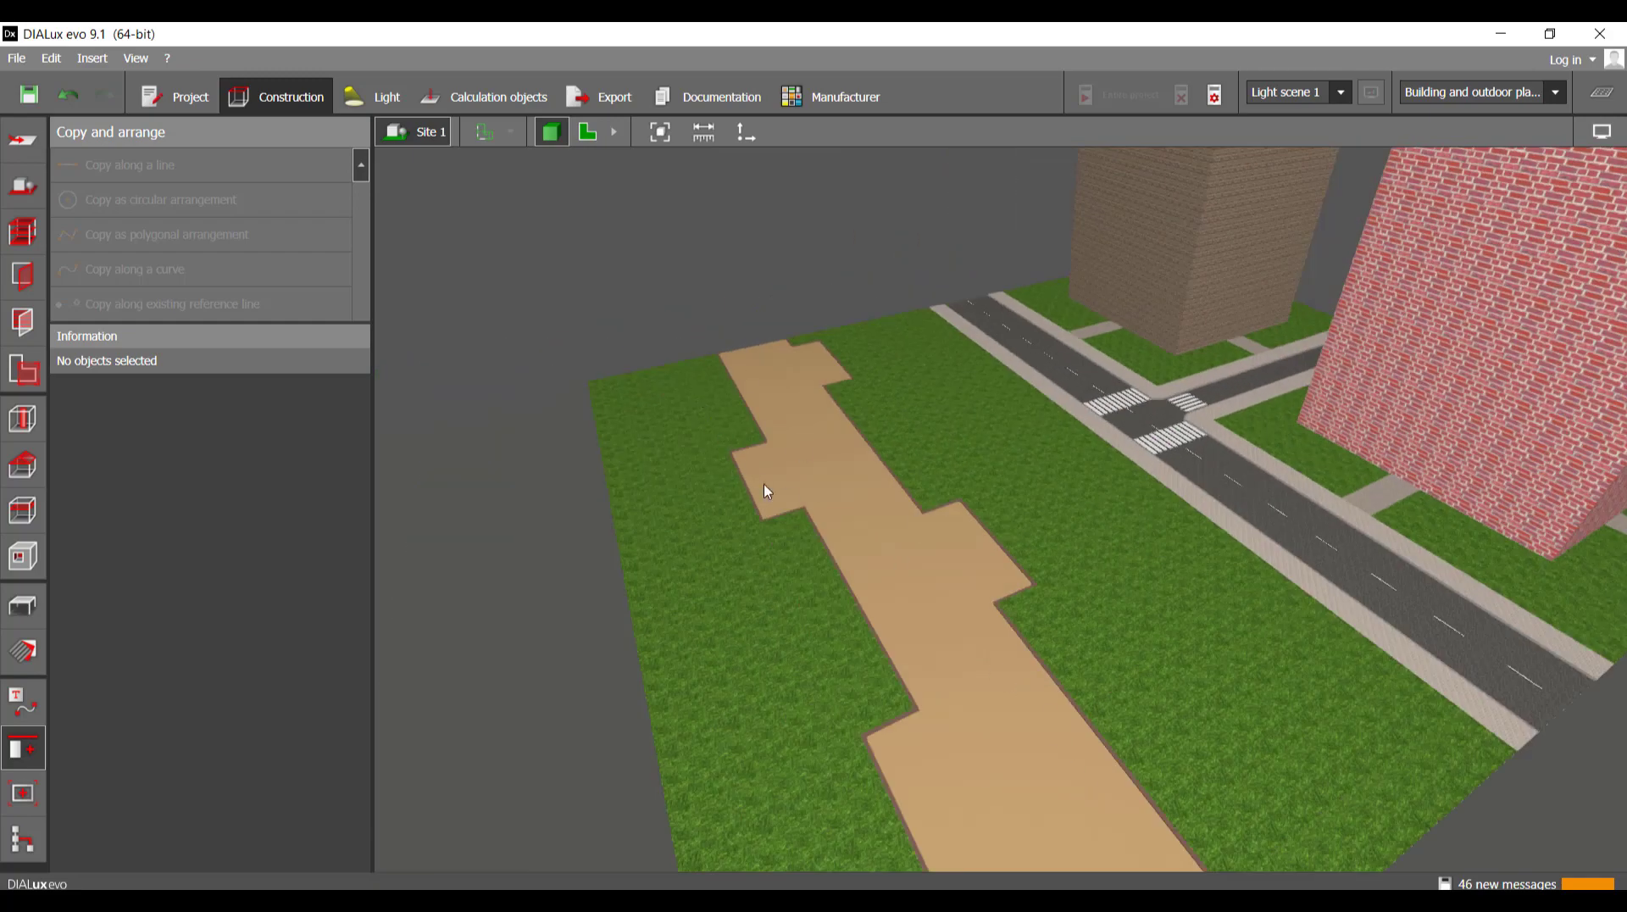
pyautogui.moveTo(767, 491); pyautogui.dragTo(953, 488, button='right')
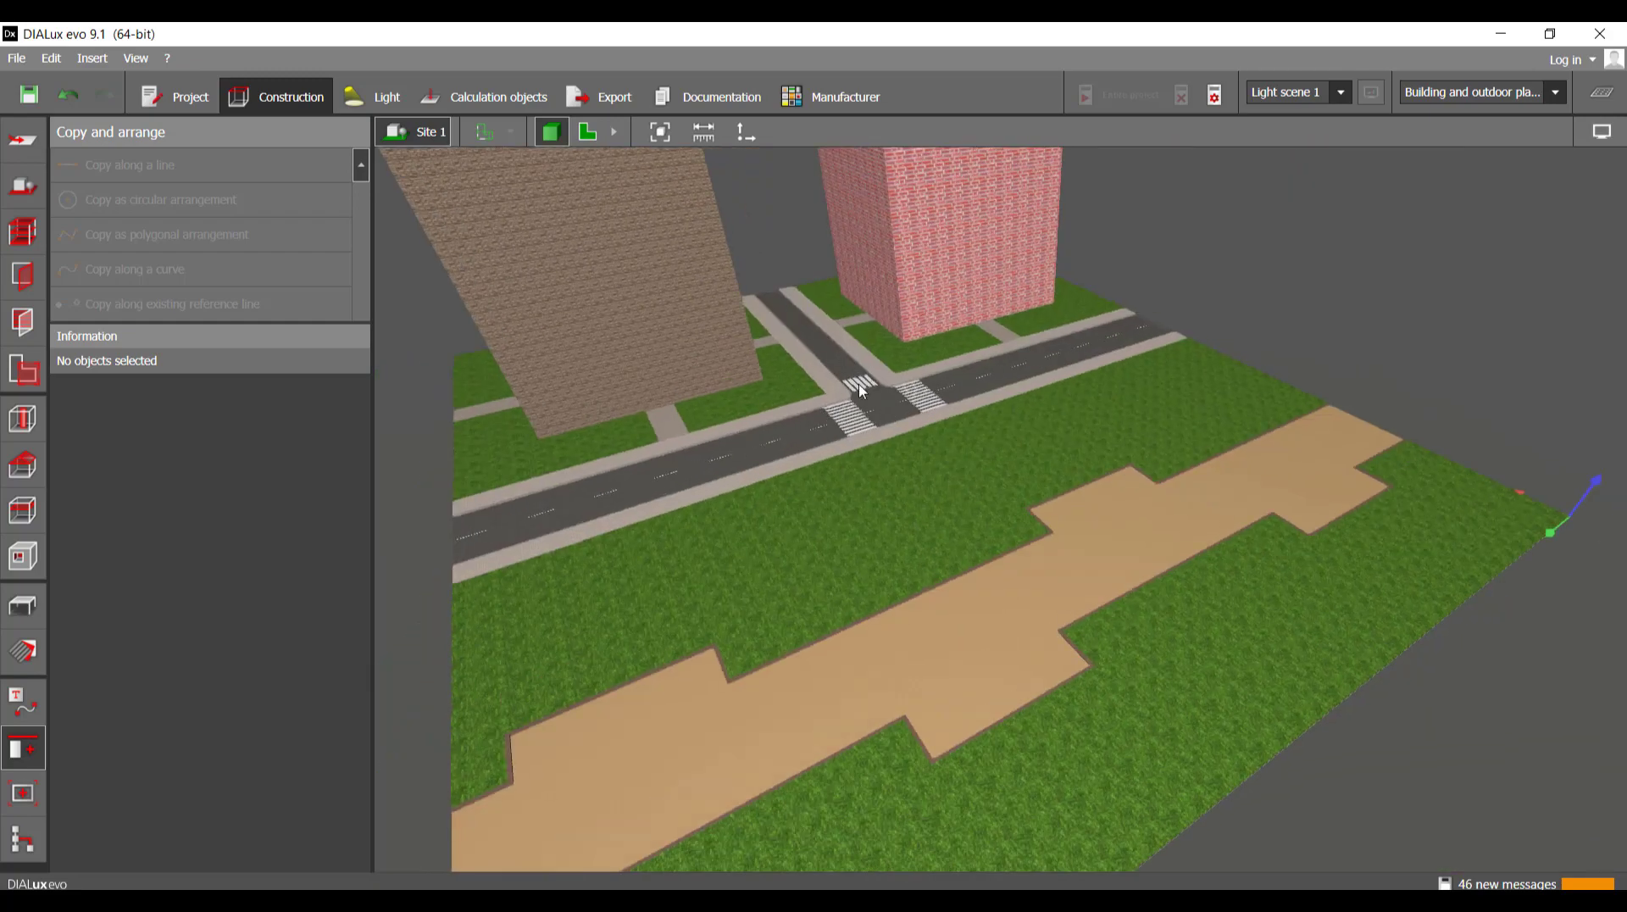
pyautogui.moveTo(862, 391); pyautogui.dragTo(968, 484, button='right')
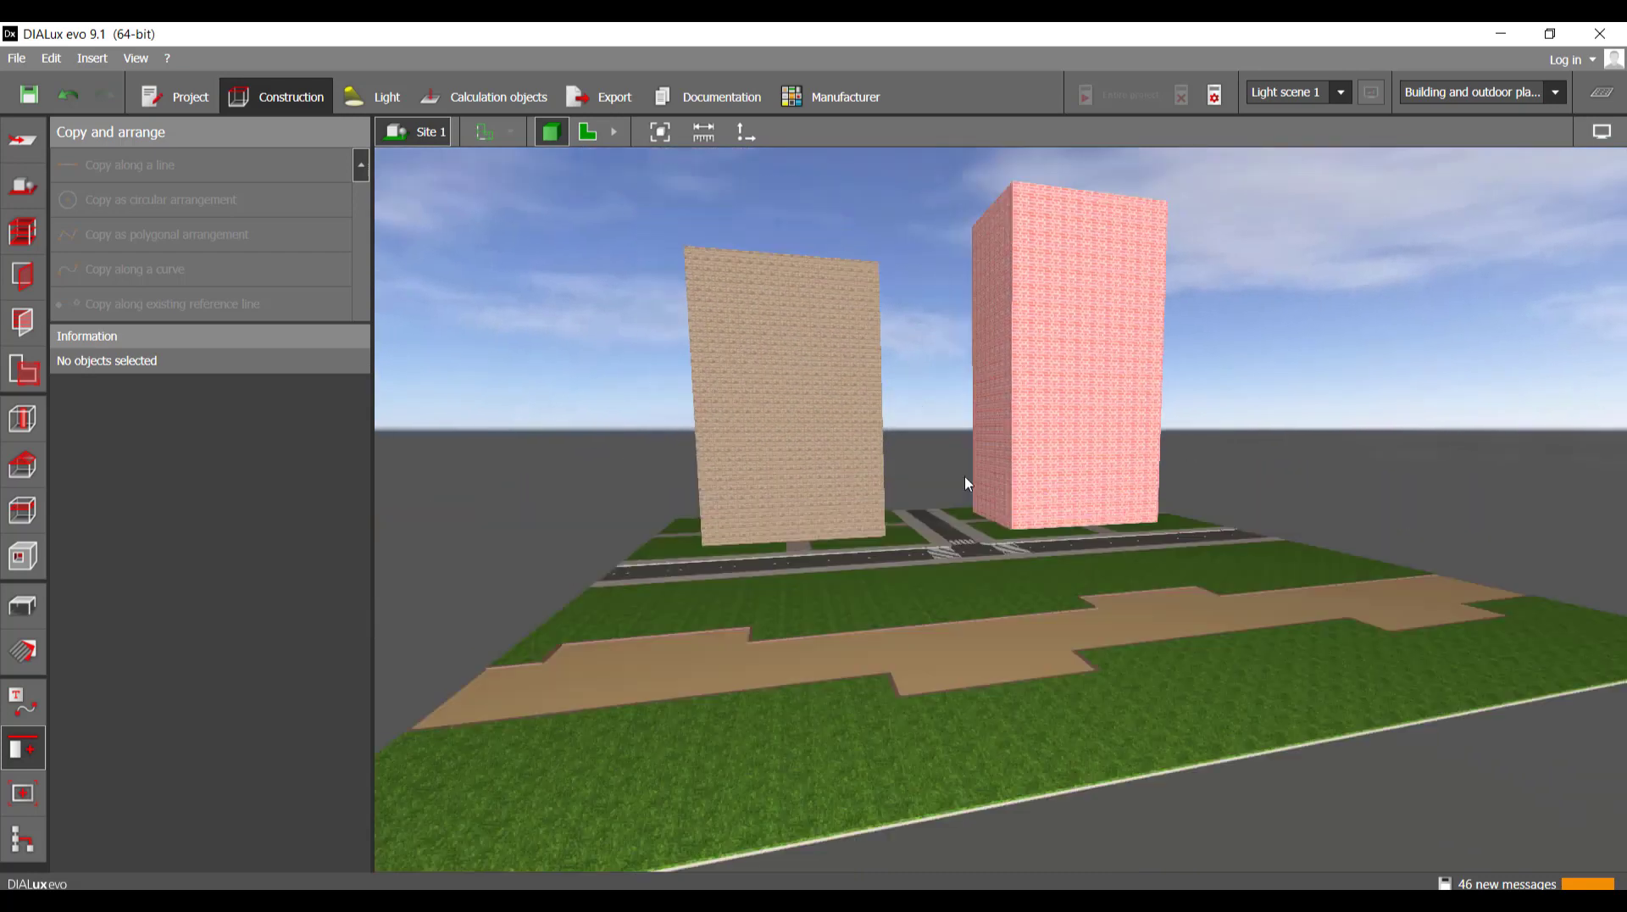